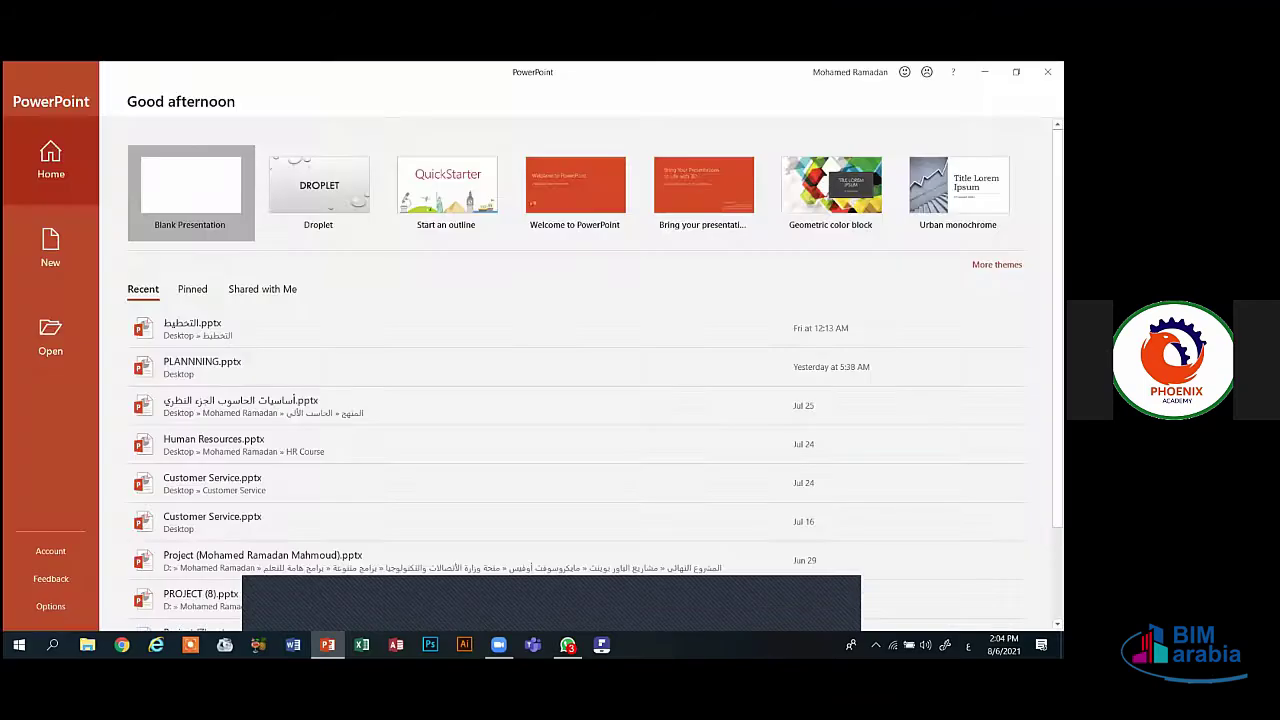
- Create a blank presentation and delete the title slide's subtitle placeholder, leaving only the title box
click(190, 190)
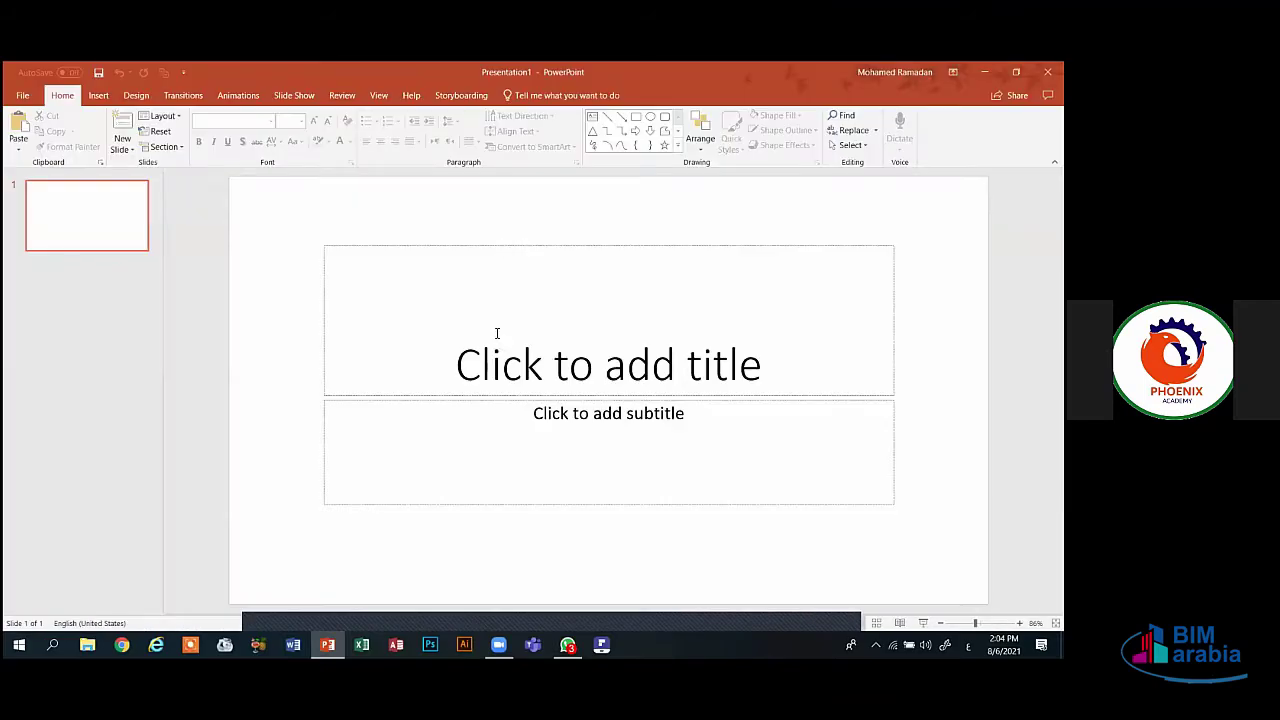
click(496, 333)
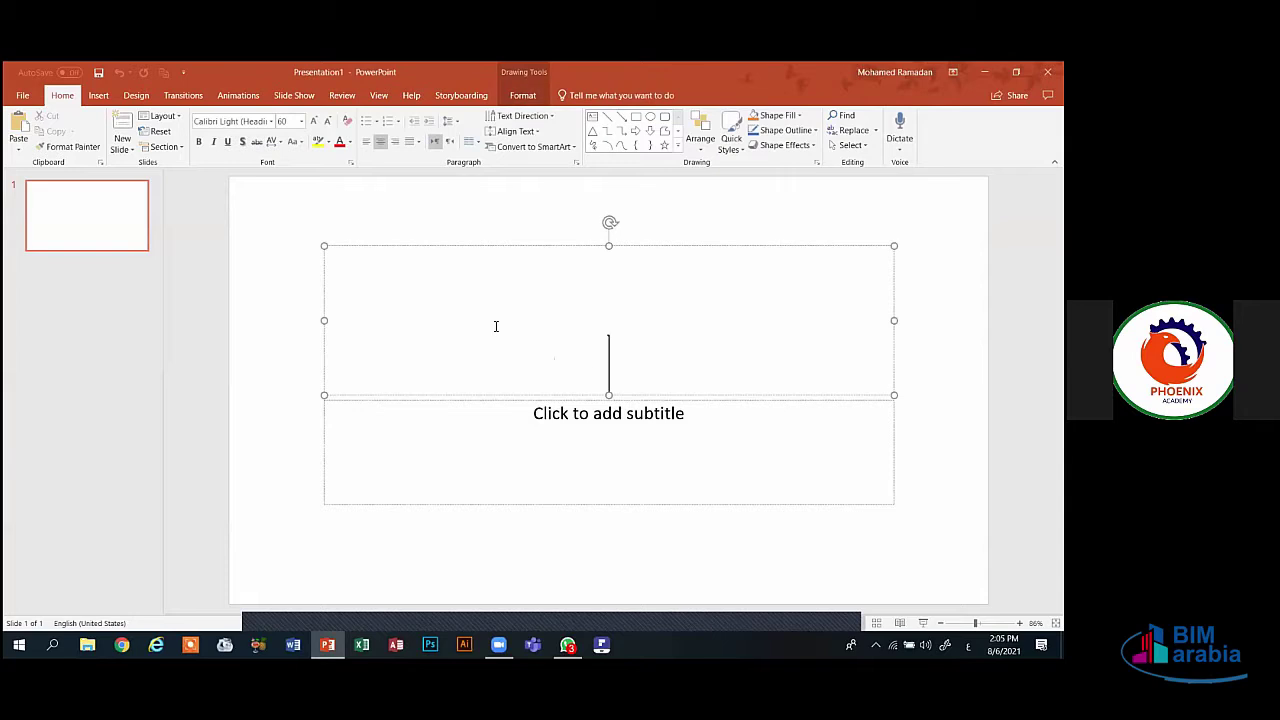
click(487, 247)
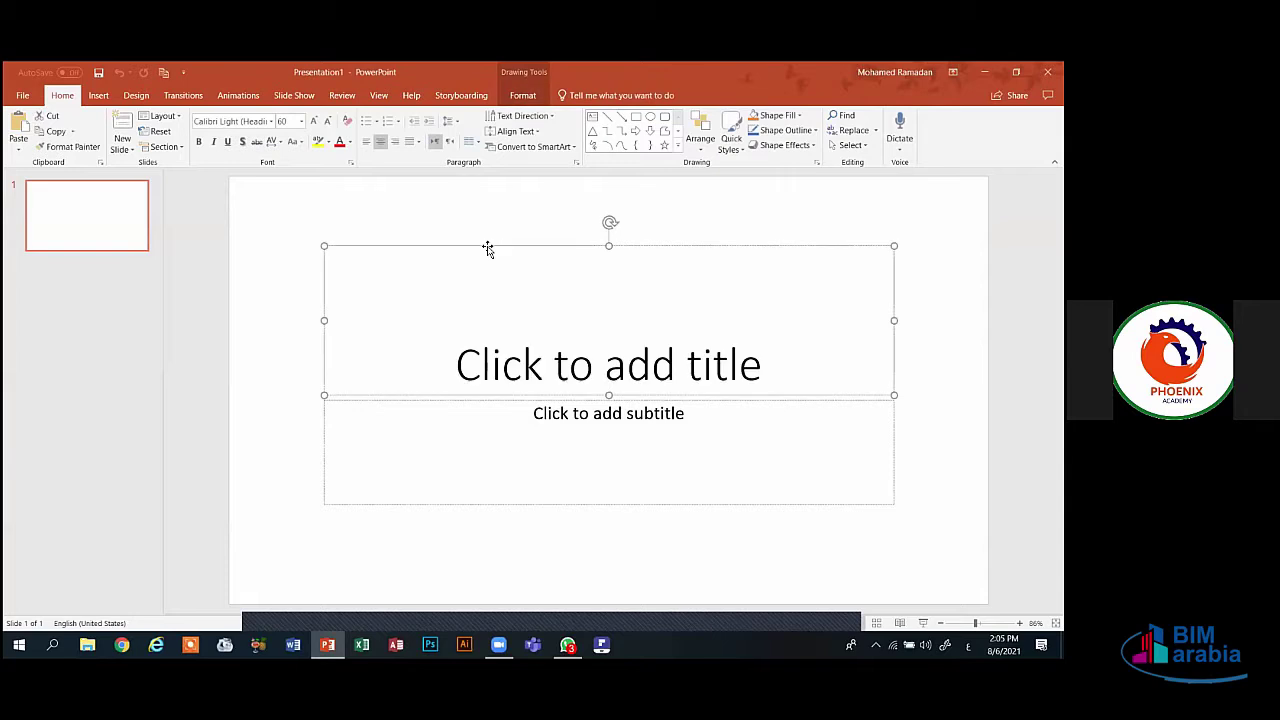
click(503, 463)
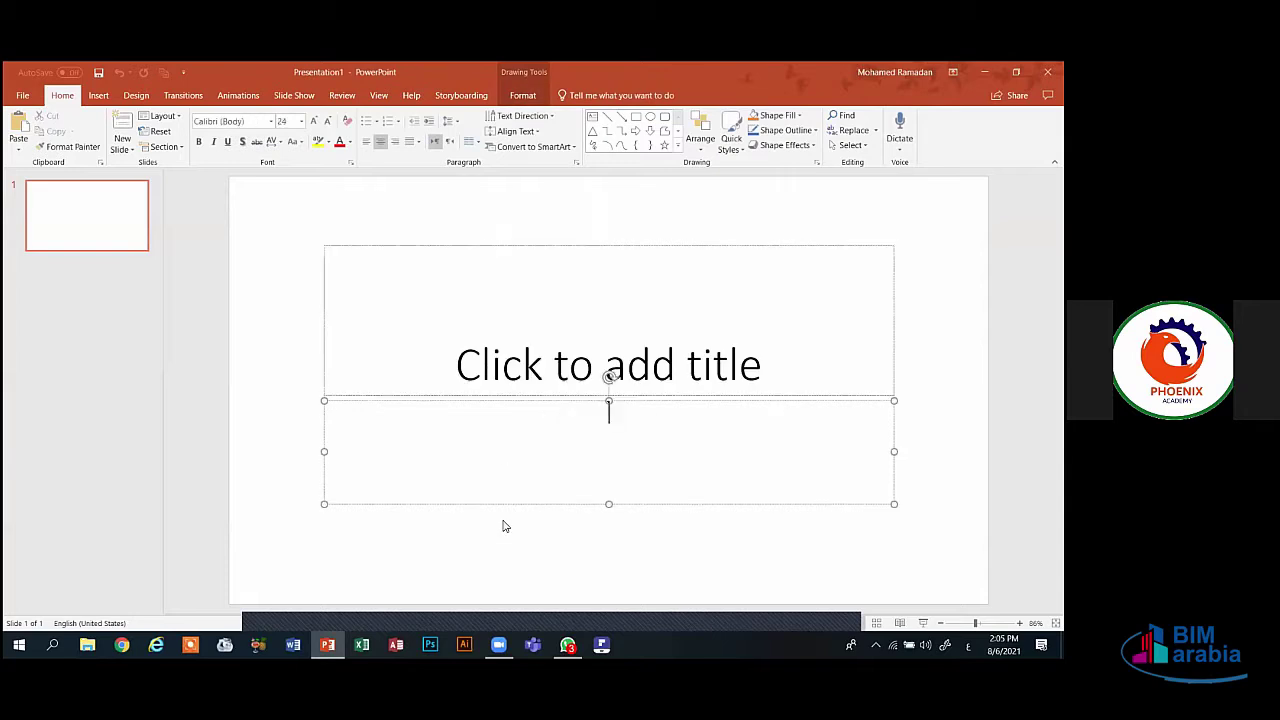
click(504, 503)
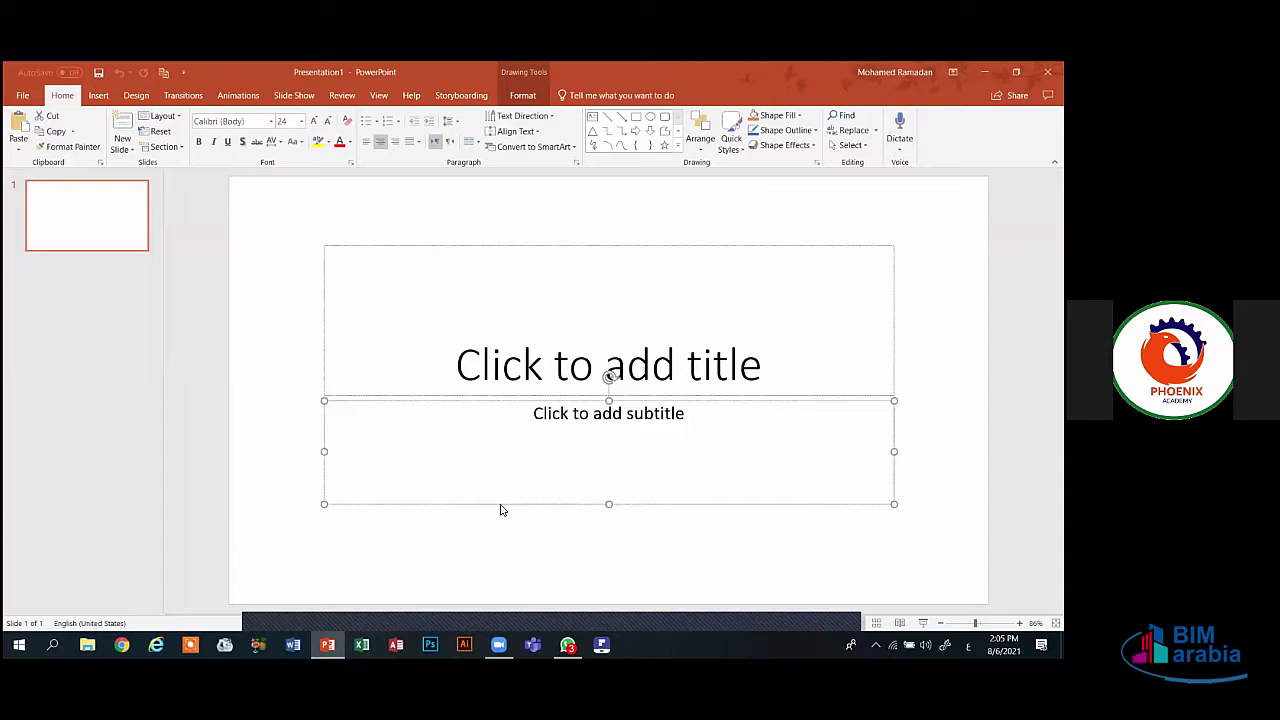
key(Delete)
click(523, 372)
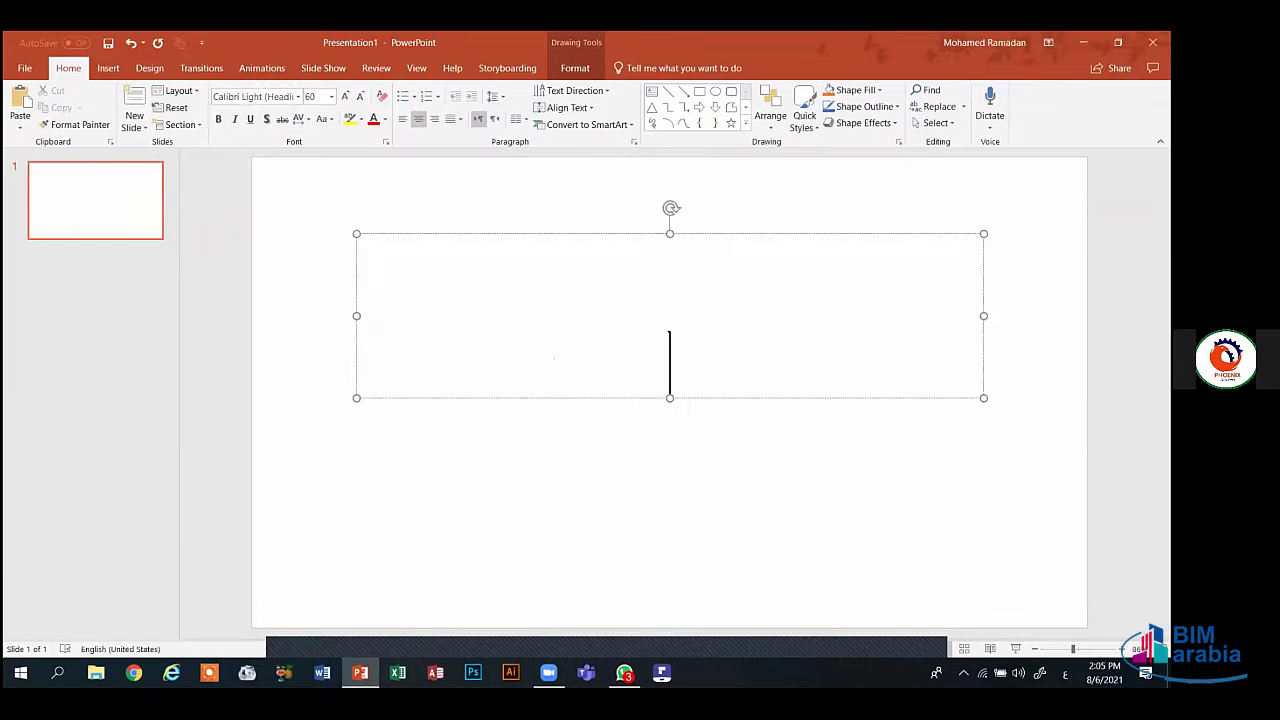
- Type 'عمل رسوم متحركة أنيميشن' as the slide title, correcting the mistyped letters
text(تص)
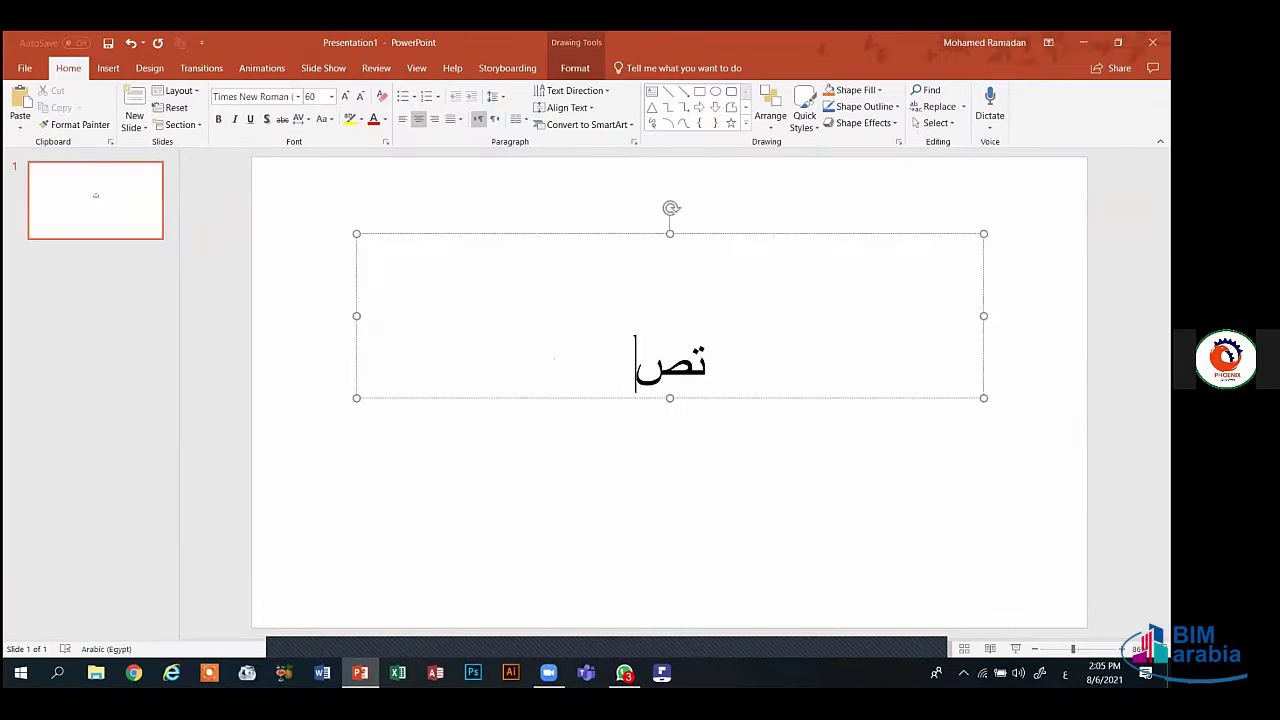
text(مي)
key(BackSpace)
text(ميم)
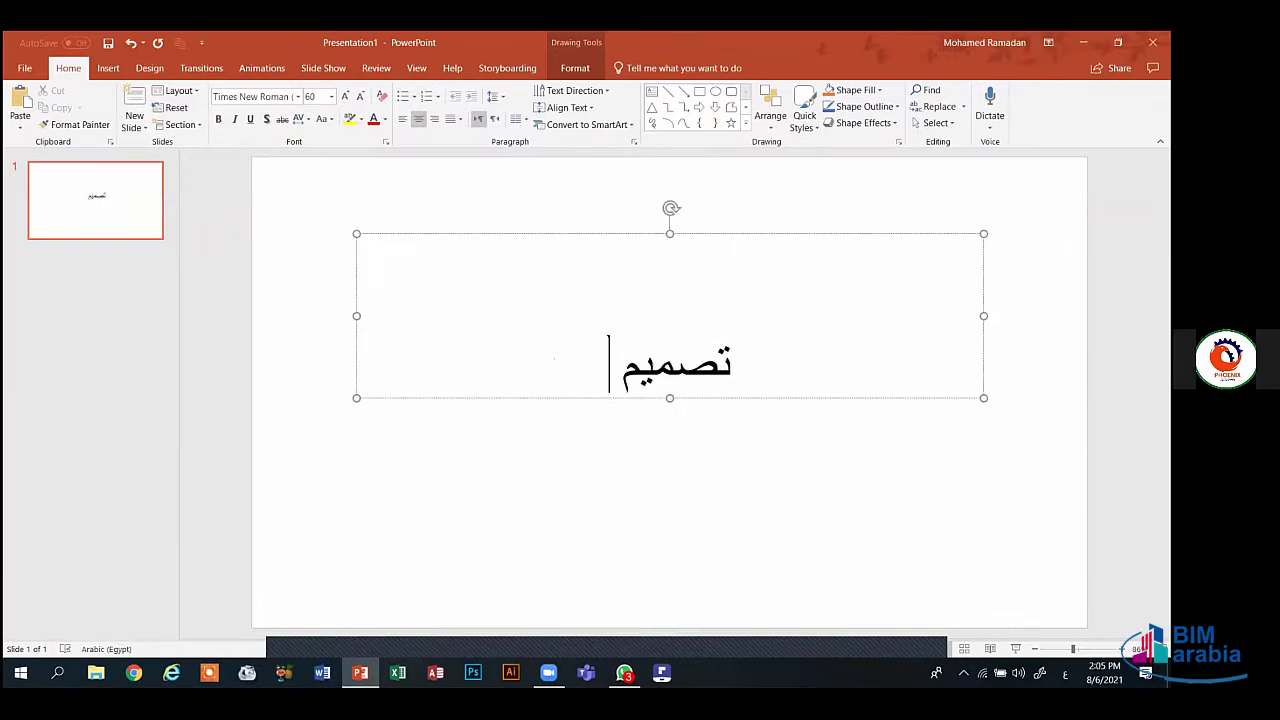
key(BackSpace)
key(BackSpace)
key(BackSpace)
key(BackSpace)
key(BackSpace)
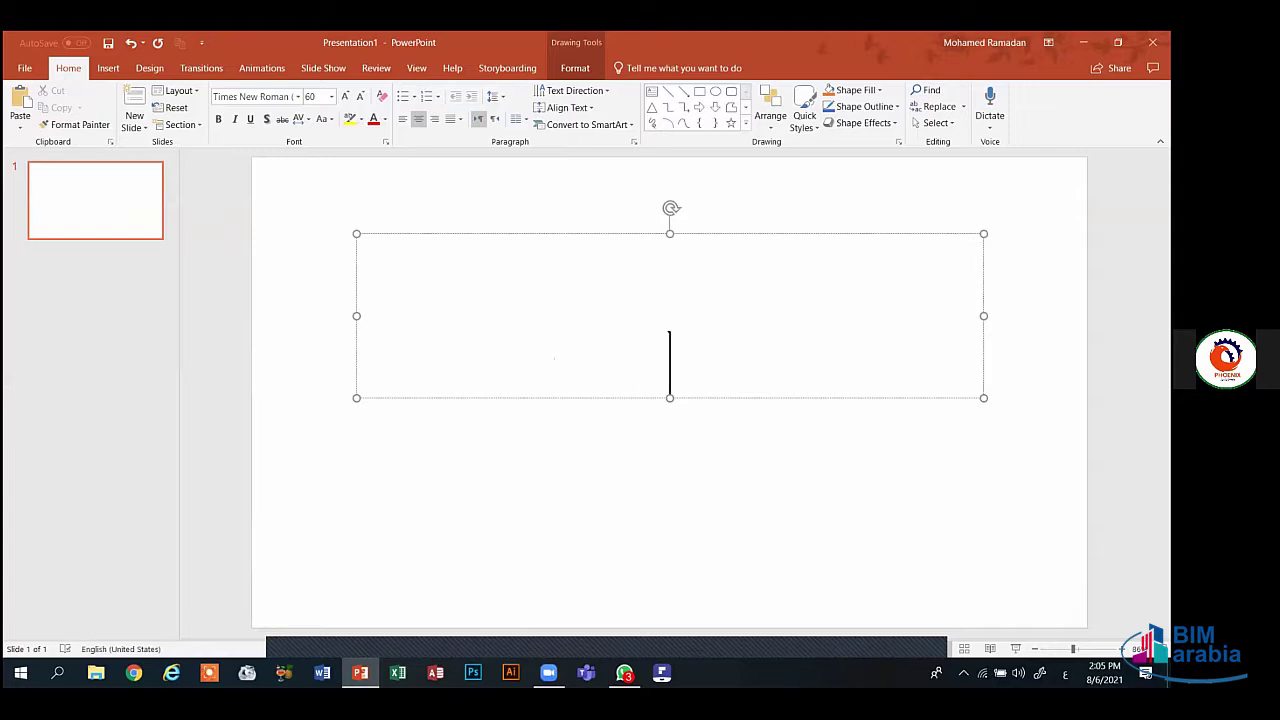
text(عمل رسوم)
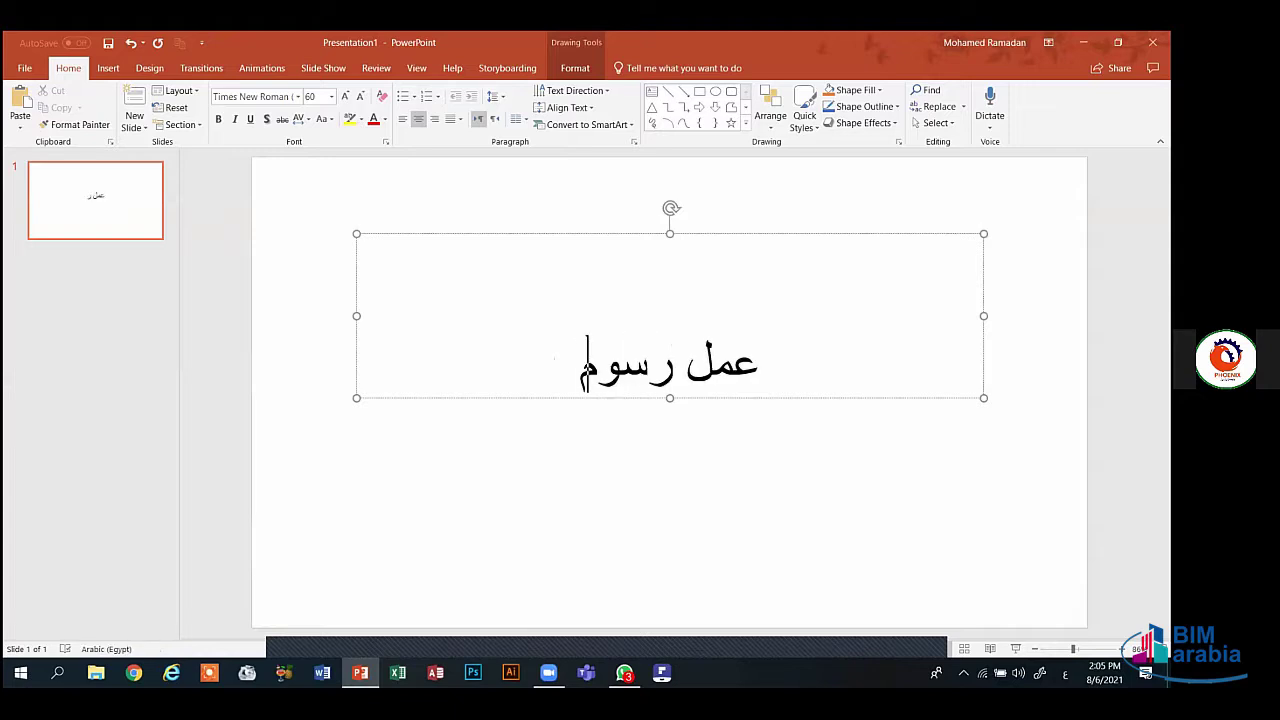
text( مت)
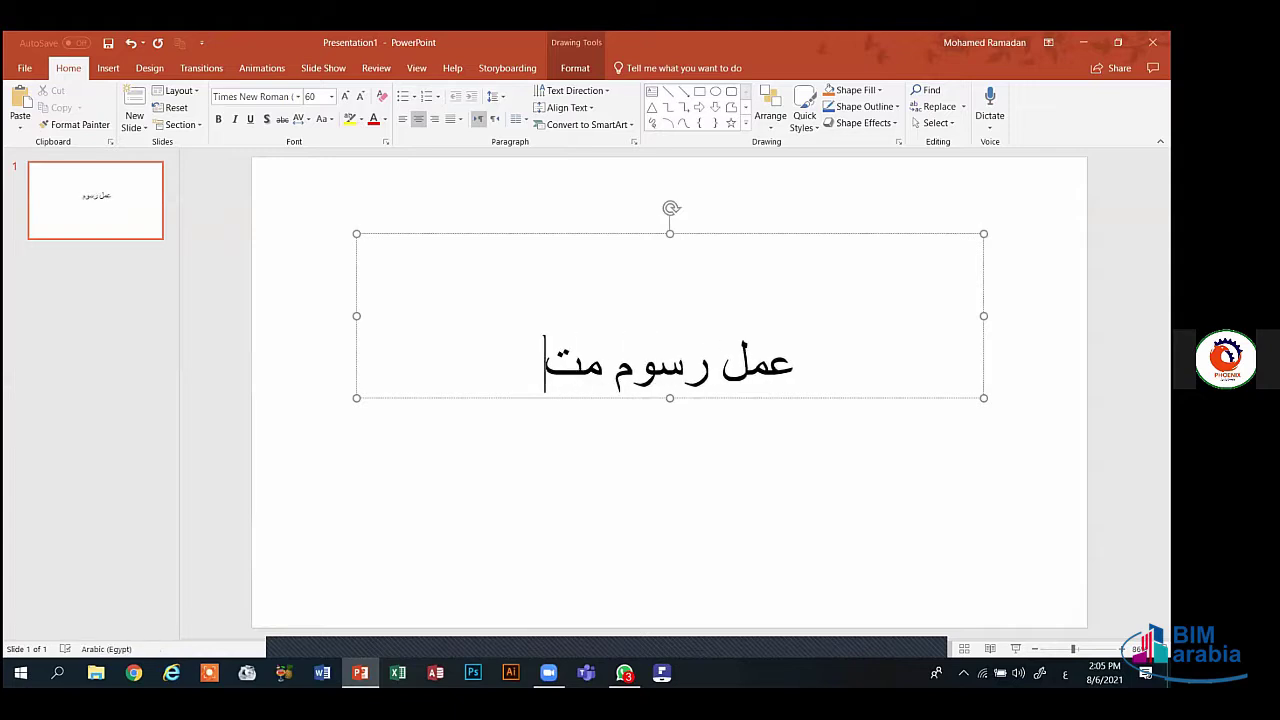
text(حركة)
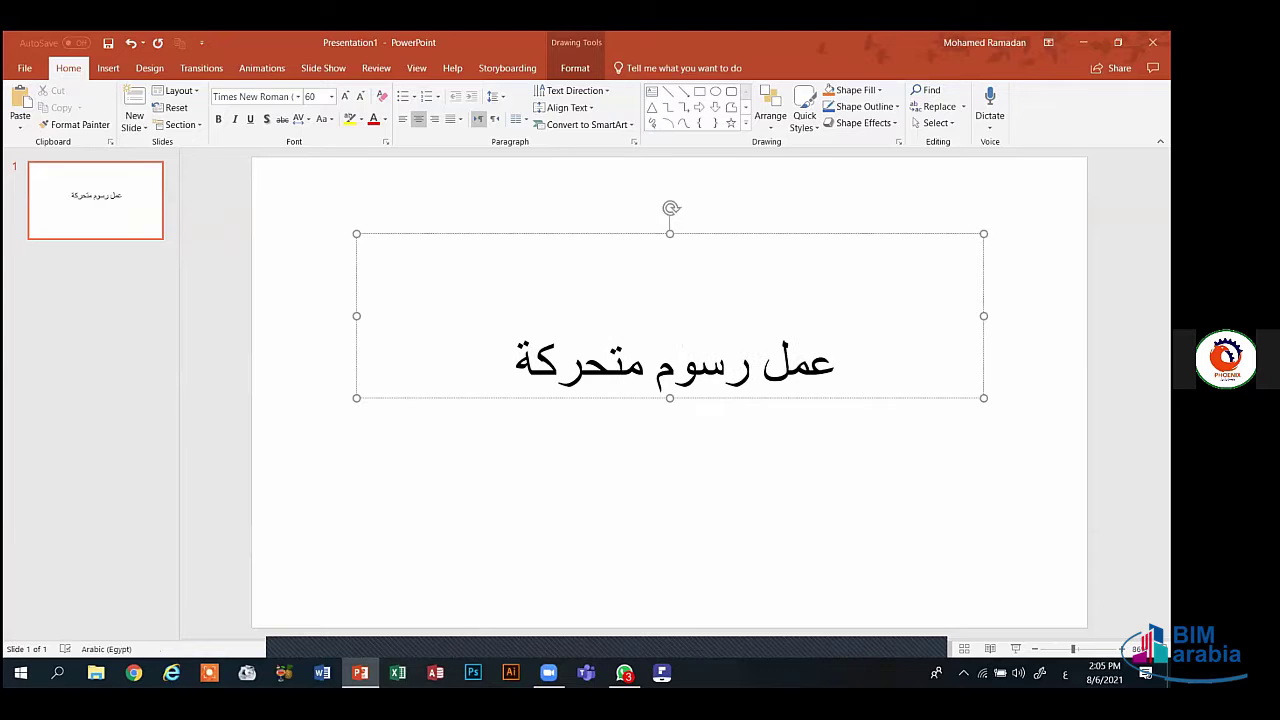
text( أنيميشن)
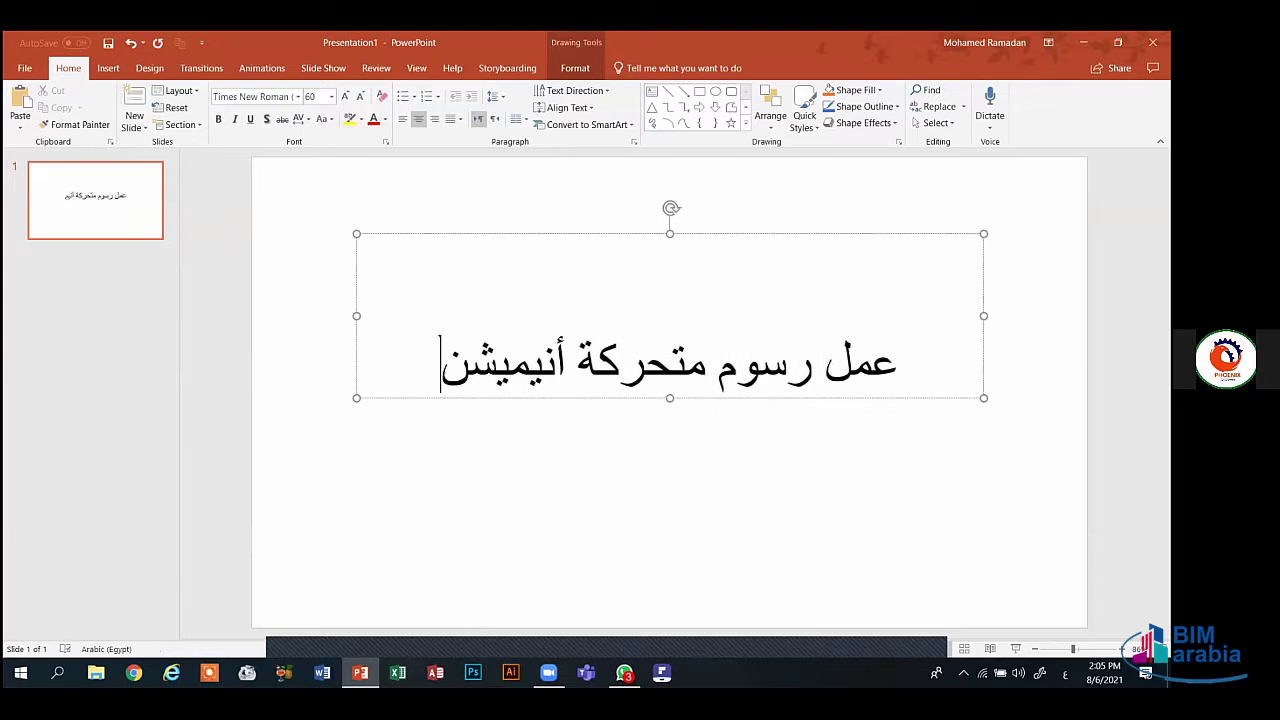
- Make the whole title text bold and dark red
key(ctrl+a)
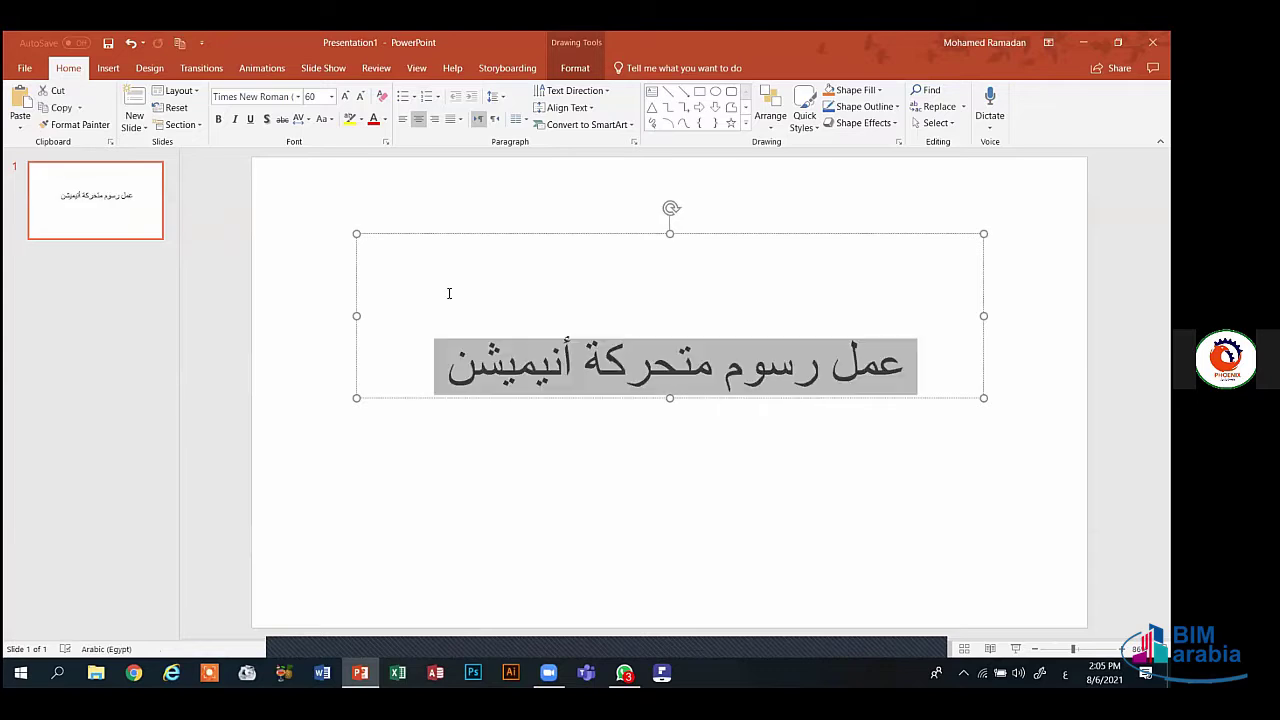
click(218, 119)
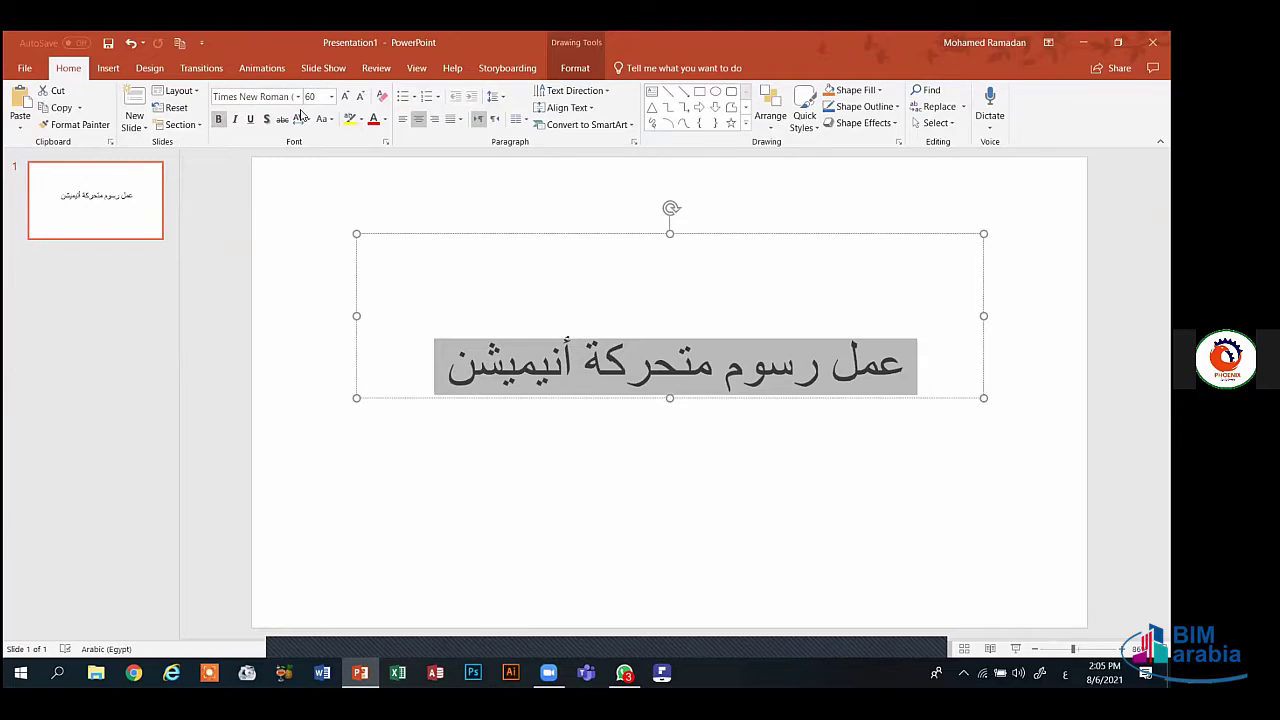
click(384, 119)
click(373, 233)
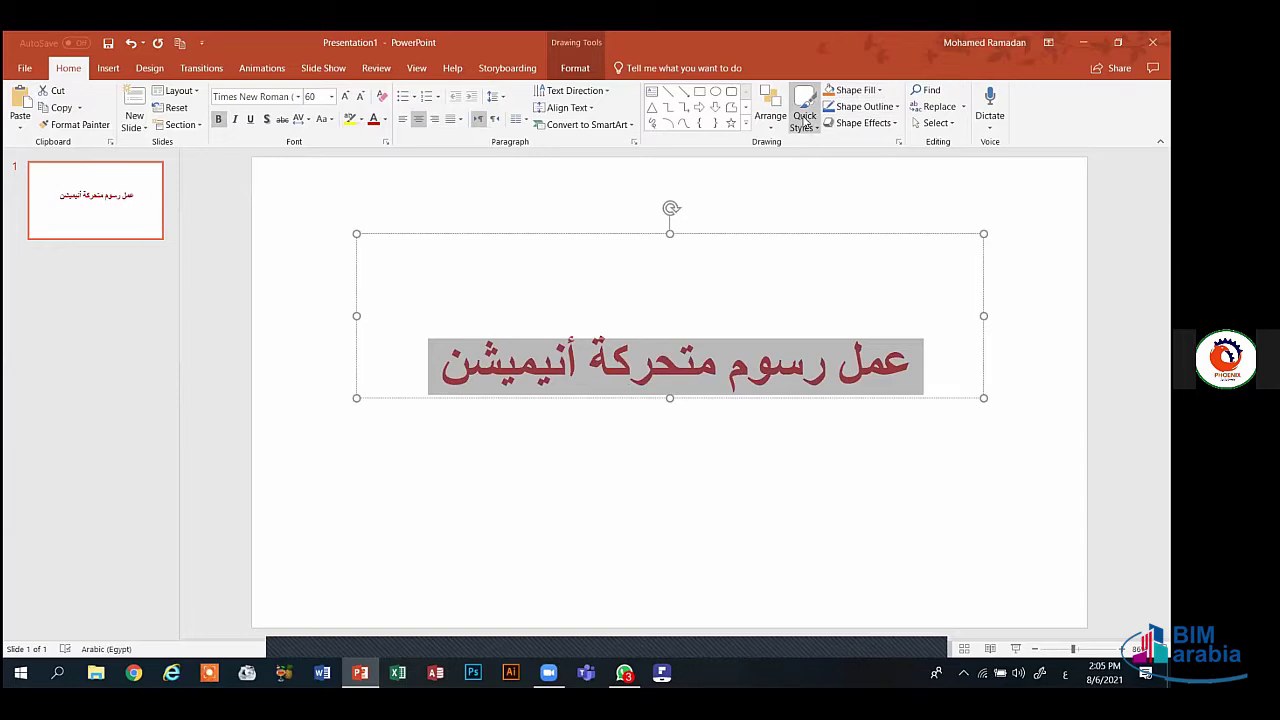
- Apply a light-orange shape style to the title box, trim it to the text, and move it lower
click(804, 122)
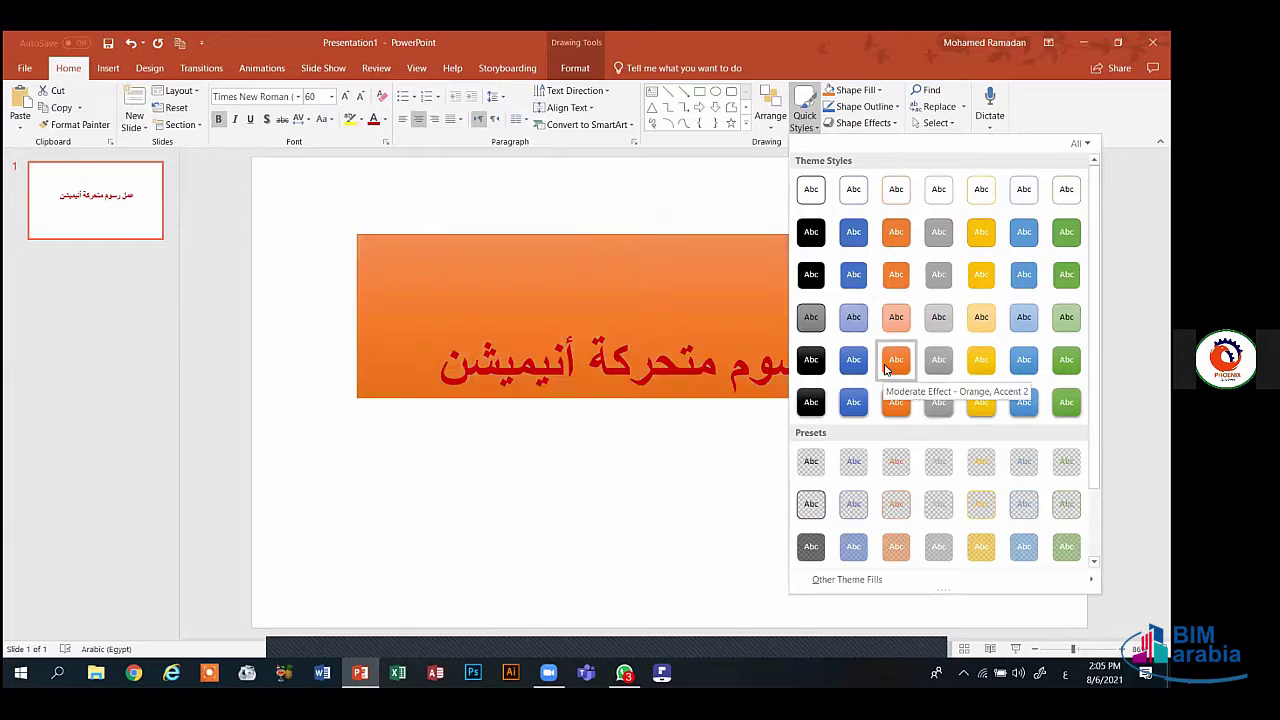
click(894, 322)
click(744, 265)
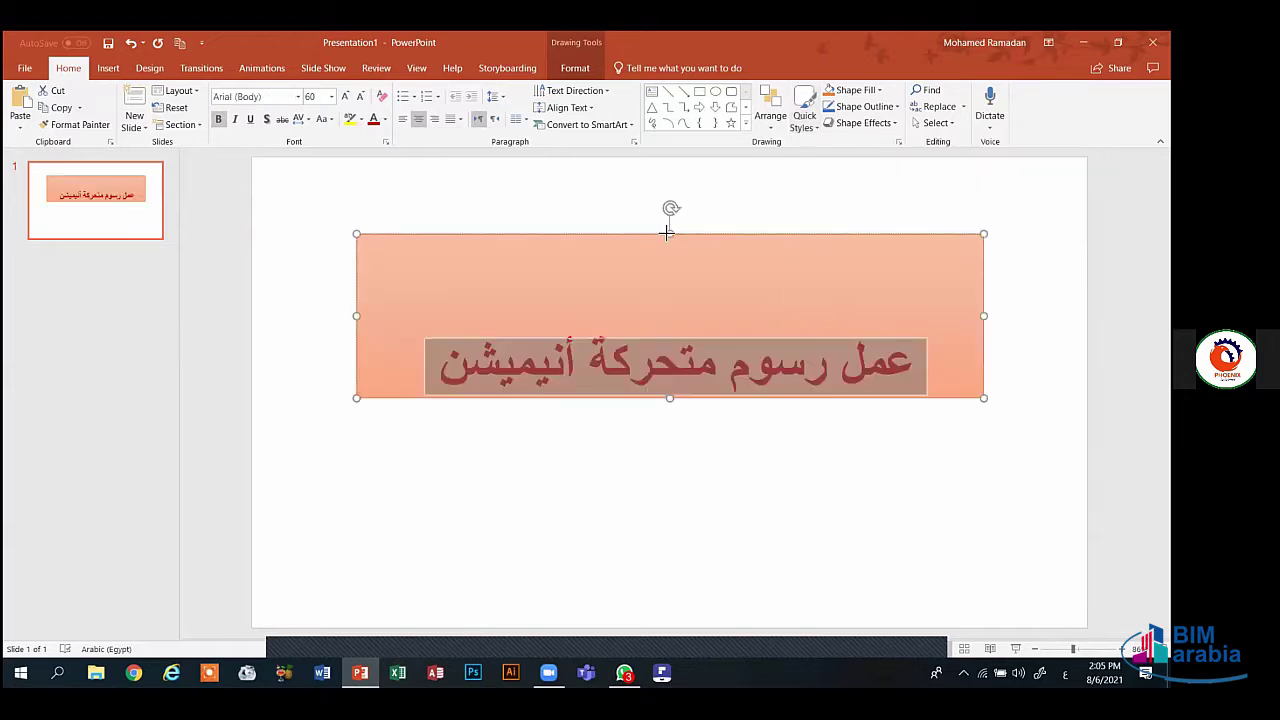
drag(667, 232, 670, 312)
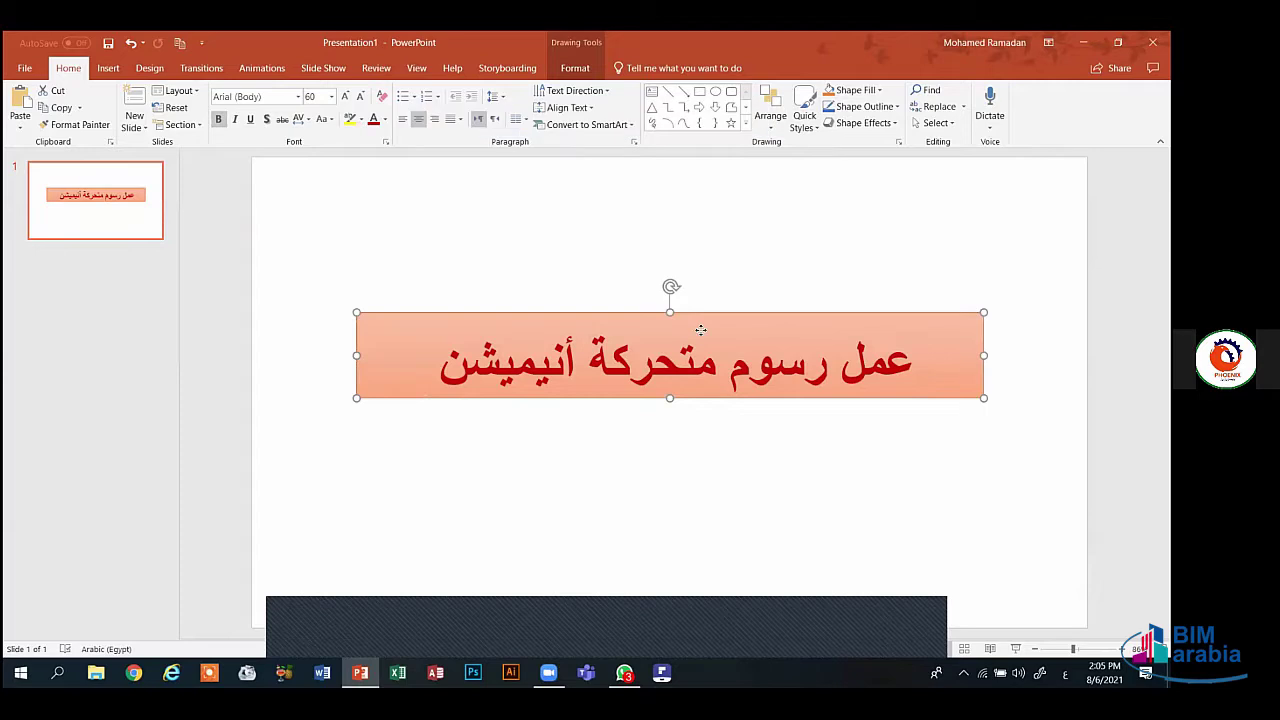
drag(701, 330, 700, 364)
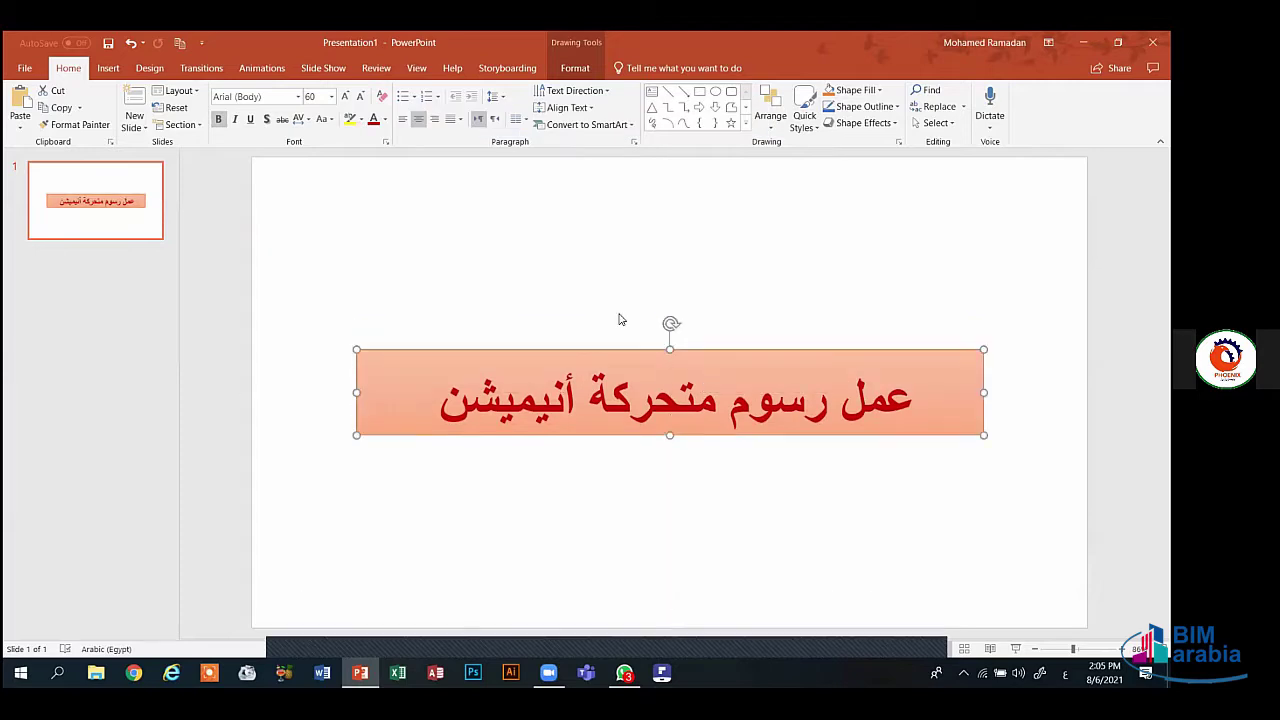
click(451, 260)
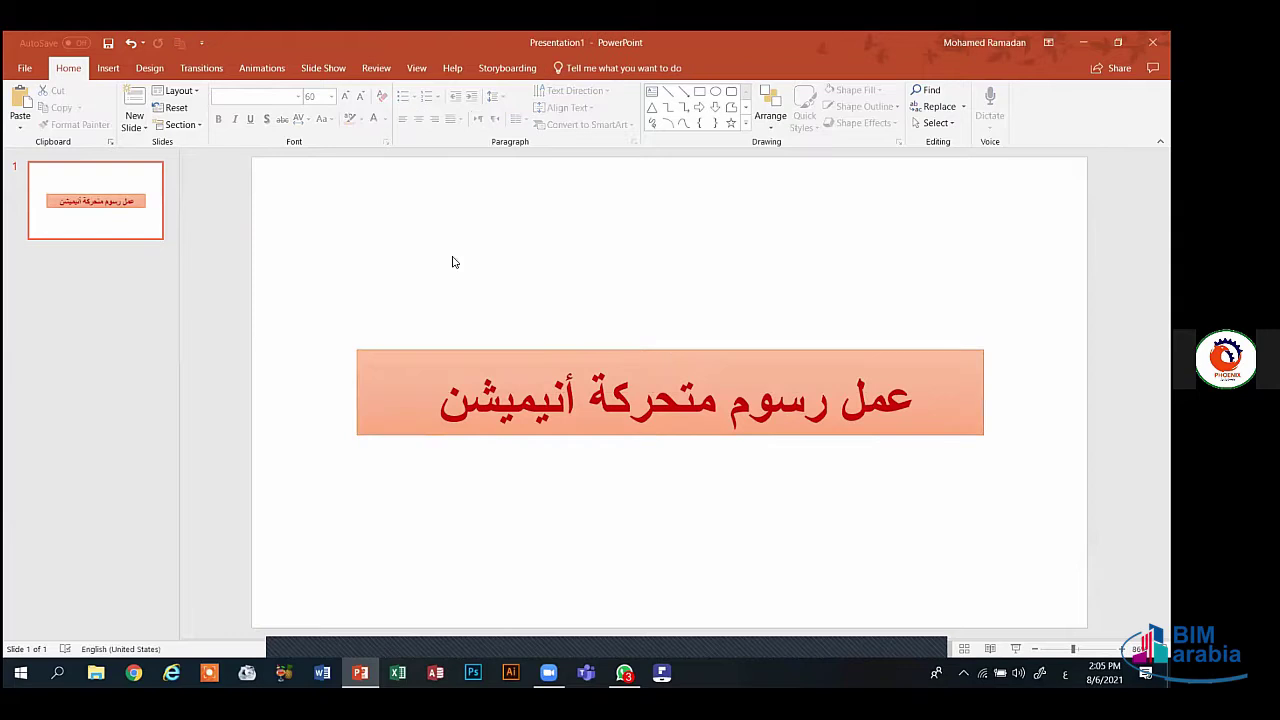
- Duplicate slide 1 to create slide 2
click(110, 68)
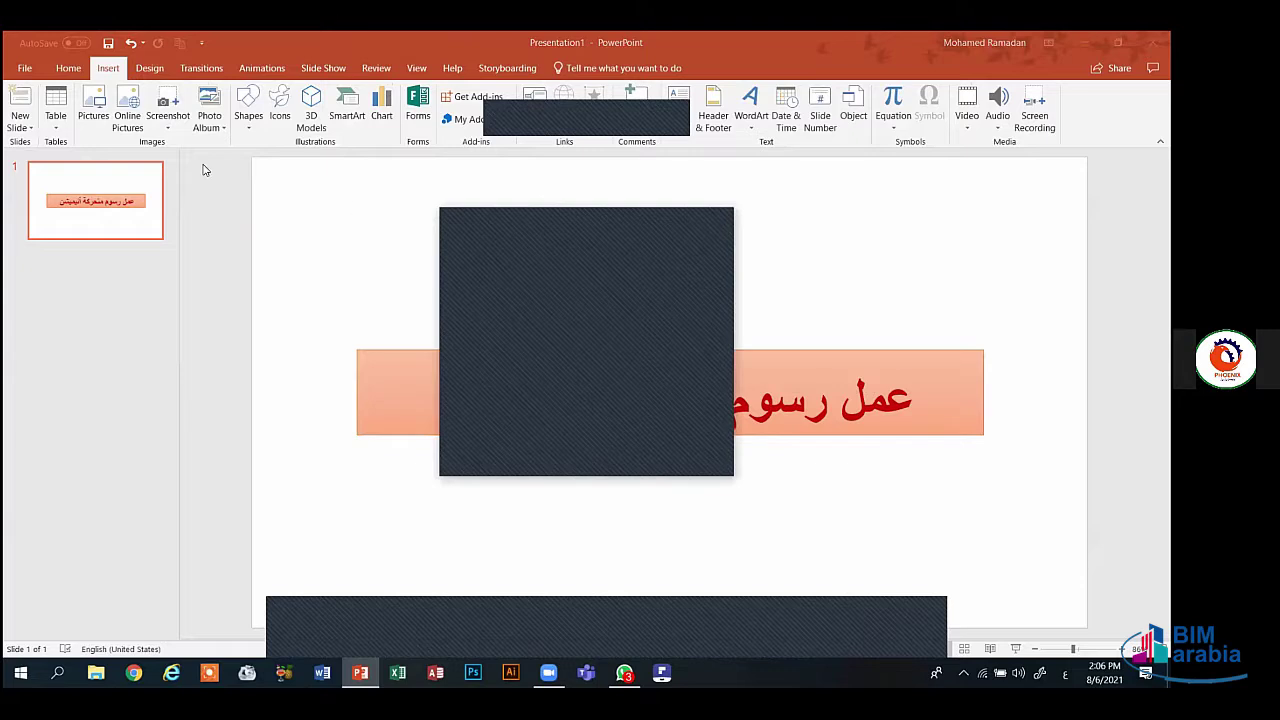
right_click(126, 216)
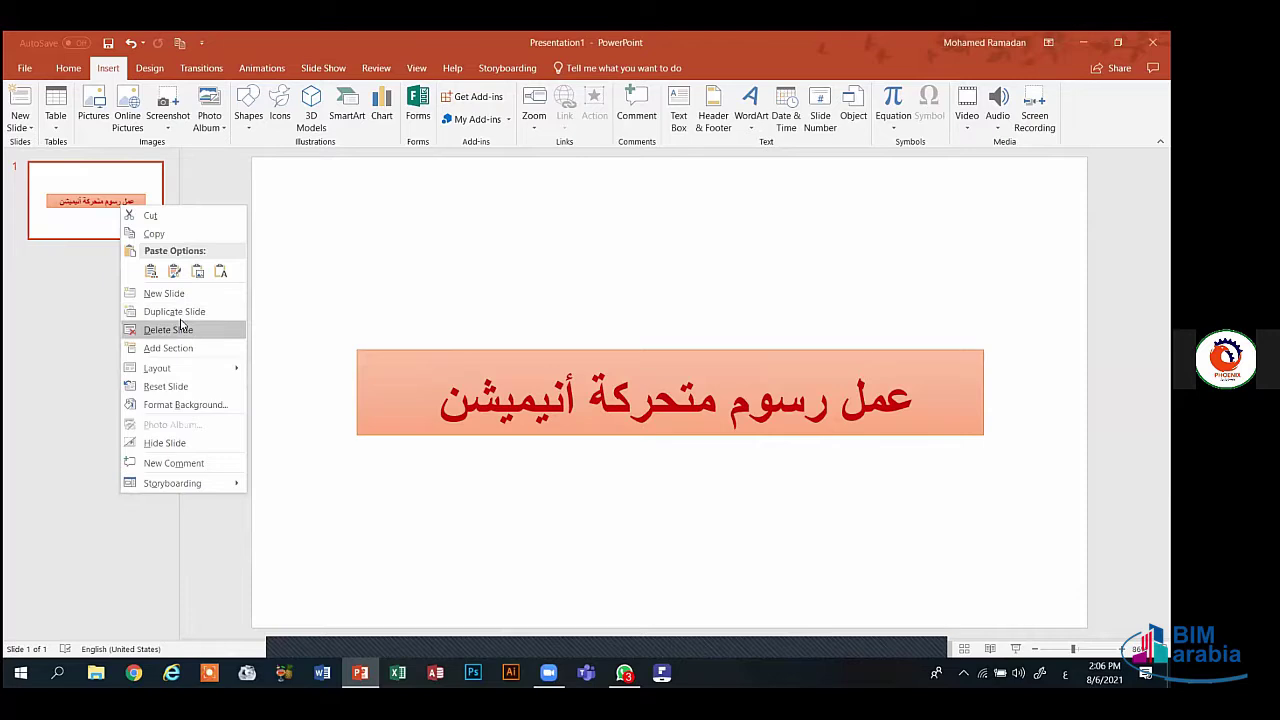
click(56, 198)
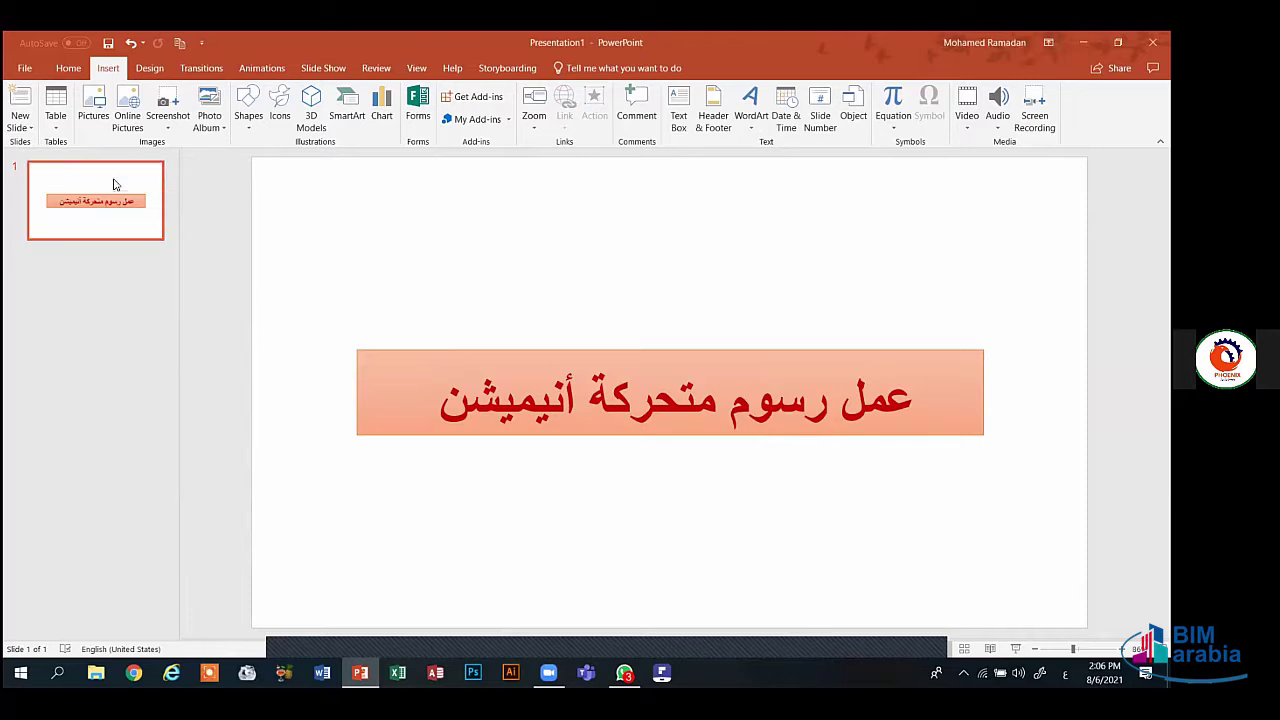
click(68, 67)
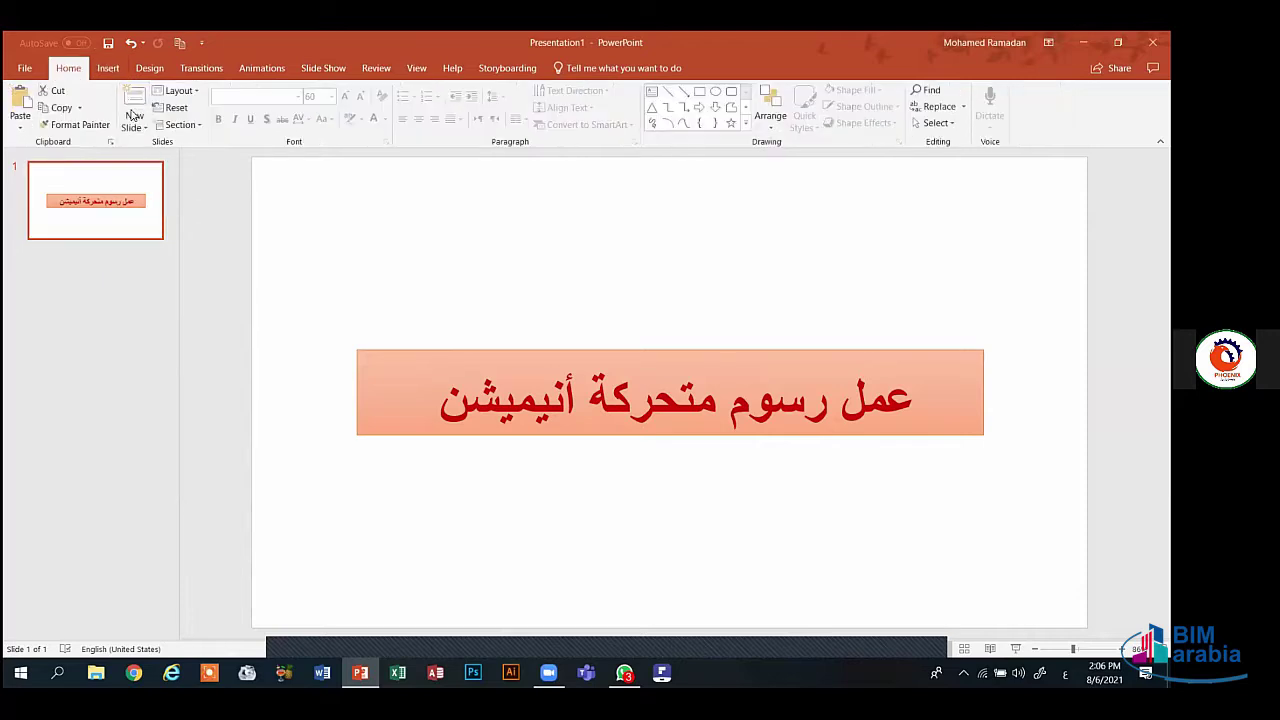
click(143, 122)
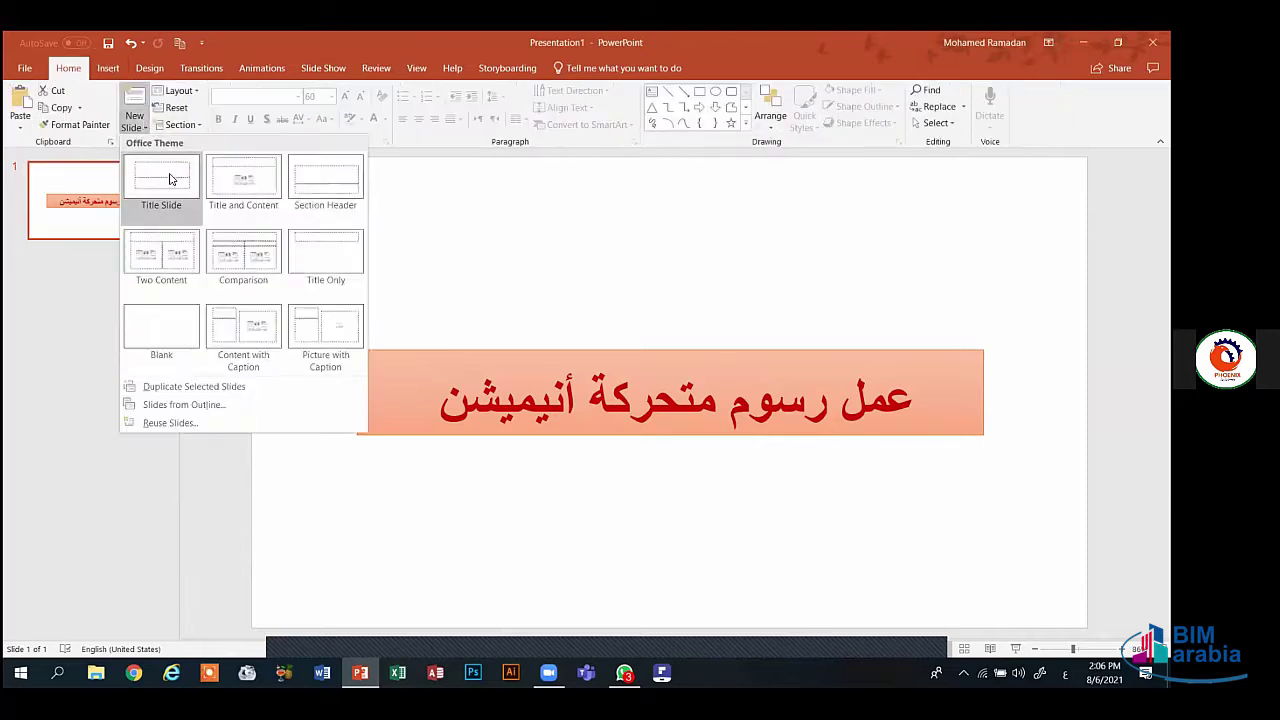
click(94, 200)
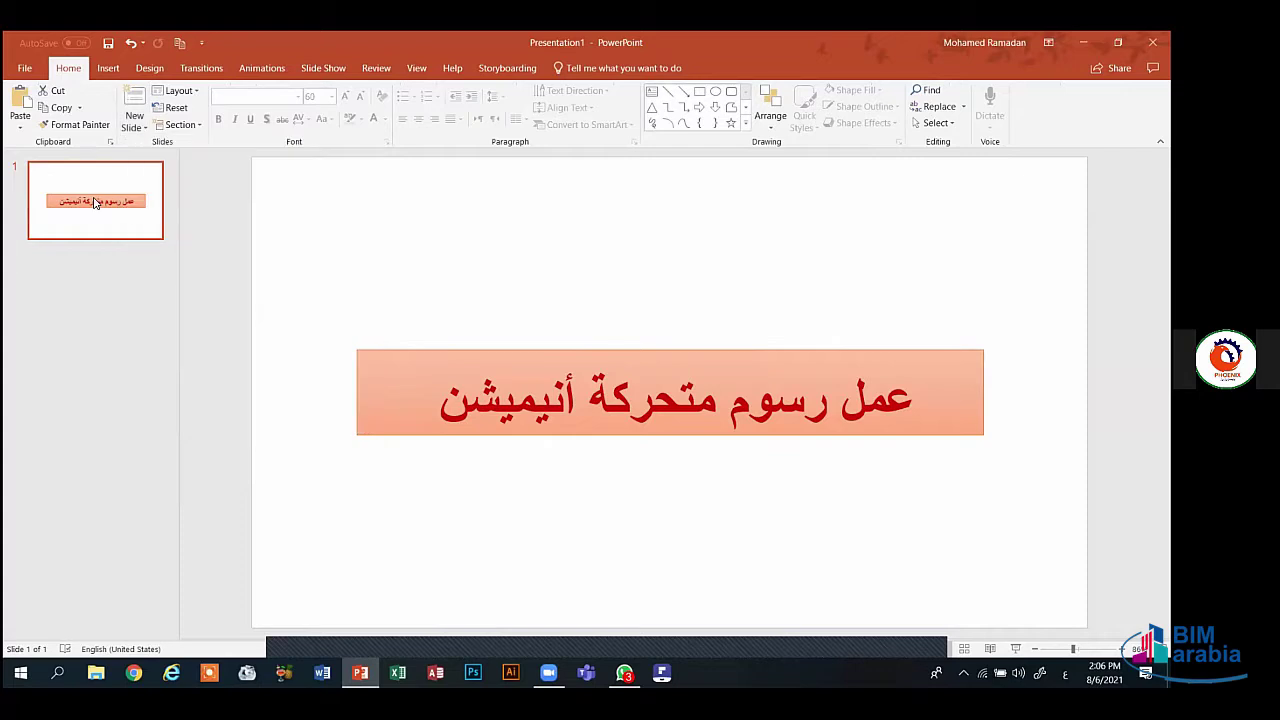
right_click(95, 200)
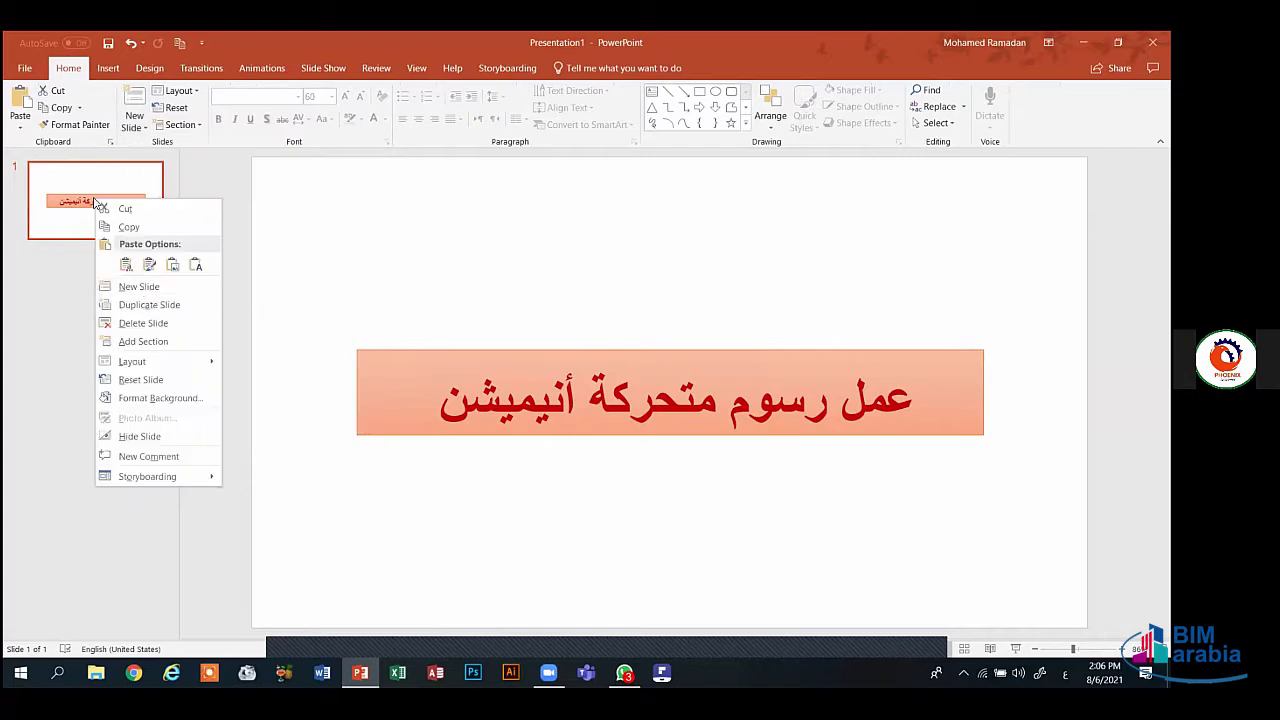
click(141, 308)
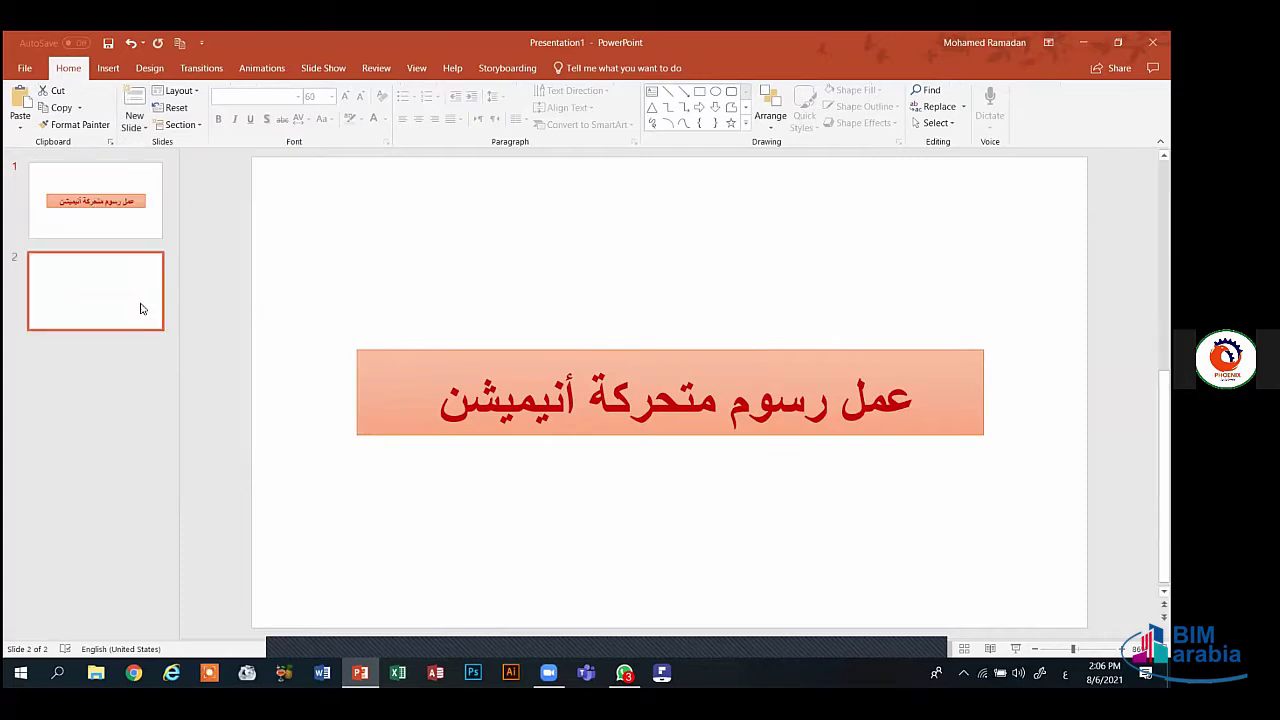
- Clear the title text and delete the title placeholder on slide 2
click(398, 368)
key(Delete)
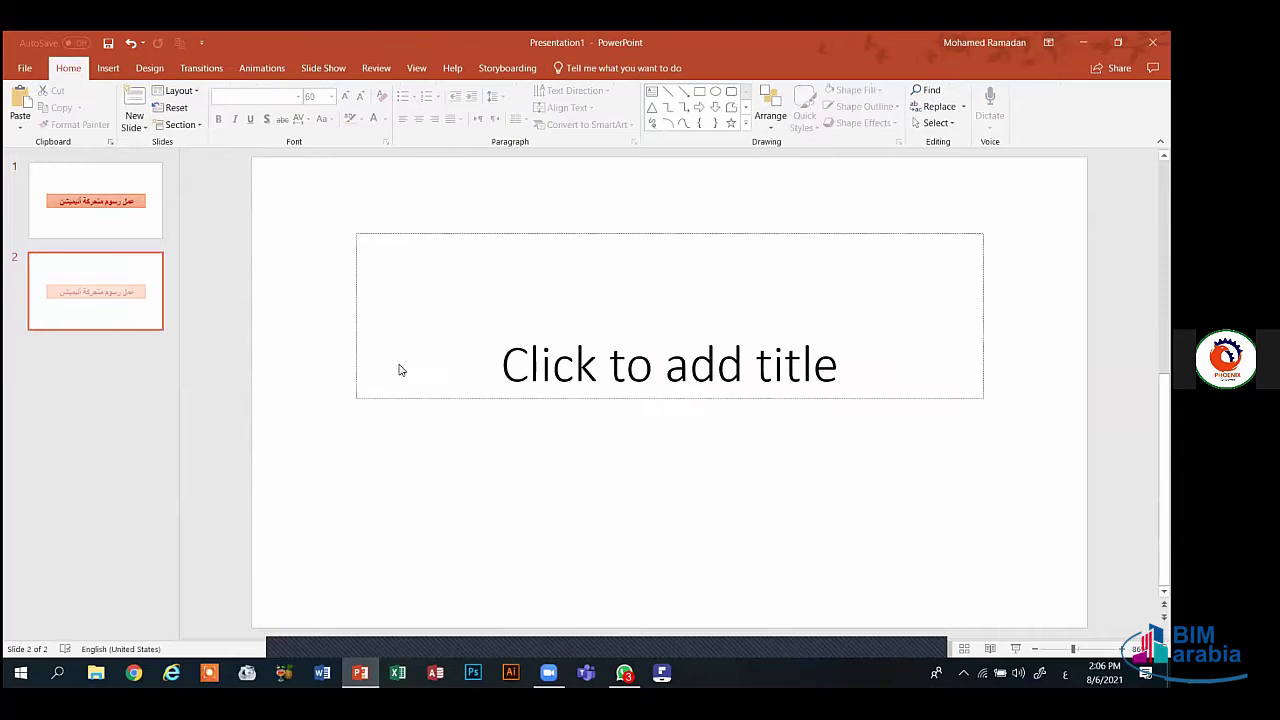
click(402, 396)
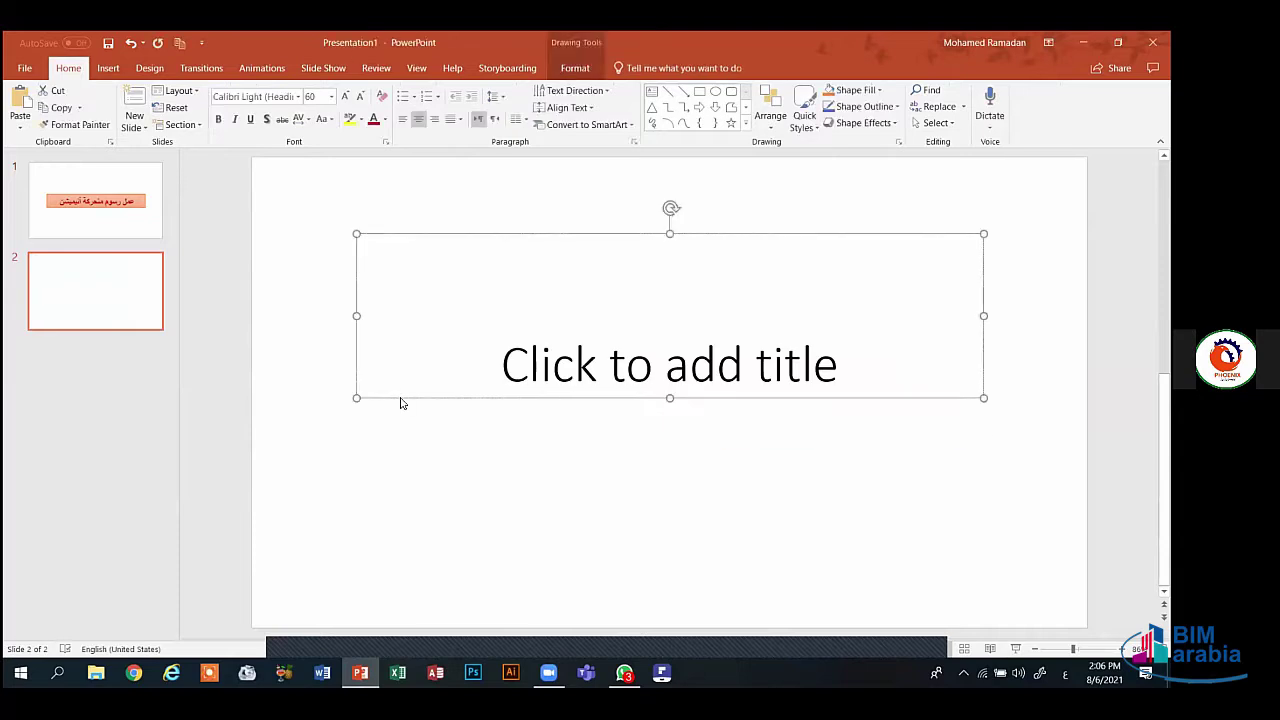
key(Delete)
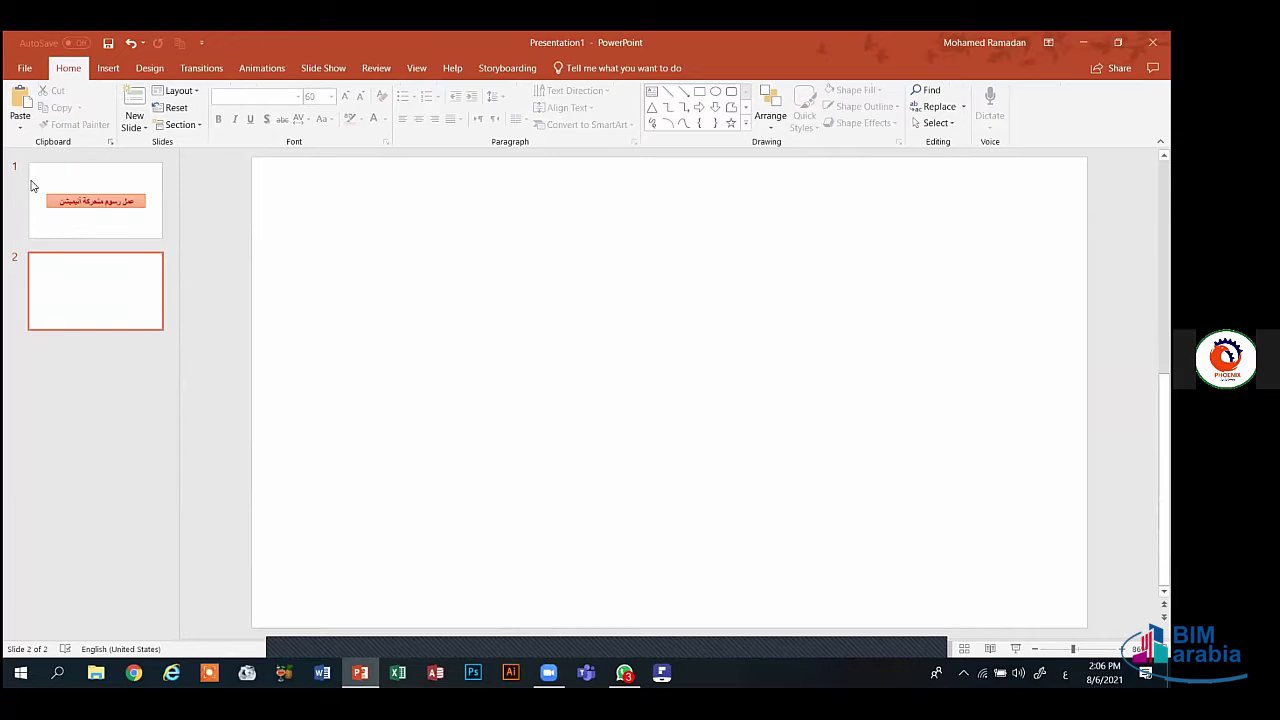
- Draw a Double Wave shape across the lower slide and move it down to the bottom edge
click(108, 68)
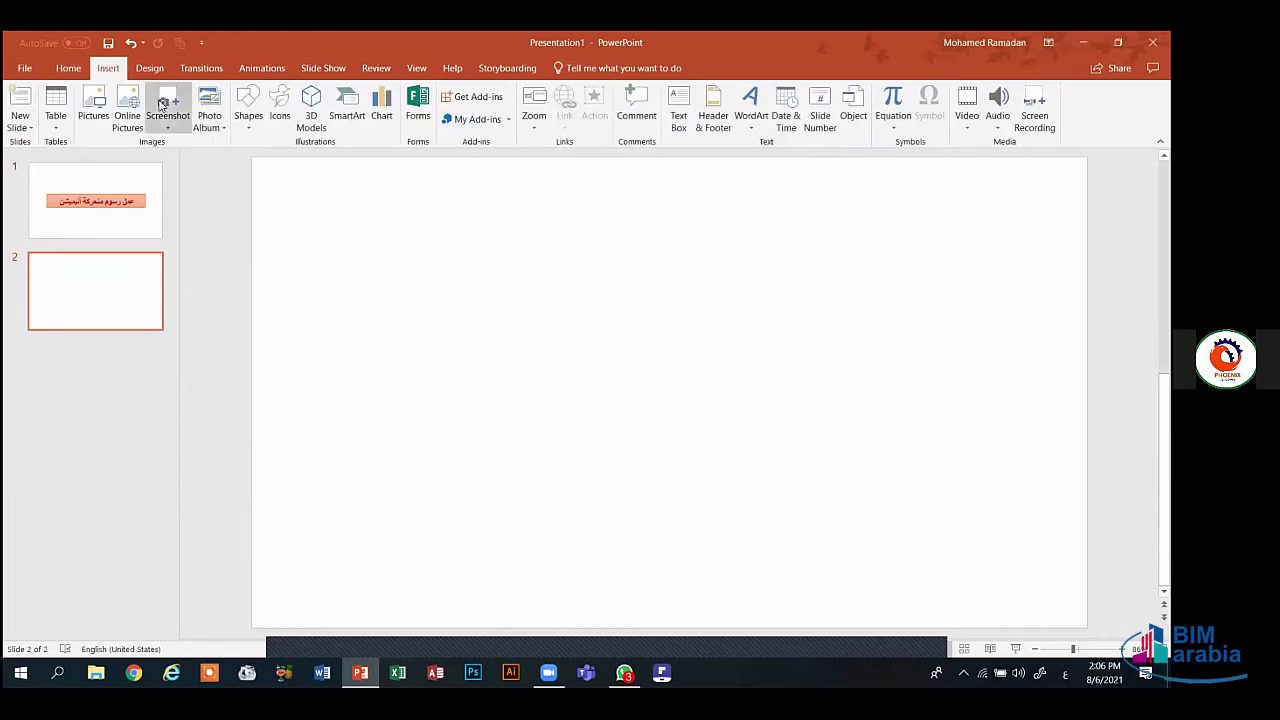
click(253, 118)
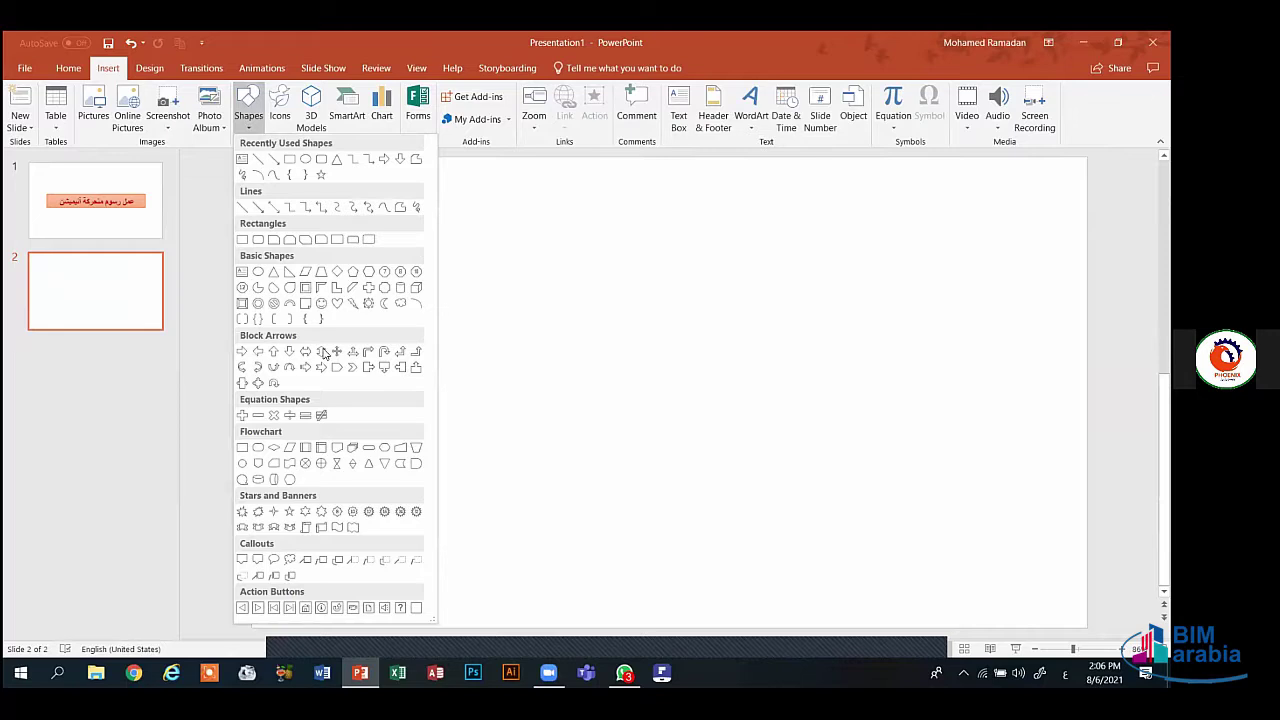
click(353, 528)
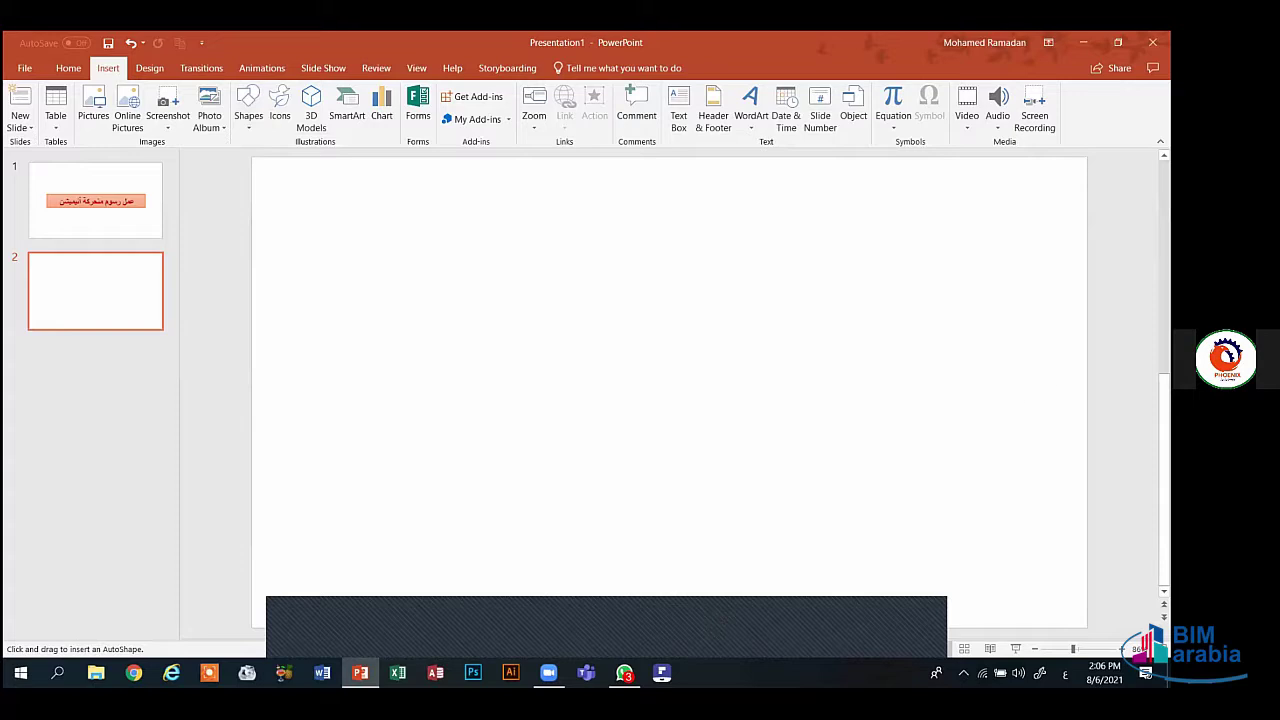
drag(1110, 588, 232, 482)
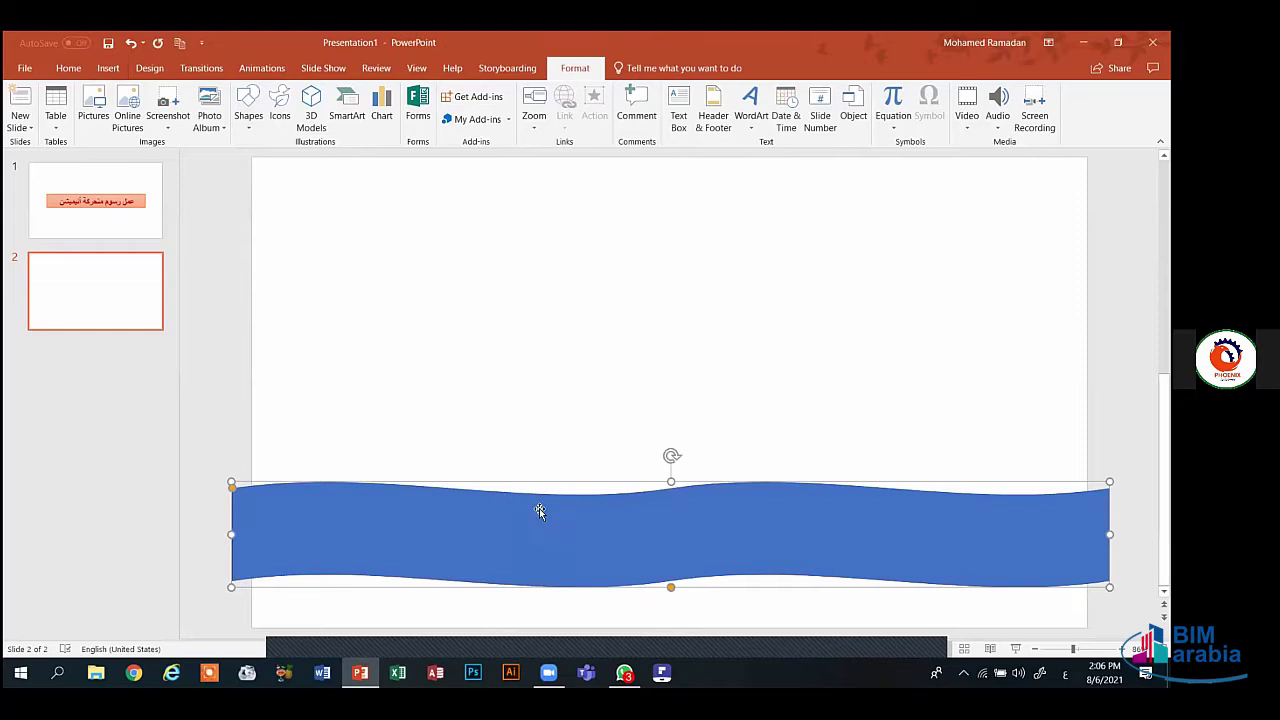
drag(543, 531, 540, 568)
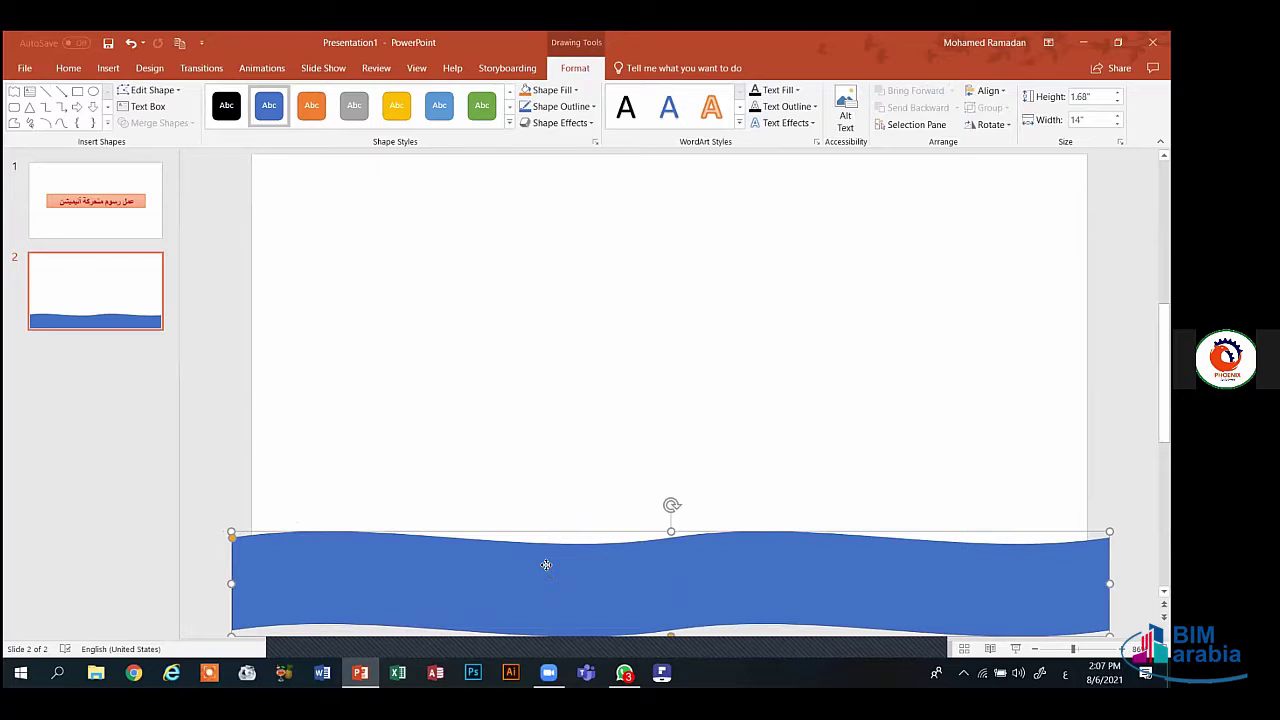
- Fill the bottom wave with pale gold
drag(546, 565, 429, 243)
key(ctrl+z)
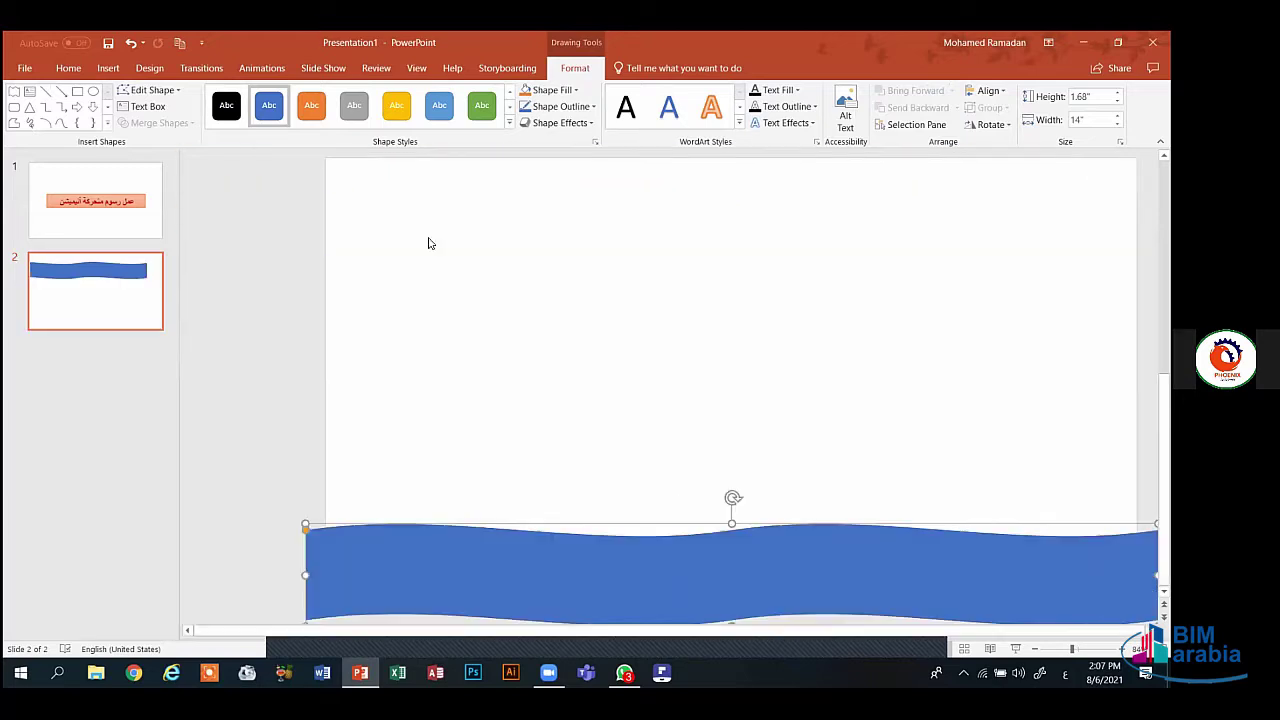
click(572, 92)
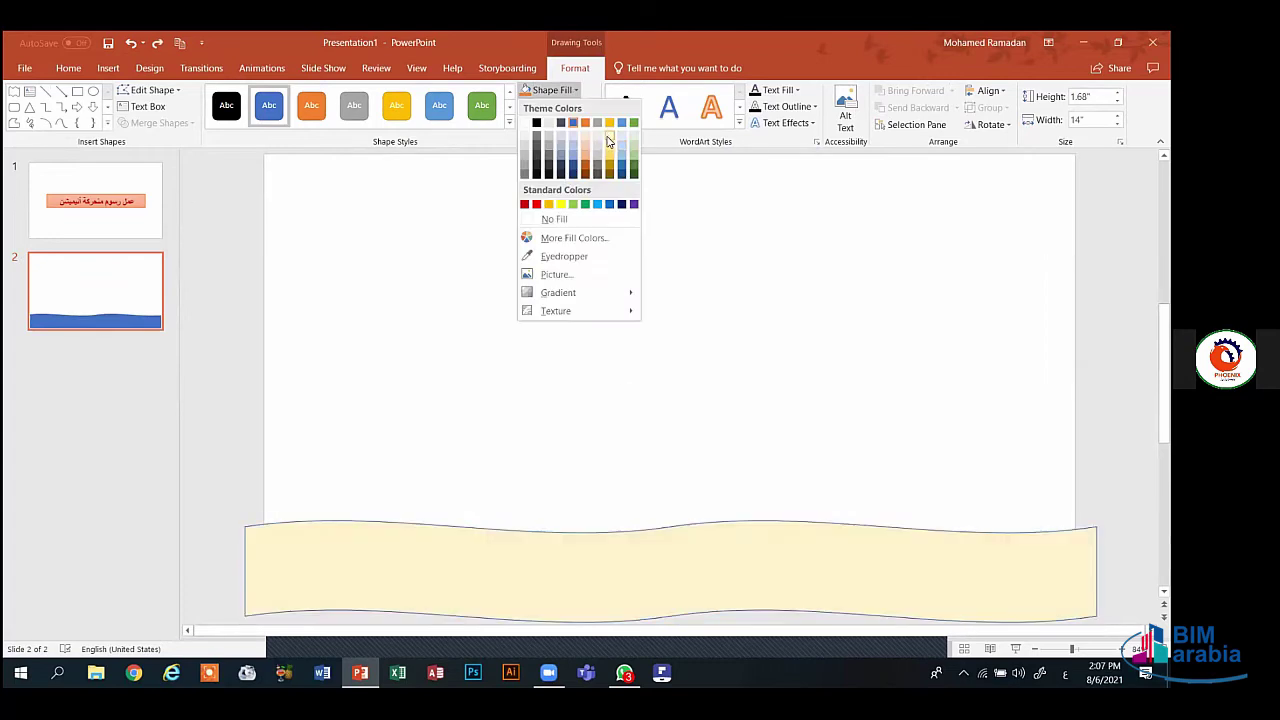
click(607, 139)
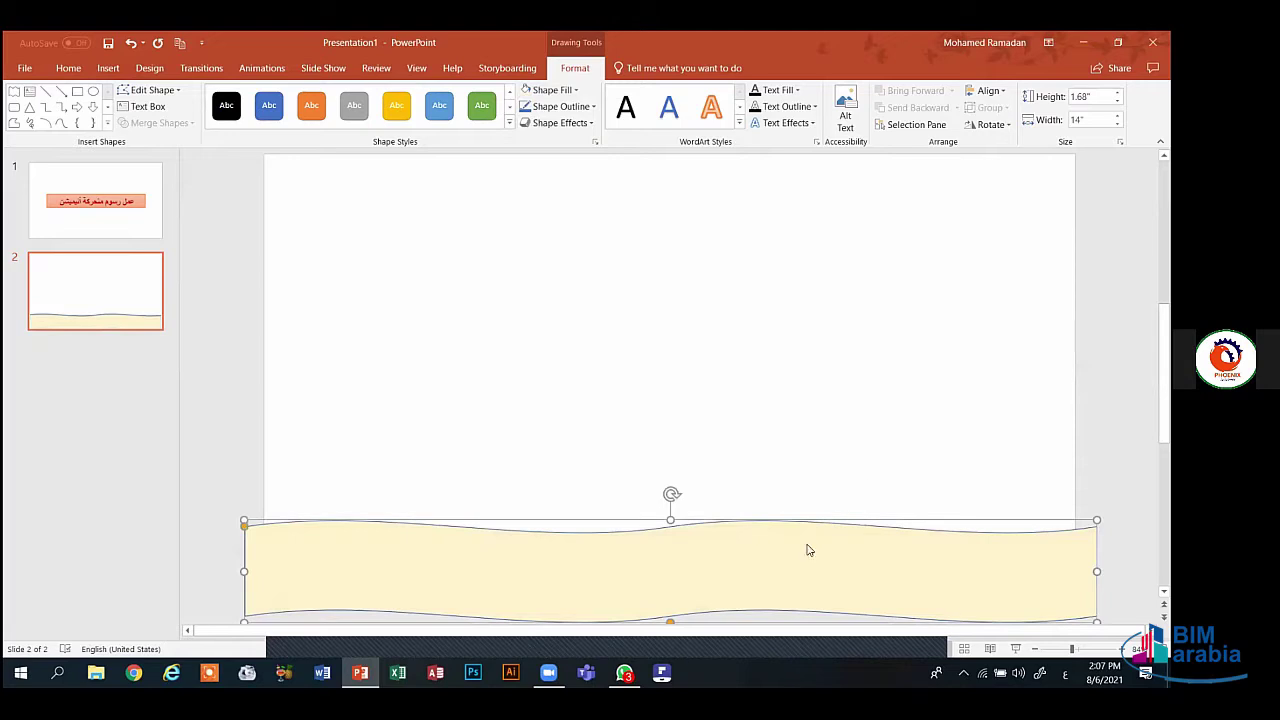
click(624, 672)
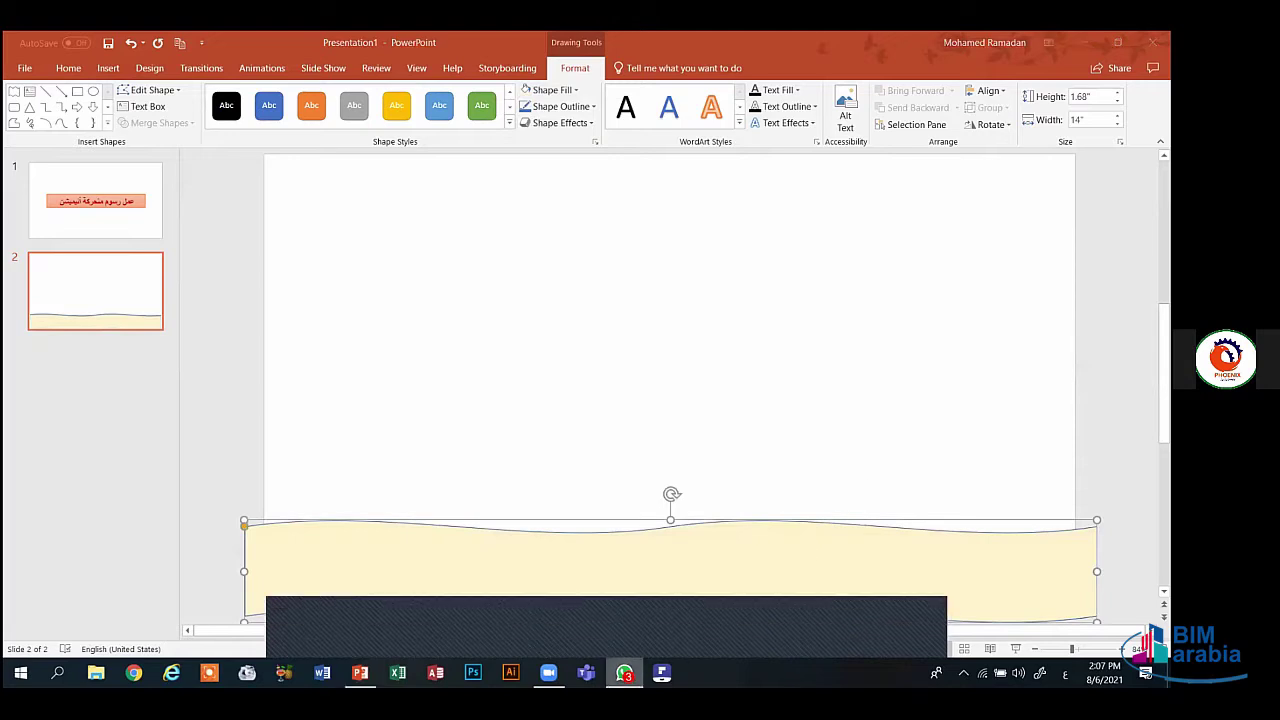
click(621, 627)
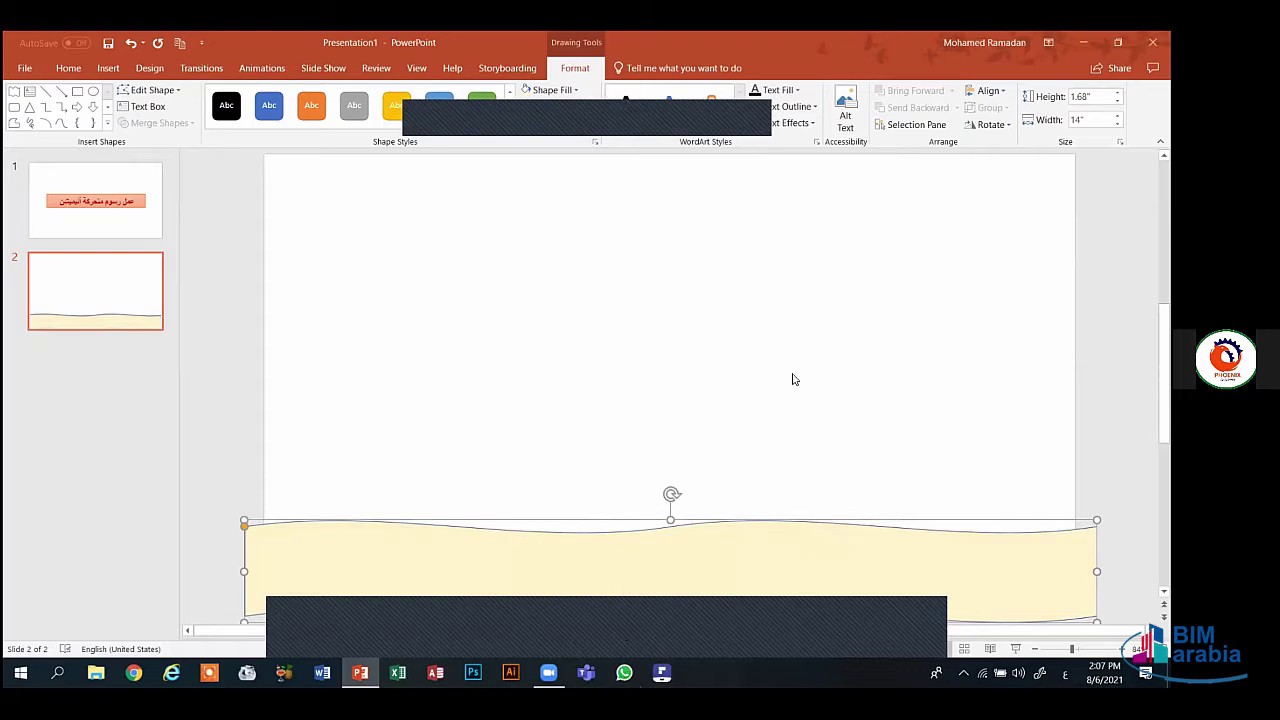
- Ctrl-drag an offset copy of the wave above it and make the copy taller and wider
drag(707, 551, 671, 382)
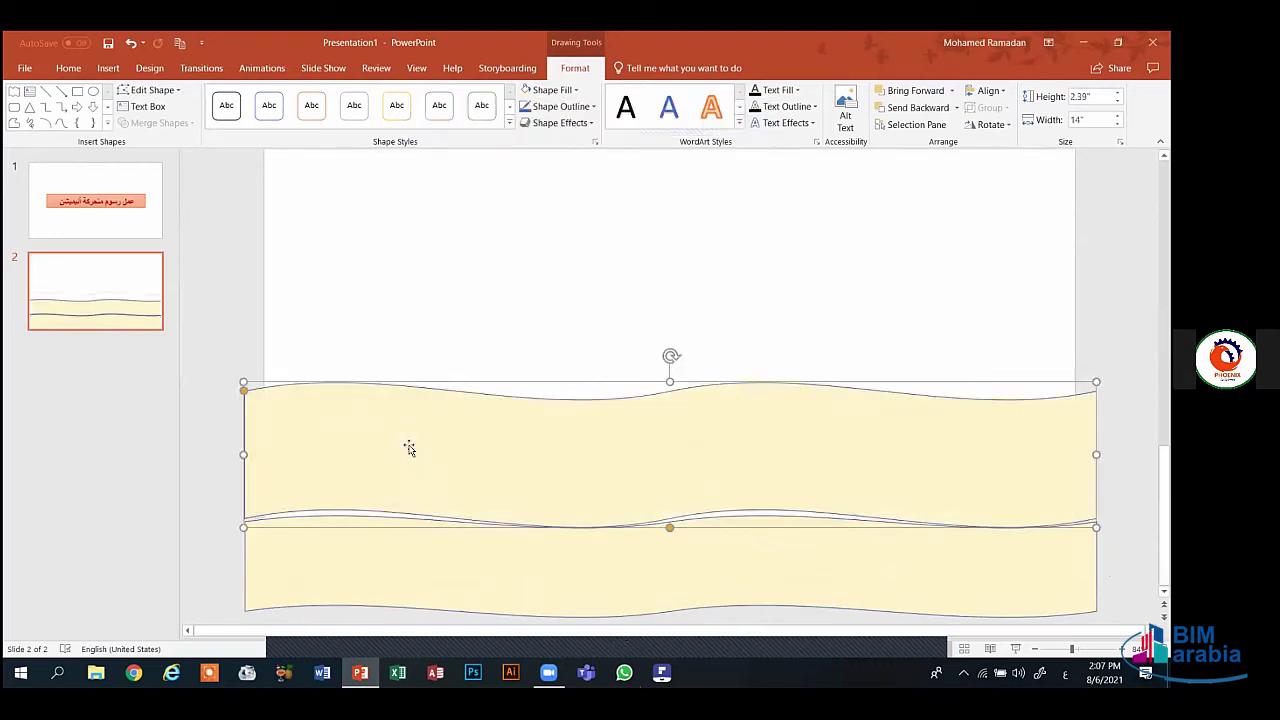
click(232, 462)
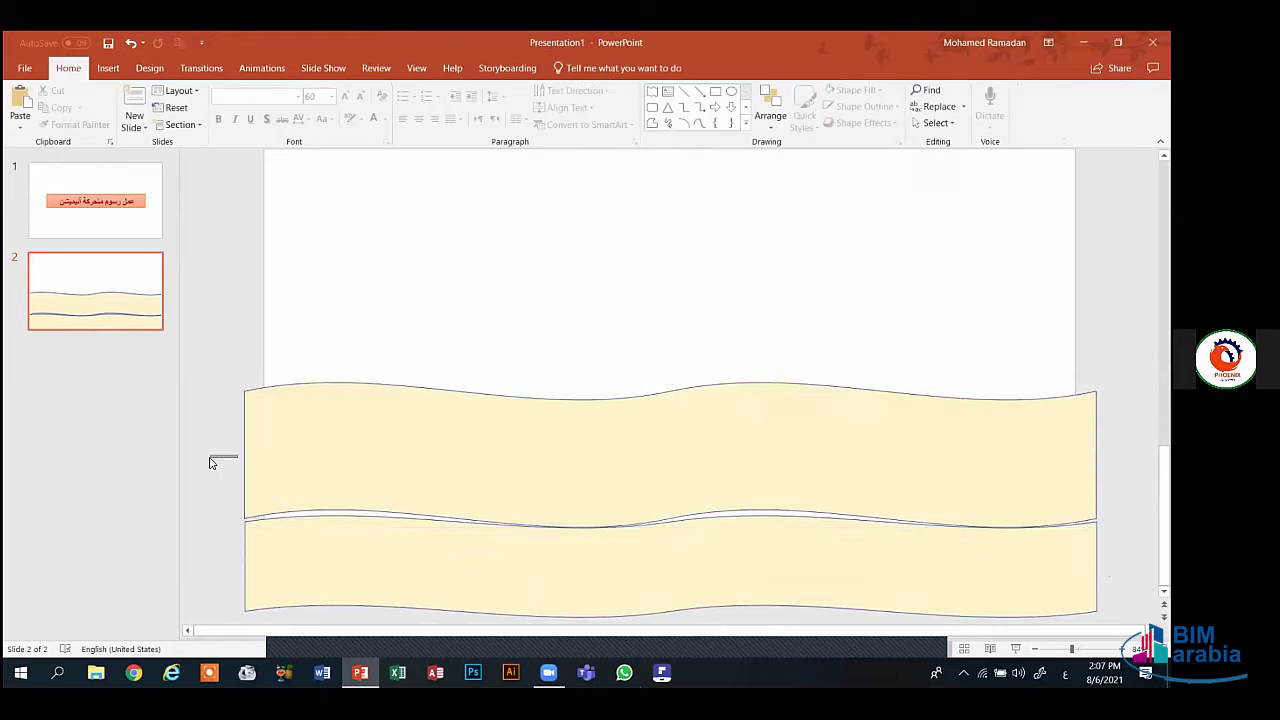
click(250, 464)
drag(235, 455, 183, 449)
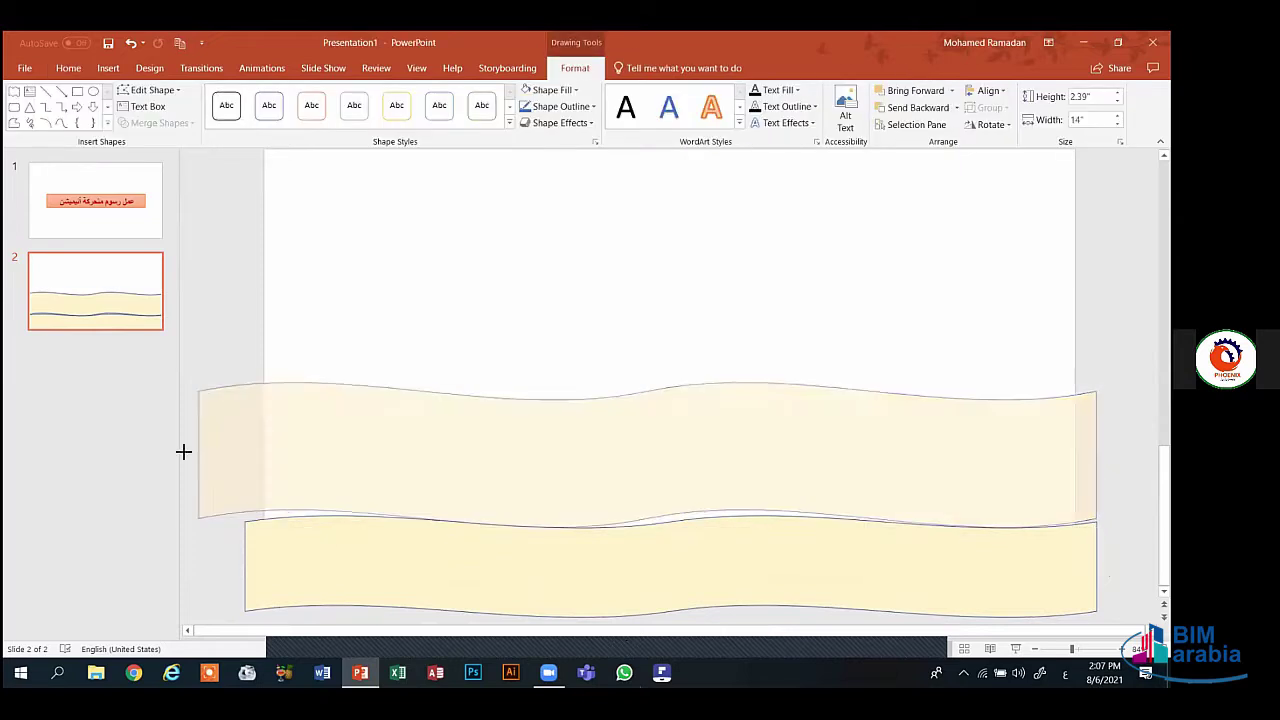
drag(294, 451, 314, 460)
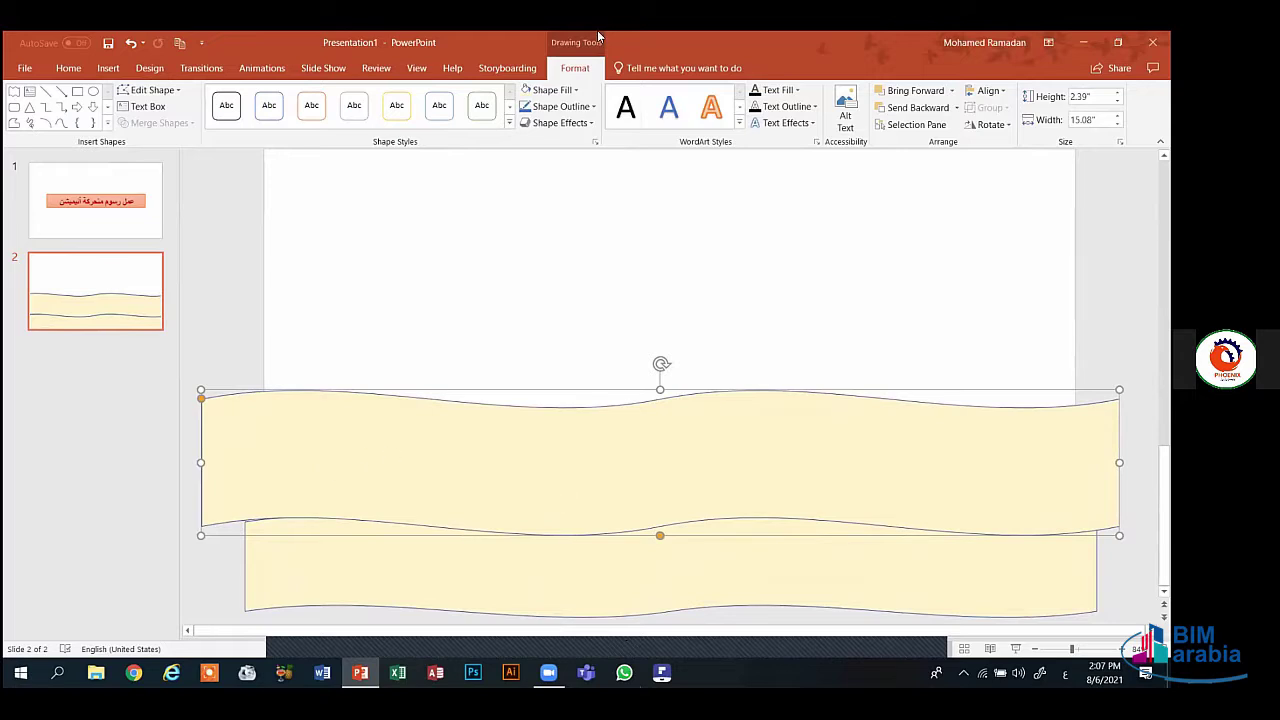
click(548, 89)
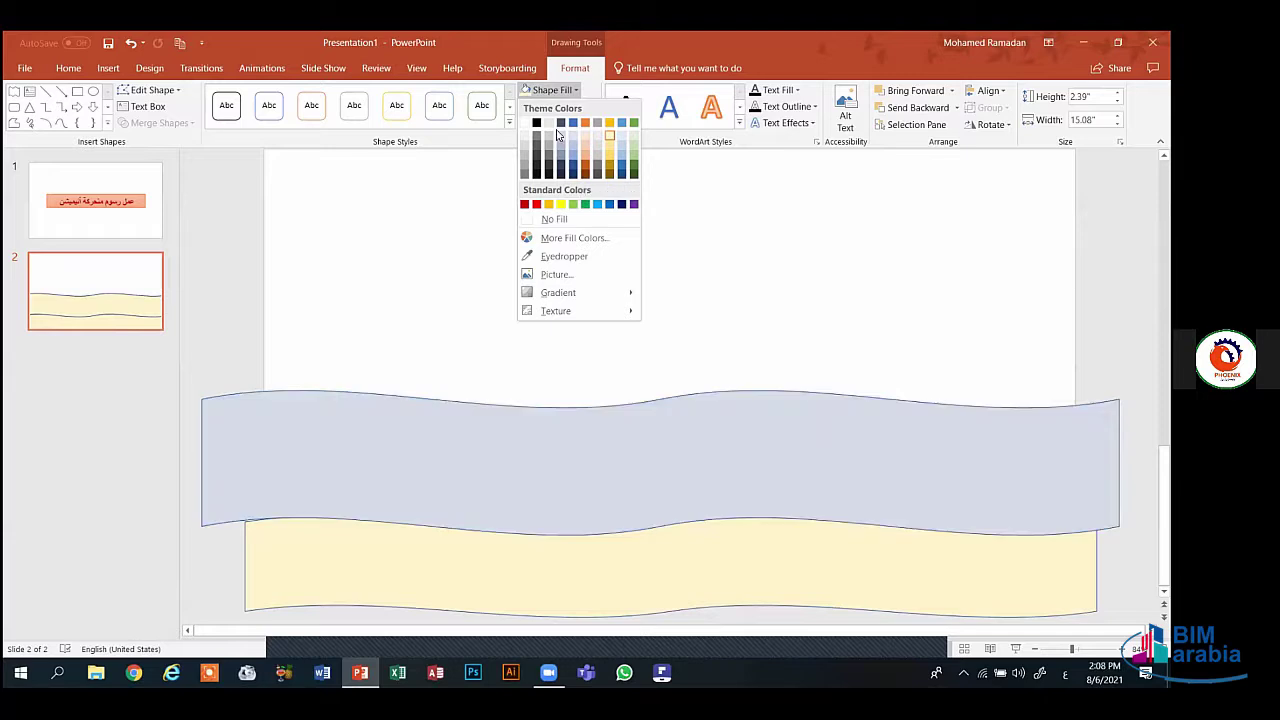
- Fill the upper wave light green and send it behind the pale gold wave
click(634, 158)
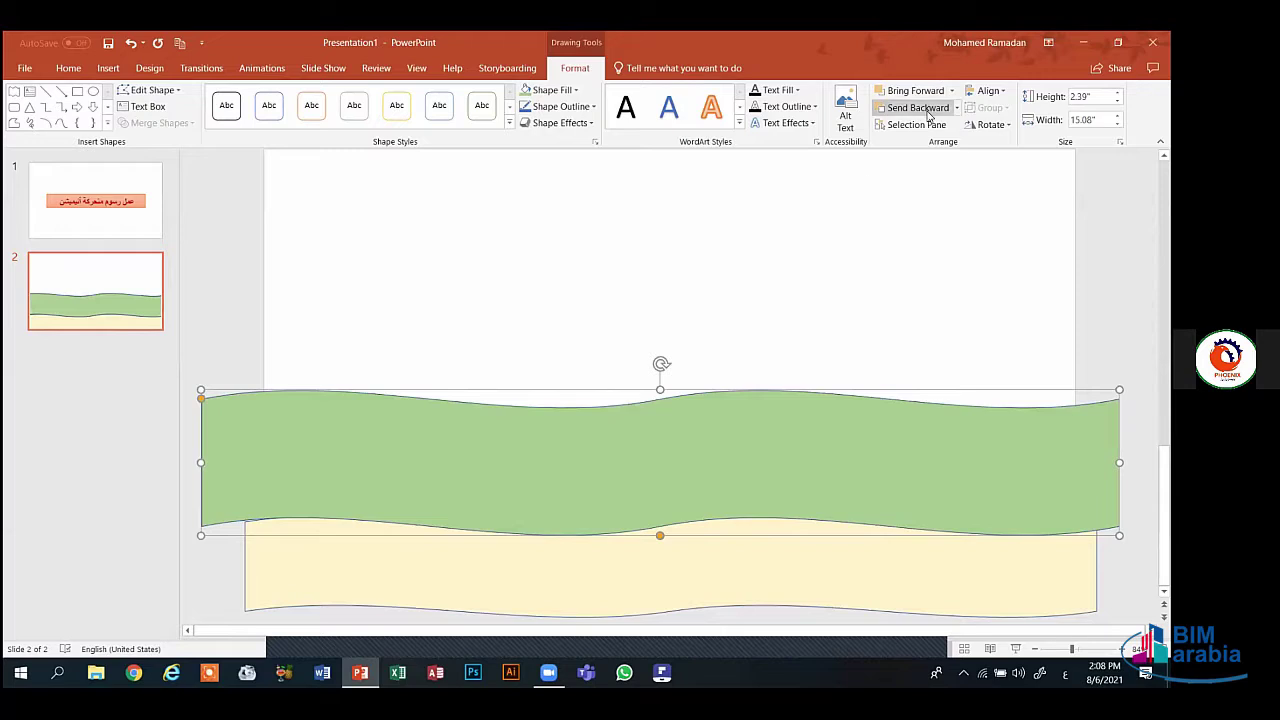
right_click(826, 435)
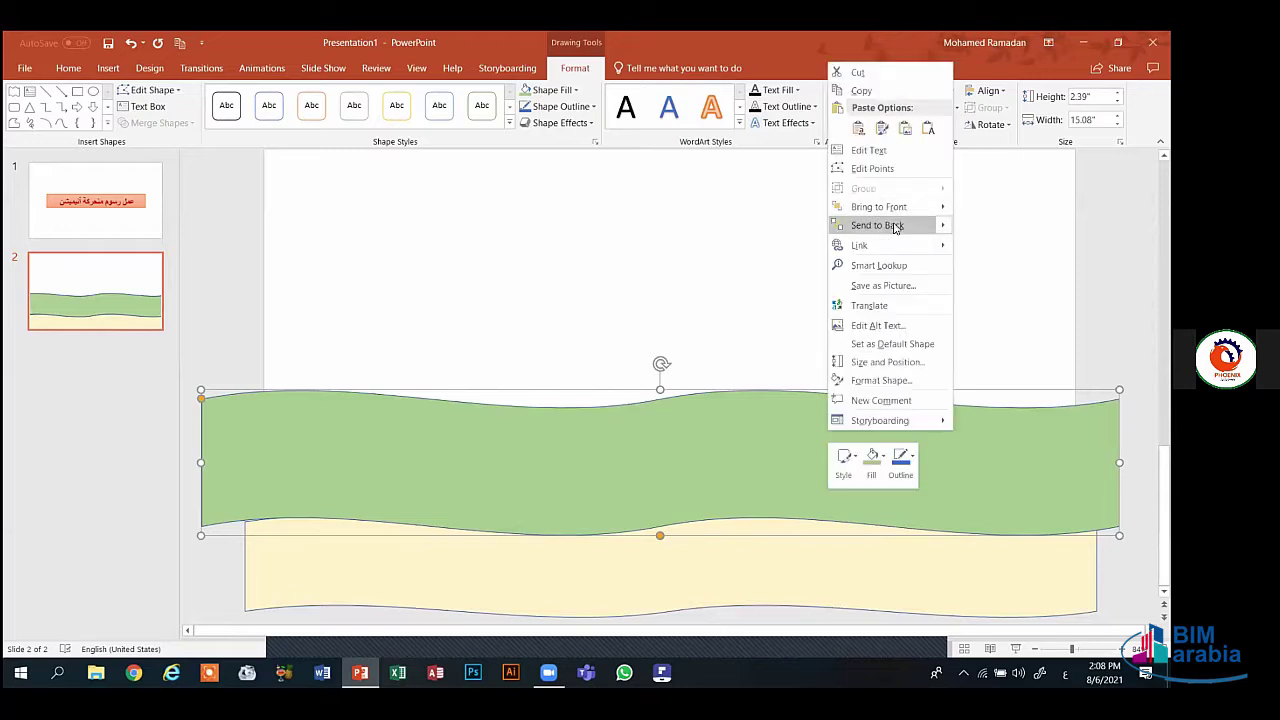
click(895, 226)
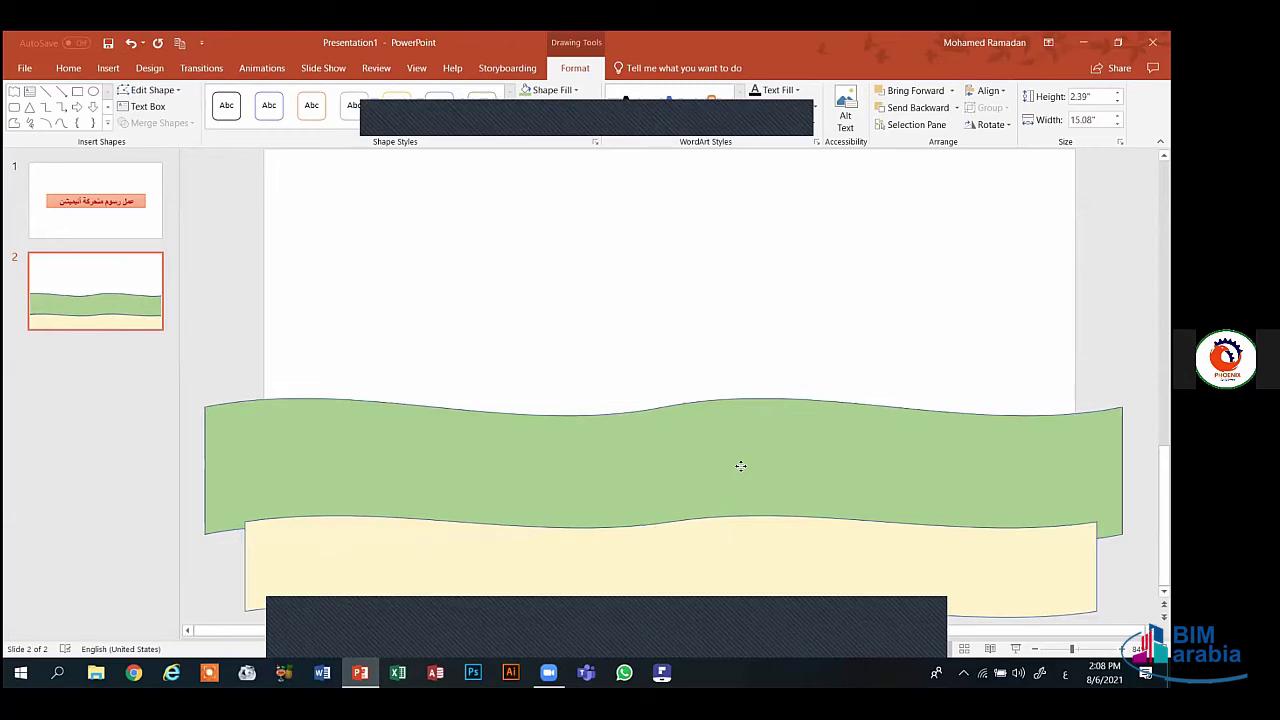
click(740, 466)
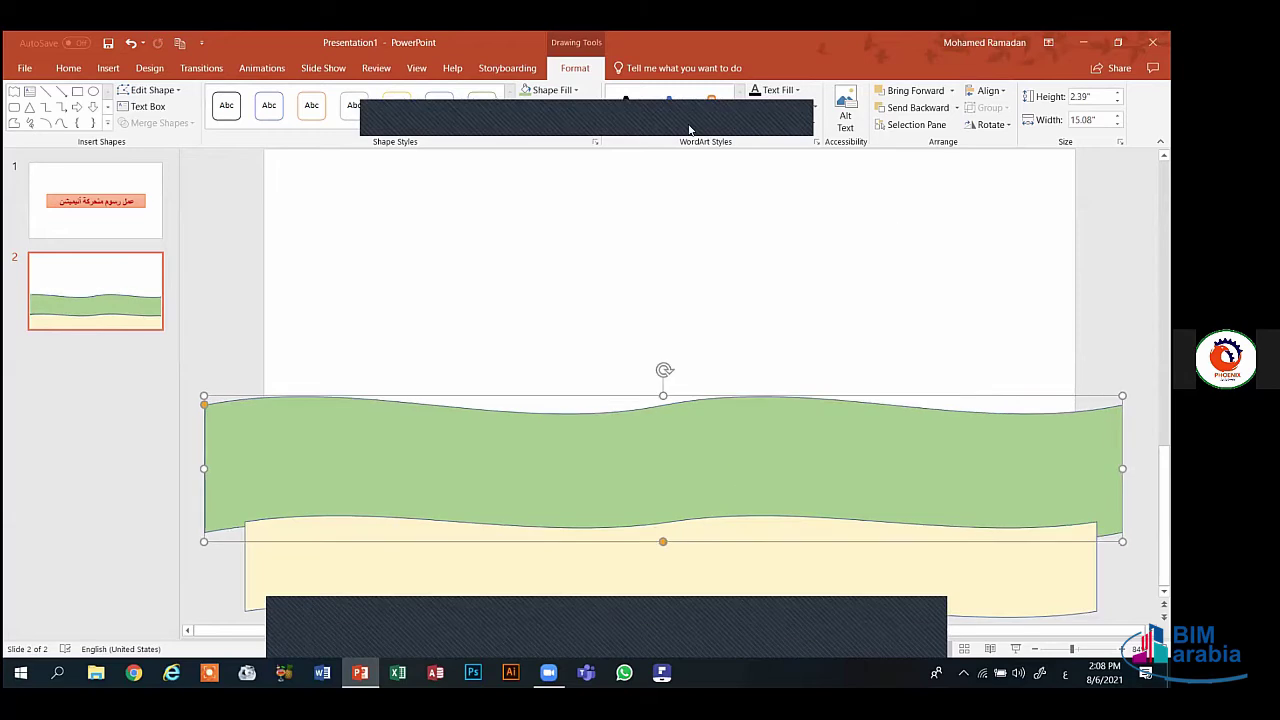
click(734, 283)
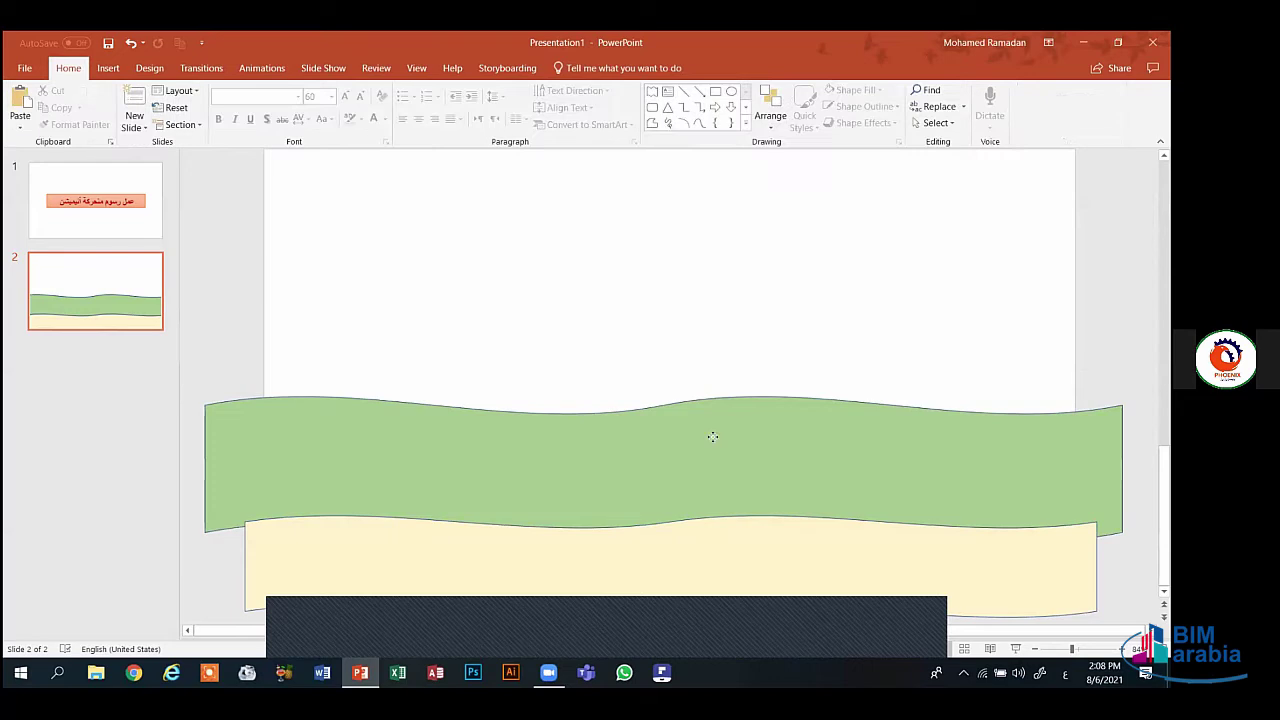
- Draw a rectangle over the upper slide, widened to the right edge and extended down over the green wave
click(110, 69)
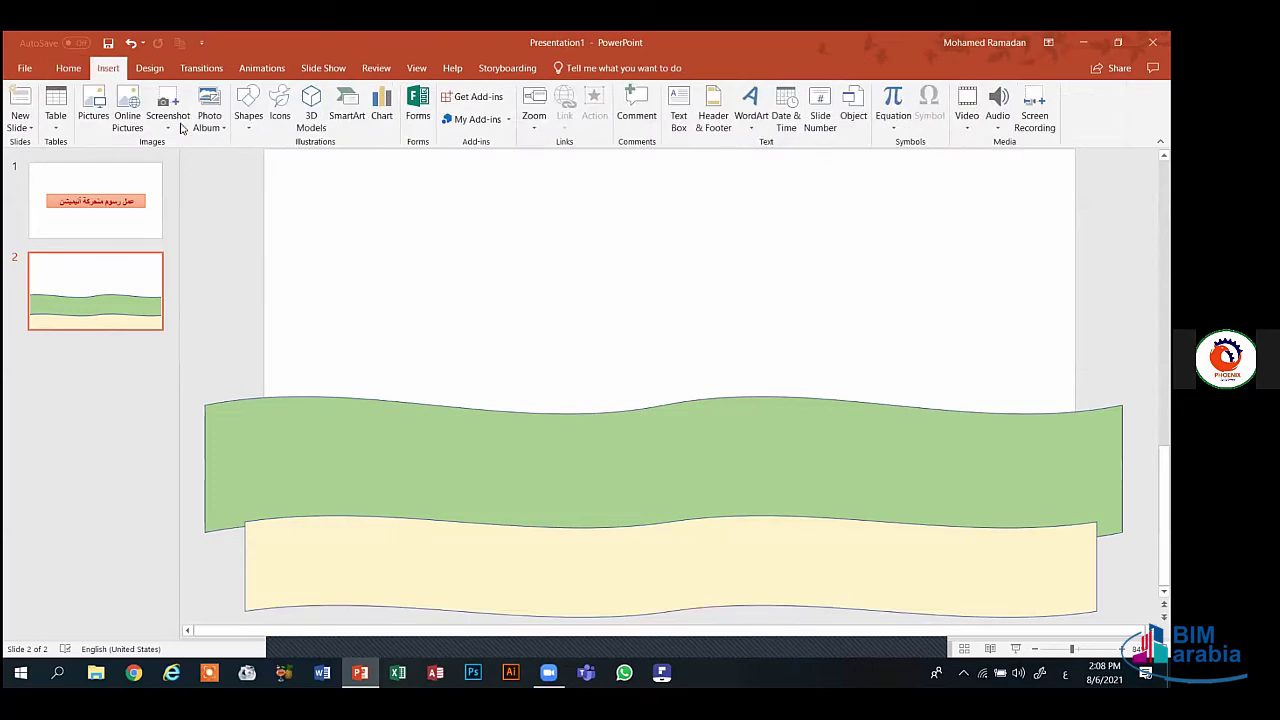
click(248, 108)
click(306, 160)
scroll(758, 237, down, 5)
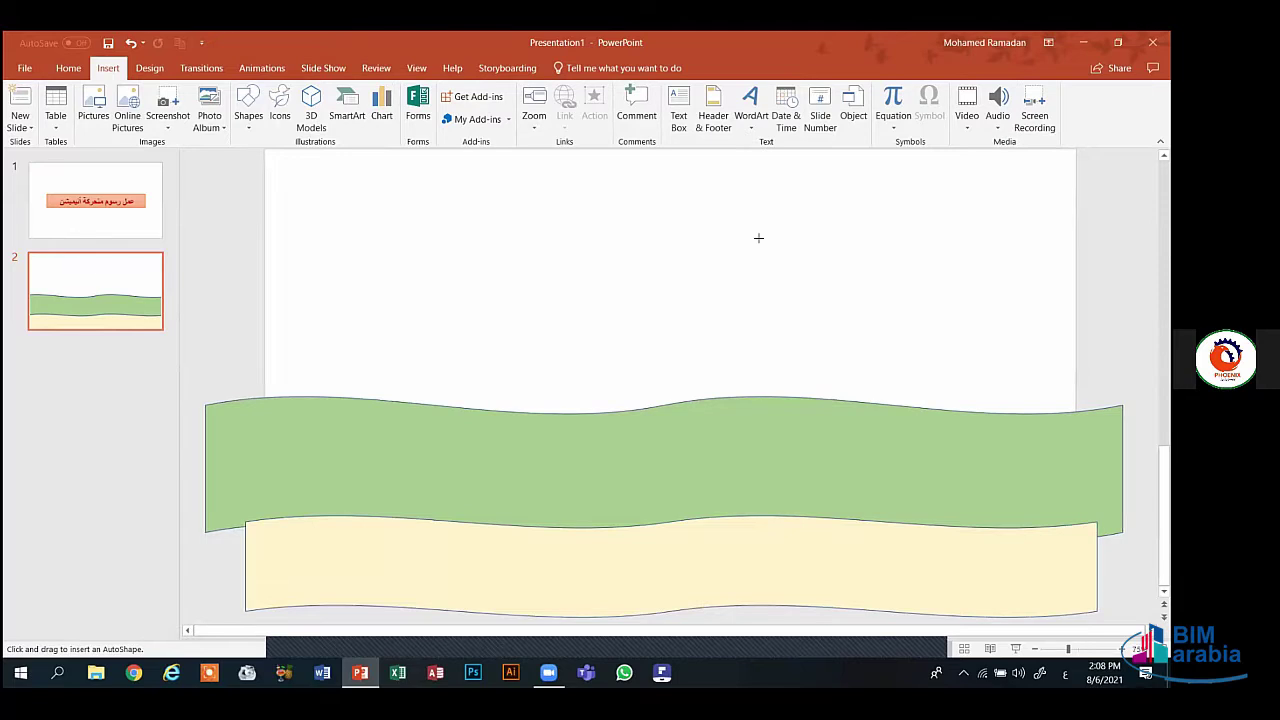
scroll(758, 237, up, 4)
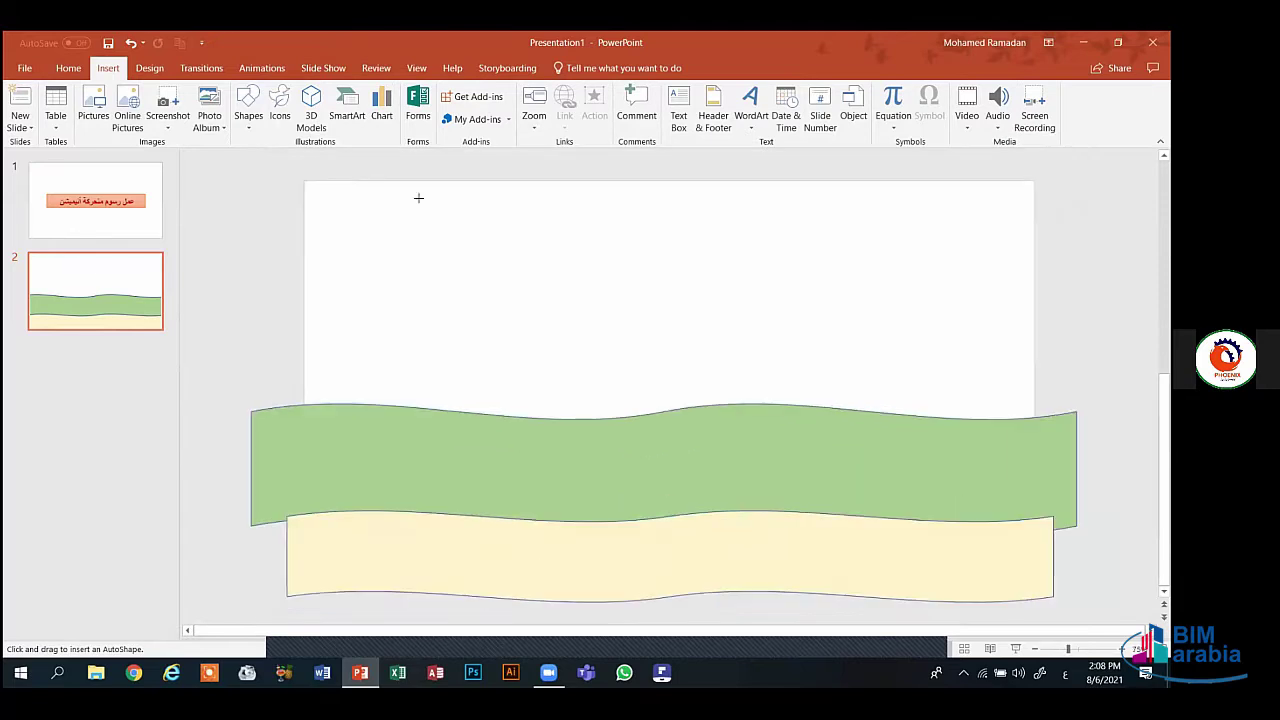
mouse_move(340, 190)
mouse_down()
mouse_move(474, 340)
mouse_move(880, 403)
mouse_move(960, 403)
mouse_move(950, 392)
mouse_up()
key(Left)
key(Left)
key(Left)
key(Left)
key(Left)
key(Left)
key(Left)
key(Left)
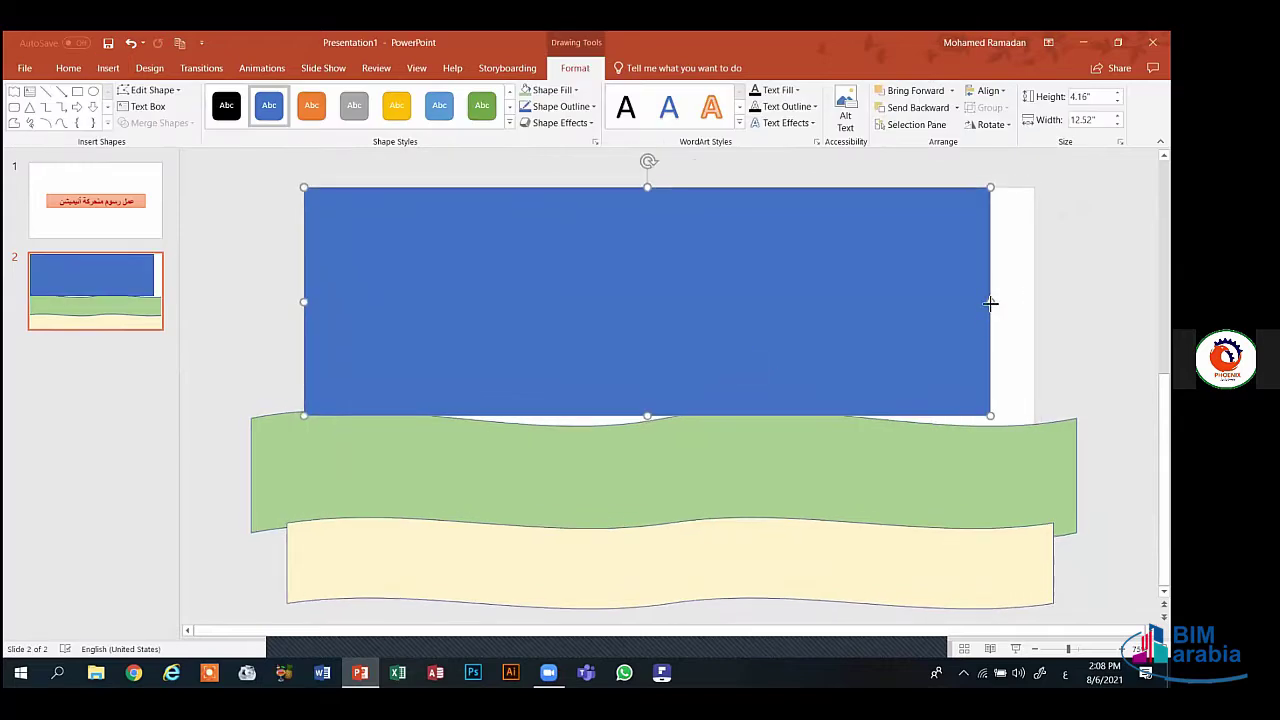
drag(990, 302, 1034, 300)
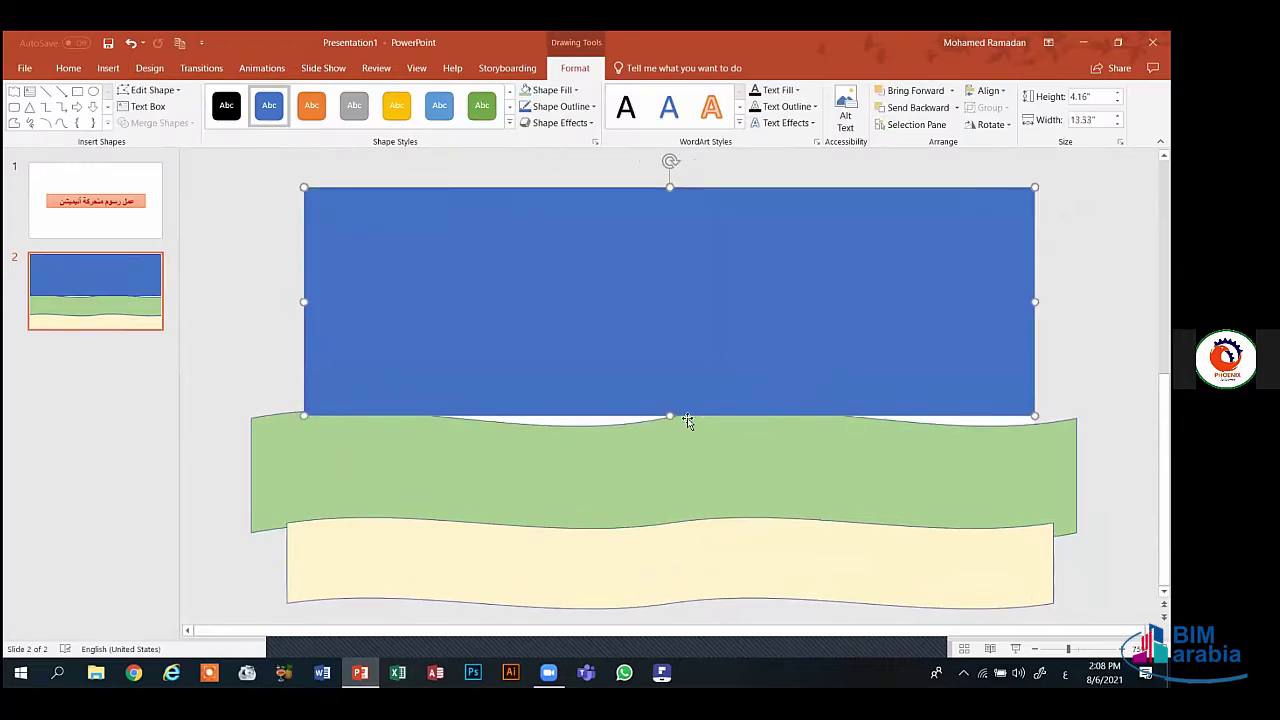
drag(669, 416, 670, 457)
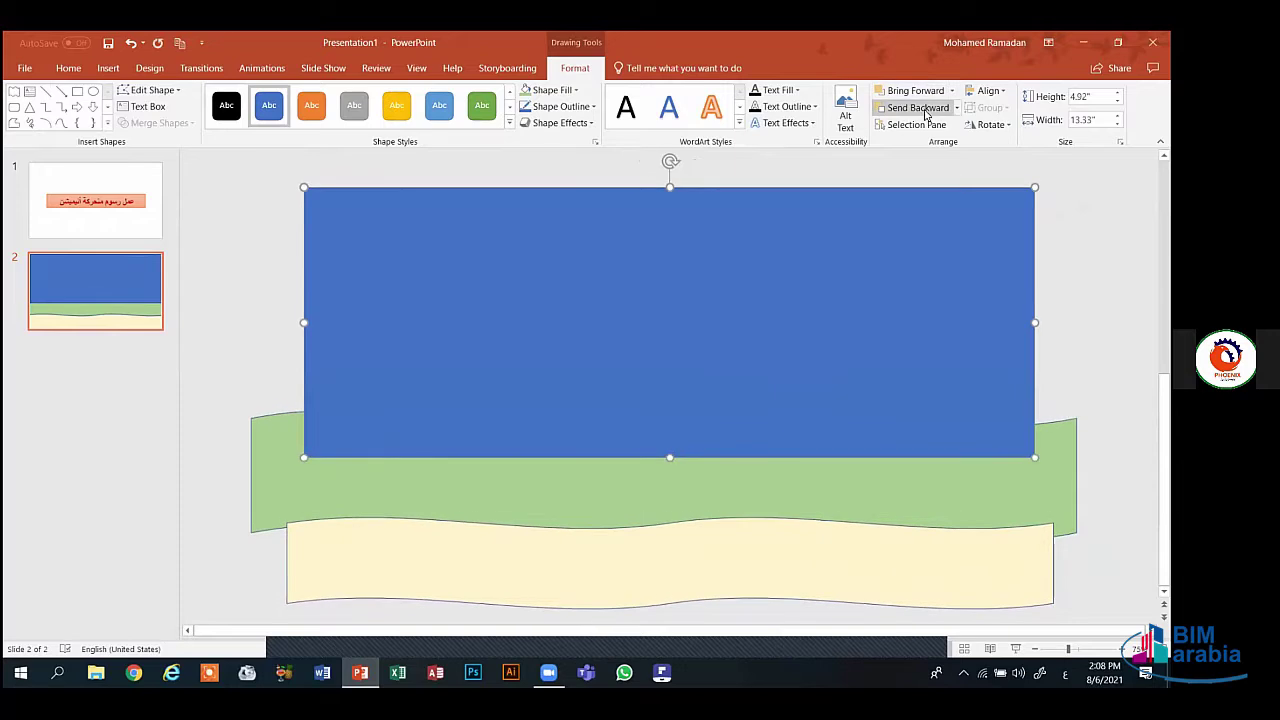
- Send the rectangle behind all other shapes and fill it light blue as the sky
click(956, 107)
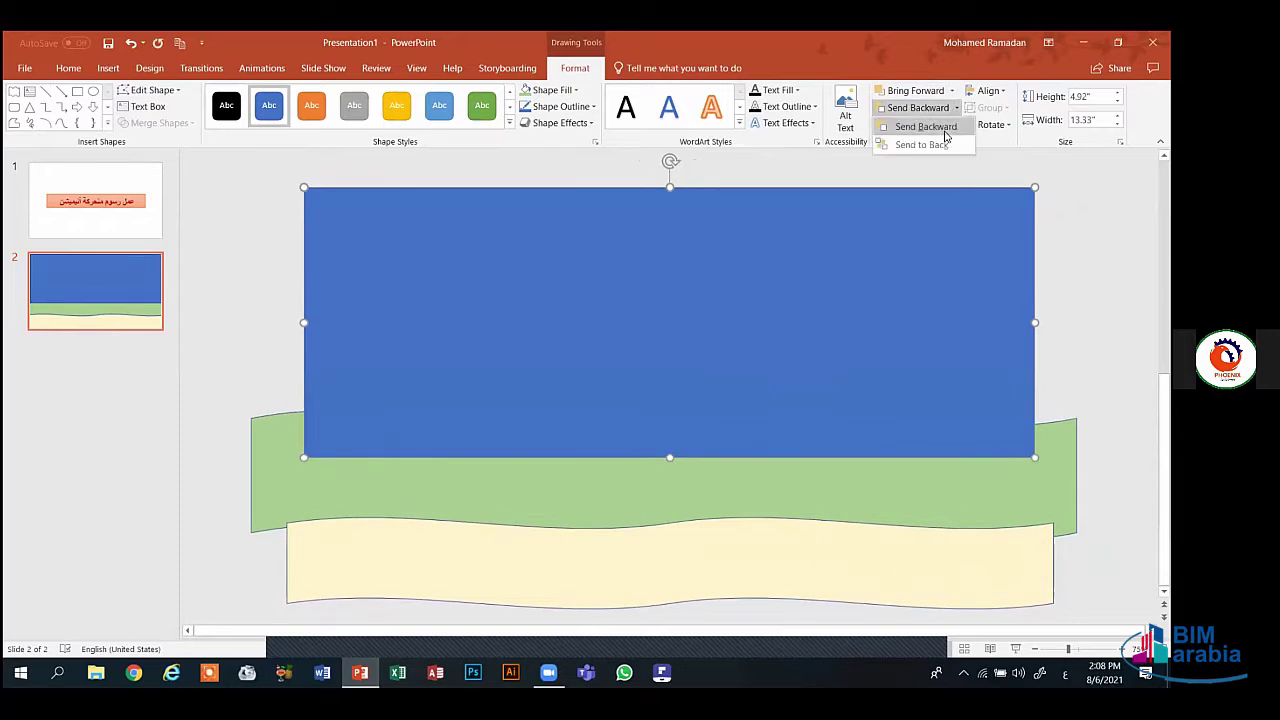
click(922, 145)
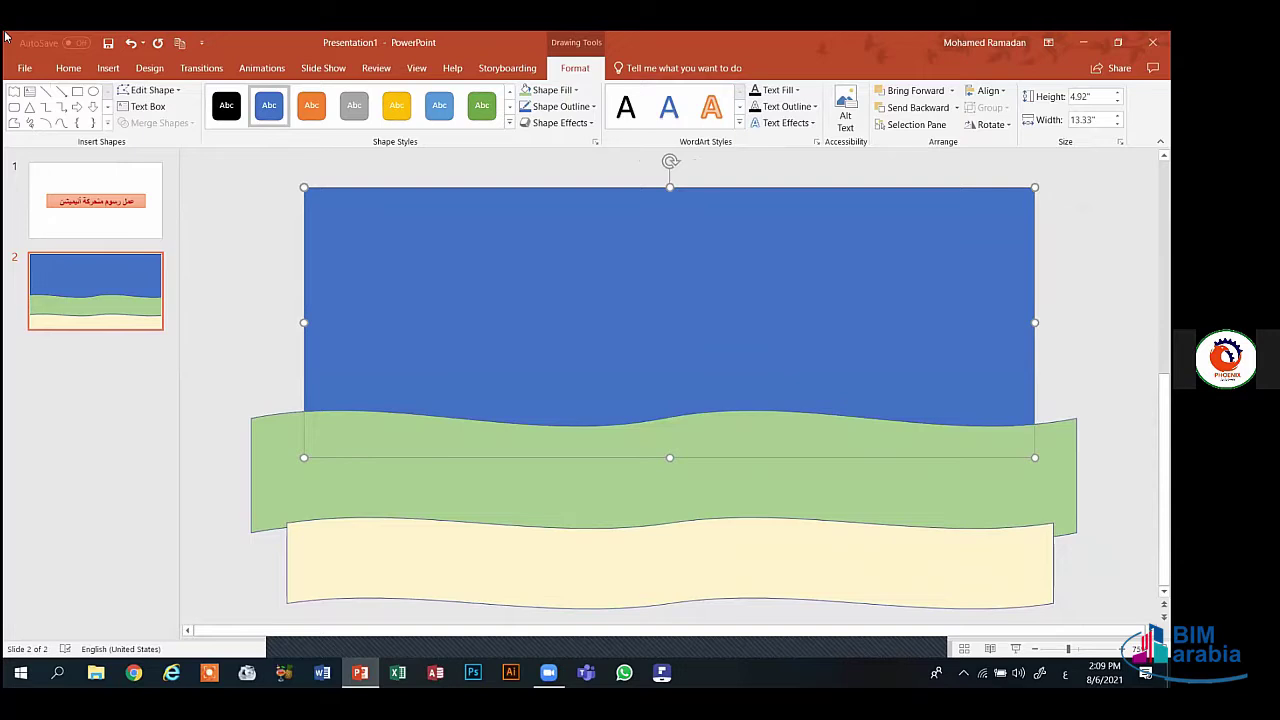
click(566, 90)
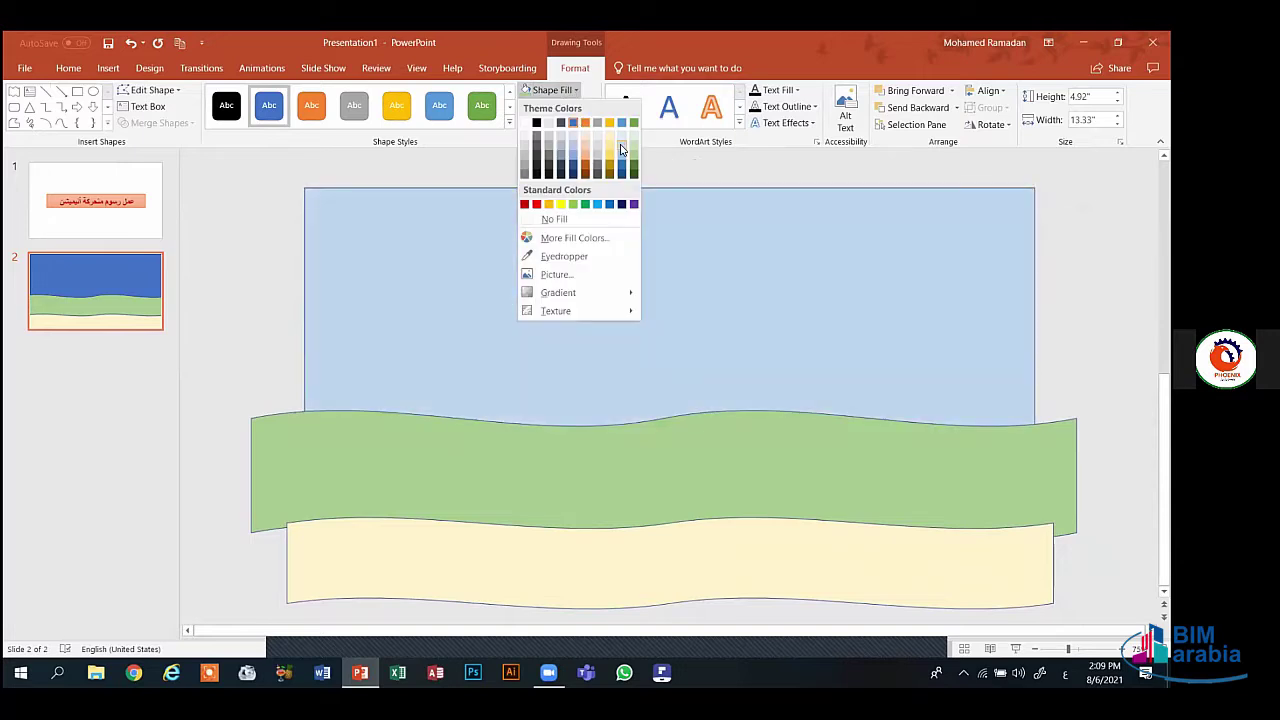
click(620, 151)
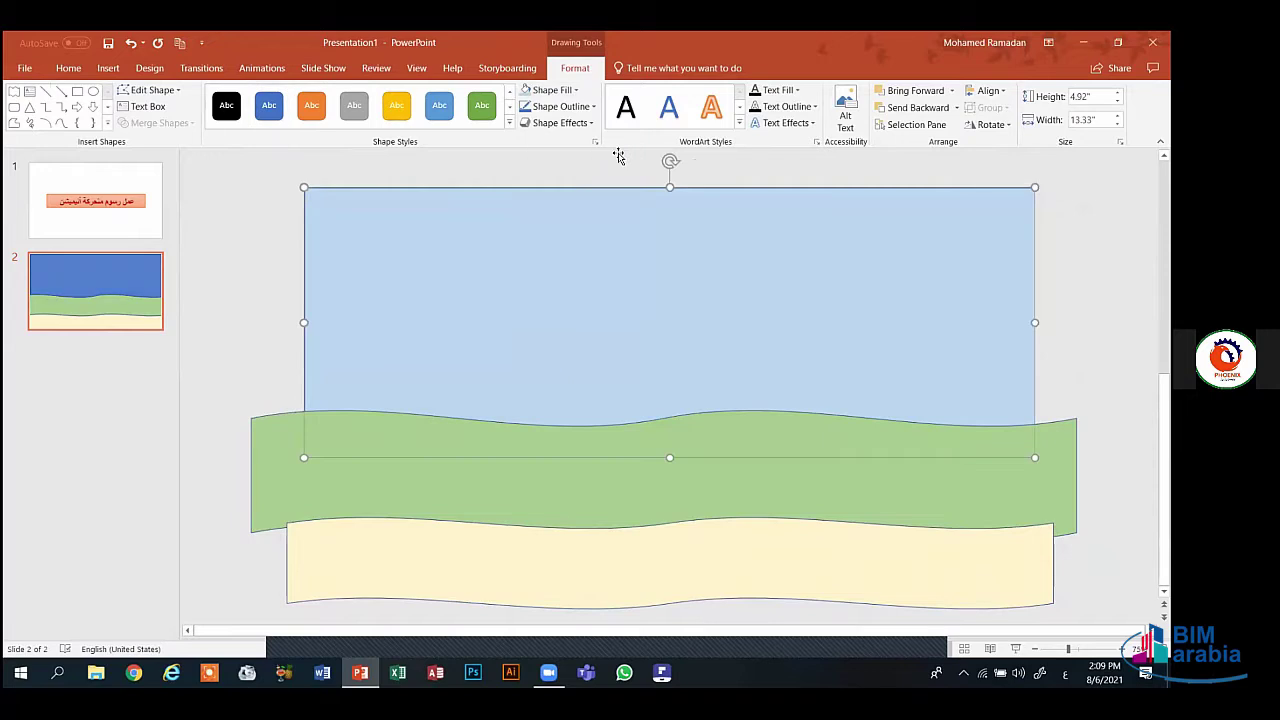
click(242, 357)
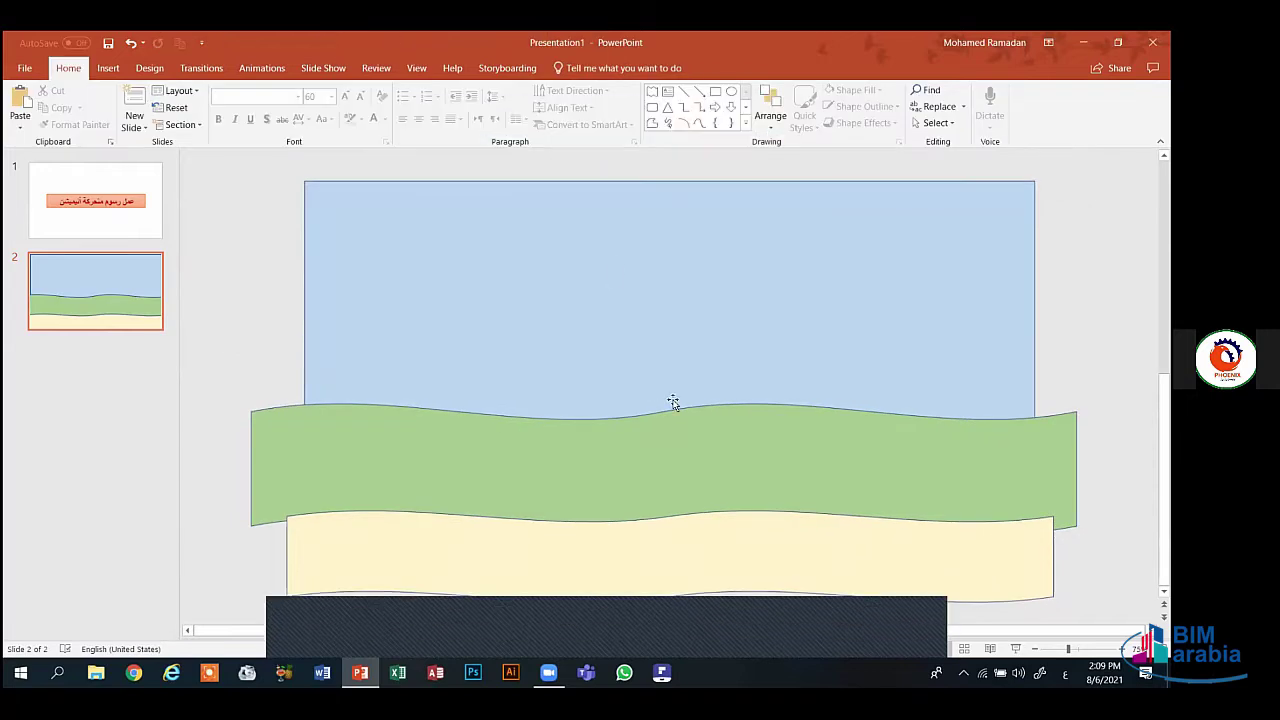
- Recolour the green wave a brighter light green, then open the Insert shapes gallery
click(833, 475)
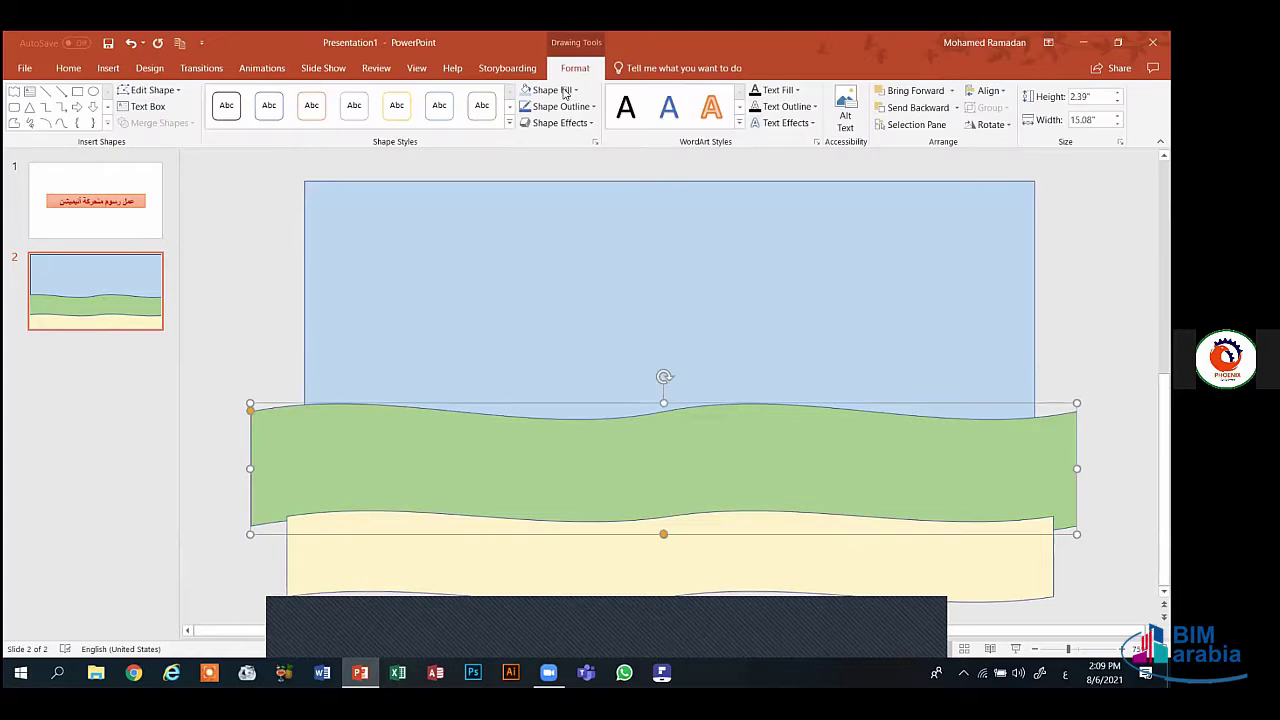
click(566, 92)
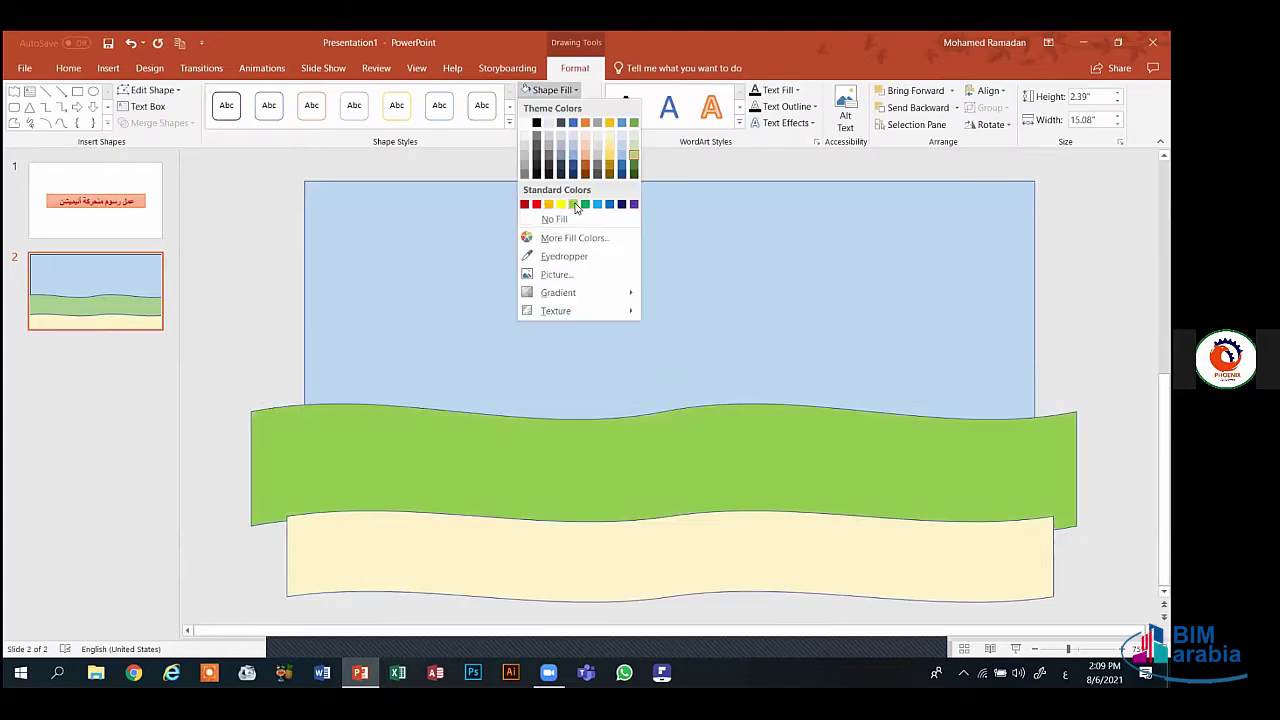
click(573, 204)
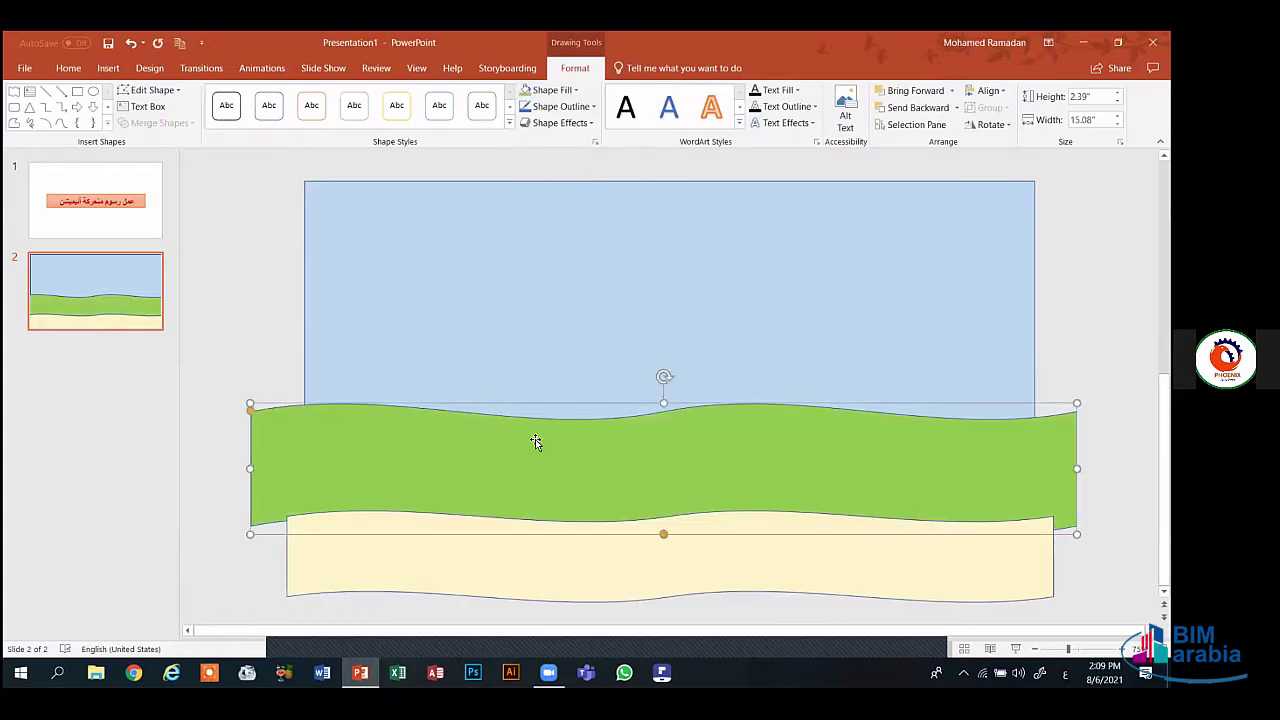
click(456, 379)
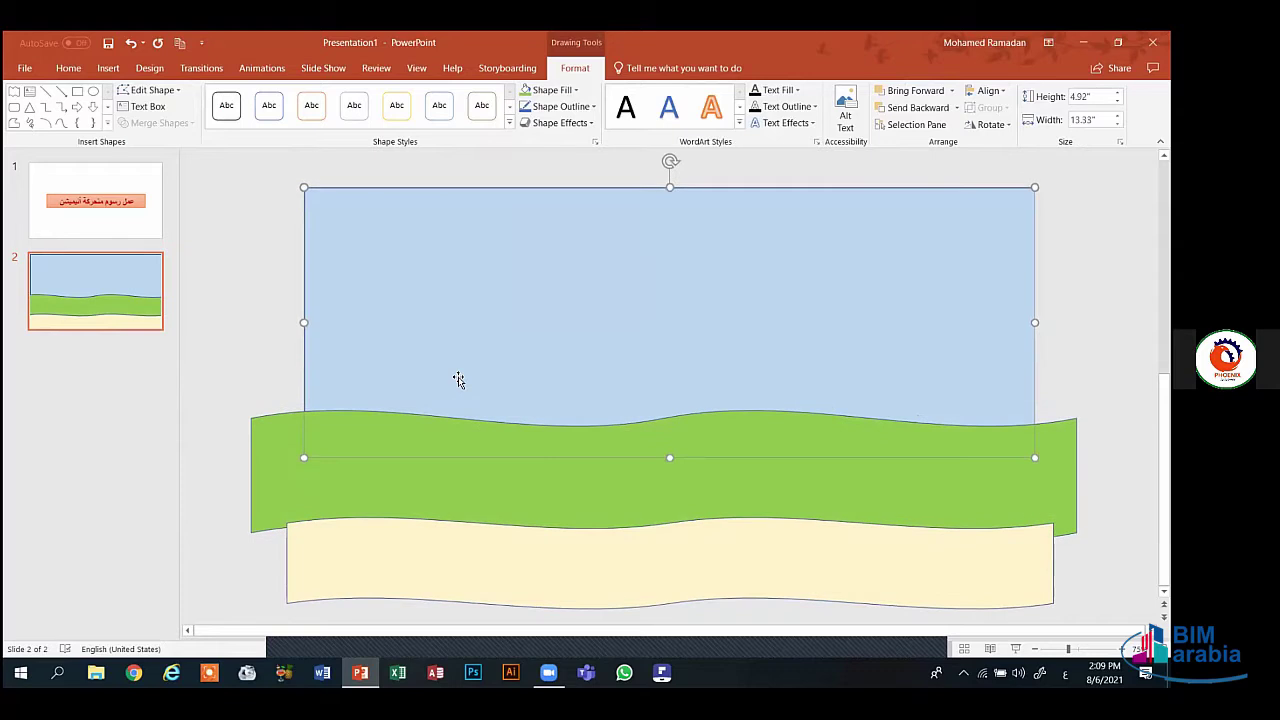
click(263, 364)
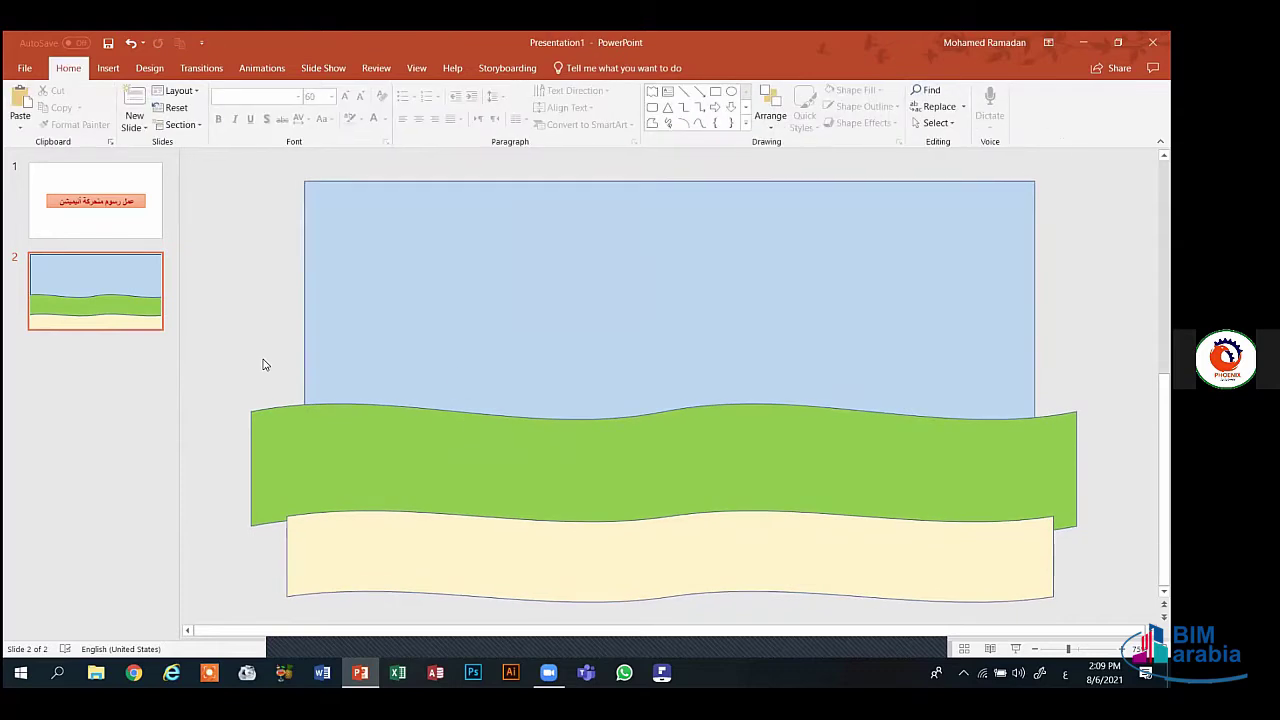
click(108, 68)
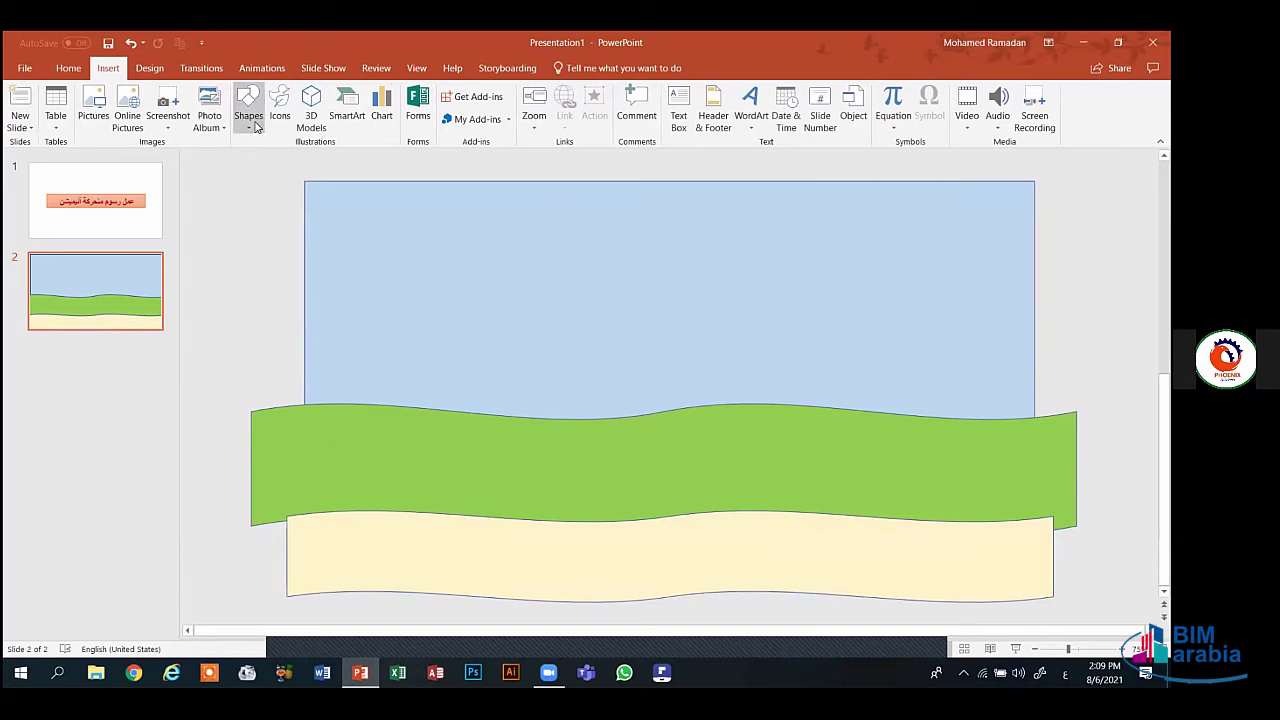
click(253, 130)
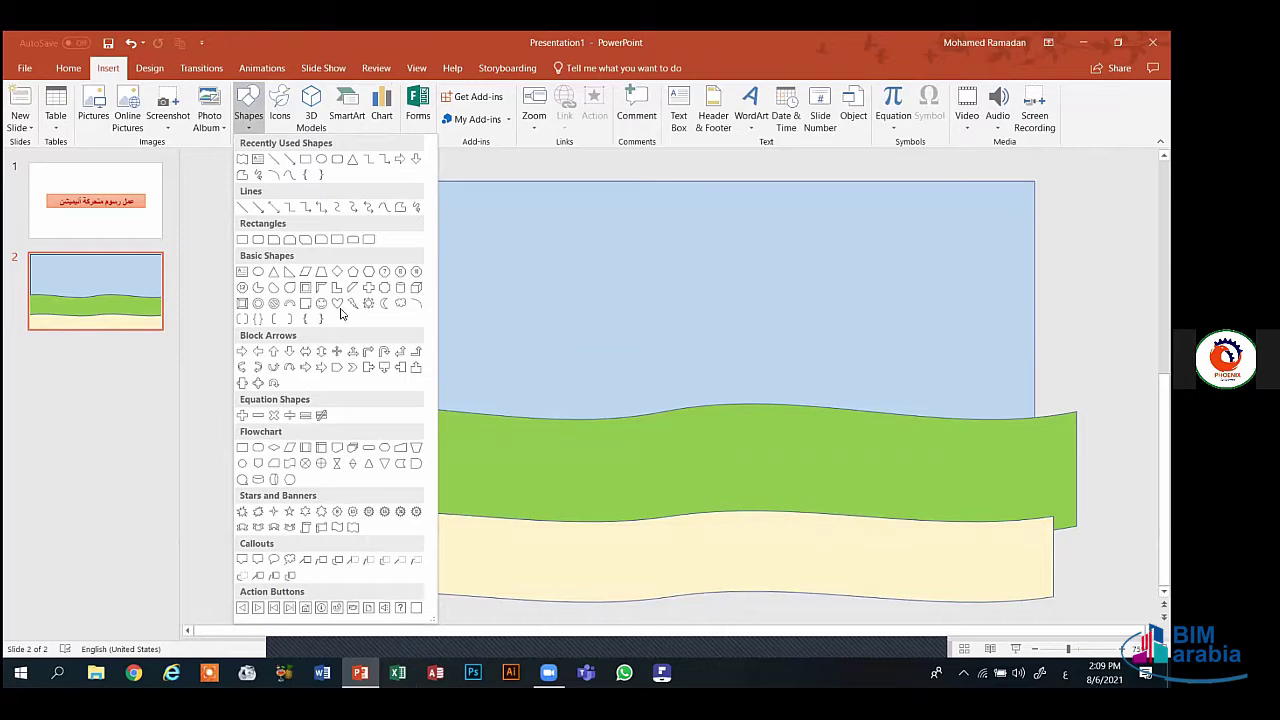
- Draw a trapezoid on the green hill and fill it brown as a tree trunk
click(312, 274)
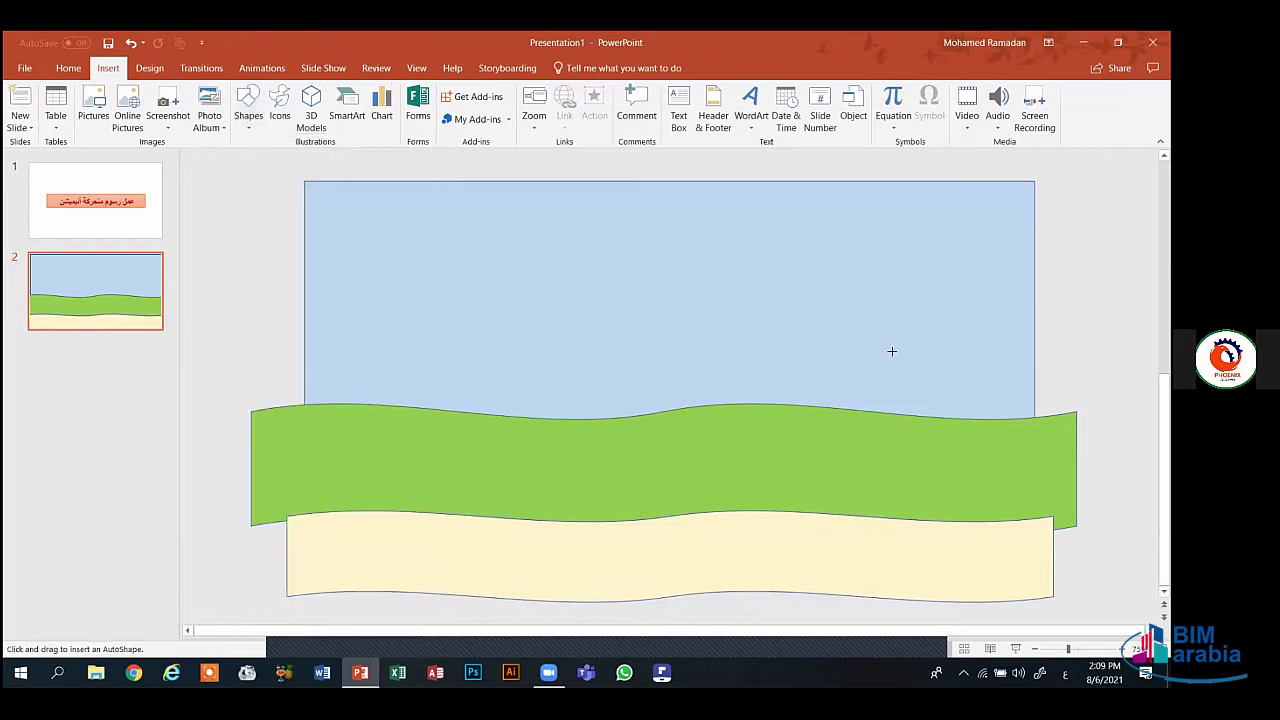
drag(888, 326, 903, 372)
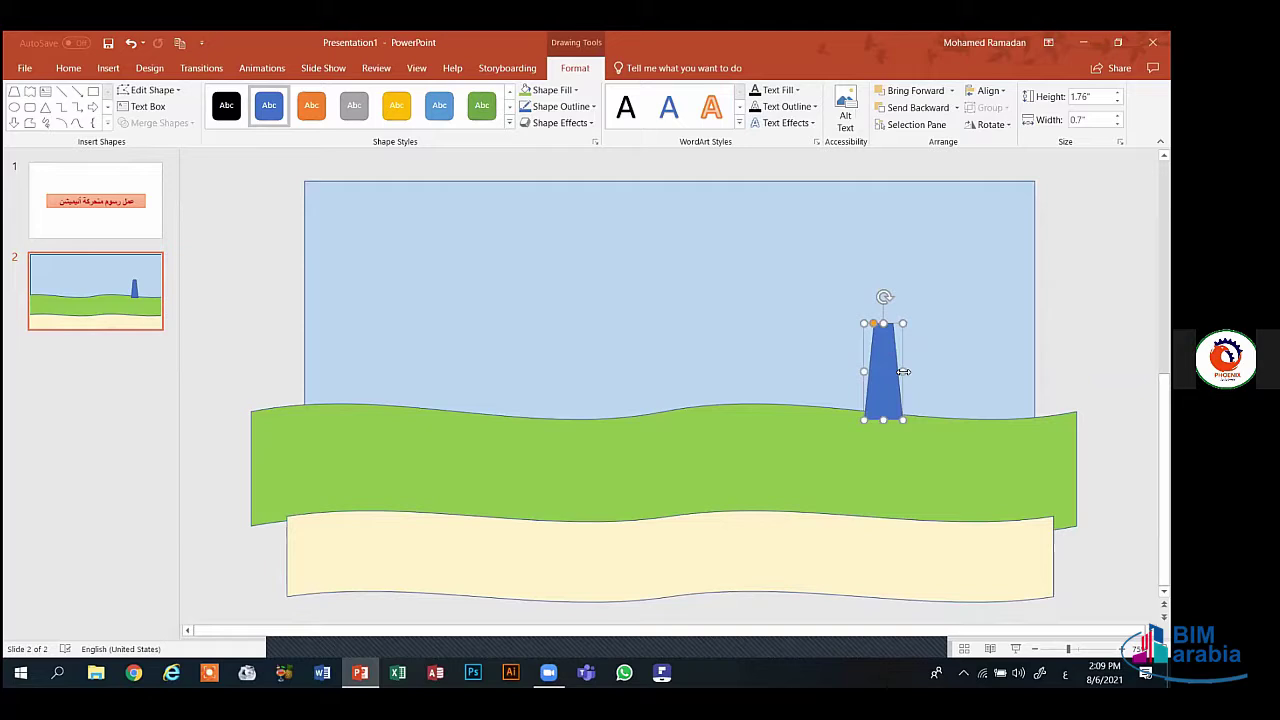
click(557, 90)
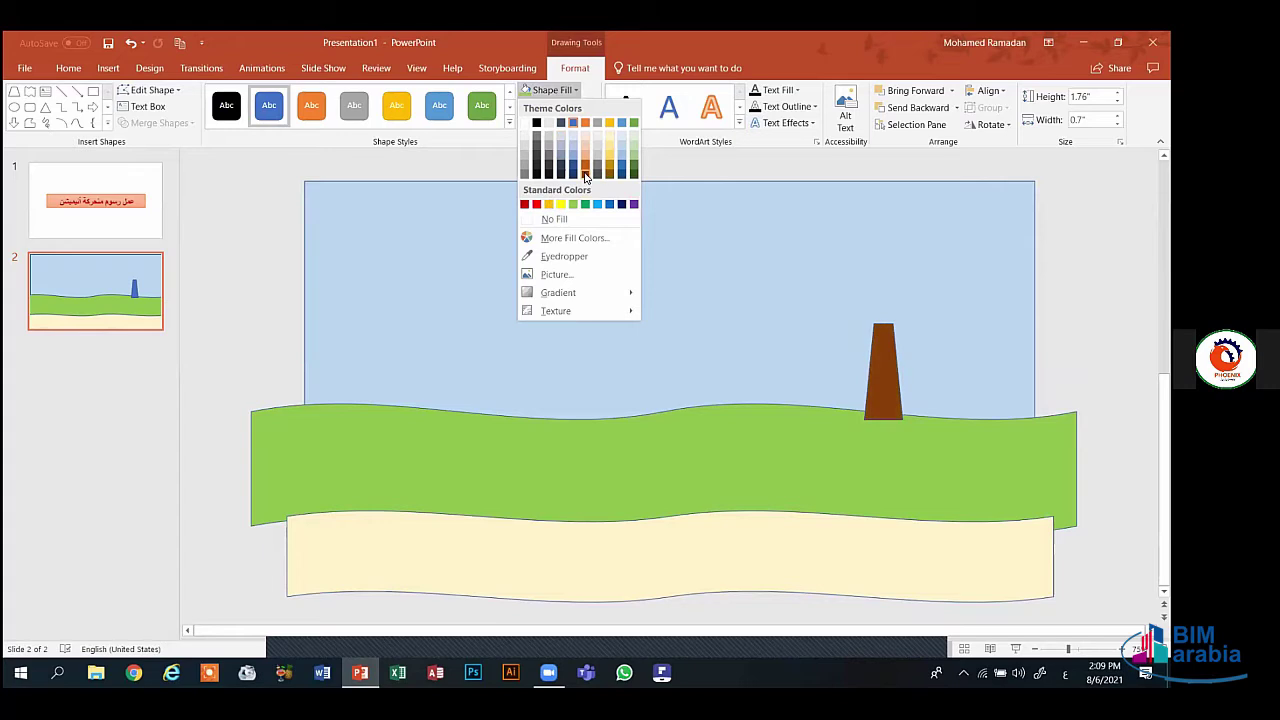
click(586, 175)
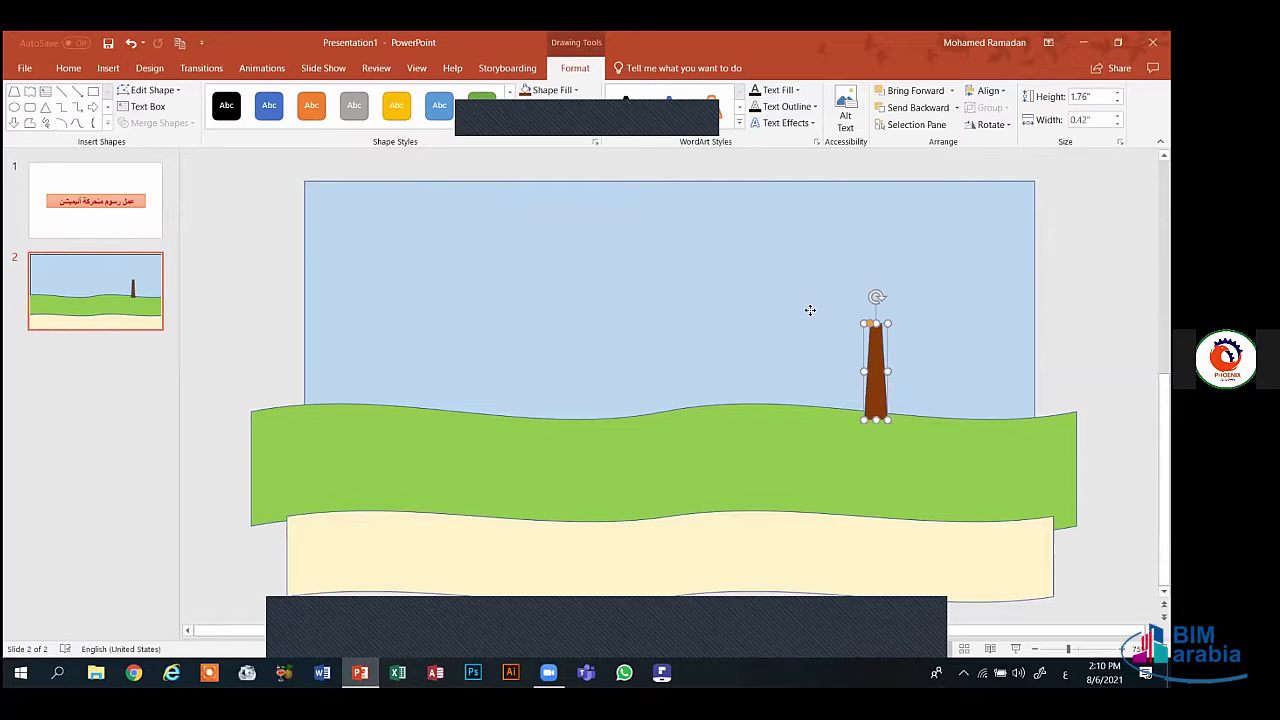
click(810, 310)
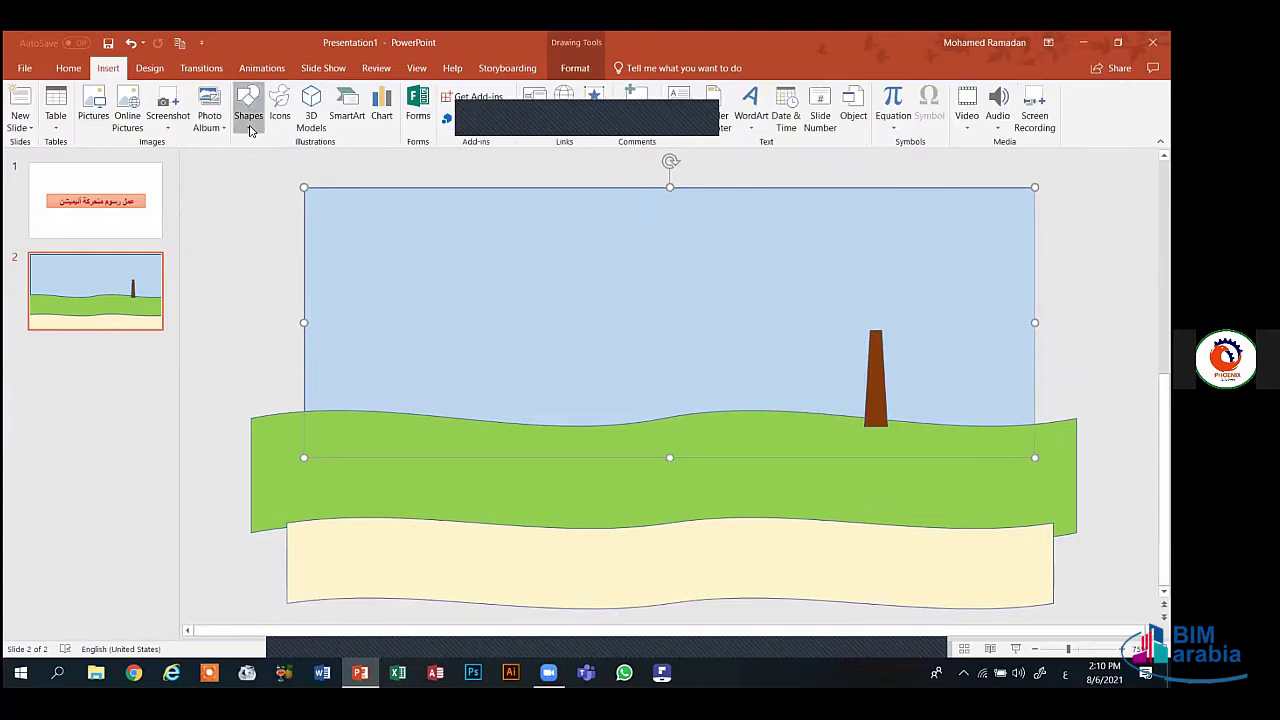
click(249, 118)
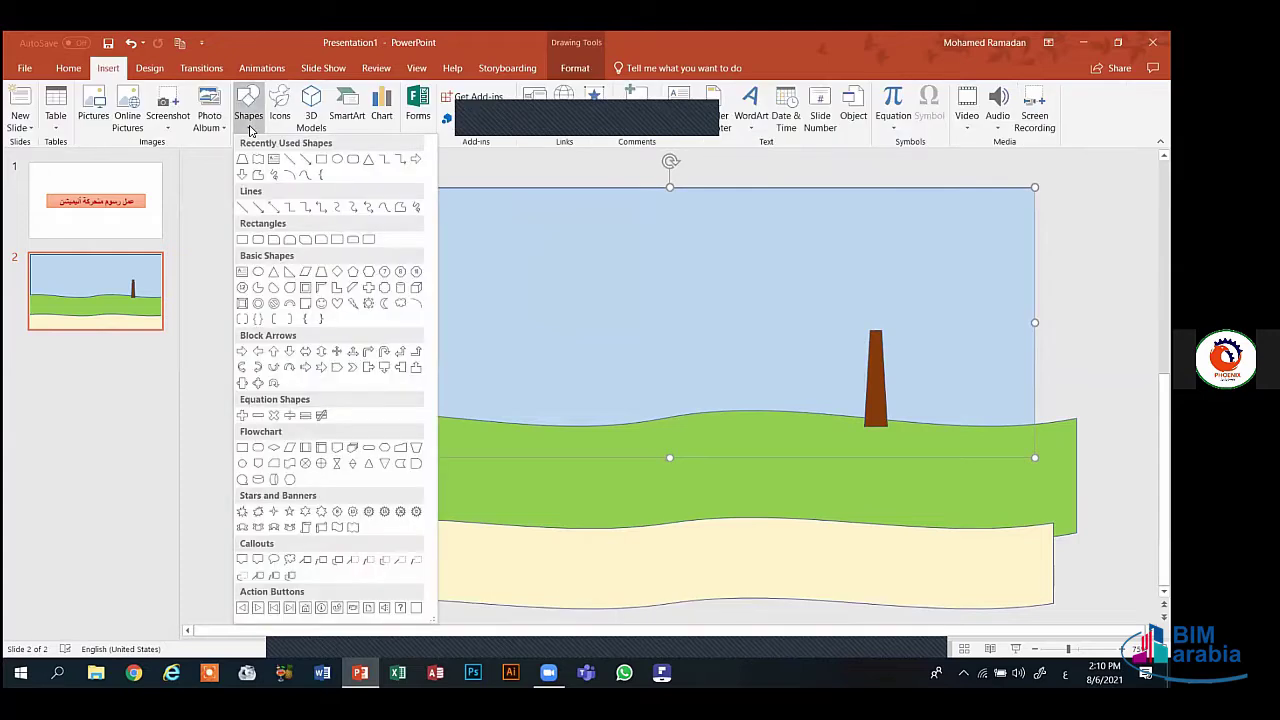
- Draw a cloud shape above the trunk and fill it dark green
click(400, 303)
drag(800, 246, 919, 335)
drag(841, 266, 846, 271)
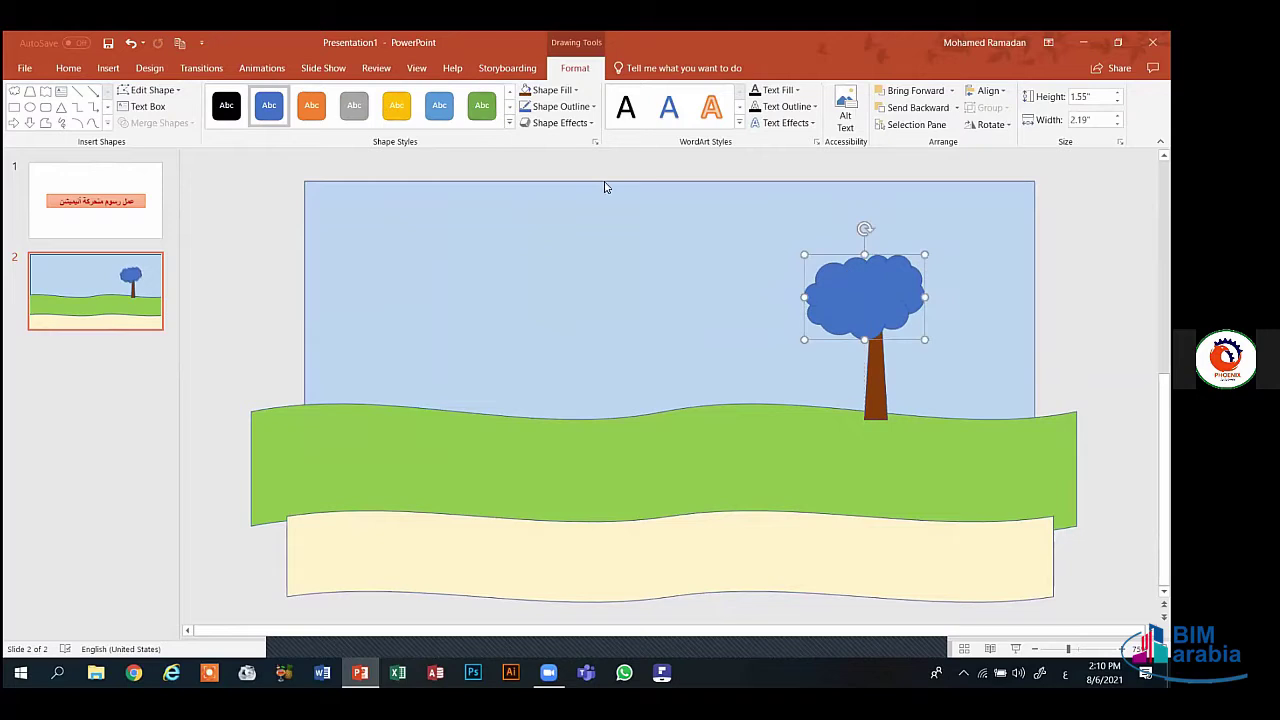
click(560, 91)
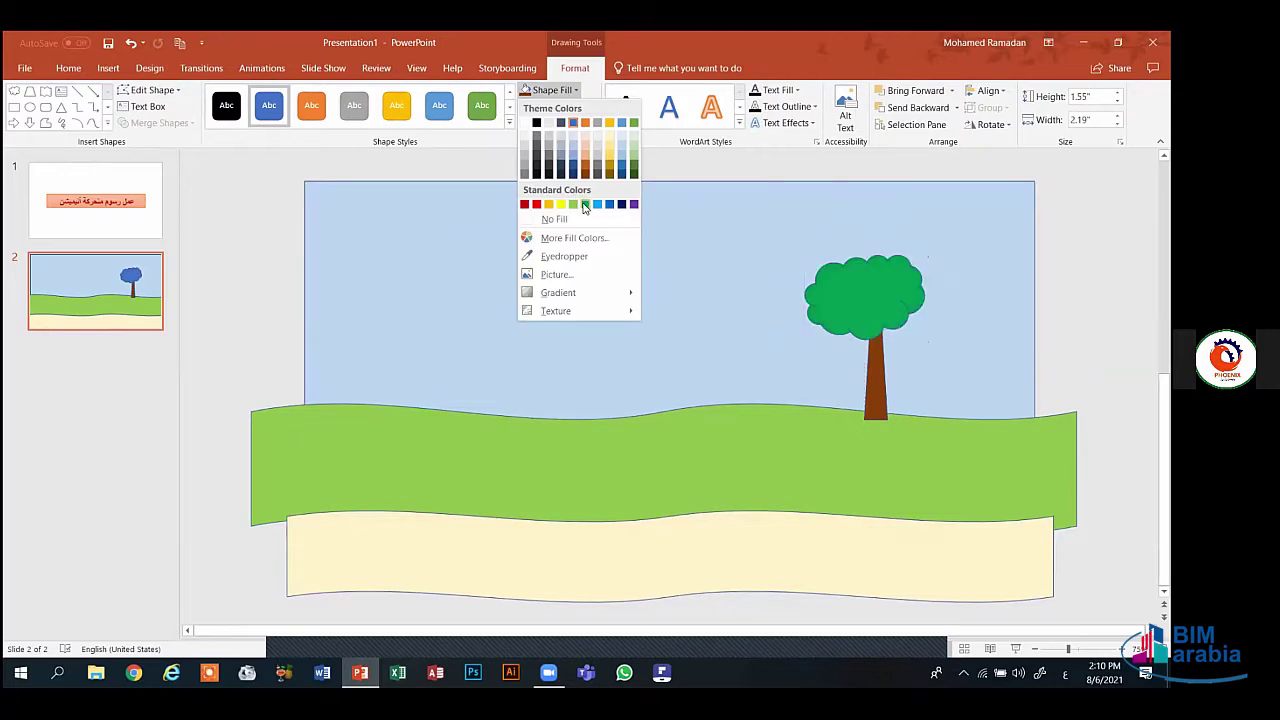
click(634, 177)
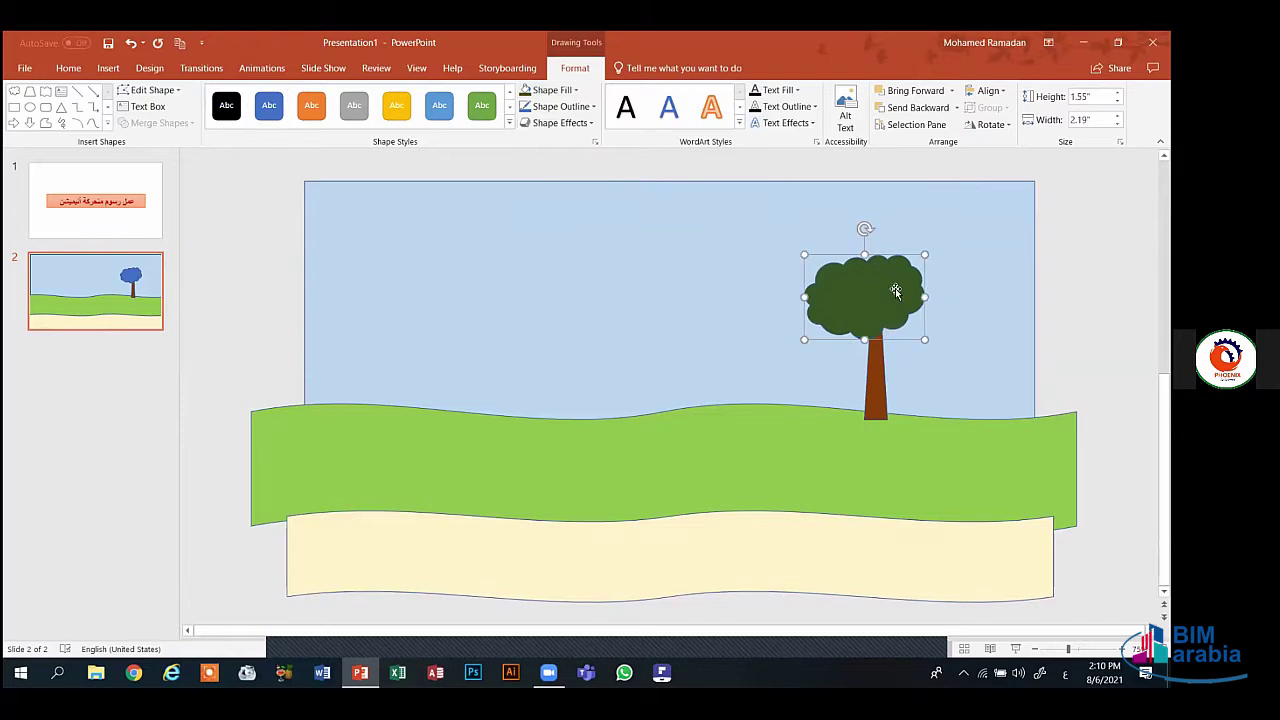
mouse_move(894, 297)
mouse_down()
mouse_move(863, 297)
mouse_move(903, 307)
mouse_move(890, 306)
mouse_up()
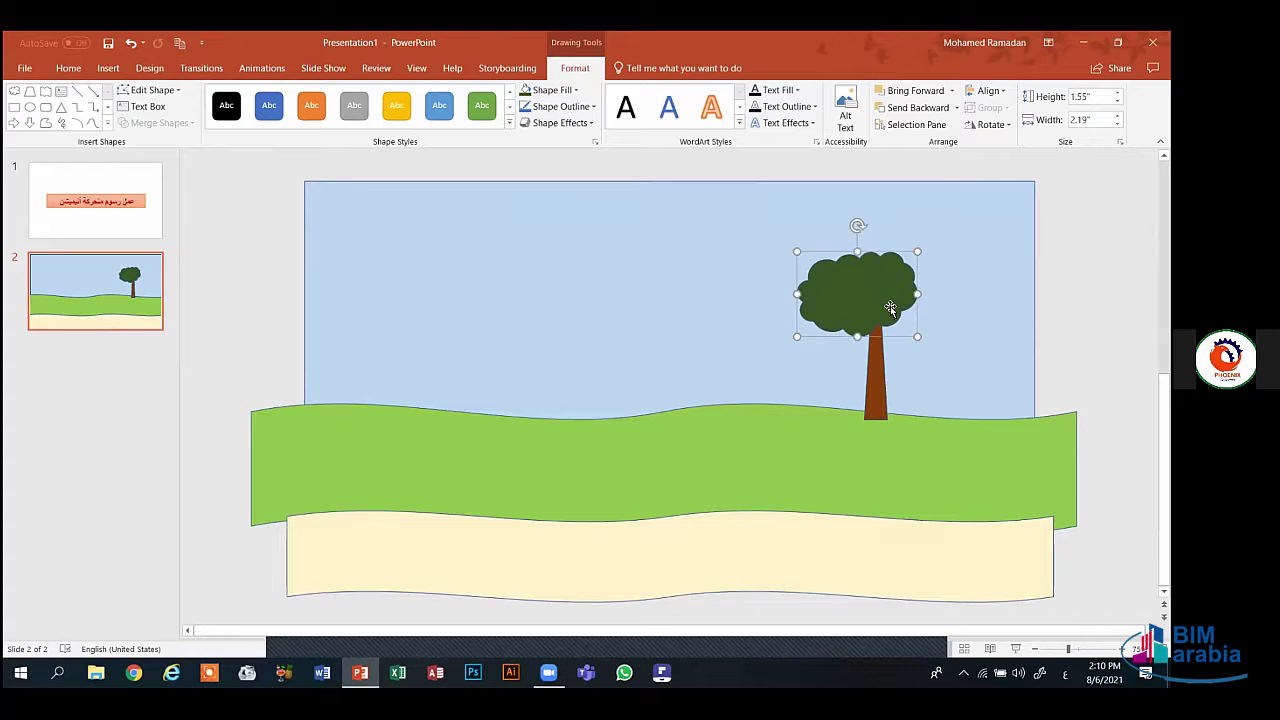
- Group the cloud crown with the trunk into a single tree
shift+click(878, 381)
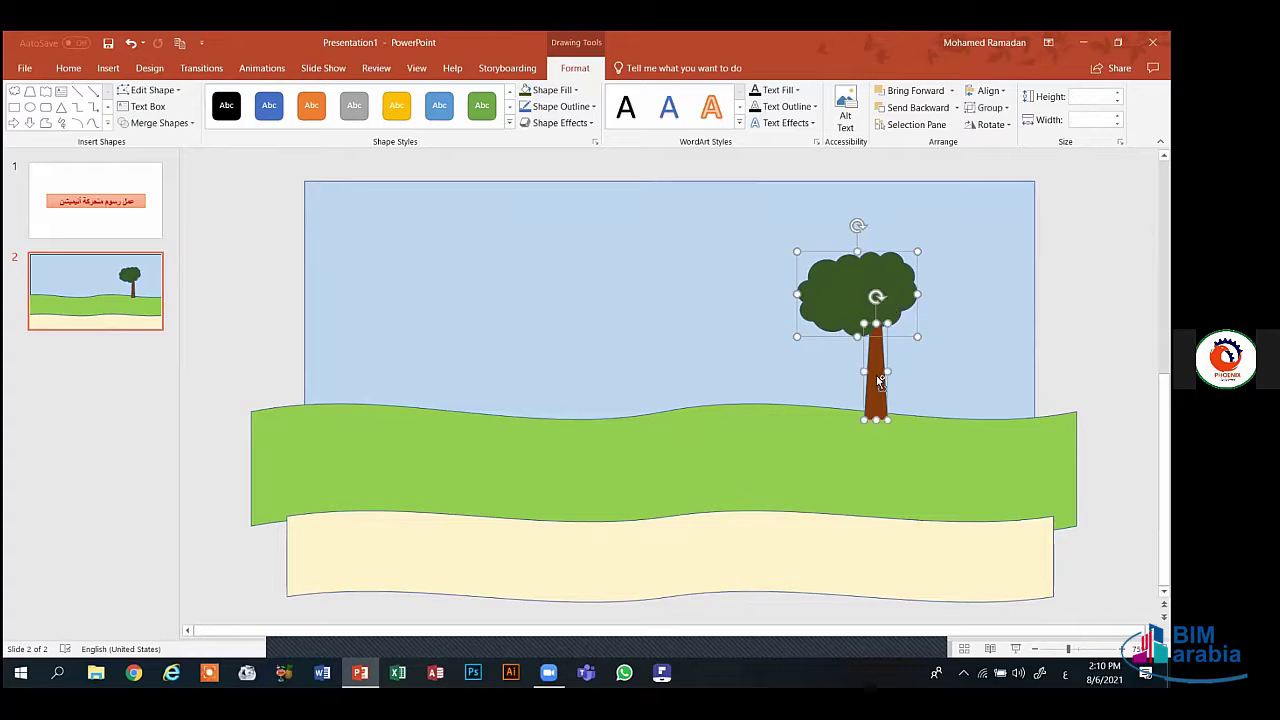
click(990, 108)
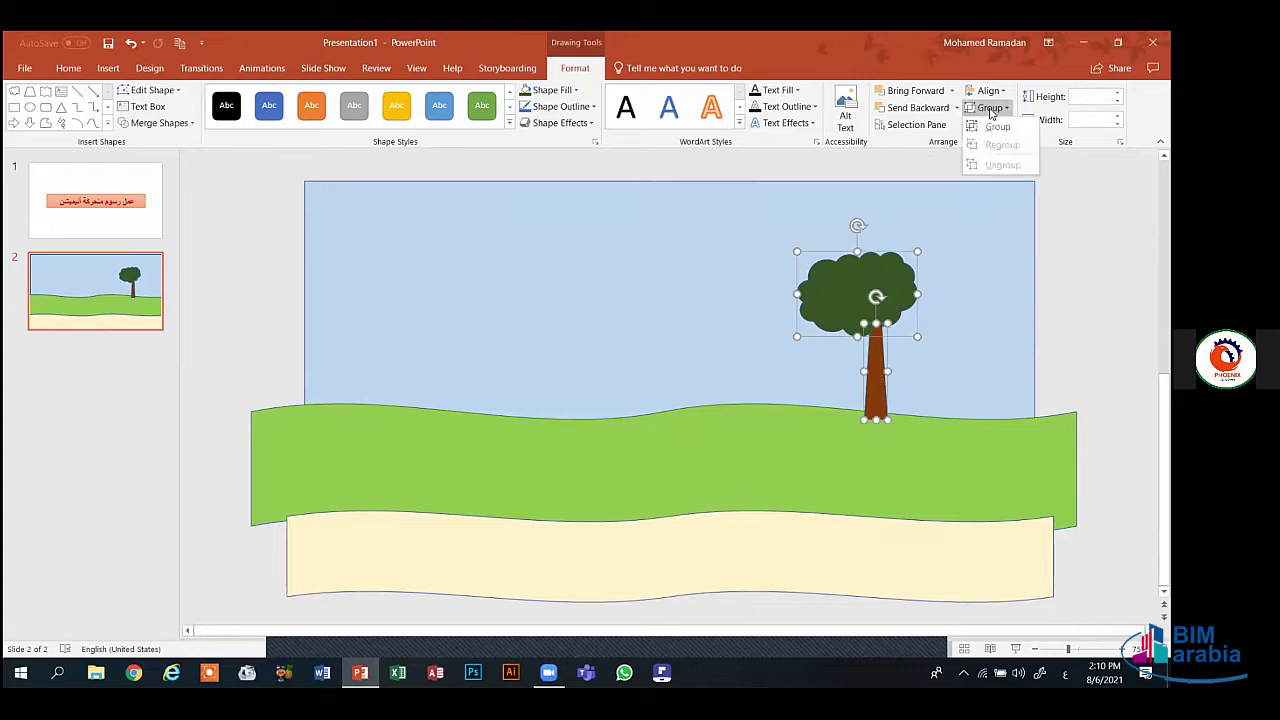
click(988, 124)
click(714, 323)
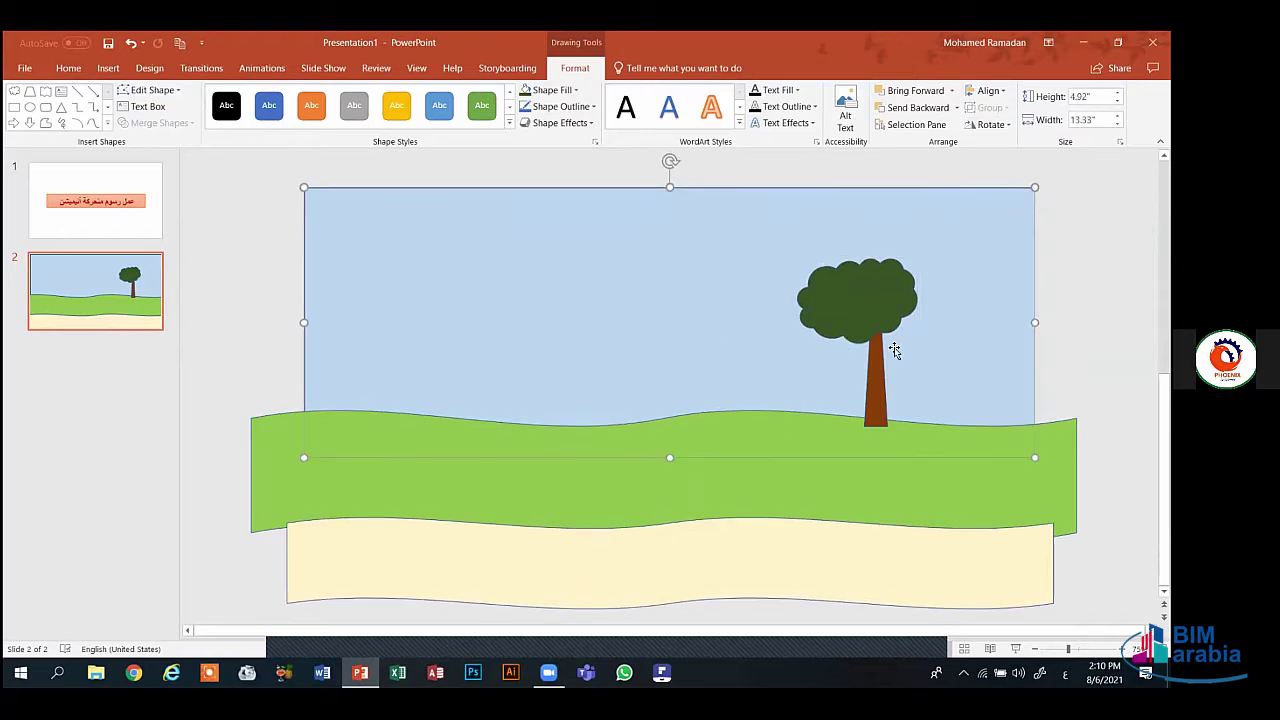
click(871, 328)
drag(871, 328, 893, 334)
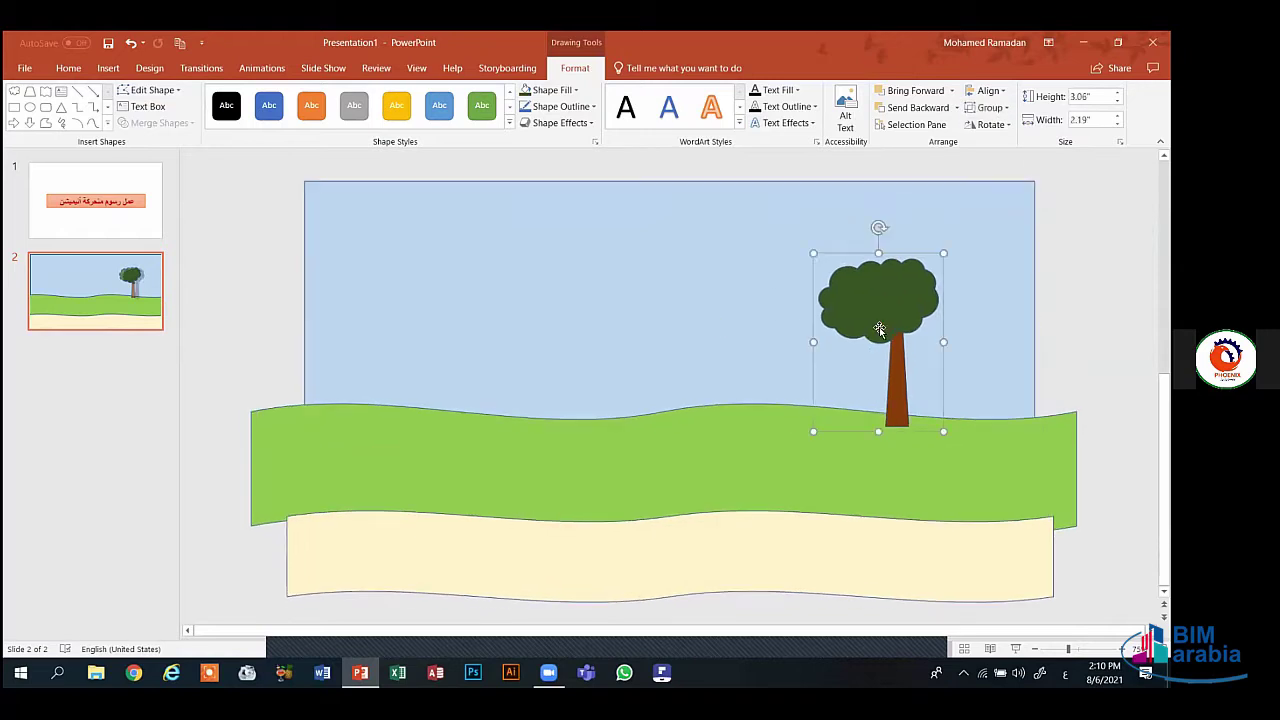
key(ctrl+z)
- Recentre the crown over the trunk, regroup them, and nudge the tree down-right
click(878, 322)
shift+click(878, 288)
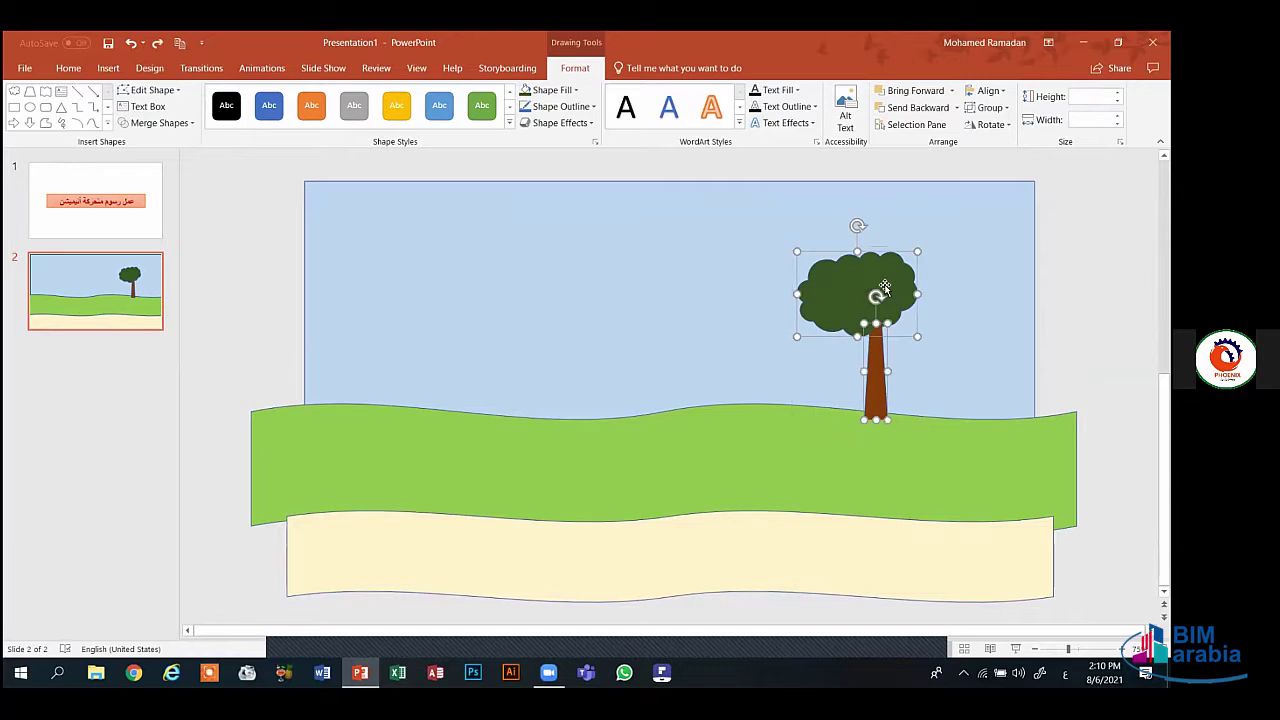
click(737, 289)
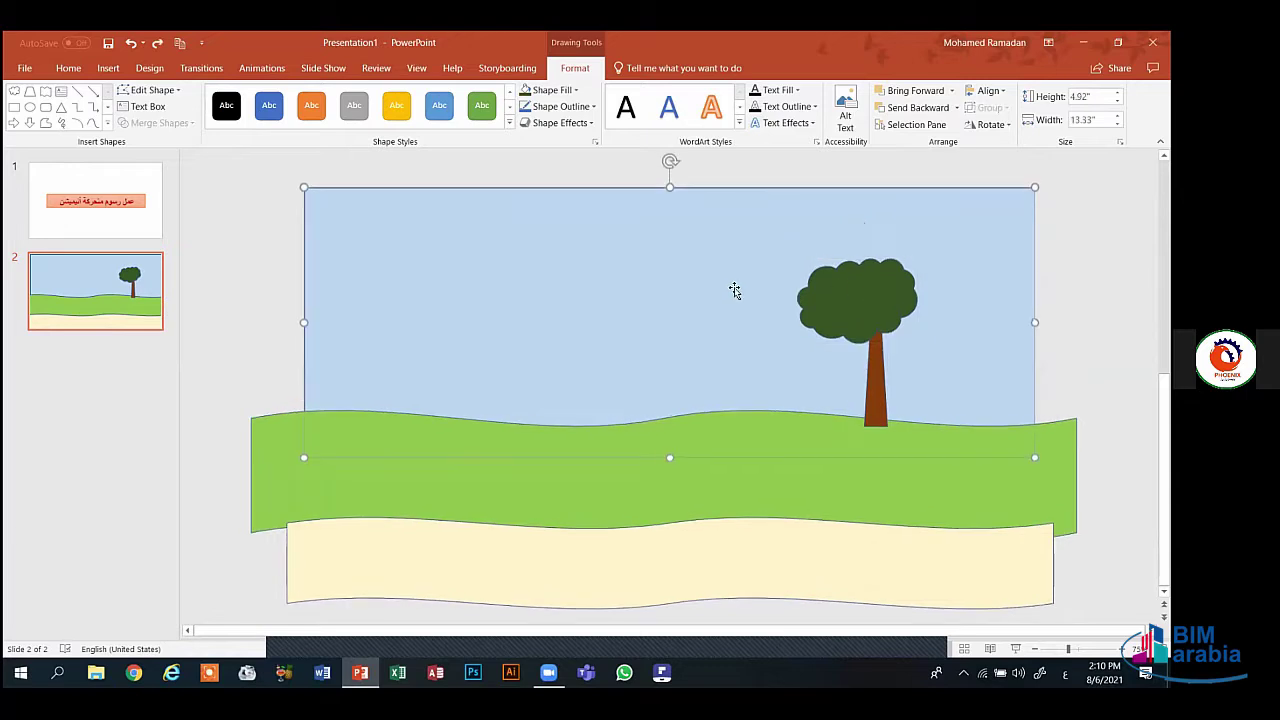
click(852, 318)
drag(852, 318, 862, 316)
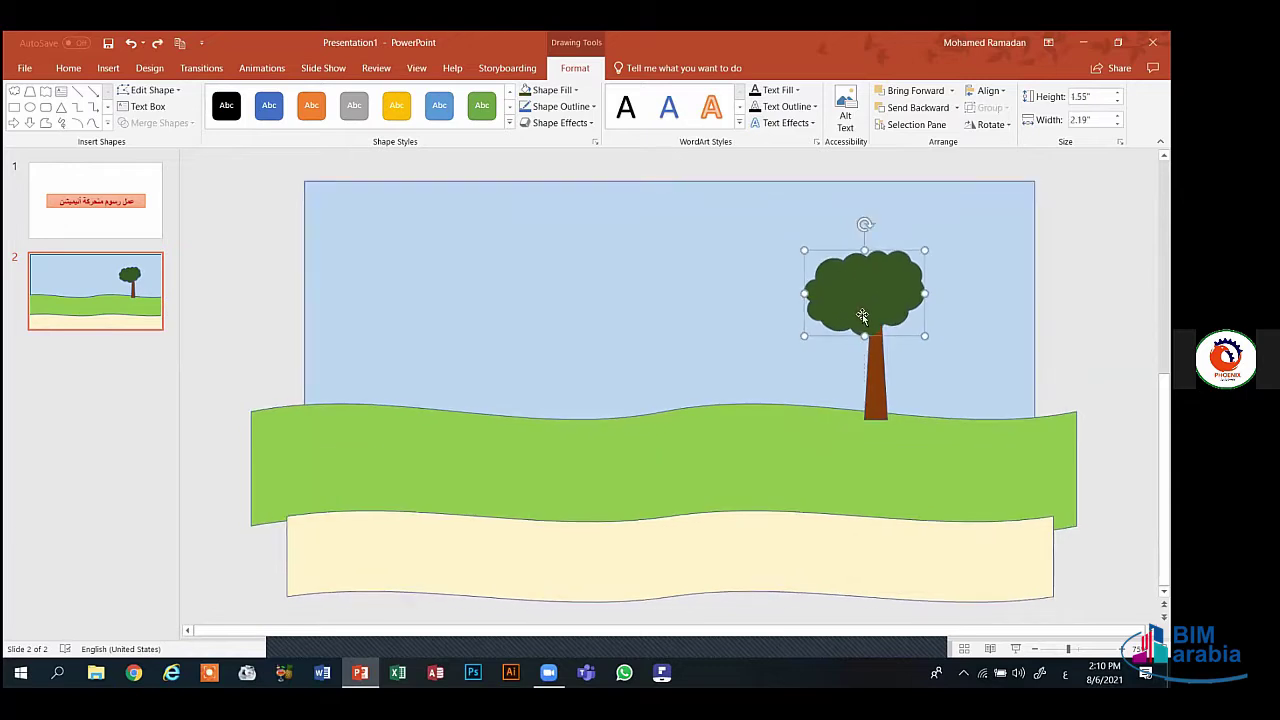
shift+click(870, 364)
right_click(870, 364)
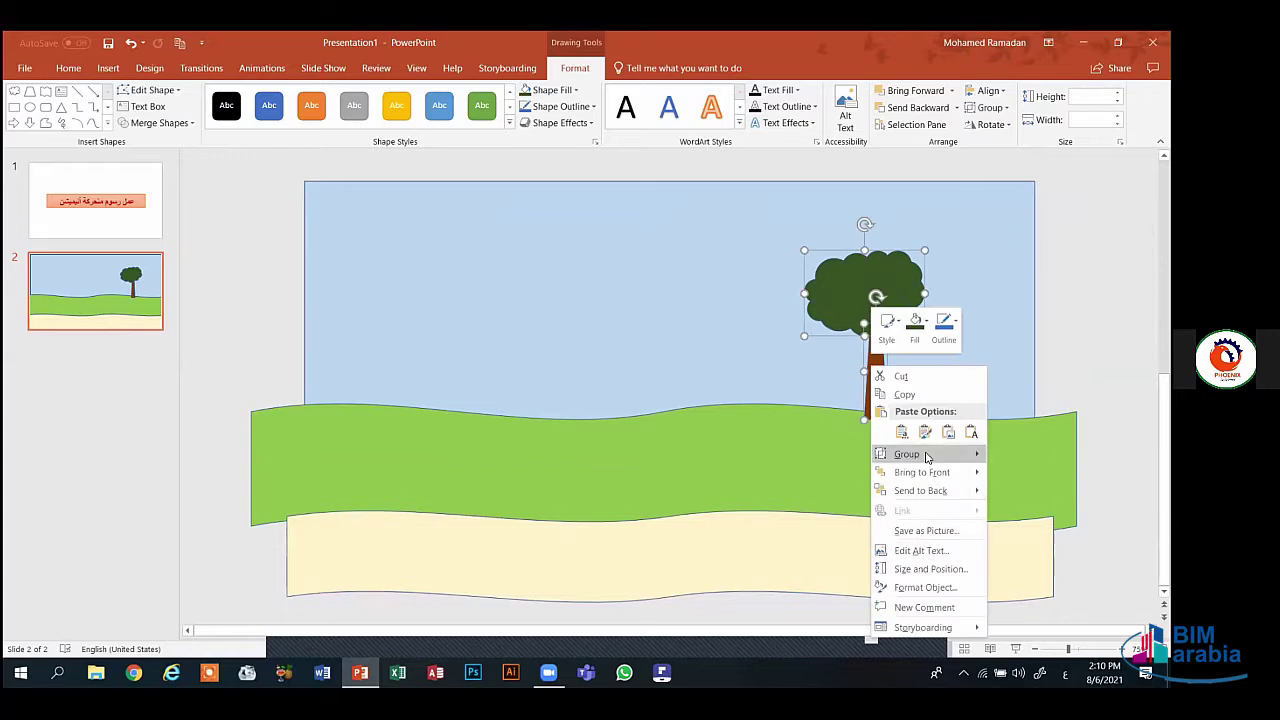
mouse_move(926, 452)
click(628, 320)
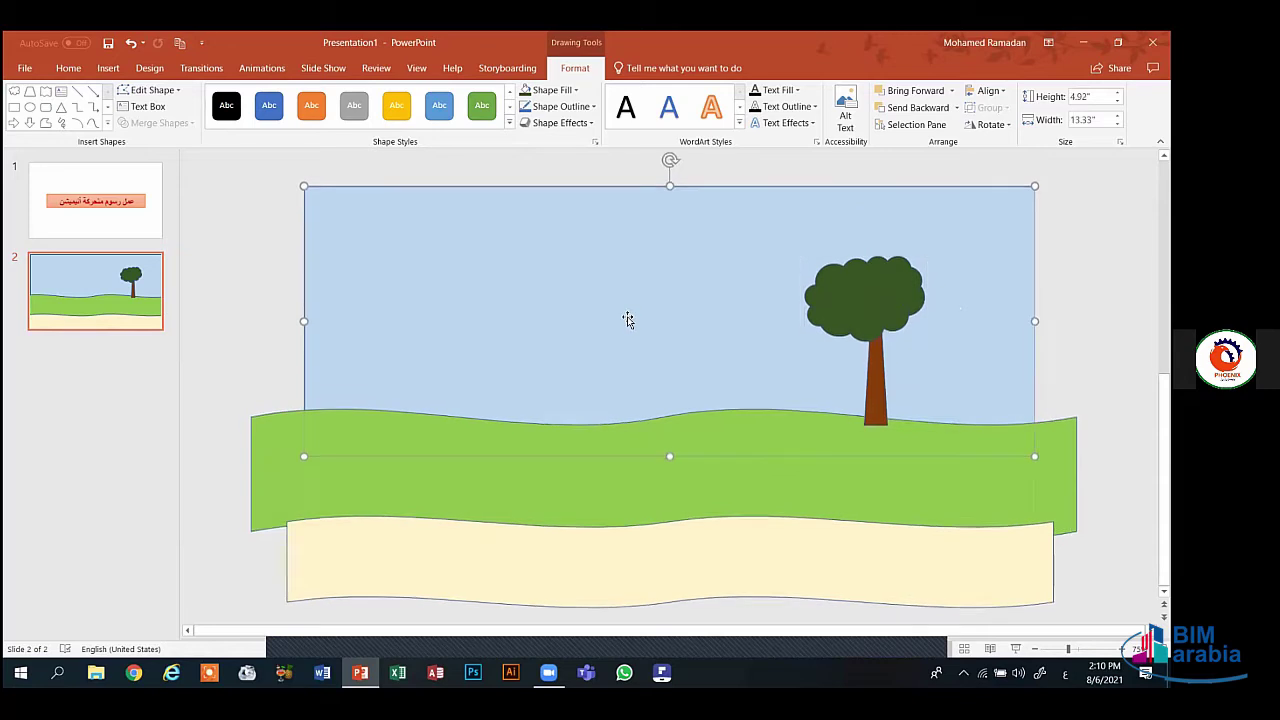
click(859, 320)
drag(859, 320, 869, 328)
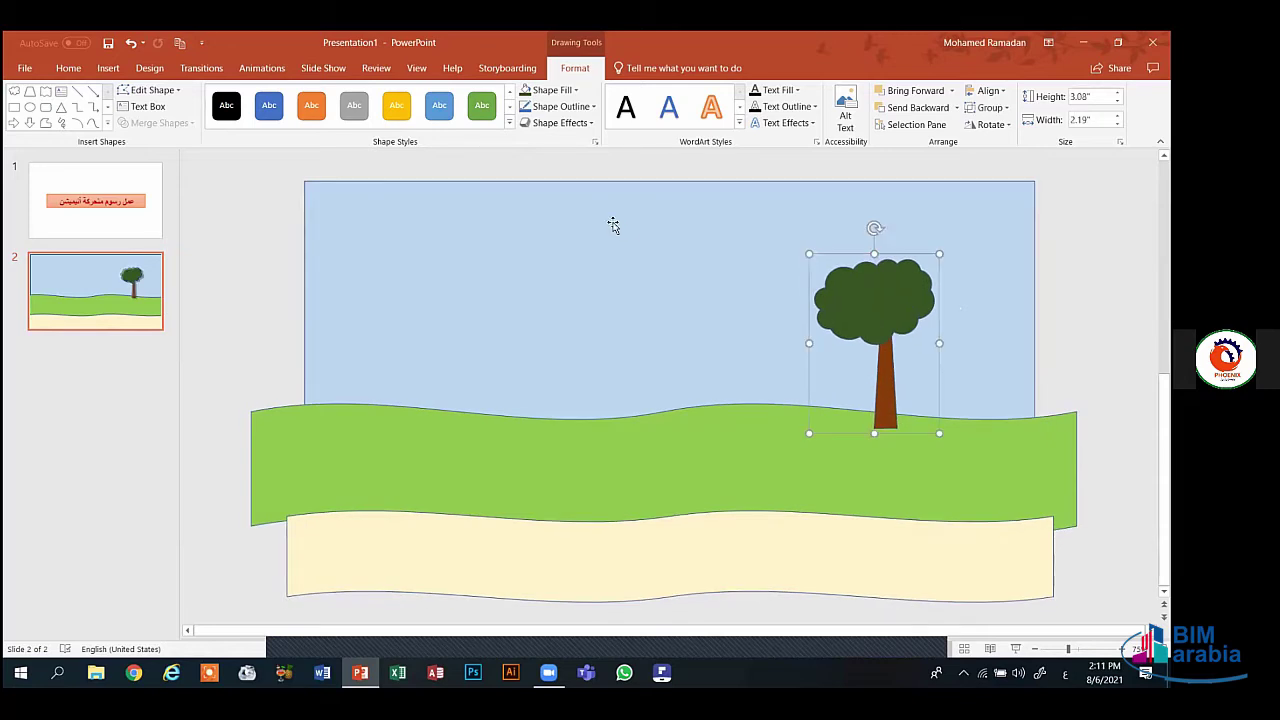
- Draw a circle in the sky's upper left and shift the tree down-right
click(108, 68)
click(246, 116)
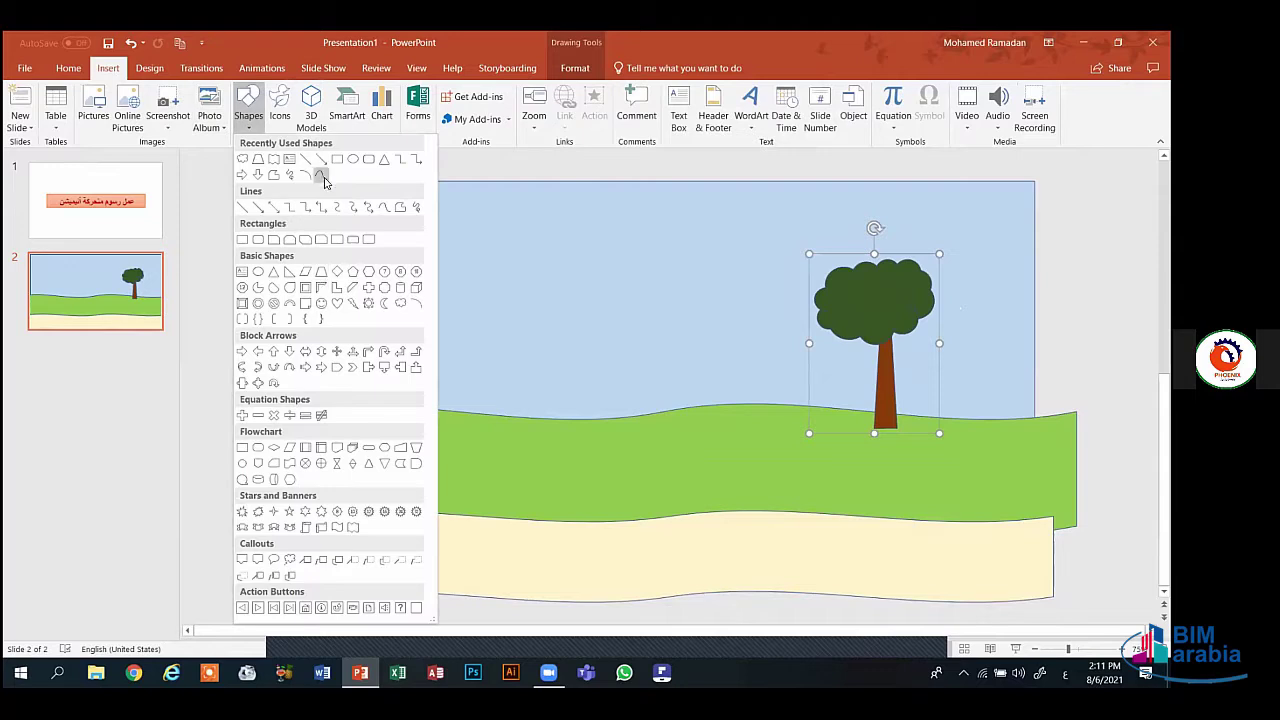
click(350, 159)
drag(263, 209, 260, 244)
drag(848, 287, 861, 314)
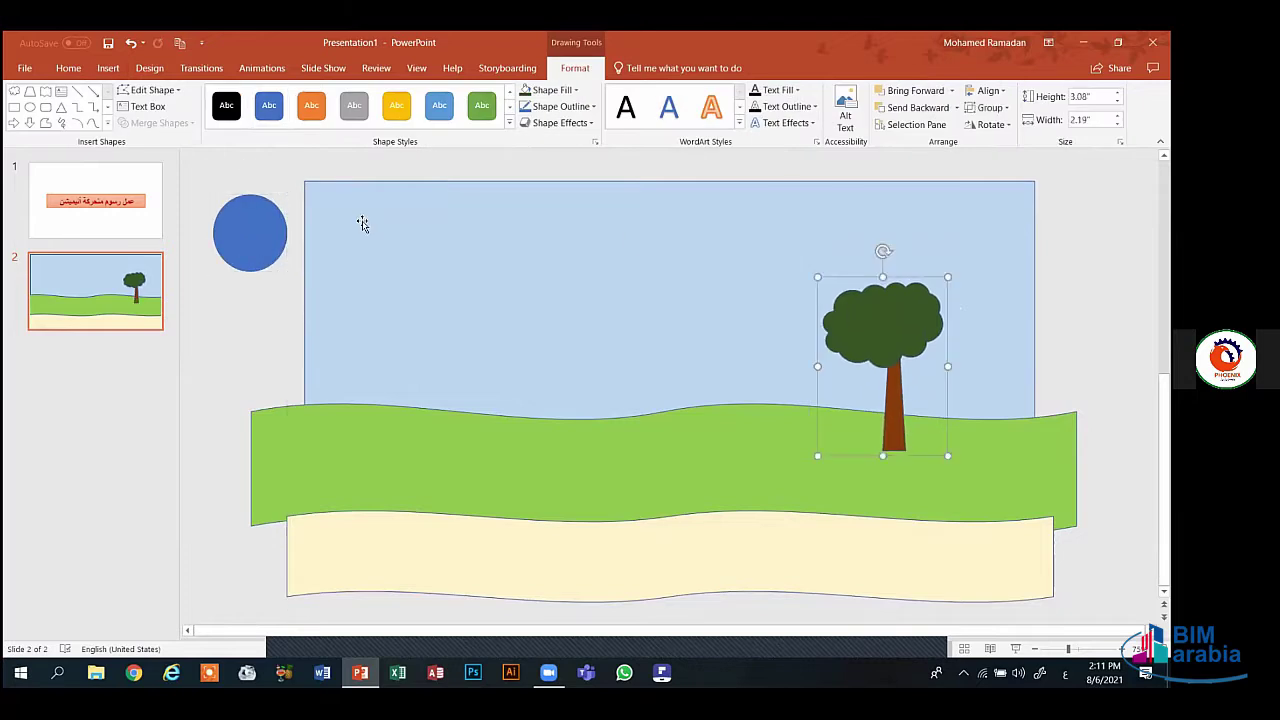
- Fill the blue circle yellow so it becomes the sun
click(246, 215)
click(555, 90)
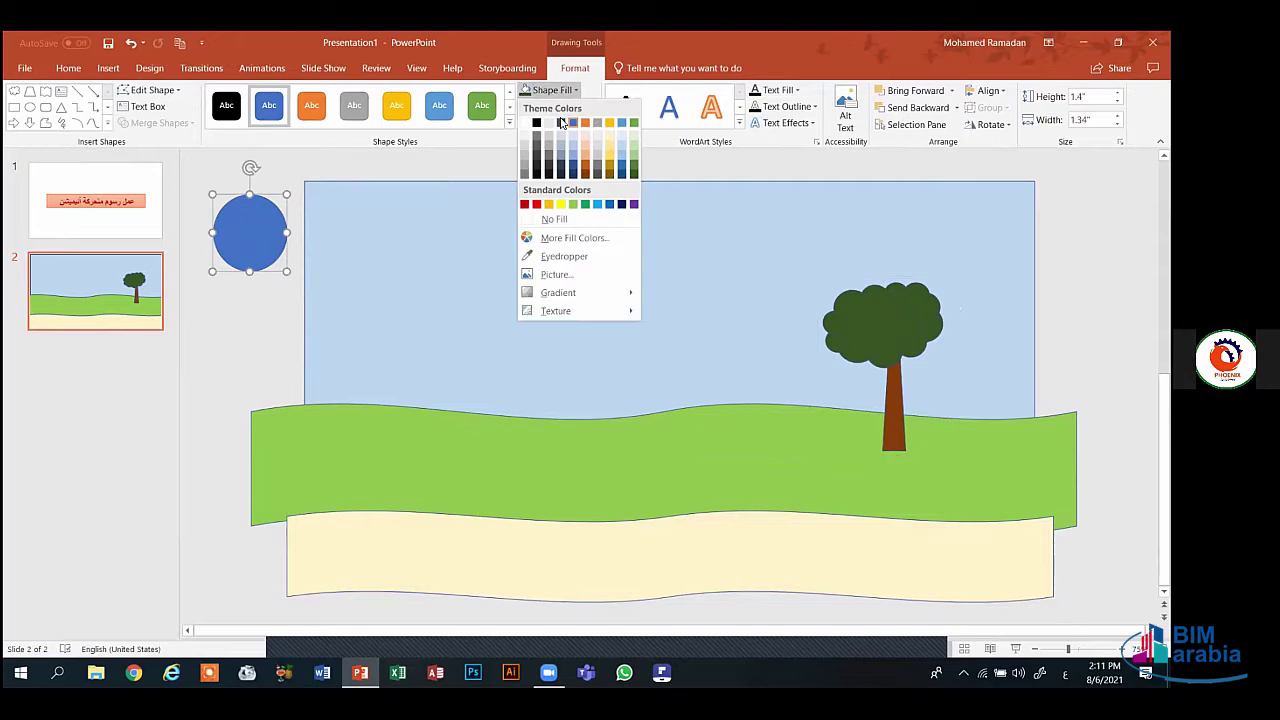
click(561, 205)
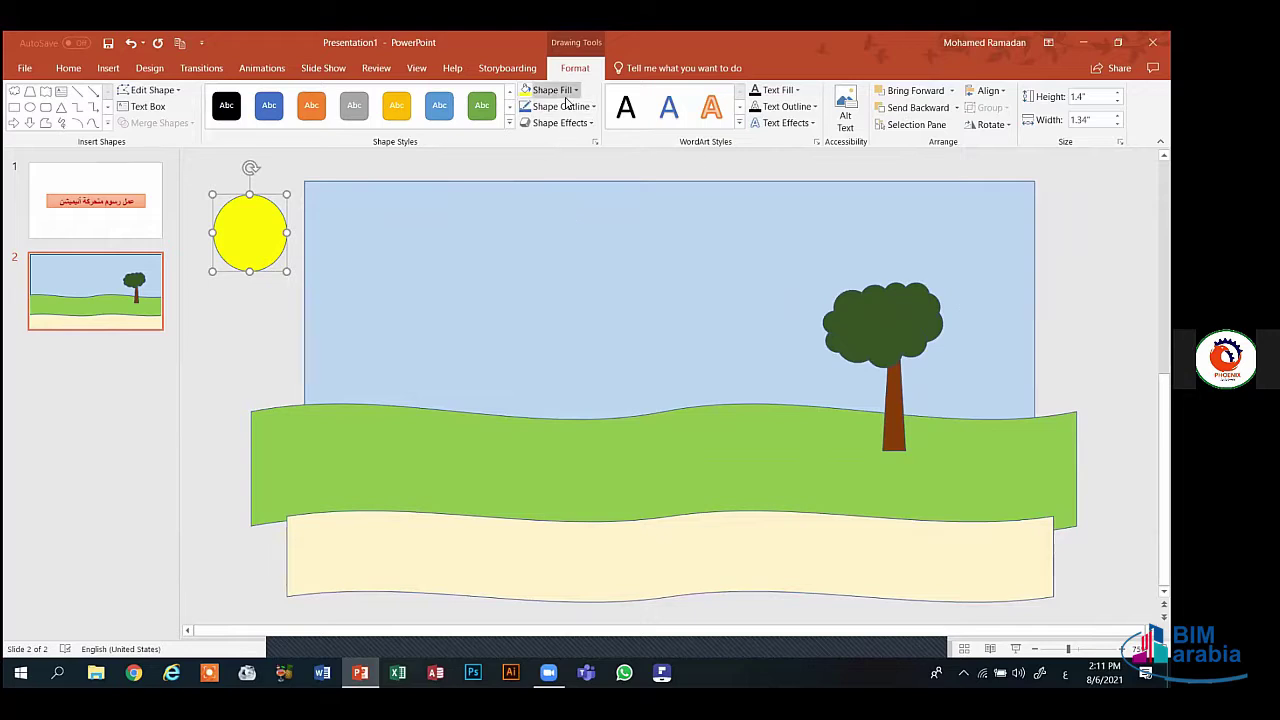
click(583, 124)
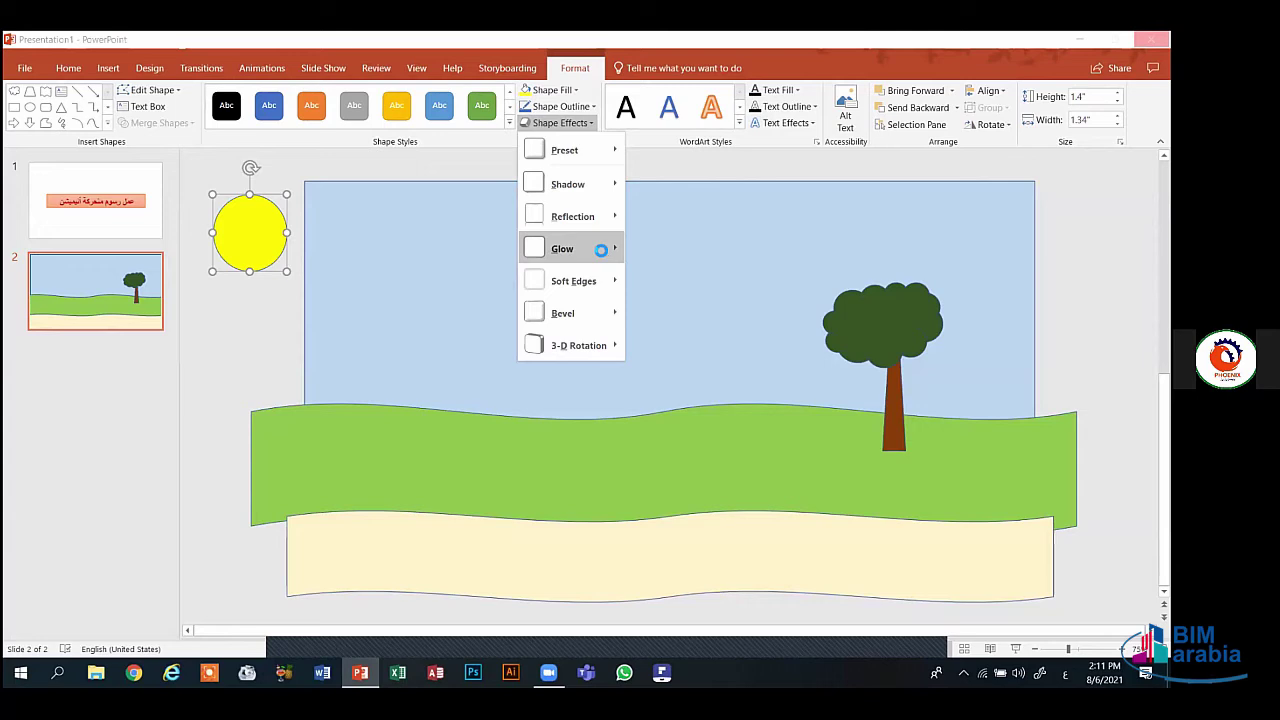
- Apply a yellow glow variation to the sun and open its Glow Options
mouse_move(603, 255)
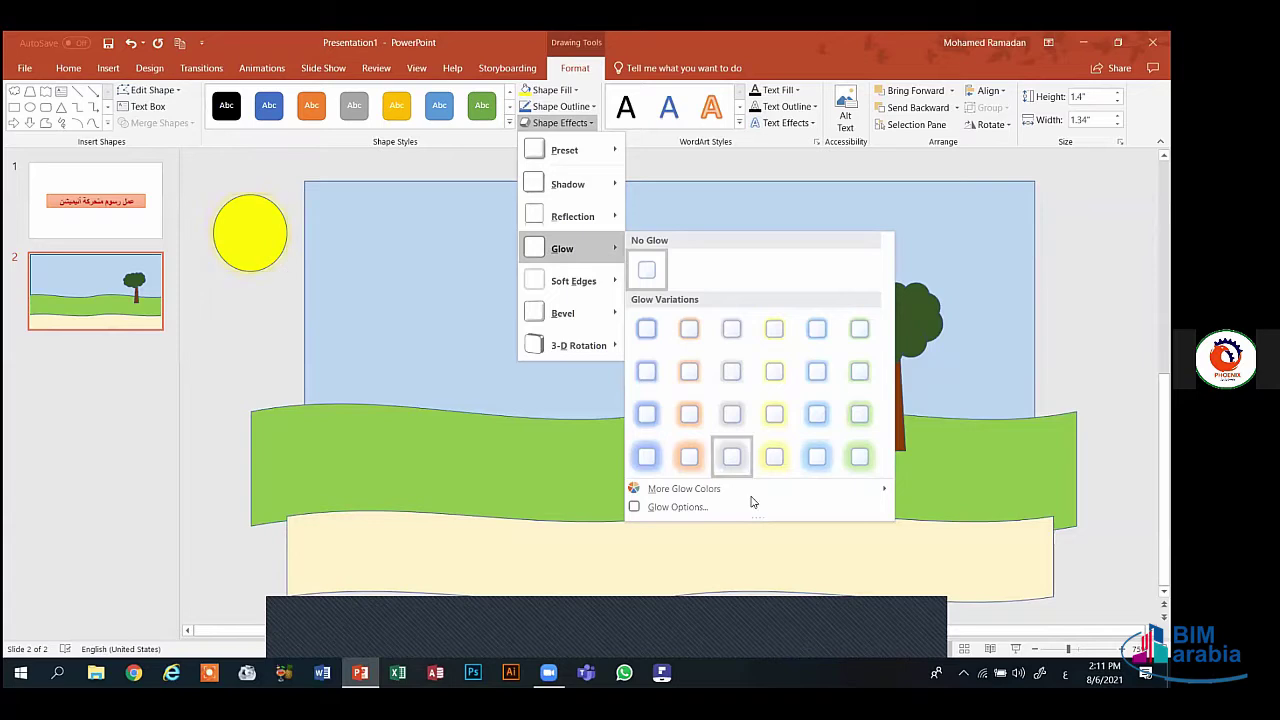
click(773, 456)
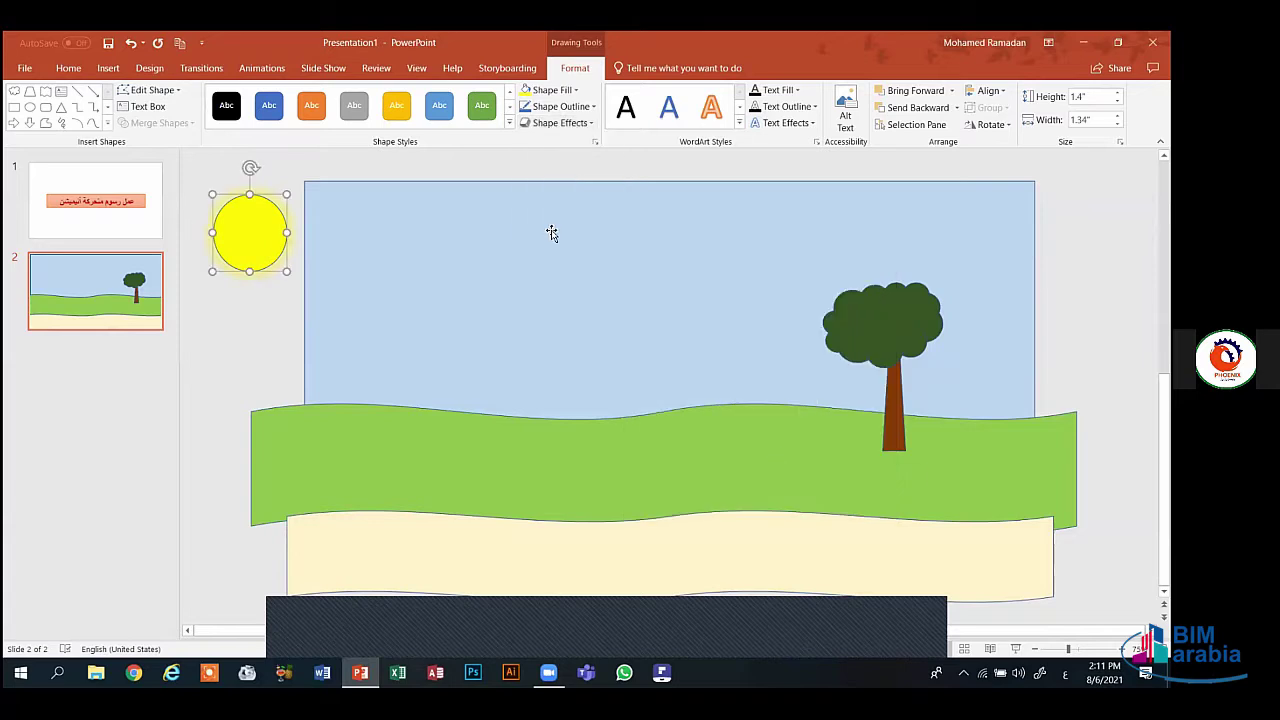
click(558, 122)
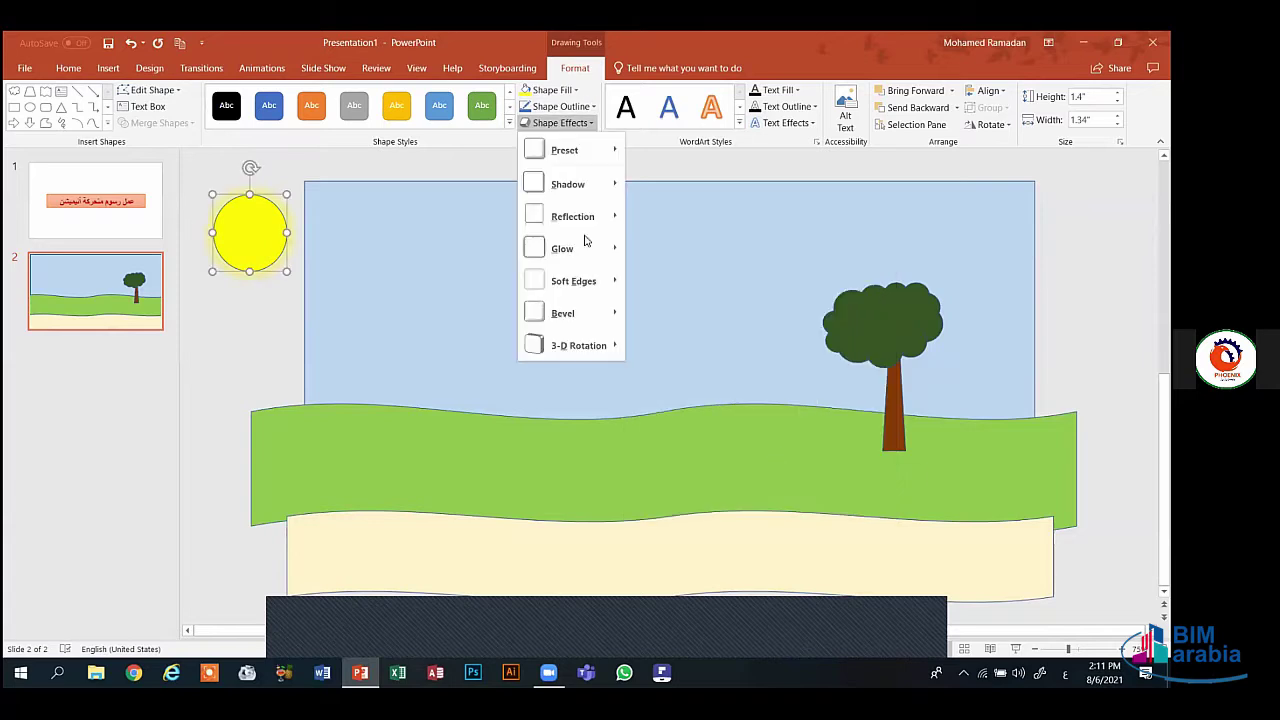
mouse_move(587, 250)
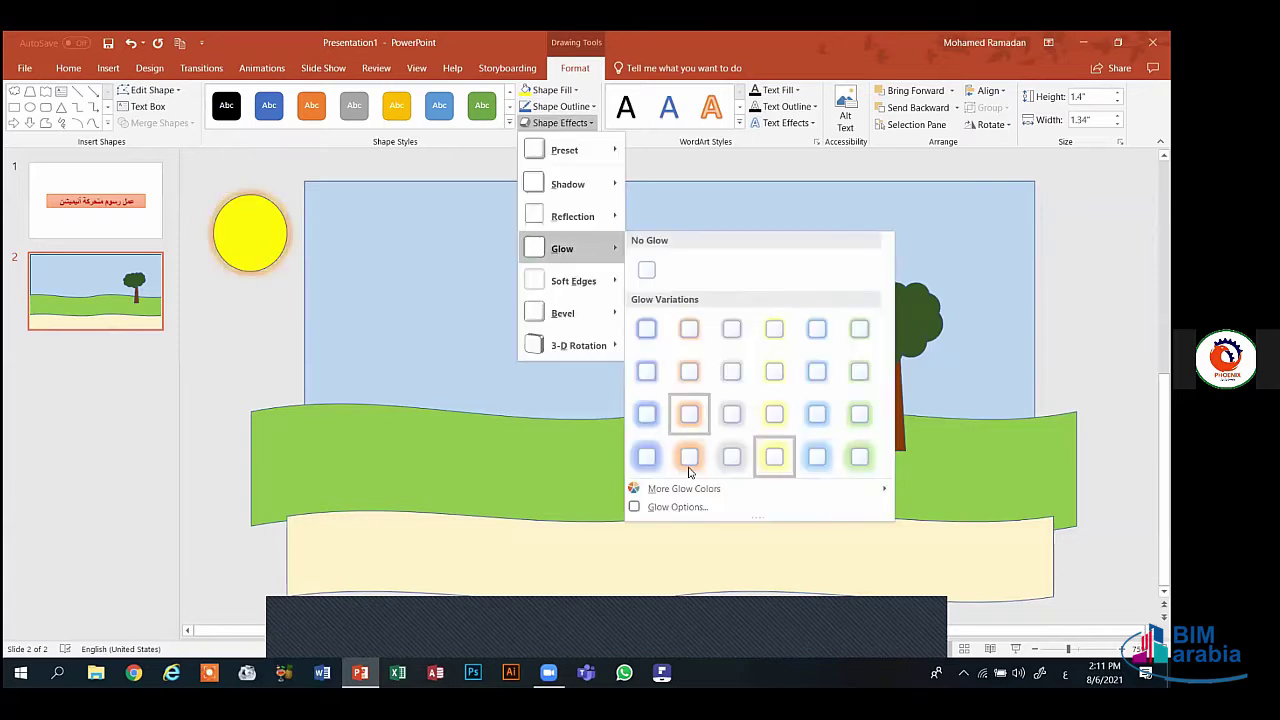
click(681, 507)
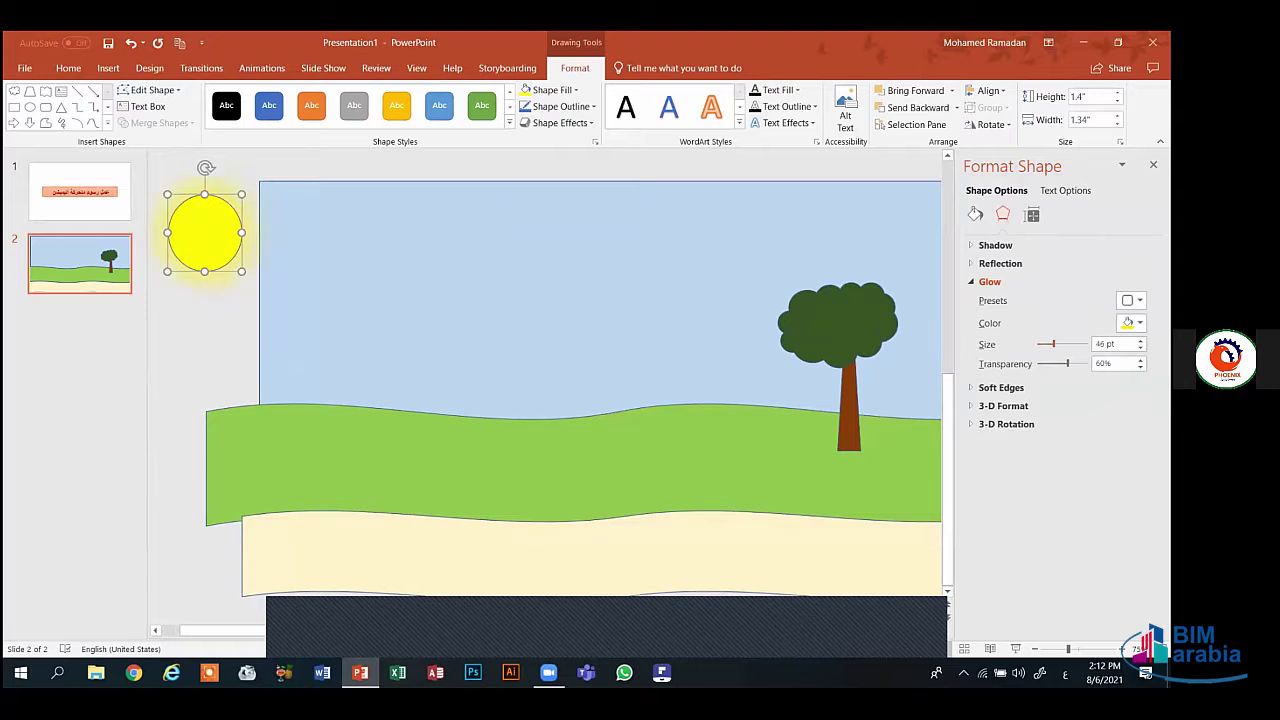
click(1153, 164)
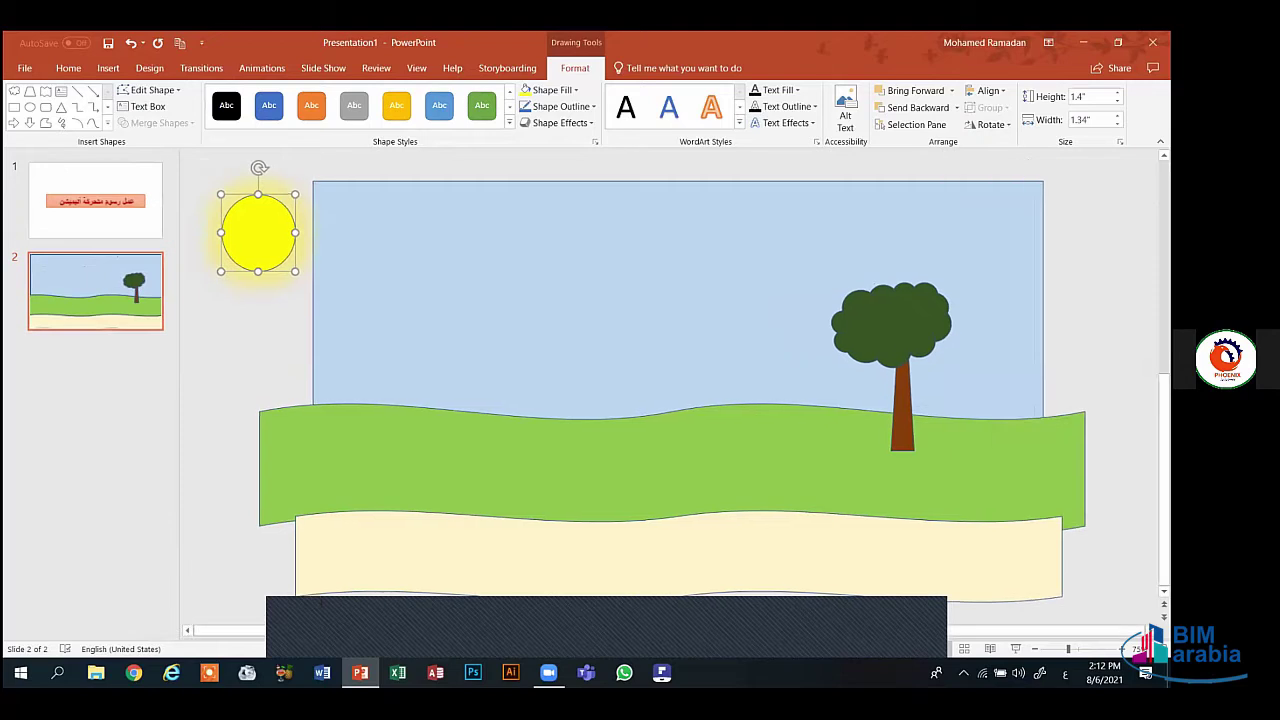
key(Page_Up)
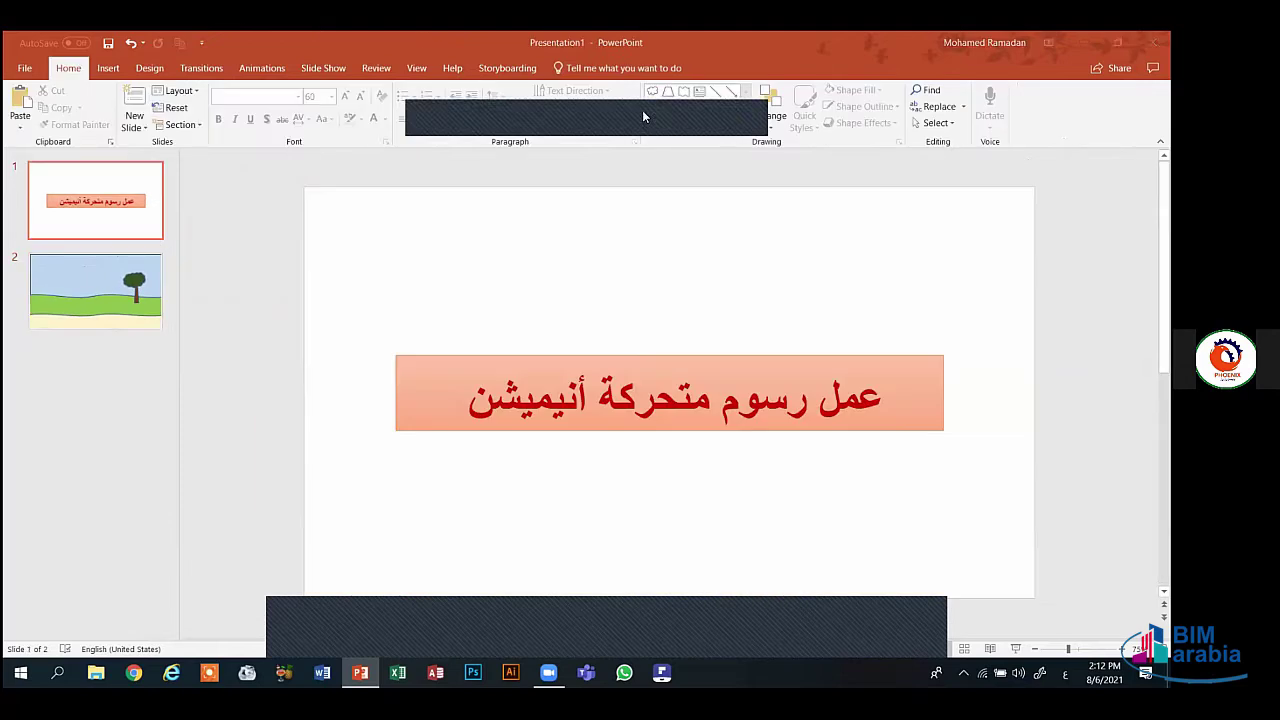
click(116, 266)
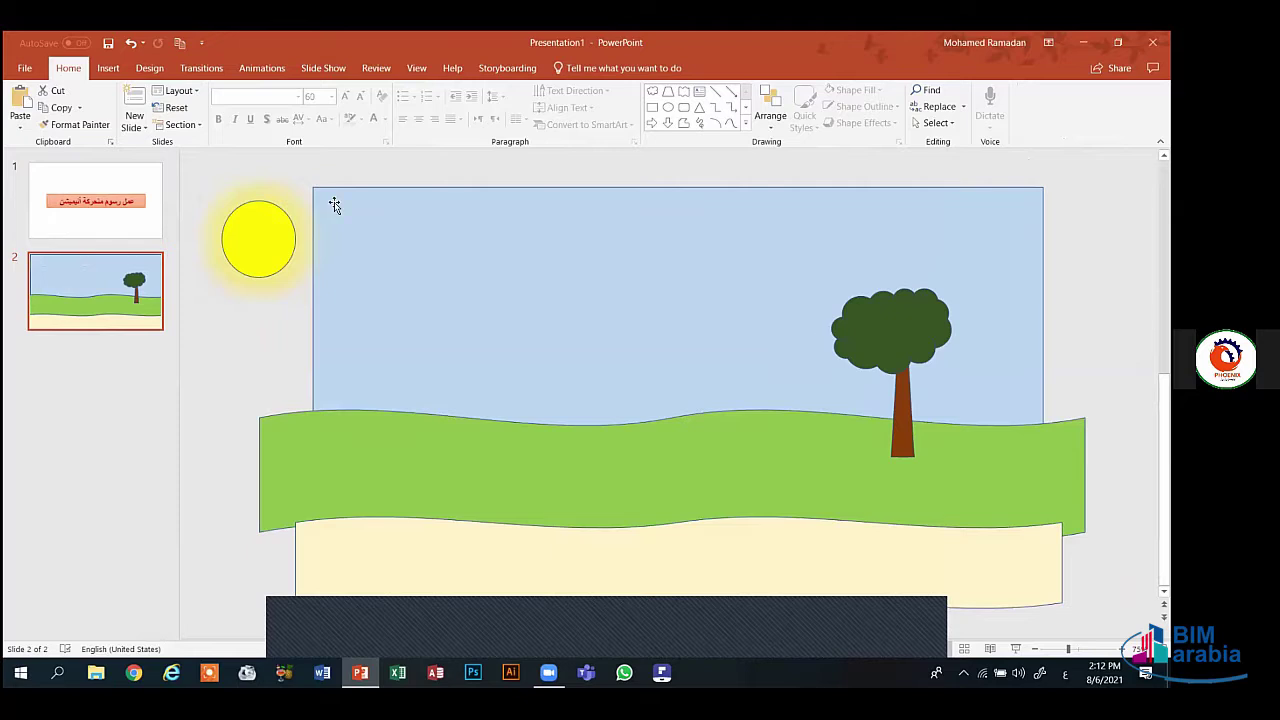
click(144, 222)
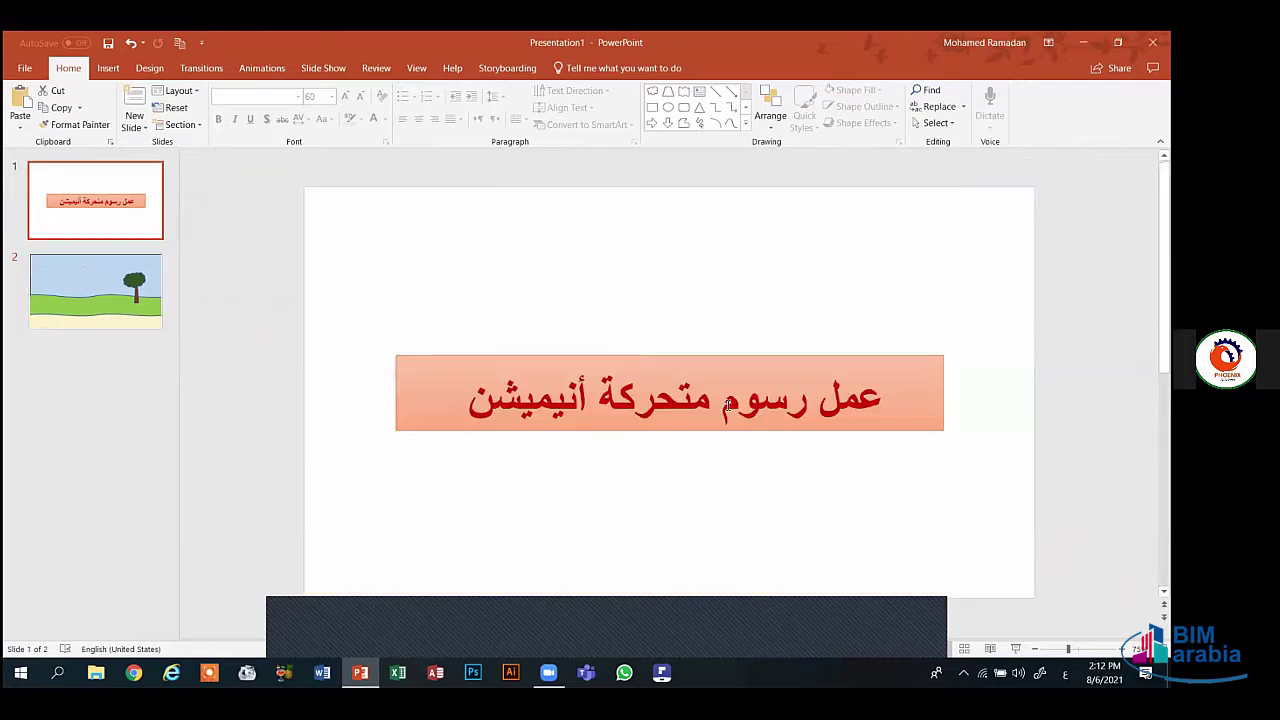
click(88, 292)
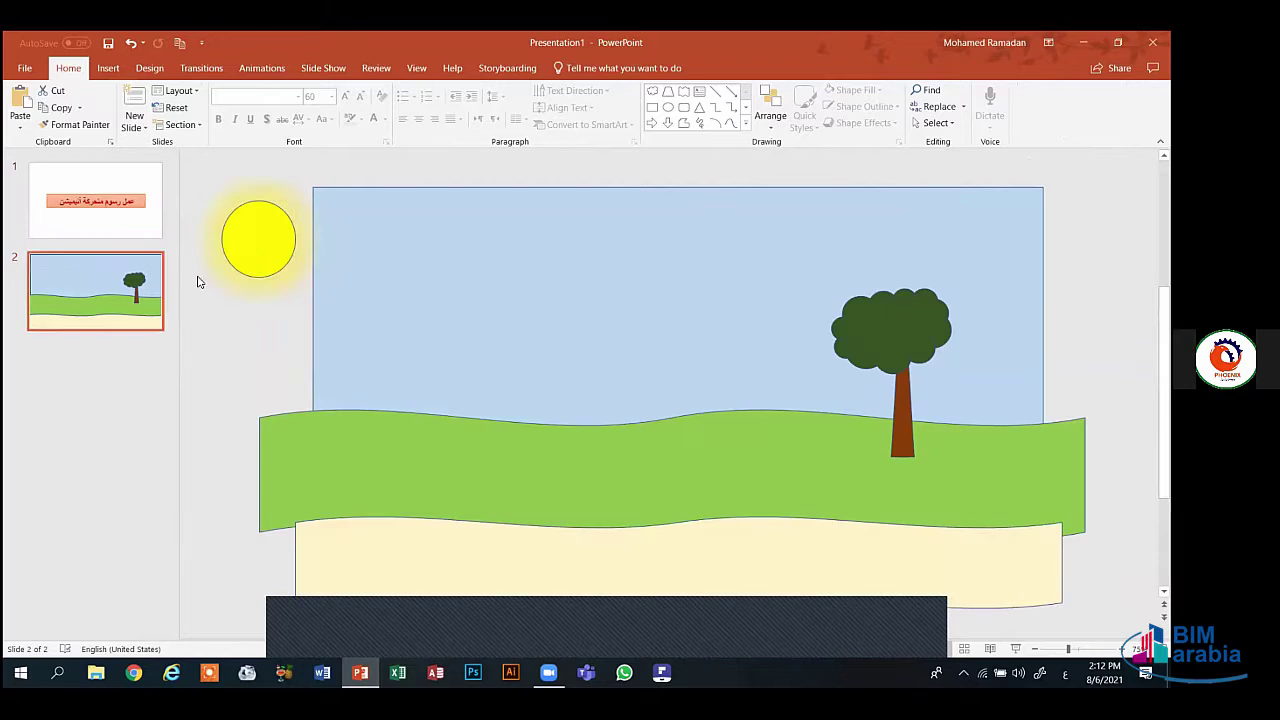
click(254, 259)
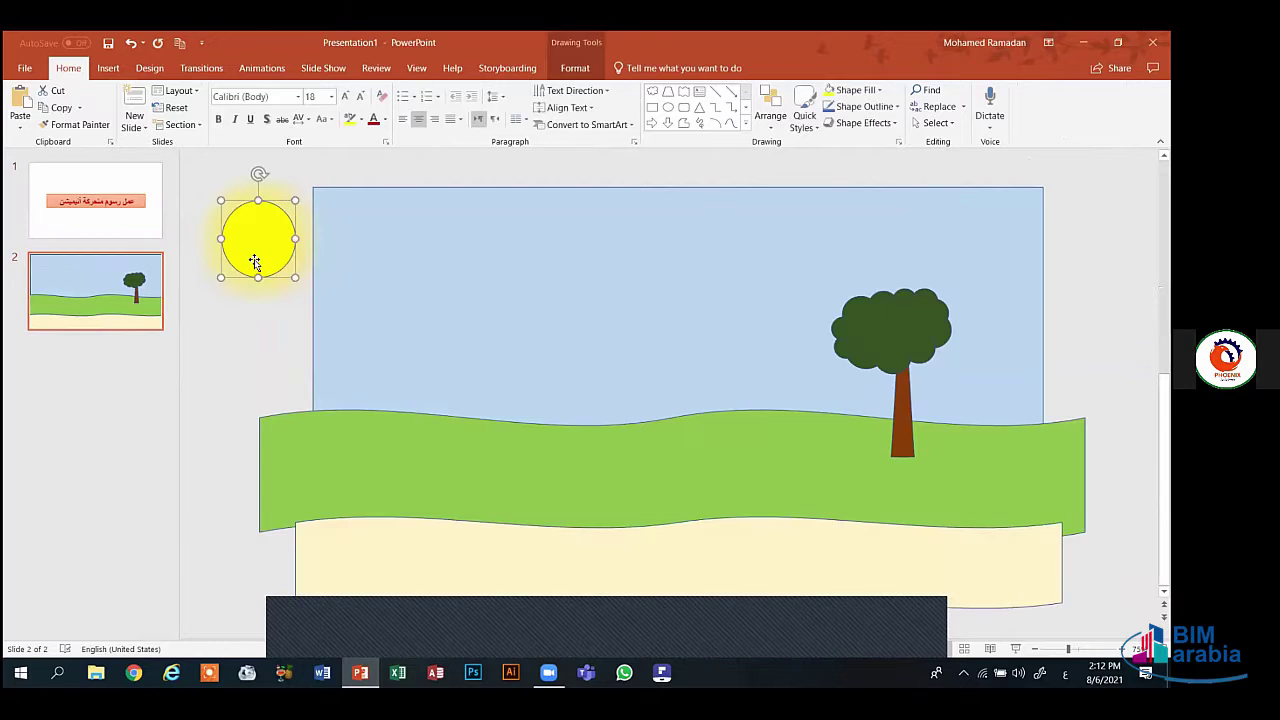
- Browse the motion paths without choosing one, then shrink the sun slightly
click(272, 70)
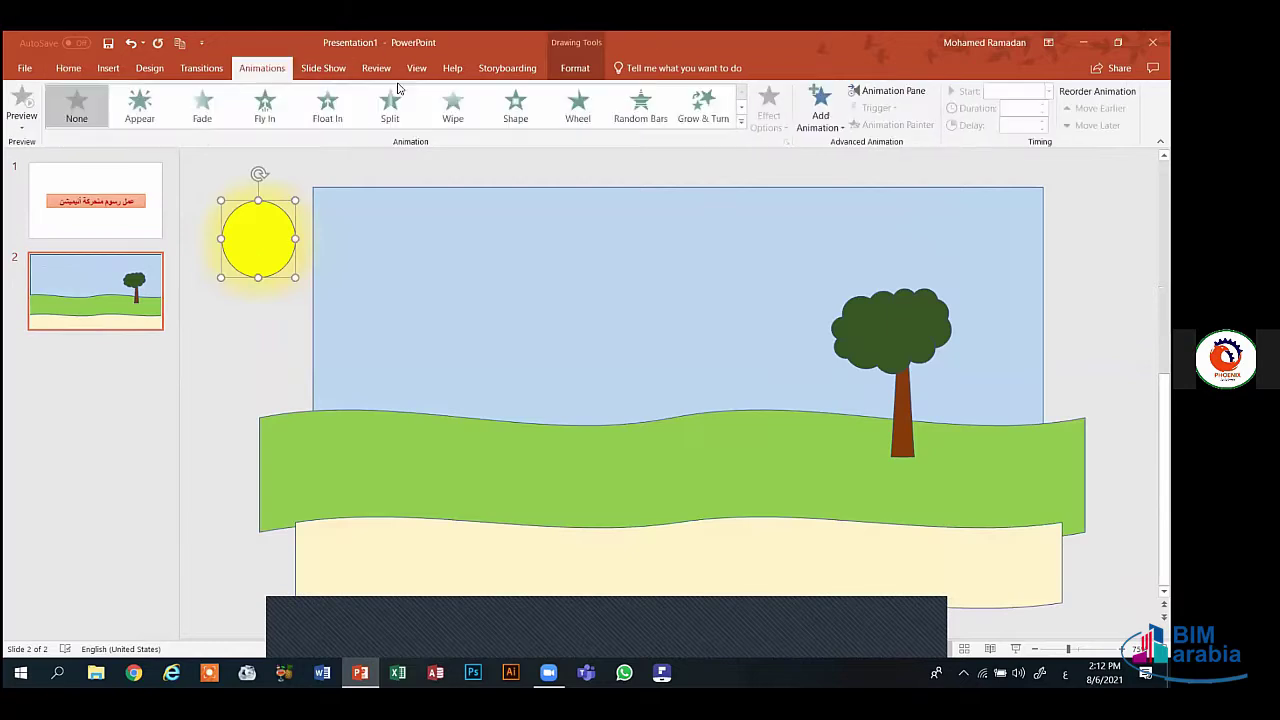
click(812, 129)
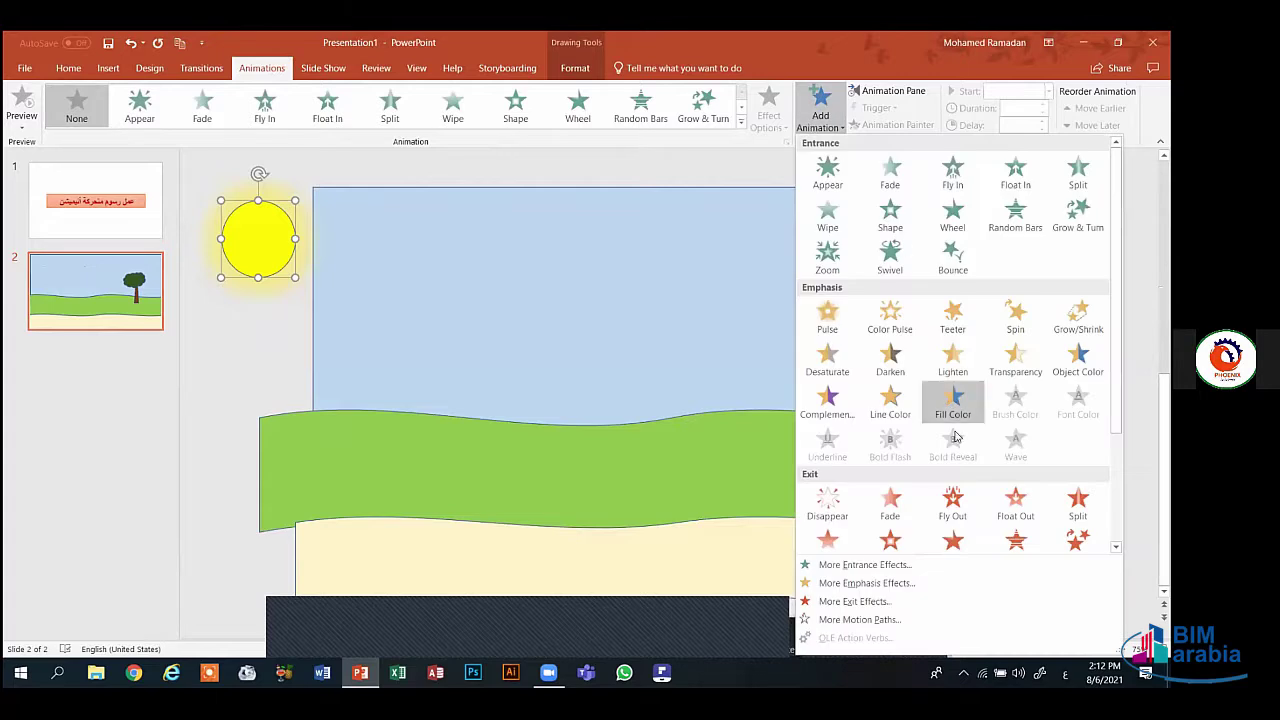
click(860, 620)
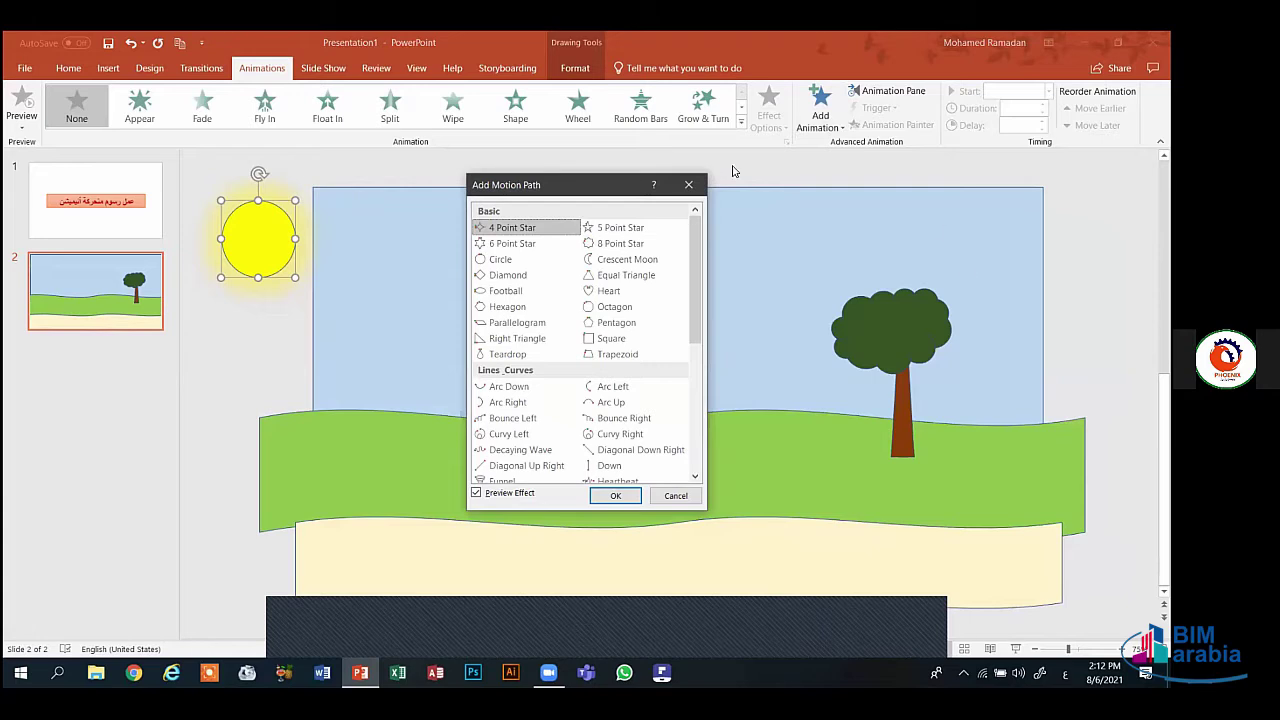
click(688, 184)
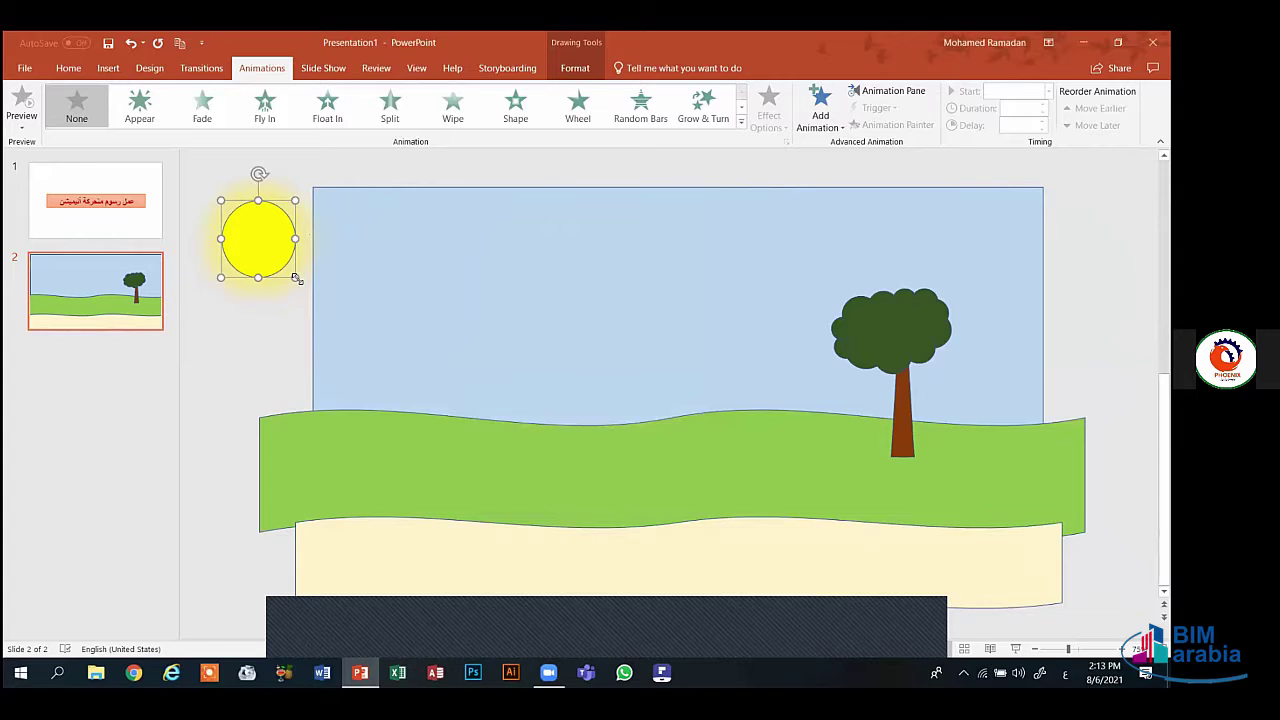
drag(296, 278, 273, 238)
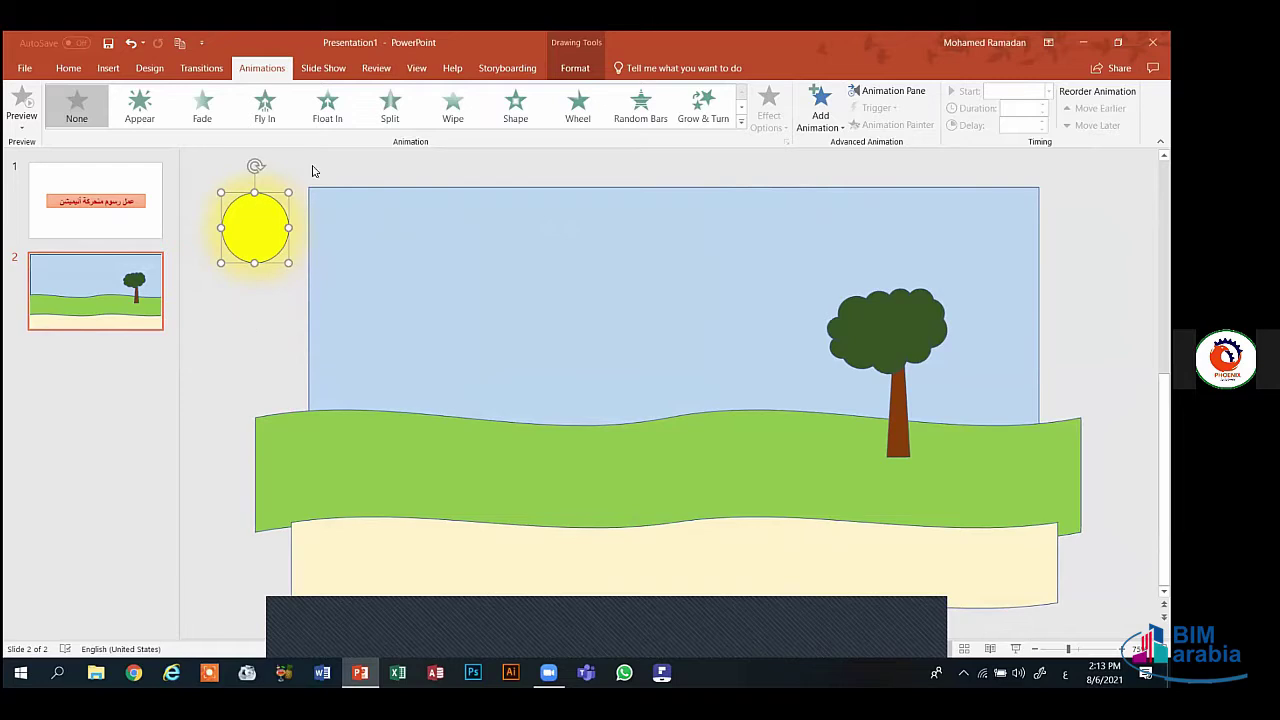
- Apply the straight Right motion path from More Motion Paths to the sun
click(822, 110)
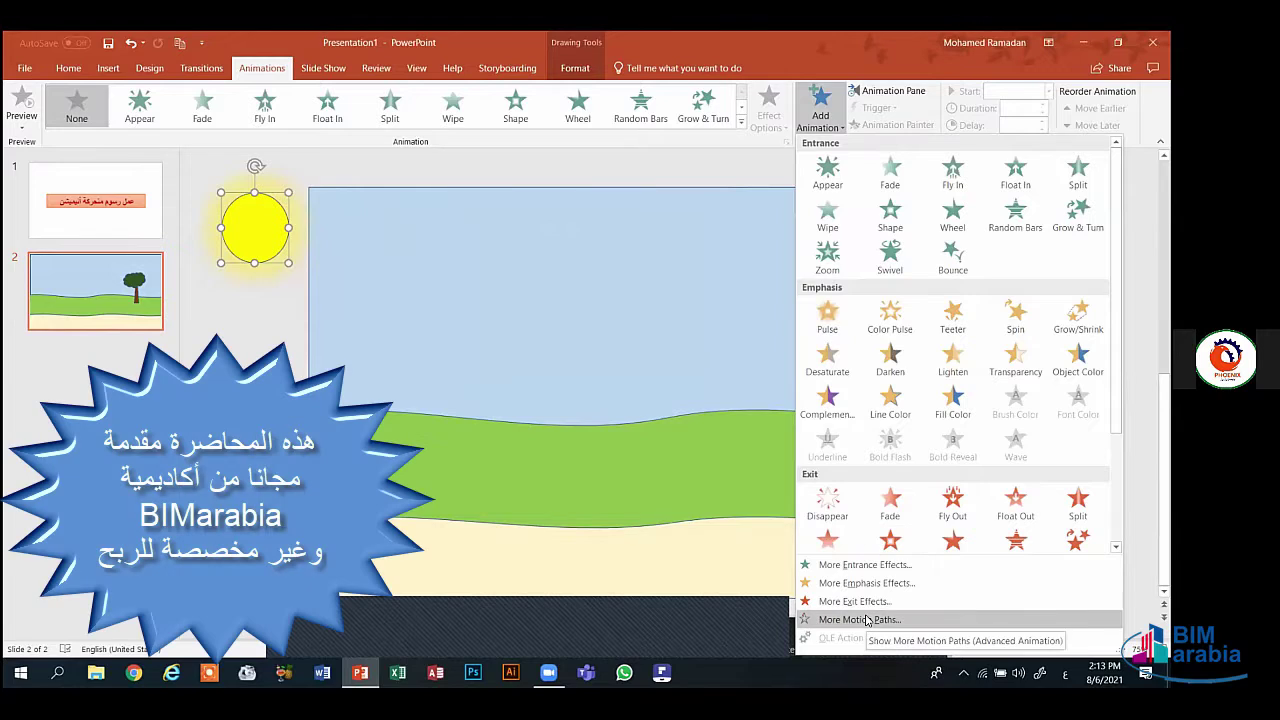
click(866, 620)
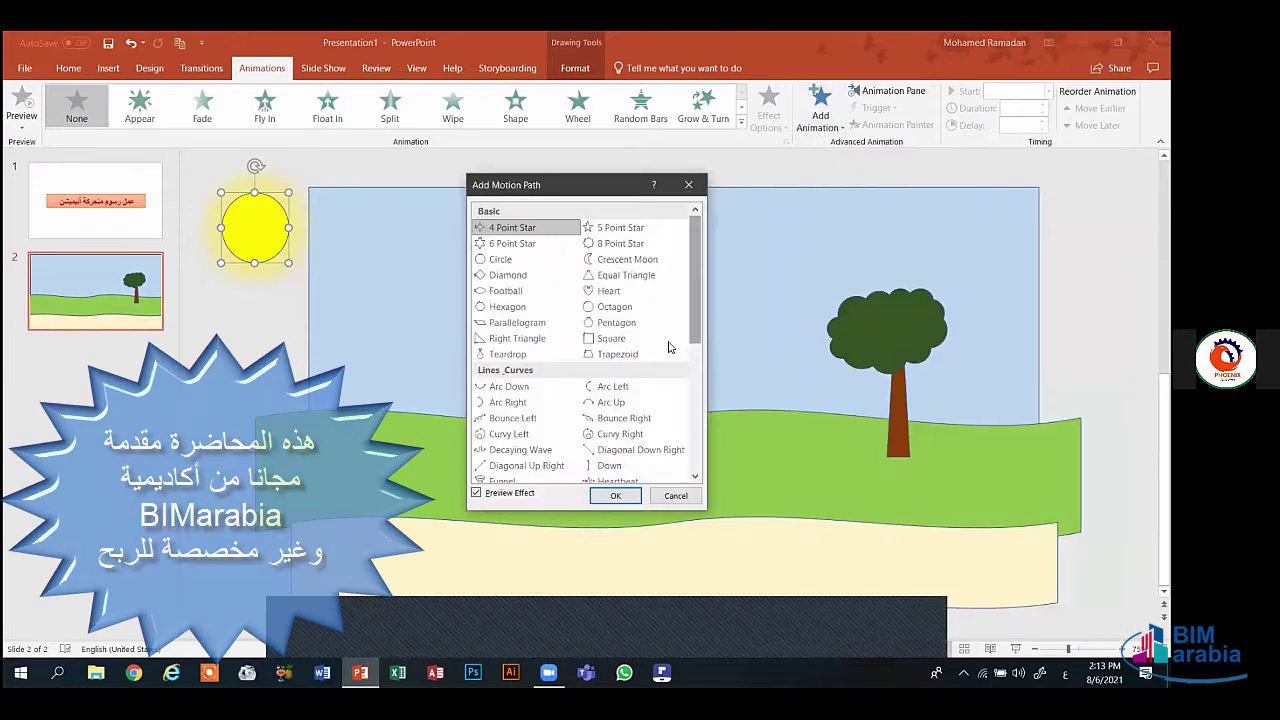
drag(693, 340, 694, 348)
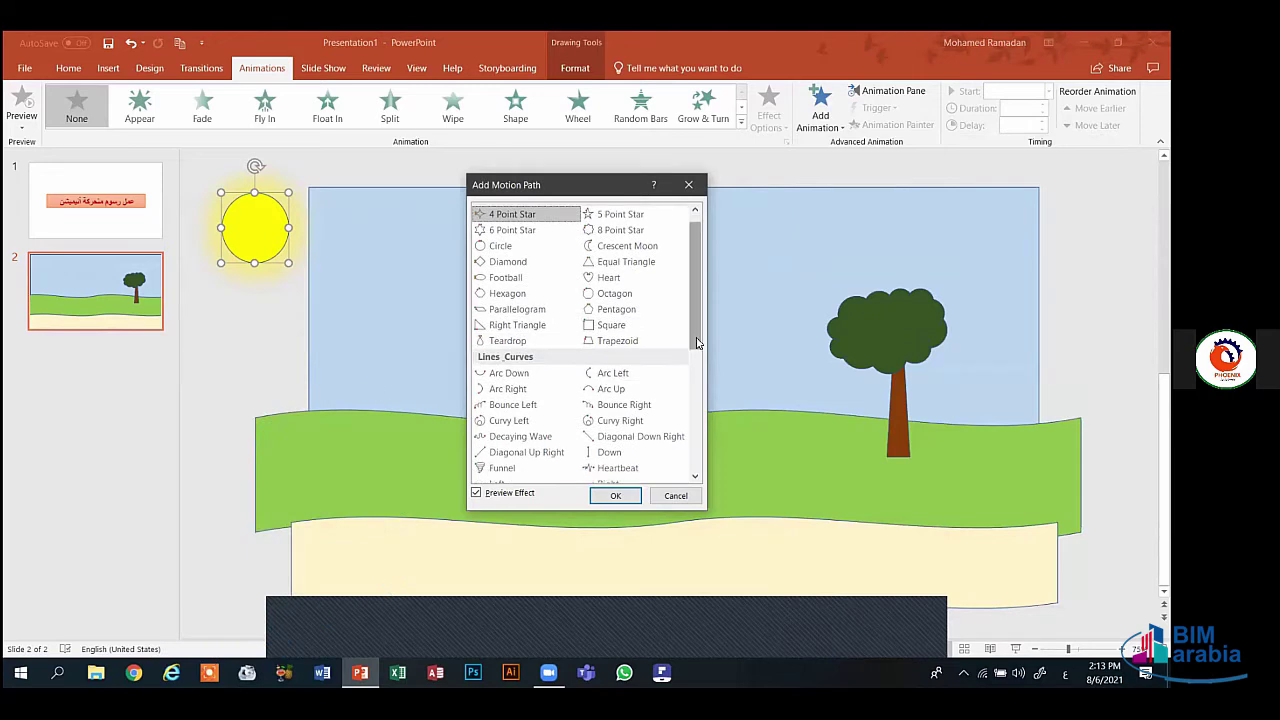
drag(693, 330, 694, 362)
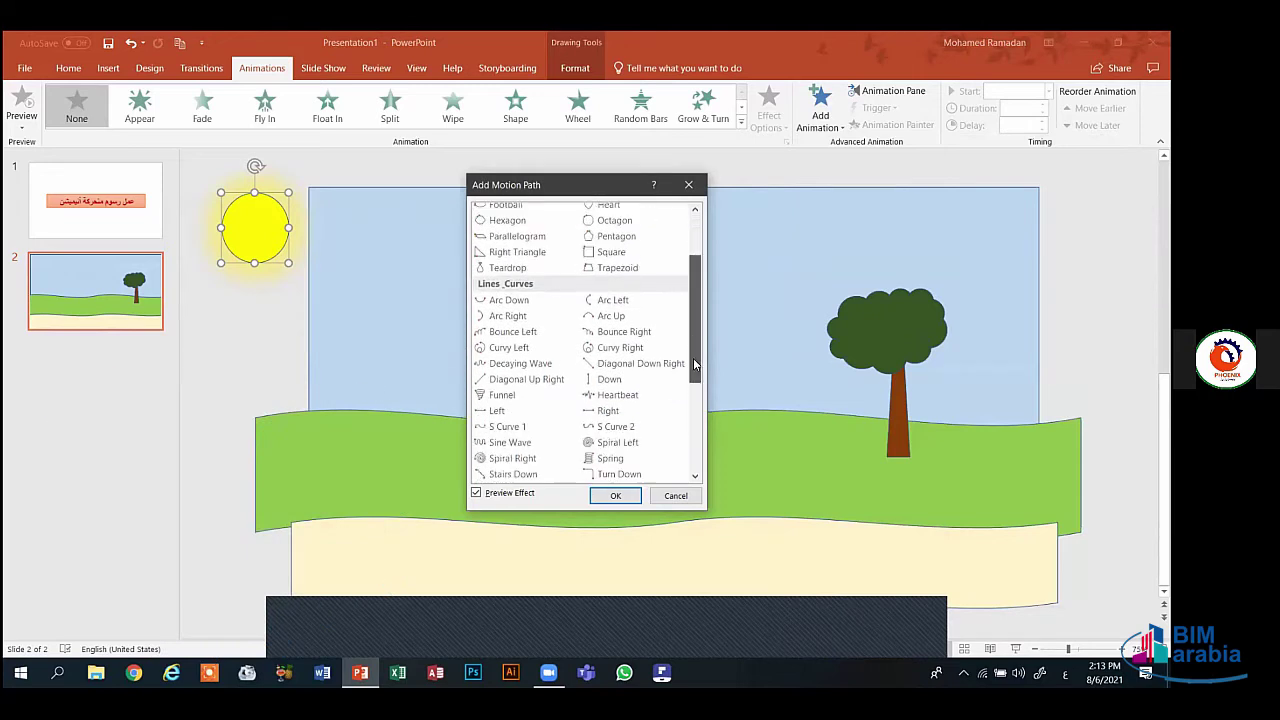
click(607, 410)
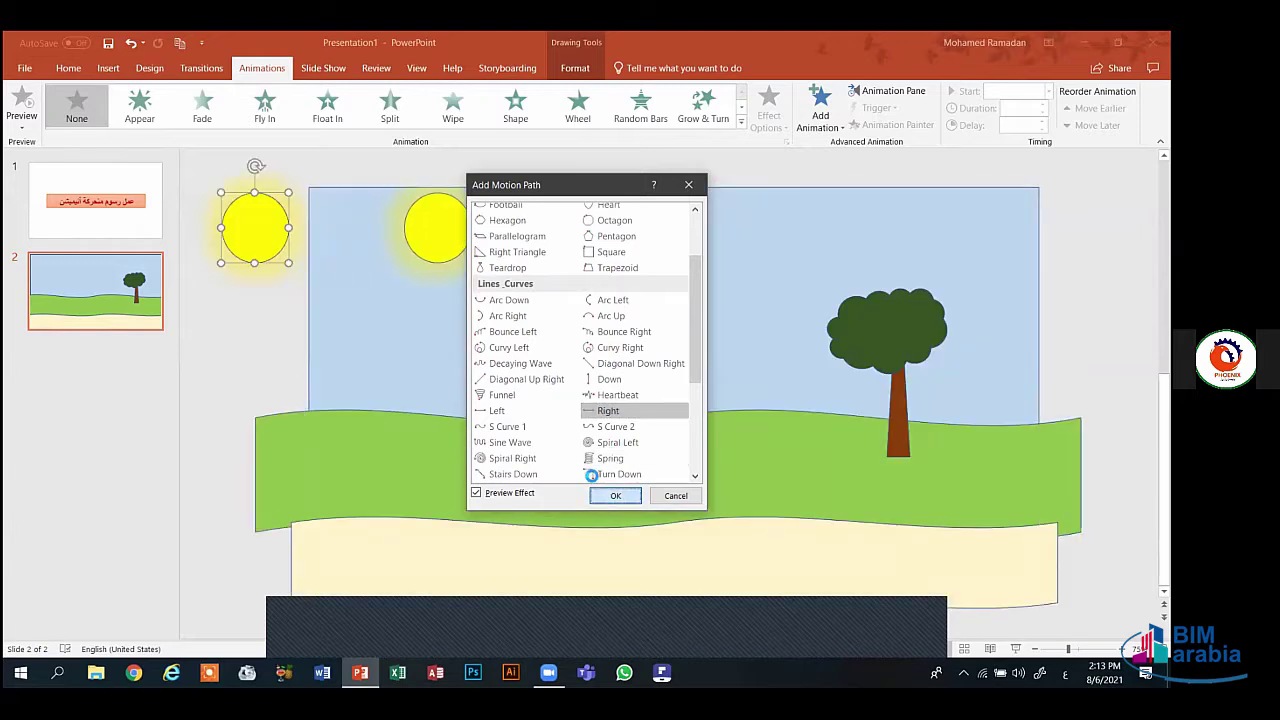
click(624, 492)
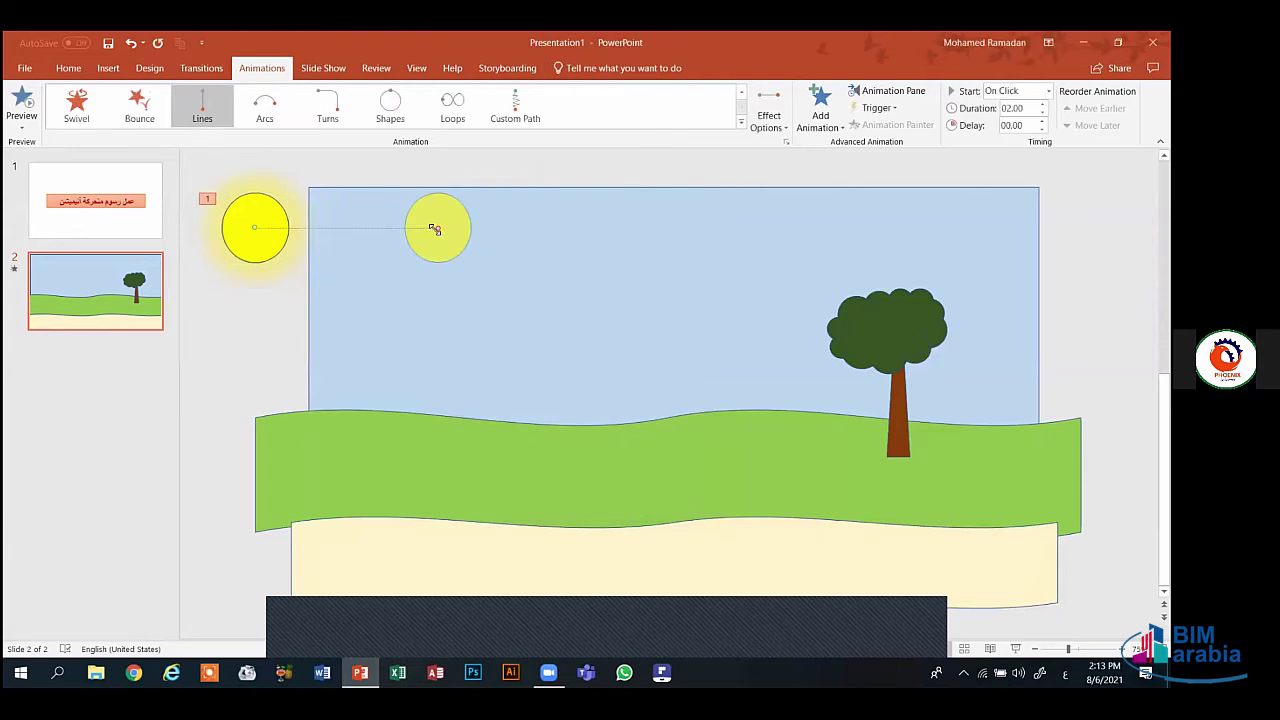
- Stretch the sun's path past the right edge, set duration to 13.00, and preview it
drag(436, 228, 1108, 220)
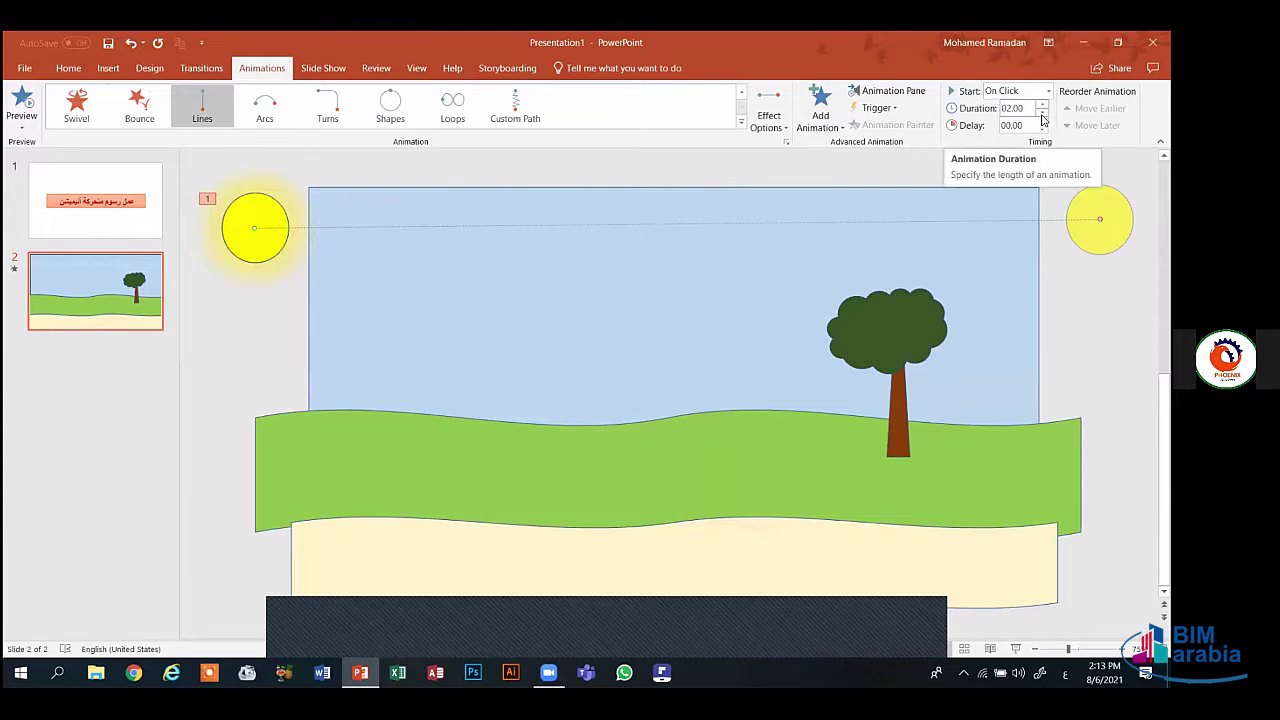
click(1041, 104)
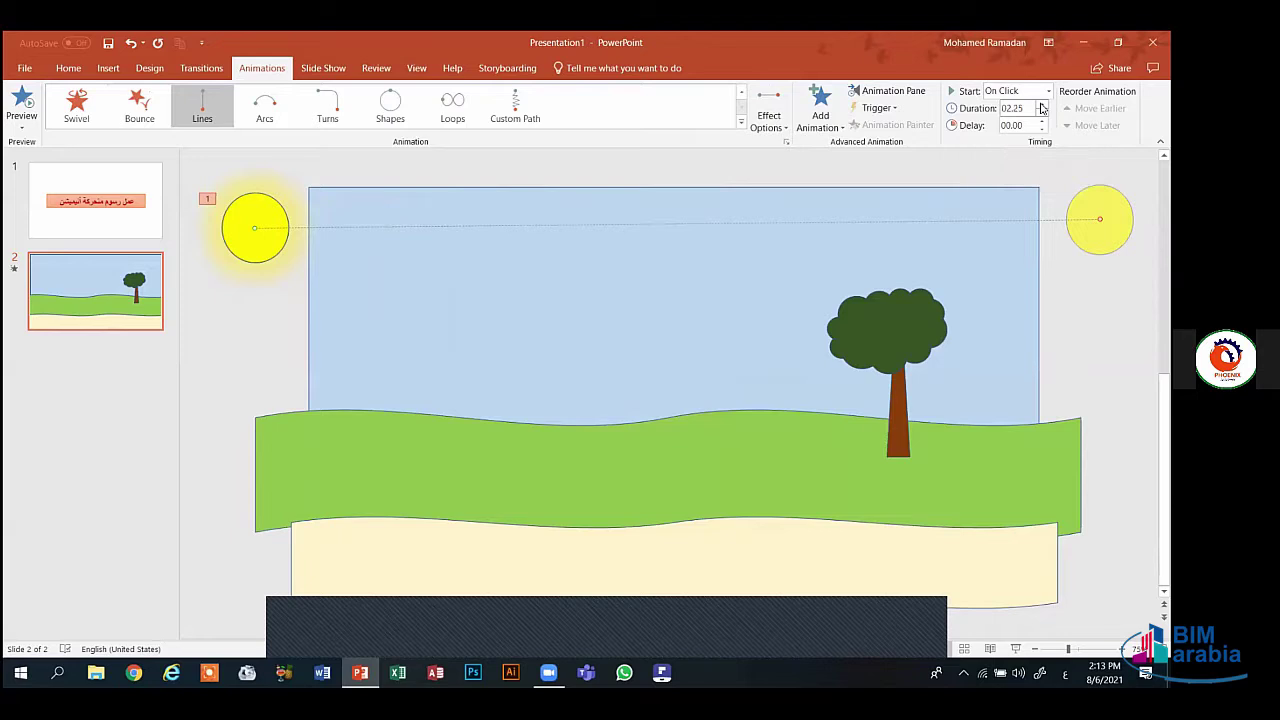
click(1041, 104)
click(1041, 104)
click(1041, 104)
click(1041, 104)
click(1041, 104)
click(1043, 117)
click(1043, 117)
click(1043, 117)
click(1043, 117)
click(23, 101)
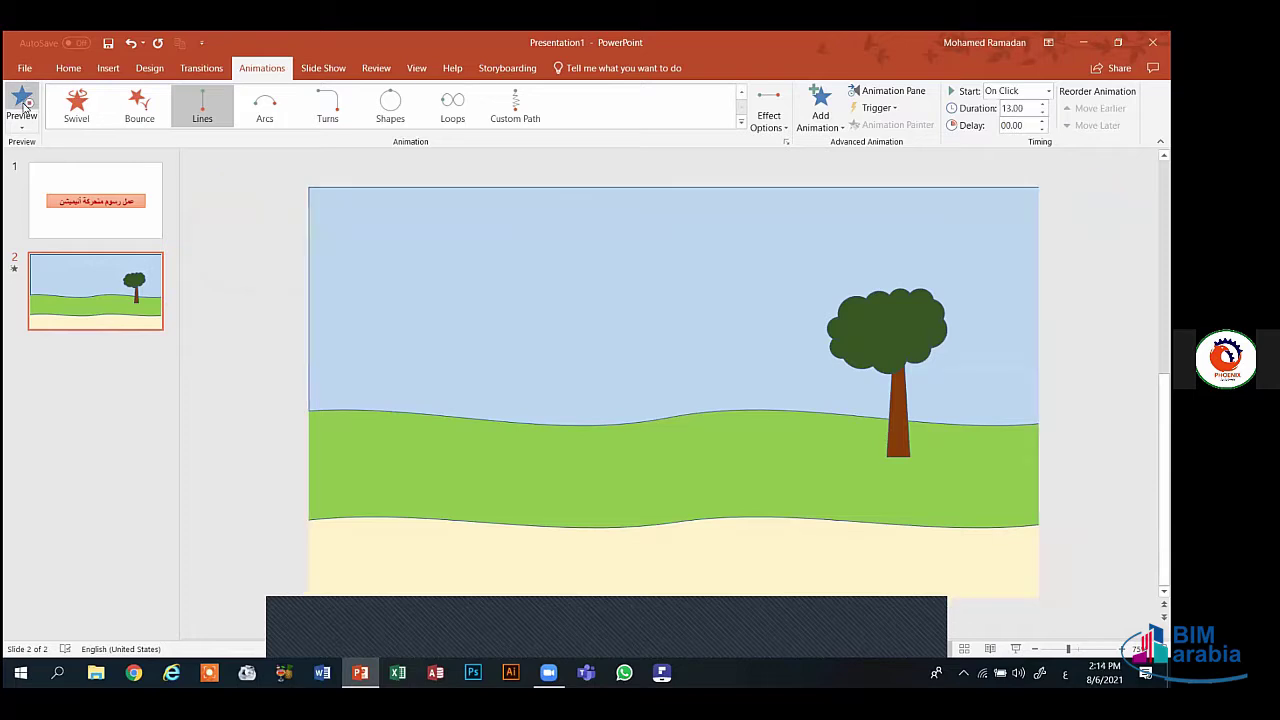
click(35, 122)
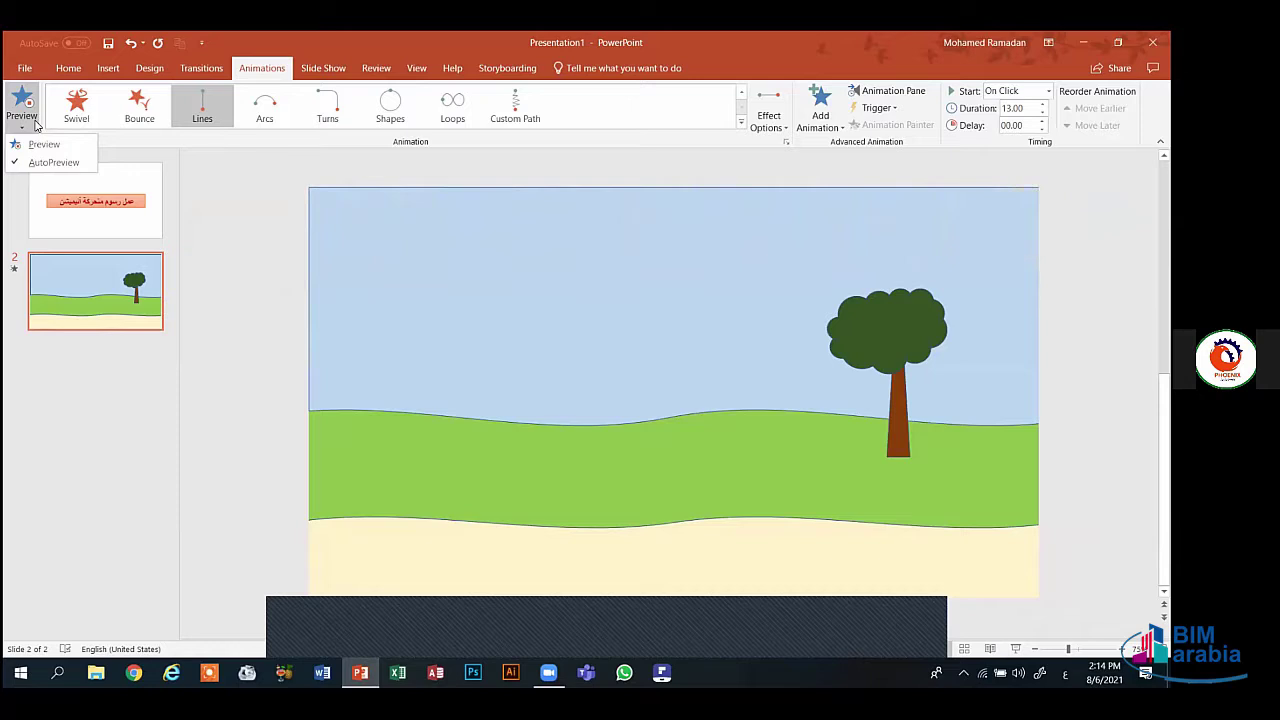
- End the animation preview and select the sky rectangle
click(216, 291)
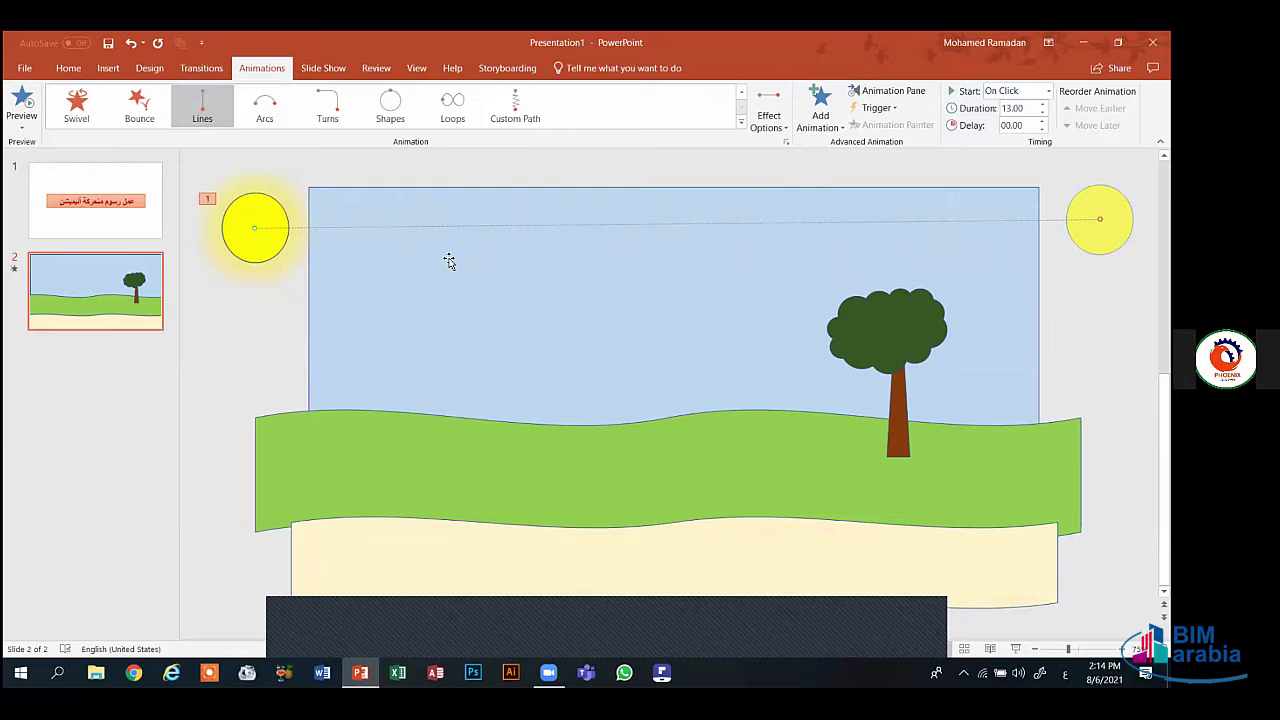
click(453, 286)
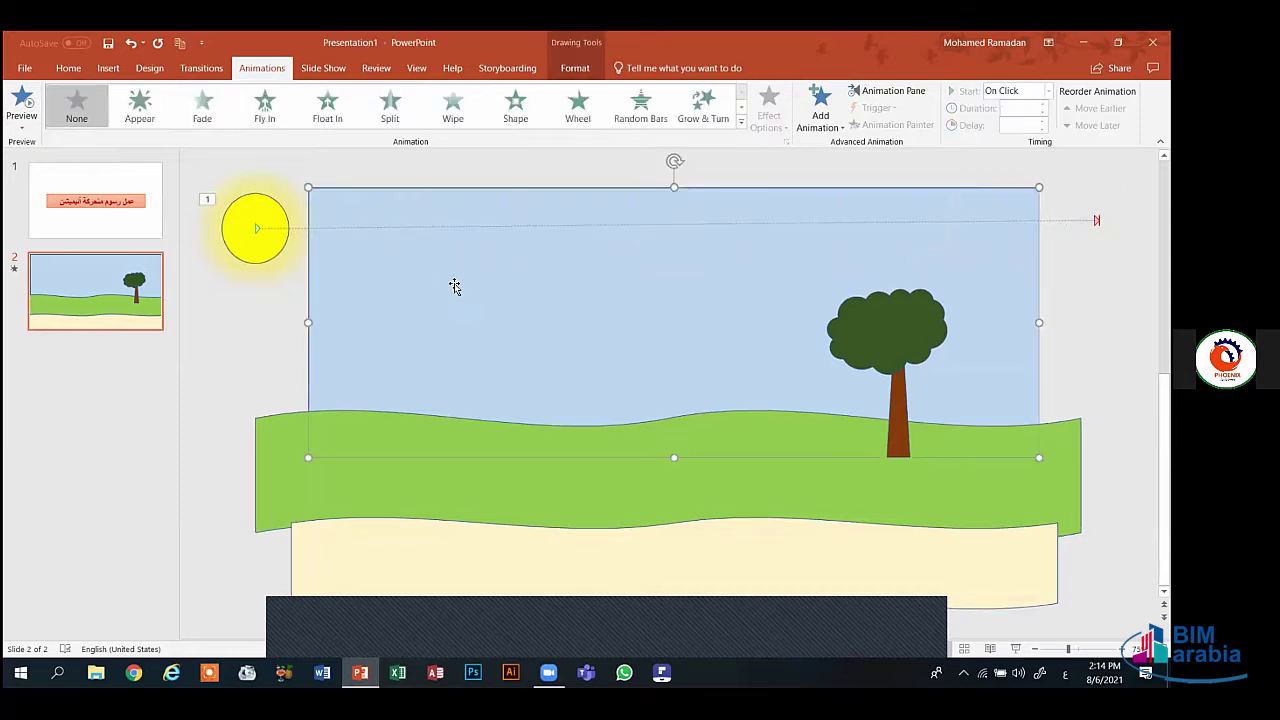
- Give the sky a light grey Fill Color emphasis animation, then switch to Chrome
click(741, 122)
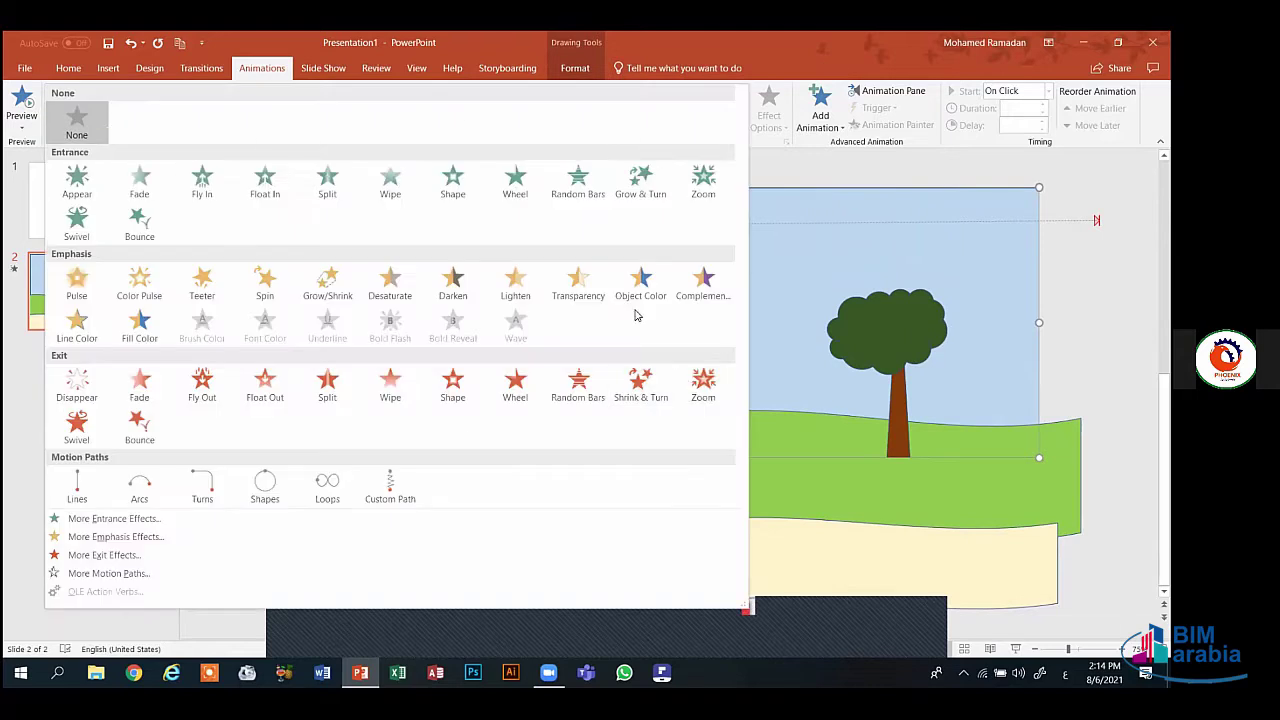
click(155, 331)
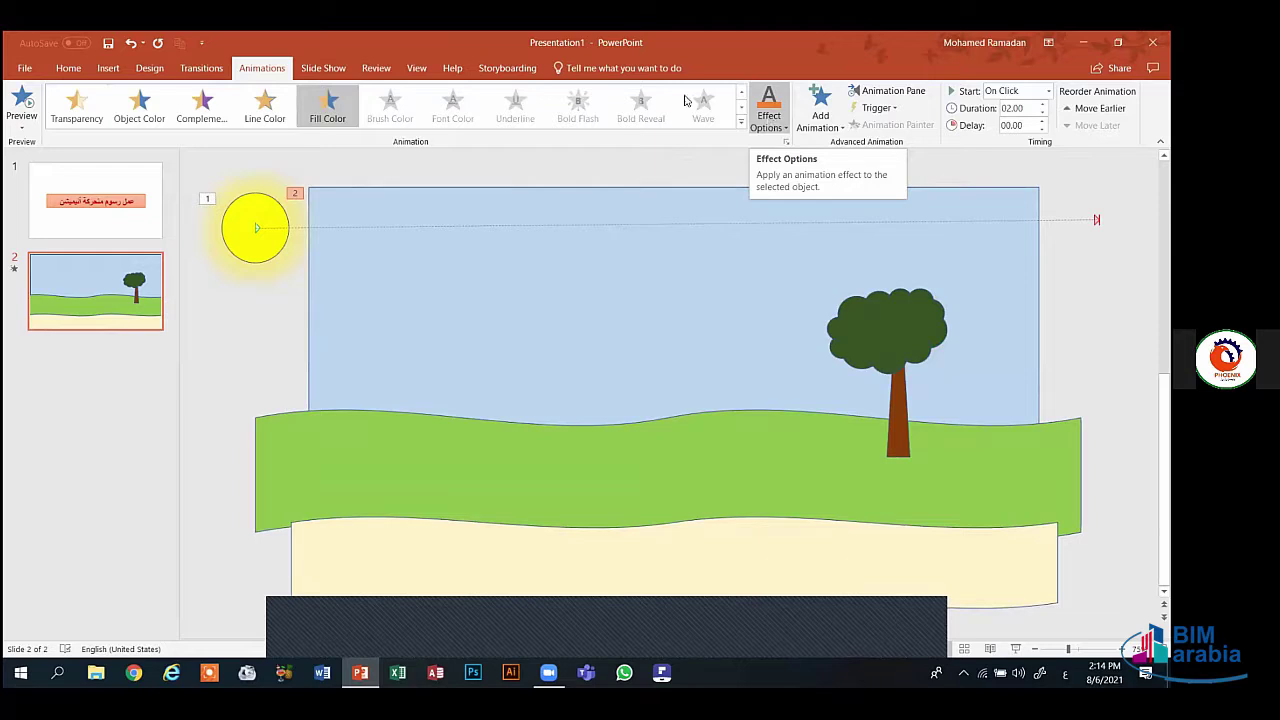
click(768, 120)
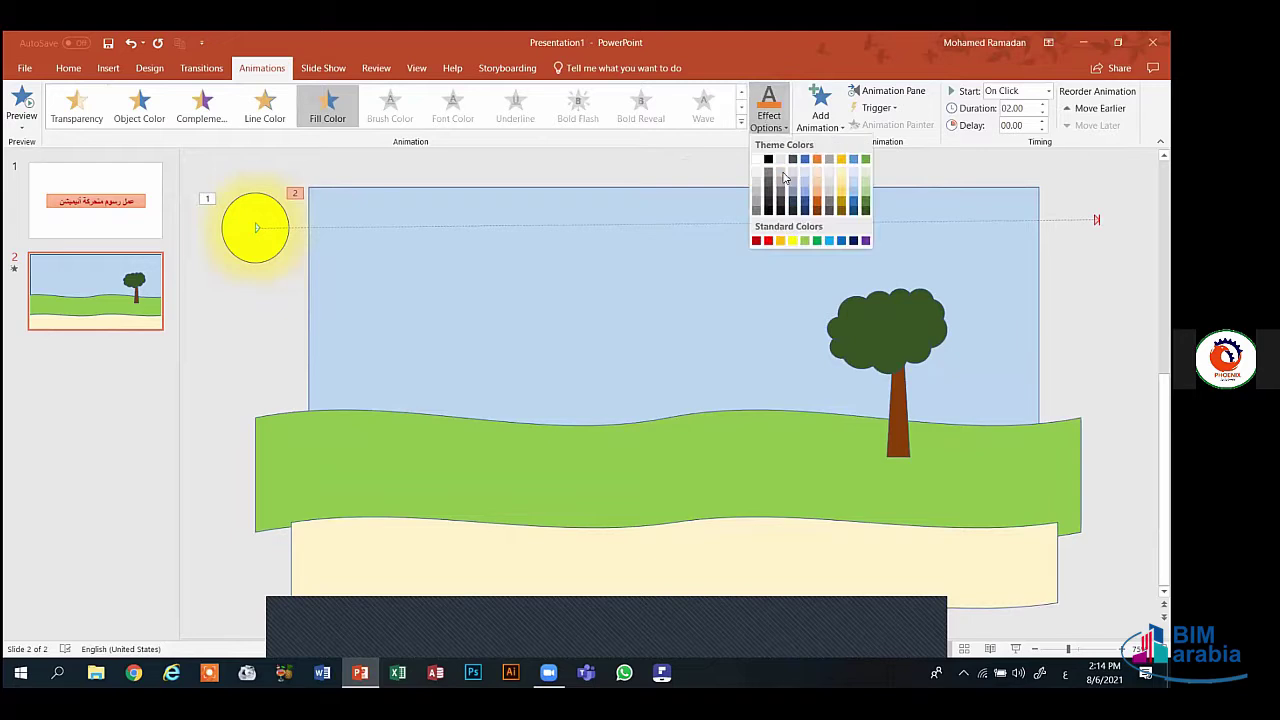
click(796, 200)
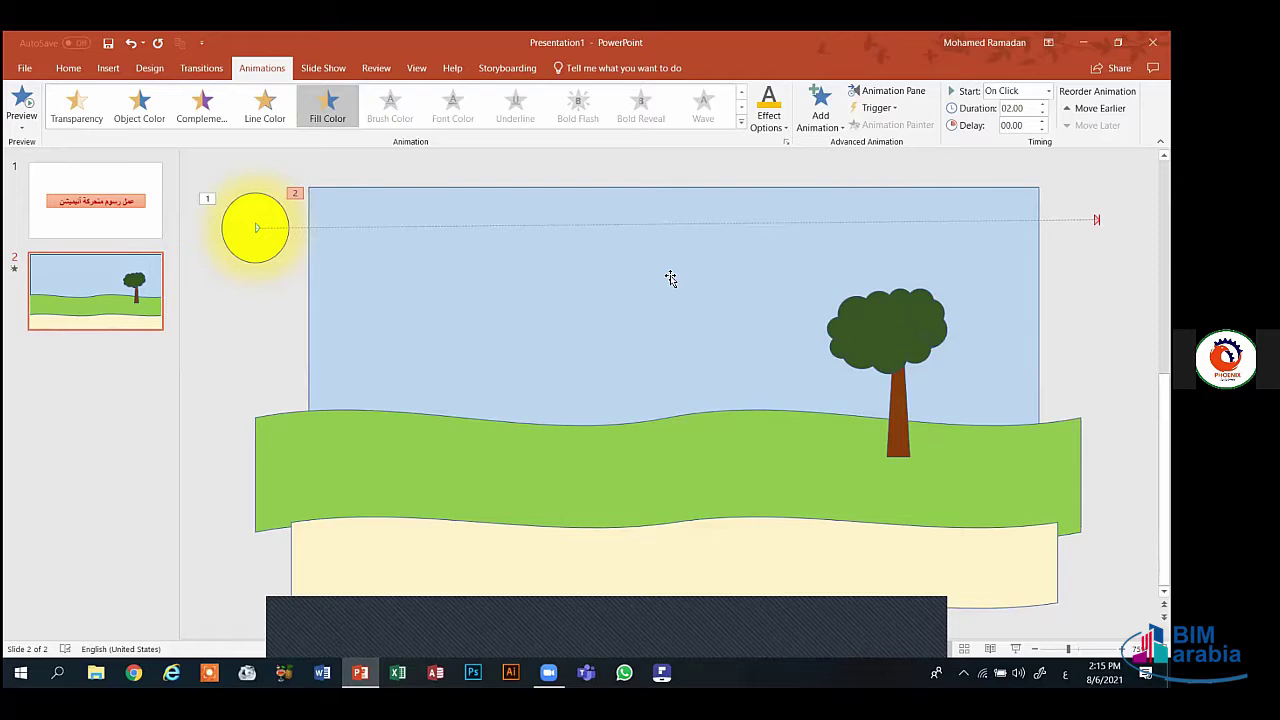
click(133, 672)
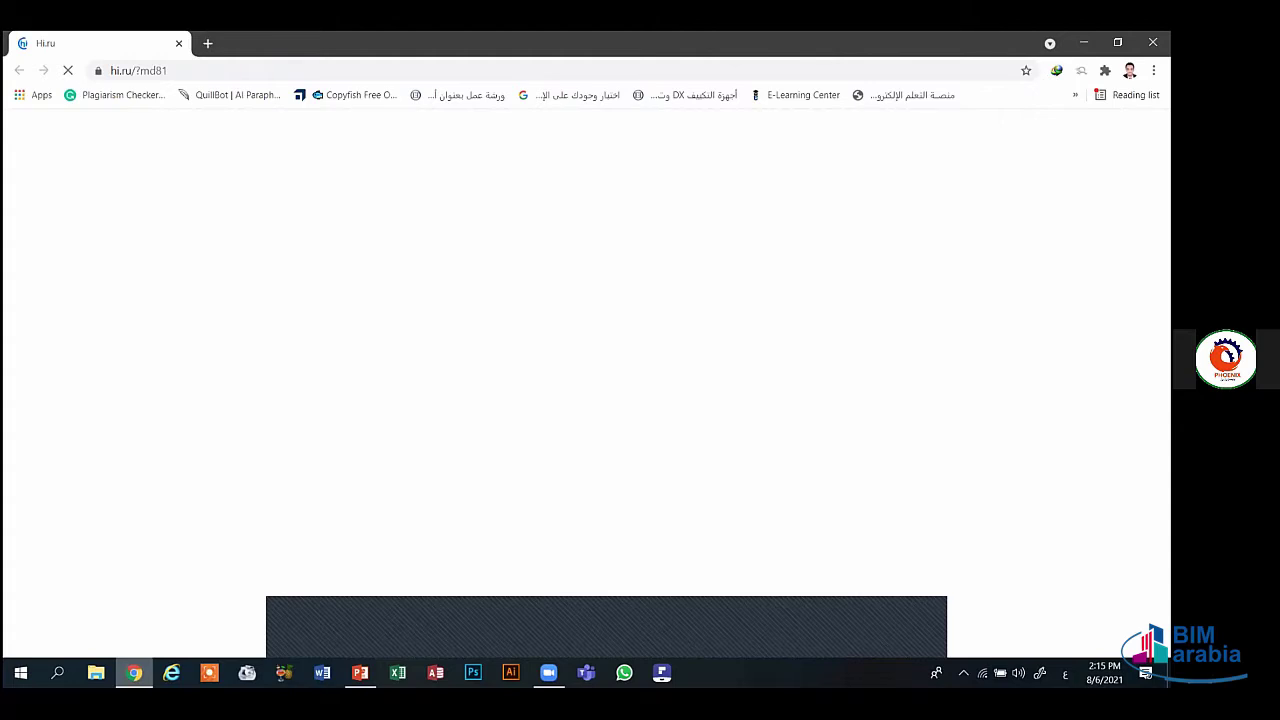
- Open a fresh tab, close Hi.ru, and load google.com.eg
click(209, 43)
click(177, 43)
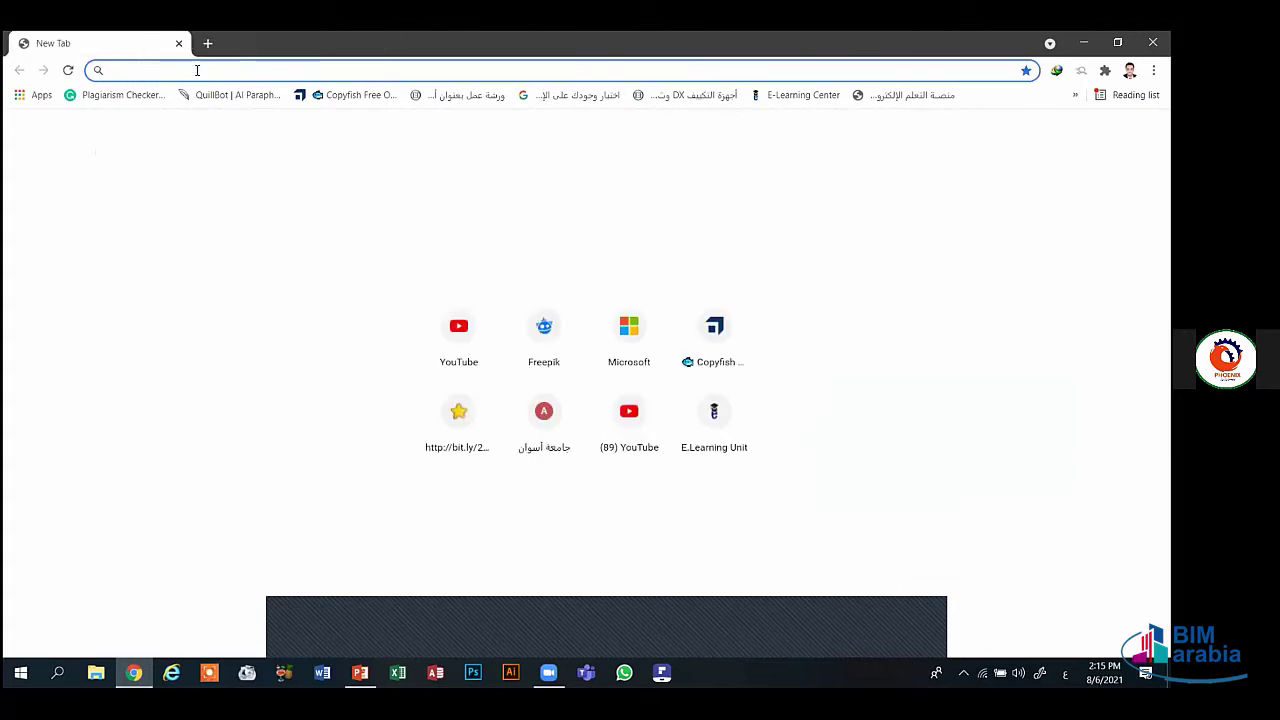
click(197, 70)
key(Escape)
text(g)
key(Return)
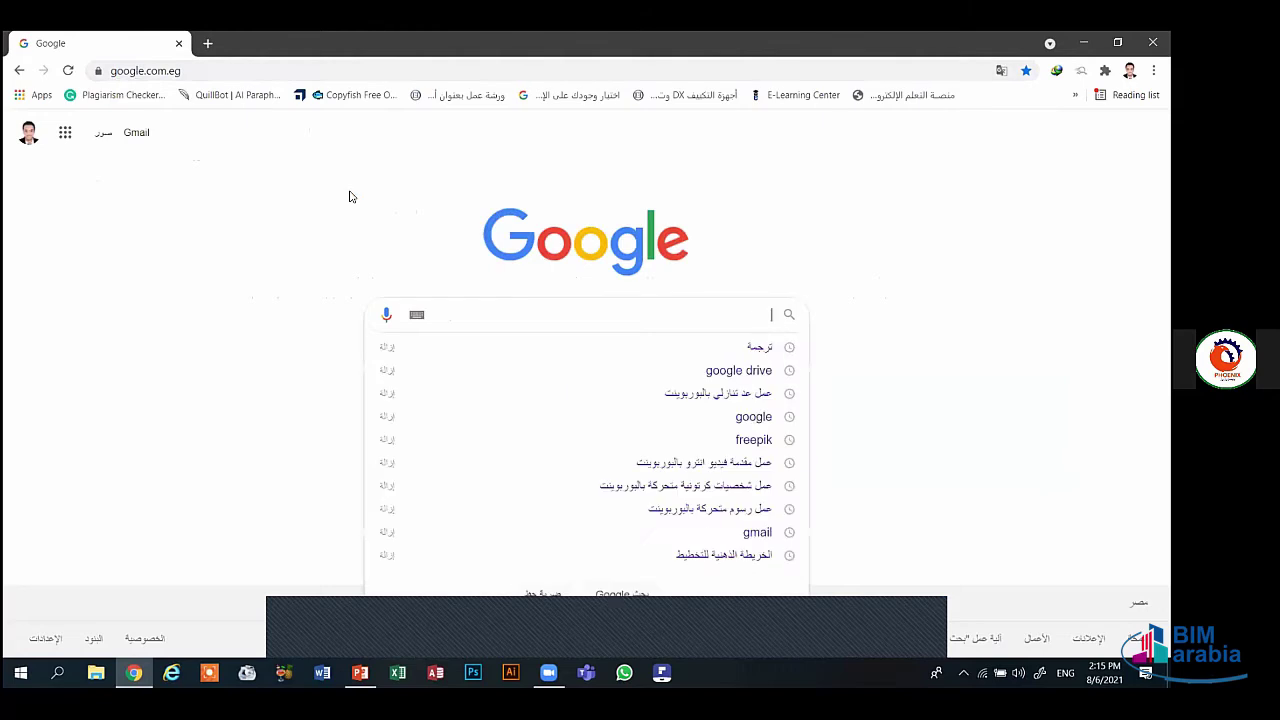
- Search Google for 'صورة طائر متحرك GIF'
text(صورة)
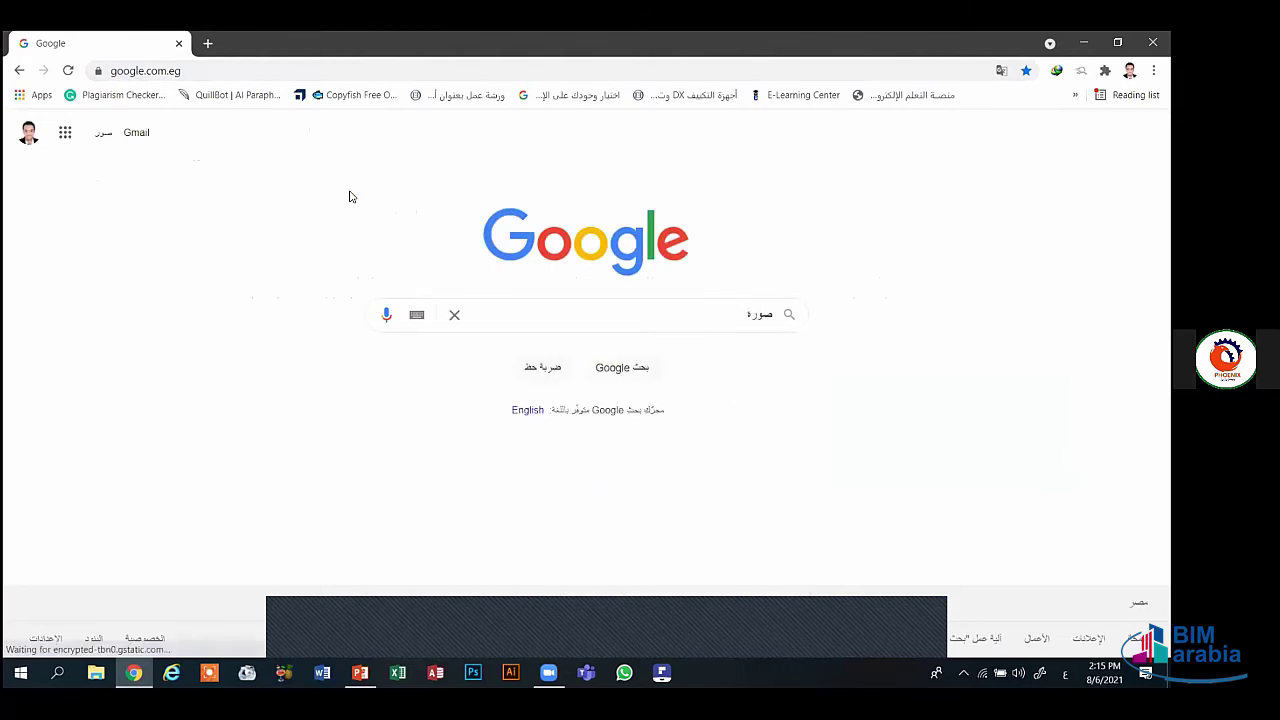
text( طائ)
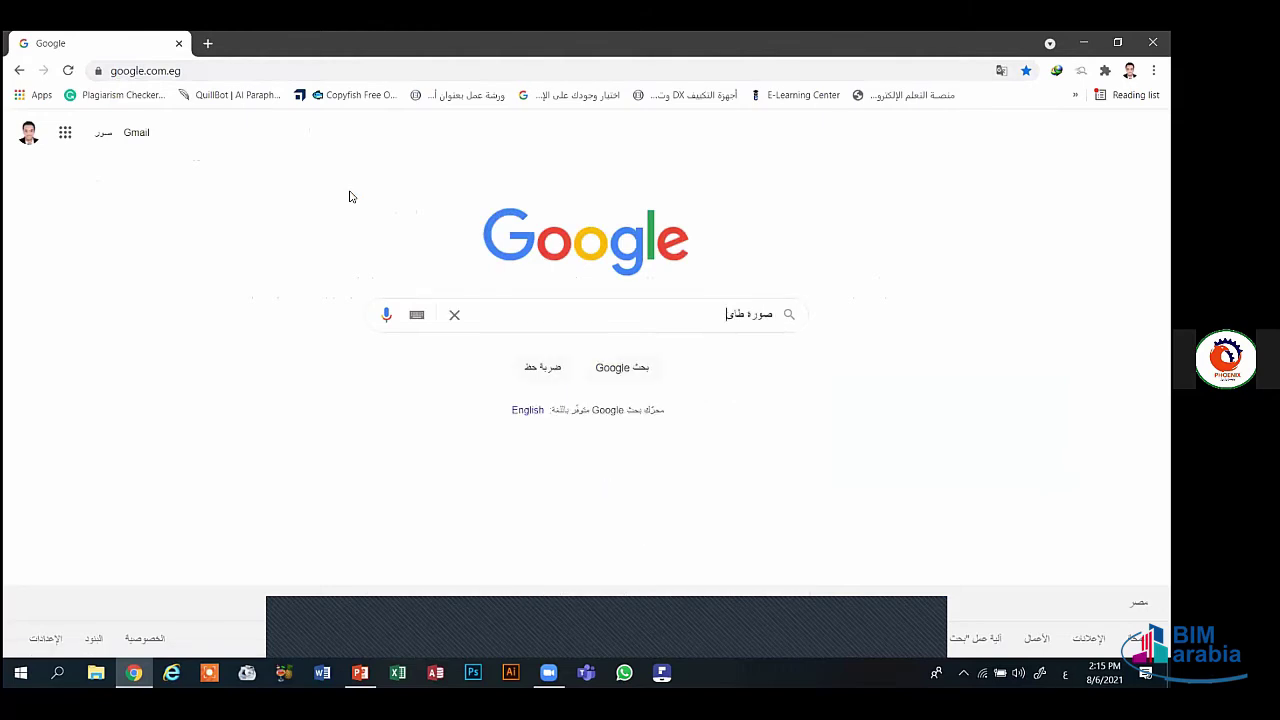
text(ر متحرك)
key(alt+shift)
text(GIF)
key(Return)
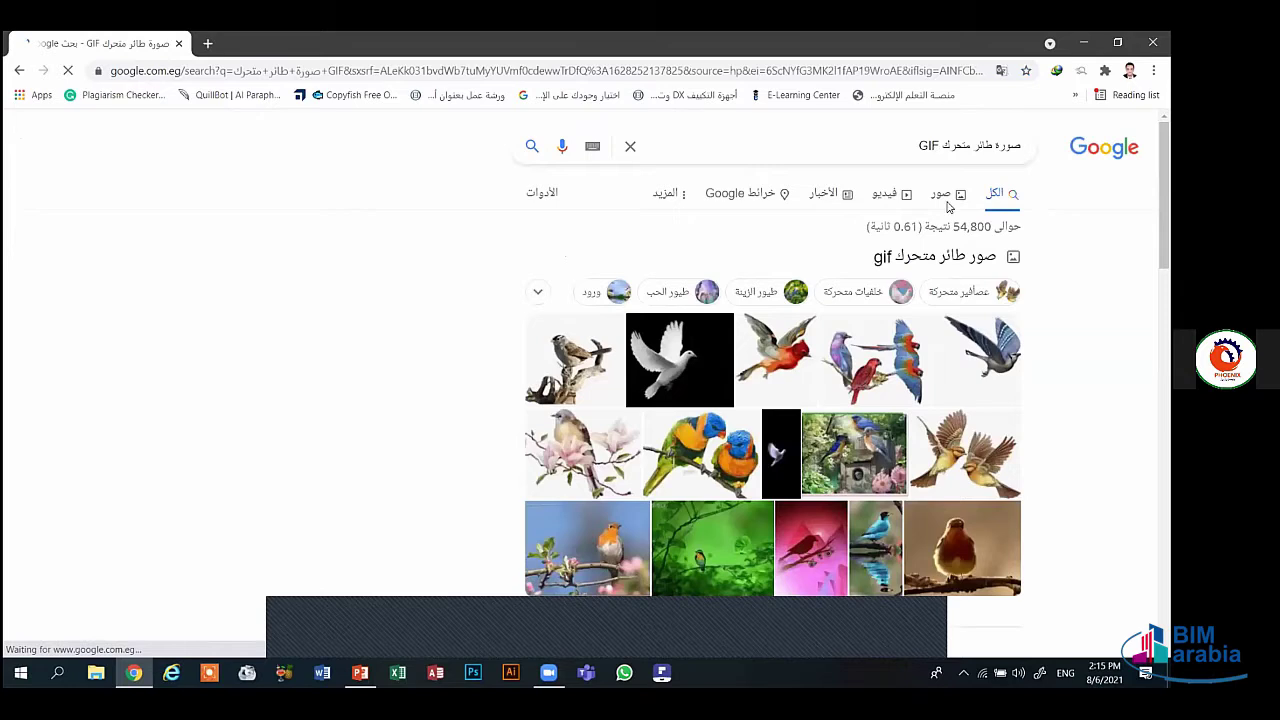
- Save the blue jay GIF from Google Images to the Desktop as 3067-6.gif, then return to PowerPoint
click(943, 197)
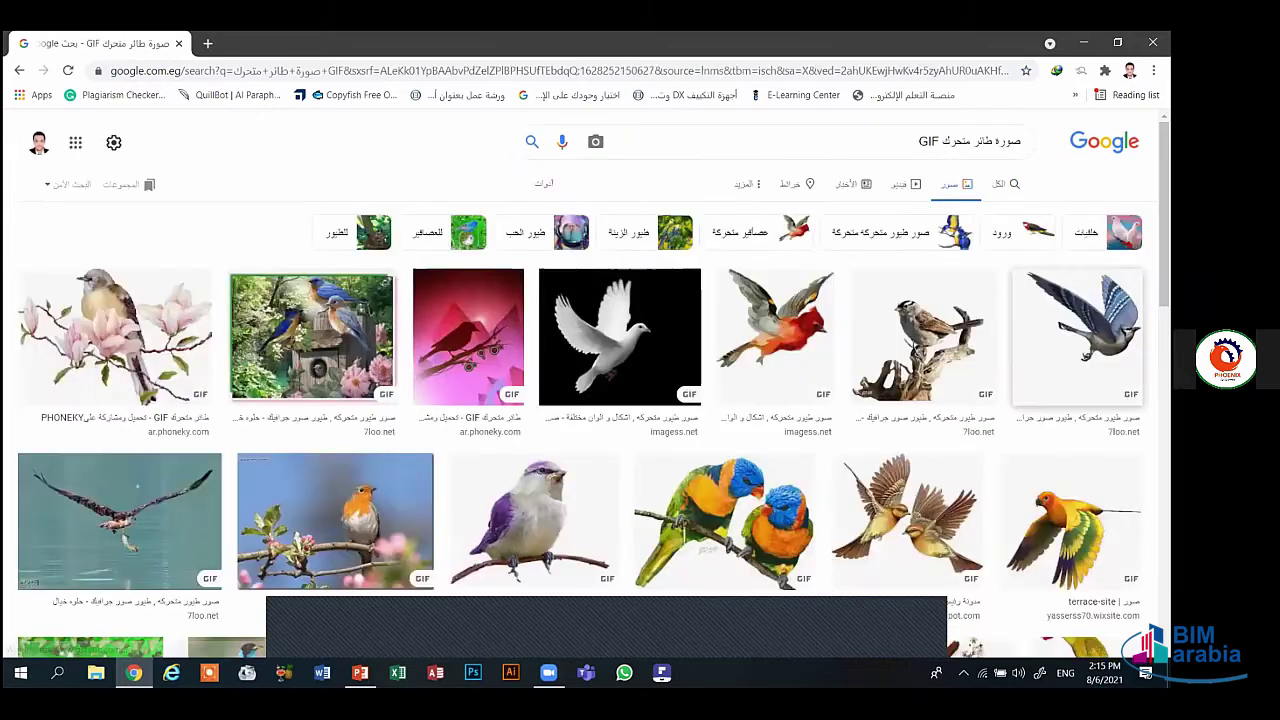
click(1077, 335)
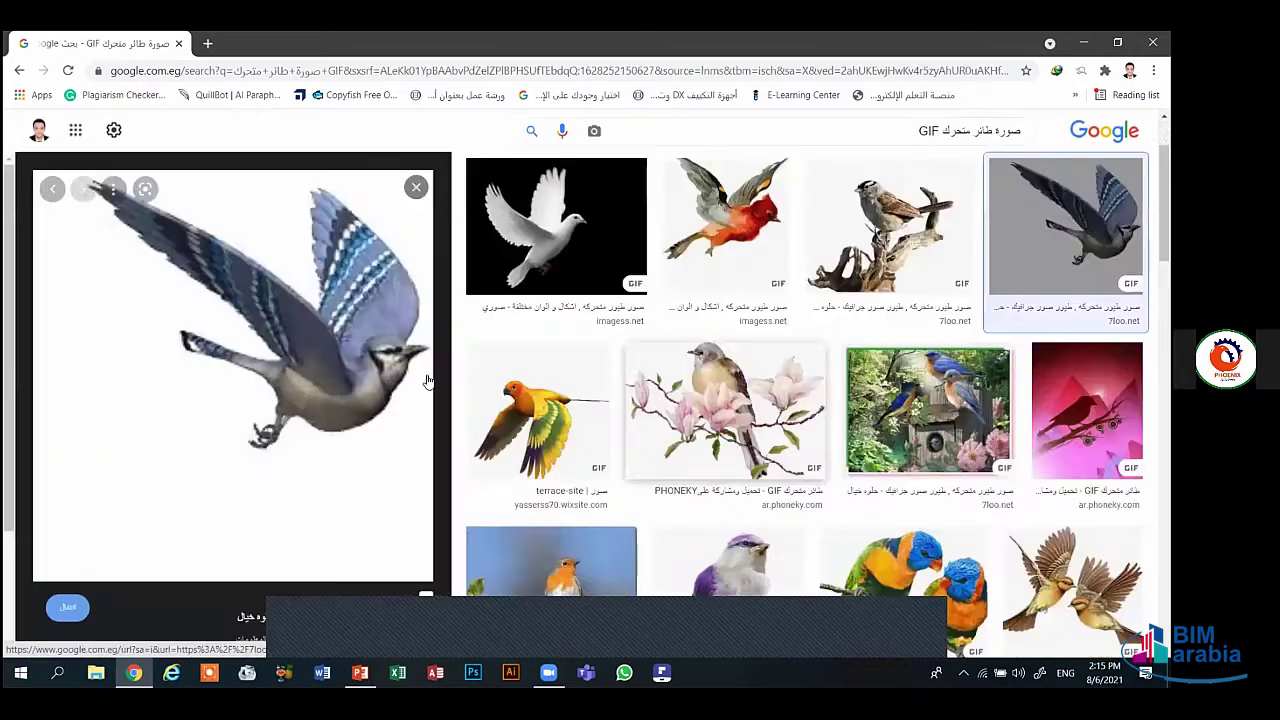
right_click(300, 328)
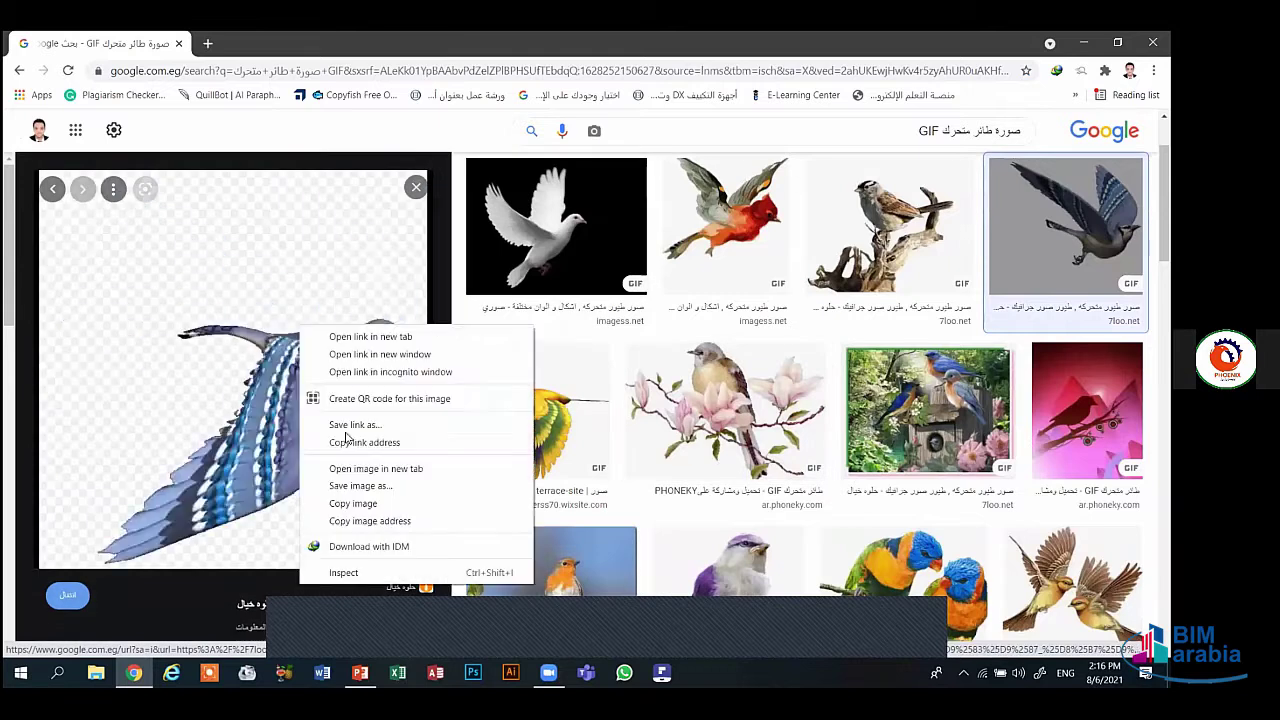
click(368, 486)
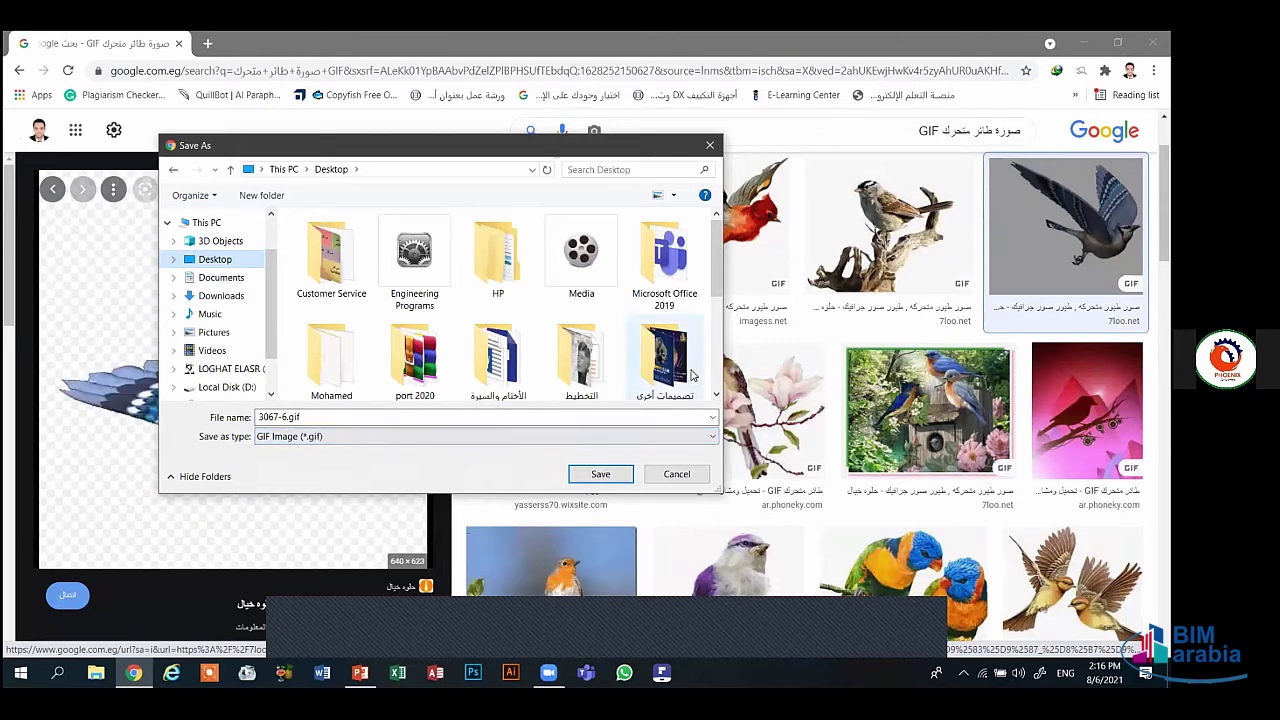
click(600, 474)
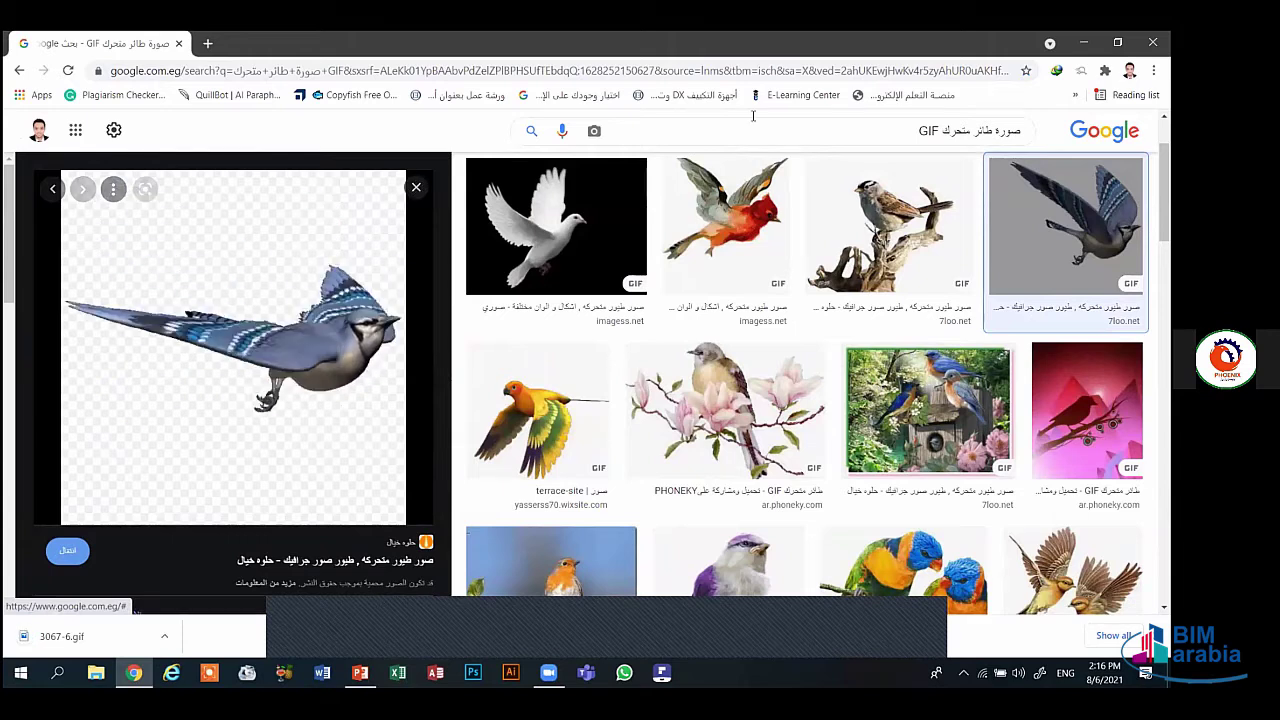
key(Escape)
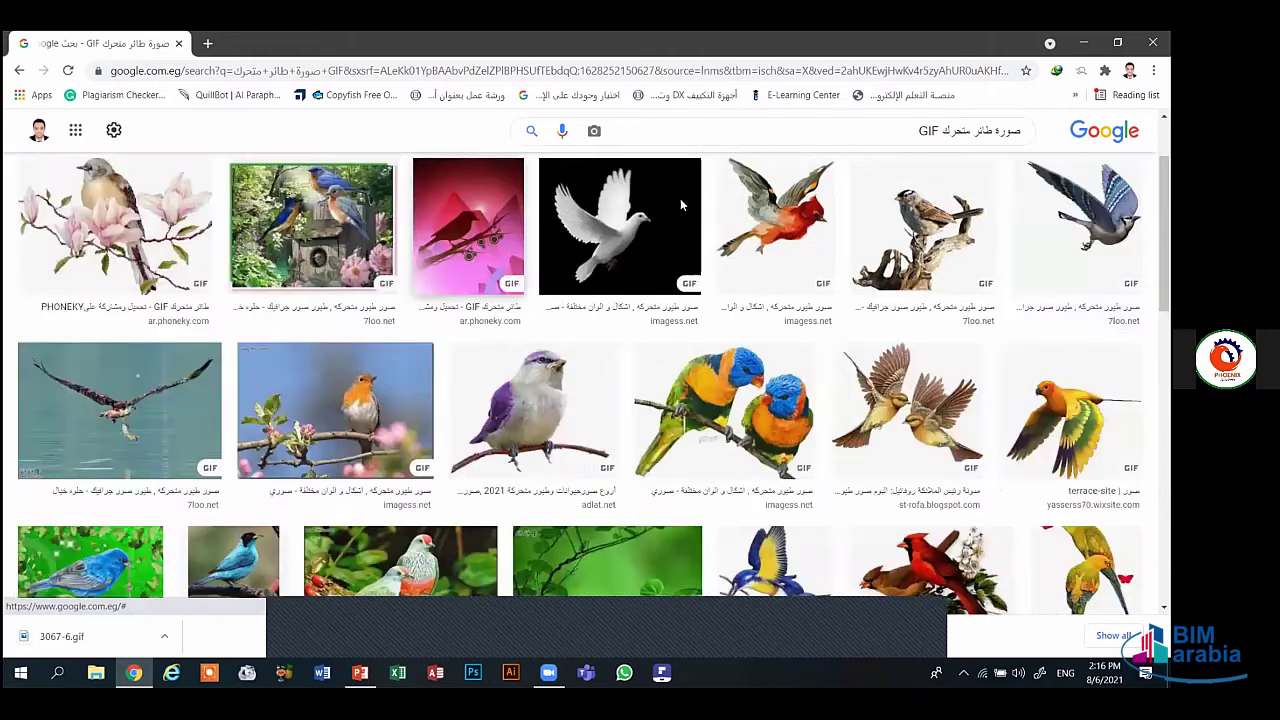
key(alt+Tab)
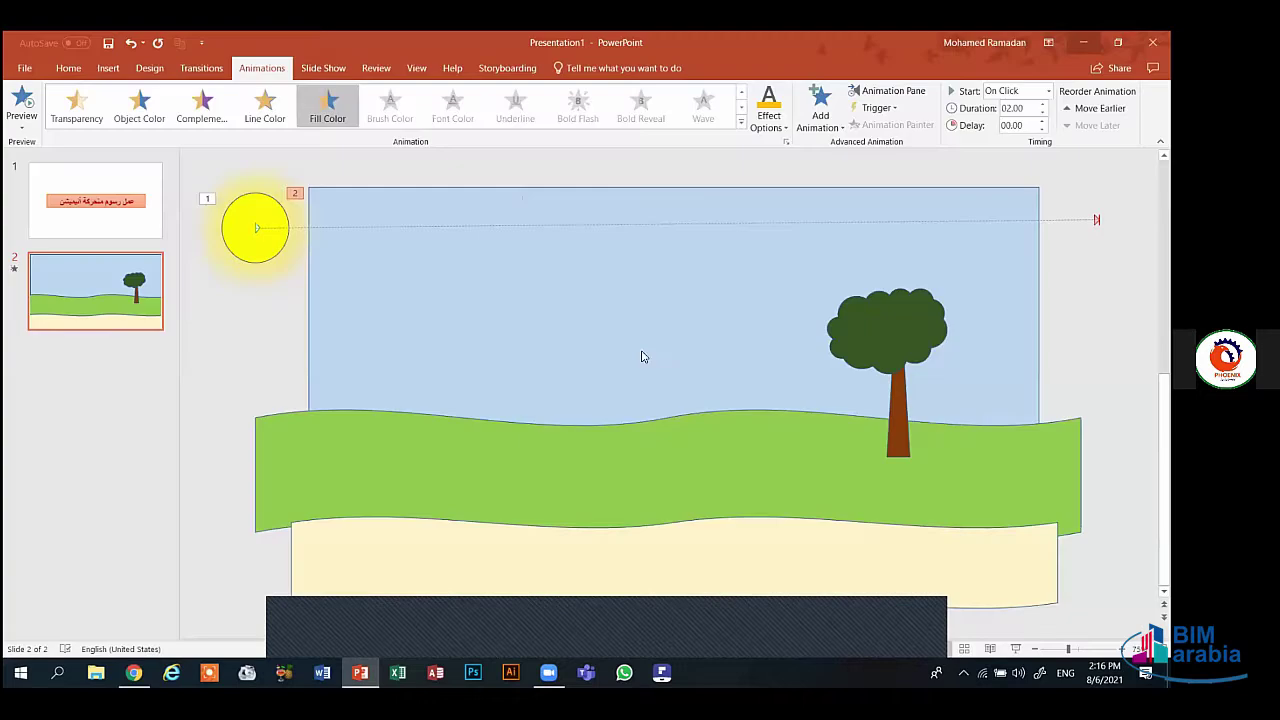
- Create a new folder on the Windows desktop
key(super+d)
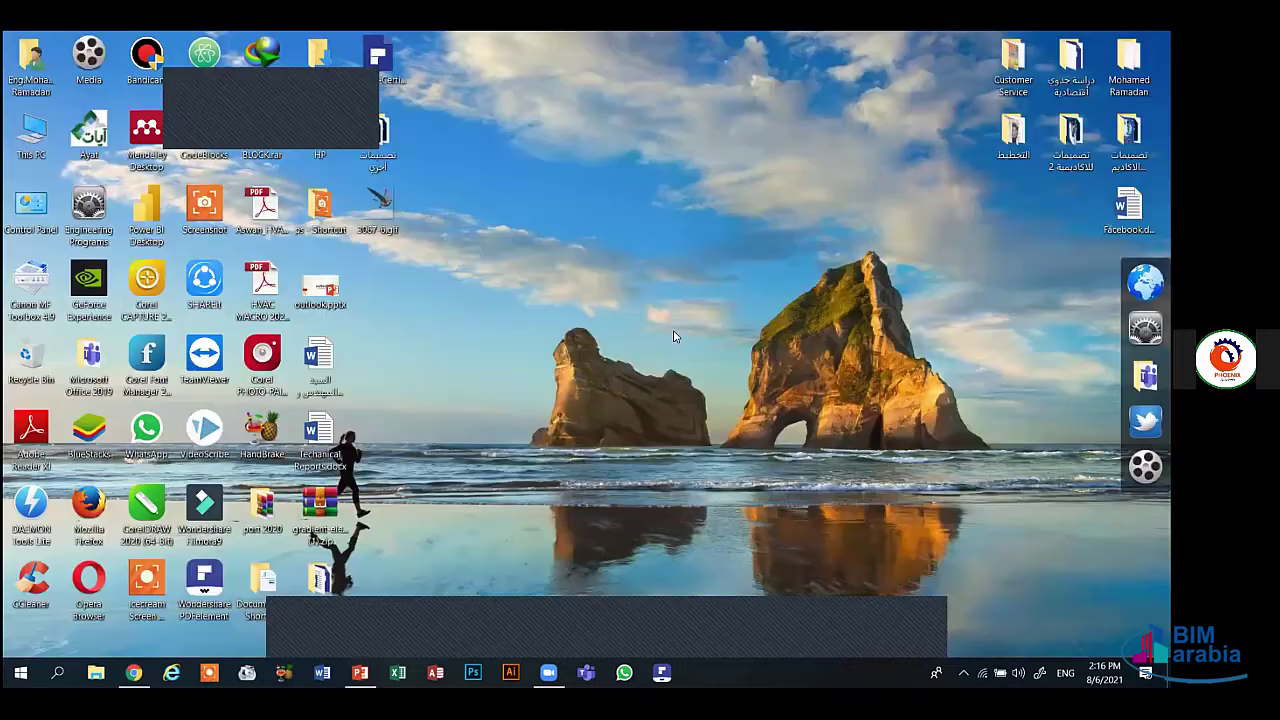
key(shift+F10)
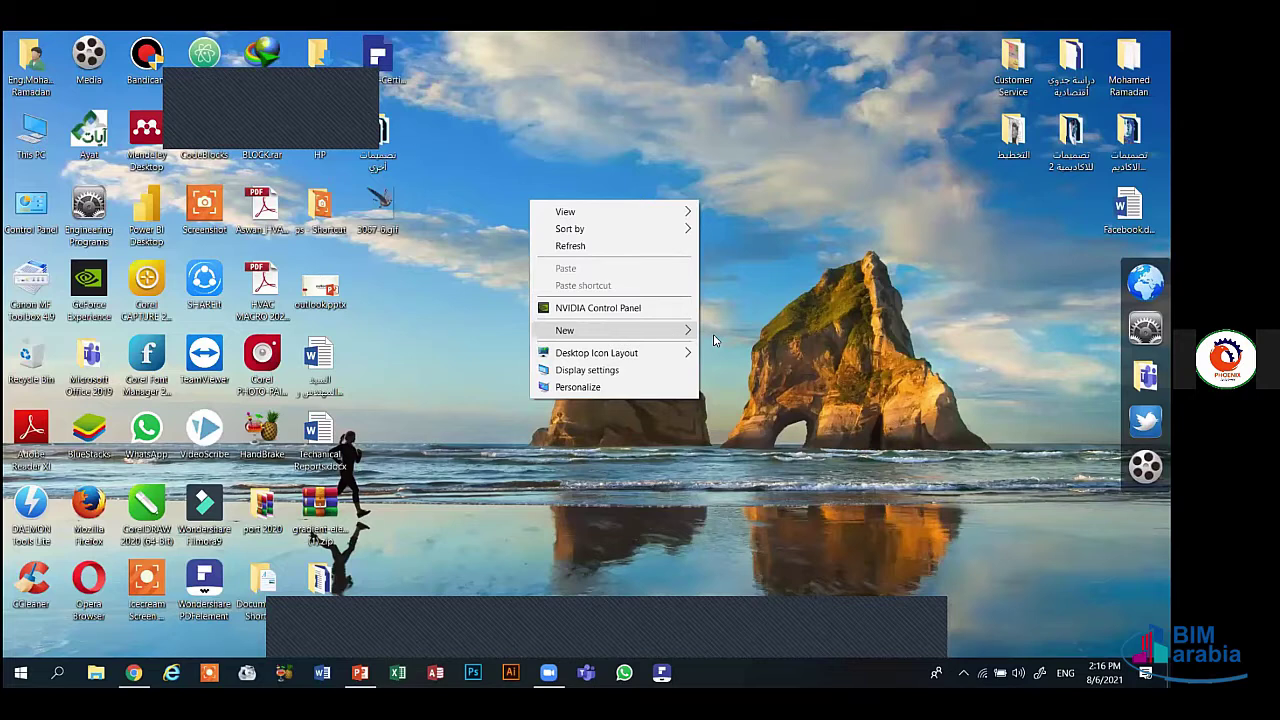
key(Right)
key(Return)
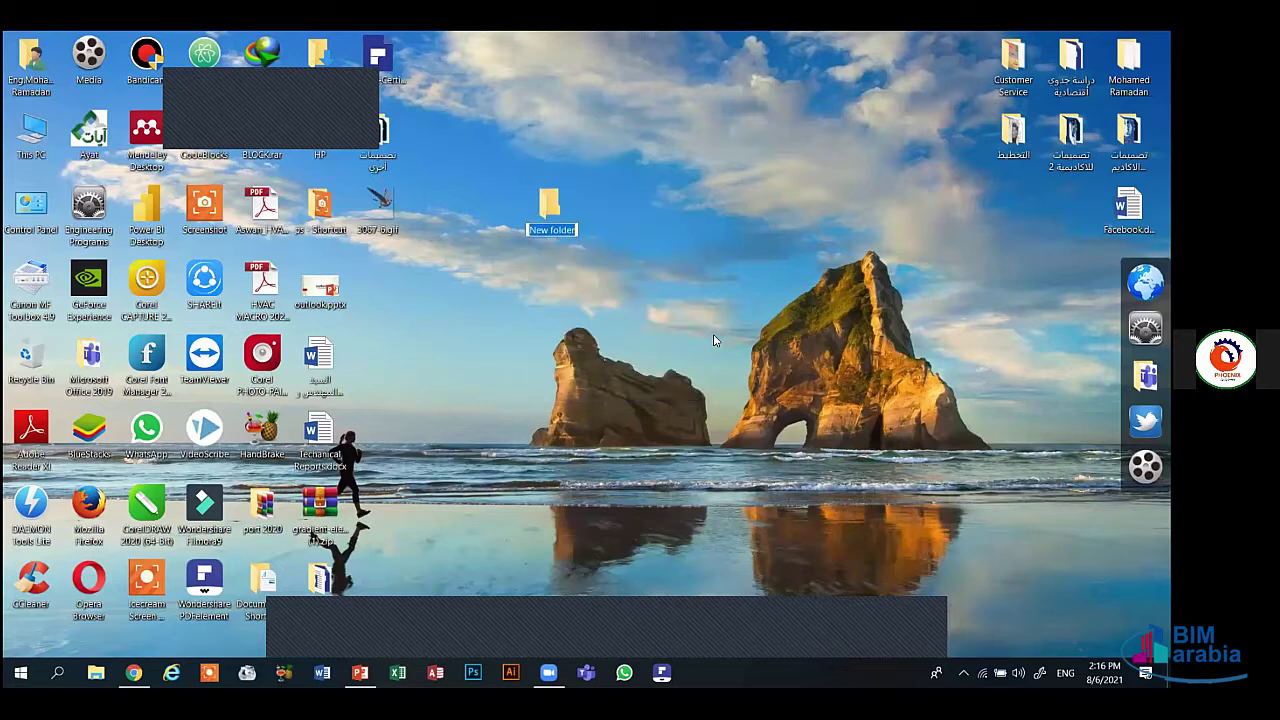
- Name the folder 'مشروع الباوربوينت' and move 3067-6.gif into it
key(alt+shift)
key(BackSpace)
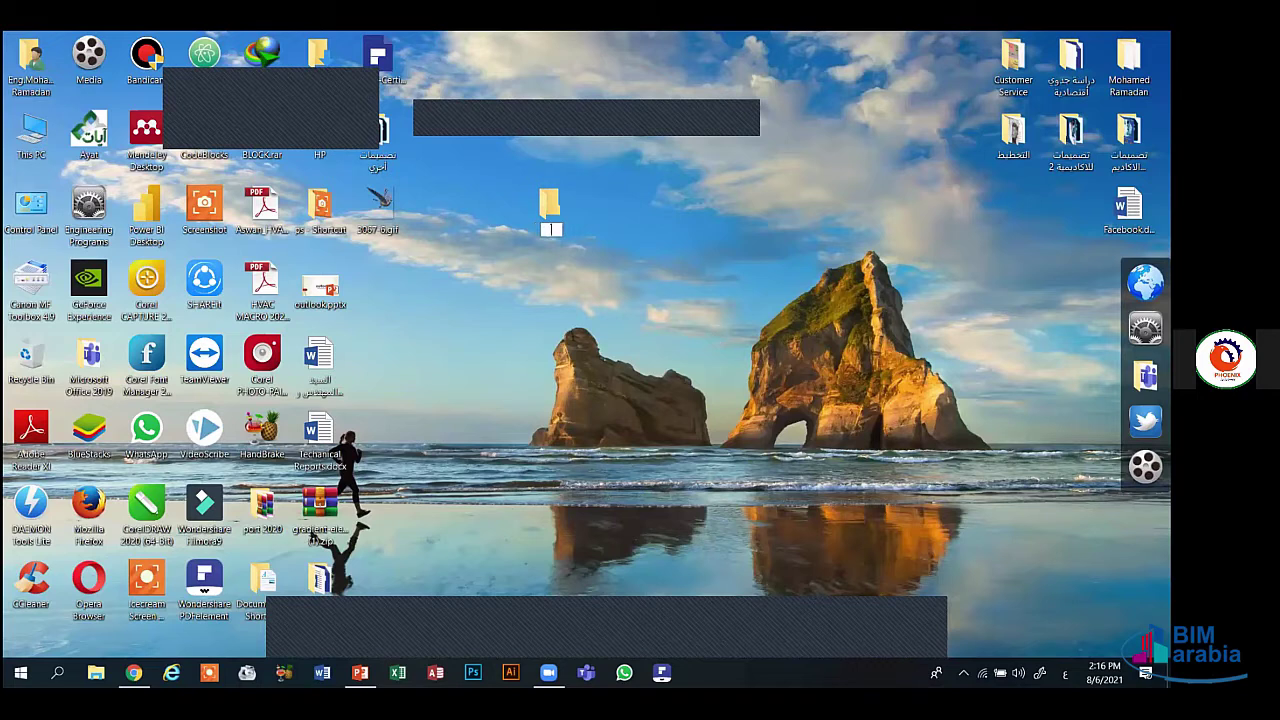
text(مشروع الداوربوك)
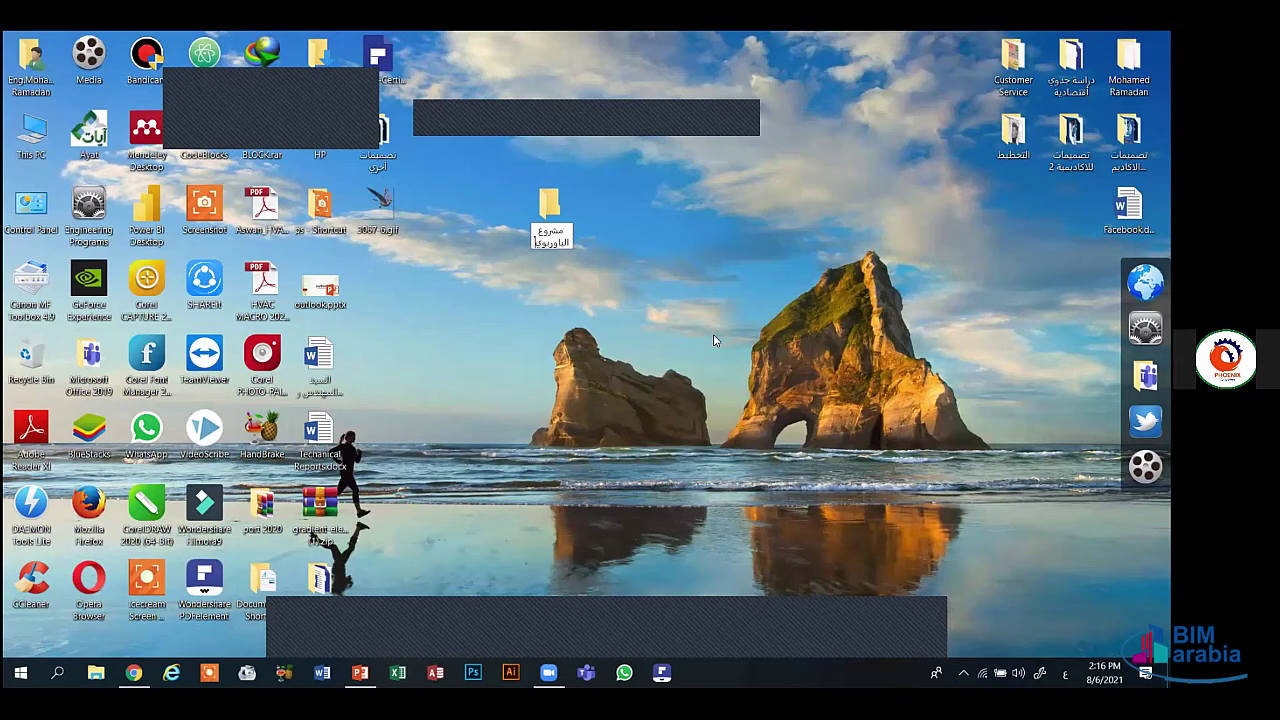
text(نت)
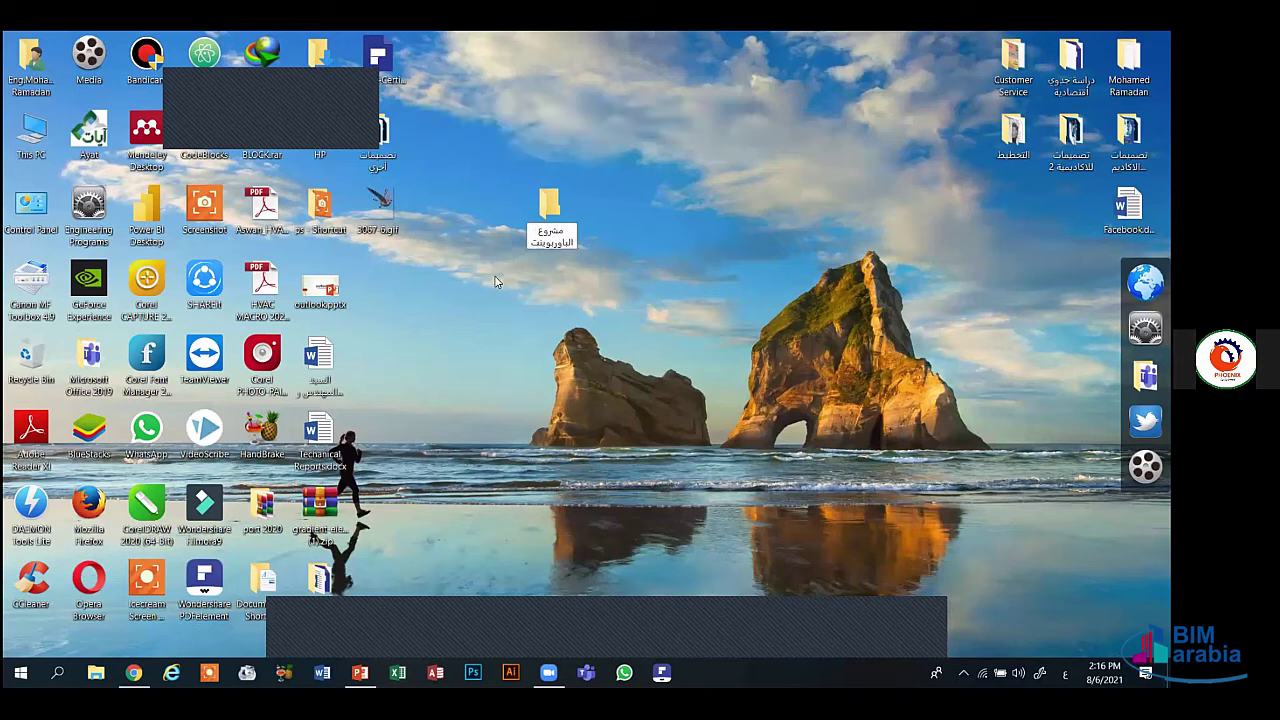
key(Return)
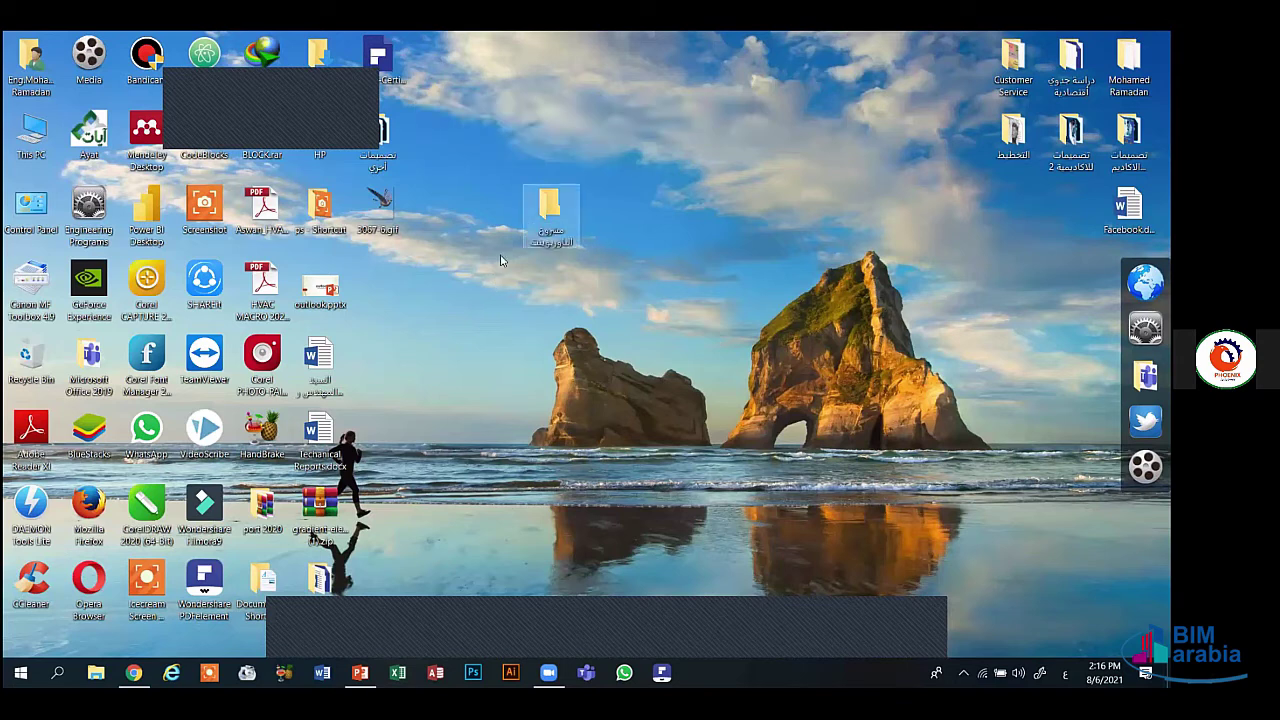
drag(378, 205, 545, 220)
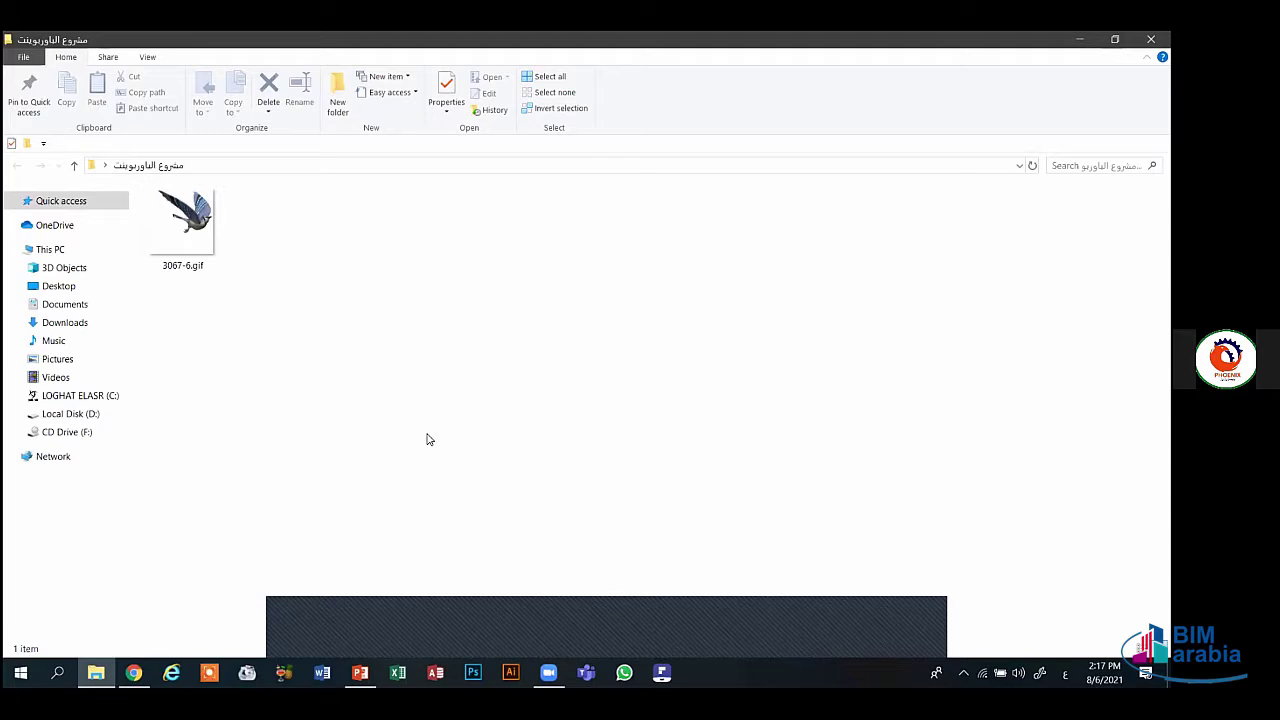
- Leave the File Explorer folder holding 3067-6.gif and return to PowerPoint's landscape slide 2
click(573, 644)
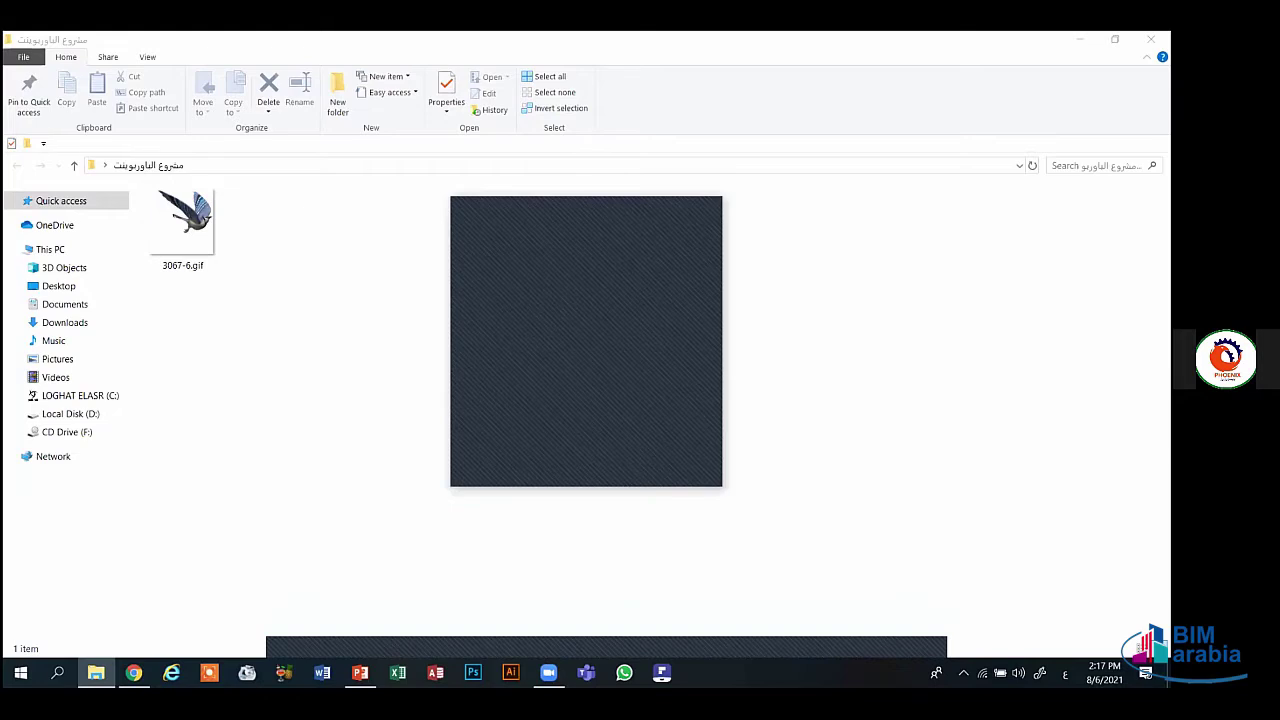
click(362, 673)
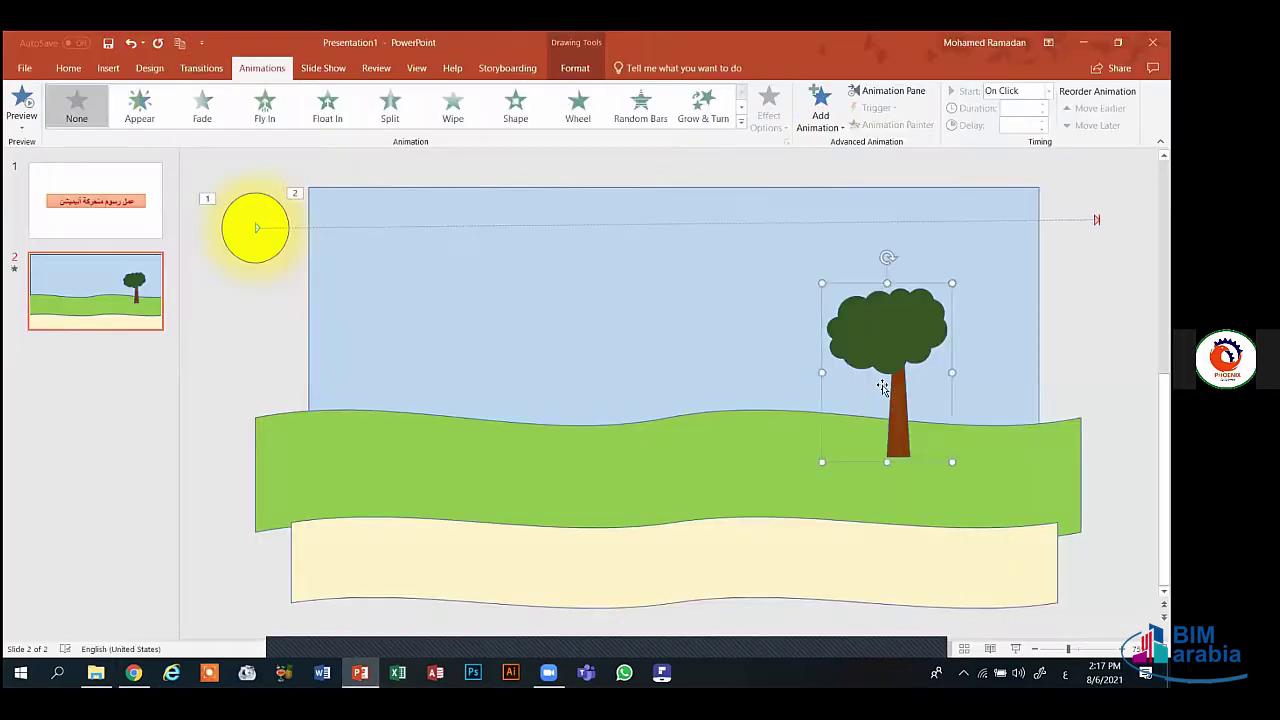
click(882, 387)
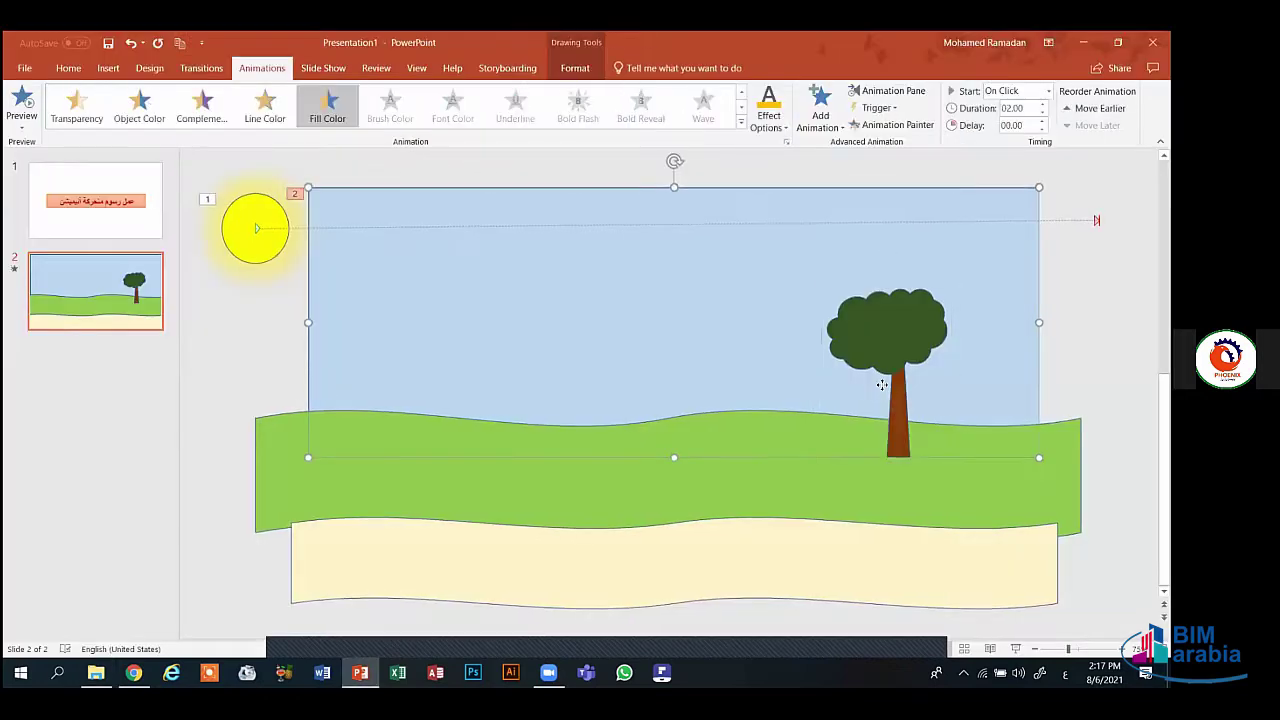
right_click(869, 287)
key(Escape)
click(873, 358)
click(873, 358)
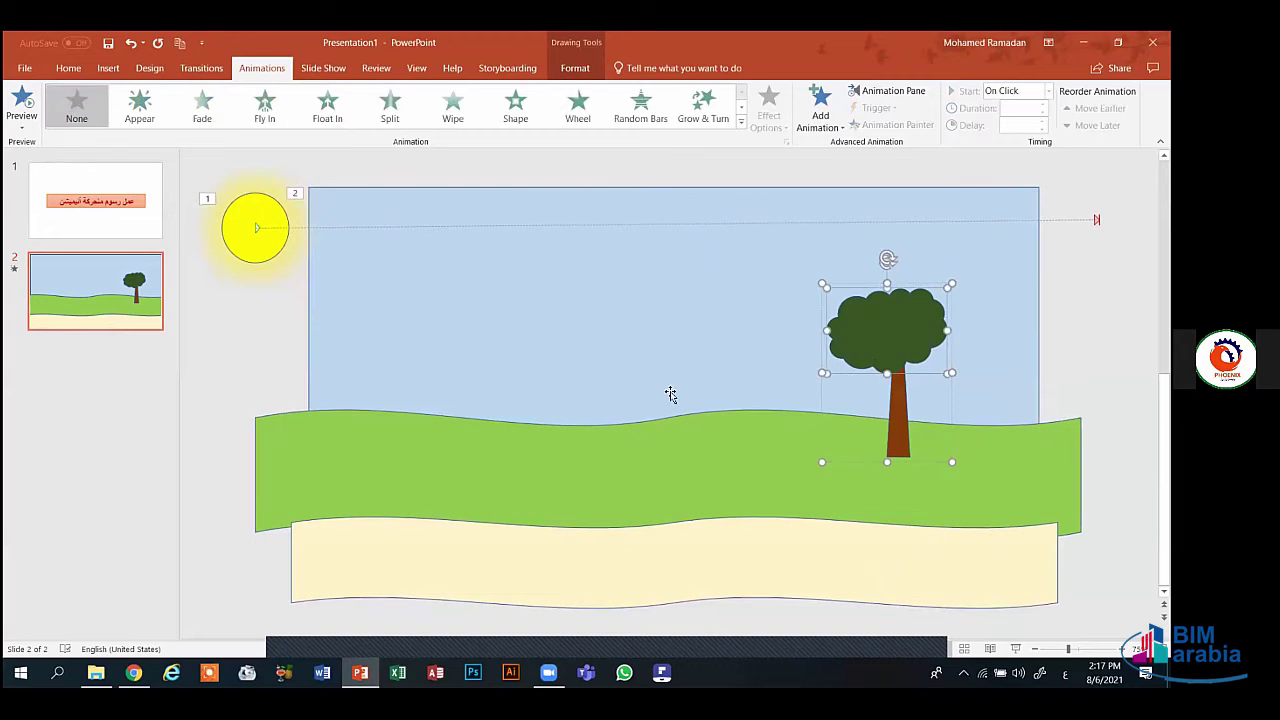
click(635, 395)
click(283, 346)
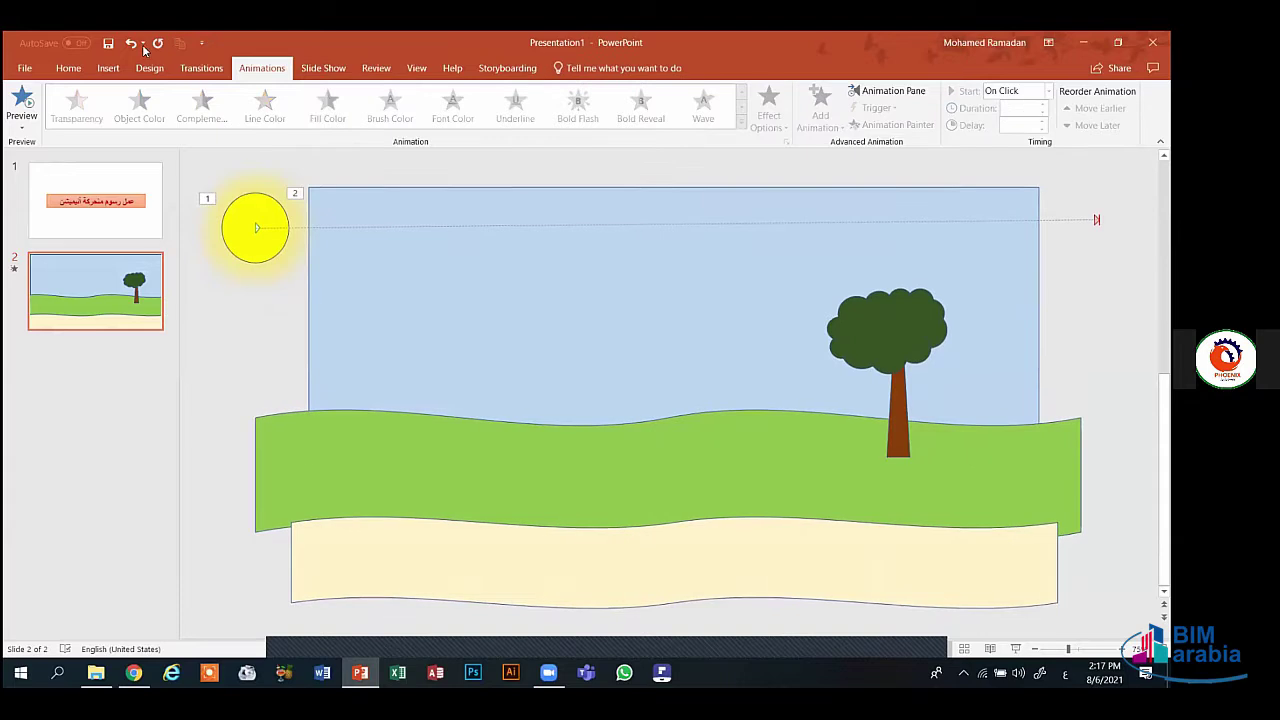
click(108, 68)
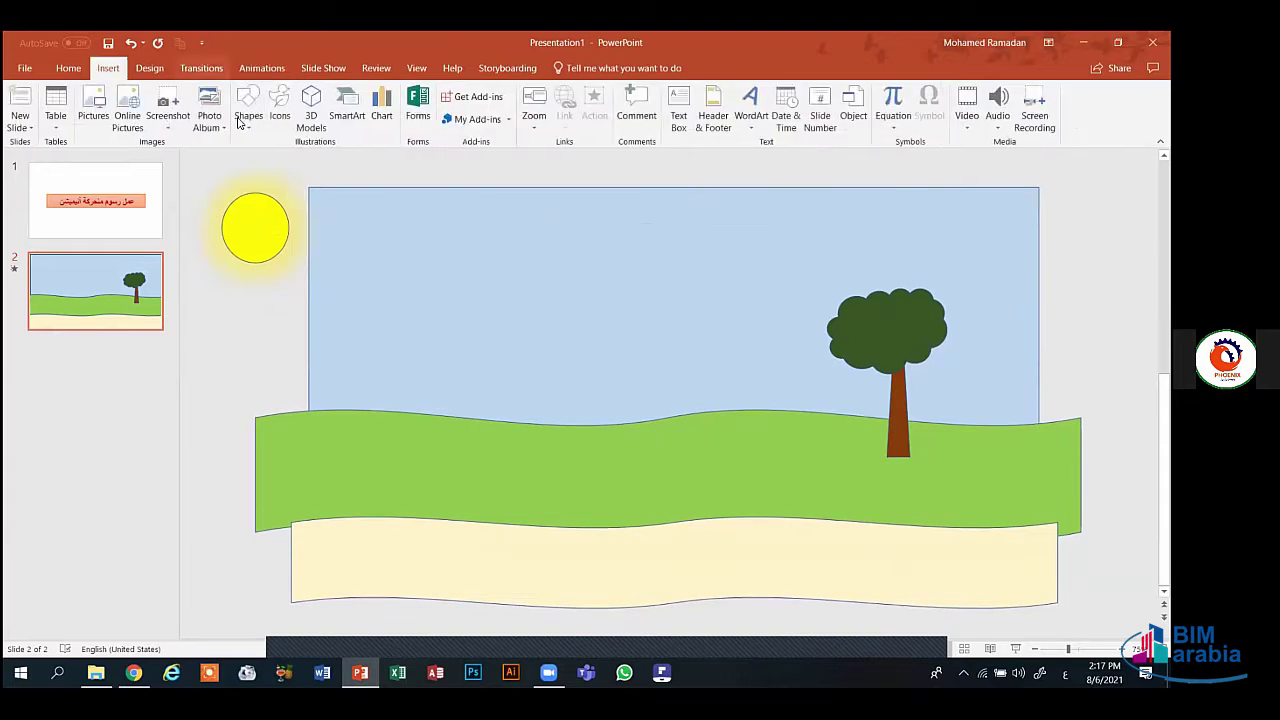
click(248, 105)
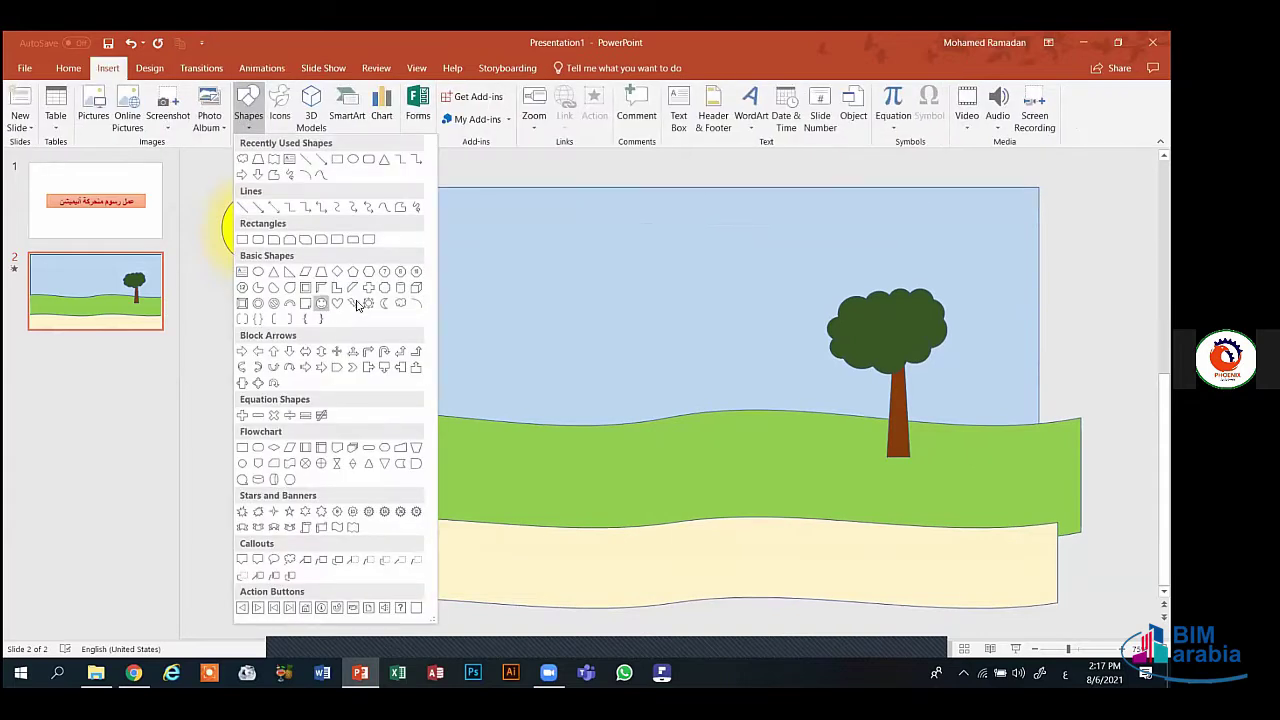
click(400, 303)
drag(425, 313, 488, 368)
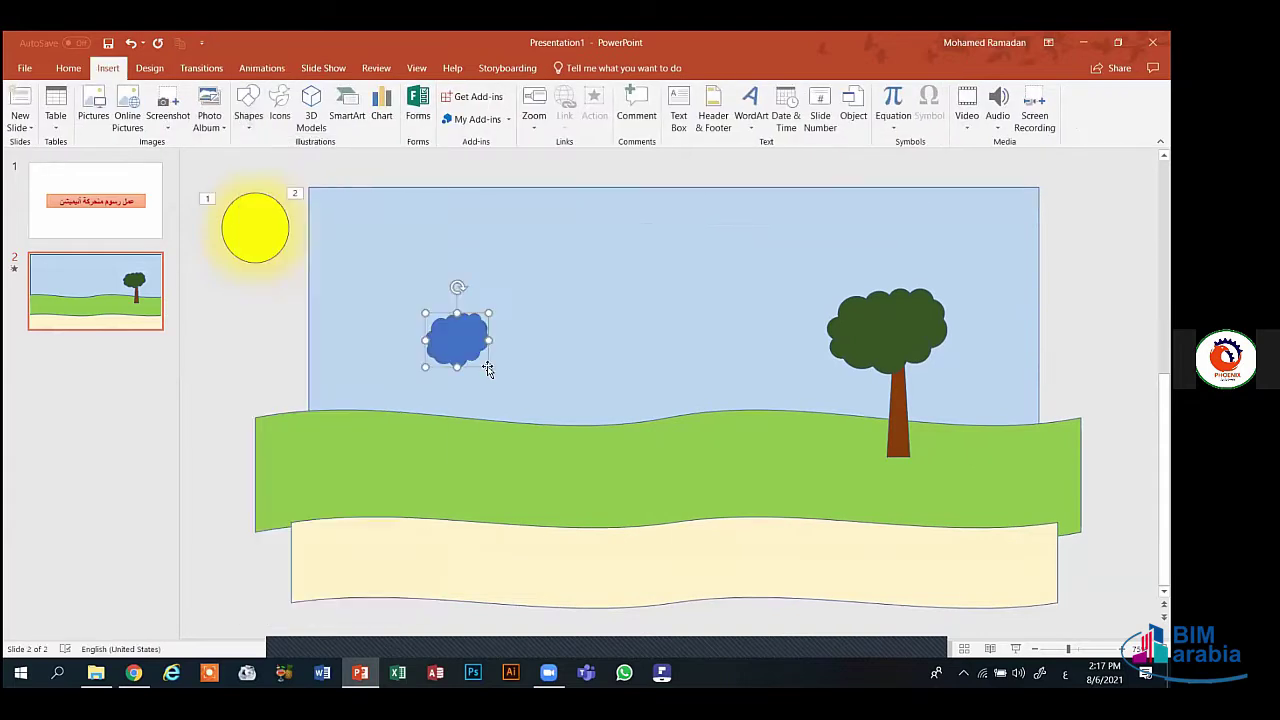
click(329, 314)
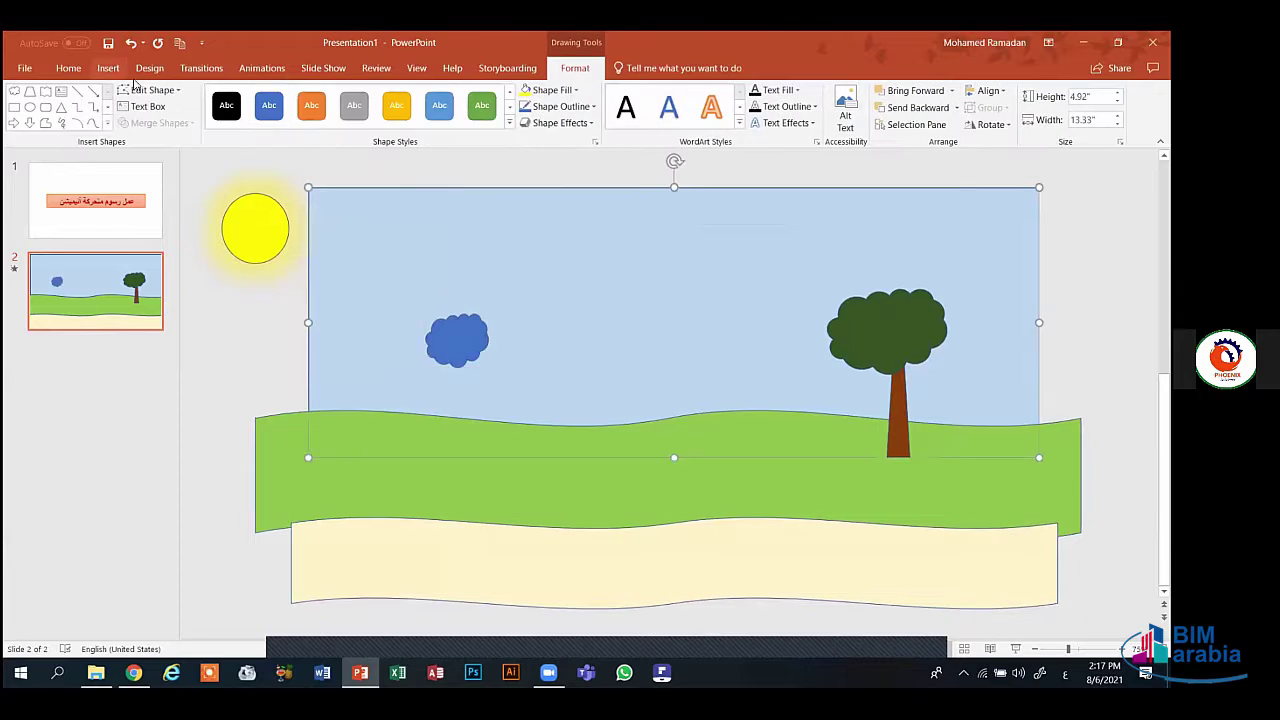
click(108, 68)
click(248, 110)
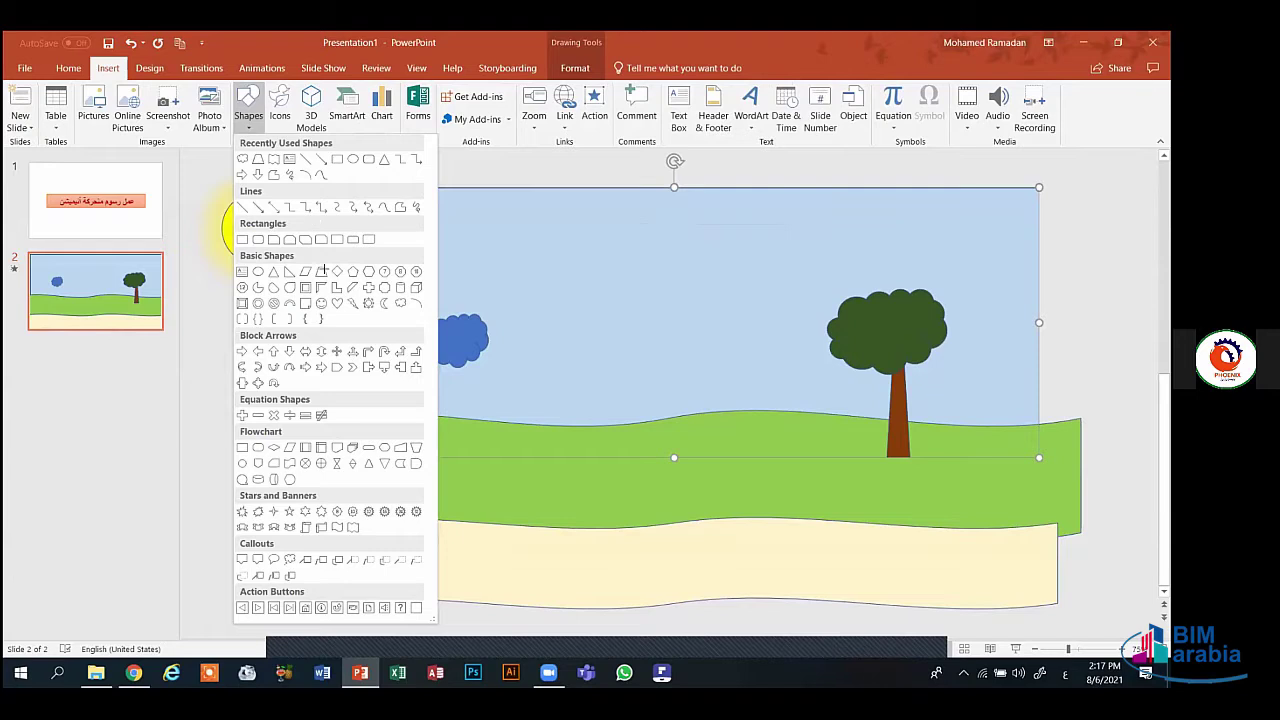
click(322, 271)
mouse_move(444, 360)
mouse_down()
mouse_move(494, 403)
mouse_move(490, 424)
mouse_move(457, 403)
mouse_up()
click(445, 350)
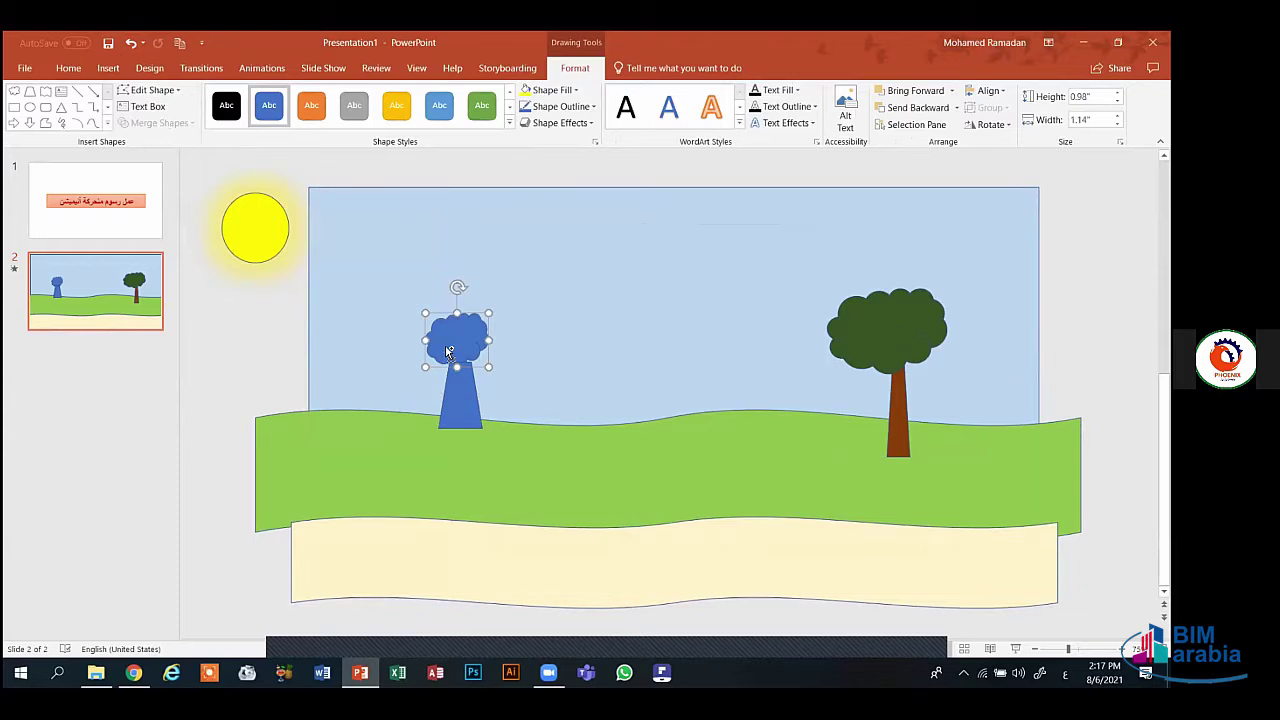
shift+click(460, 398)
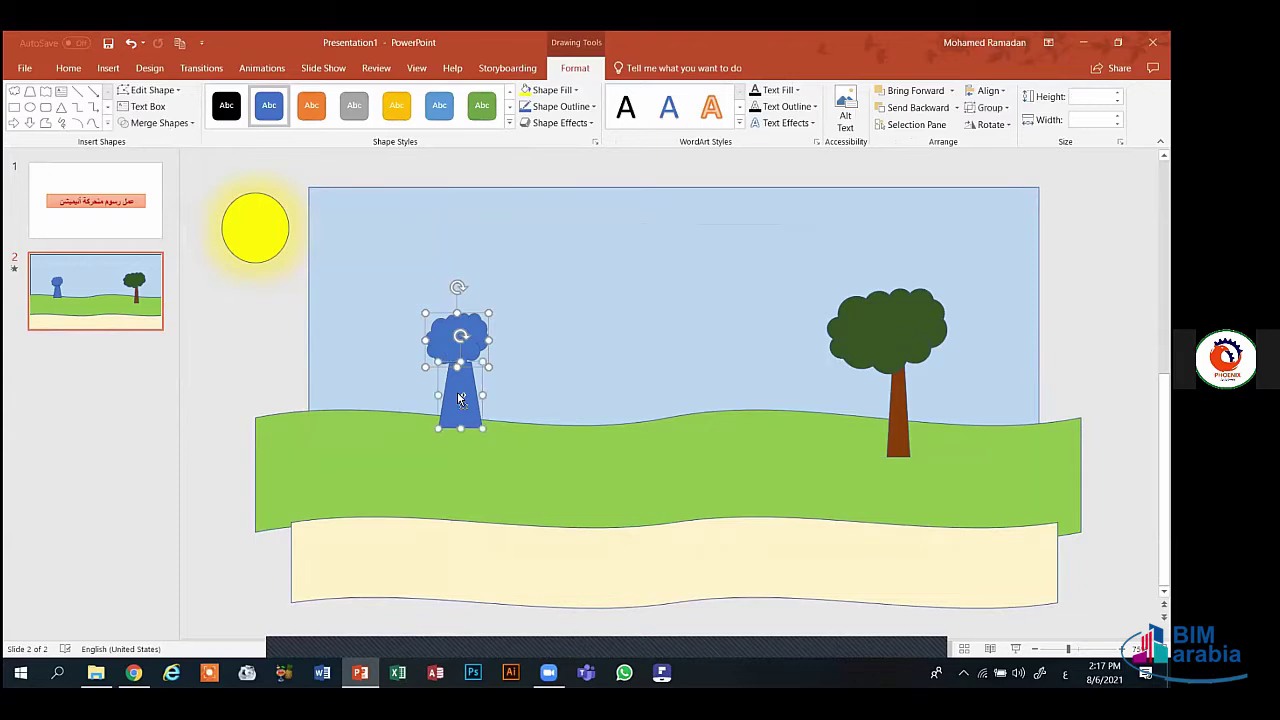
right_click(457, 398)
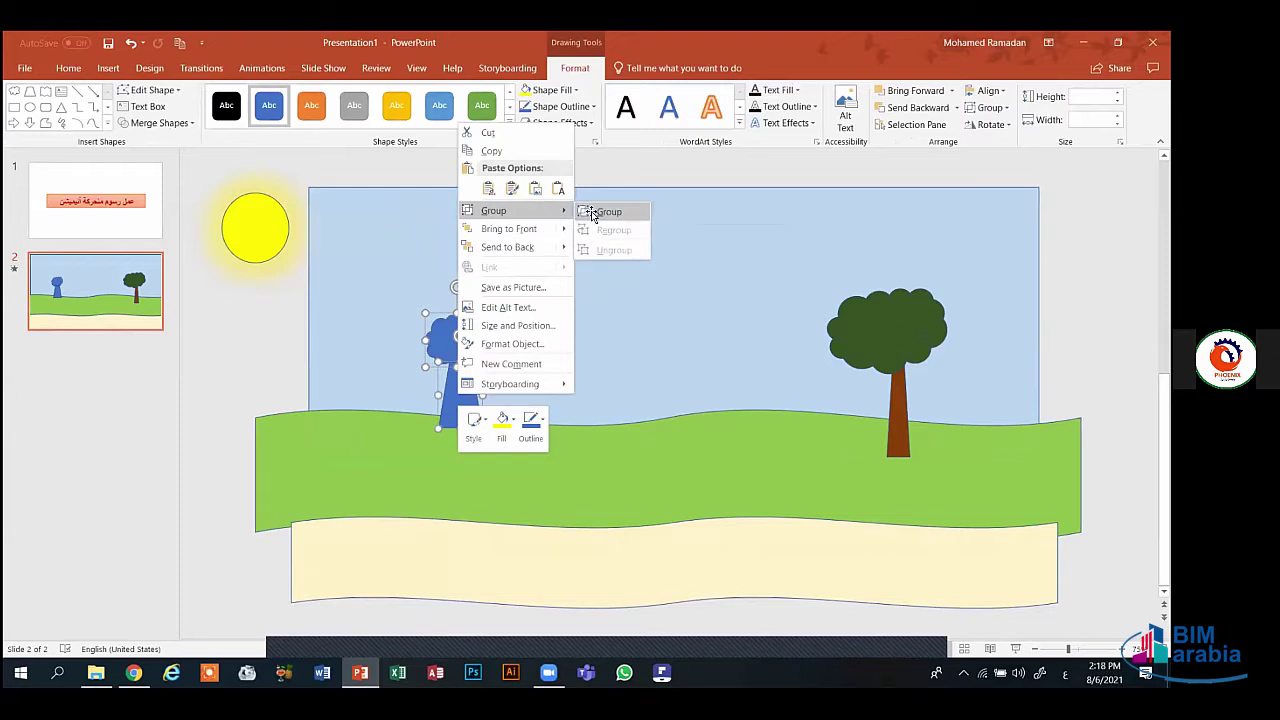
click(592, 214)
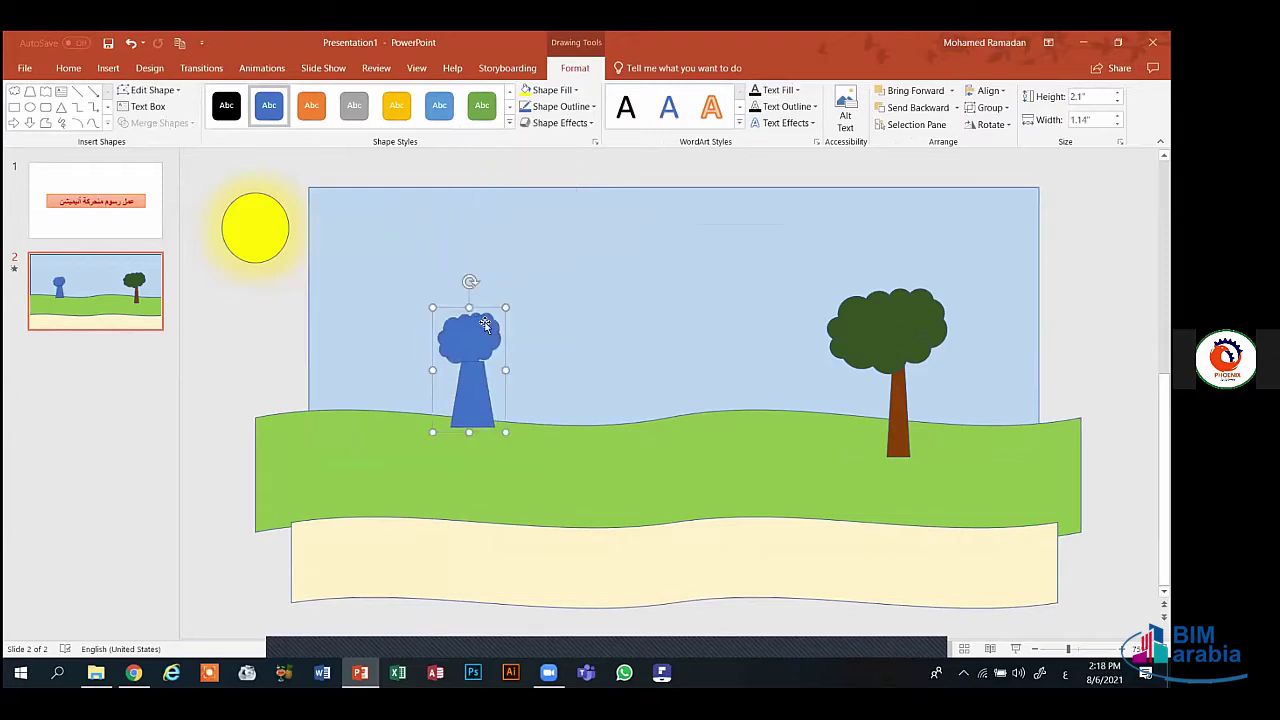
key(Delete)
click(271, 223)
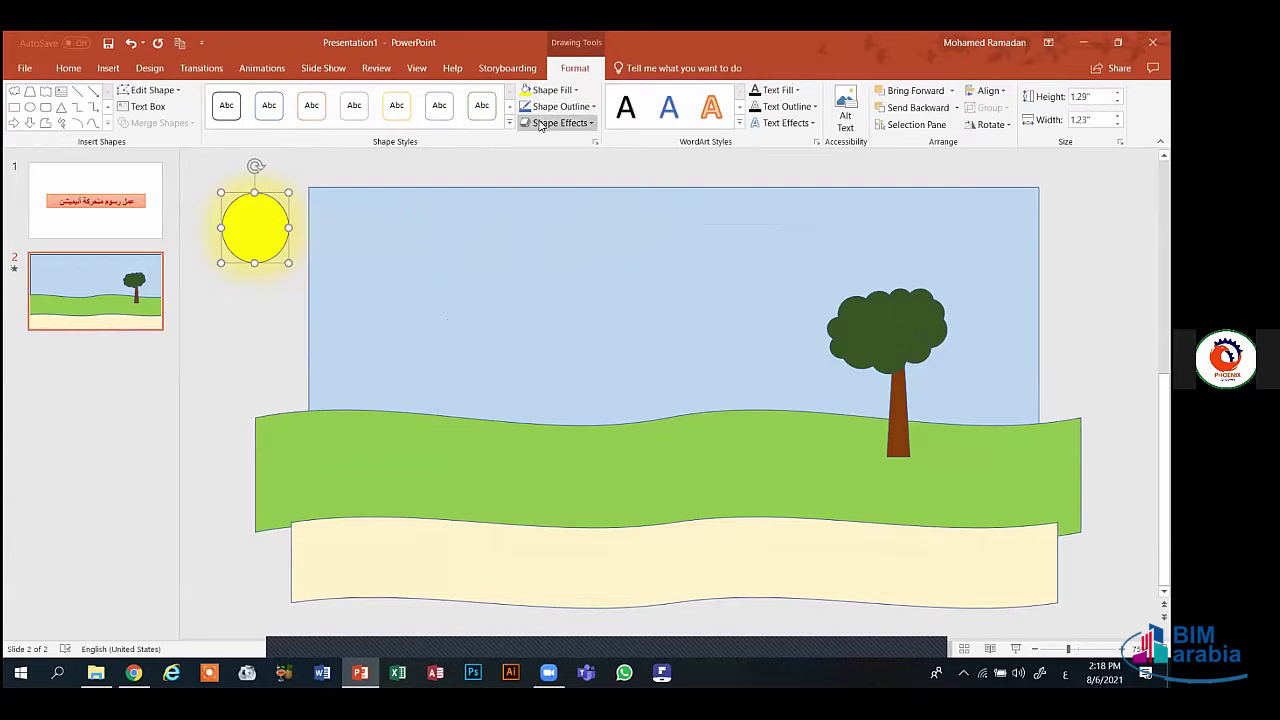
- Check the sun's Glow effects without changing them, then view the sky's Fill Color animation
click(540, 124)
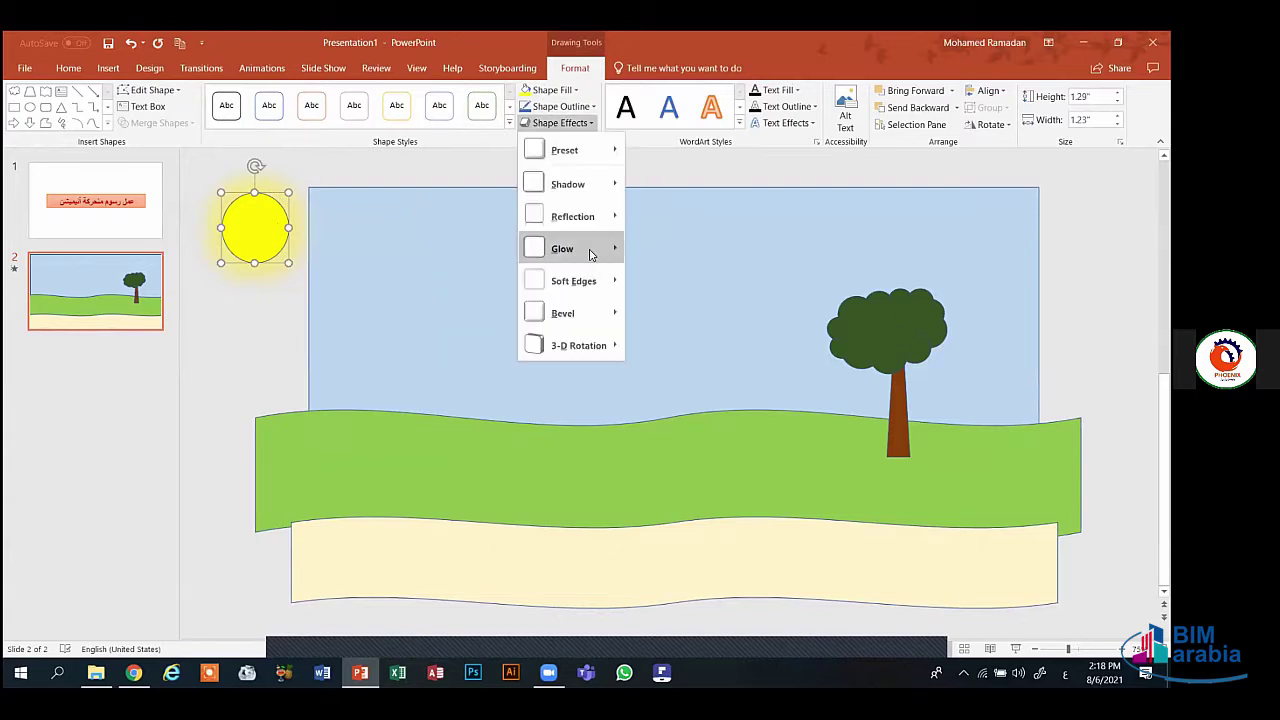
mouse_move(590, 254)
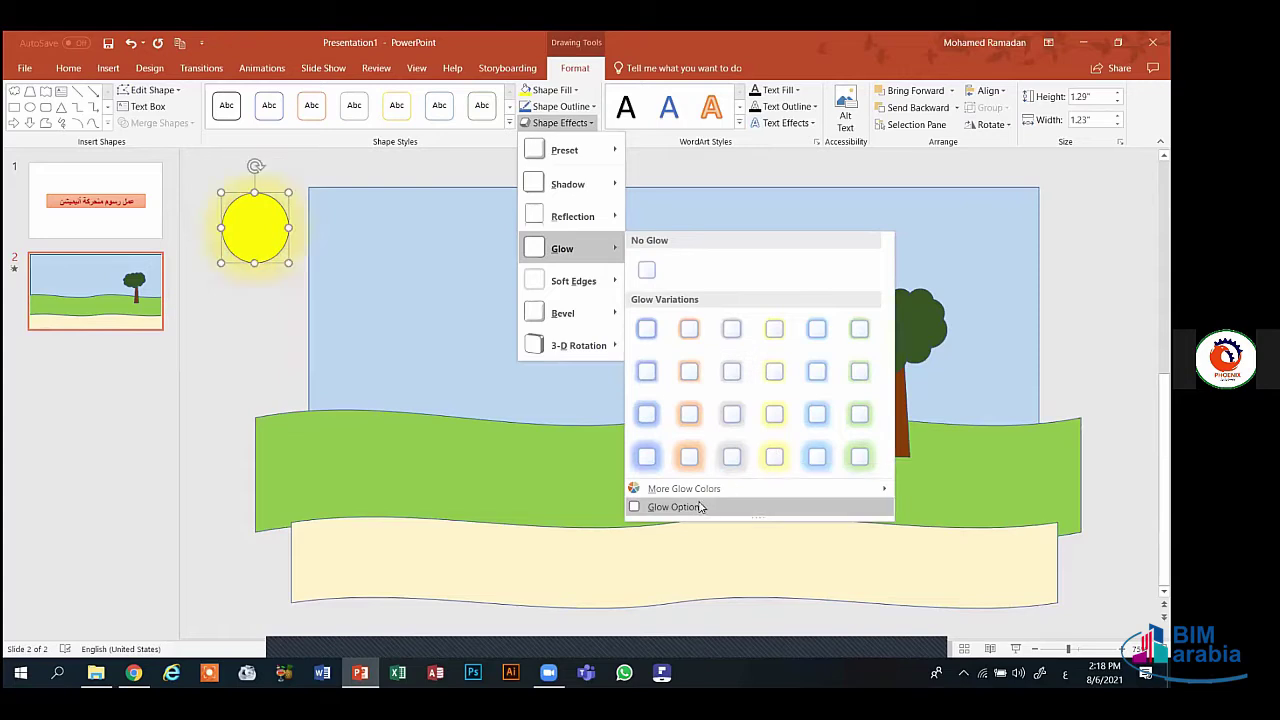
click(550, 471)
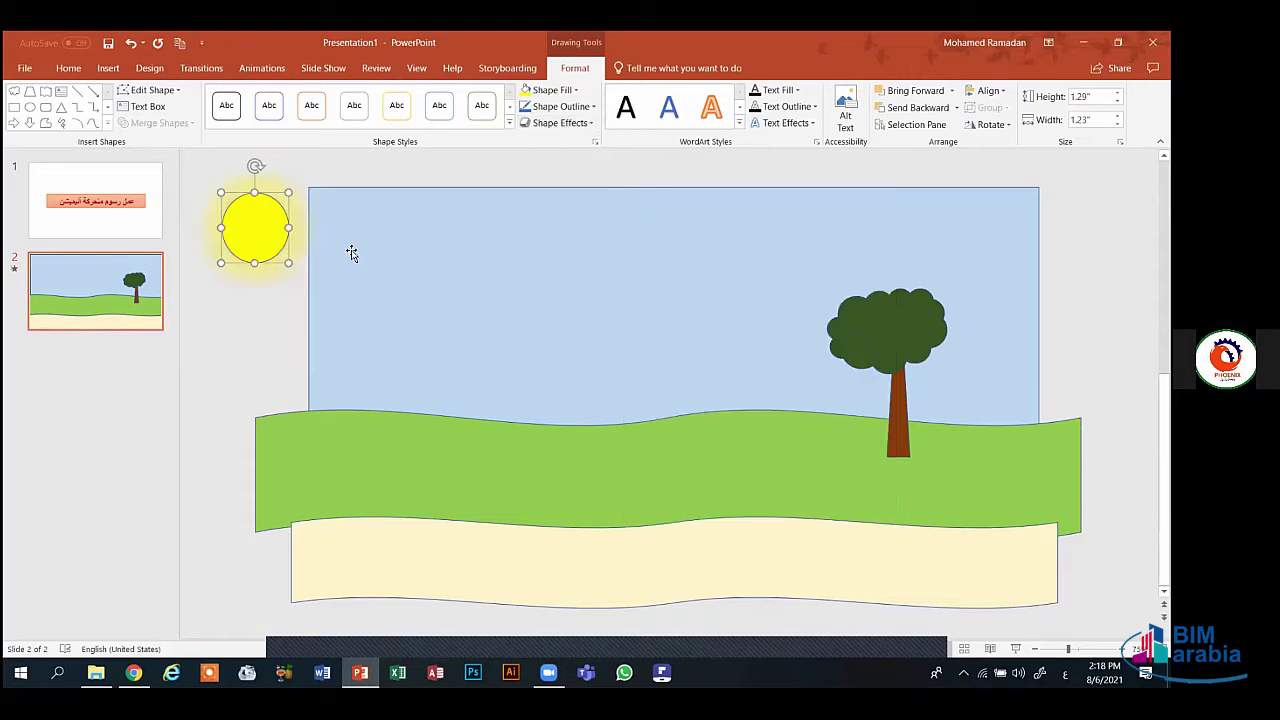
click(261, 68)
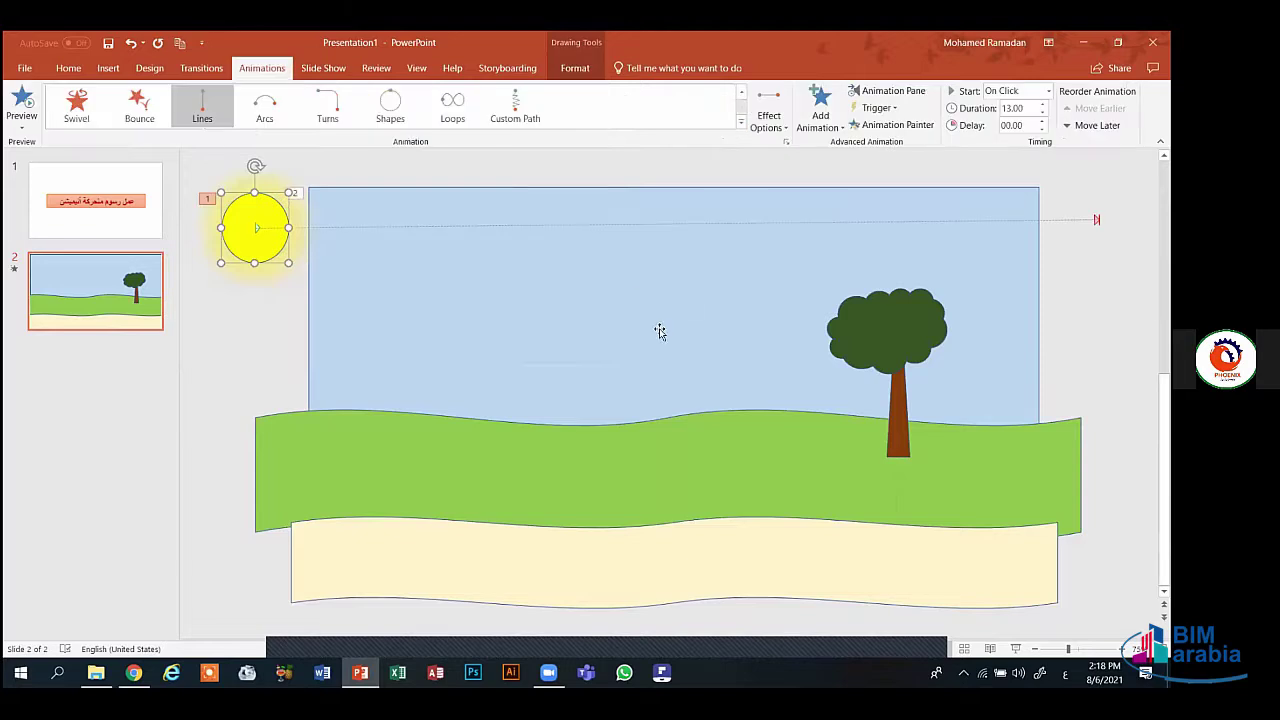
click(640, 296)
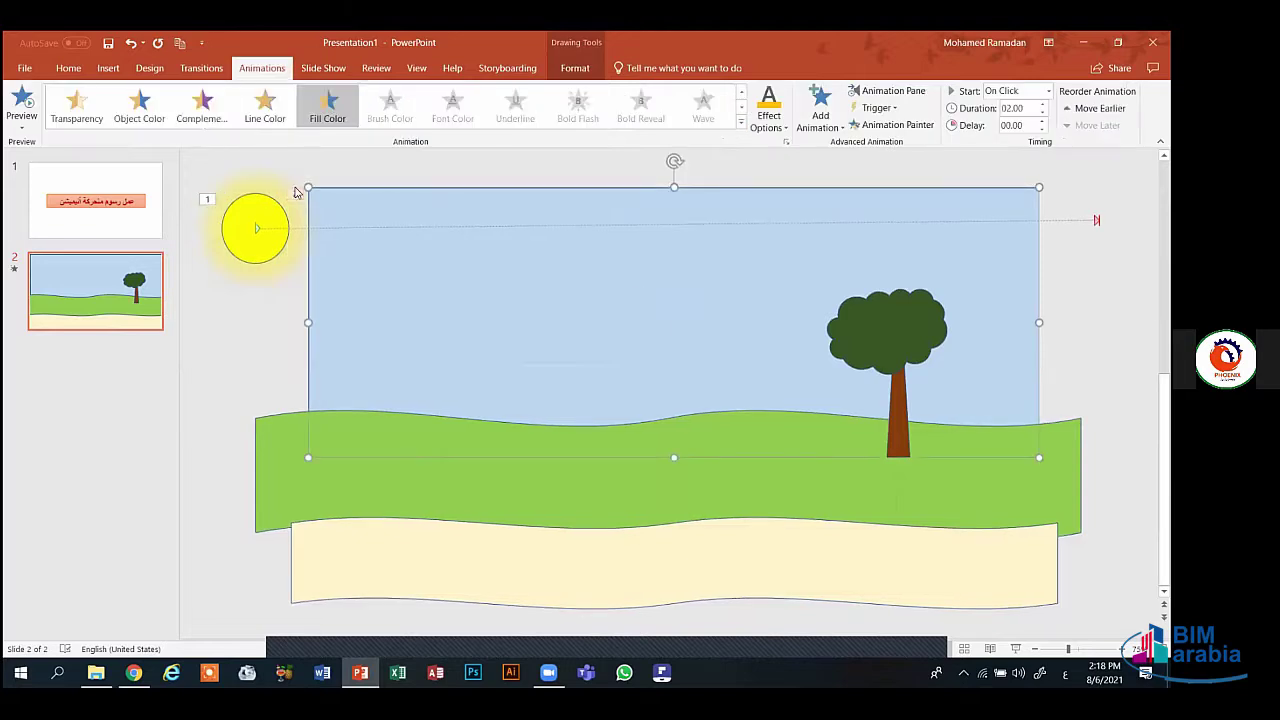
- Insert 3067-6.gif from the Desktop's PowerPoint project folder onto slide 2
click(108, 70)
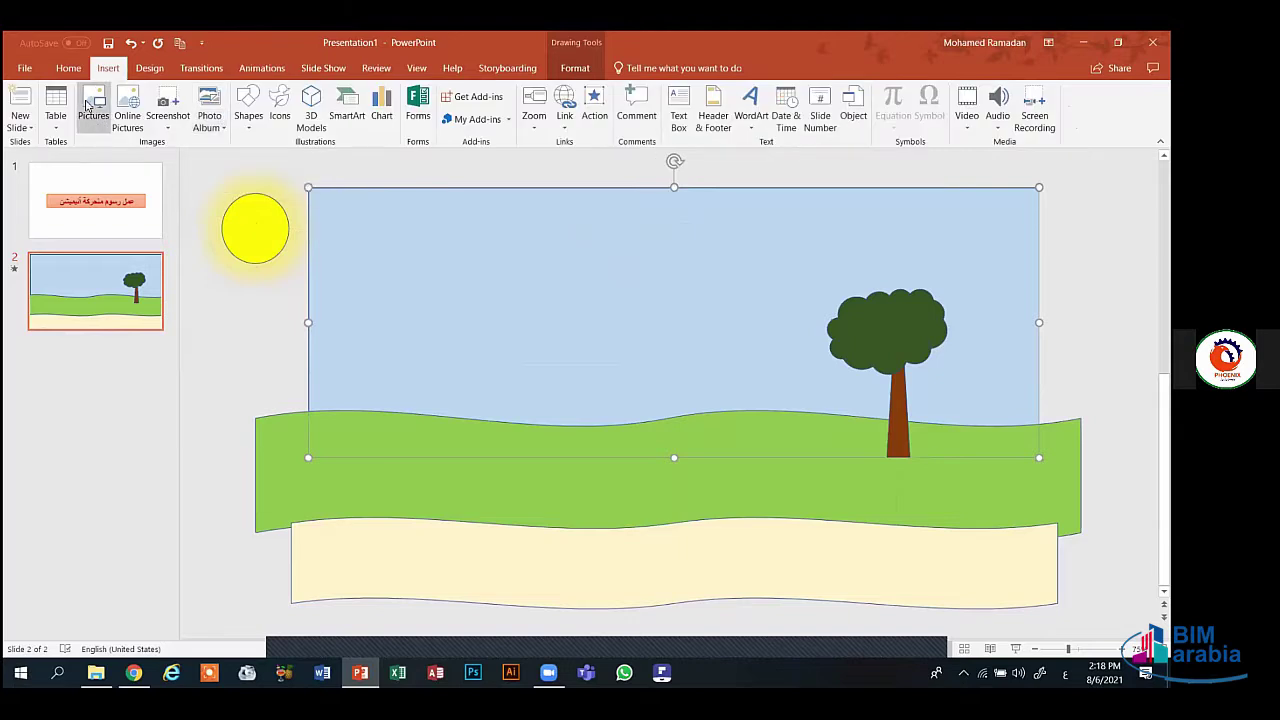
click(90, 108)
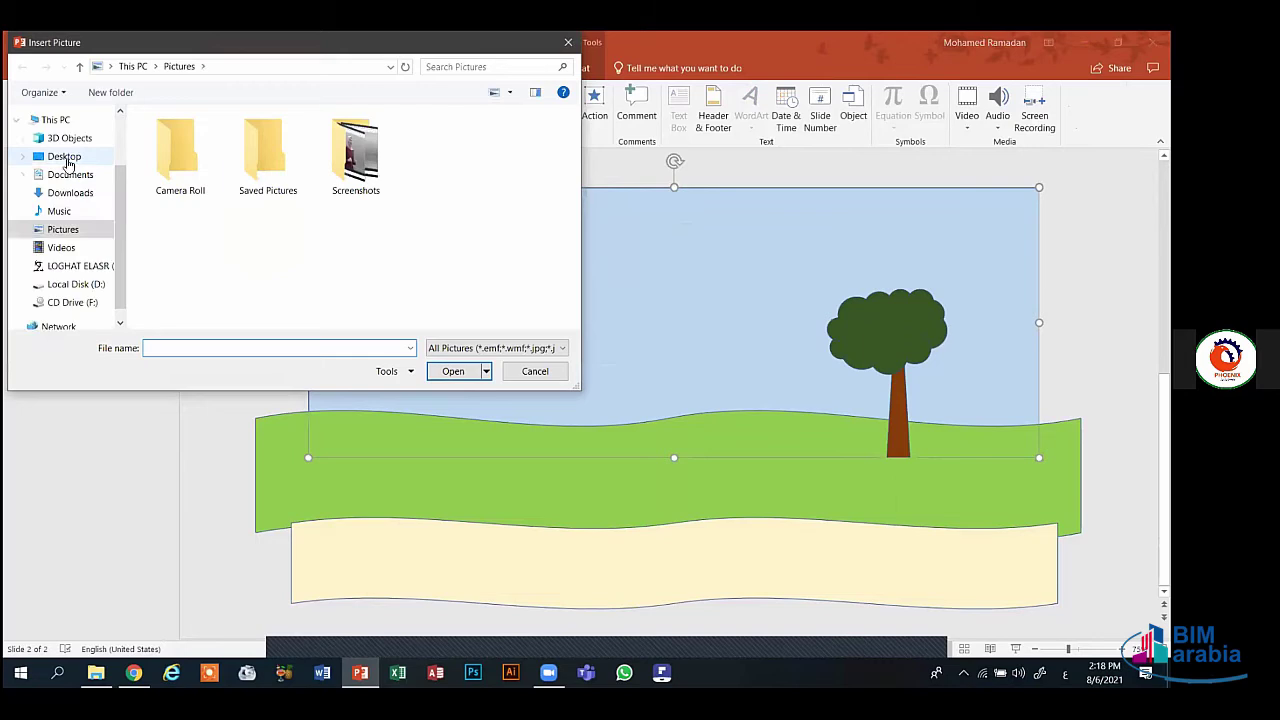
click(64, 158)
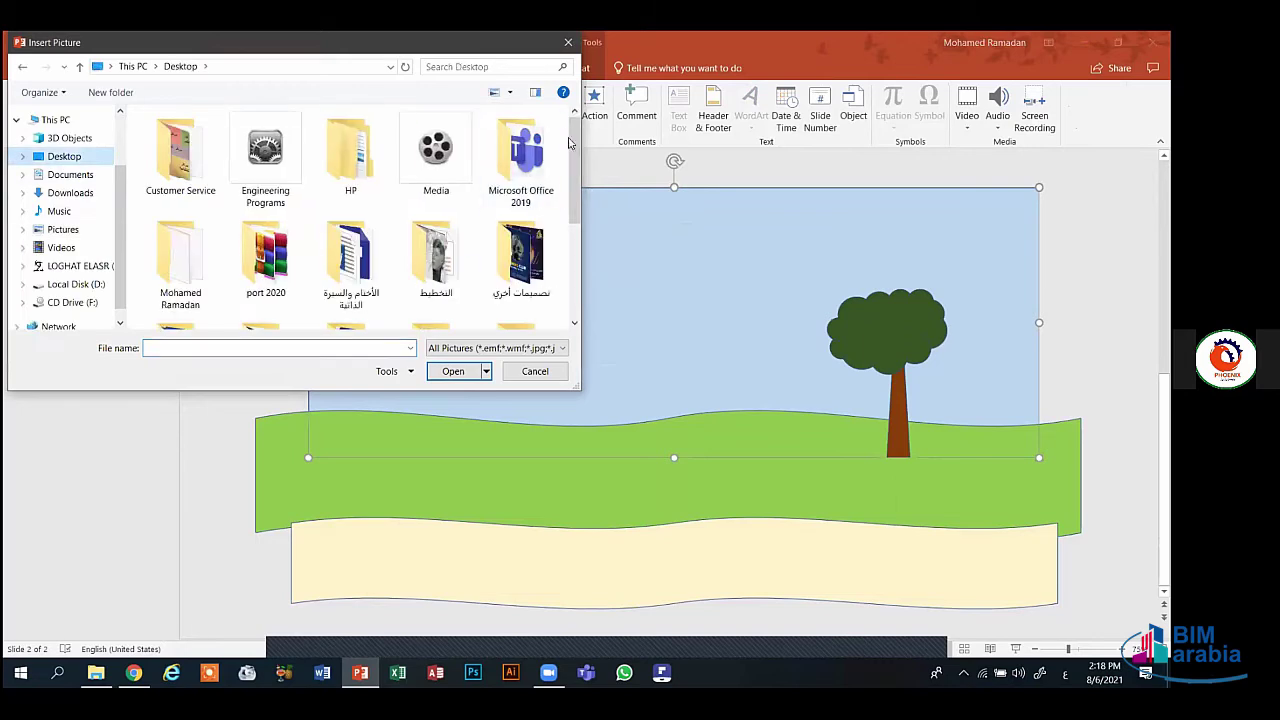
drag(580, 146, 577, 146)
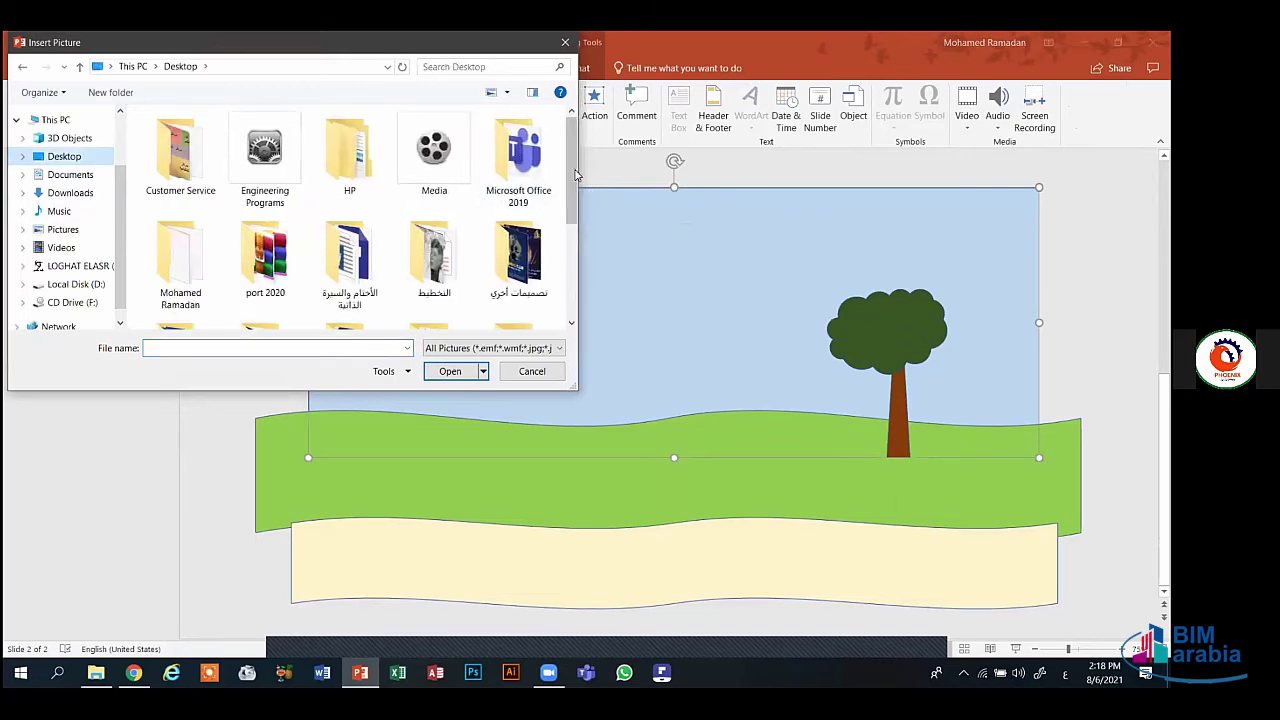
drag(568, 203, 565, 267)
double_click(428, 166)
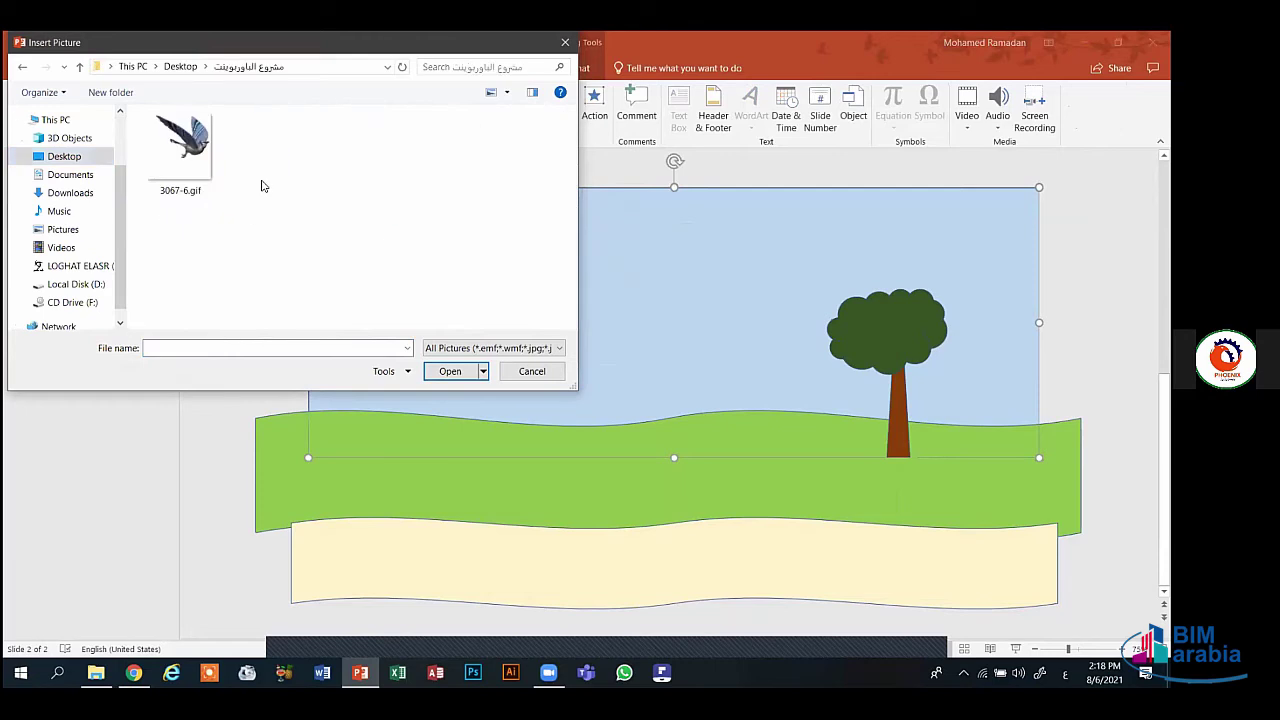
click(208, 168)
click(443, 370)
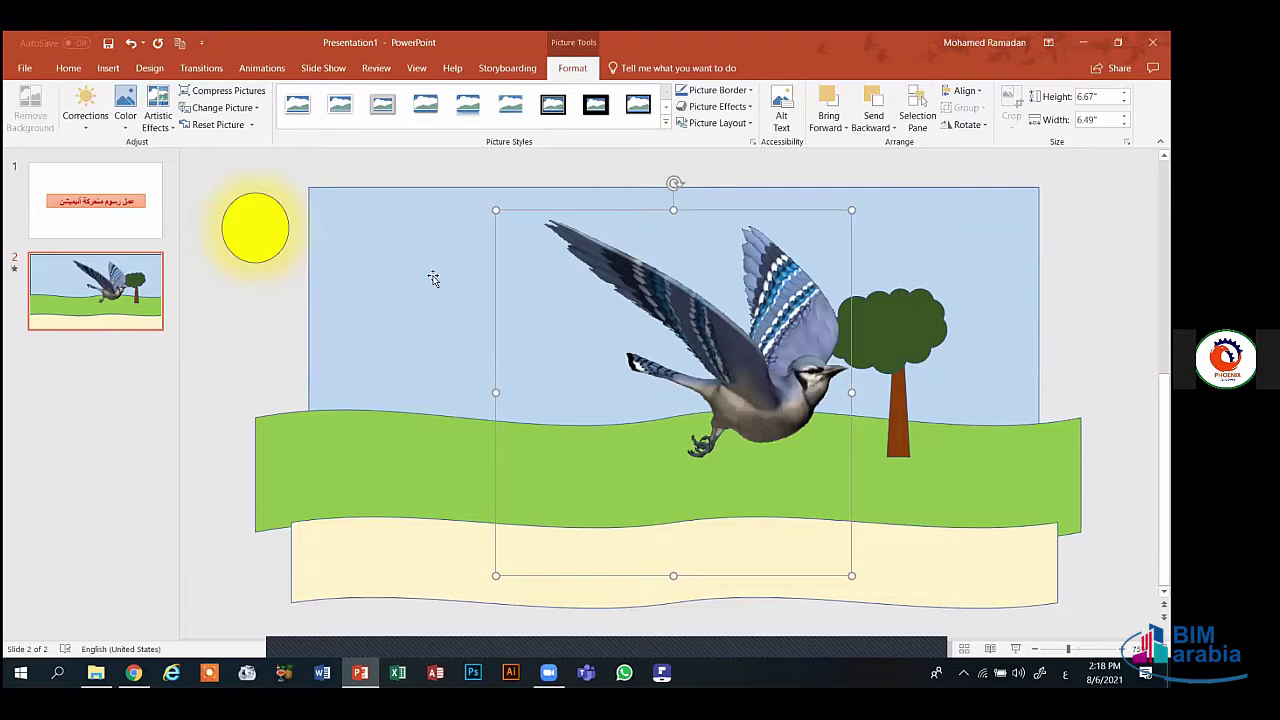
- Flip the bird horizontally so it faces left, undoing an accidental resize first
click(122, 126)
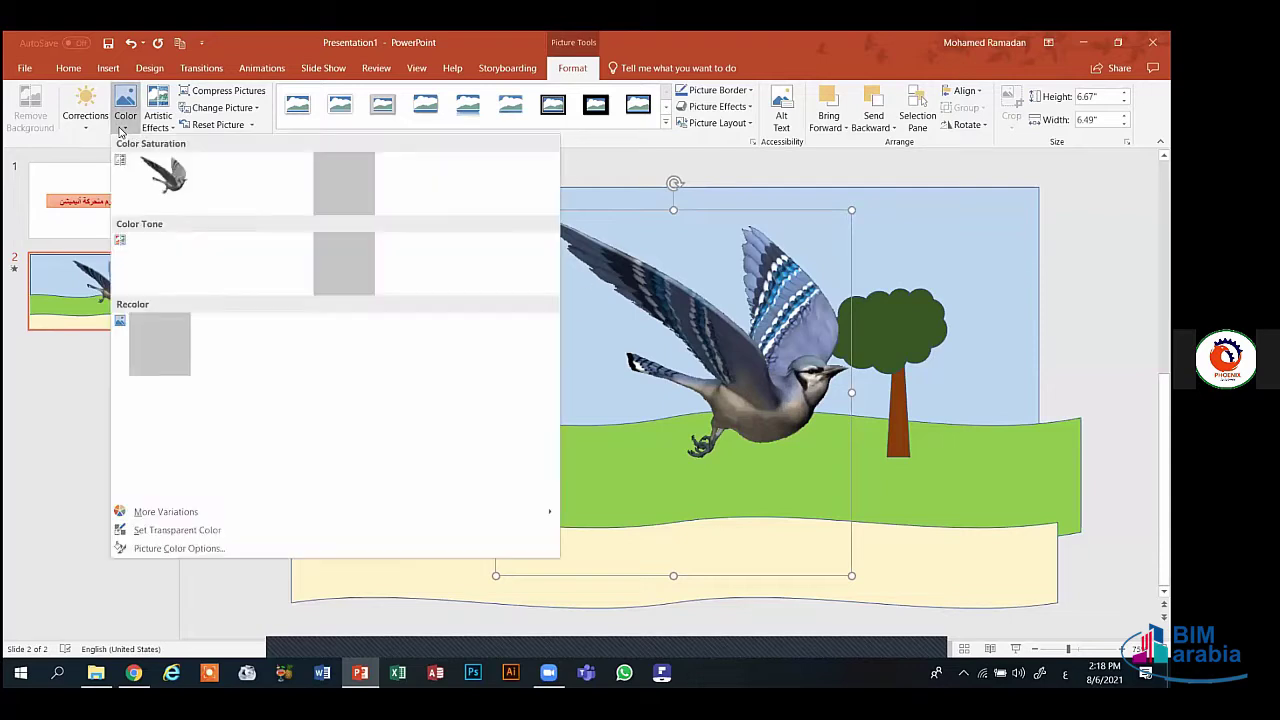
click(170, 531)
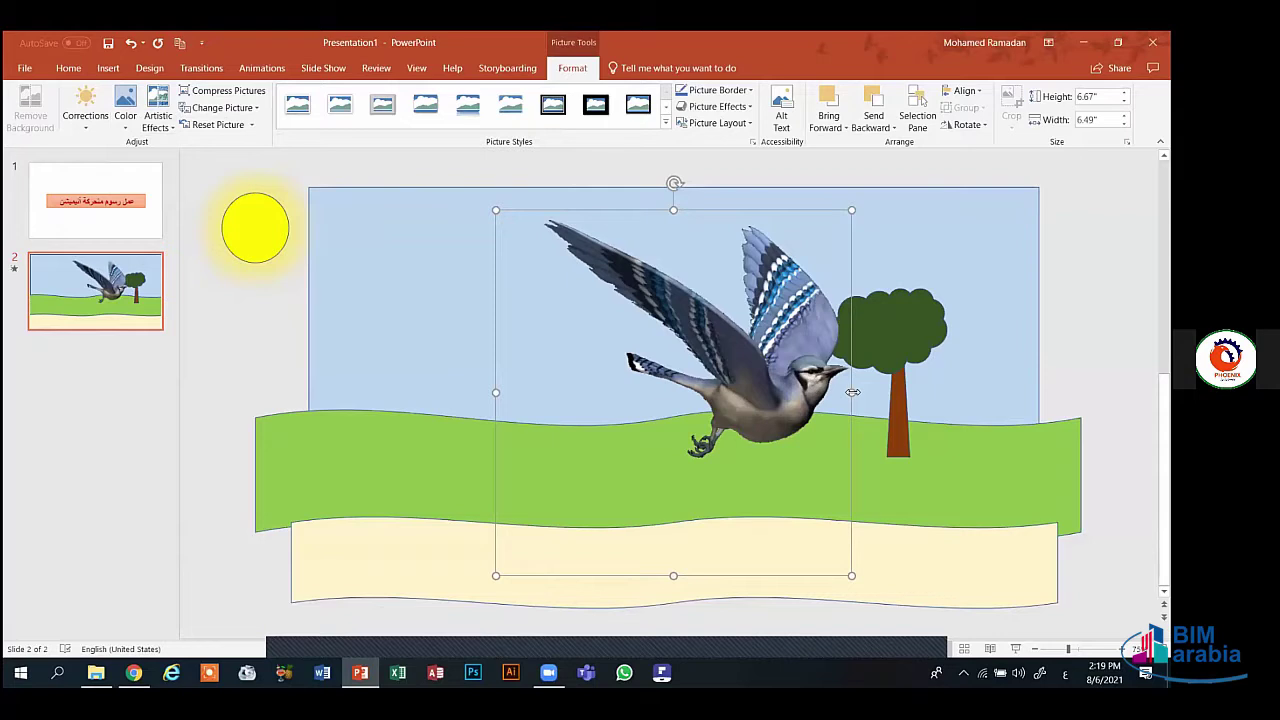
drag(852, 392, 223, 376)
key(ctrl+z)
click(966, 125)
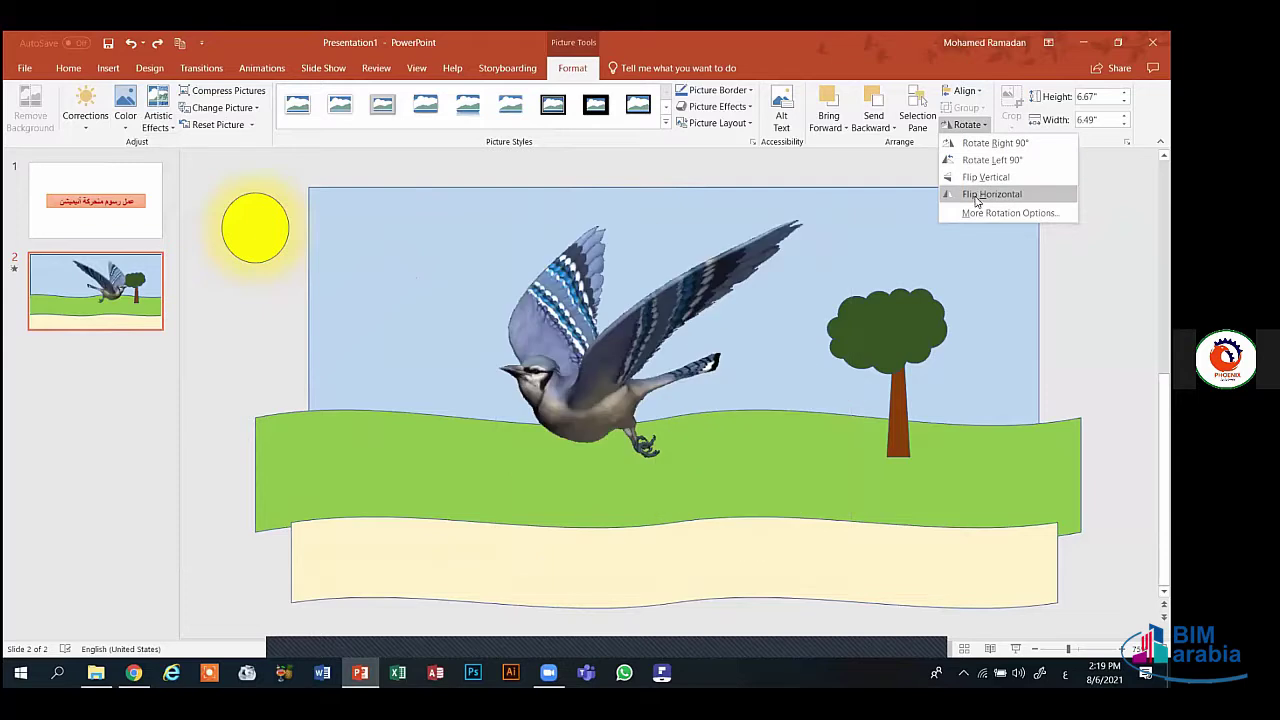
click(979, 199)
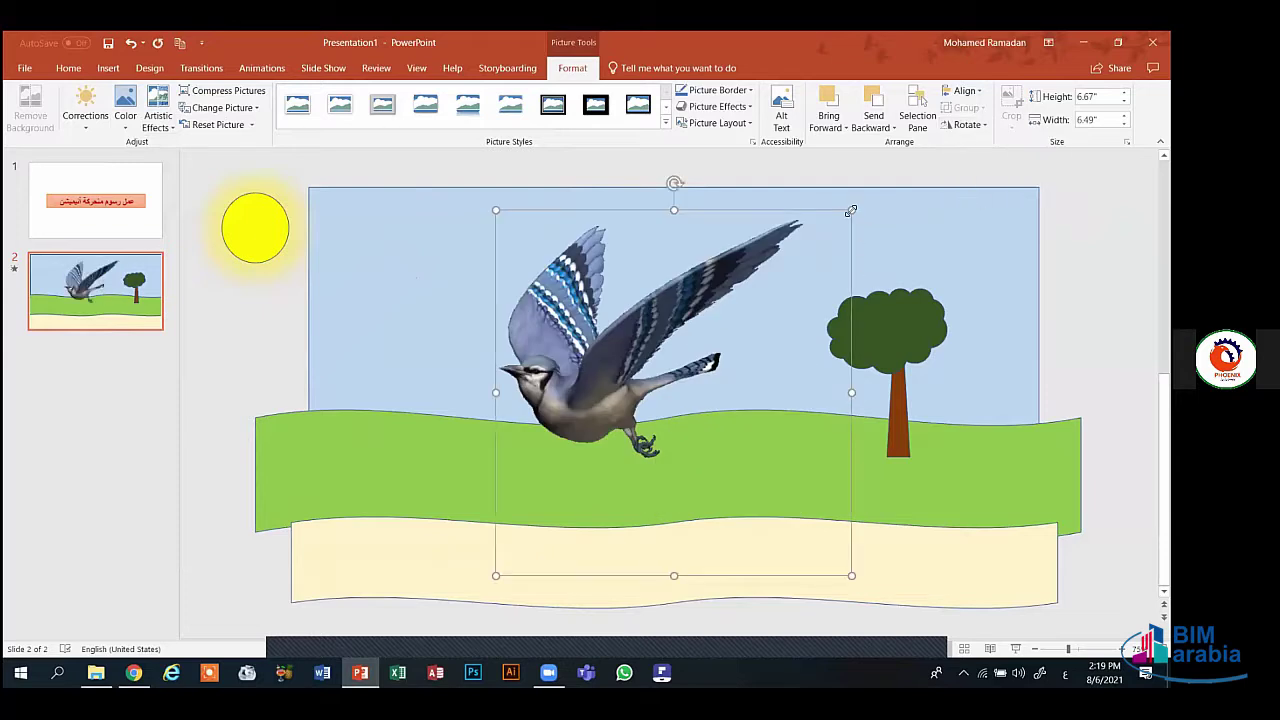
- Shrink the bird to 2.09" by 2.04" and park it past the slide's top-right corner
drag(850, 211, 620, 444)
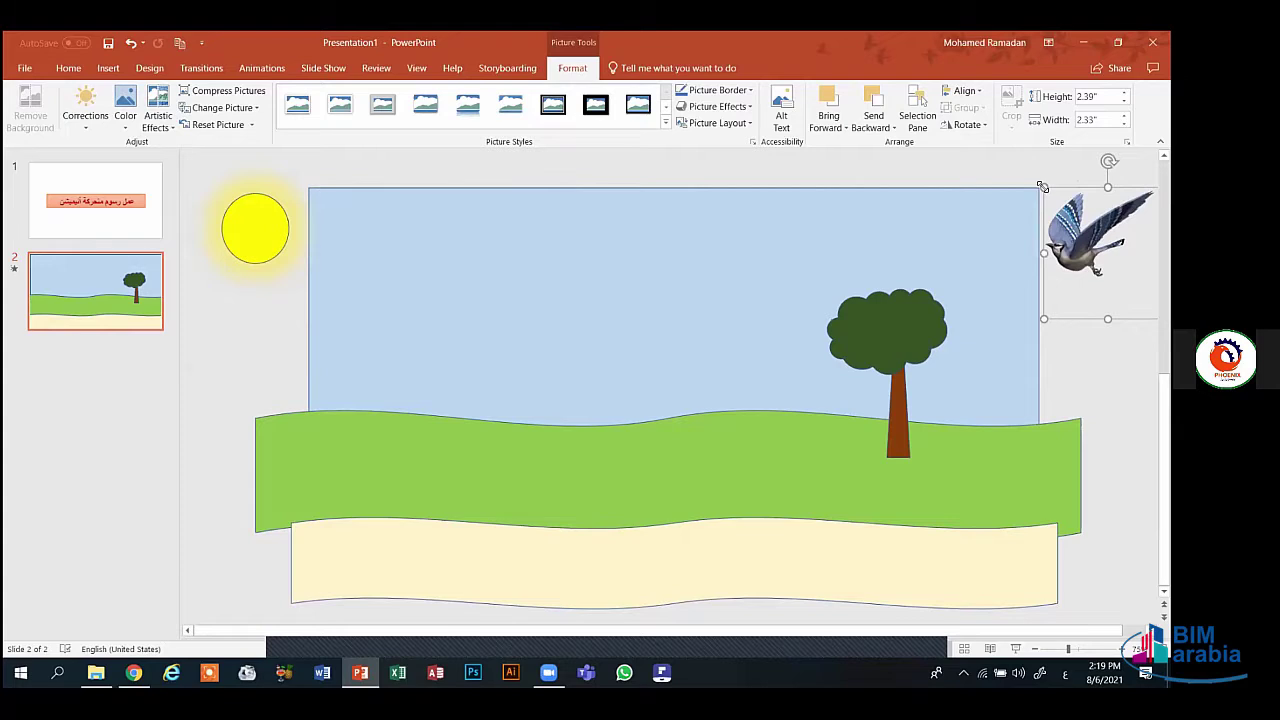
drag(1043, 186, 1059, 199)
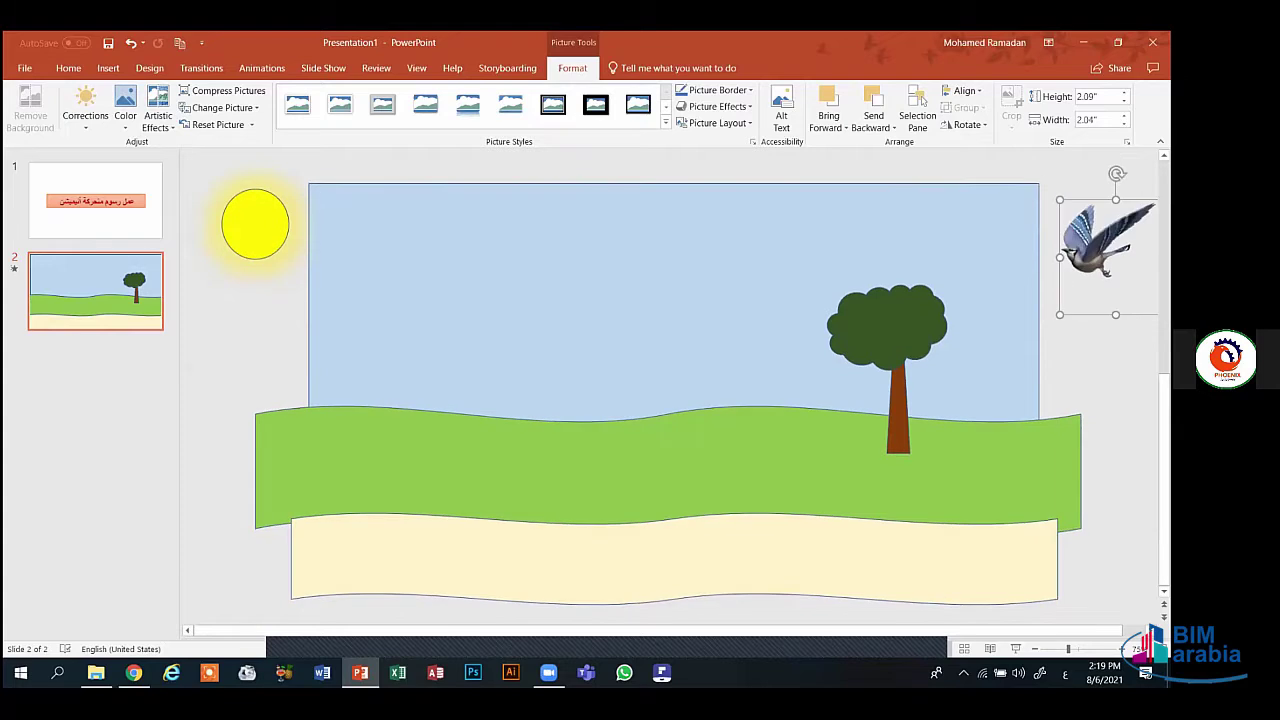
key(Up)
key(Up)
key(Up)
key(Left)
key(Left)
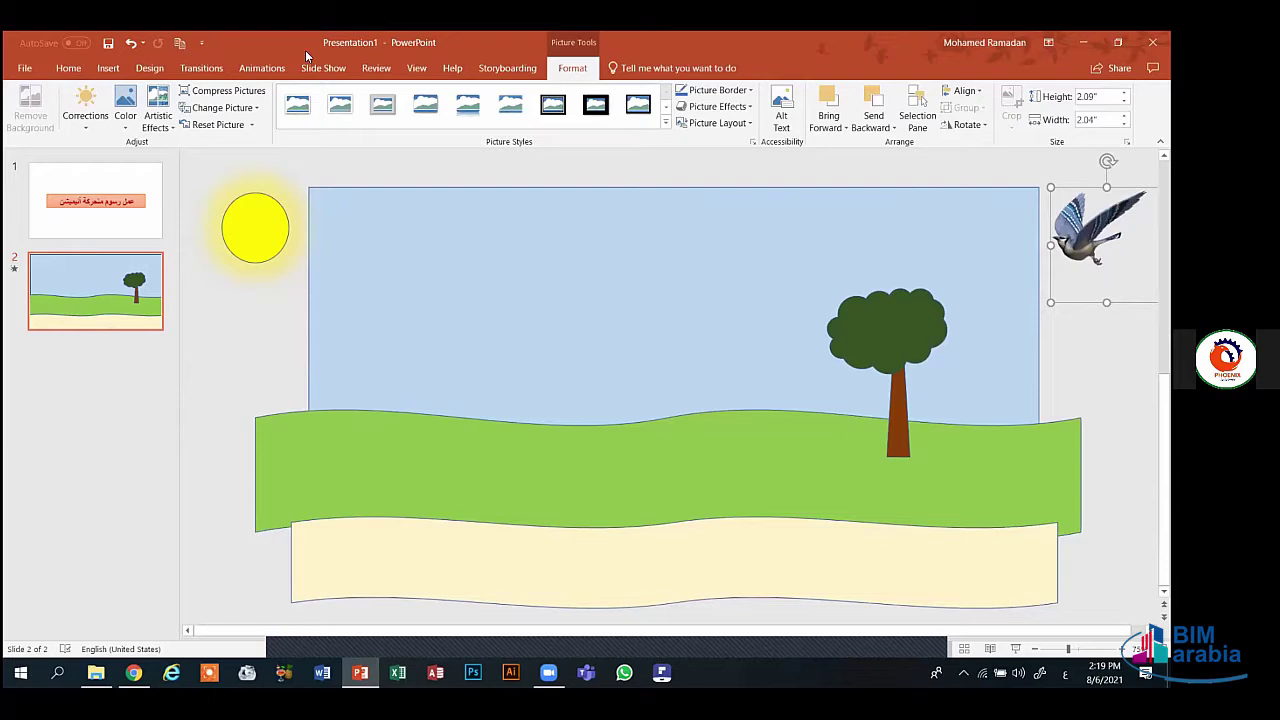
click(261, 67)
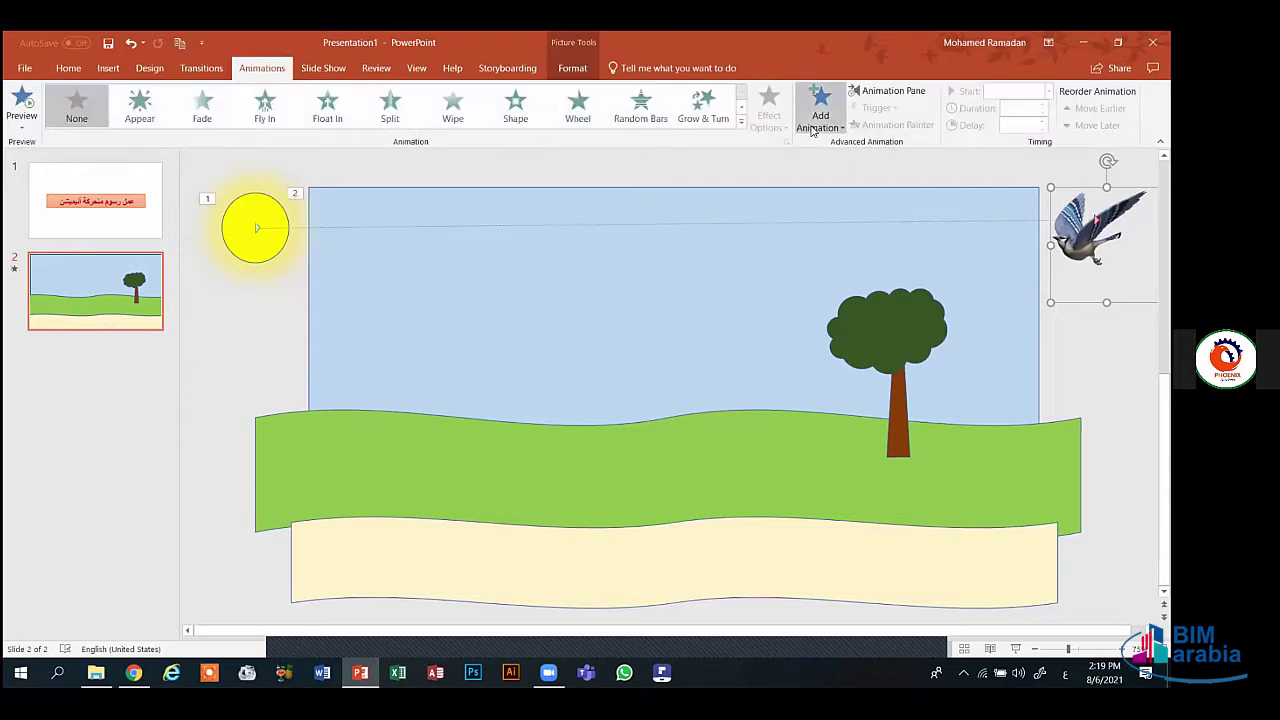
- Give the bird a Left motion path whose end point sits on the sun
click(815, 127)
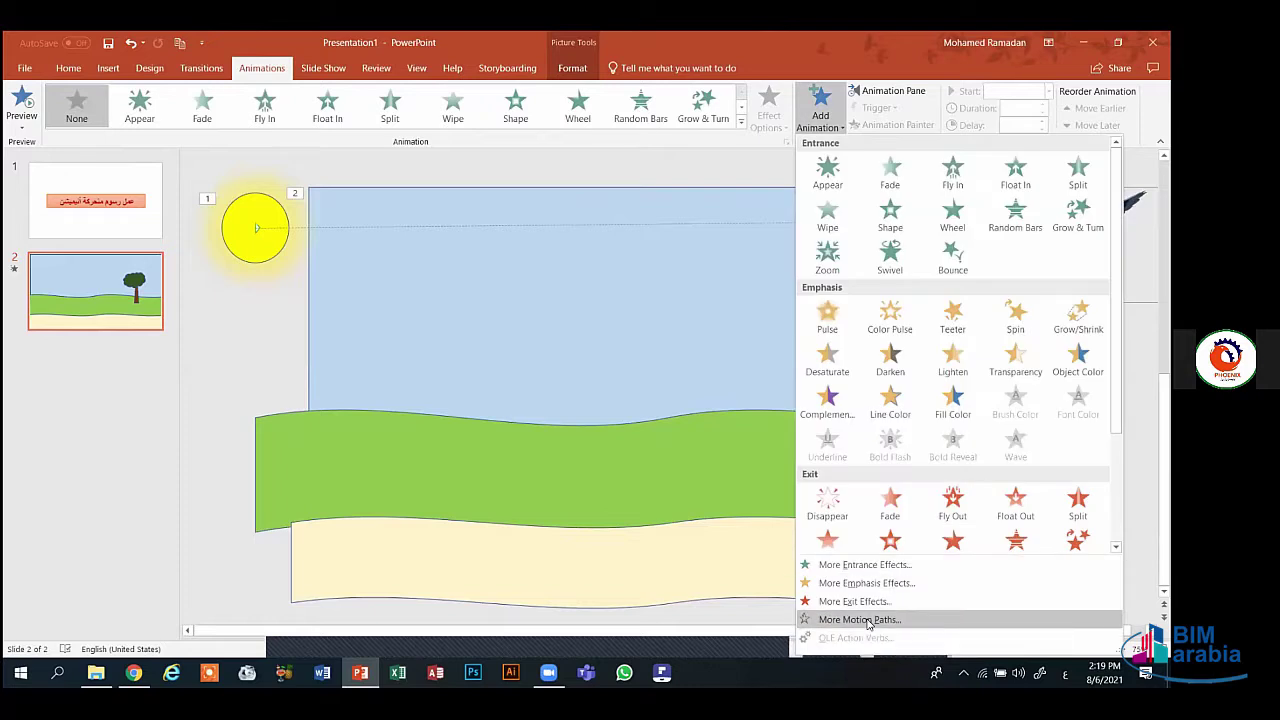
click(866, 620)
scroll(690, 332, down, 2)
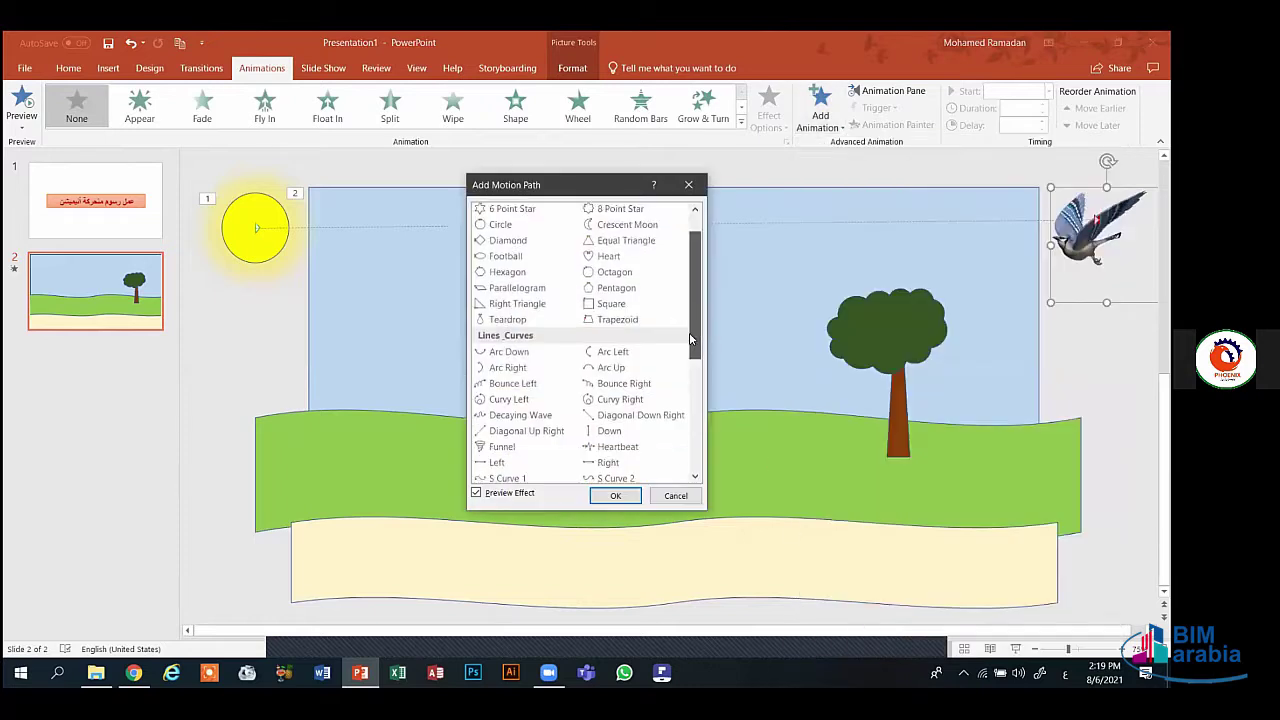
click(484, 402)
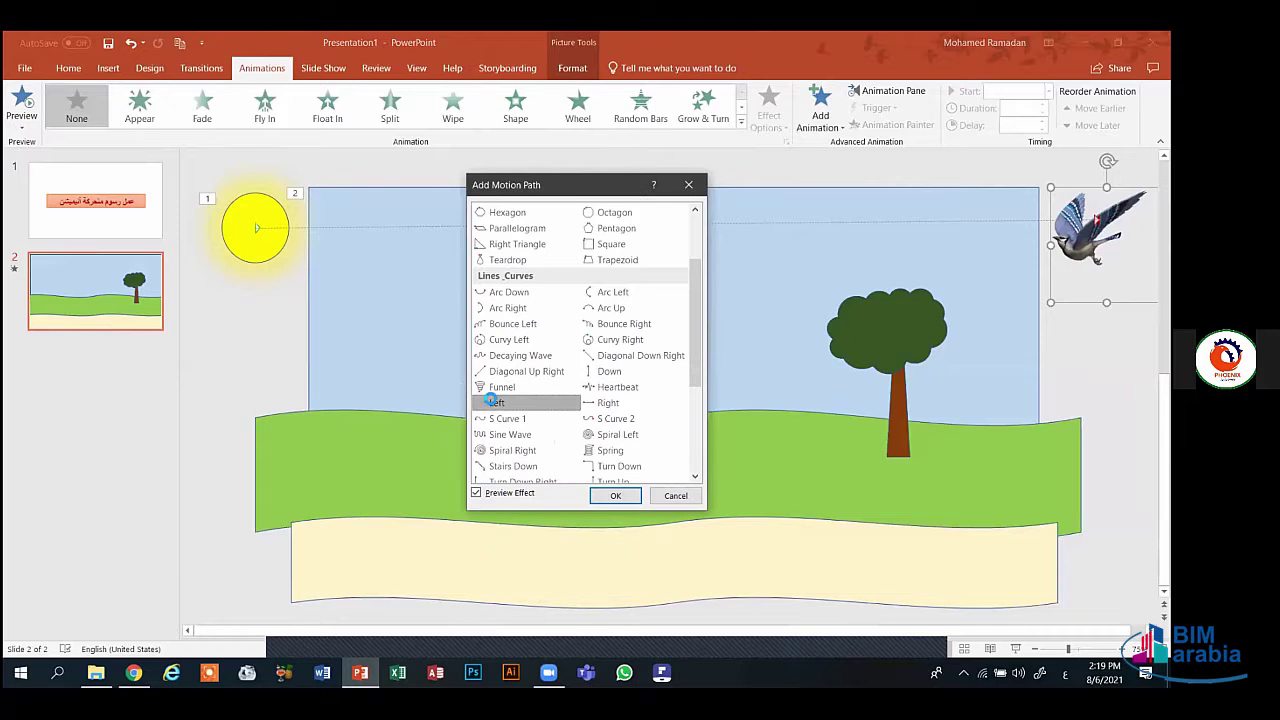
click(616, 497)
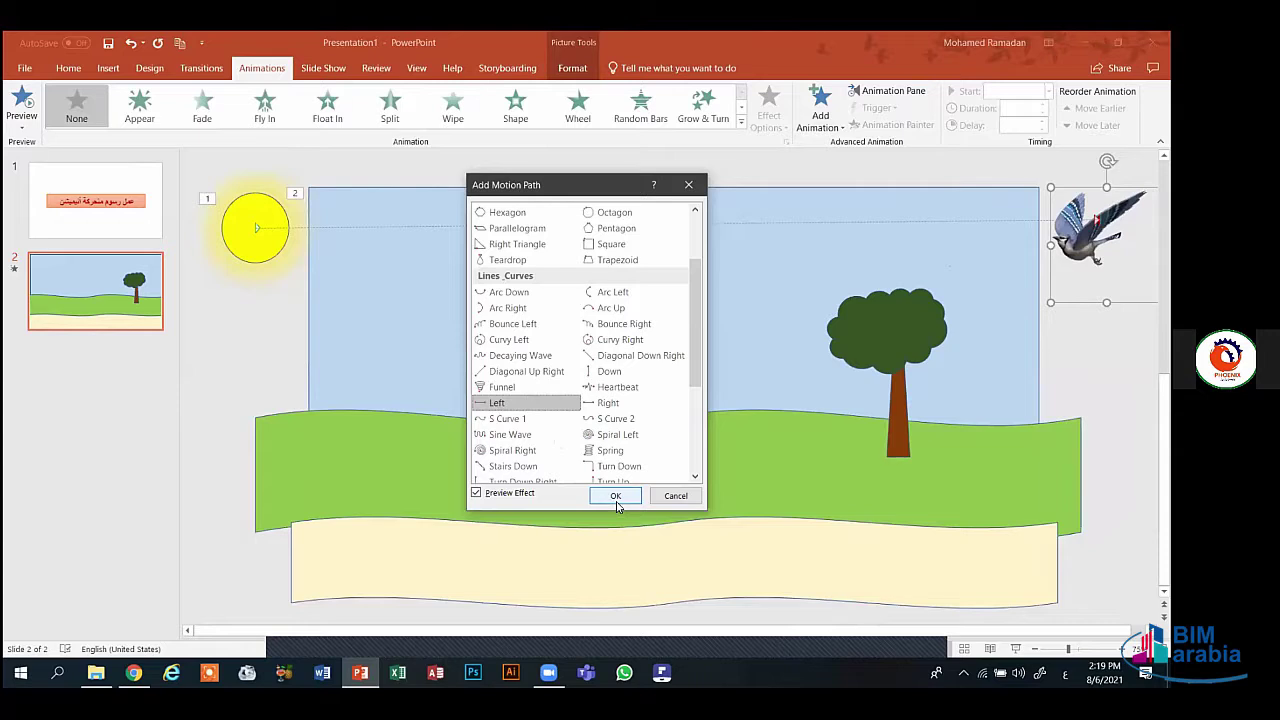
click(616, 496)
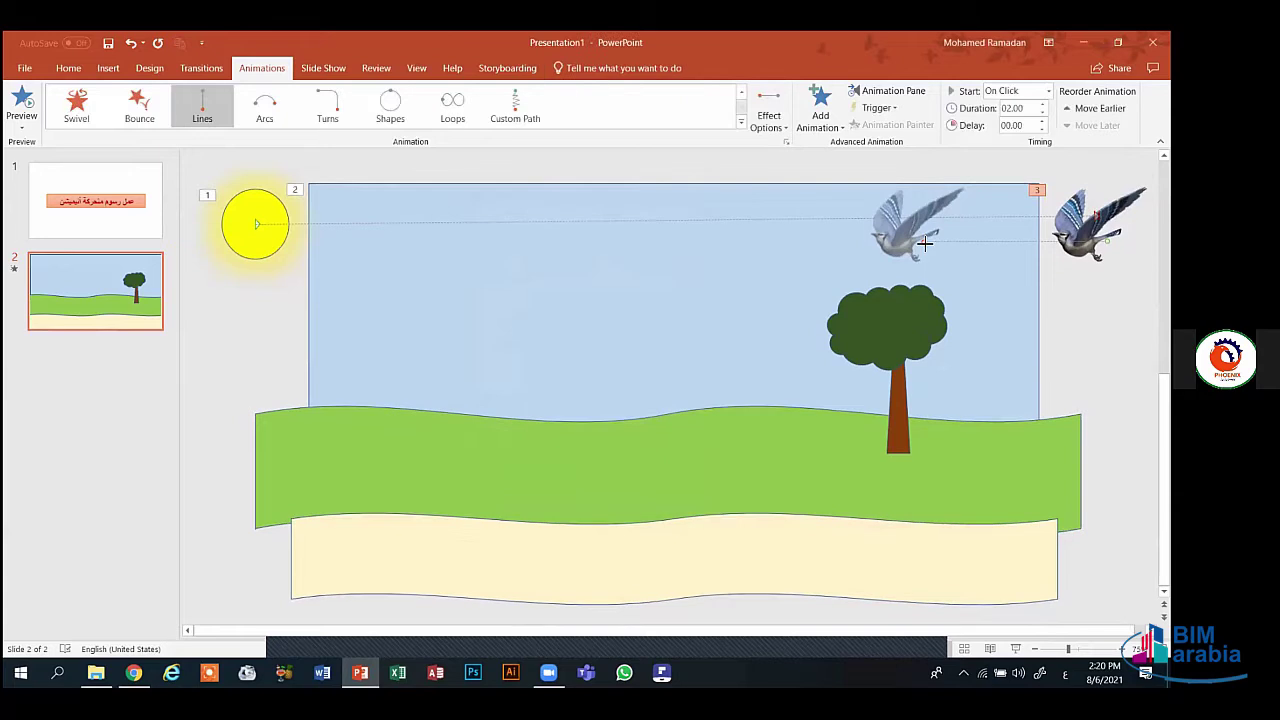
drag(925, 243, 262, 220)
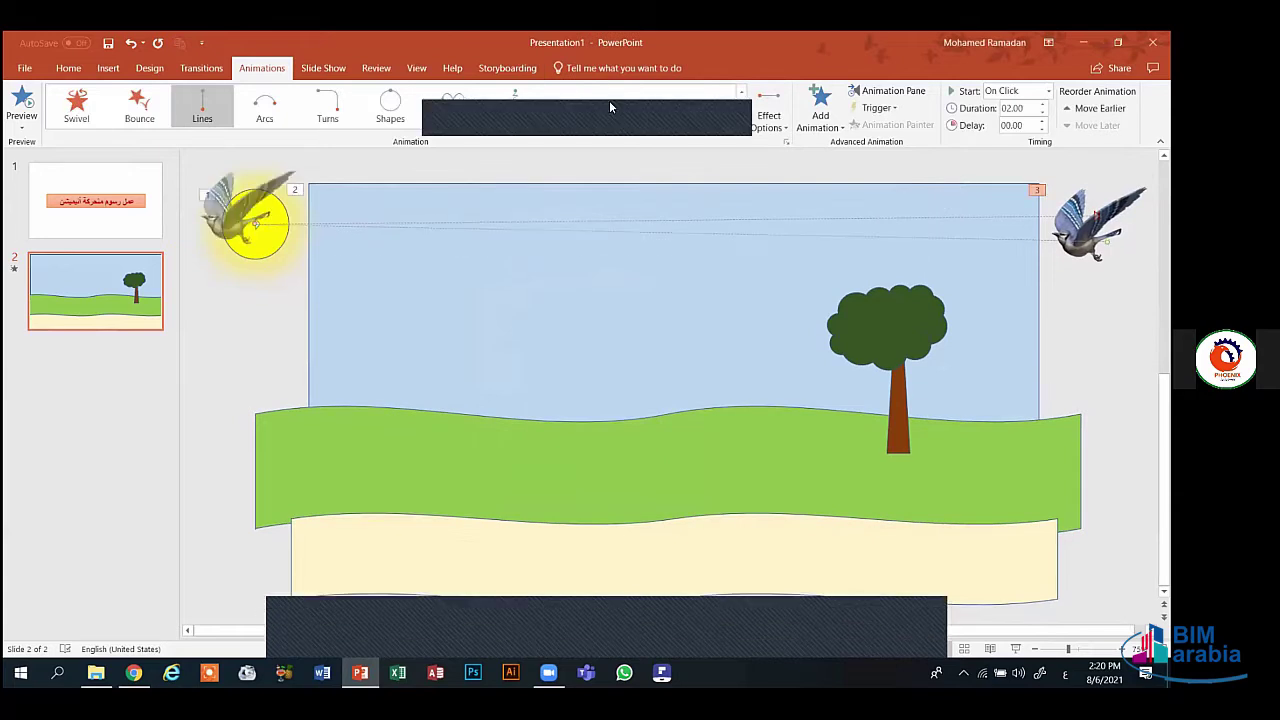
- Set the bird's flight duration to 12 seconds
click(1041, 106)
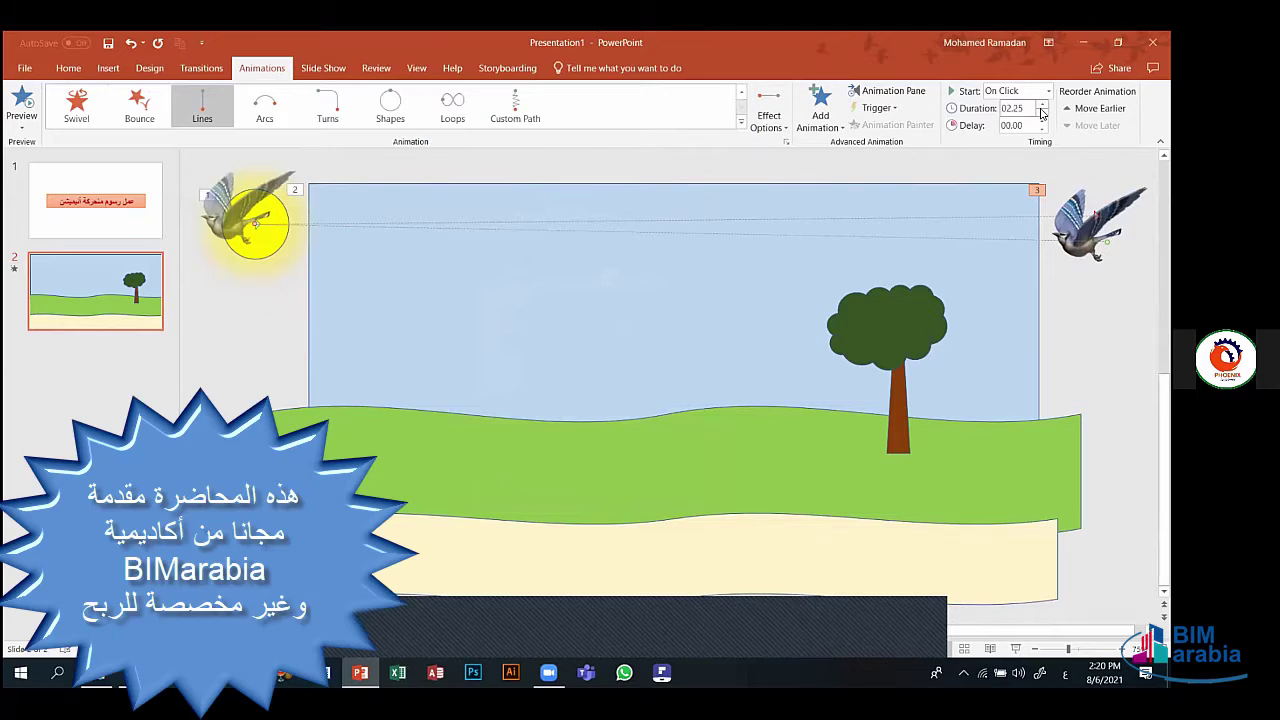
text(8)
key(Return)
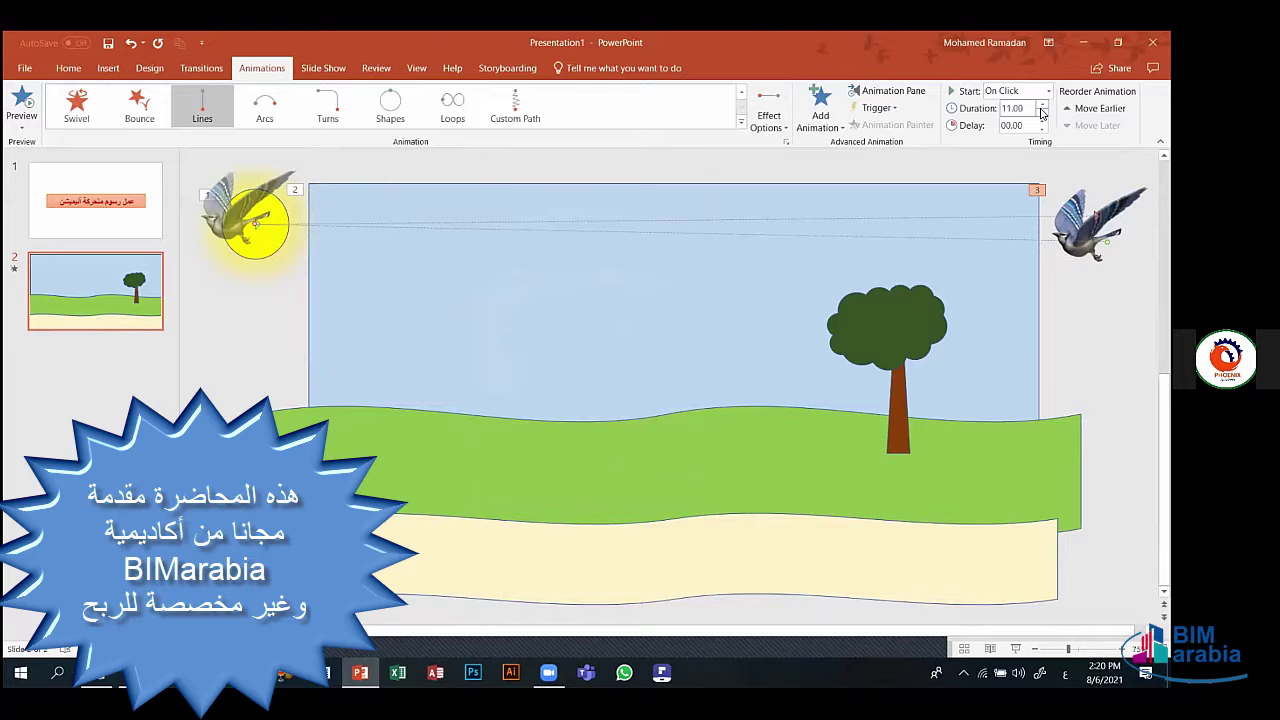
click(1041, 108)
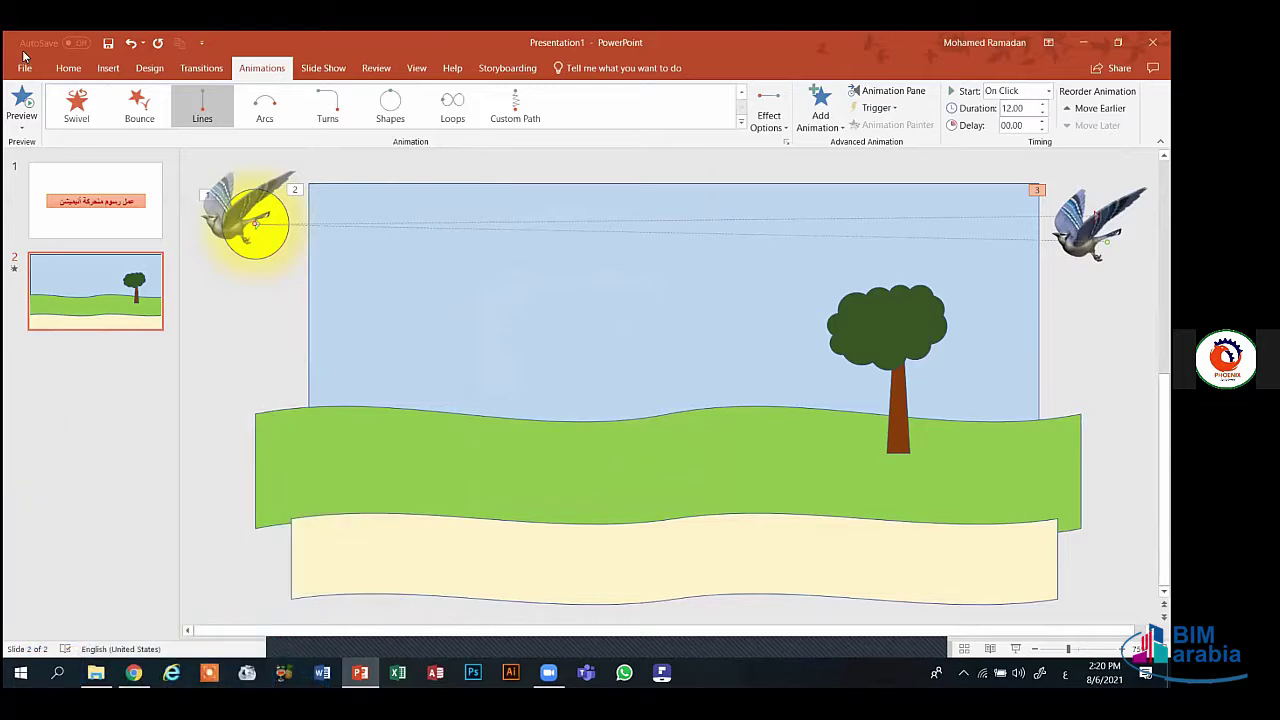
- Preview the landscape slide's animations, then switch over to Chrome
click(22, 100)
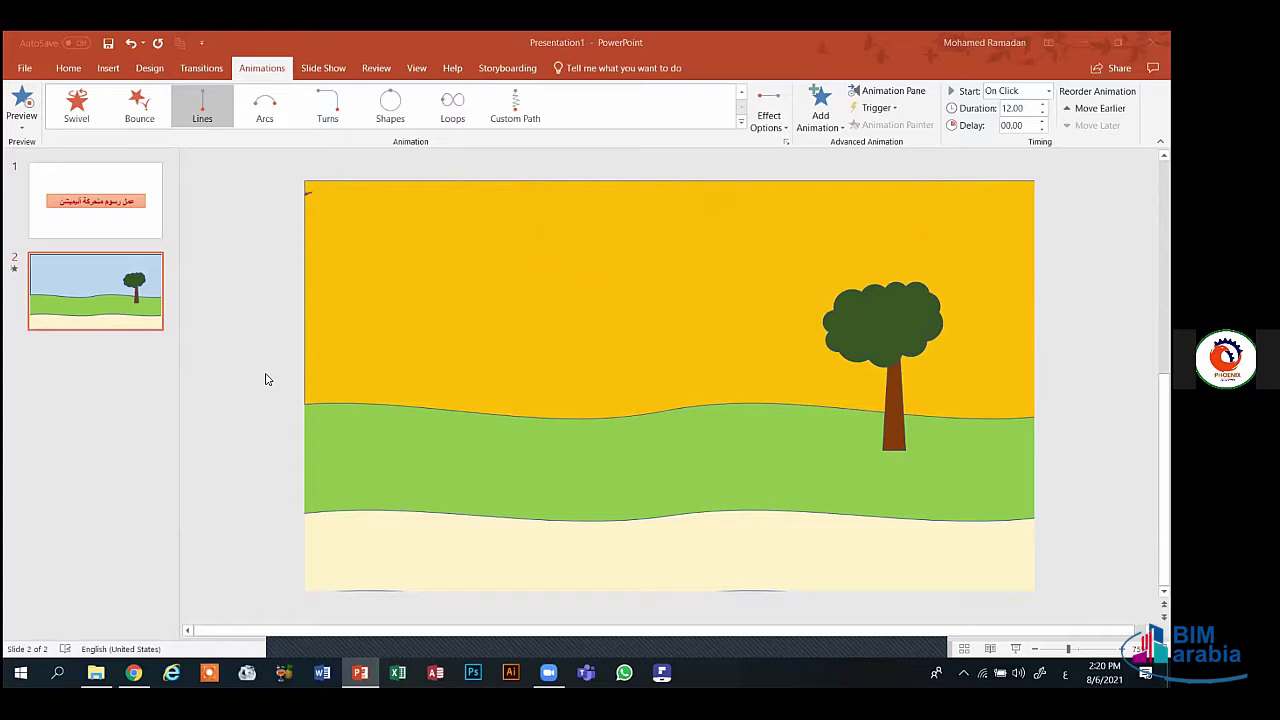
click(120, 215)
click(120, 280)
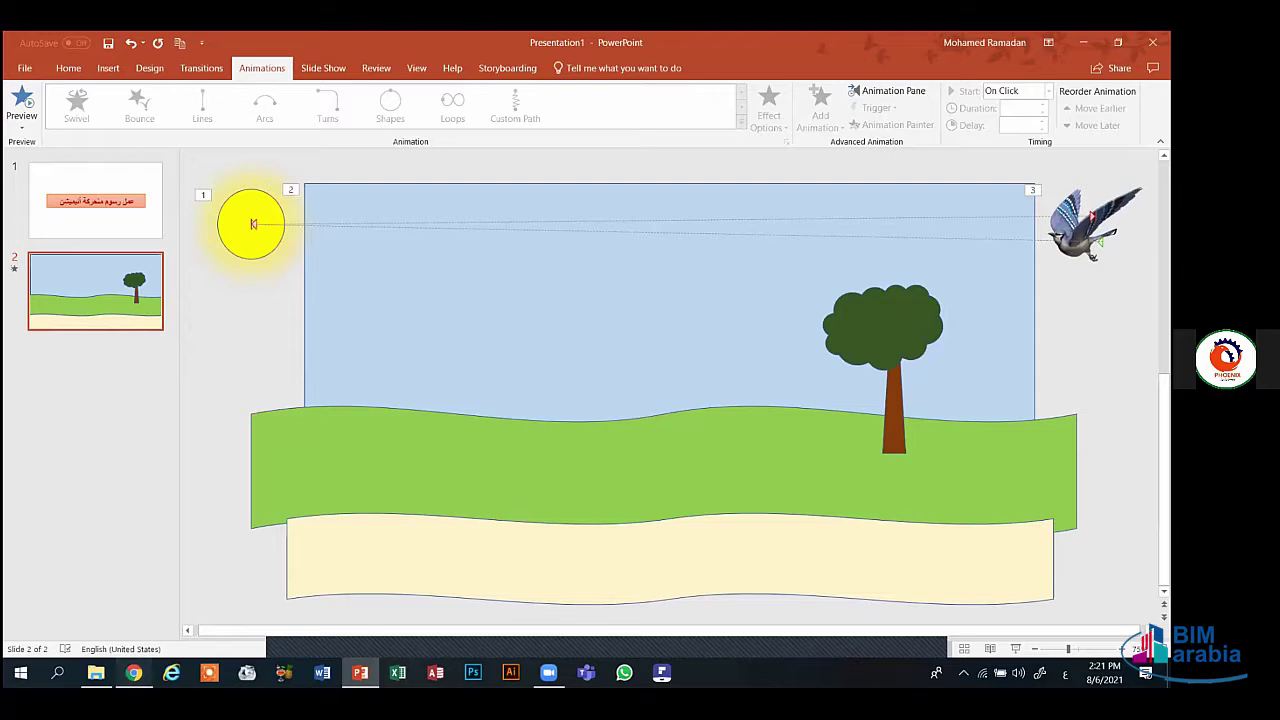
click(134, 672)
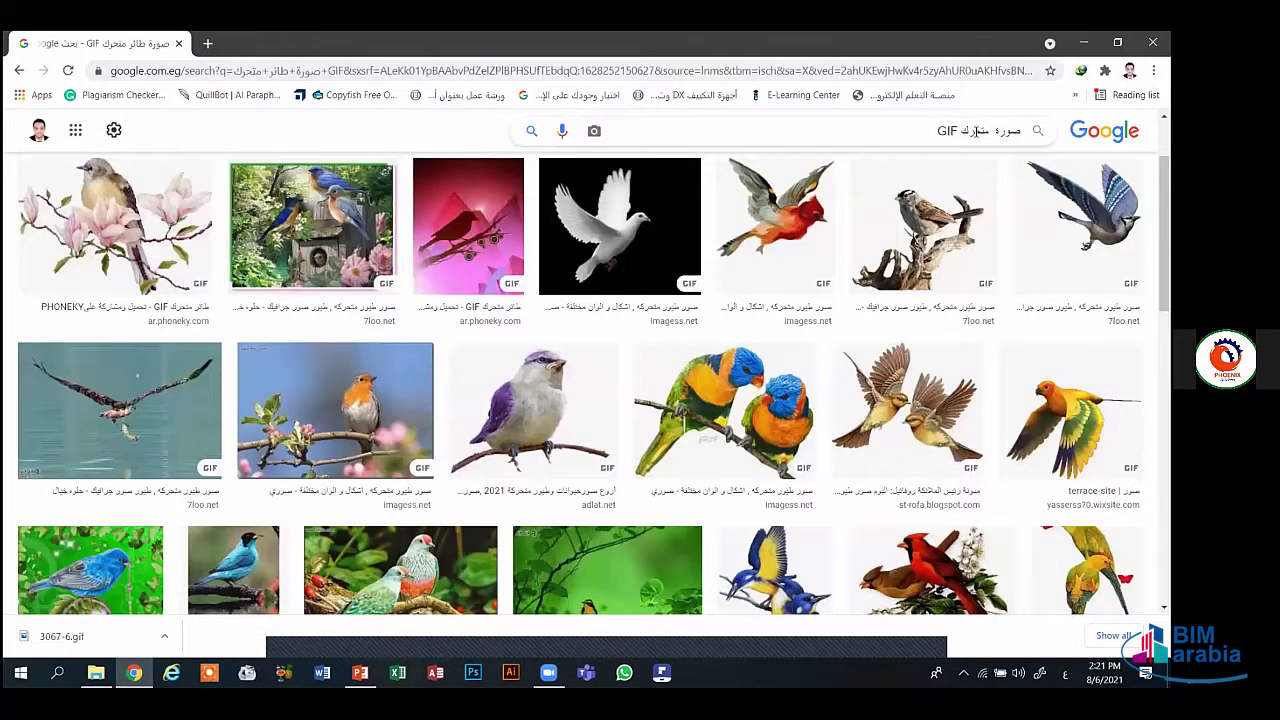
- Search Google Images for 'راح' walking-man GIFs and preview the walking businessman result
text(راح)
key(Return)
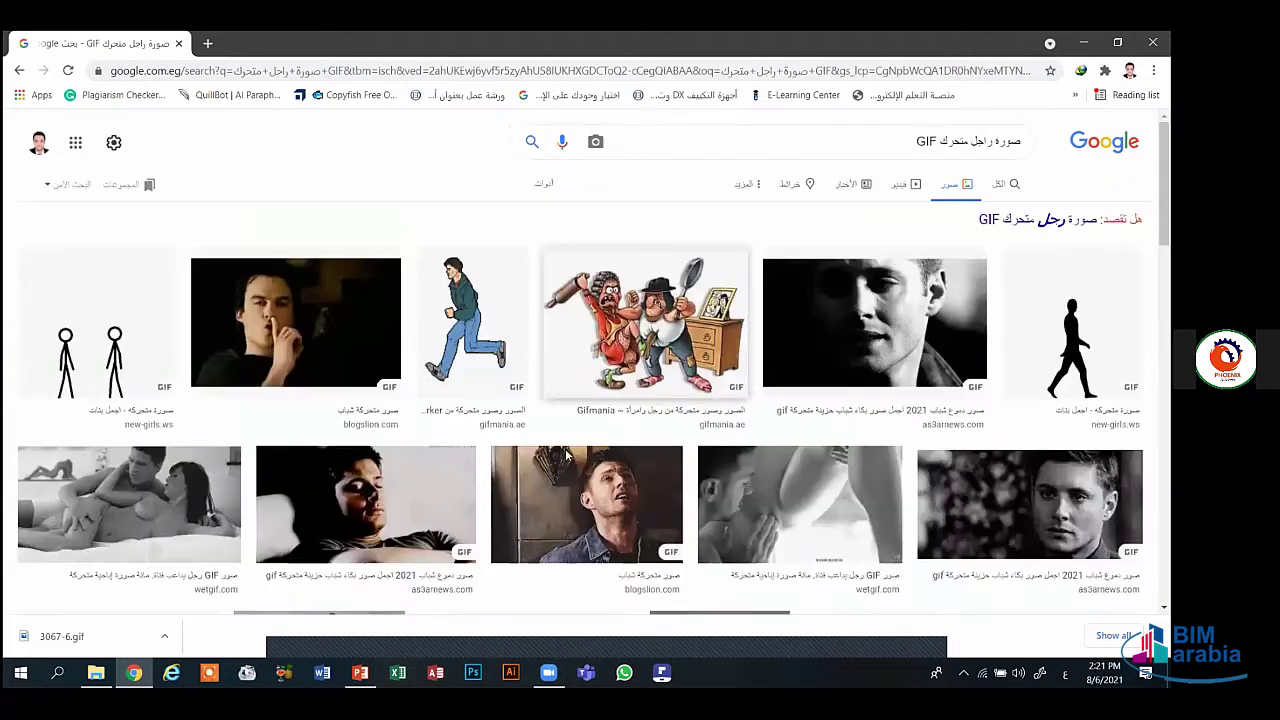
click(1072, 340)
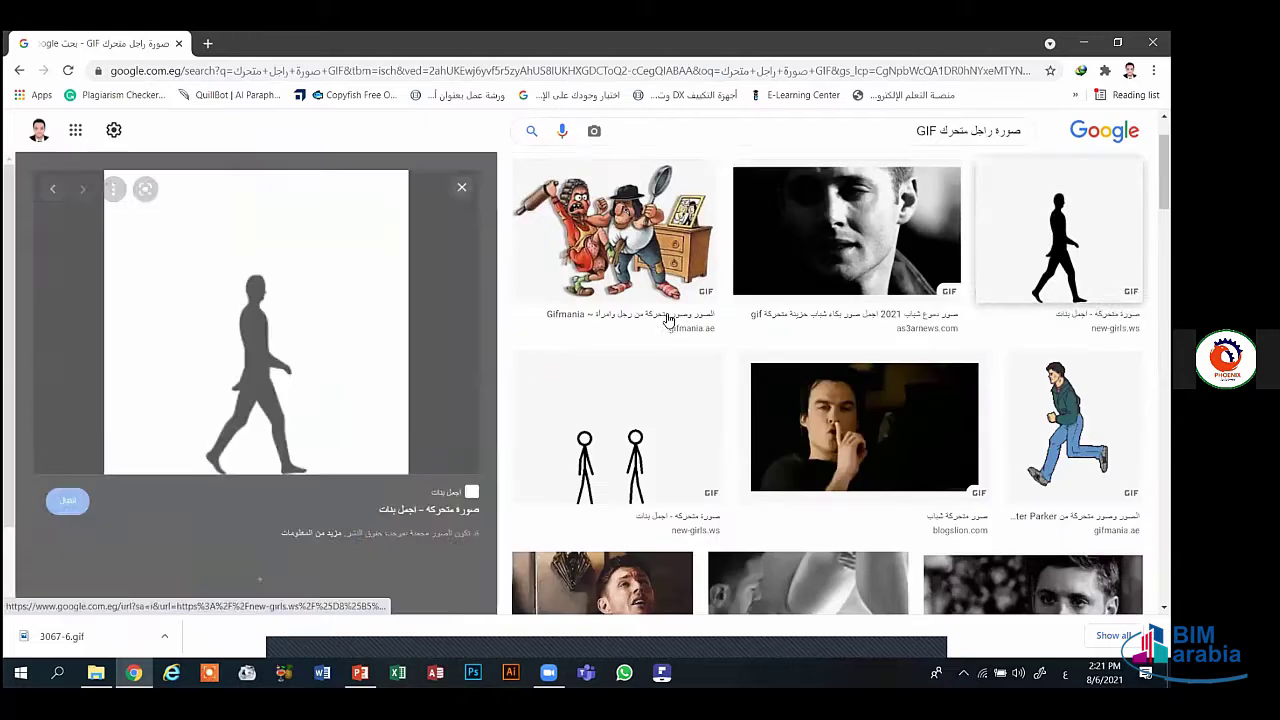
scroll(10, 320, down, 2)
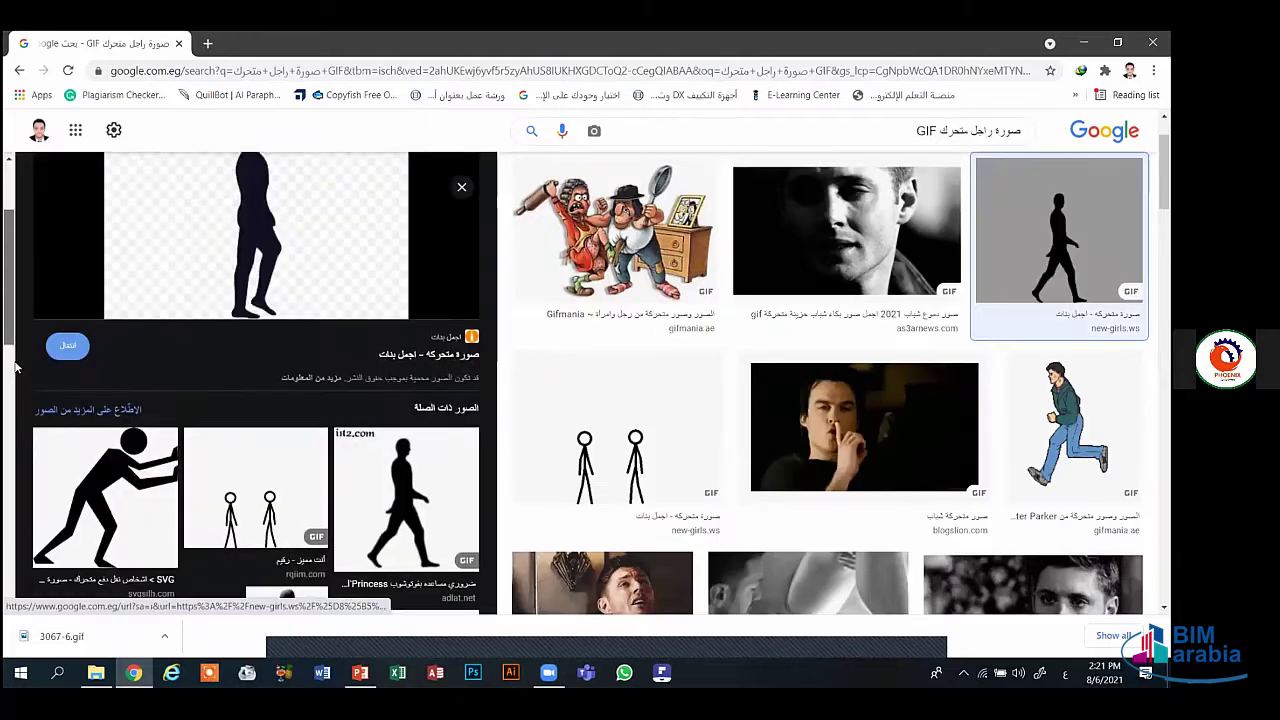
scroll(40, 420, down, 5)
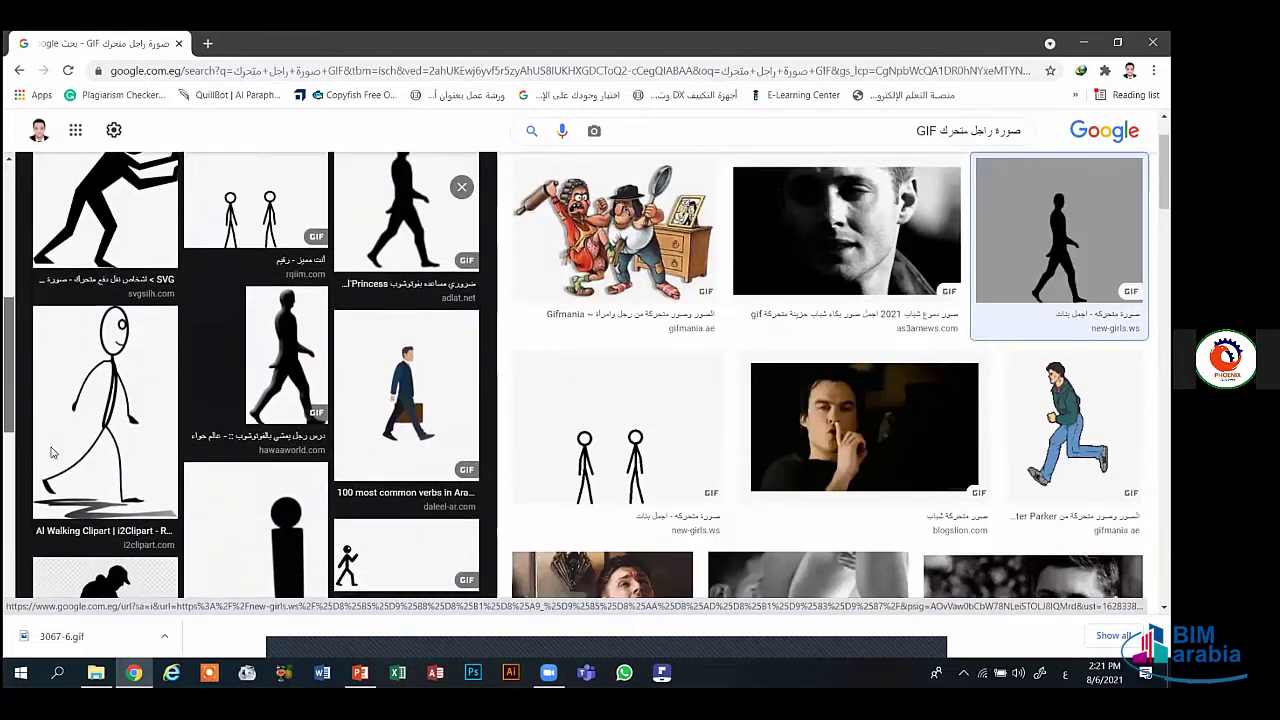
scroll(55, 455, down, 2)
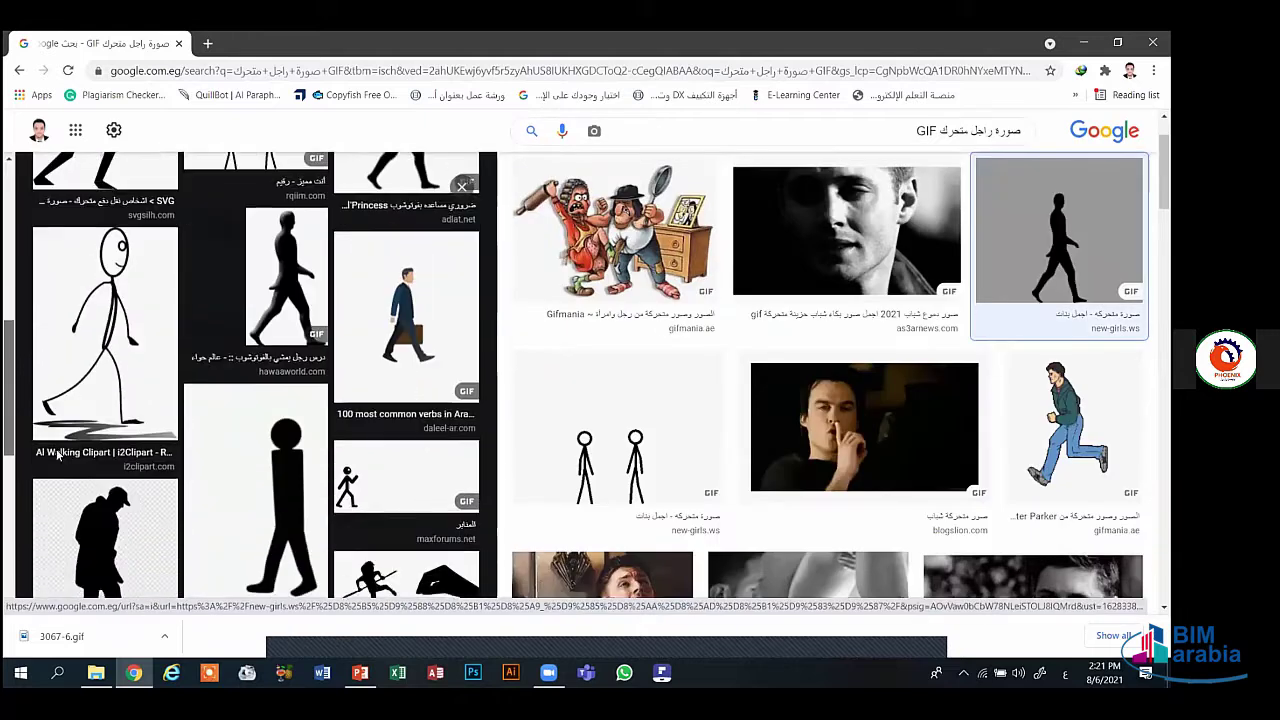
click(396, 350)
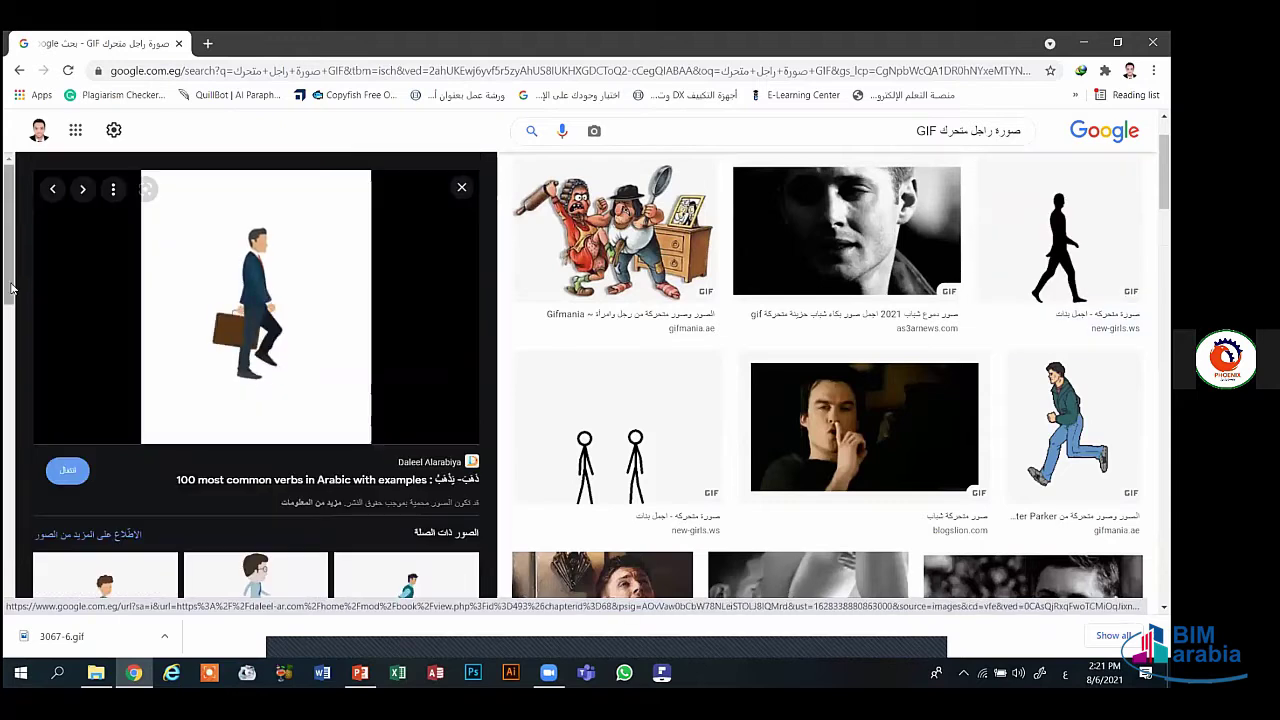
scroll(19, 346, down, 1)
scroll(20, 360, down, 5)
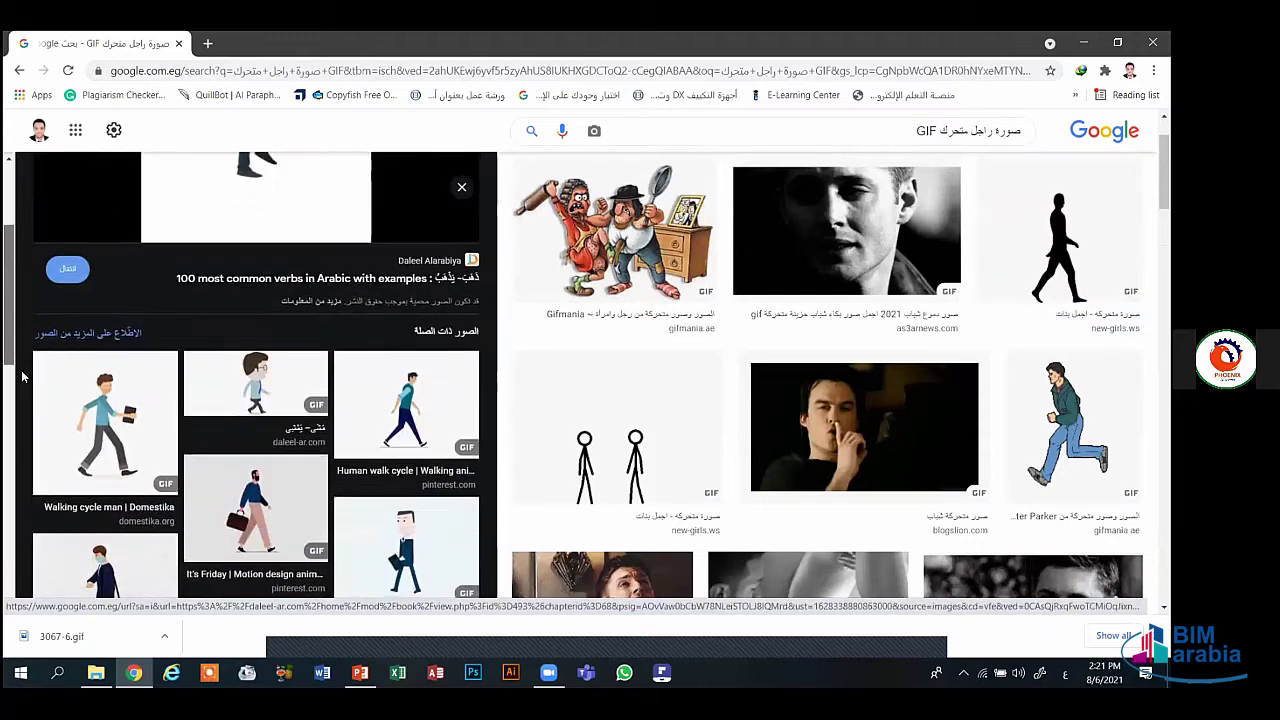
scroll(25, 393, down, 1)
scroll(287, 283, up, 7)
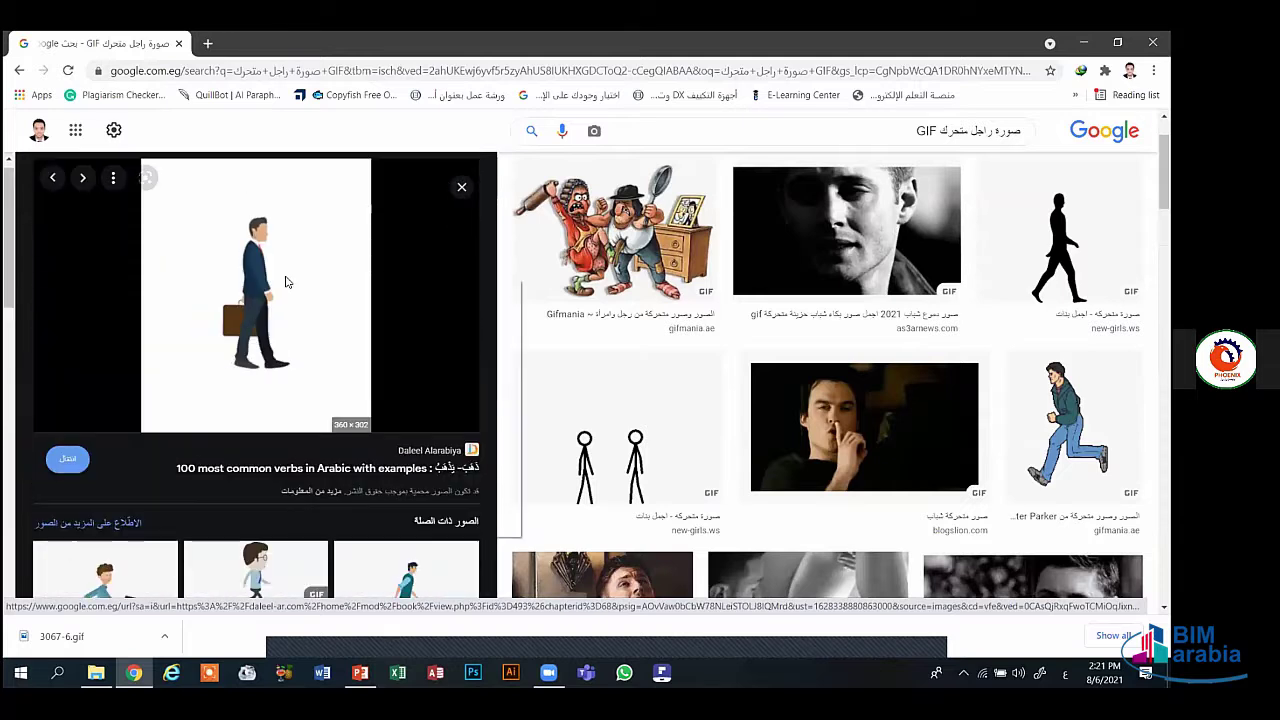
- Save the businessman GIF into the PowerPoint project folder as QualifiedFlimsyIsopod-size_restricted.gif
right_click(287, 283)
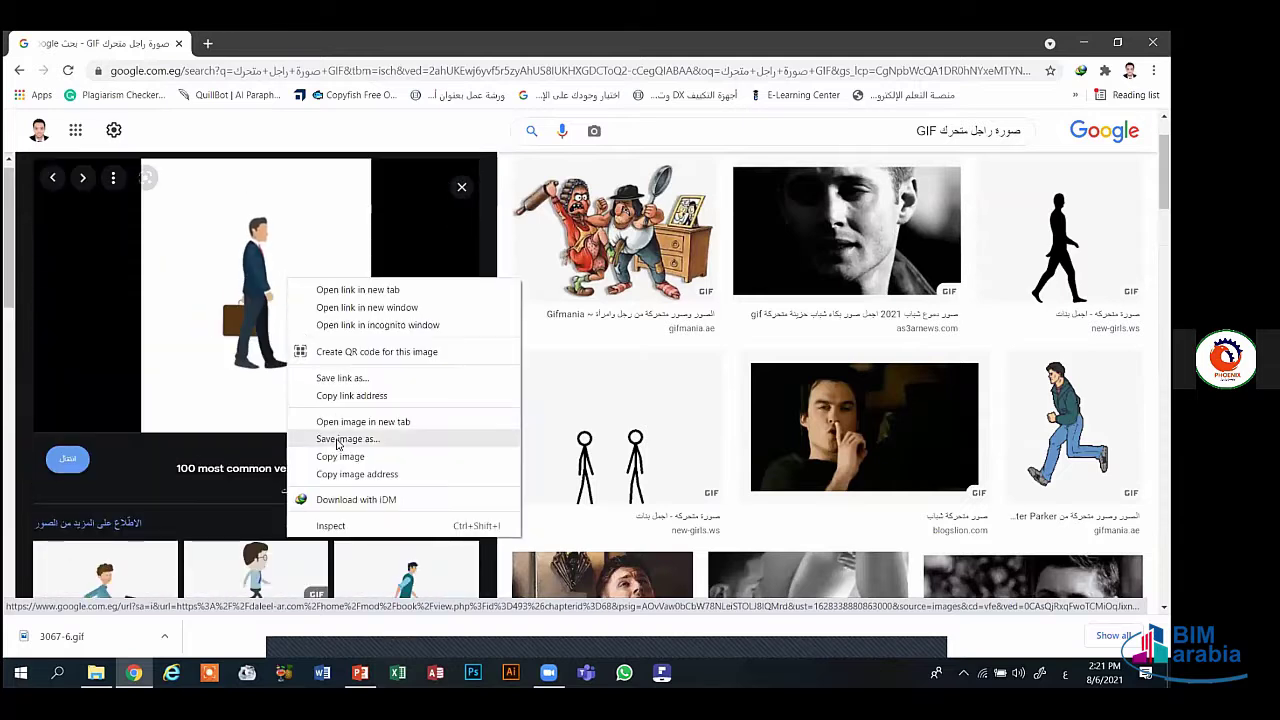
click(338, 438)
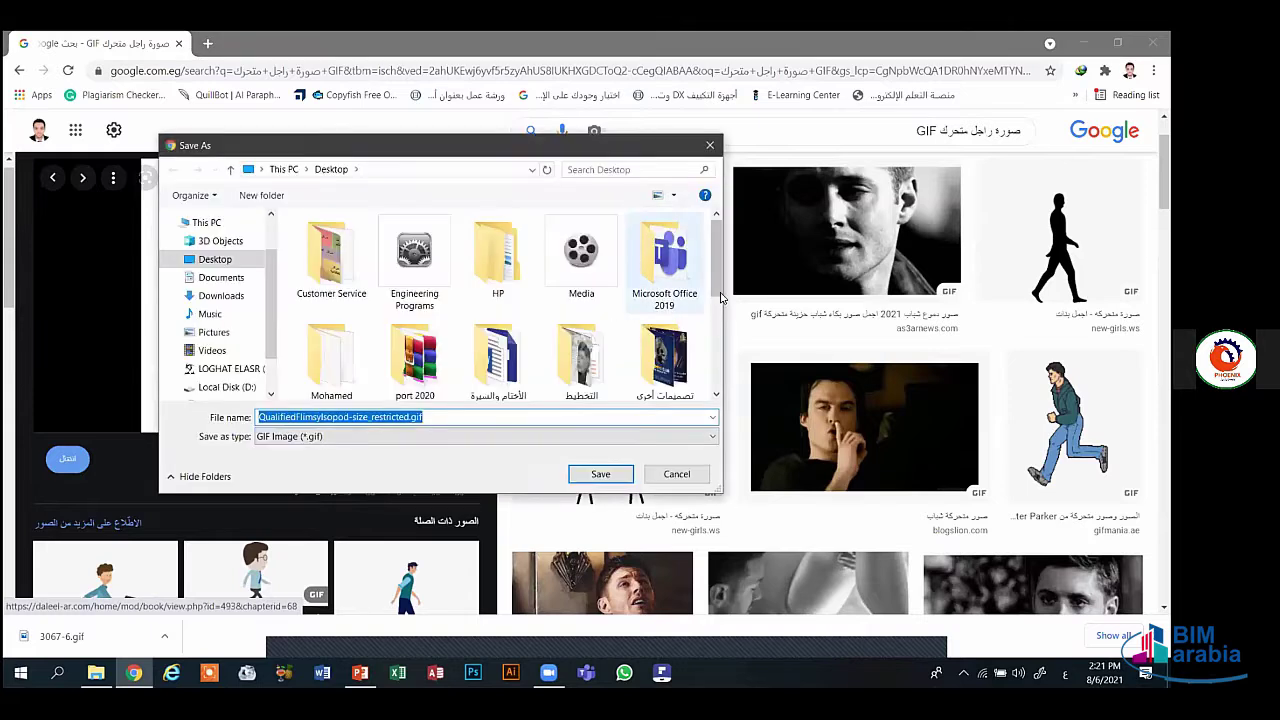
scroll(716, 380, down, 5)
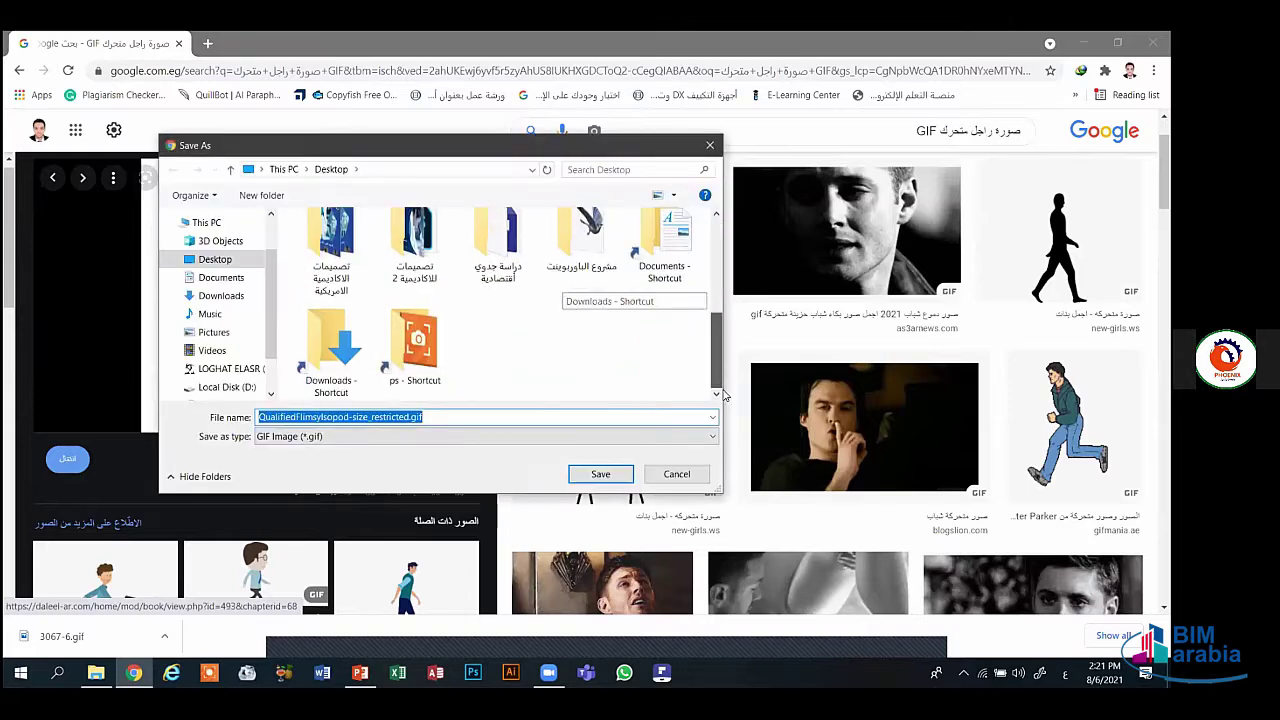
double_click(567, 222)
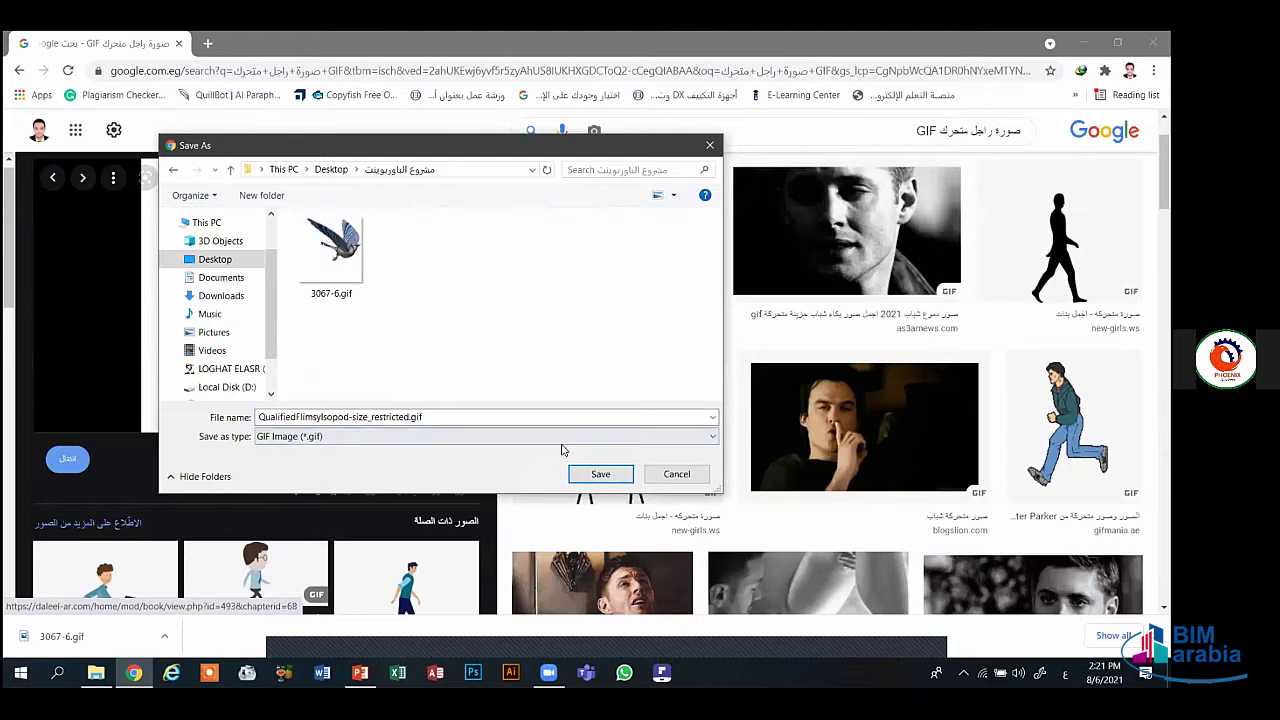
click(596, 473)
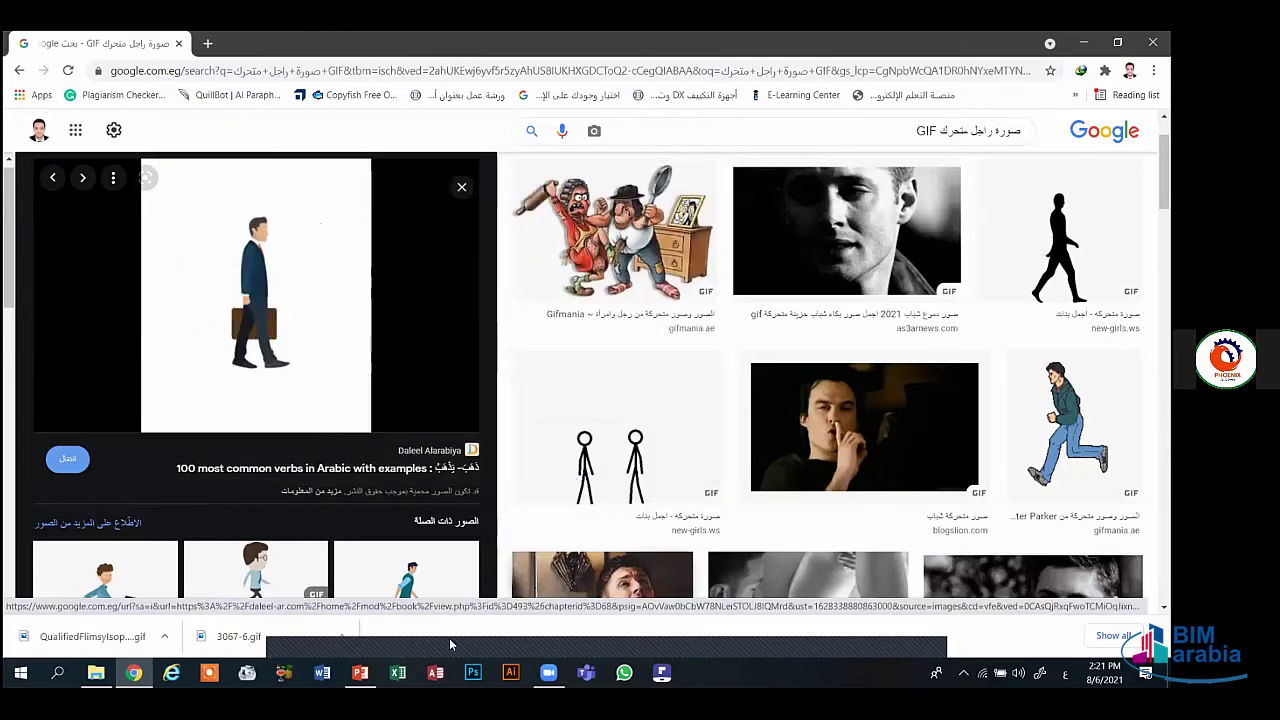
click(397, 671)
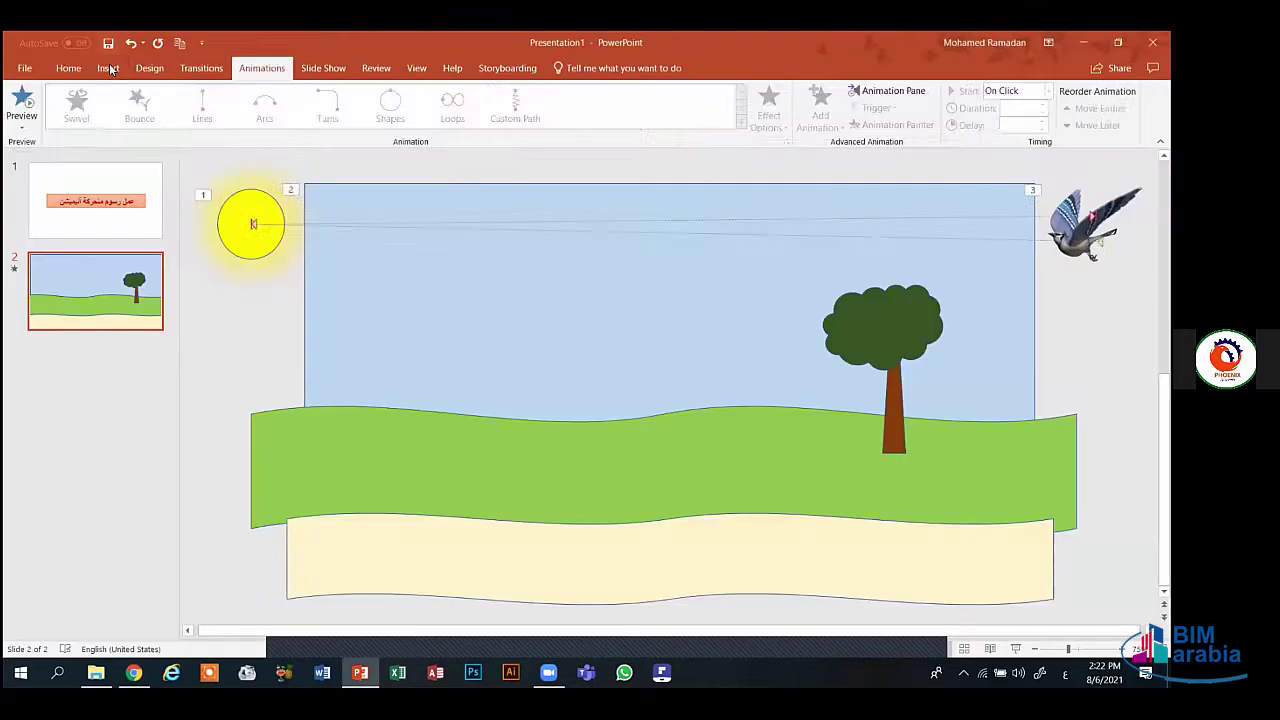
click(108, 68)
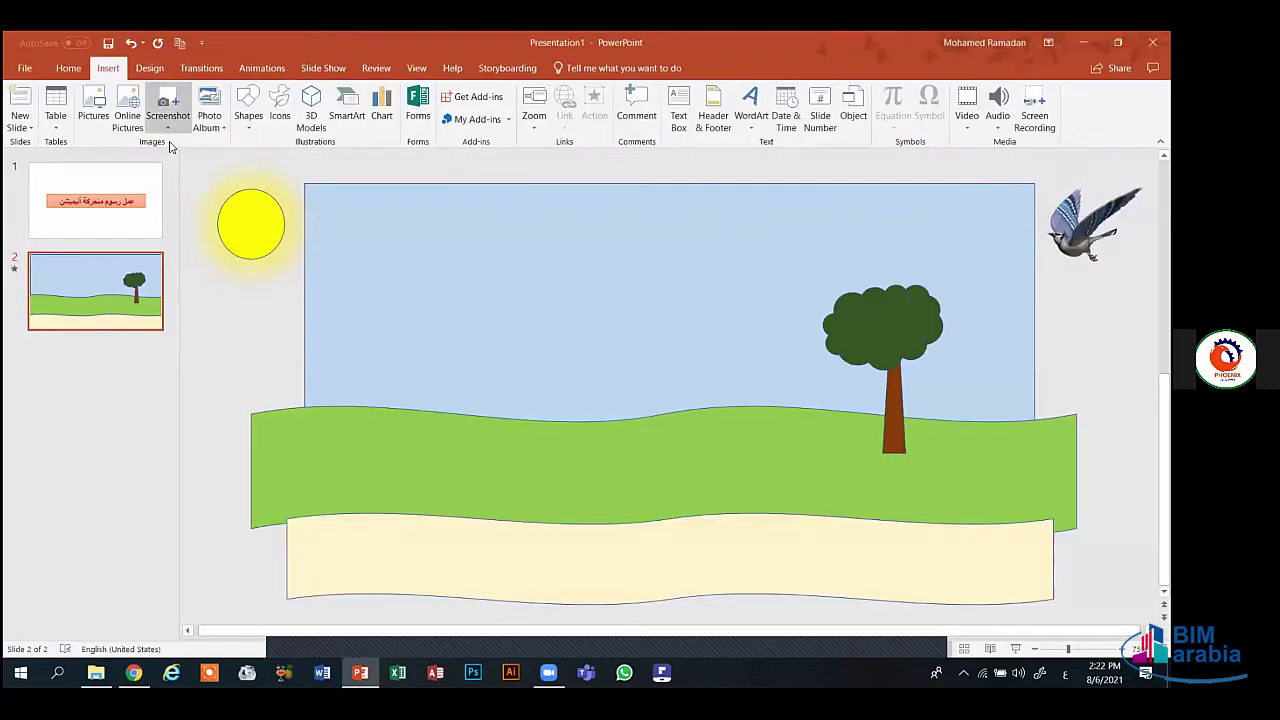
- Insert the QualifiedFlimsyIsopod GIF onto slide 2 and drag it past the slide's left edge
click(93, 108)
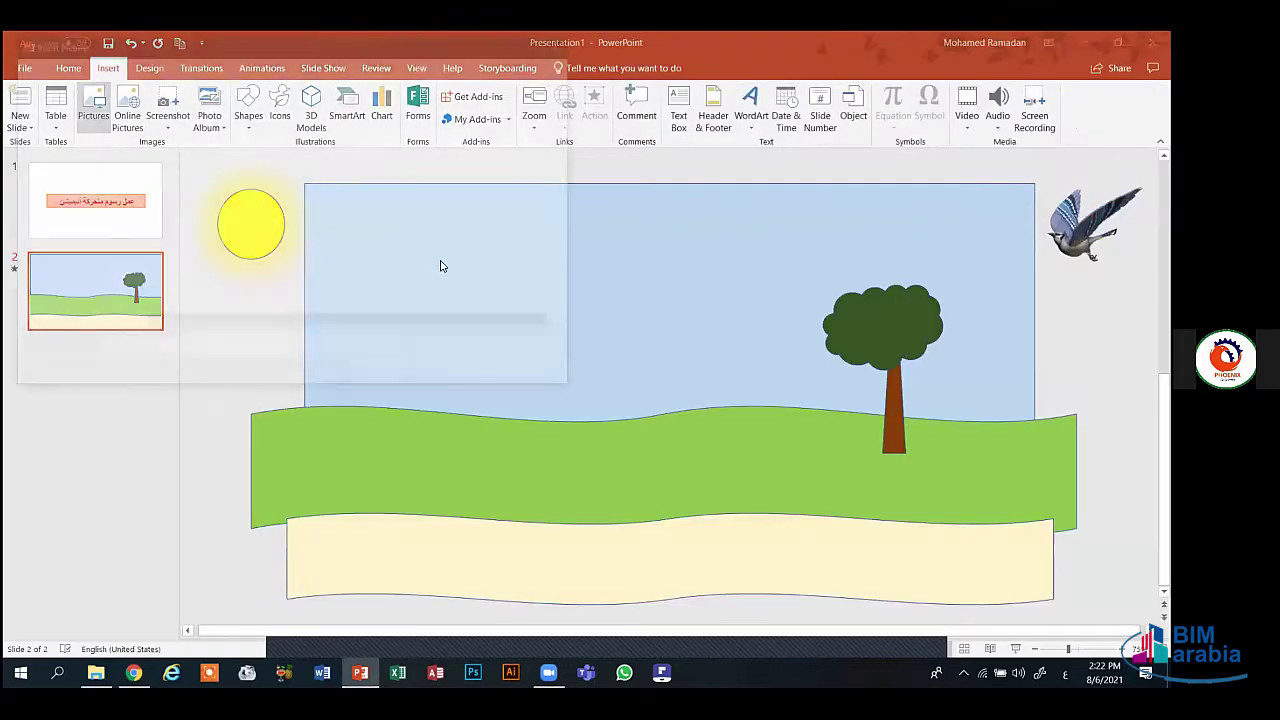
click(298, 160)
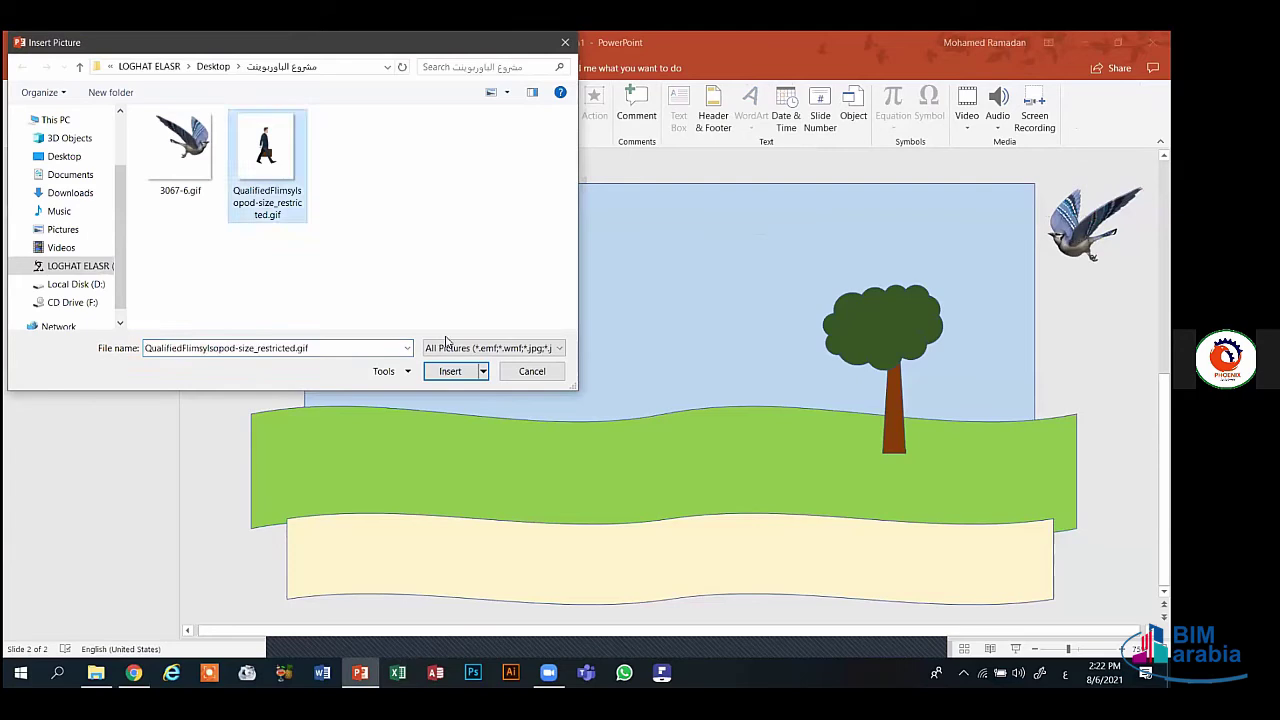
click(472, 376)
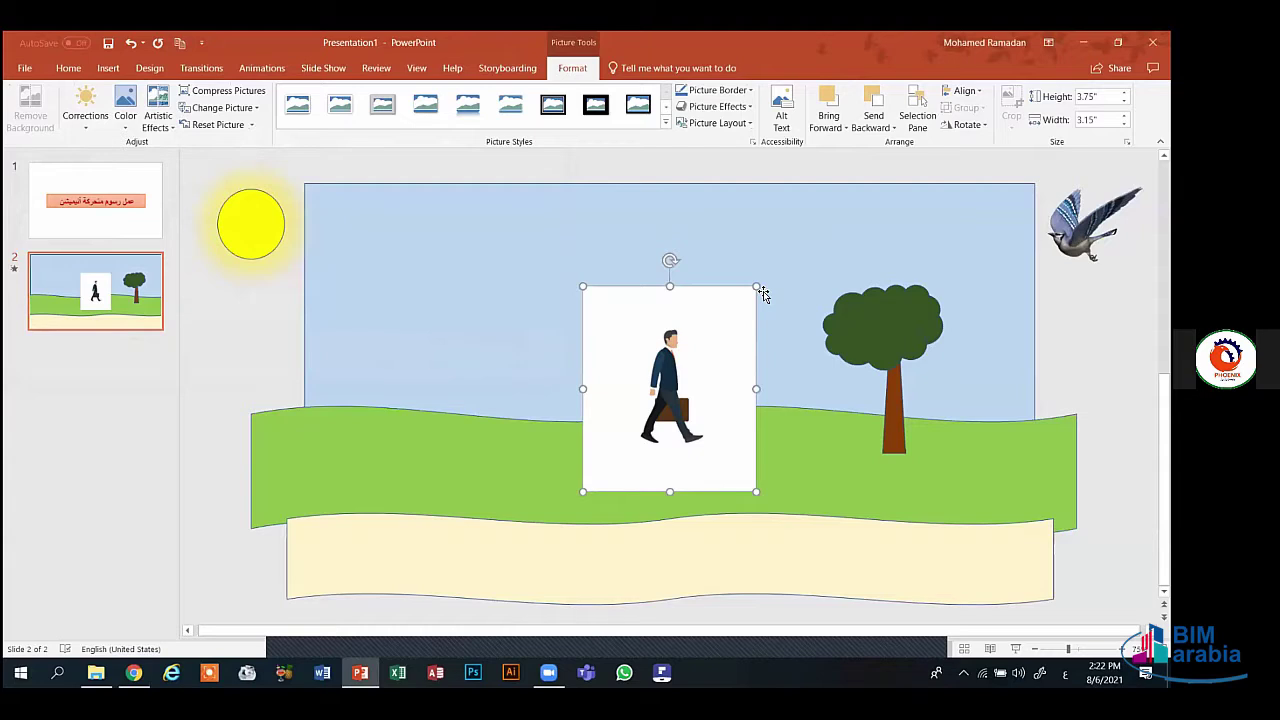
scroll(762, 296, down, 5)
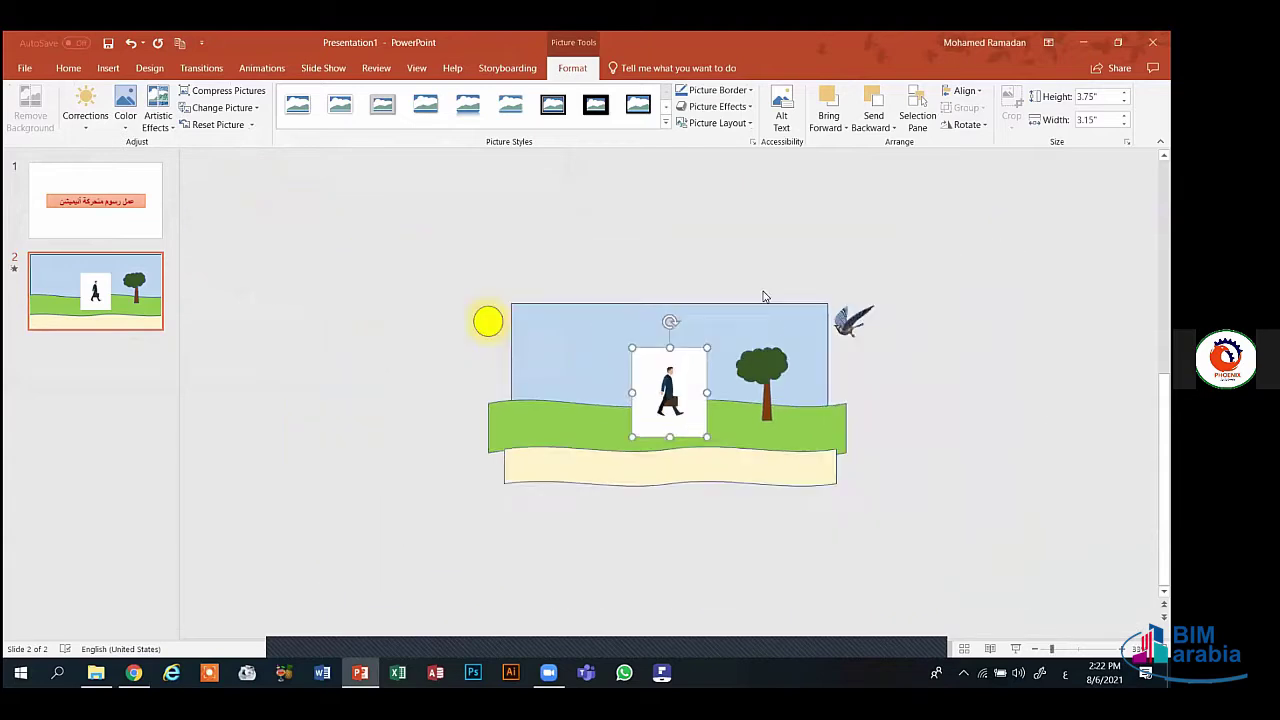
scroll(762, 296, up, 5)
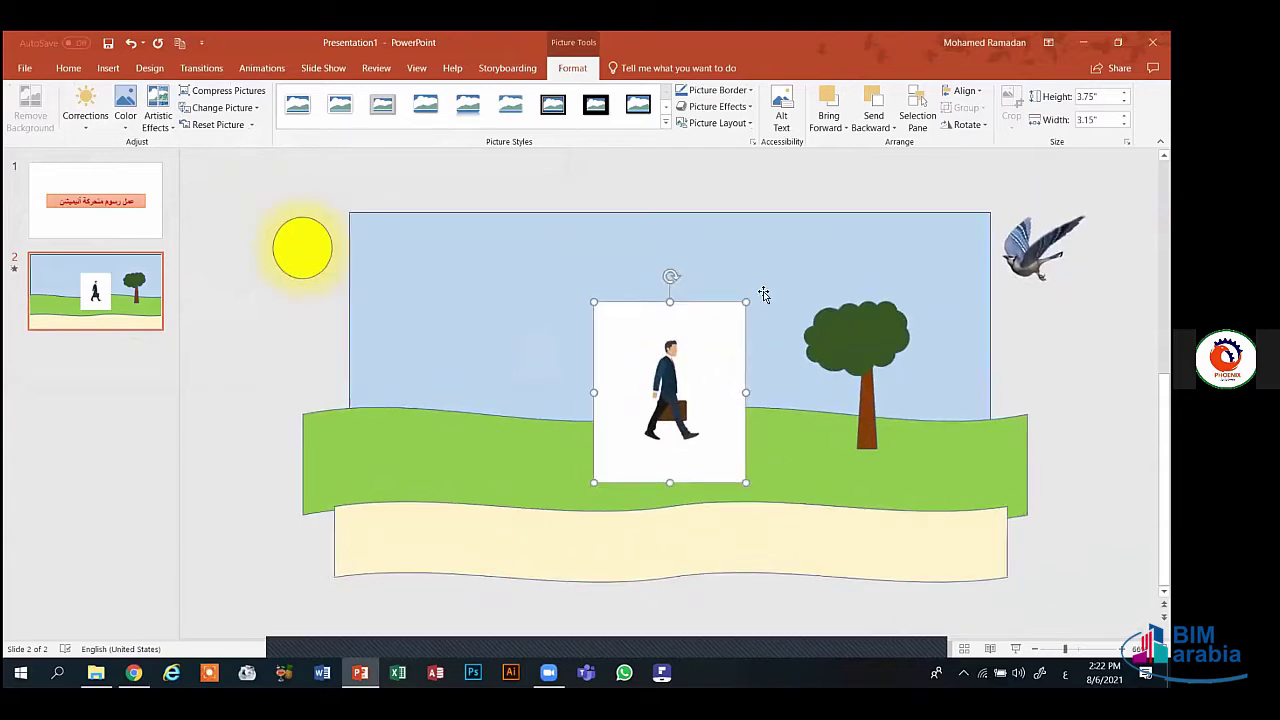
scroll(763, 294, down, 2)
drag(709, 367, 354, 434)
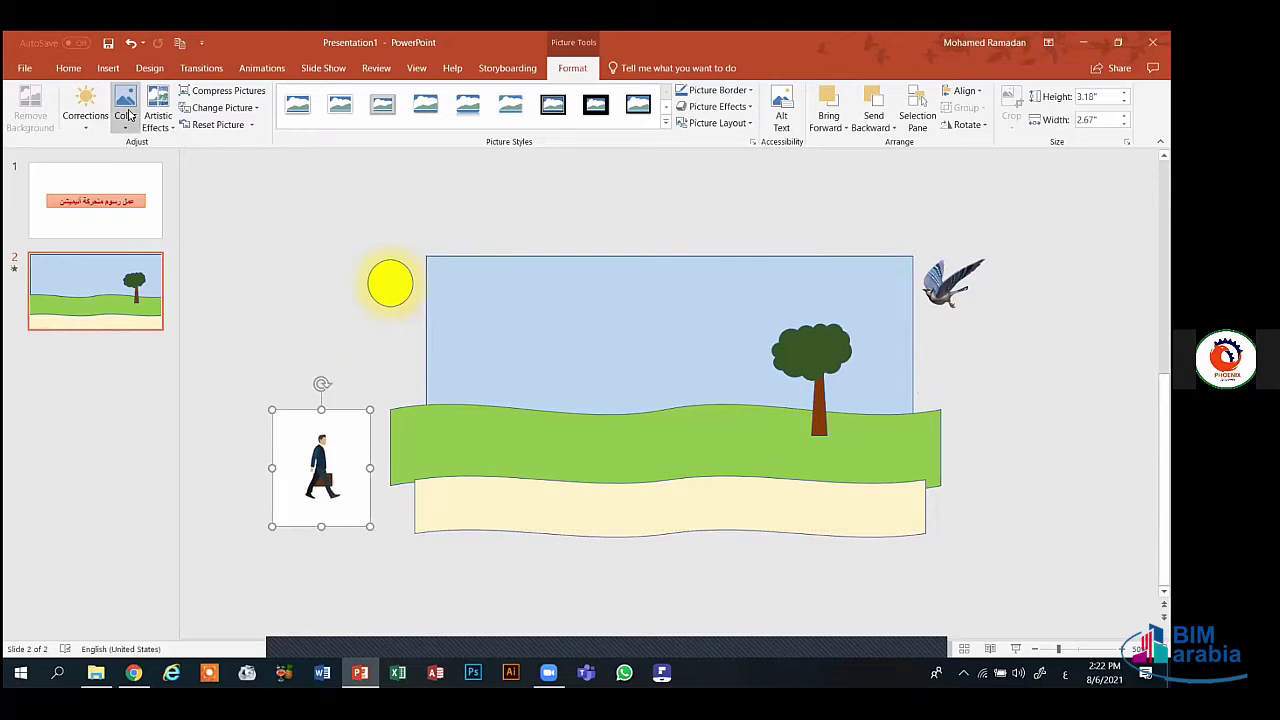
- Make the walking man's white background transparent, enlarge him to 4.2" by 3.52", and nudge him lower
click(125, 108)
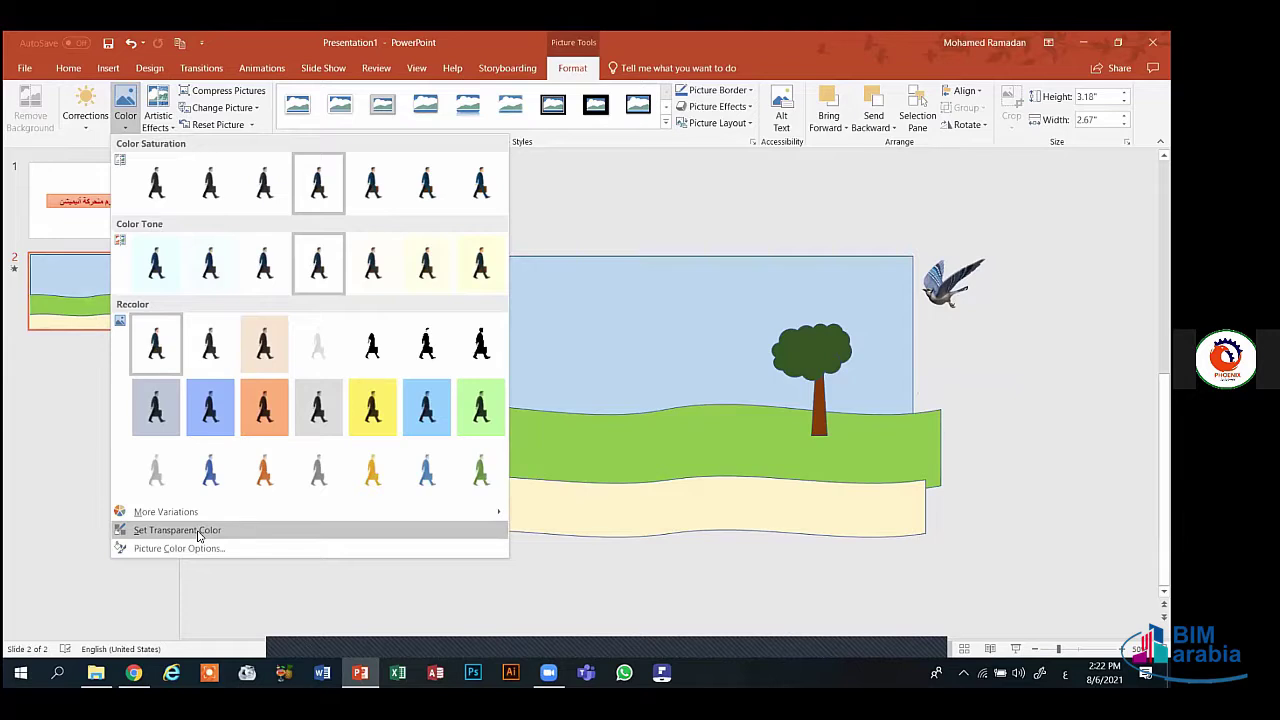
click(198, 531)
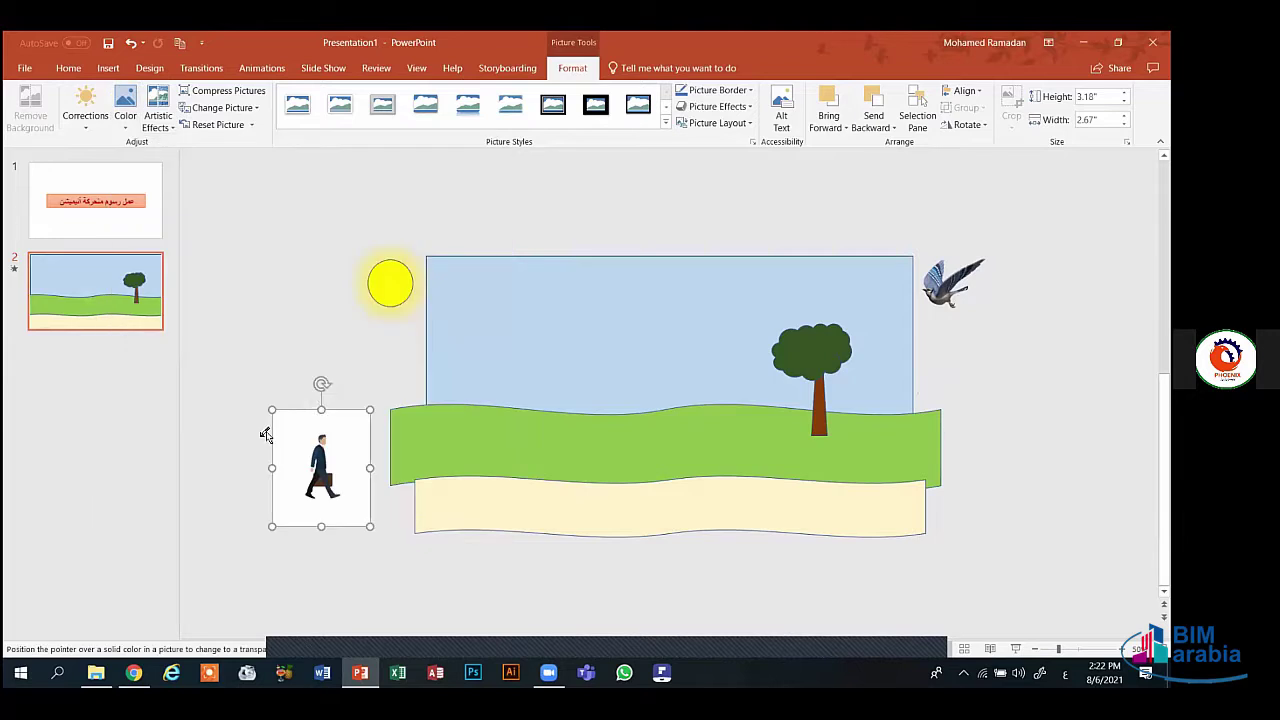
click(359, 430)
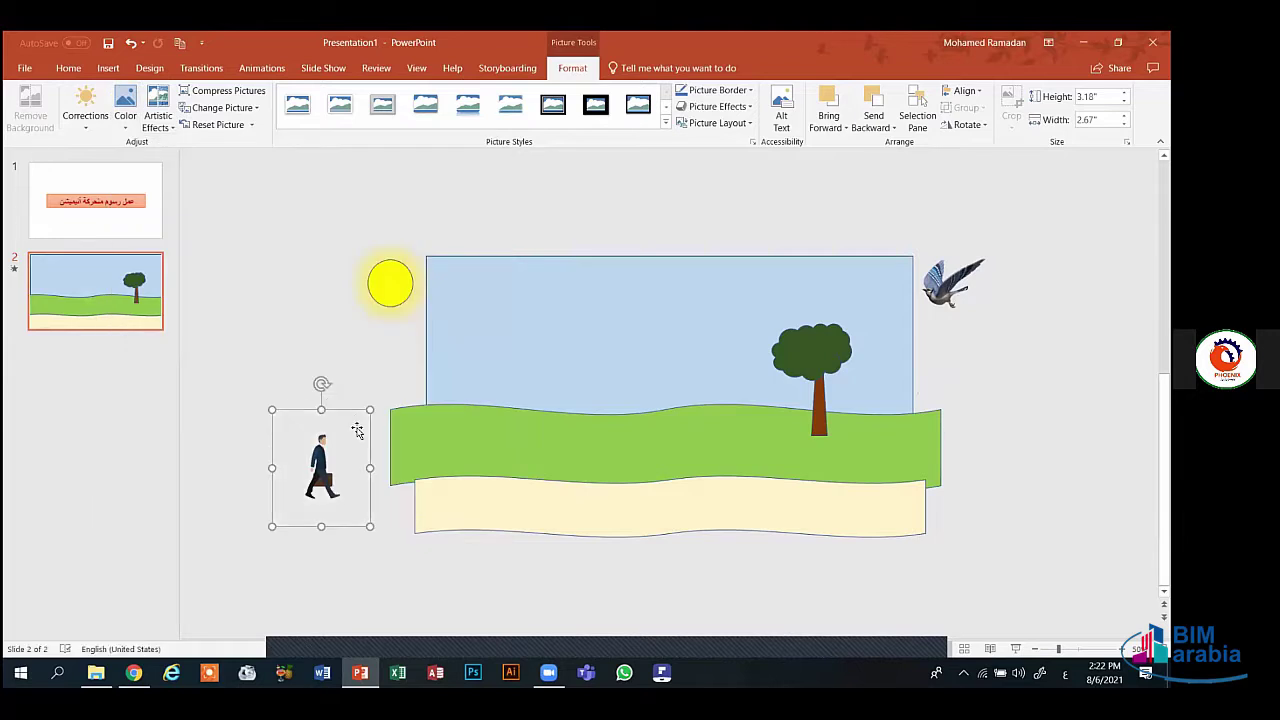
click(298, 271)
click(366, 430)
drag(372, 408, 401, 372)
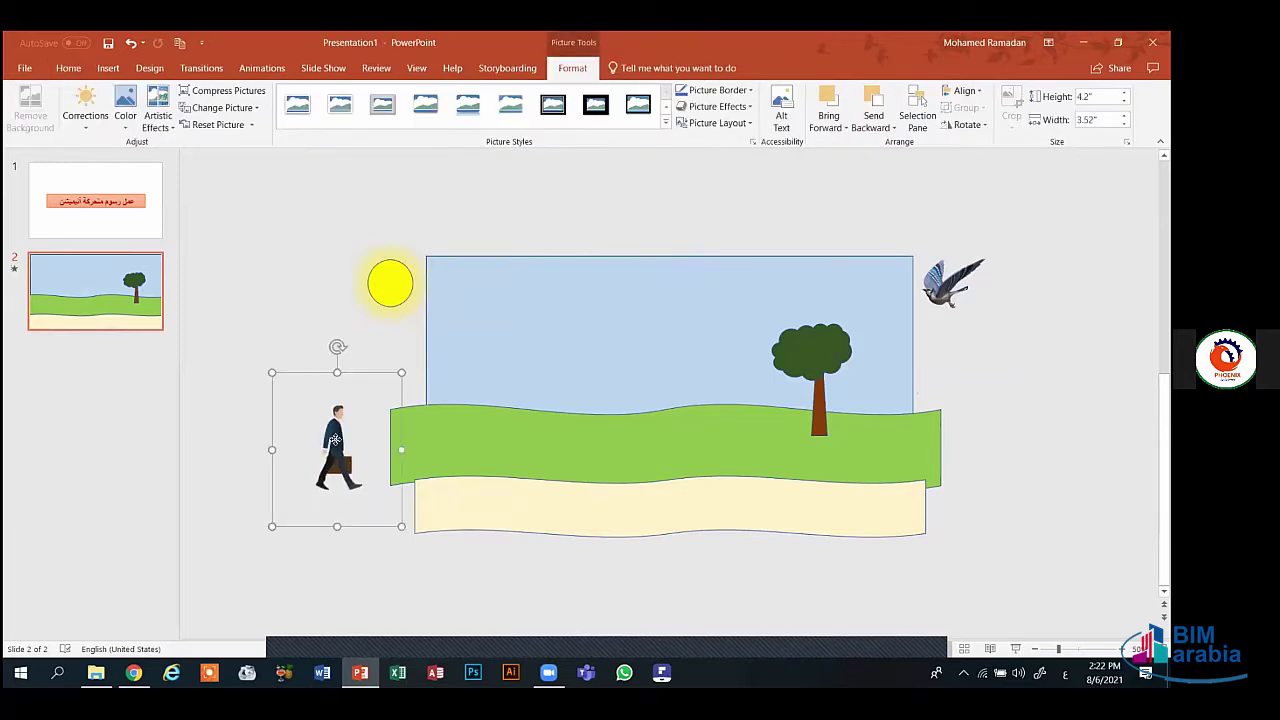
drag(335, 440, 334, 480)
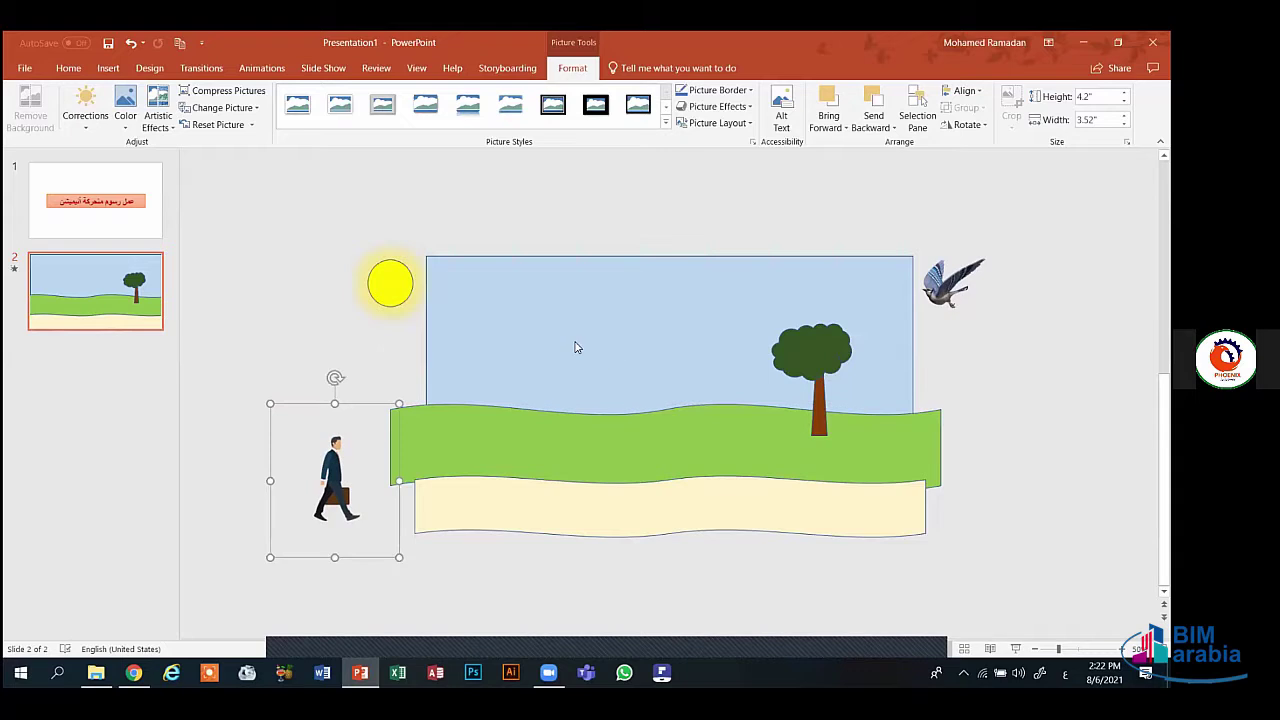
- Give the walking man a Right motion path extending past the tree beyond the scene's edge
click(278, 68)
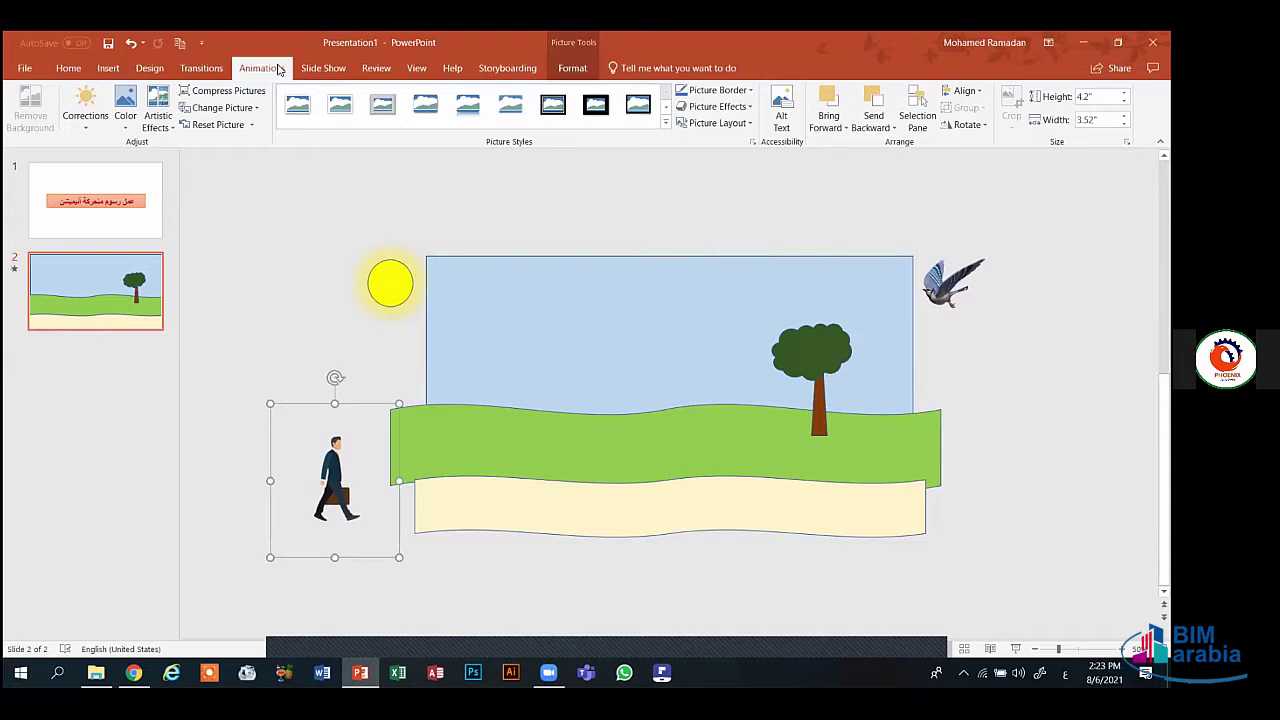
click(806, 121)
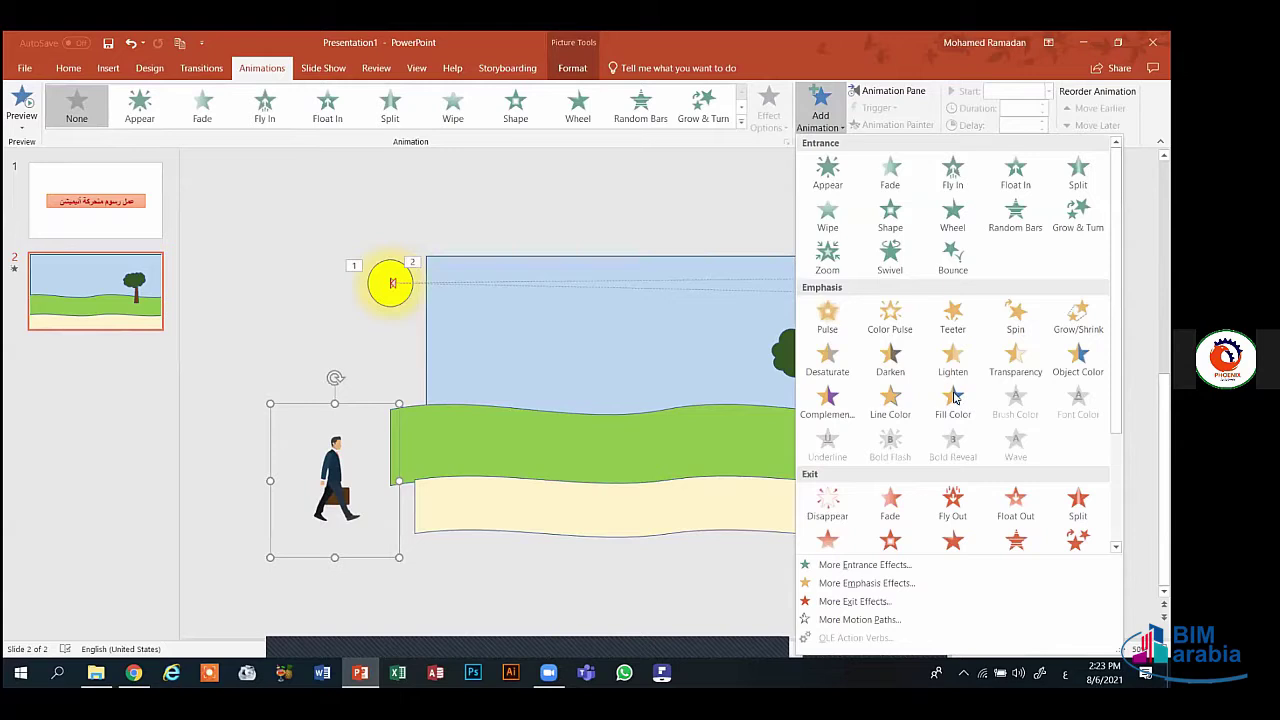
click(887, 620)
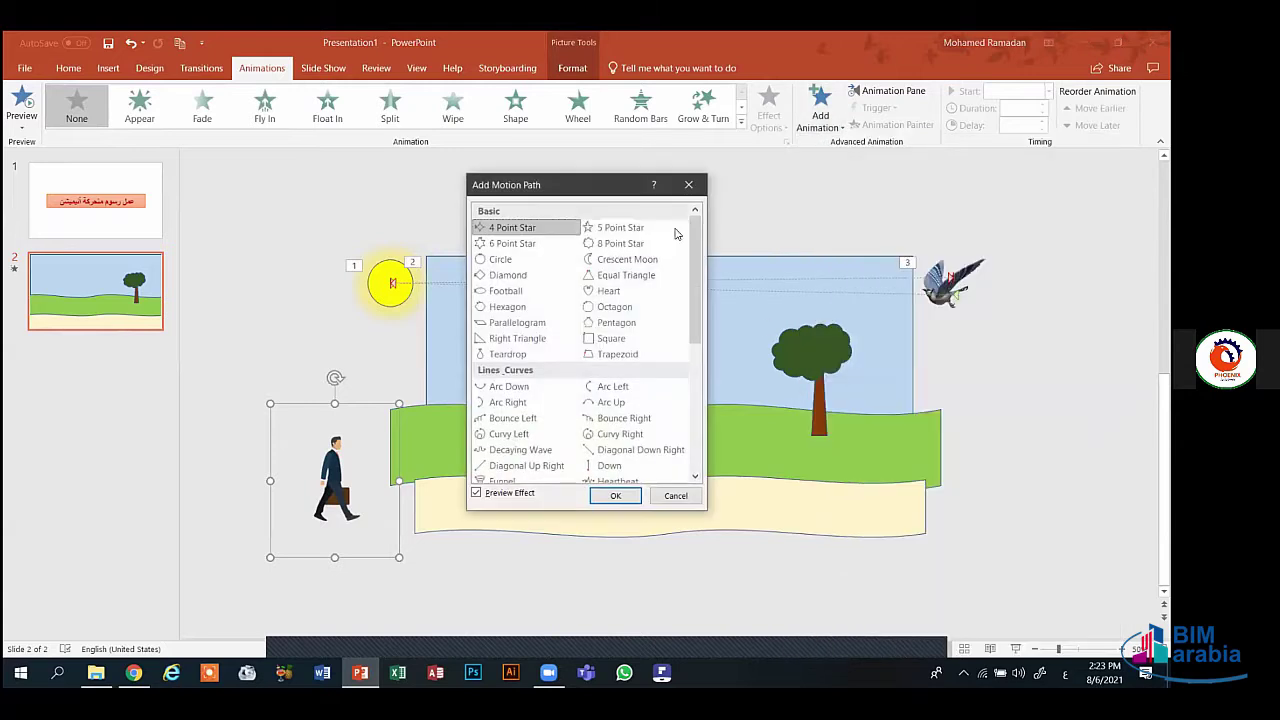
scroll(693, 268, down, 3)
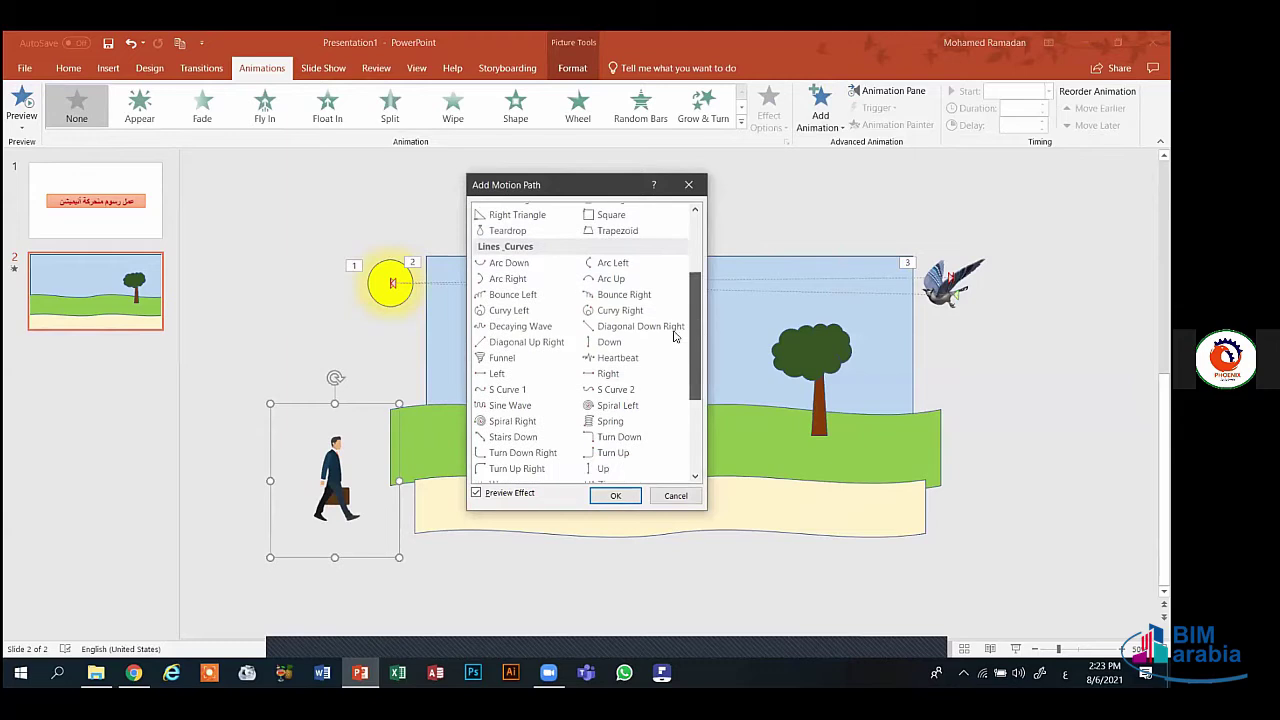
click(622, 373)
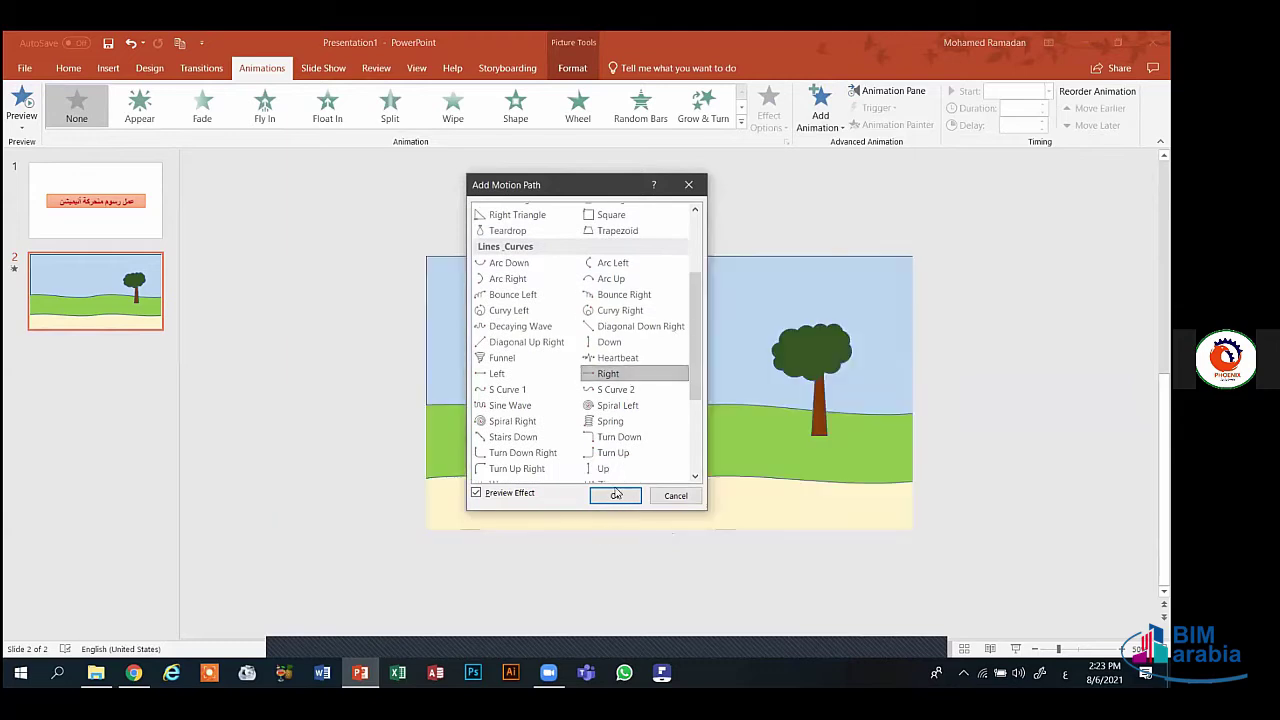
click(616, 496)
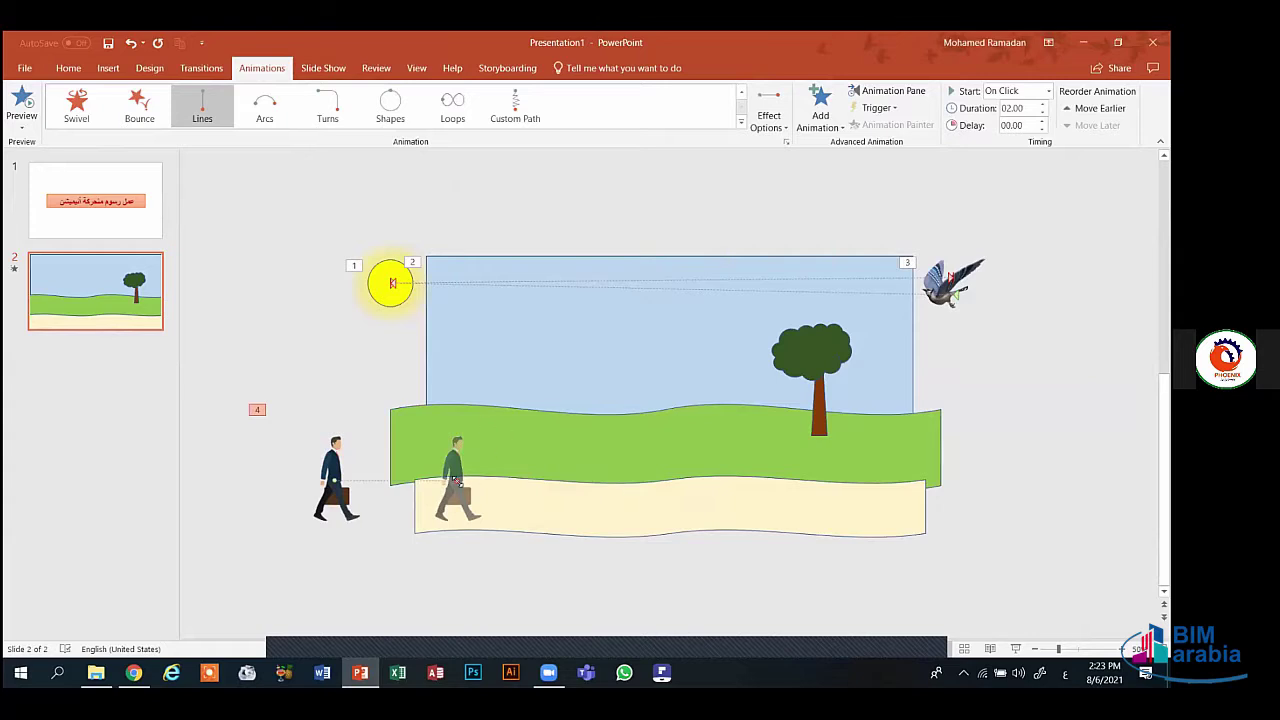
drag(456, 480, 966, 492)
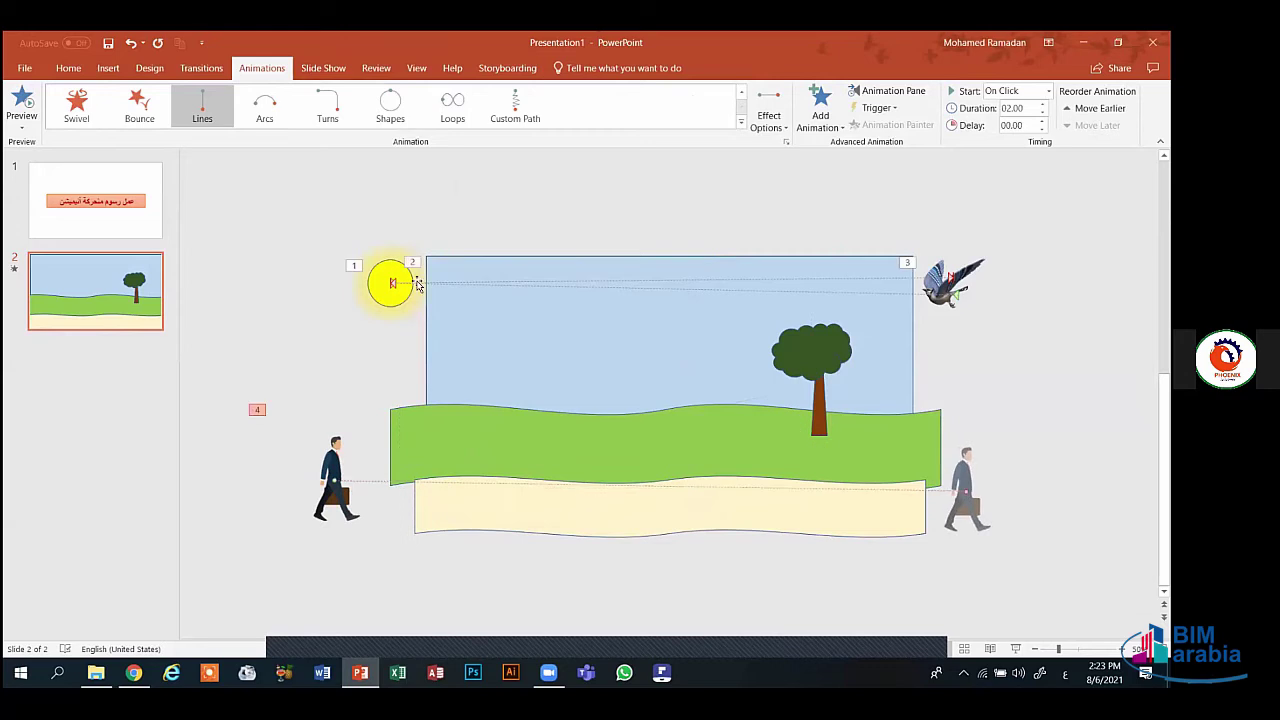
- Raise the walking businessman's animation duration to 18.00 seconds
click(1042, 104)
click(1042, 104)
click(1042, 104)
click(1042, 104)
click(1042, 104)
click(1042, 104)
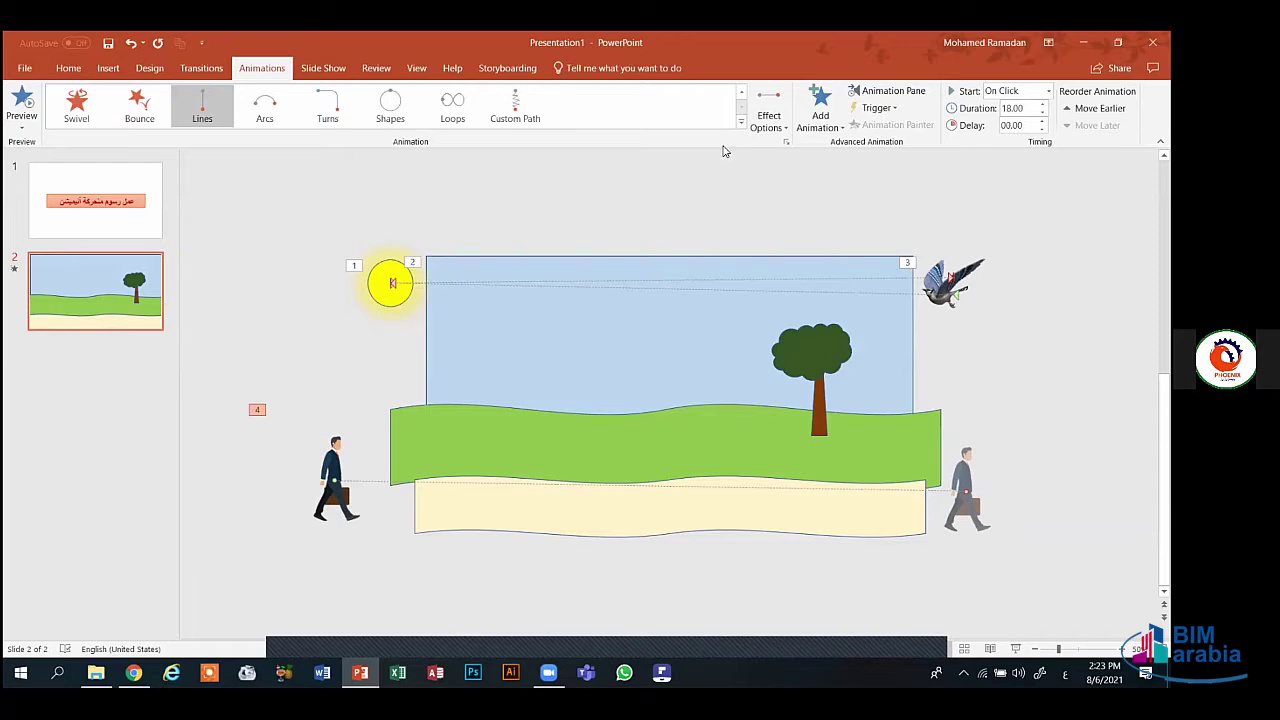
- In the Animation Pane, select all animations and review their Start options without changing them
click(880, 100)
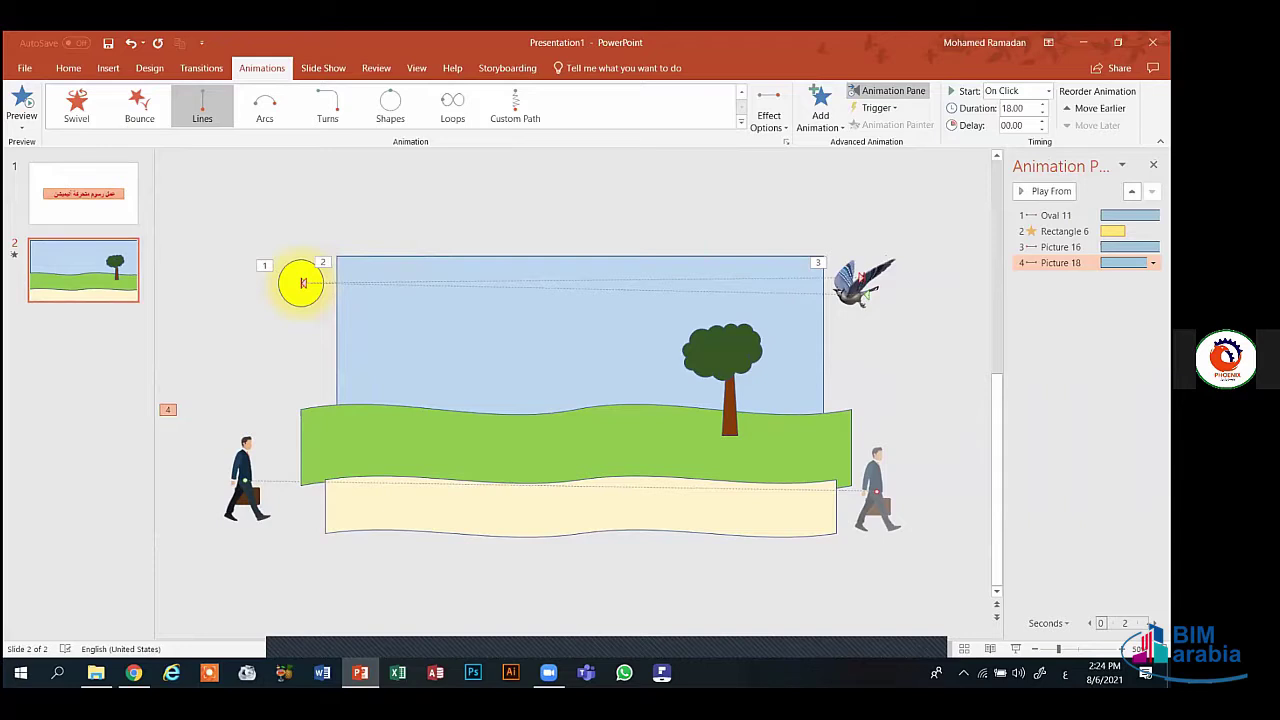
key(ctrl+a)
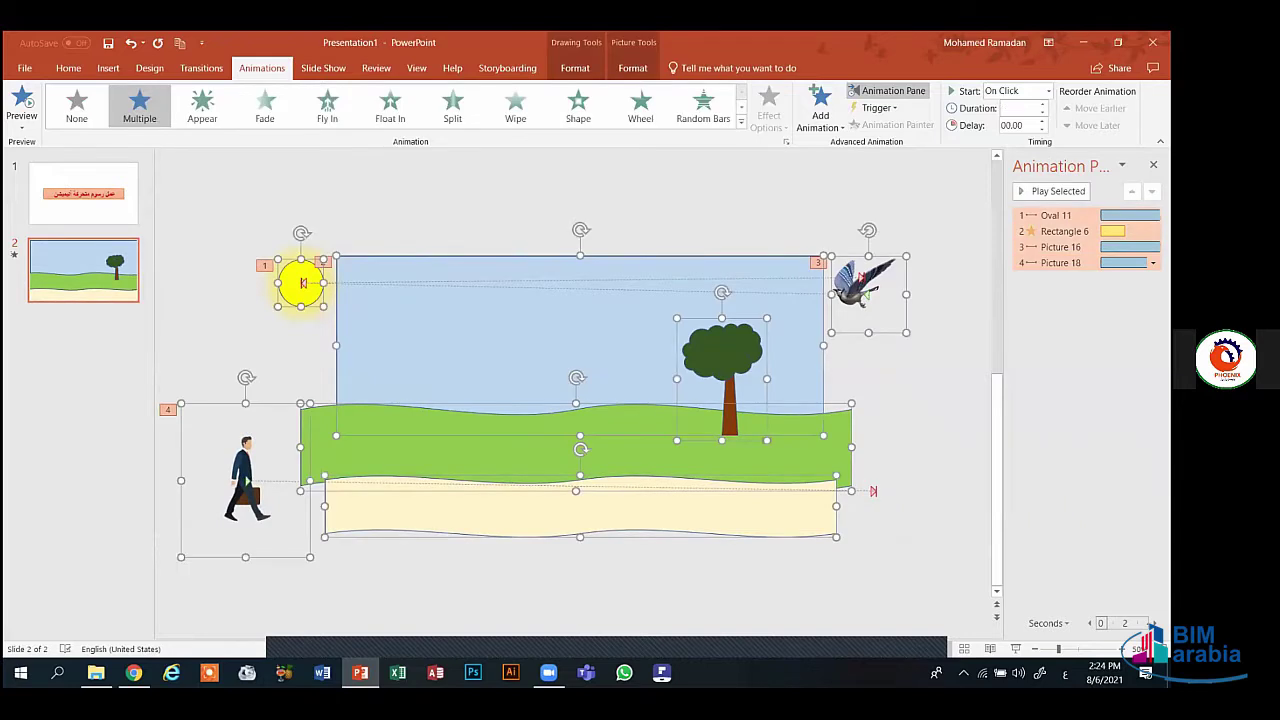
click(1048, 91)
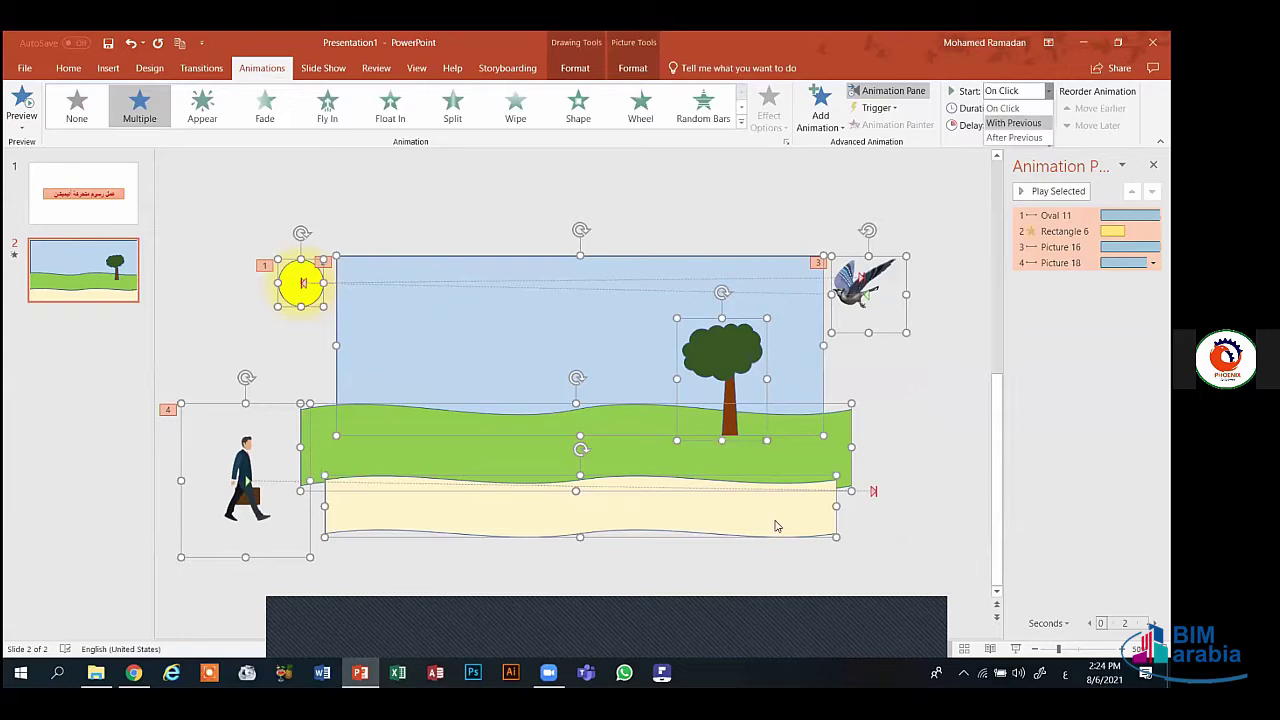
click(585, 637)
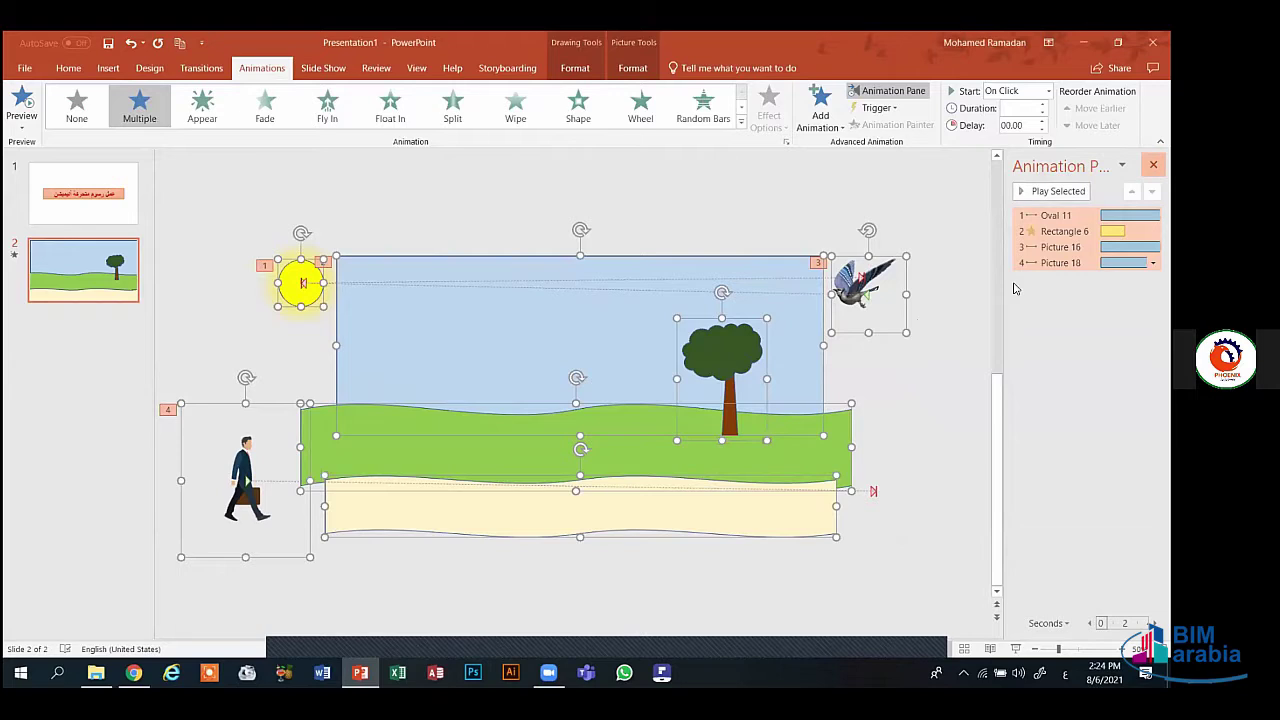
click(985, 347)
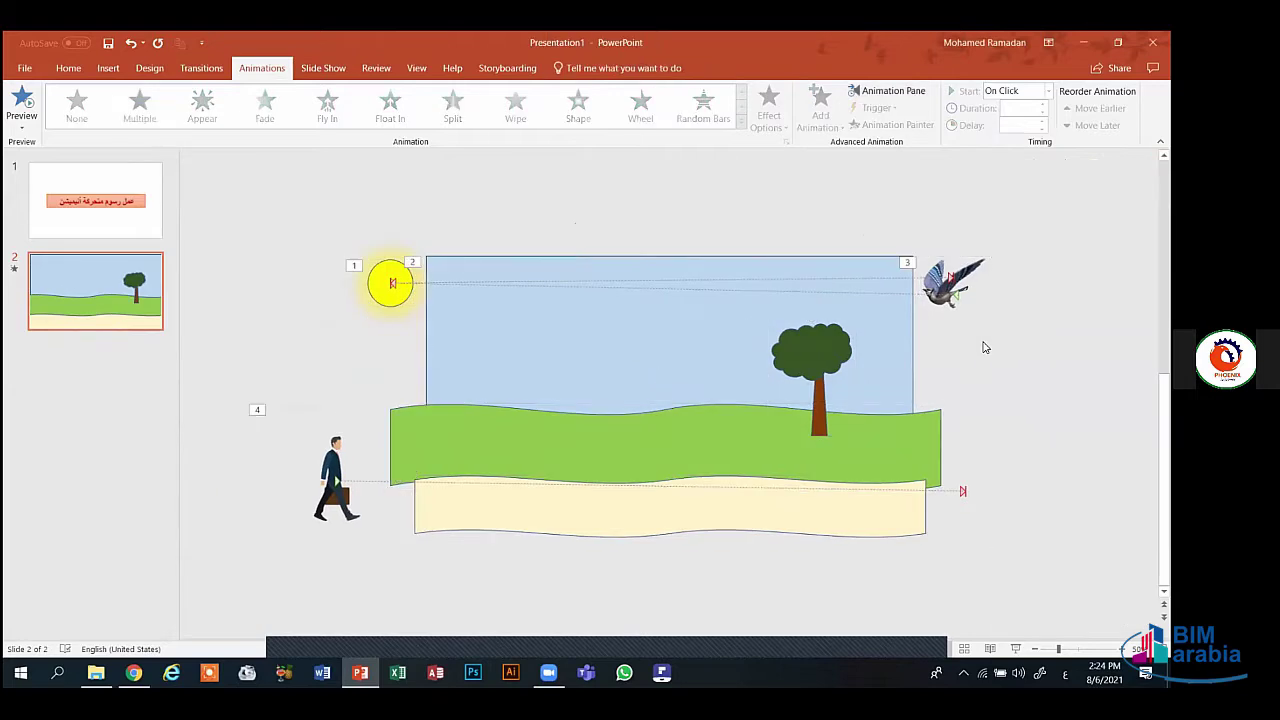
- Select the walking man picture and open its Picture Tools Color options
click(332, 468)
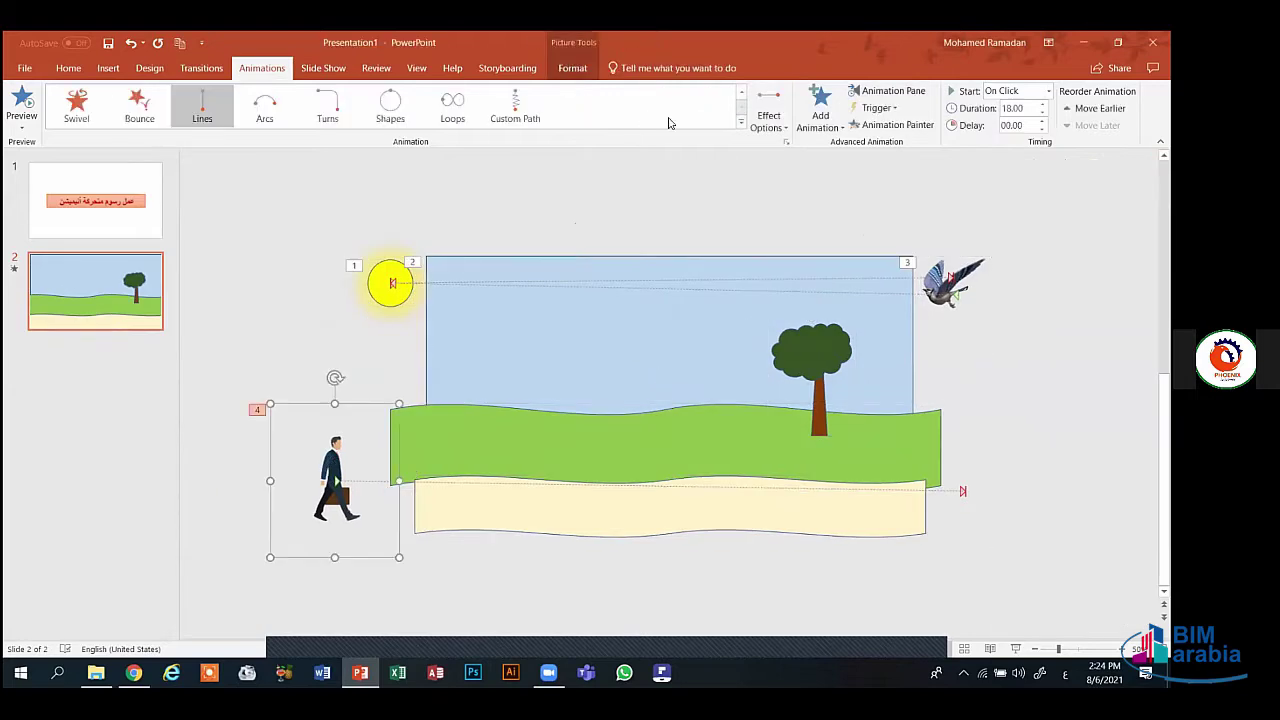
click(572, 68)
click(124, 108)
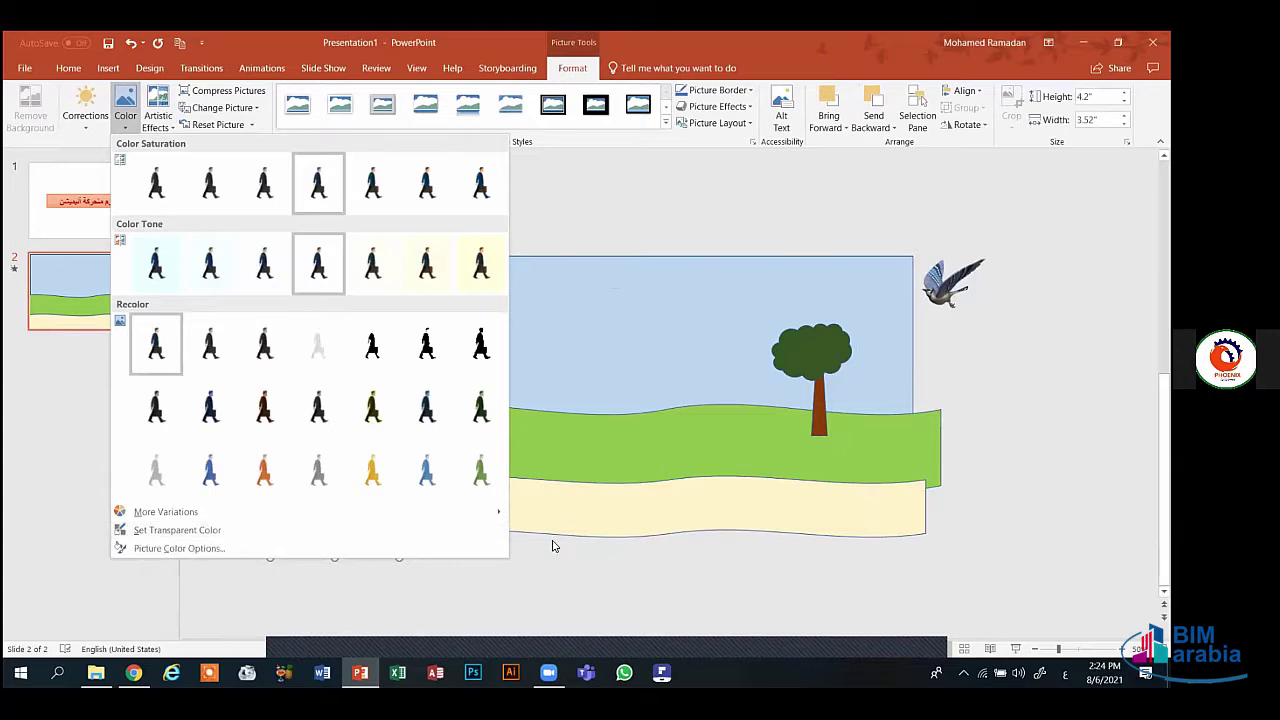
- Close the Color gallery unchanged and go back to the Animations tab
click(492, 555)
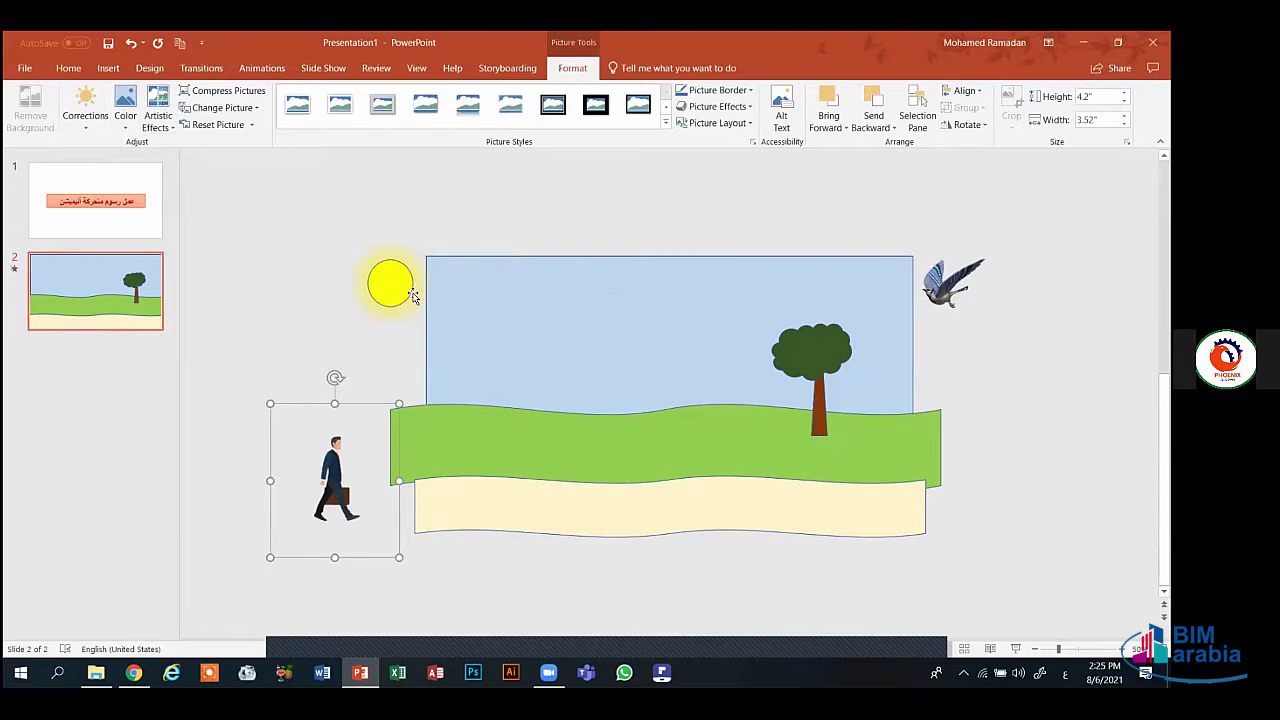
click(261, 68)
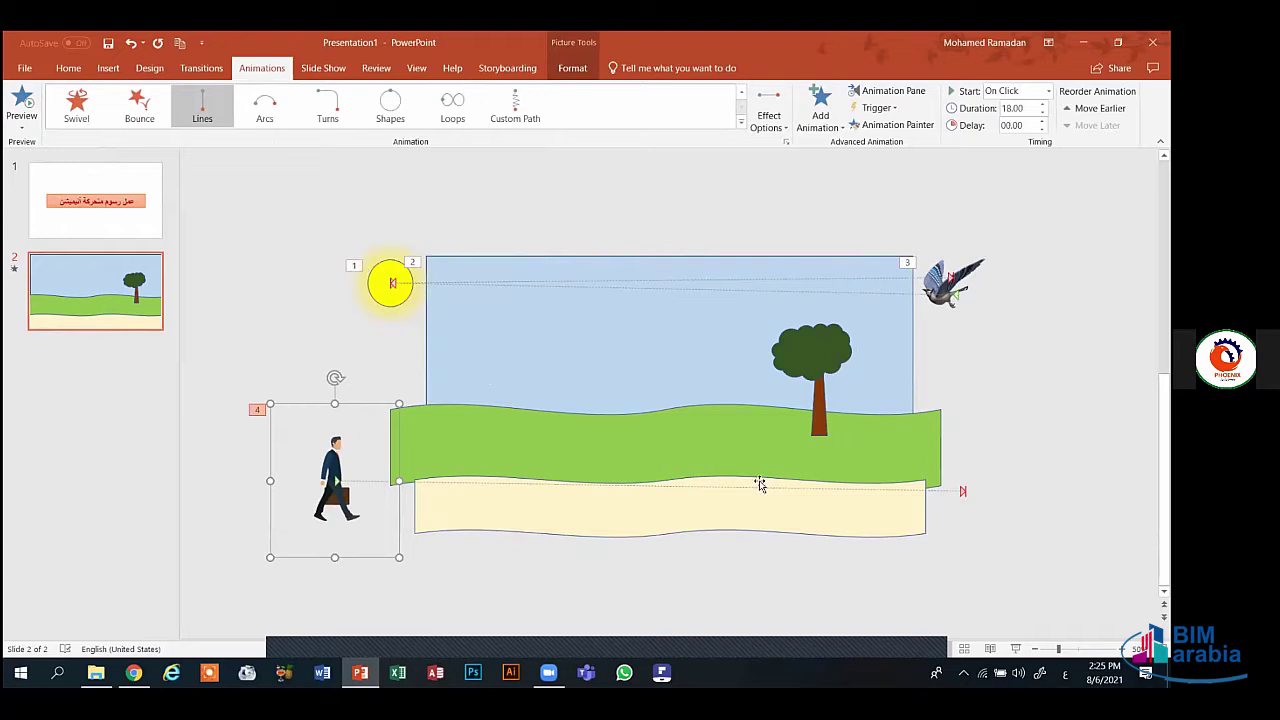
- Set all four slide 2 animations to start With Previous, then preview them
click(911, 94)
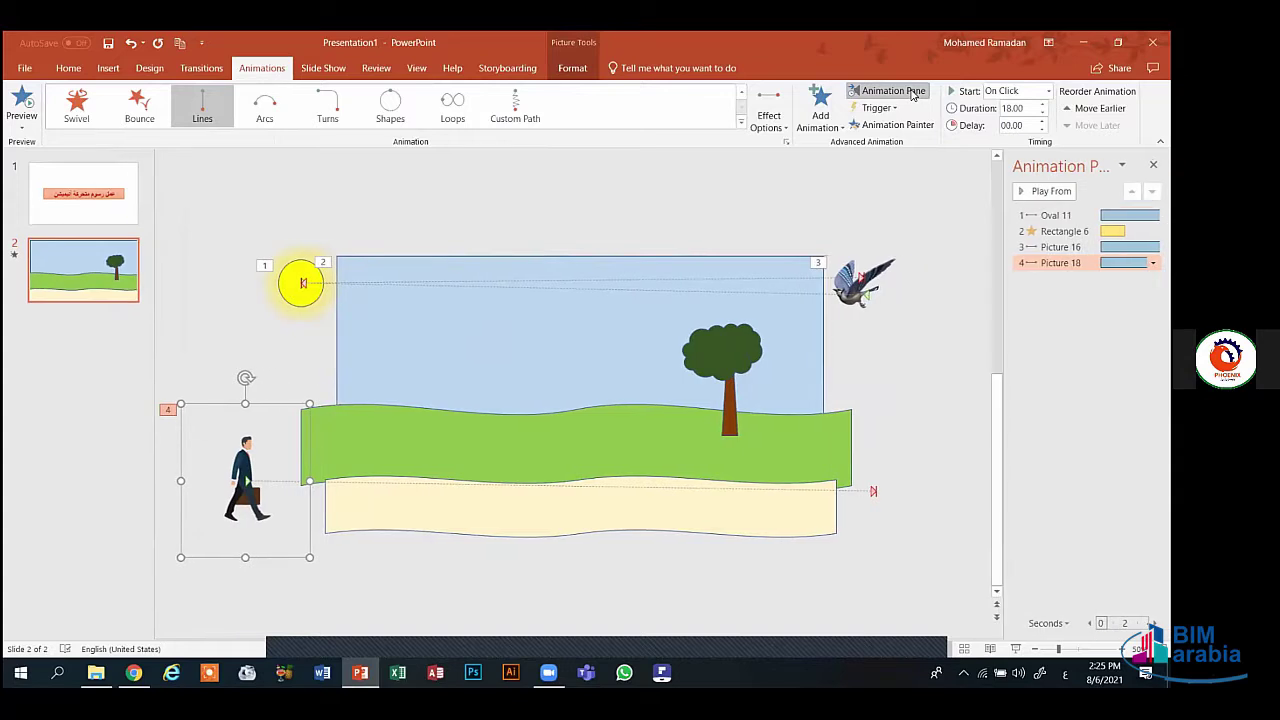
key(ctrl+a)
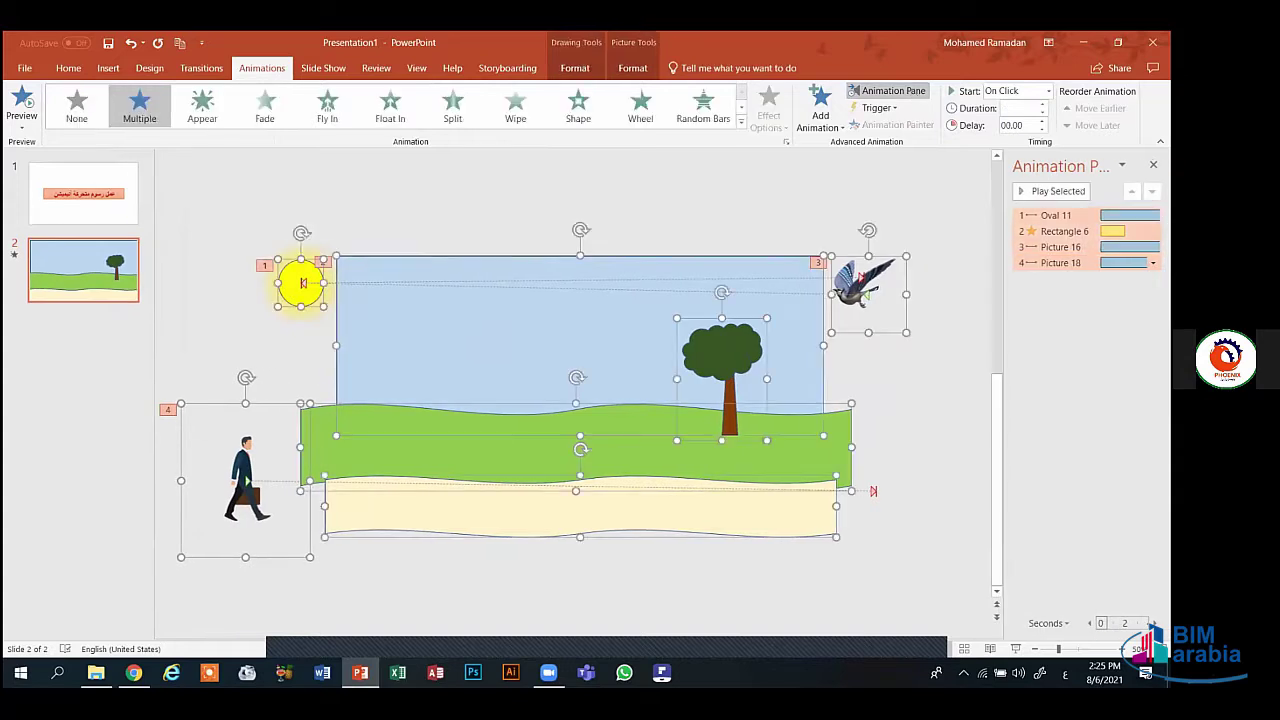
click(1047, 91)
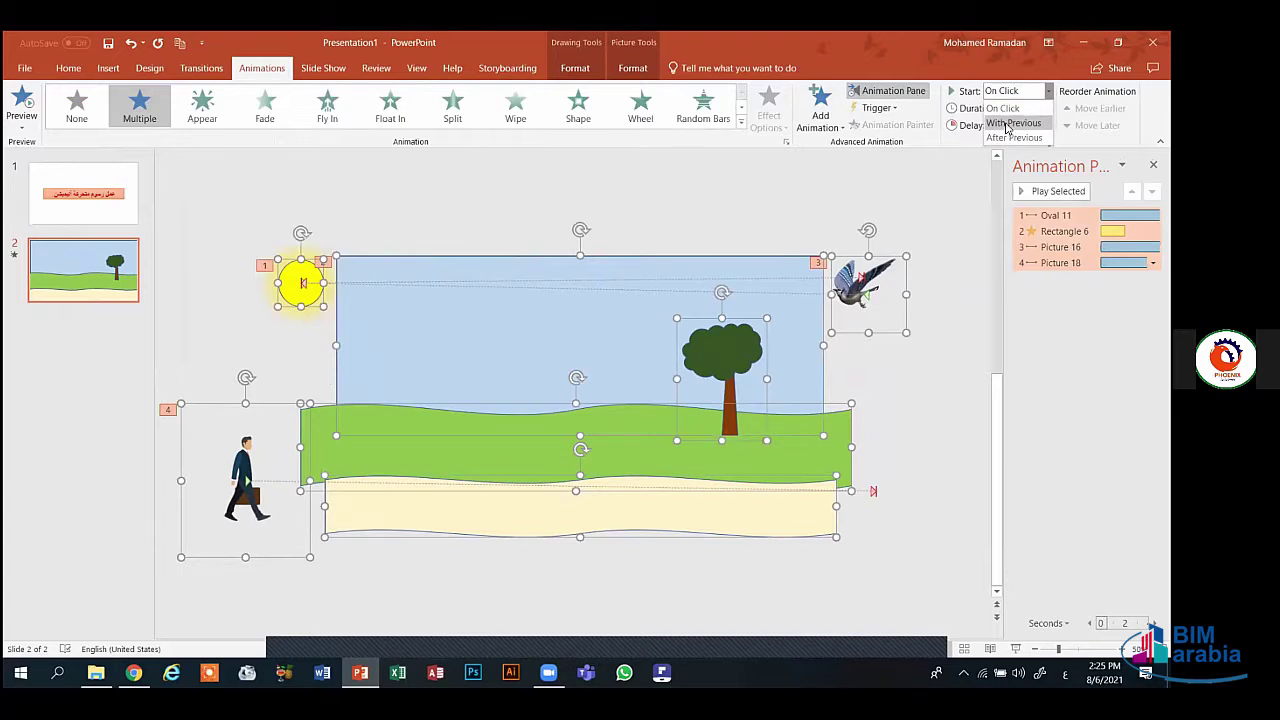
click(1010, 123)
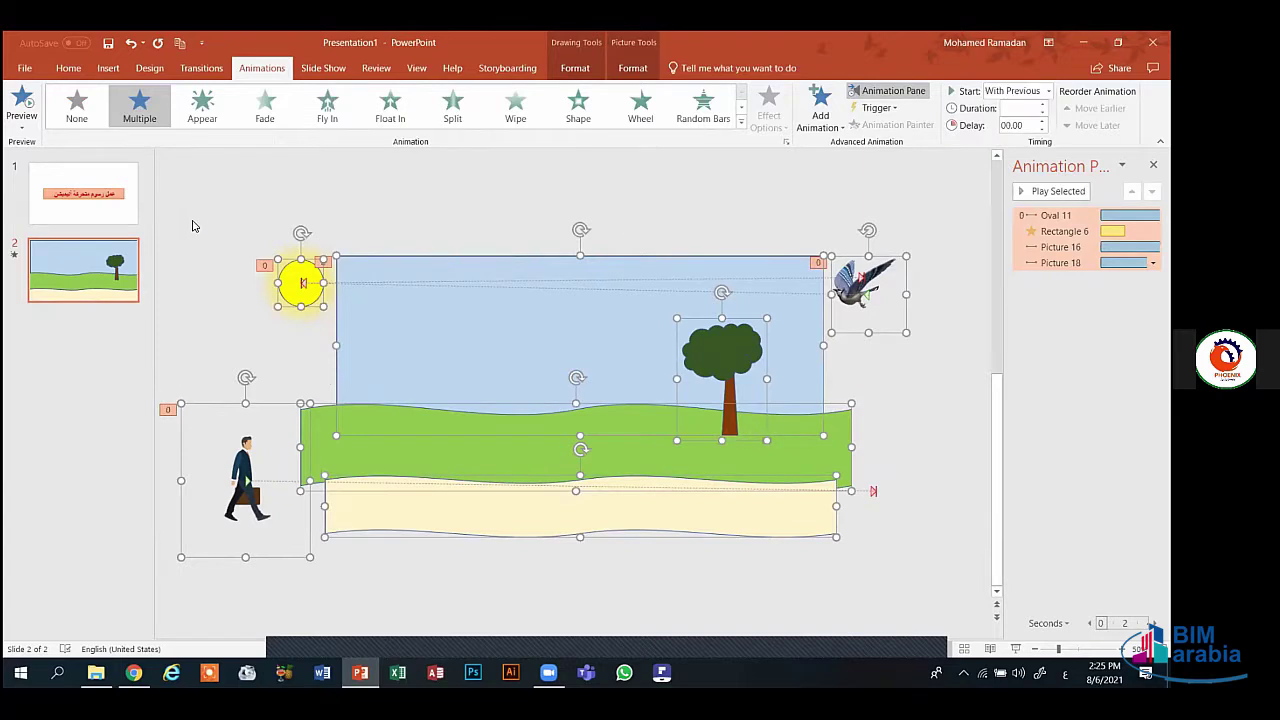
click(1153, 165)
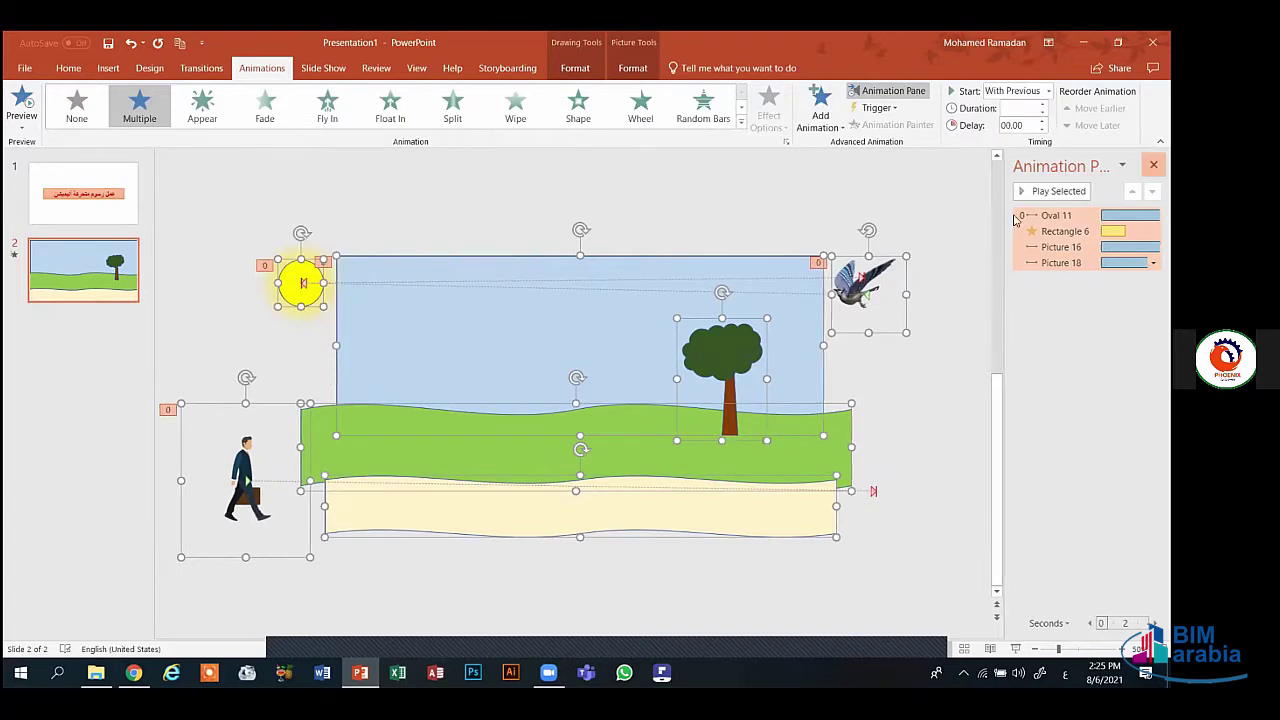
click(471, 230)
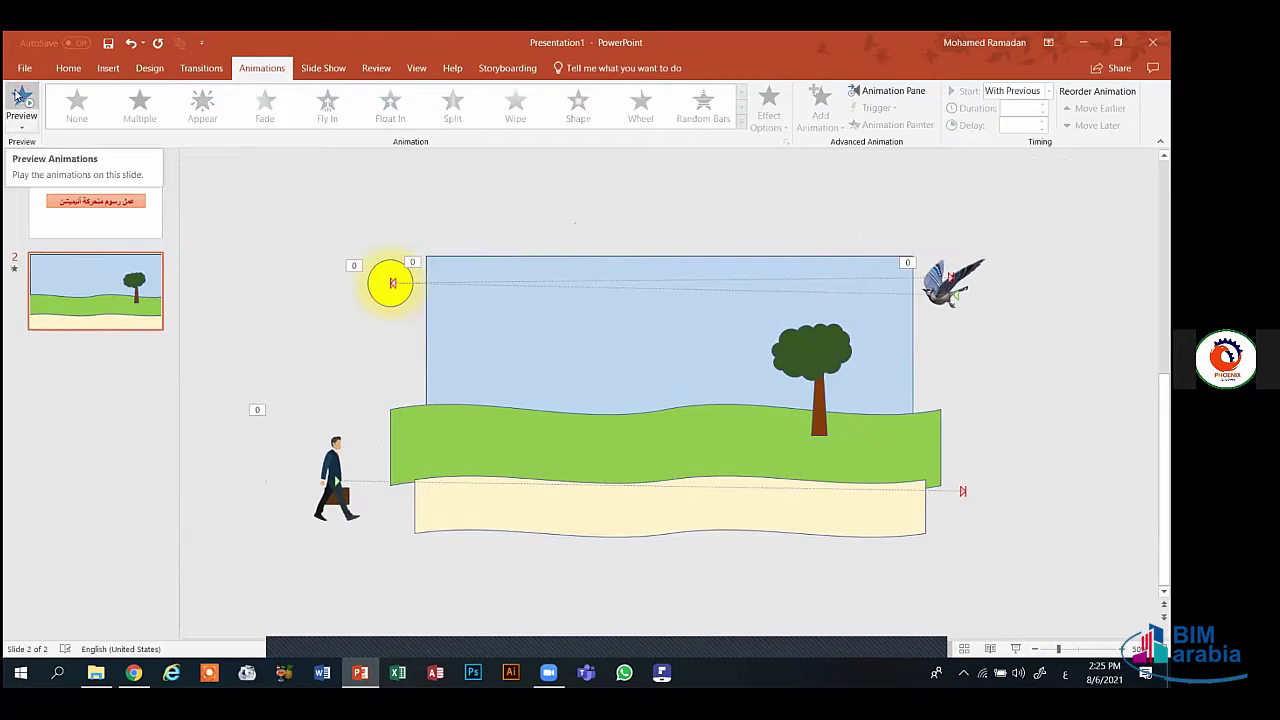
click(17, 98)
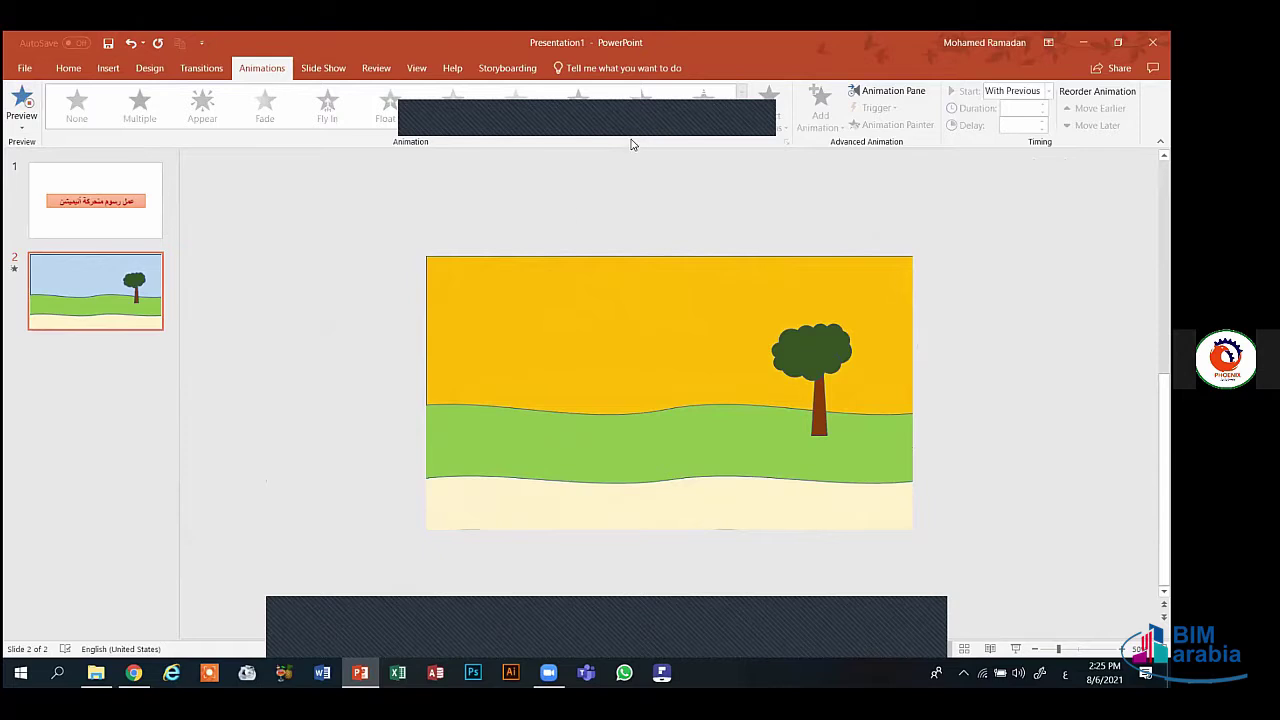
- Draw a rectangle covering most of slide 1
click(155, 223)
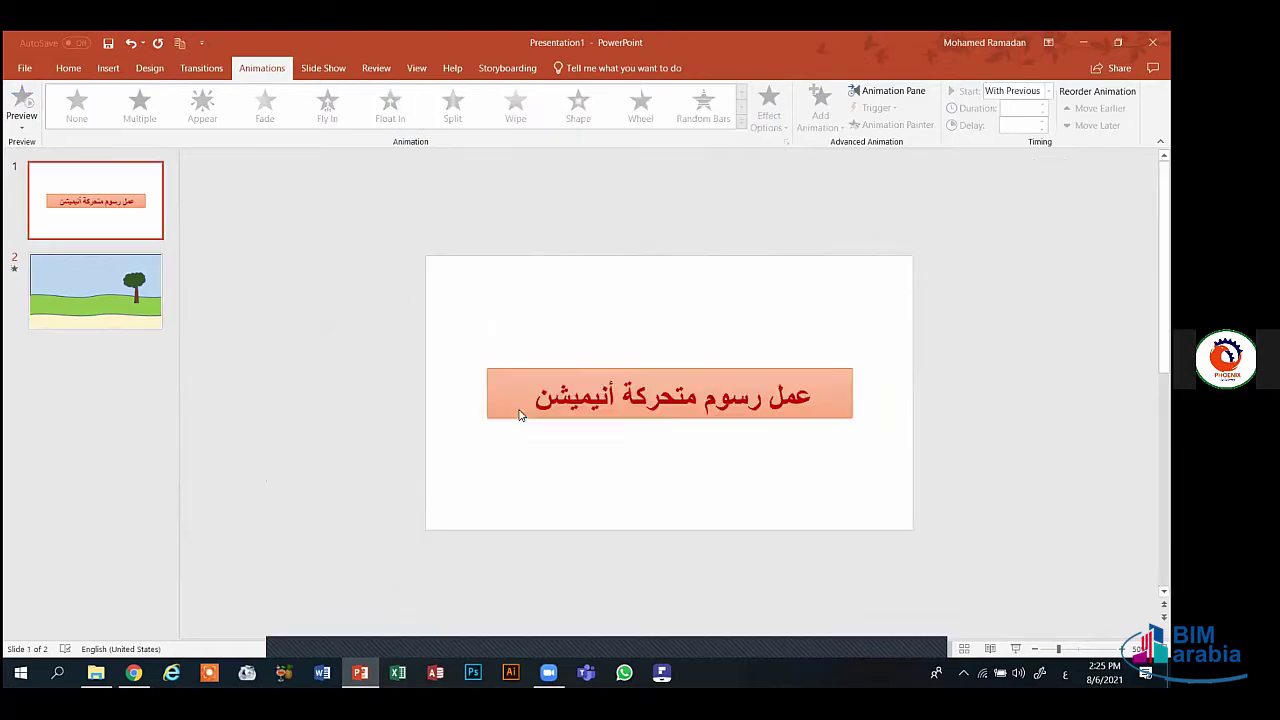
scroll(519, 415, up, 3)
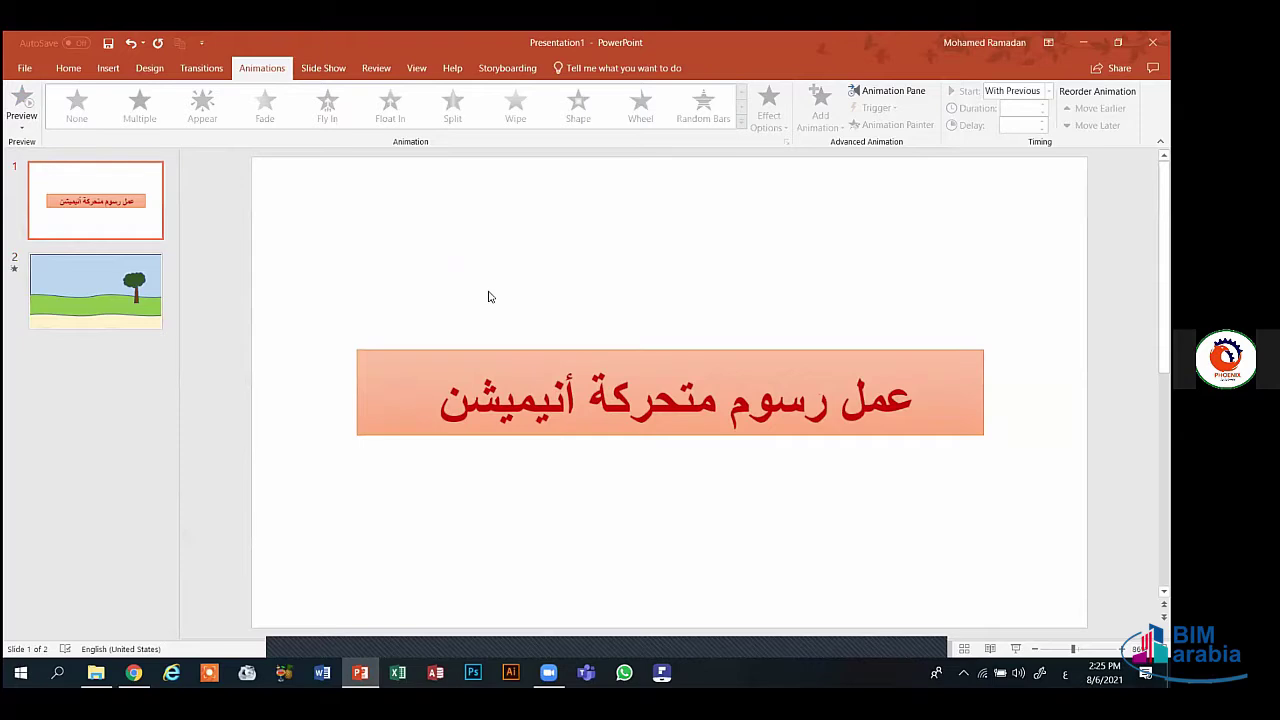
click(108, 68)
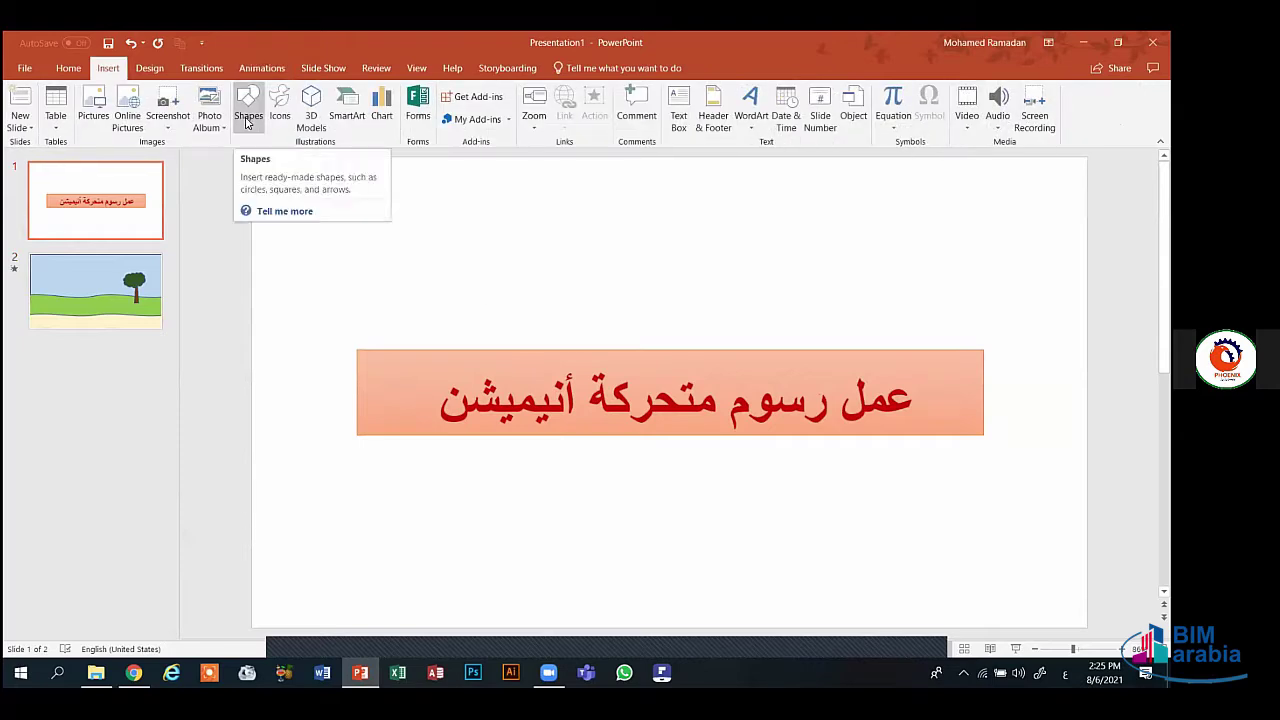
click(248, 112)
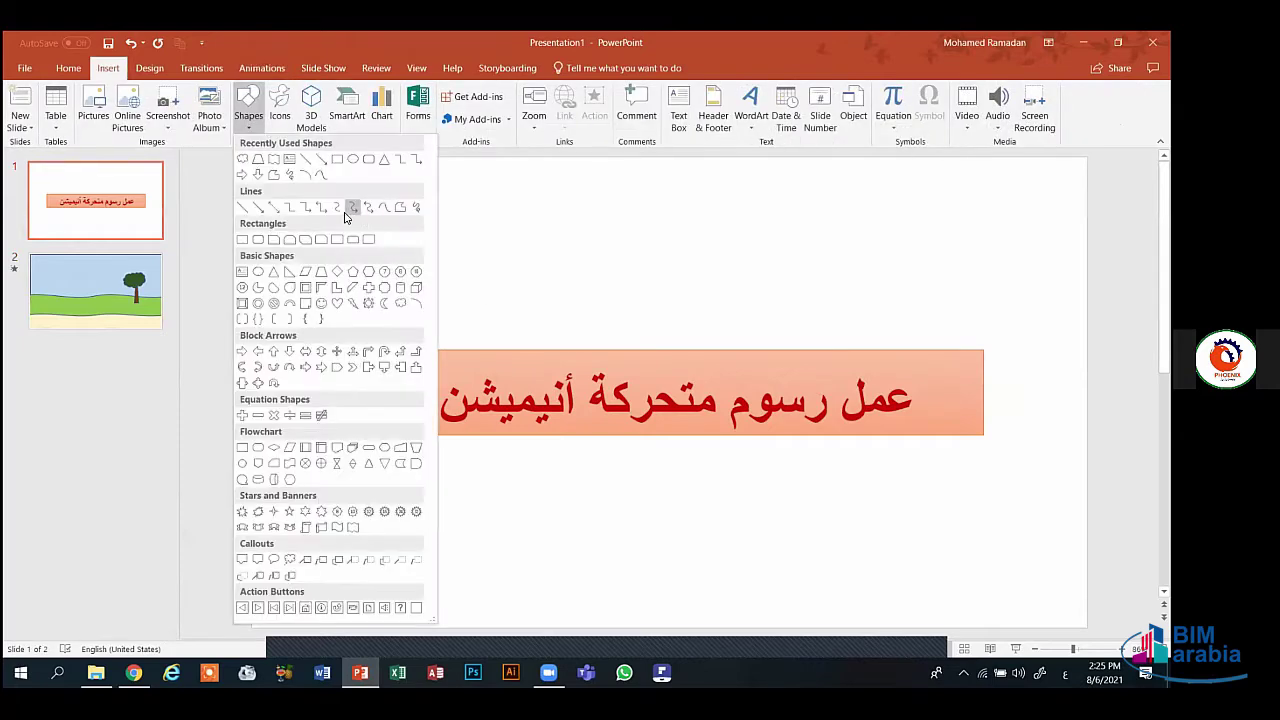
click(242, 239)
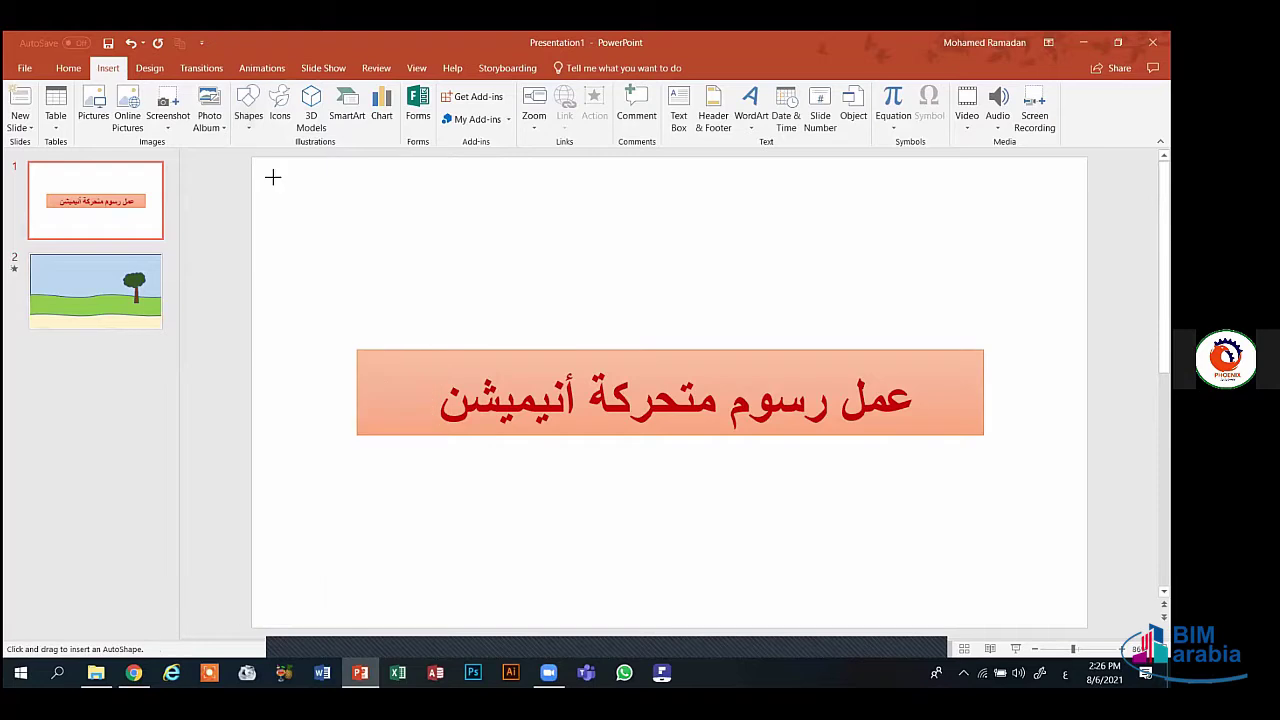
drag(272, 176, 1087, 627)
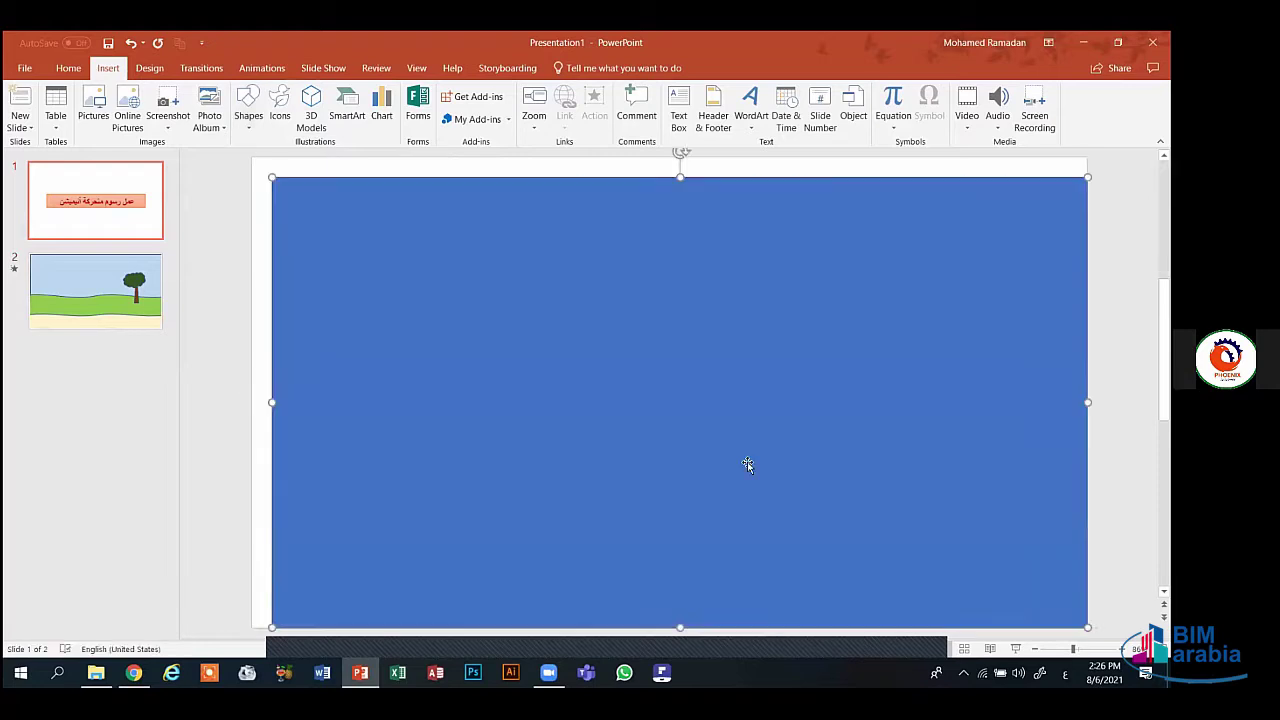
- Stretch the rectangle to the slide's top and left edges and send it to back
drag(680, 172, 680, 155)
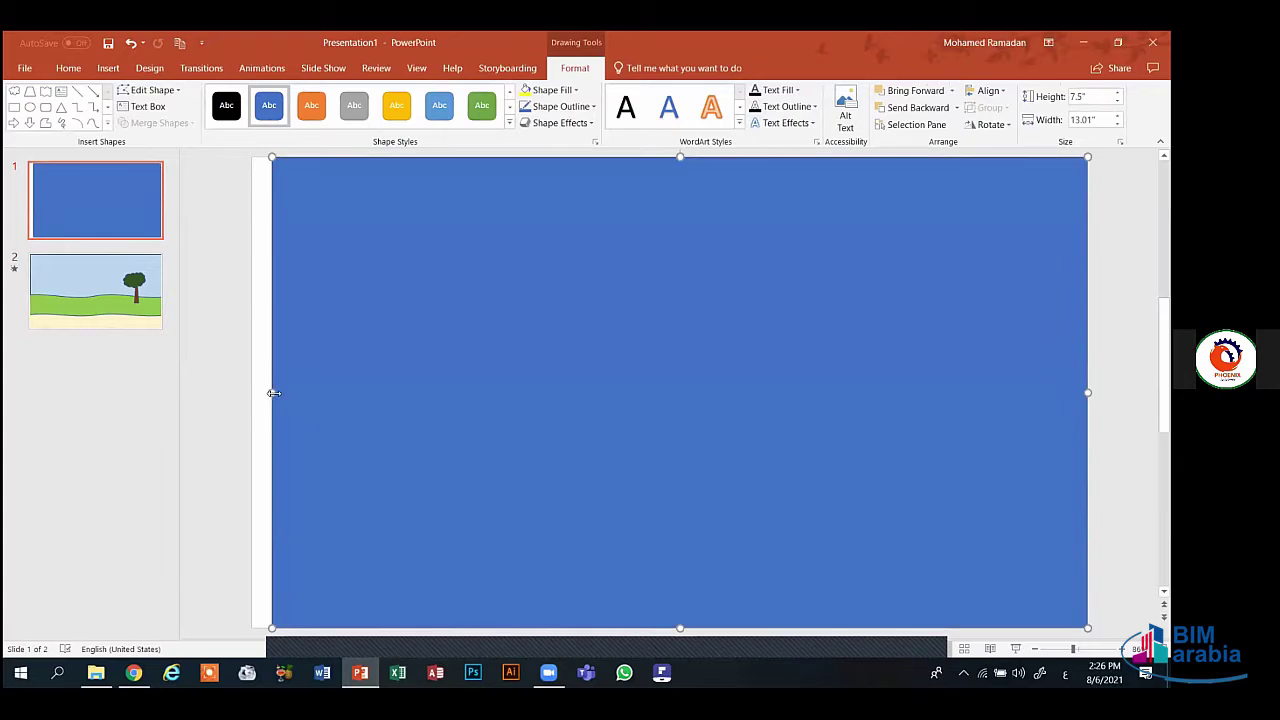
drag(265, 395, 251, 397)
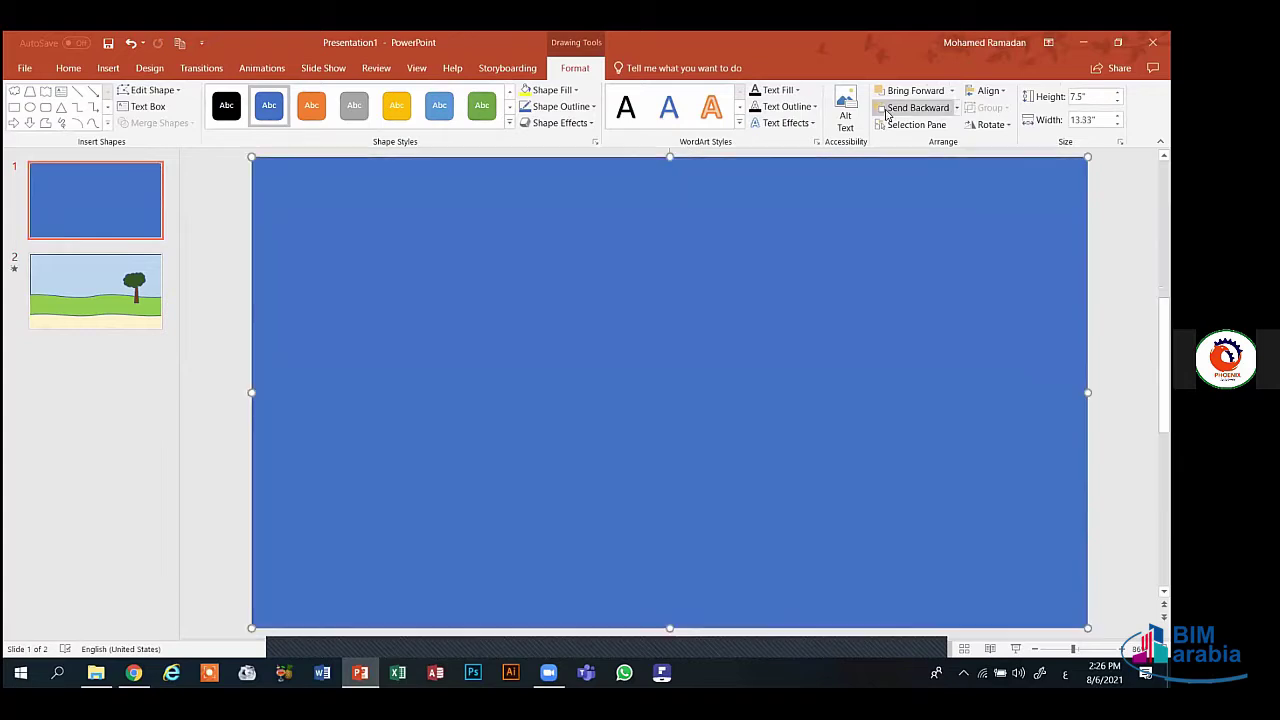
click(955, 108)
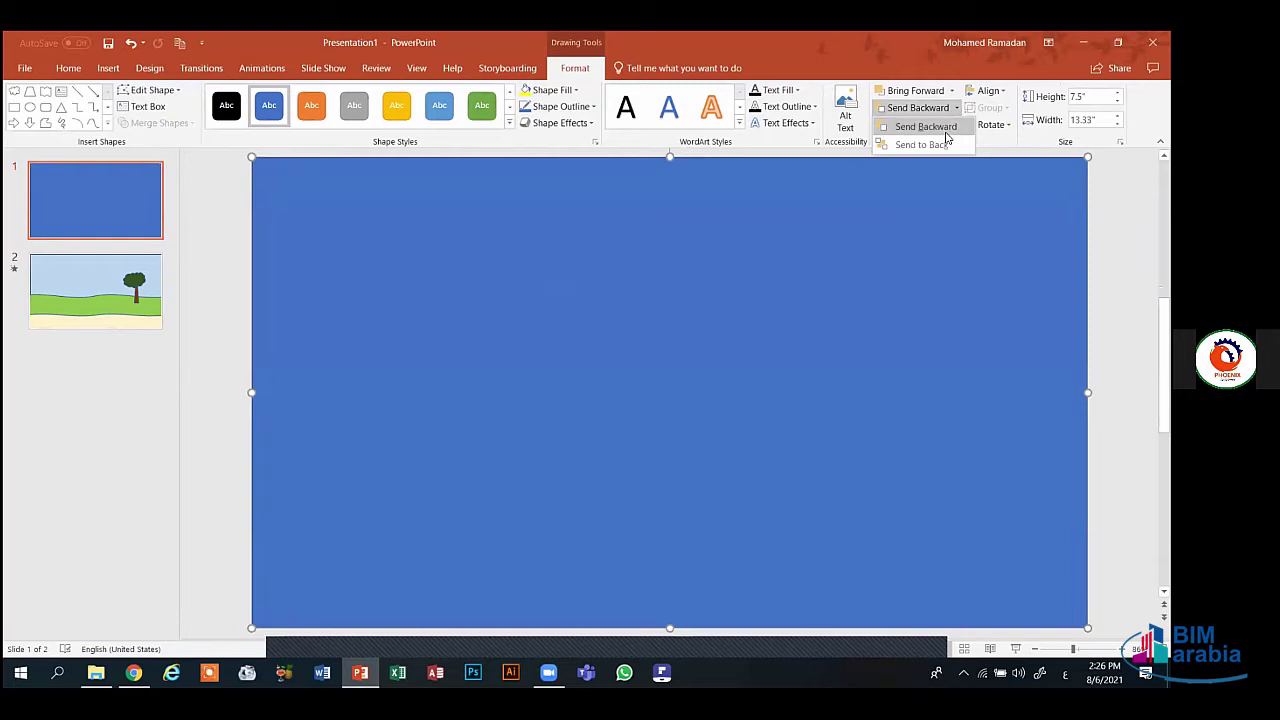
click(935, 141)
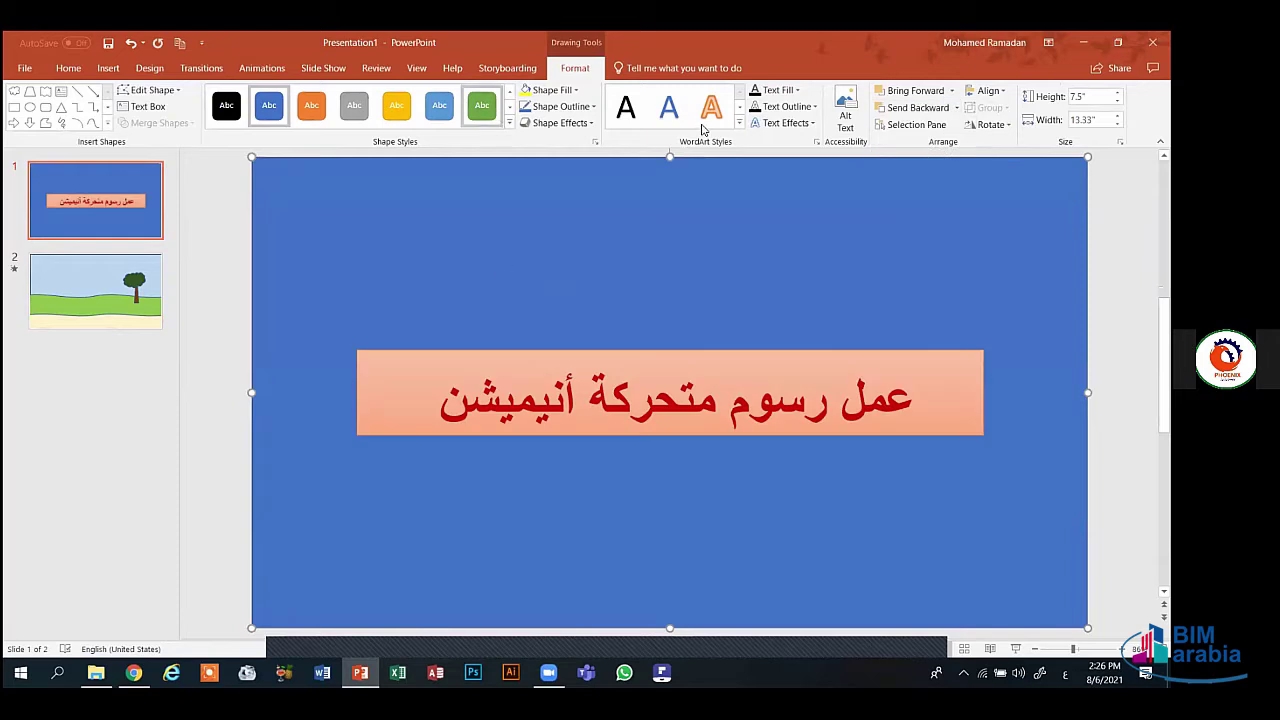
- Give the background rectangle an orange intense shape style and the title box a light blue style
click(509, 122)
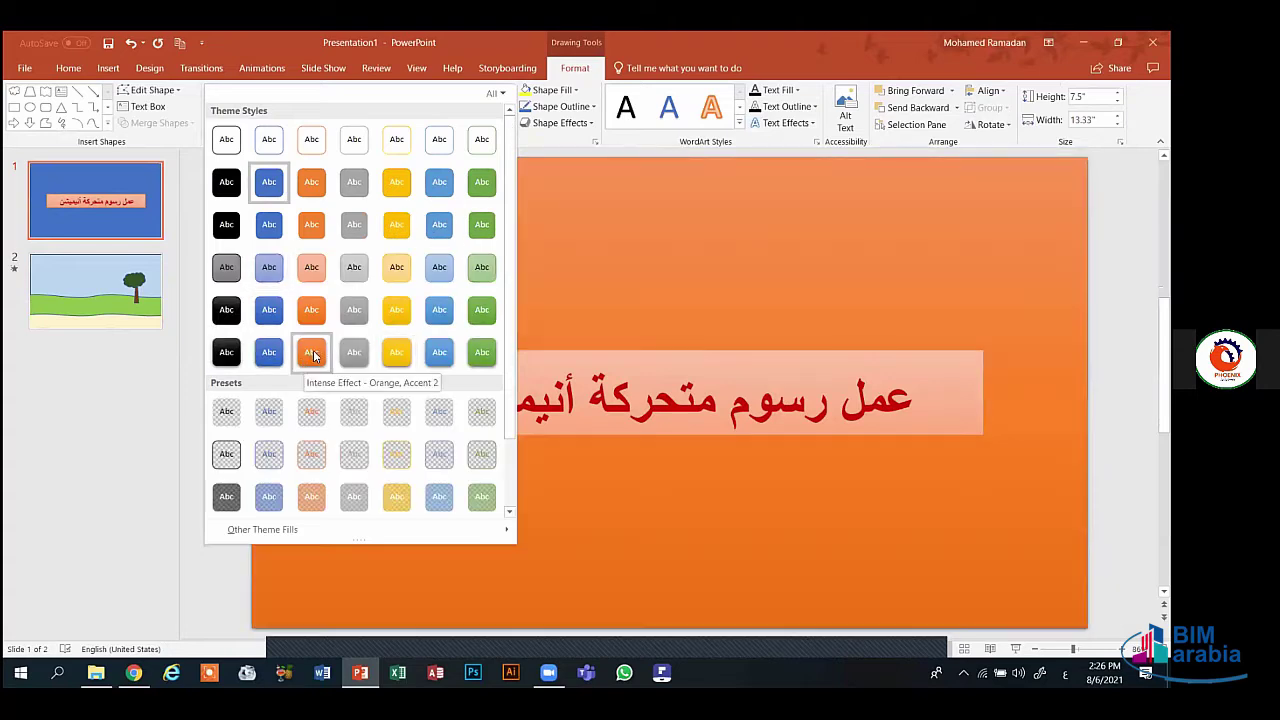
click(313, 353)
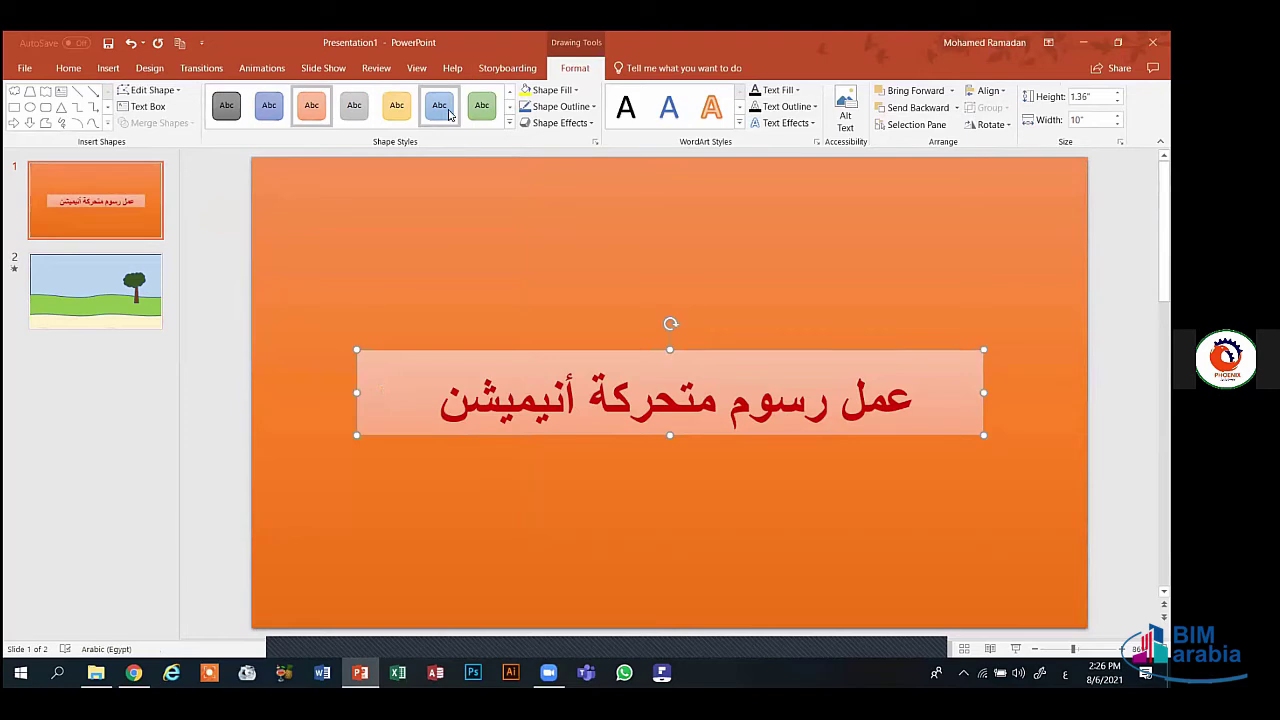
click(447, 112)
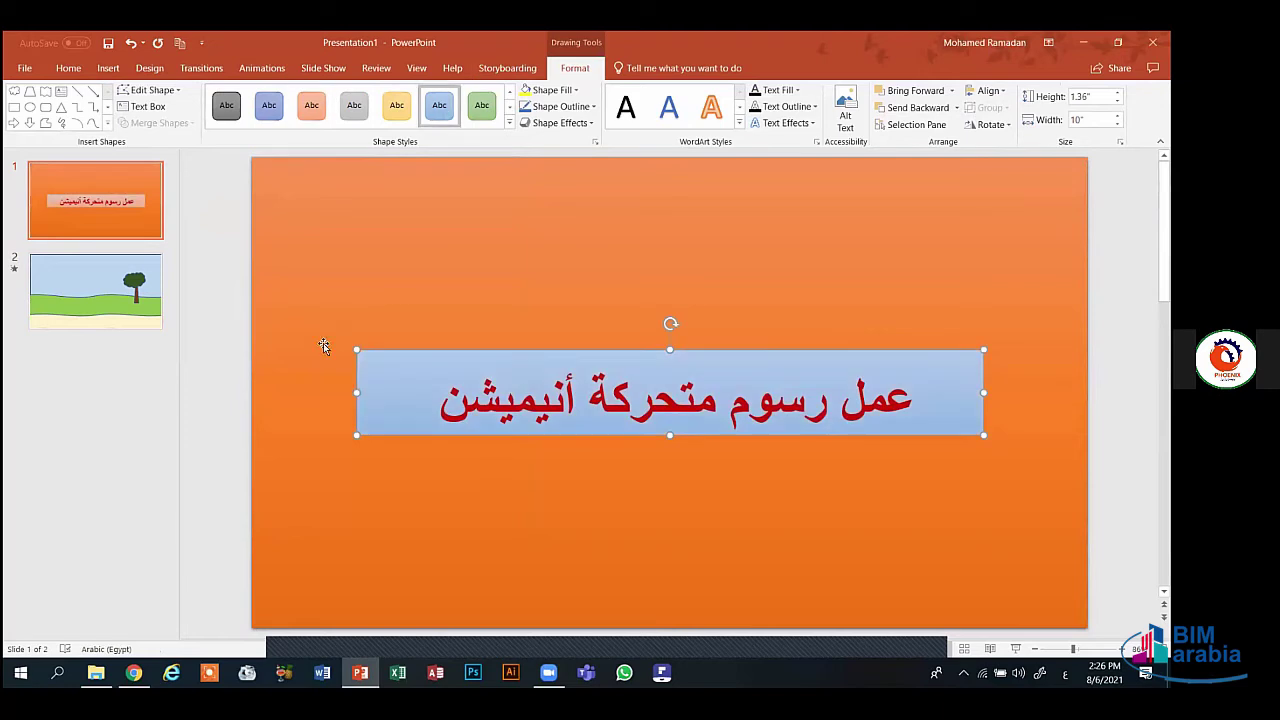
click(201, 395)
- Fill the slide-sized background rectangle with a brown wood-grain texture
click(534, 244)
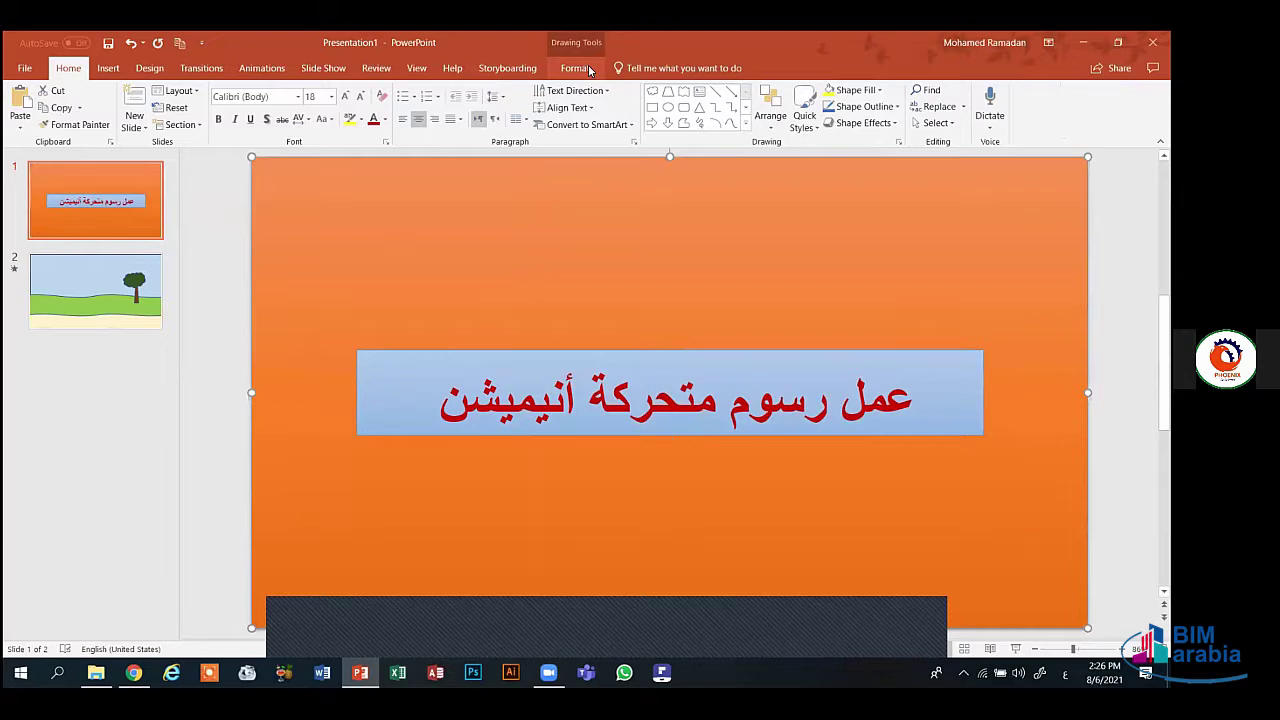
click(577, 68)
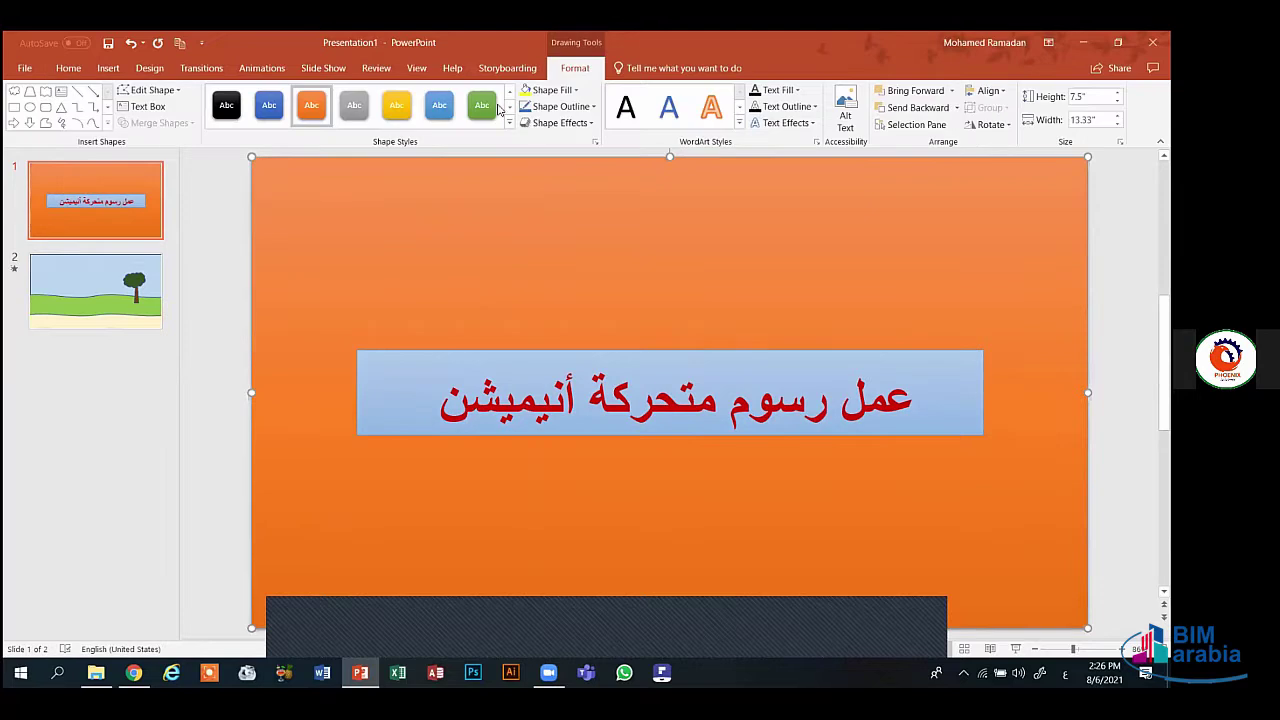
click(558, 122)
click(552, 90)
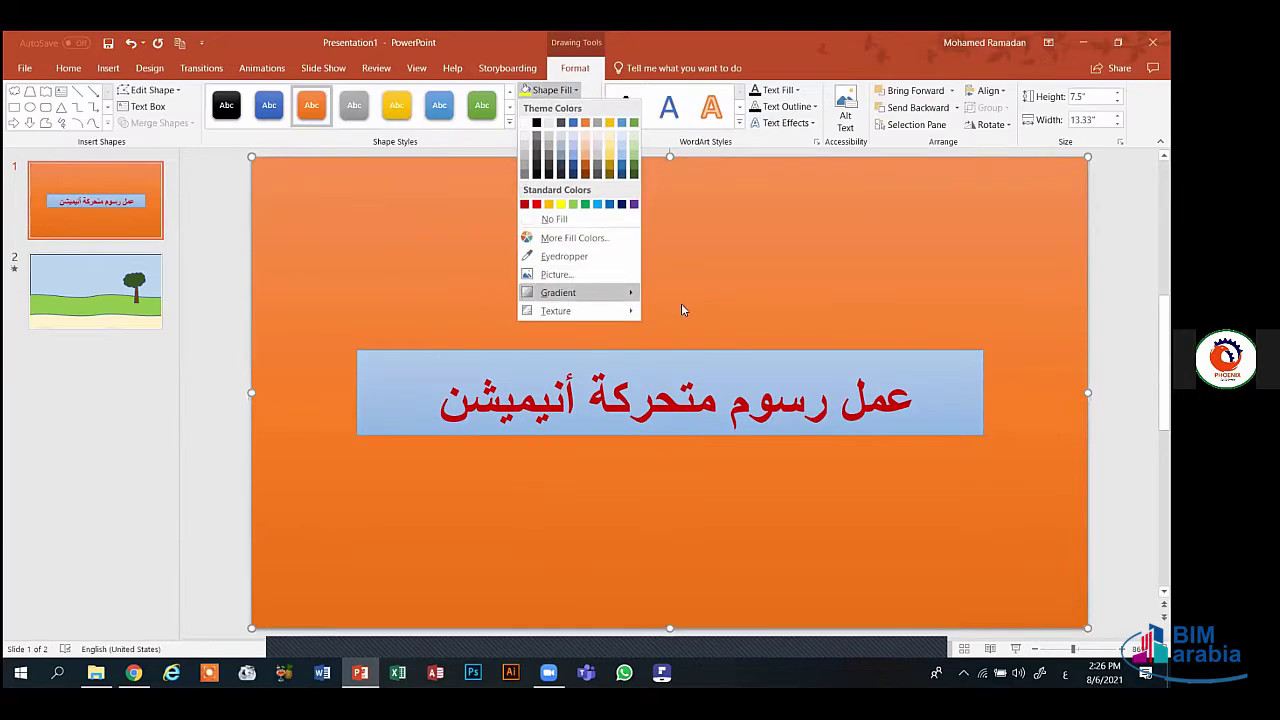
mouse_move(586, 292)
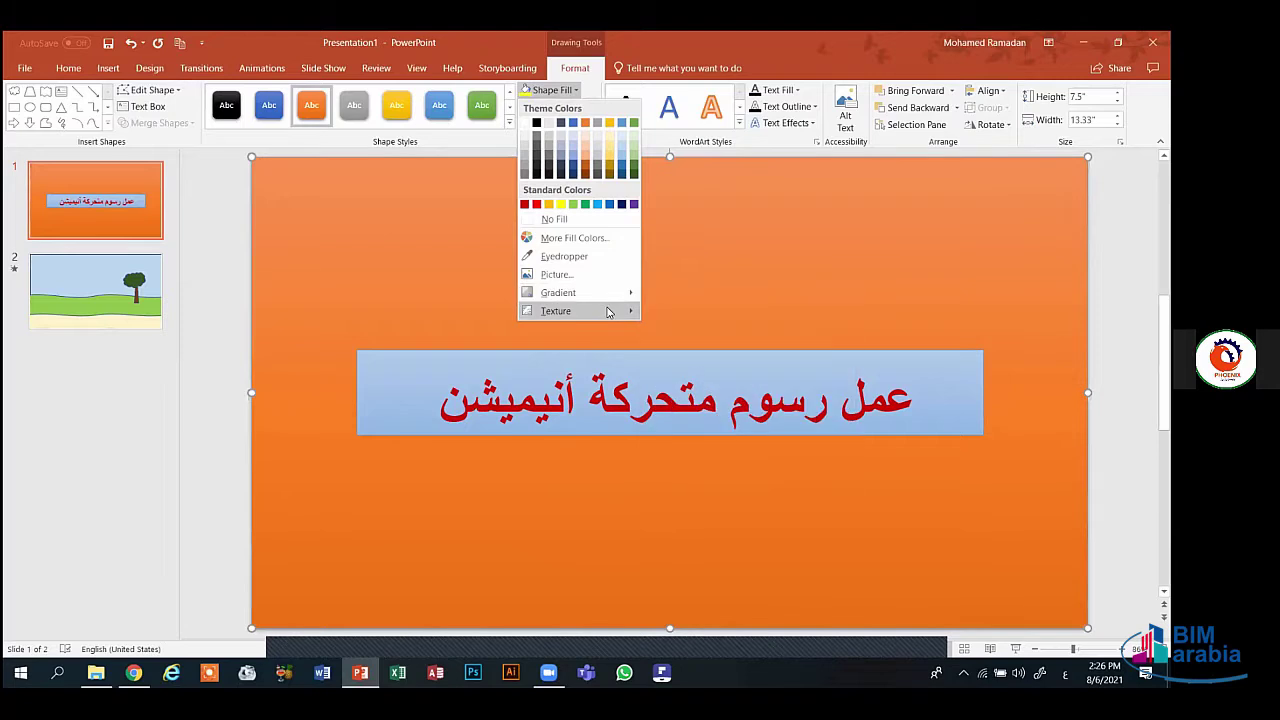
mouse_move(610, 312)
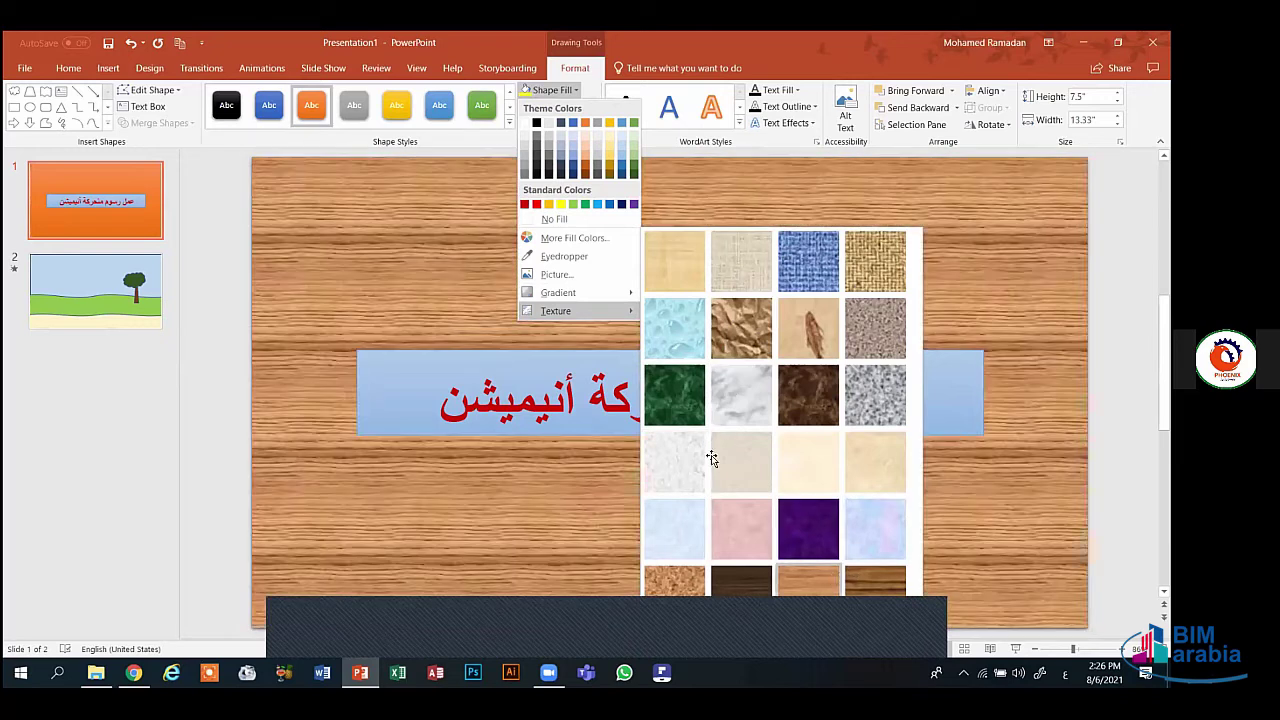
key(Escape)
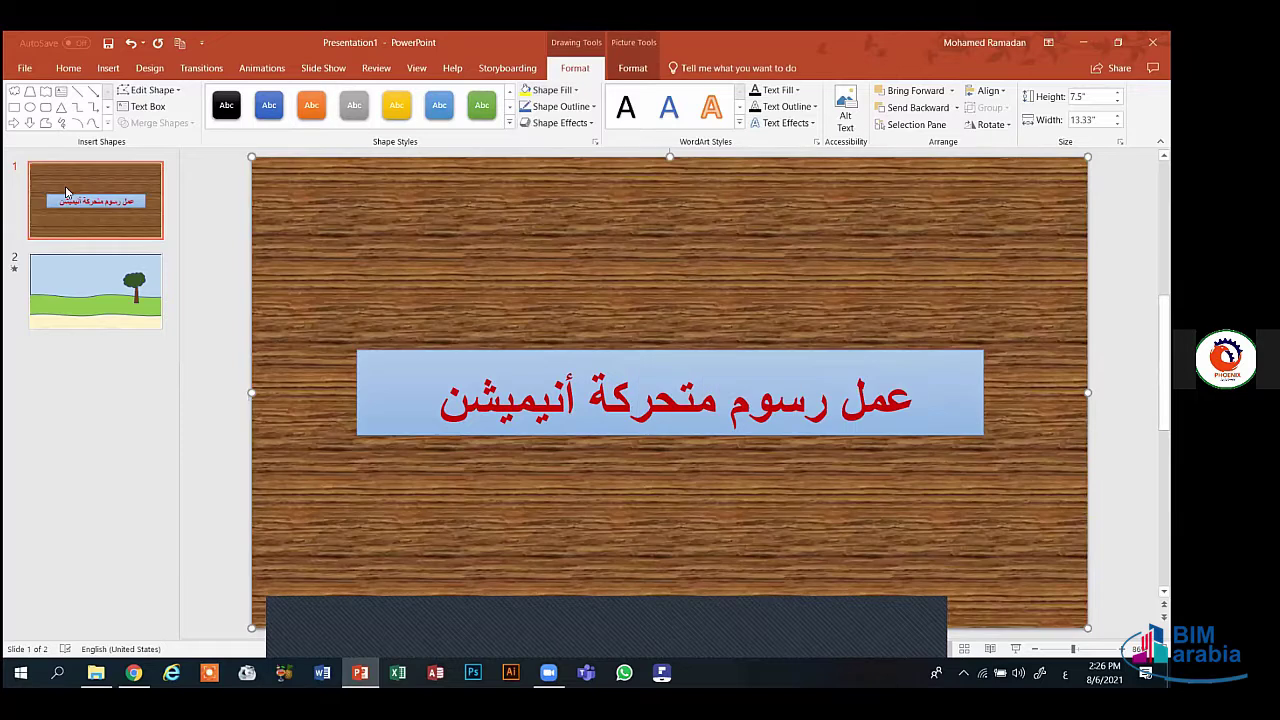
- Duplicate slide 1 and move the copy to position 3
click(84, 217)
right_click(72, 190)
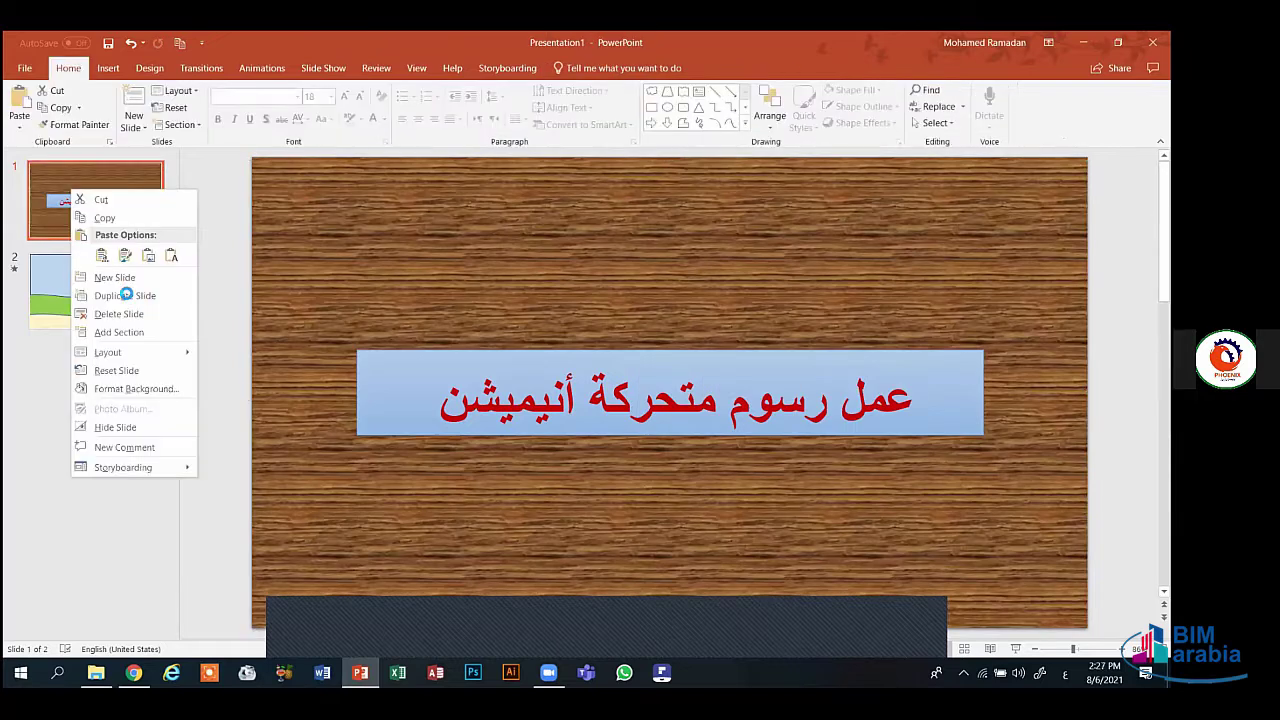
click(119, 295)
drag(119, 295, 100, 425)
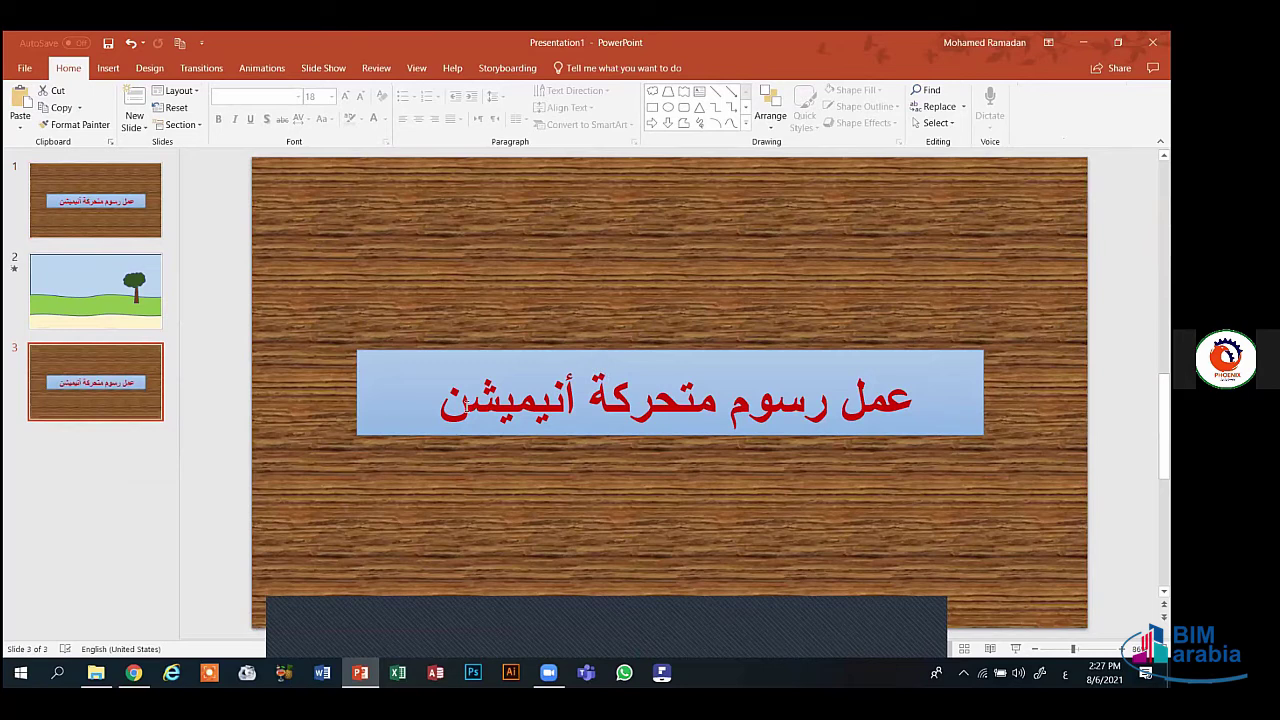
- Append 2 to slide 3's title and 1 to slide 1's title
click(466, 405)
text(2)
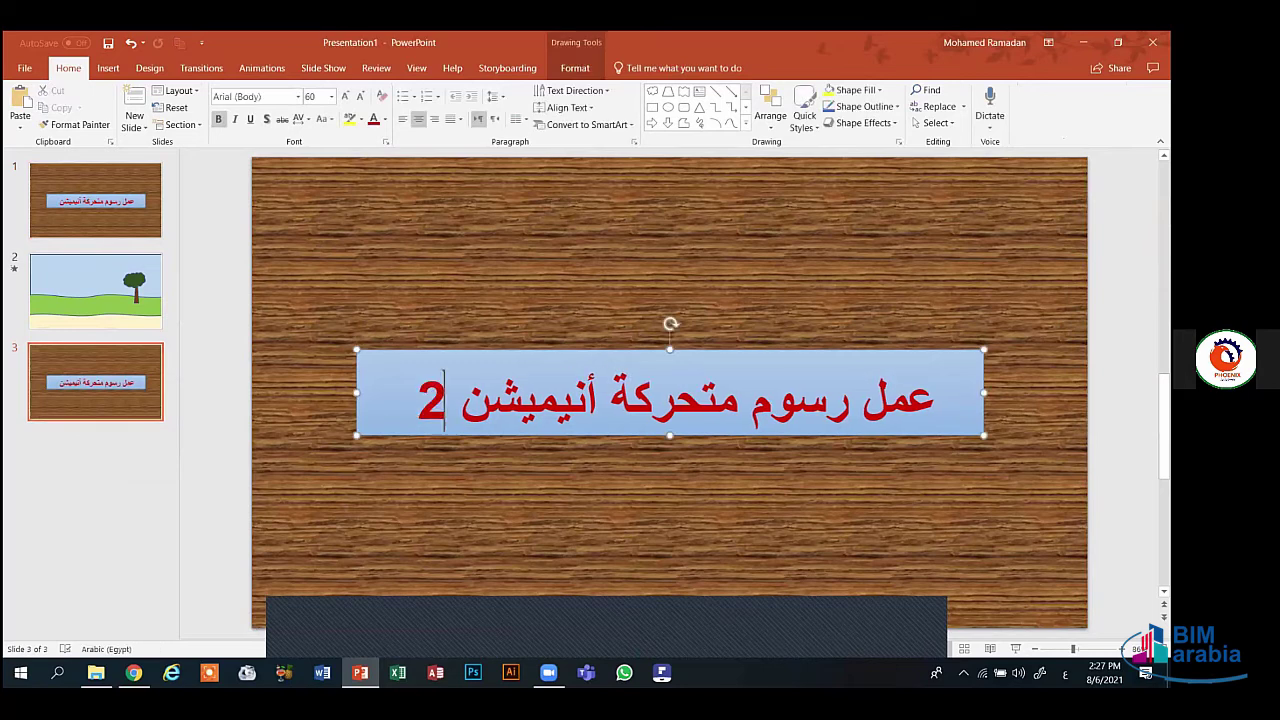
click(95, 200)
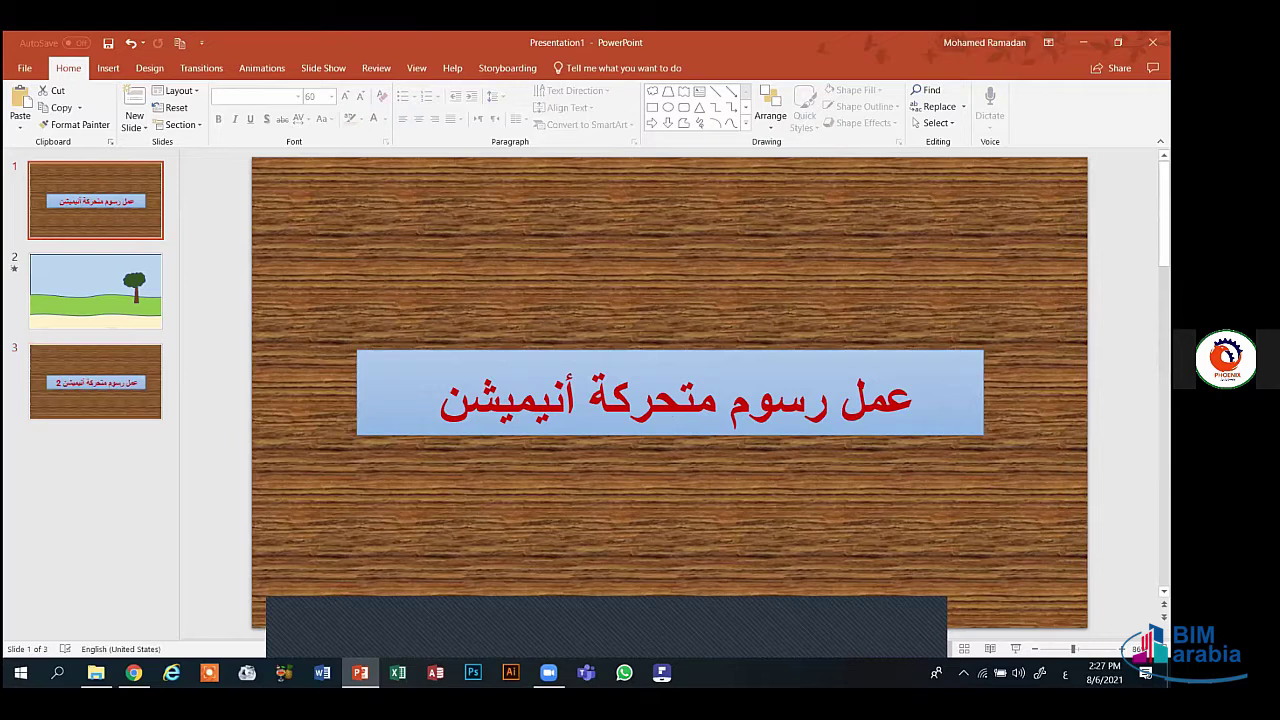
click(440, 400)
text(1)
- Duplicate slide 3 as slide 4 and delete its title text
click(131, 393)
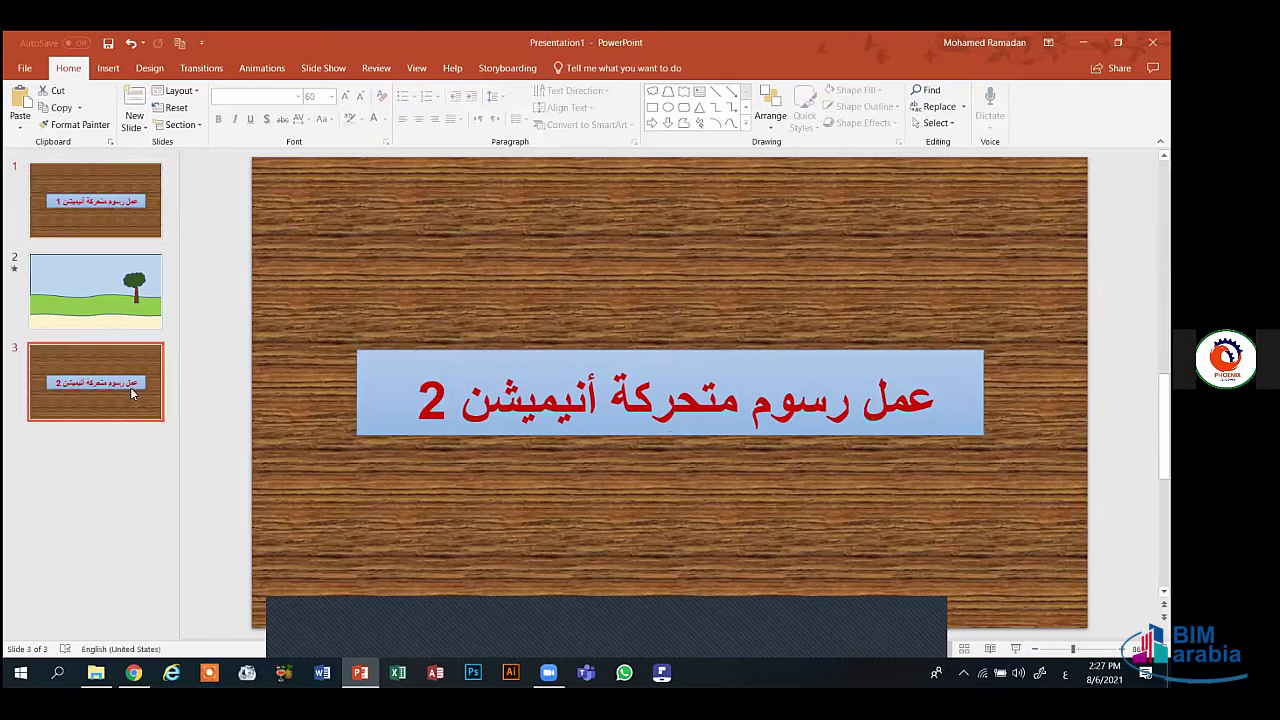
right_click(131, 393)
key(Escape)
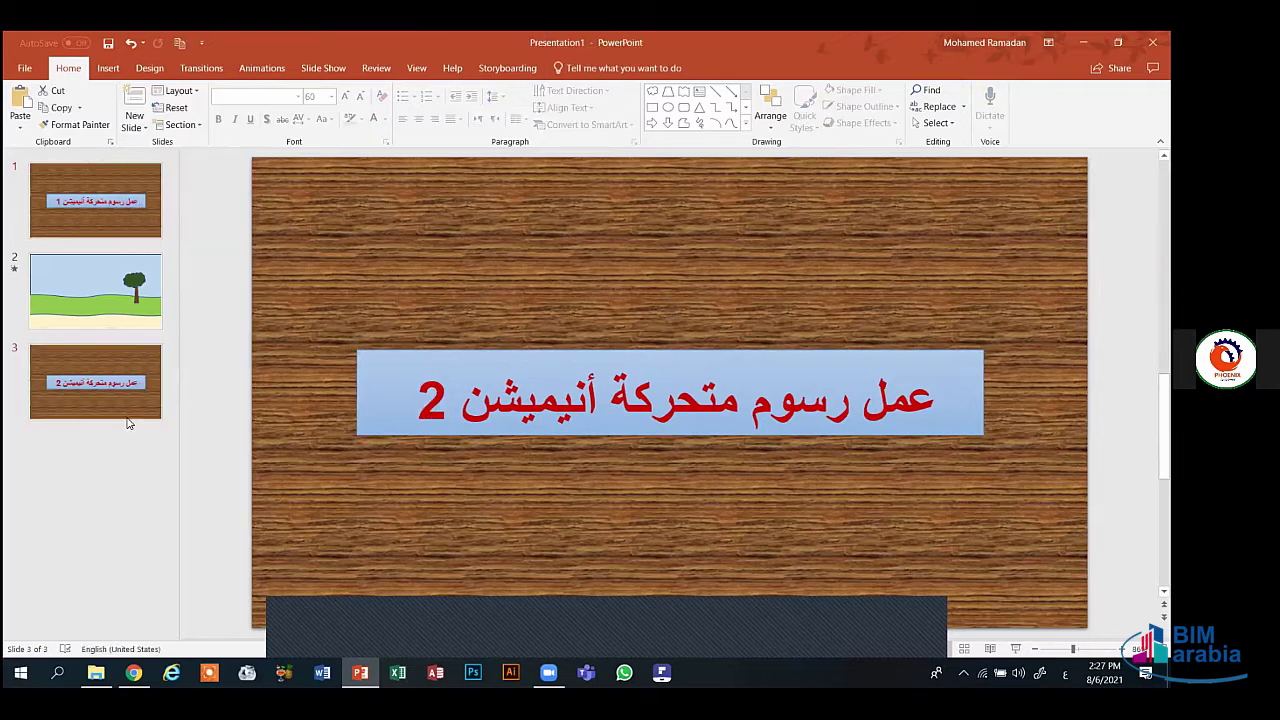
key(ctrl+v)
click(405, 430)
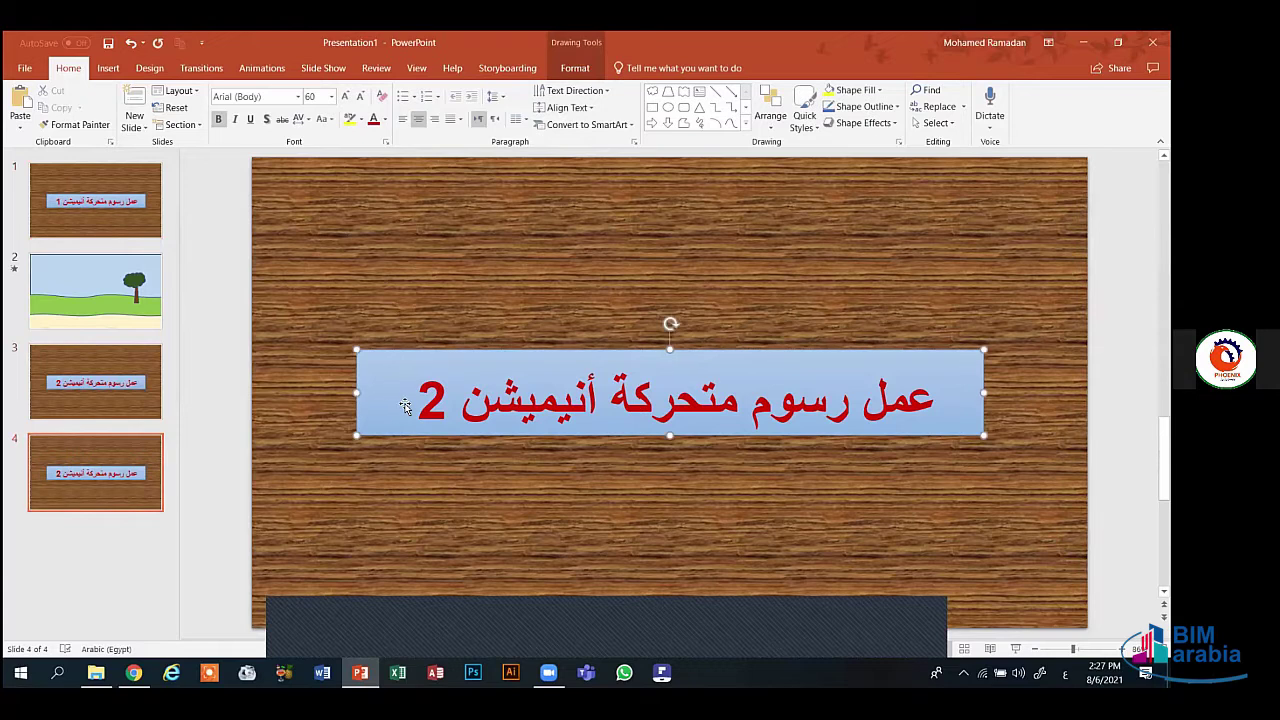
key(Delete)
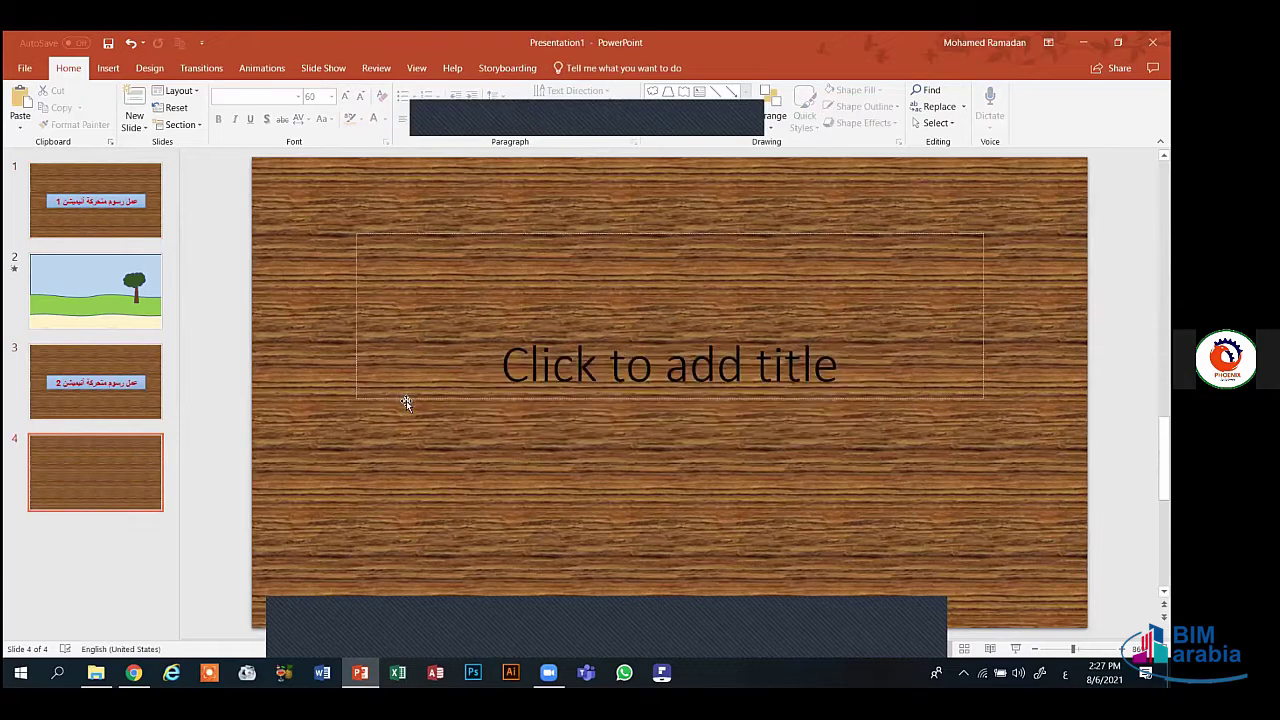
- Delete the wood-grain background rectangle from slide 4
click(406, 403)
key(Delete)
key(Delete)
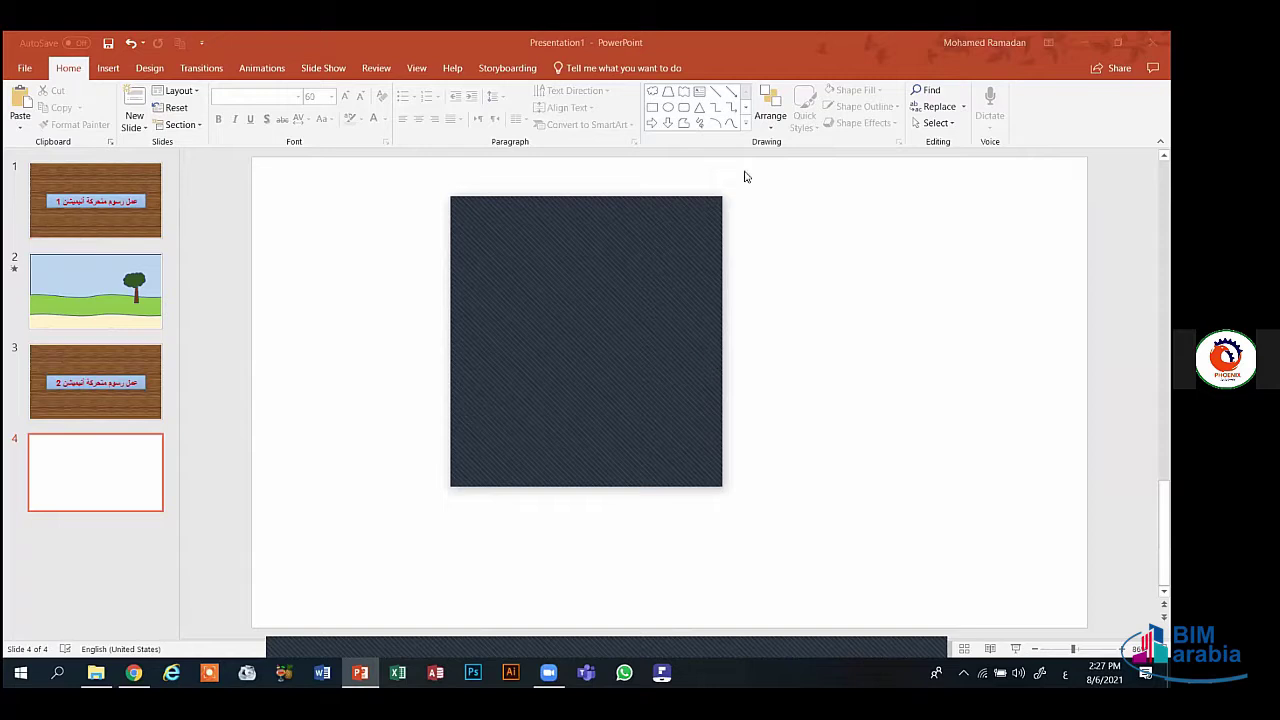
click(138, 281)
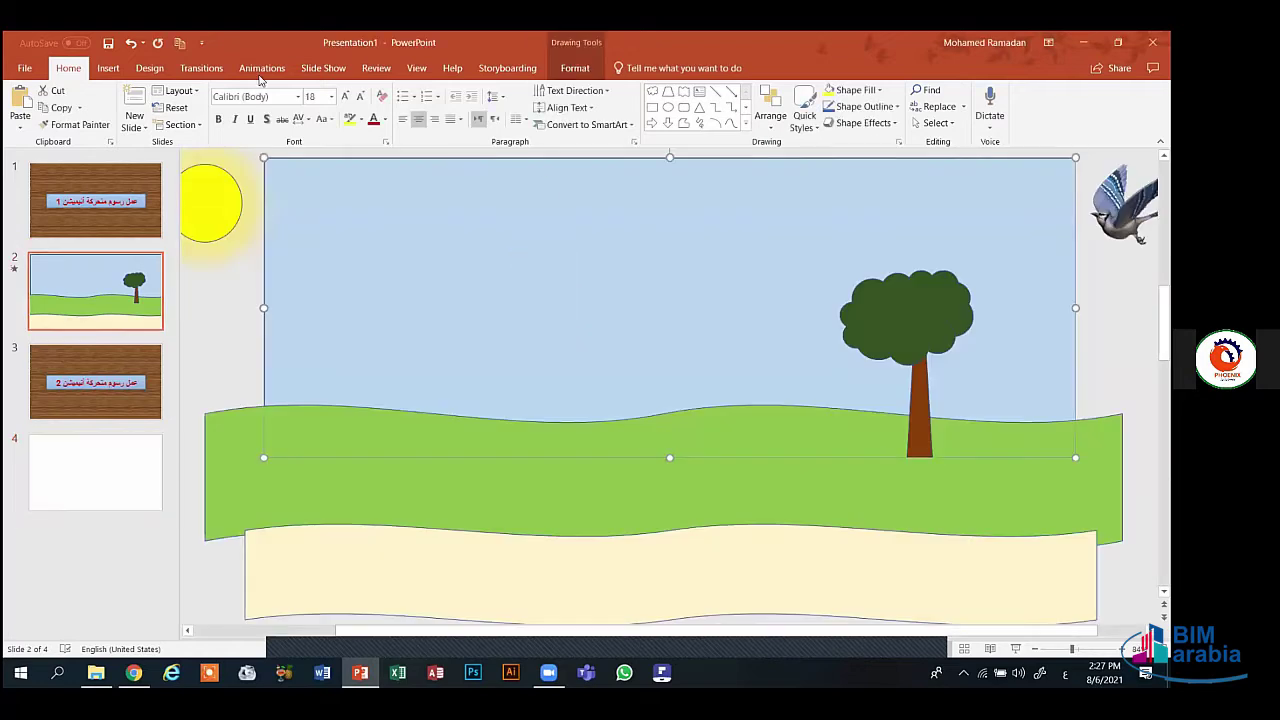
click(265, 70)
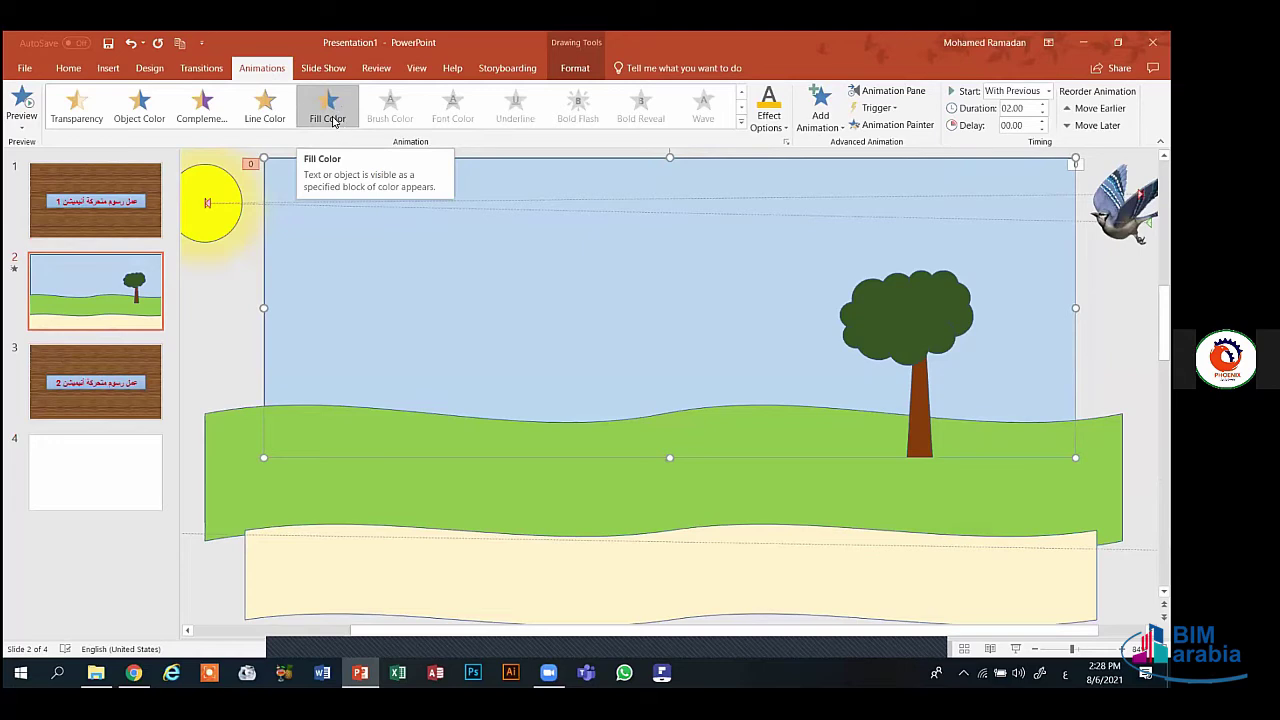
click(778, 128)
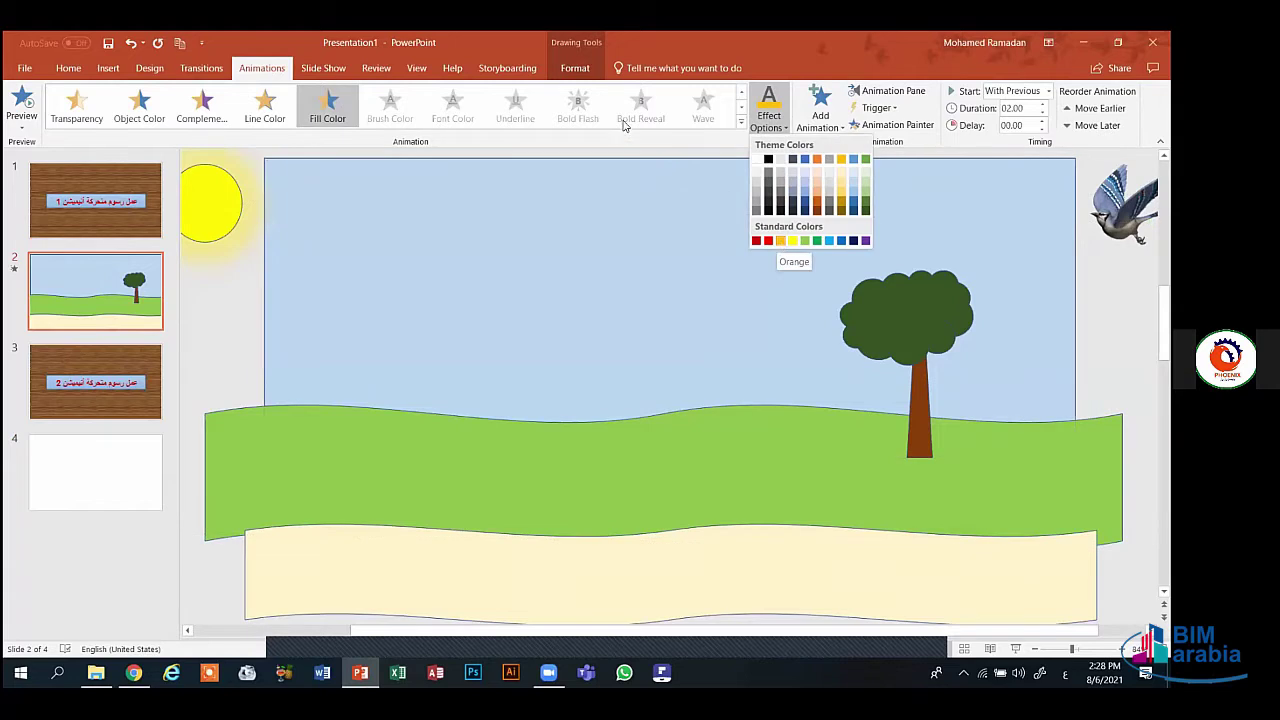
click(461, 425)
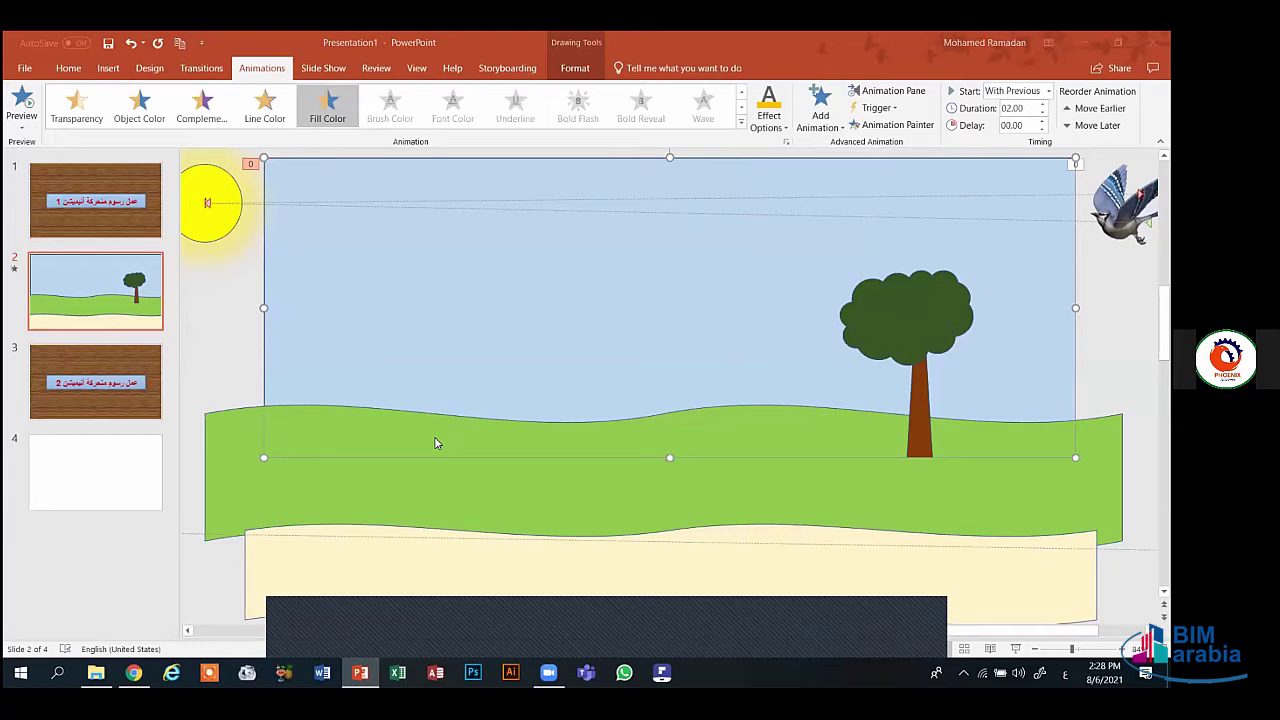
click(60, 480)
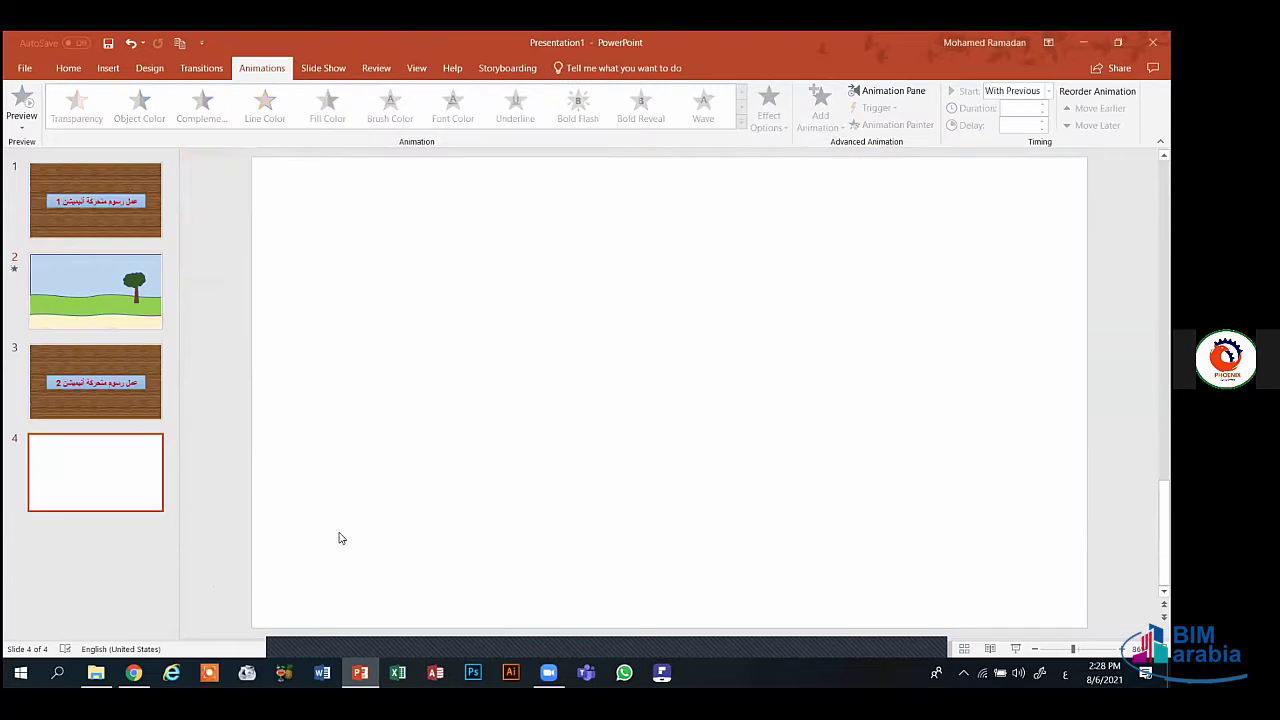
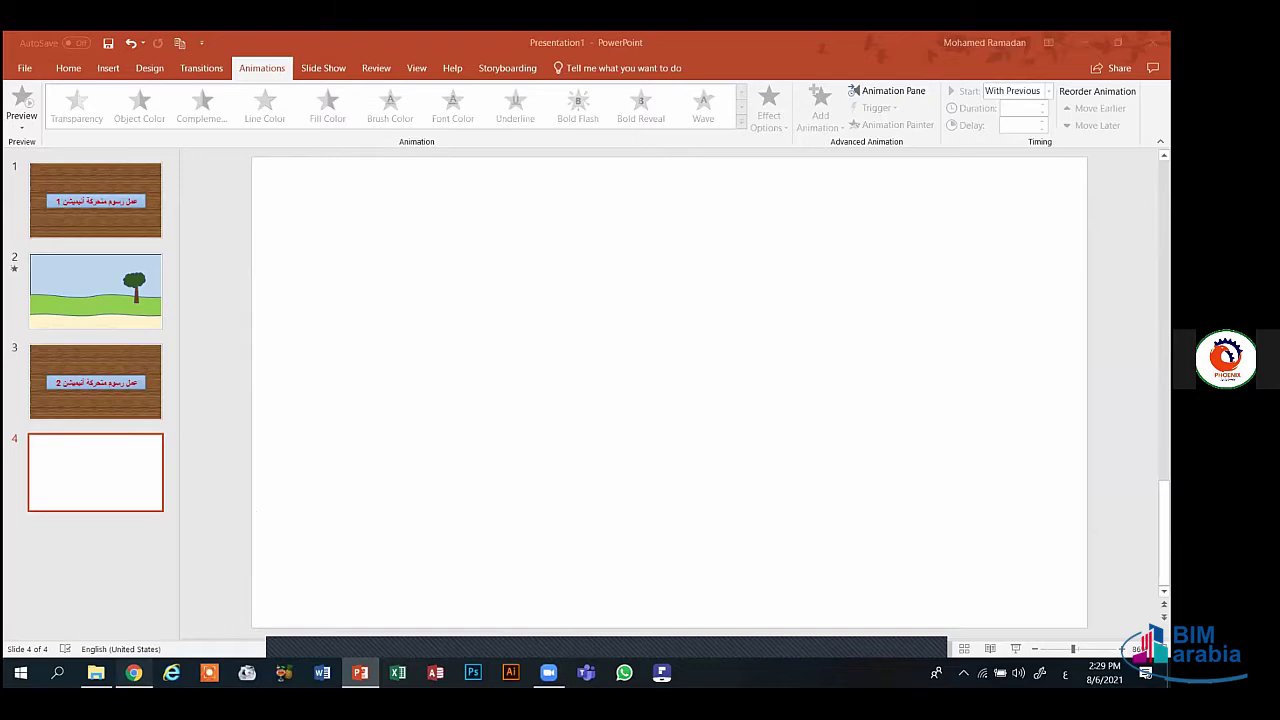
- Replace the walking-man search with 'صورة حديقة' in Google Images and scroll the garden results
key(alt+Tab)
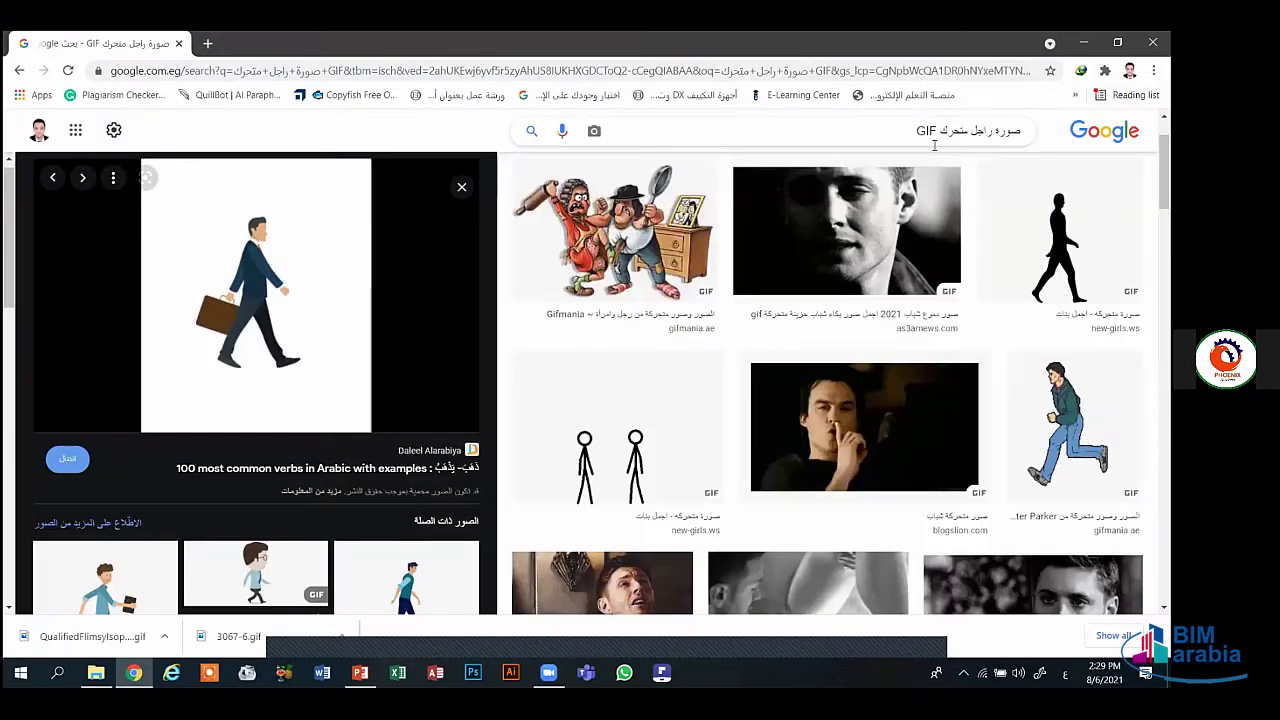
key(ctrl+a)
text(ص)
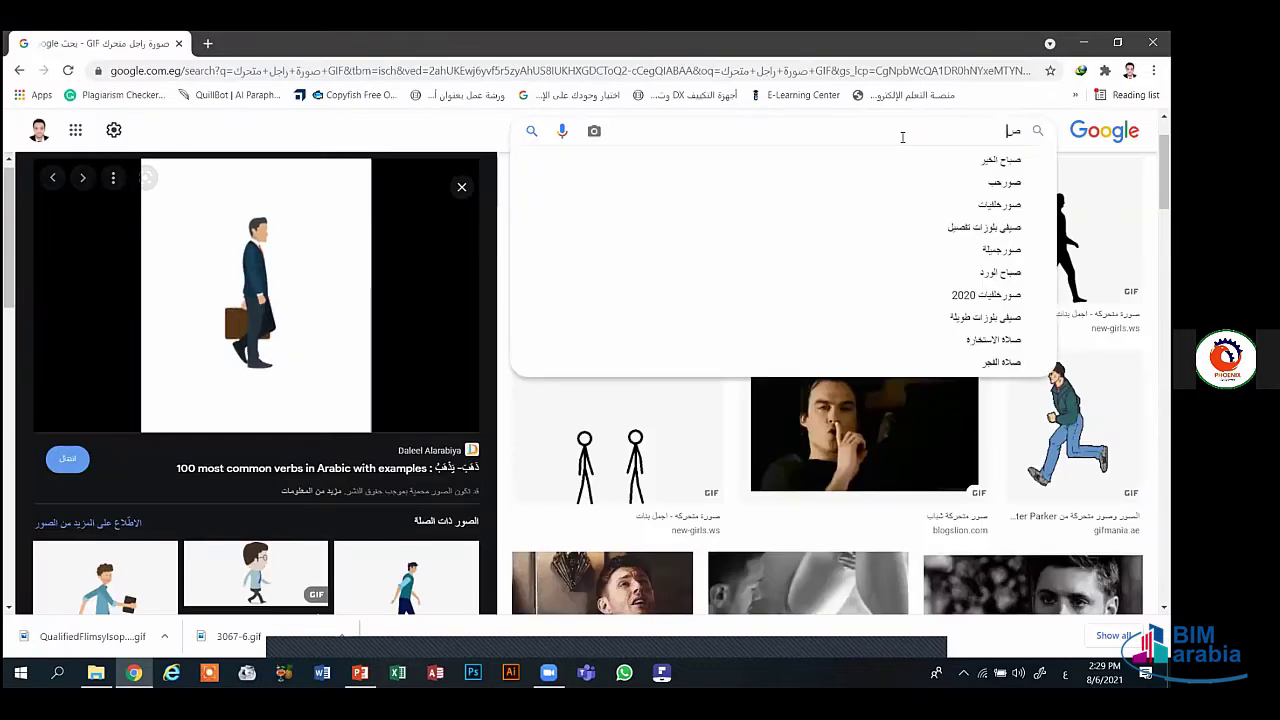
text(ورة حديقة)
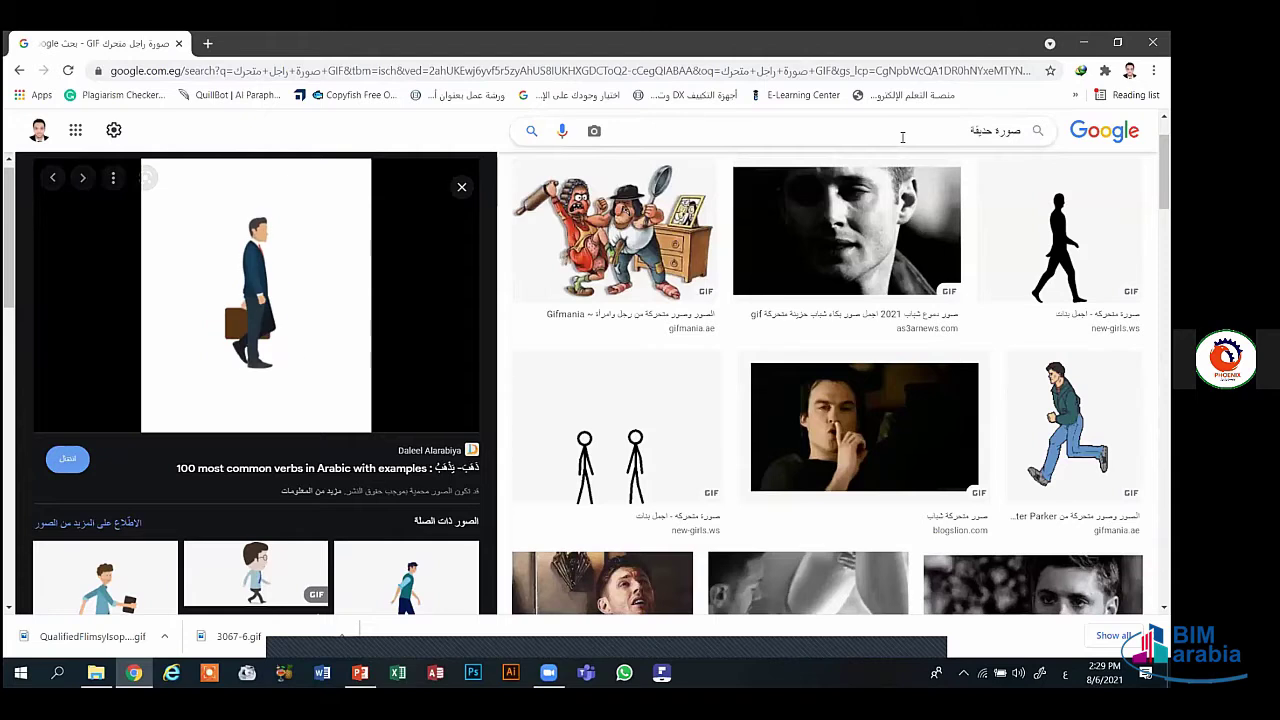
key(Return)
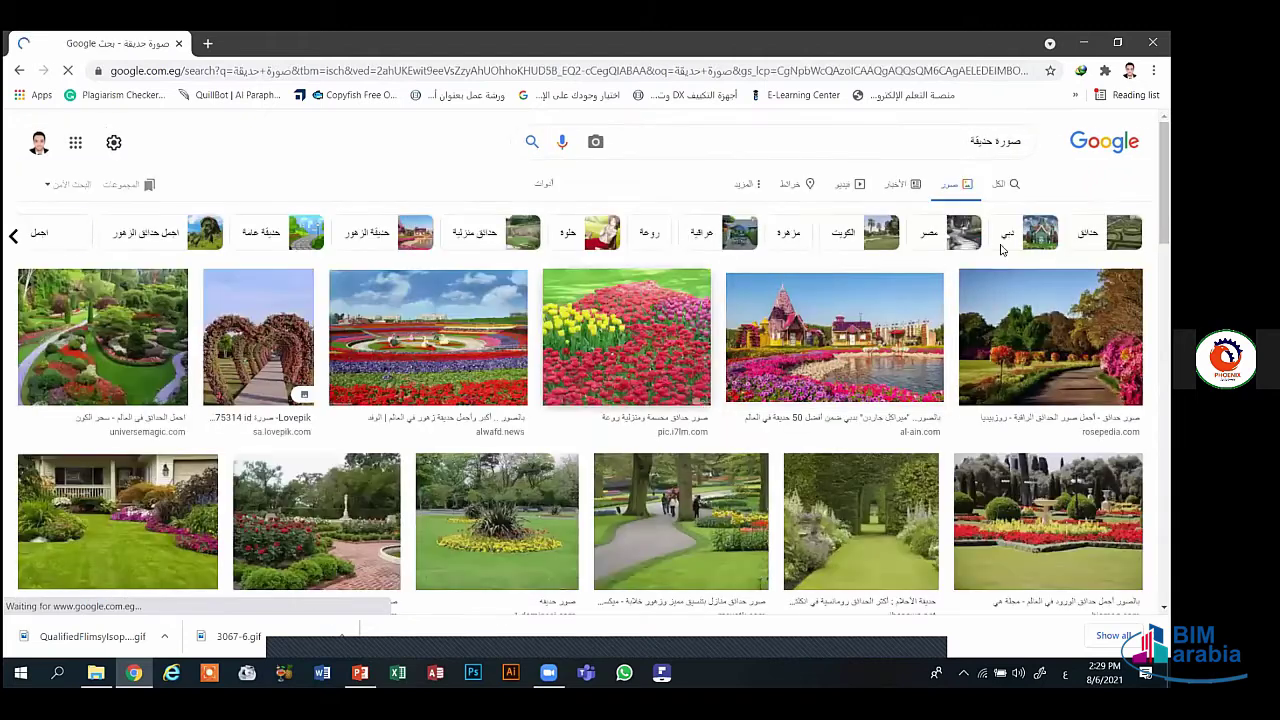
scroll(580, 400, down, 1)
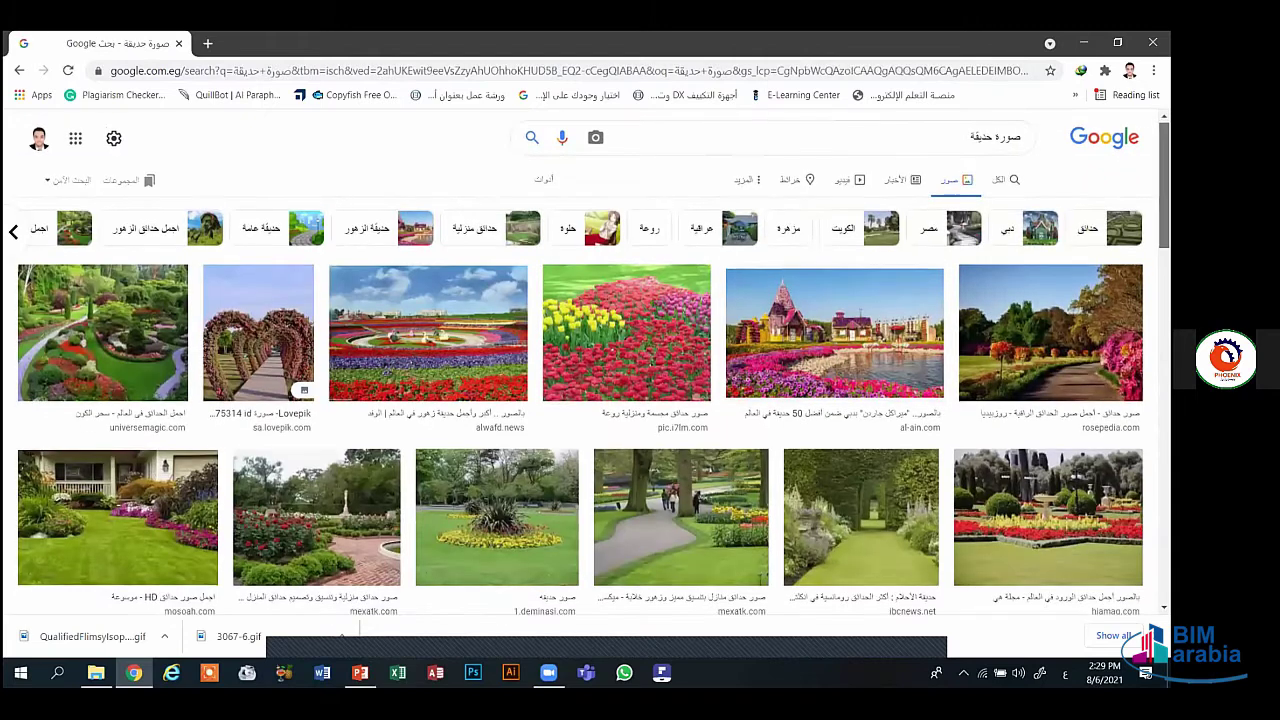
scroll(580, 400, down, 2)
scroll(580, 400, down, 3)
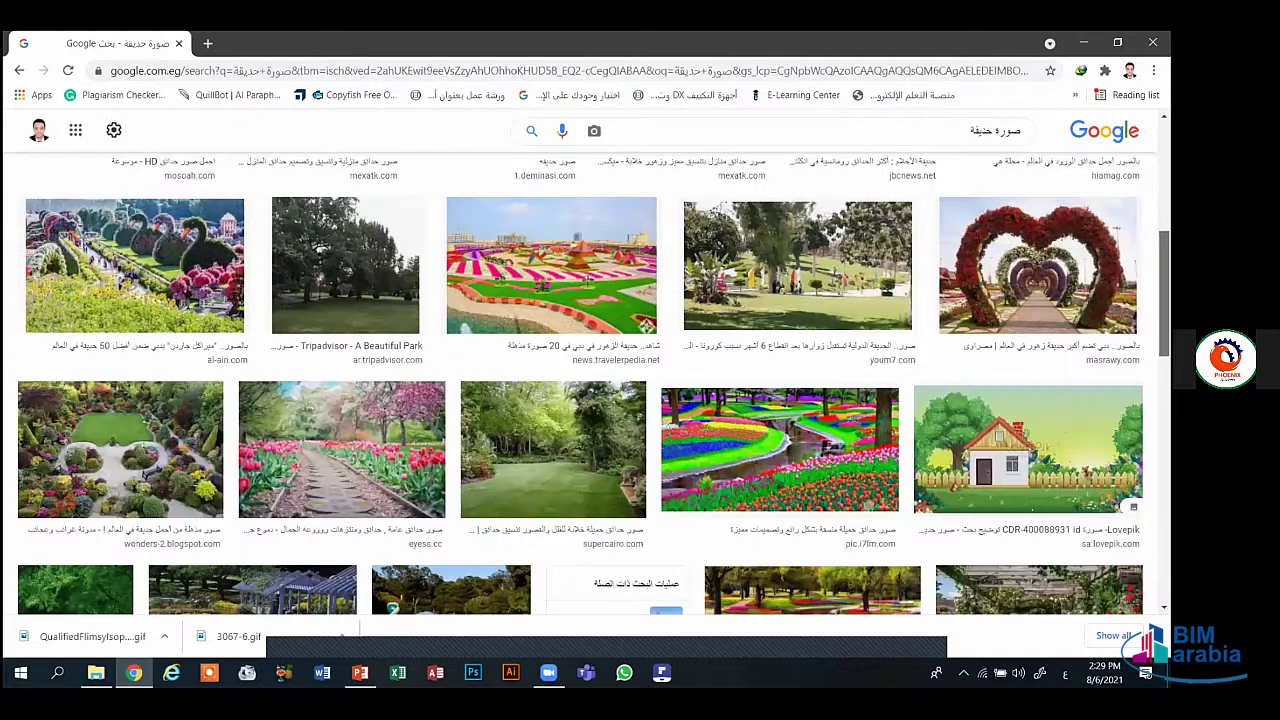
scroll(1046, 256, down, 2)
- Preview the Lovepik cartoon house garden, then the garden-house GIF from Google Sites
click(1032, 245)
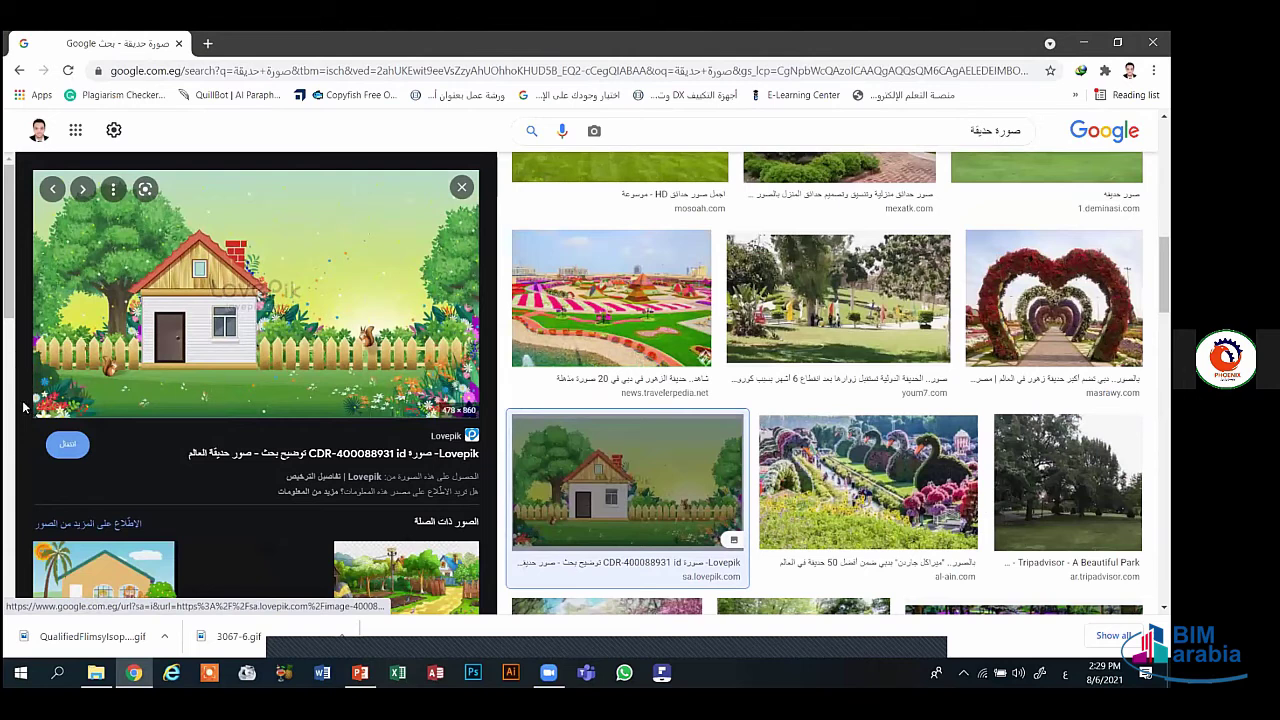
scroll(40, 457, down, 2)
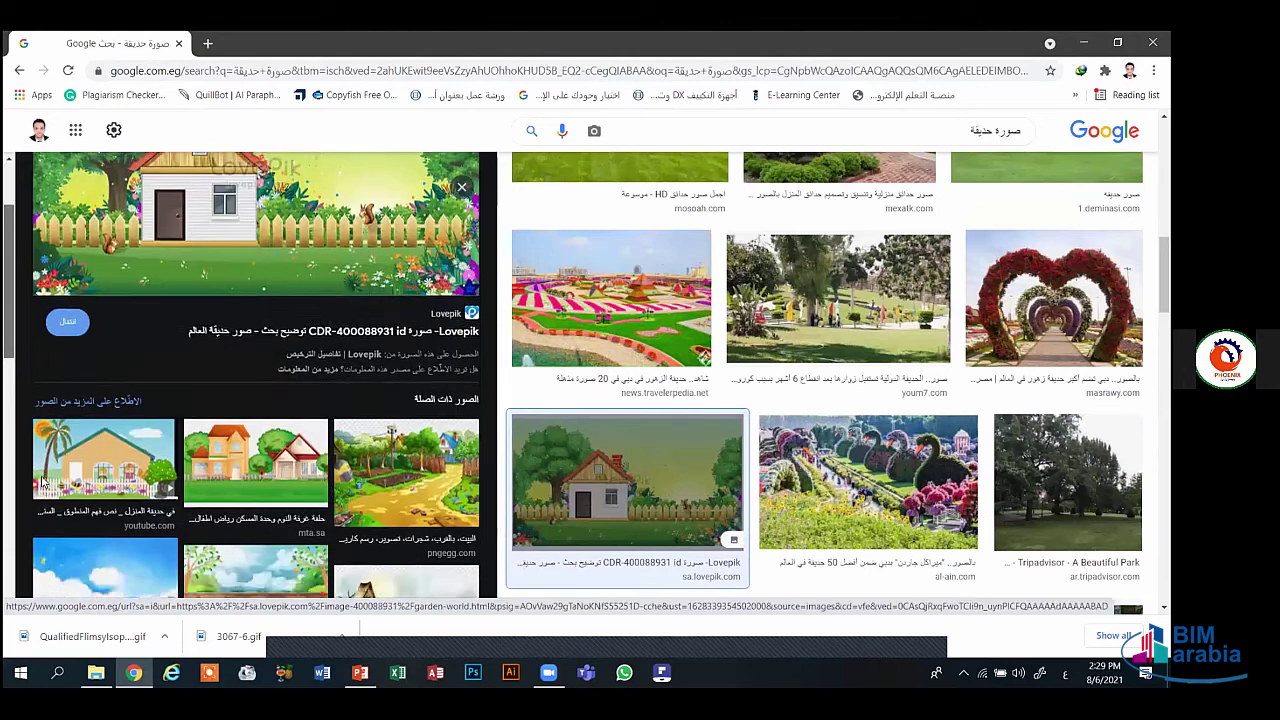
scroll(42, 483, down, 6)
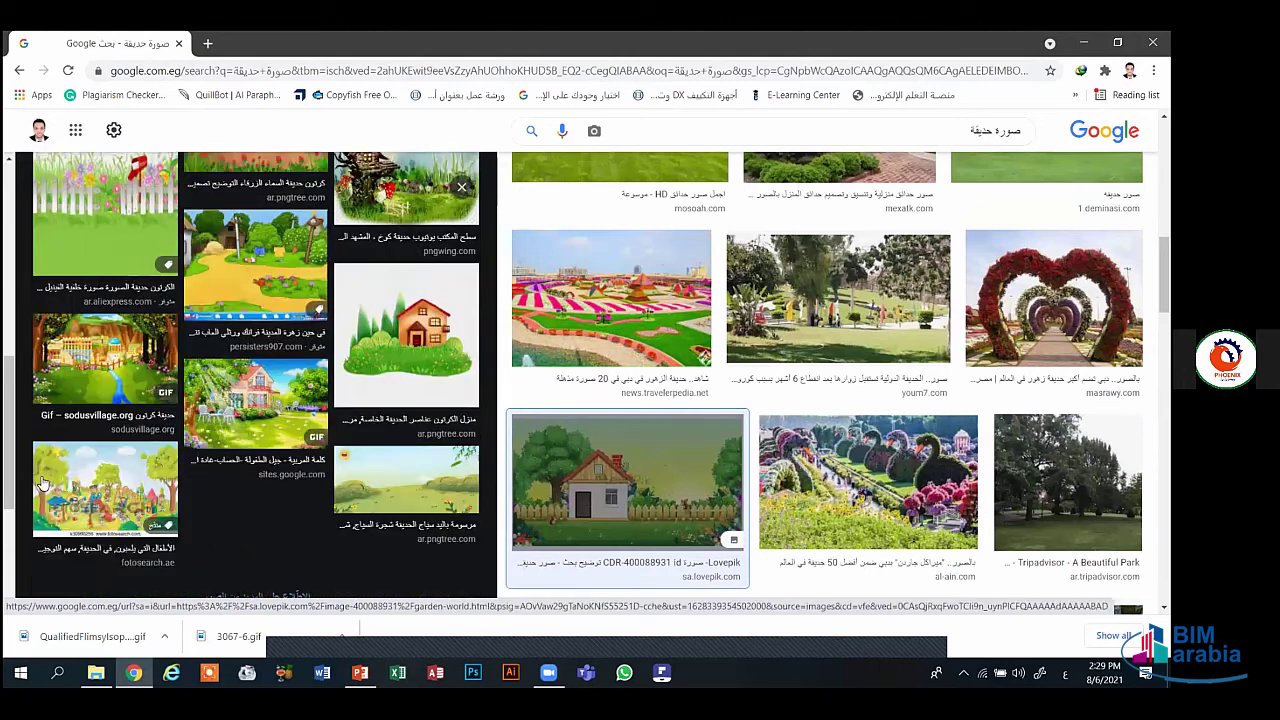
click(243, 405)
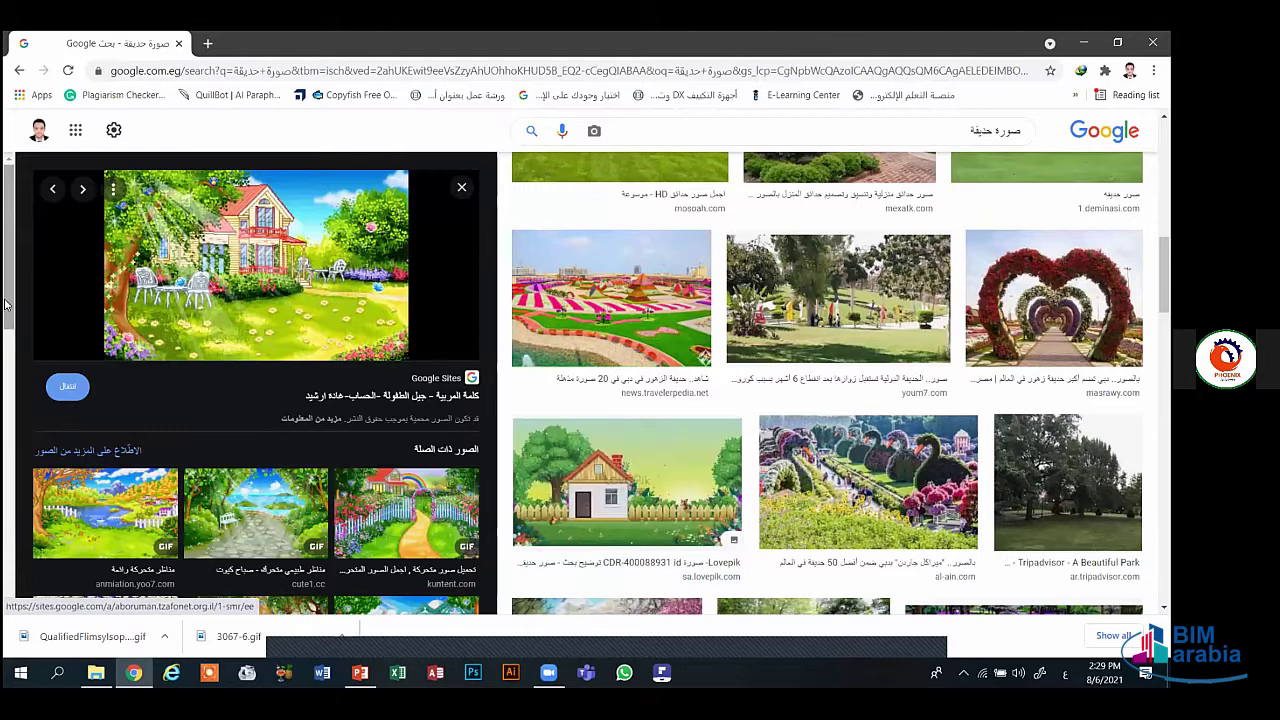
scroll(31, 393, down, 1)
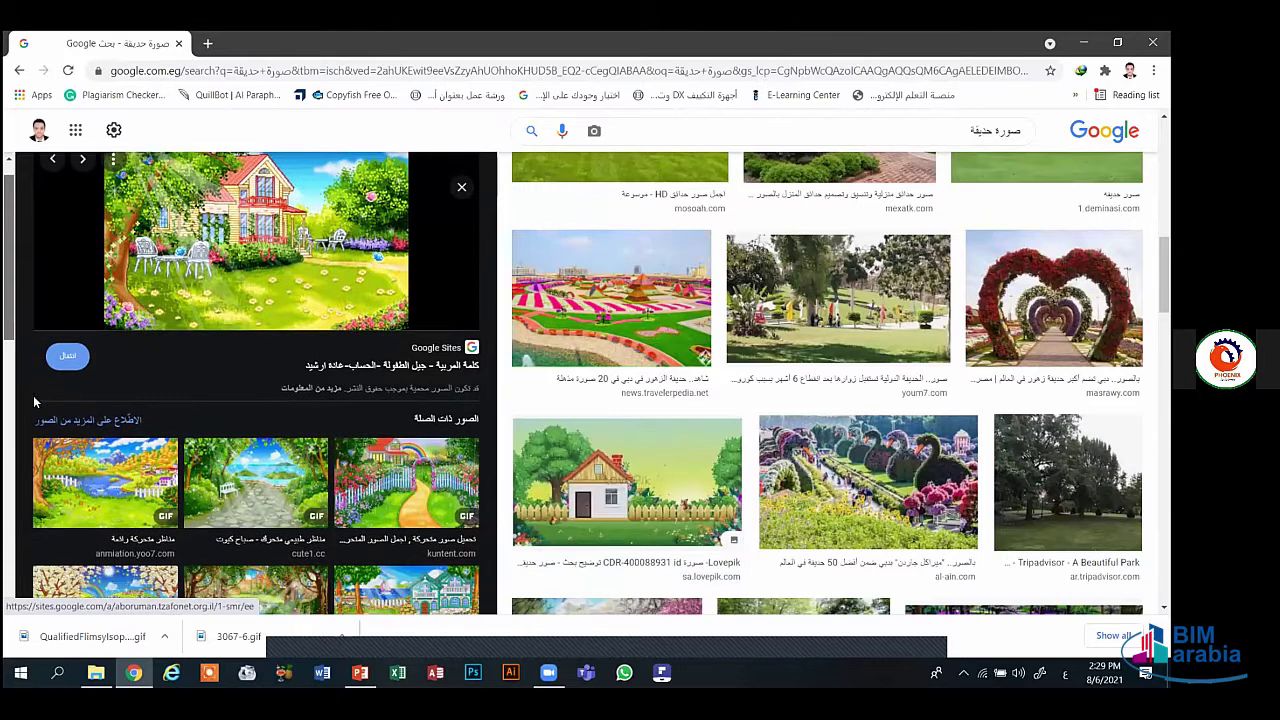
scroll(33, 395, down, 5)
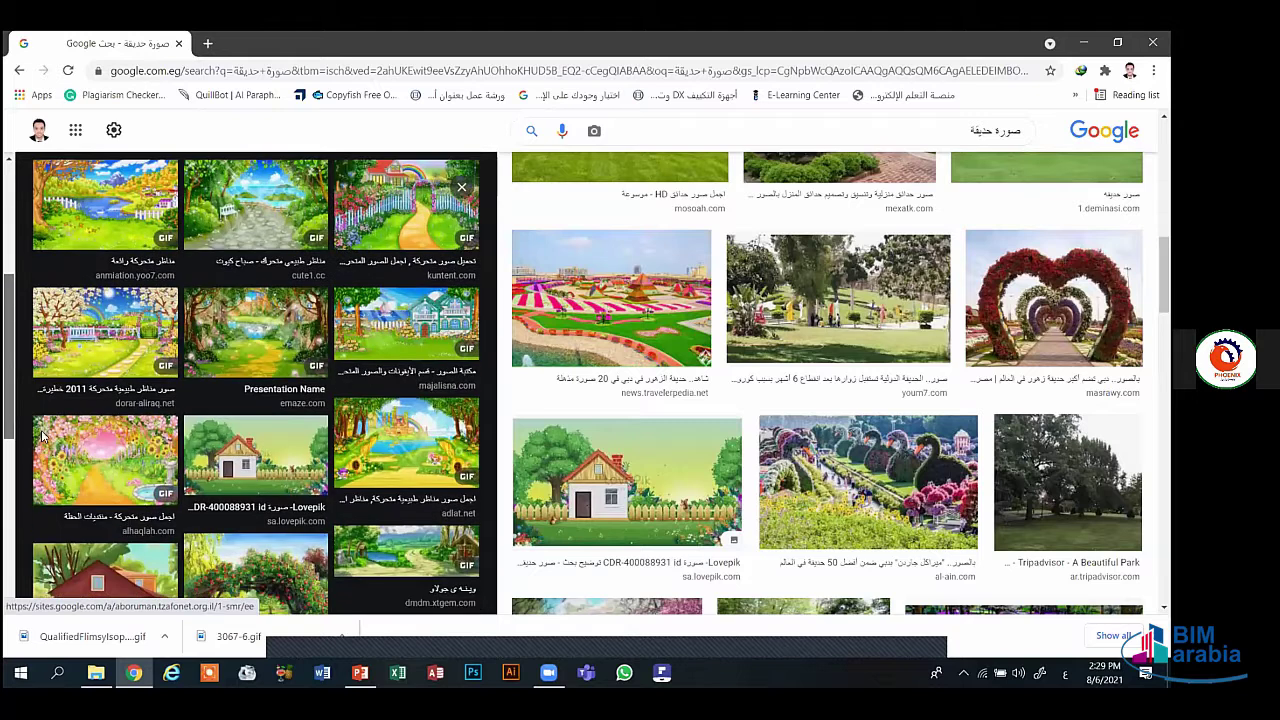
scroll(41, 434, down, 3)
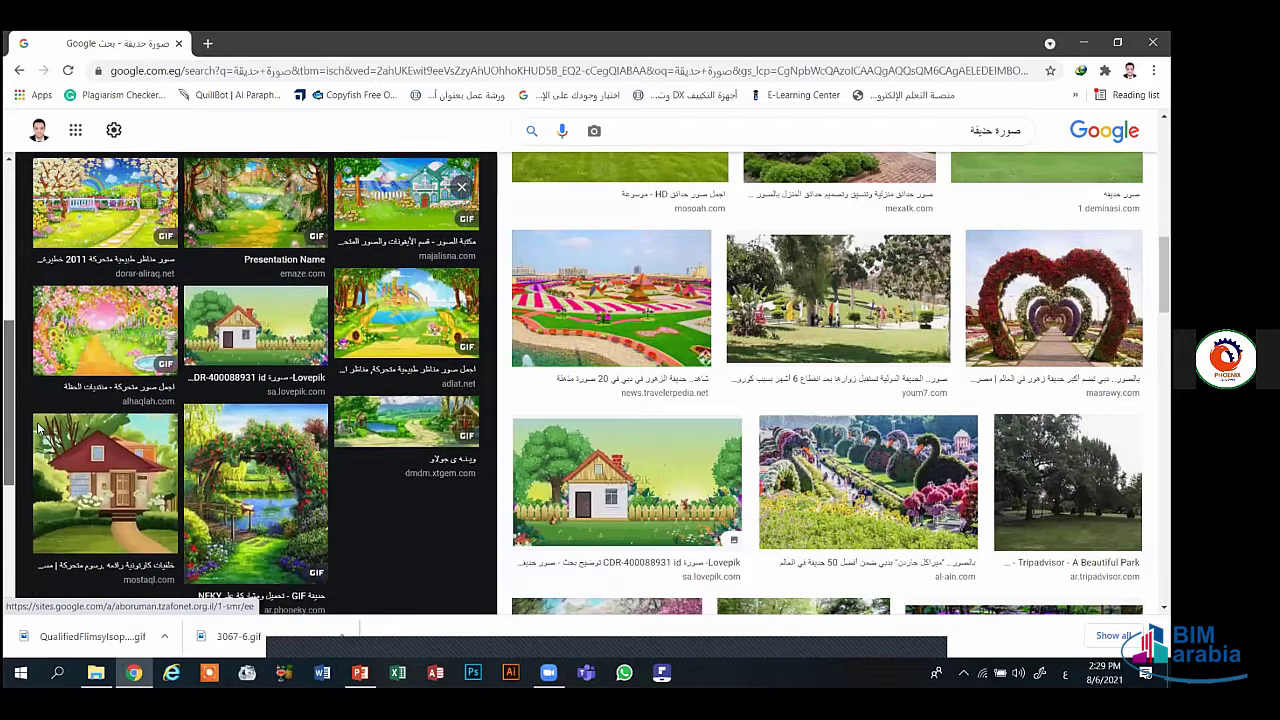
scroll(38, 428, up, 2)
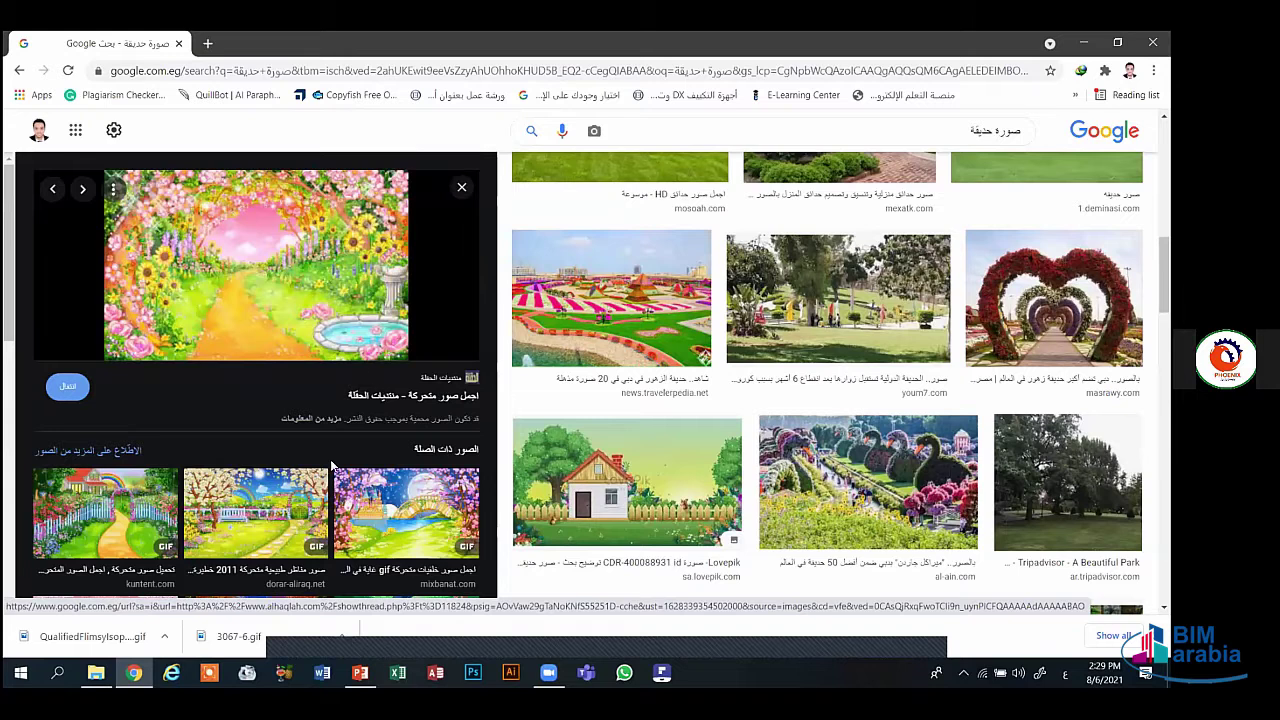
- Return to the Lovepik preview and open the PNGEgg cartoon garden-path image
key(Left)
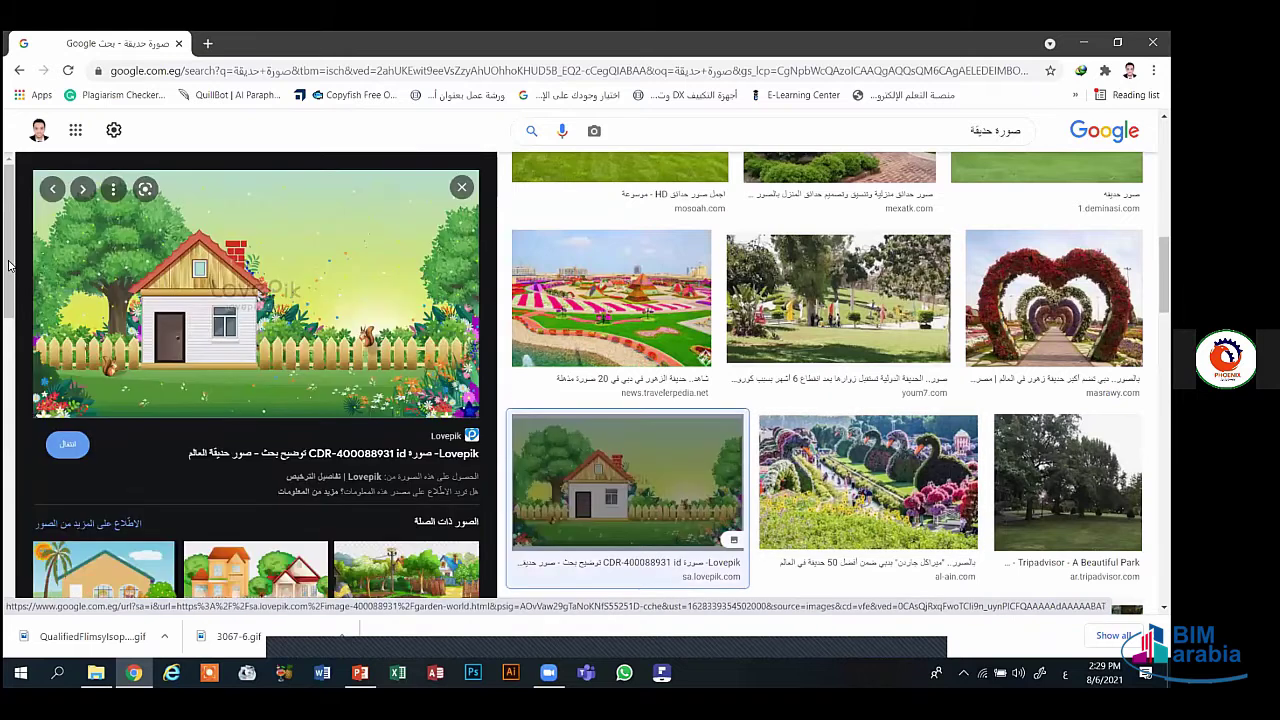
drag(8, 265, 15, 323)
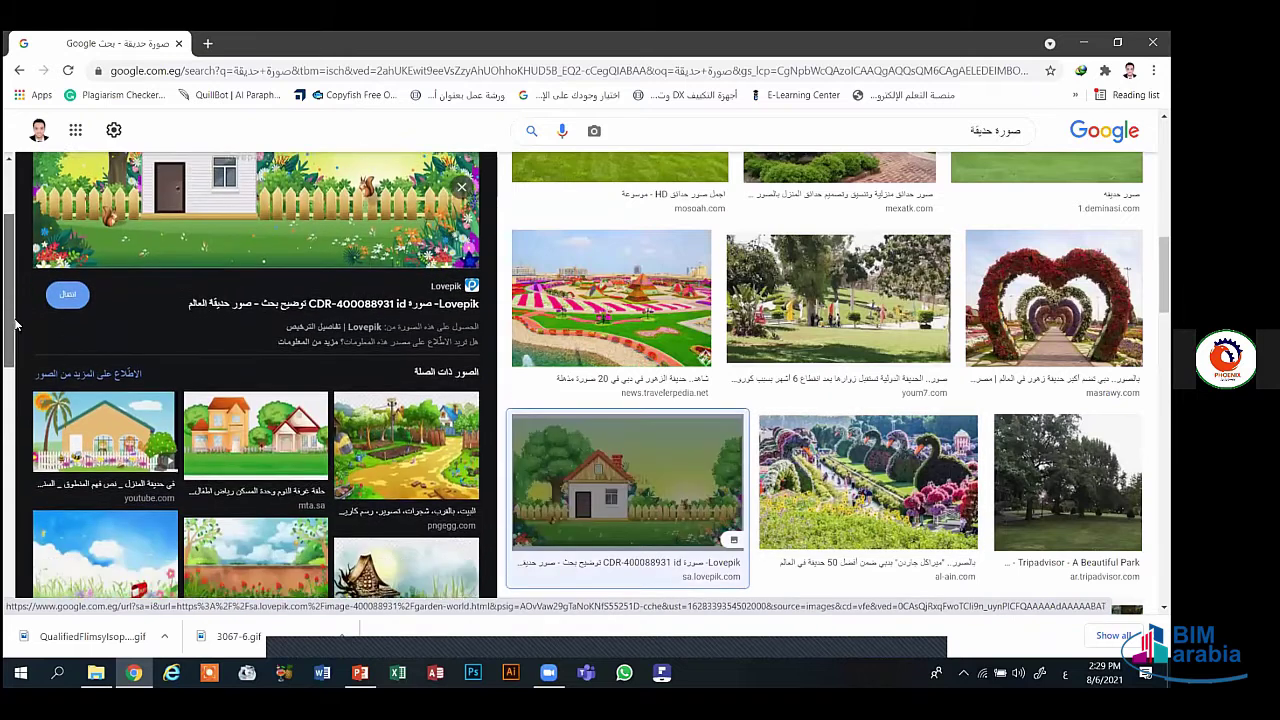
scroll(349, 357, down, 1)
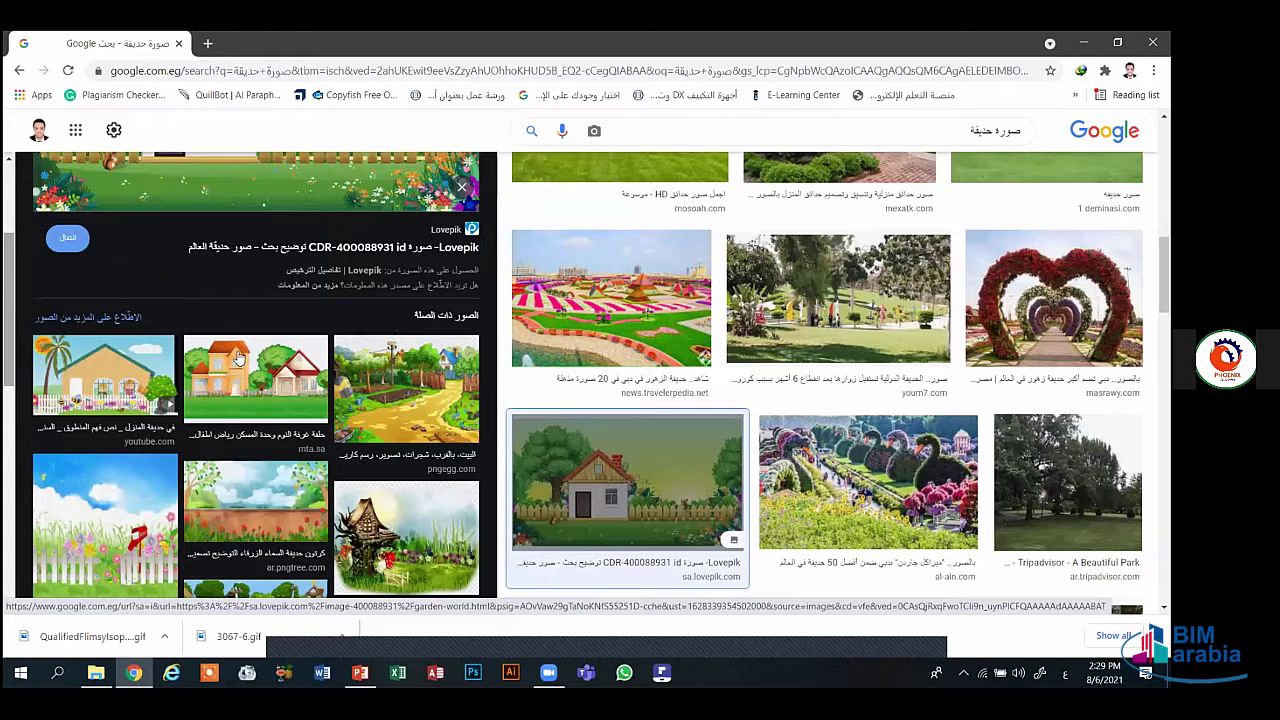
click(350, 340)
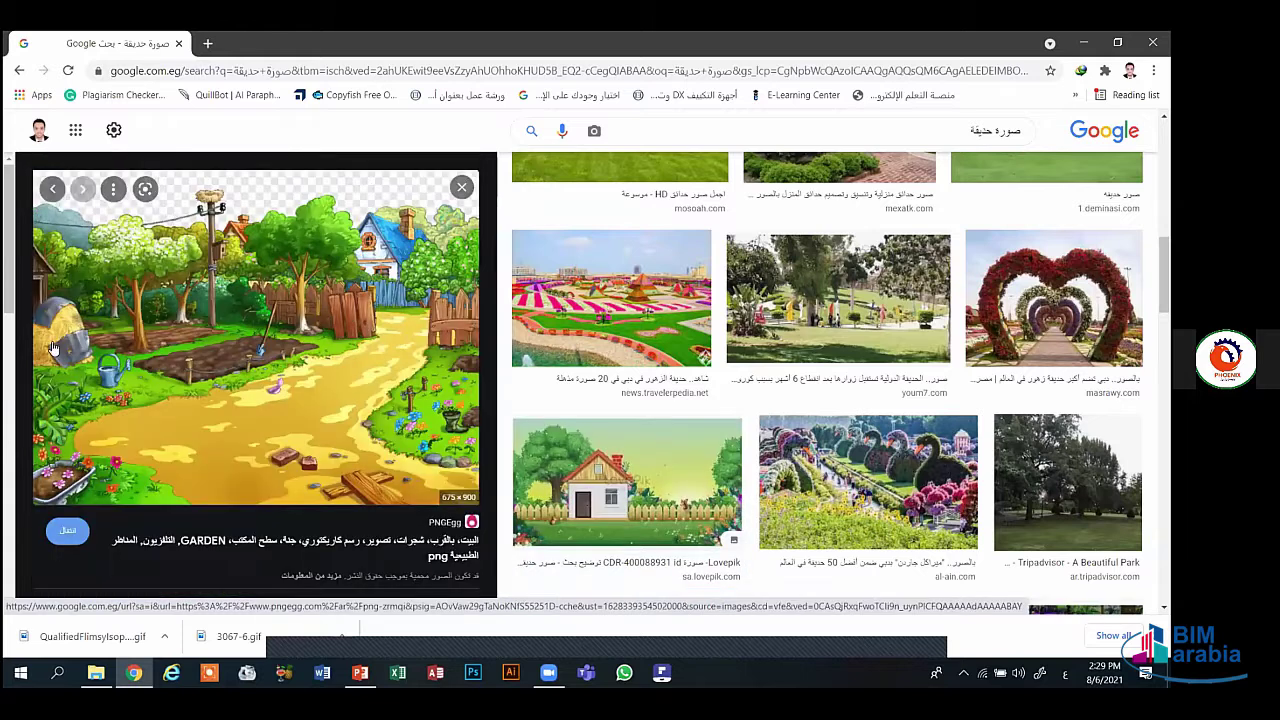
scroll(20, 360, down, 2)
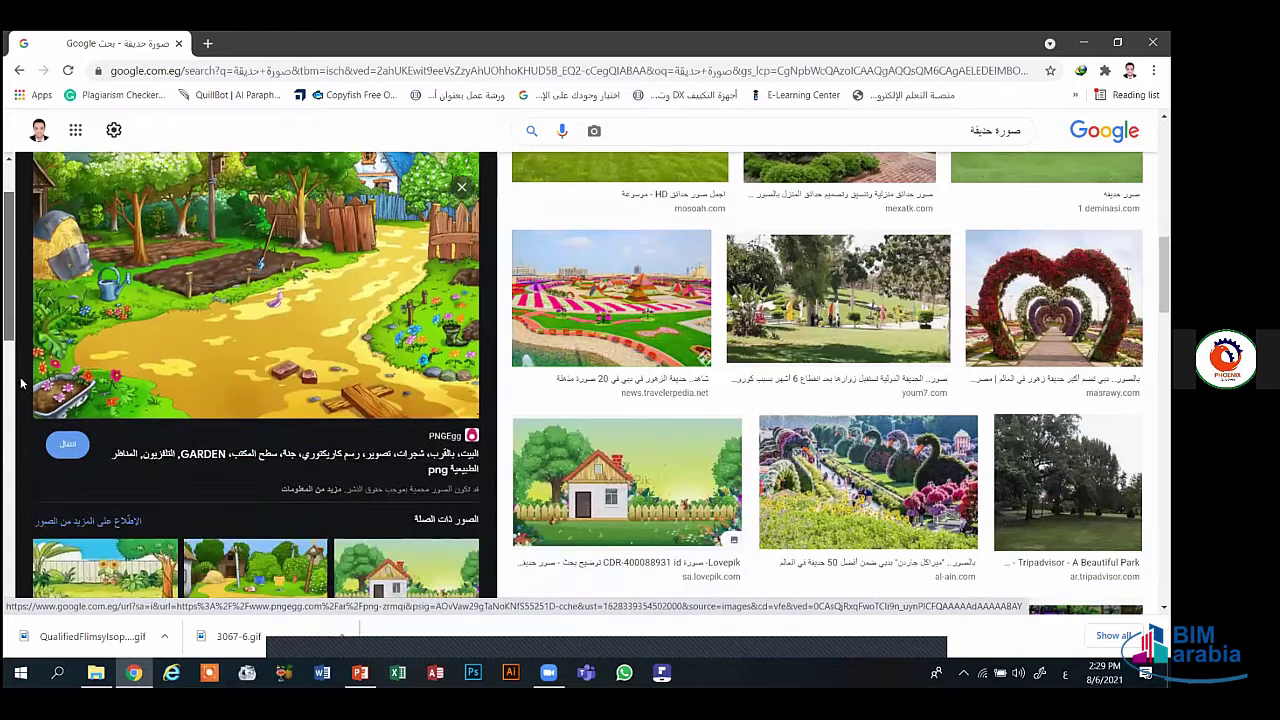
scroll(250, 360, down, 3)
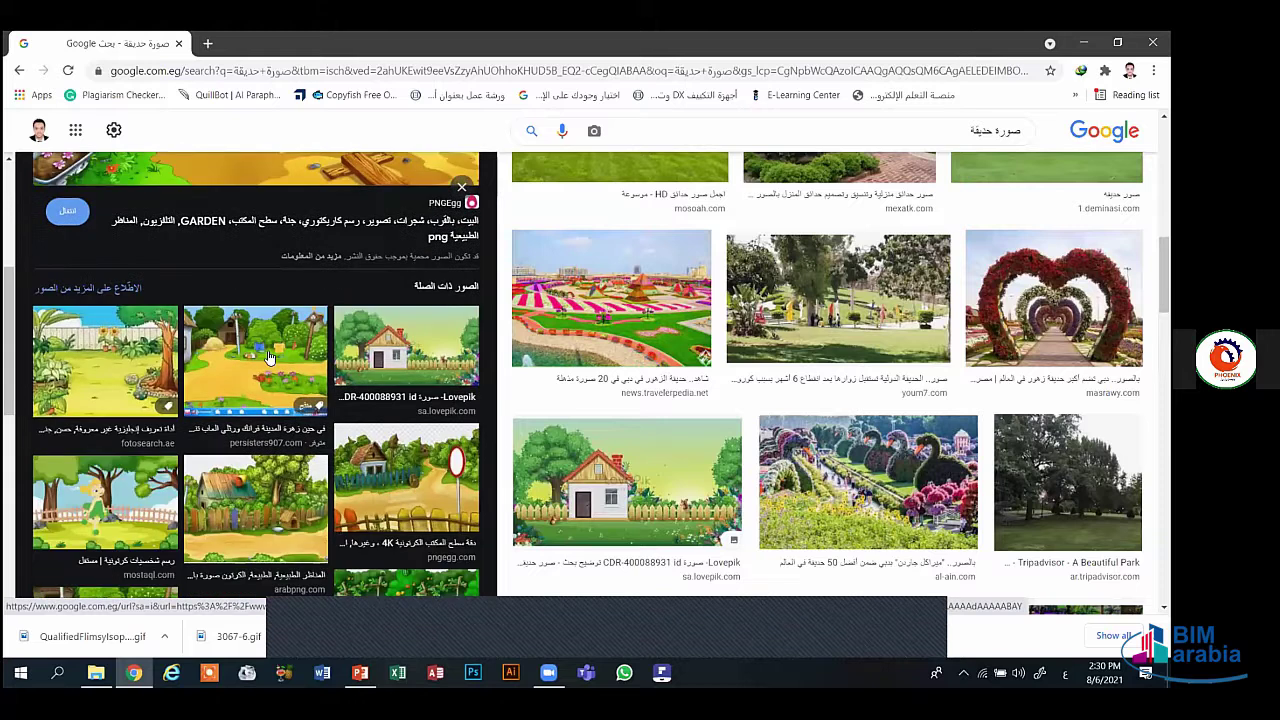
- Preview more related cartoon garden pictures from the results
click(255, 364)
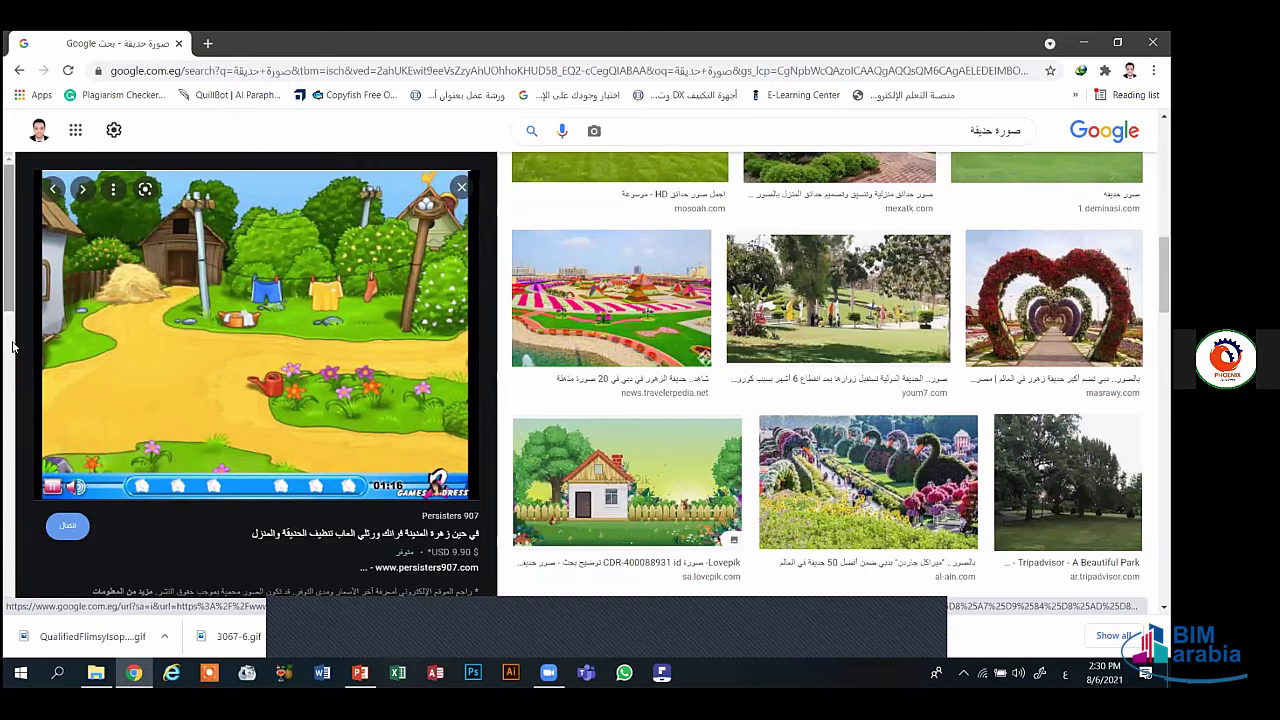
scroll(22, 375, down, 3)
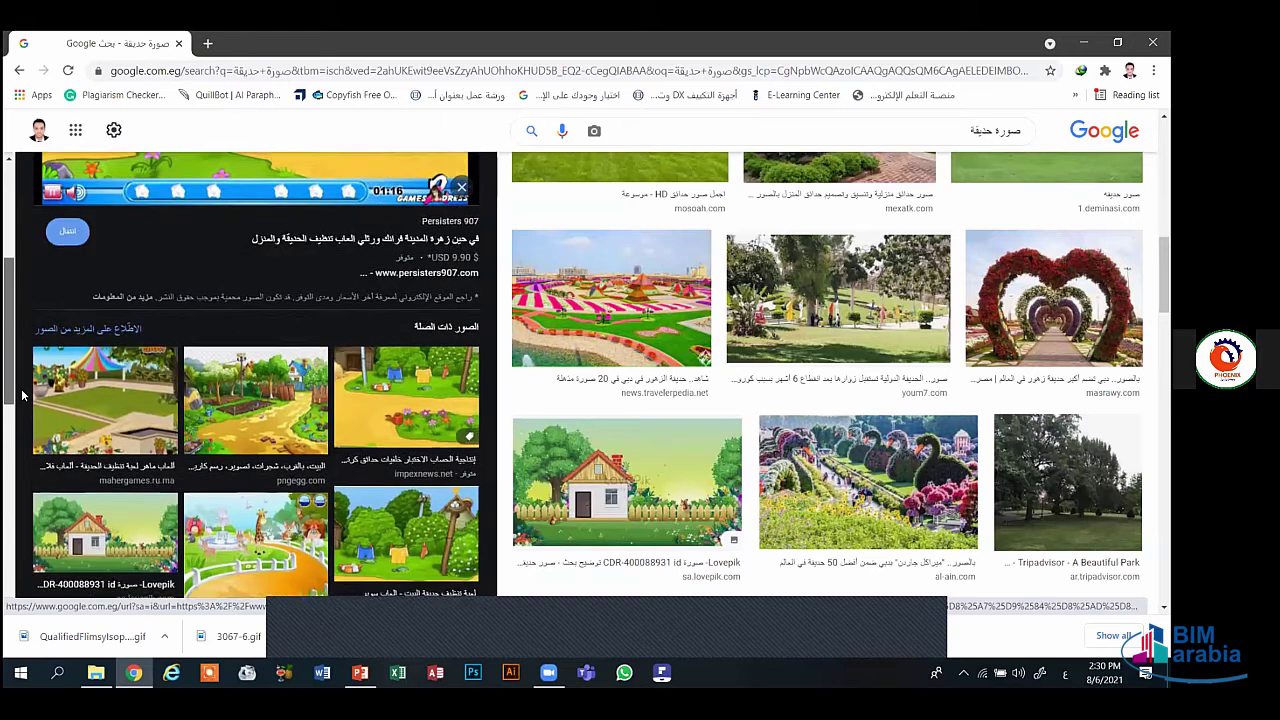
scroll(22, 395, down, 3)
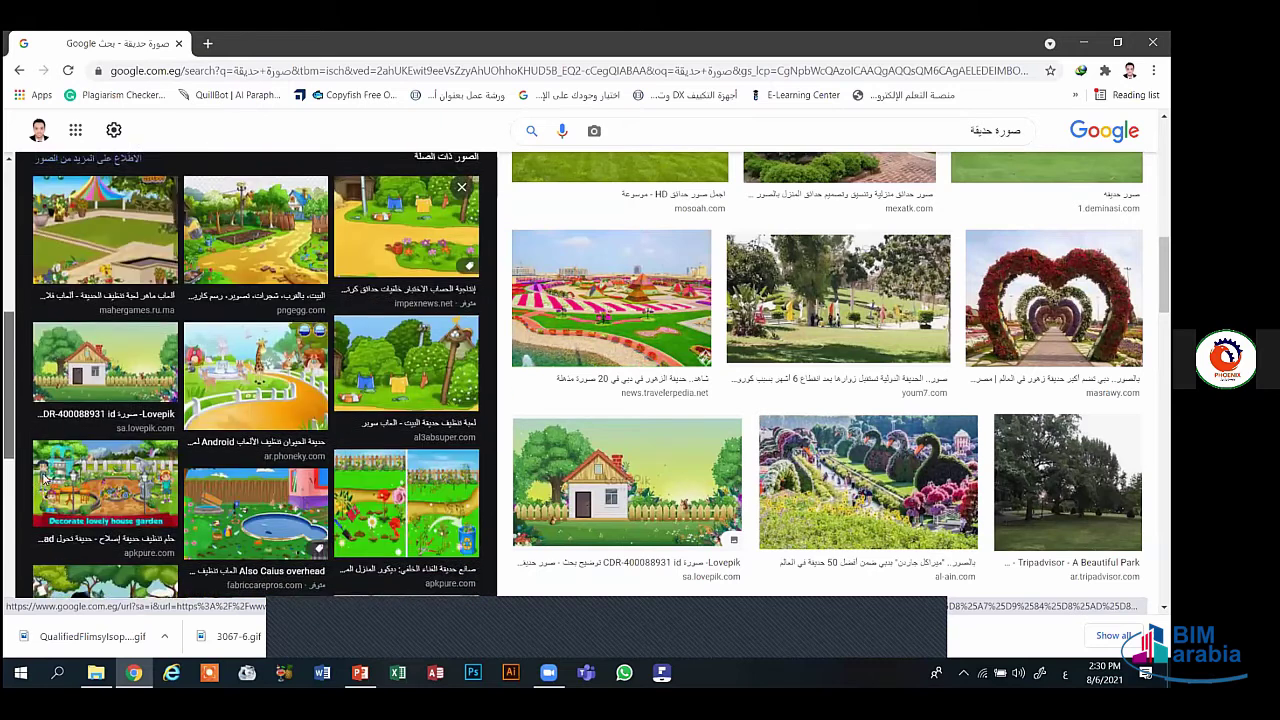
scroll(45, 485, down, 2)
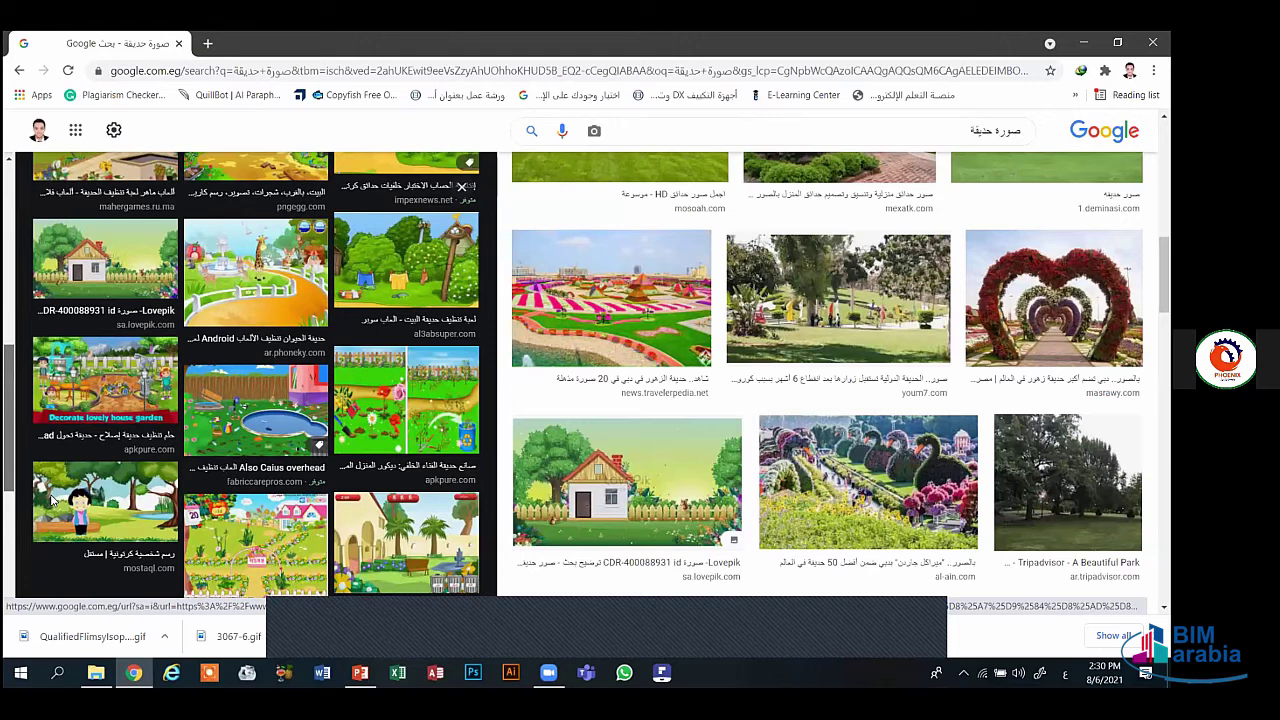
scroll(52, 495, down, 2)
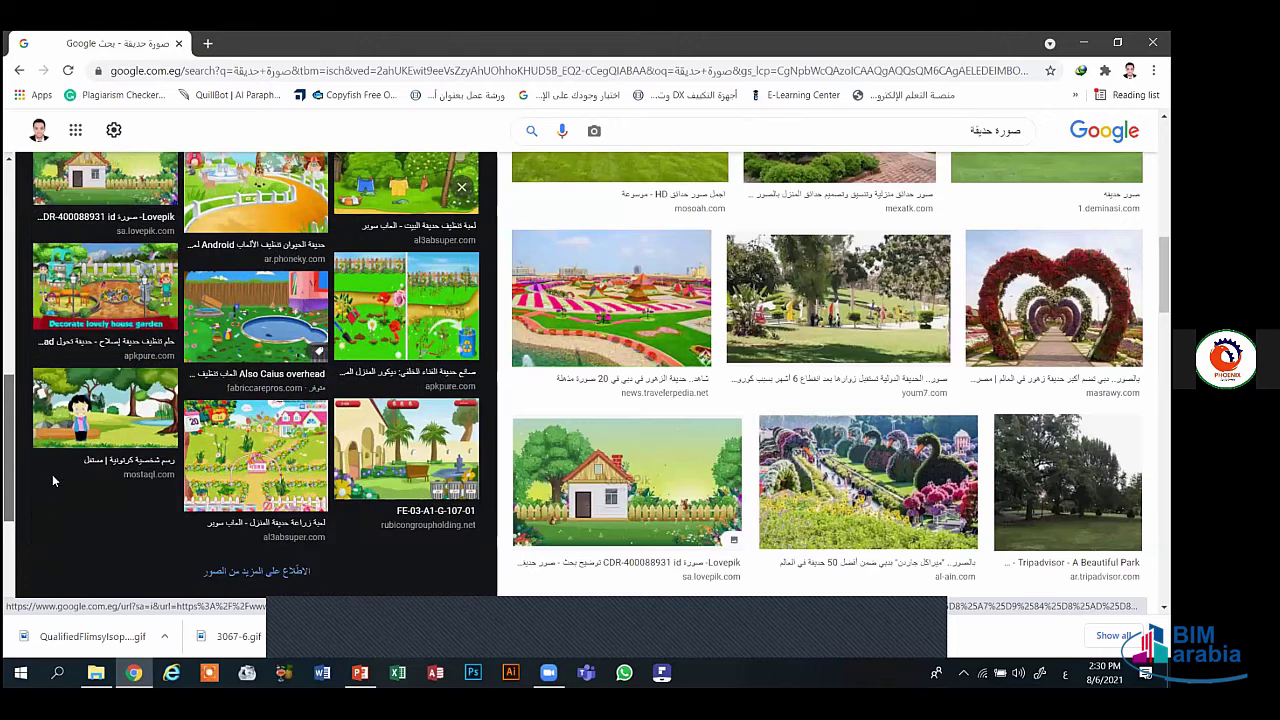
click(62, 401)
scroll(150, 420, up, 3)
- Open the PNGEgg garden-path image's source page in a new tab, then close it
click(237, 442)
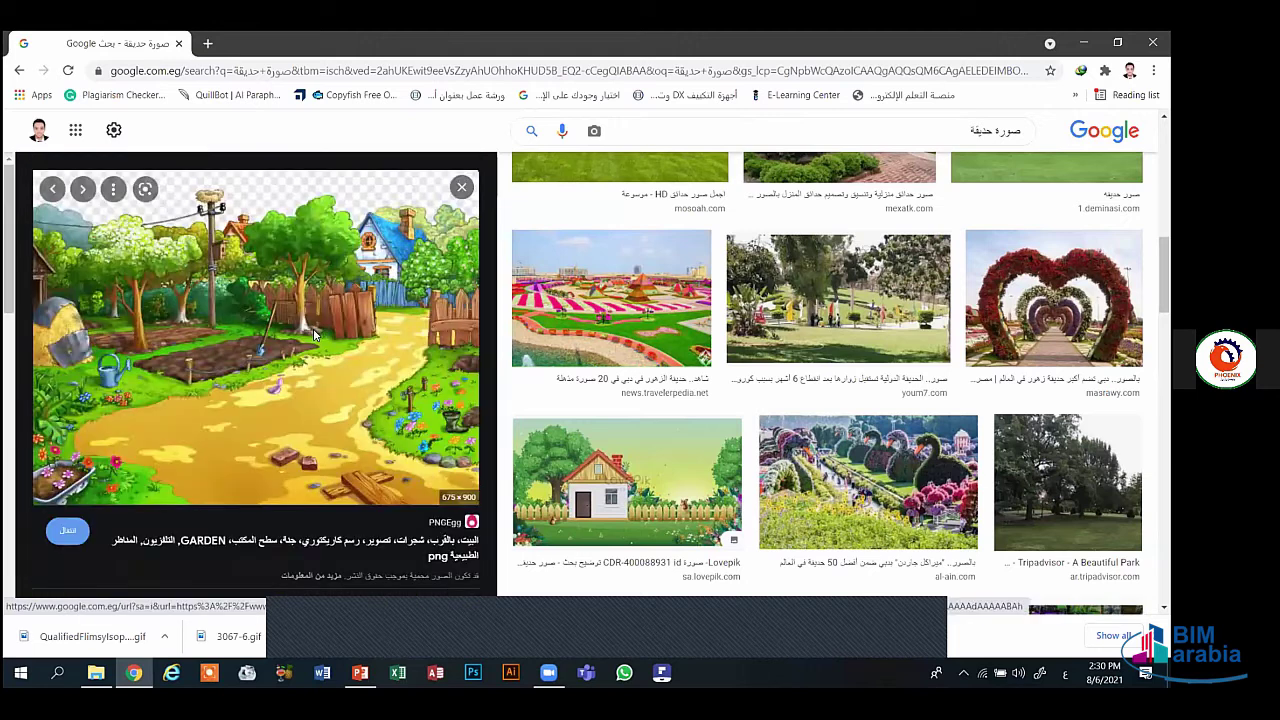
right_click(313, 328)
click(357, 511)
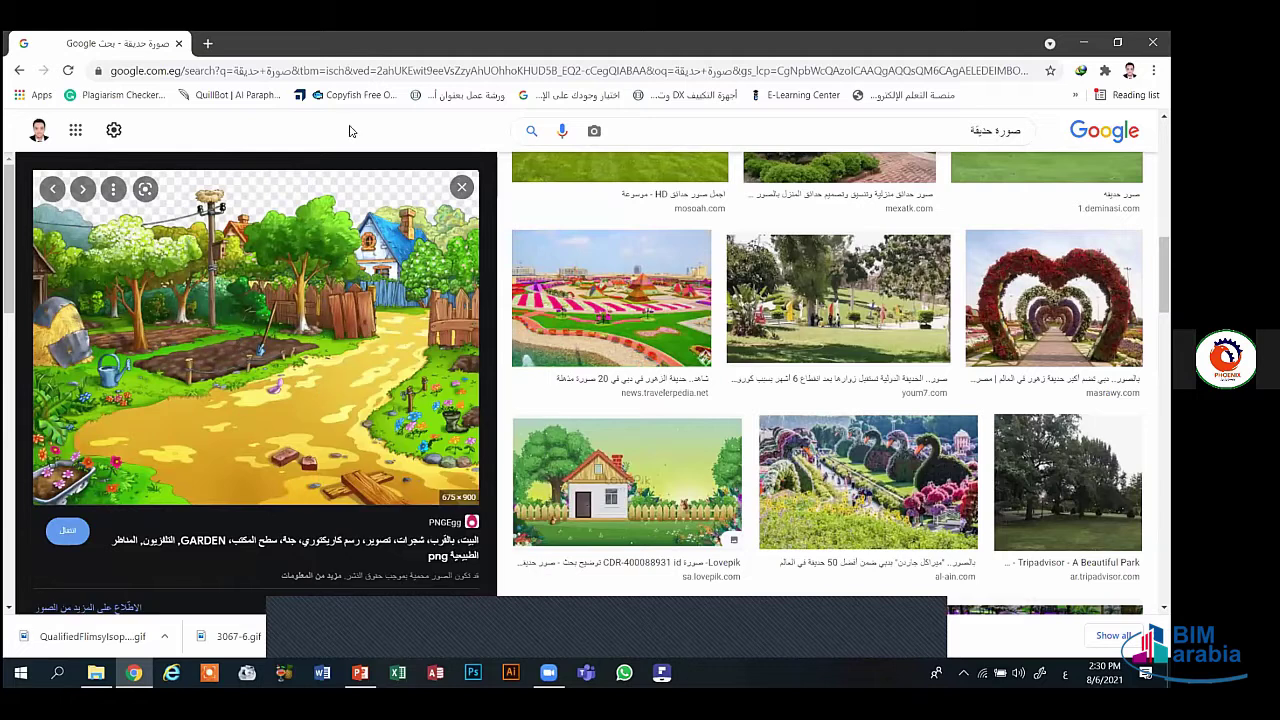
click(362, 47)
key(ctrl+w)
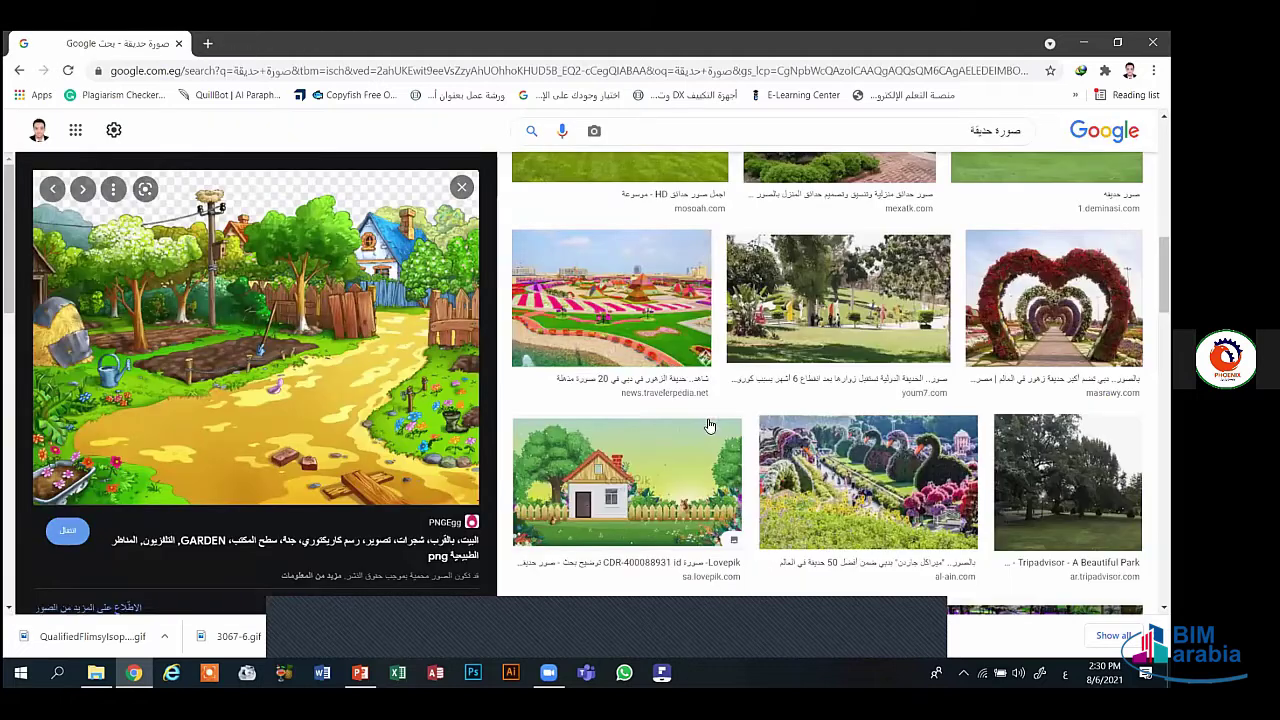
- Preview the Lovepik cartoon house garden image again and scroll its related images
click(570, 460)
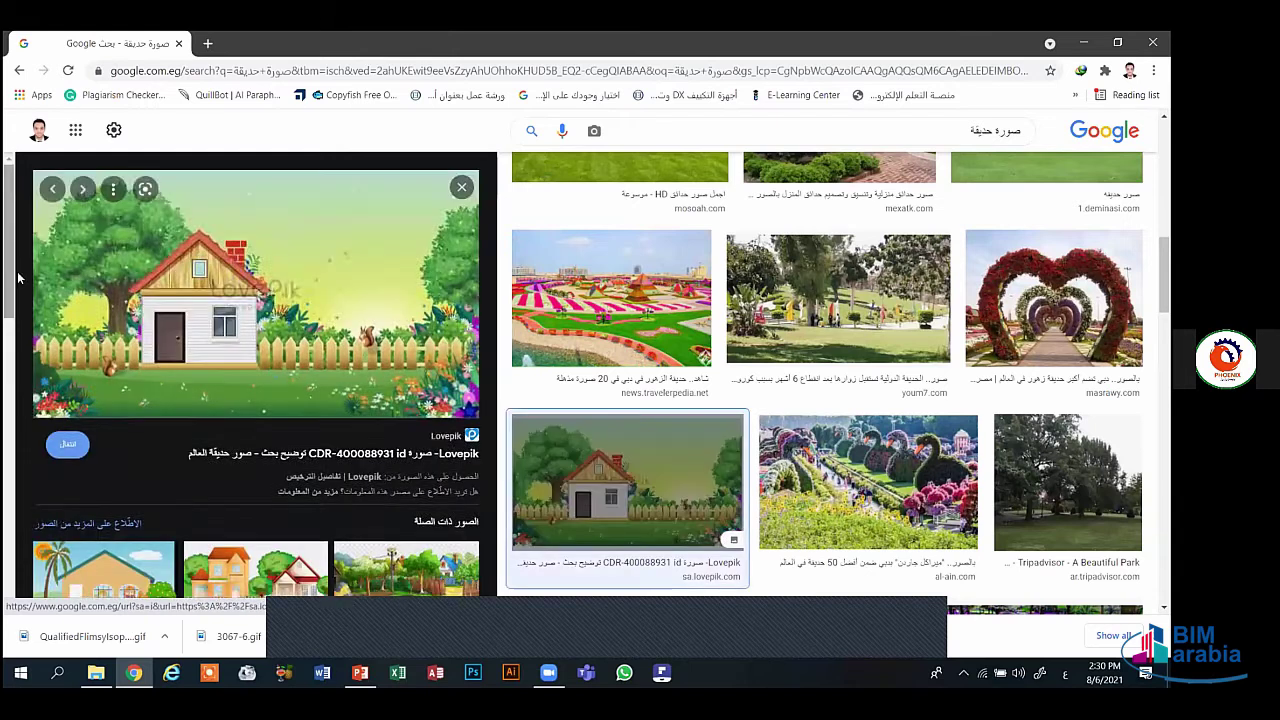
scroll(24, 300, down, 3)
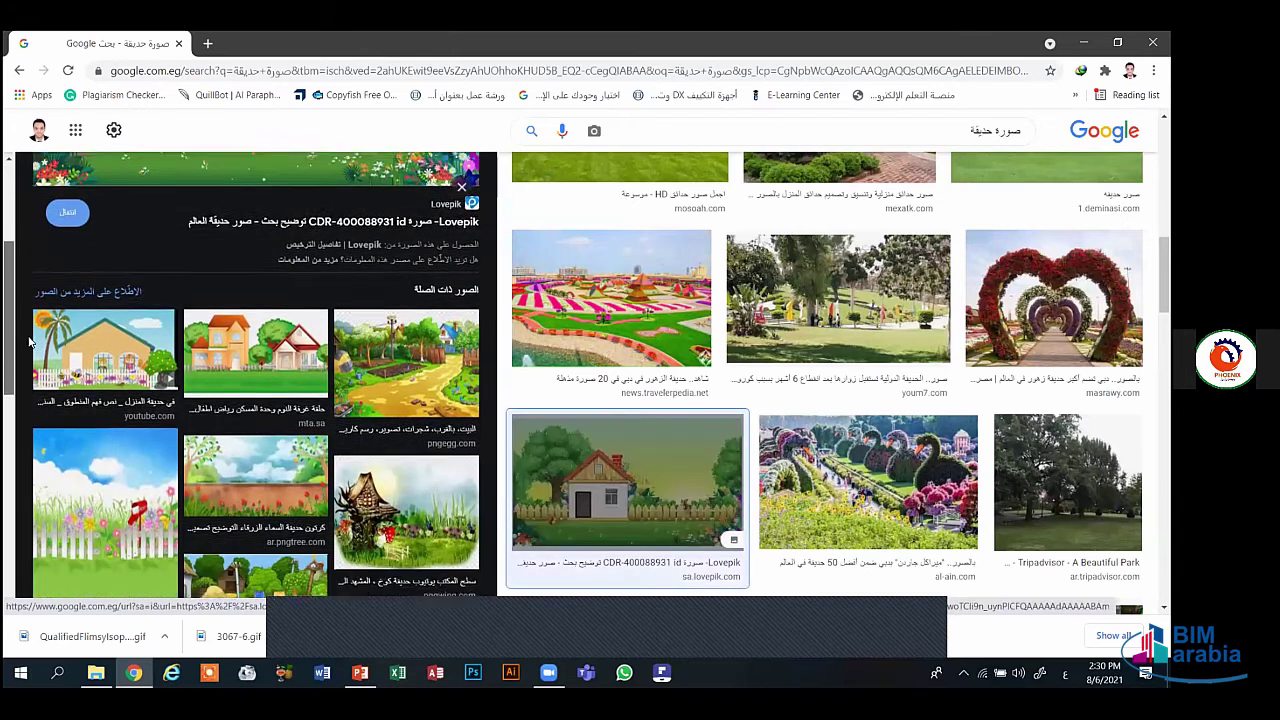
scroll(33, 348, down, 1)
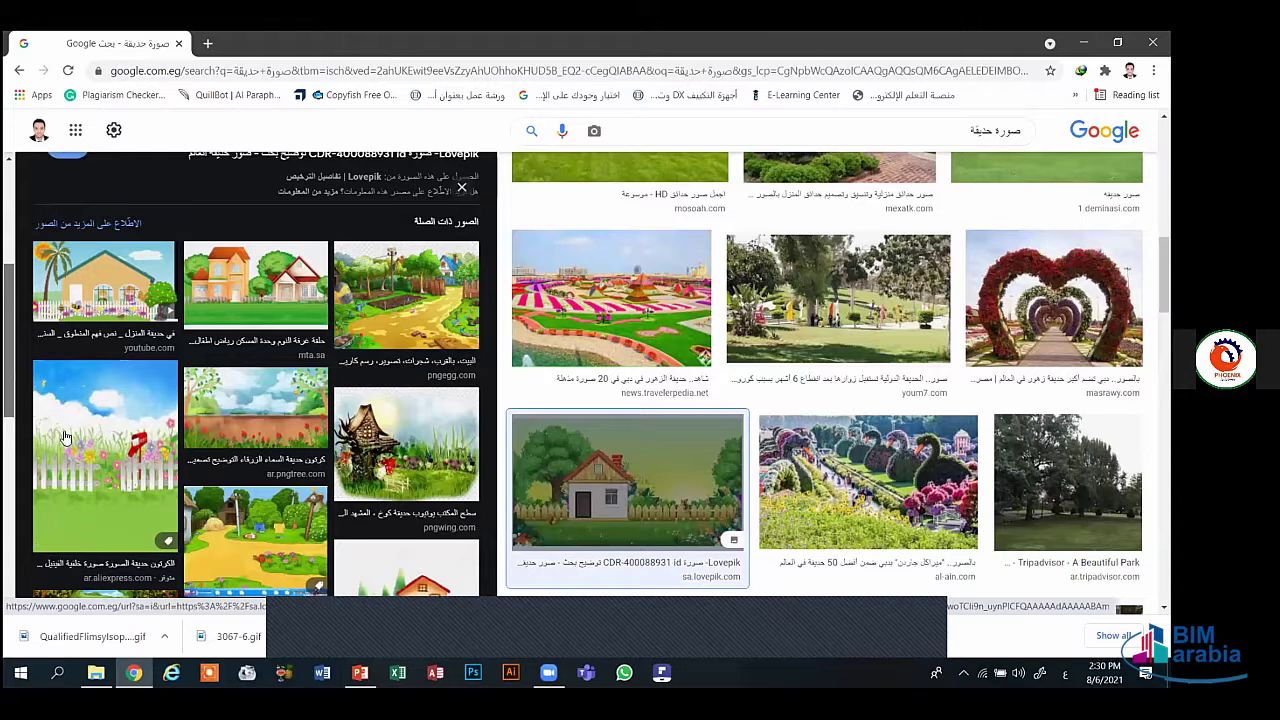
scroll(92, 484, down, 2)
- Preview the cartoon gazebo garden GIF and save it as 24-13.gif in the project folder
click(386, 251)
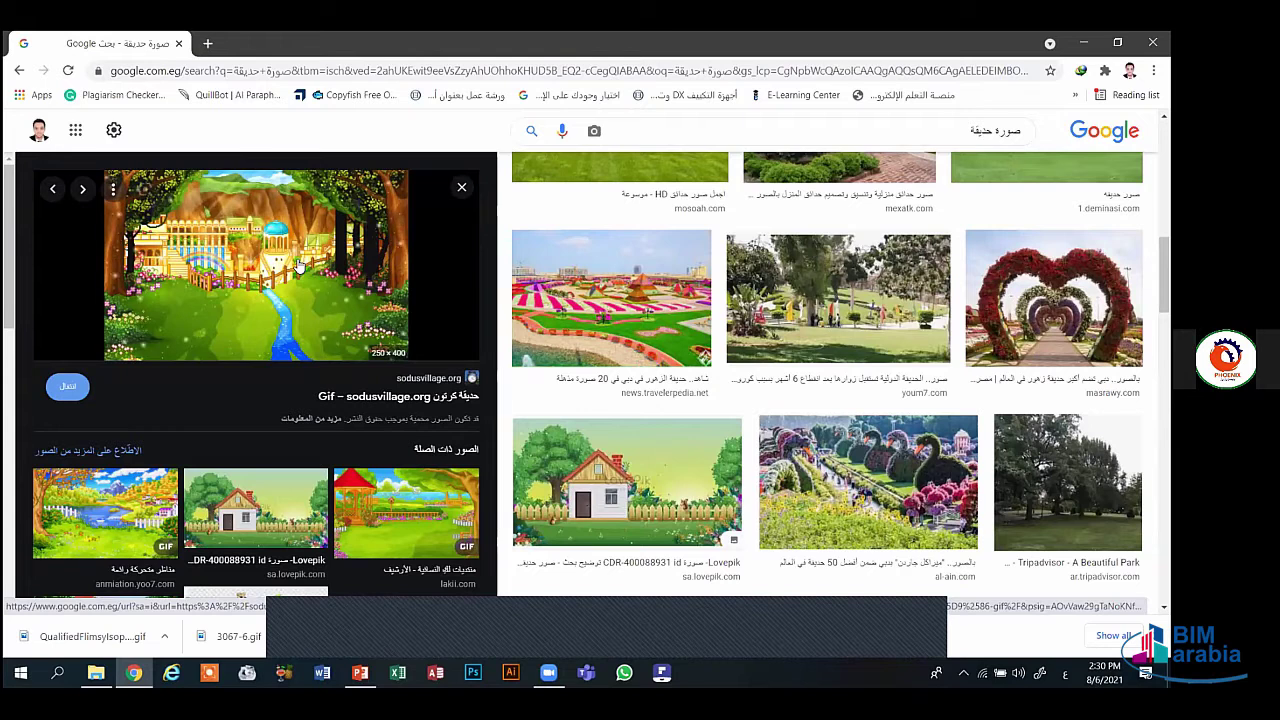
click(372, 500)
right_click(307, 262)
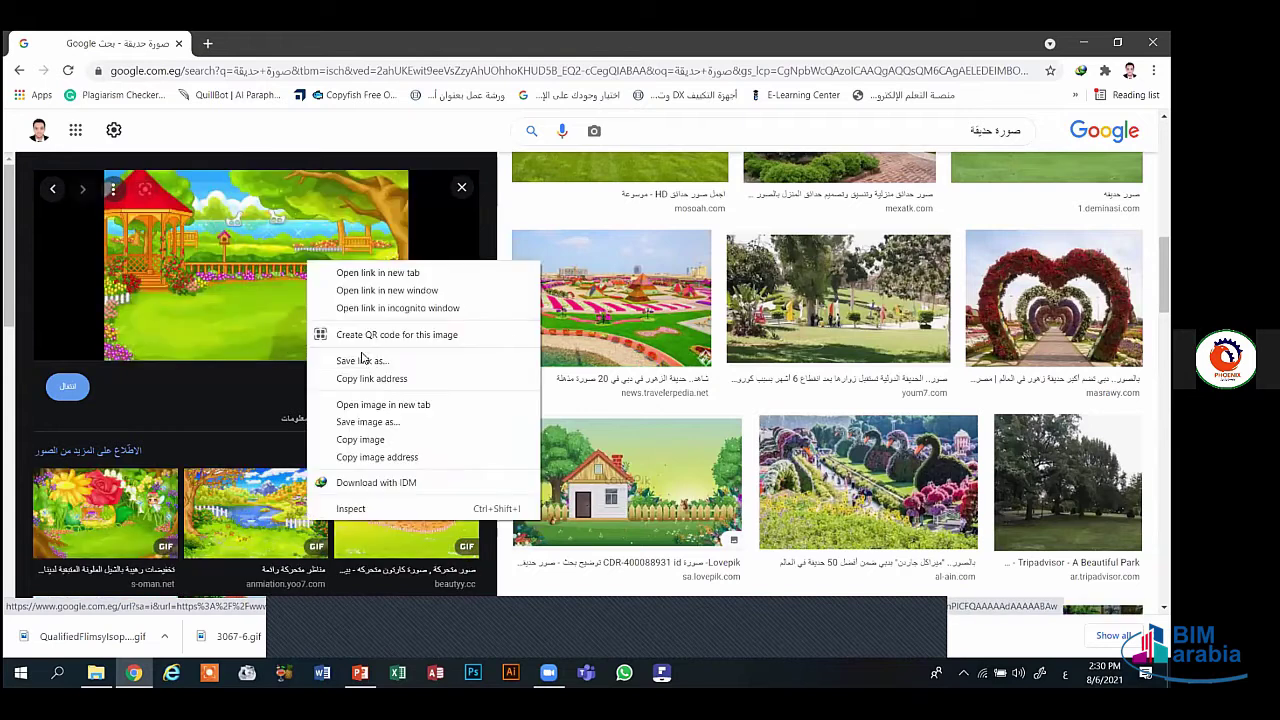
click(389, 418)
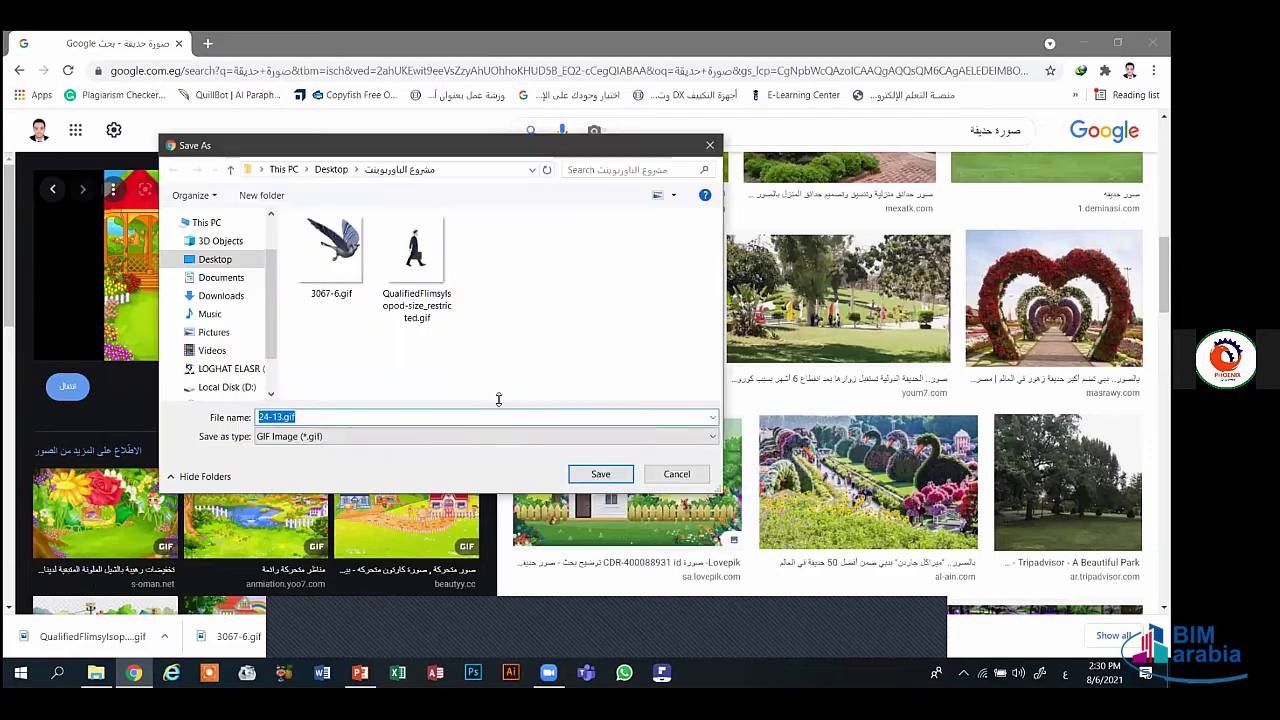
click(600, 475)
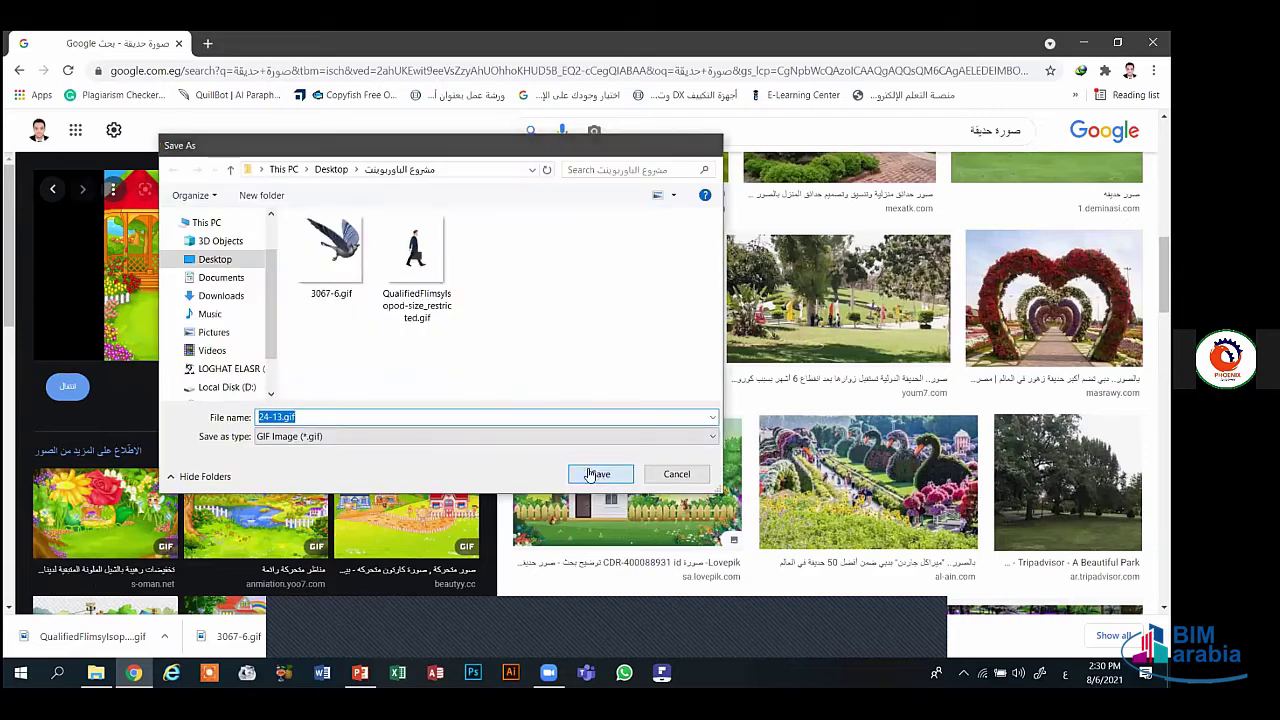
- Look for 24-13.gif in the Desktop project folder via Insert Pictures, cancel, and return to Chrome
click(360, 672)
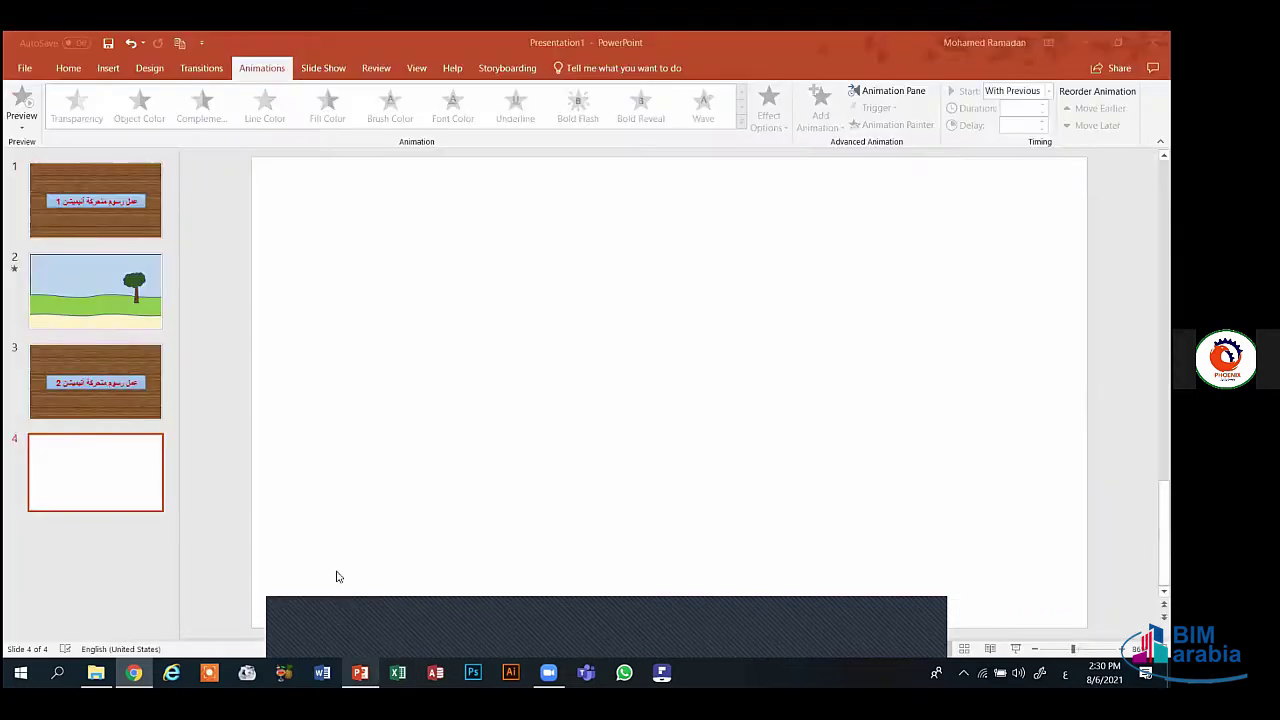
click(107, 68)
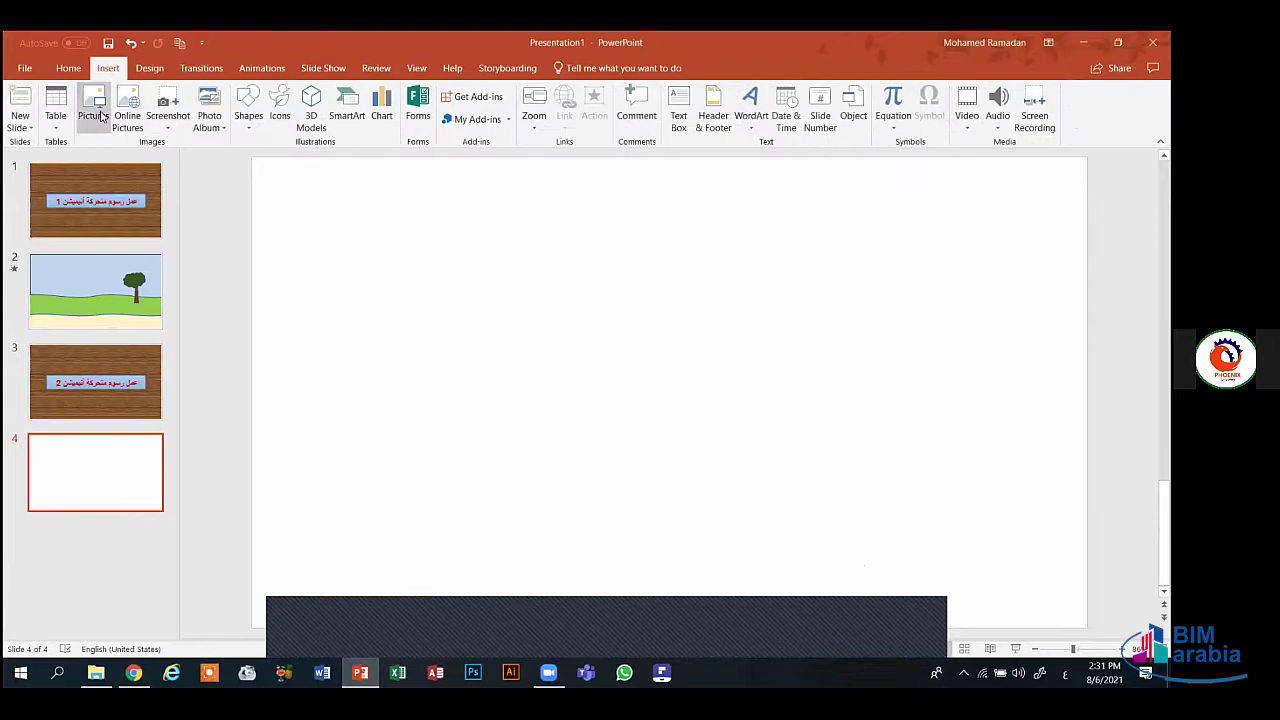
click(101, 116)
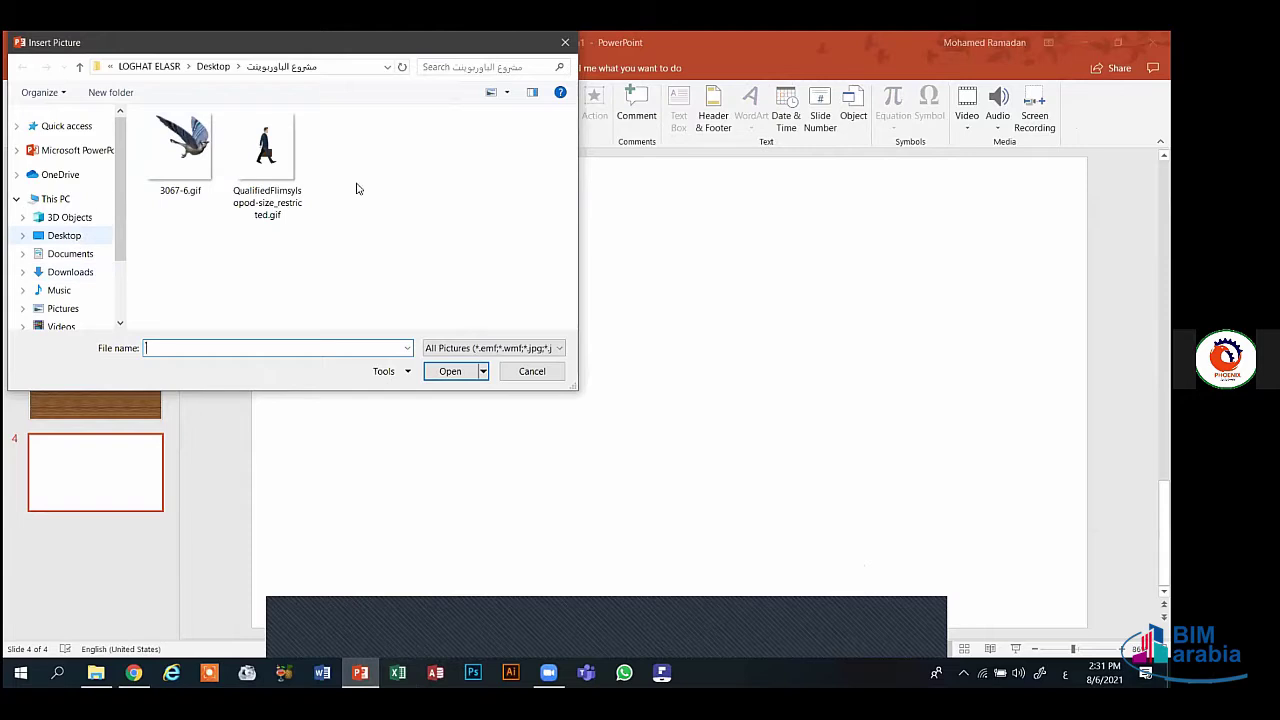
key(alt+Up)
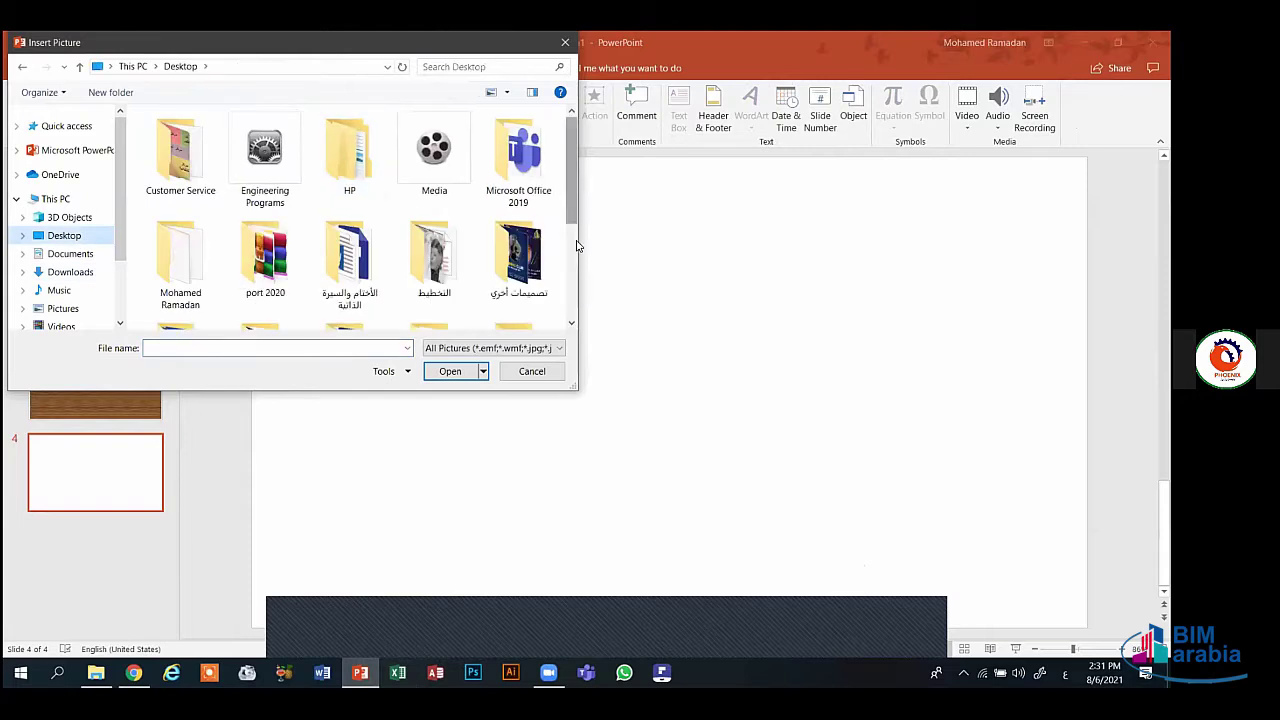
scroll(576, 245, down, 2)
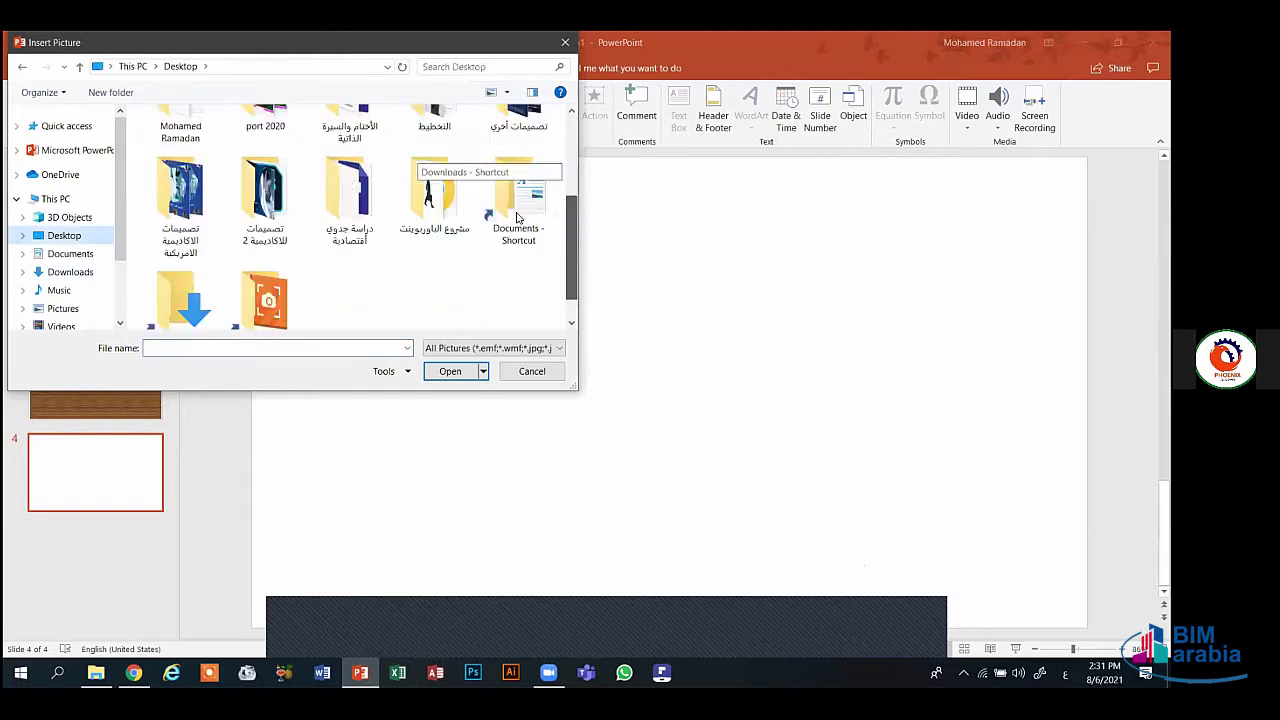
double_click(453, 206)
key(Escape)
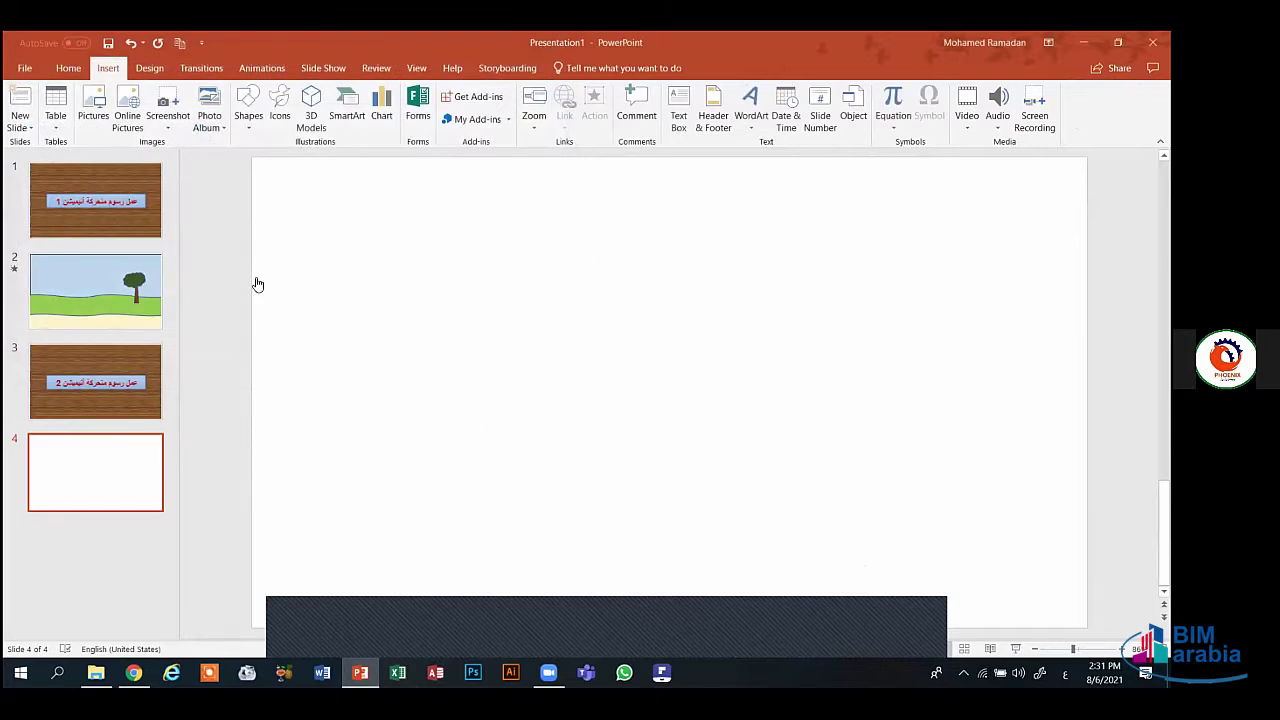
key(alt+Tab)
- Try saving the gazebo garden GIF again as 24-13 (1).gif
right_click(332, 441)
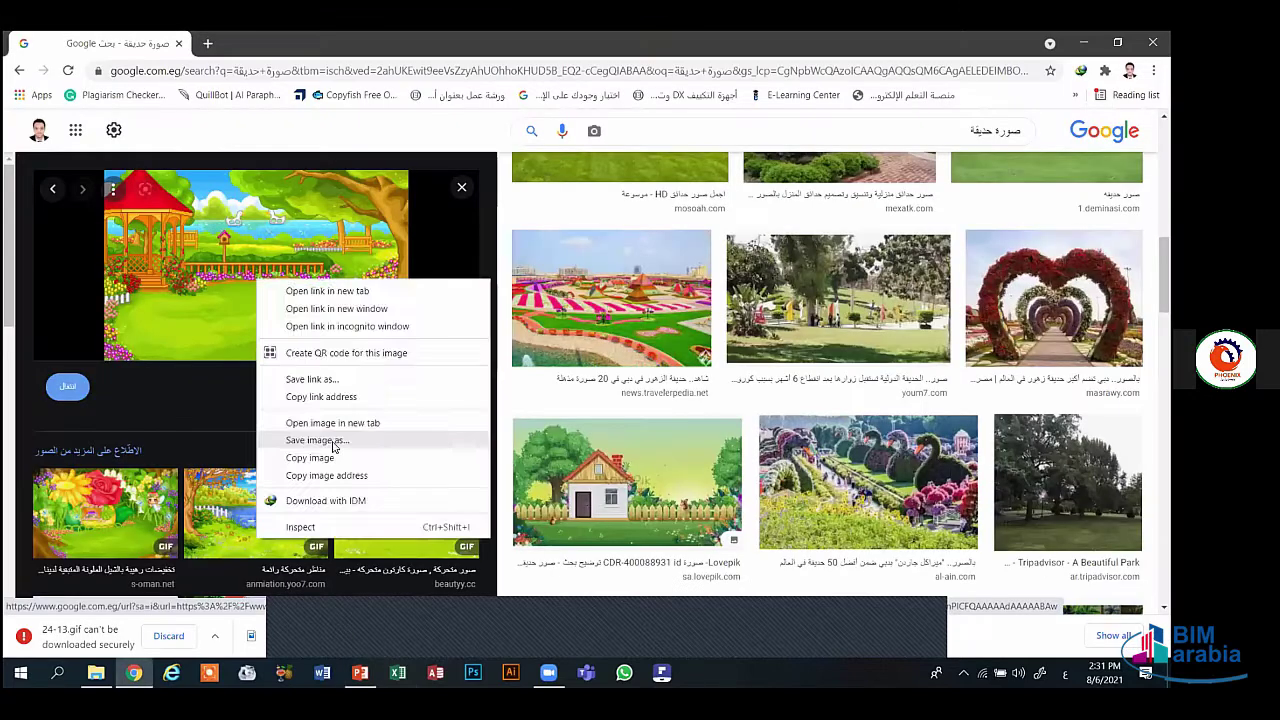
click(332, 441)
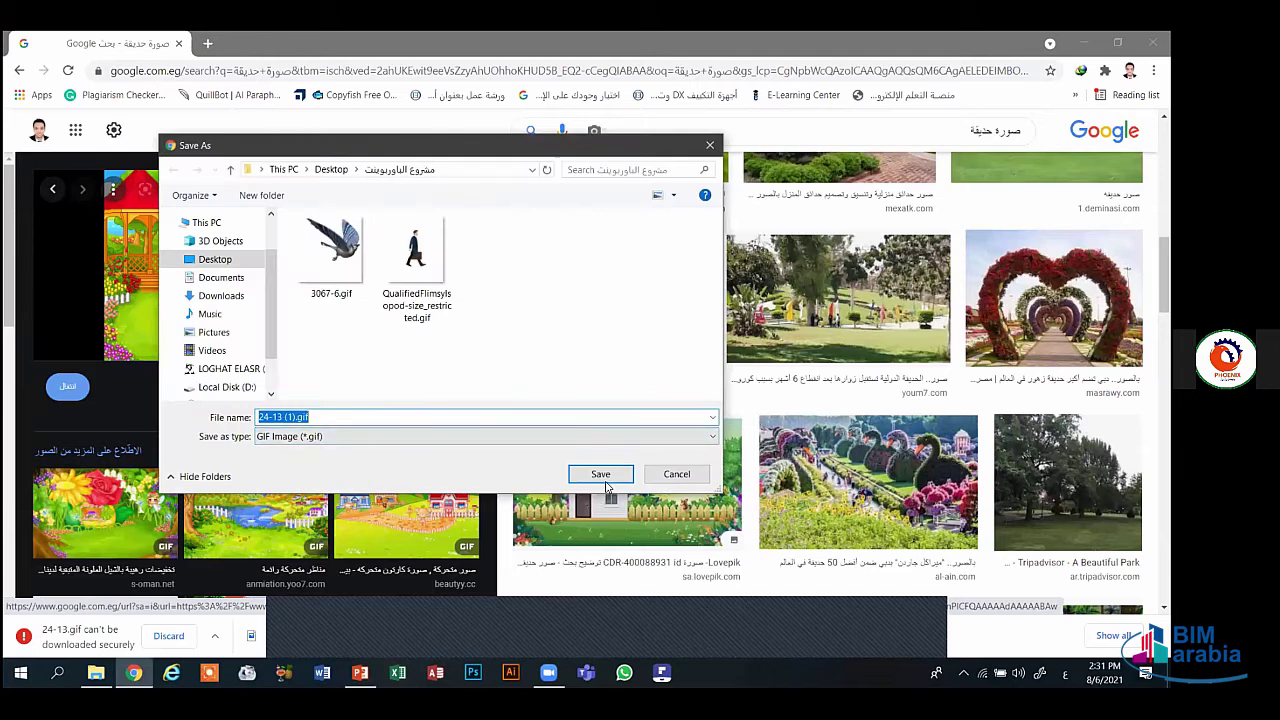
click(601, 475)
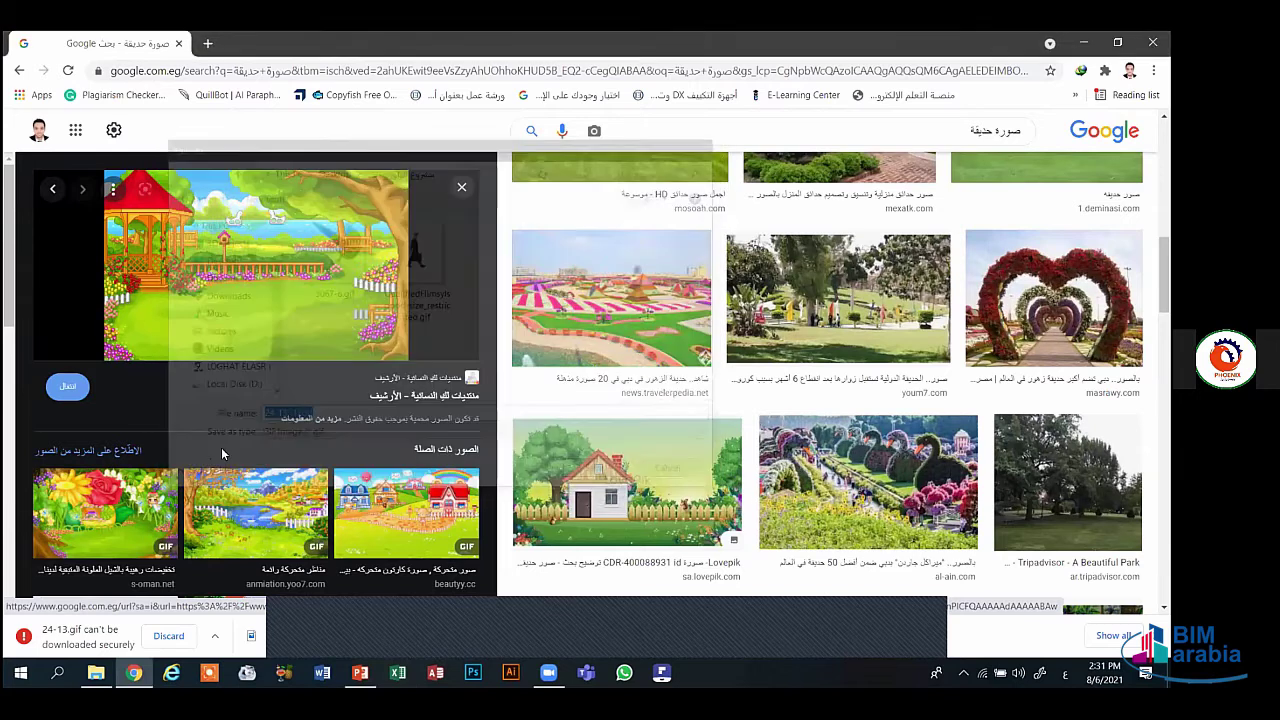
- Copy the gazebo garden image, paste it onto slide 4, and move it to the top-left corner
right_click(309, 313)
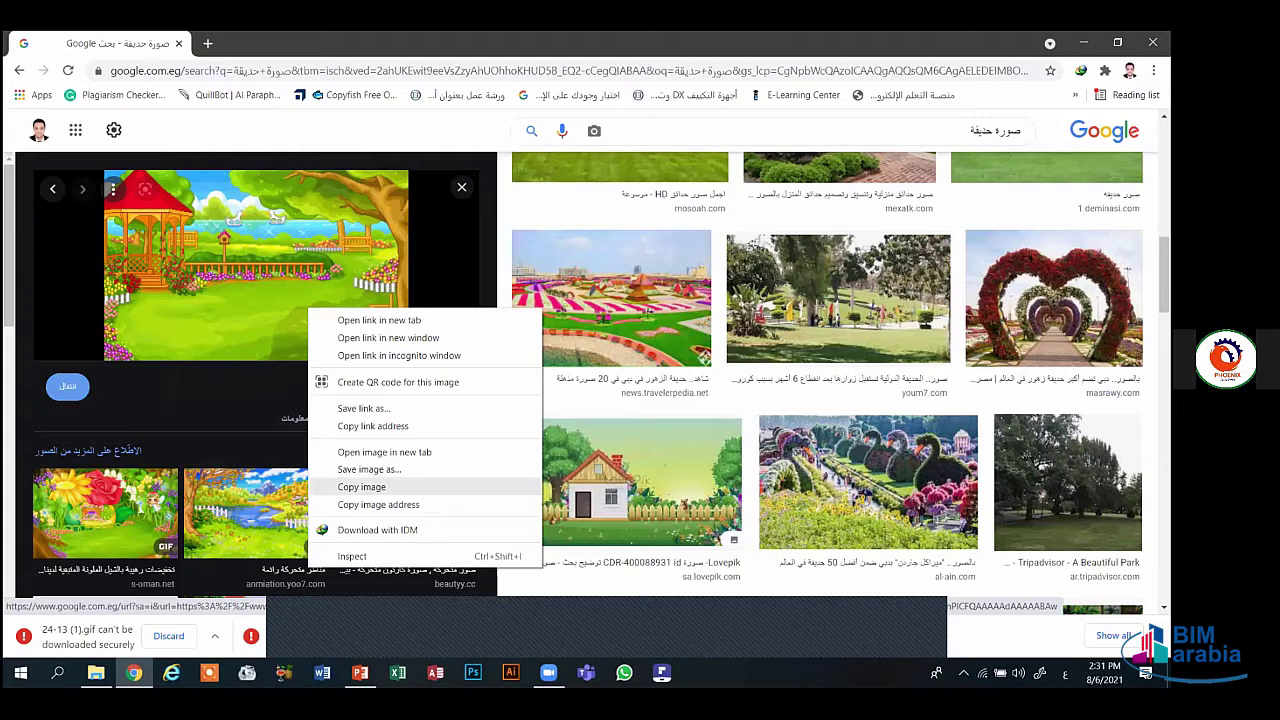
key(Escape)
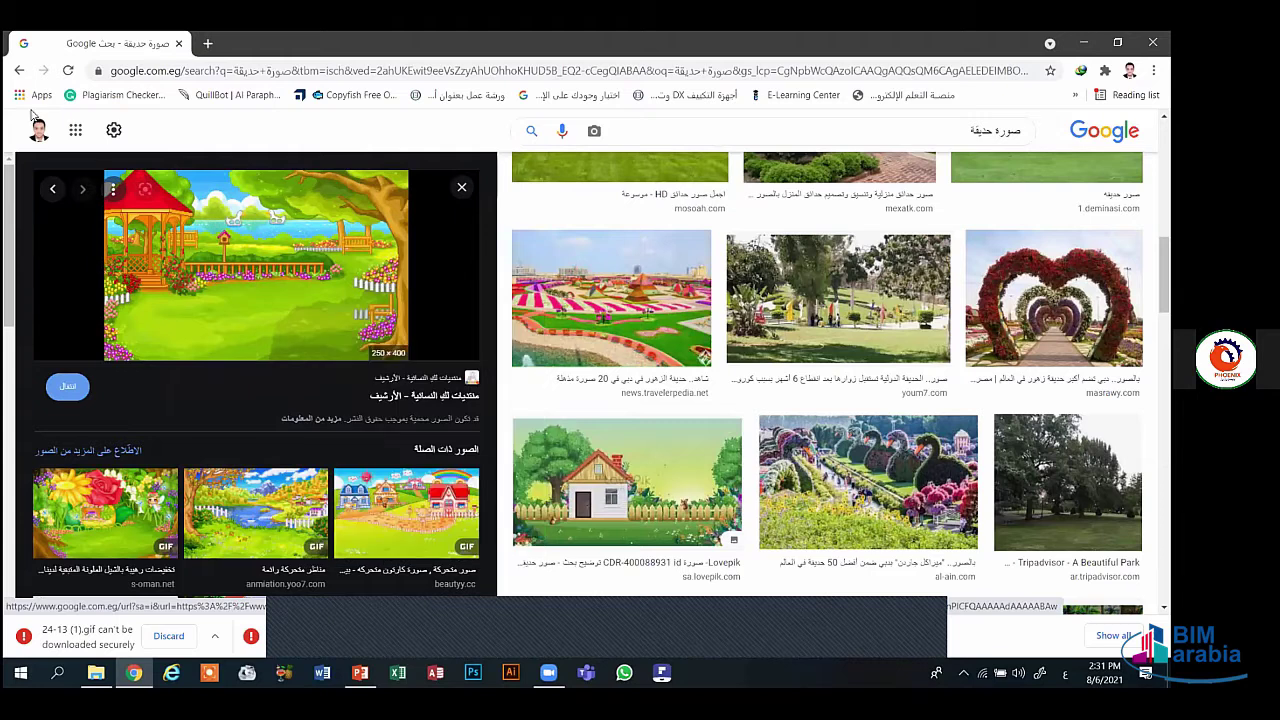
key(alt+Tab)
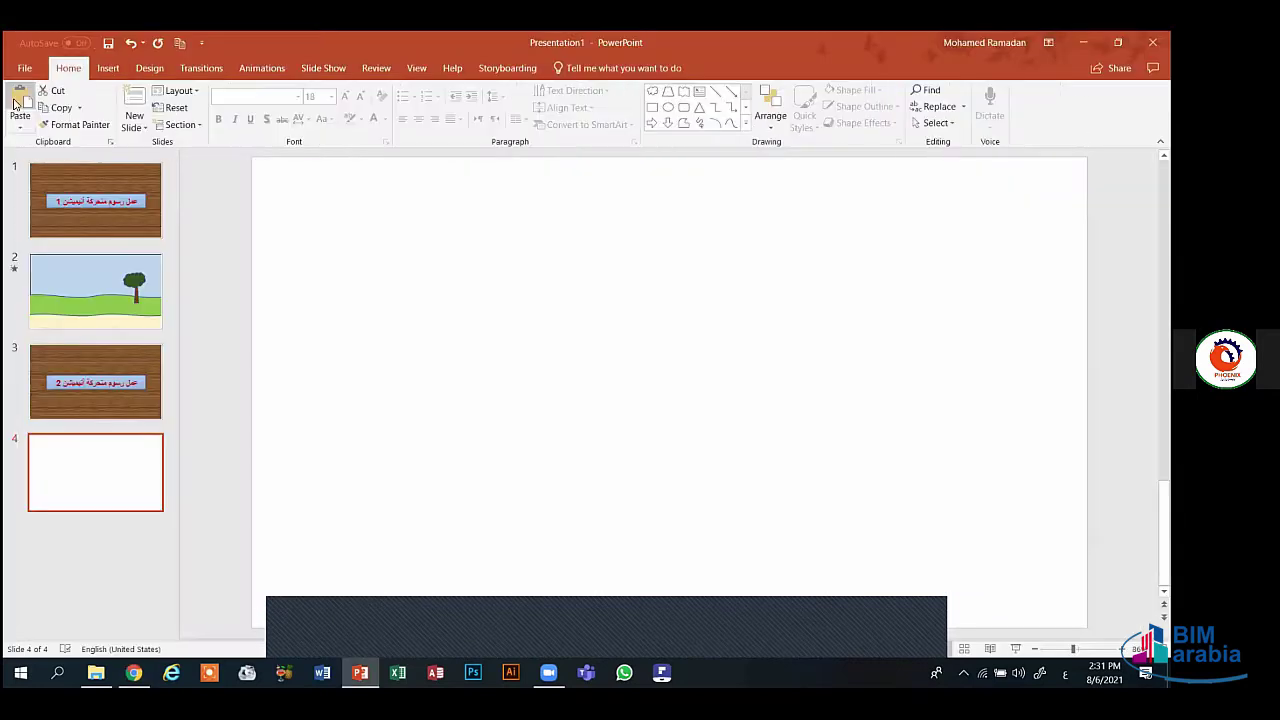
click(20, 100)
drag(607, 316, 328, 246)
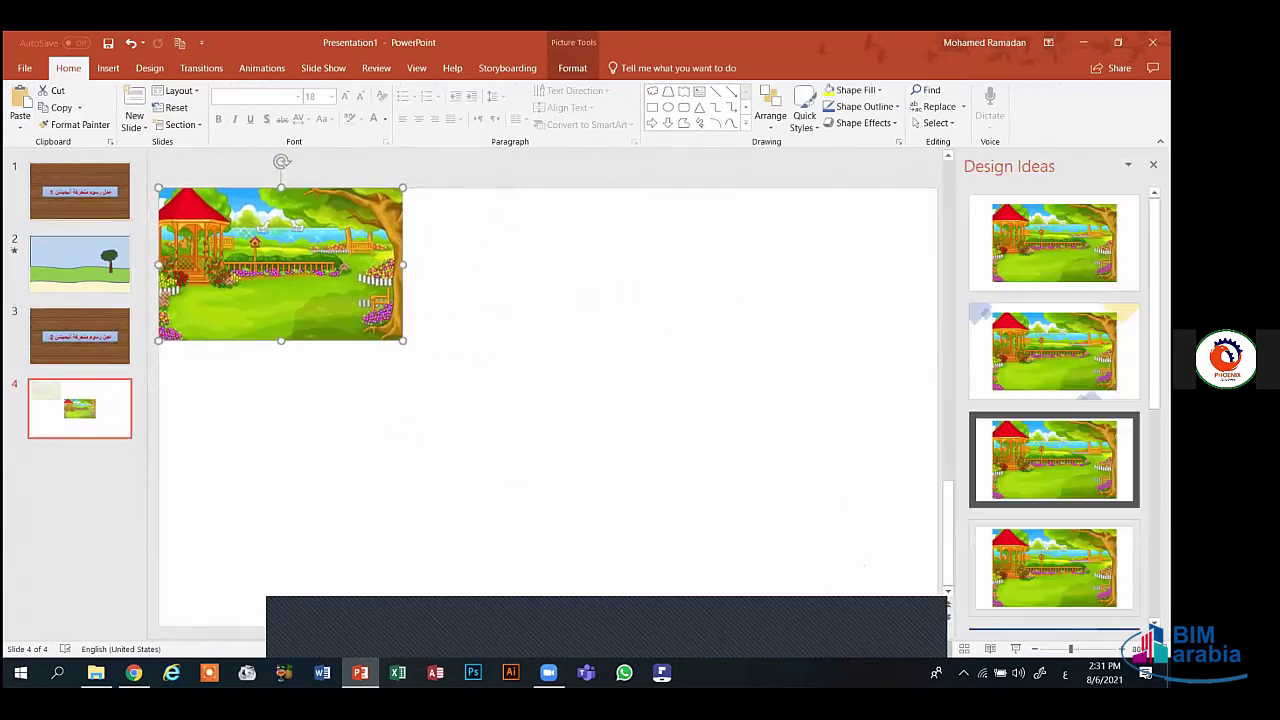
- Stretch the garden picture to the slide's full width and height, then close the covering panel
drag(514, 266, 1087, 290)
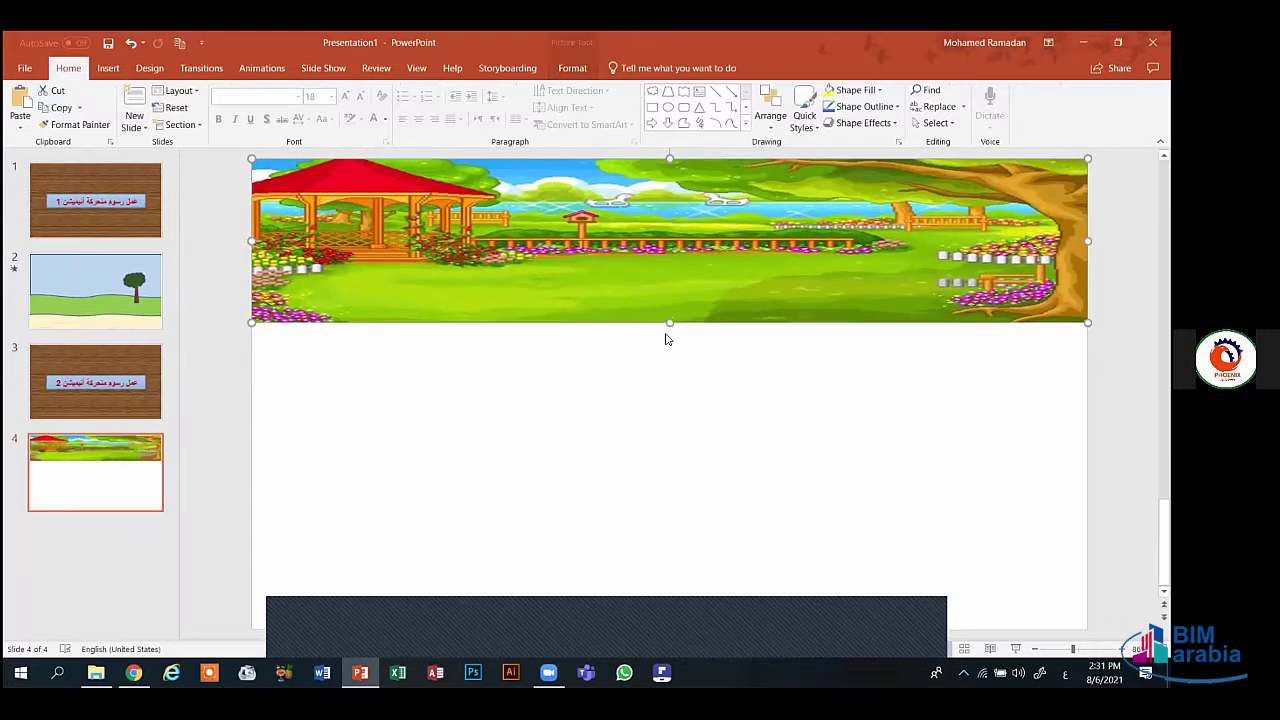
drag(662, 497, 677, 620)
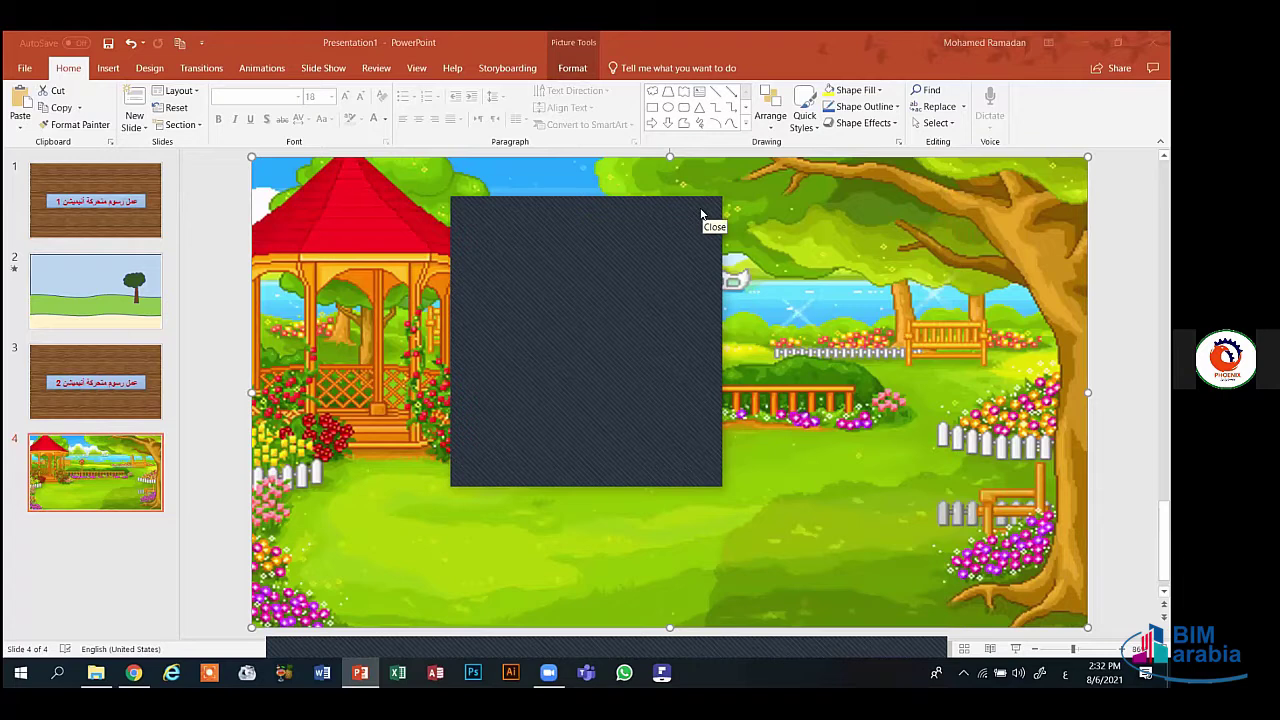
click(700, 214)
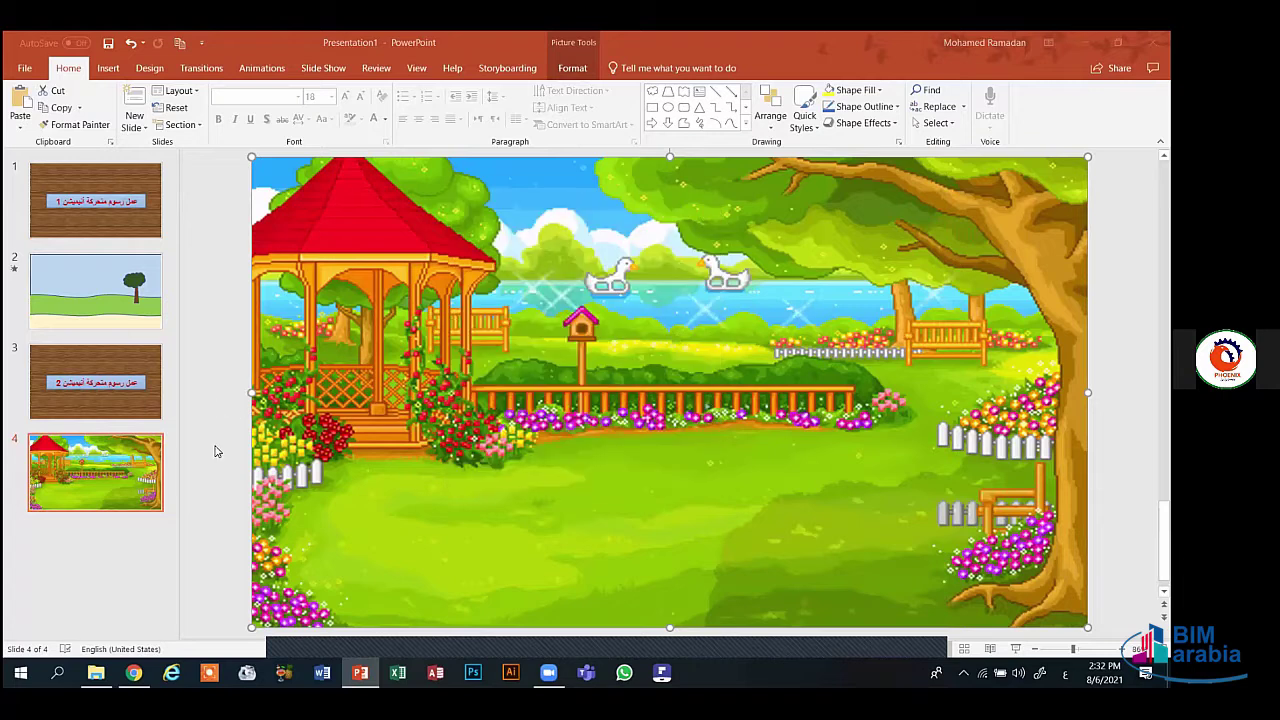
- Deselect the picture to view slide 4's garden background, then bring Chrome forward
click(217, 452)
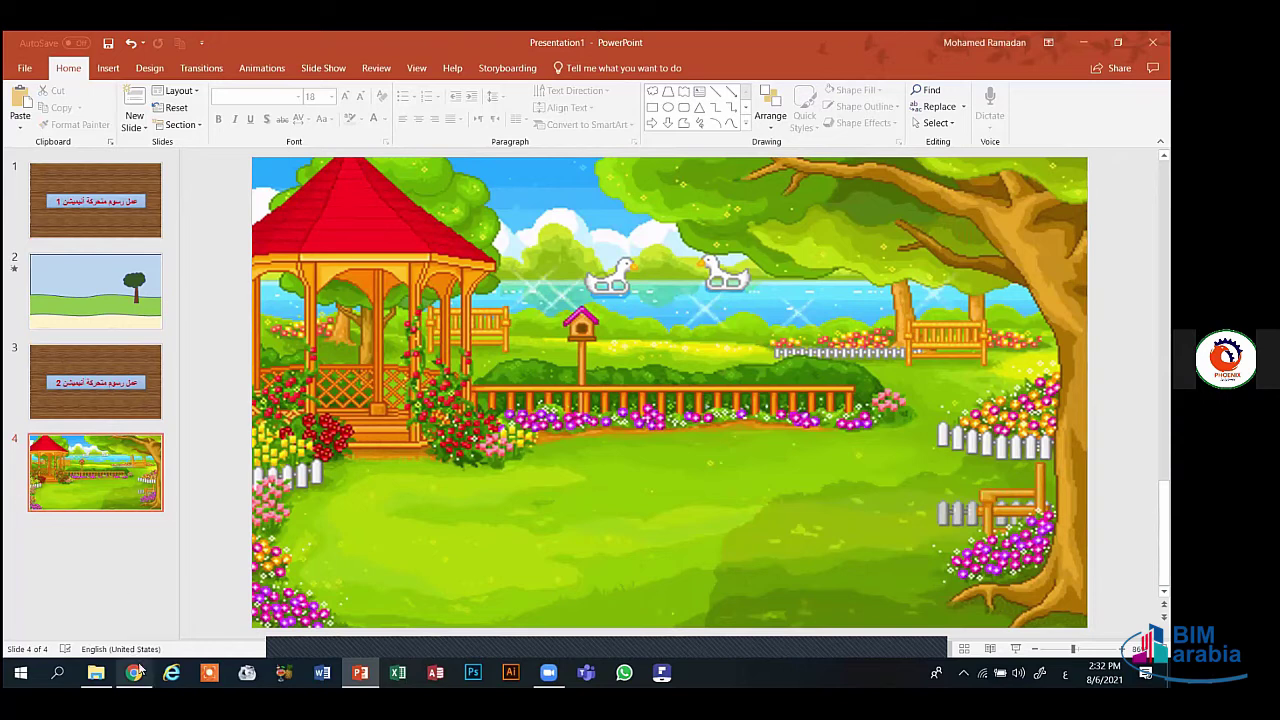
mouse_move(133, 672)
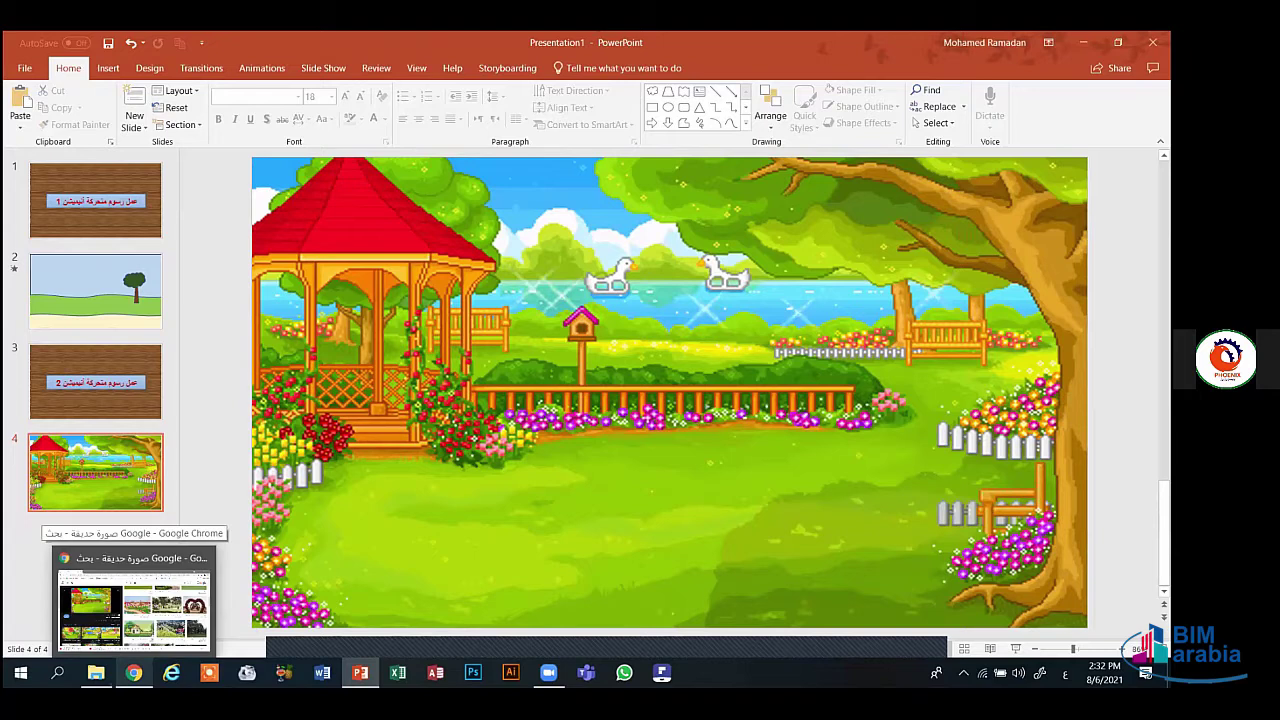
click(133, 605)
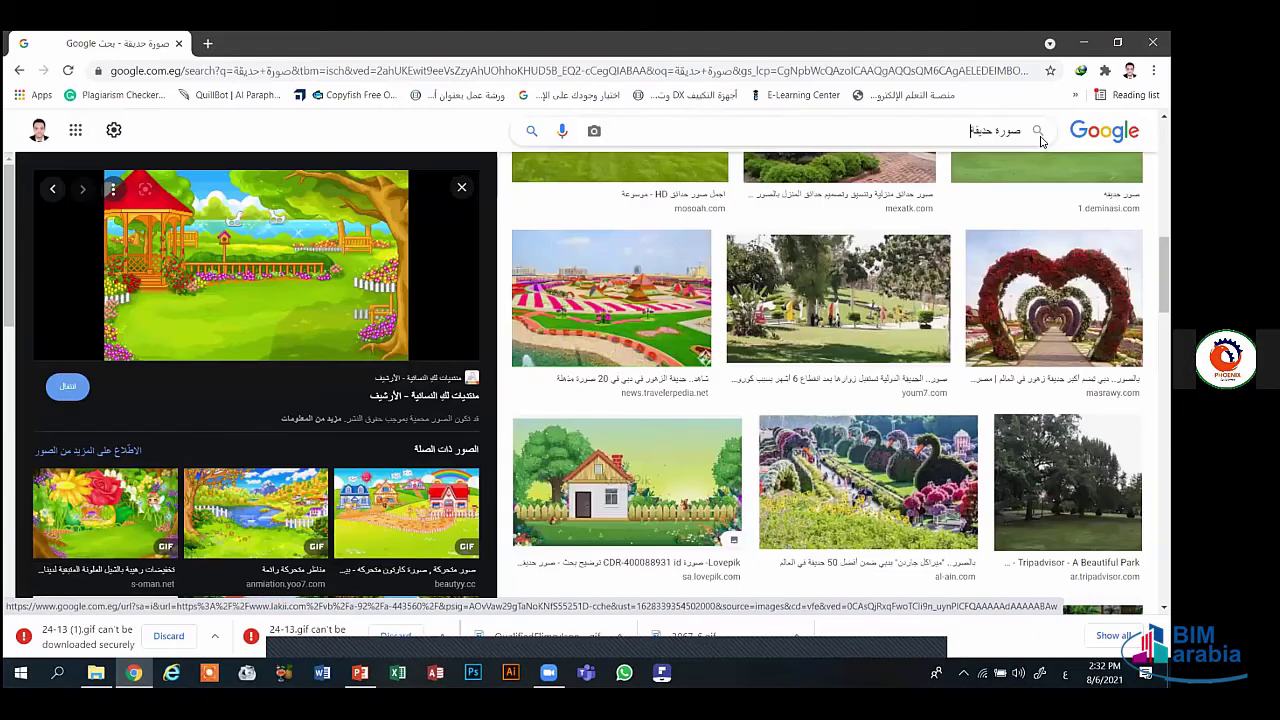
- Search Google Images for 'bike-low' in English and scroll through the results
triple_click(1040, 136)
text(لا)
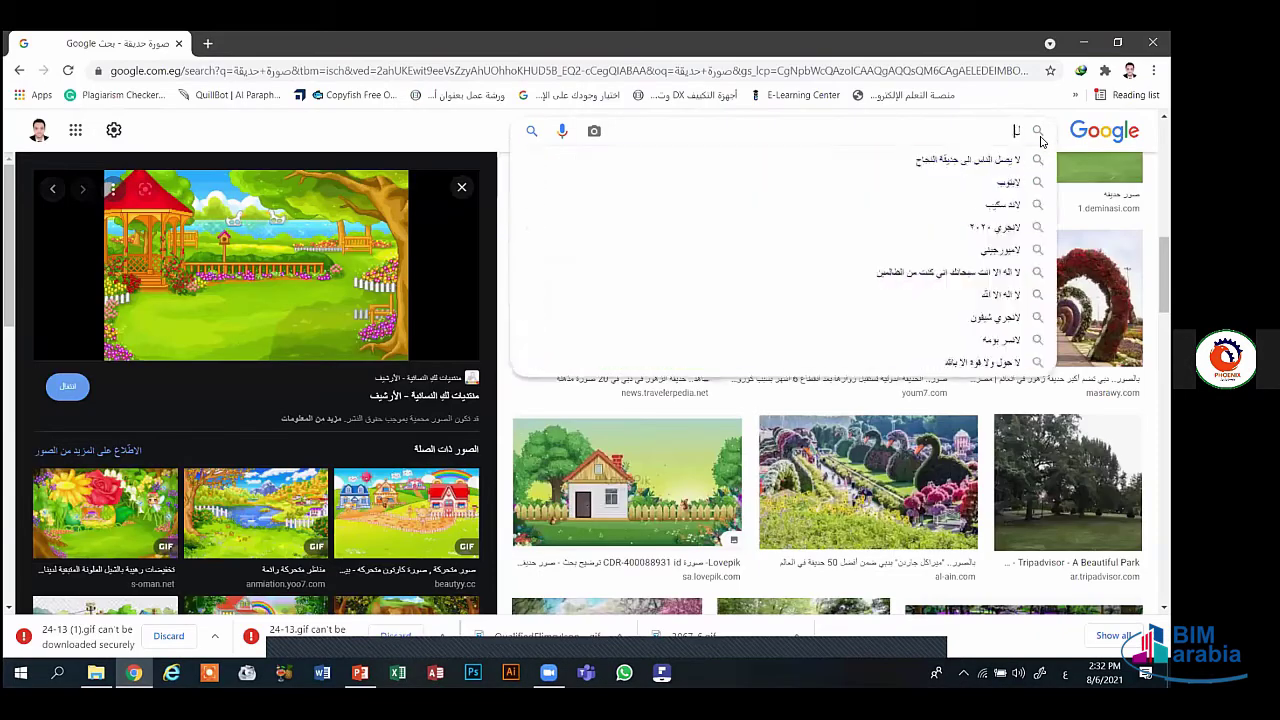
key(BackSpace)
key(alt+shift)
text(b)
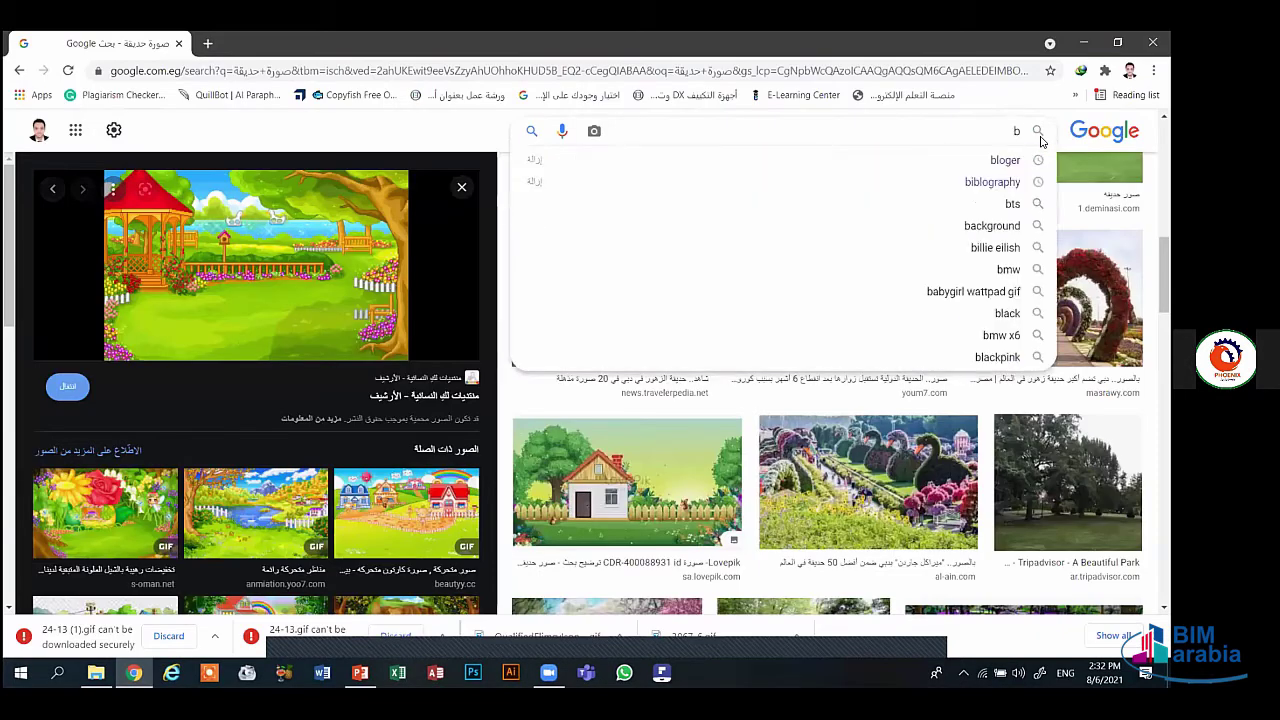
text(ik)
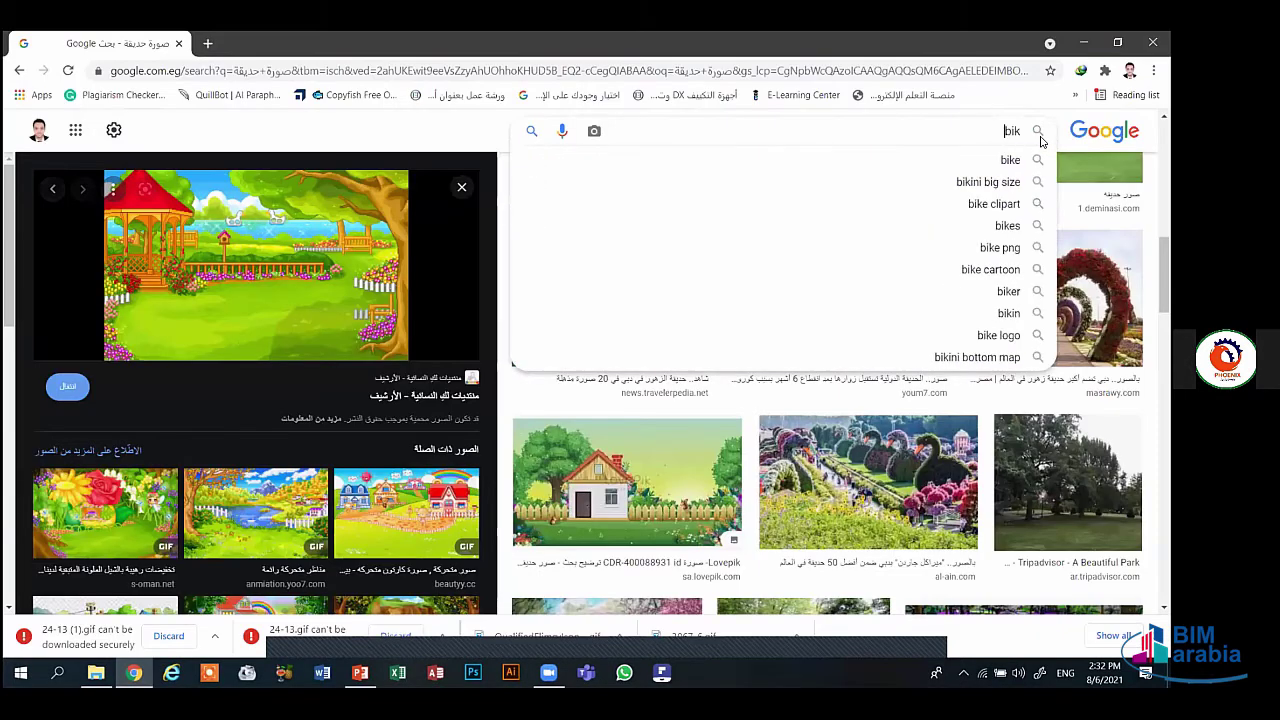
text(e)
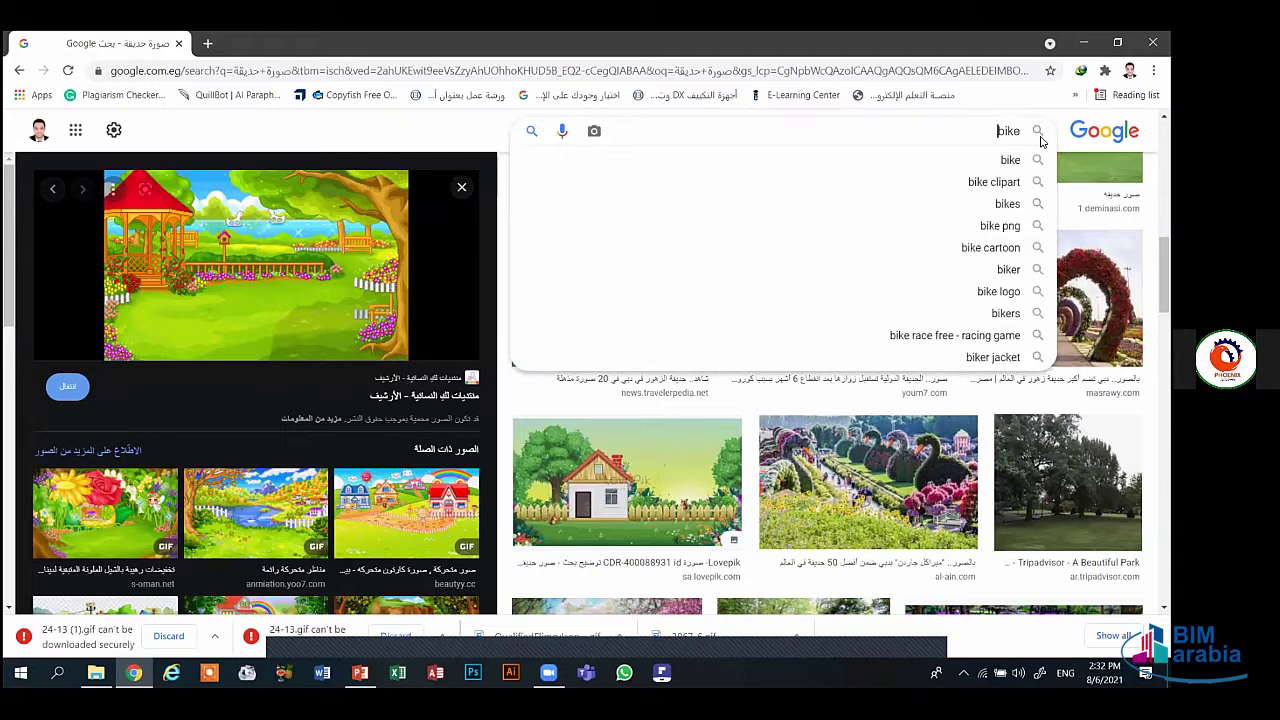
text(low)
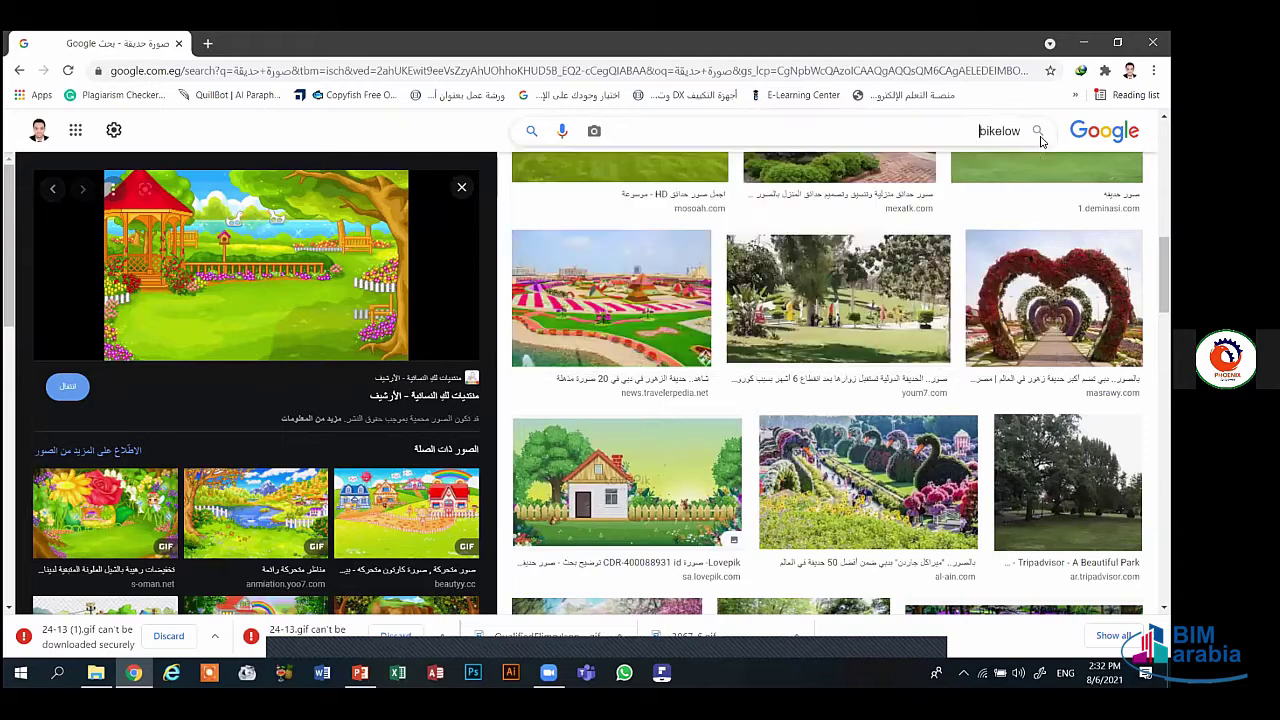
key(BackSpace)
key(BackSpace)
key(BackSpace)
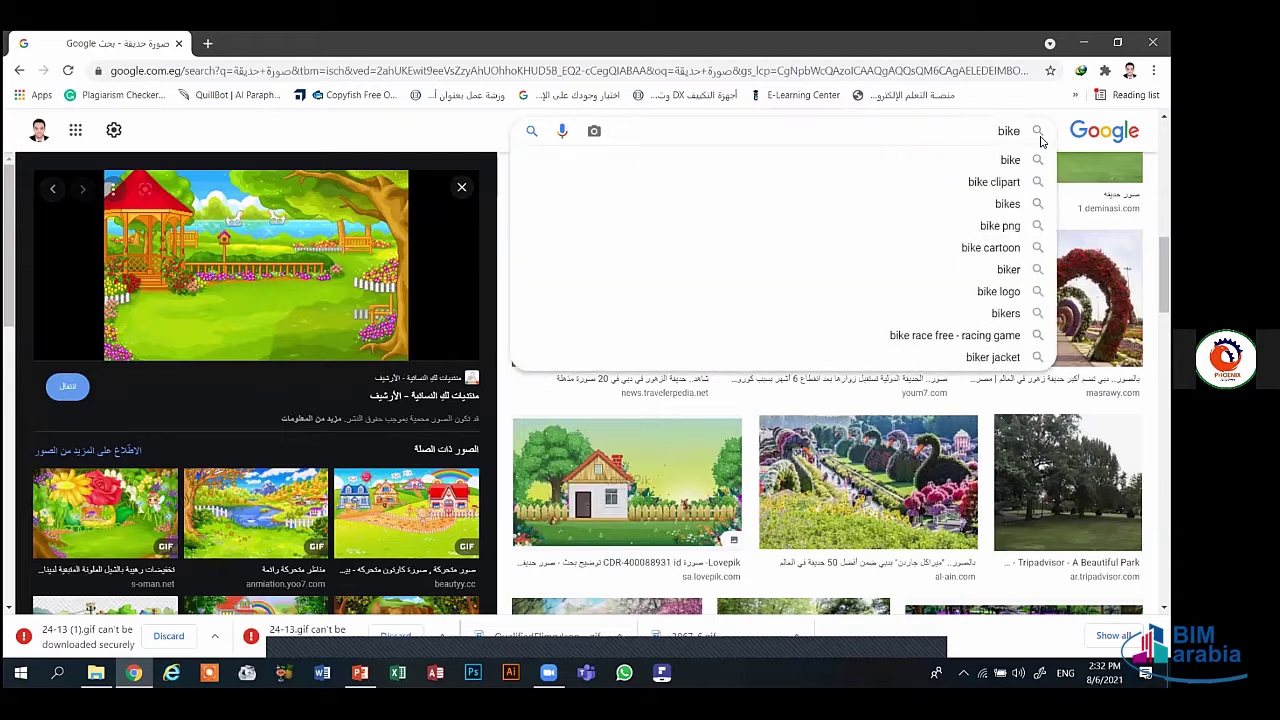
text(-)
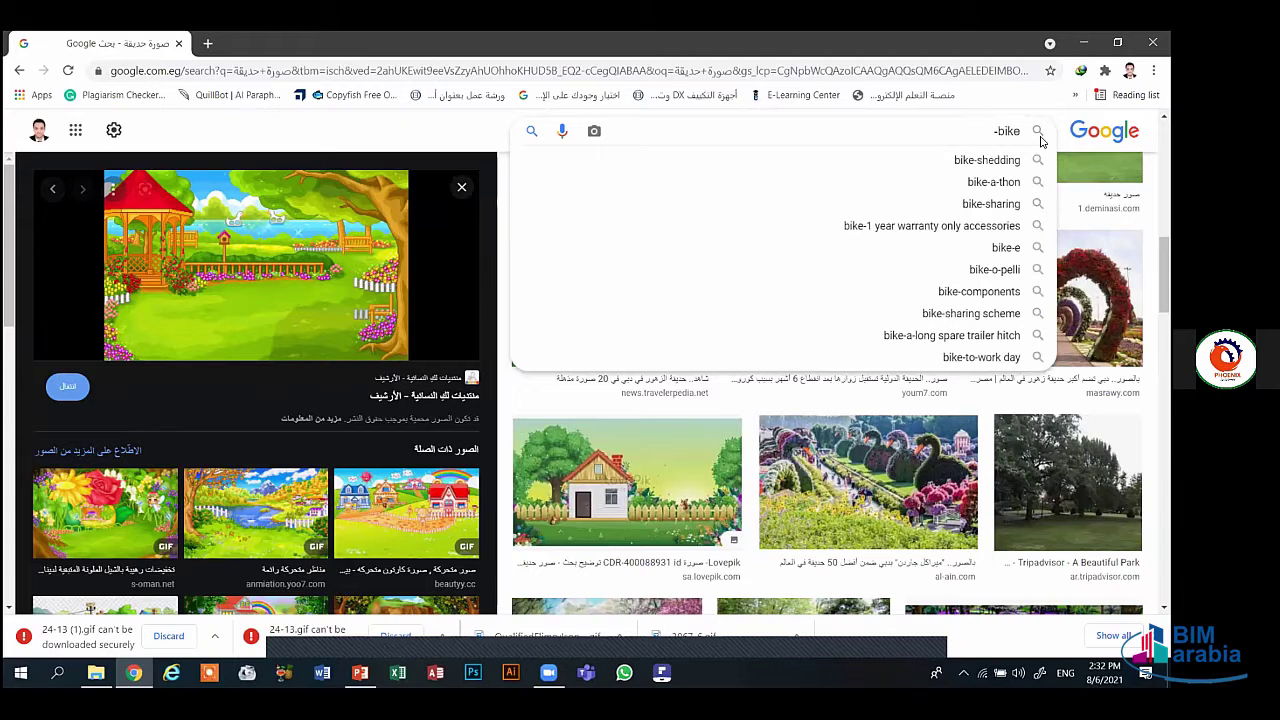
text(low)
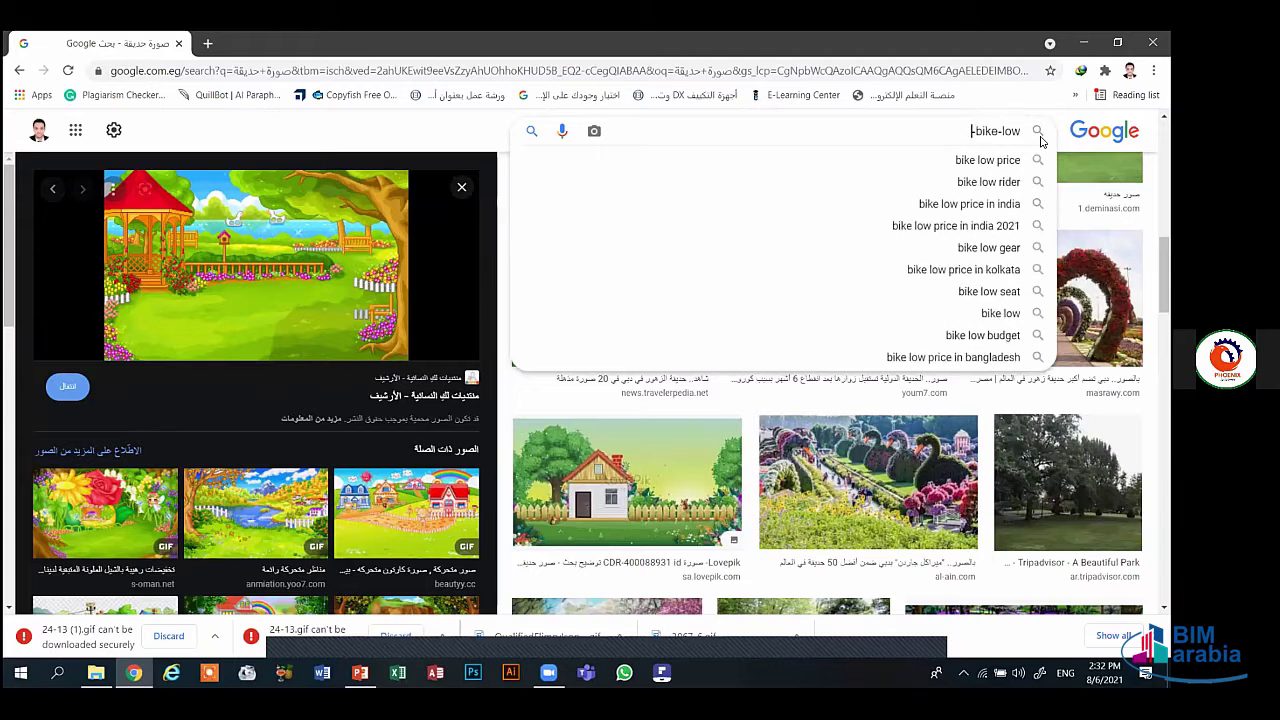
key(Return)
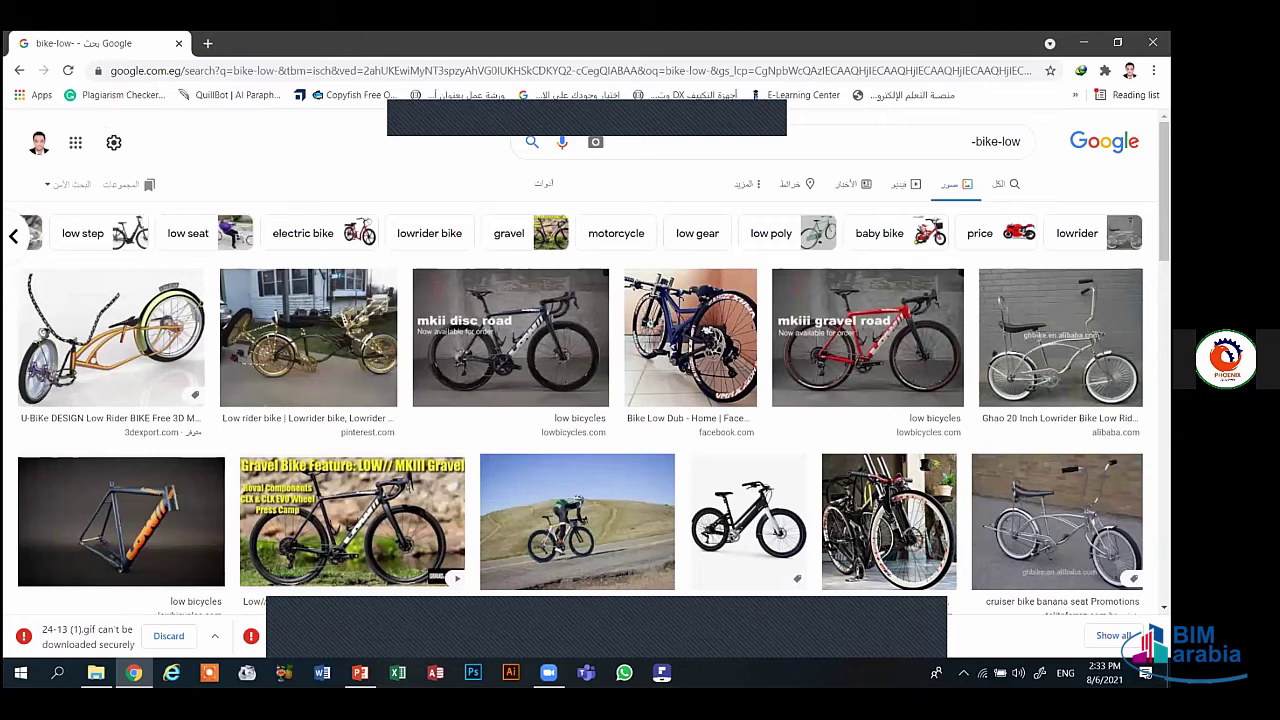
scroll(580, 380, down, 3)
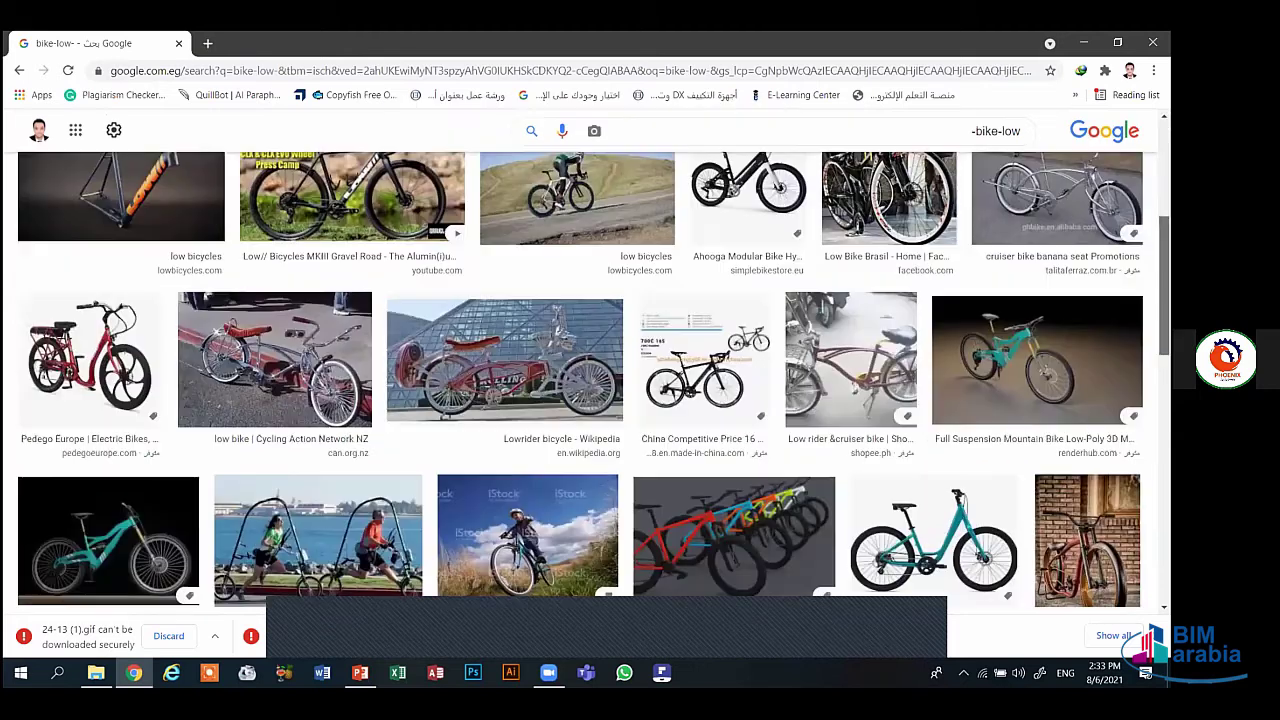
scroll(580, 380, down, 5)
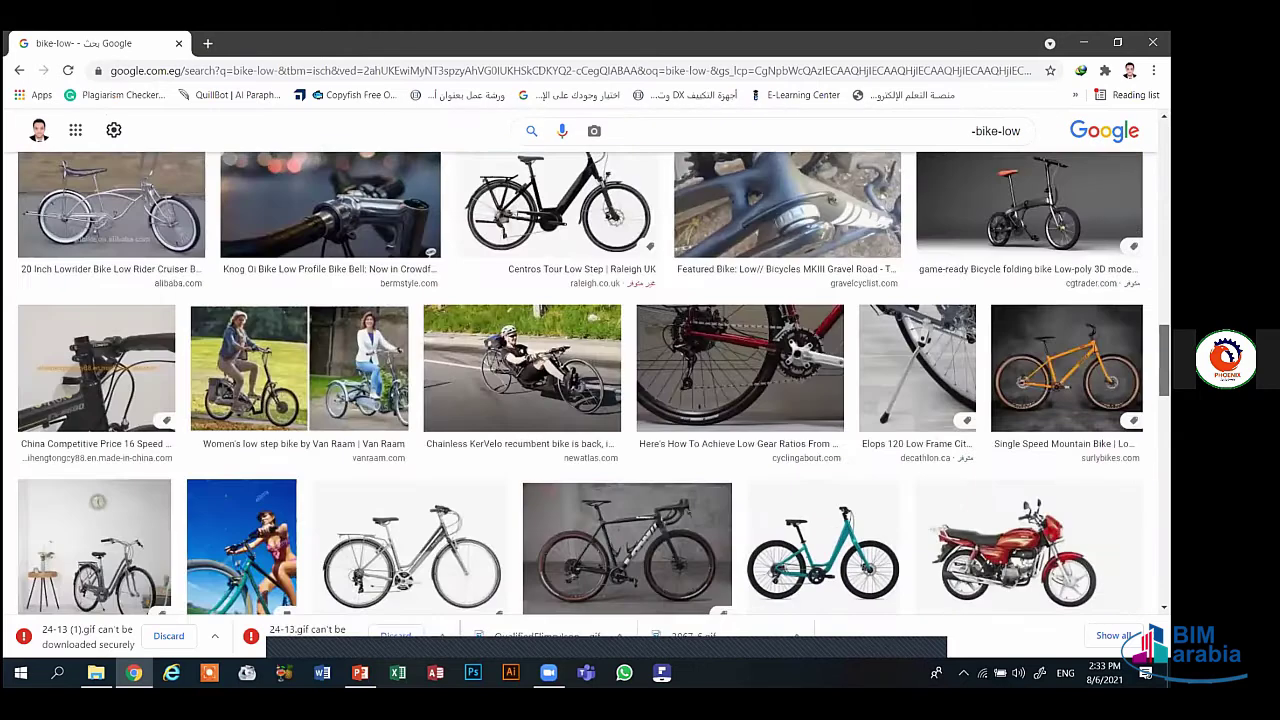
scroll(940, 148, up, 8)
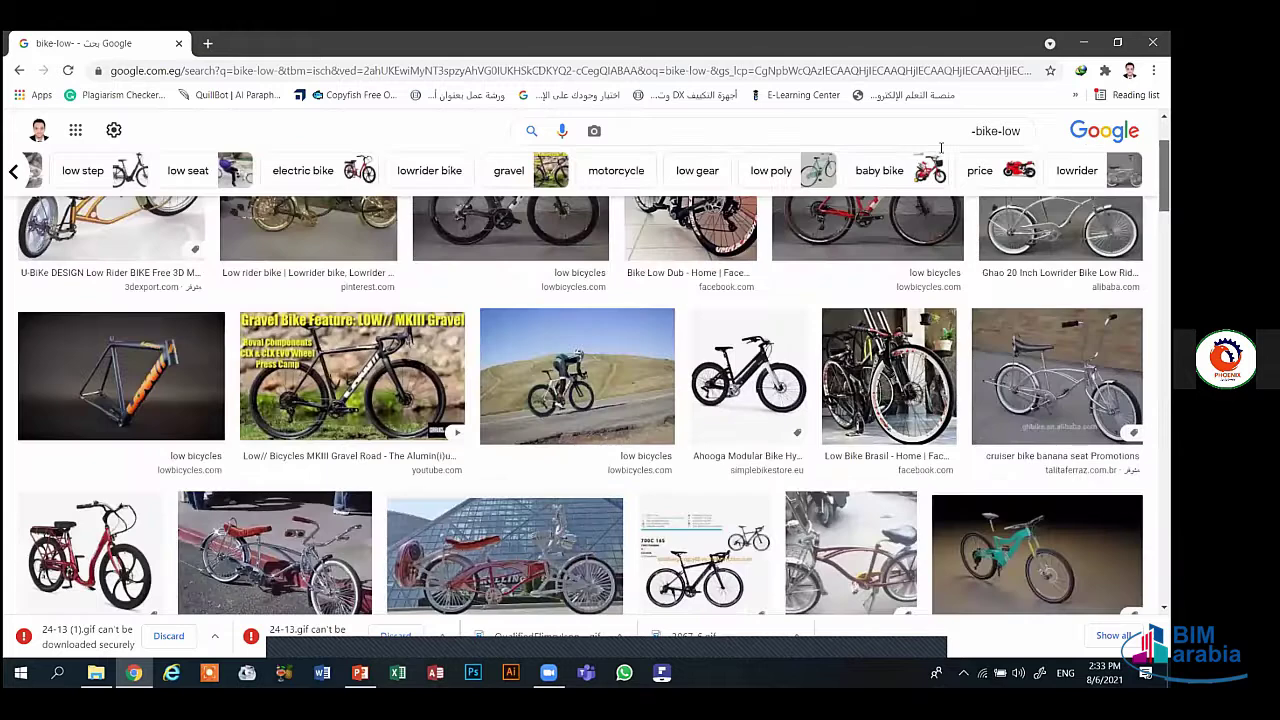
scroll(941, 148, up, 2)
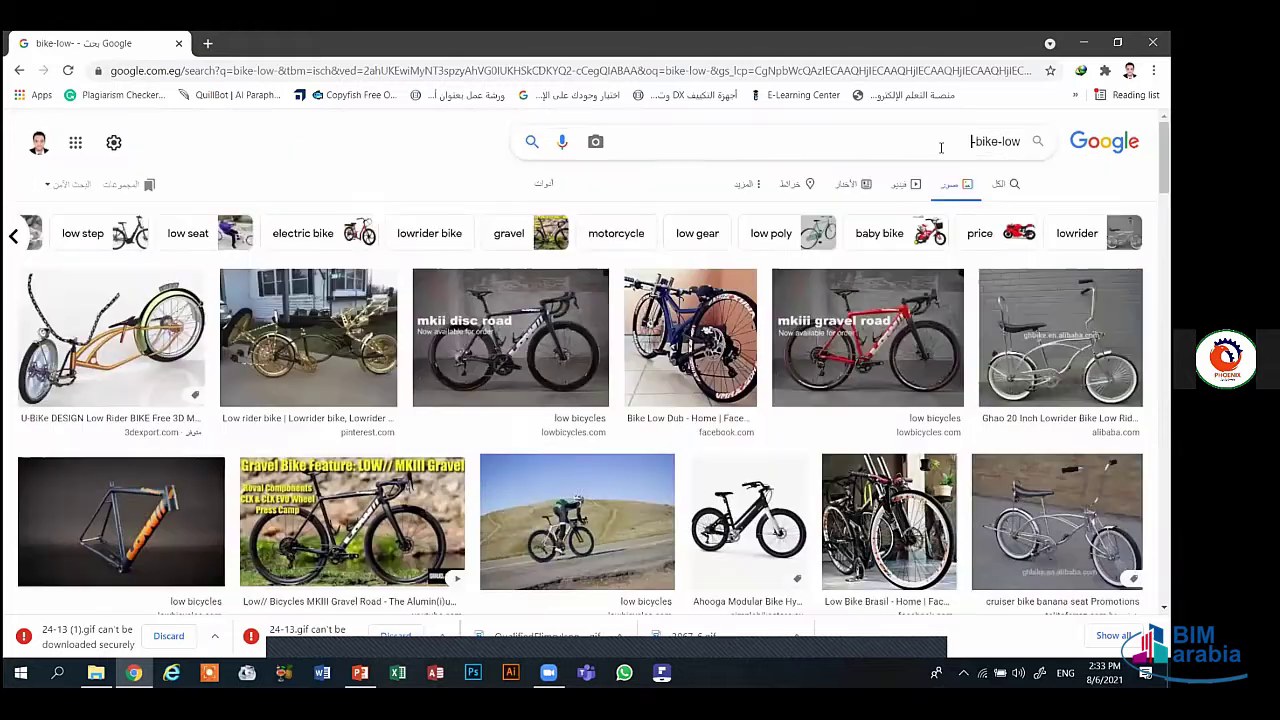
- Try a suggested accident search, go back, and search for 'bike-low-unscree' instead
click(940, 148)
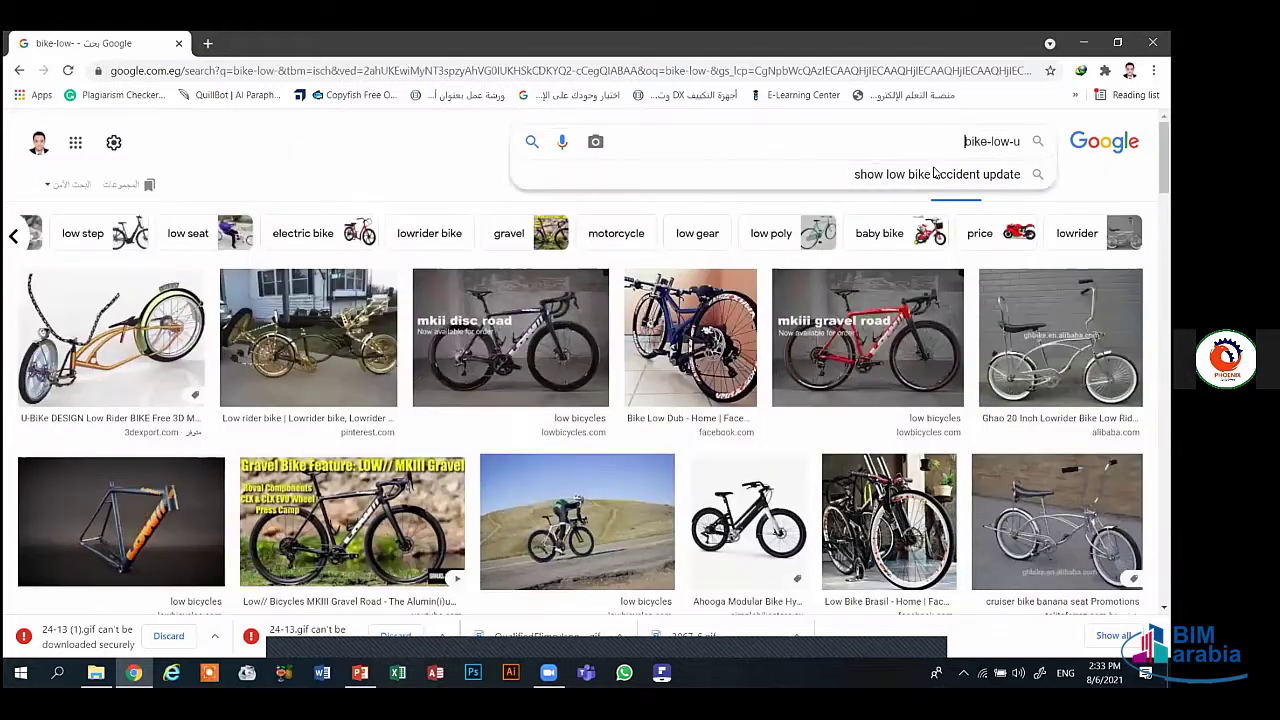
key(Down)
key(Return)
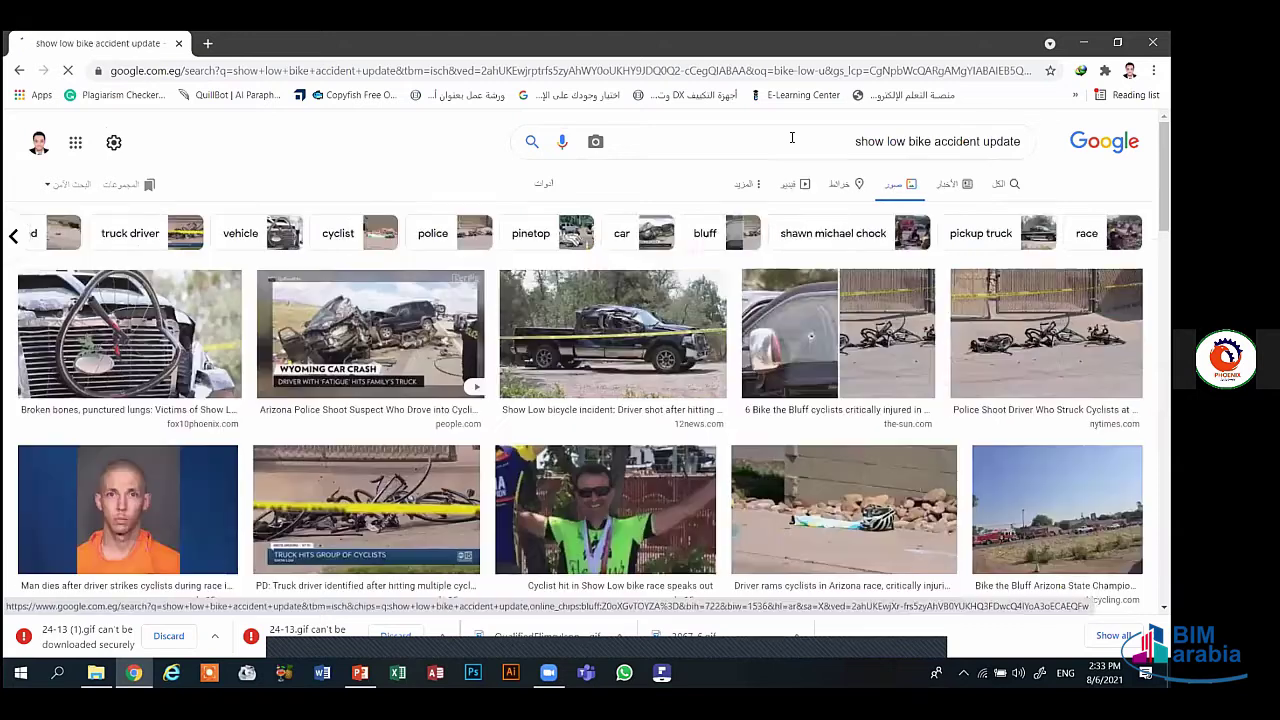
click(791, 141)
key(BackSpace)
key(BackSpace)
key(BackSpace)
key(BackSpace)
key(BackSpace)
key(BackSpace)
key(BackSpace)
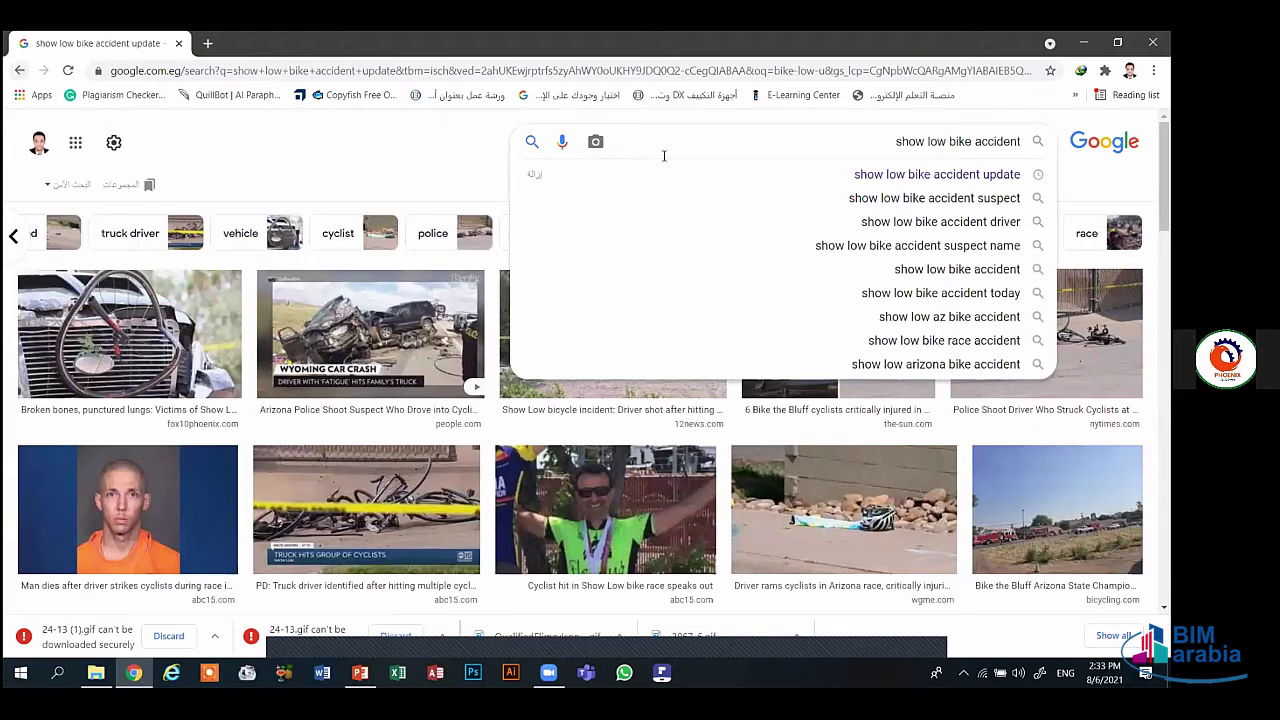
key(alt+Left)
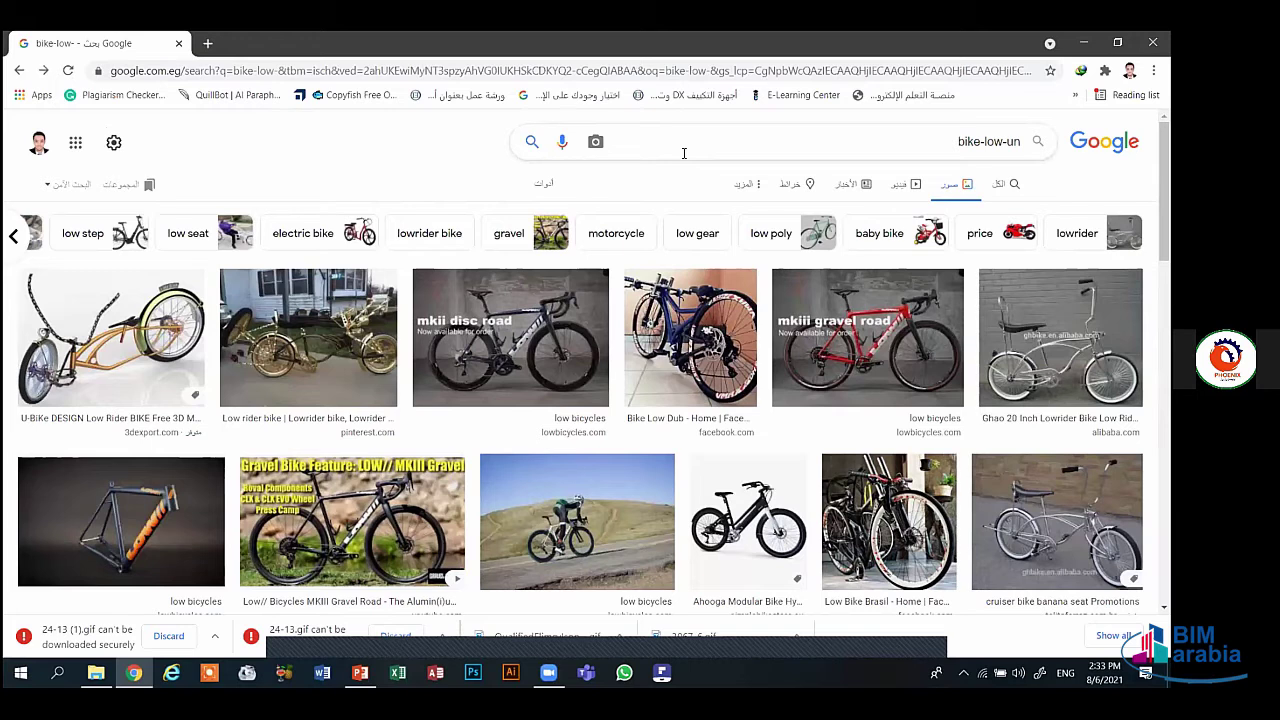
text(scree)
key(Return)
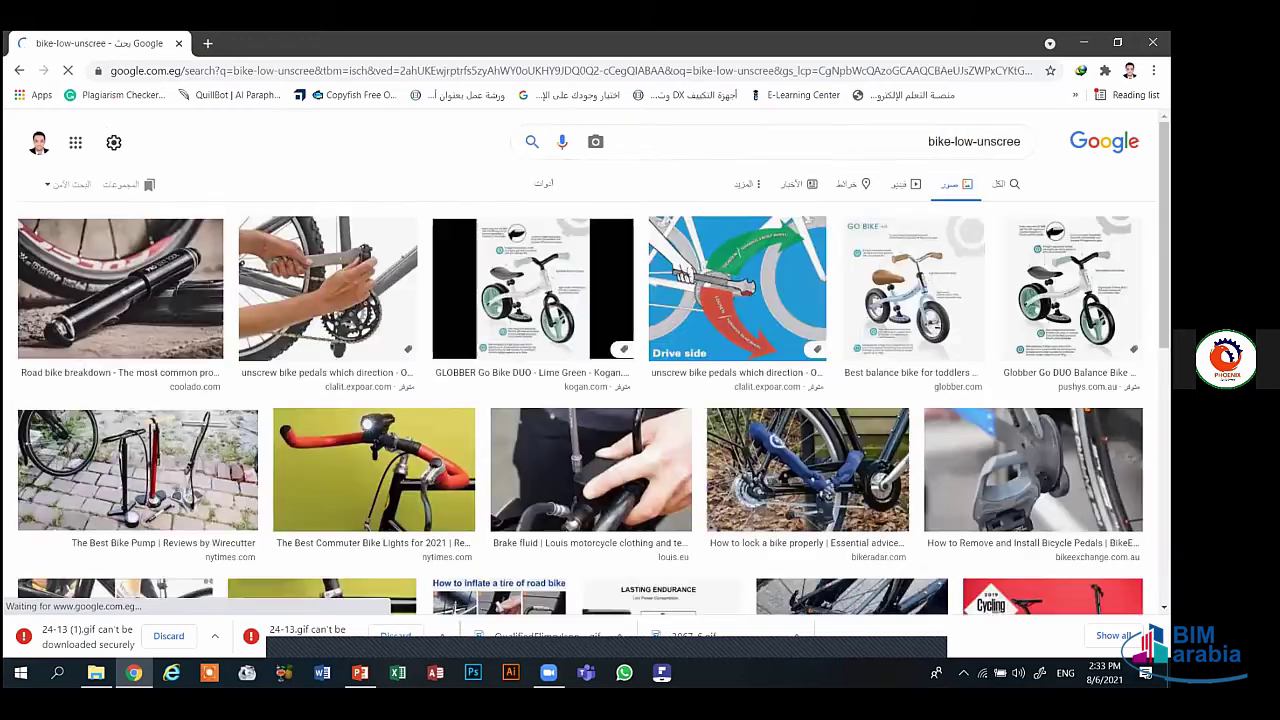
scroll(953, 138, down, 3)
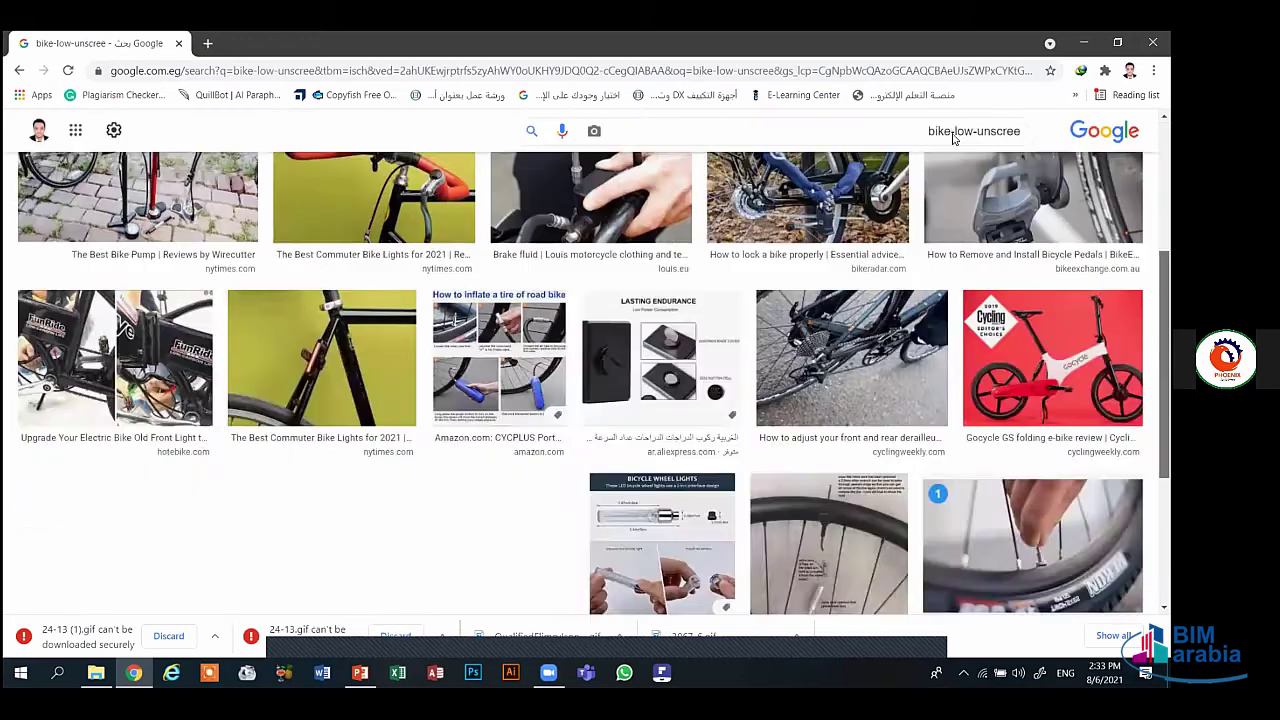
- Add 'كرتون' to the search query in Arabic and browse the results
click(776, 145)
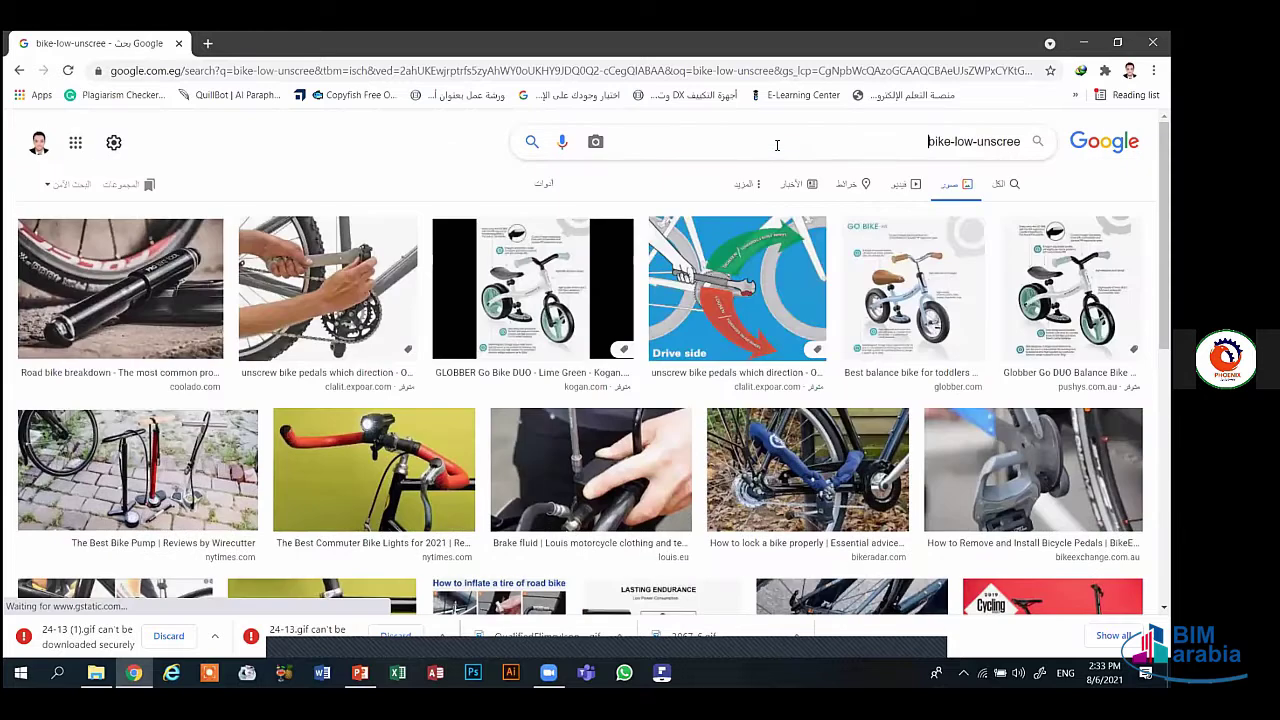
key(alt+shift)
text(كرتون)
key(Return)
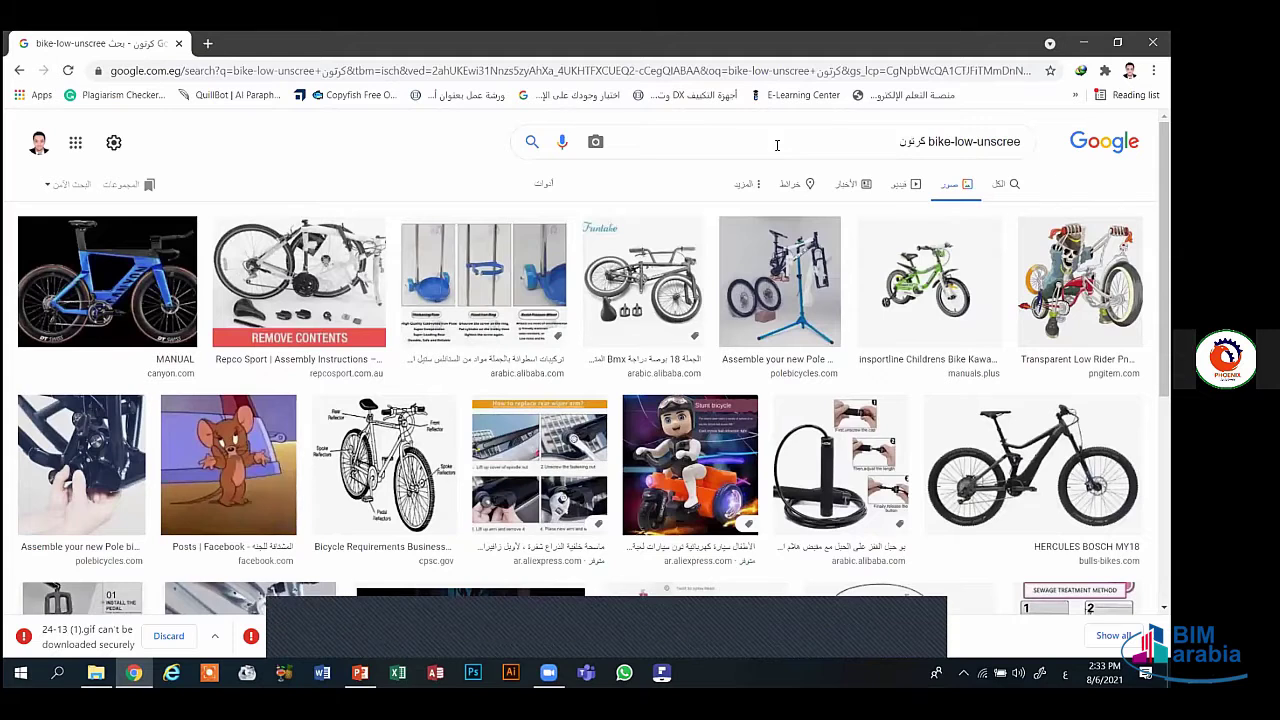
scroll(580, 400, down, 1)
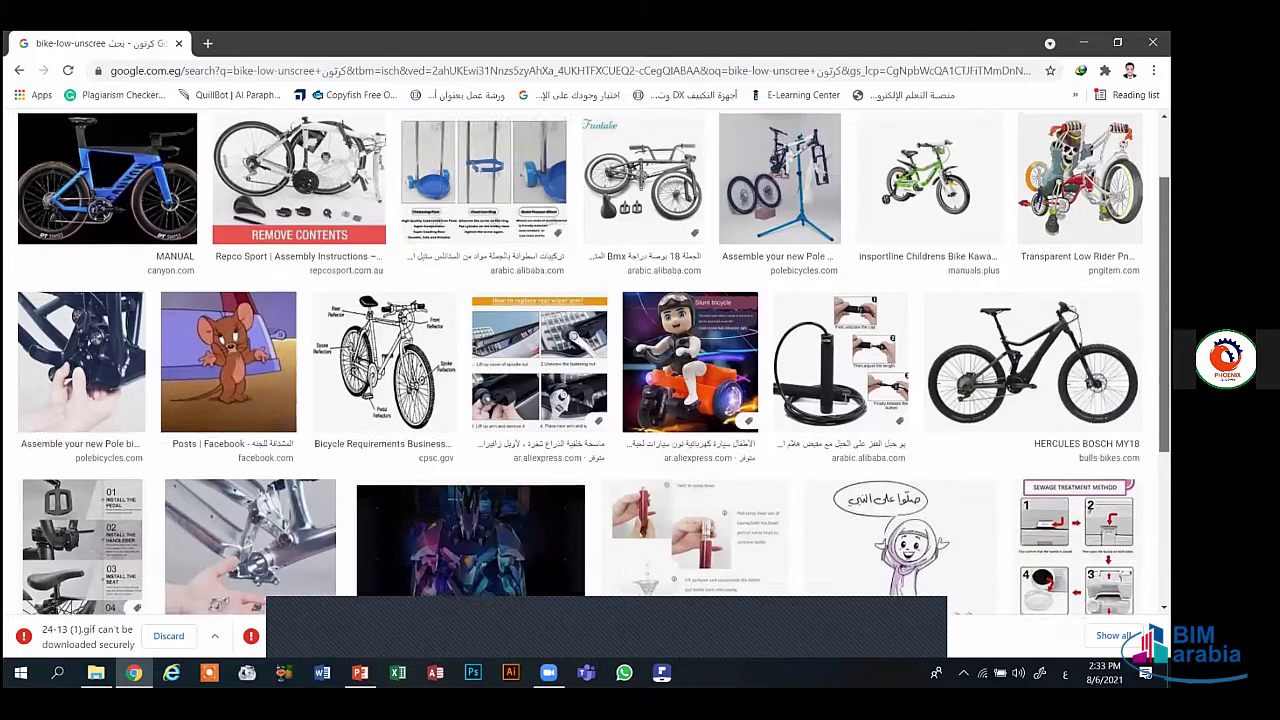
scroll(893, 160, down, 1)
scroll(893, 160, up, 2)
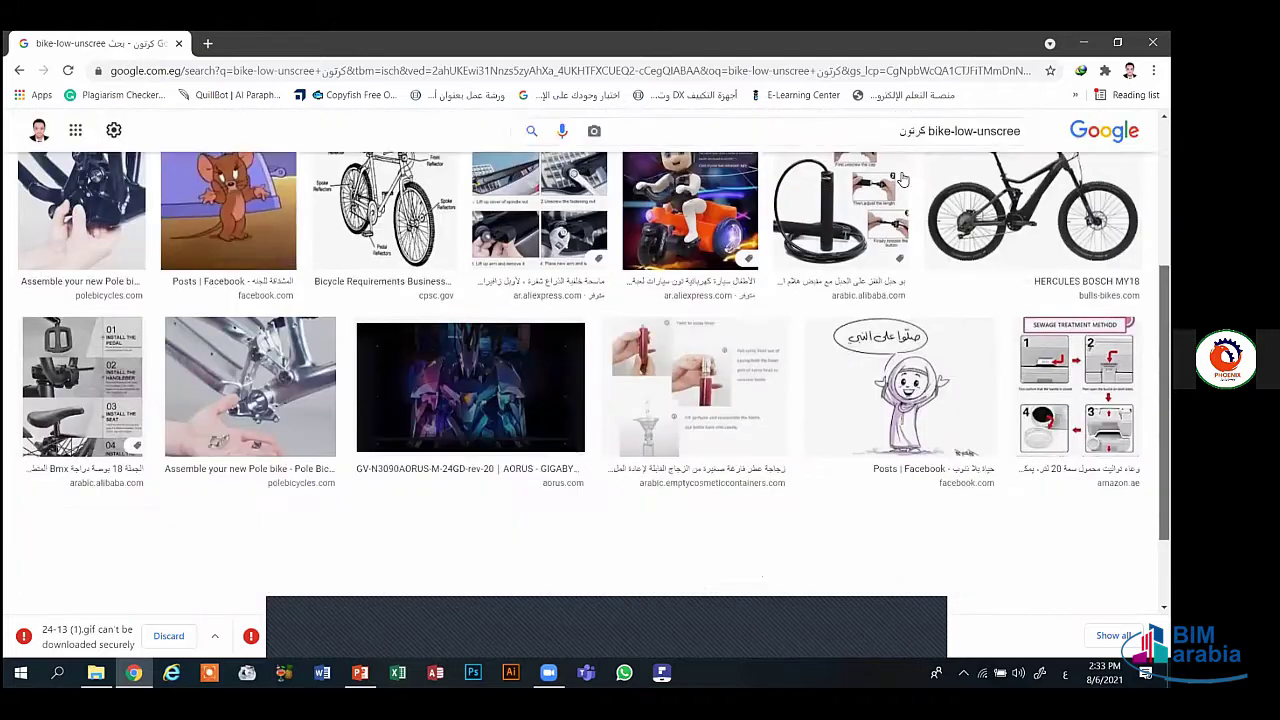
- Replace the query with 'صوره اطفال علي عجلة' and run the search
click(885, 141)
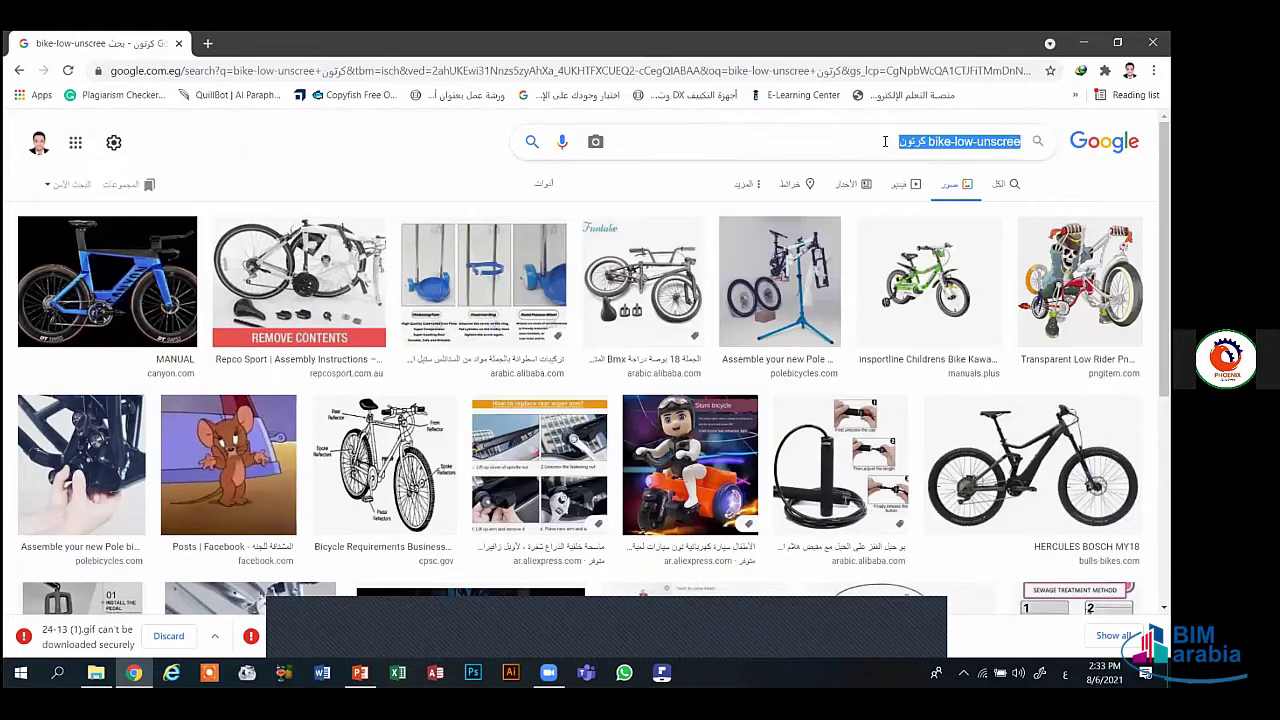
text(صوره )
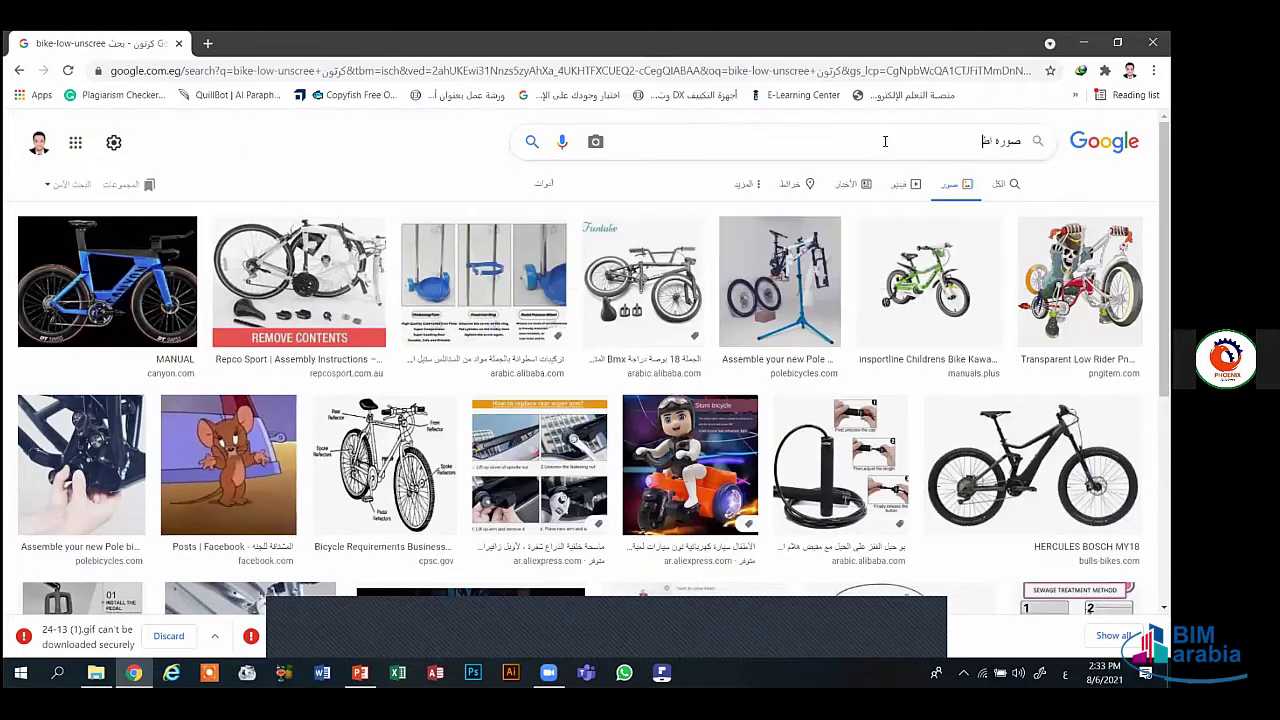
text(اطفال علي عجلة)
key(Return)
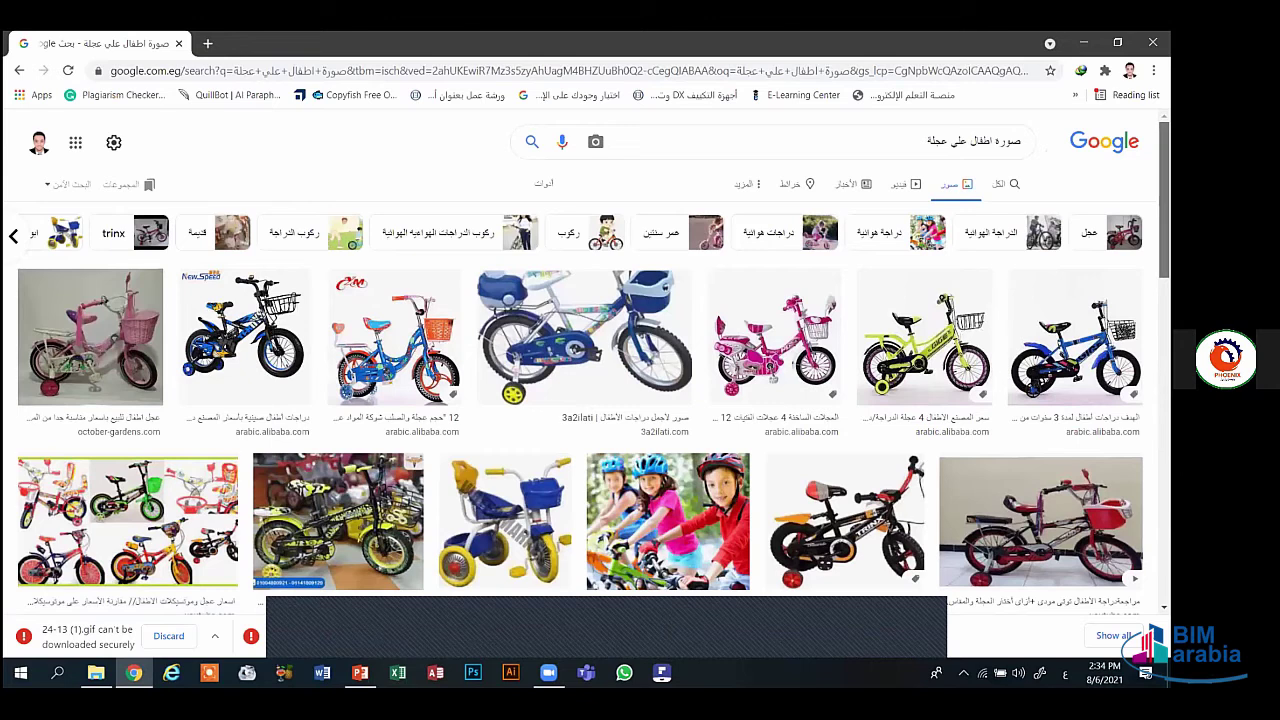
- Browse the cartoon bicycle results and preview the boy on the yellow bicycle
scroll(580, 383, down, 3)
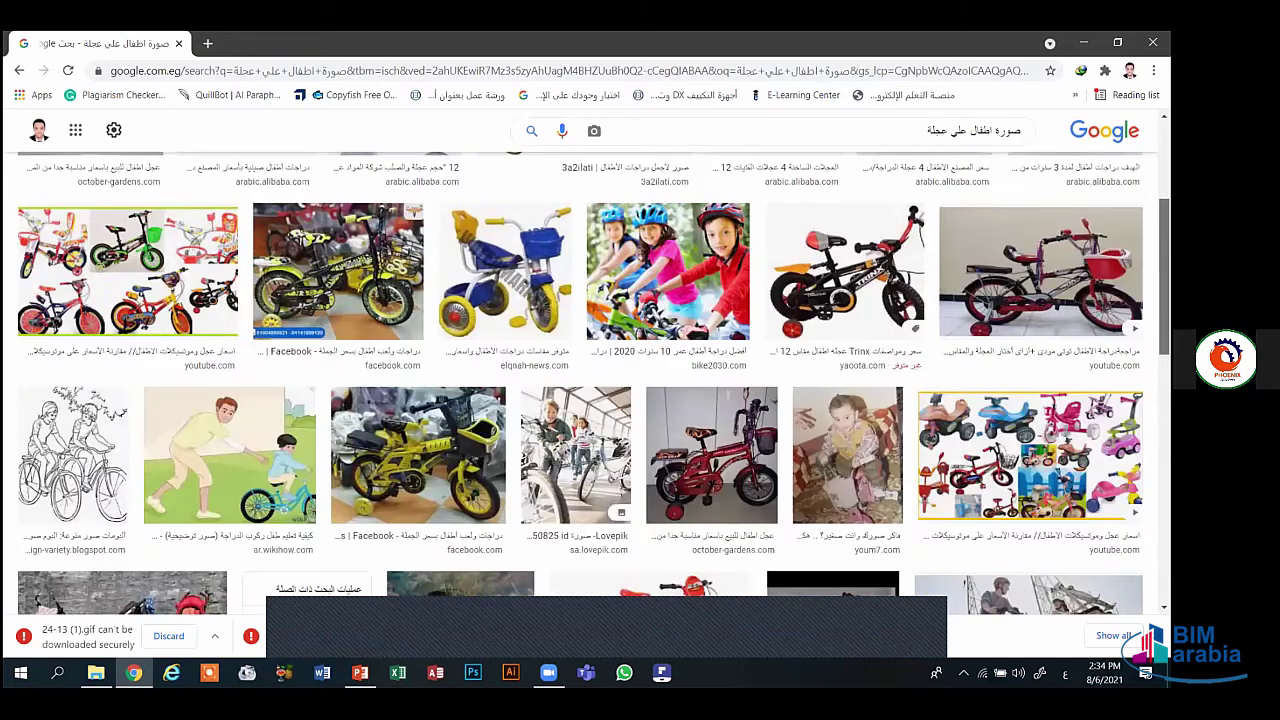
scroll(595, 383, down, 1)
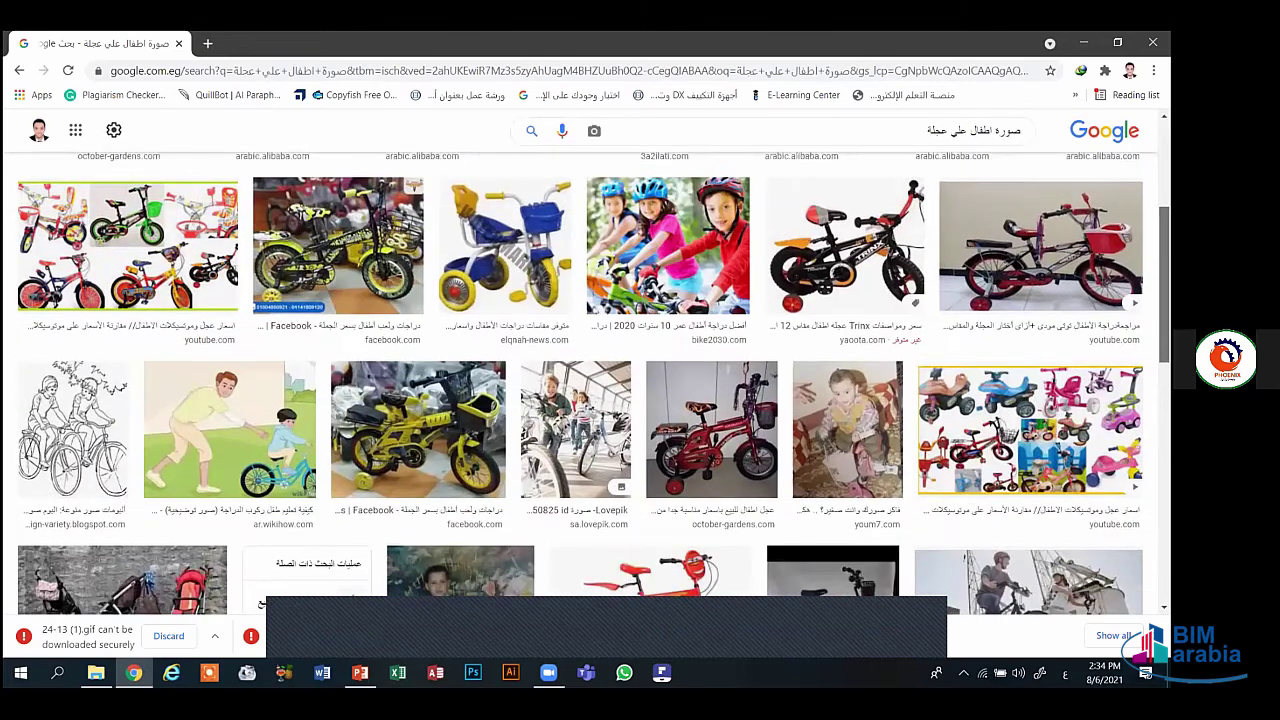
scroll(580, 383, down, 10)
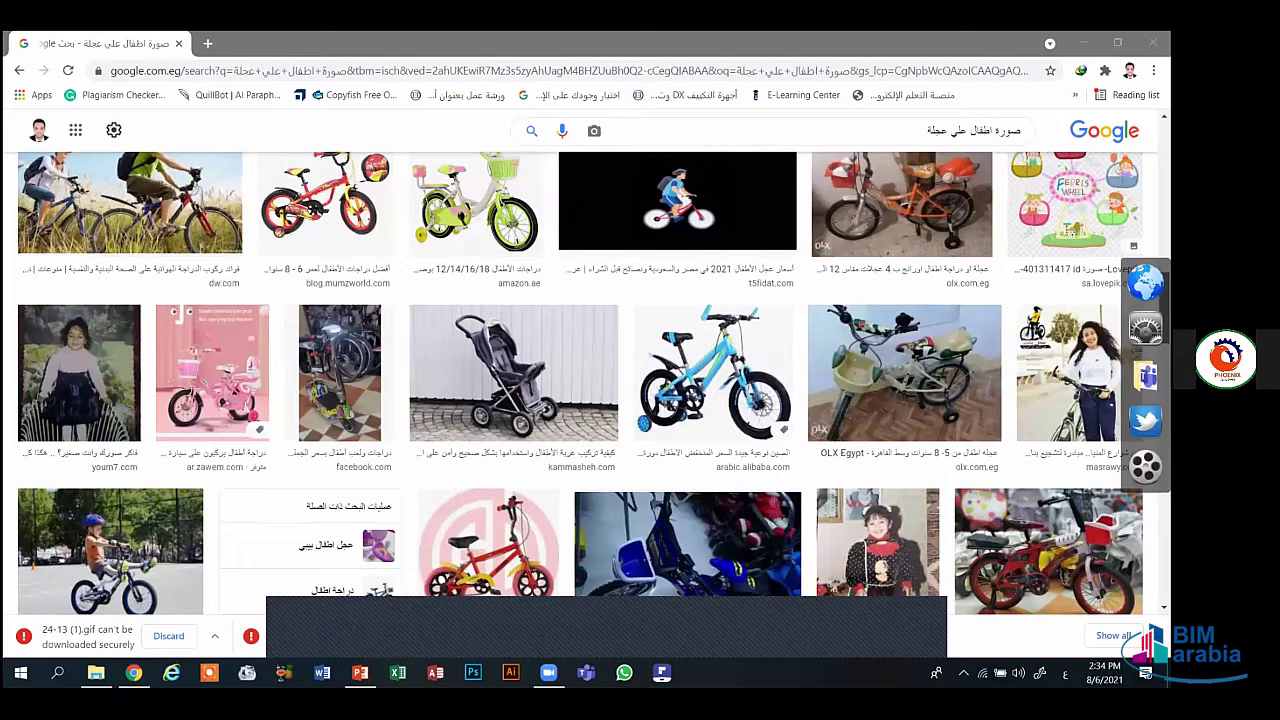
scroll(580, 383, down, 4)
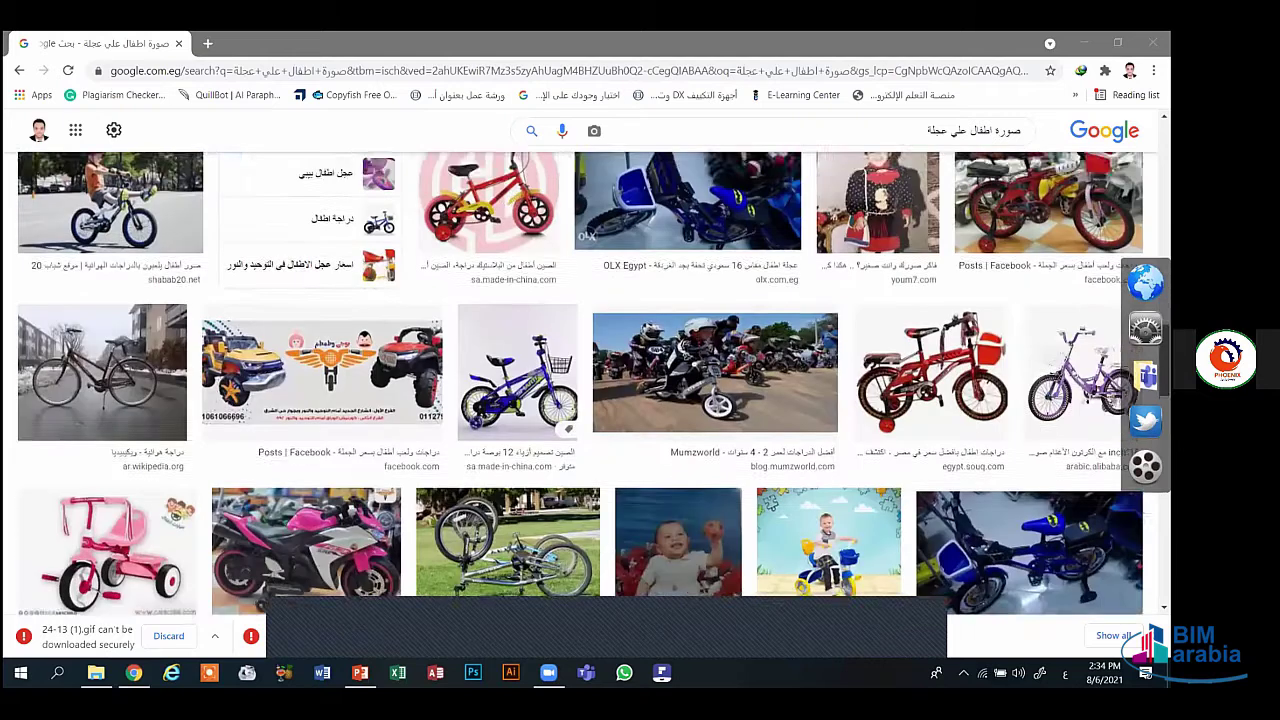
scroll(595, 383, down, 5)
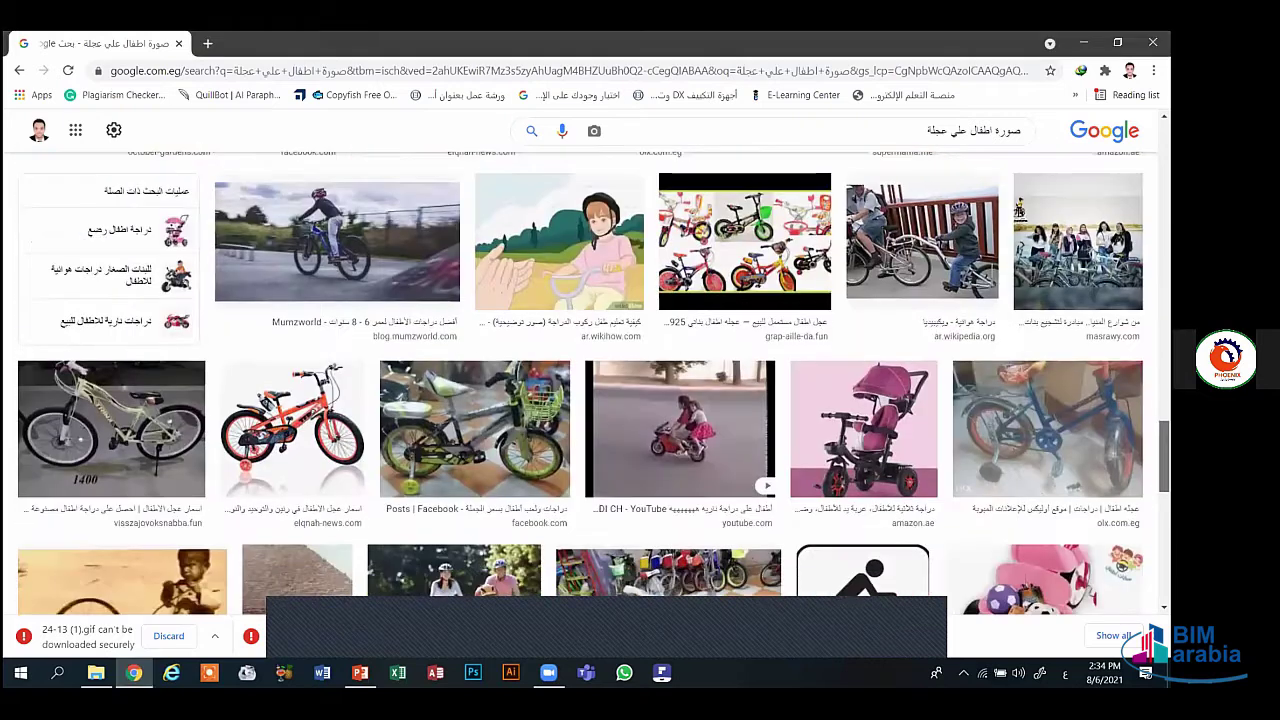
scroll(580, 383, down, 4)
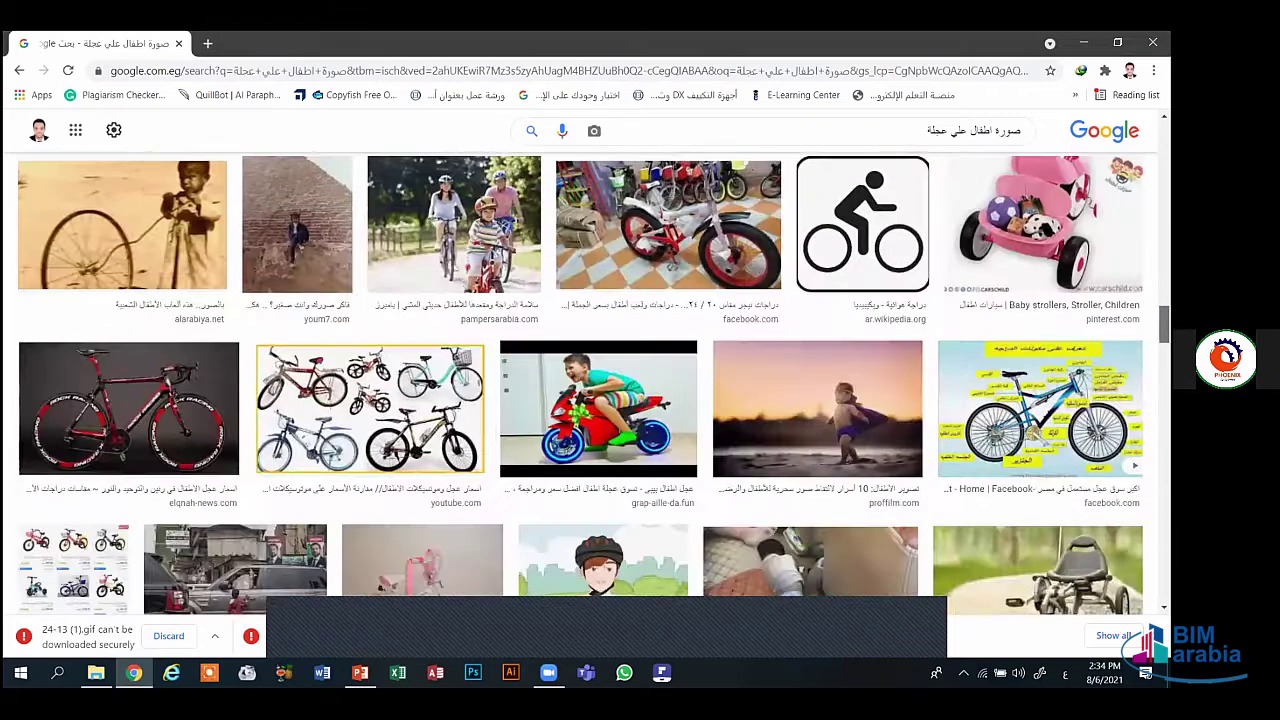
scroll(580, 383, down, 8)
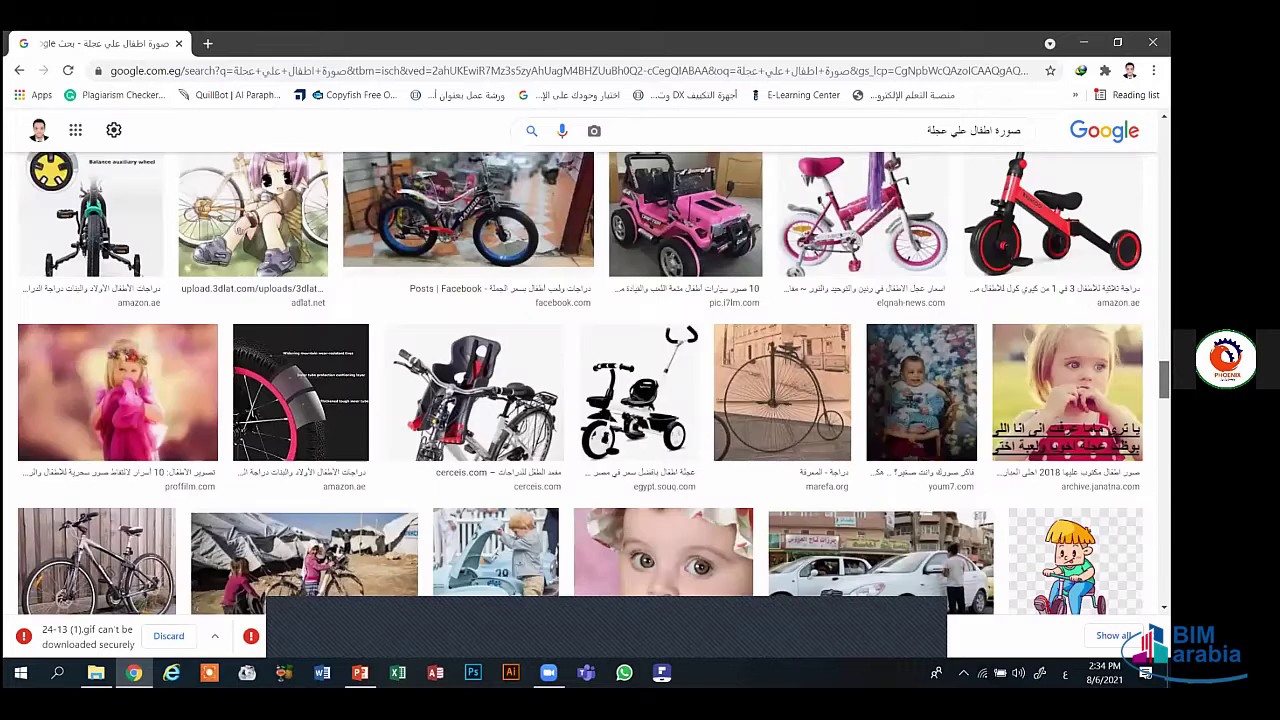
scroll(580, 383, down, 1)
scroll(607, 323, down, 1)
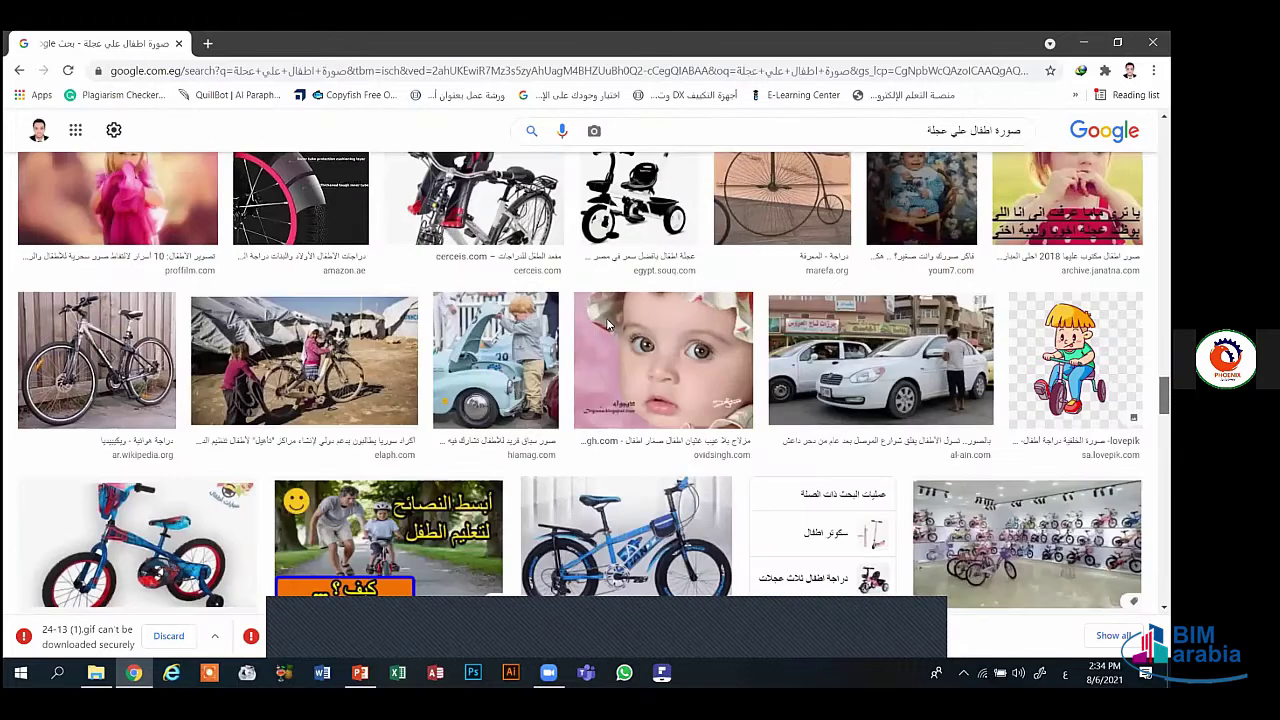
scroll(97, 404, up, 1)
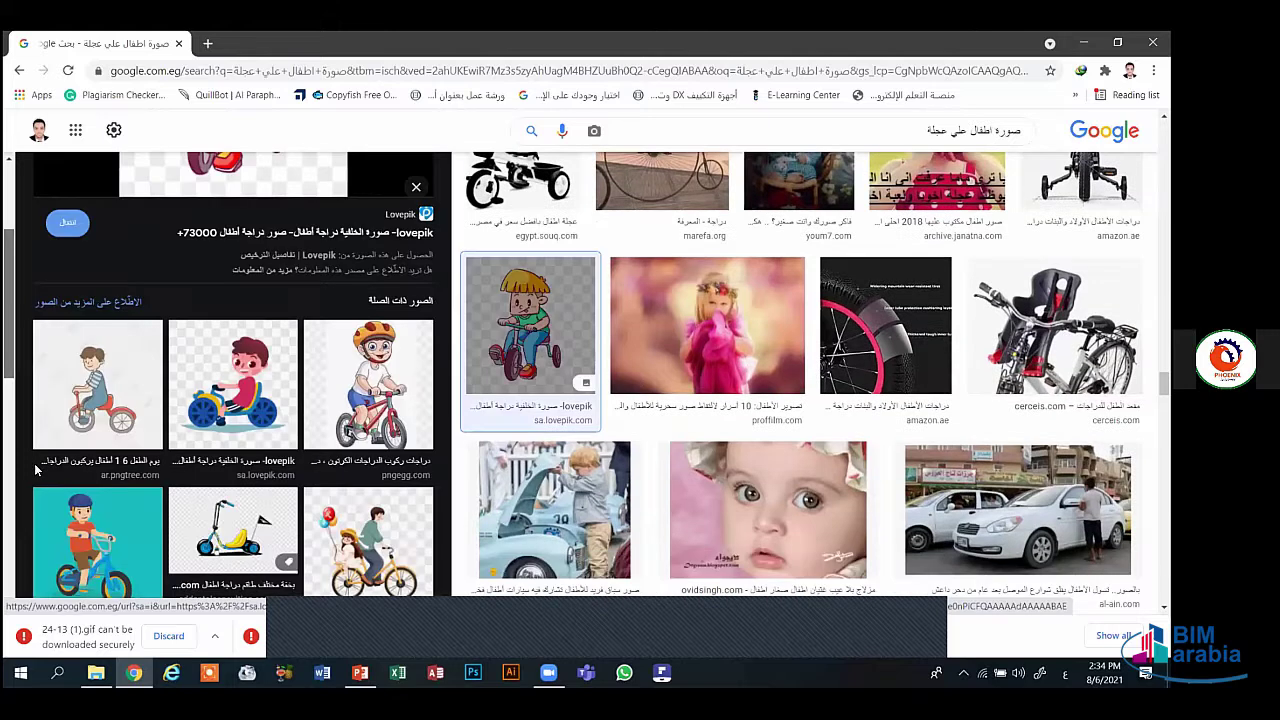
scroll(218, 350, down, 2)
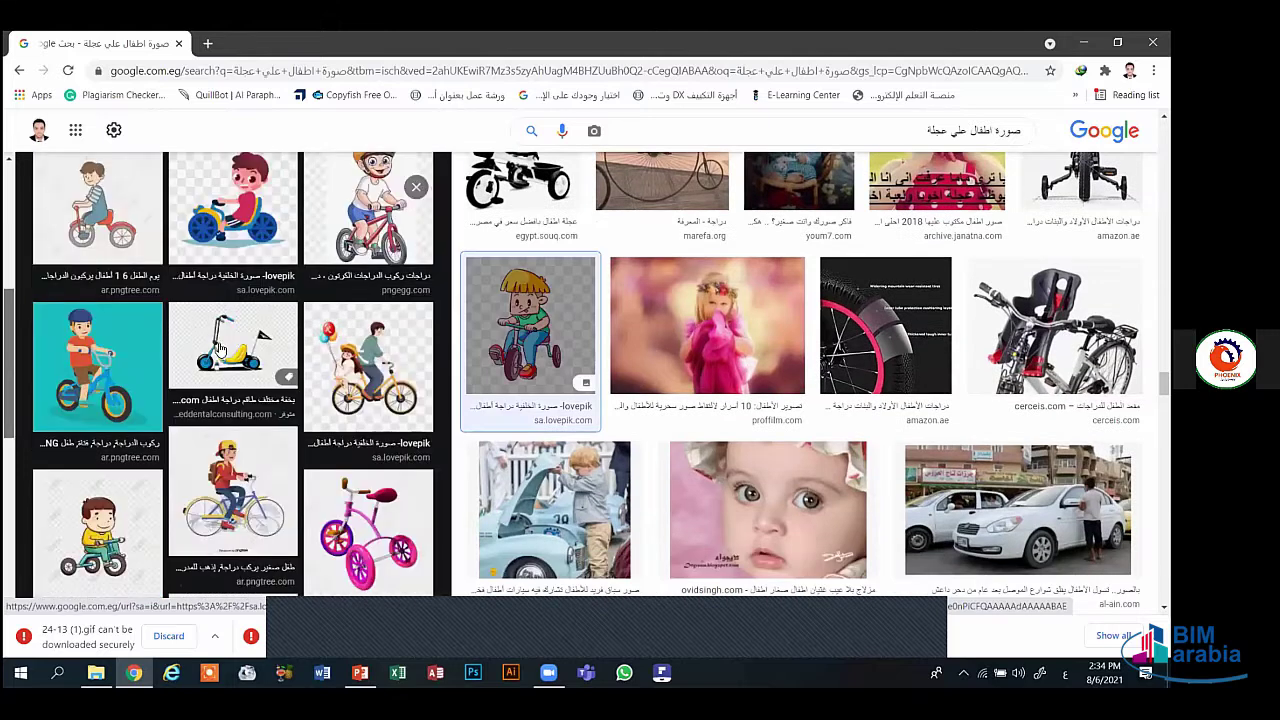
click(218, 350)
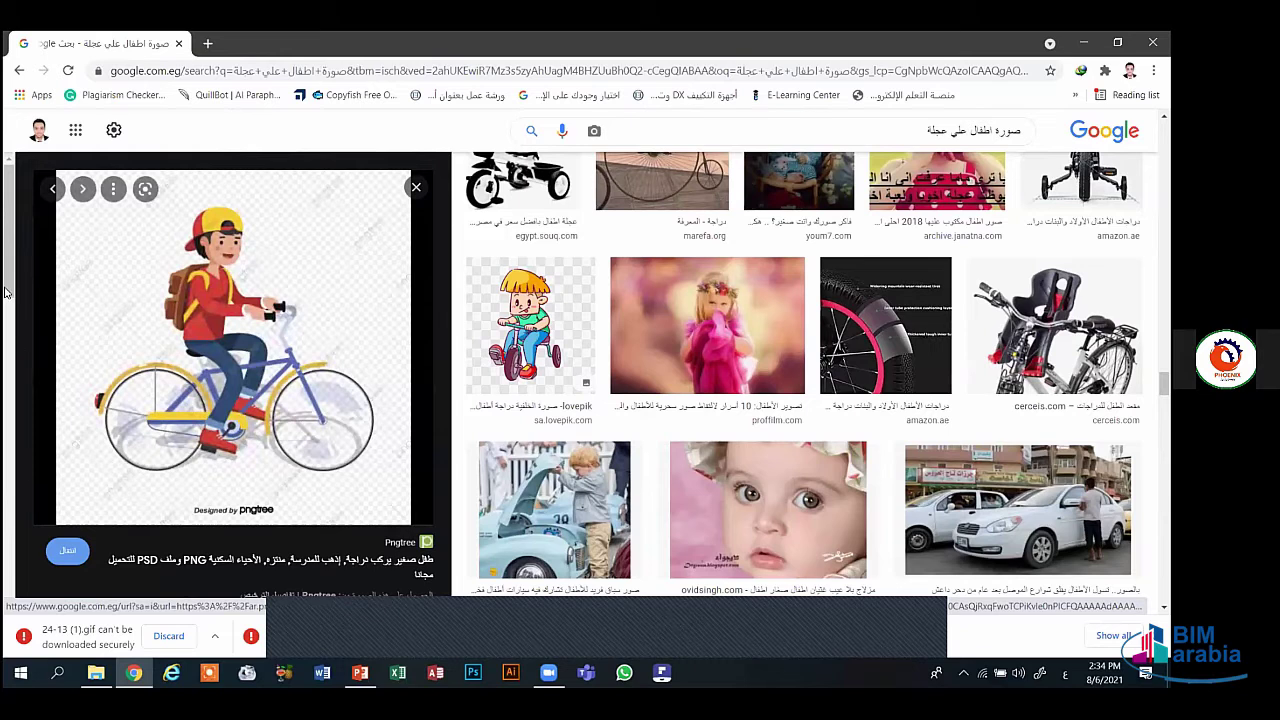
- Open the related cartoon of the boy on the blue bicycle in the preview
scroll(21, 372, down, 3)
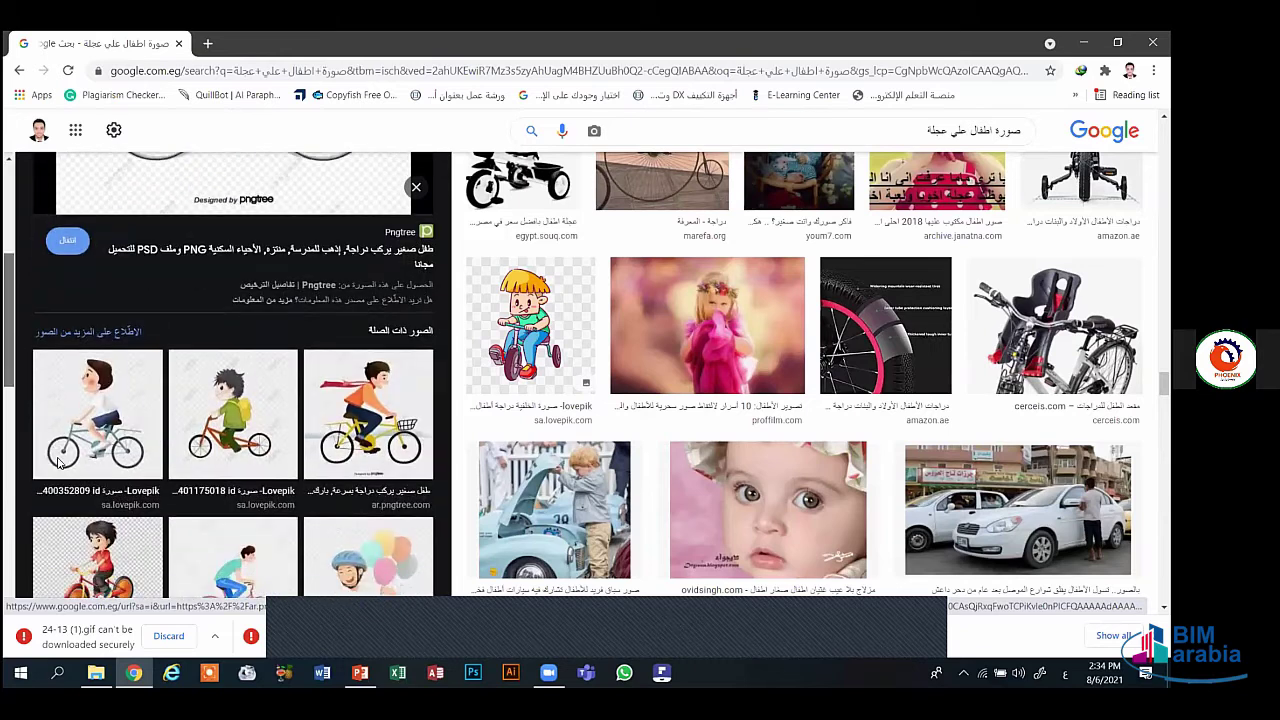
scroll(72, 495, down, 3)
scroll(78, 507, down, 1)
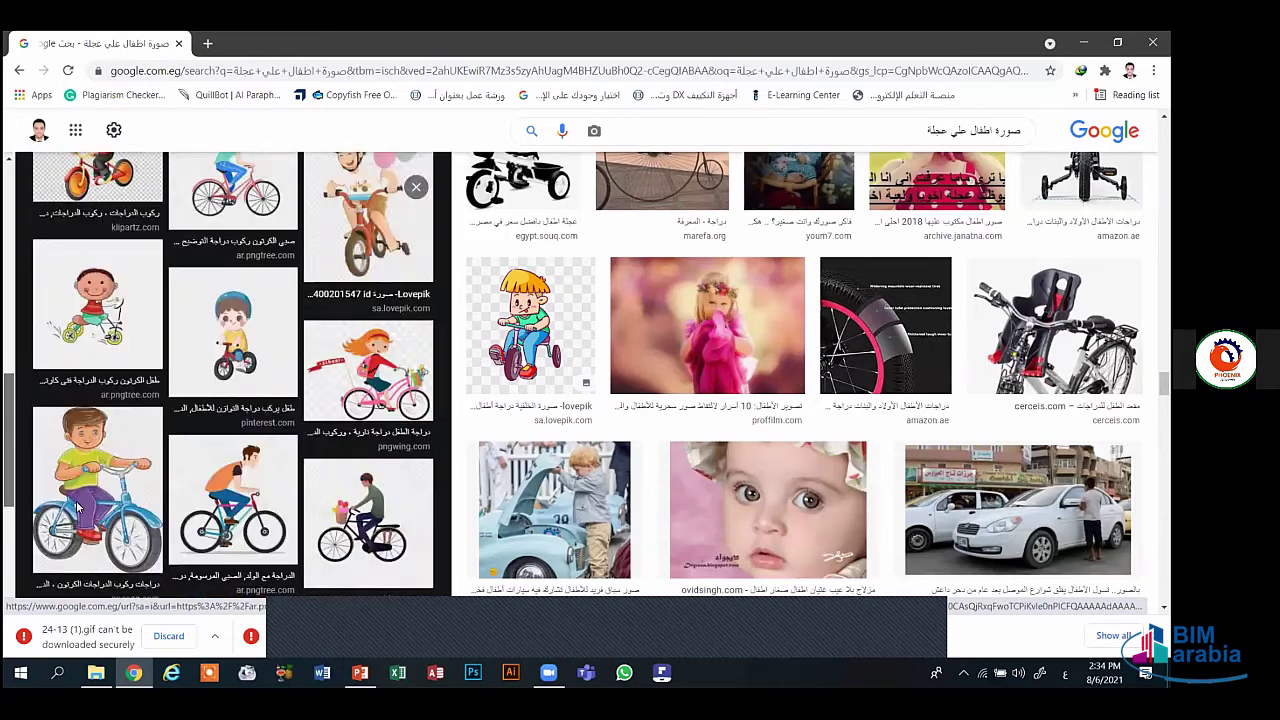
click(90, 485)
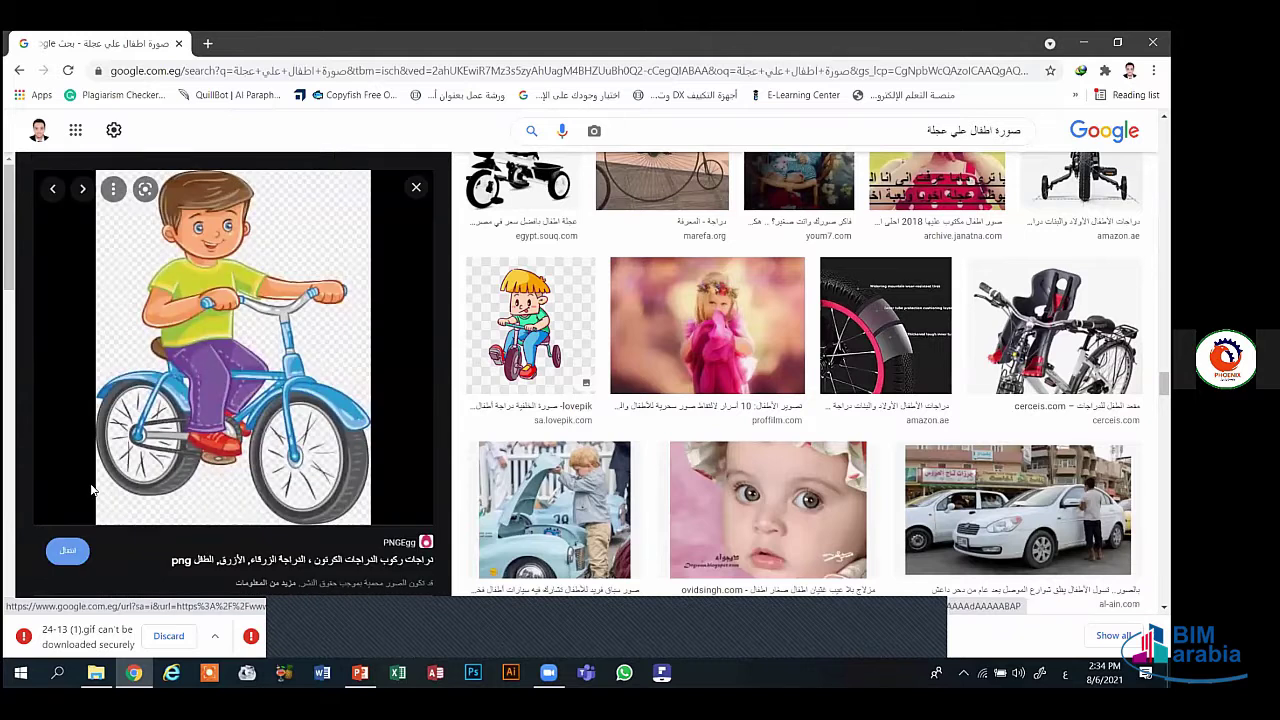
- Save png-clipart-bicycle-cycling-cartoon-blue-bike-blue-child.png into the Desktop's مشروع الباوربوينت folder
right_click(192, 304)
click(265, 467)
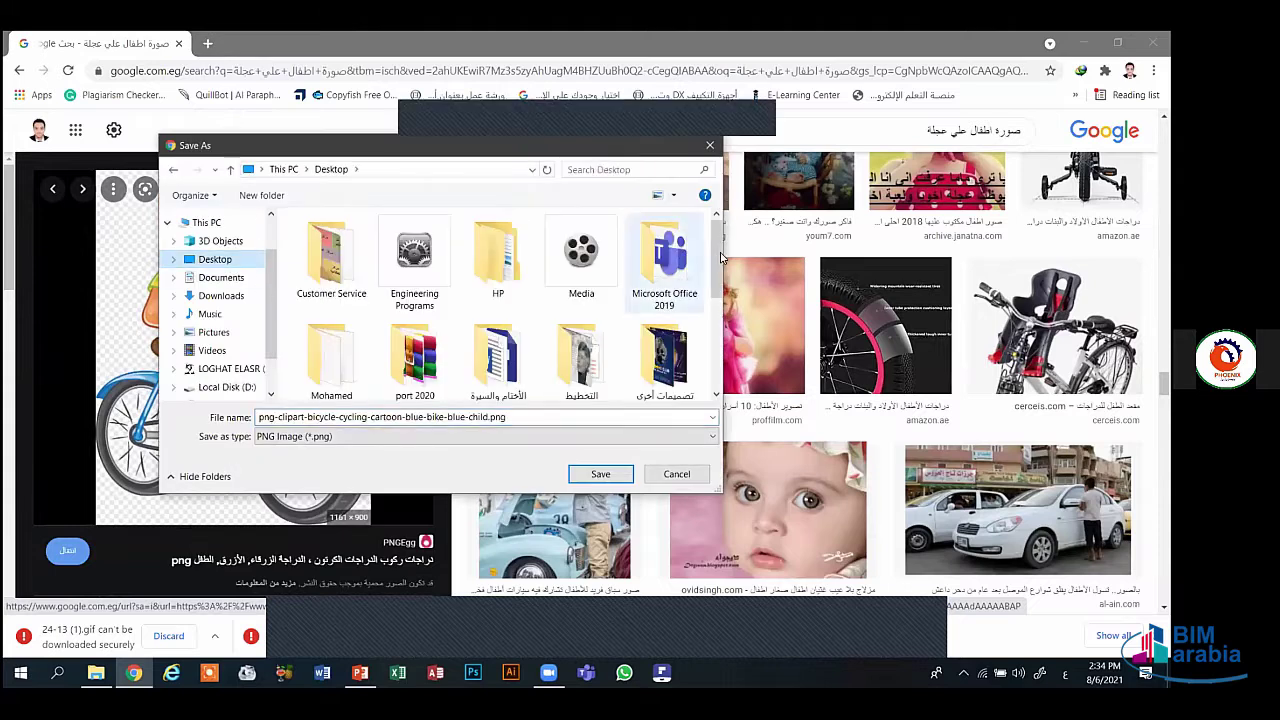
drag(717, 259, 703, 336)
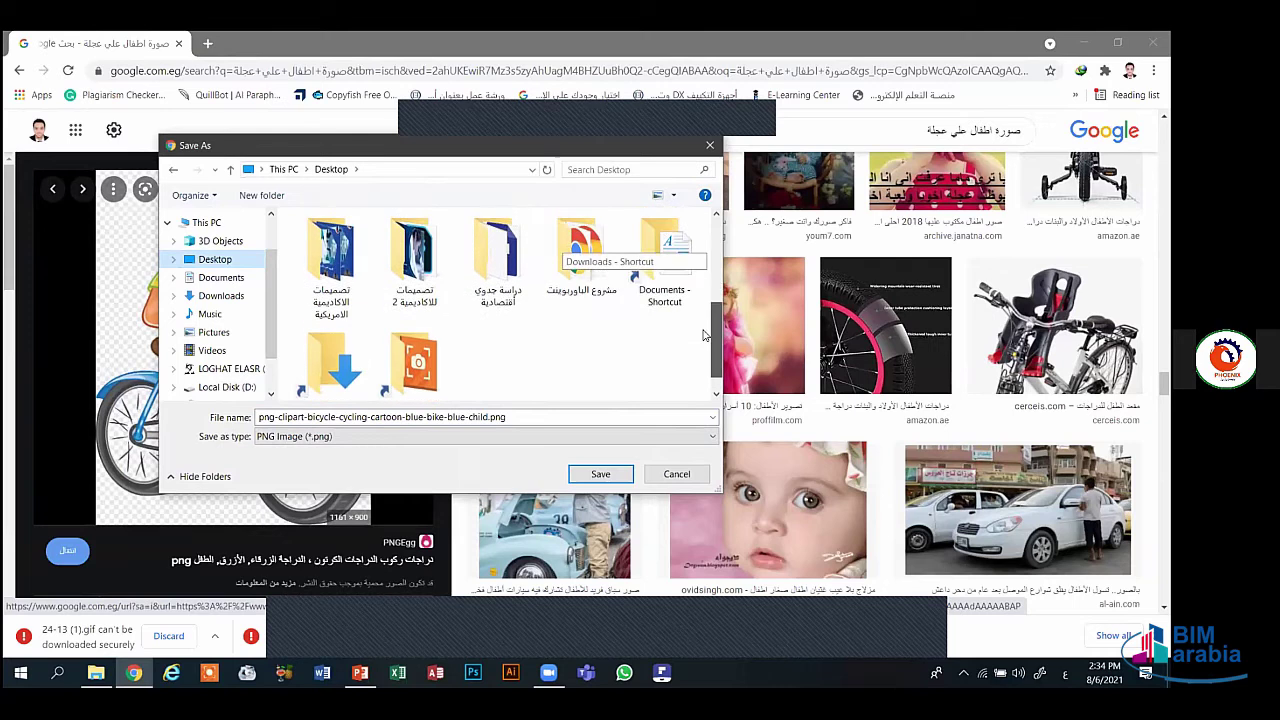
scroll(703, 336, up, 1)
click(580, 268)
click(597, 474)
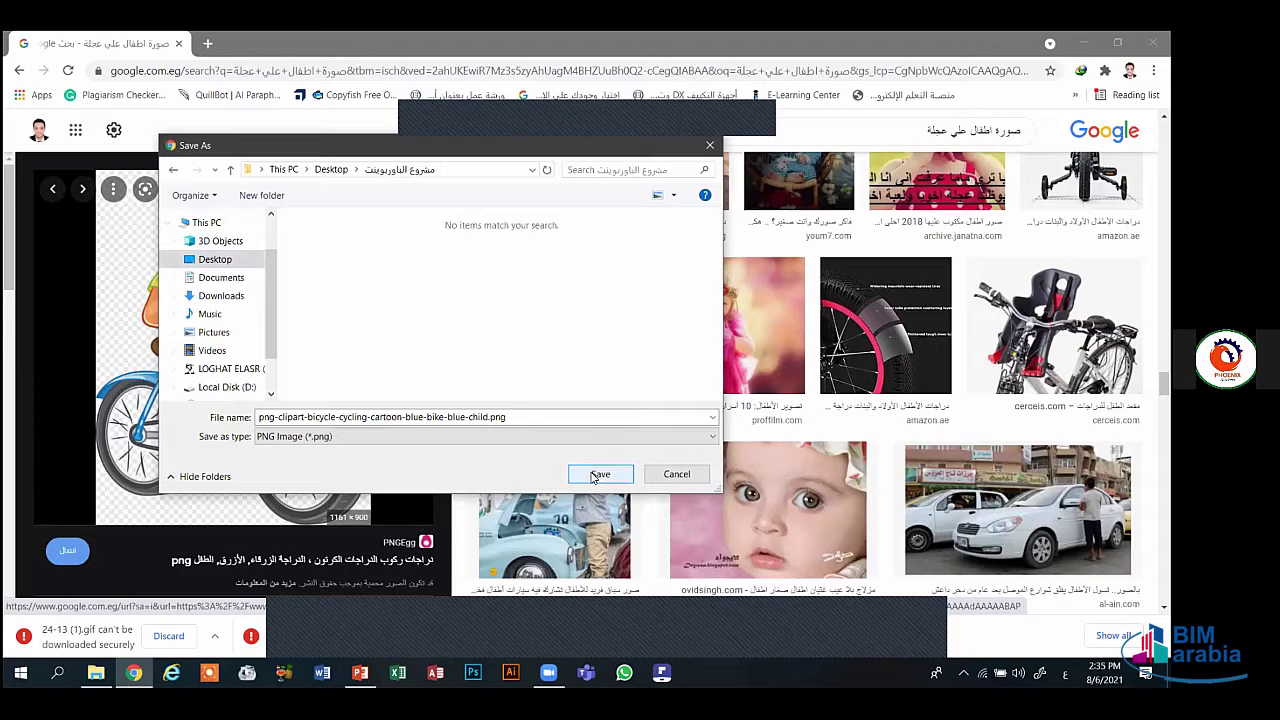
click(646, 121)
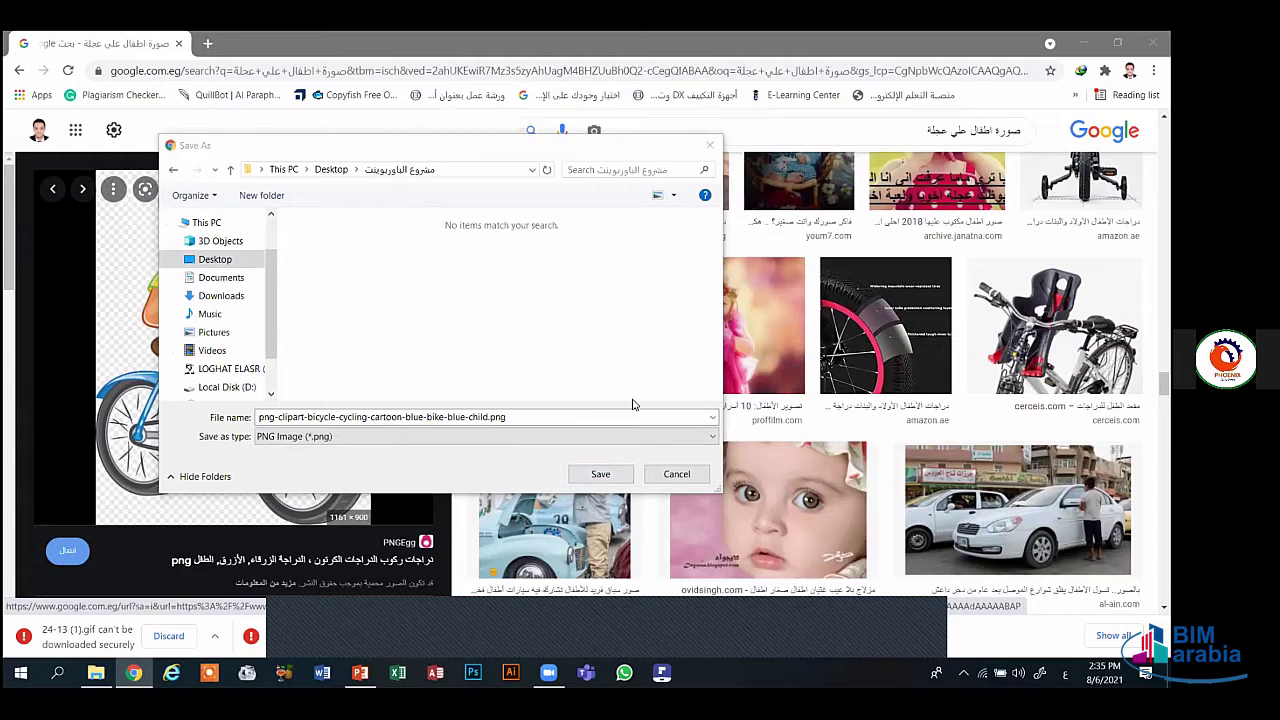
click(601, 475)
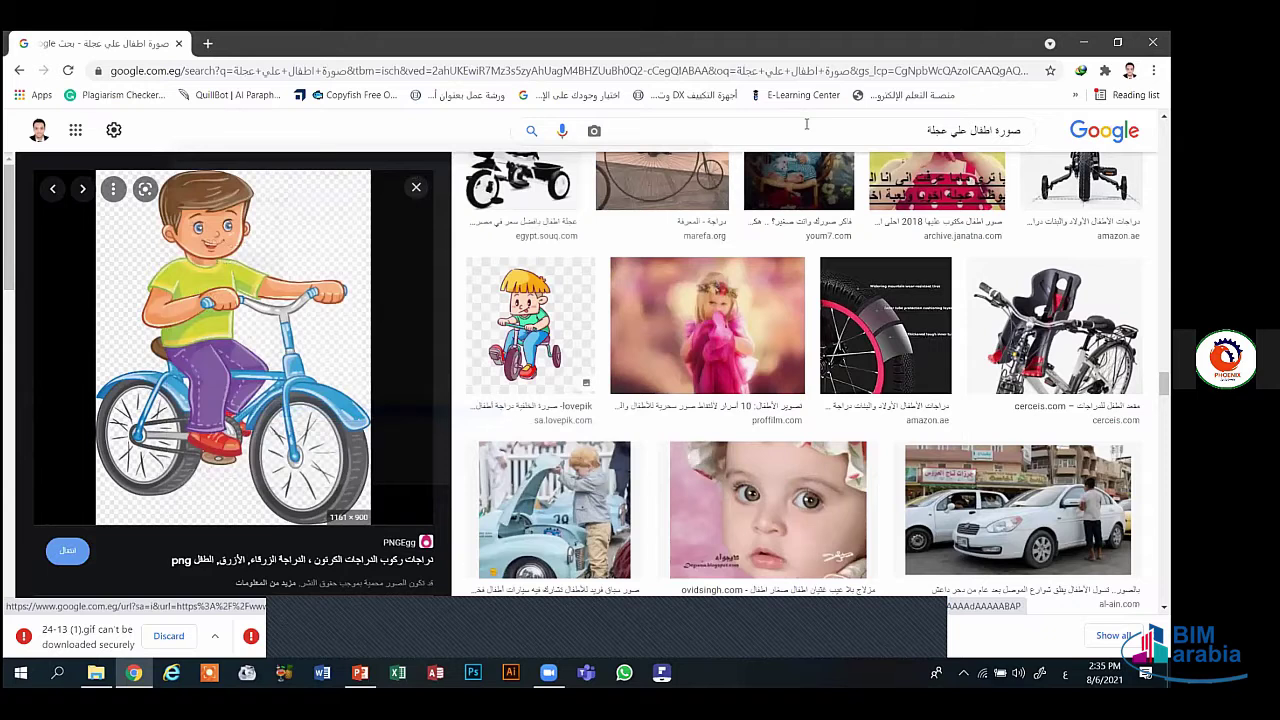
- Extend the image search query with 'gif' to find bicycle GIFs
click(806, 123)
text(لة)
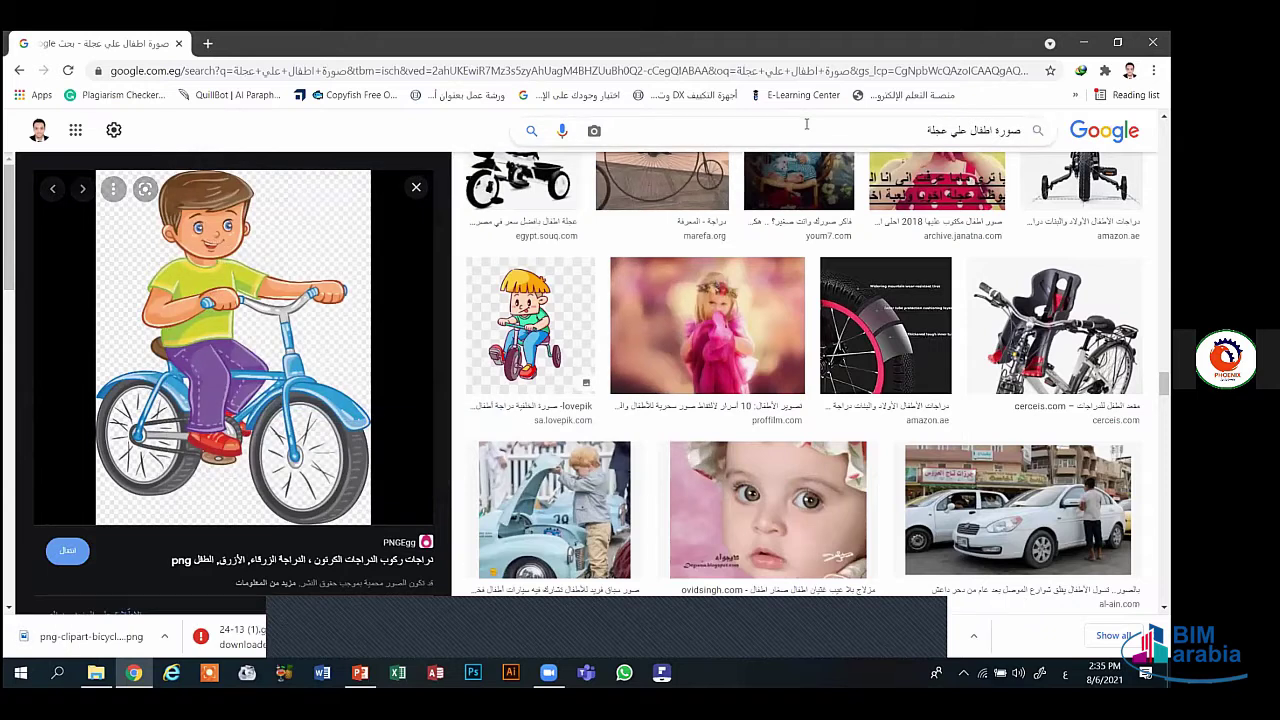
text( gif)
key(Return)
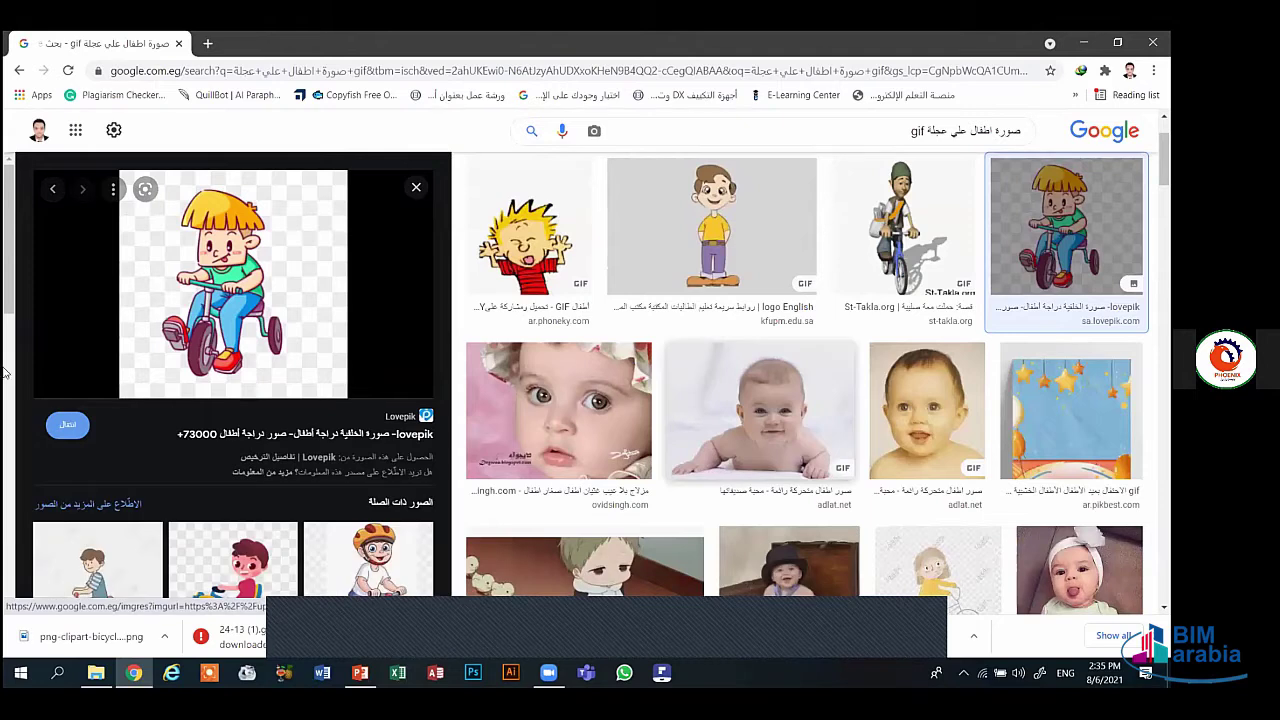
- Open the red-helmet cyclist GIF and save it as Cyclists-87408.gif
scroll(8, 340, down, 3)
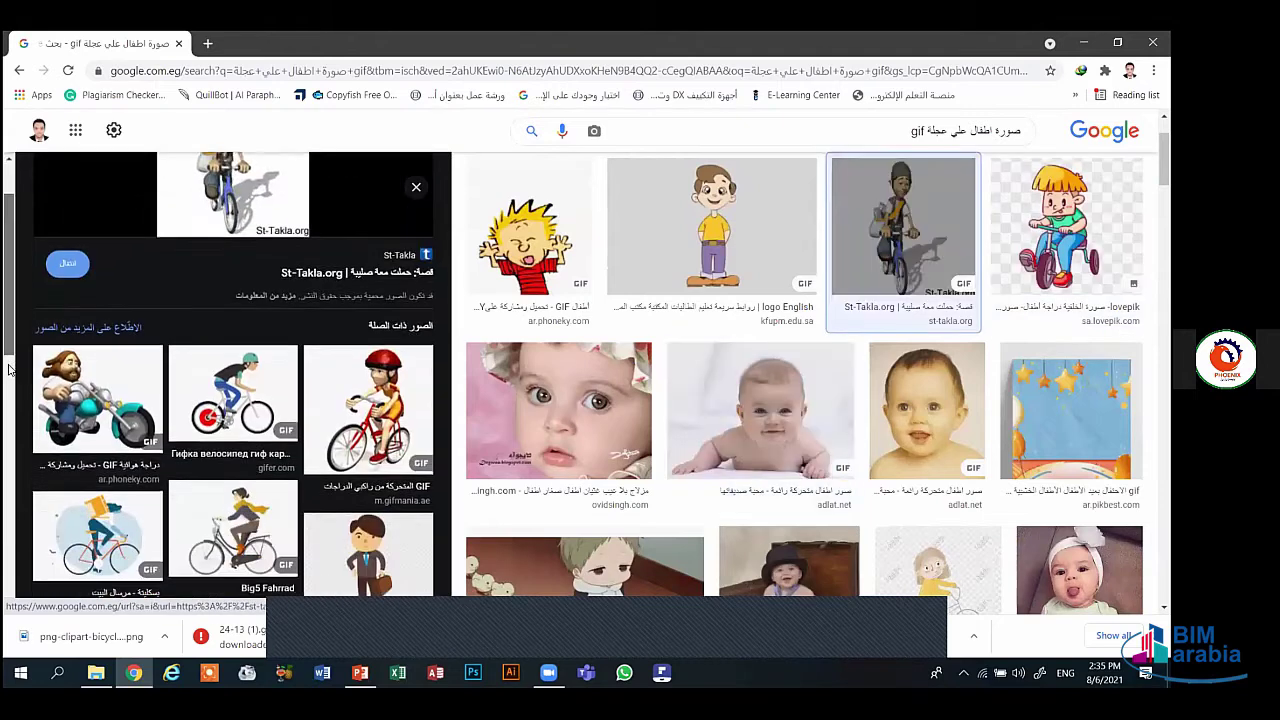
scroll(12, 430, down, 1)
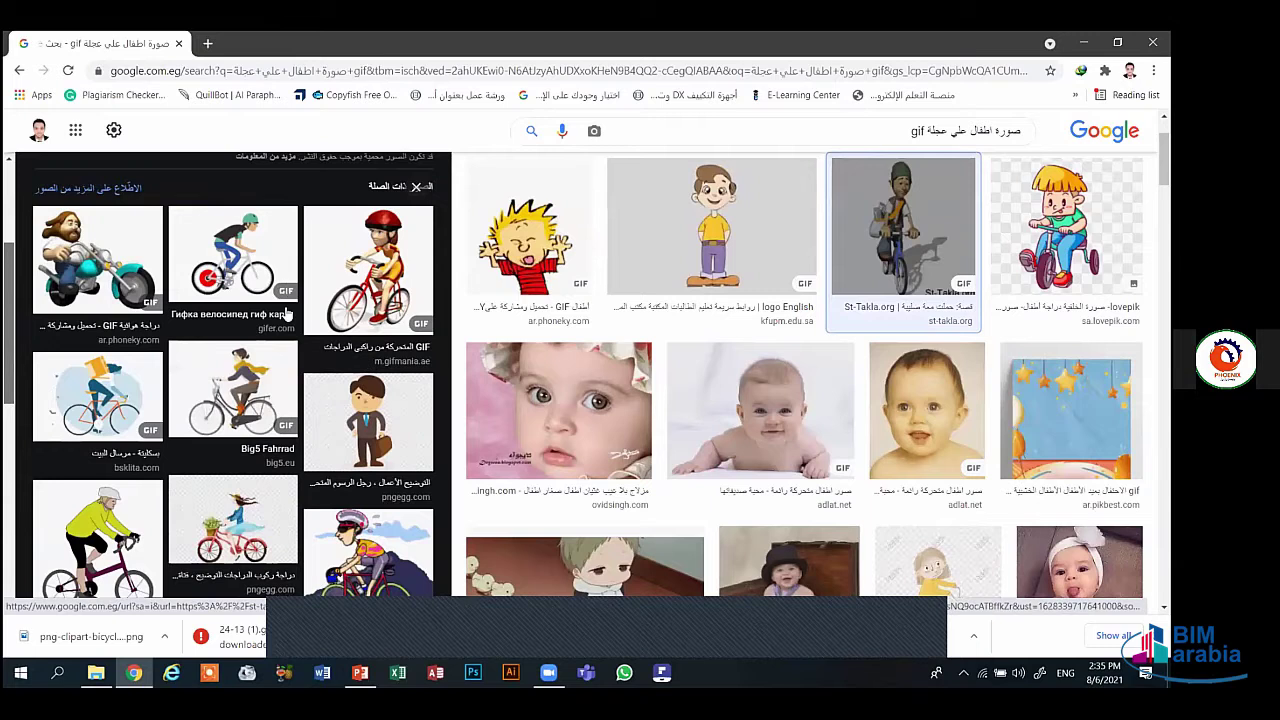
scroll(288, 312, down, 2)
click(270, 282)
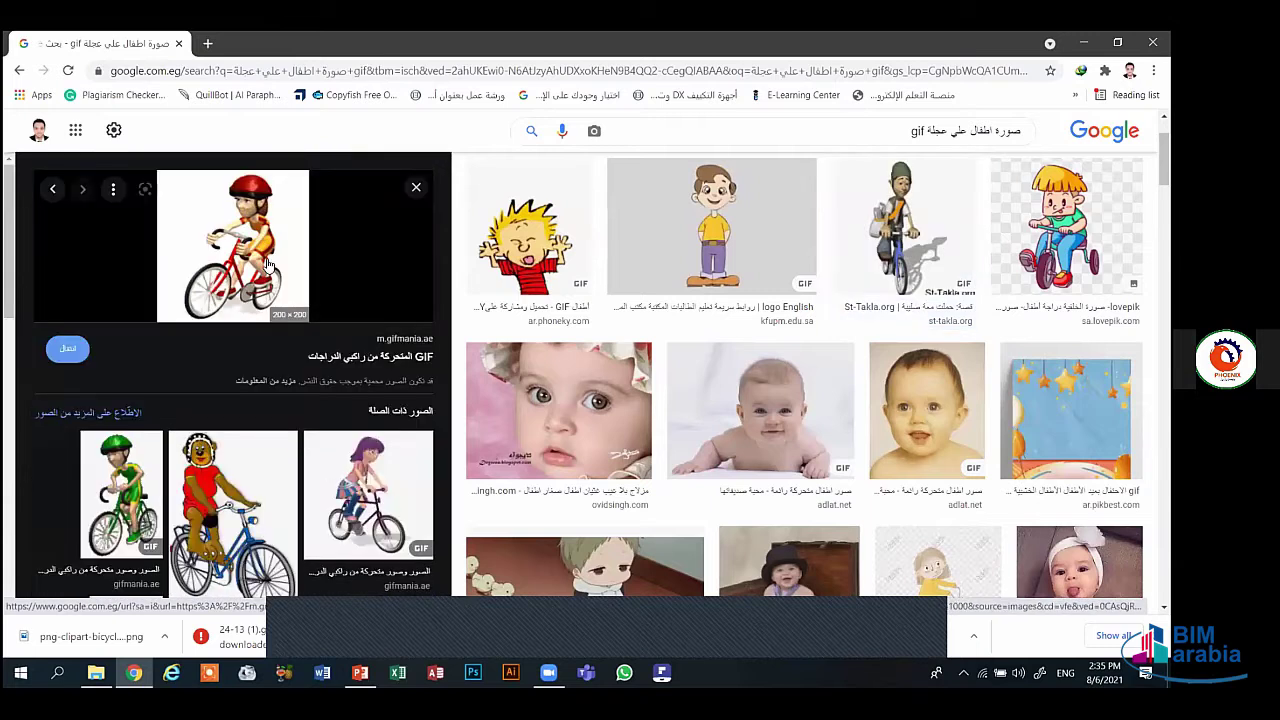
right_click(268, 262)
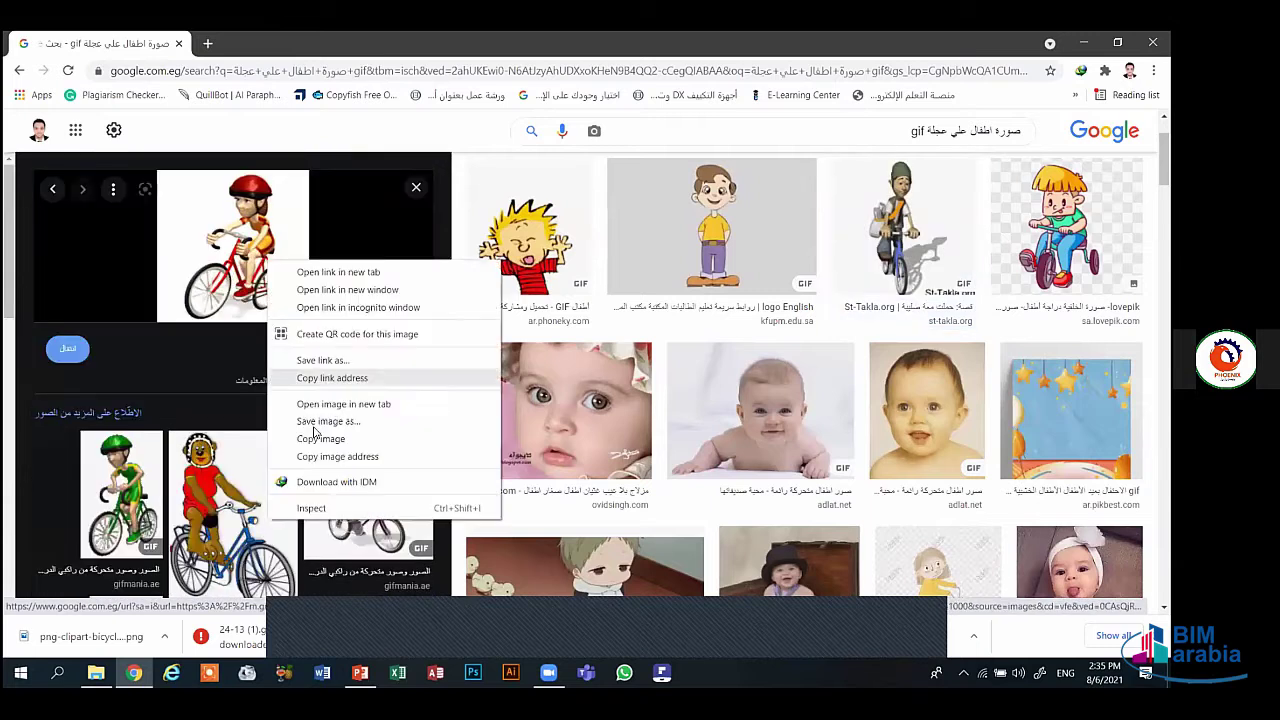
click(398, 427)
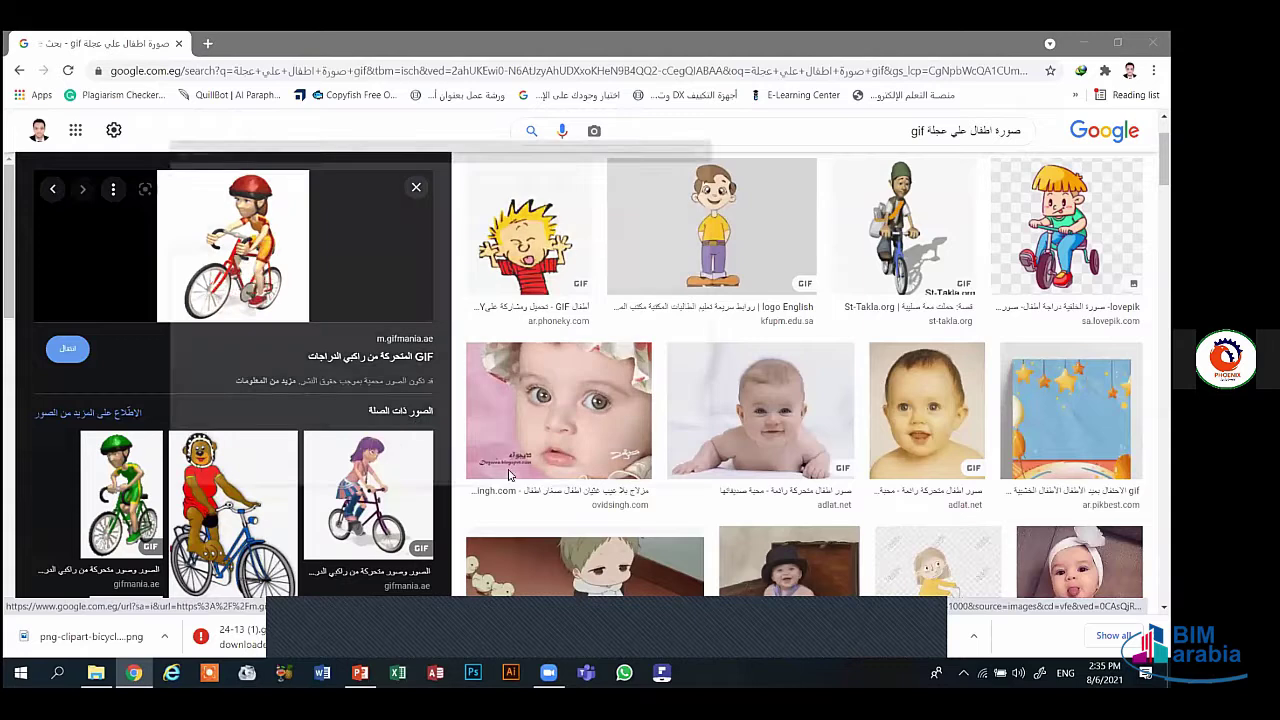
click(586, 474)
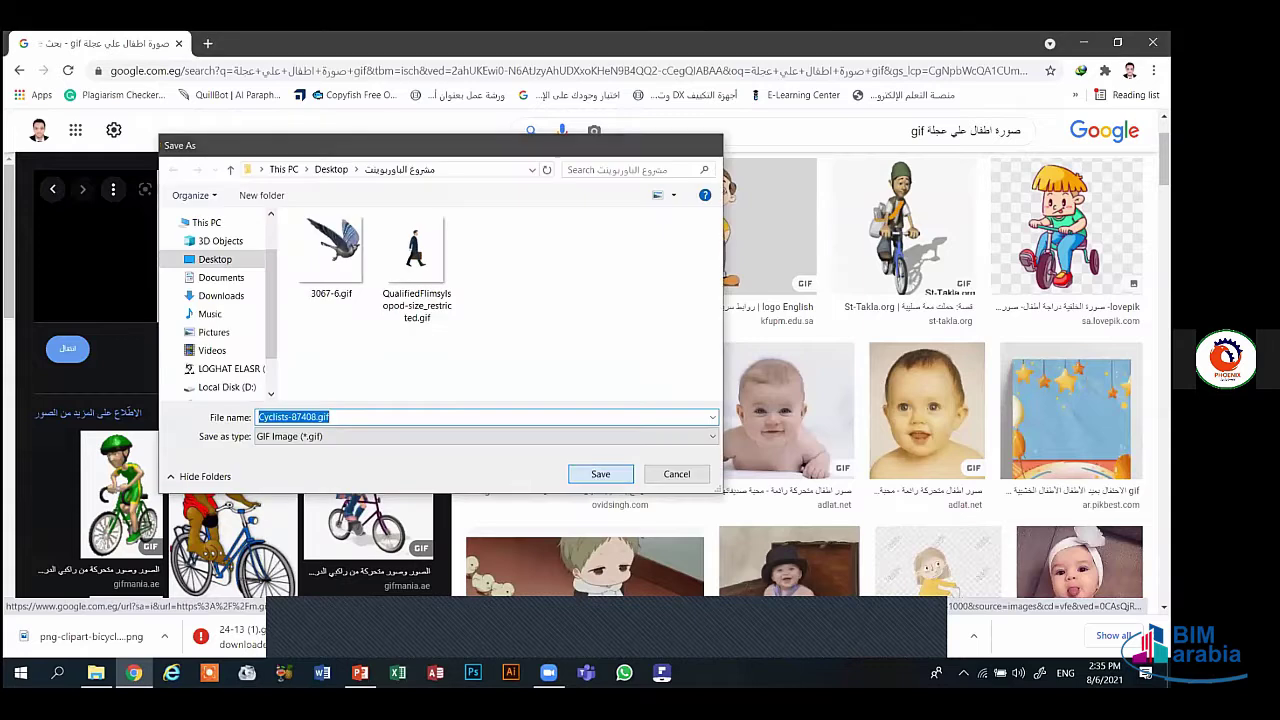
mouse_move(360, 672)
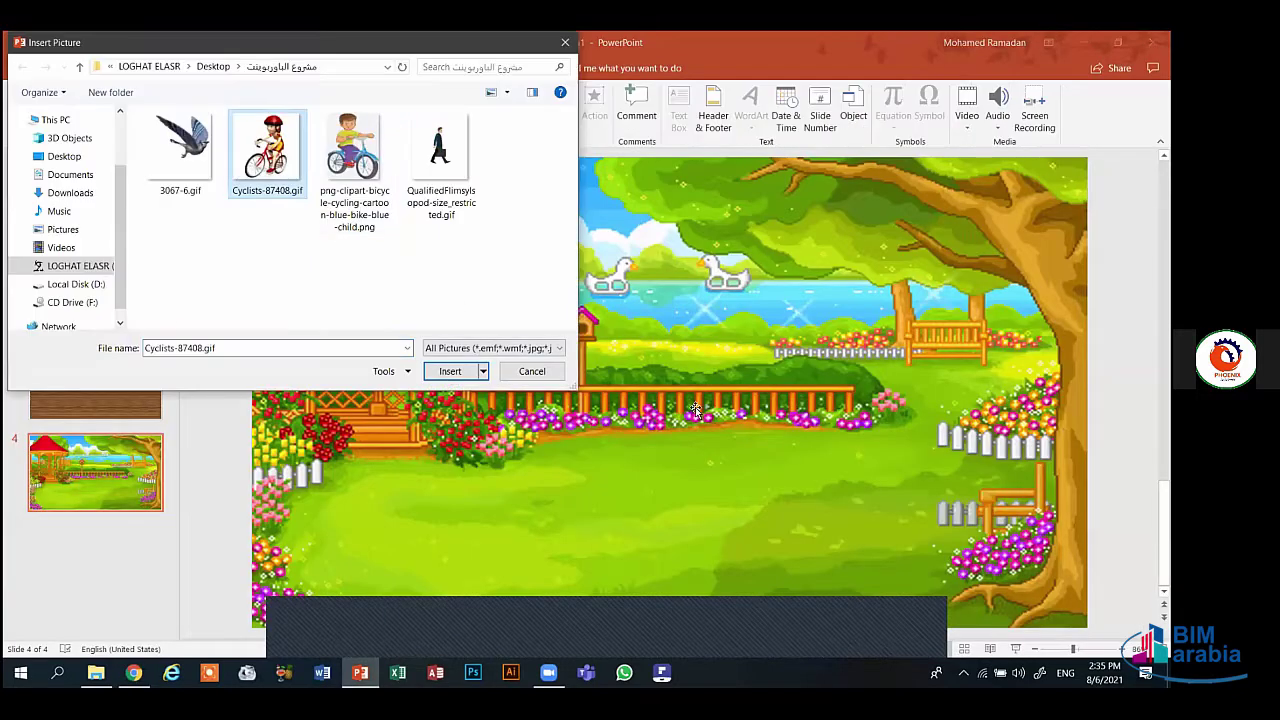
- Insert Cyclists-87408.gif on slide 4 and make its white background transparent
click(450, 372)
drag(751, 462, 836, 534)
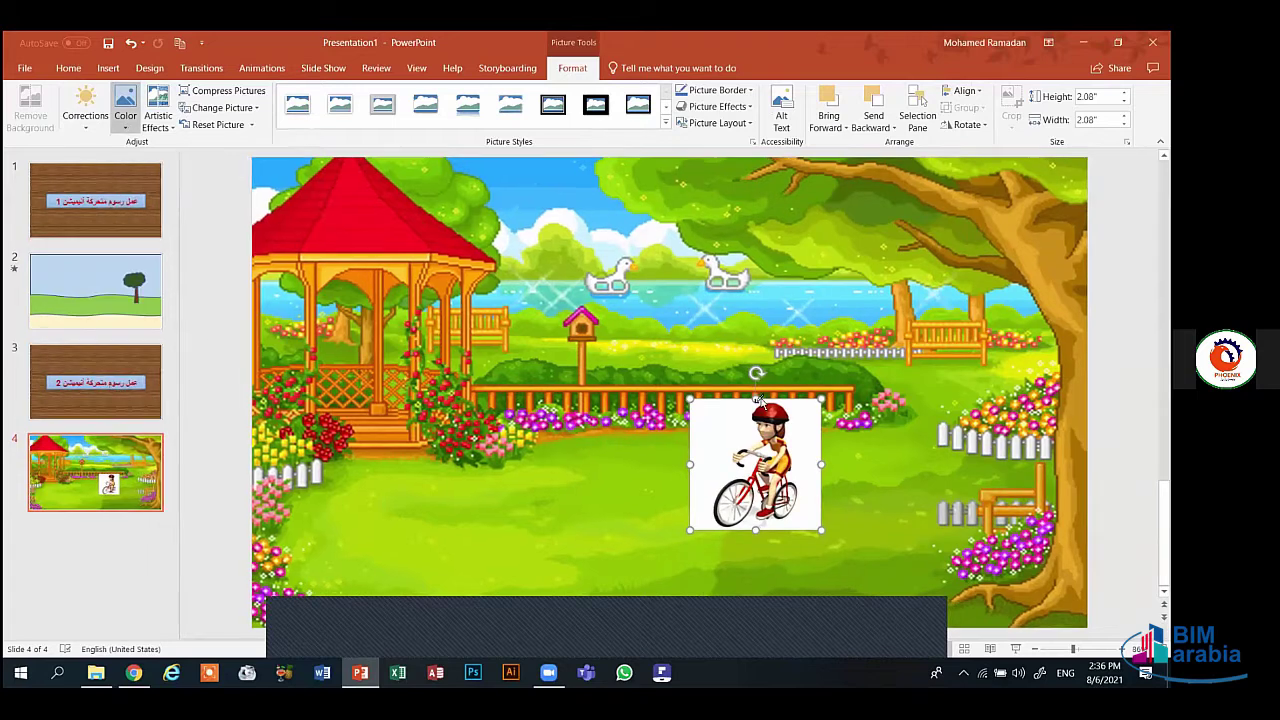
click(125, 115)
click(150, 528)
click(715, 425)
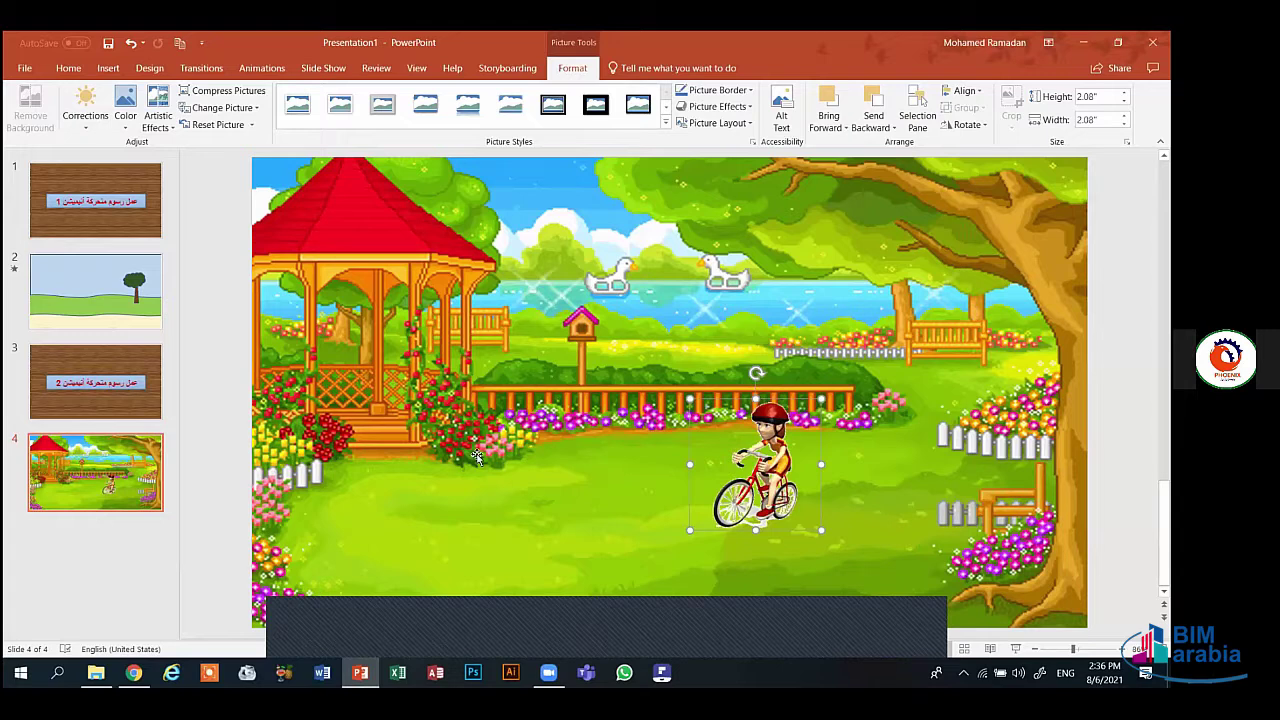
click(588, 490)
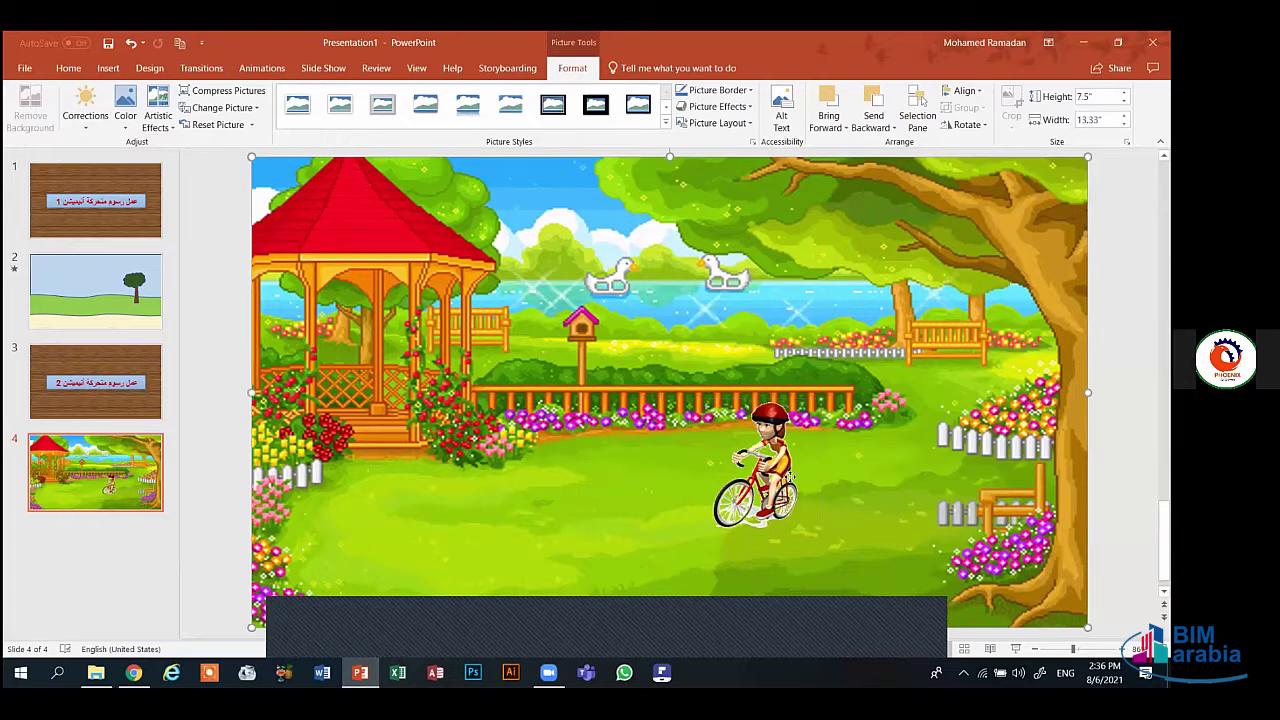
- Move the cyclist to the garden's lower right and shrink it to 1.94 inches
drag(790, 477, 906, 516)
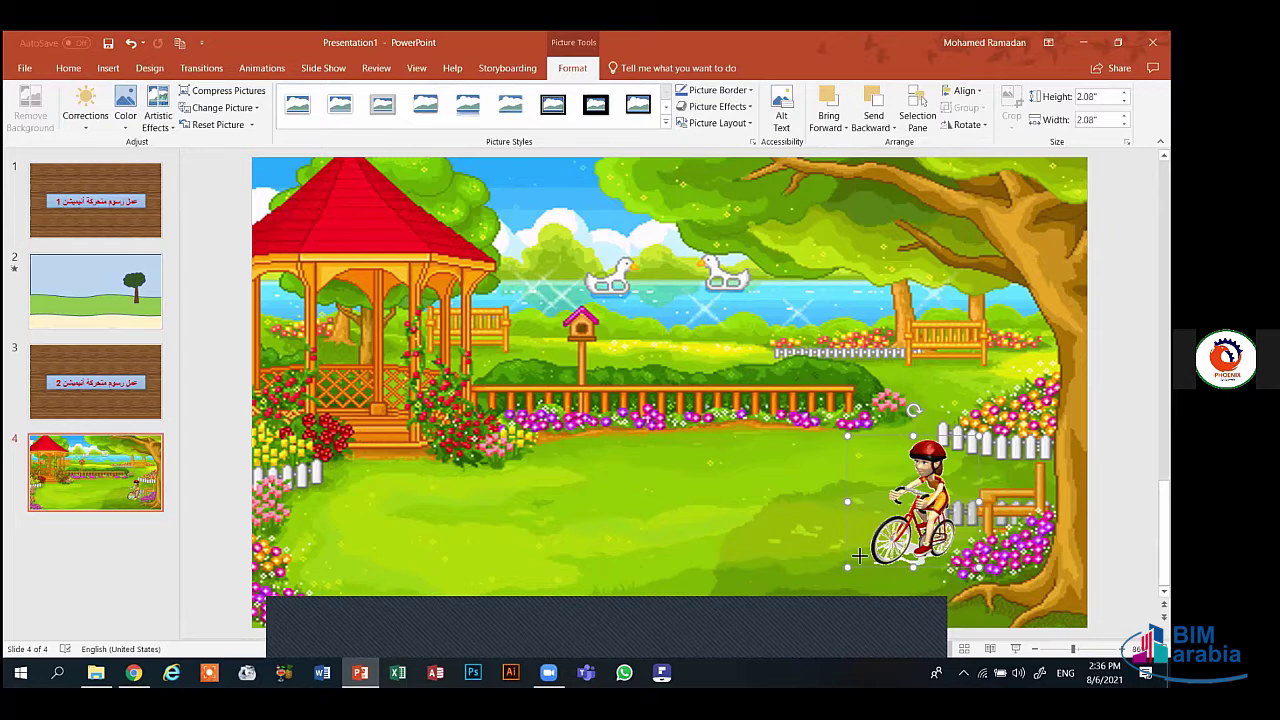
drag(859, 555, 884, 585)
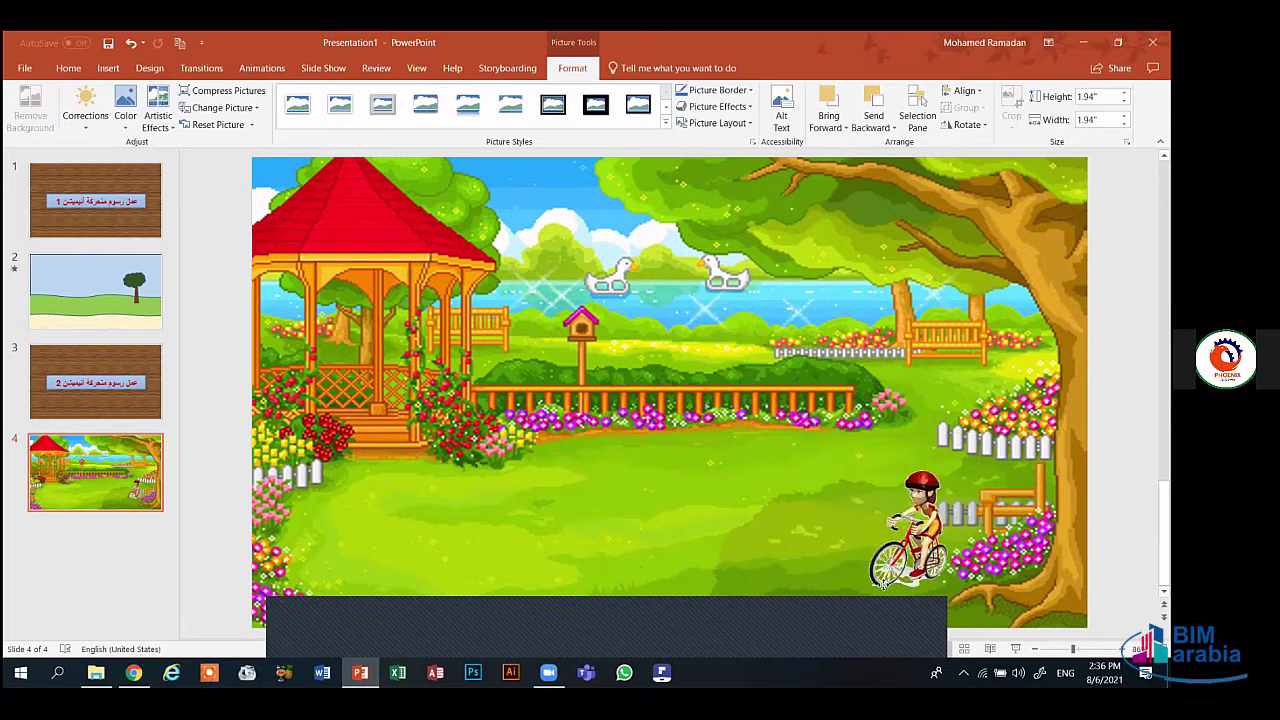
click(878, 582)
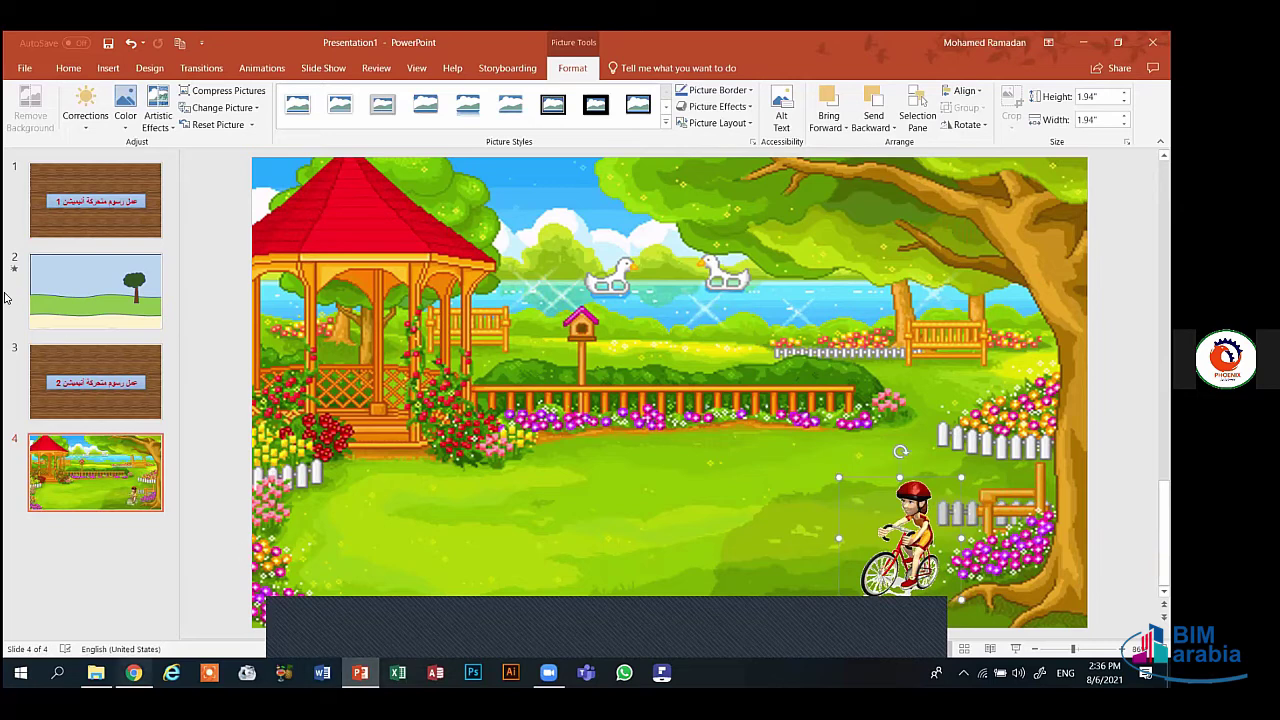
key(alt+Tab)
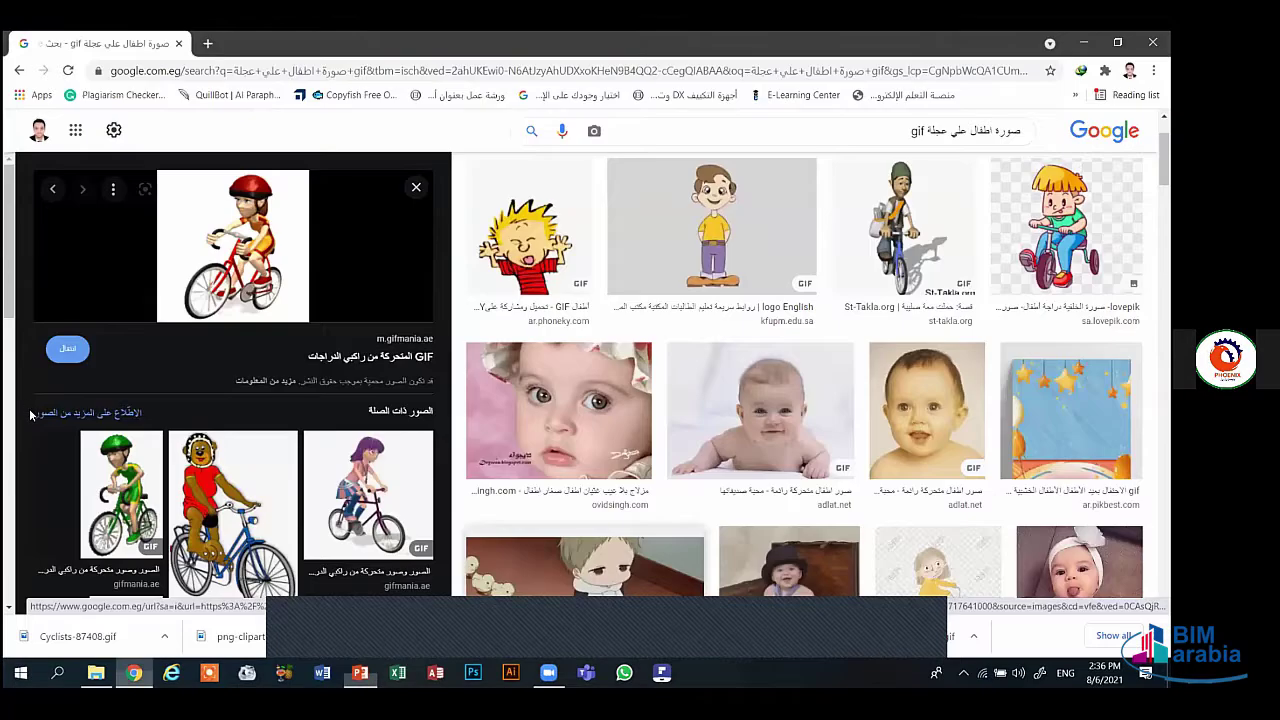
- Open the yellow-background cyclist GIF and save it to disk
scroll(224, 413, down, 1)
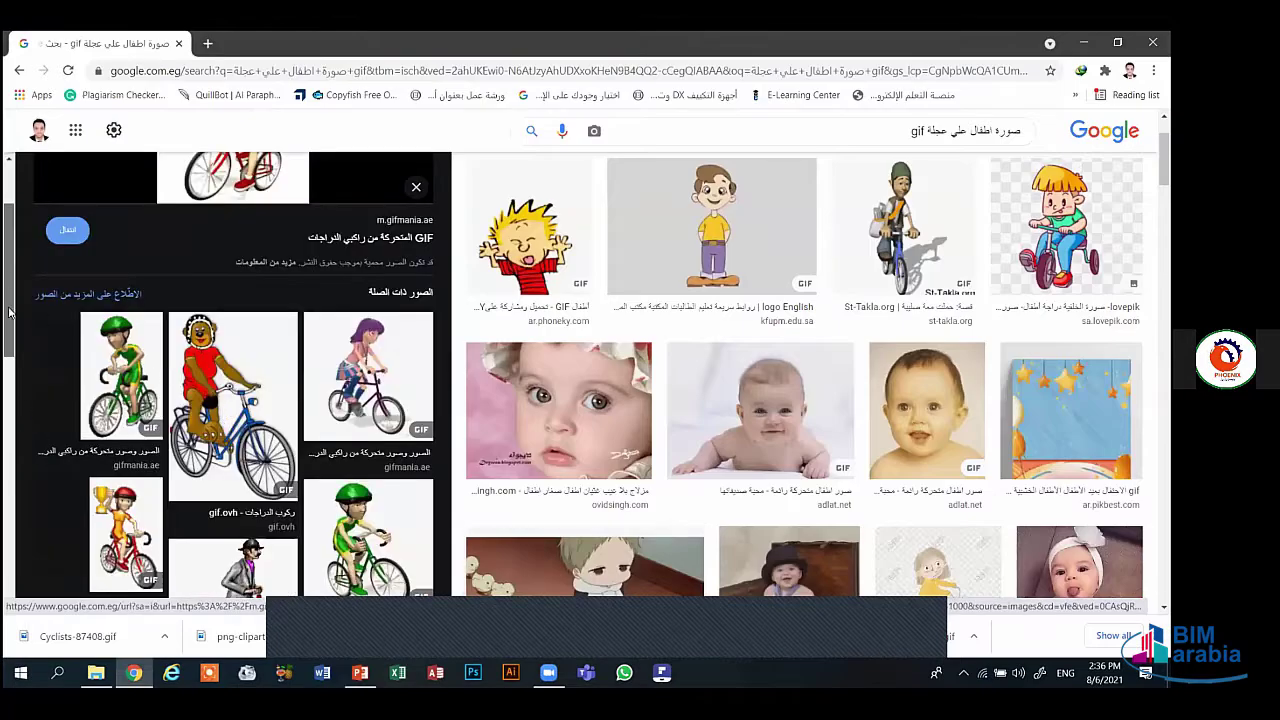
scroll(25, 364, down, 3)
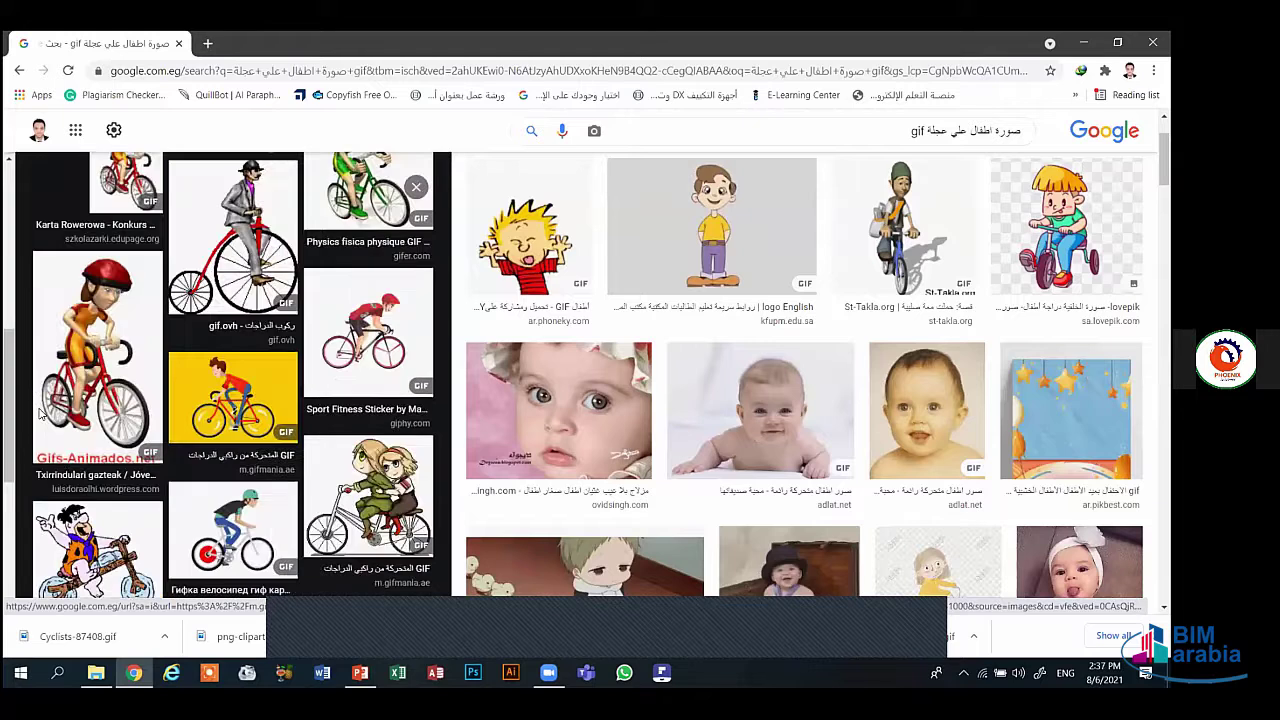
scroll(45, 276, down, 3)
scroll(46, 276, down, 1)
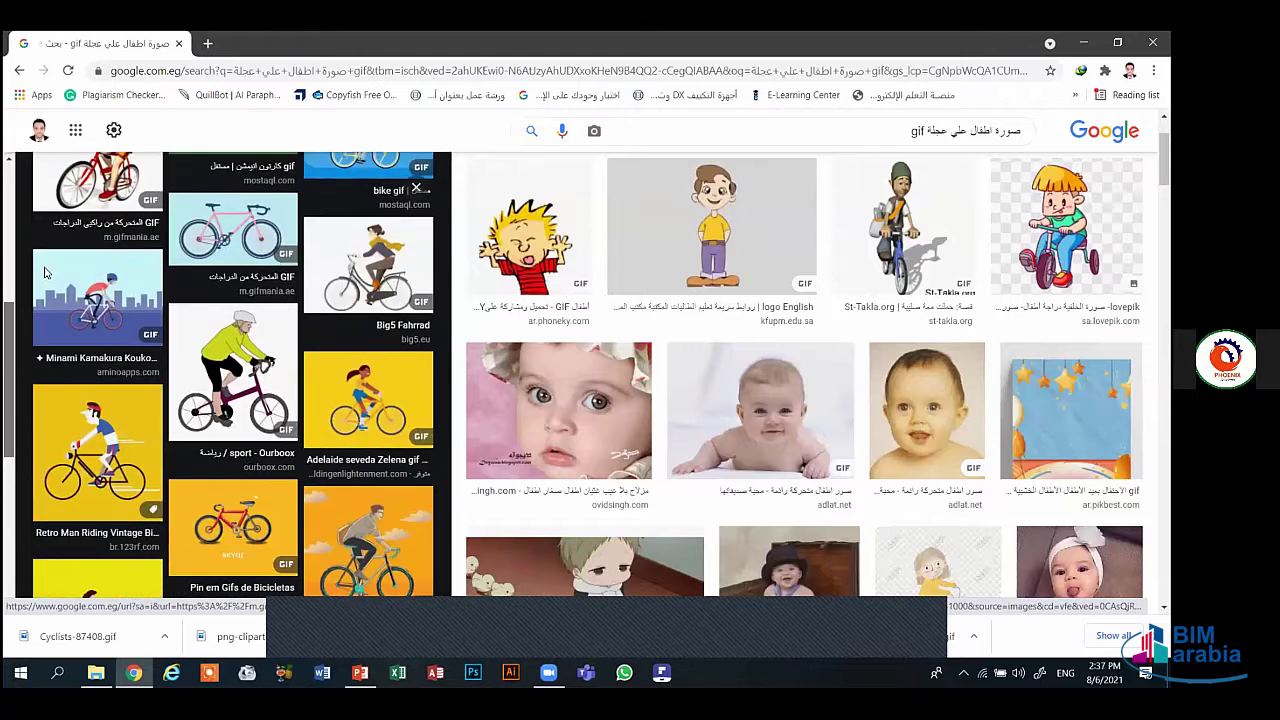
click(292, 288)
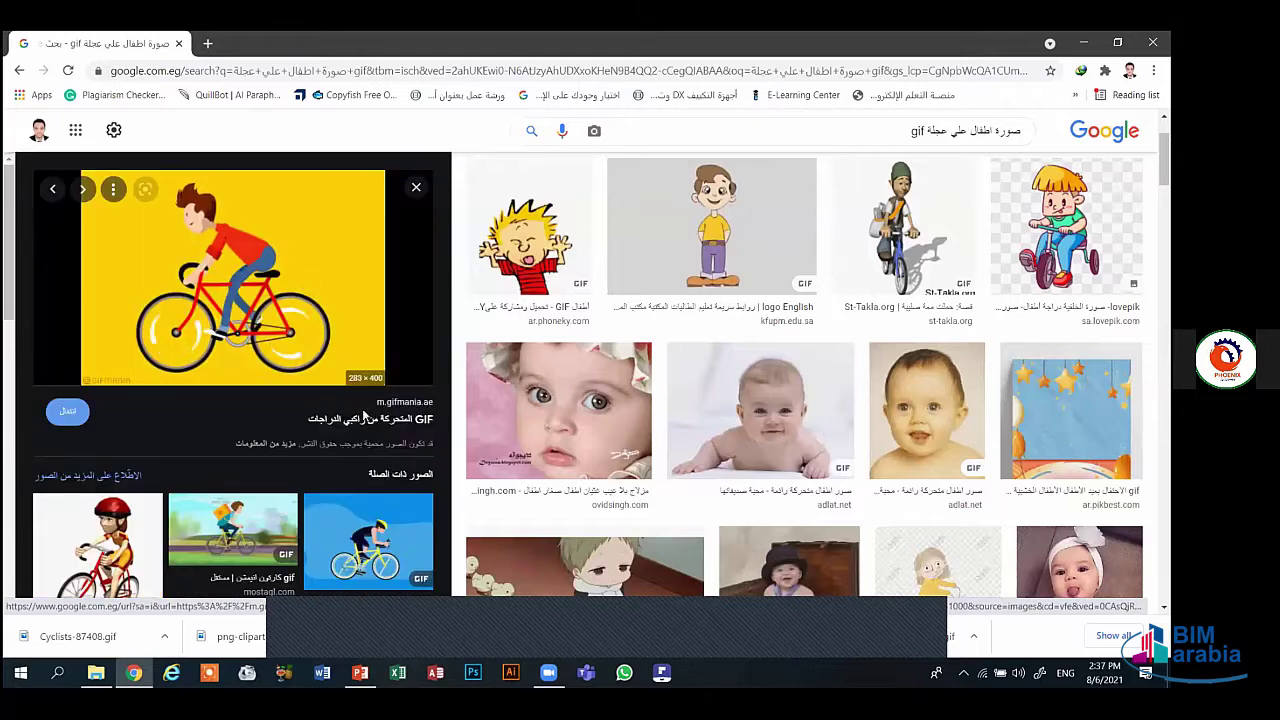
right_click(281, 258)
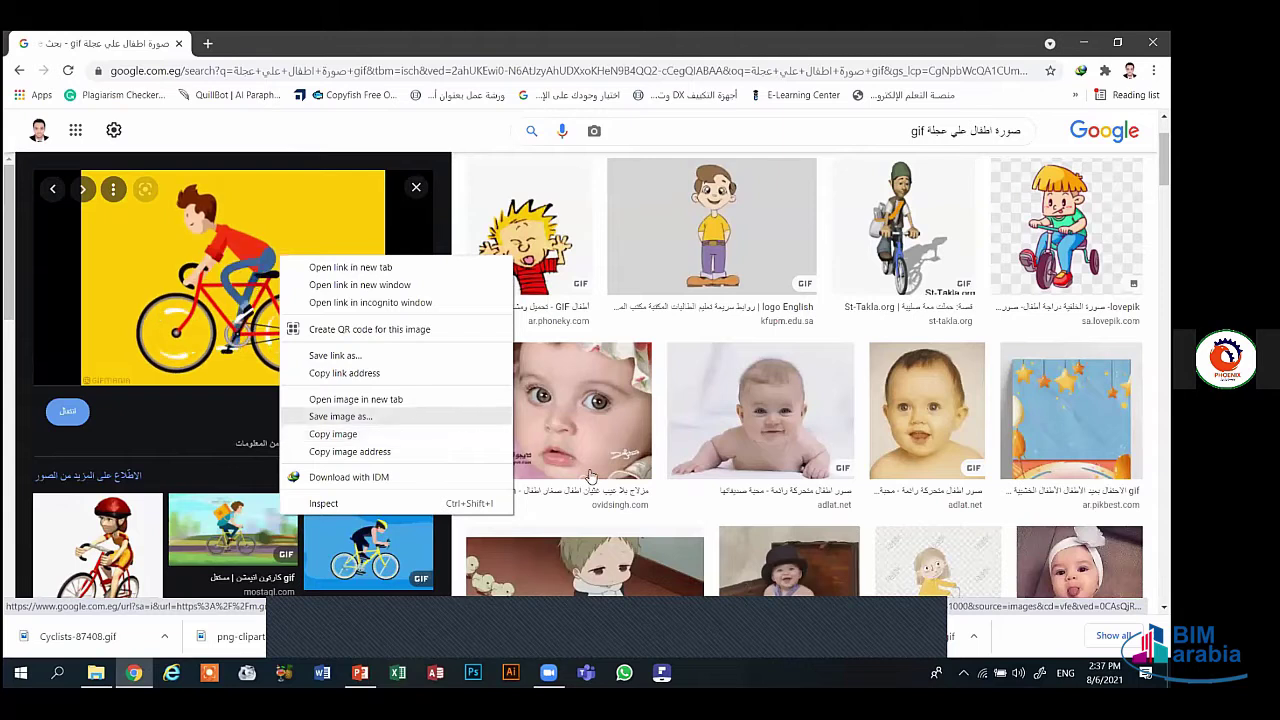
click(340, 416)
key(Return)
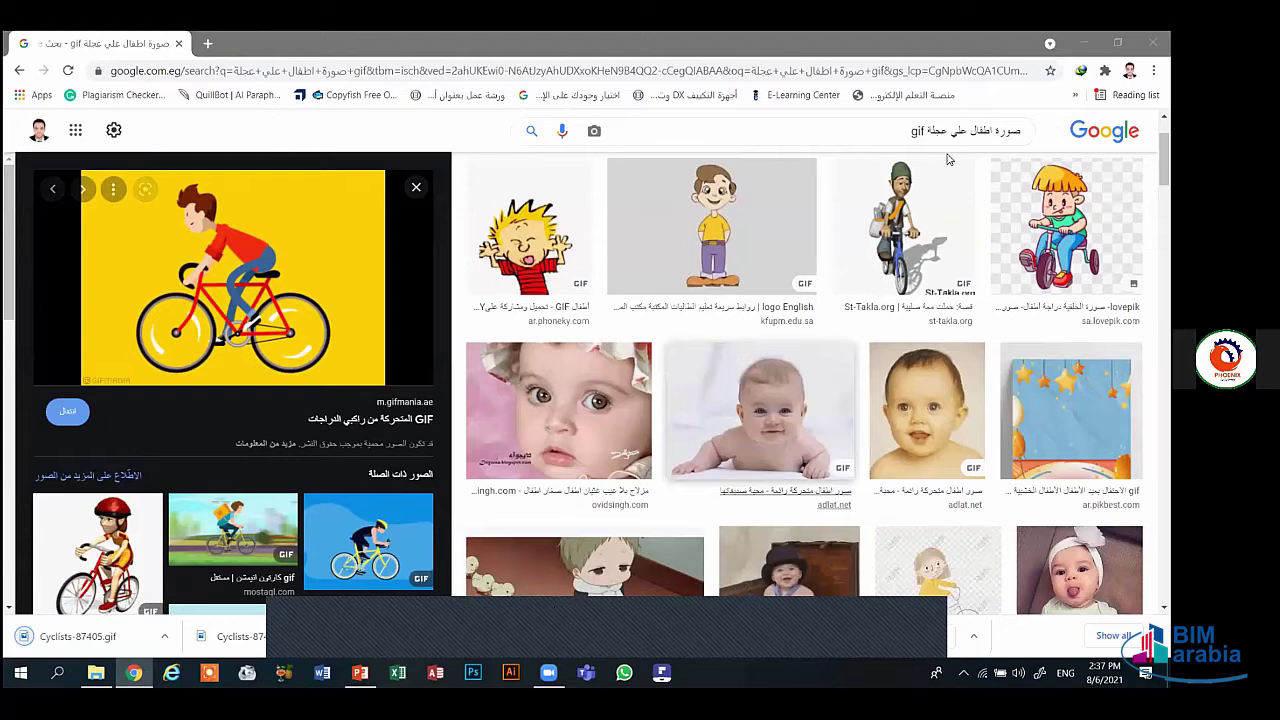
- Refine the query with 'كرسونية' to search for cartoon children-on-bicycle GIFs
click(926, 131)
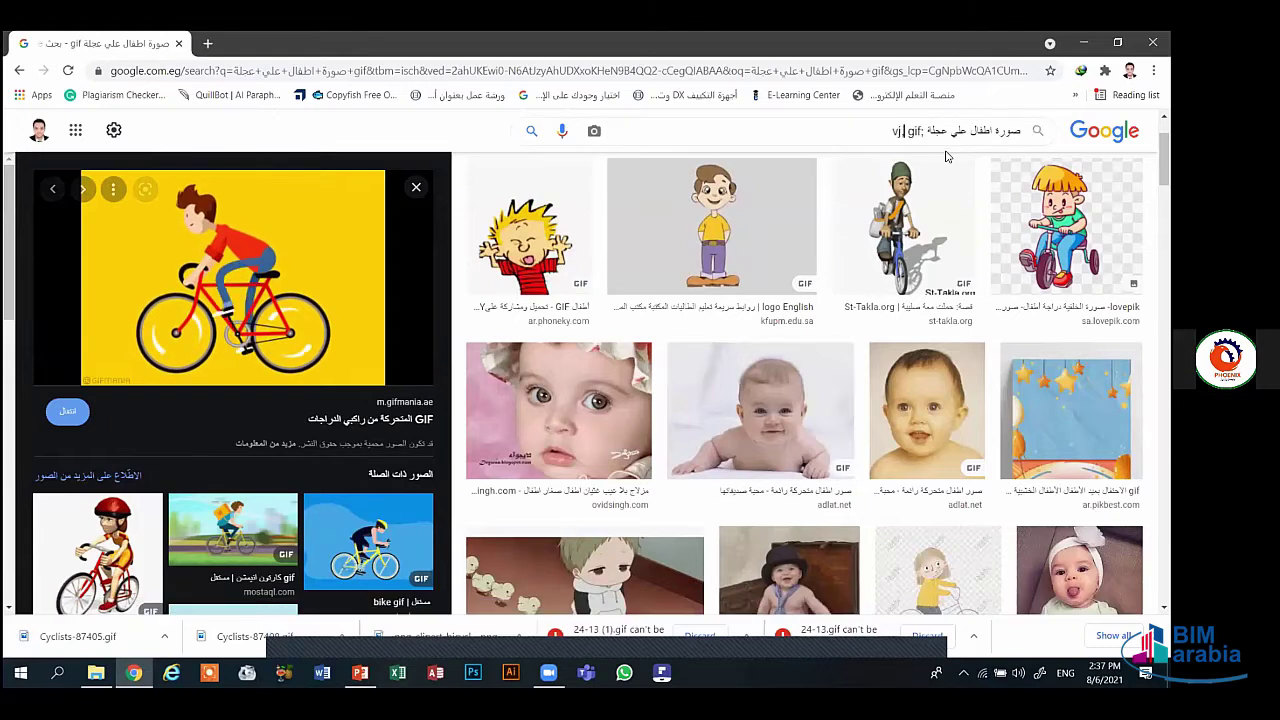
text(; v)
key(BackSpace)
key(BackSpace)
key(BackSpace)
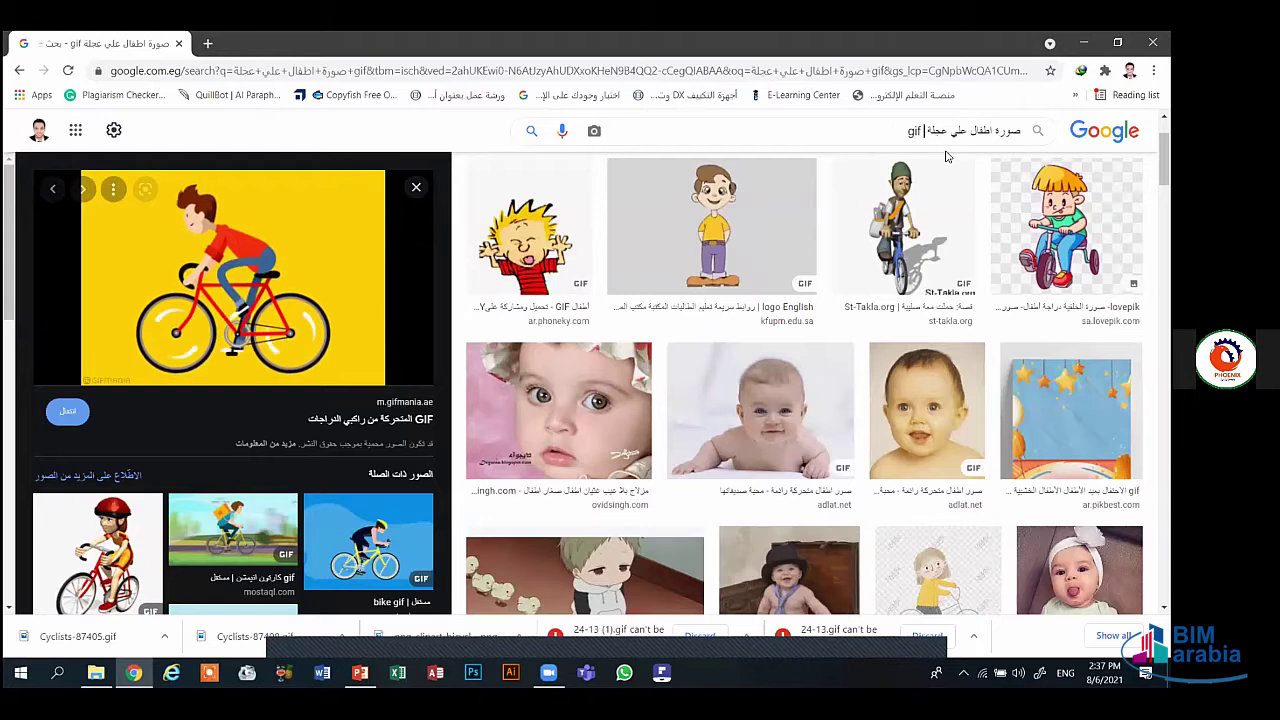
key(ctrl+Left)
key(Left)
key(alt+shift)
text(كرسو)
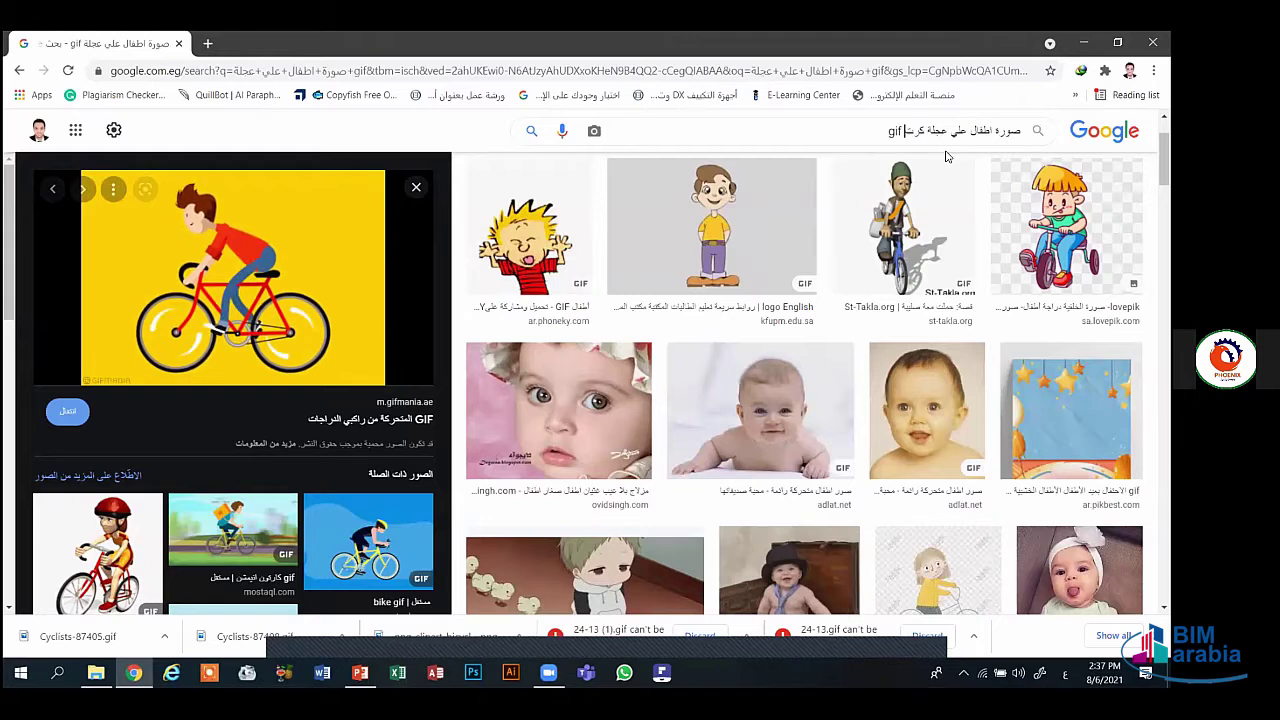
text(نية)
key(Return)
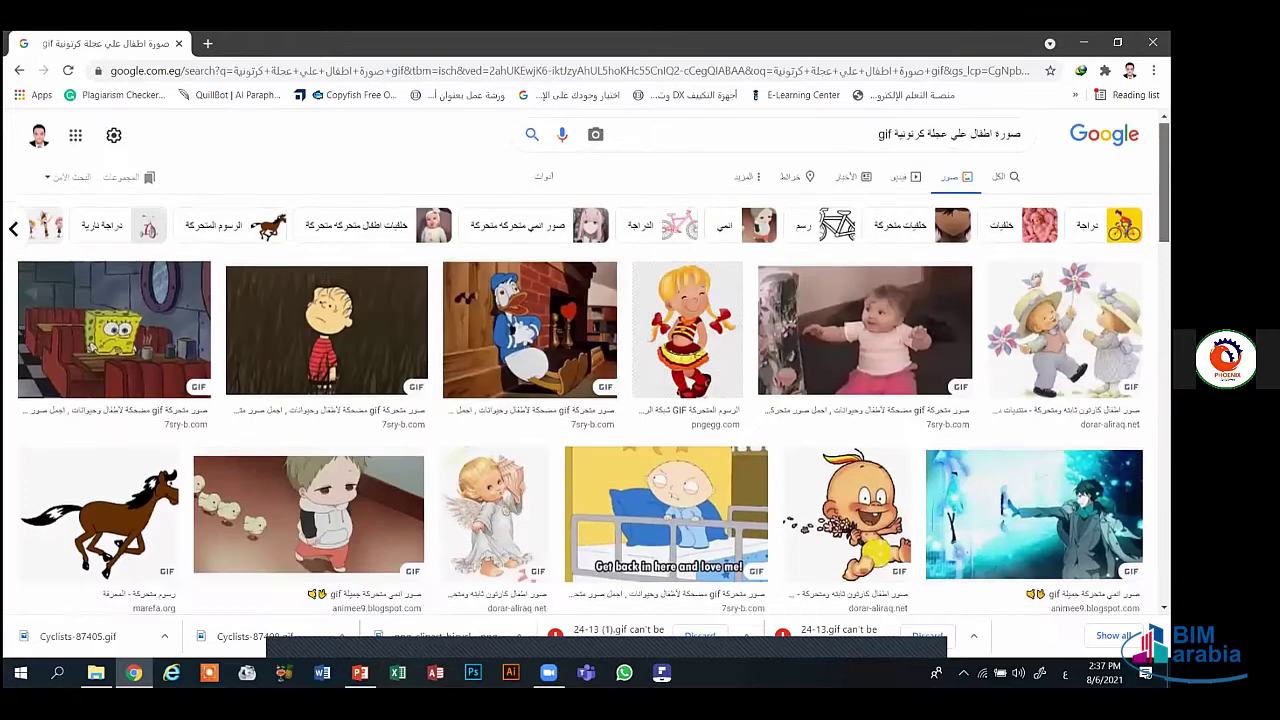
- Return to the earlier children-on-bicycles GIF search, then go back to PowerPoint
scroll(580, 400, down, 2)
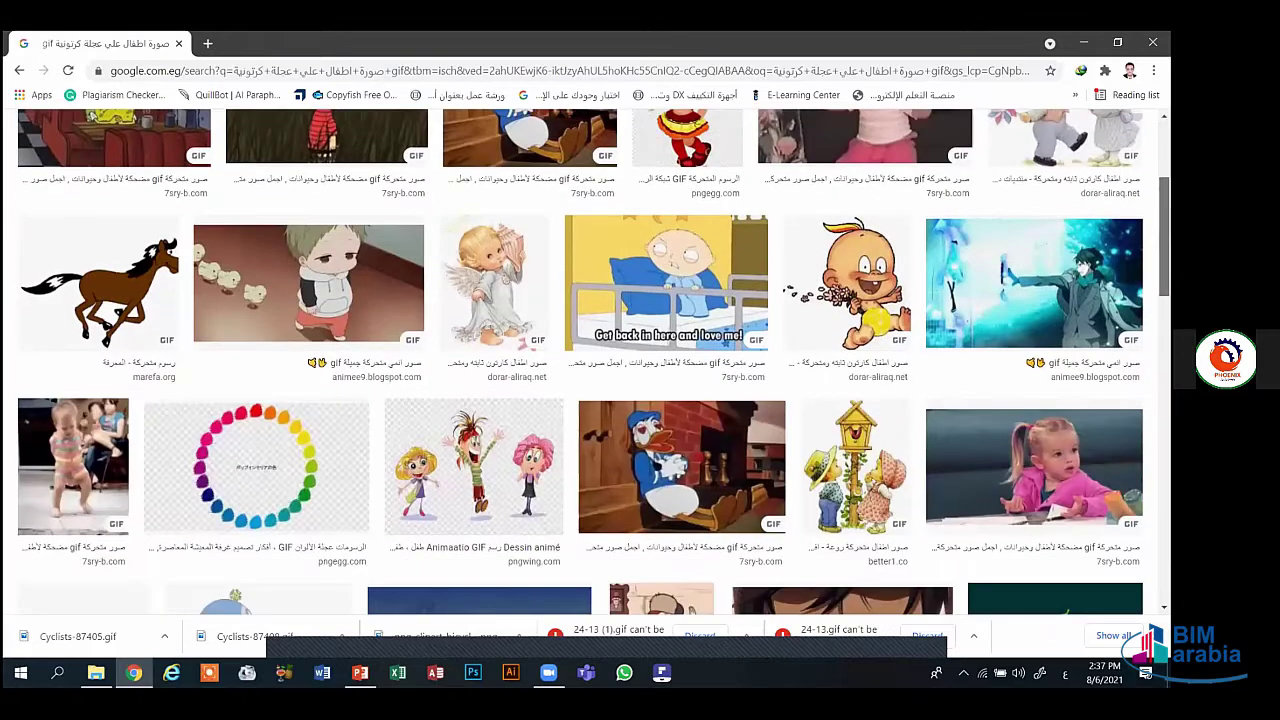
scroll(580, 360, down, 4)
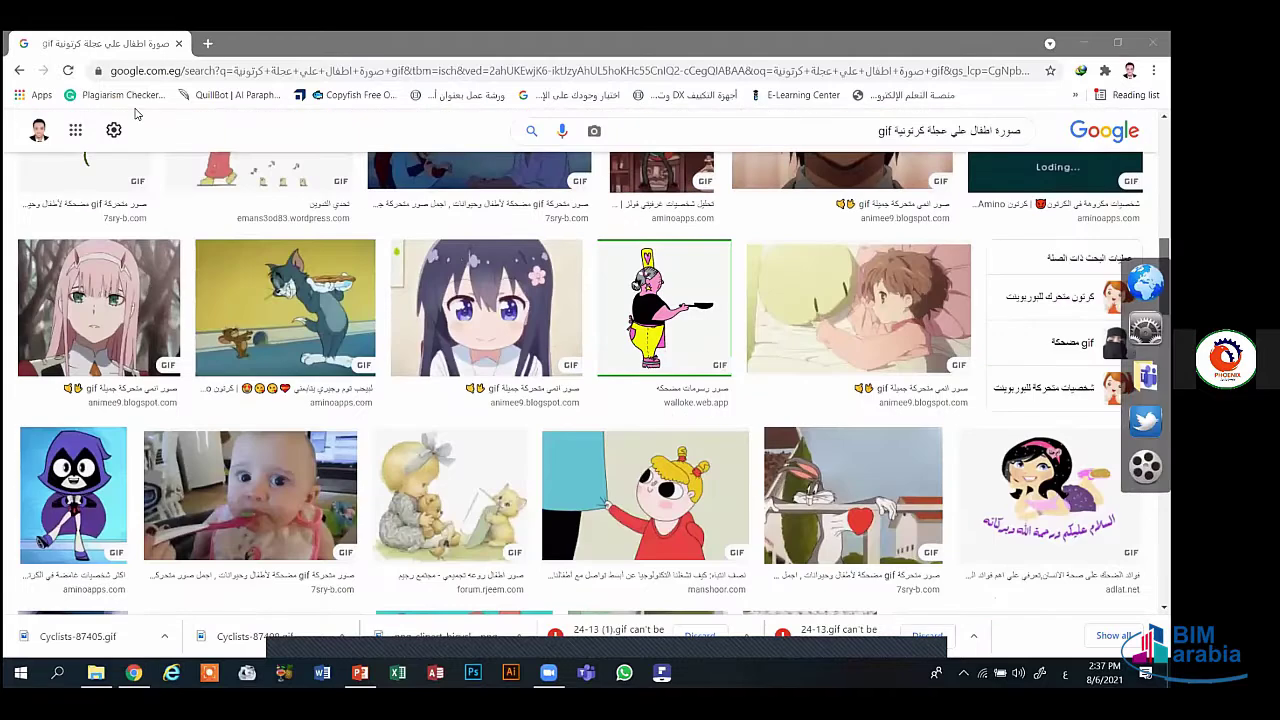
scroll(580, 380, down, 5)
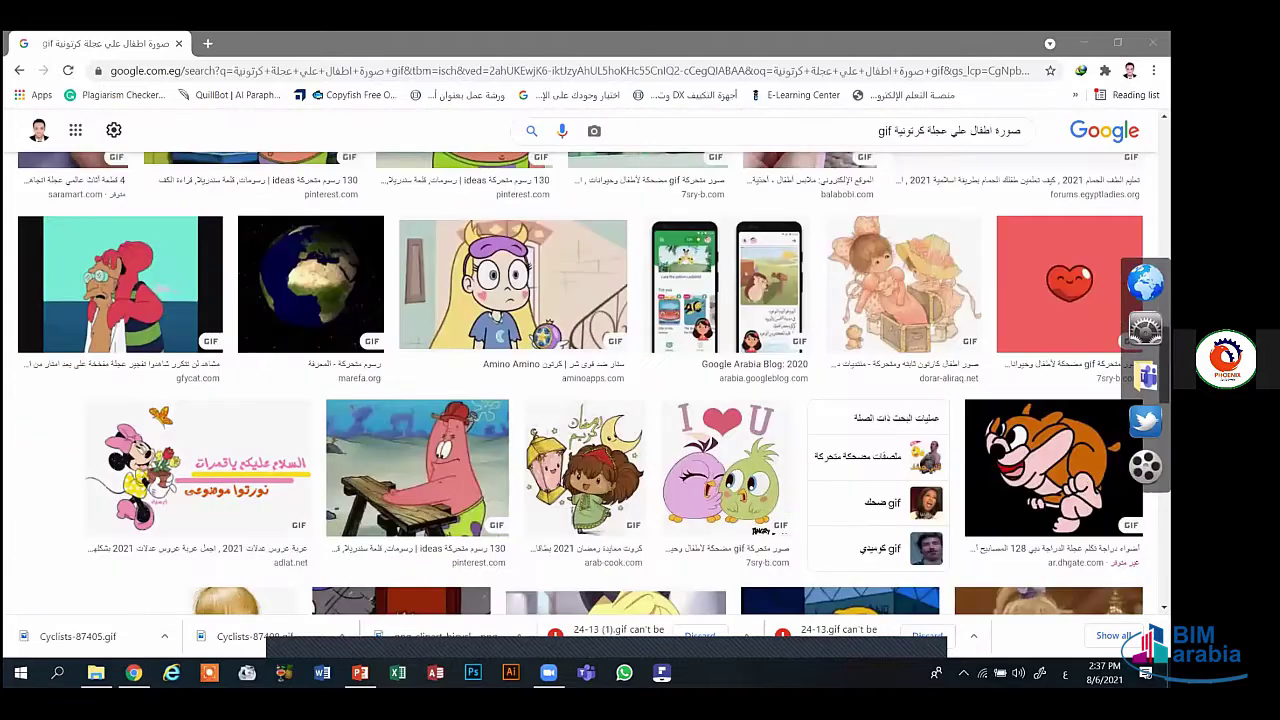
key(alt+Left)
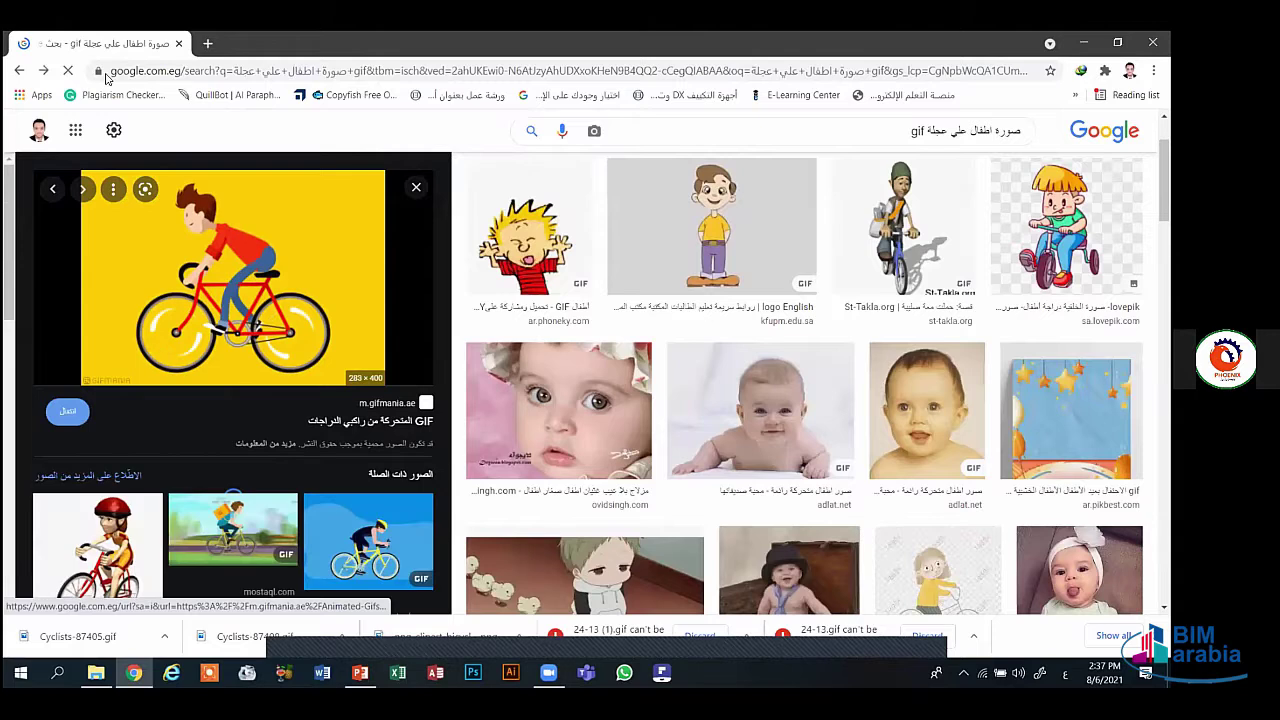
key(alt+Tab)
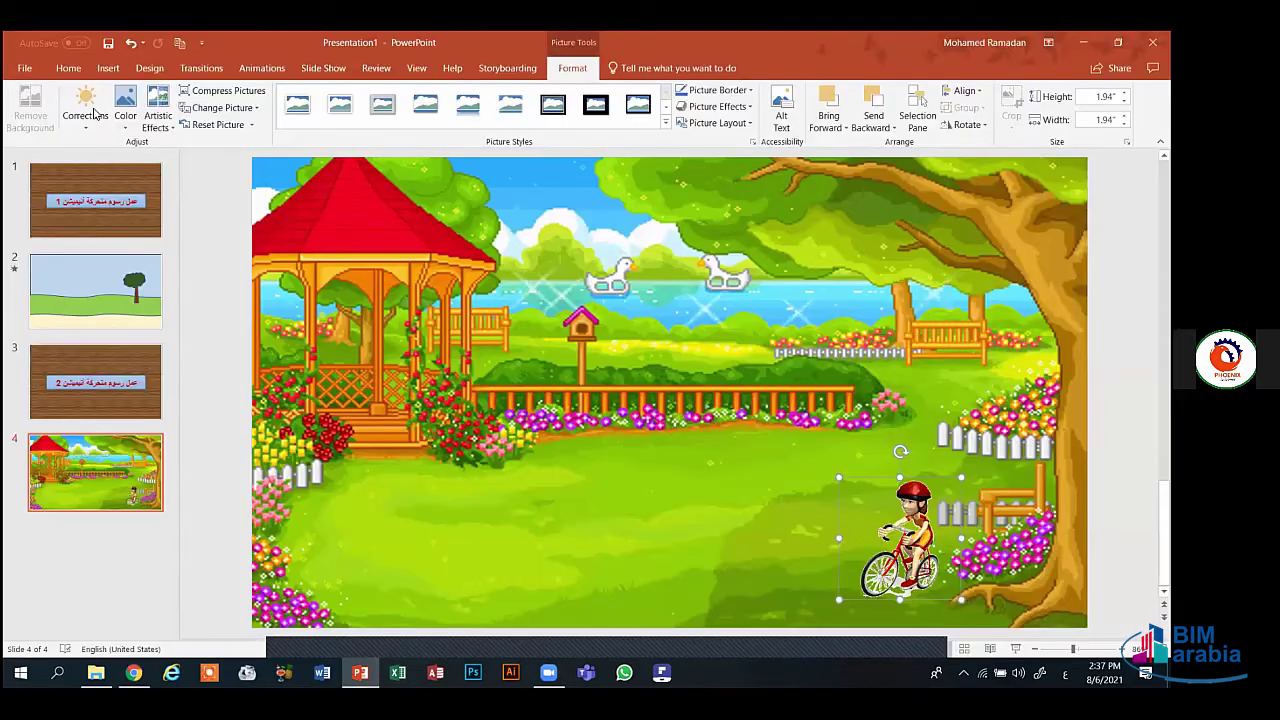
- Delete the old cyclist and insert the new cycling GIF on slide 4
key(Delete)
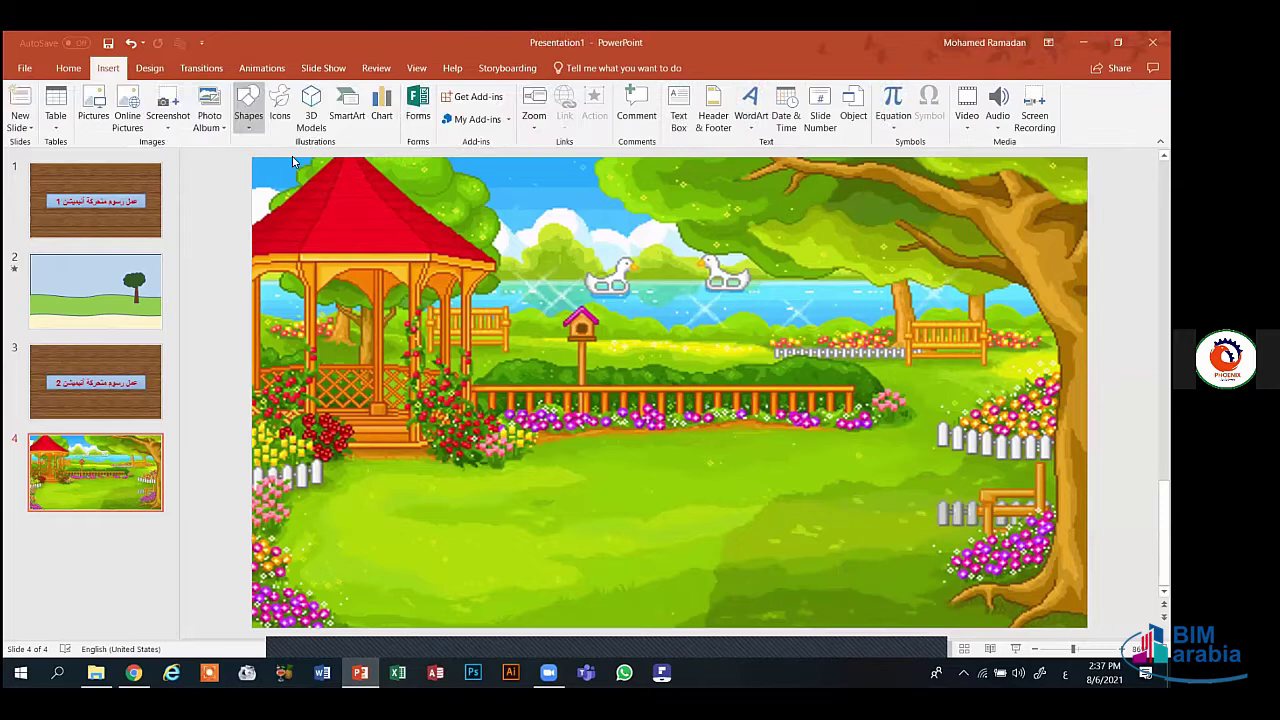
click(93, 115)
key(Return)
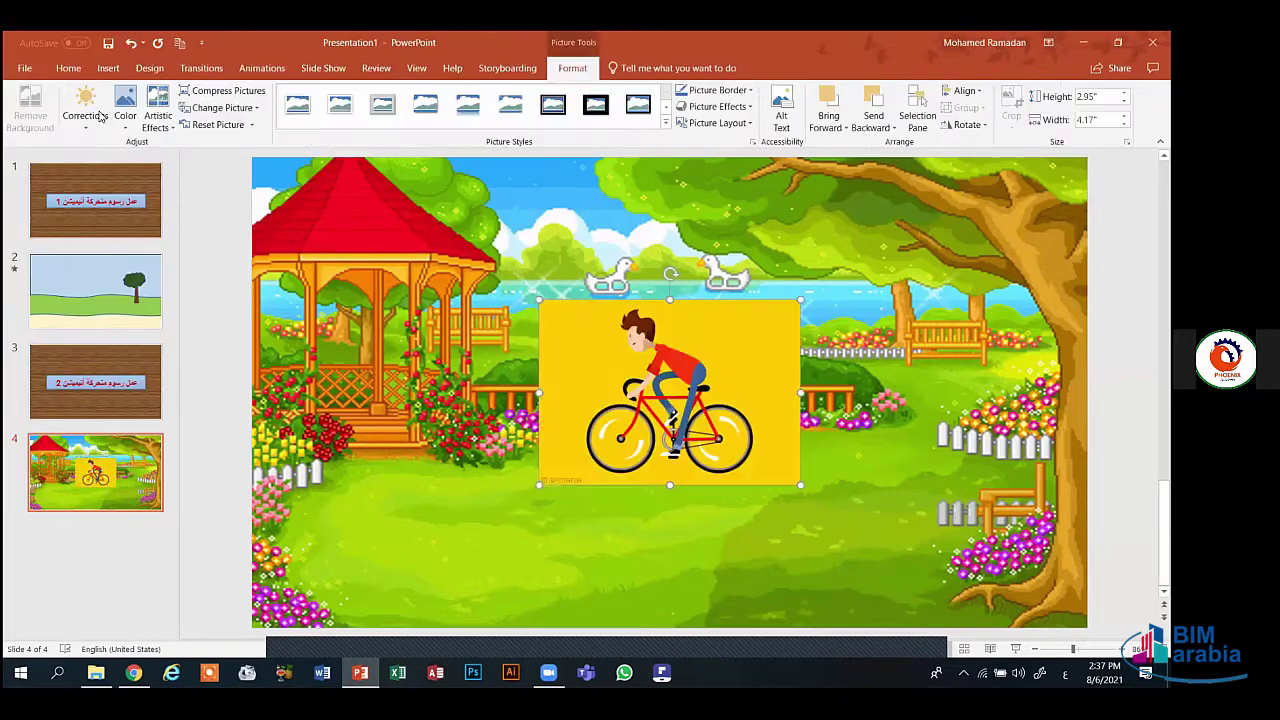
- Make the GIF's yellow background transparent and size it 1.01 by 2.55 inches at lower right
click(125, 112)
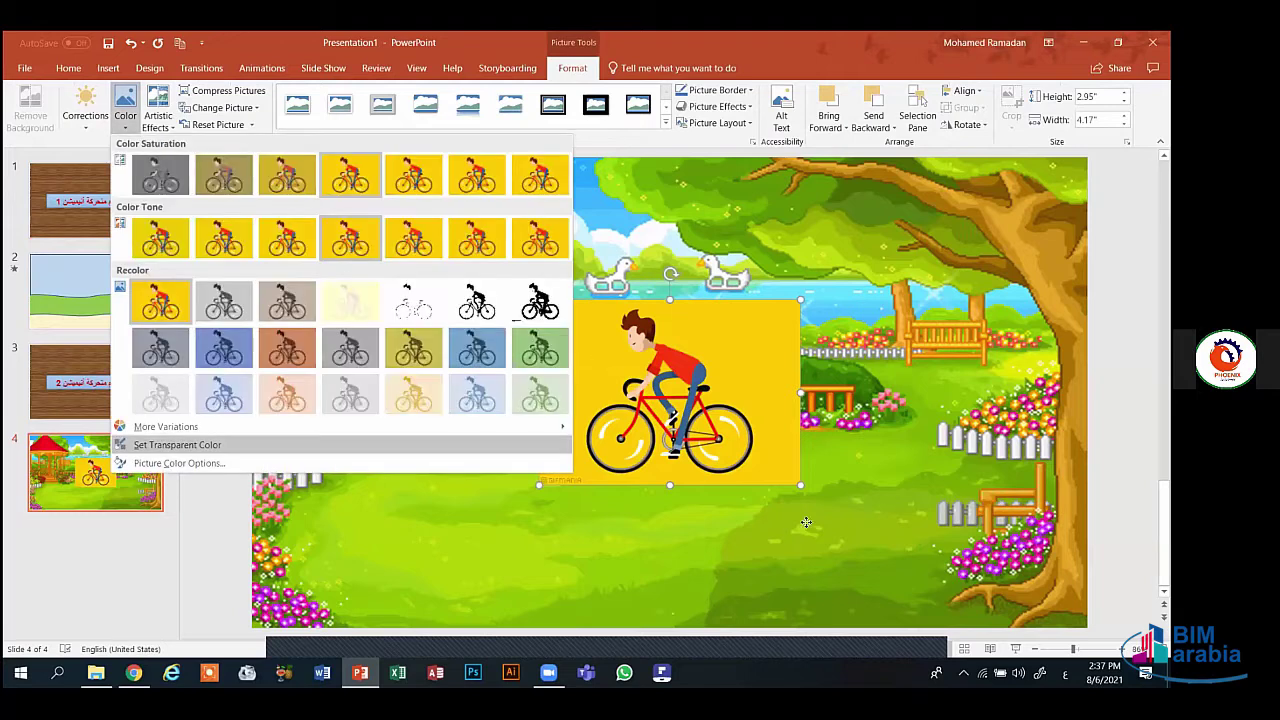
click(178, 442)
click(780, 400)
click(930, 398)
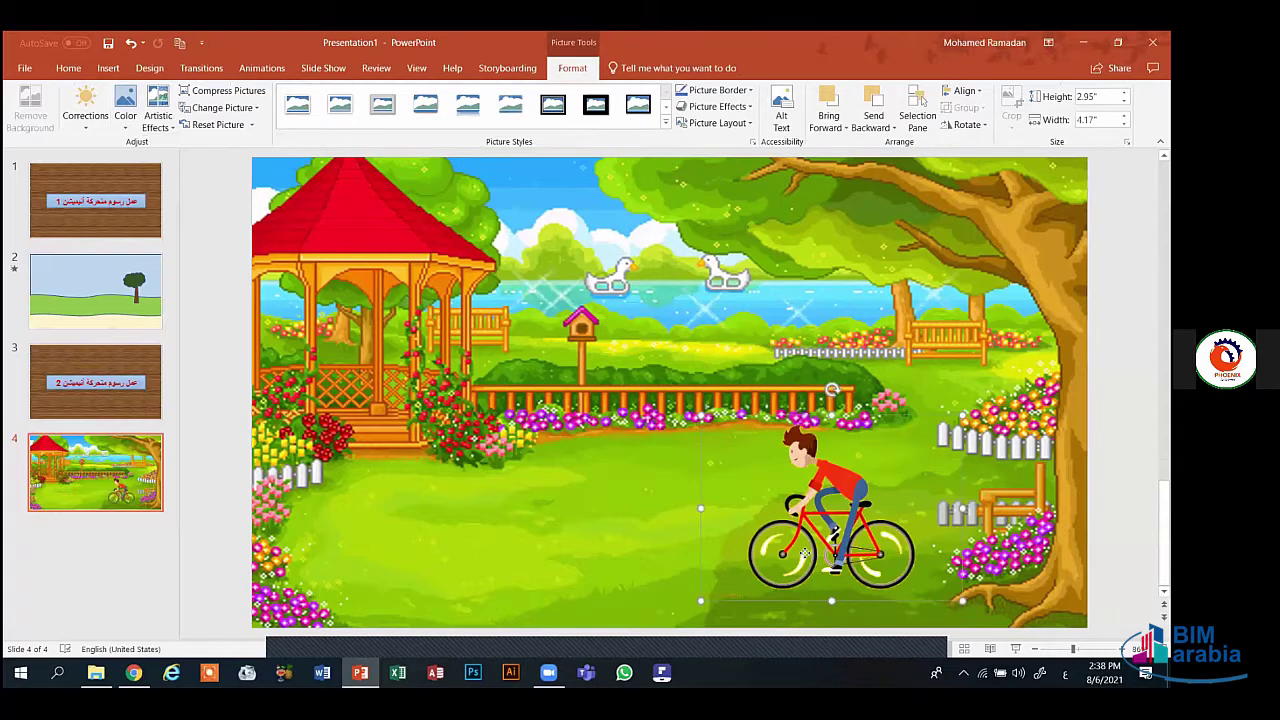
key(ctrl+z)
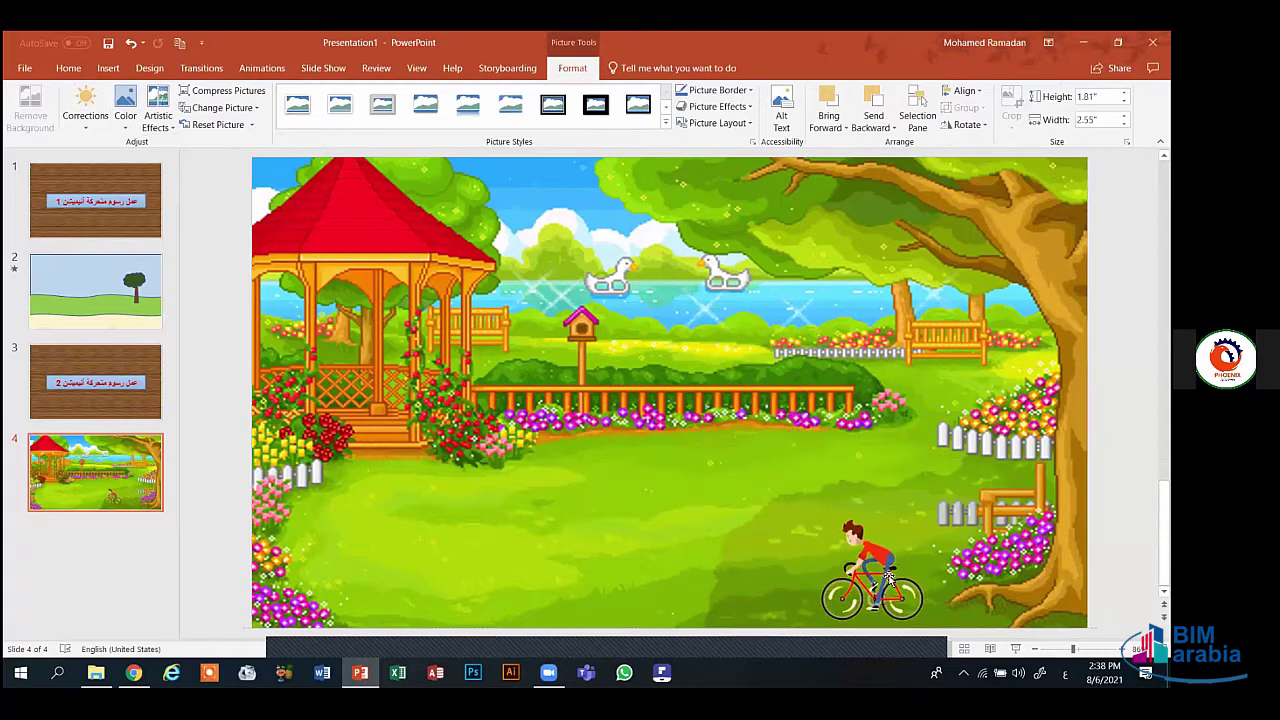
click(889, 578)
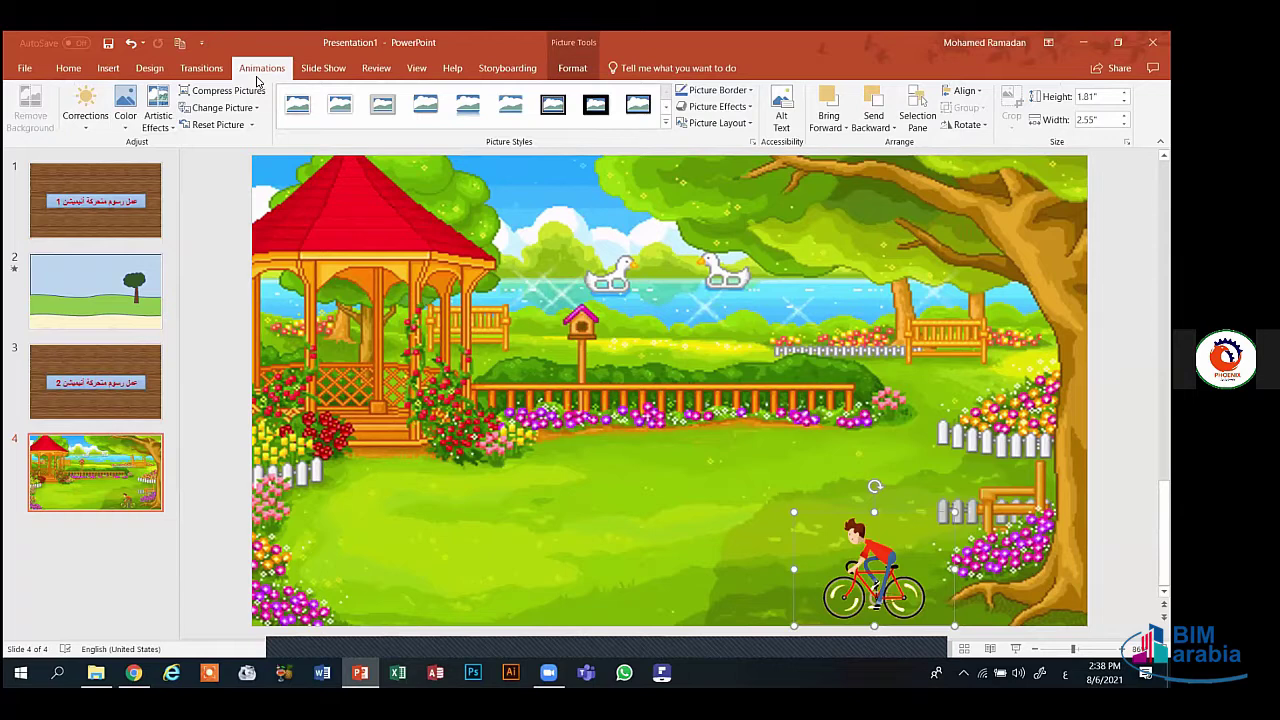
- Browse the More Motion Paths list for the cyclist, closing it without adding a path
click(259, 70)
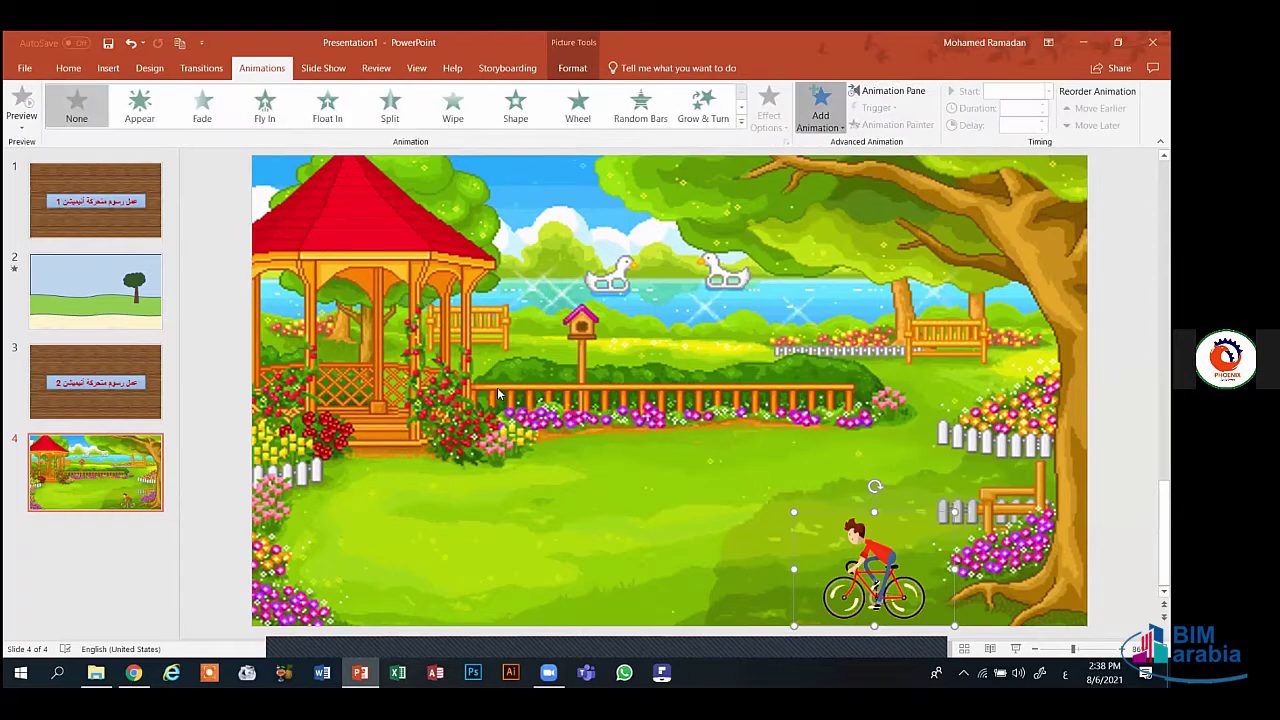
key(alt+a)
key(a)
key(a)
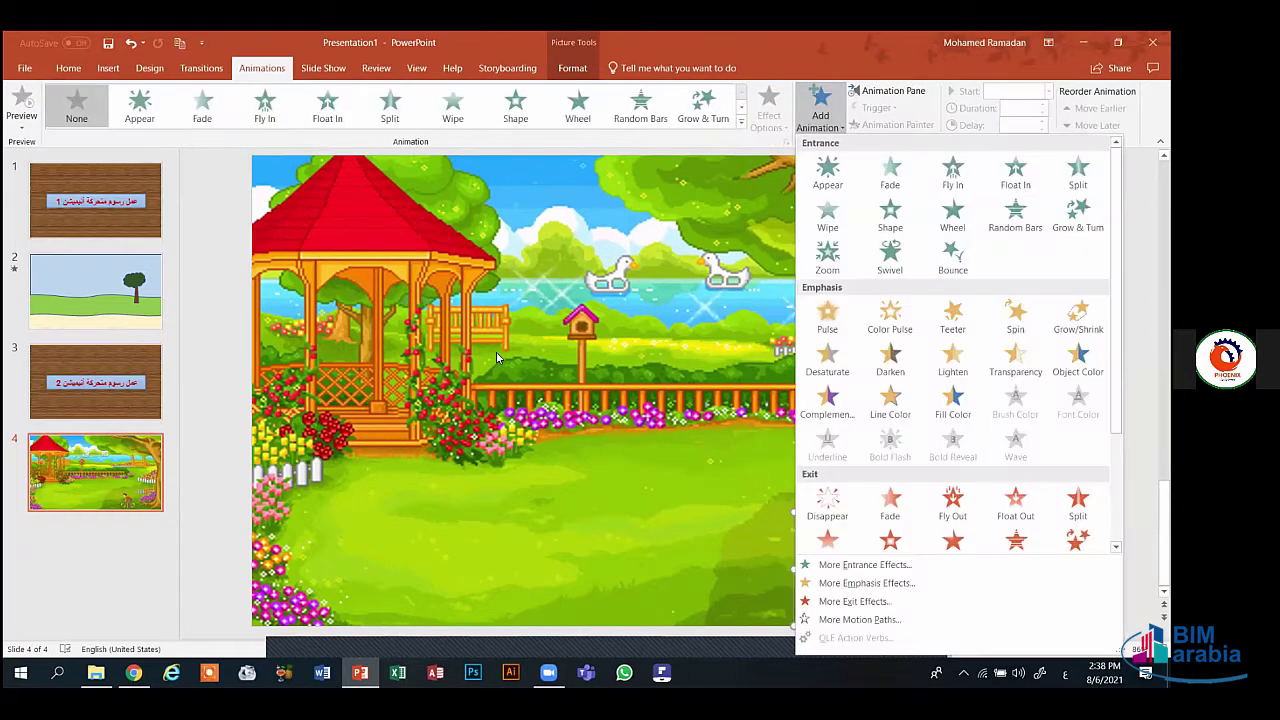
key(p)
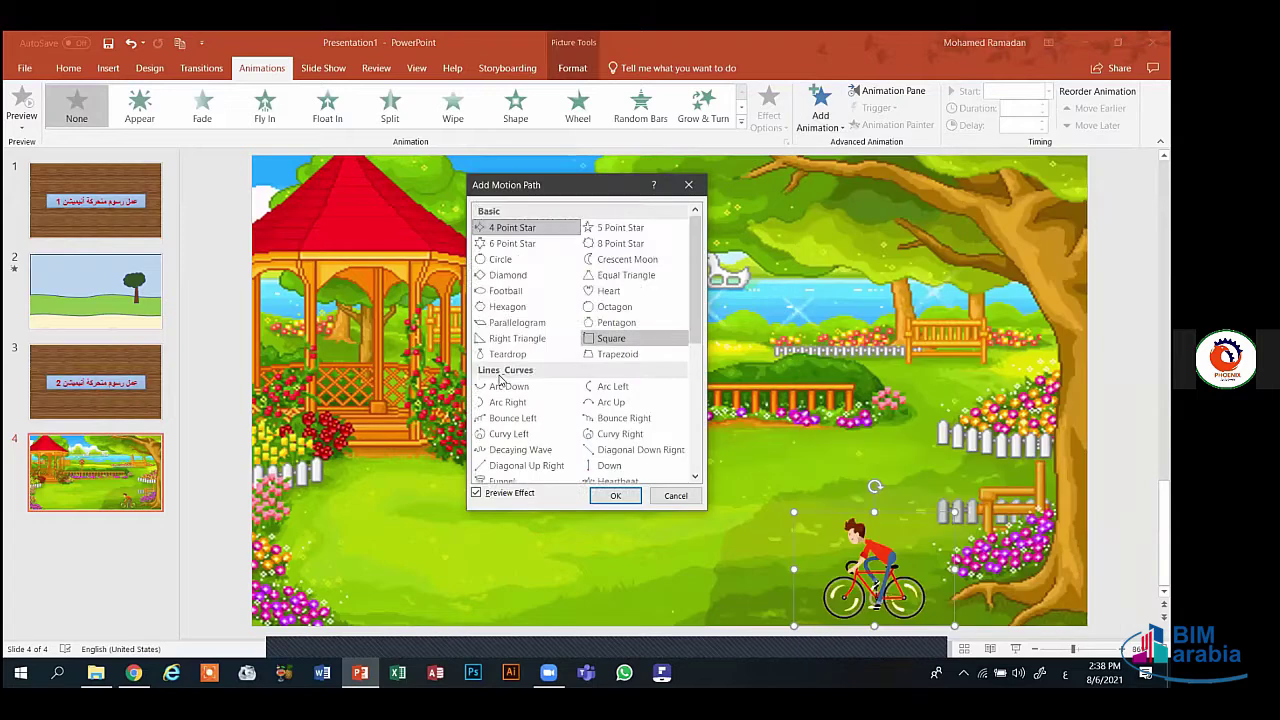
scroll(500, 380, down, 3)
click(500, 380)
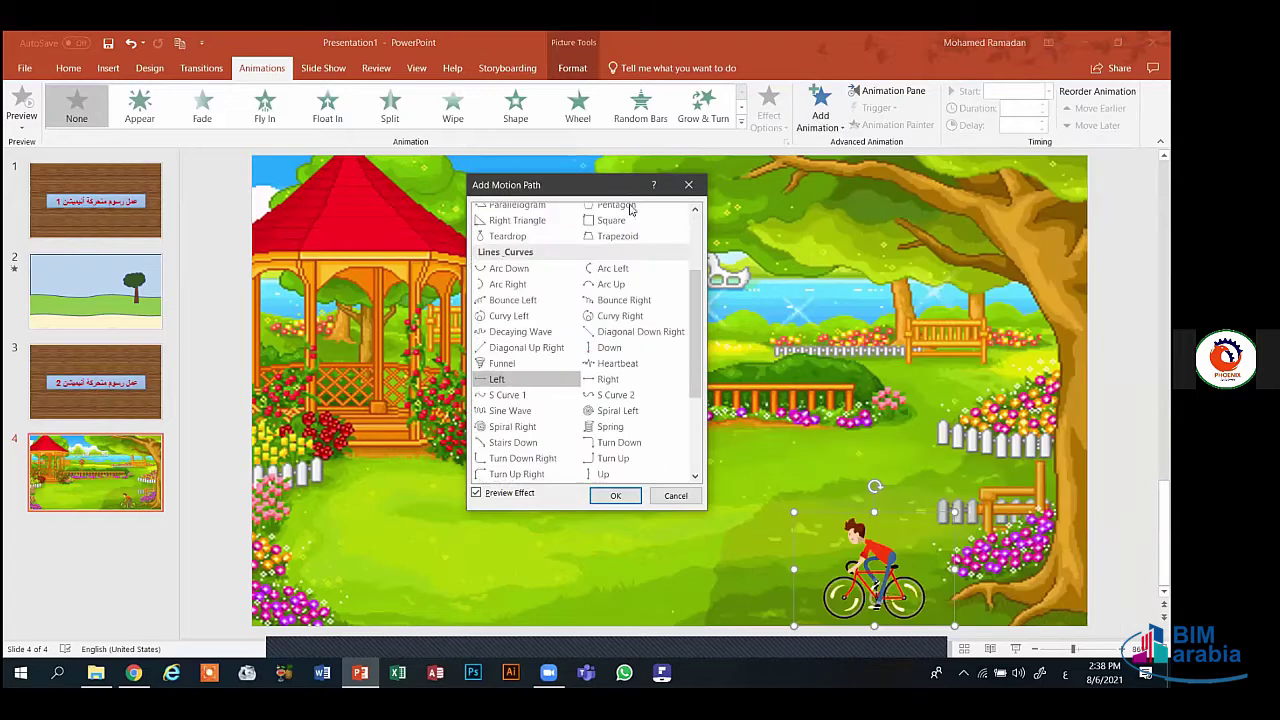
click(690, 185)
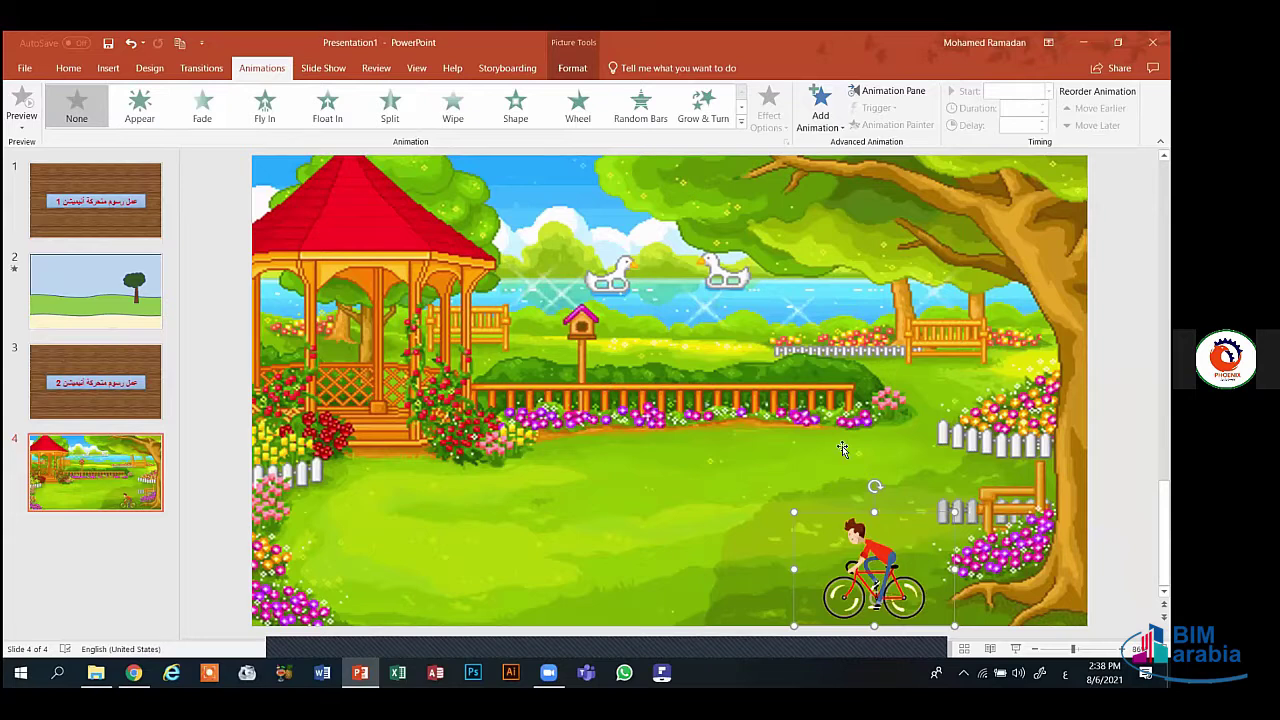
- Open More Exit Effects and preview Fly Out, Dissolve Out, Diamond, Disappear and Float Up
click(742, 127)
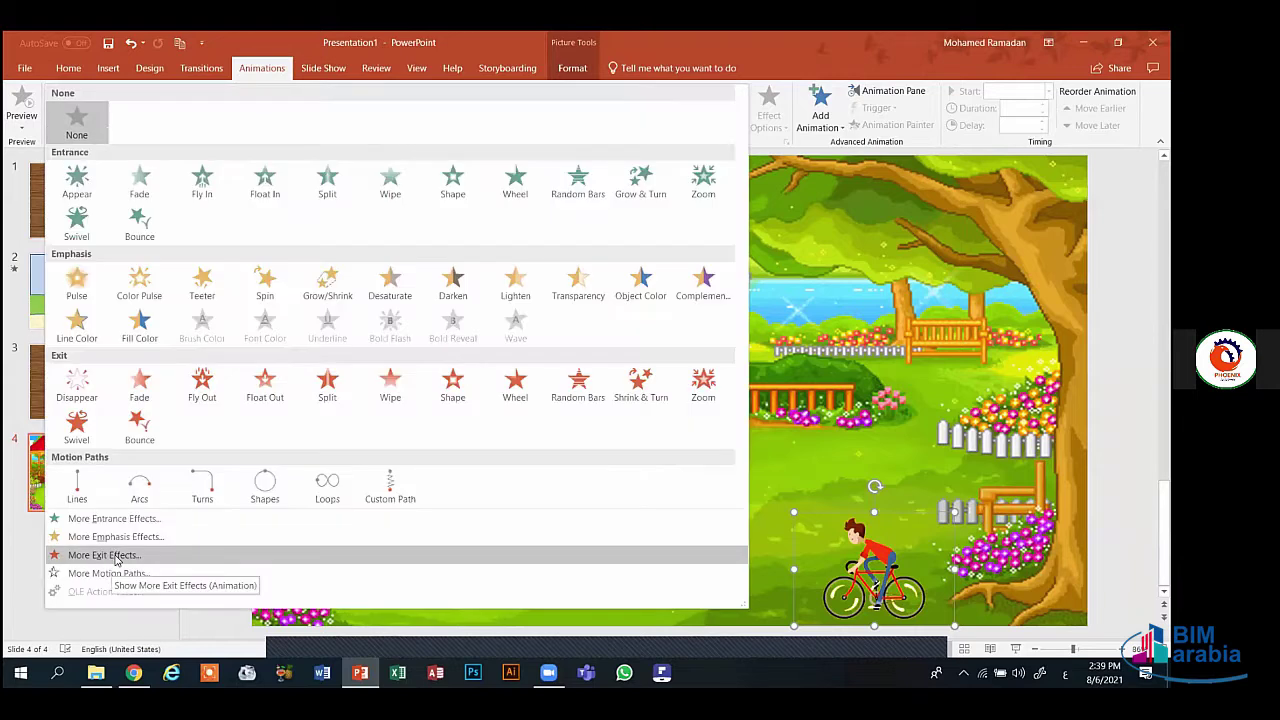
click(105, 555)
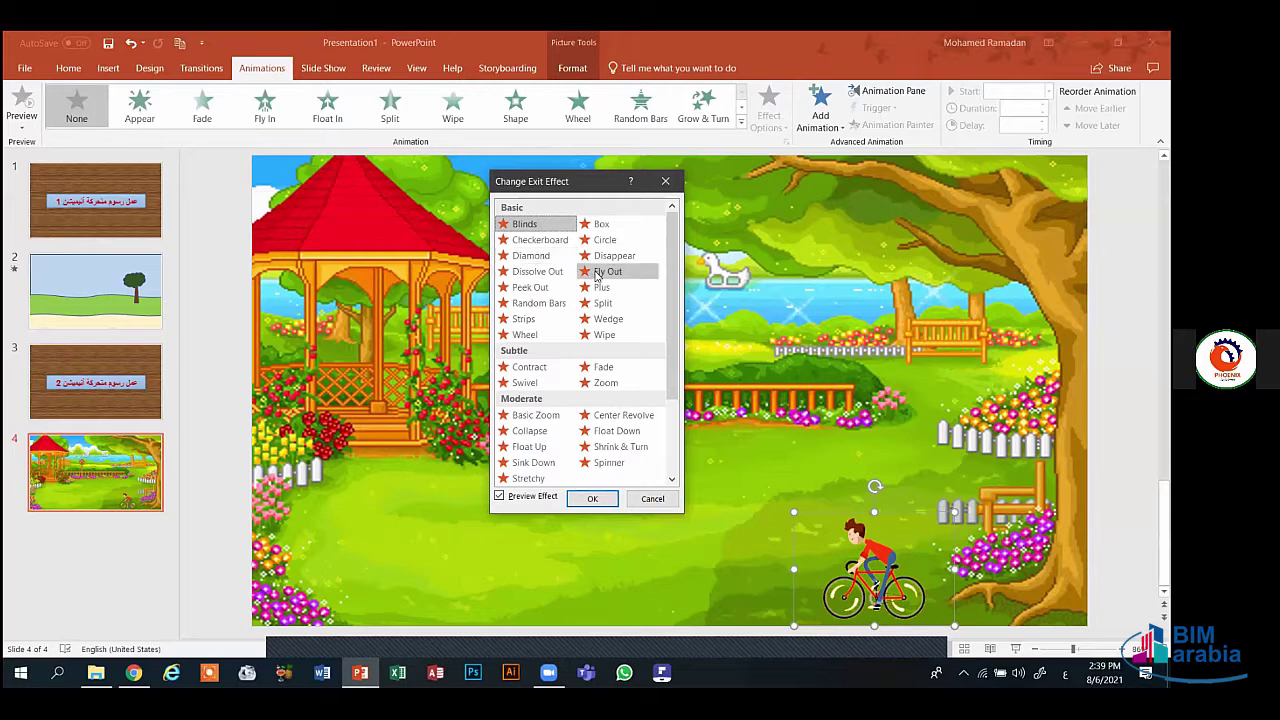
click(598, 273)
click(540, 272)
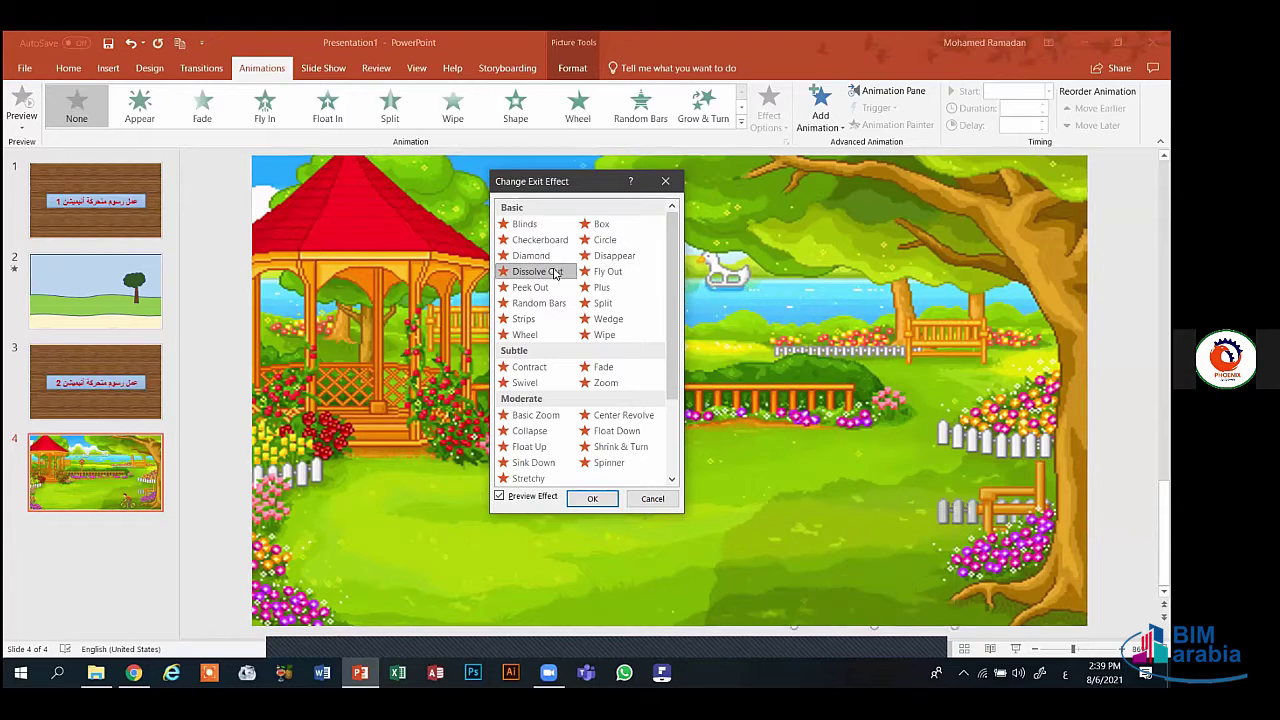
click(546, 258)
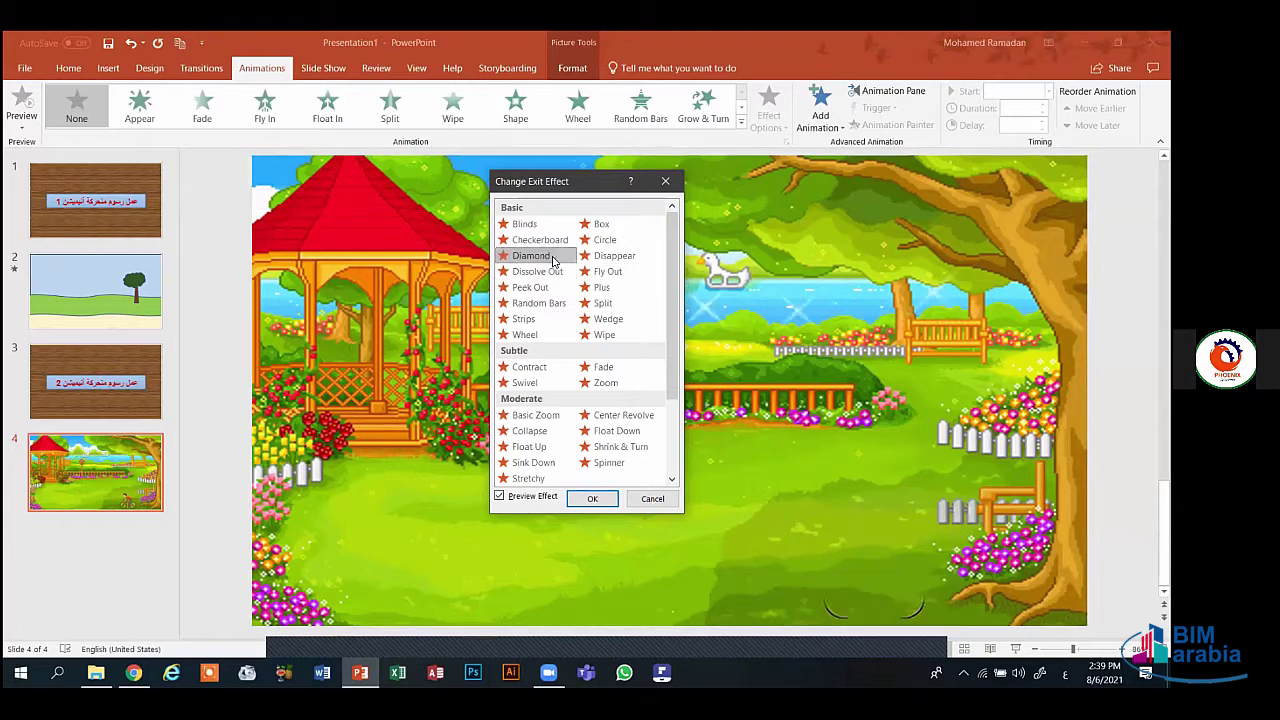
click(596, 258)
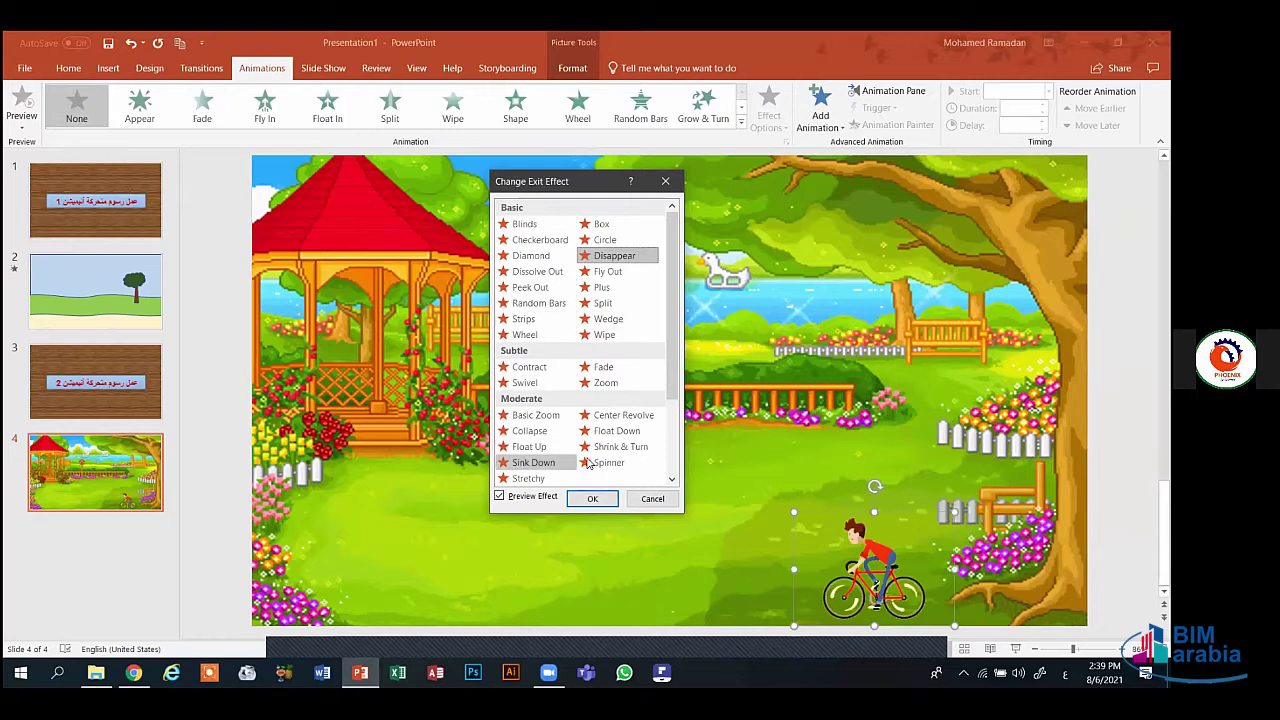
click(537, 447)
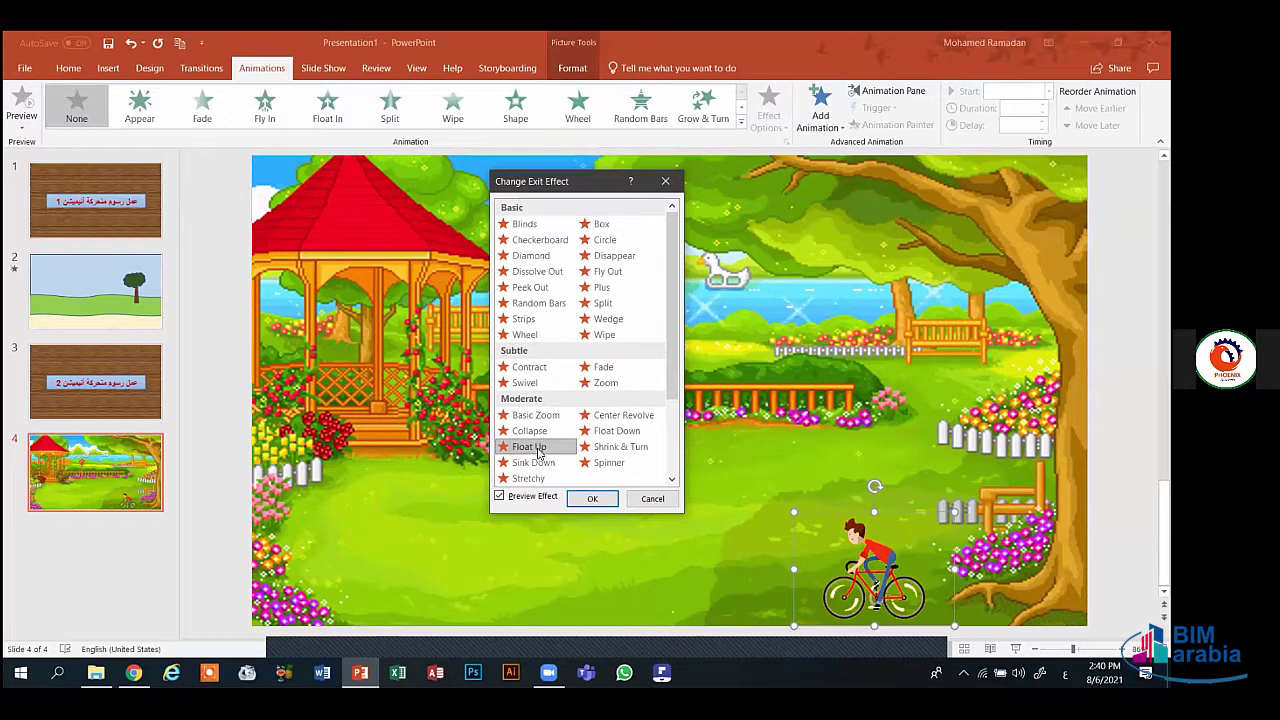
- Compare Circle, Blinds, Contract, Swivel and Zoom, then apply Fly Out to the cyclist
click(603, 272)
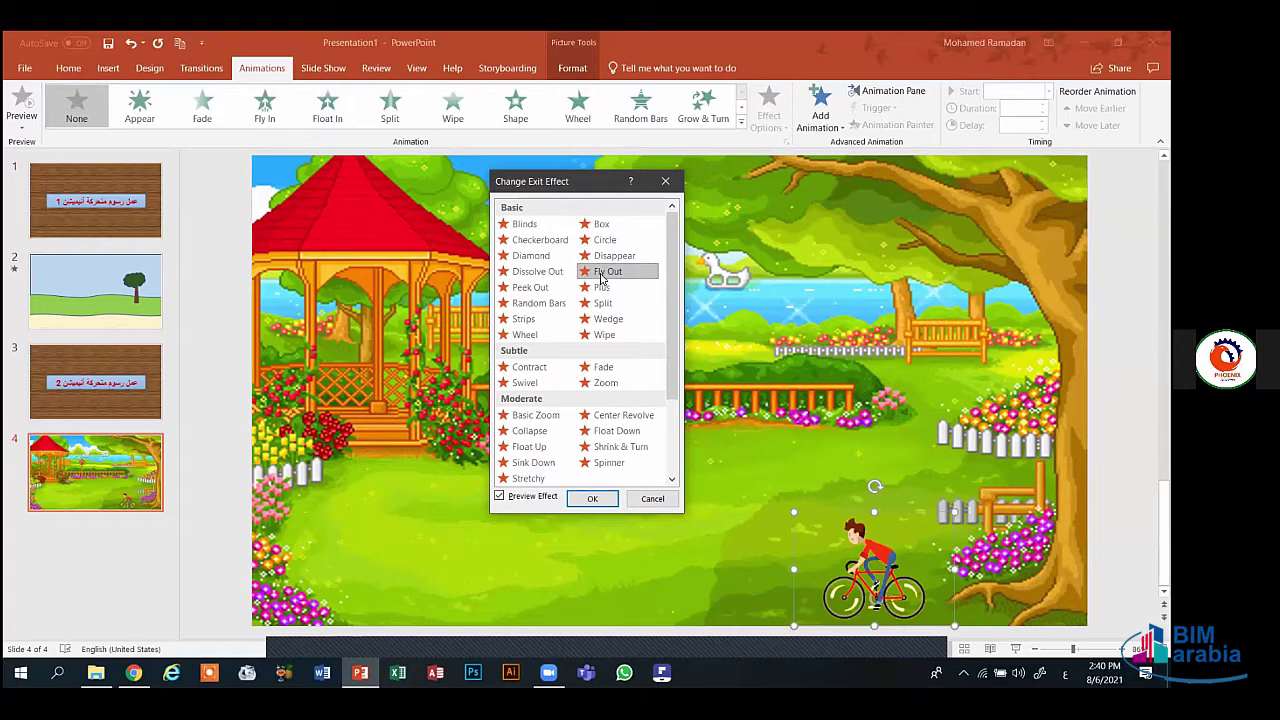
click(606, 257)
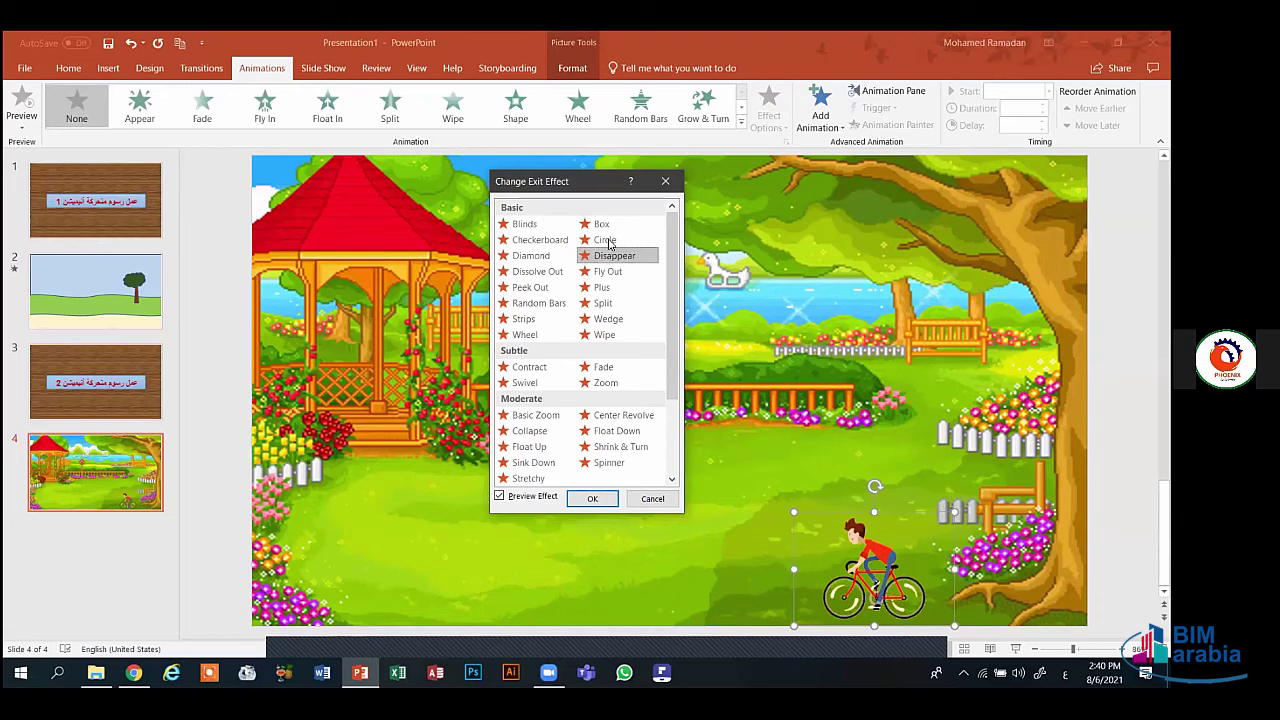
click(607, 241)
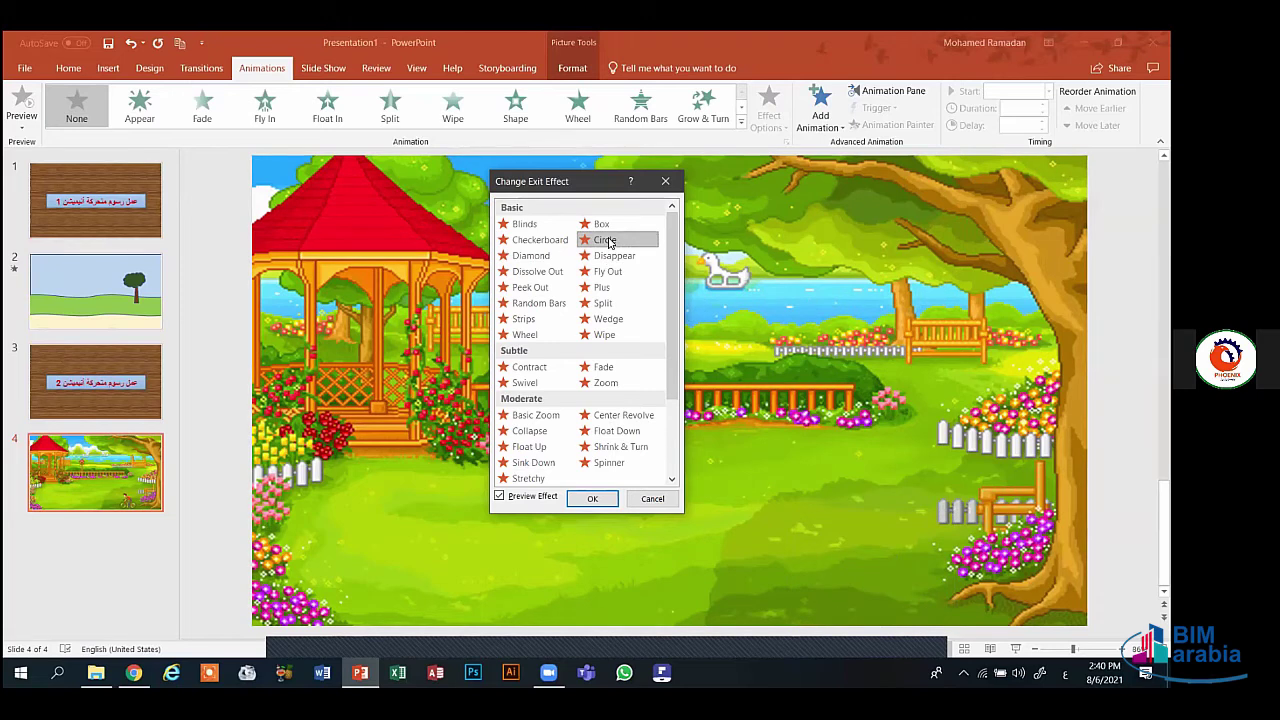
click(537, 226)
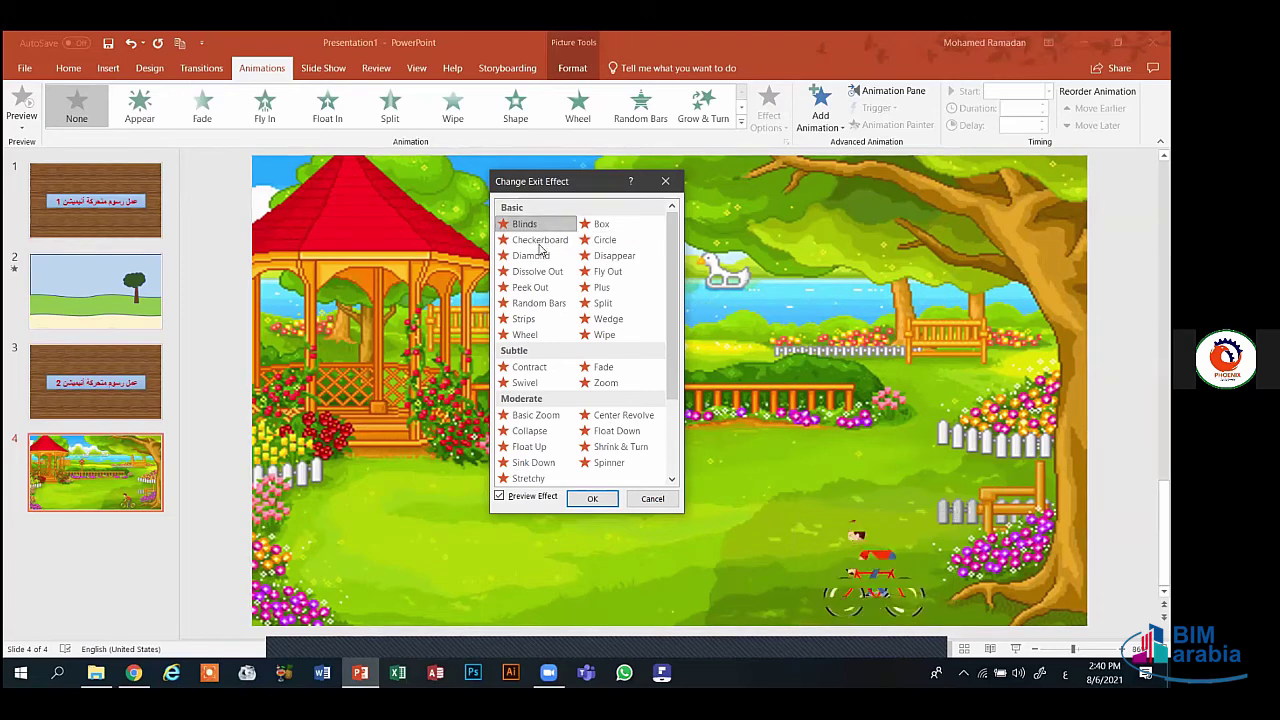
click(528, 367)
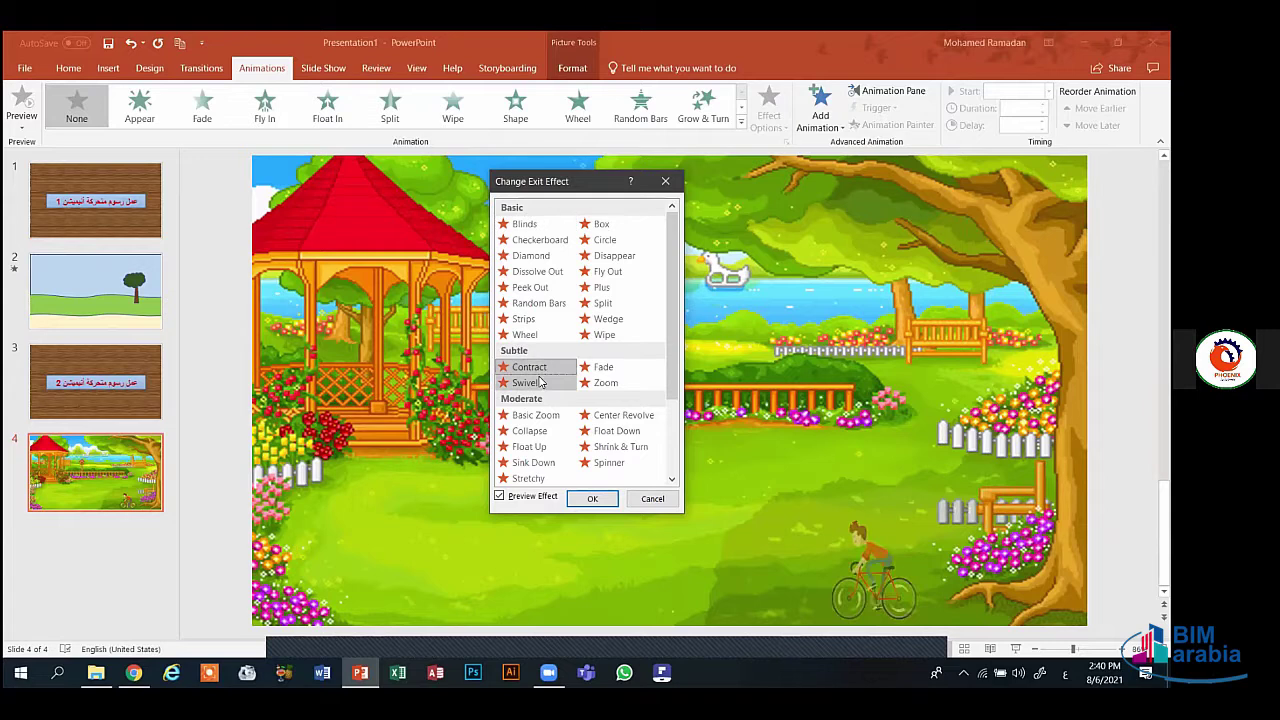
click(535, 383)
click(603, 386)
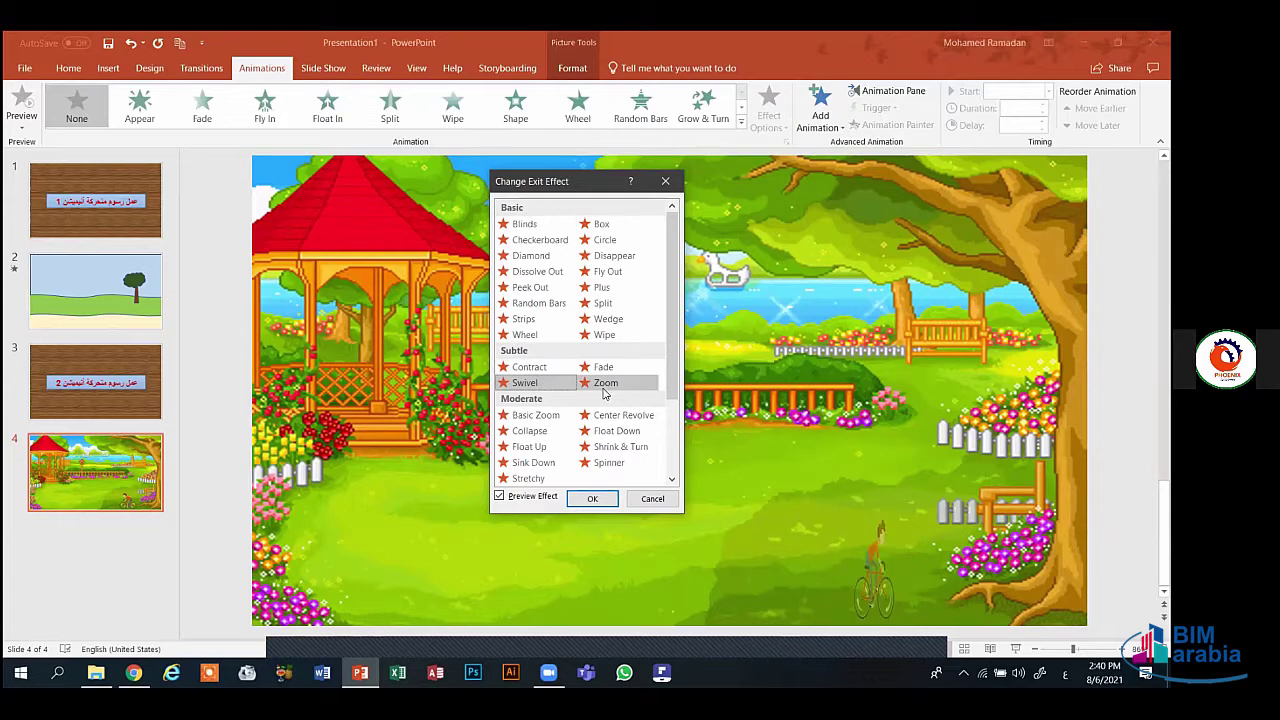
click(604, 388)
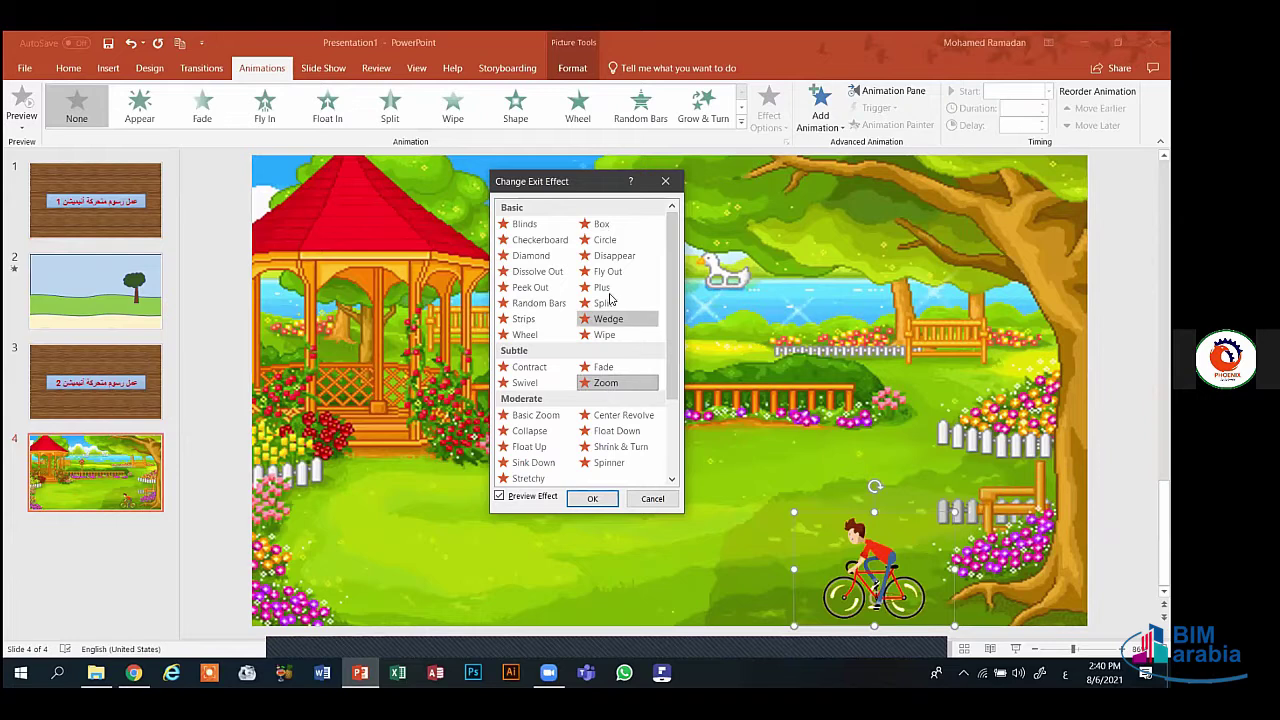
click(592, 498)
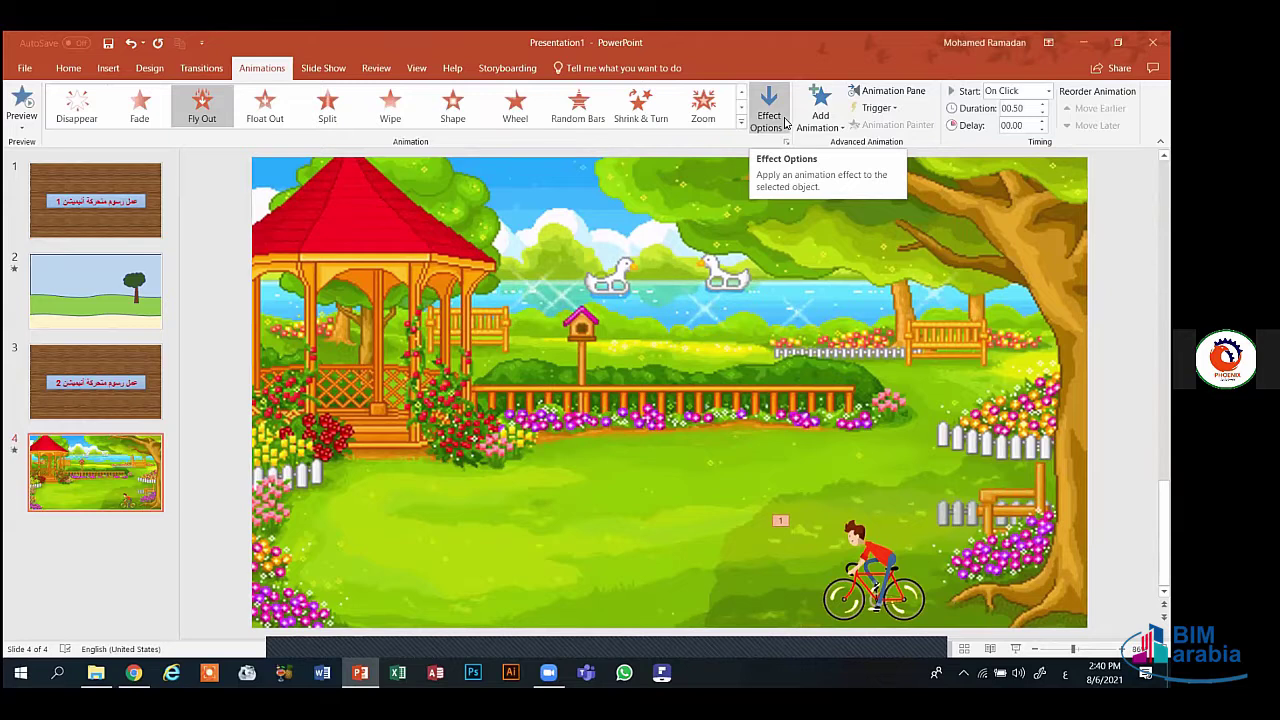
- Preview the Fly Out exit and set its direction to To Left
click(30, 100)
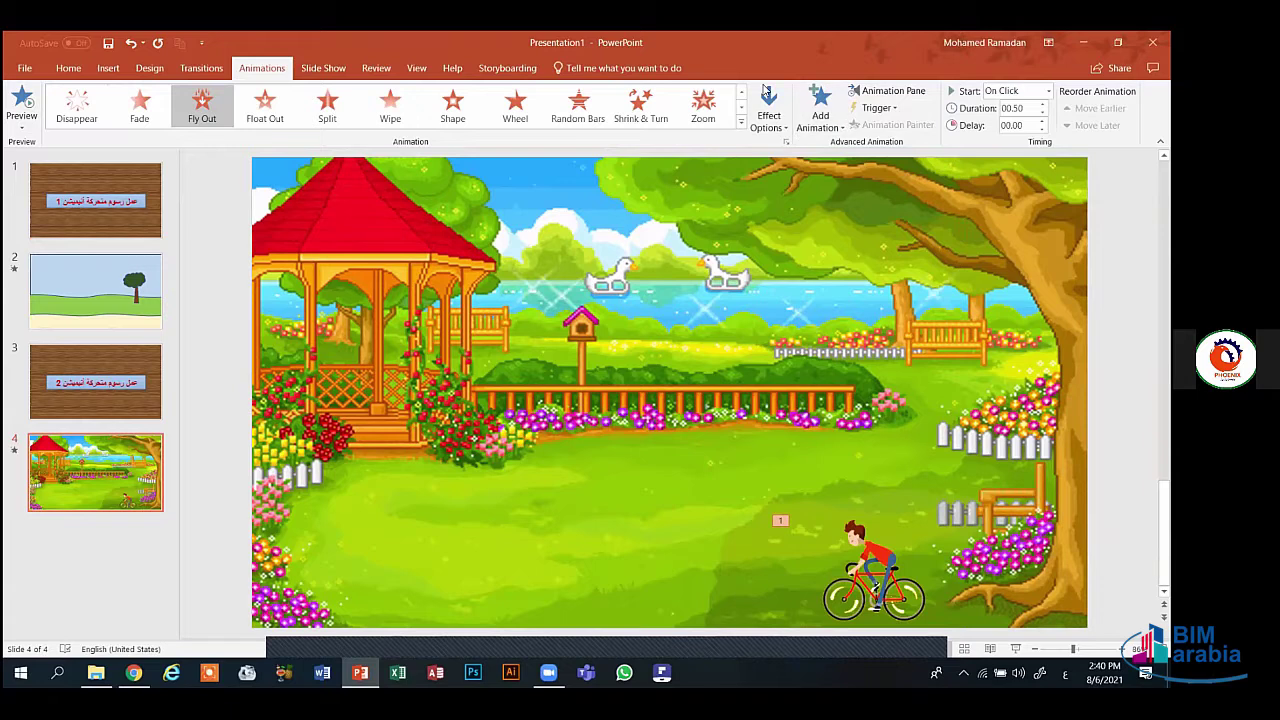
click(772, 127)
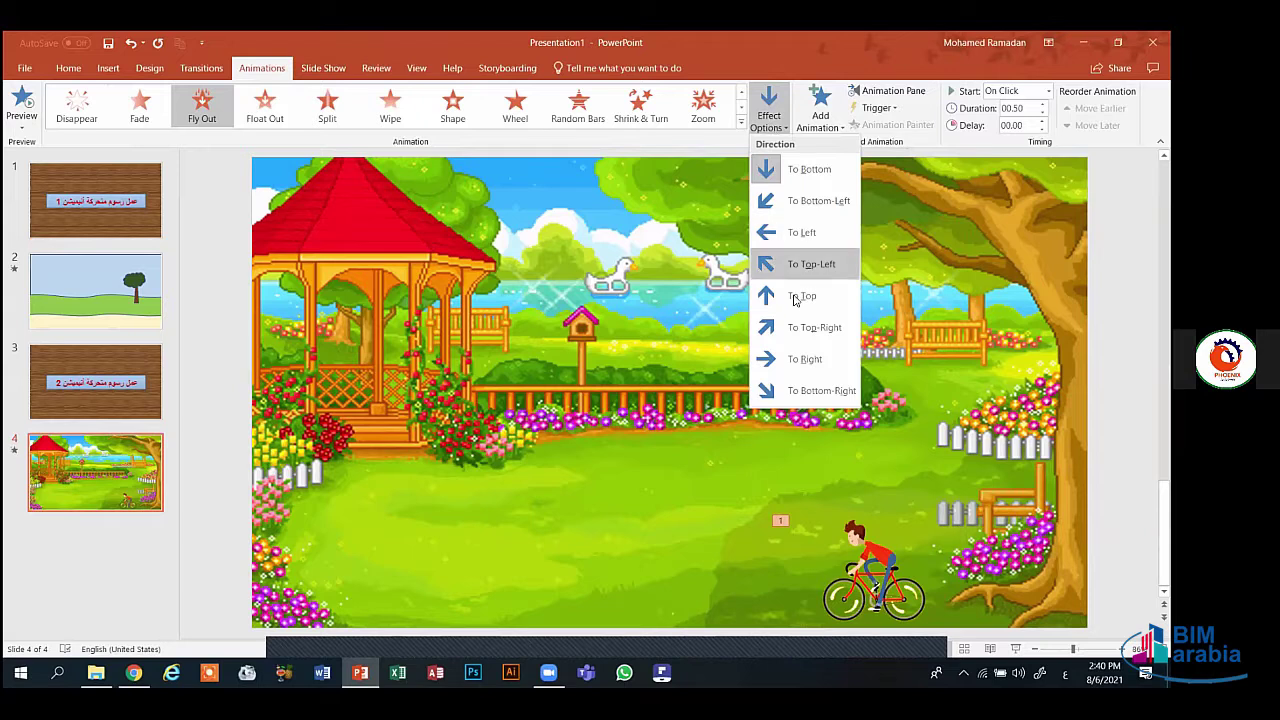
click(797, 362)
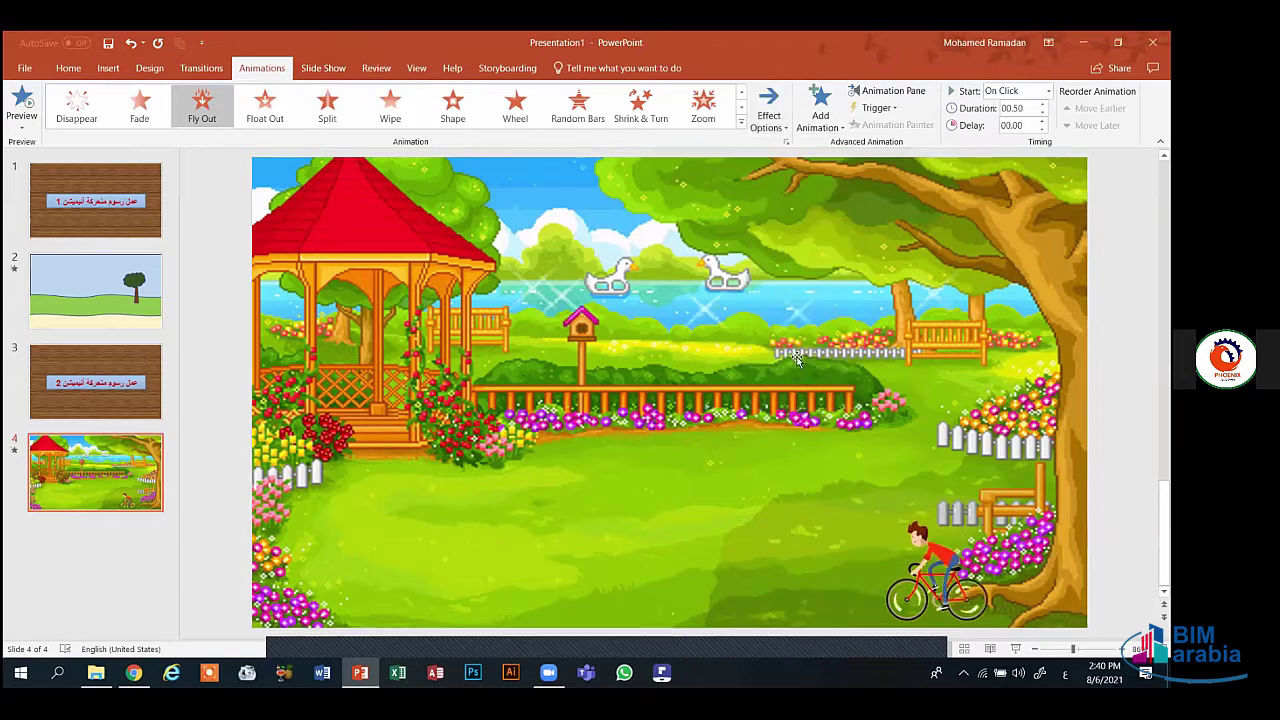
click(768, 110)
click(788, 232)
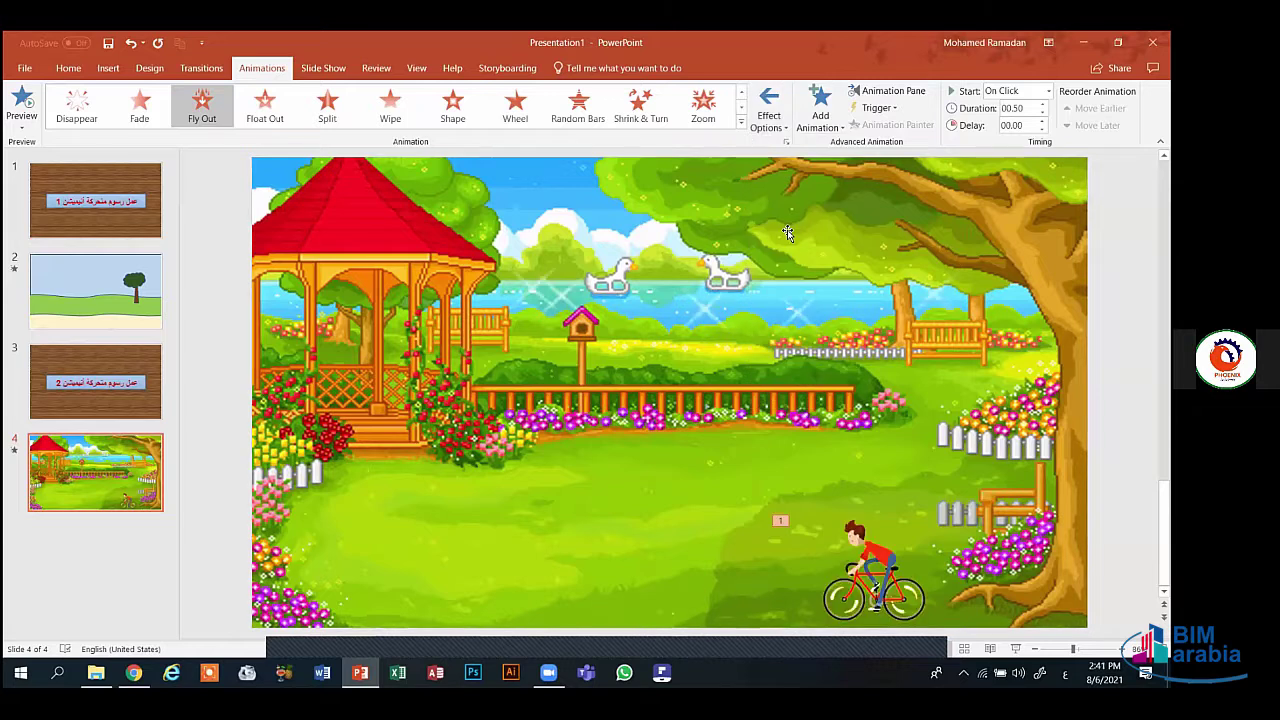
- Adjust the exit duration, settle on 08.00 seconds, and preview the ride-off
click(1040, 104)
click(1040, 104)
click(1040, 113)
click(23, 99)
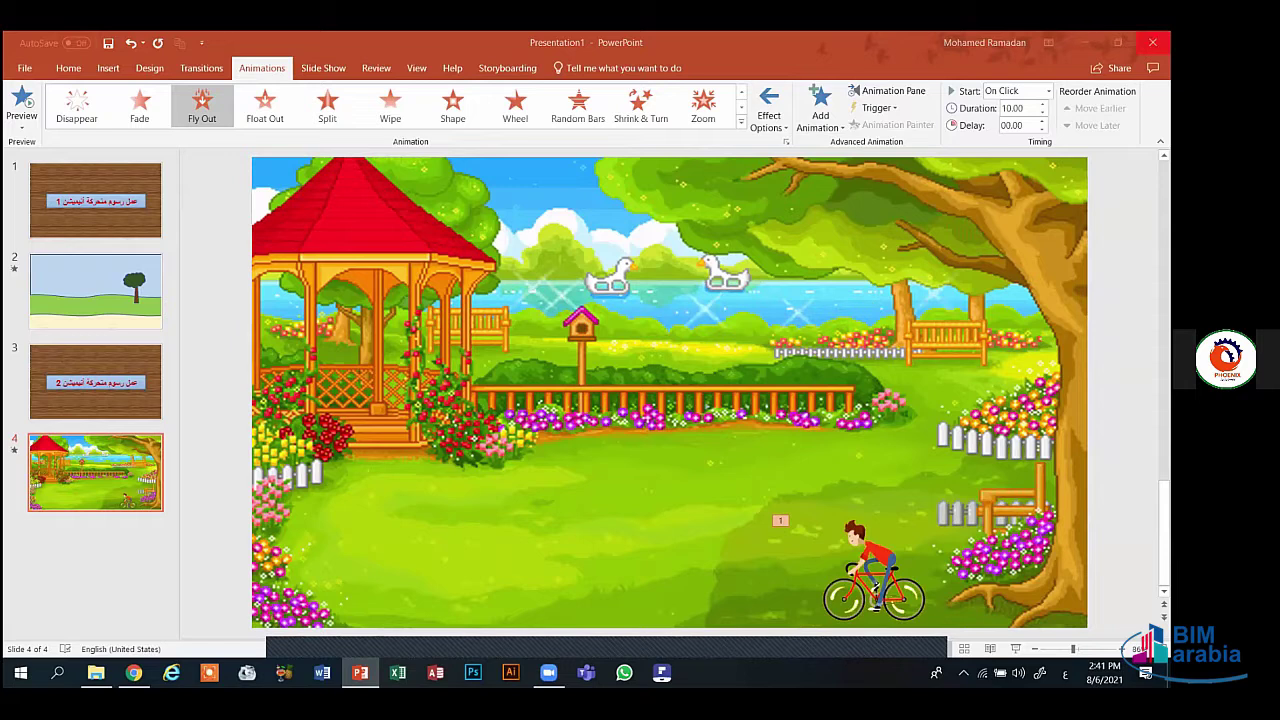
click(1042, 113)
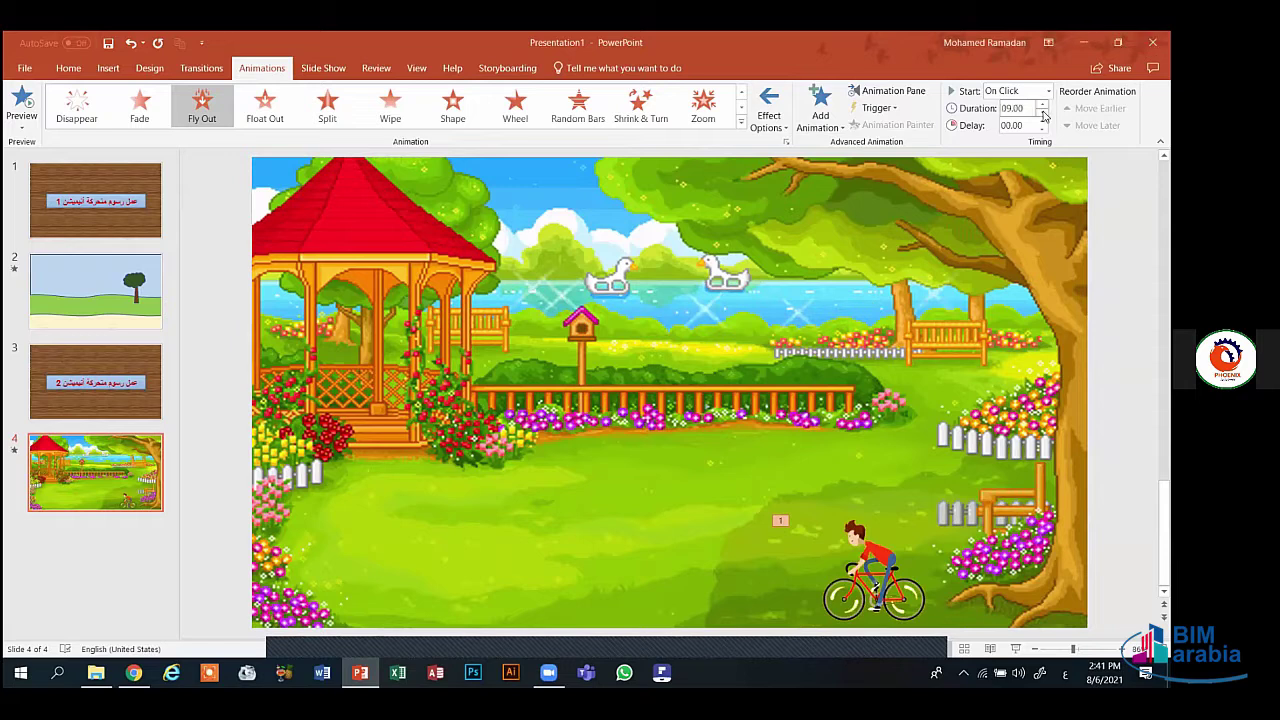
click(1043, 115)
click(22, 100)
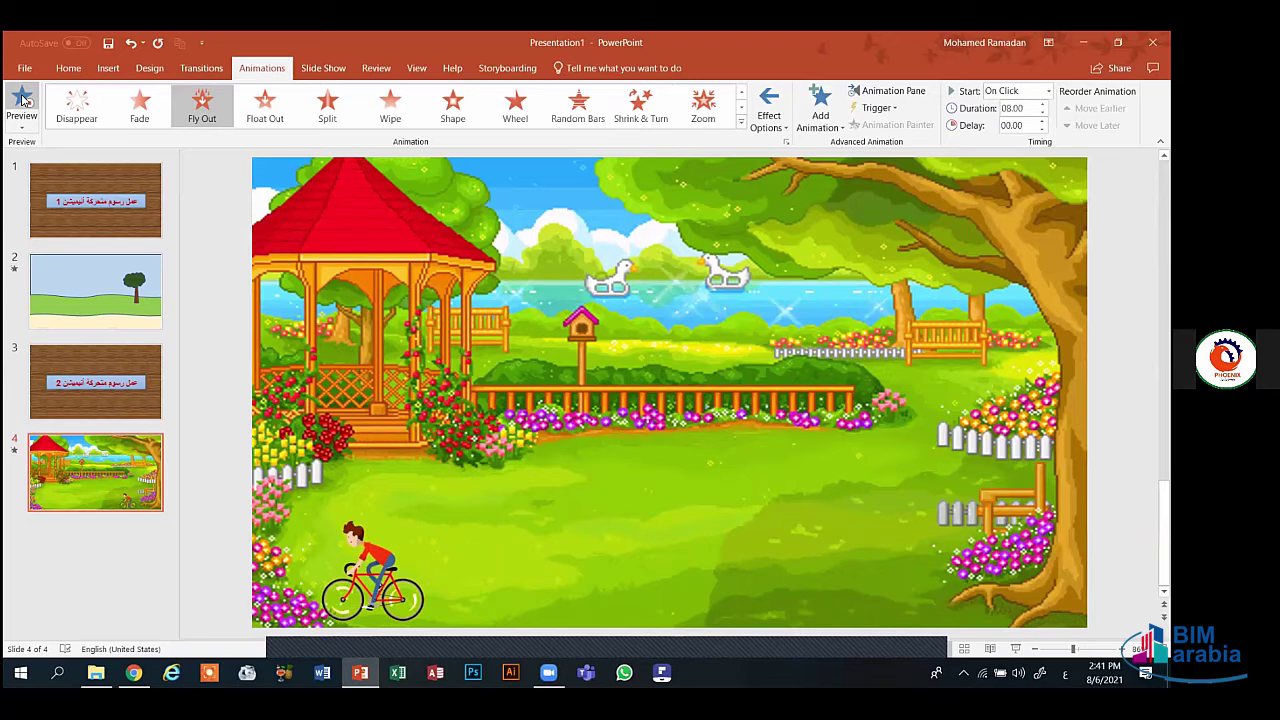
click(821, 108)
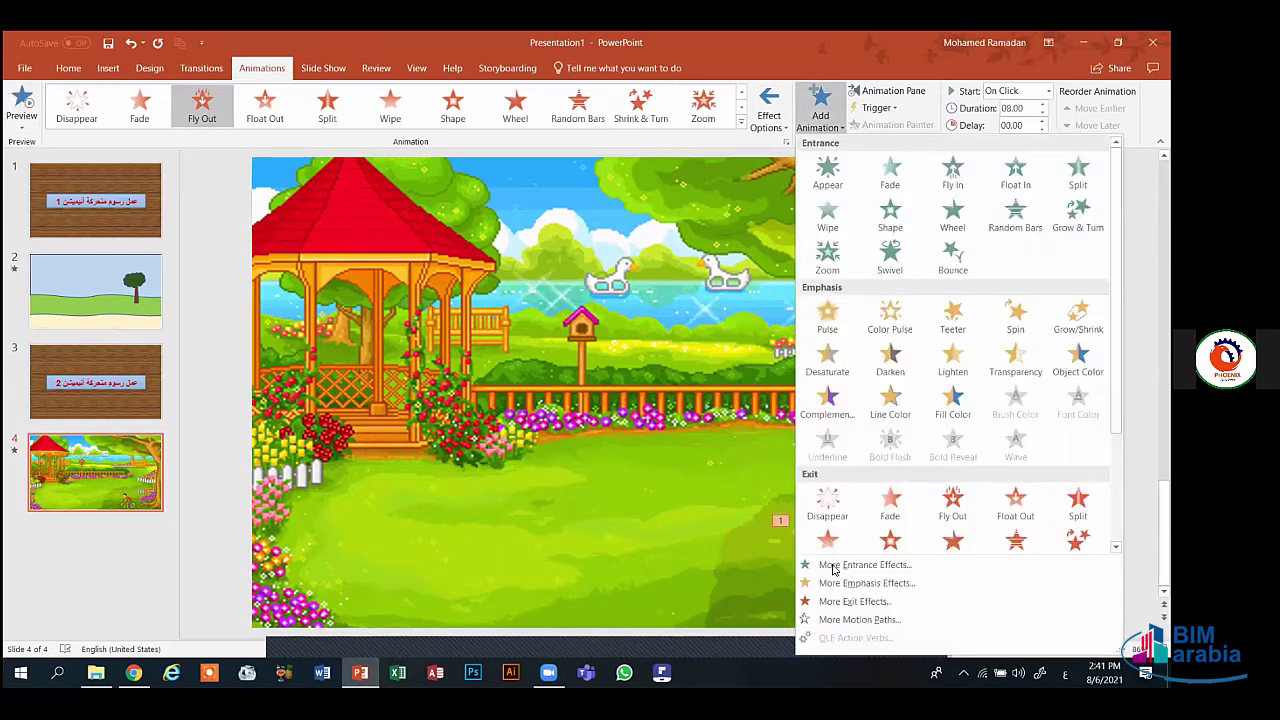
click(843, 602)
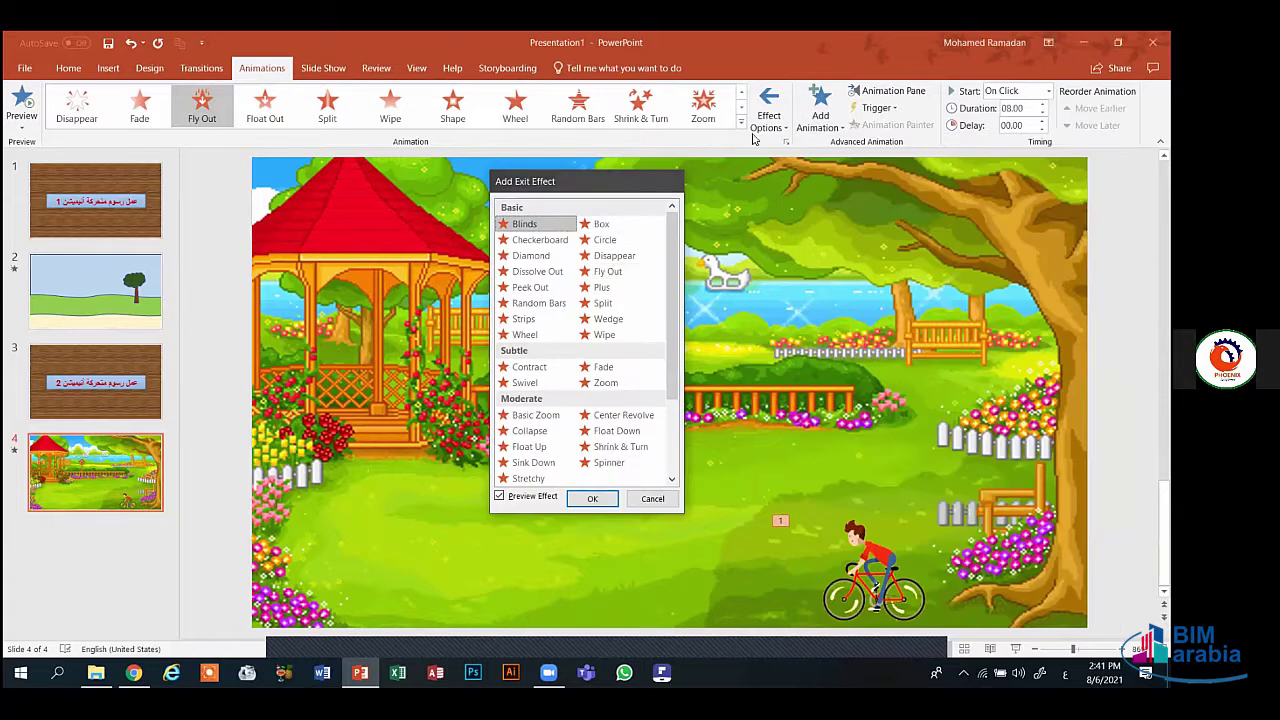
click(665, 183)
click(772, 115)
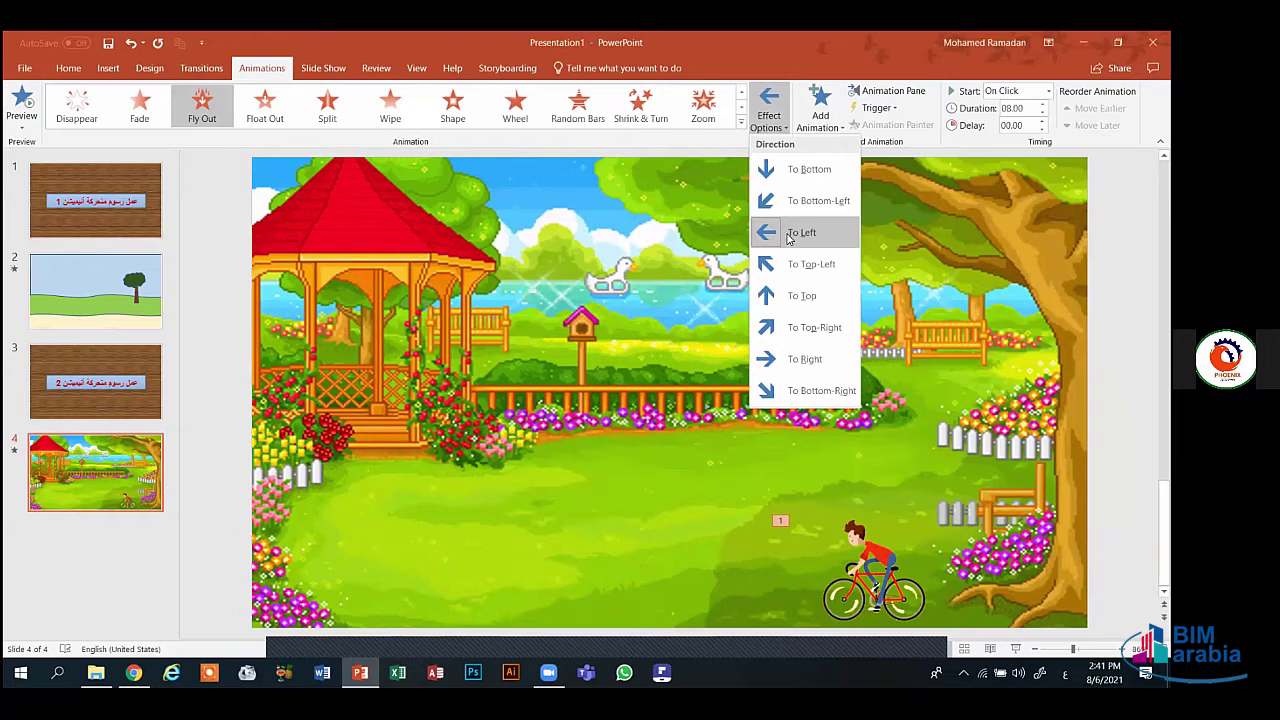
click(610, 430)
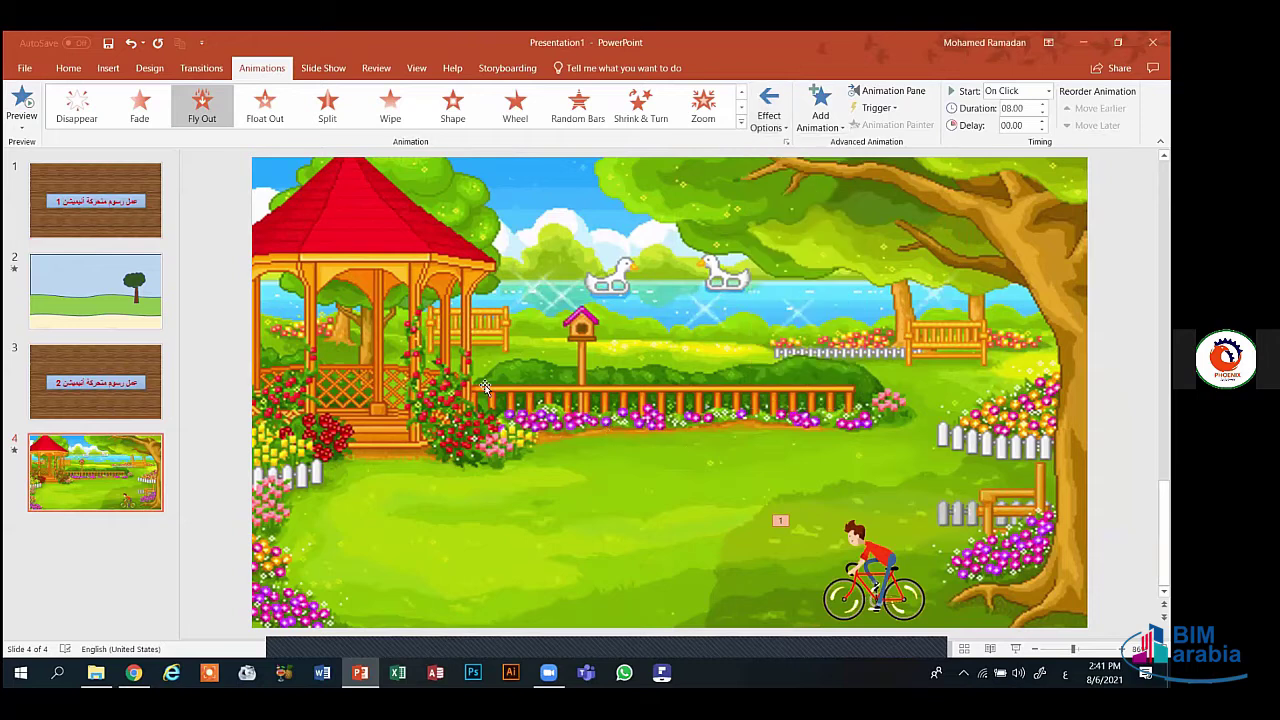
click(130, 283)
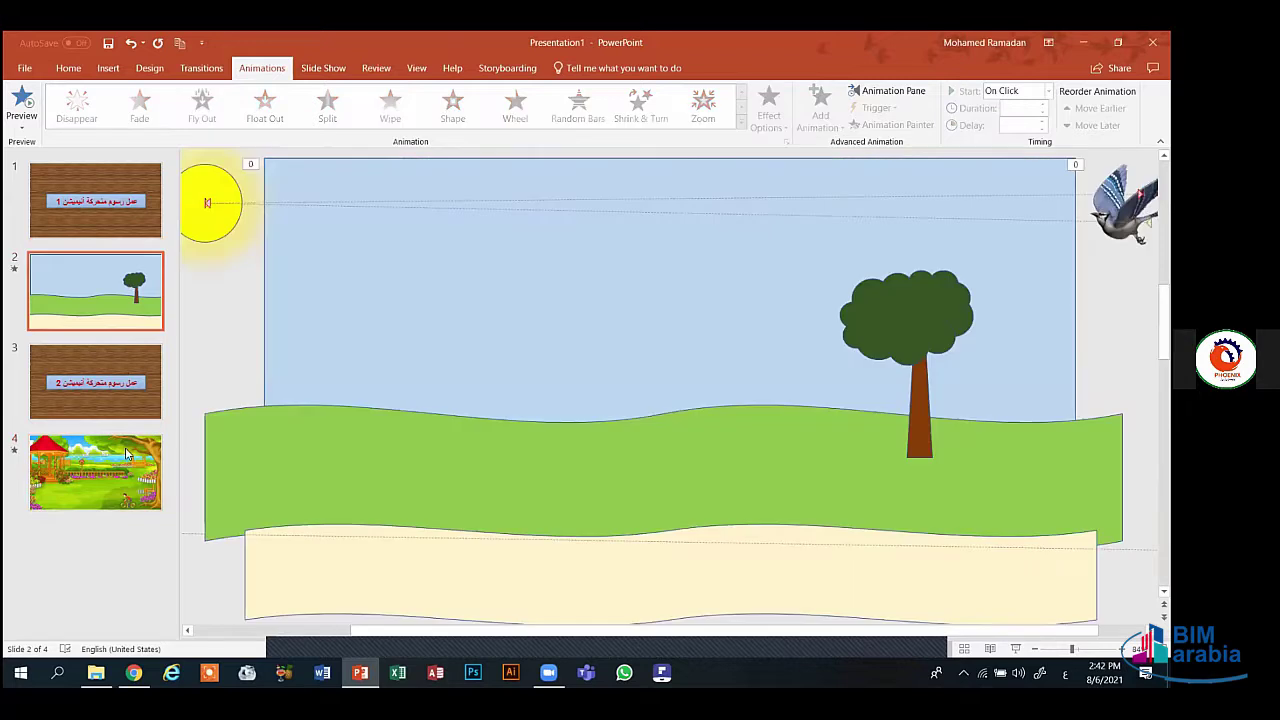
click(123, 468)
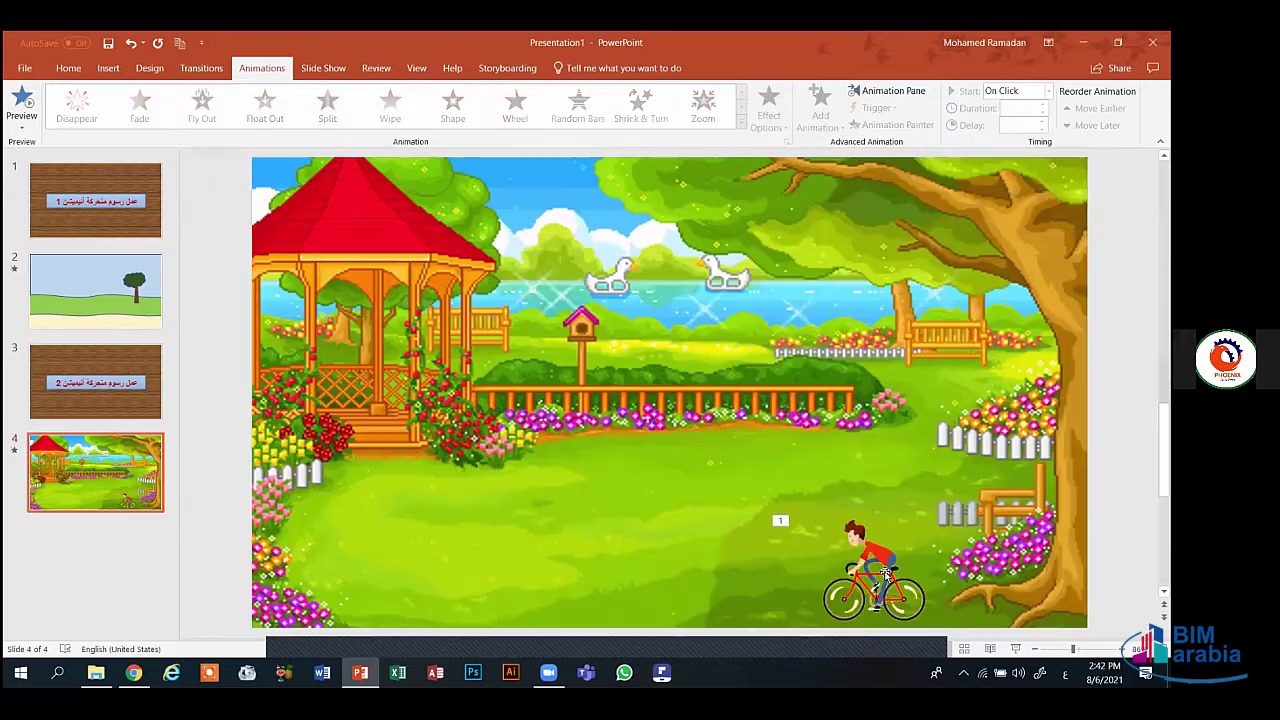
click(896, 574)
click(820, 110)
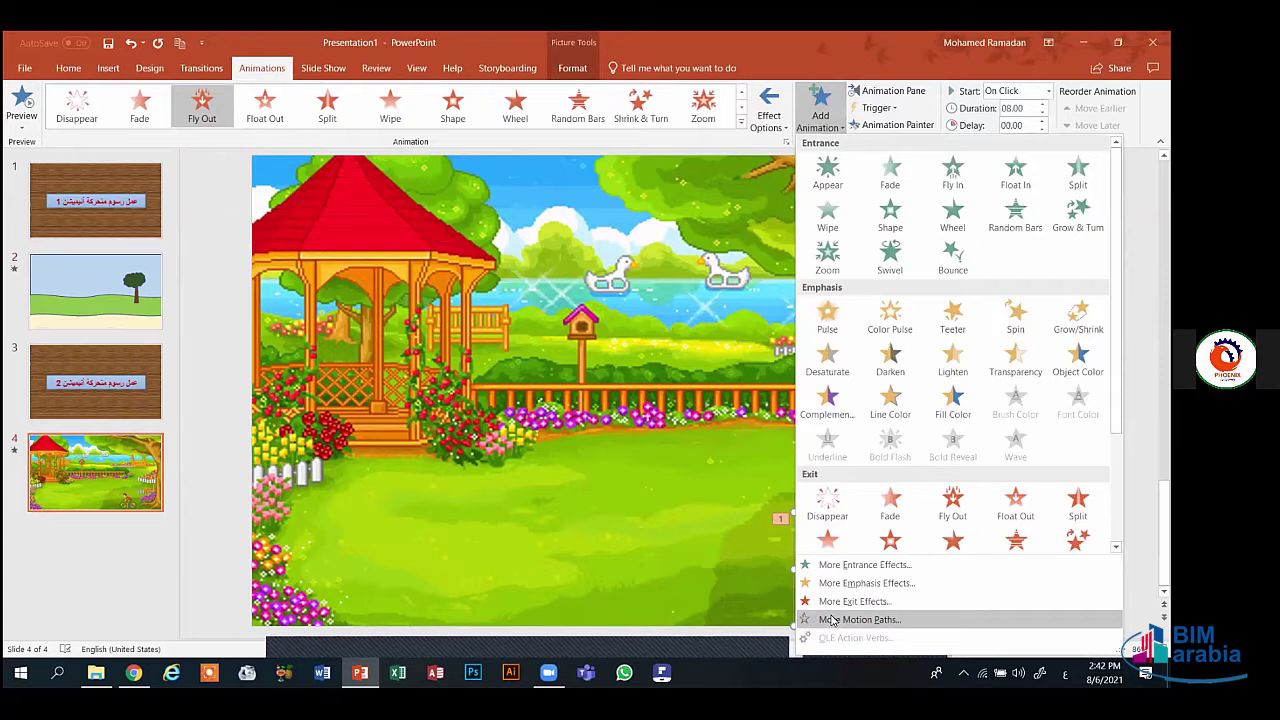
click(832, 620)
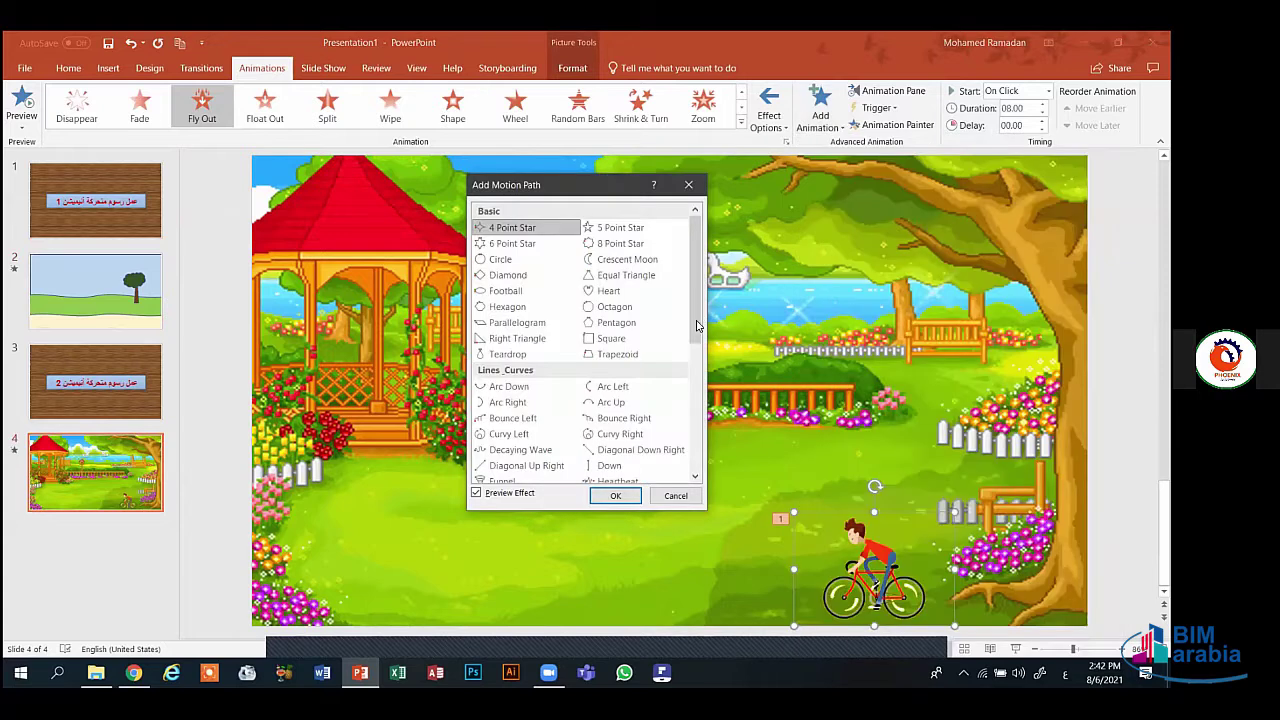
scroll(697, 326, down, 3)
click(505, 432)
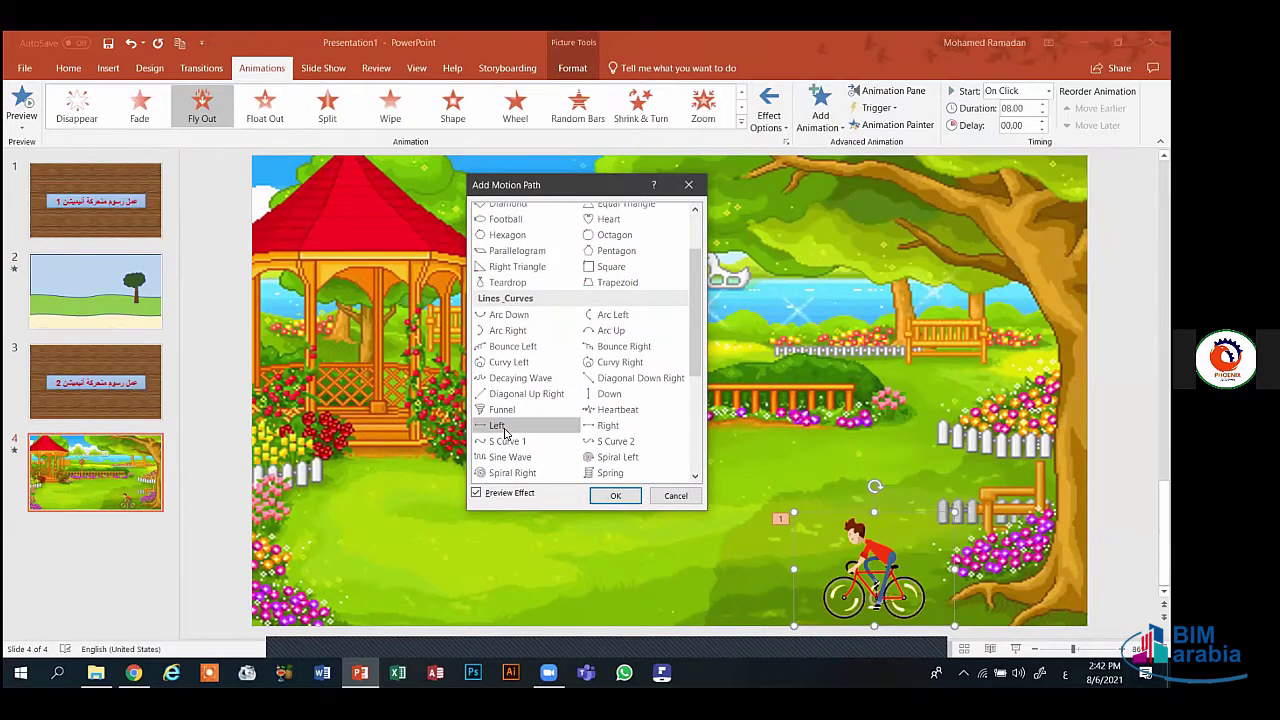
click(676, 497)
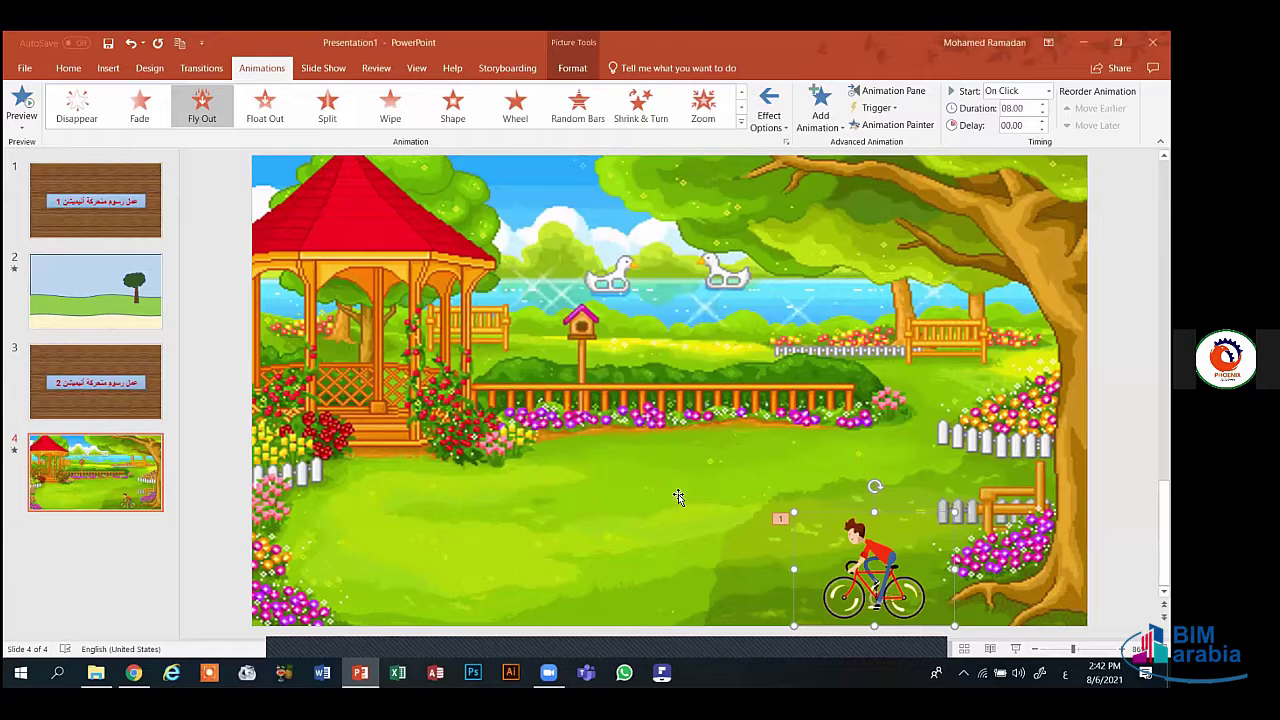
- Place the cyclist in the bottom-right corner, re-preview its exit, and show the Animation Pane
click(20, 100)
drag(956, 597, 1064, 610)
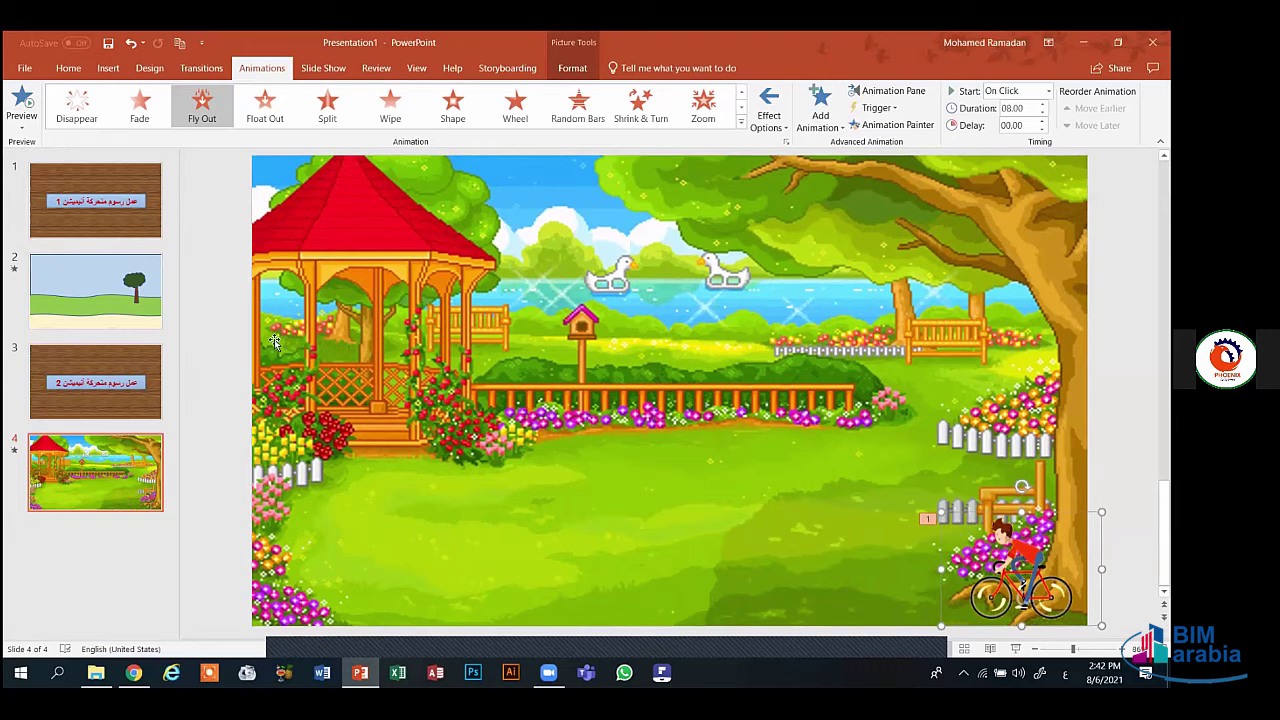
click(22, 95)
click(888, 90)
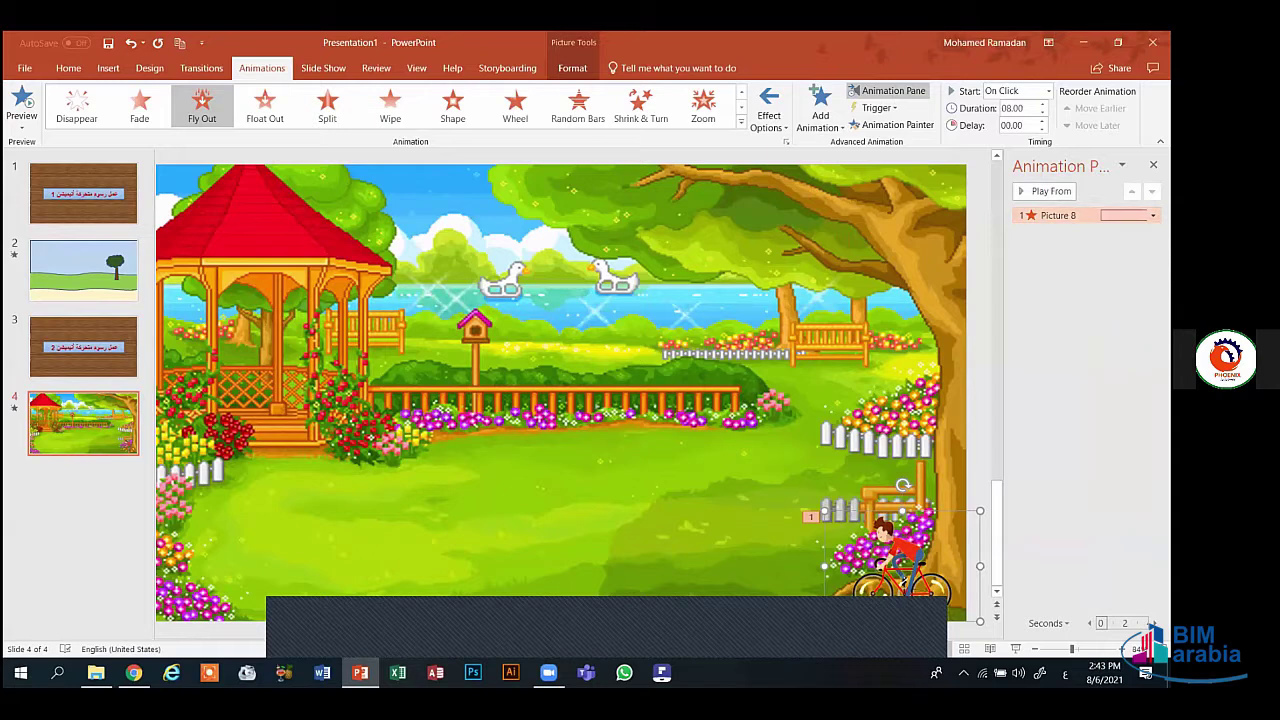
- Close the Animation Pane and browse More Exit Effects, keeping the cyclist's current exit
click(1153, 165)
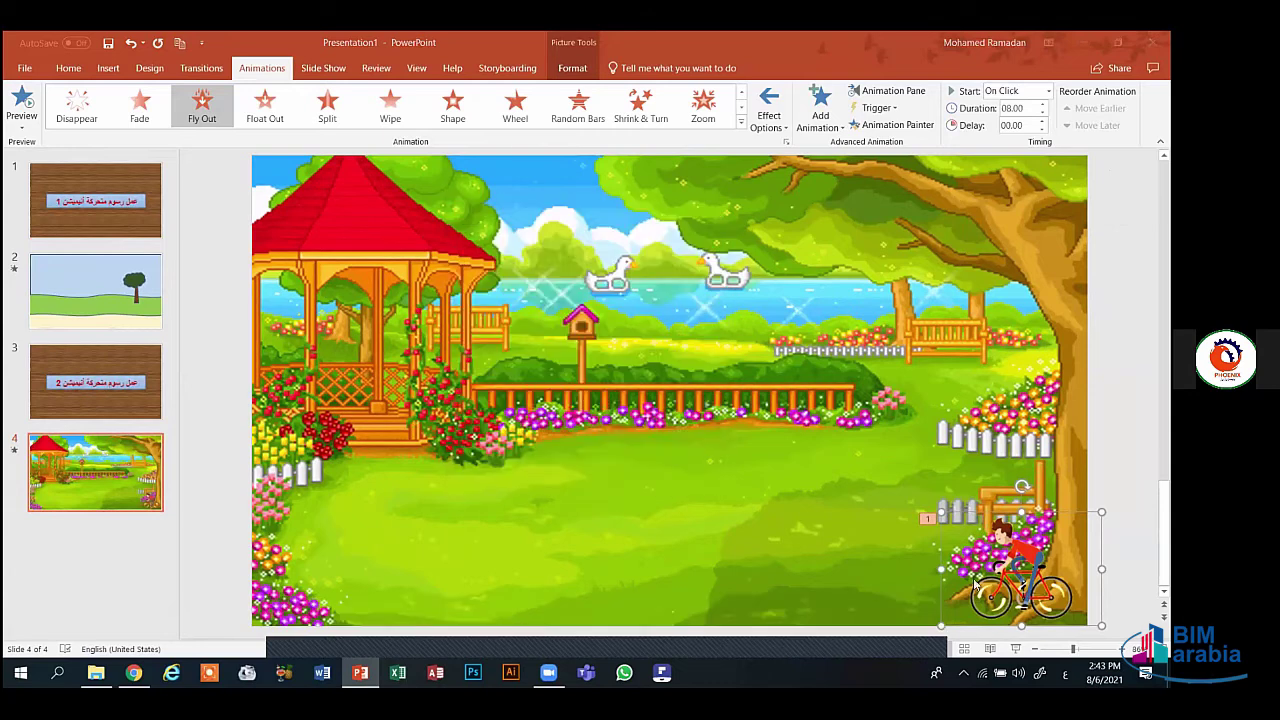
click(741, 122)
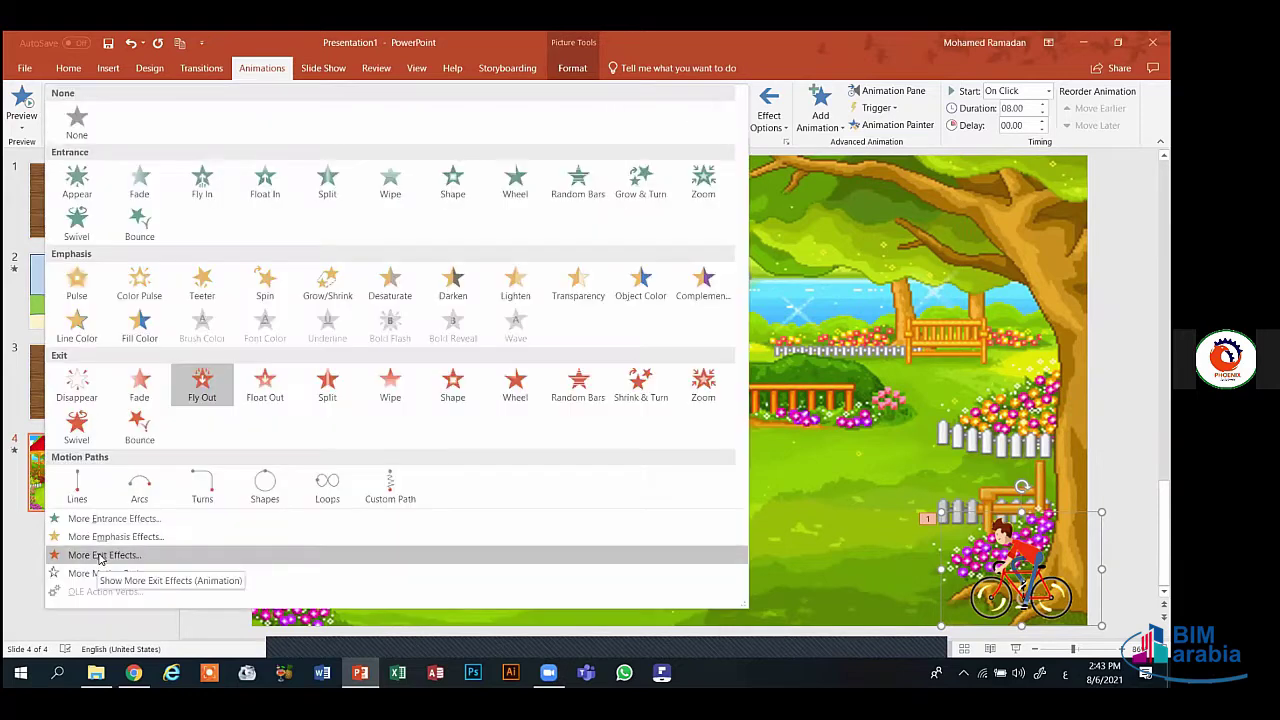
click(101, 555)
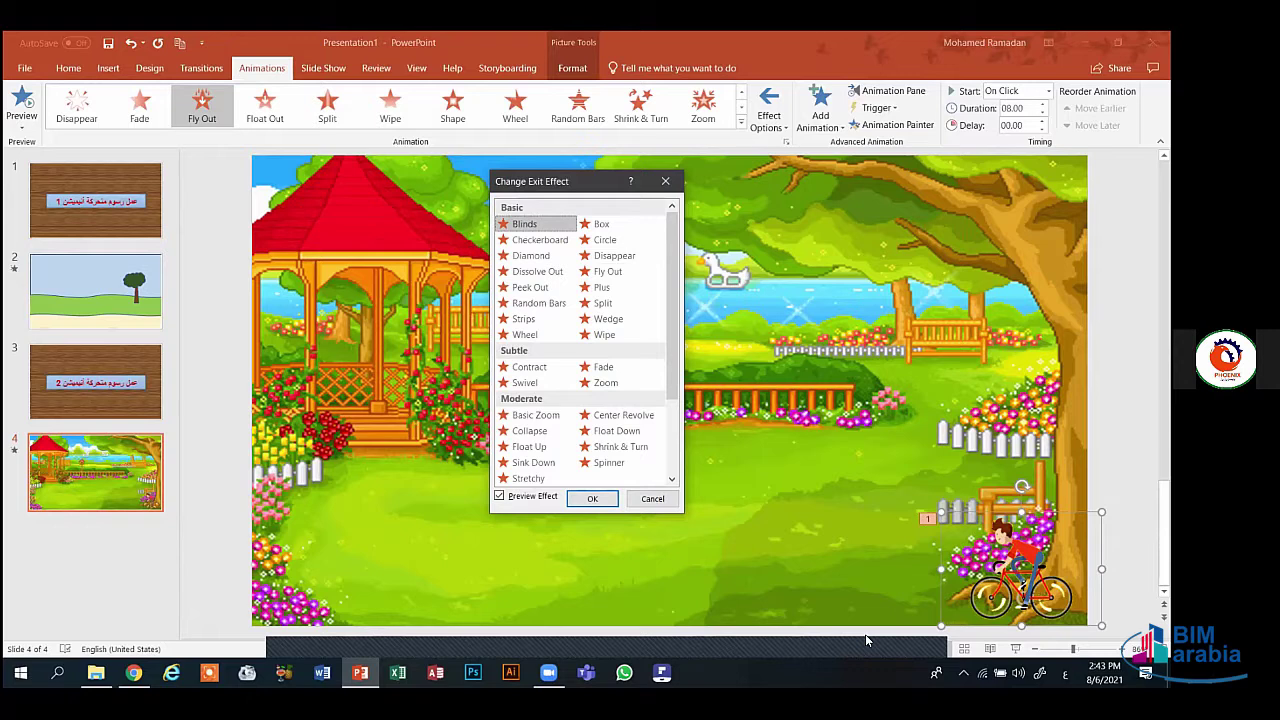
click(645, 500)
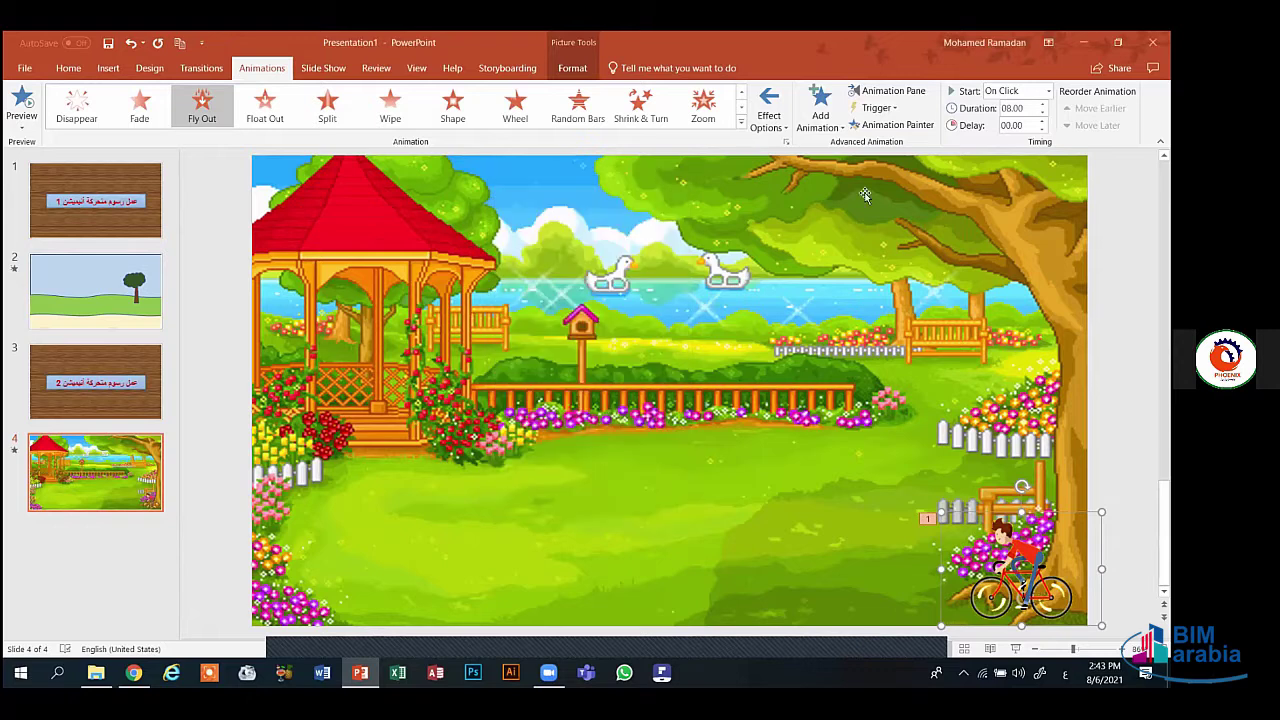
- Check the Fly Out direction stays To Left, then return to the bicycle GIF results in Chrome
click(786, 128)
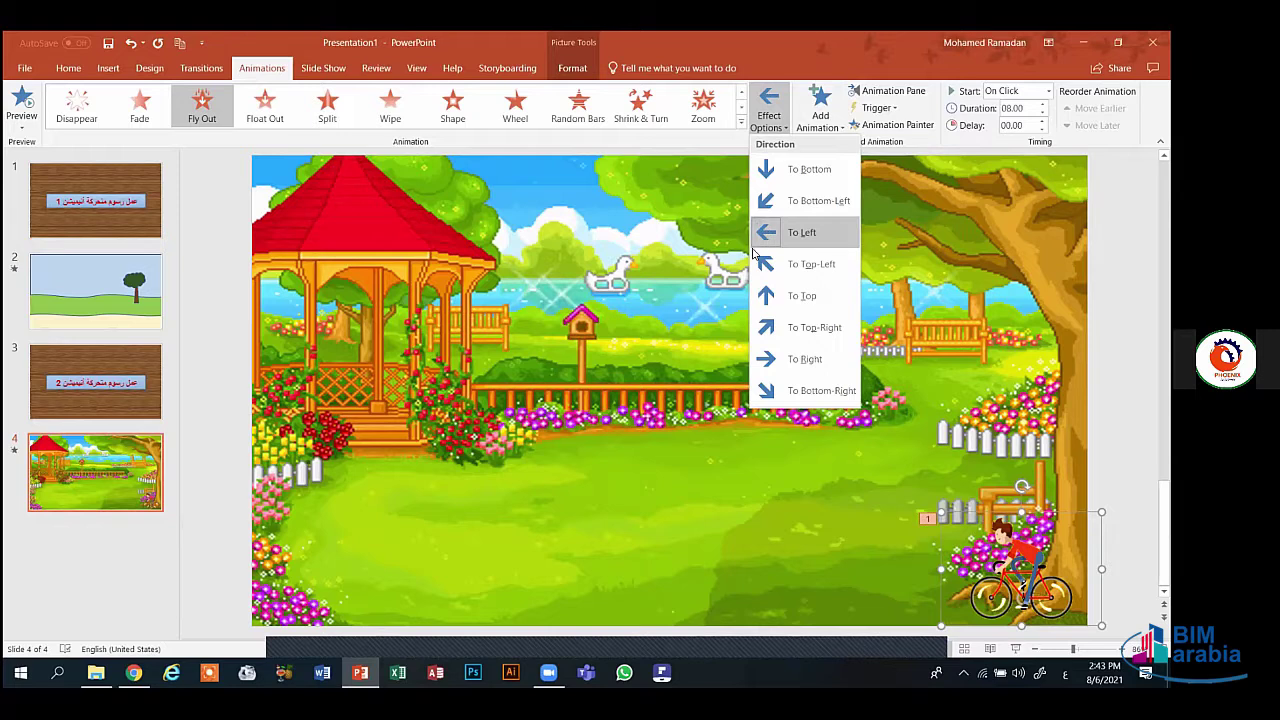
click(696, 466)
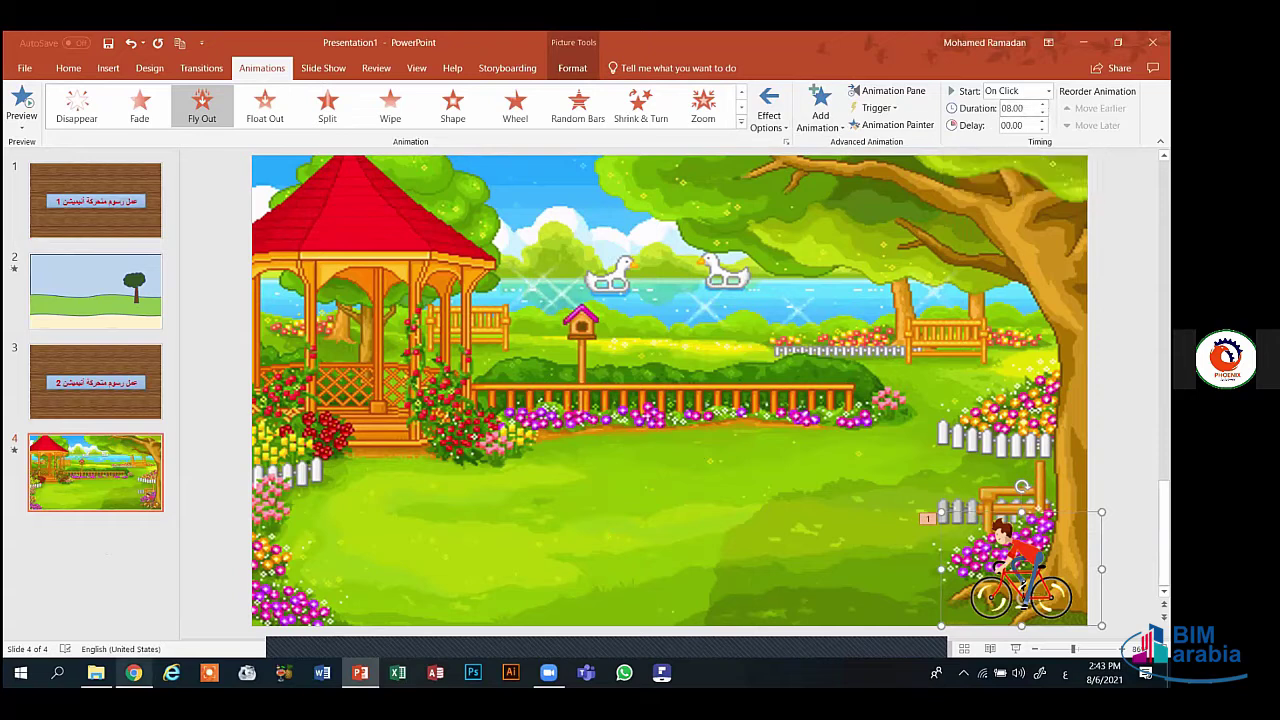
click(133, 672)
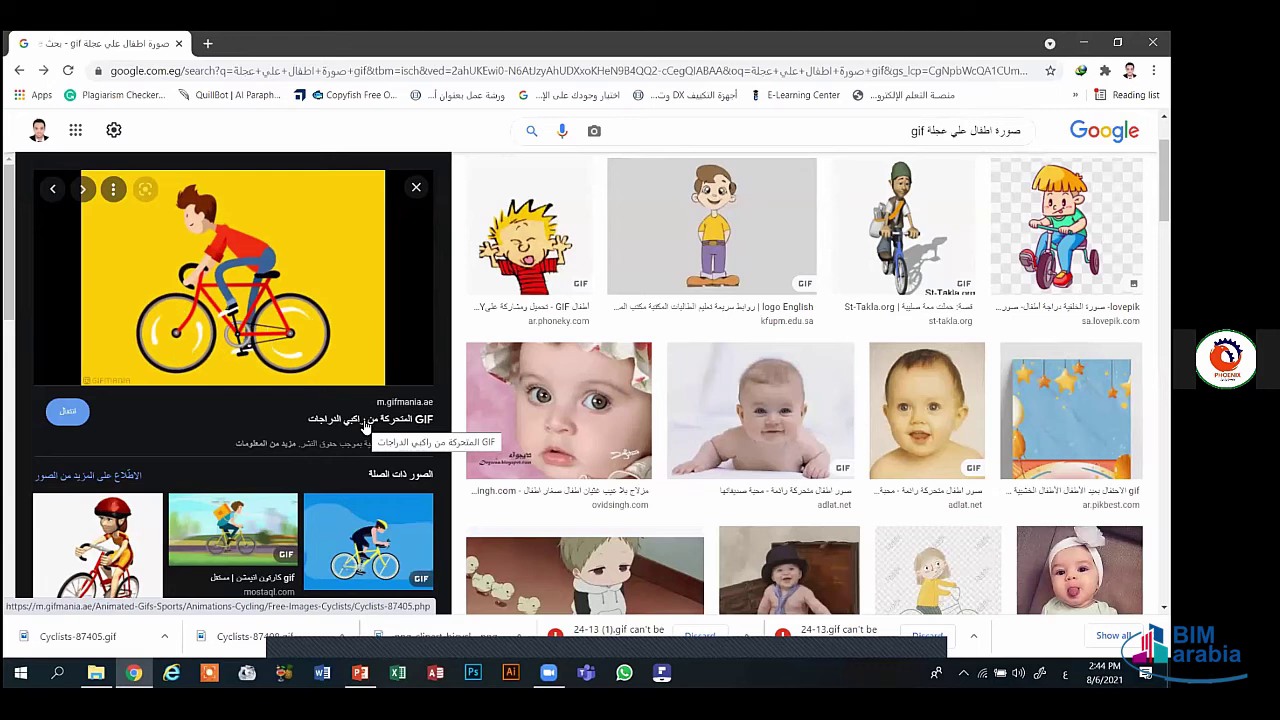
- Go back to the PowerPoint slide 4 park scene with the cyclist
click(596, 645)
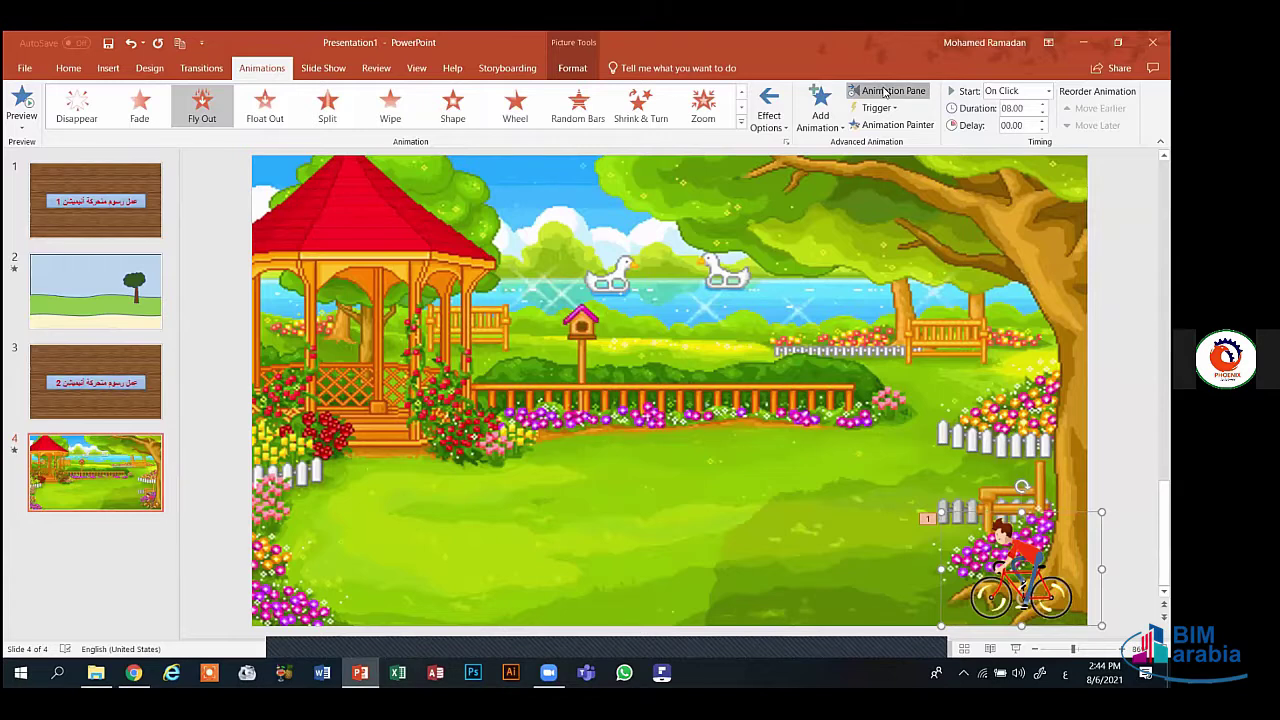
- Try a new sound on Picture 8's Fly Out exit in Effect Options and play it
click(885, 92)
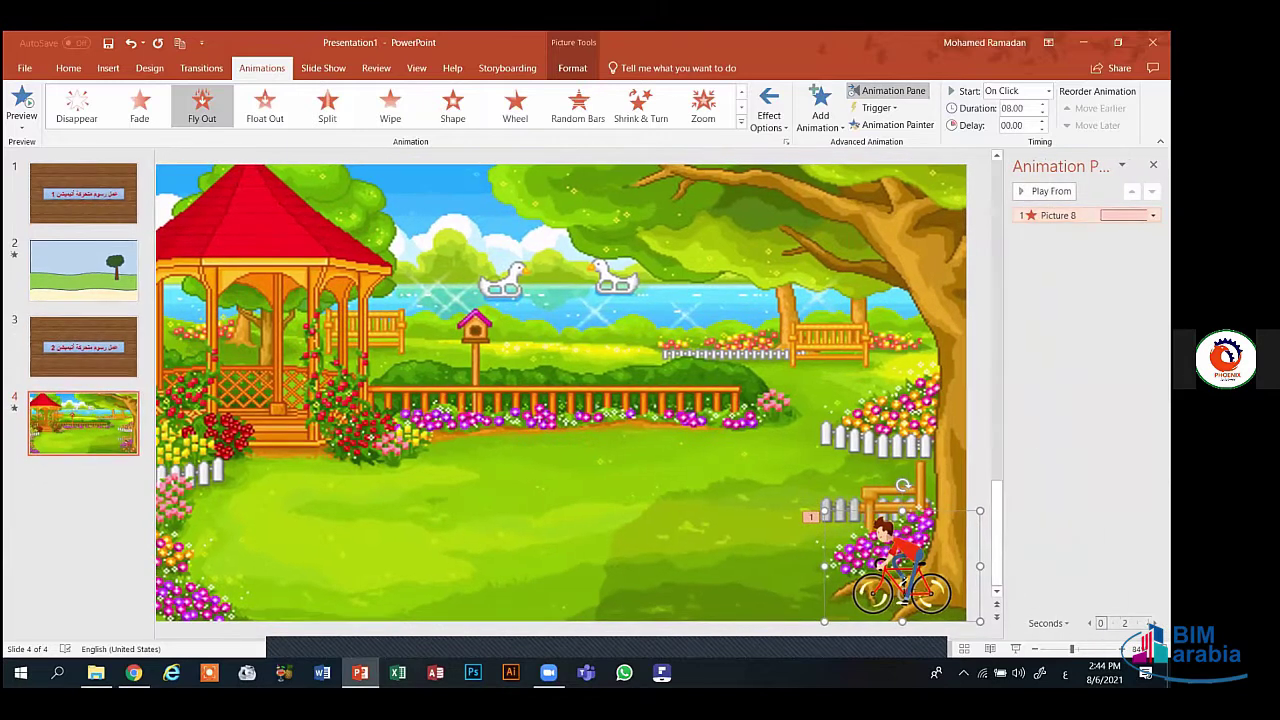
click(1152, 215)
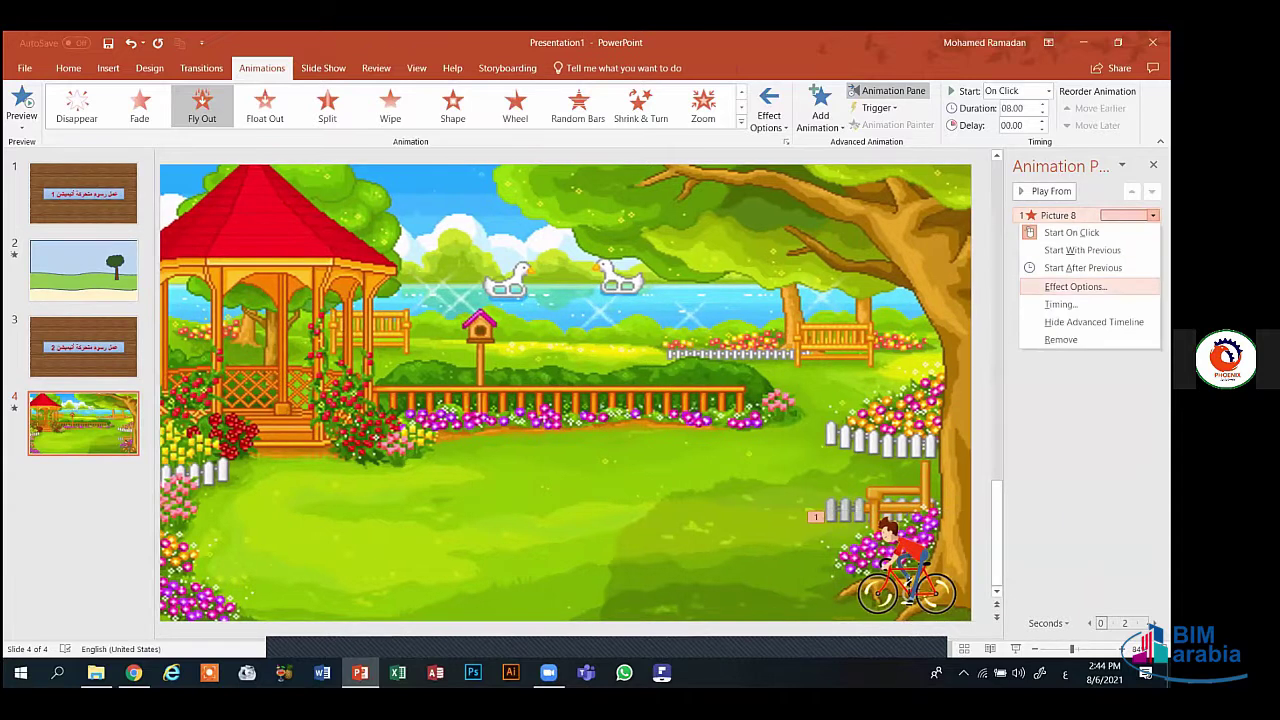
click(1075, 286)
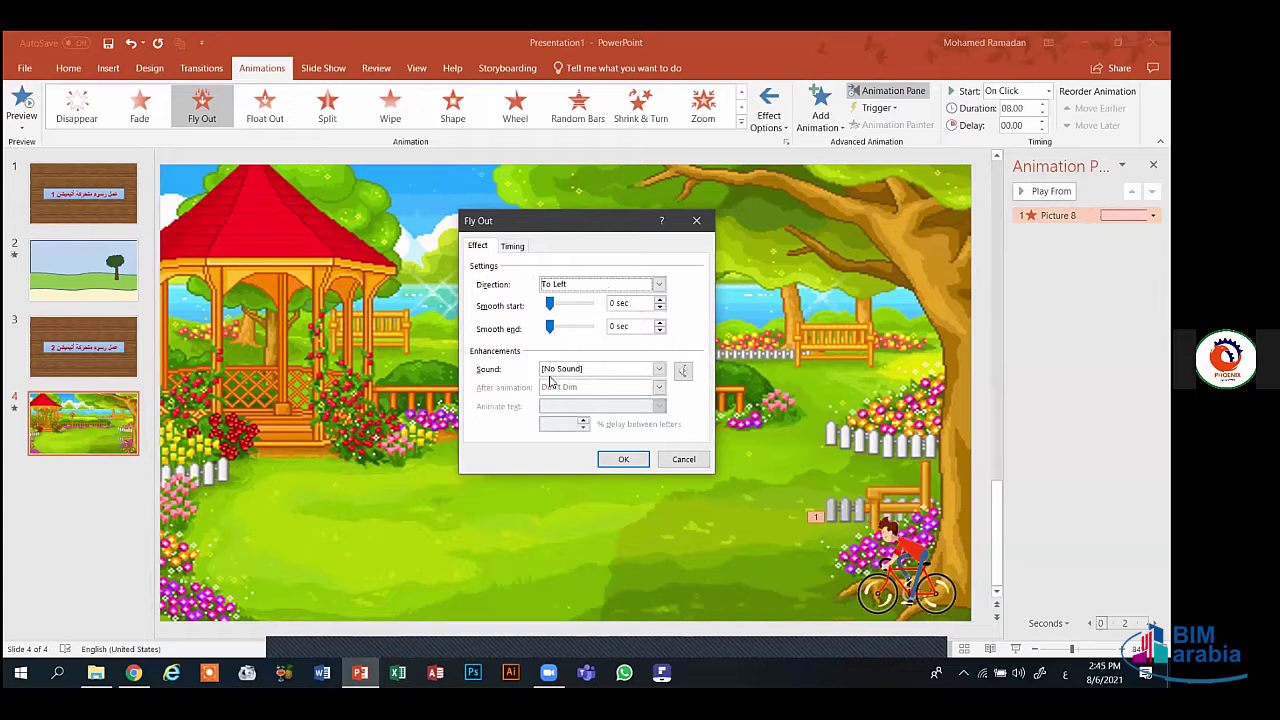
click(658, 371)
click(565, 432)
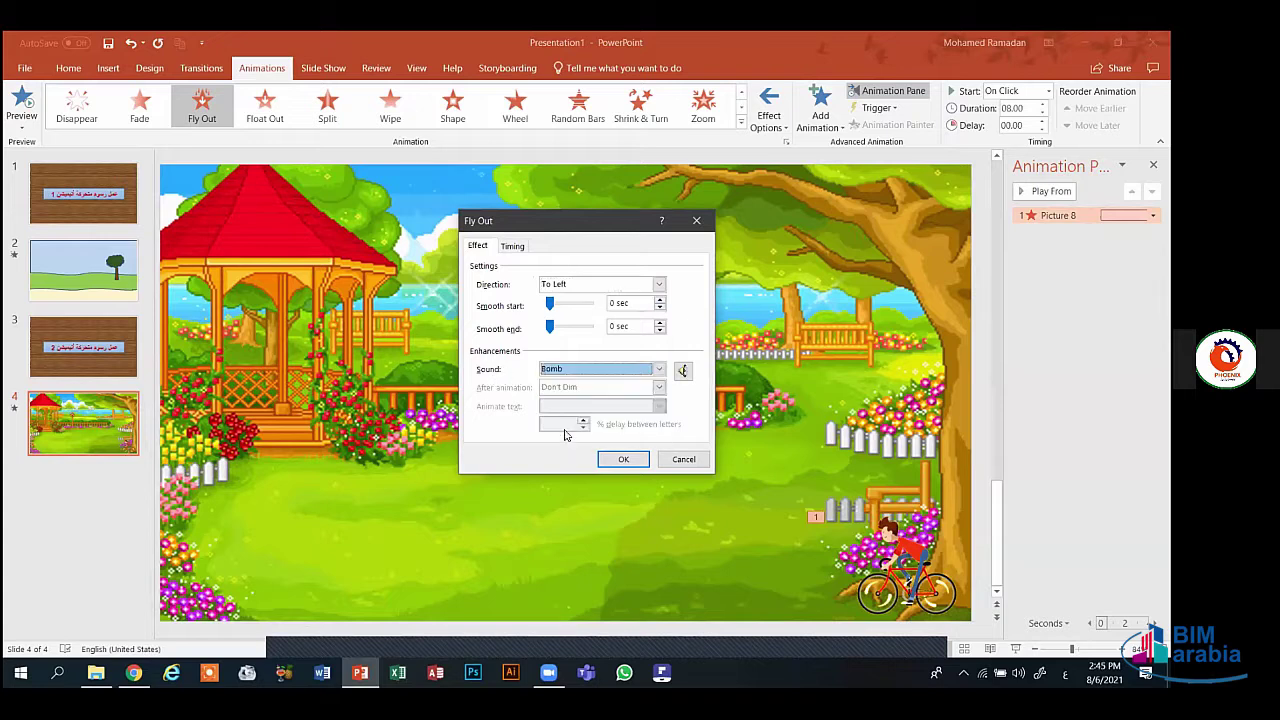
click(682, 371)
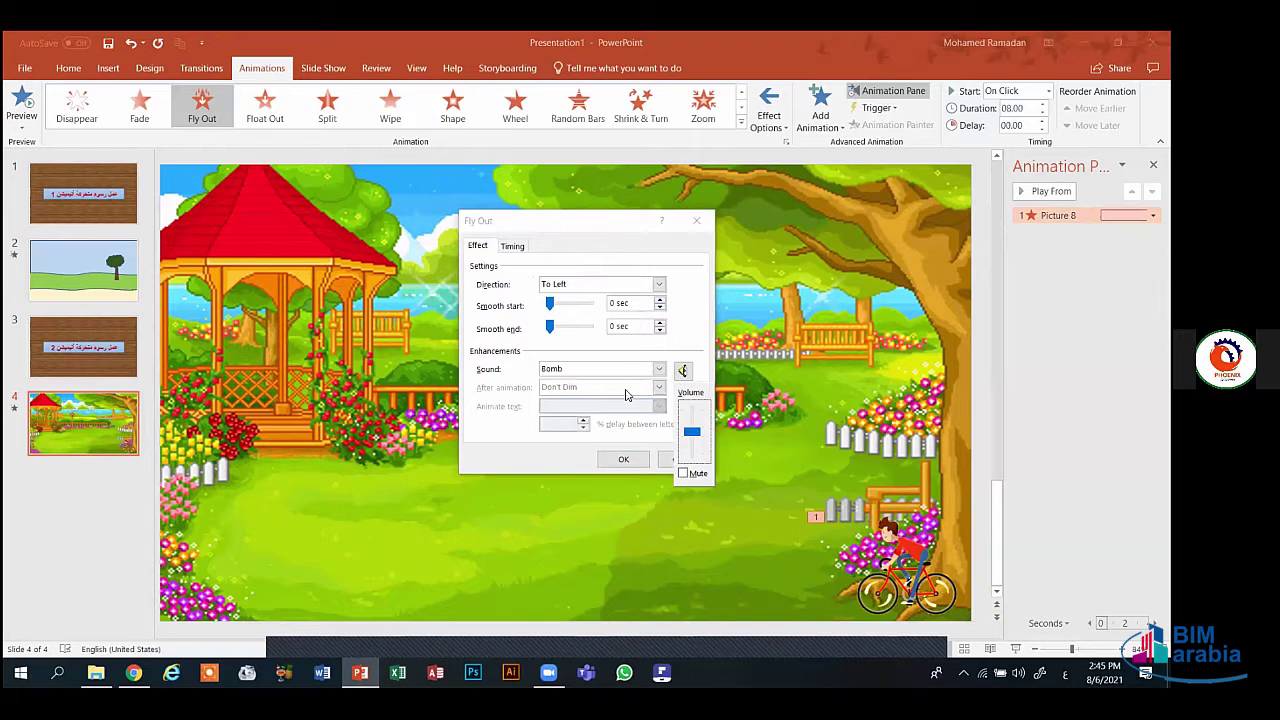
click(658, 369)
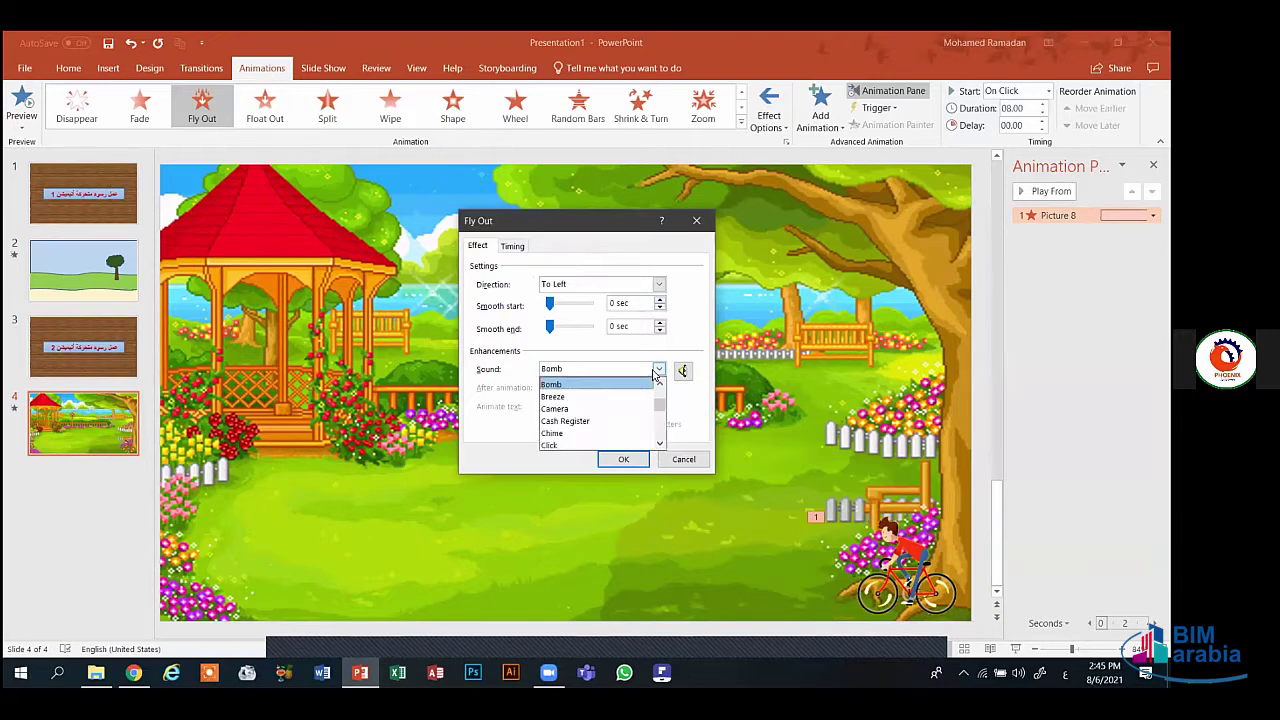
click(602, 397)
click(623, 459)
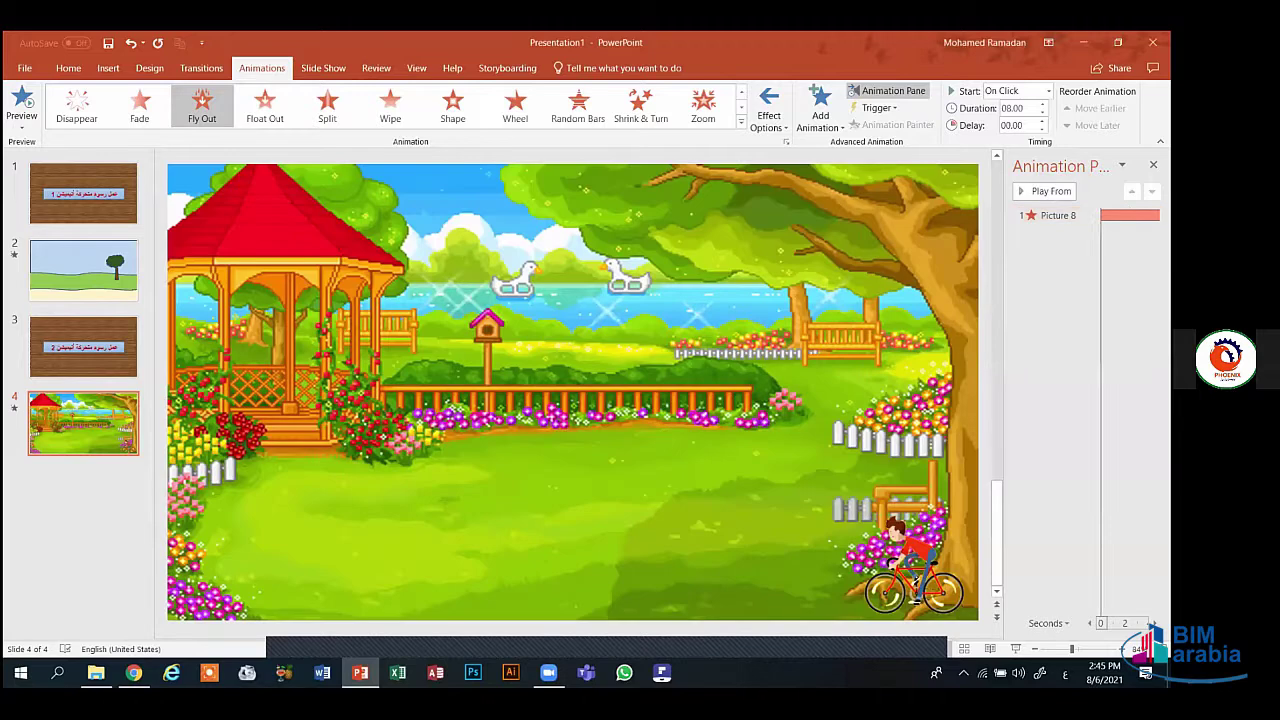
click(1045, 191)
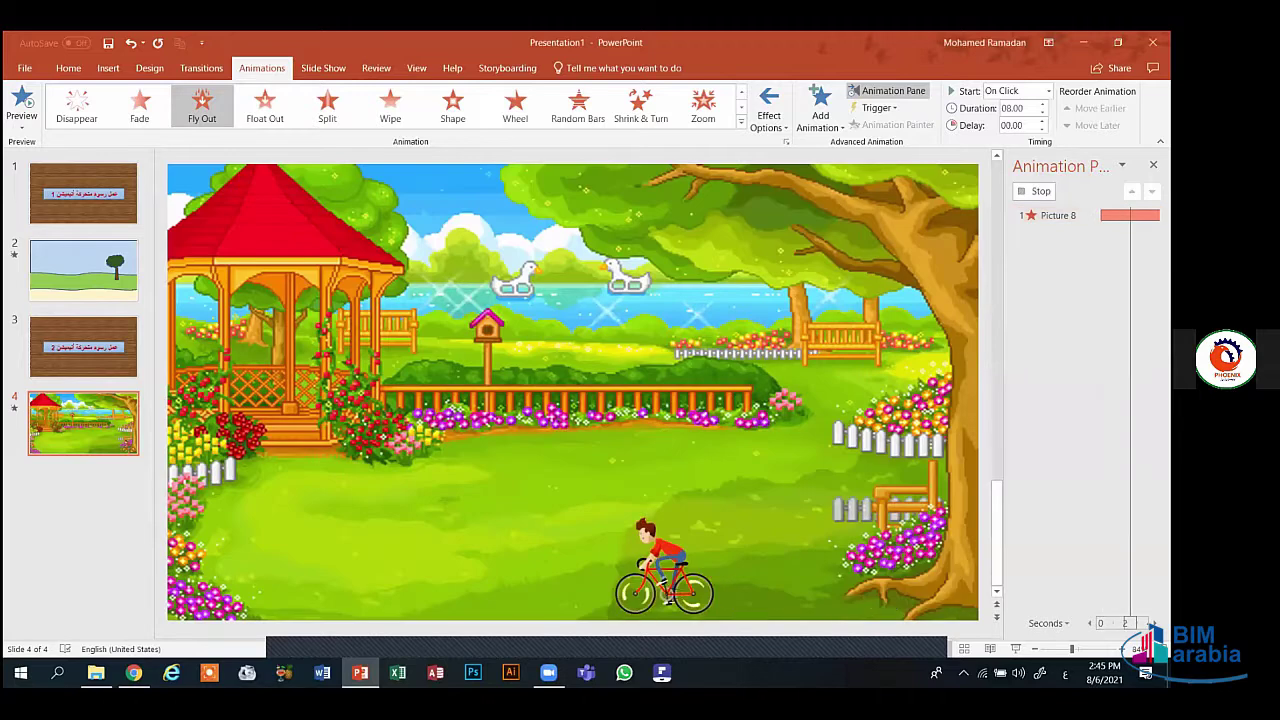
- Set the cyclist's exit sound to Push and replay the exit preview
click(1152, 215)
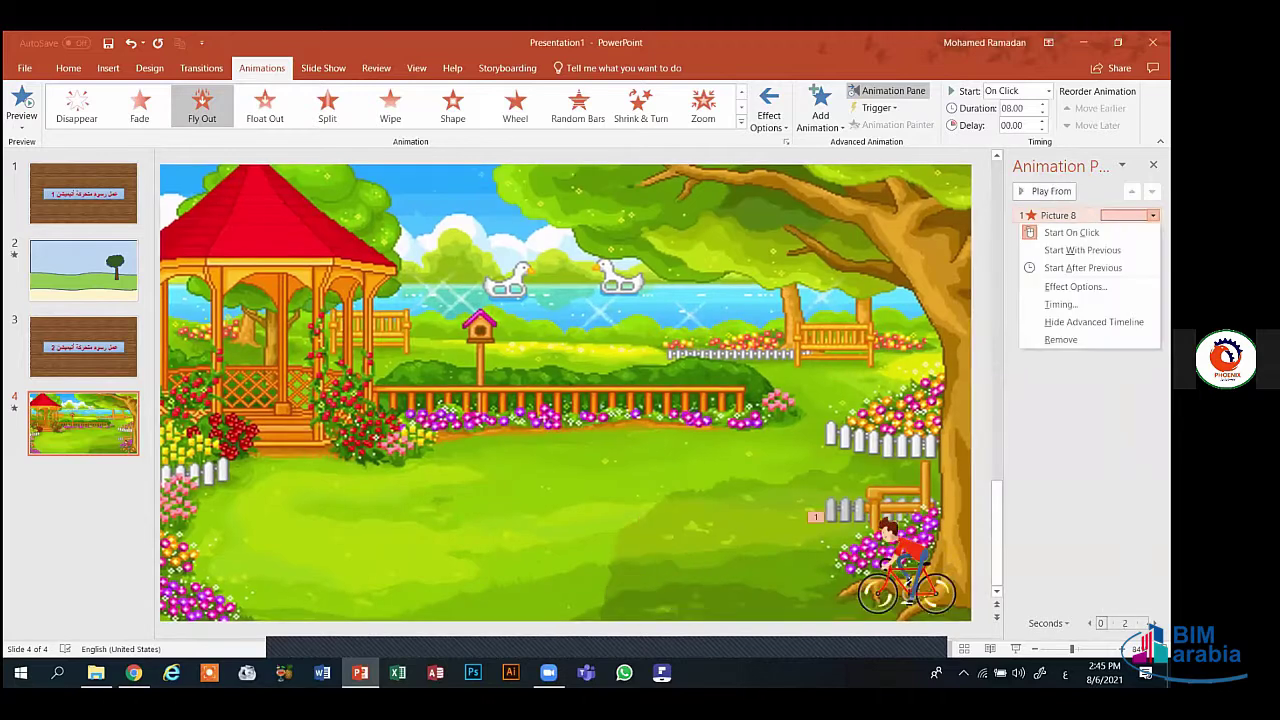
click(1075, 286)
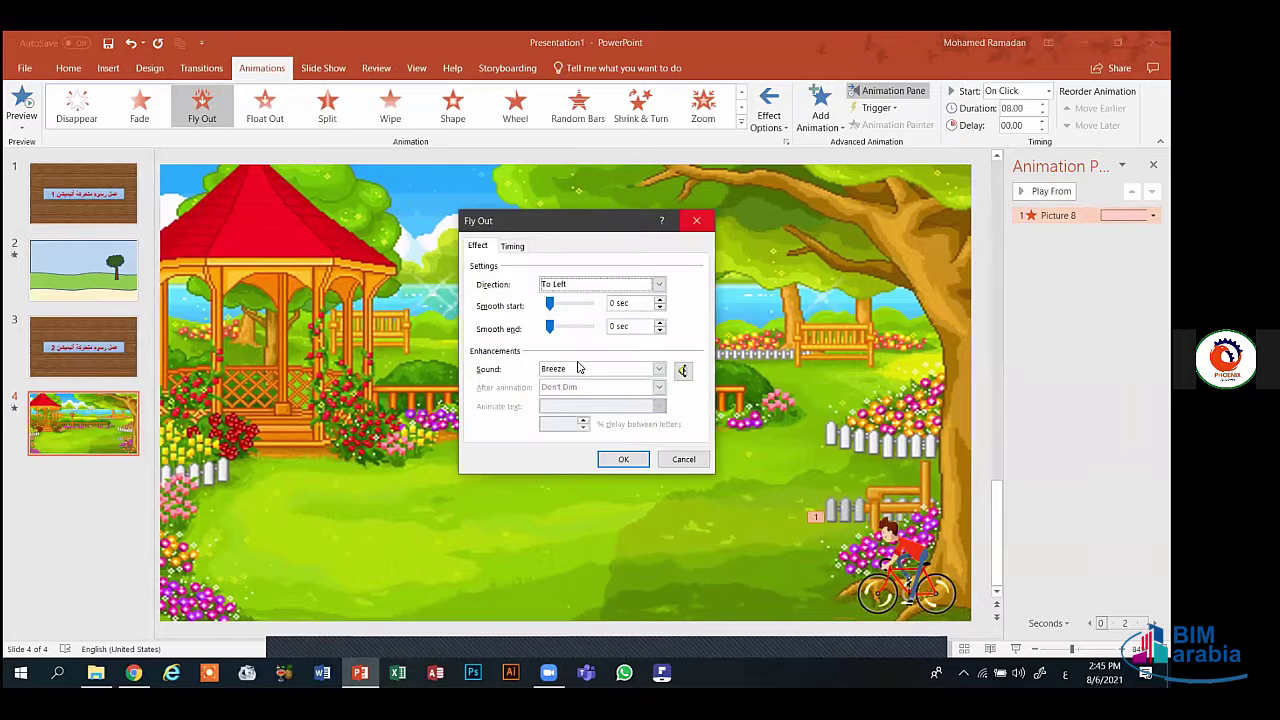
click(658, 369)
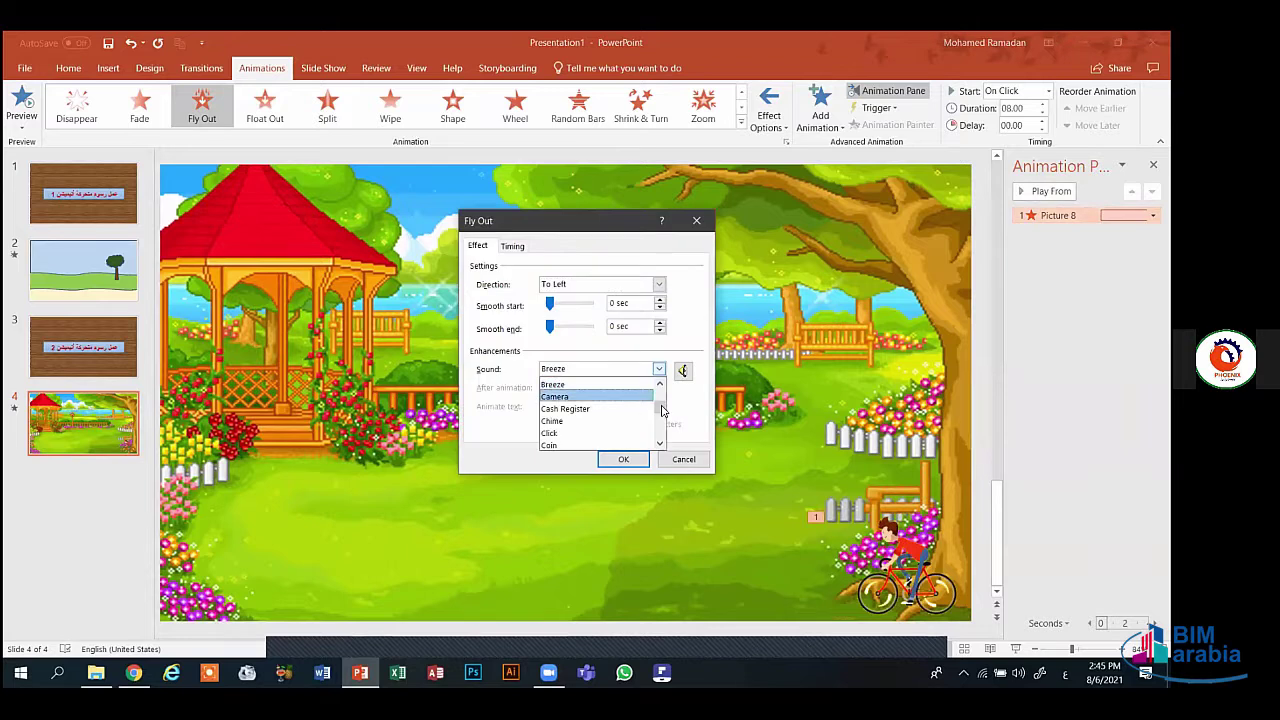
drag(661, 403, 658, 433)
click(565, 432)
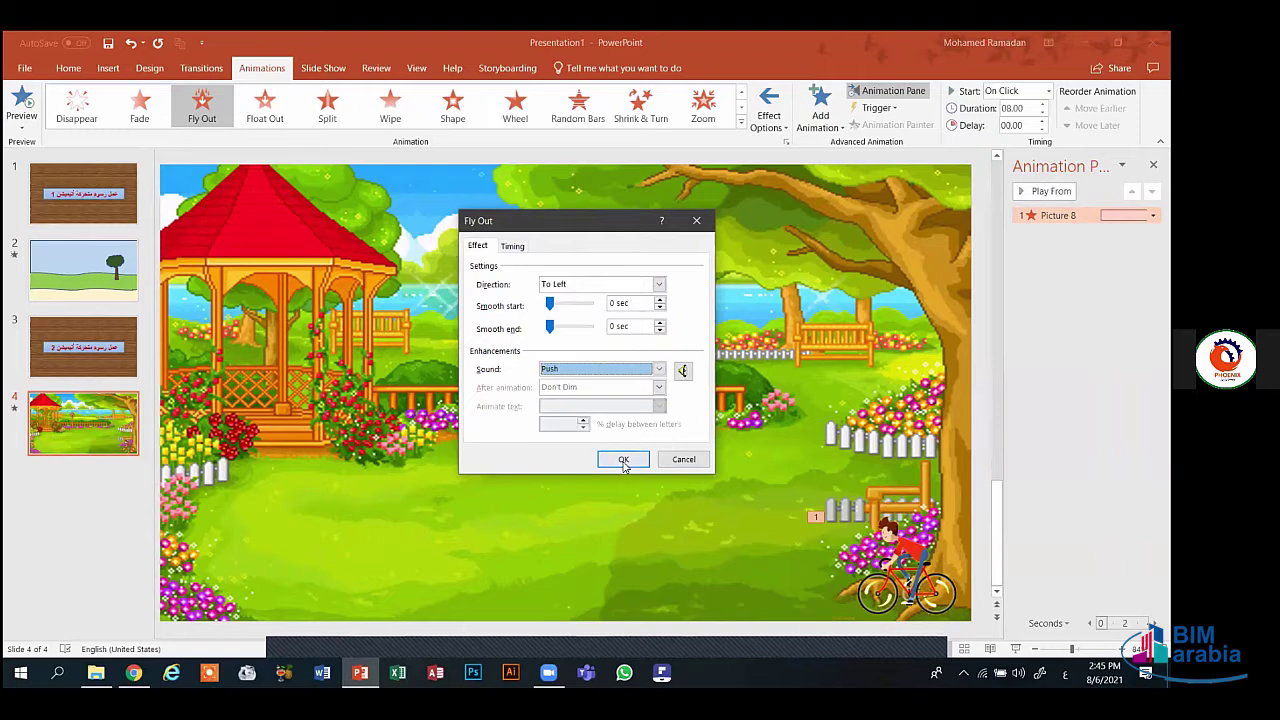
click(623, 460)
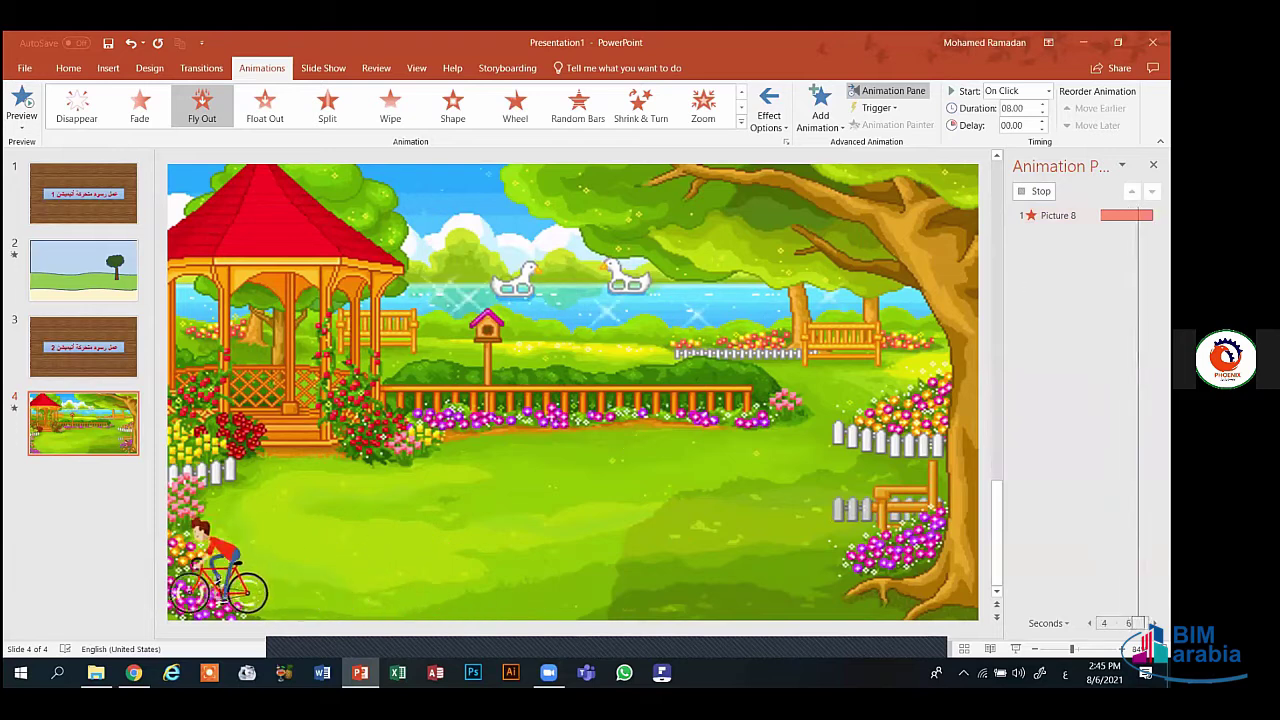
click(17, 97)
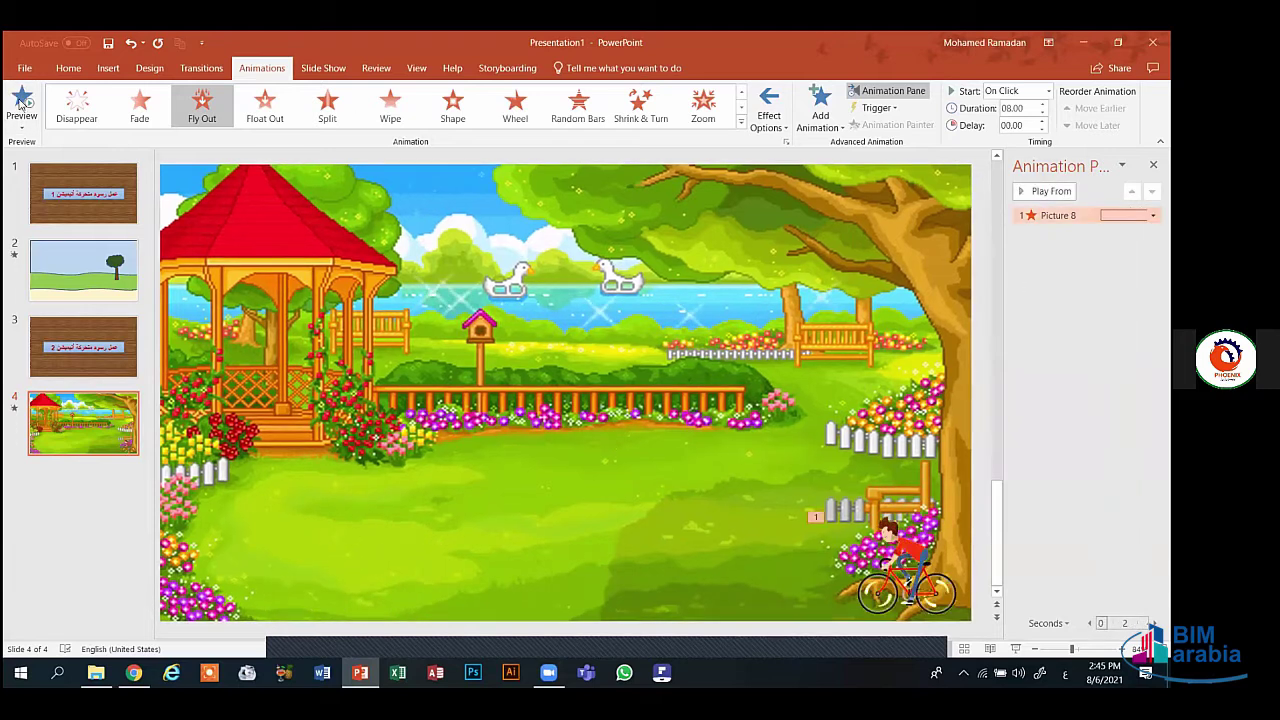
click(21, 100)
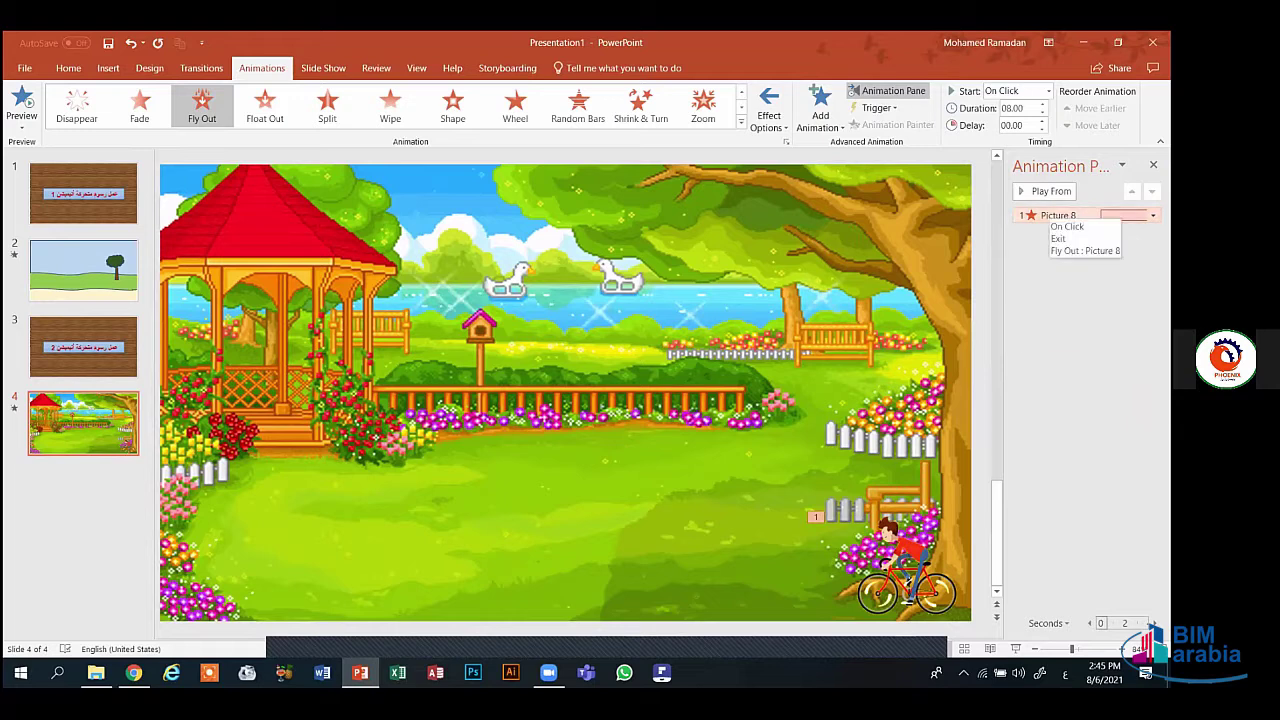
double_click(1060, 215)
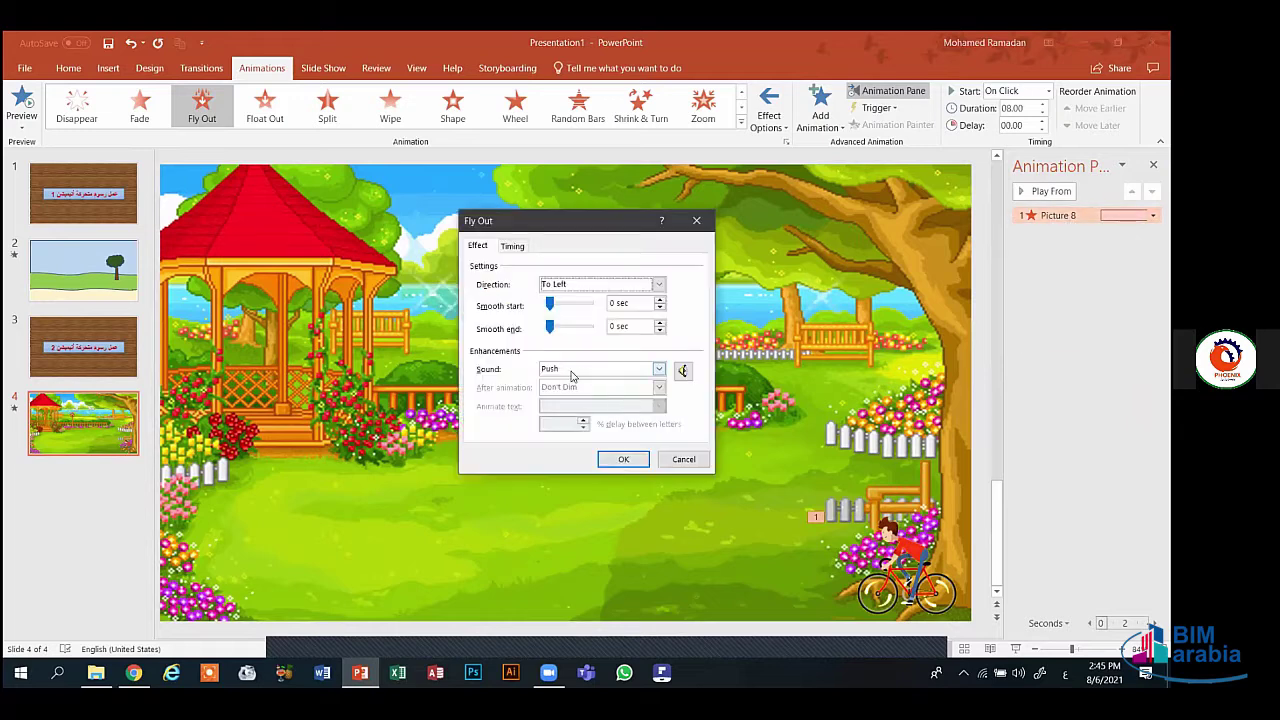
click(609, 369)
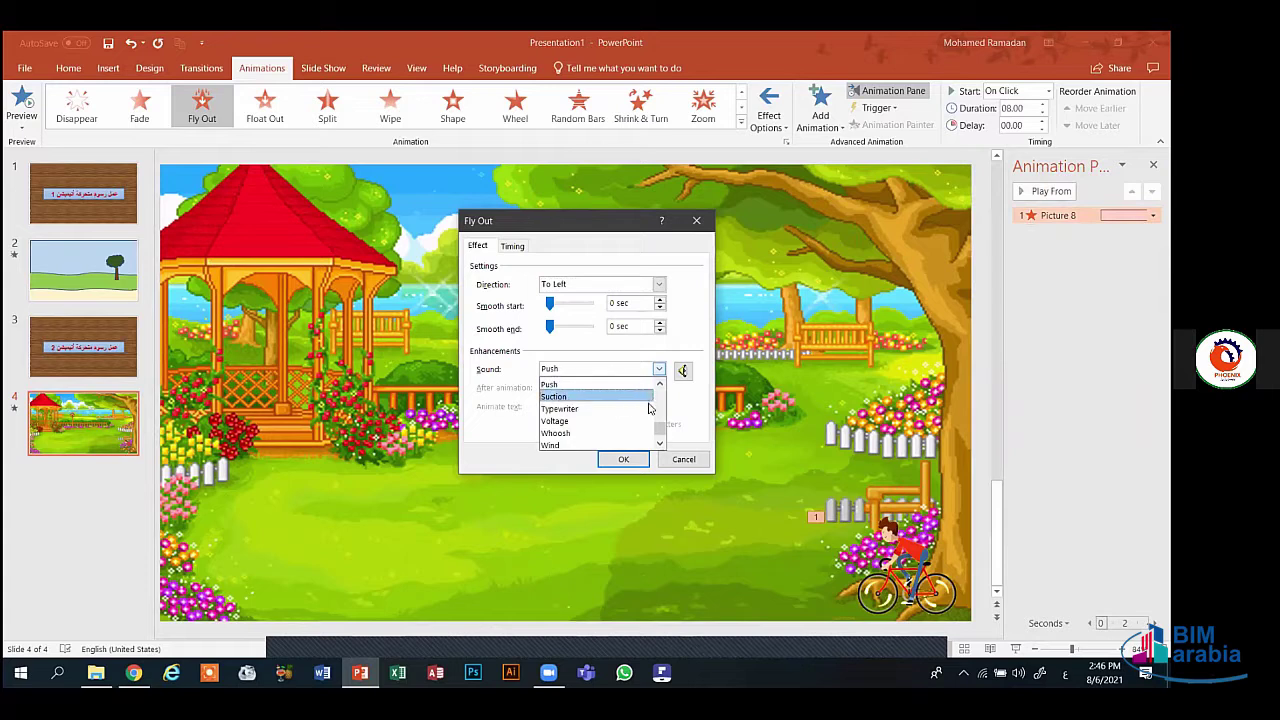
click(685, 400)
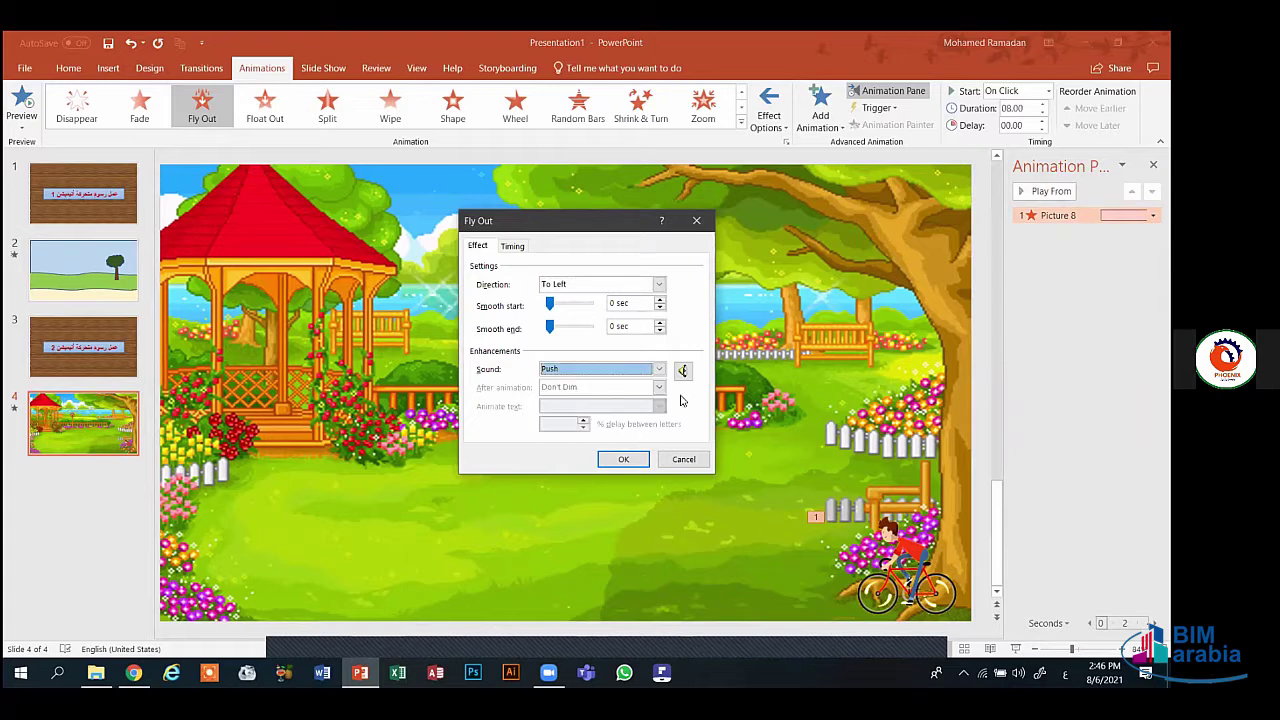
click(511, 247)
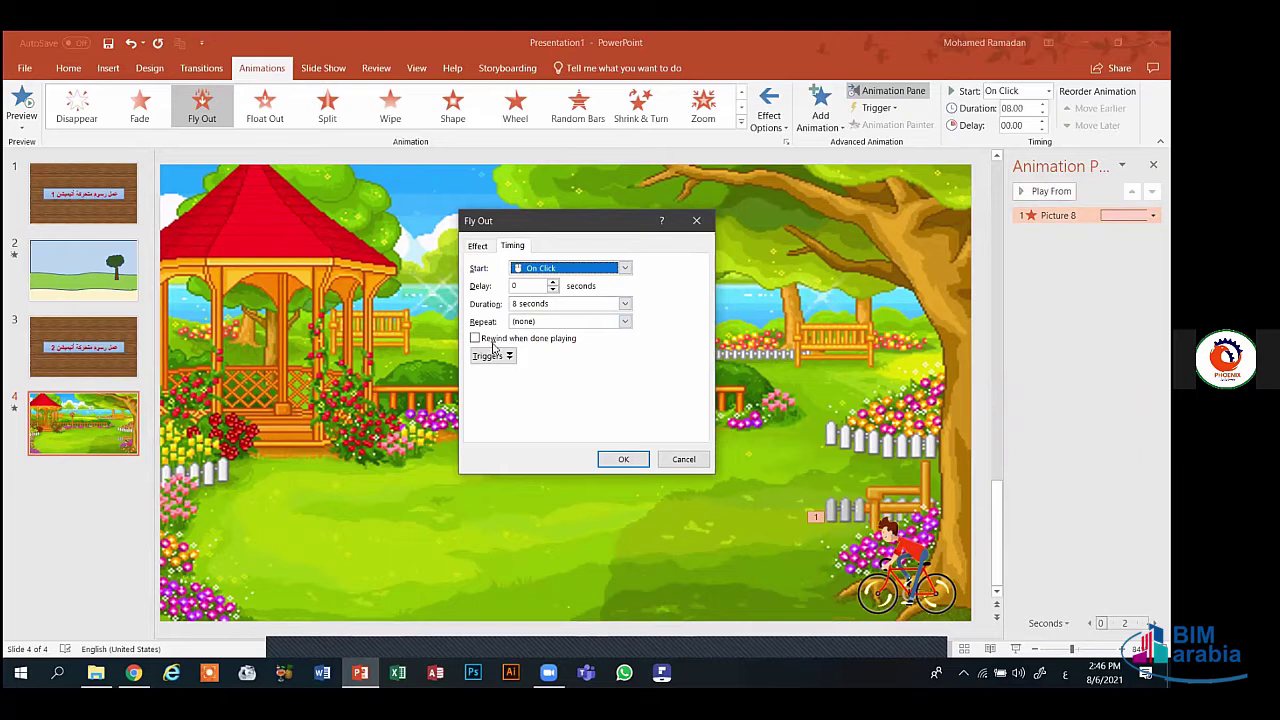
click(625, 457)
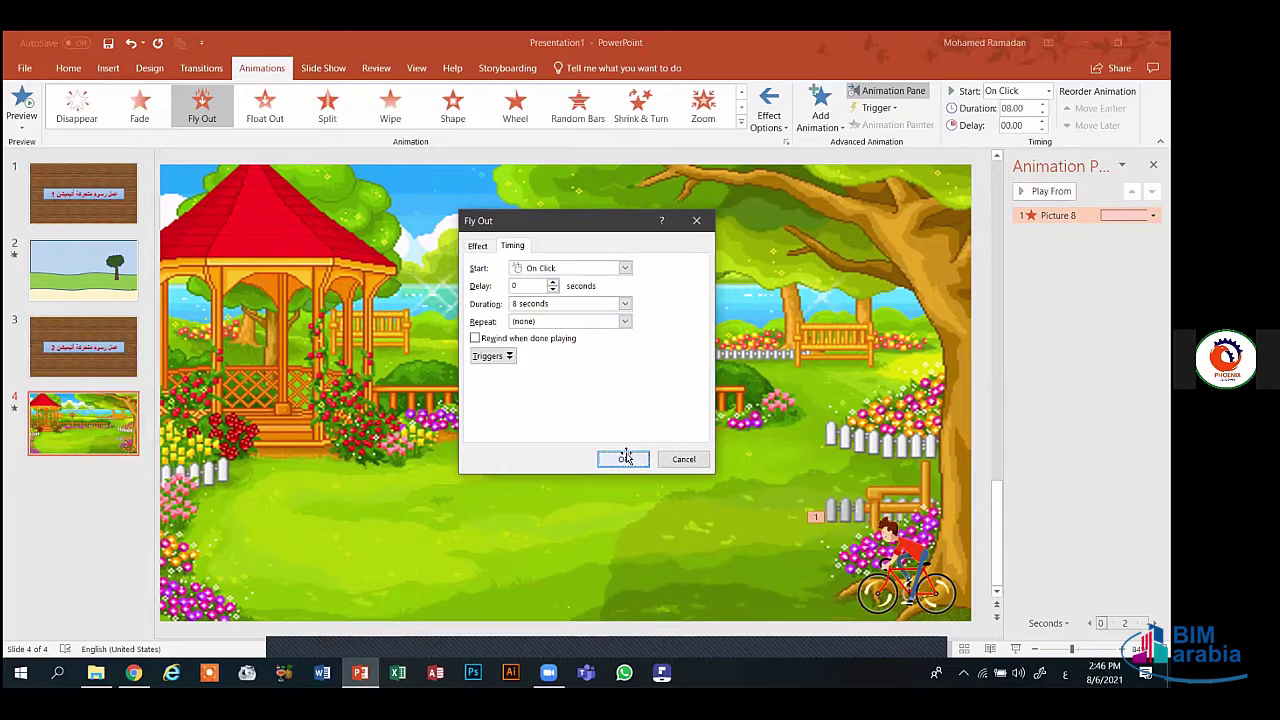
key(Return)
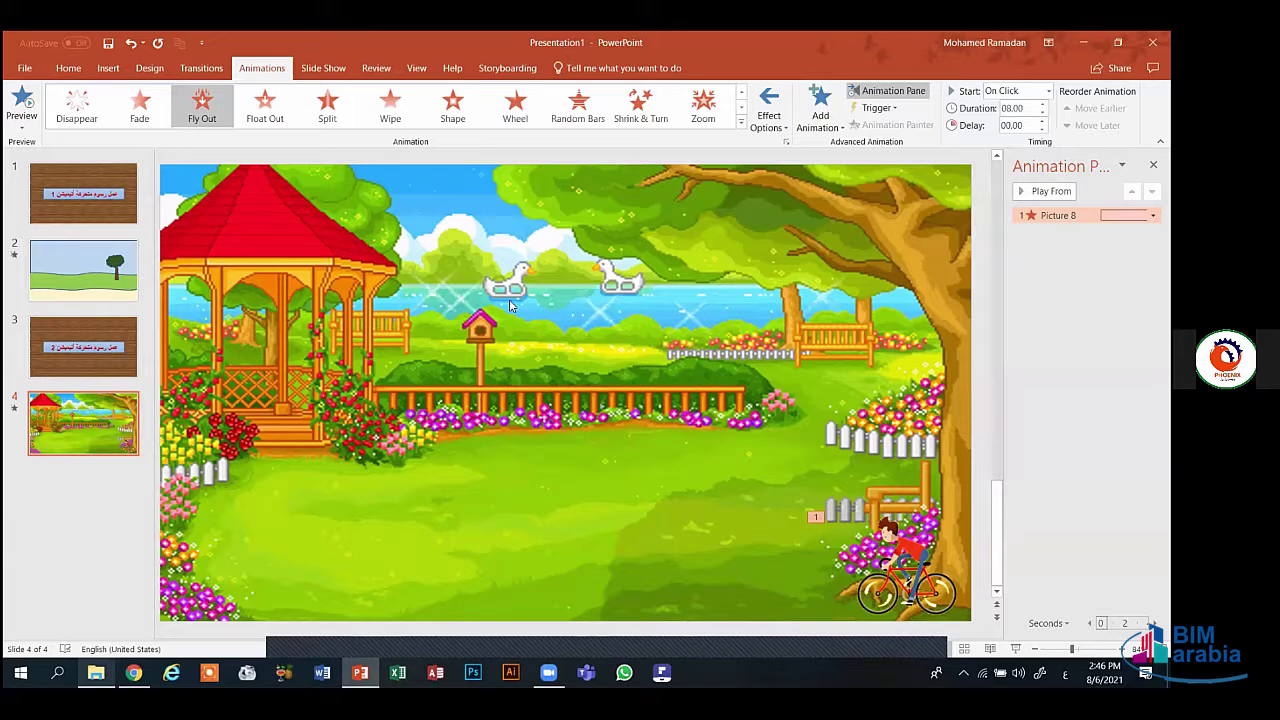
- Search Google Images for 'graphics playground-001444'
key(alt+Tab)
key(ctrl+a)
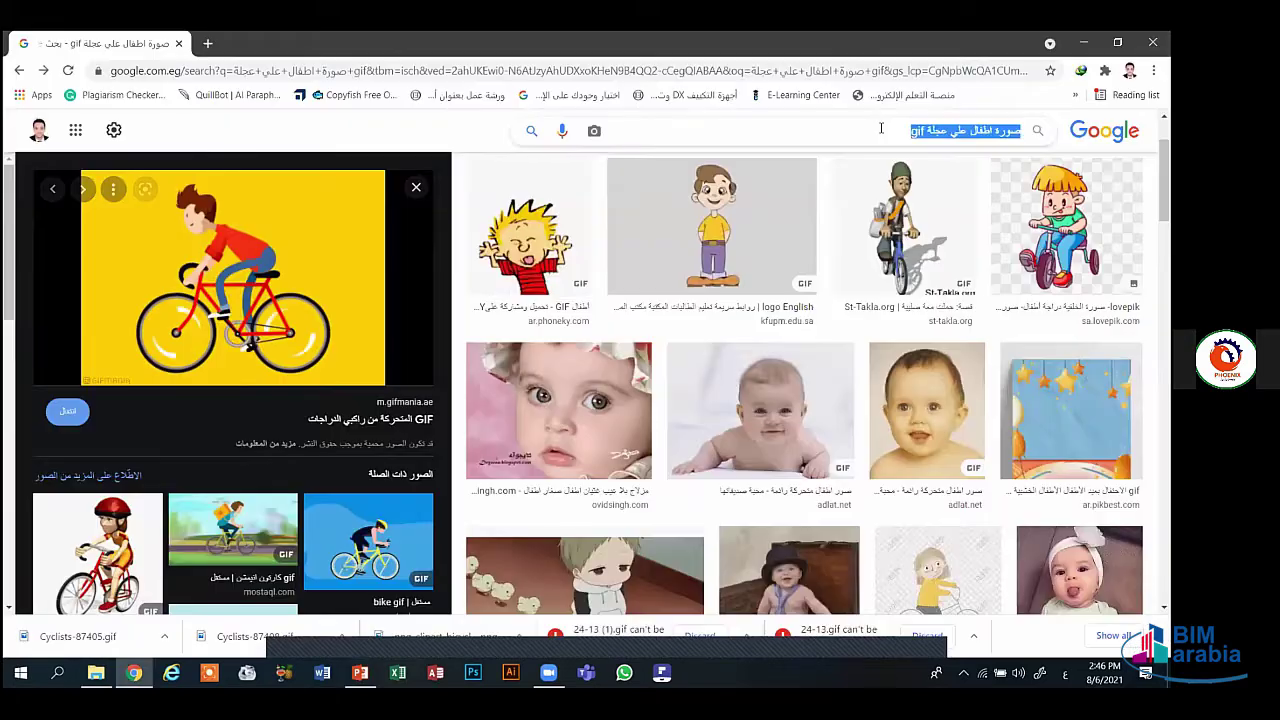
text(ح)
key(BackSpace)
key(alt+shift)
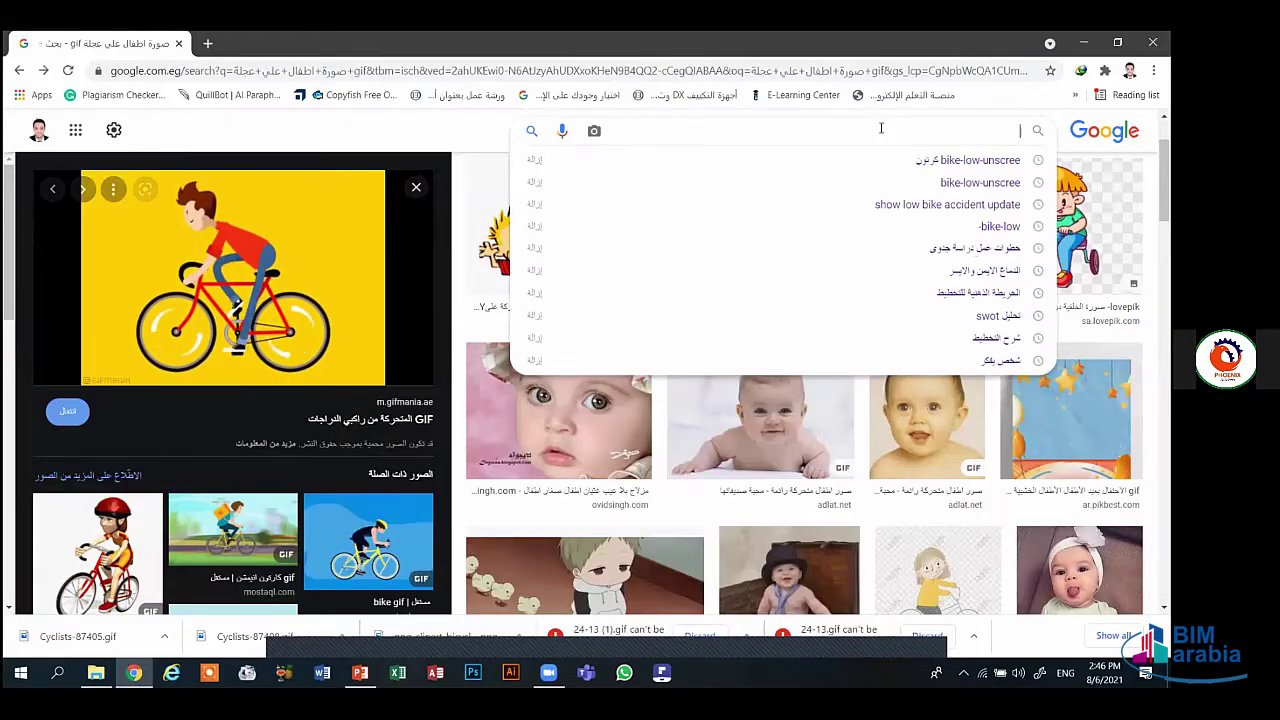
text(gr)
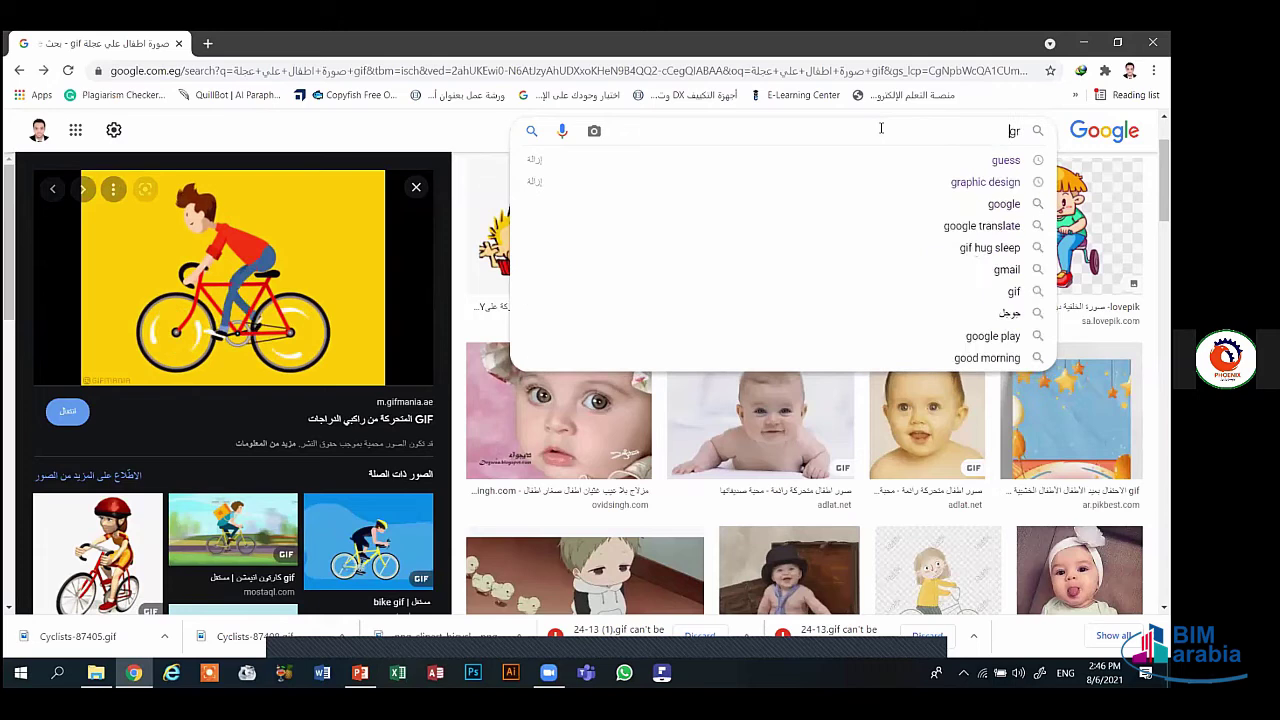
text(aphics)
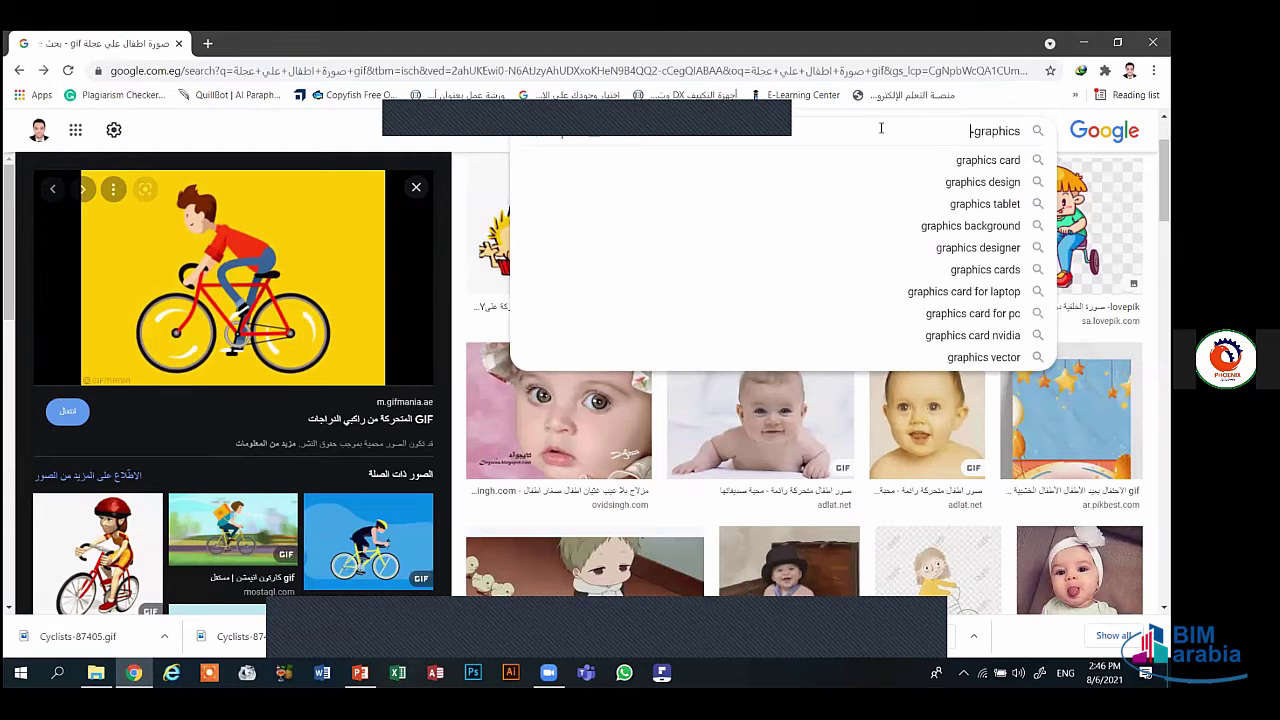
text( play)
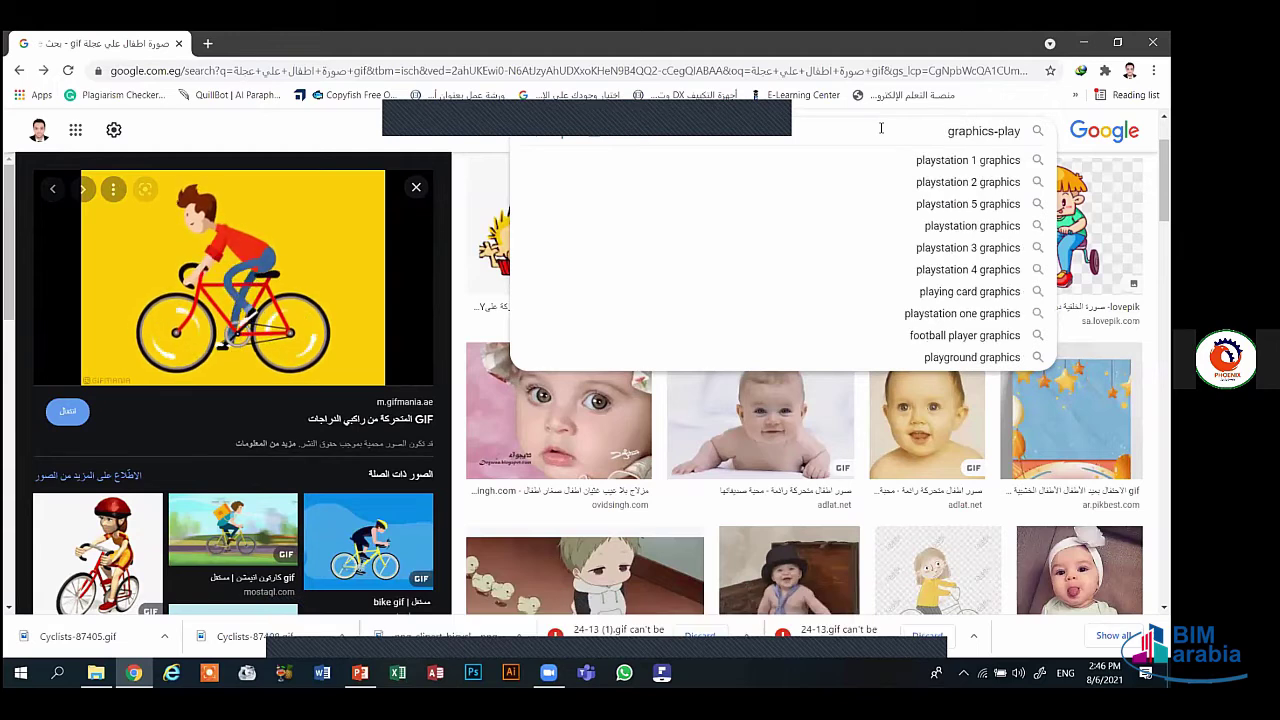
text(ground)
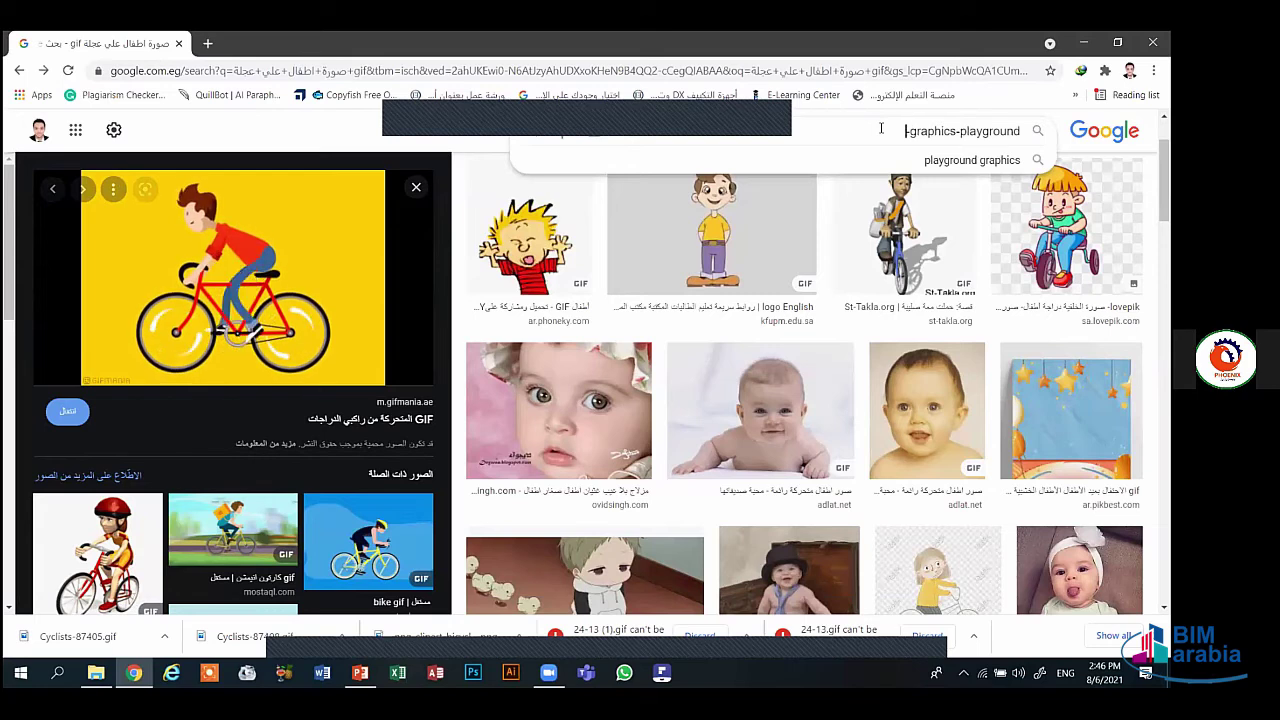
text(-001444)
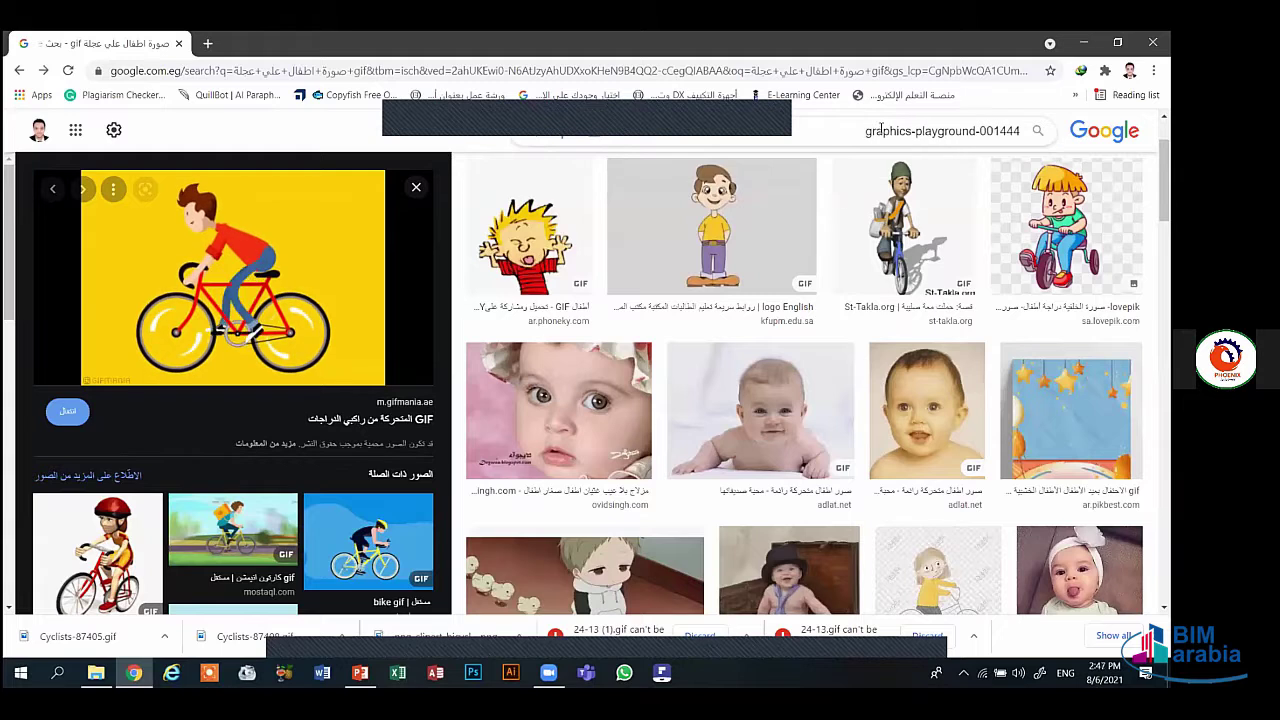
key(Return)
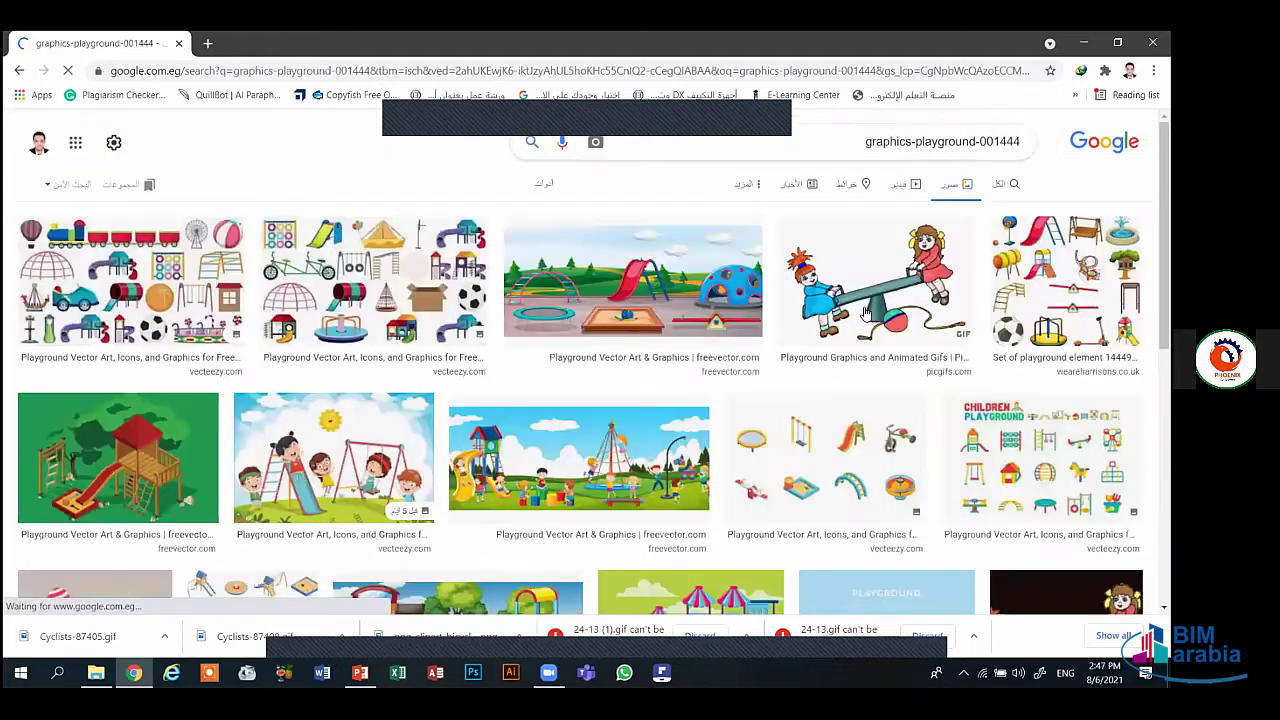
- Save the seesaw GIF to the project folder as graphics-playground-001444.gif
click(862, 300)
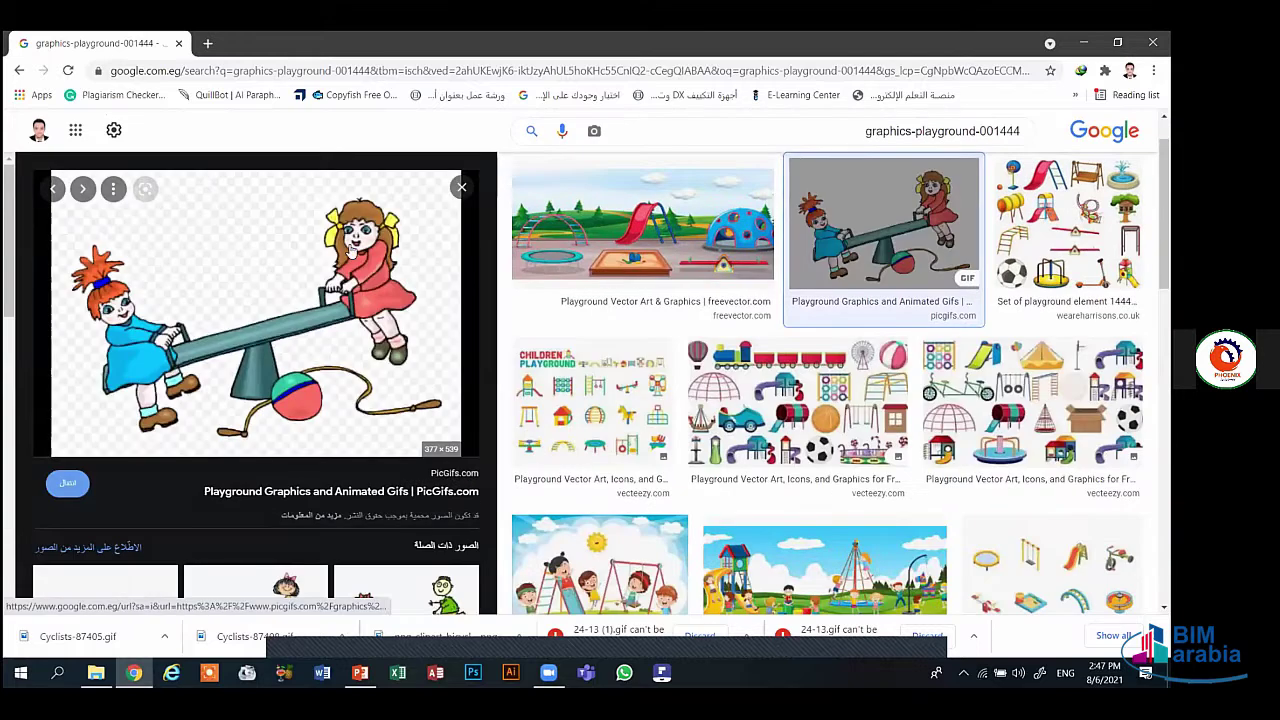
right_click(352, 250)
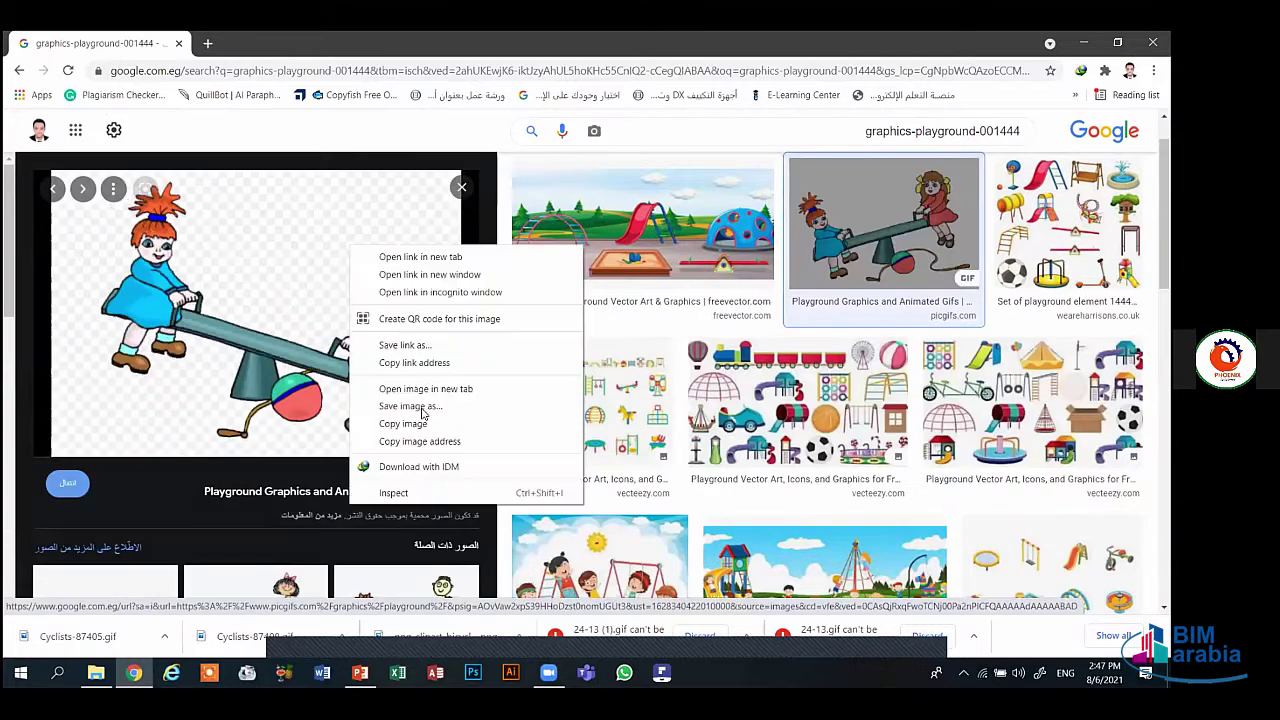
click(410, 406)
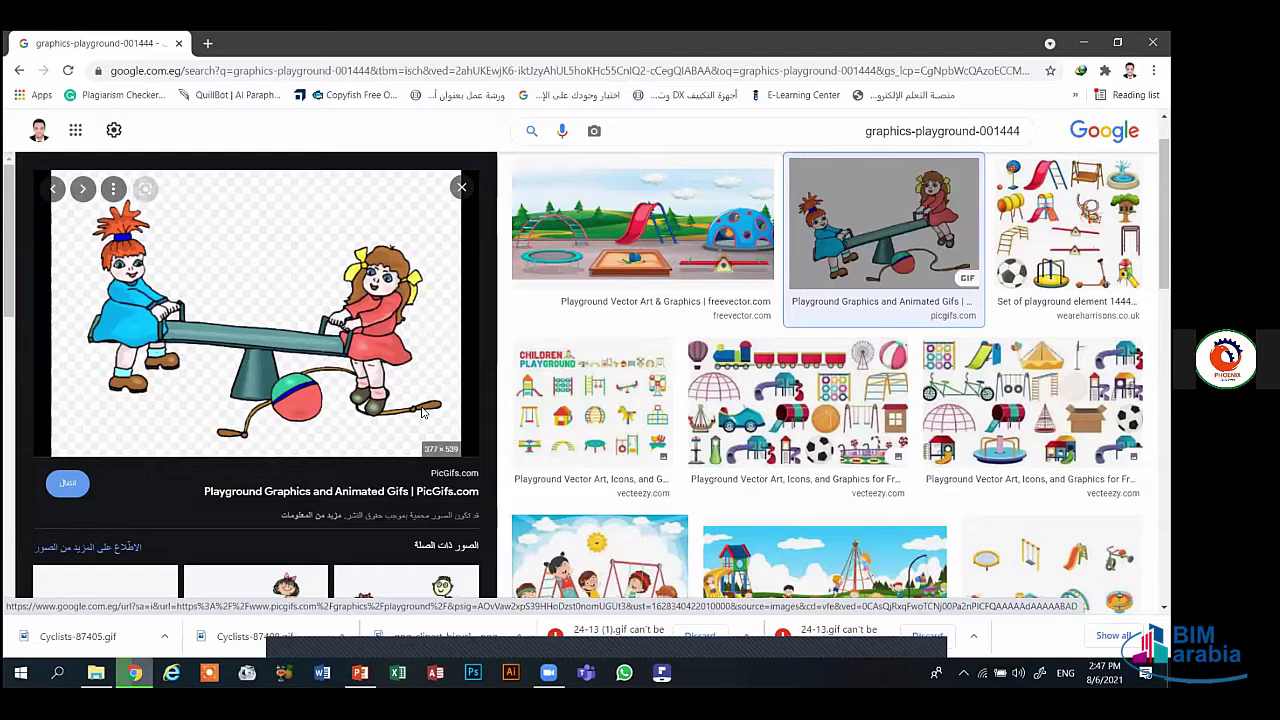
right_click(422, 413)
key(v)
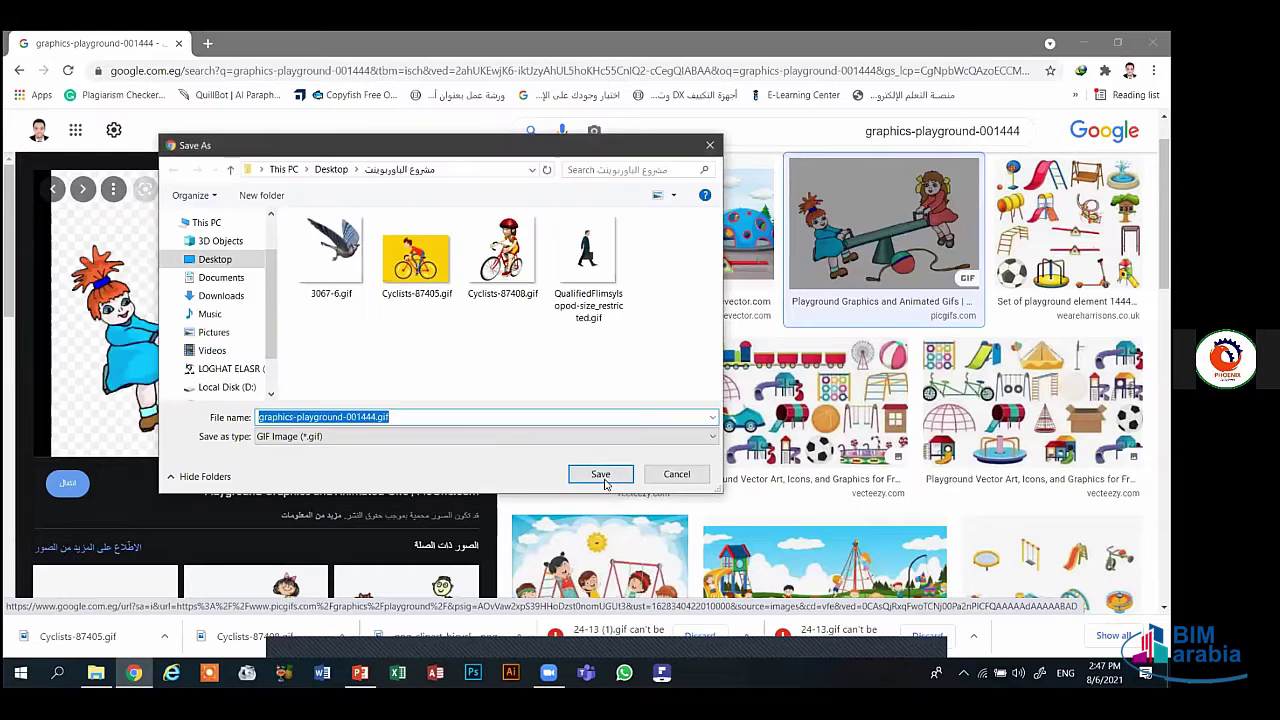
click(601, 474)
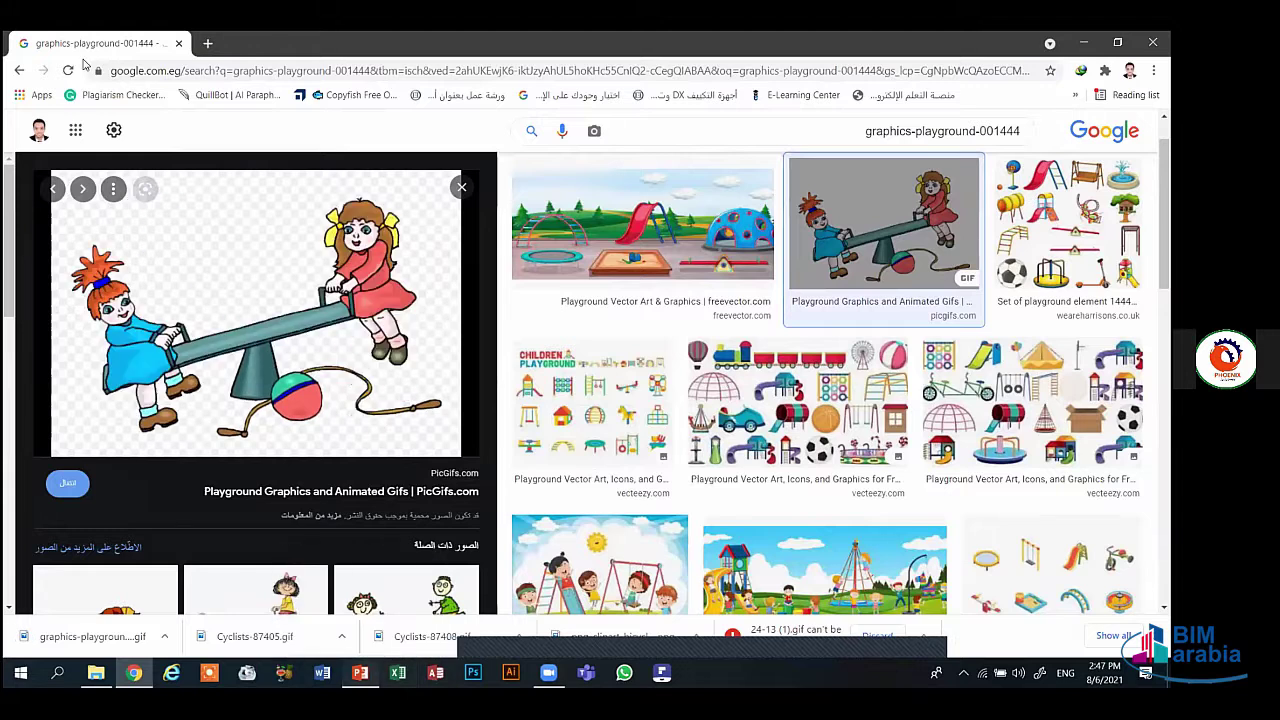
key(alt+Tab)
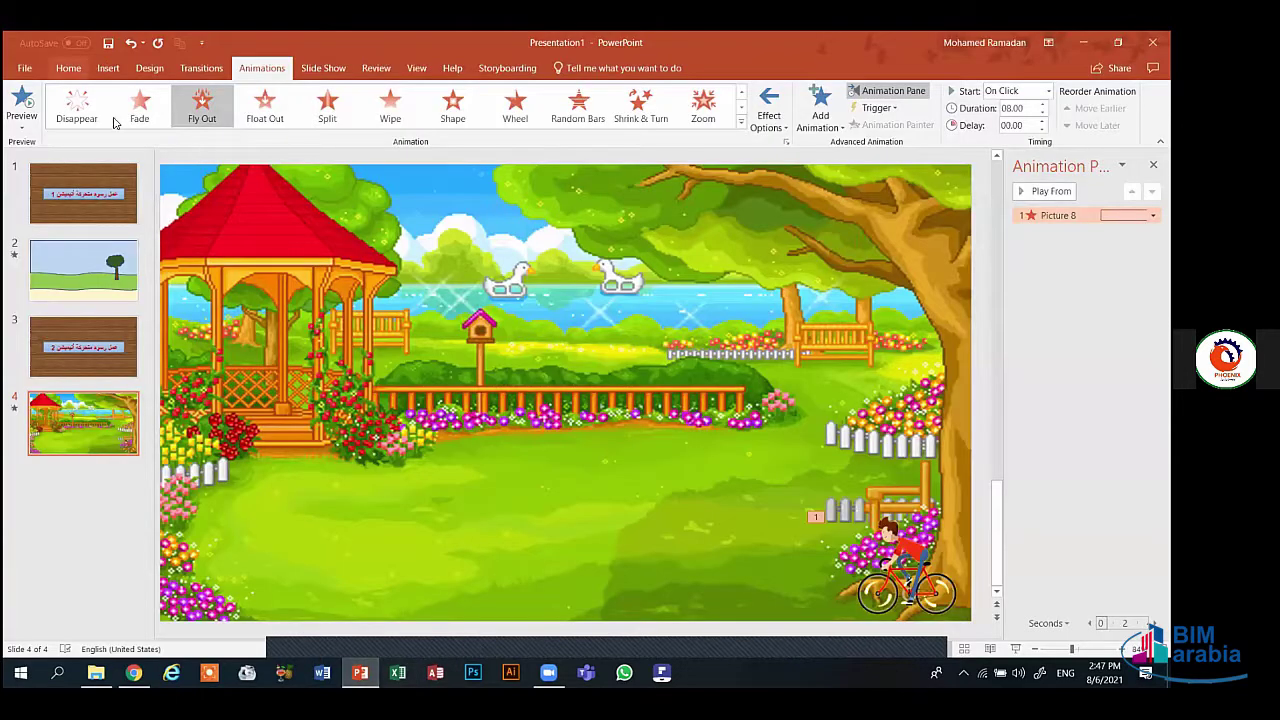
- Insert graphics-playground-001444.gif, shrink it to about 2.19 by 3.13 inches, and centre it on the lawn
scroll(98, 122, up, 3)
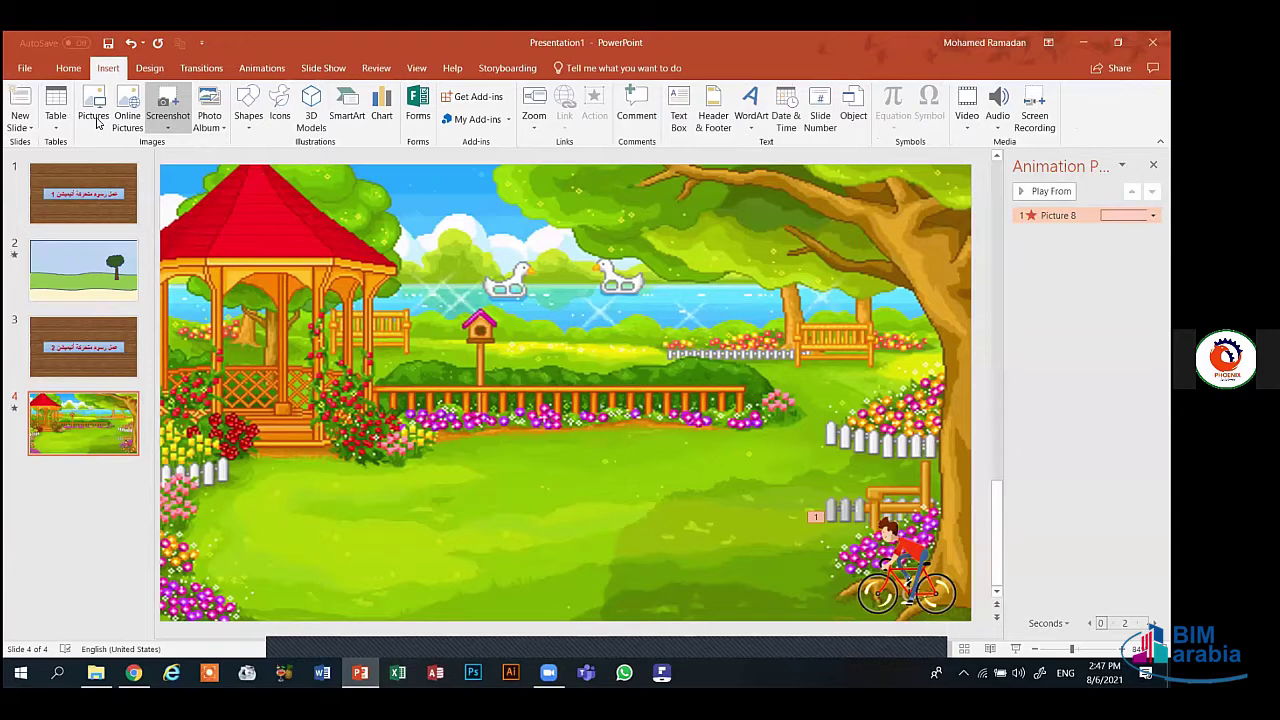
click(97, 119)
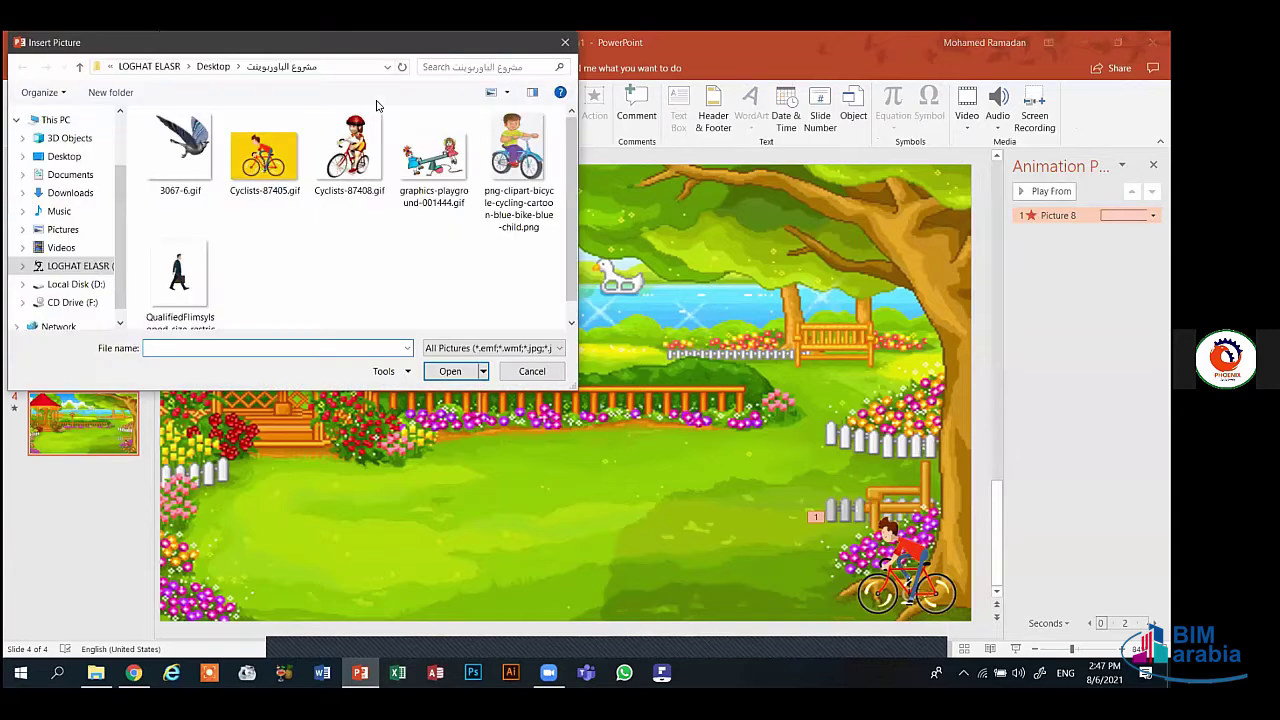
click(433, 158)
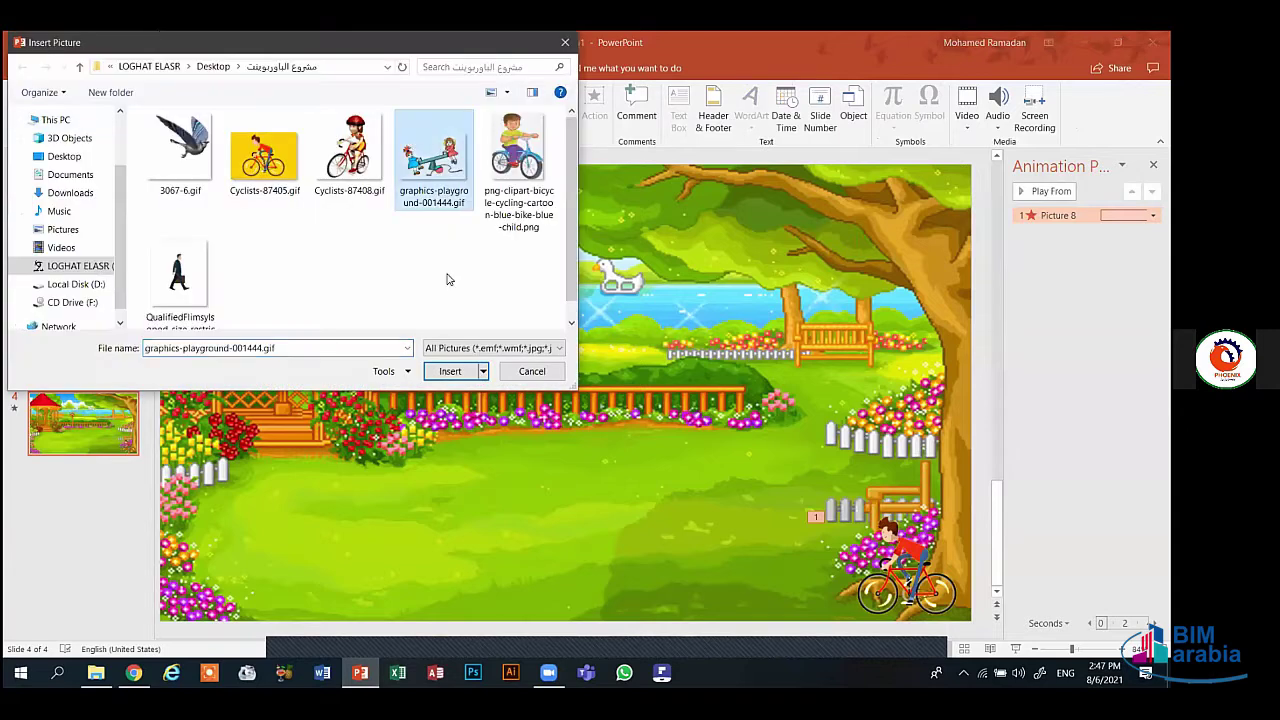
click(452, 370)
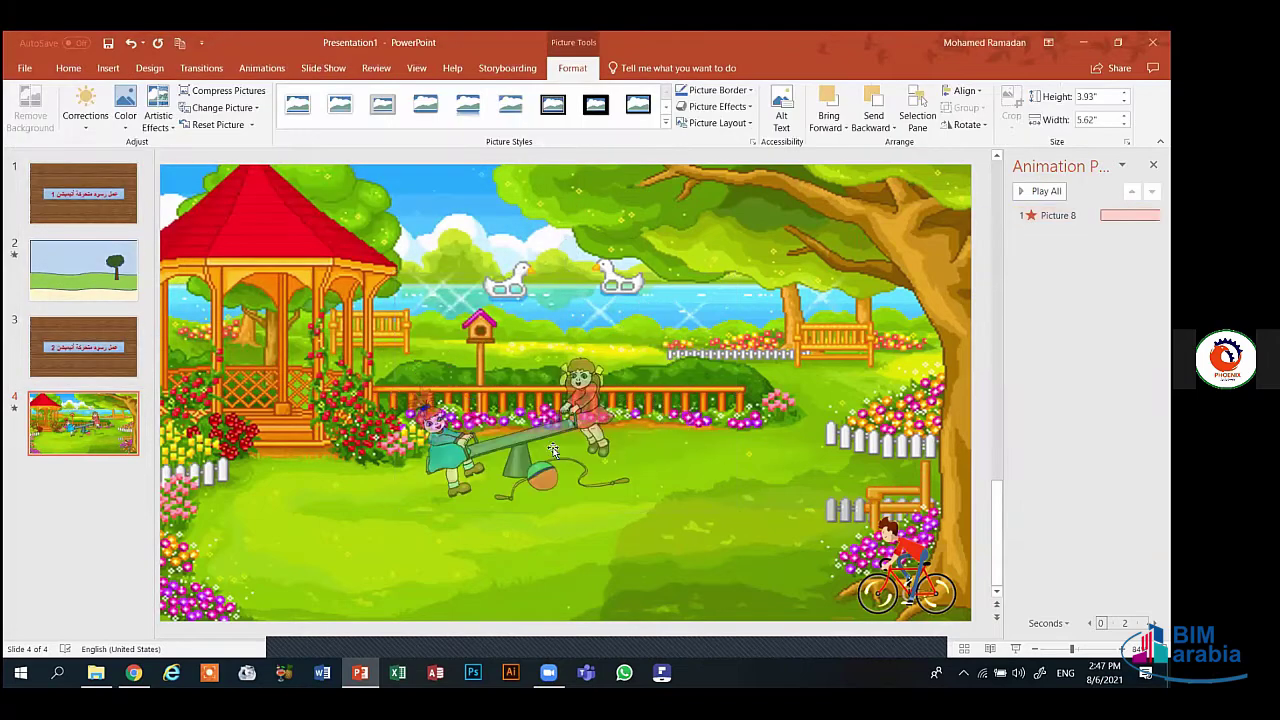
drag(844, 381, 900, 362)
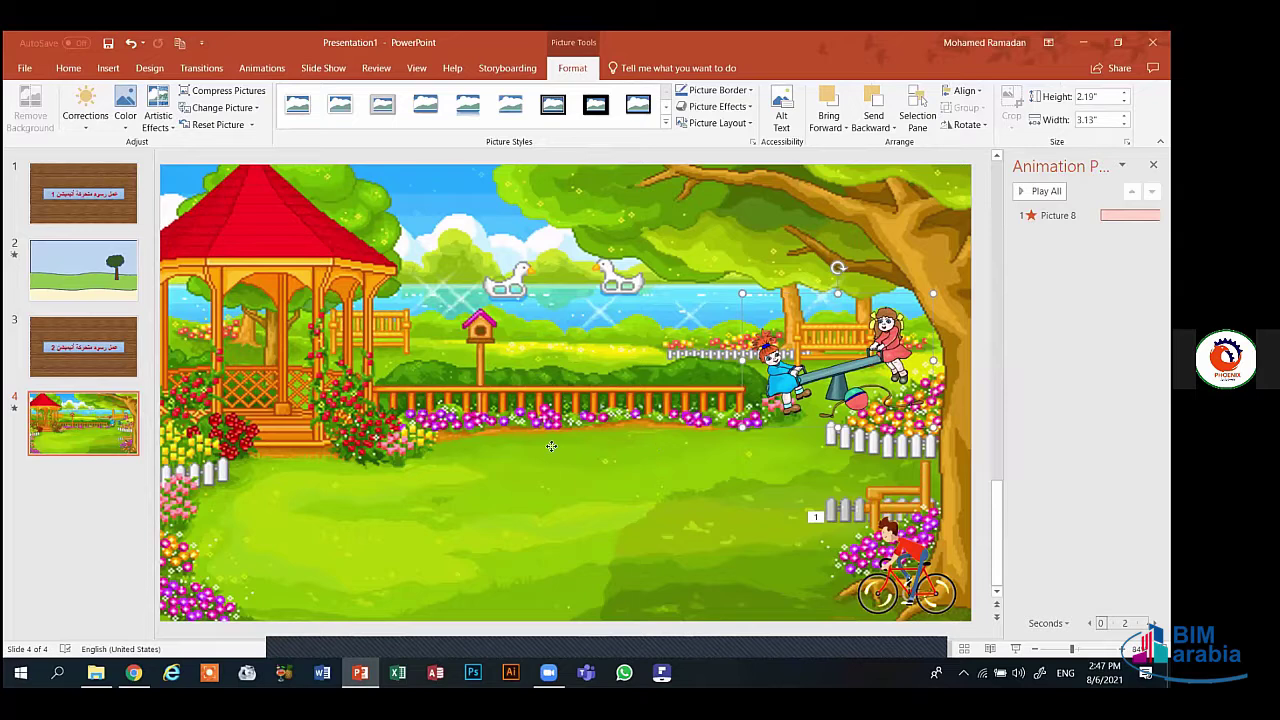
drag(555, 459, 560, 447)
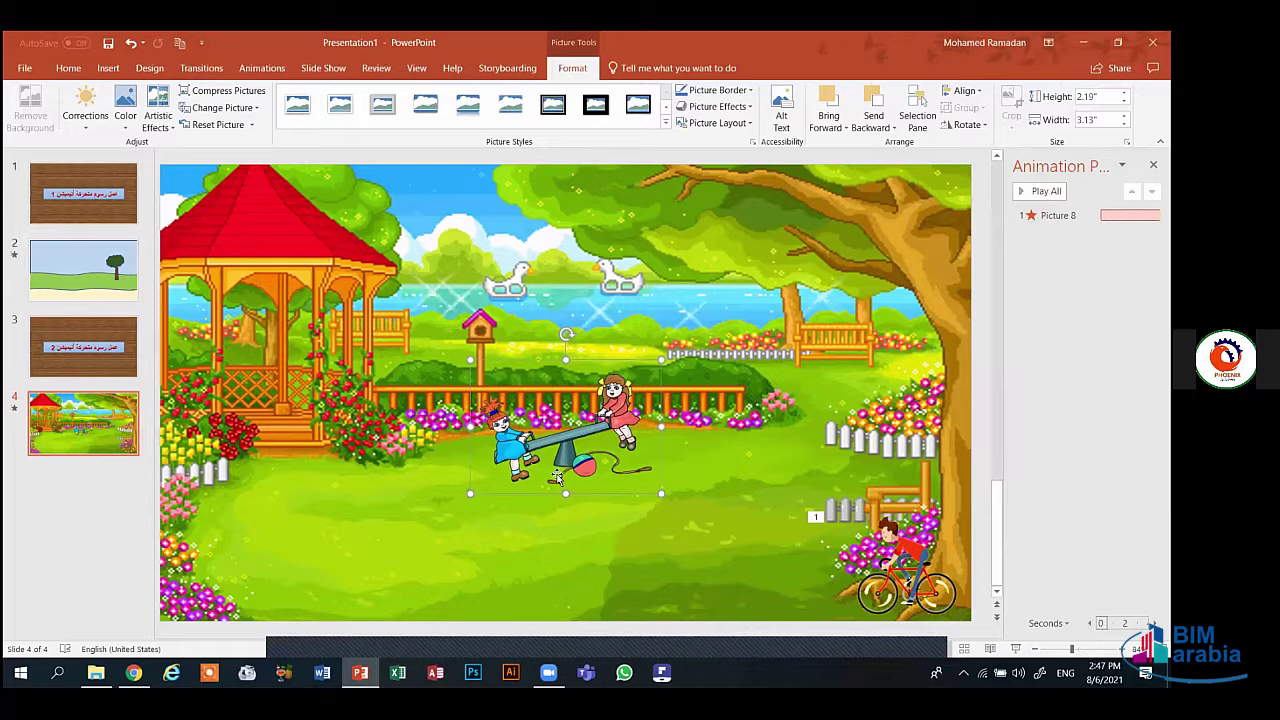
- Apply the Teeter emphasis animation to the seesaw picture
click(268, 70)
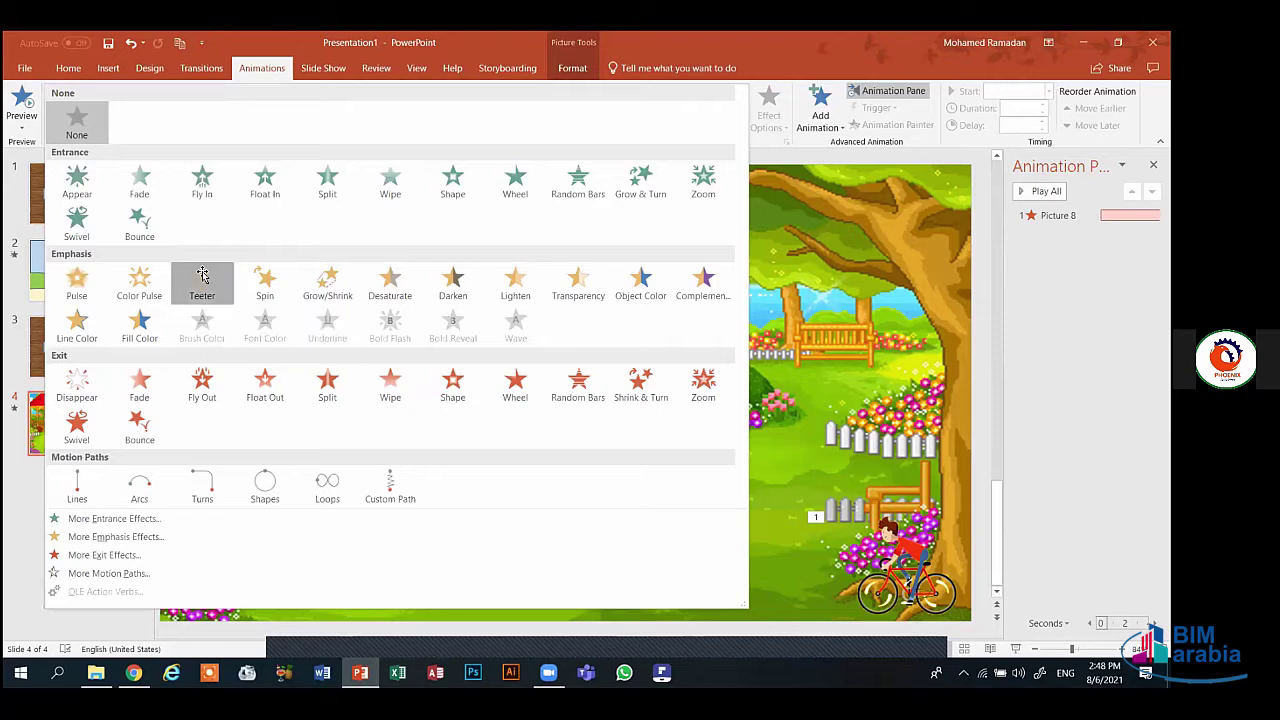
key(Escape)
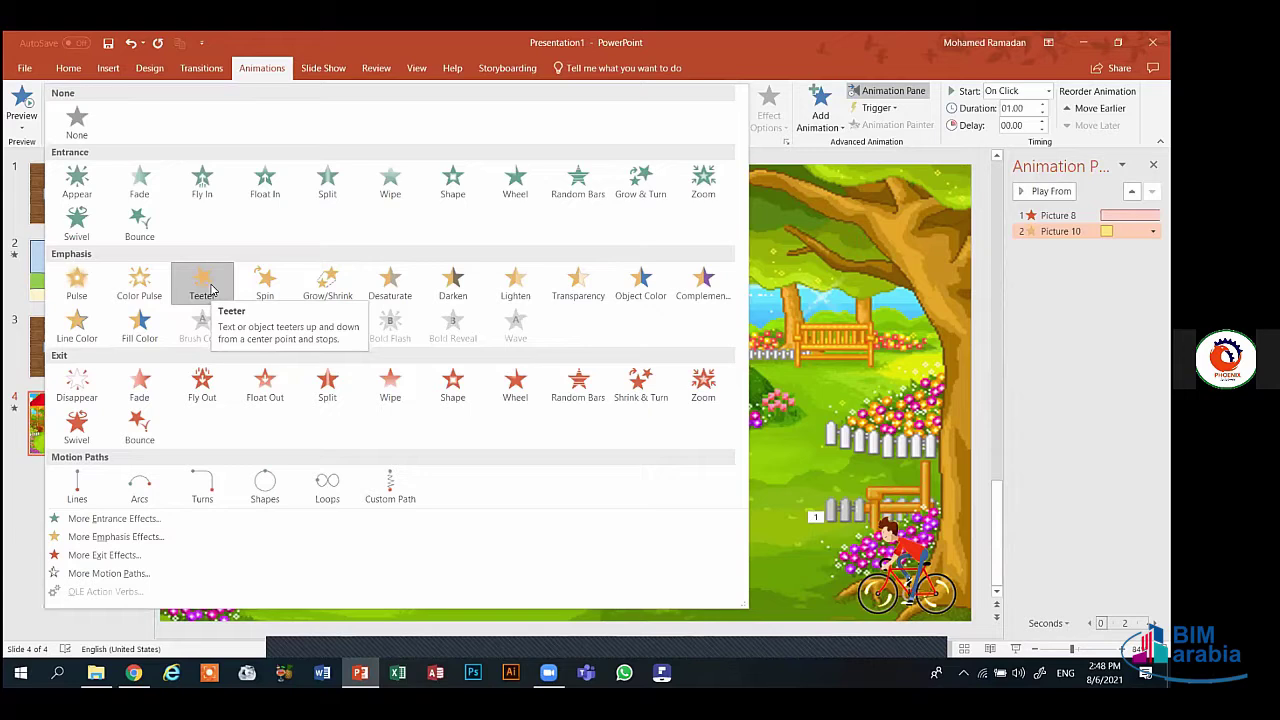
click(606, 435)
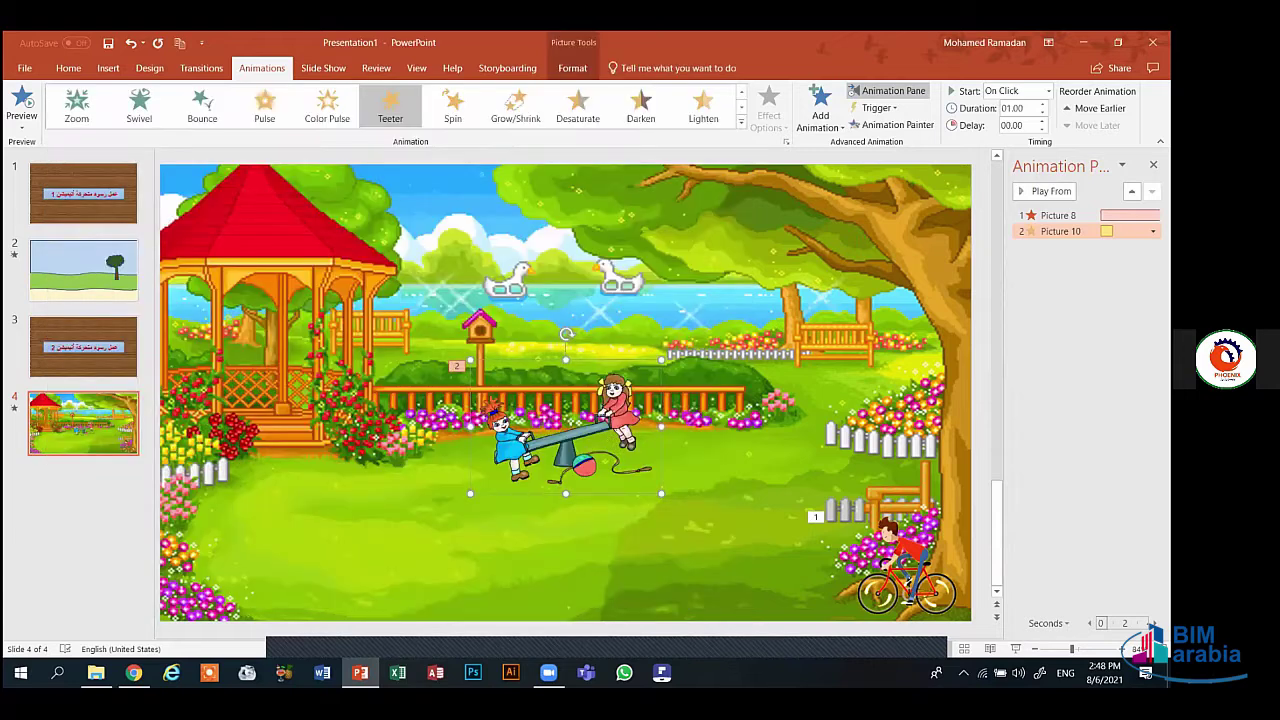
- Raise the Teeter duration to 05.00 seconds and preview the slide's animations
click(1042, 104)
click(1042, 104)
click(1042, 104)
click(1042, 104)
click(1042, 104)
click(1042, 105)
click(1042, 105)
click(1042, 105)
click(1042, 105)
click(1042, 105)
click(1042, 105)
click(1042, 105)
click(1042, 105)
click(1042, 105)
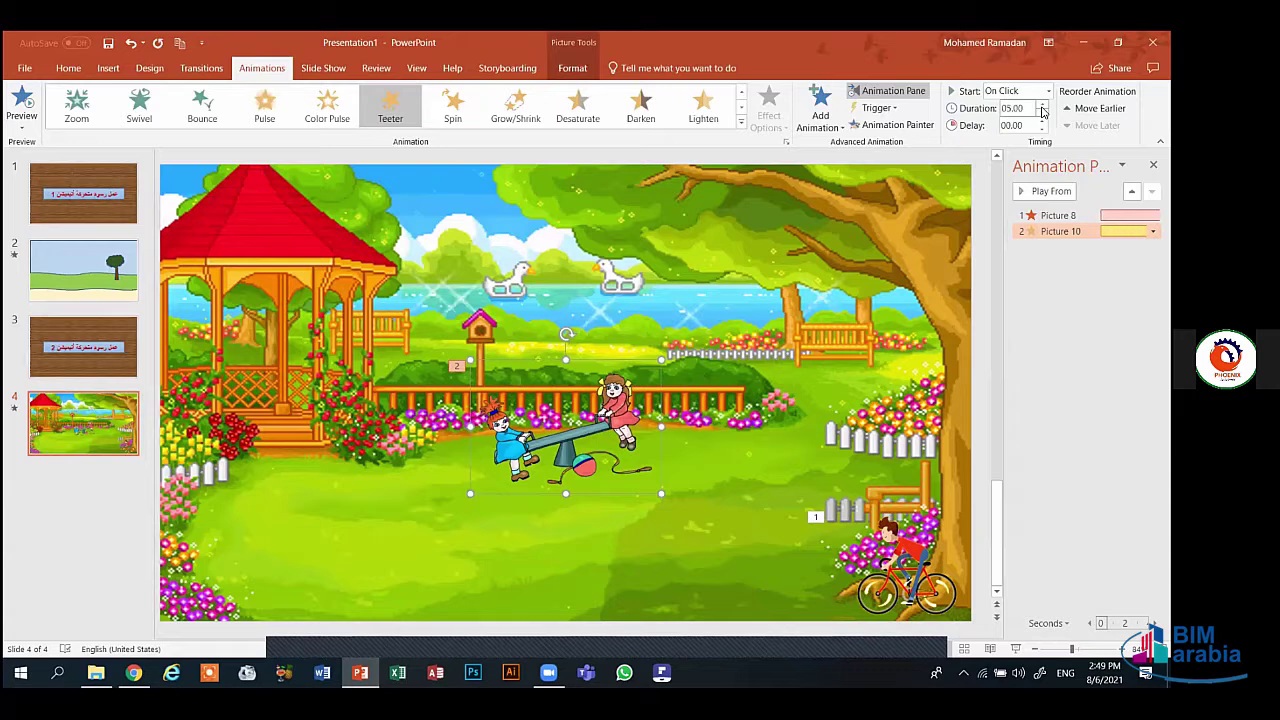
click(10, 95)
key(ctrl+a)
- Set Picture 10's Teeter emphasis to Start With Previous
click(1052, 191)
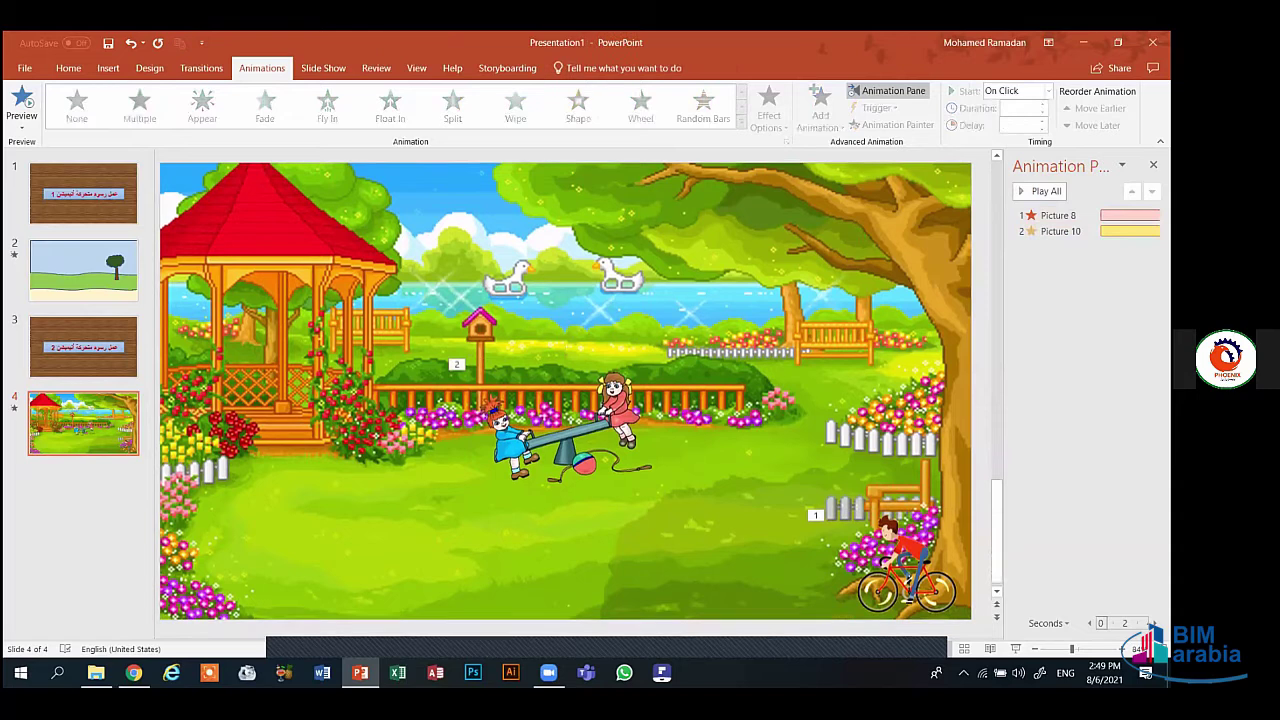
click(1060, 231)
click(1152, 231)
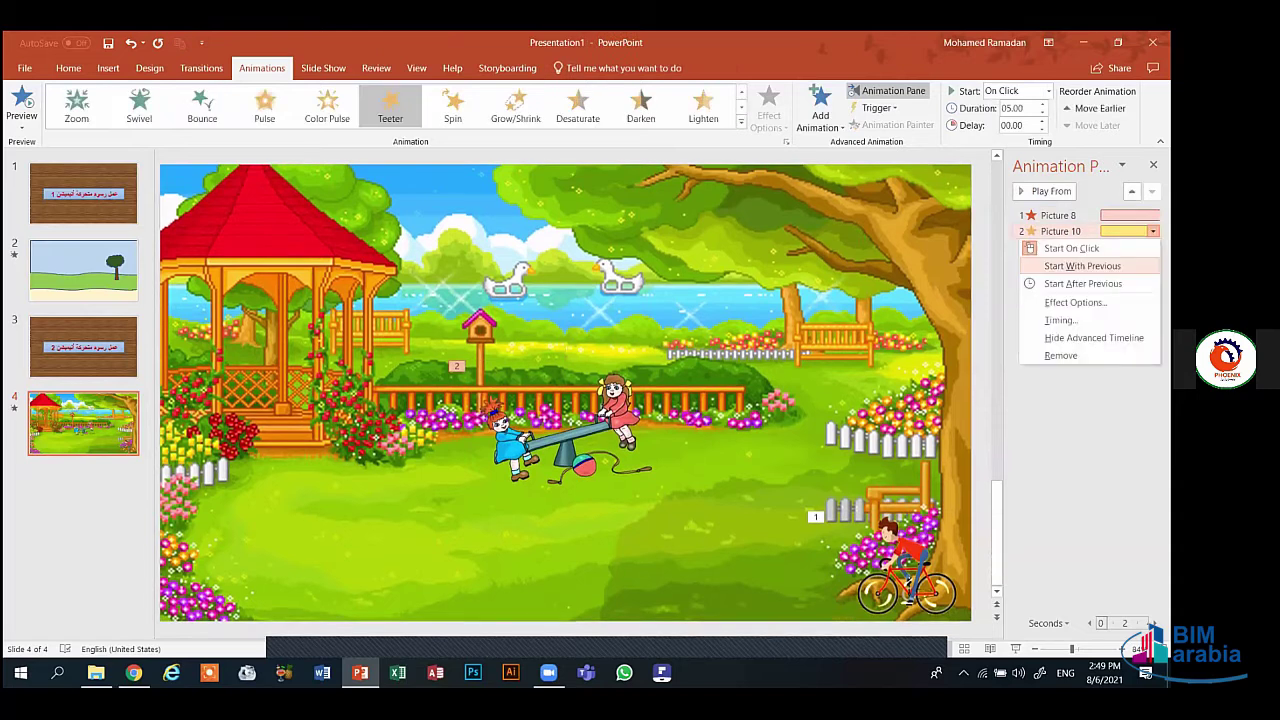
click(1082, 266)
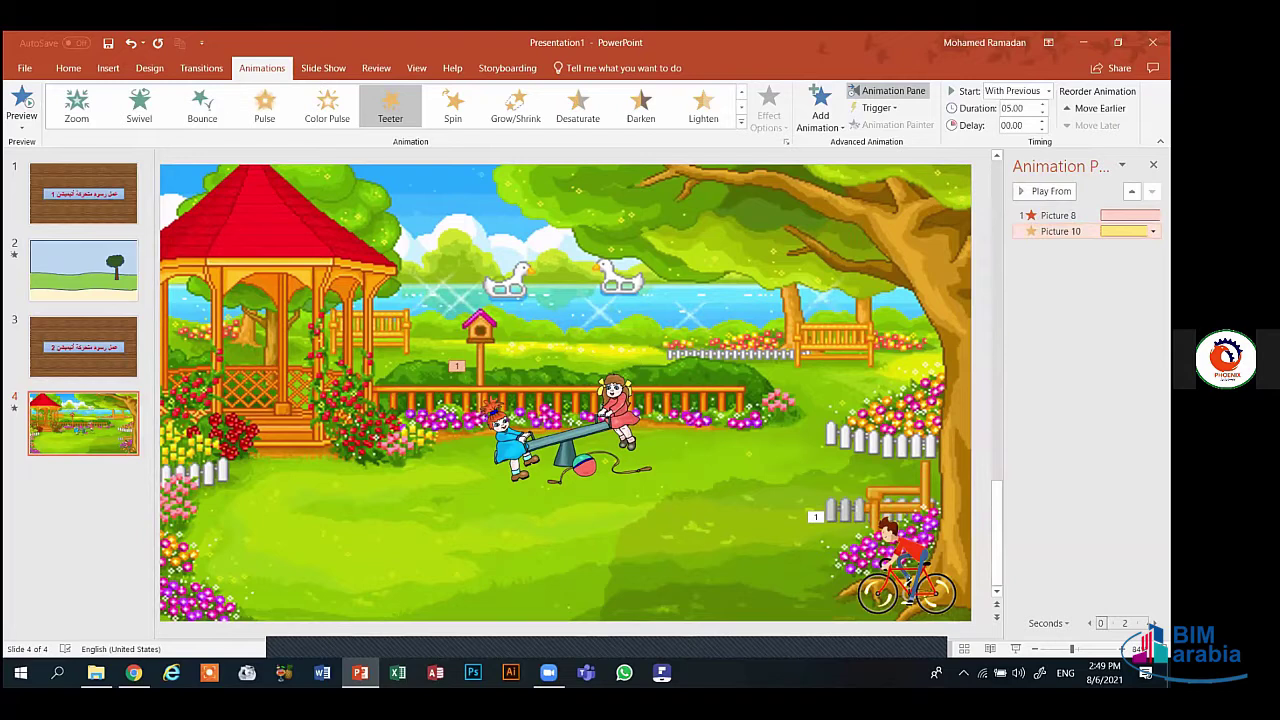
- Set the Teeter's Repeat to Until End of Slide in its Timing settings
click(1152, 231)
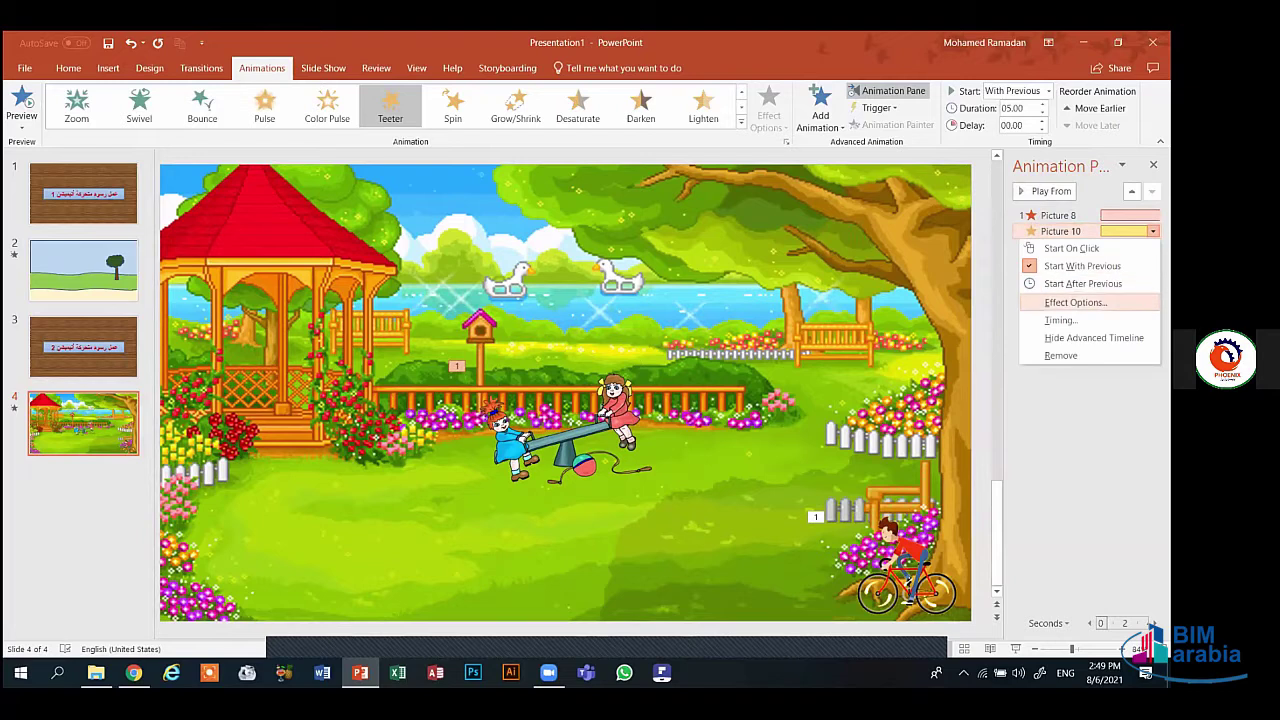
click(1075, 302)
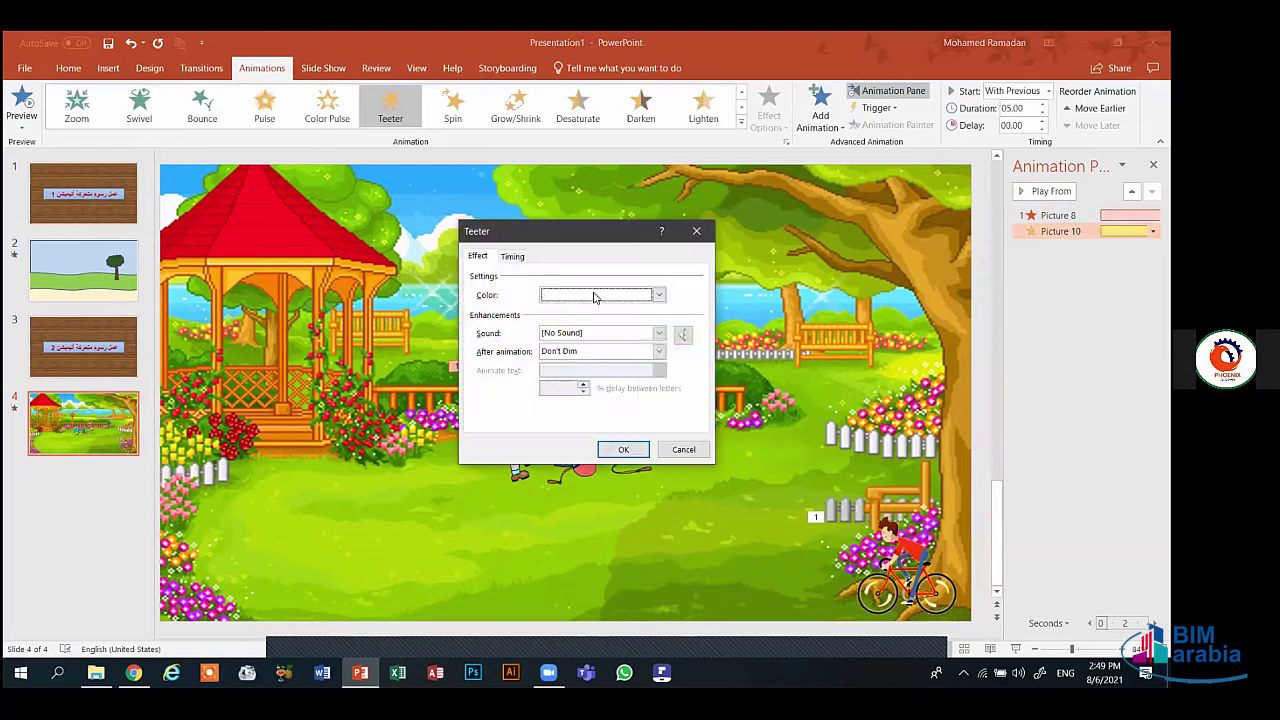
click(515, 258)
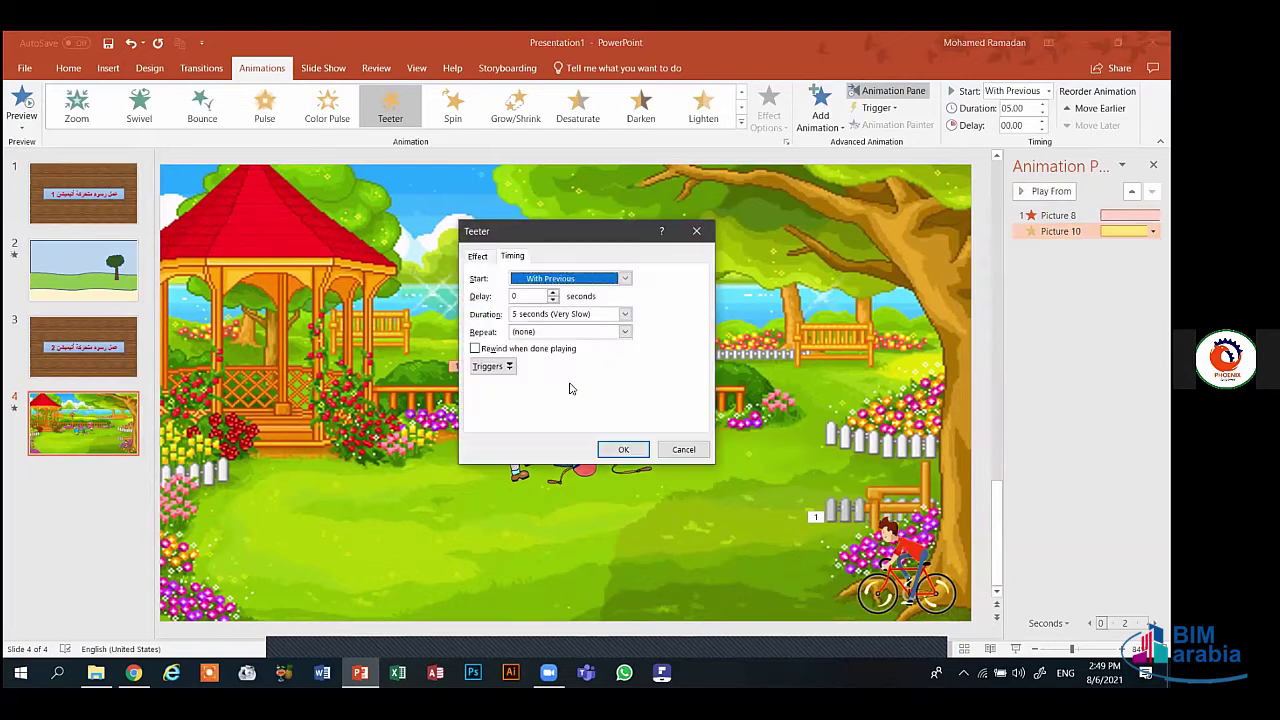
click(564, 331)
click(625, 331)
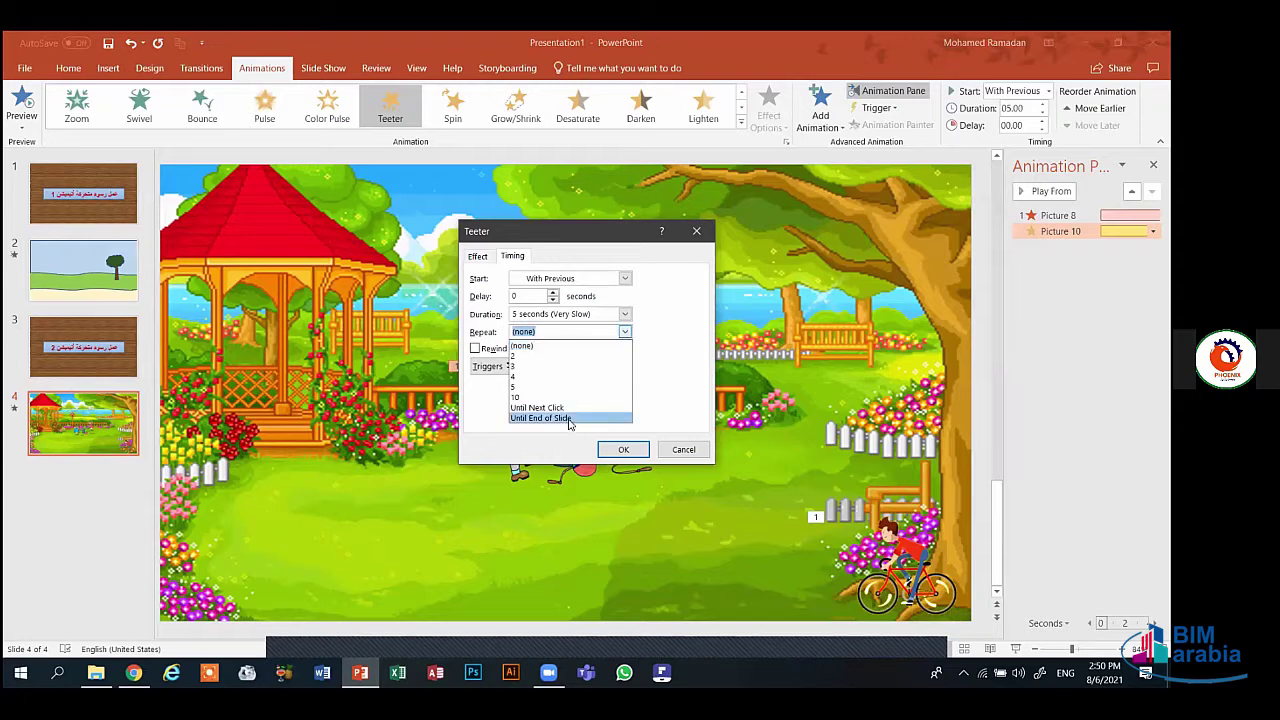
click(622, 449)
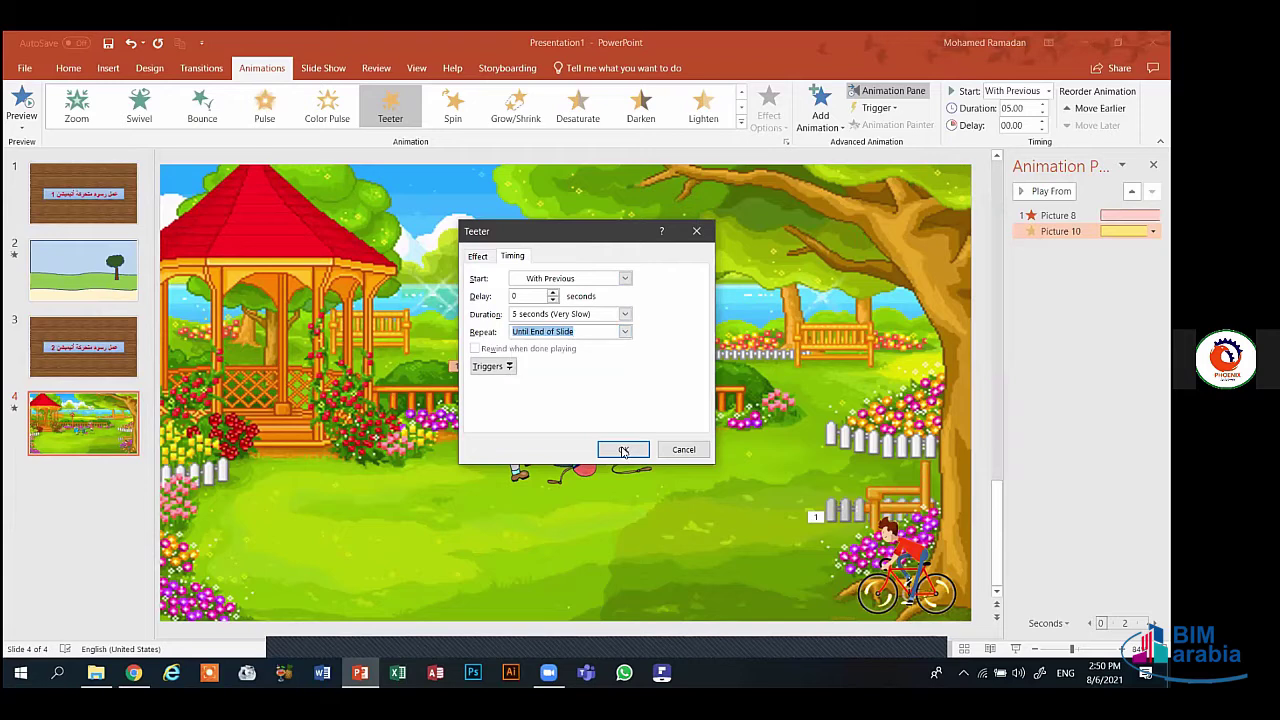
click(622, 449)
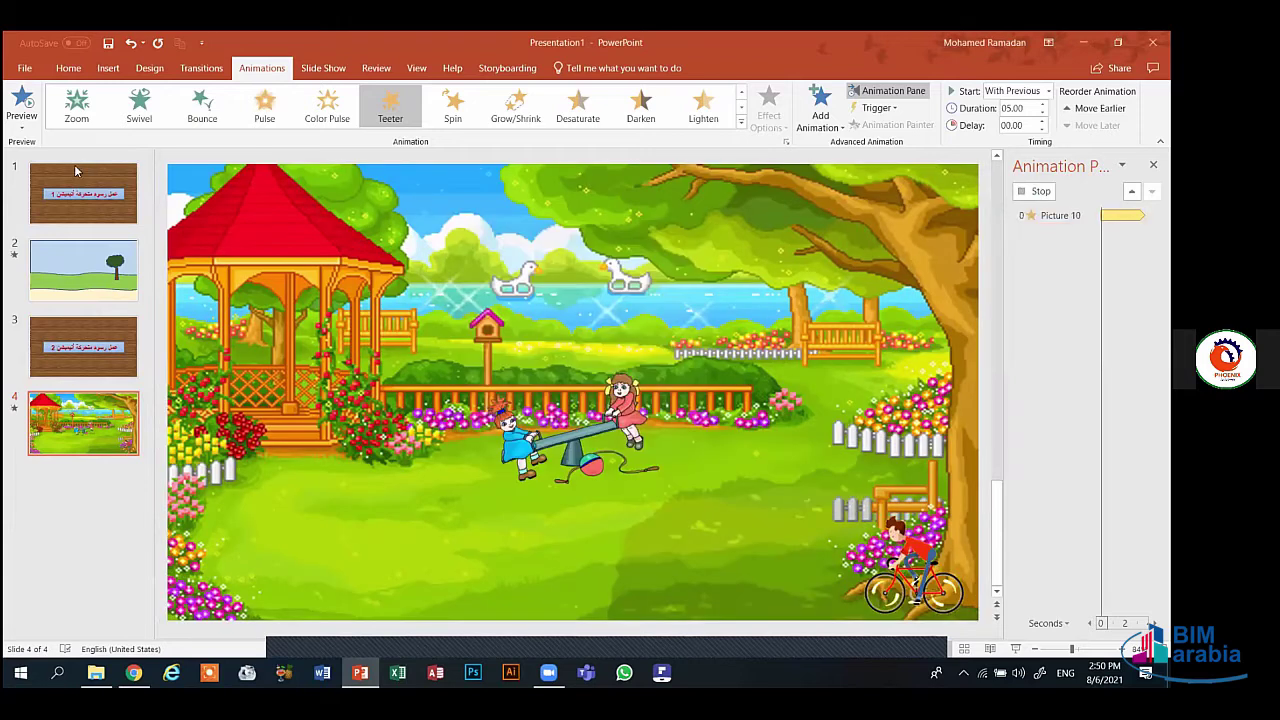
- Replay the slide's animation preview, then switch to Google Images in Chrome
click(20, 97)
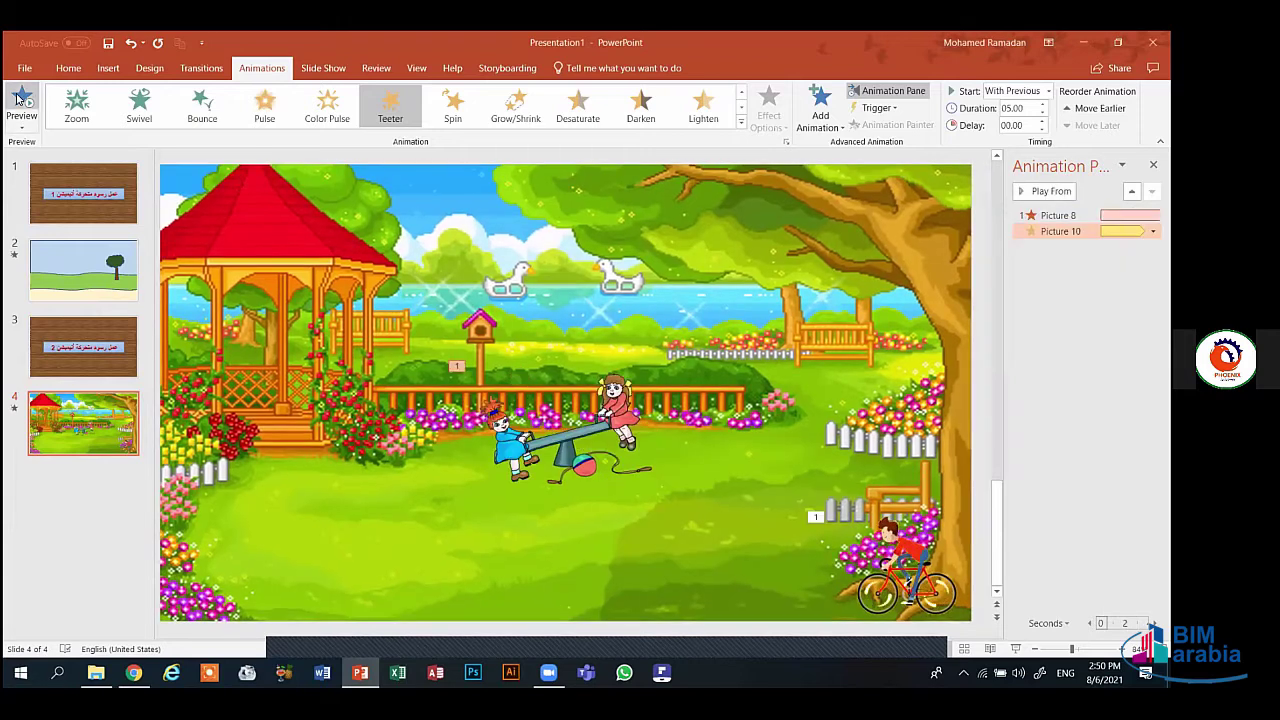
click(20, 97)
click(18, 97)
mouse_move(585, 628)
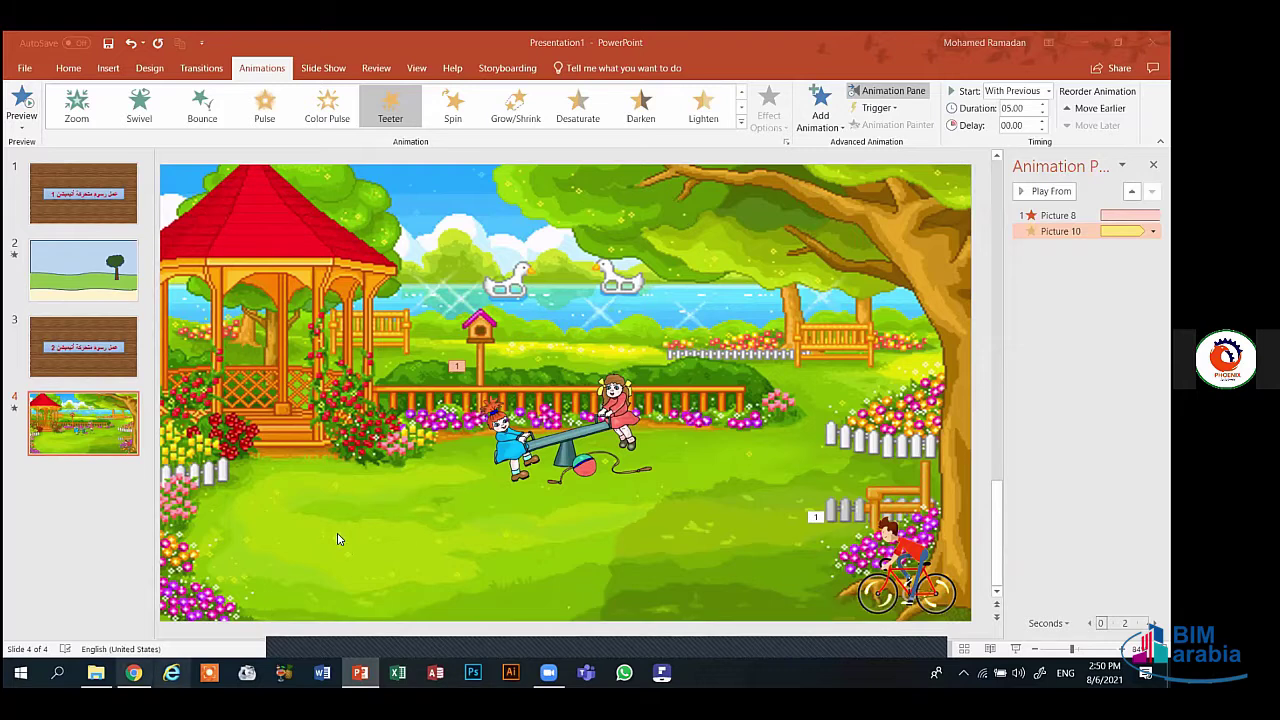
key(alt+Tab)
- Browse the related seesaw images in Google Images toward the 'slide clipart' results
triple_click(880, 131)
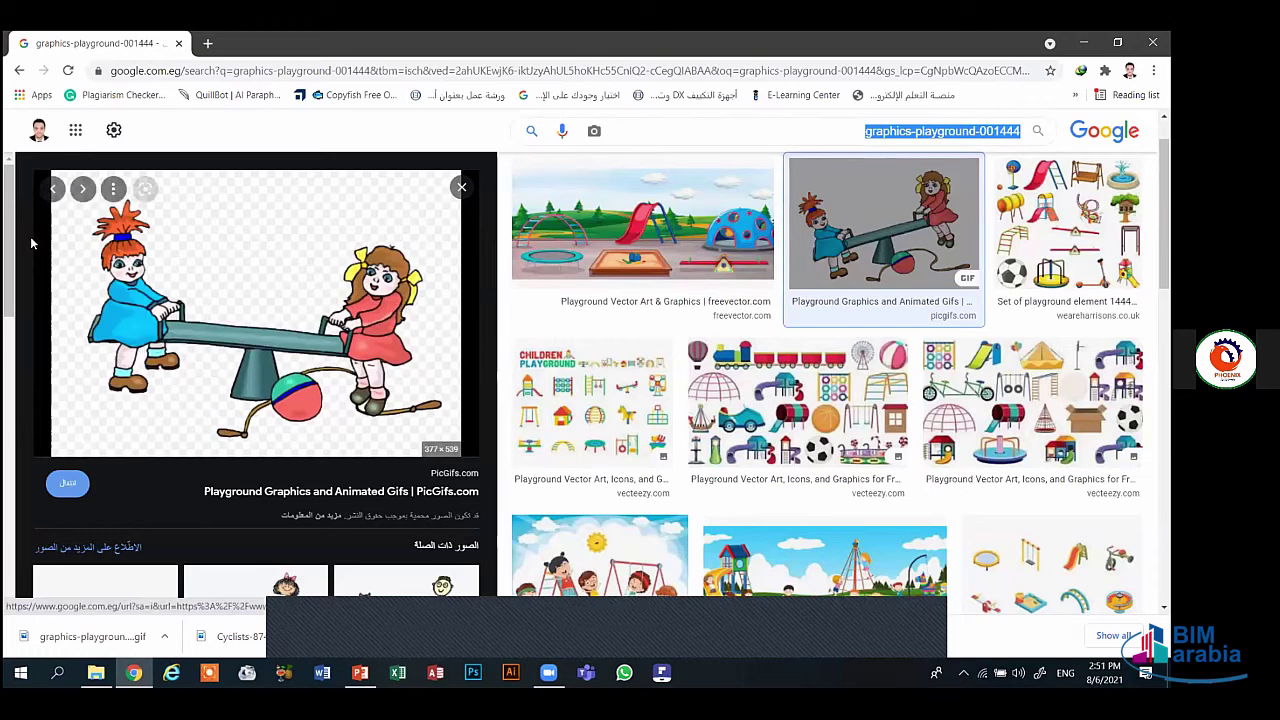
scroll(43, 371, down, 3)
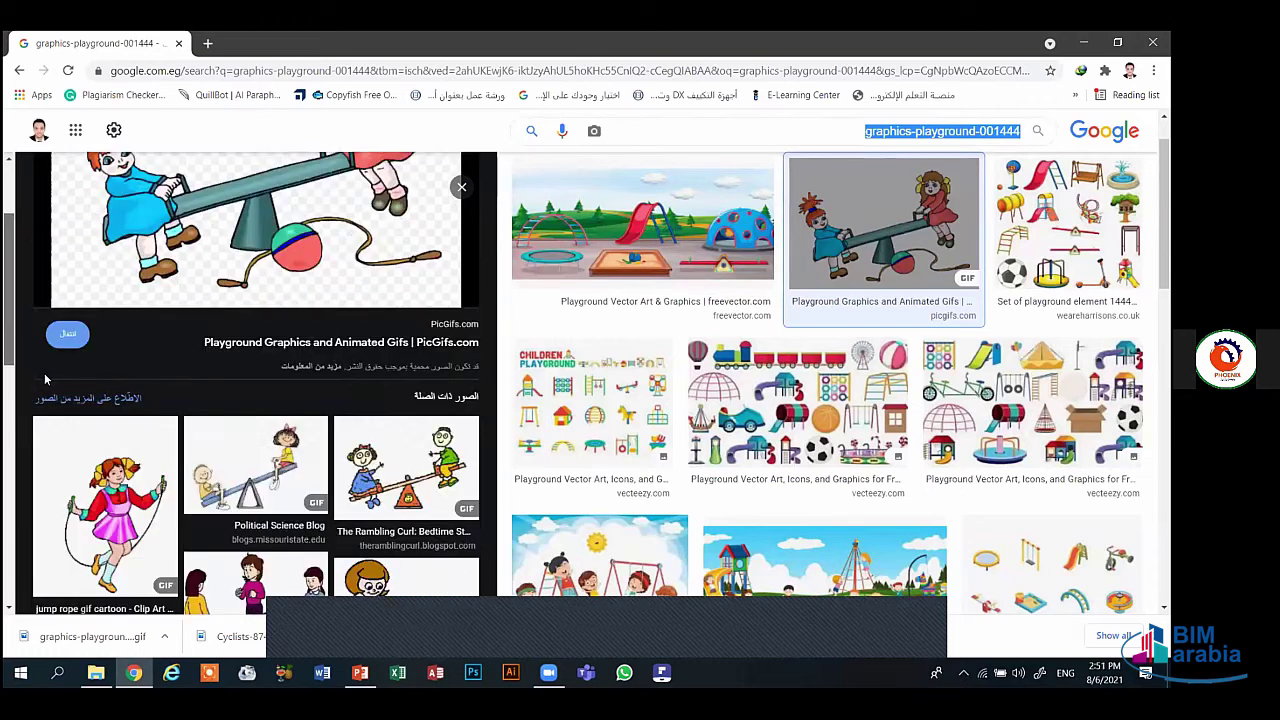
scroll(58, 414, down, 1)
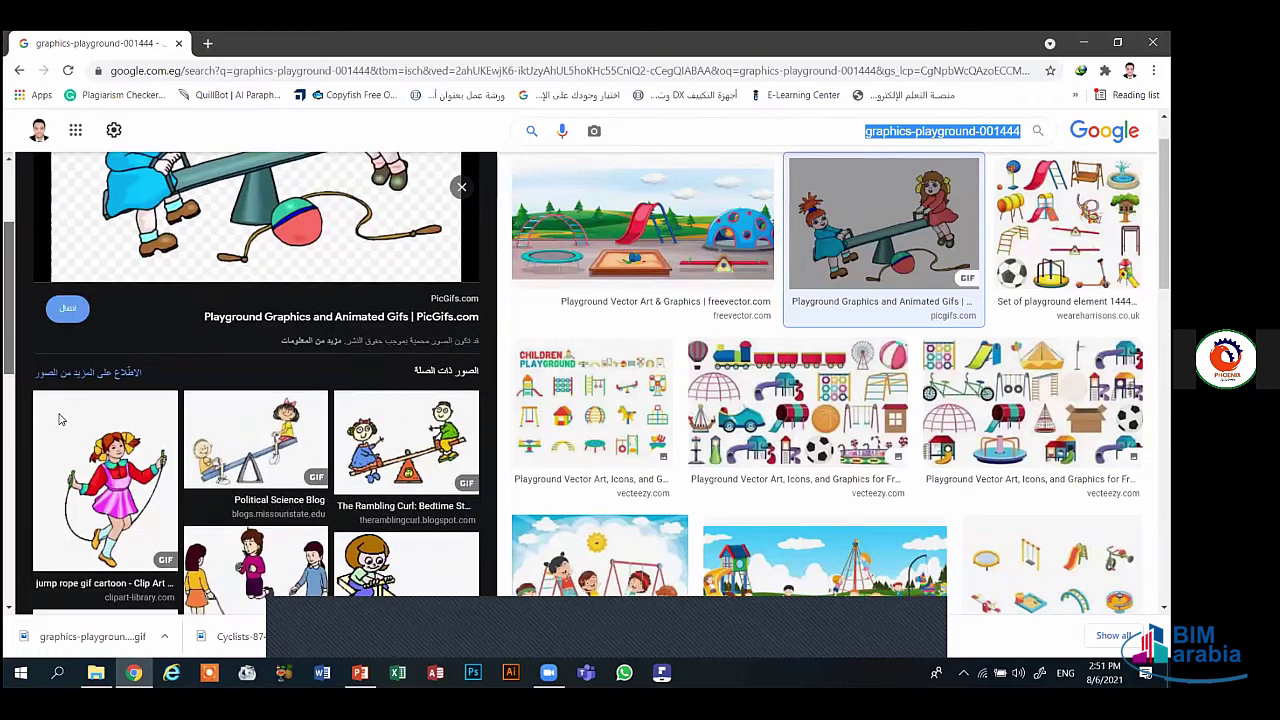
scroll(70, 440, down, 3)
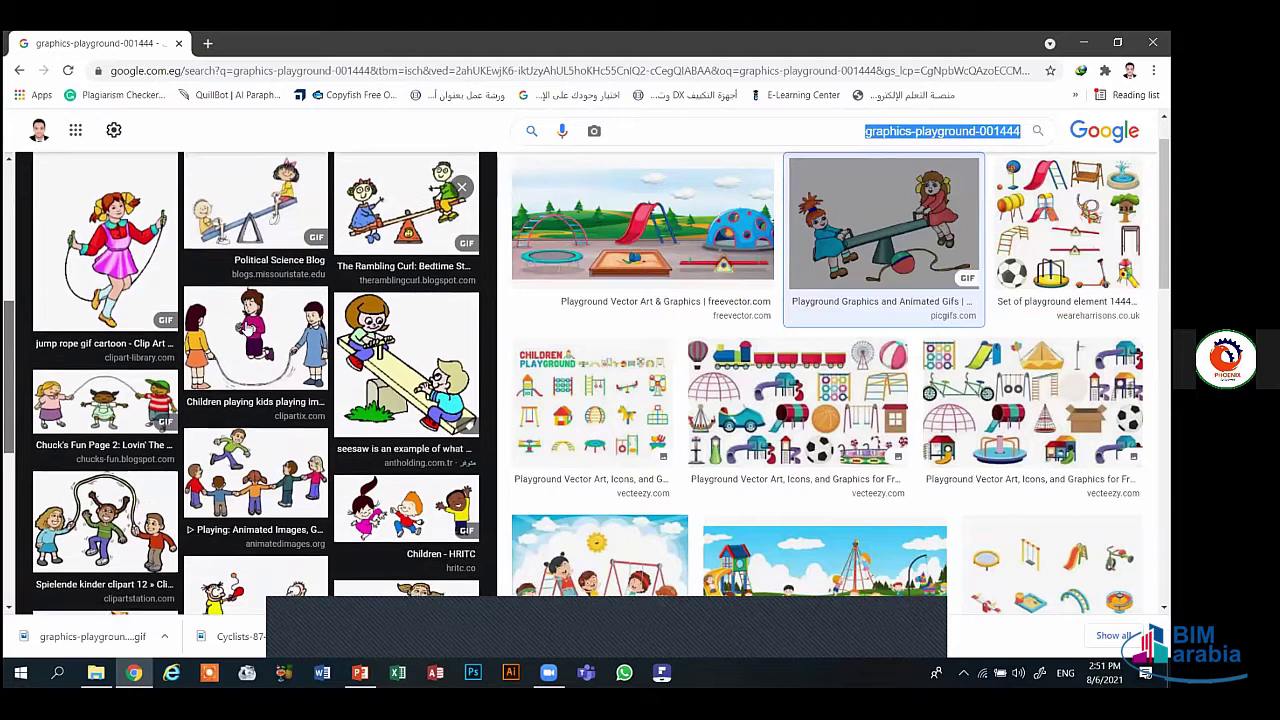
click(6, 248)
scroll(30, 340, down, 3)
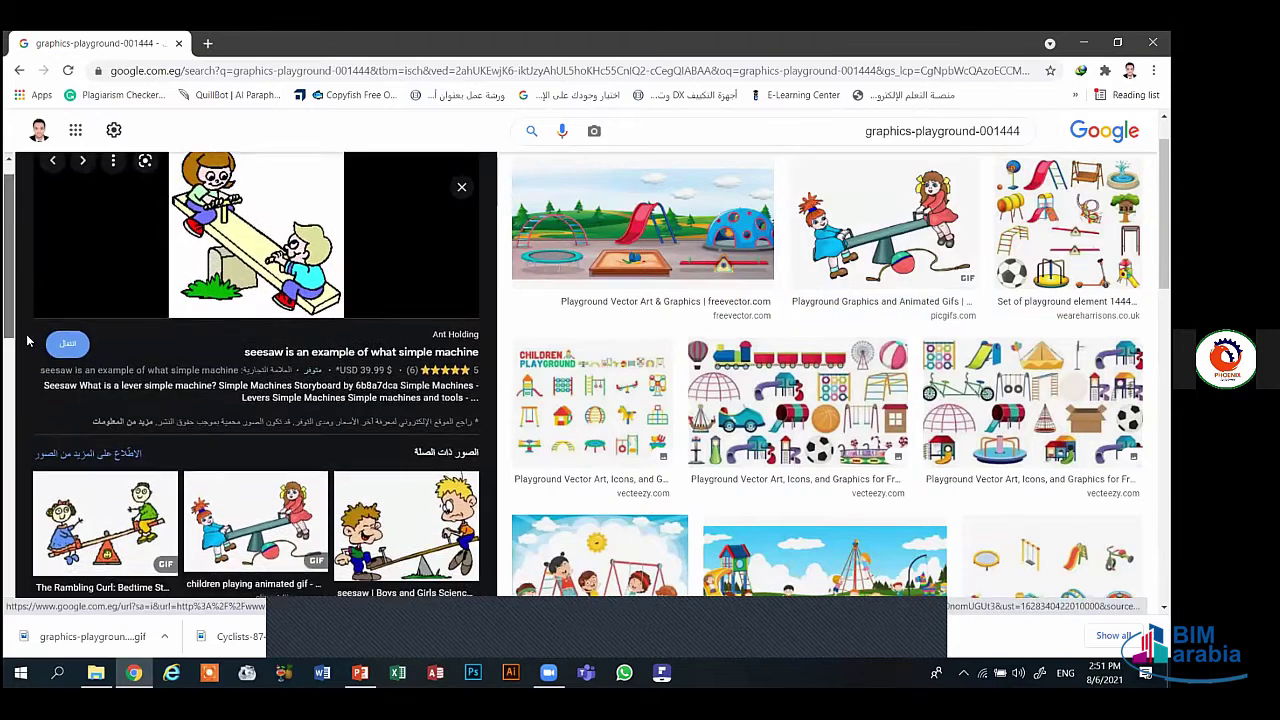
scroll(52, 378, down, 2)
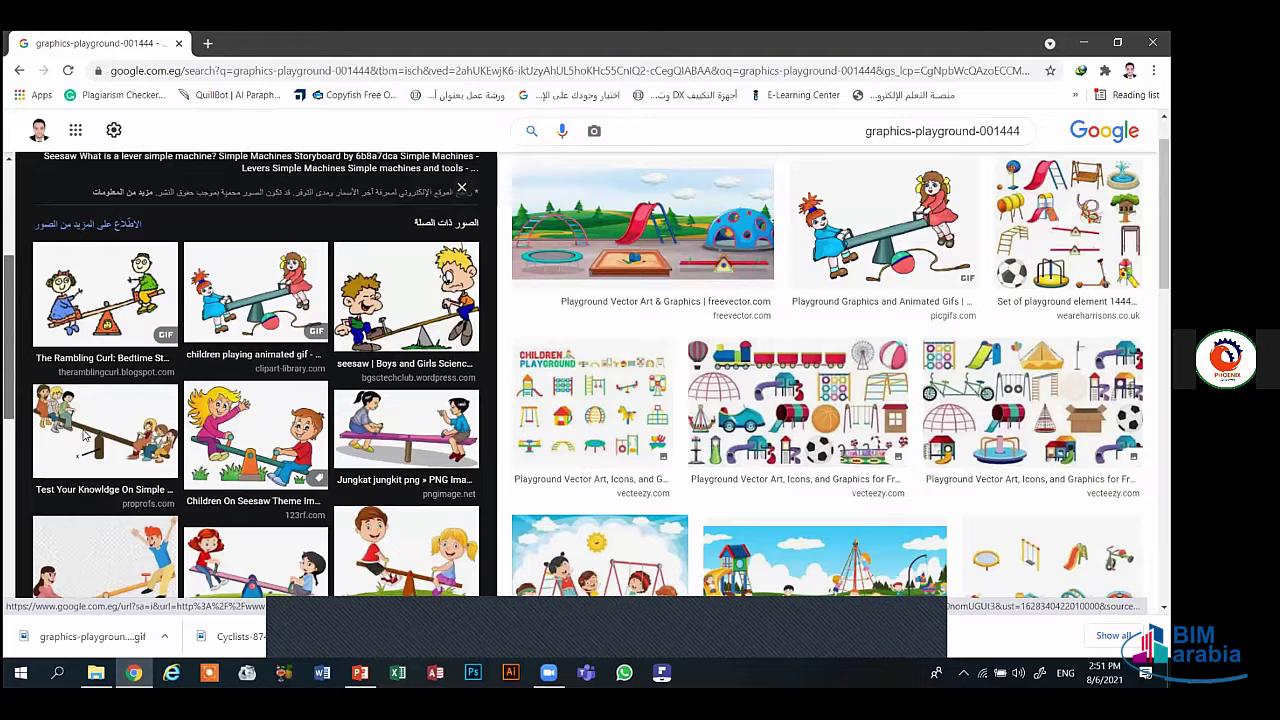
scroll(85, 435, down, 2)
scroll(97, 485, down, 1)
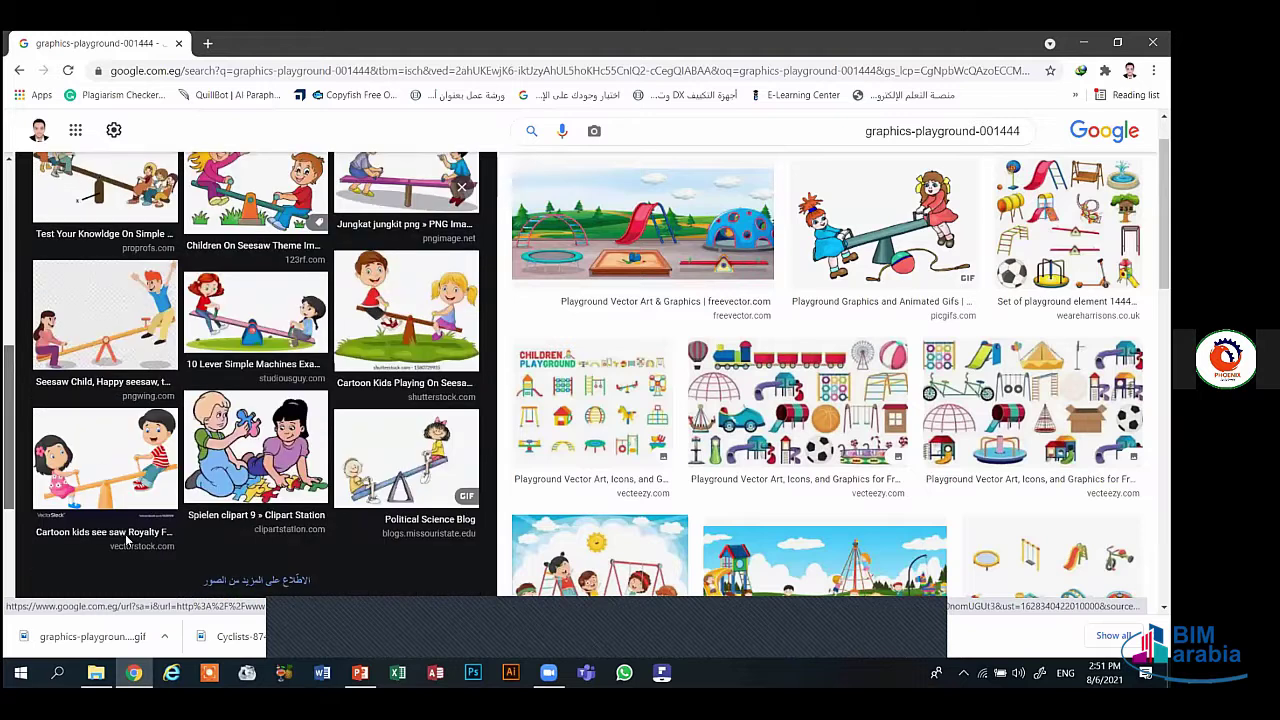
scroll(127, 540, up, 8)
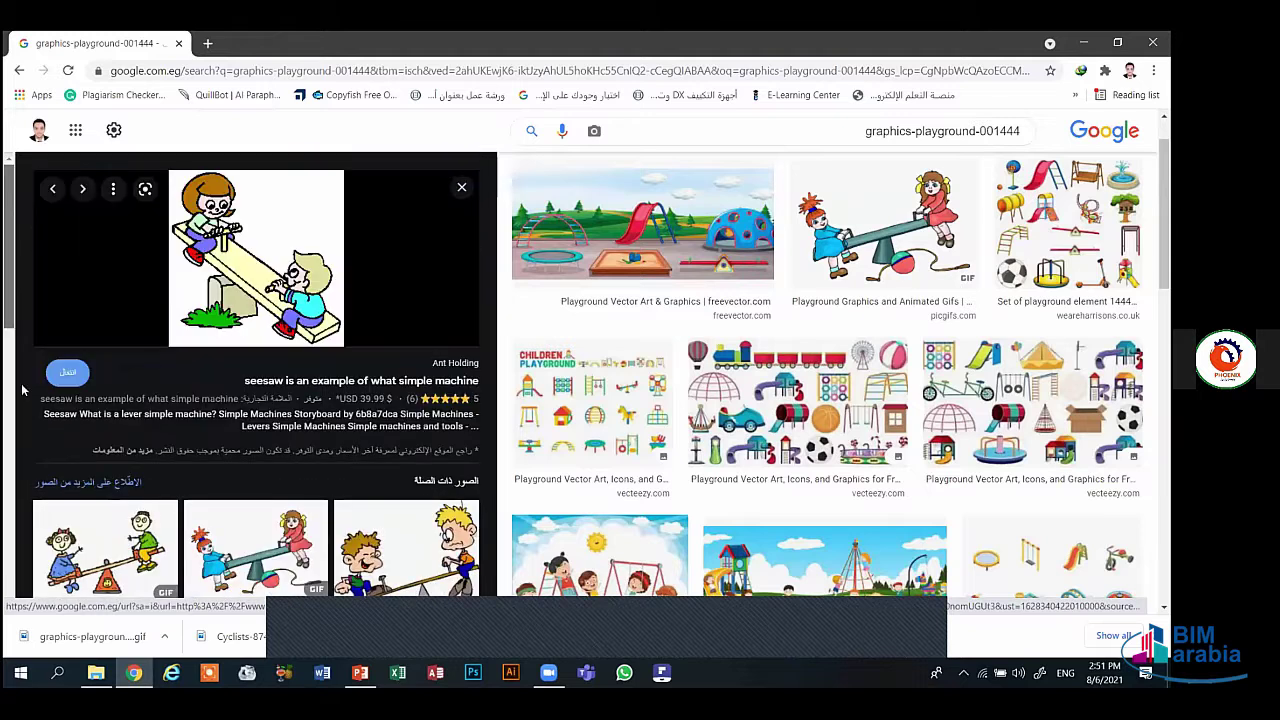
scroll(220, 565, down, 4)
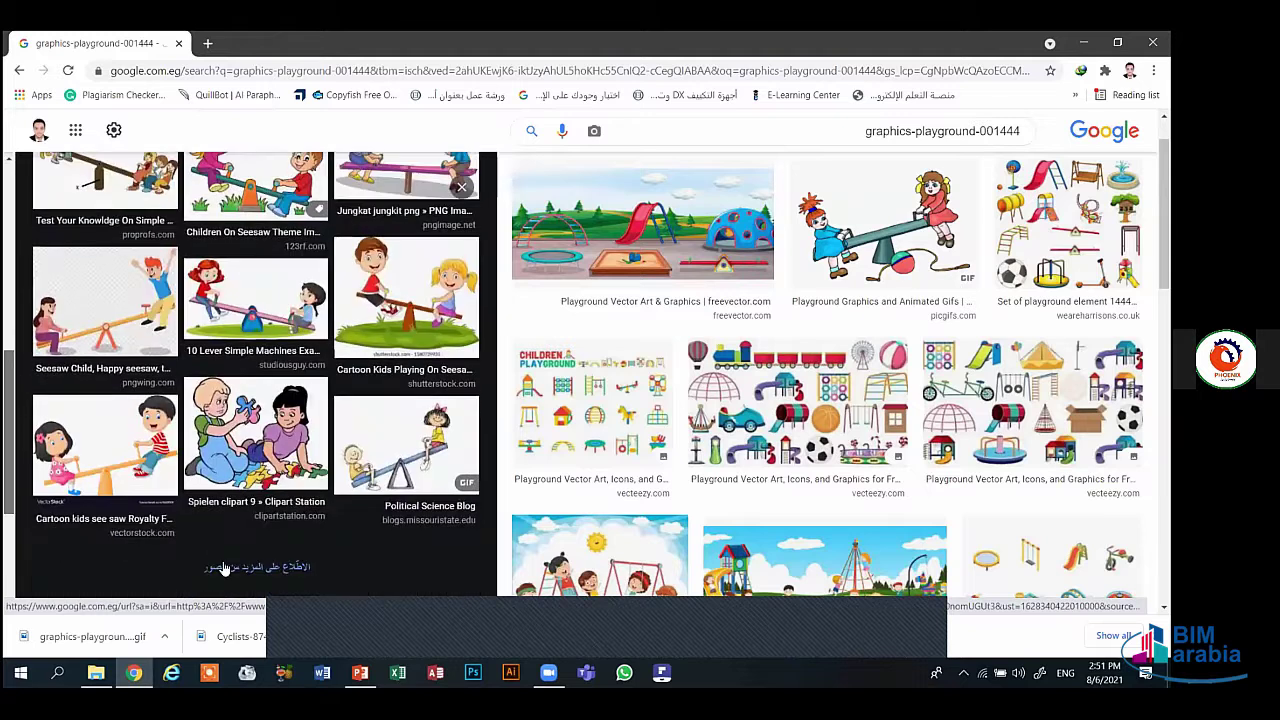
scroll(316, 543, down, 1)
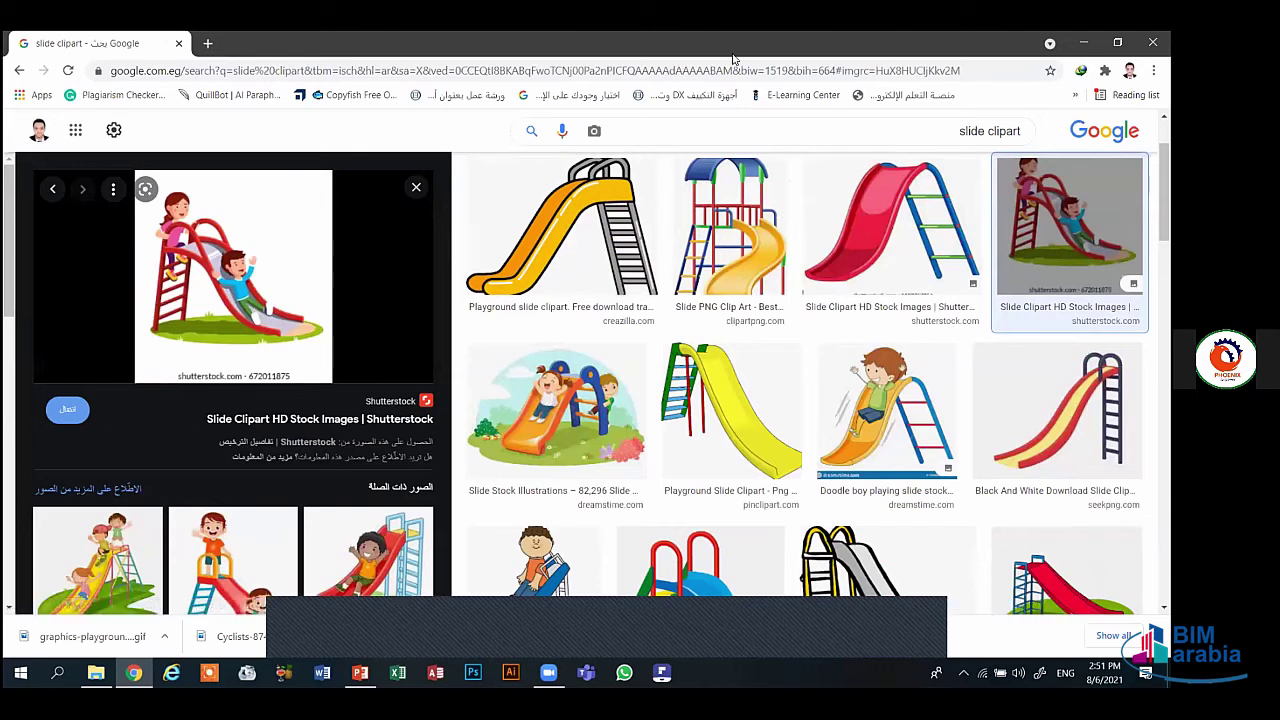
- Extend the search to 'slide clipart gif' and open the Plaza Parque slide GIF preview
click(753, 131)
text(g)
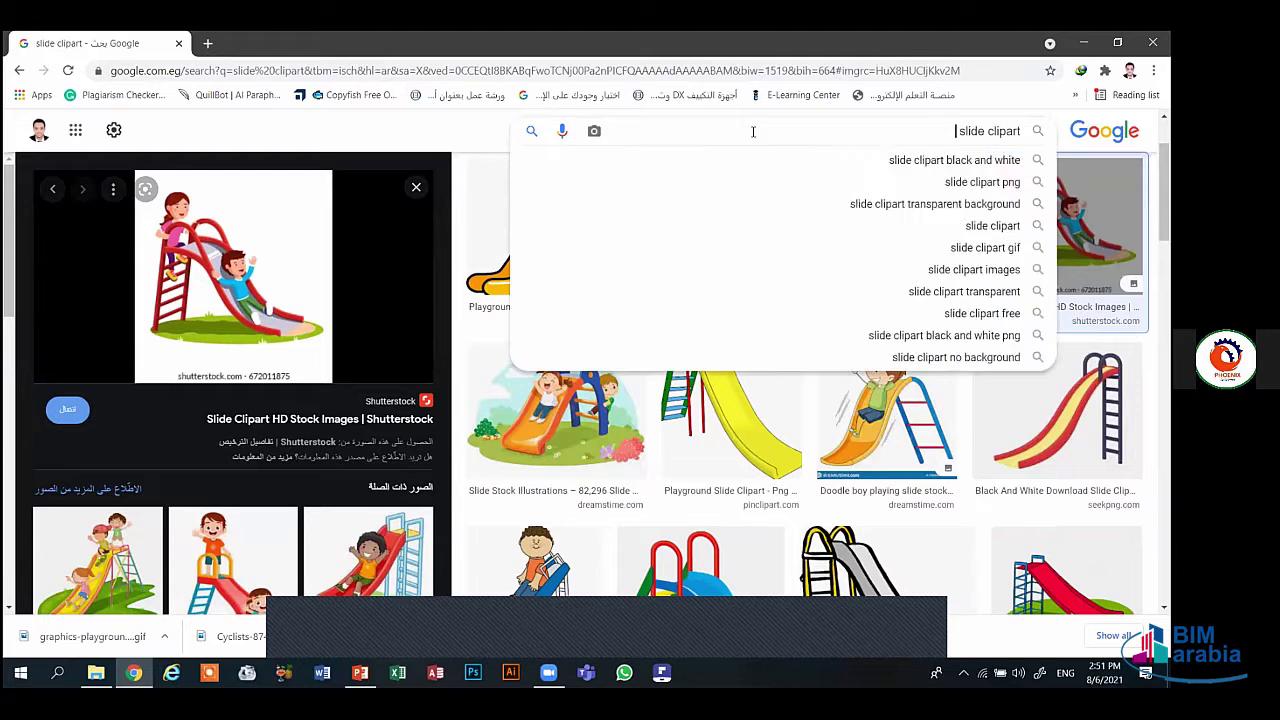
text(if)
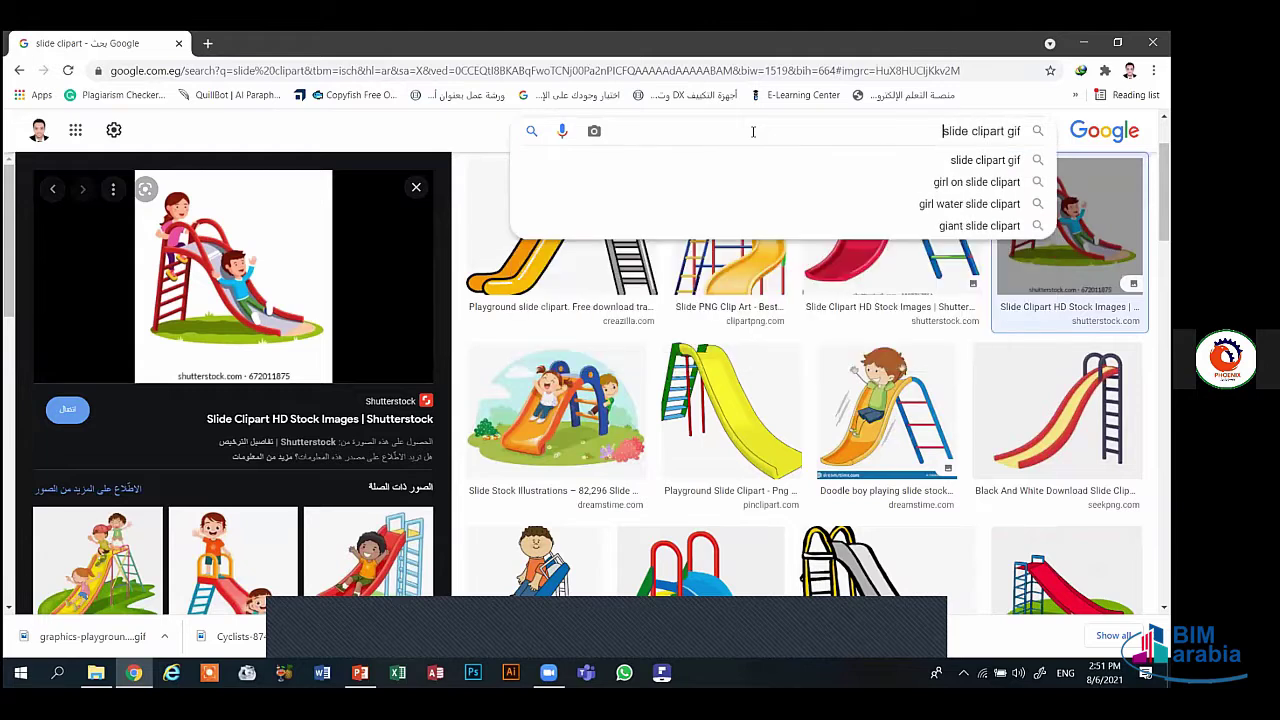
key(Return)
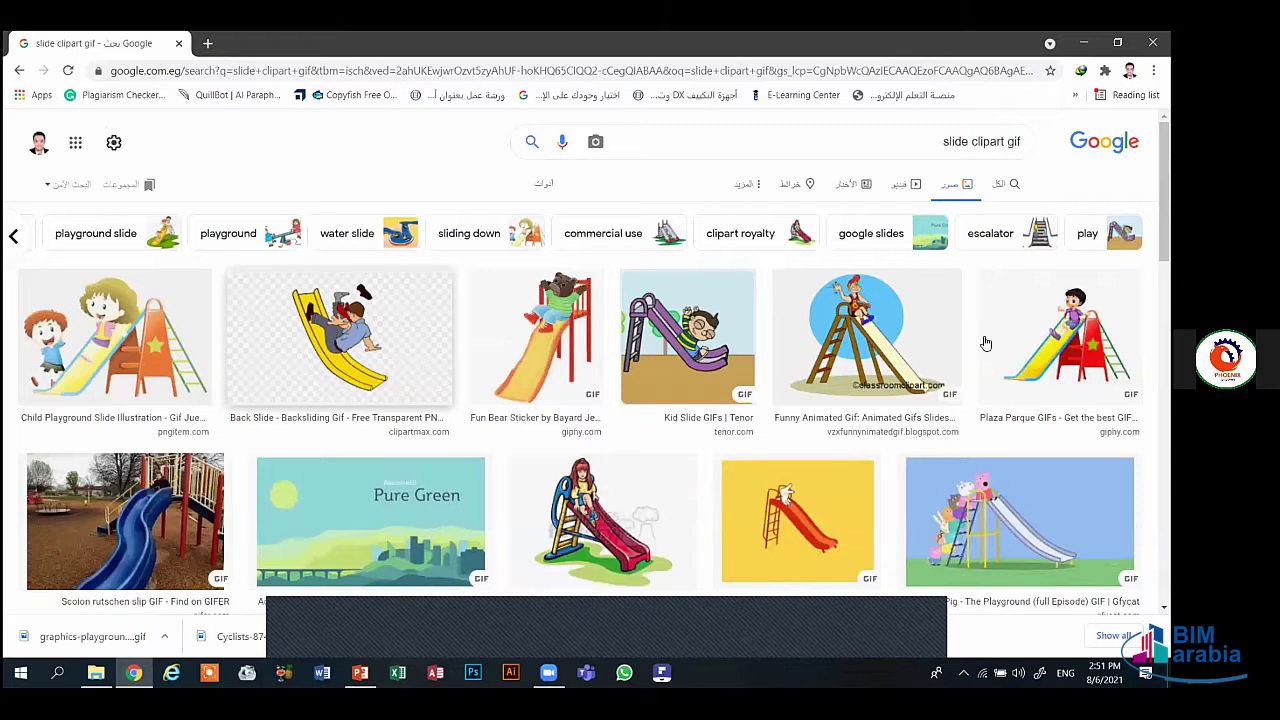
click(1043, 310)
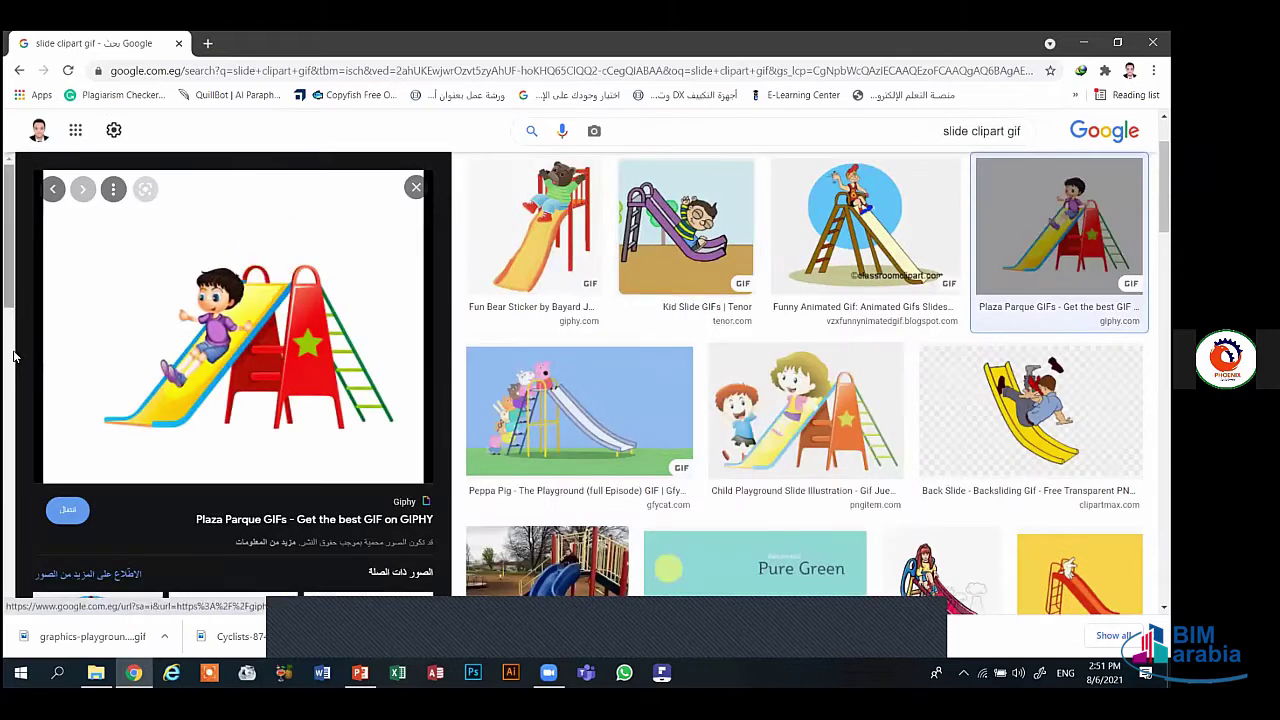
scroll(14, 356, down, 2)
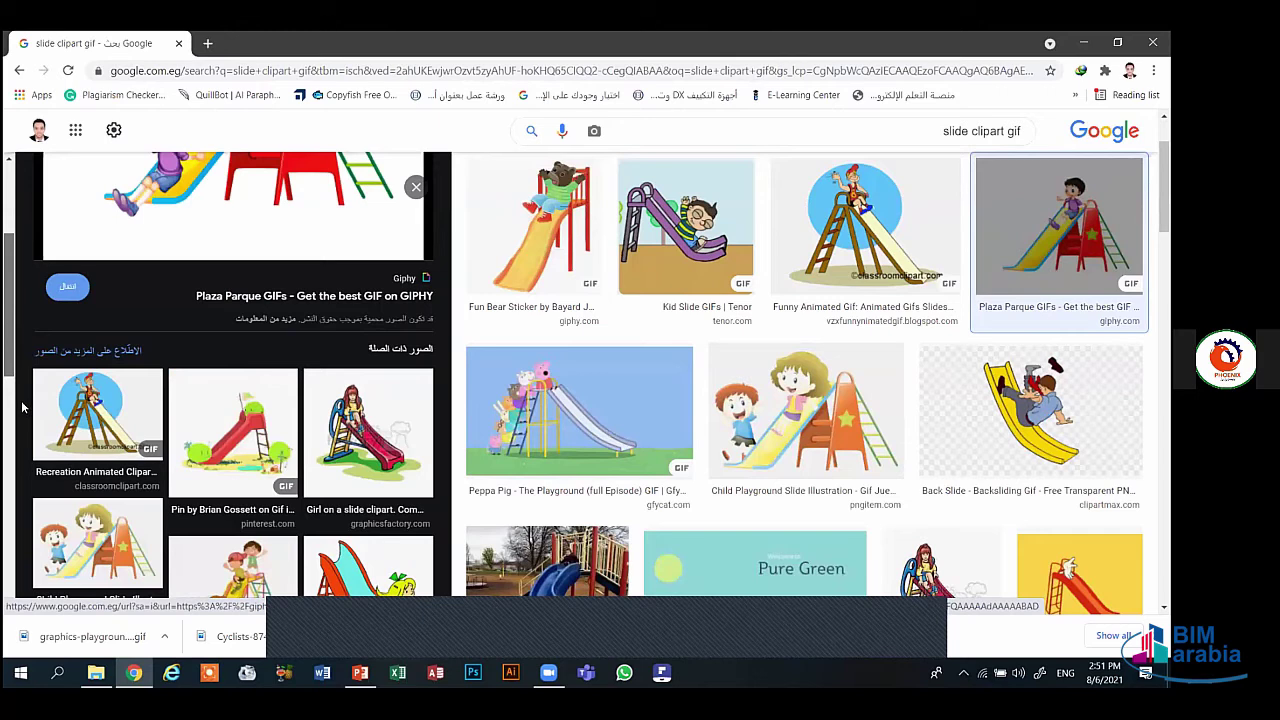
scroll(23, 407, down, 1)
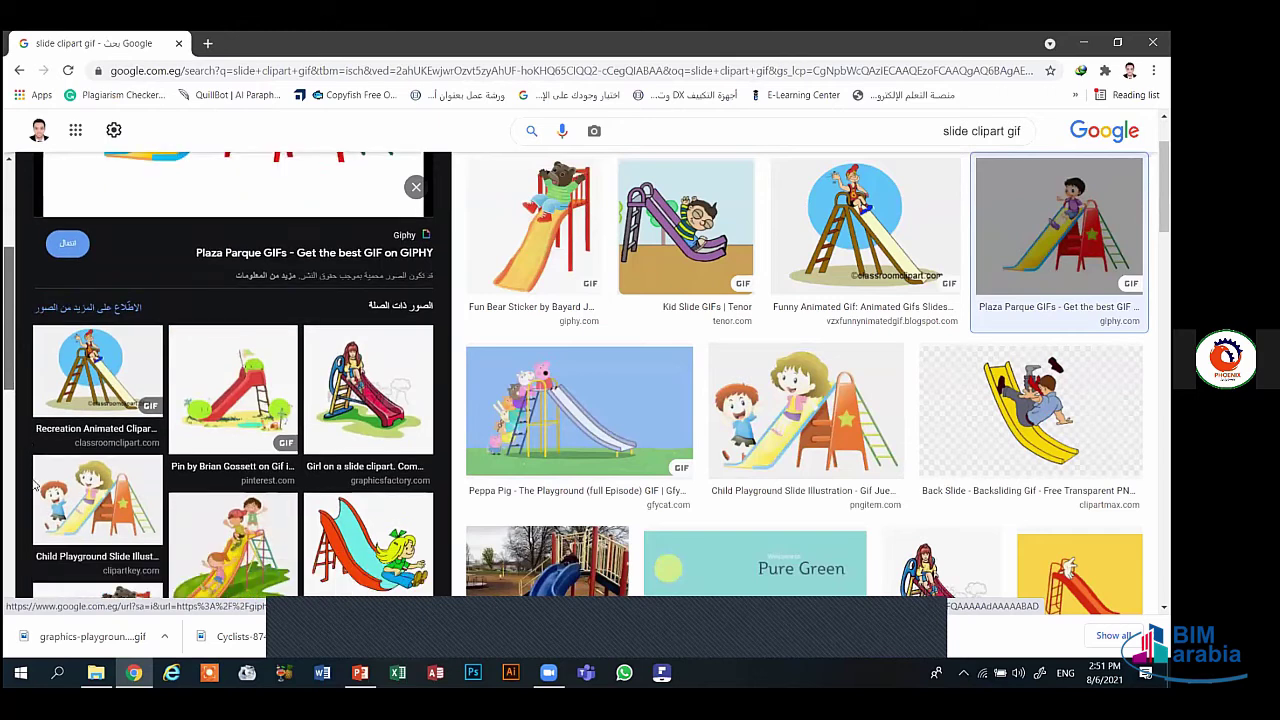
scroll(30, 455, down, 3)
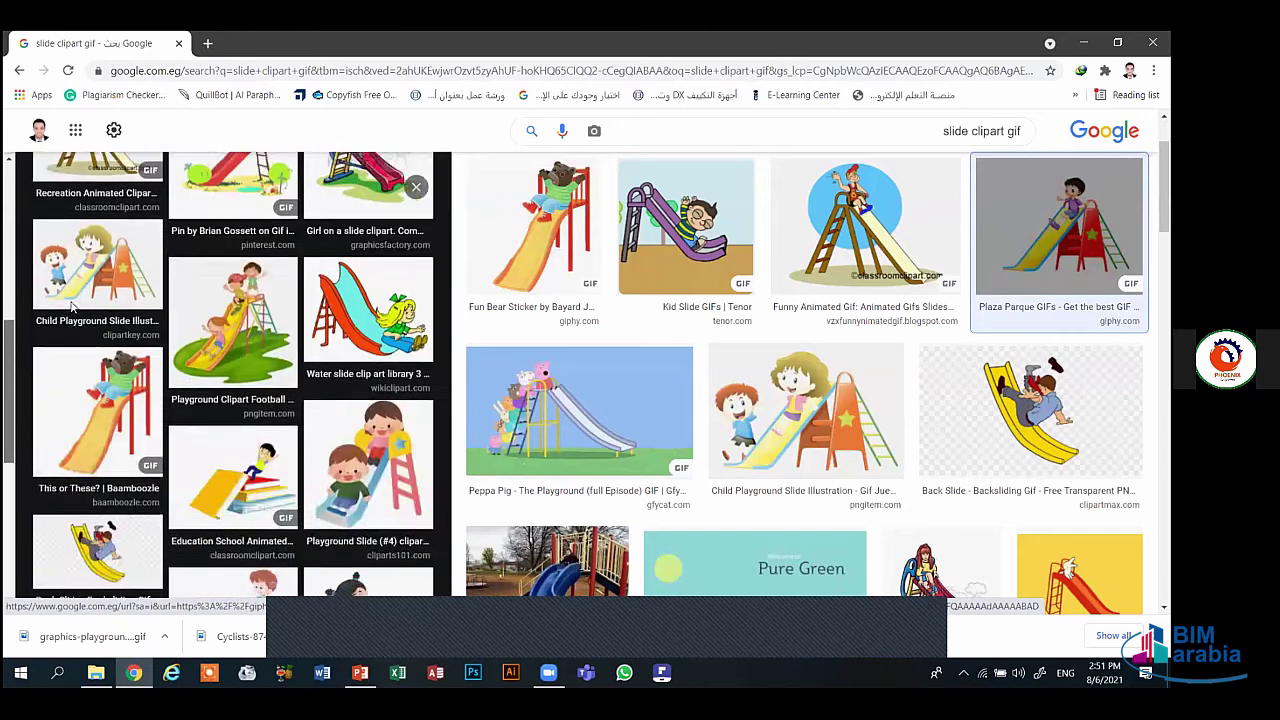
scroll(72, 320, up, 5)
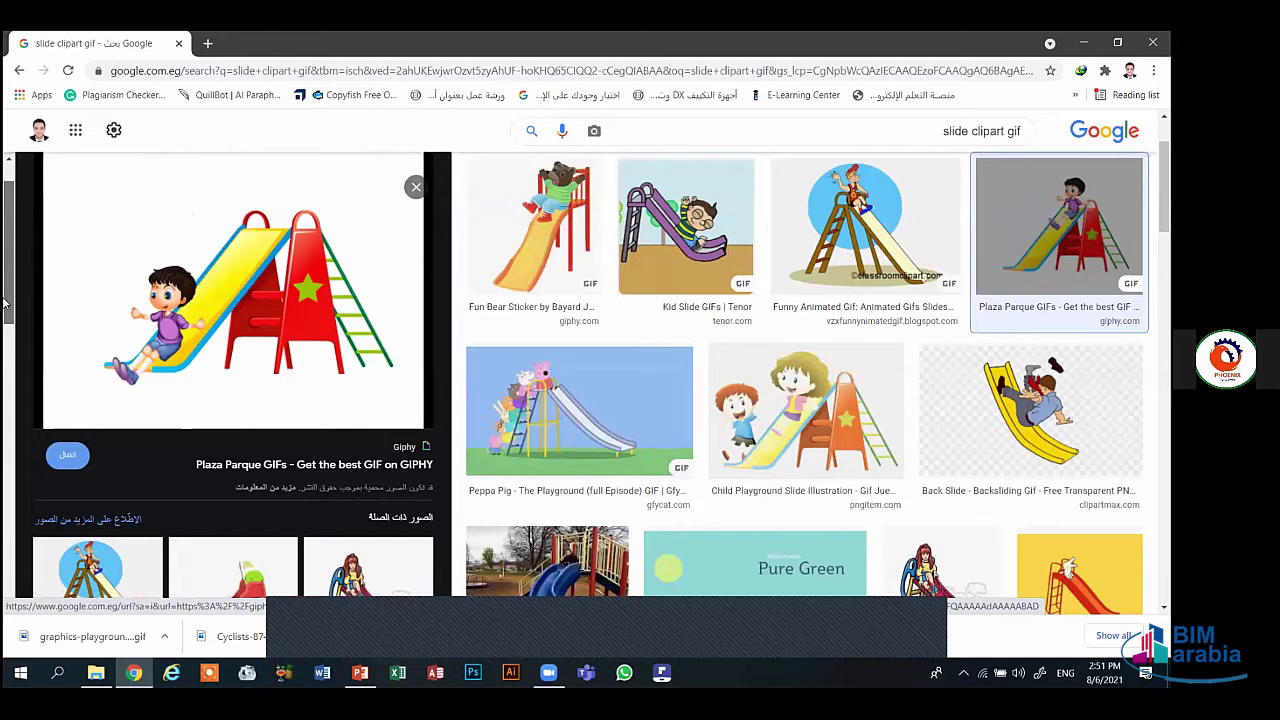
scroll(13, 323, down, 3)
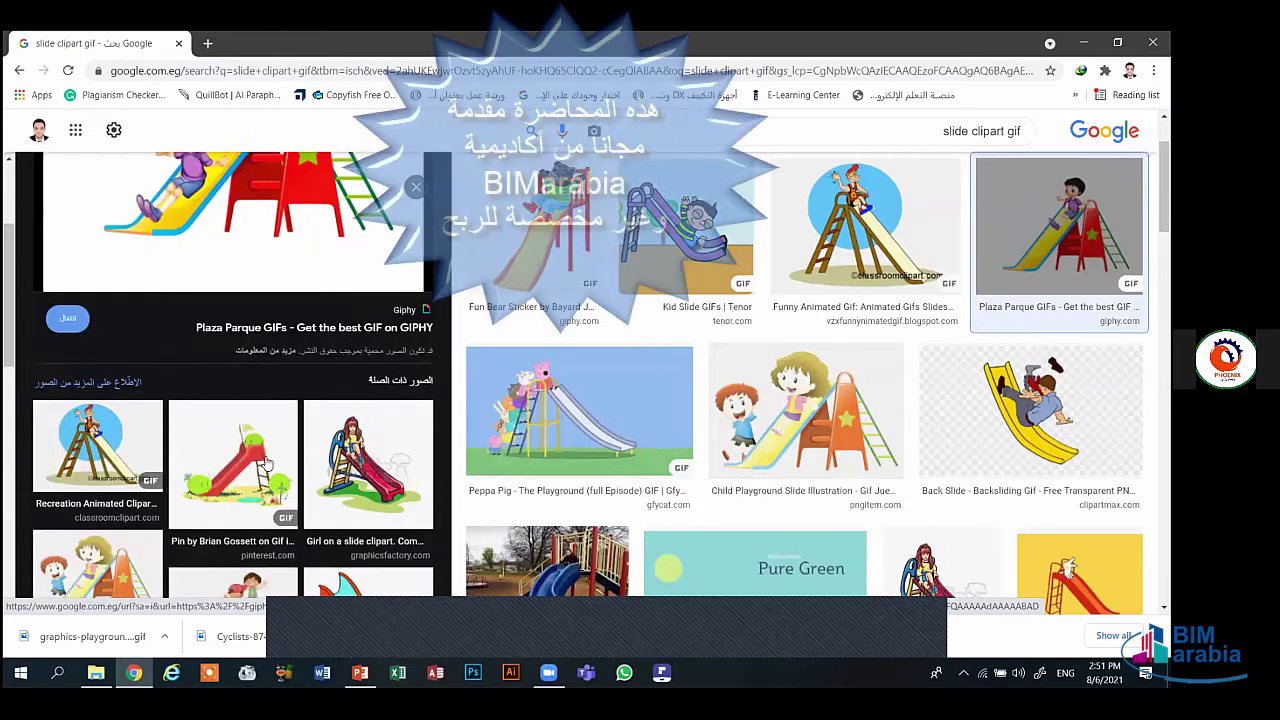
- Compare several slide clipart previews, then save the Plaza Parque GIF as giphy.gif
click(116, 447)
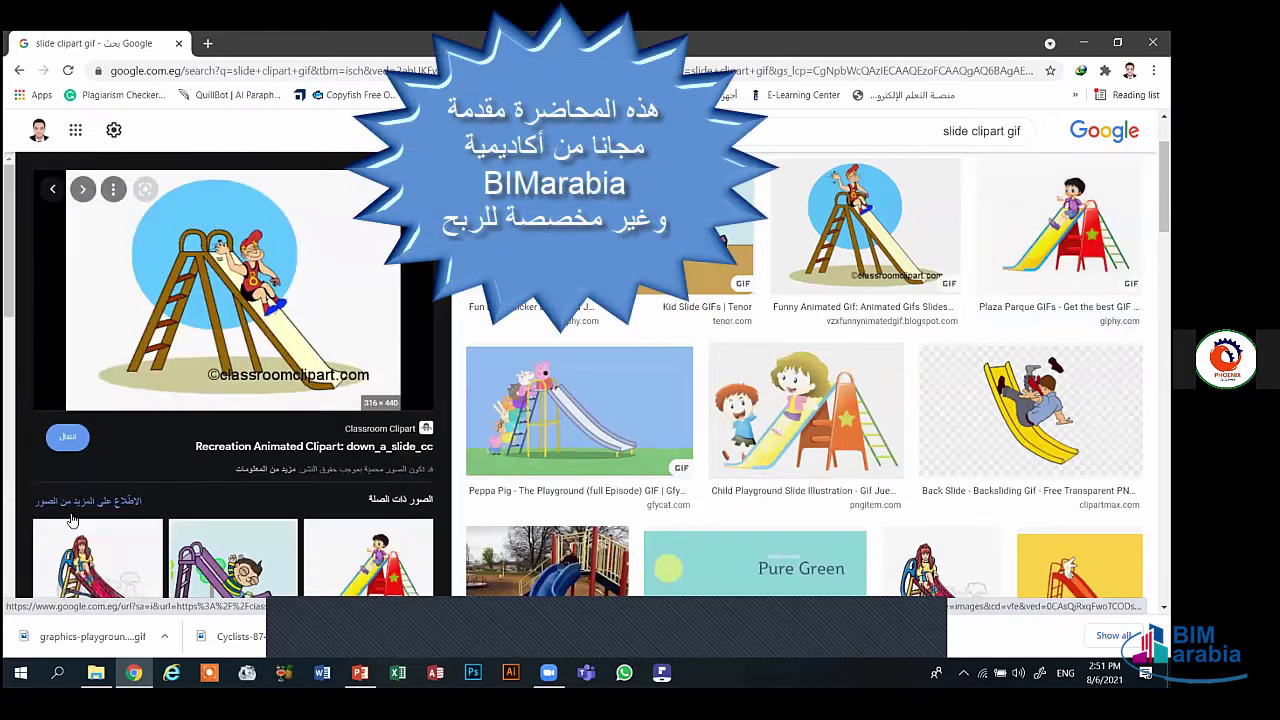
click(115, 560)
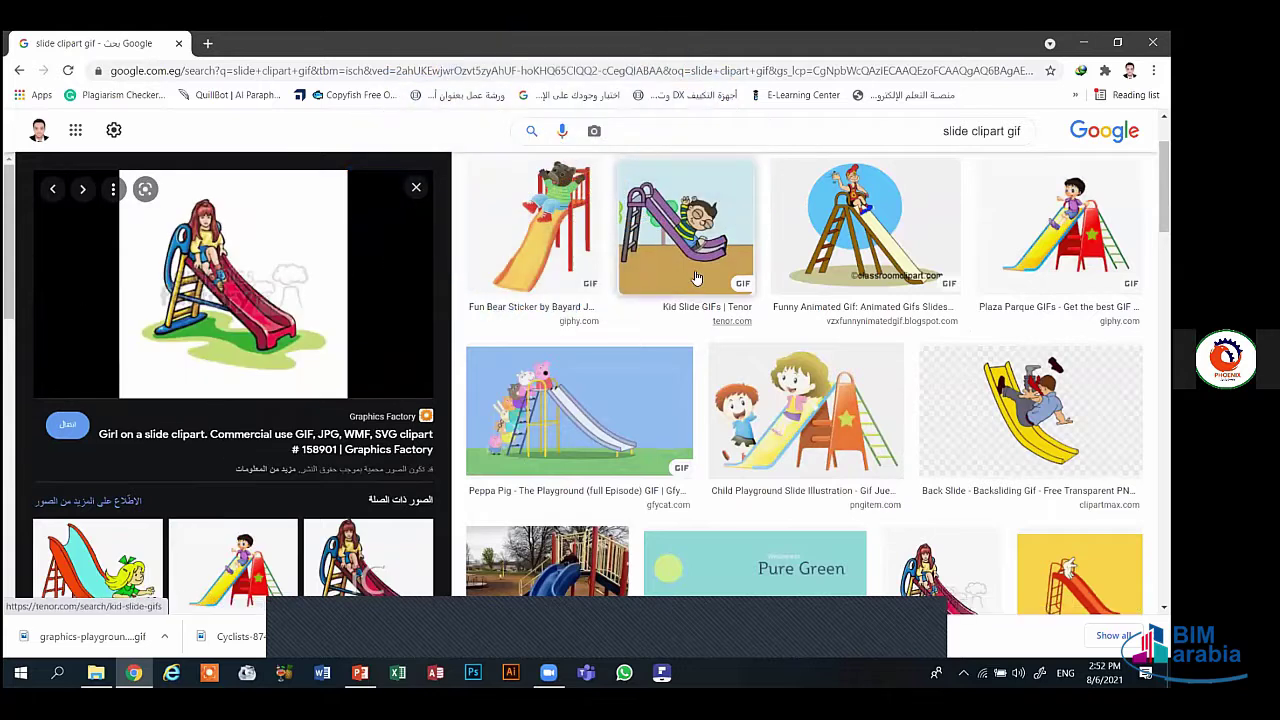
click(704, 238)
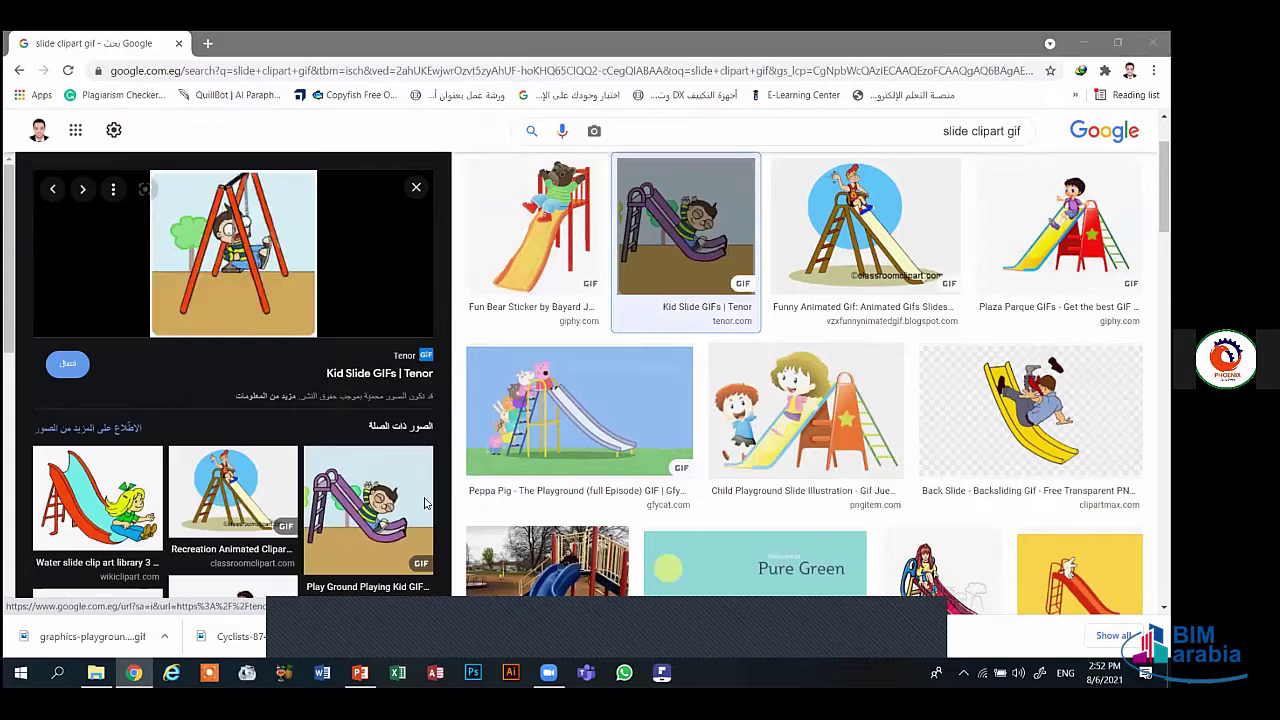
click(1050, 230)
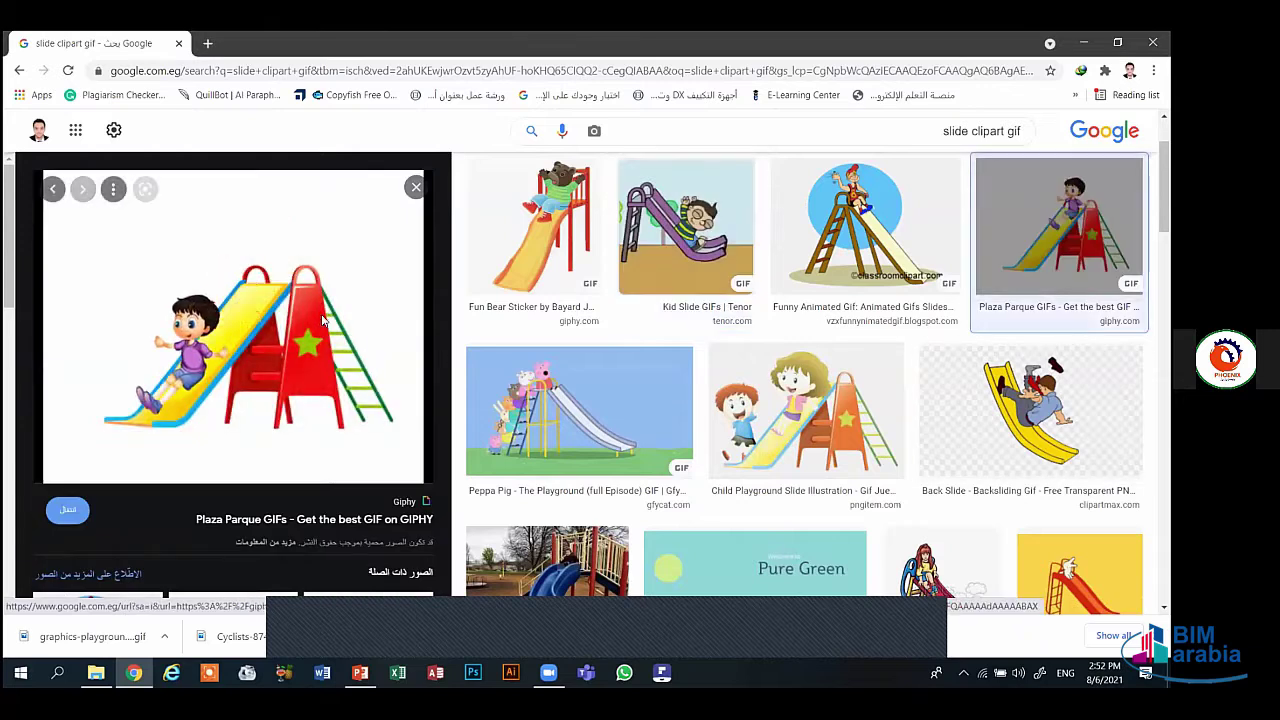
right_click(322, 318)
click(381, 483)
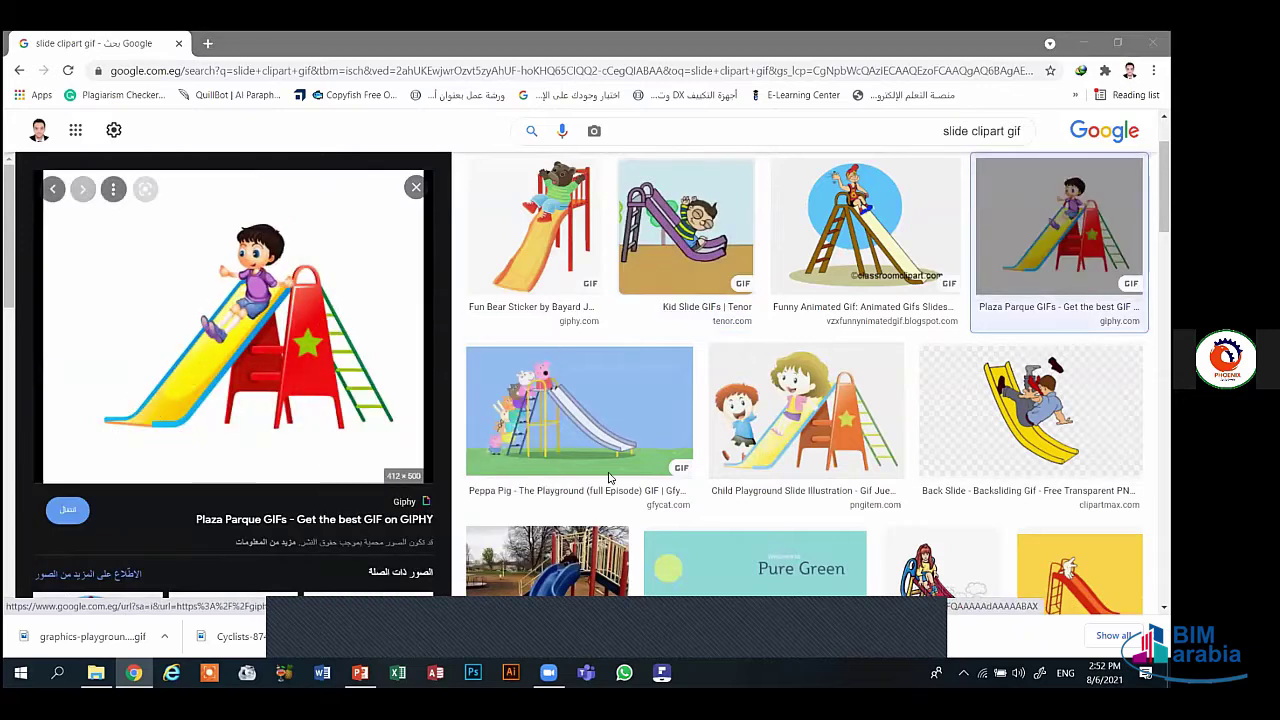
key(Return)
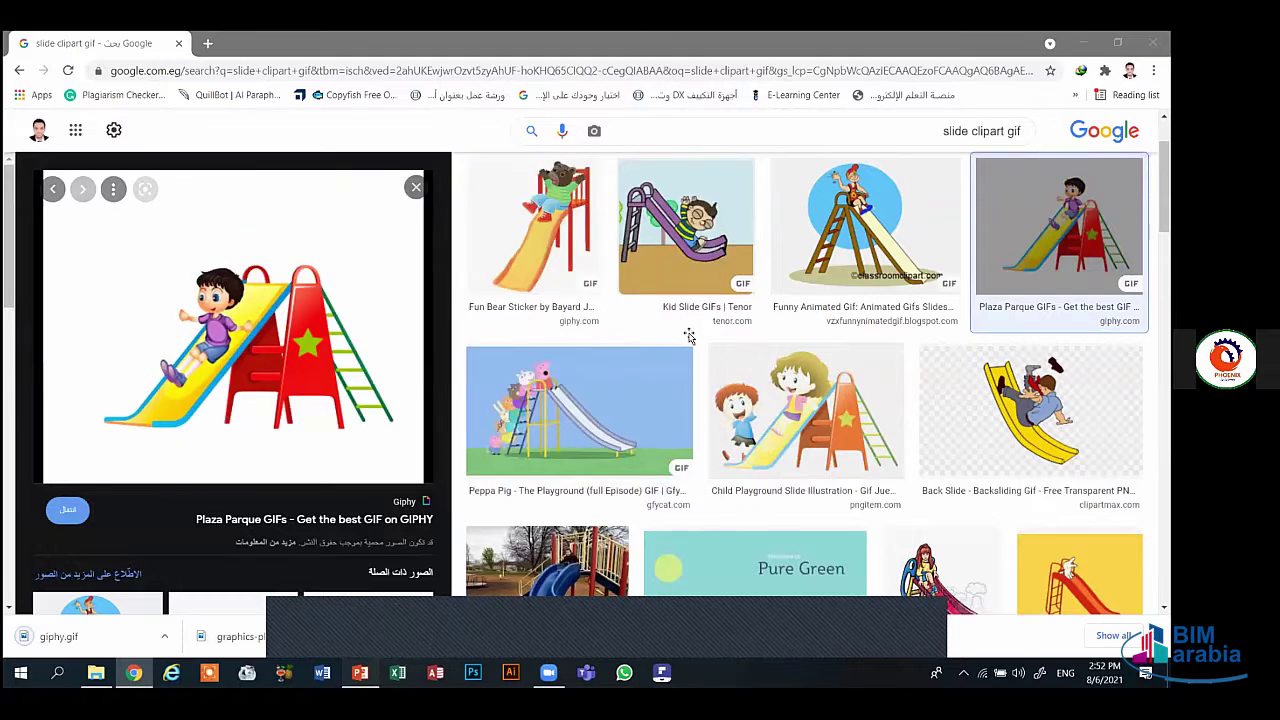
key(alt+Tab)
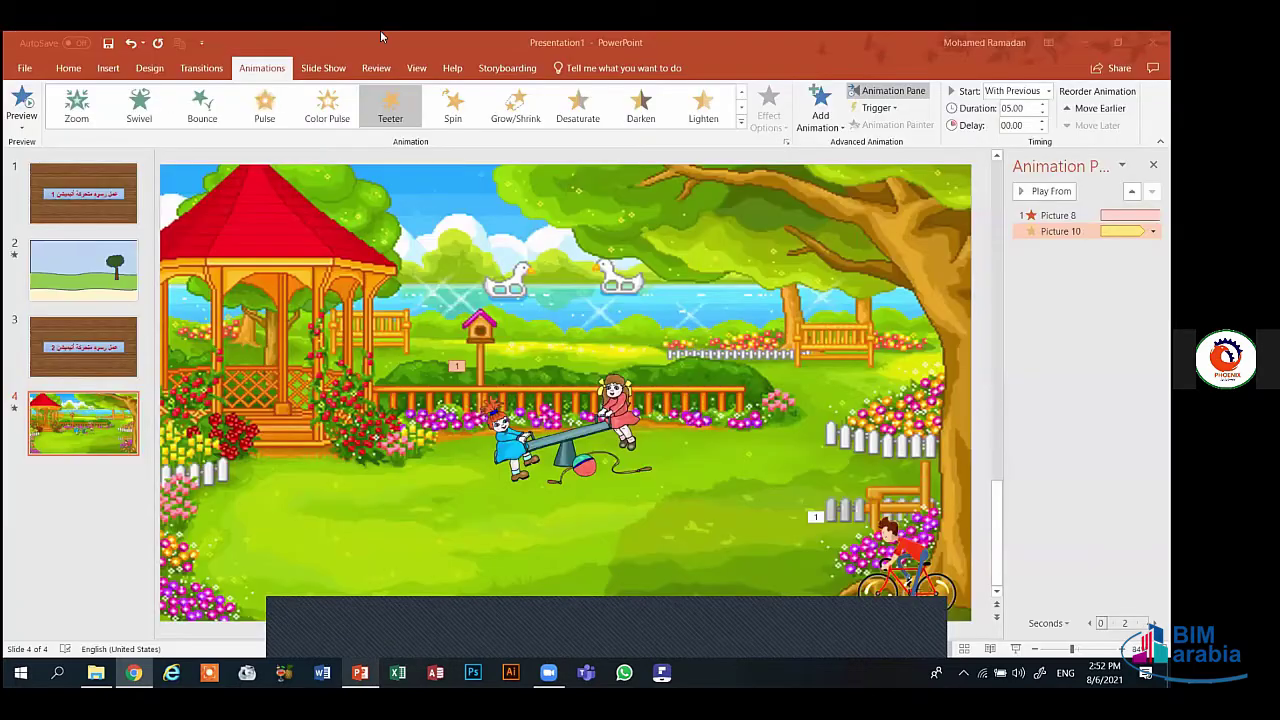
- Insert the giphy.gif slide picture onto slide 4
click(110, 70)
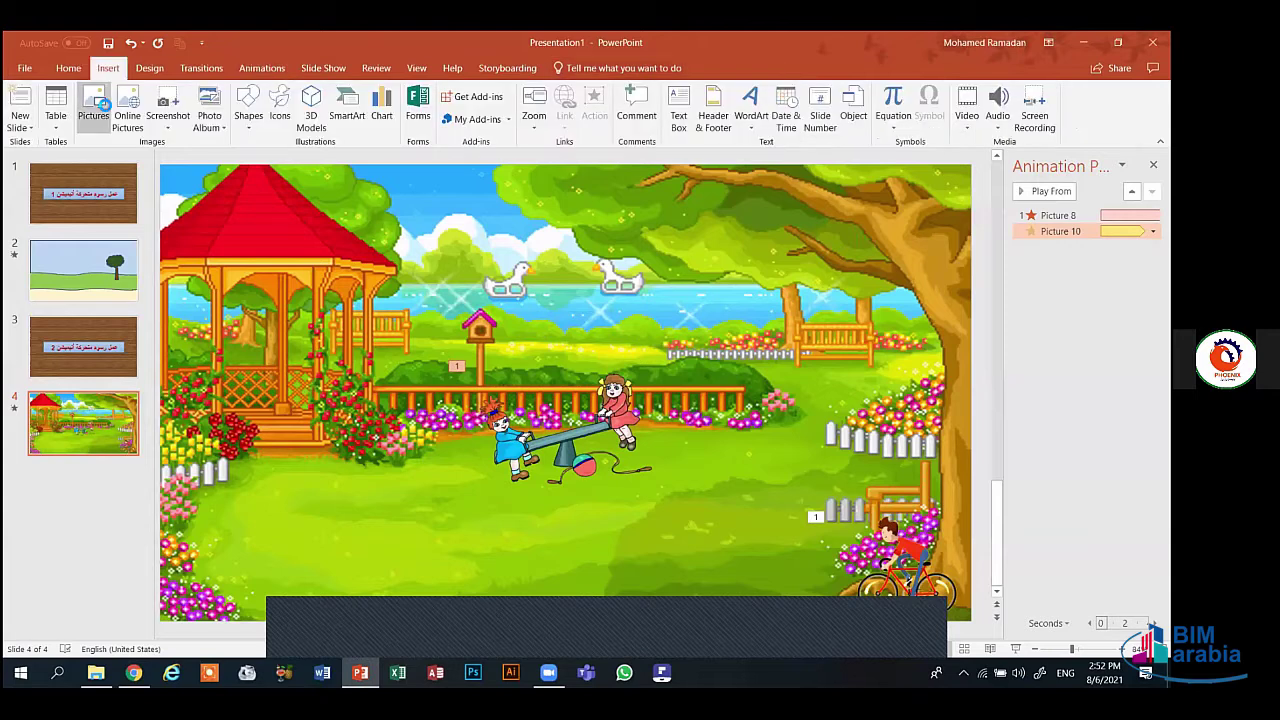
click(97, 108)
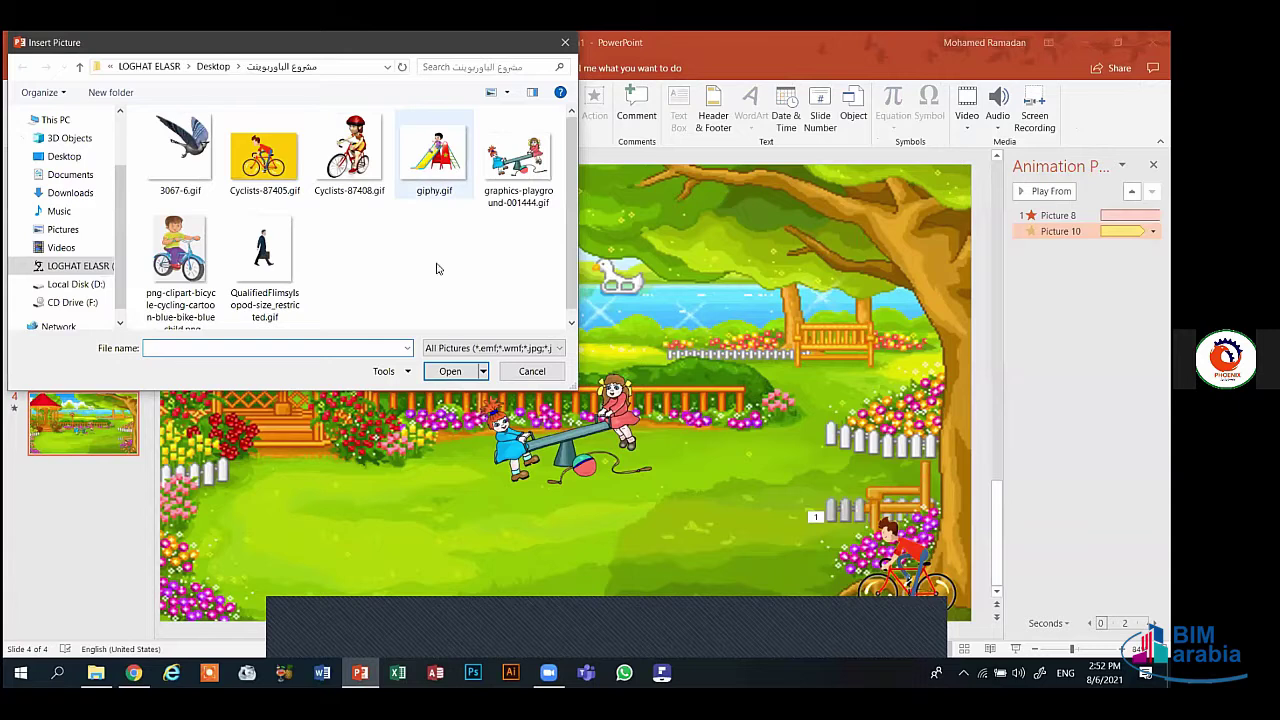
click(450, 371)
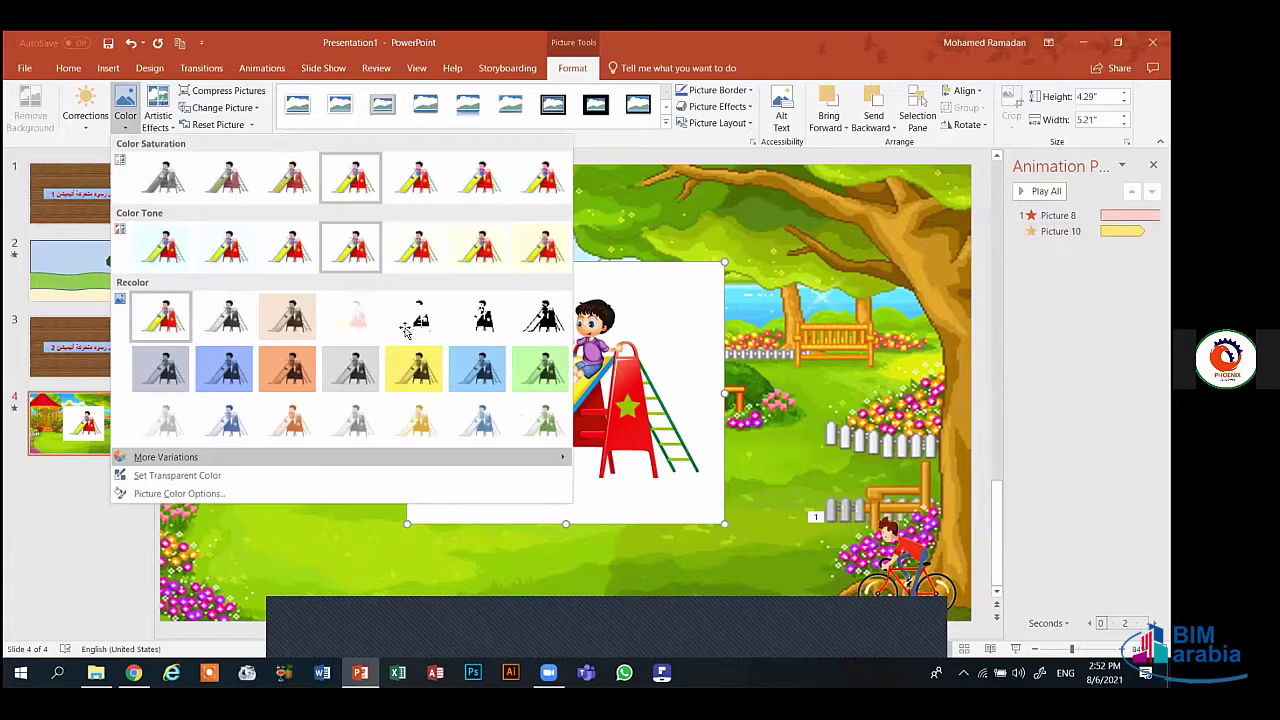
- Make the GIF's white background transparent and flip it horizontally
click(659, 330)
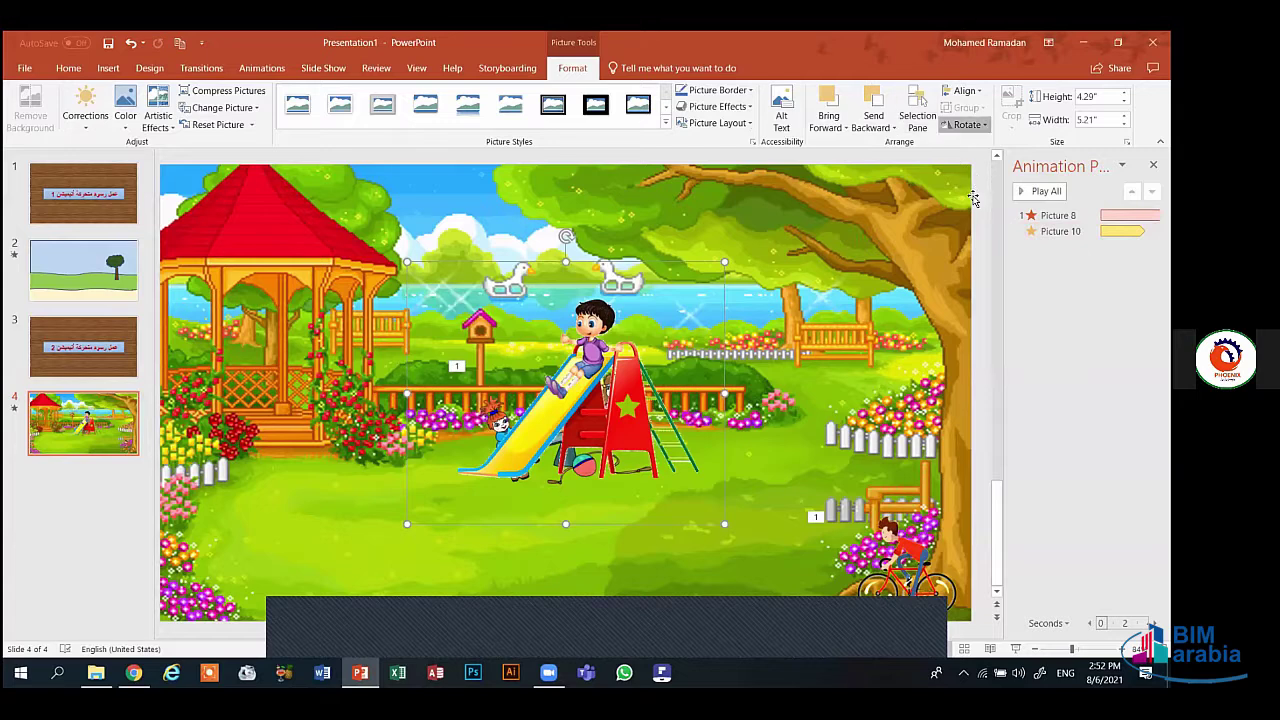
click(965, 124)
click(990, 194)
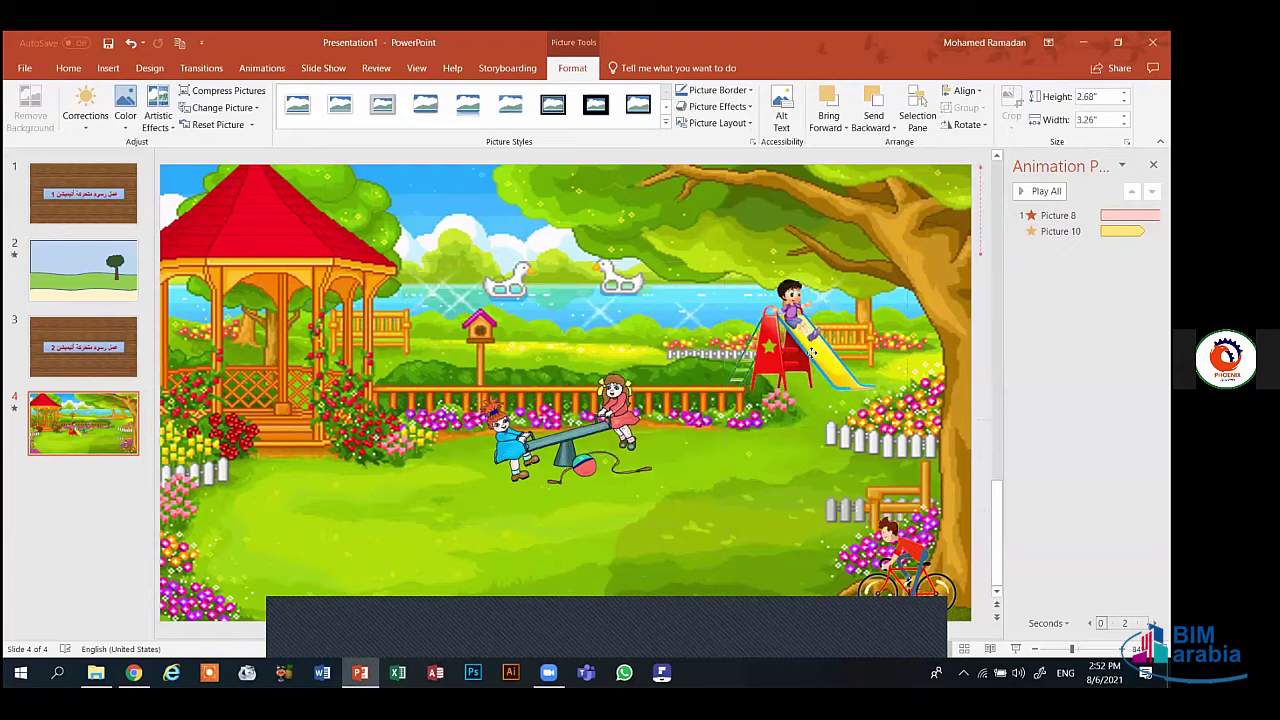
click(802, 375)
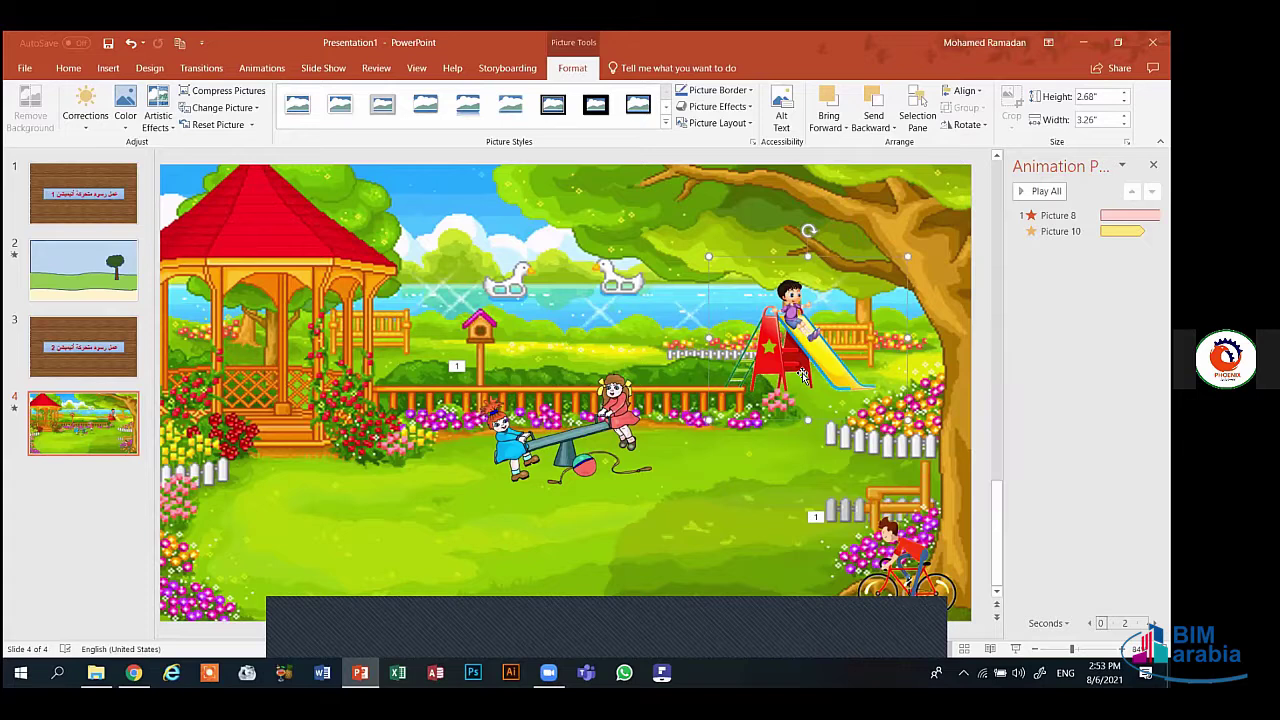
- Give the slide picture a Teeter emphasis of 05.00 seconds starting With Previous
click(268, 72)
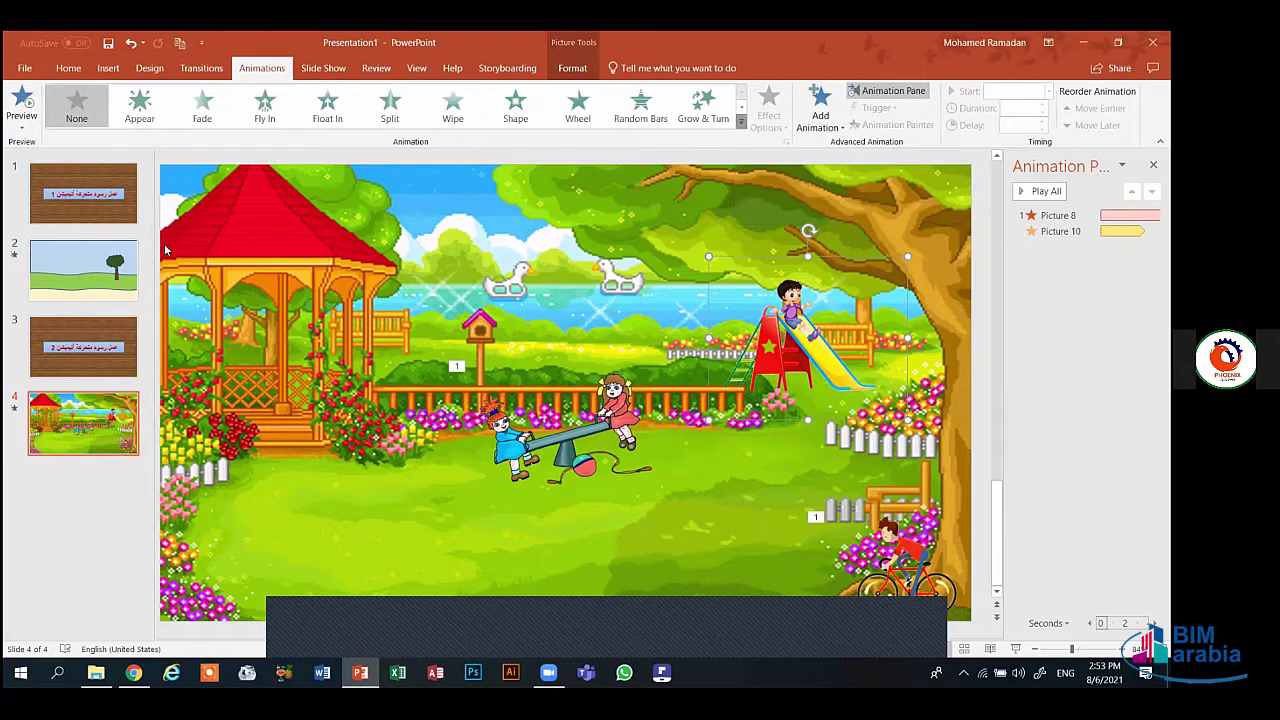
click(742, 122)
click(203, 285)
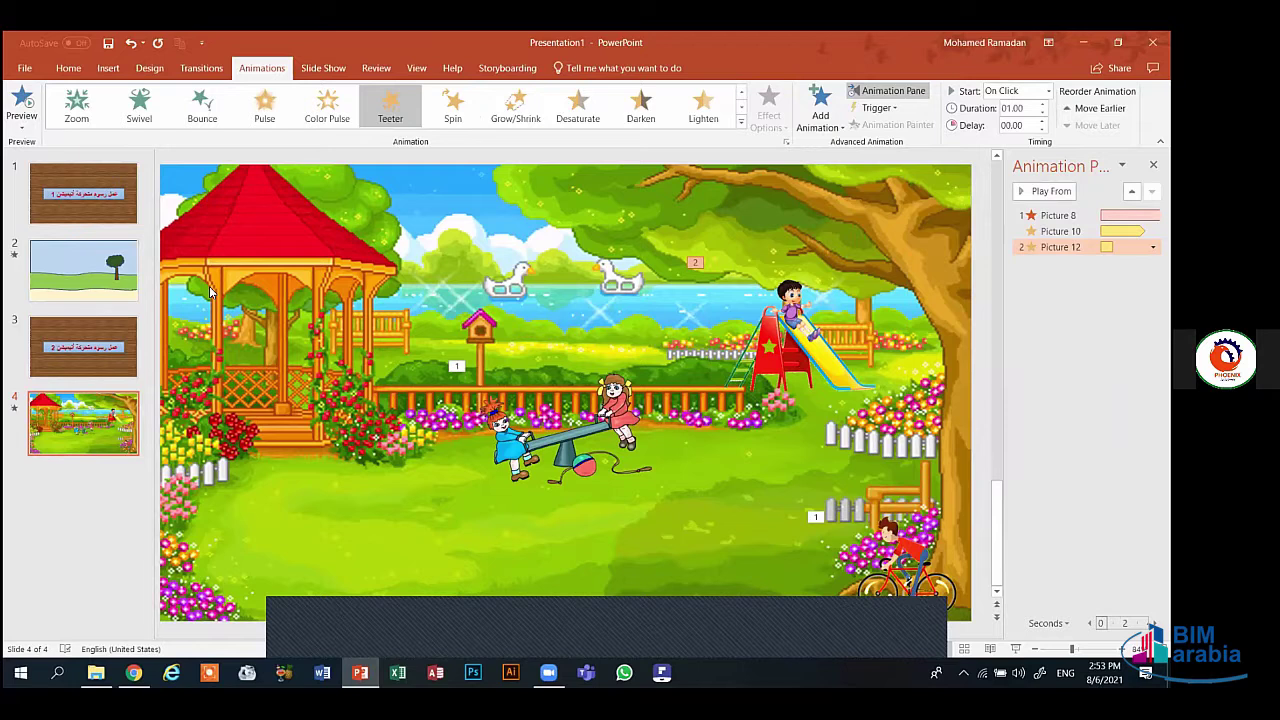
click(1043, 105)
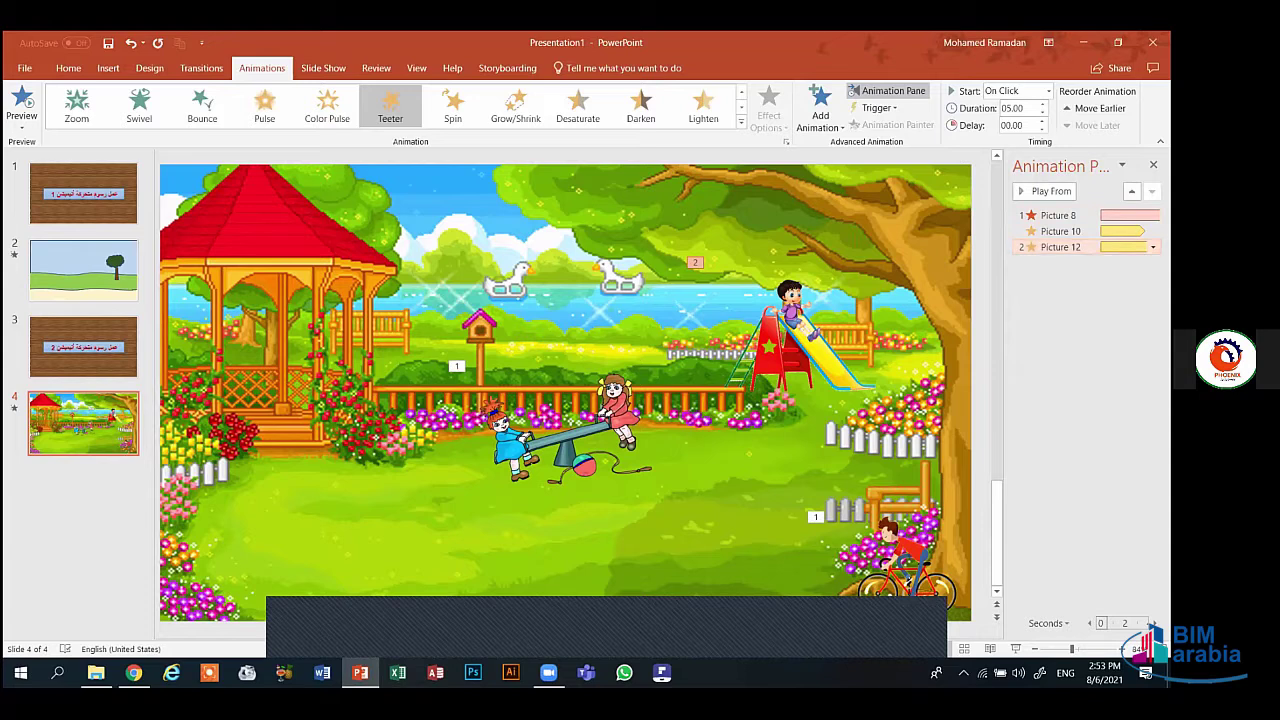
click(1153, 247)
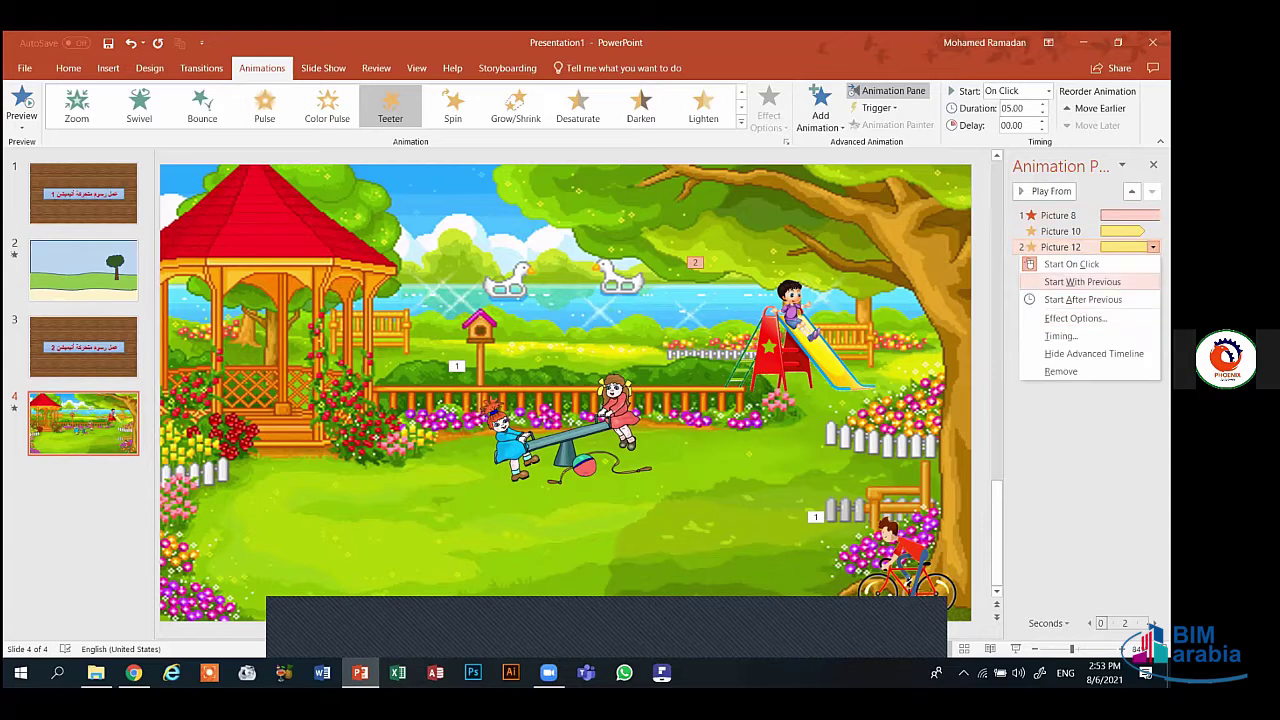
click(1082, 281)
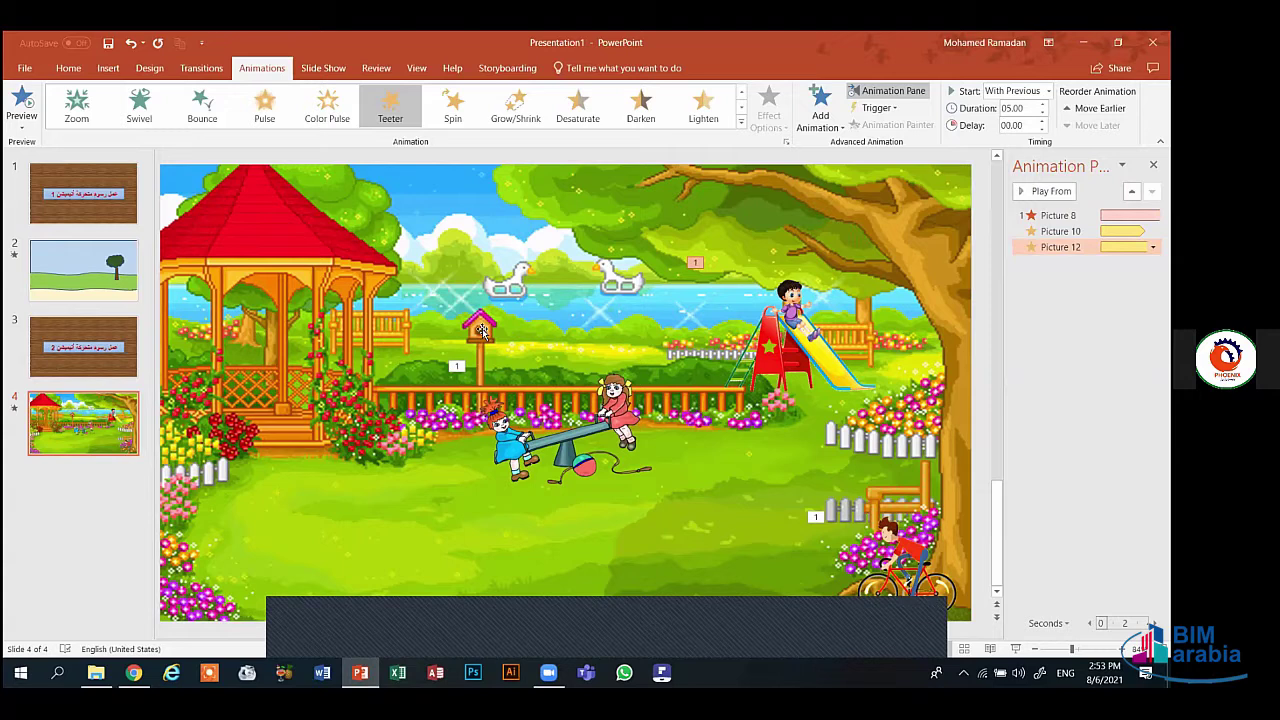
- Preview the slide's animations and open Picture 12's Teeter effect settings
click(15, 97)
click(785, 348)
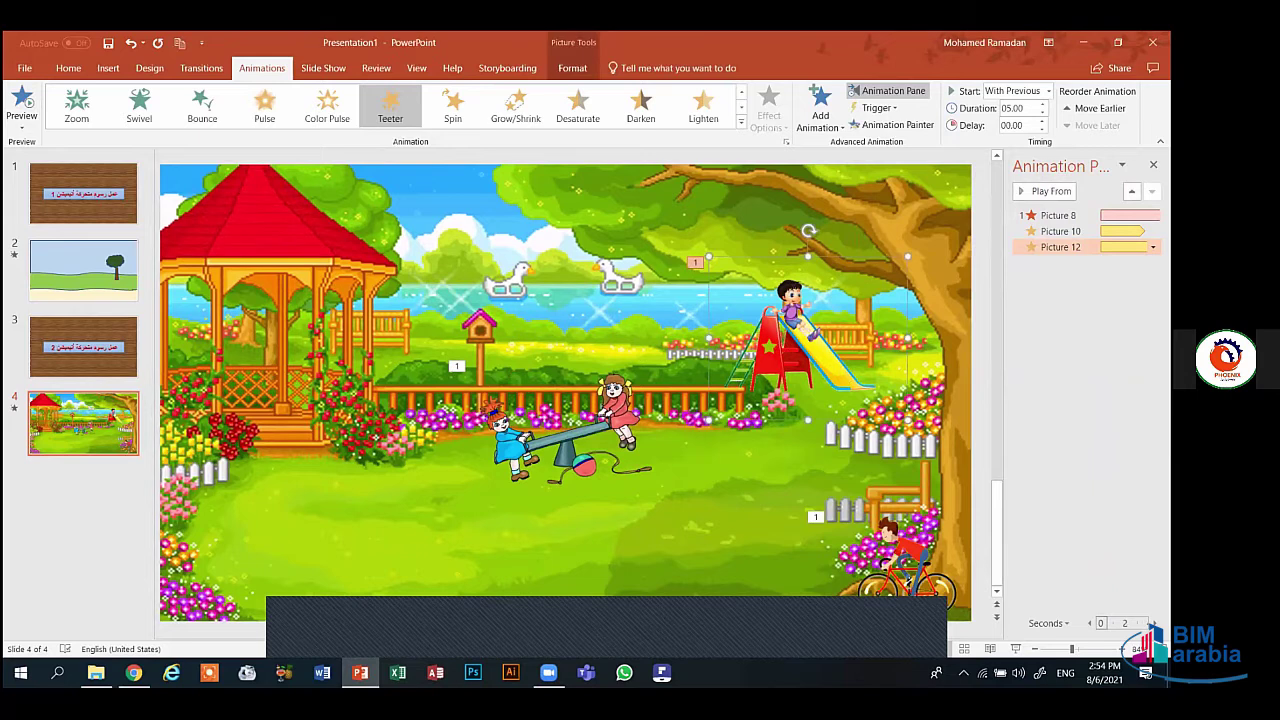
click(1153, 247)
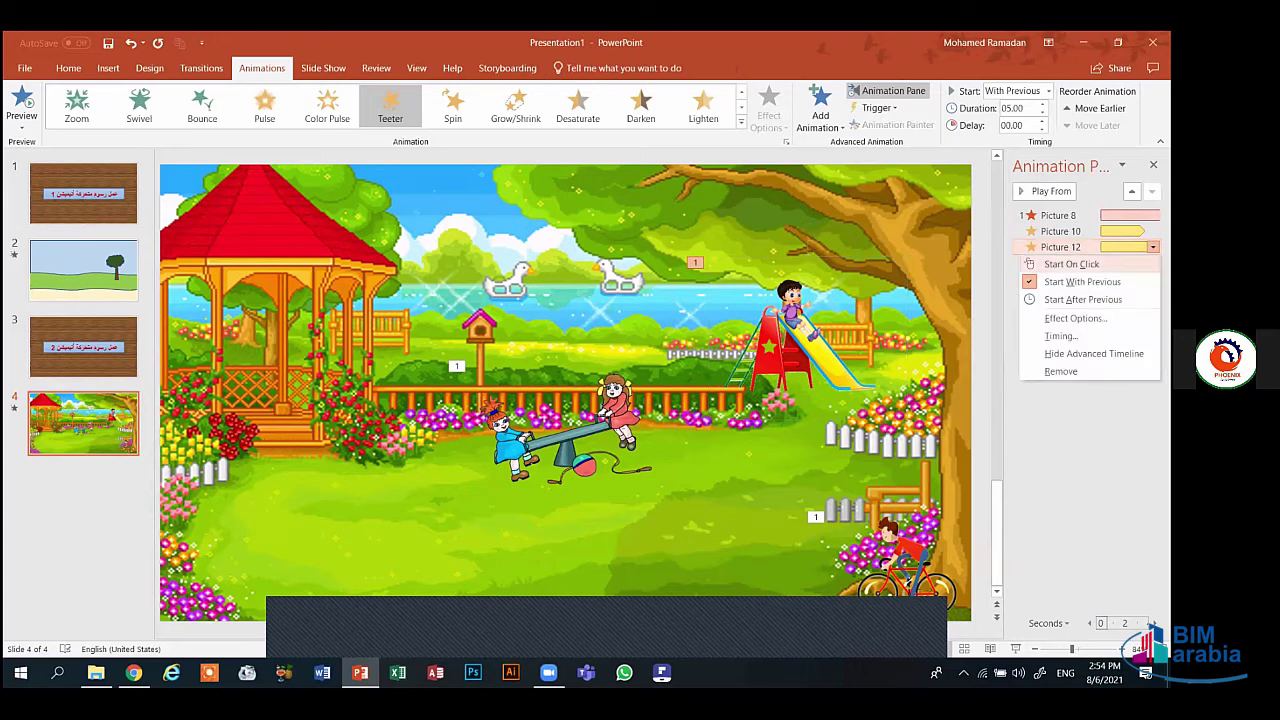
click(1083, 299)
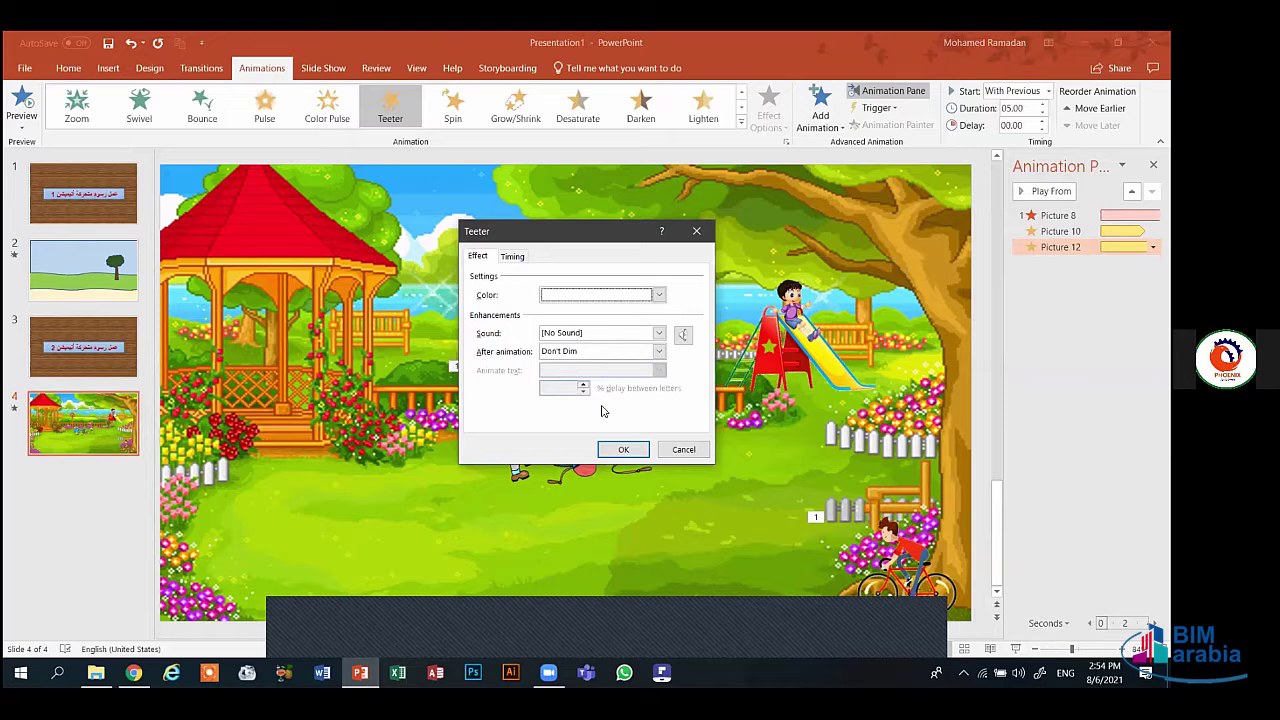
- Set Picture 12's Teeter Repeat to Until End of Slide and confirm
click(625, 333)
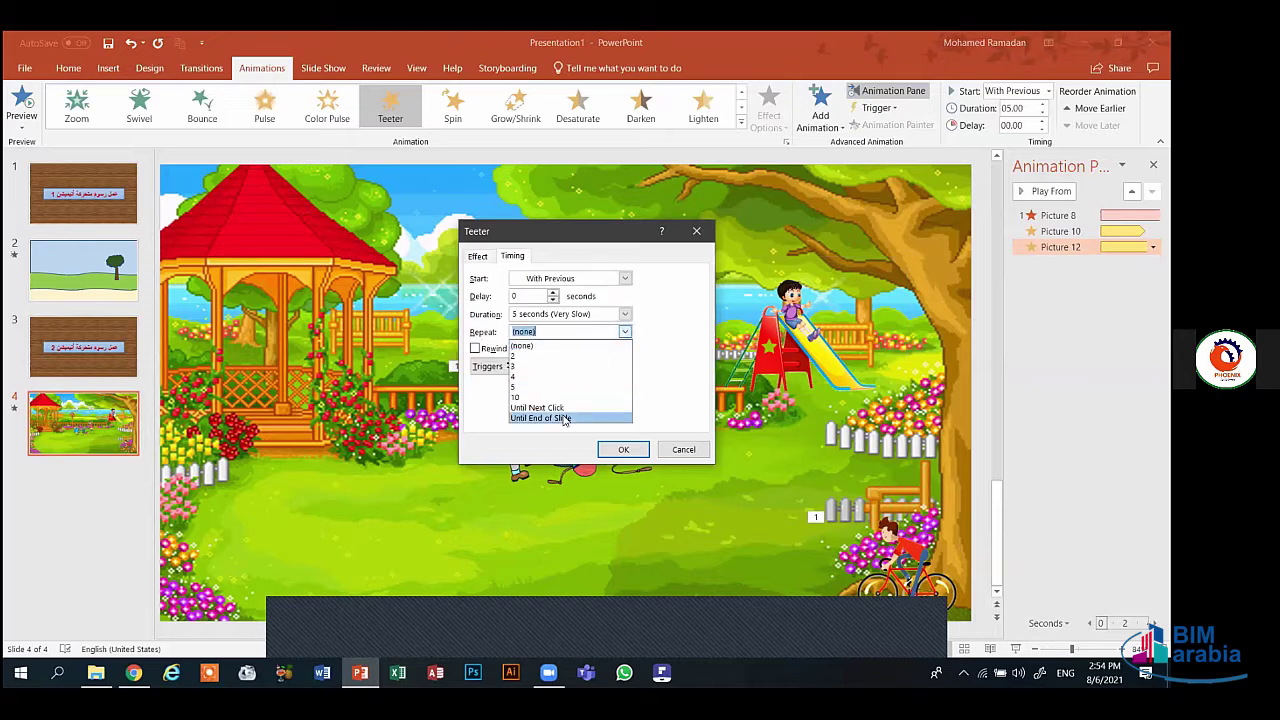
click(575, 419)
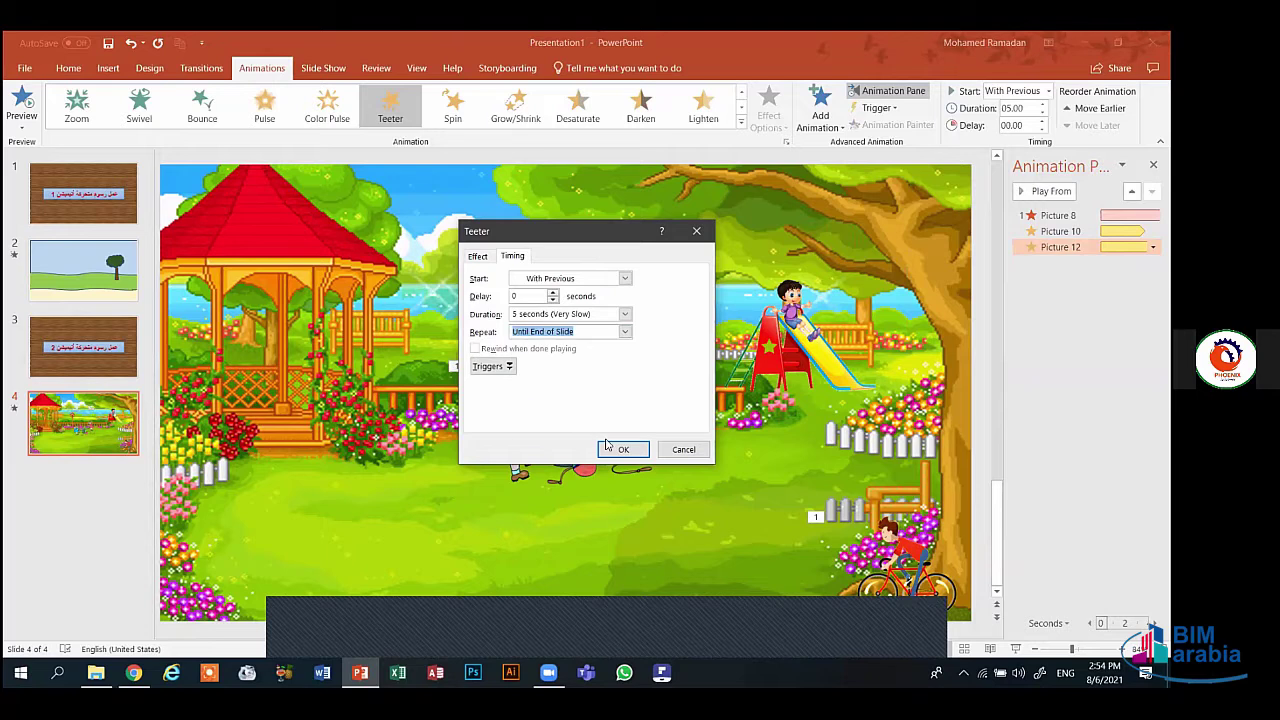
click(612, 449)
click(618, 449)
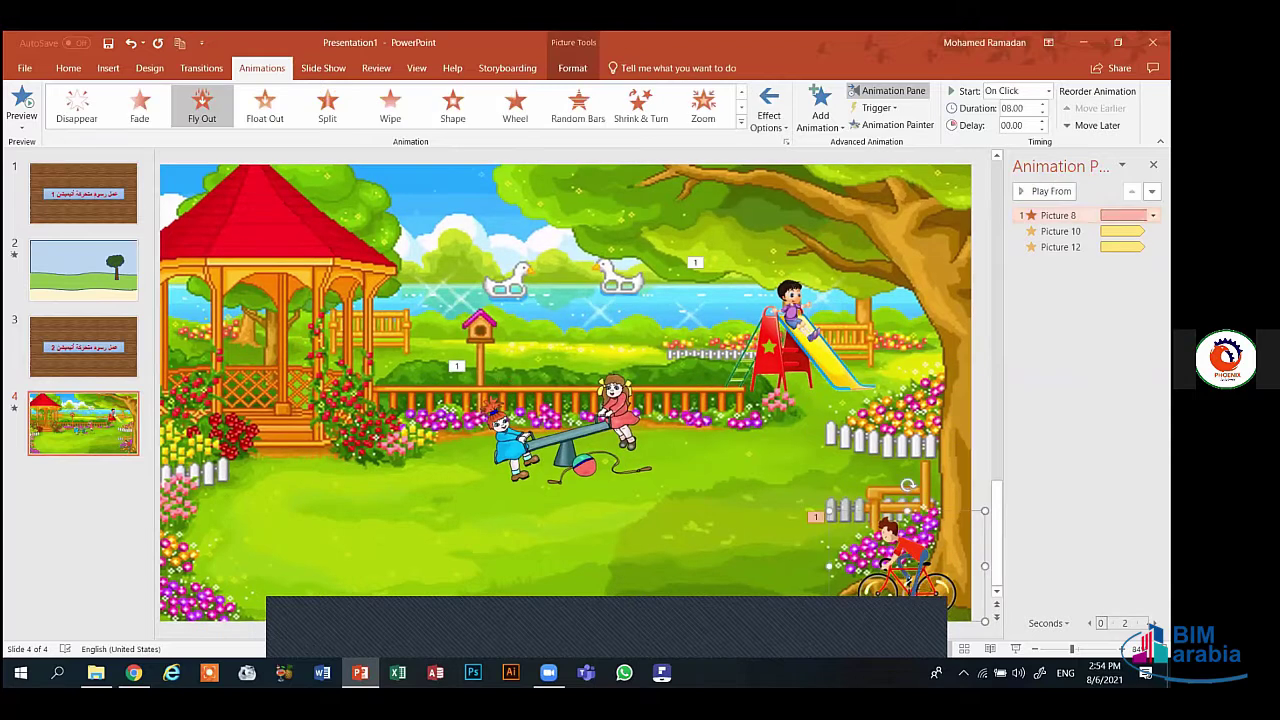
- Change the Picture 8 cyclist's Fly Out exit sound from Push to Typewriter
double_click(1058, 215)
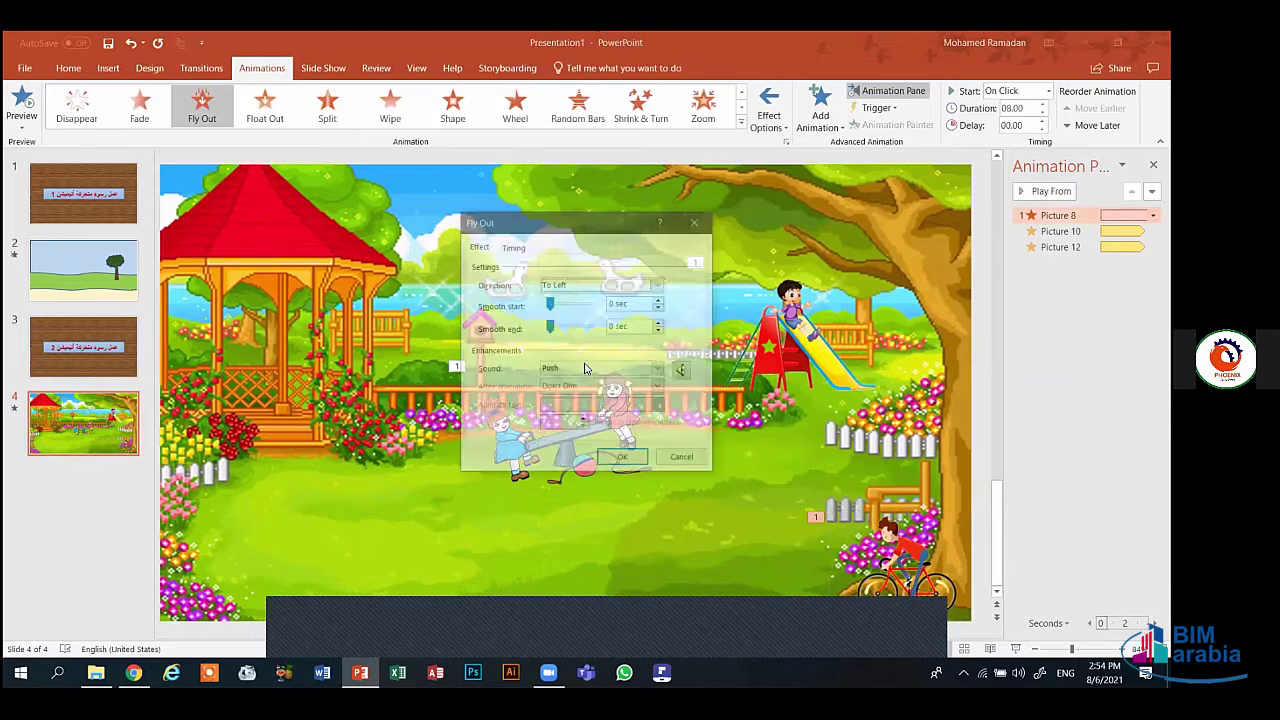
click(600, 367)
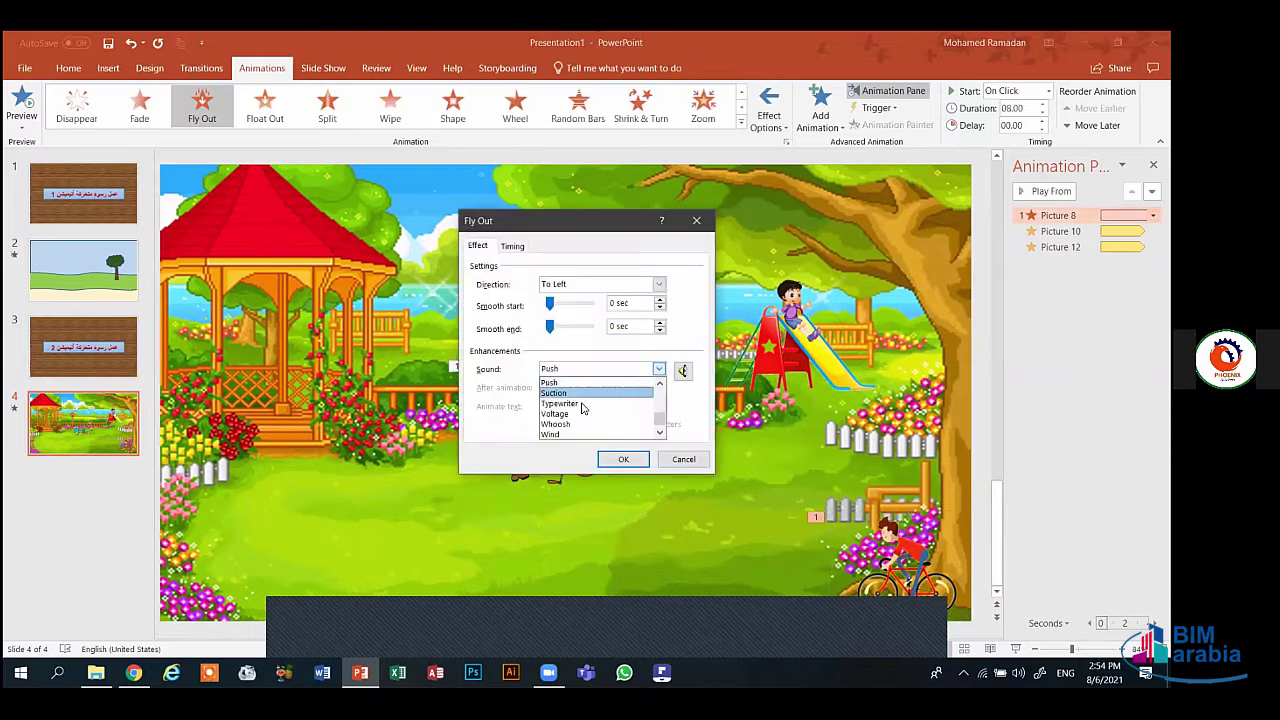
click(560, 403)
click(624, 460)
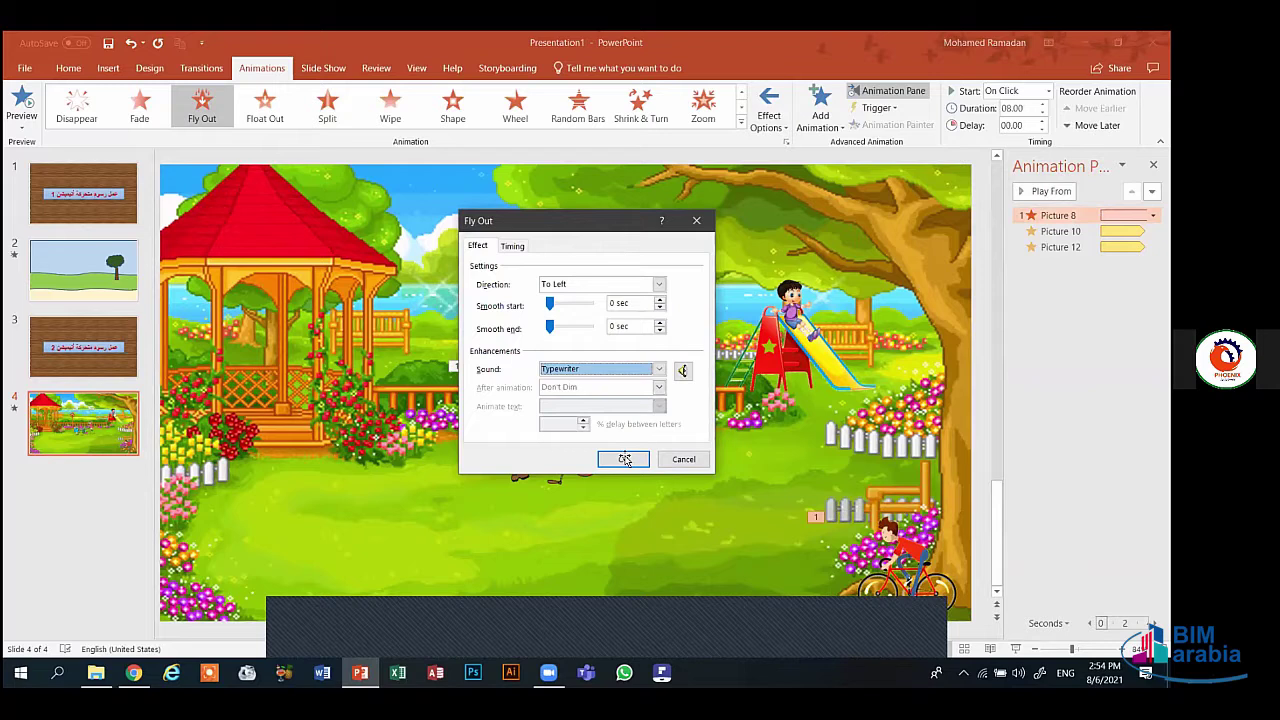
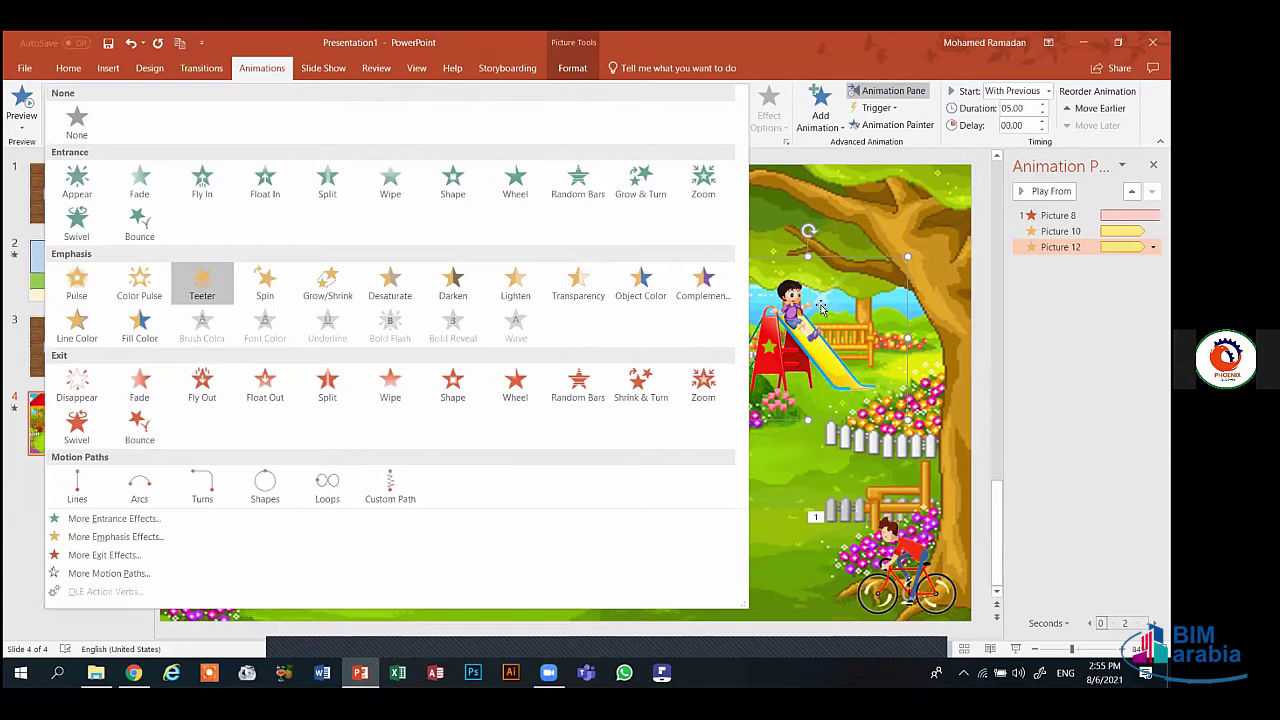
- Close the effects gallery and preview the park slide's seesaw, slide and cyclist animations
key(Escape)
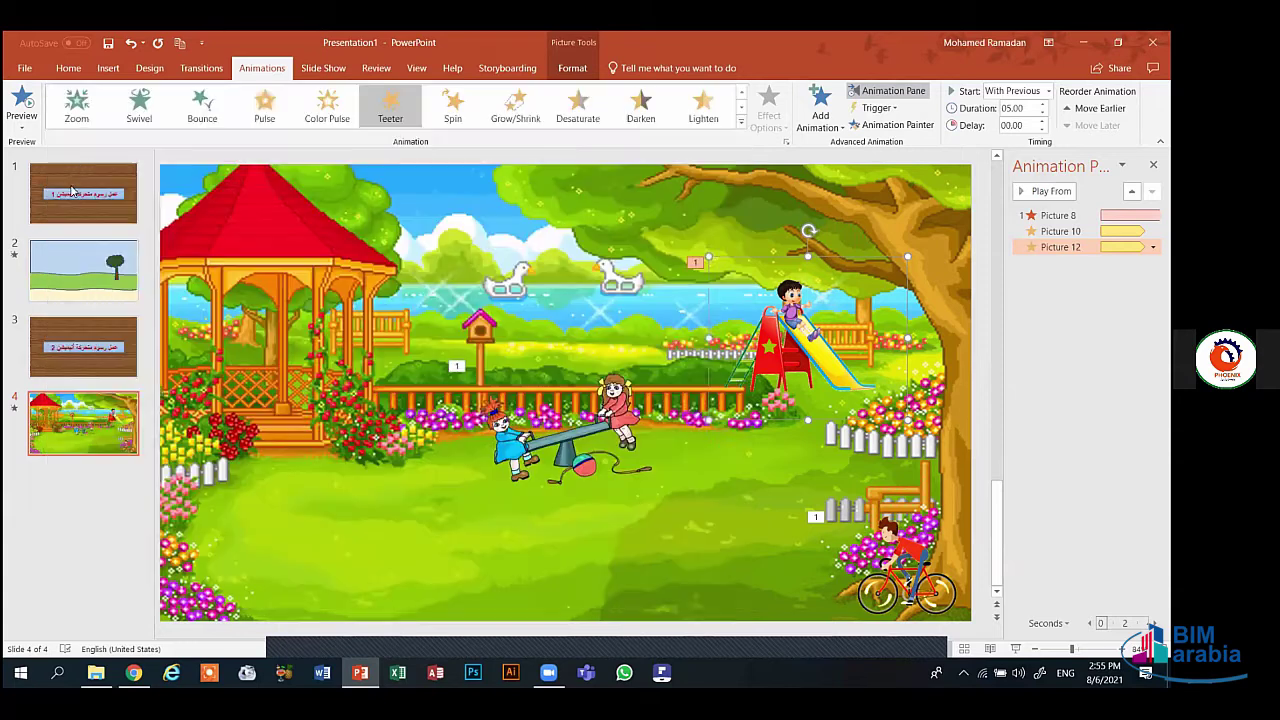
click(20, 103)
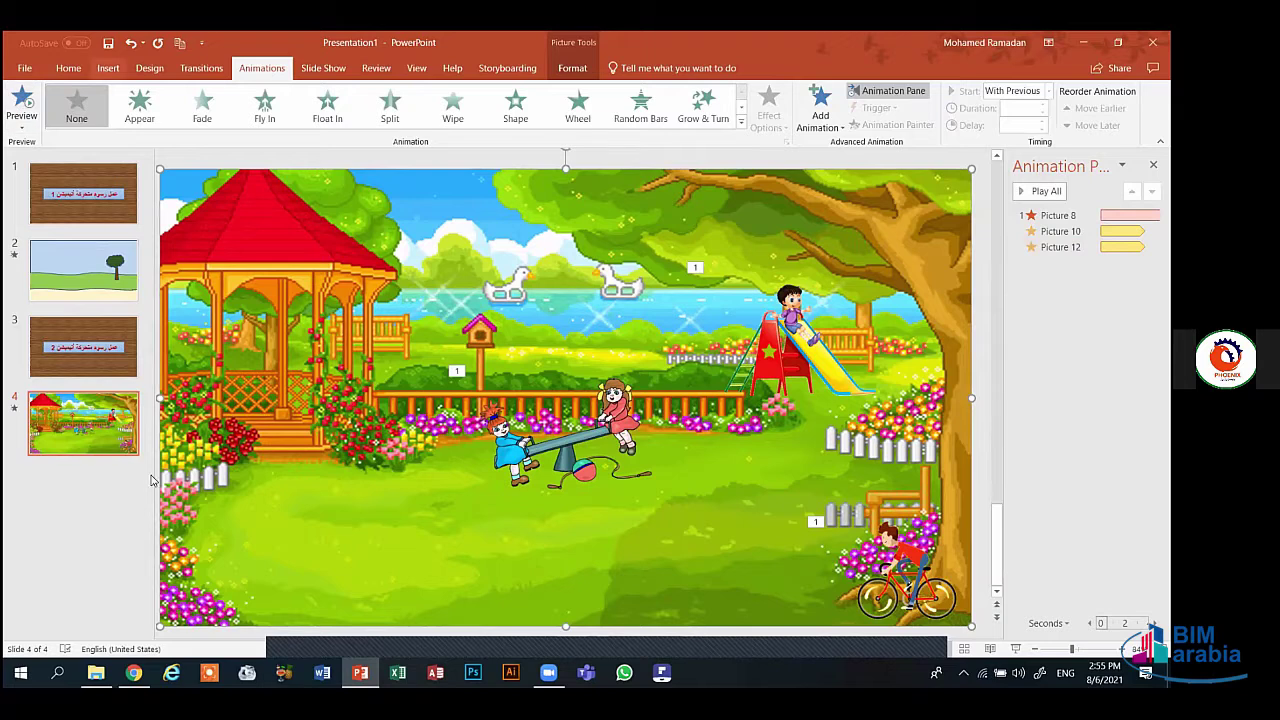
- Duplicate the third title slide, move it after the park slide, and retitle it 'طريقة تقطيع الفيديو'
right_click(89, 367)
click(150, 468)
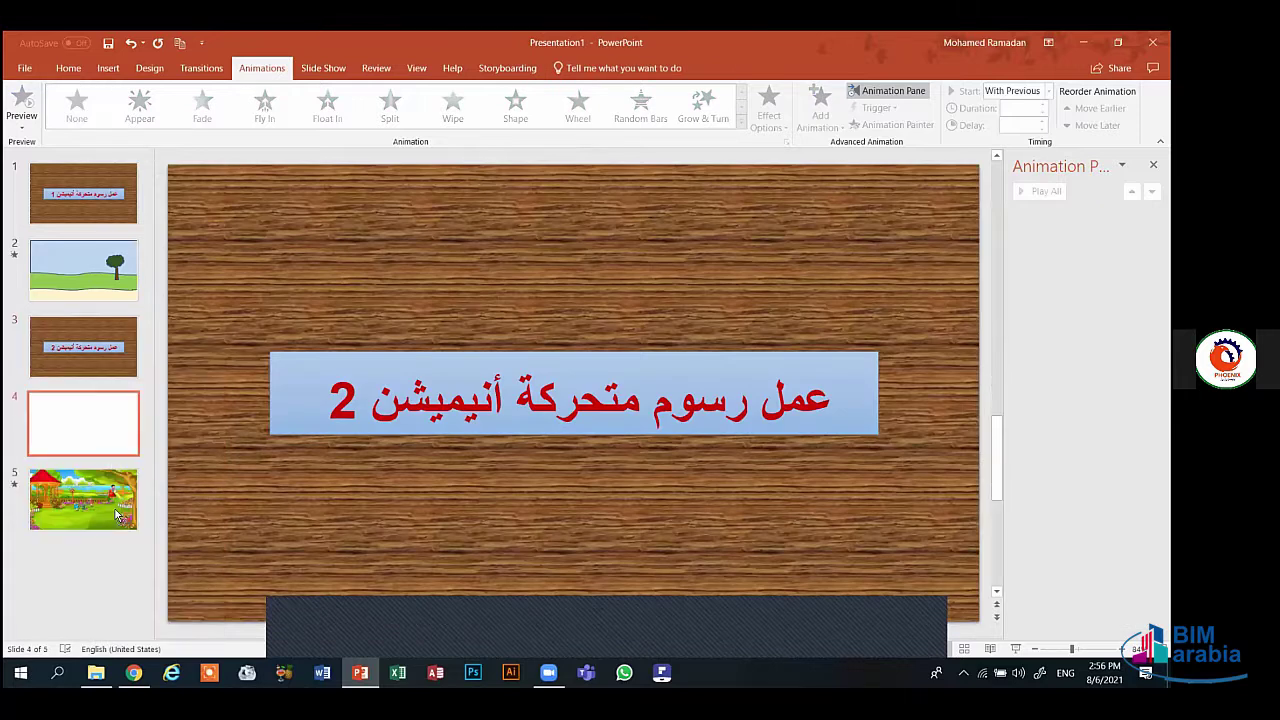
drag(117, 515, 120, 530)
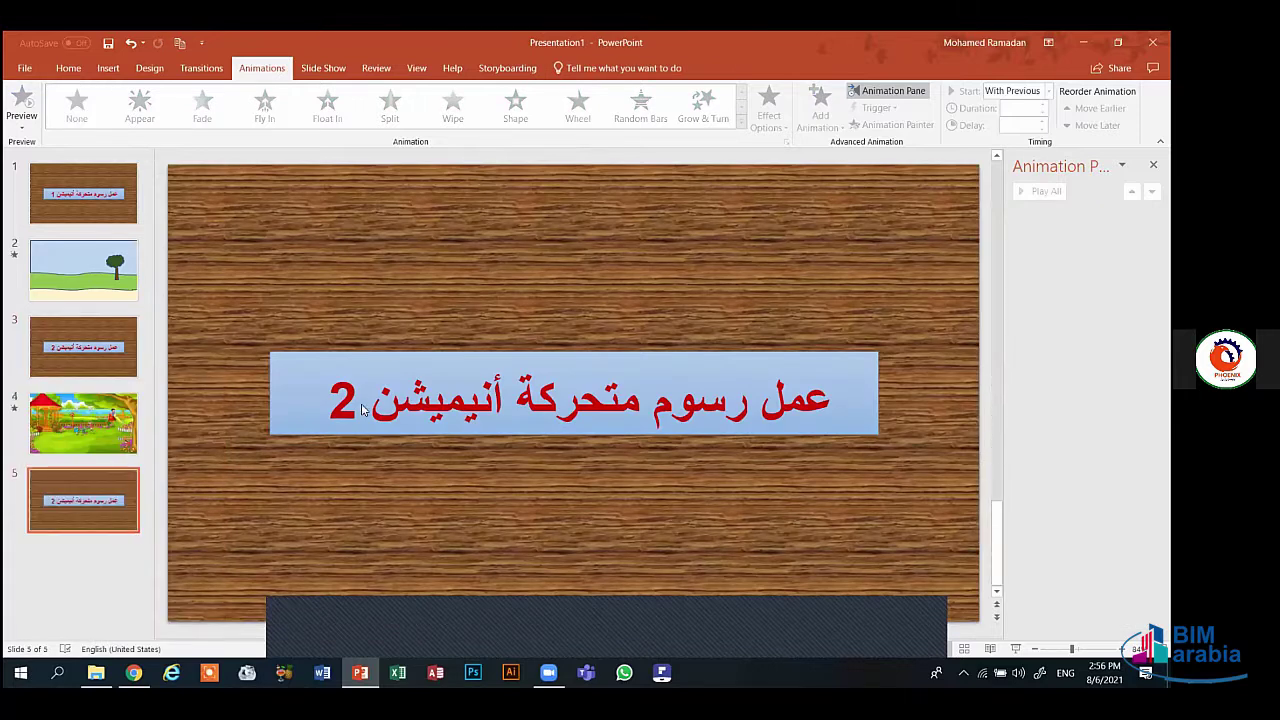
triple_click(363, 410)
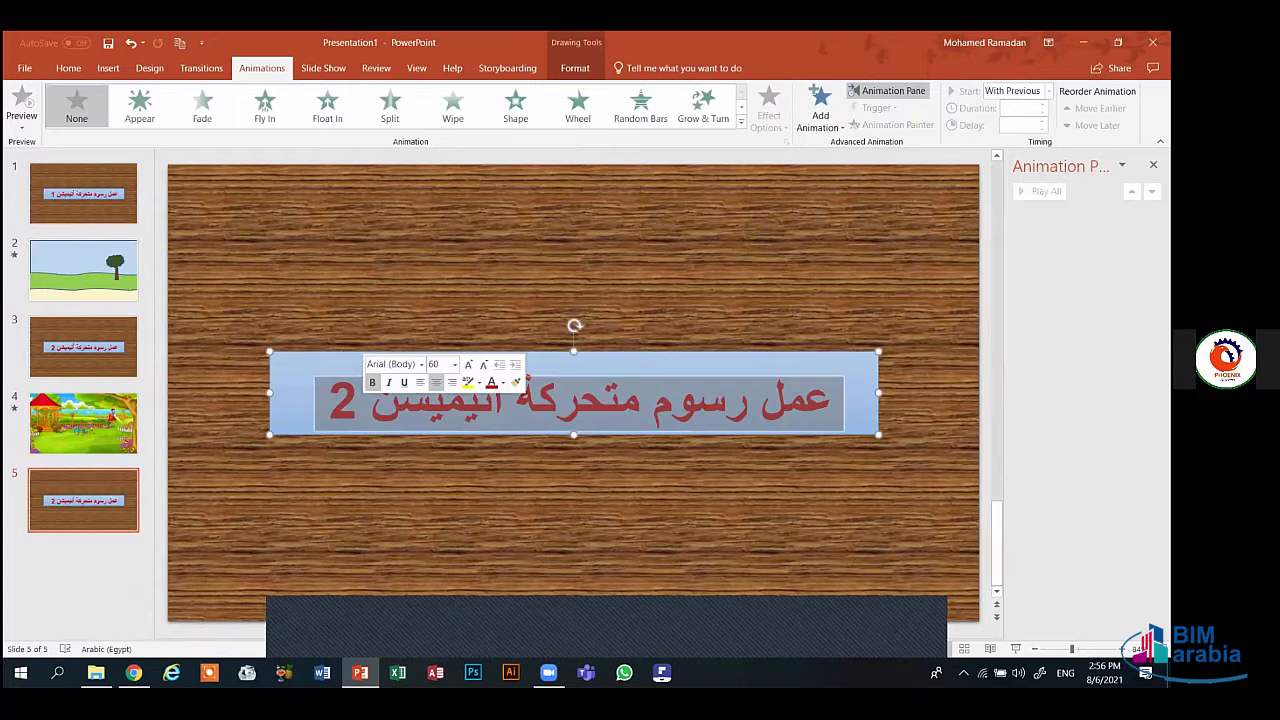
key(BackSpace)
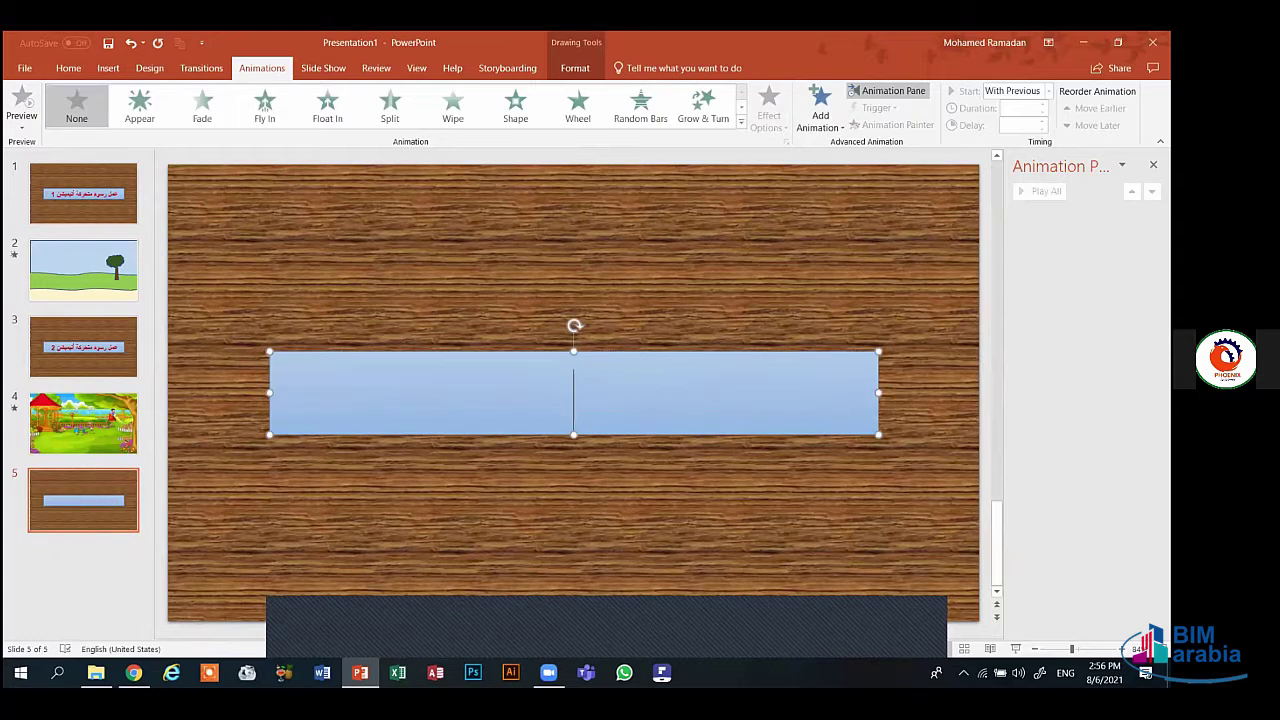
key(alt+shift)
text(ط)
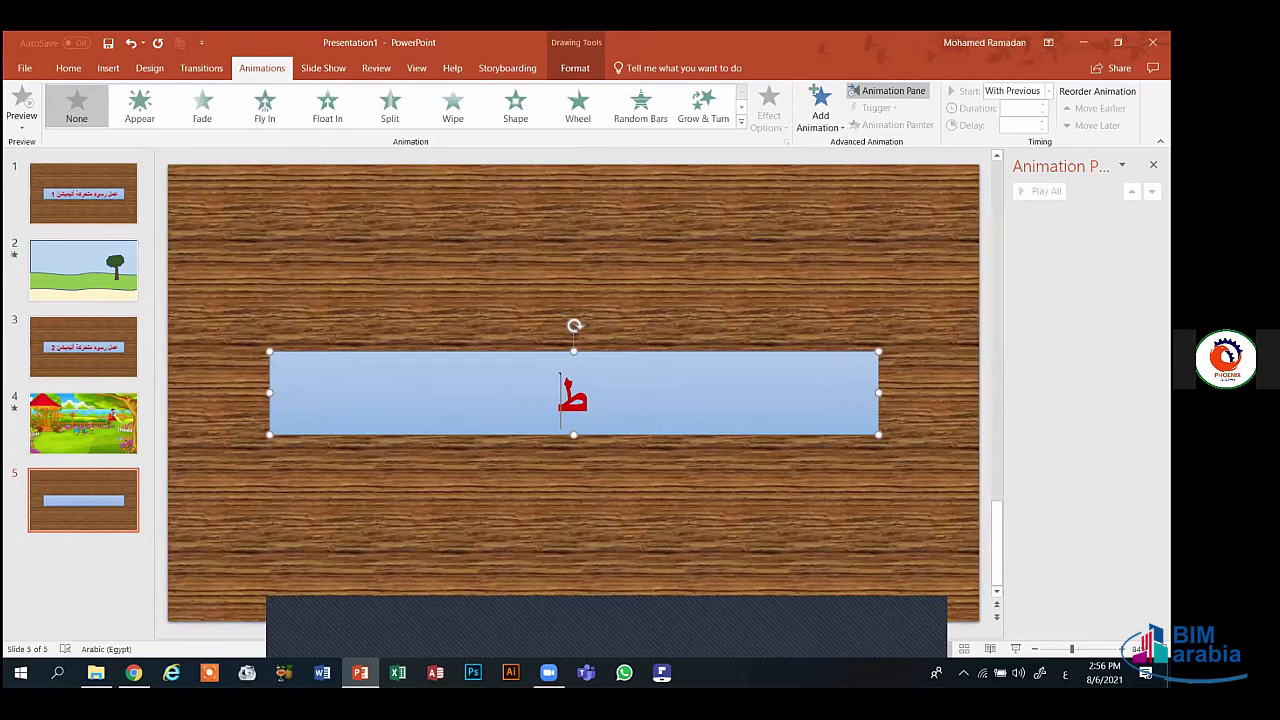
text(ريقة تقطيع)
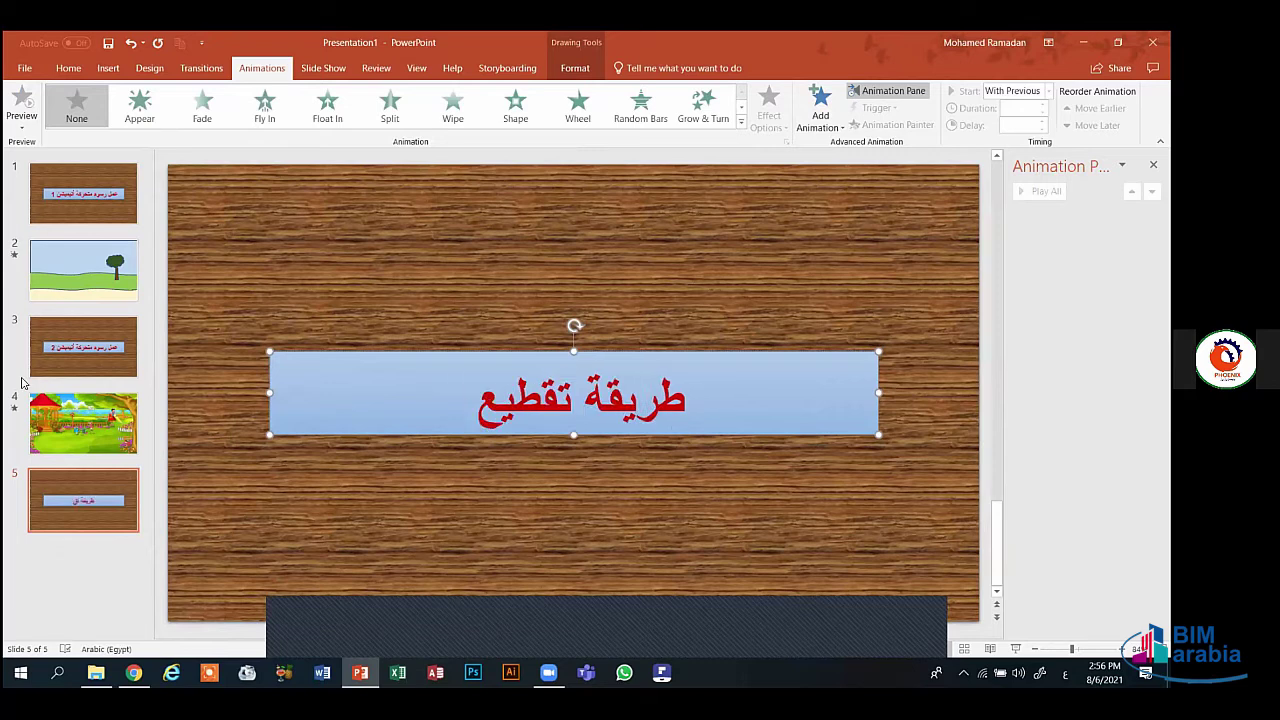
text( الفيديو)
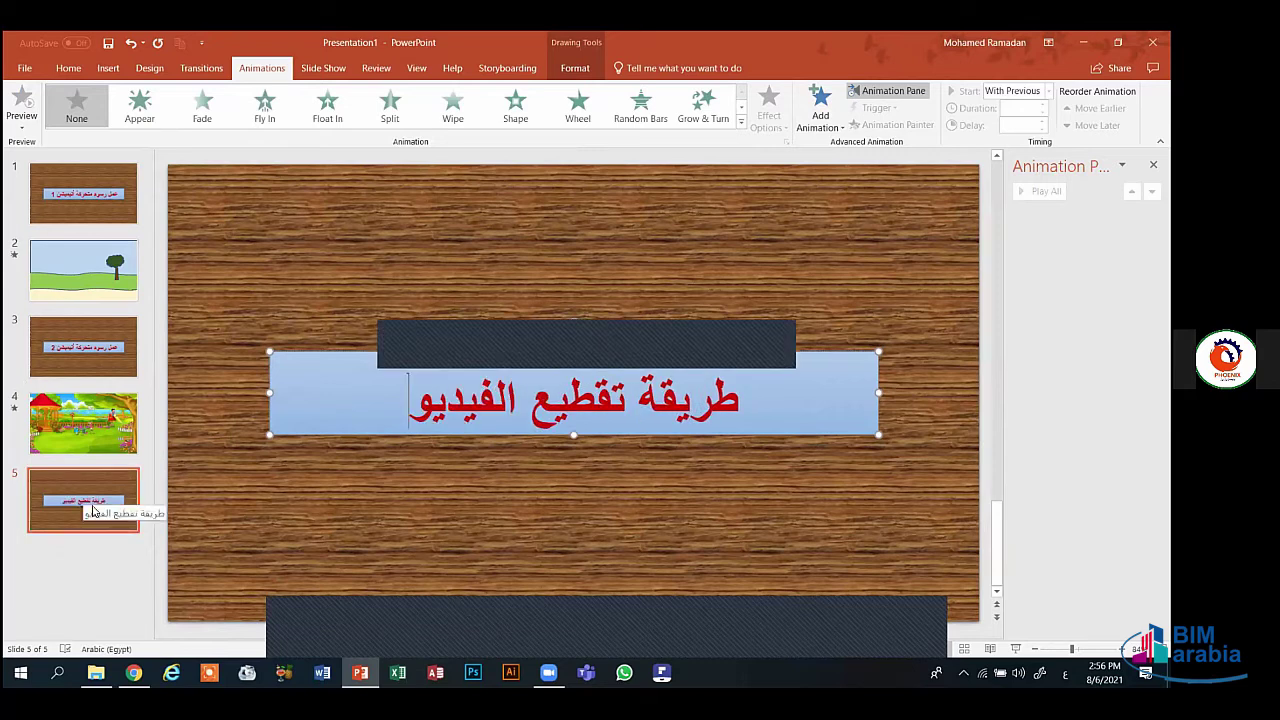
click(92, 505)
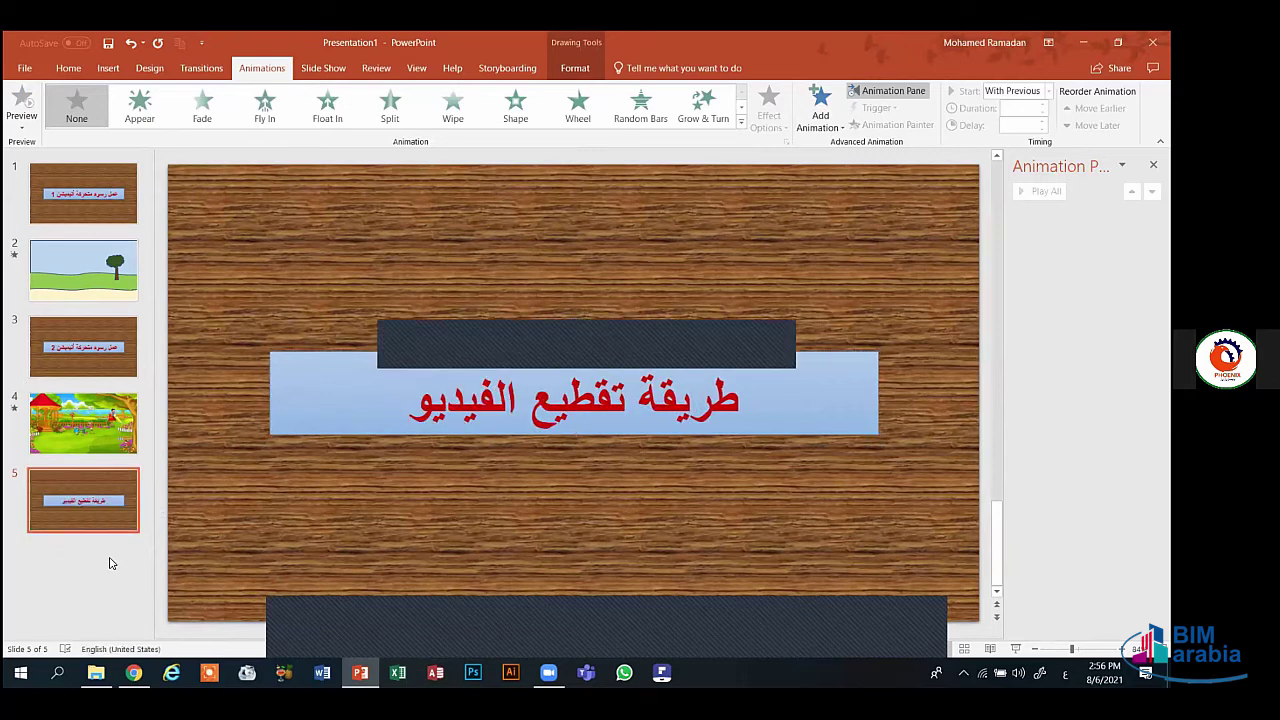
- Duplicate the new title slide and delete its title and wood background, leaving a blank slide 6
key(shift+F10)
key(a)
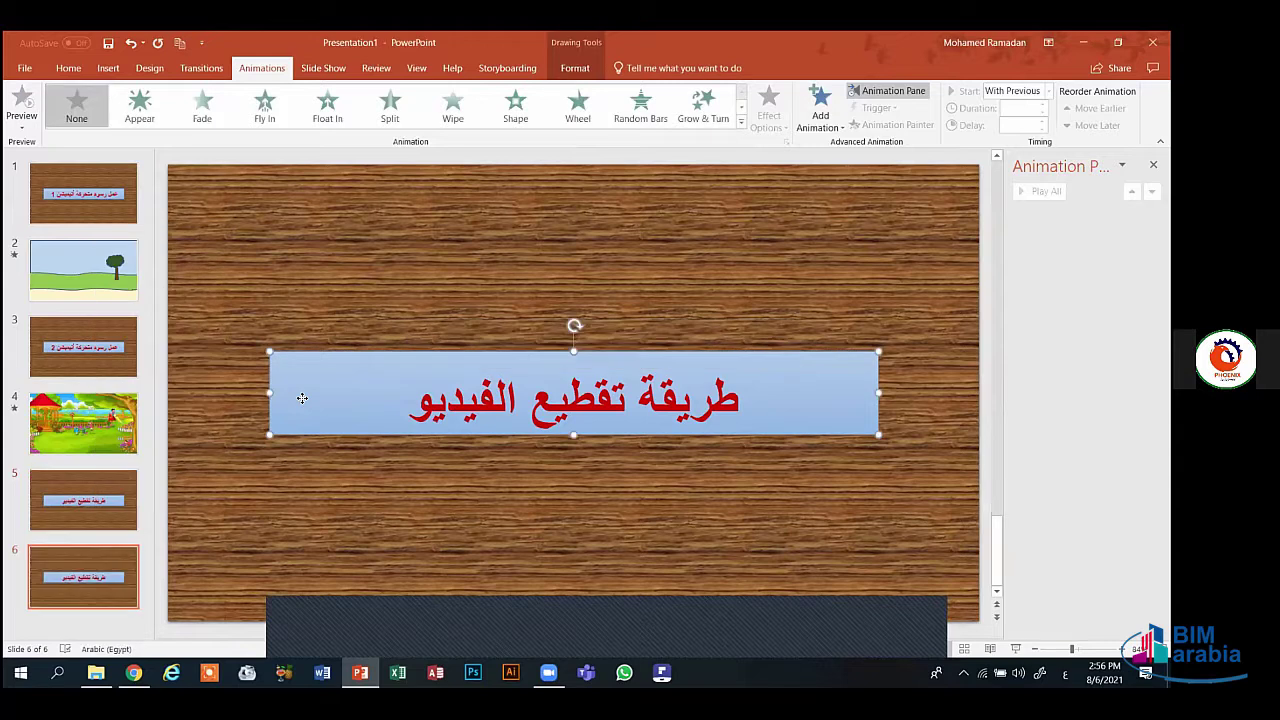
key(Delete)
click(302, 398)
key(Delete)
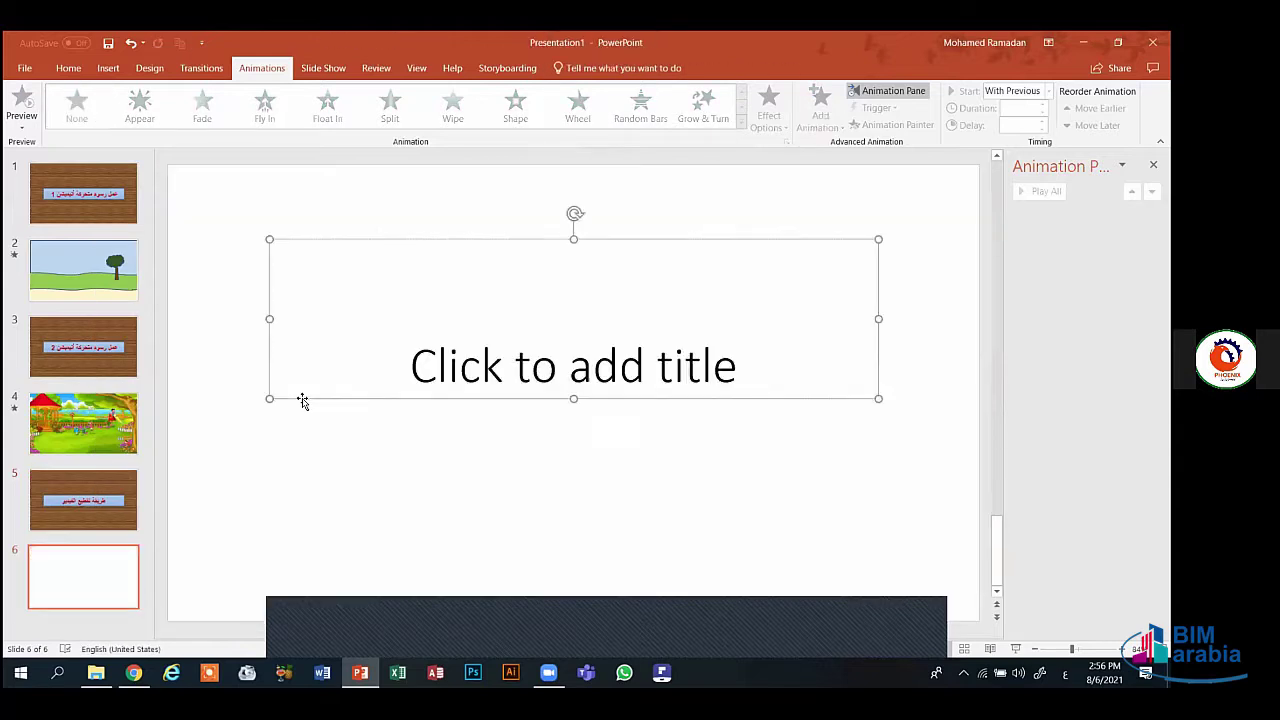
key(Delete)
- Insert the lecture video from the التخطيط folder on this device onto slide 6
click(108, 70)
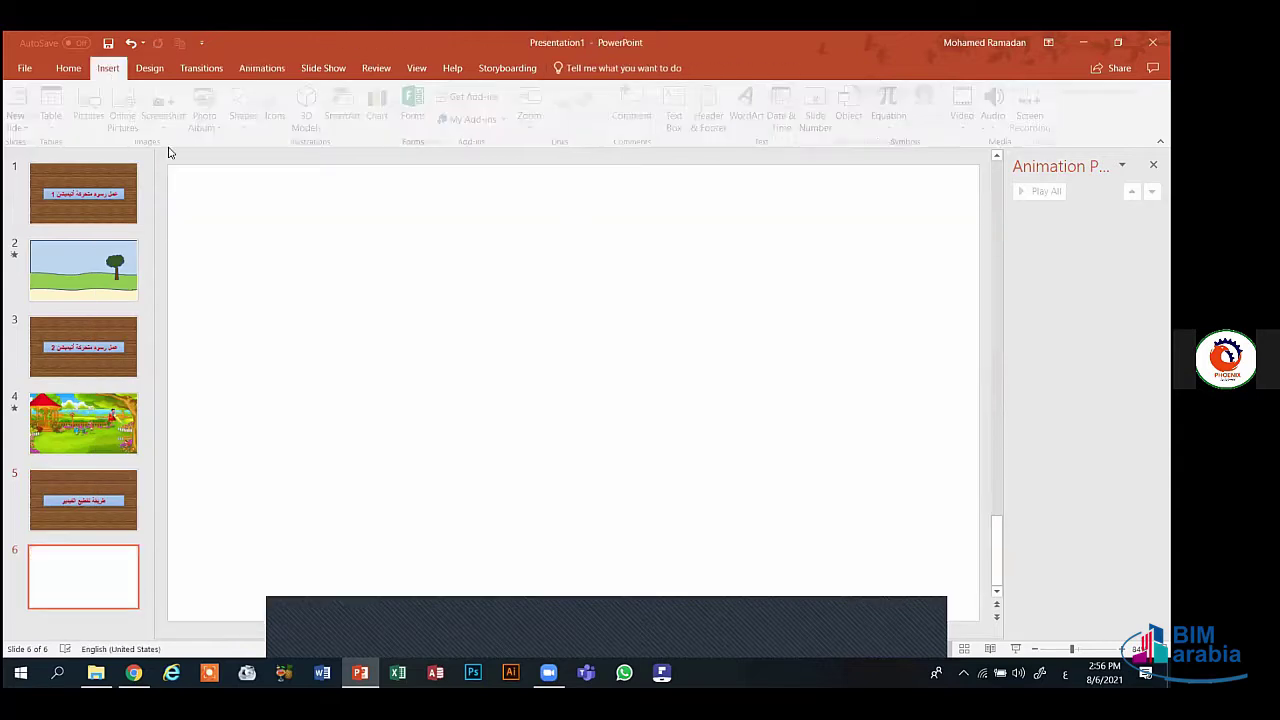
click(90, 107)
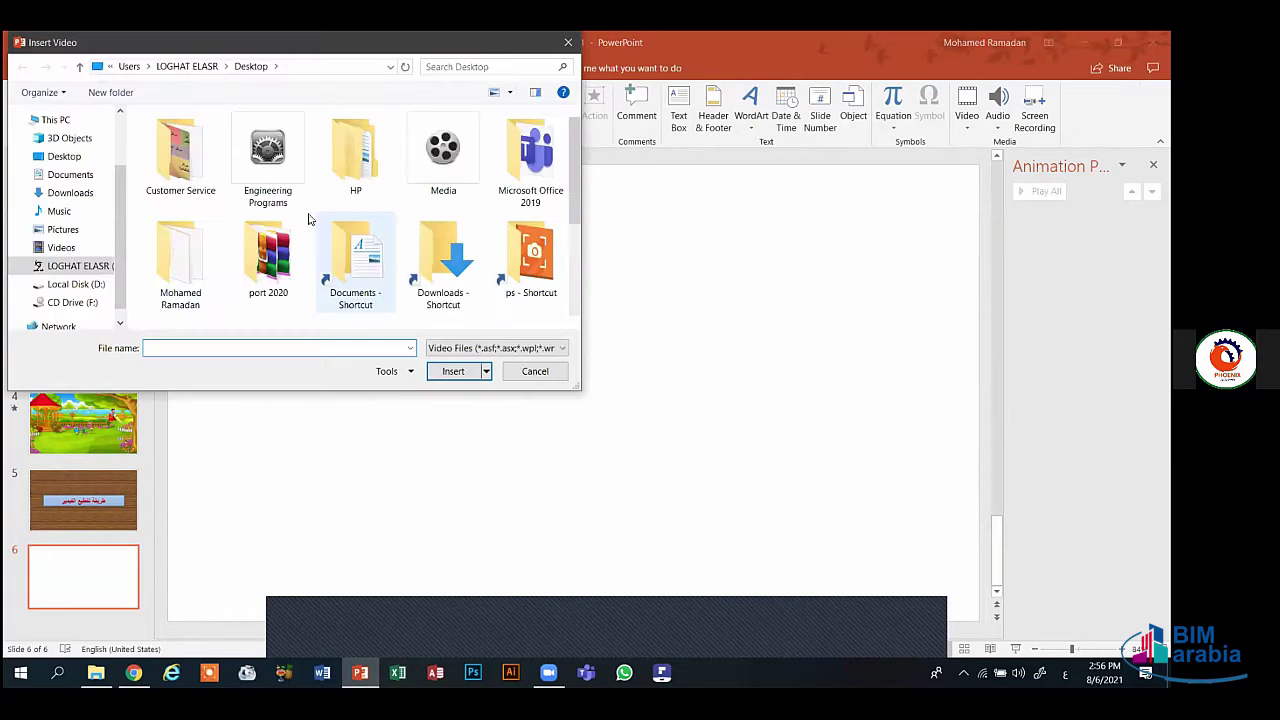
key(Return)
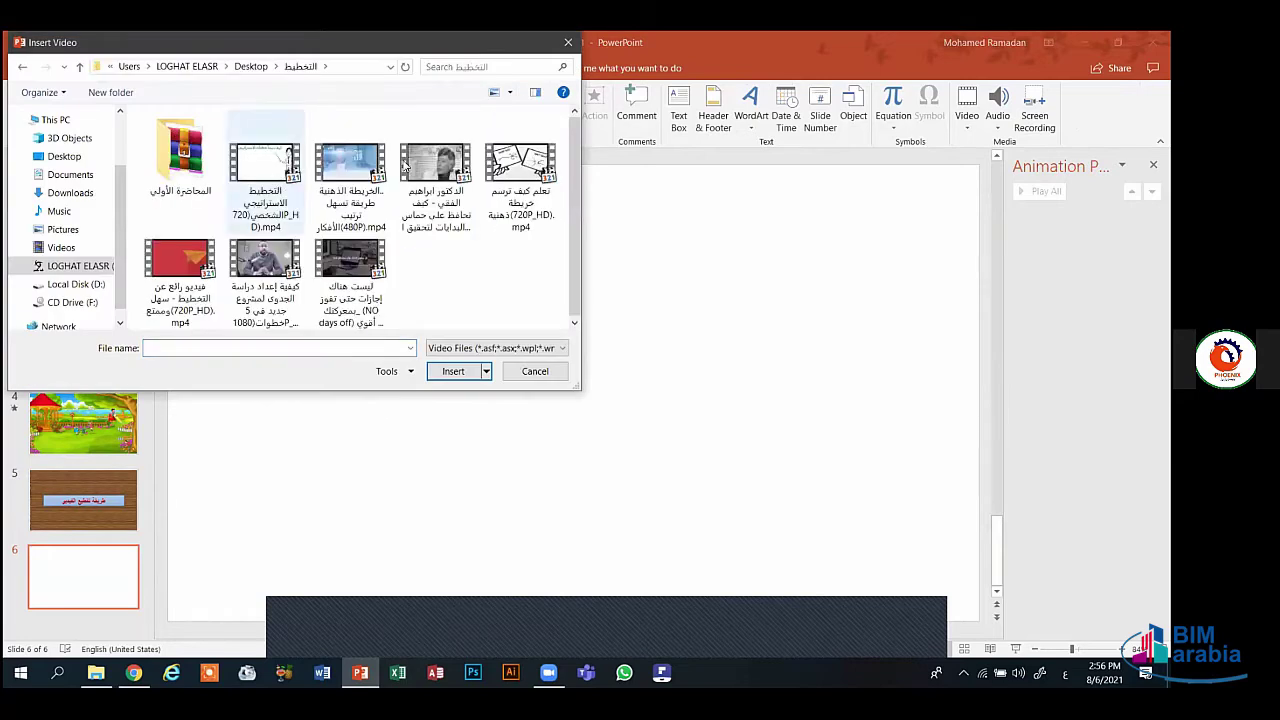
click(443, 178)
click(453, 371)
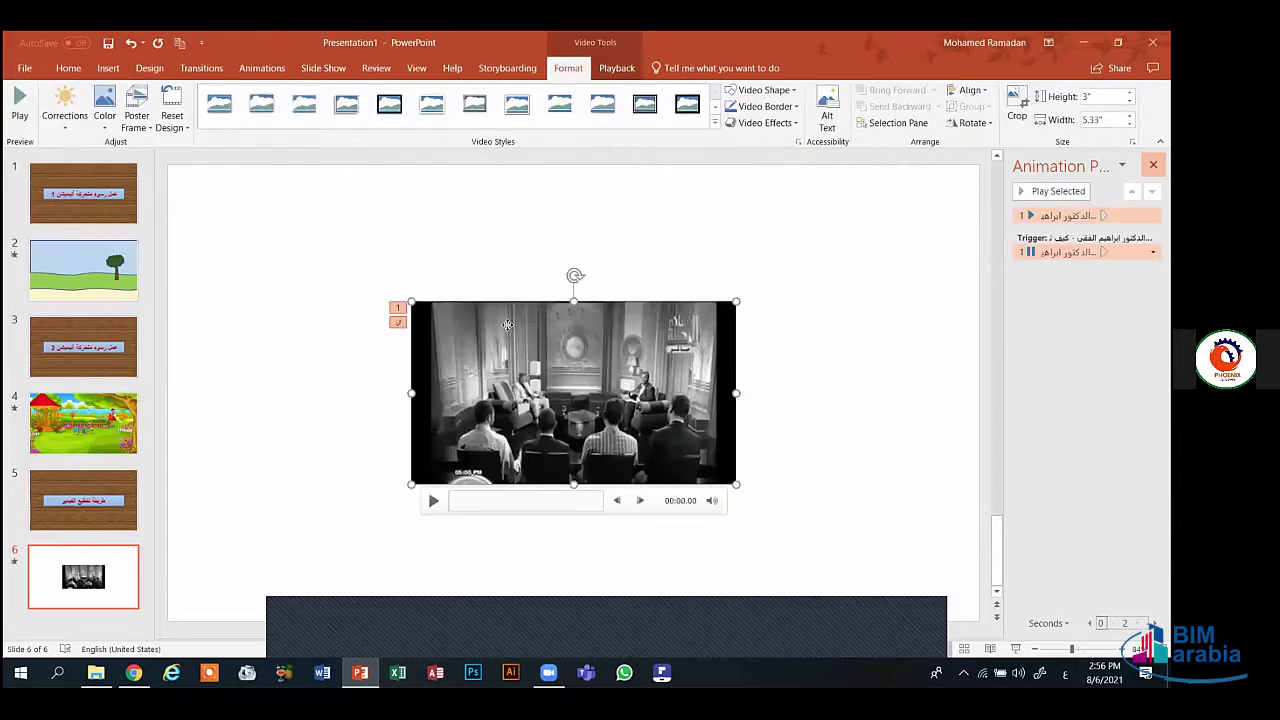
- Move the video to the top-left corner and stretch it to fill the slide at 13.33" by 7.5"
drag(507, 325, 332, 201)
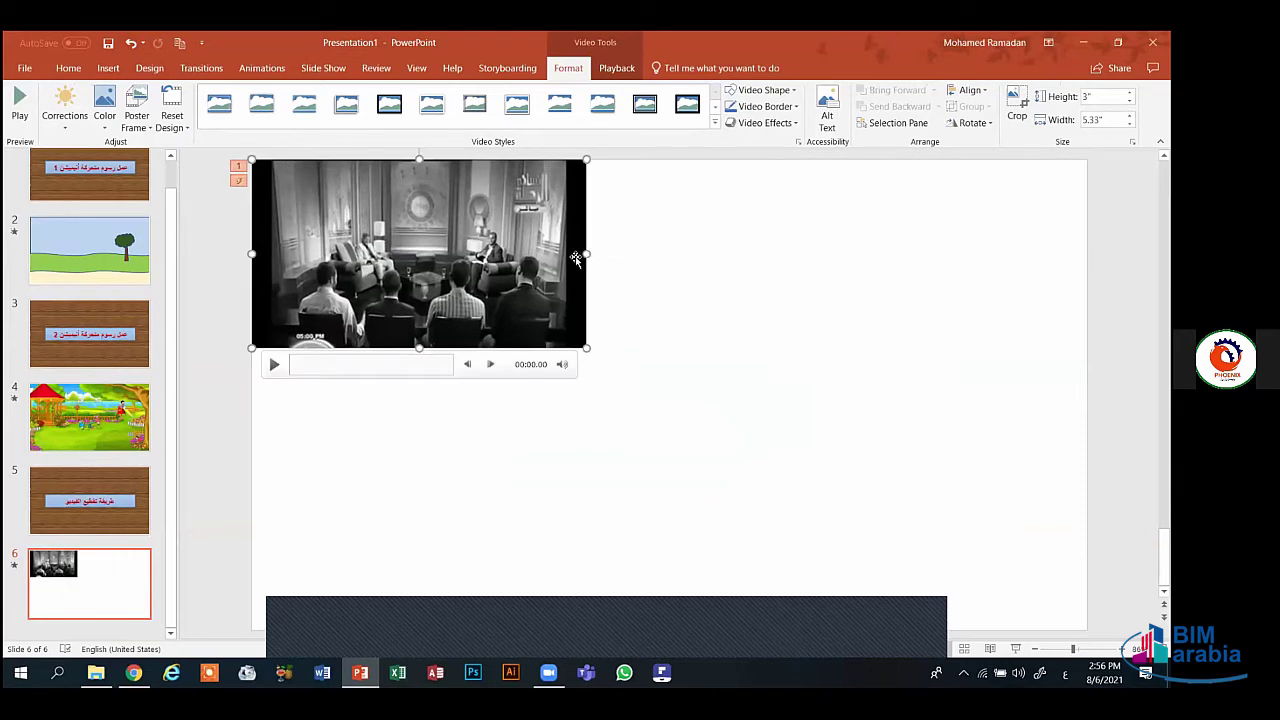
drag(586, 252, 1087, 240)
drag(837, 312, 837, 312)
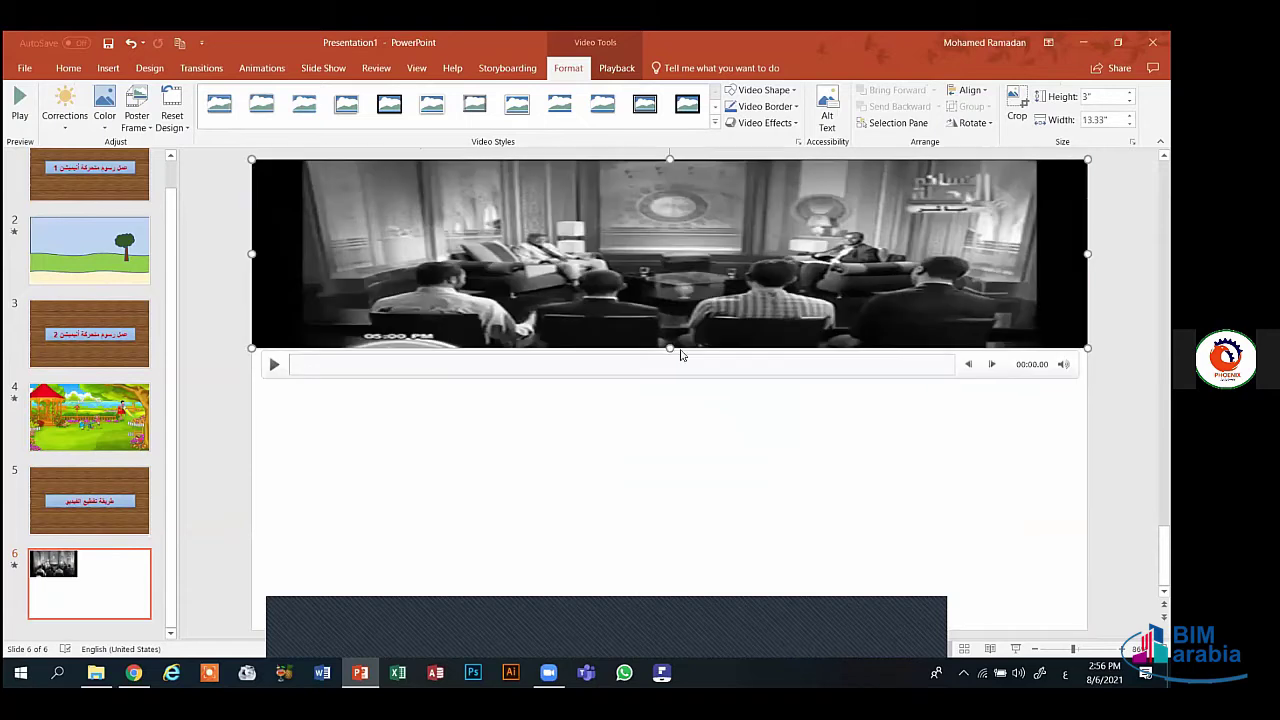
drag(667, 606, 668, 622)
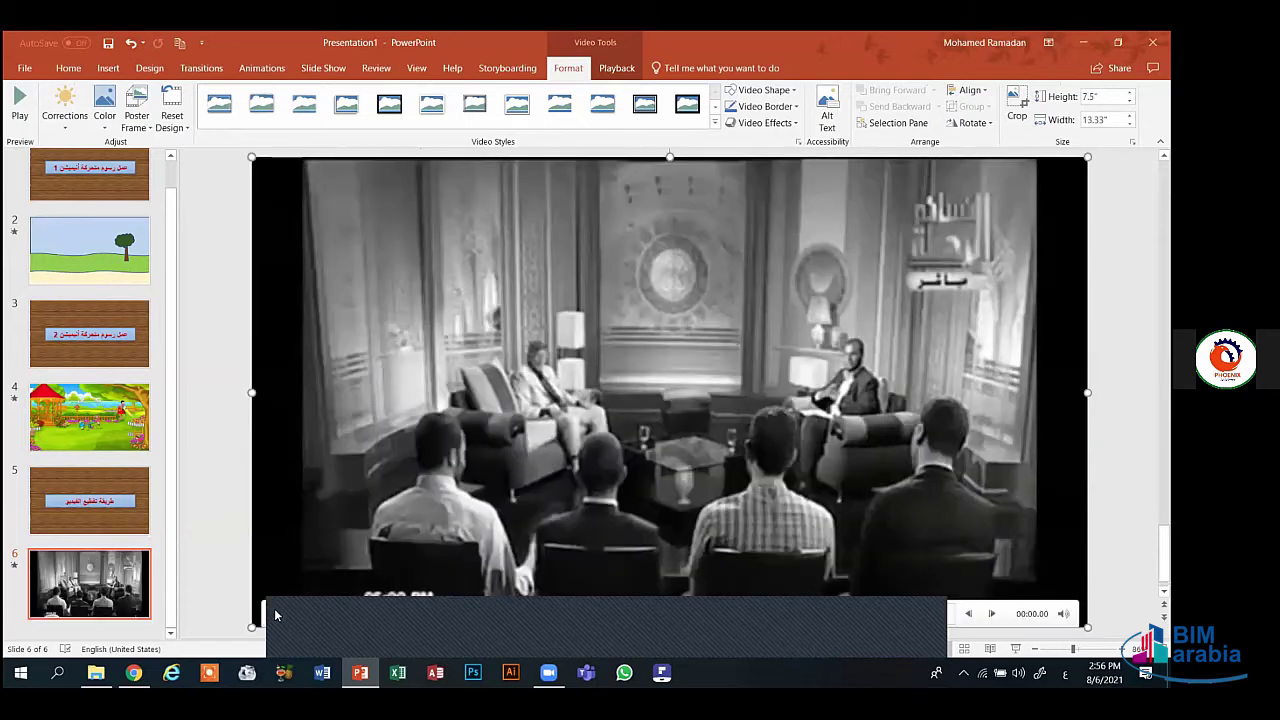
- Play the video briefly to test it, then stop playback and reselect the video
click(278, 617)
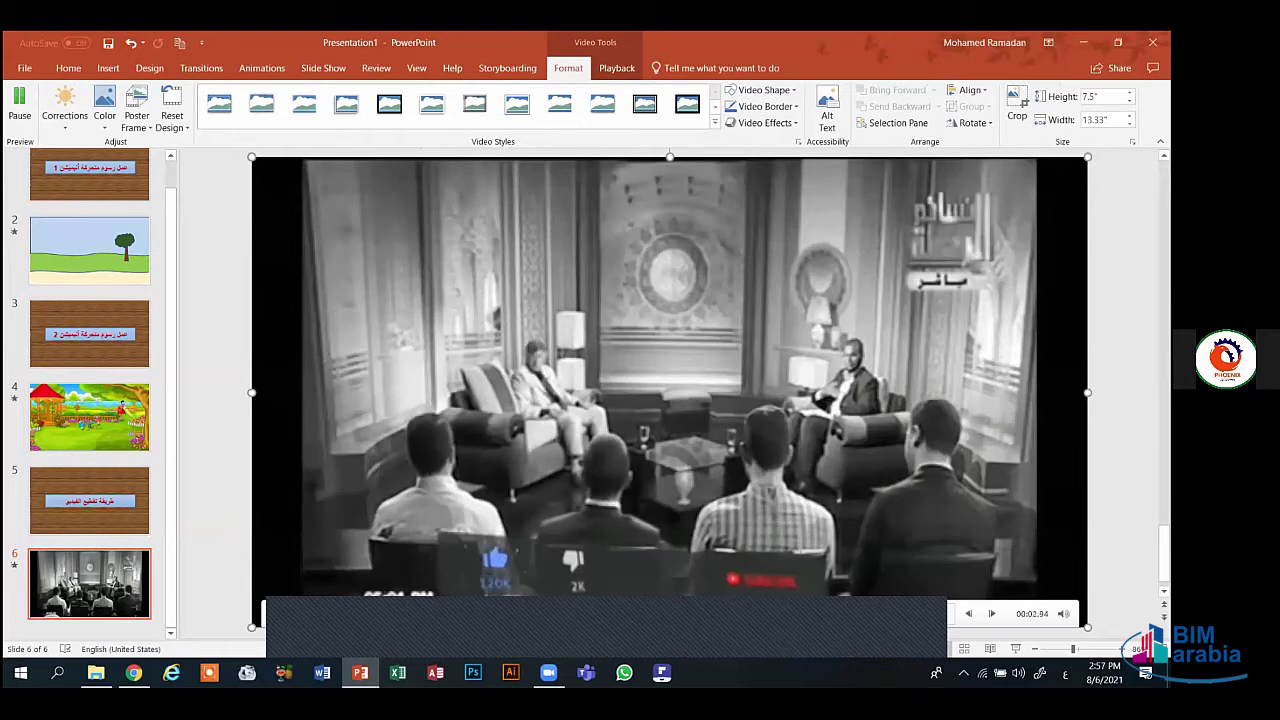
key(Escape)
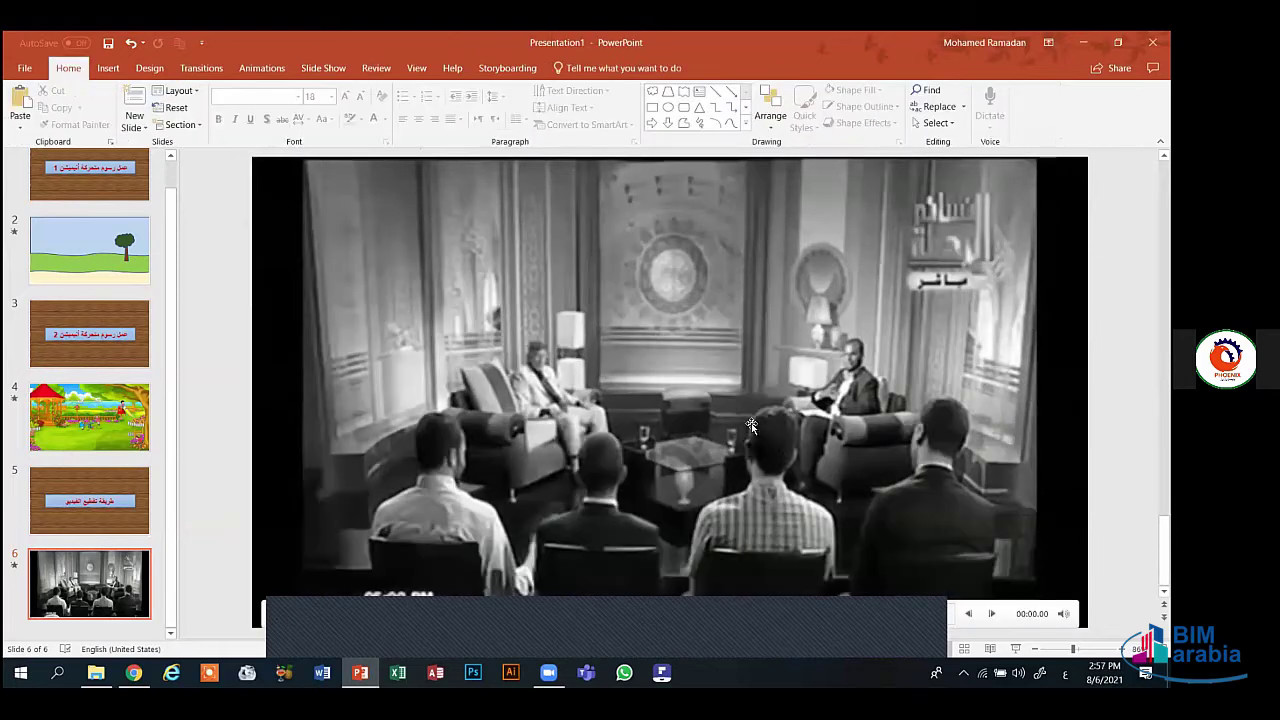
click(363, 331)
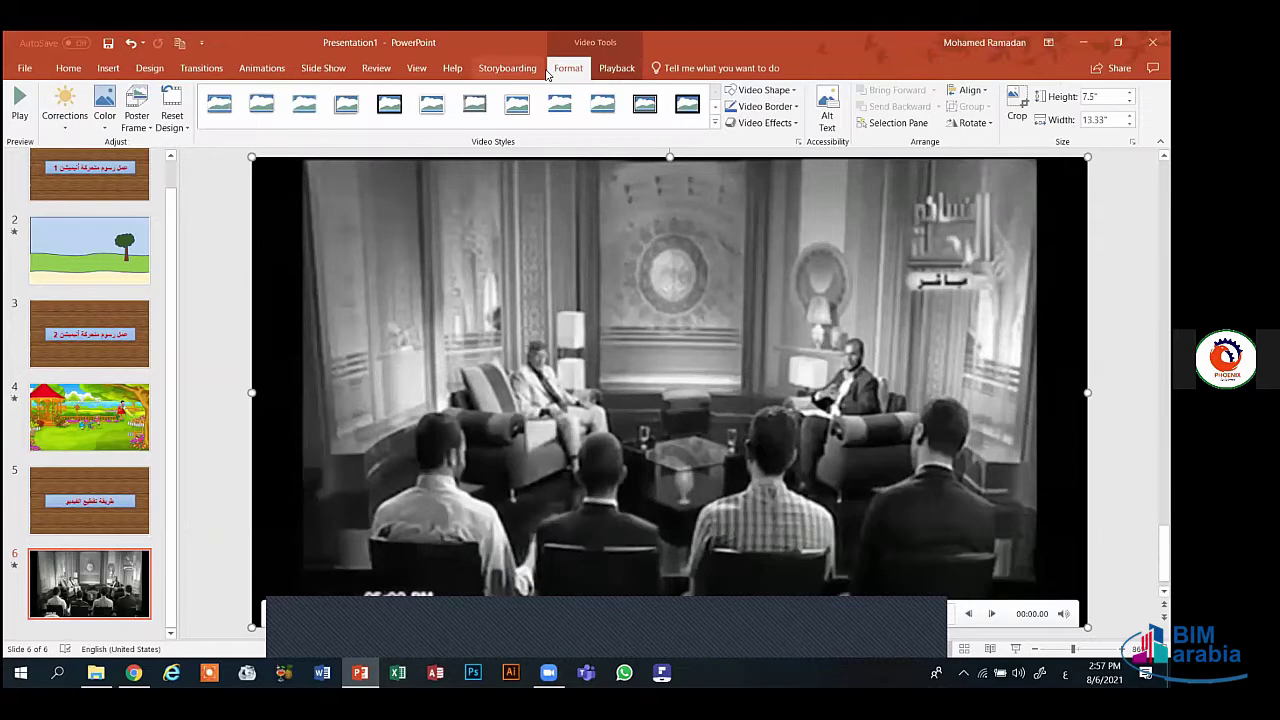
- Trim the video to start at 00:56.316 and end at 02:03.023
click(607, 70)
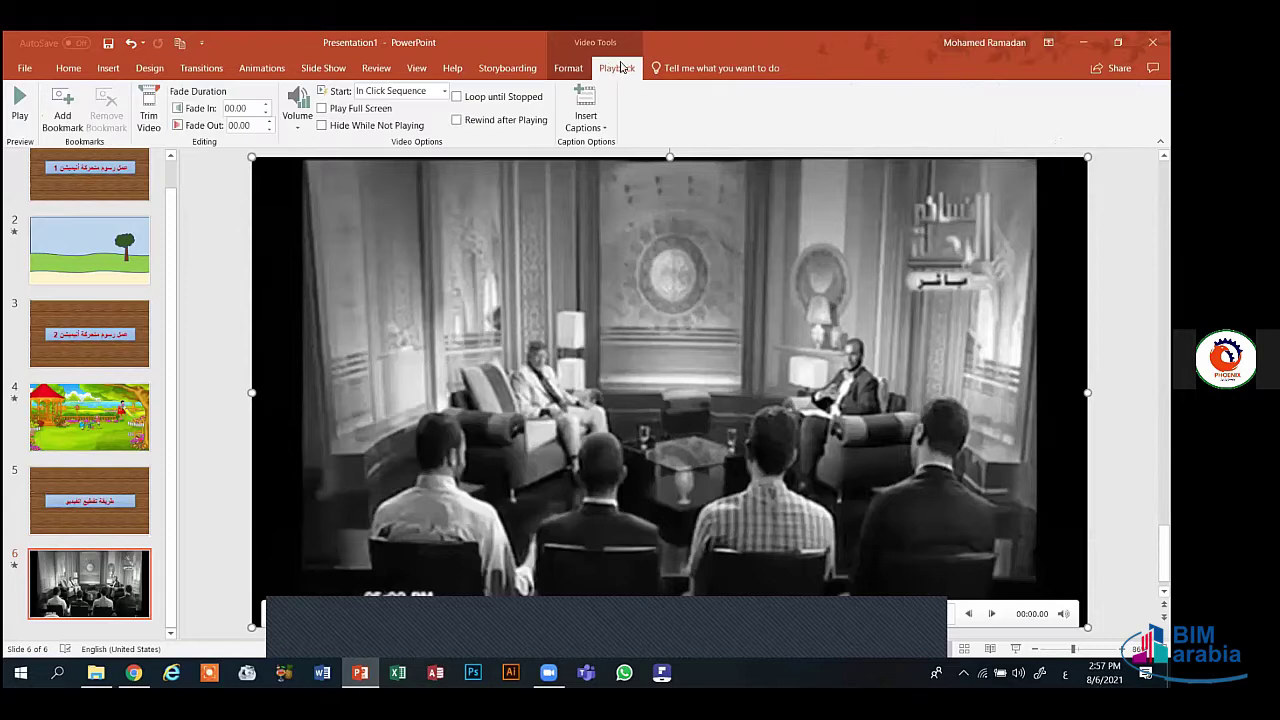
click(148, 115)
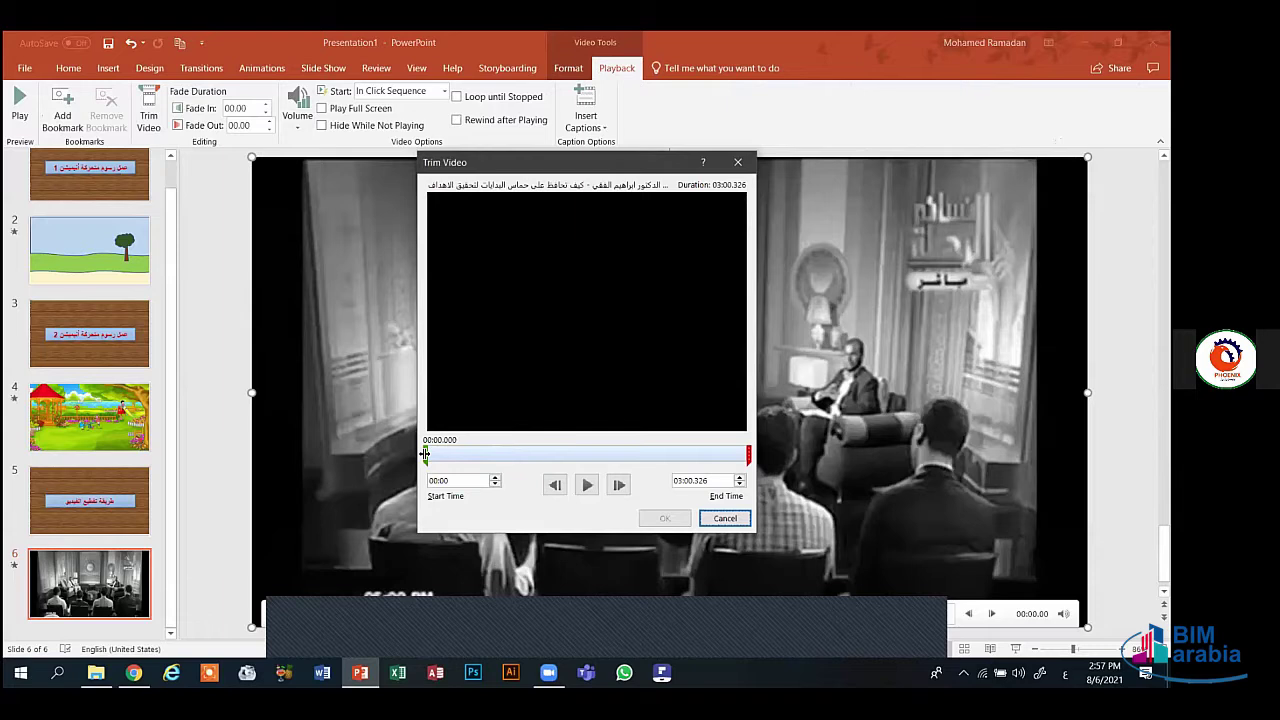
drag(424, 454, 524, 453)
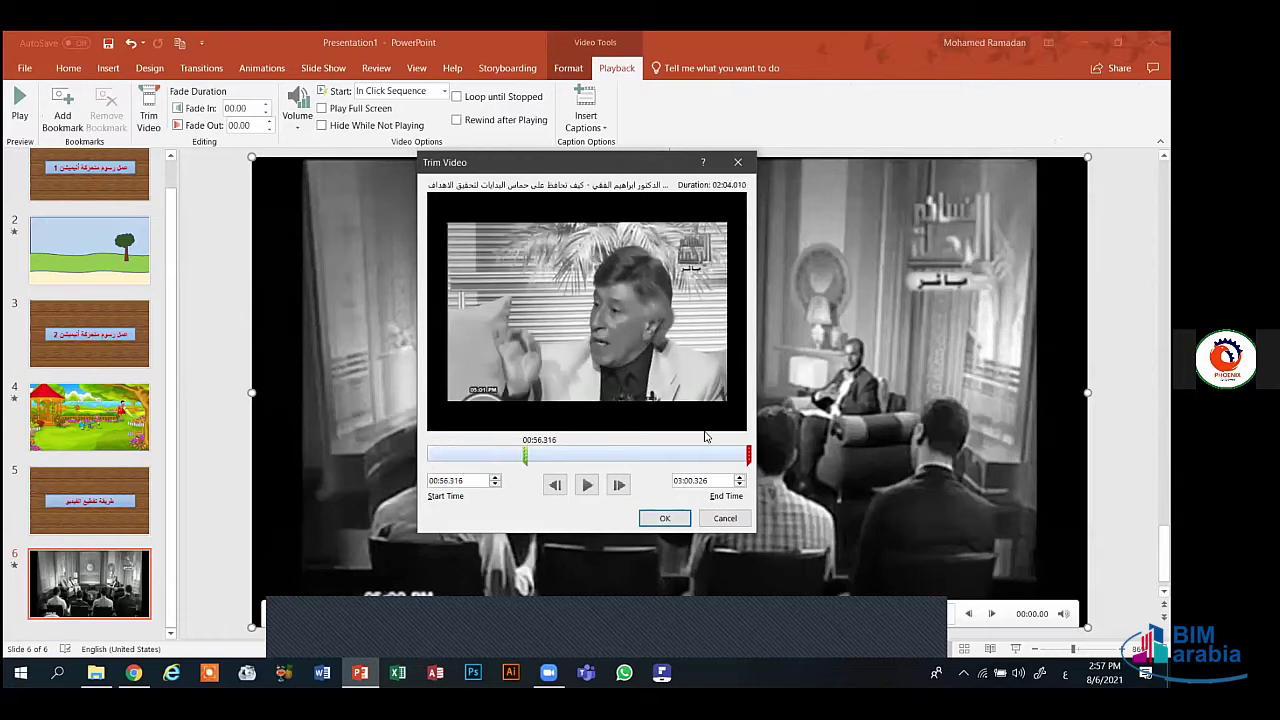
drag(748, 454, 649, 457)
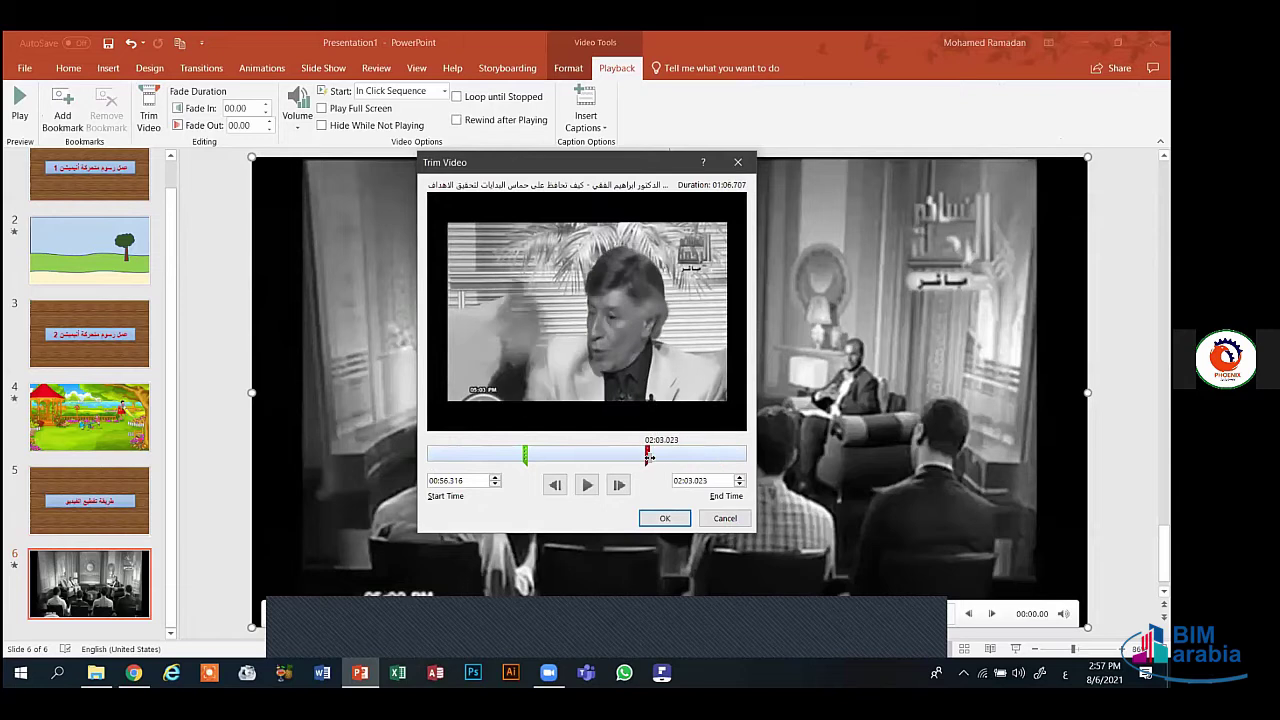
click(666, 517)
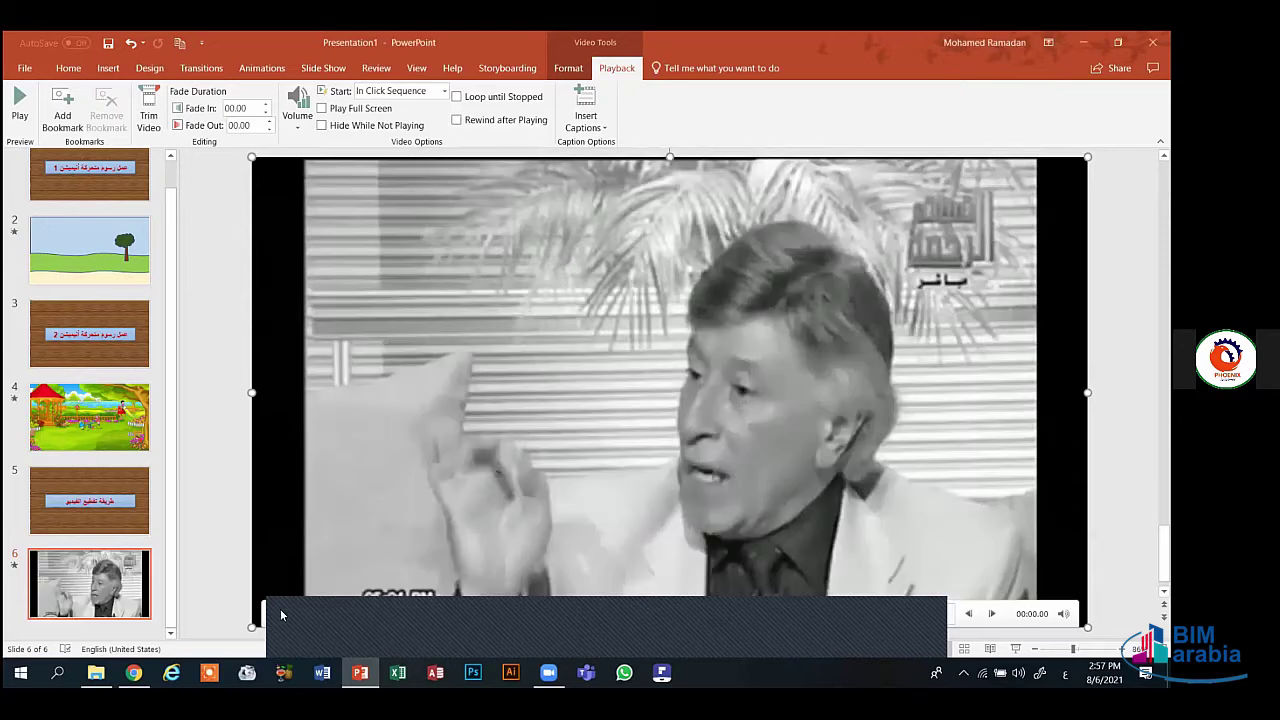
- Play the trimmed video, skip ahead, and pause it
click(276, 611)
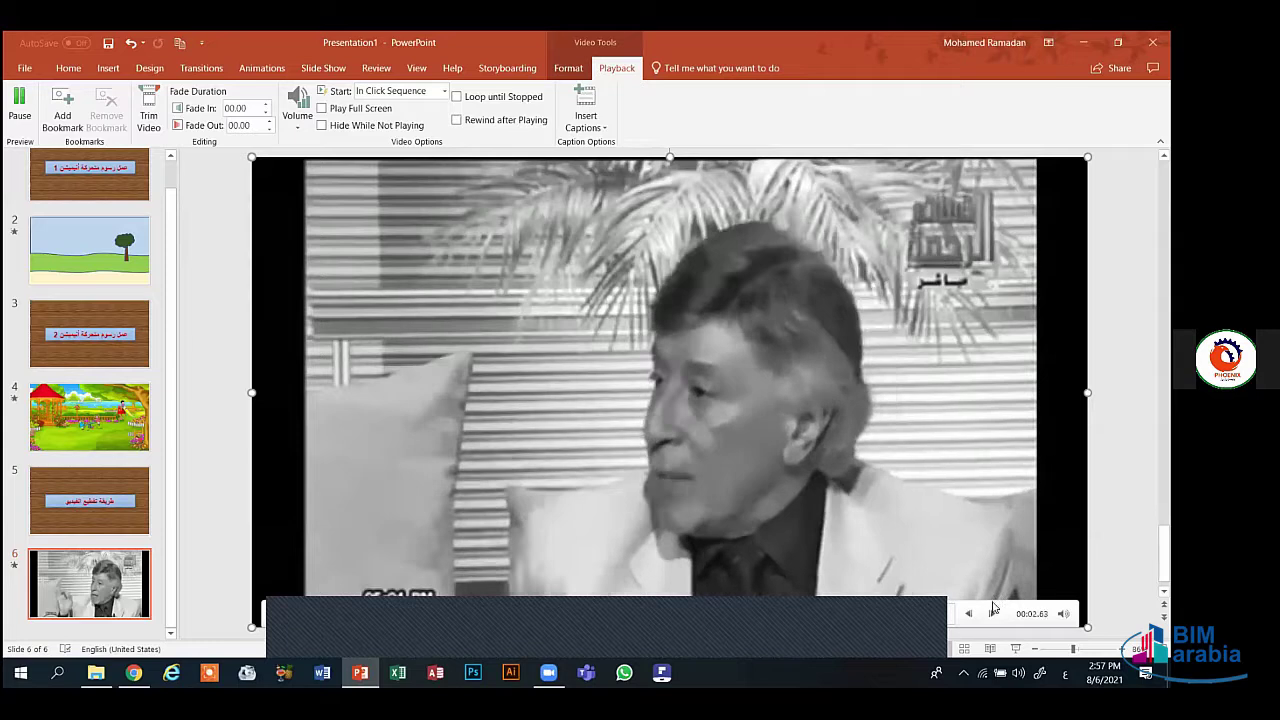
click(560, 613)
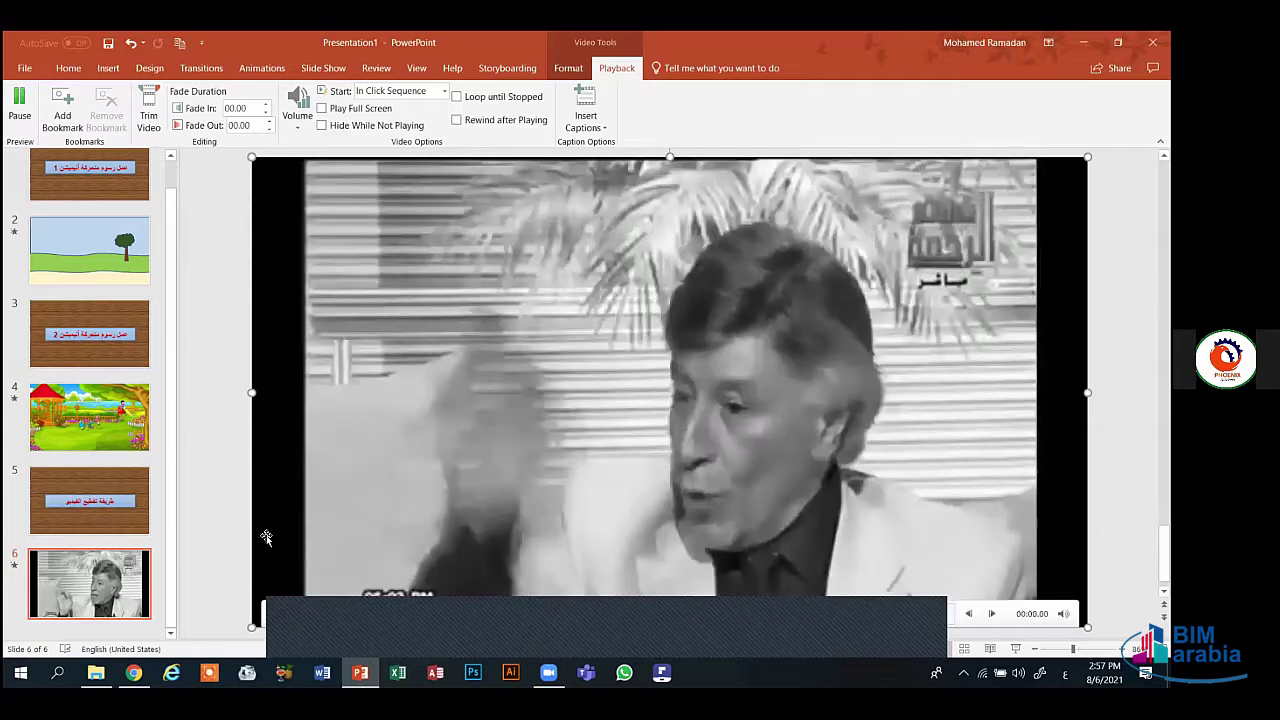
click(510, 406)
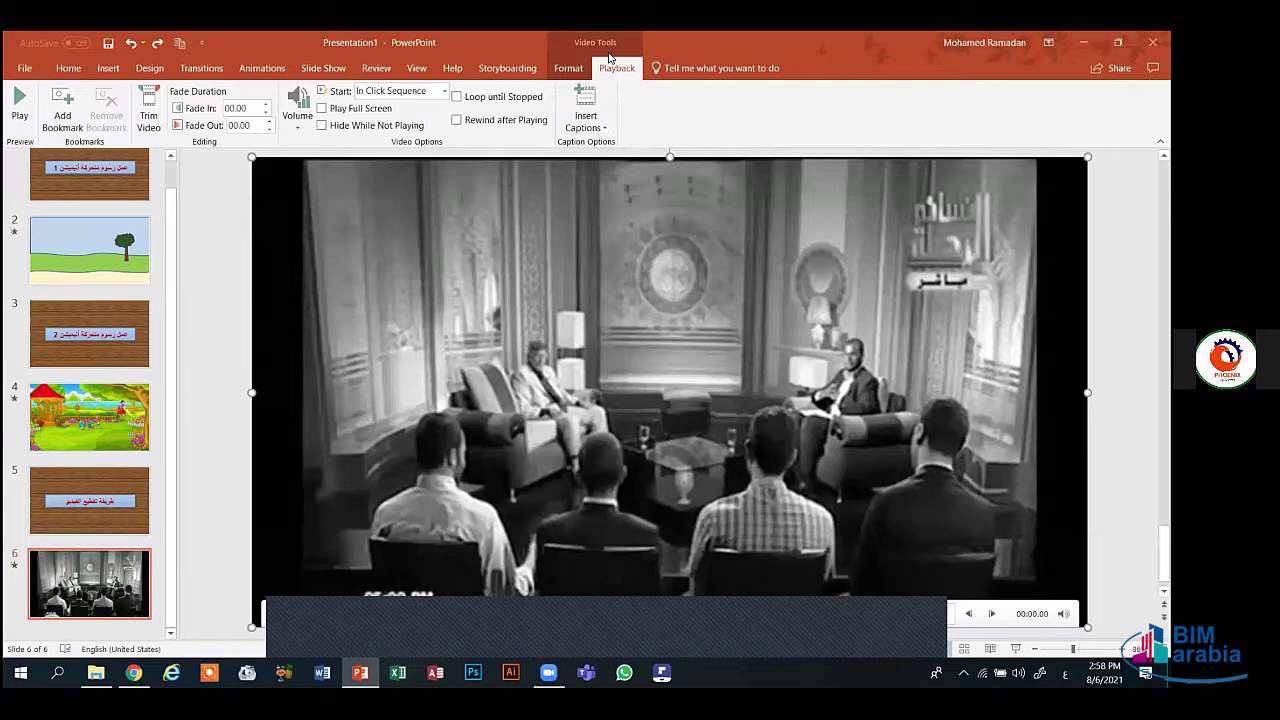
- Reopen Trim Video, shift the start marker and the end marker to 02:37.331, then discard with the X
click(150, 118)
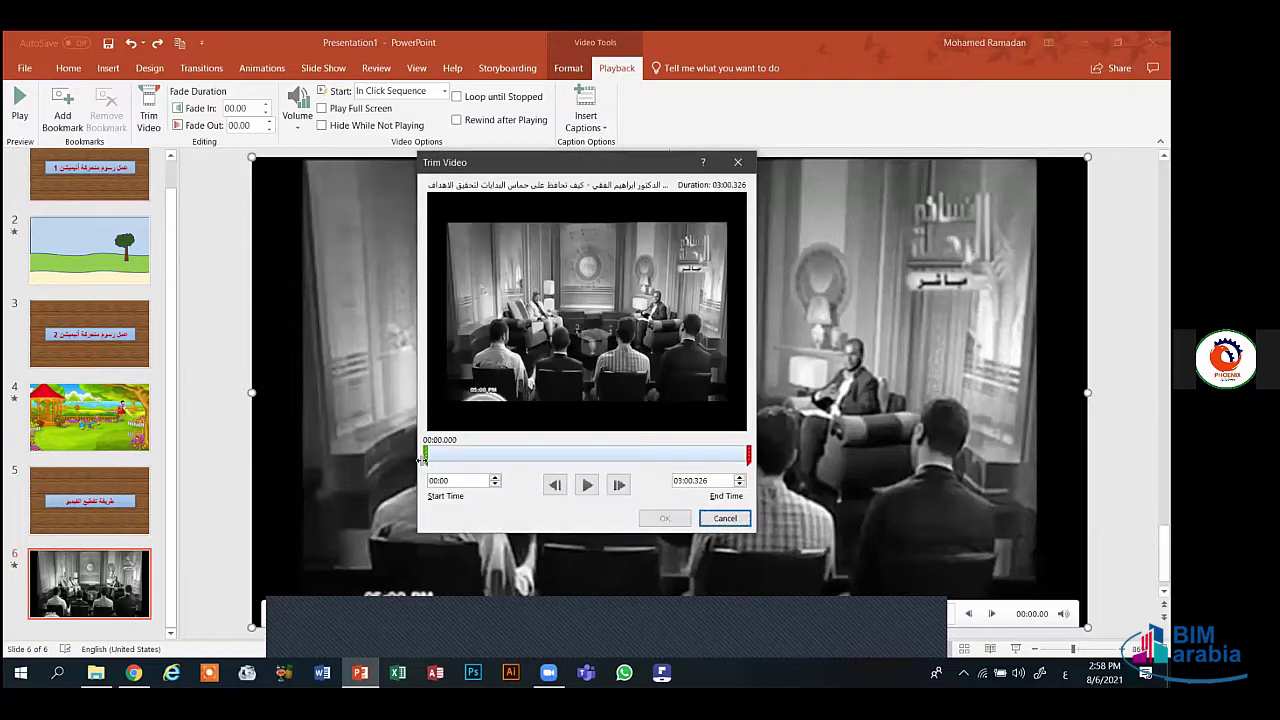
drag(426, 456, 463, 457)
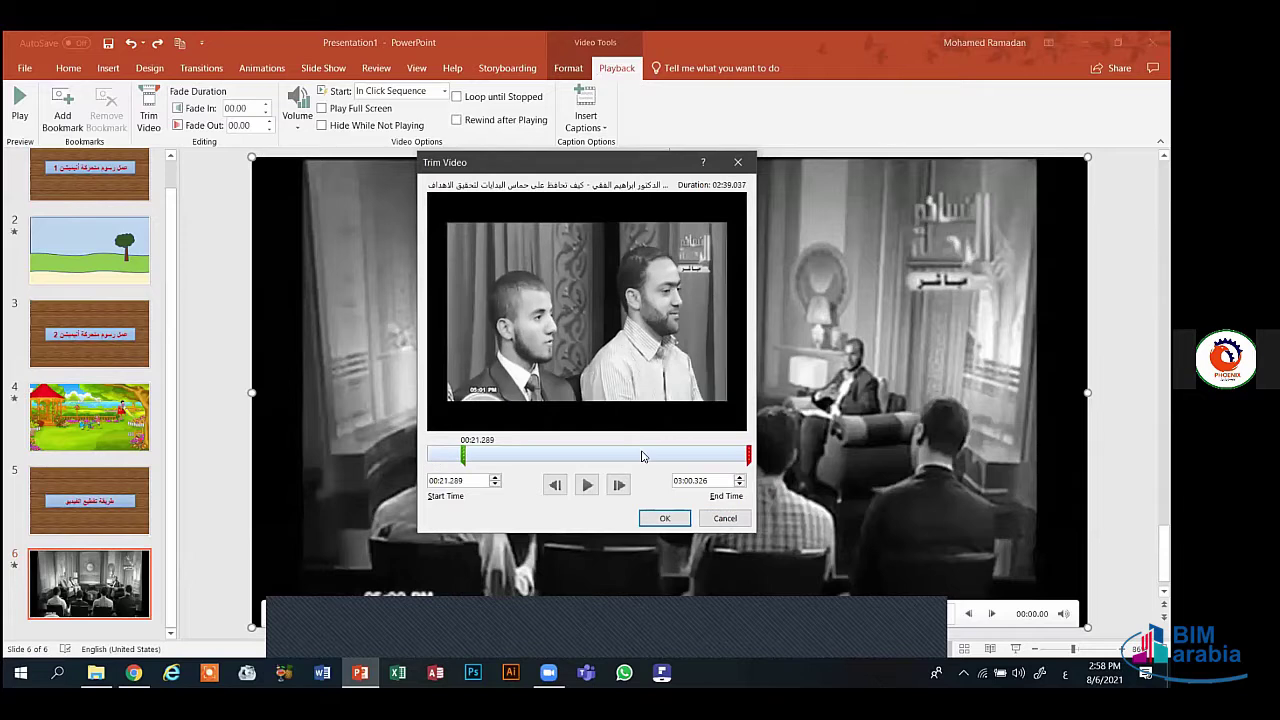
drag(751, 457, 708, 457)
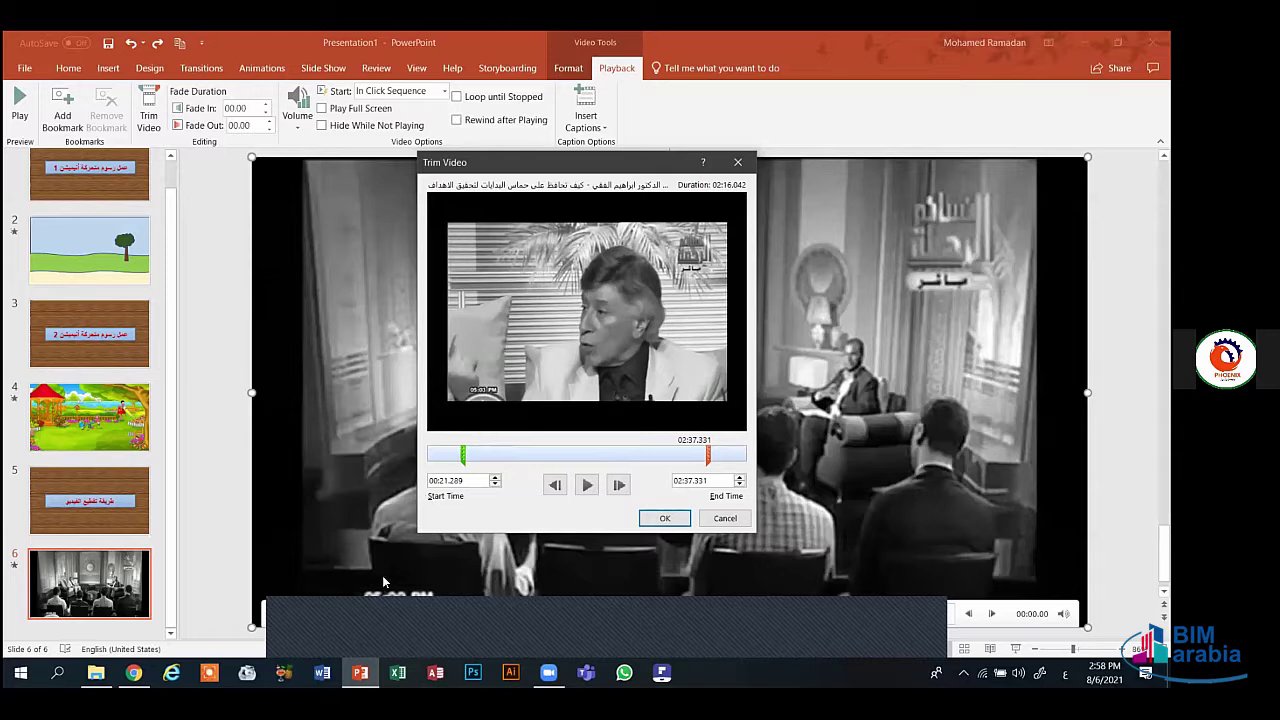
click(597, 627)
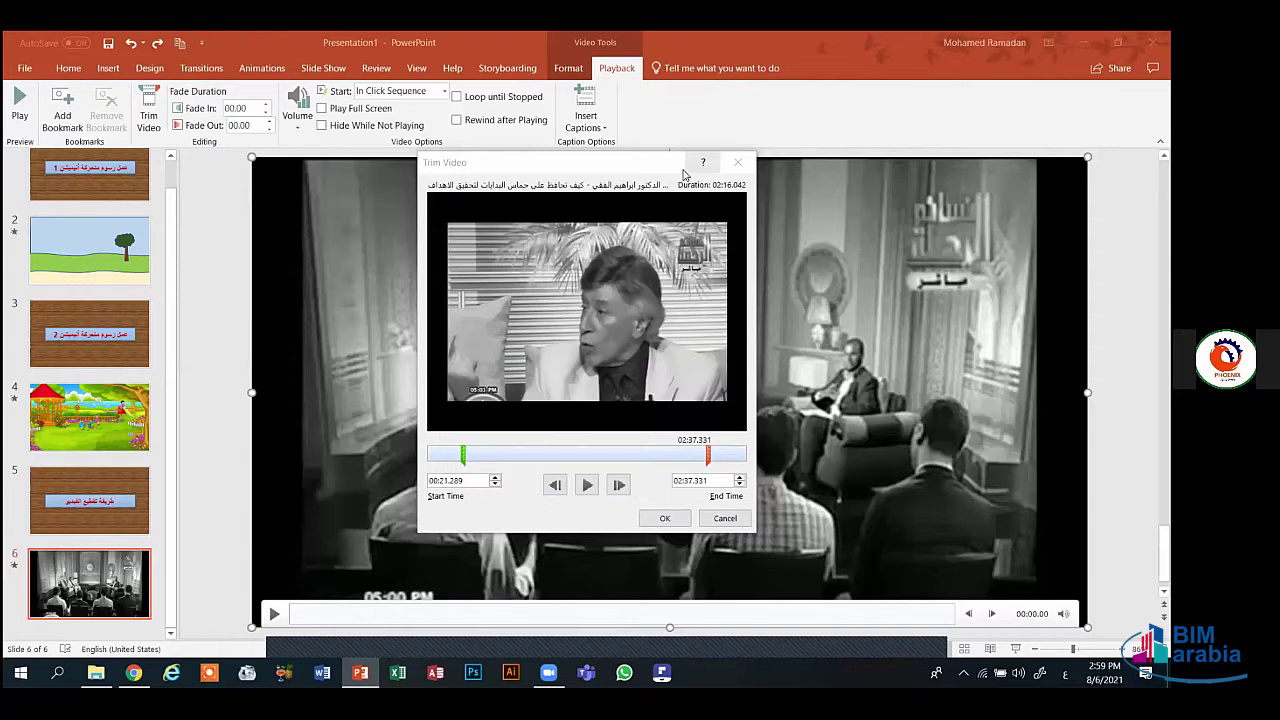
click(737, 162)
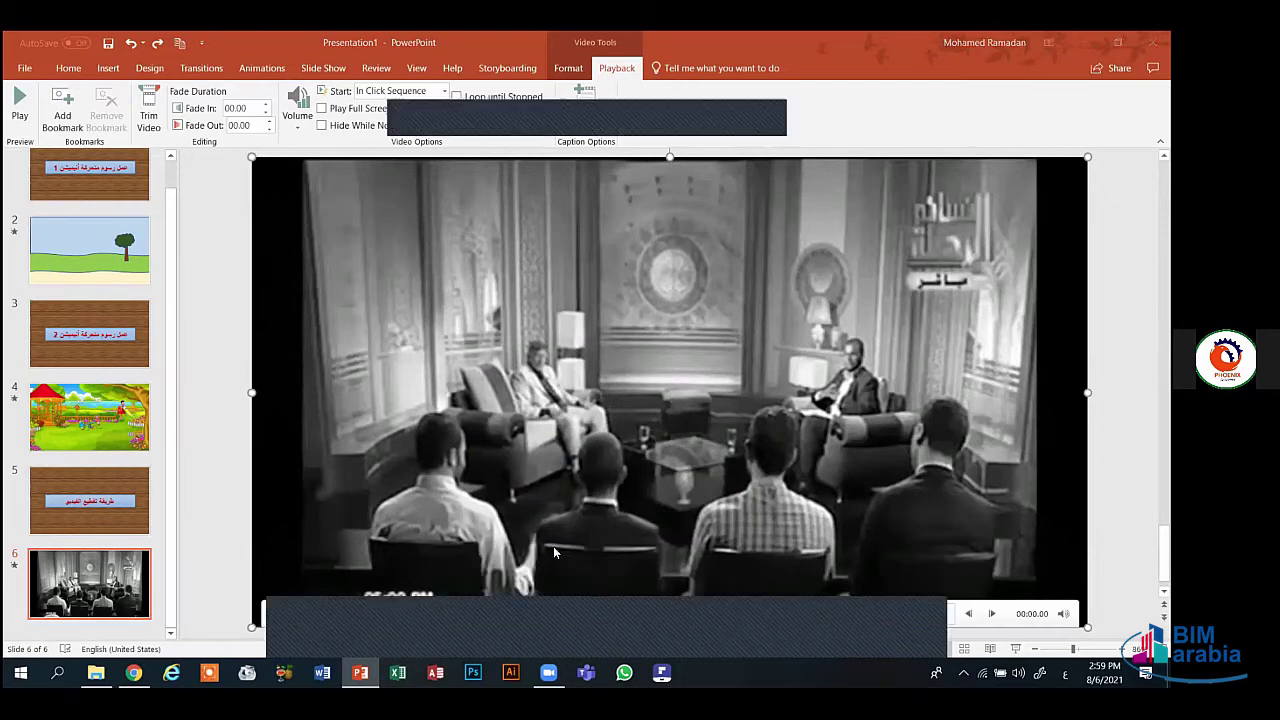
click(148, 118)
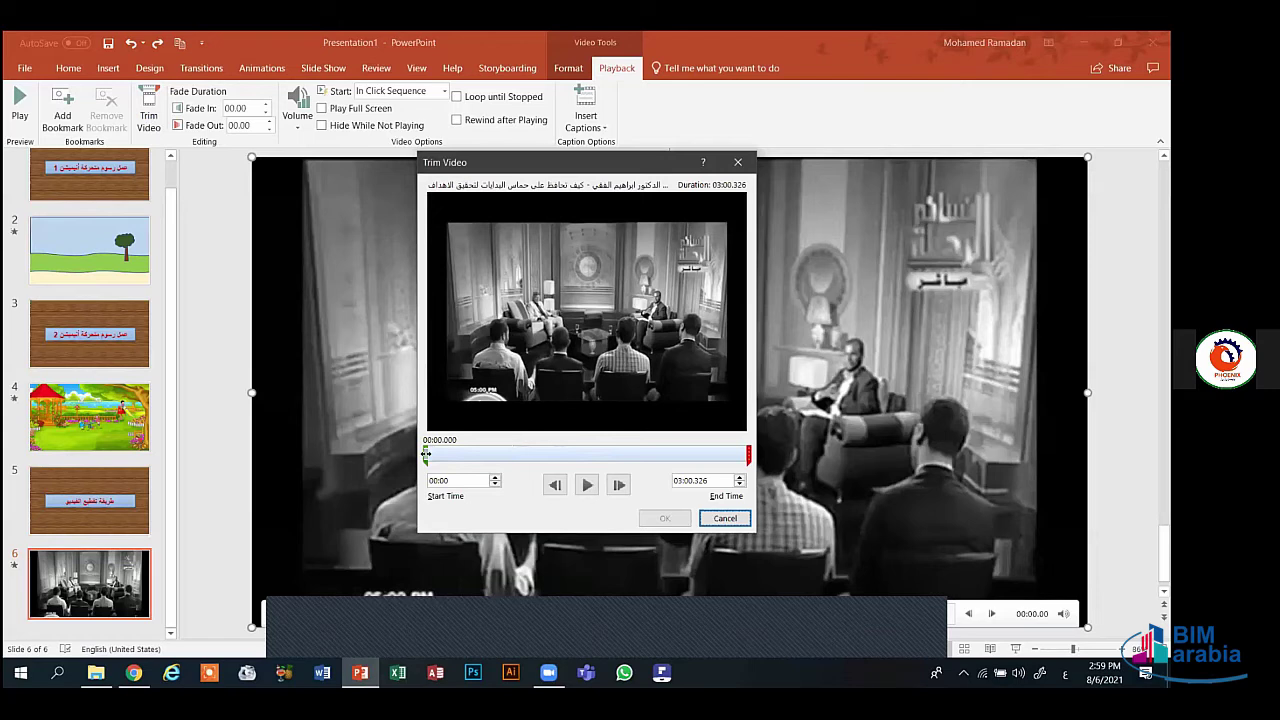
drag(425, 453, 541, 467)
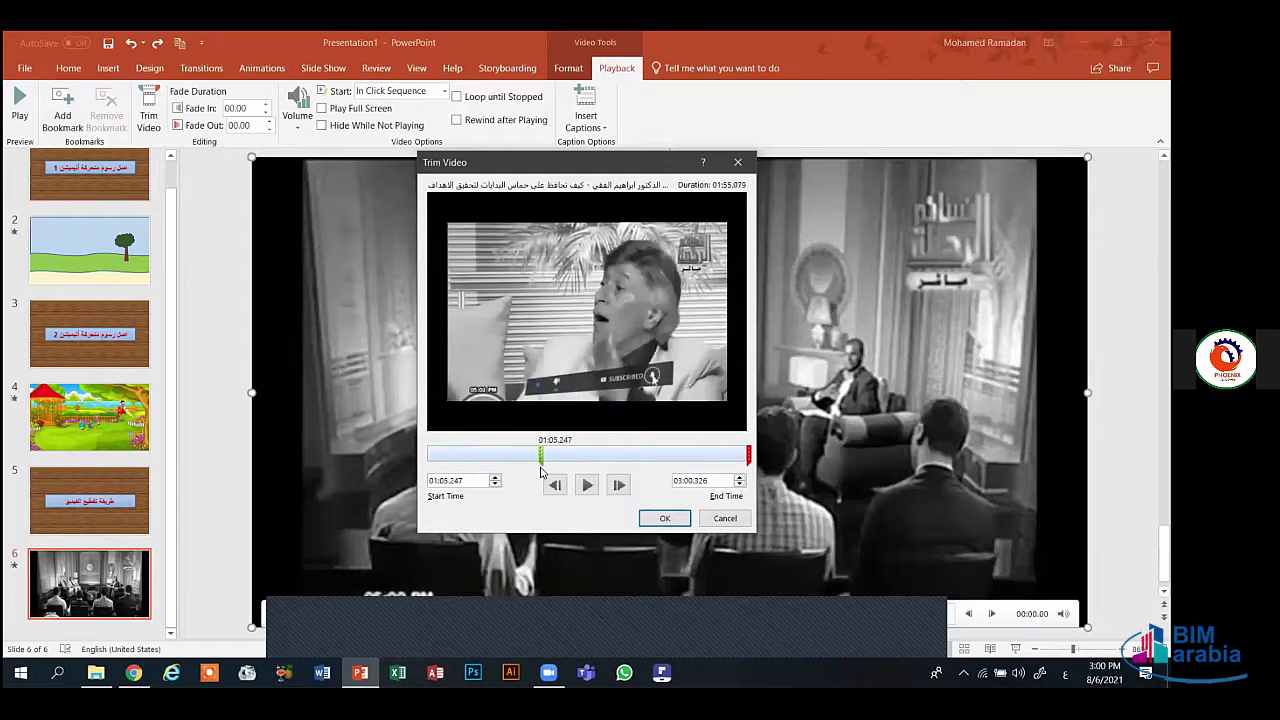
drag(754, 453, 732, 455)
drag(613, 462, 616, 460)
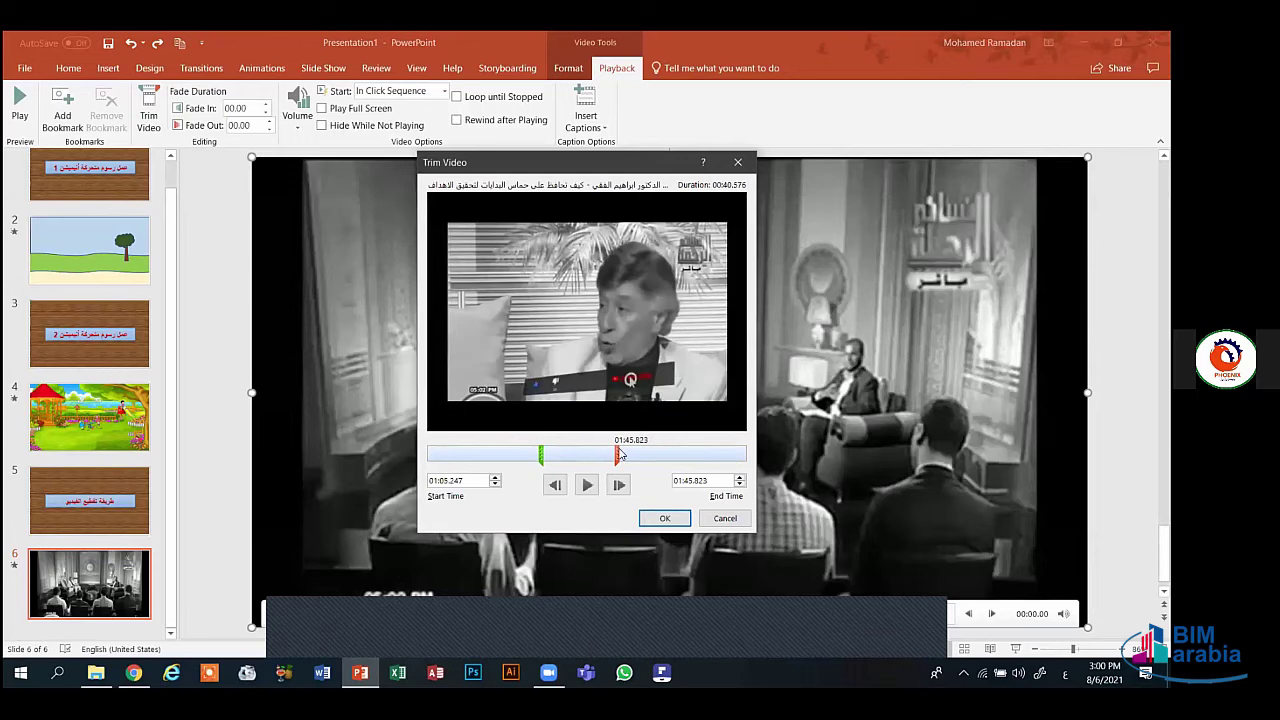
click(537, 455)
drag(531, 454, 420, 457)
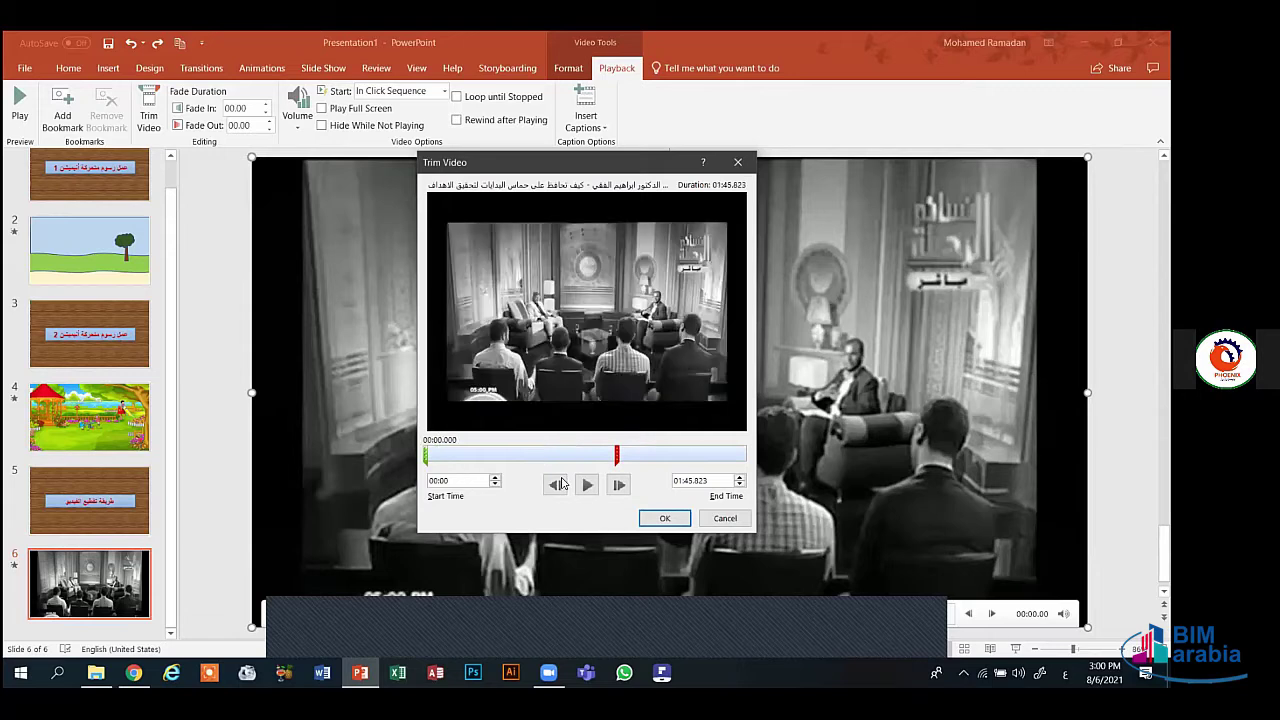
drag(615, 456, 750, 456)
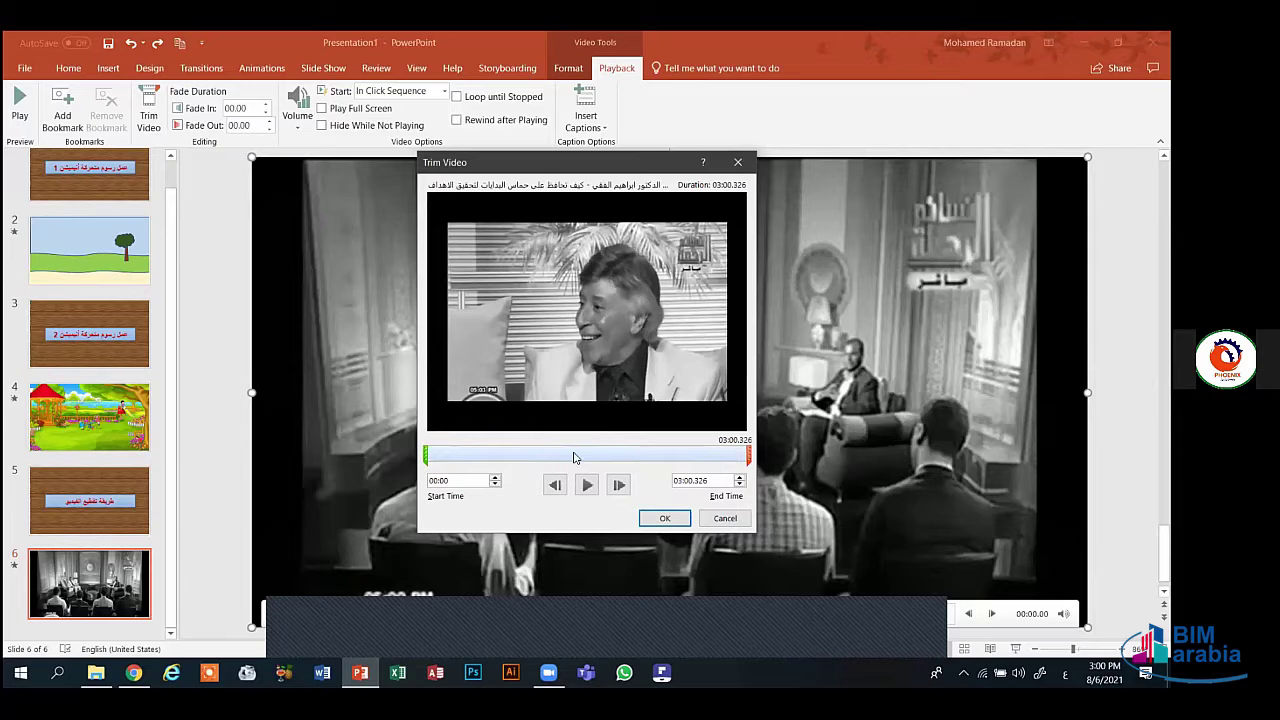
click(741, 163)
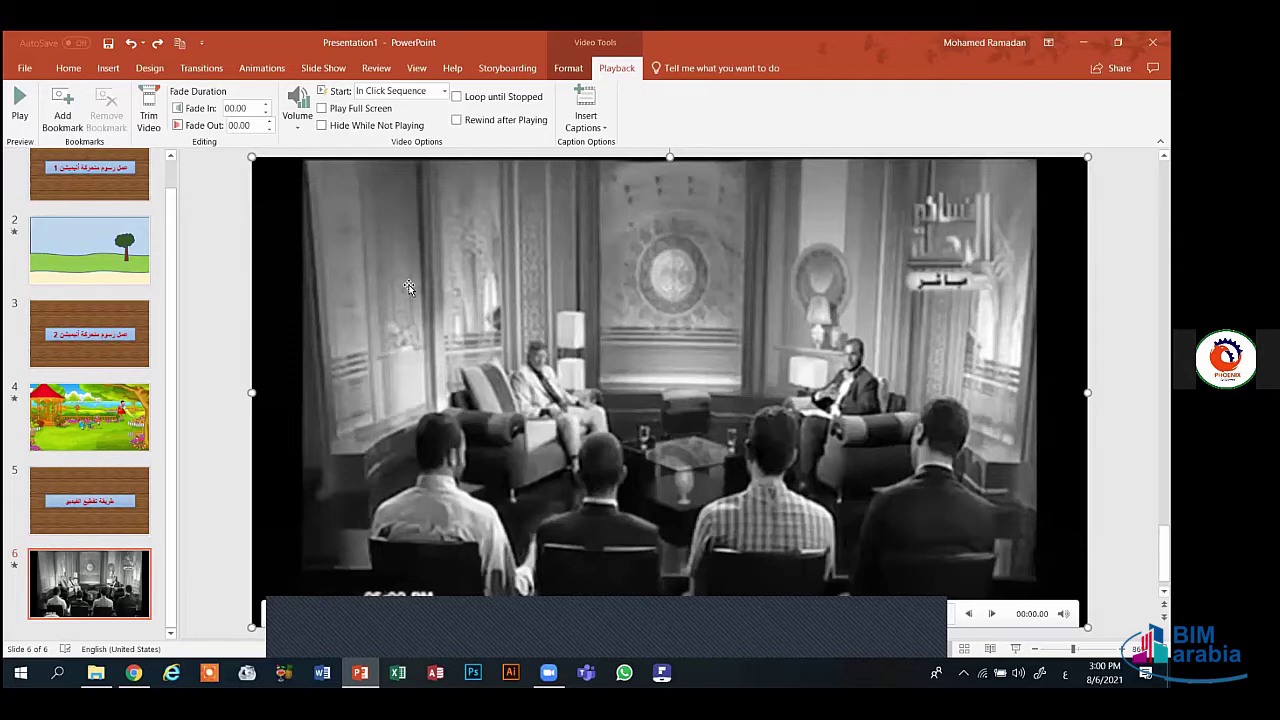
- Dismiss the Insert Captions options and reopen Trim Video for the slide 6 lecture video
click(586, 127)
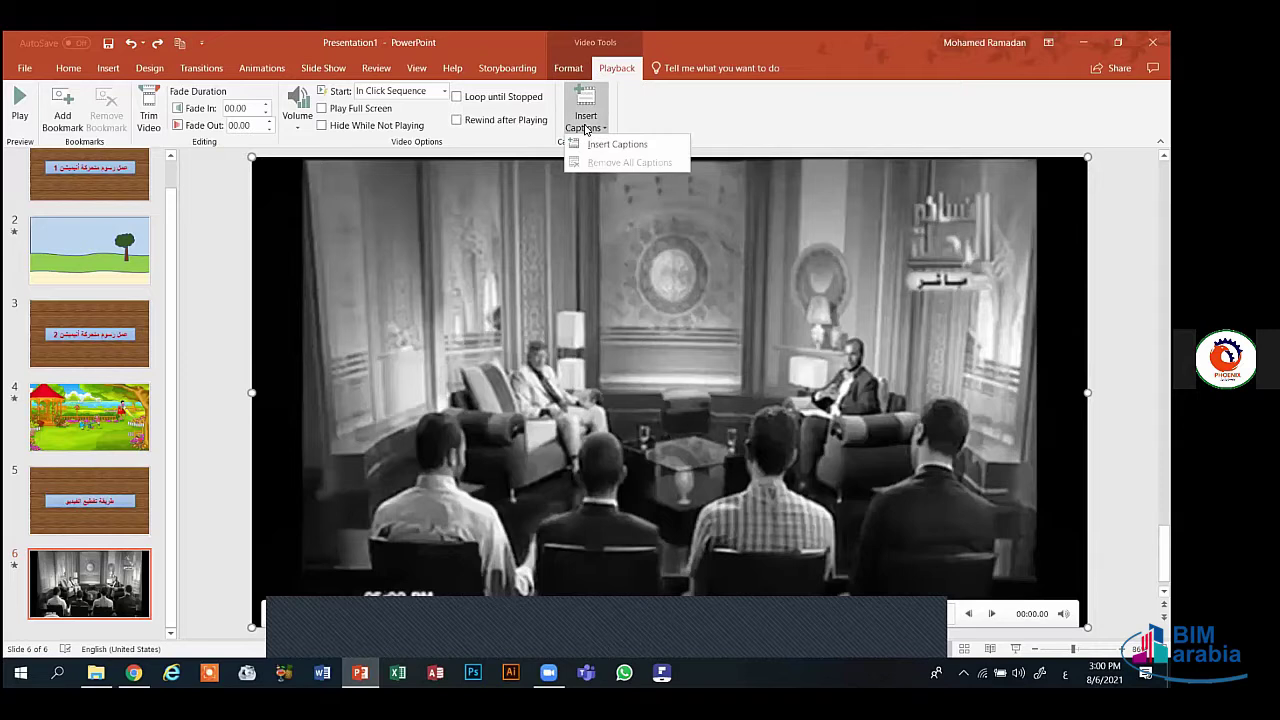
click(665, 130)
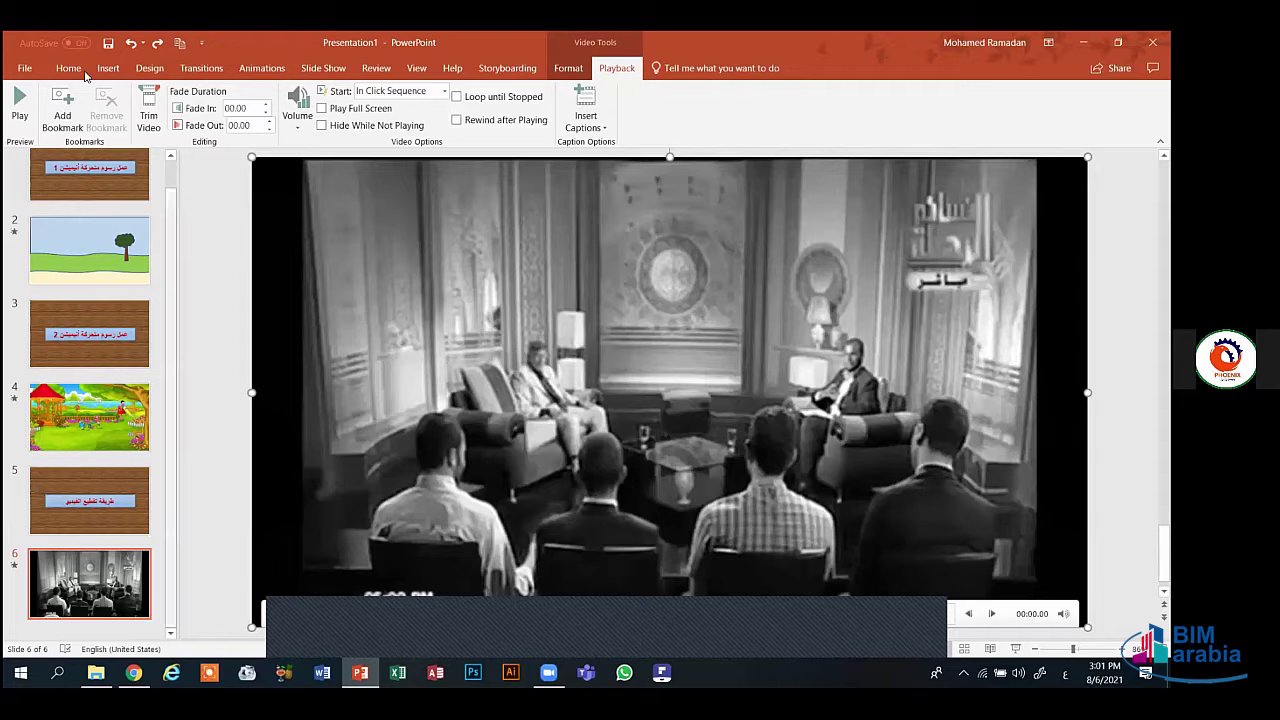
click(150, 118)
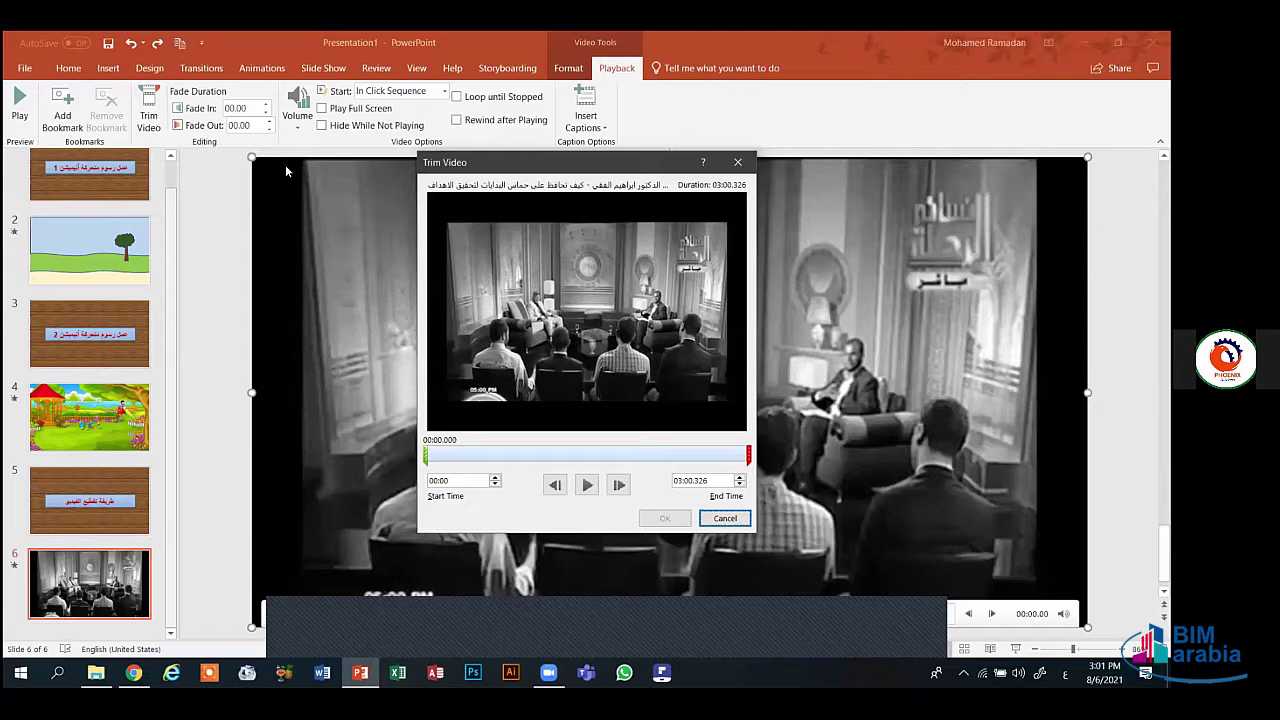
- Close the Trim Video window with the X, applying no trim
click(745, 162)
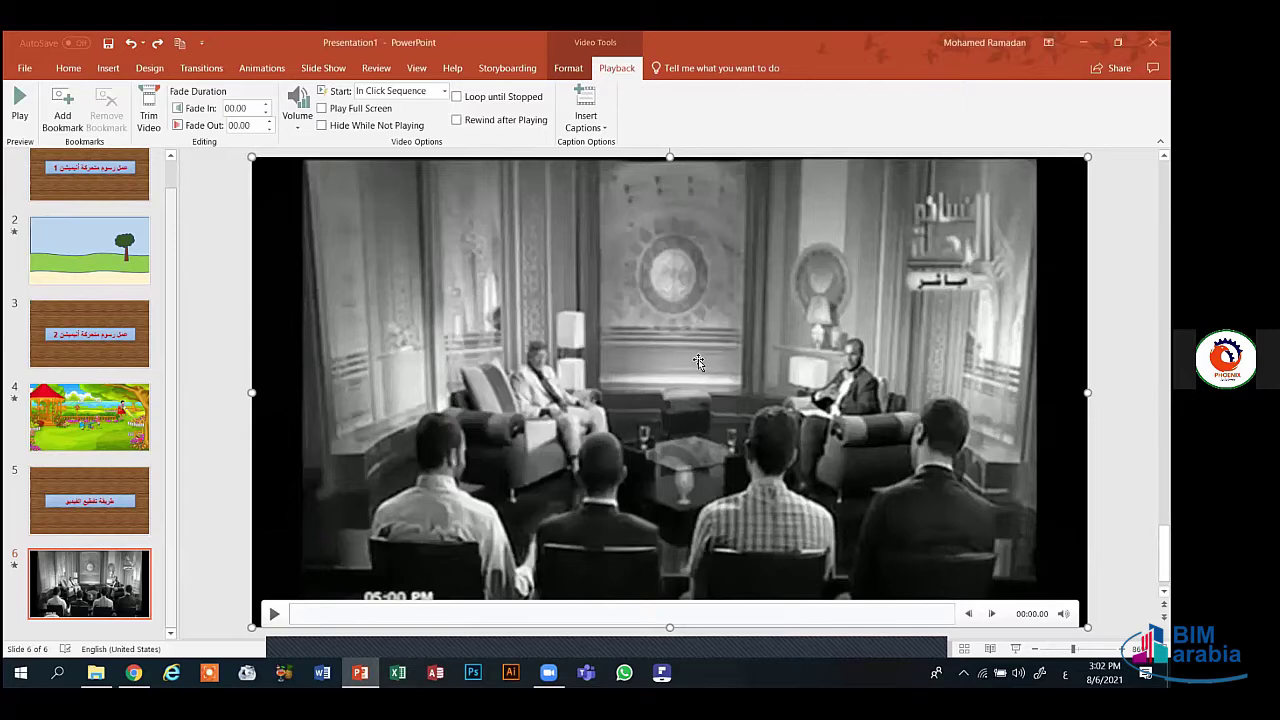
- Delete the lecture video and insert the 1080p feasibility-study video from this PC onto slide 6
key(Delete)
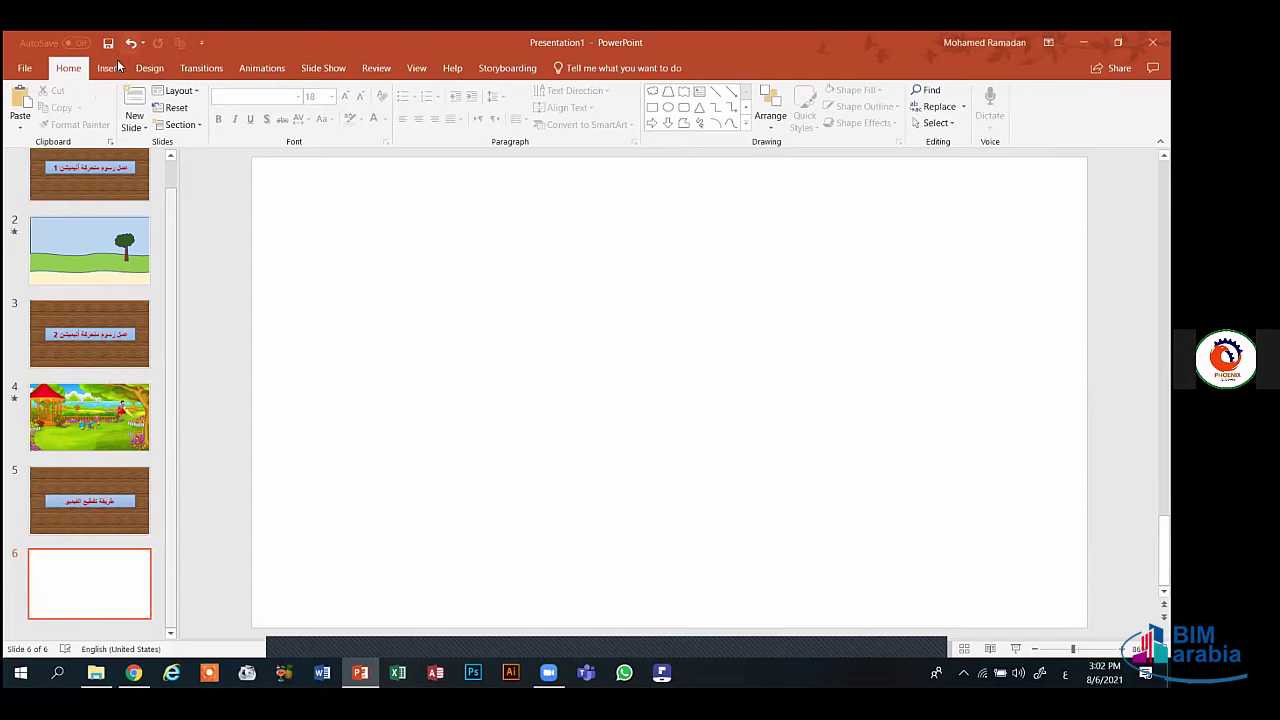
click(108, 68)
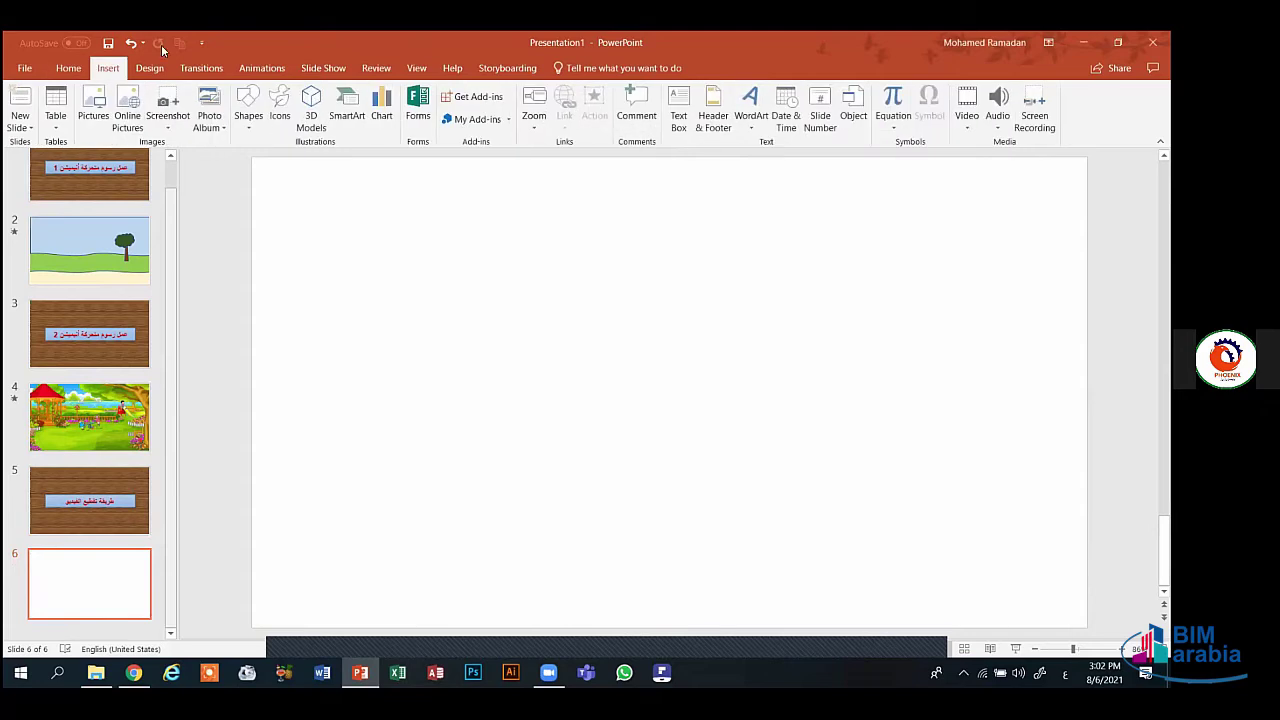
click(962, 118)
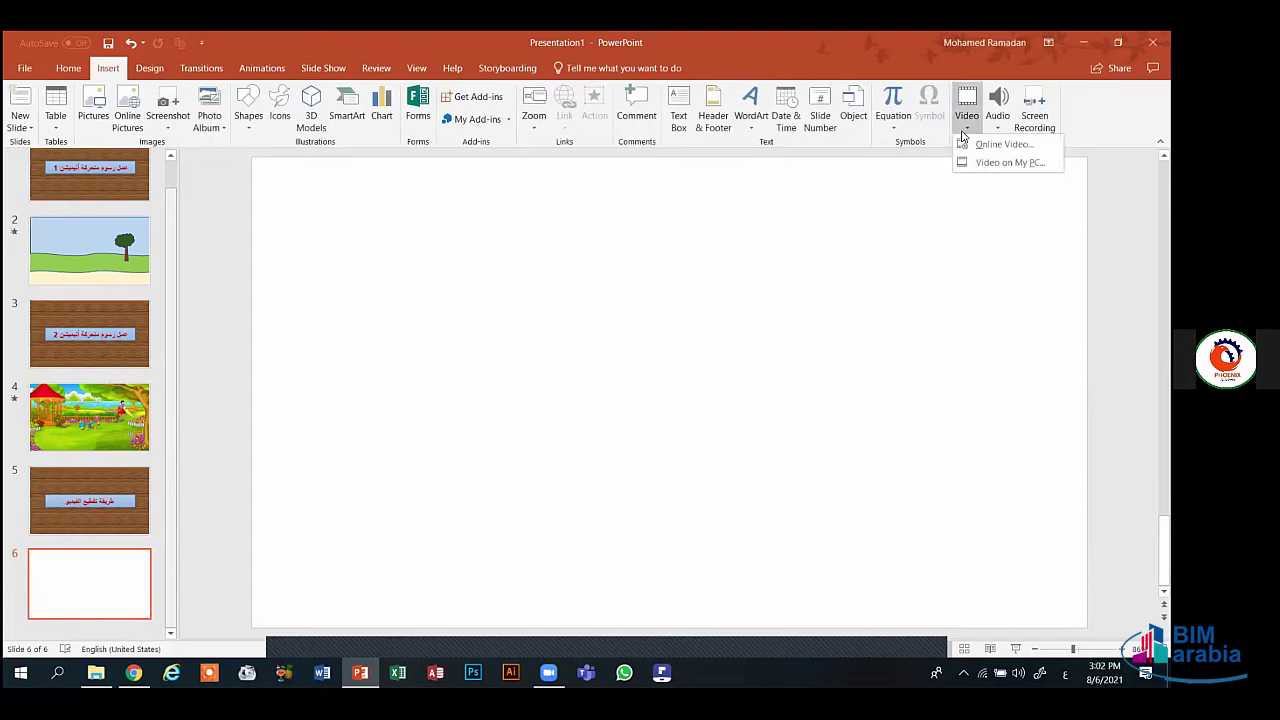
click(1008, 162)
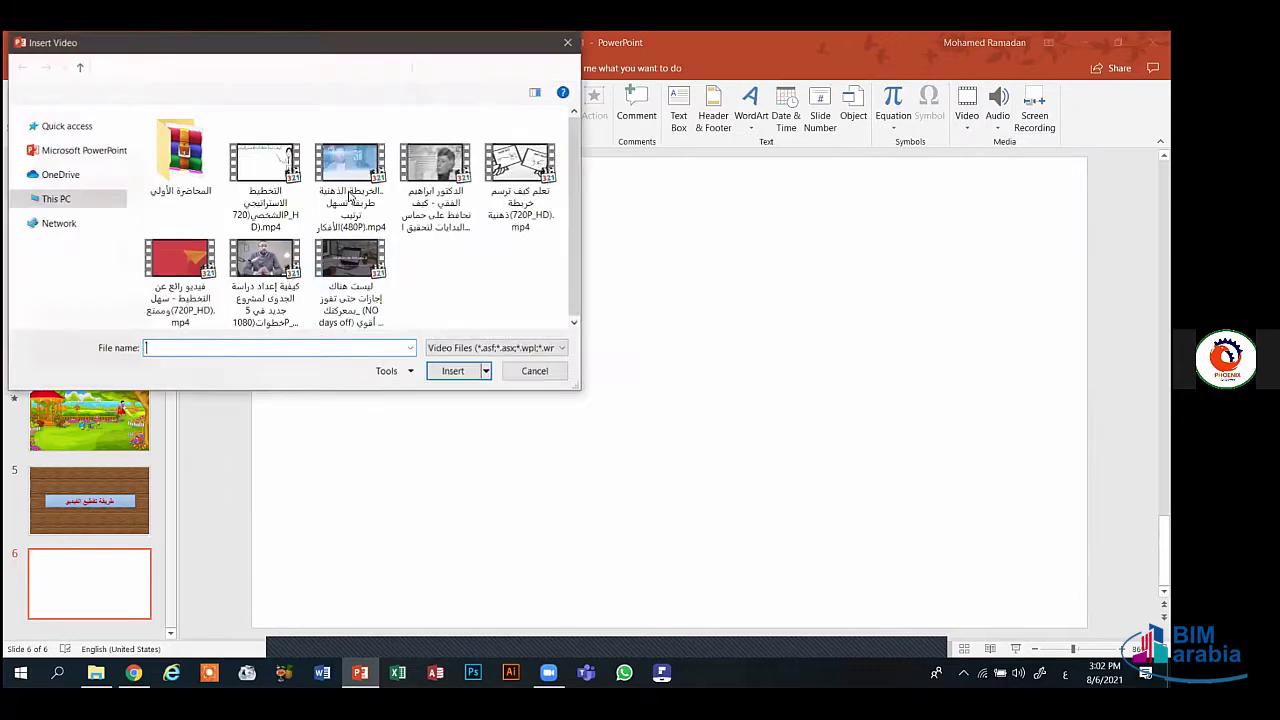
click(288, 279)
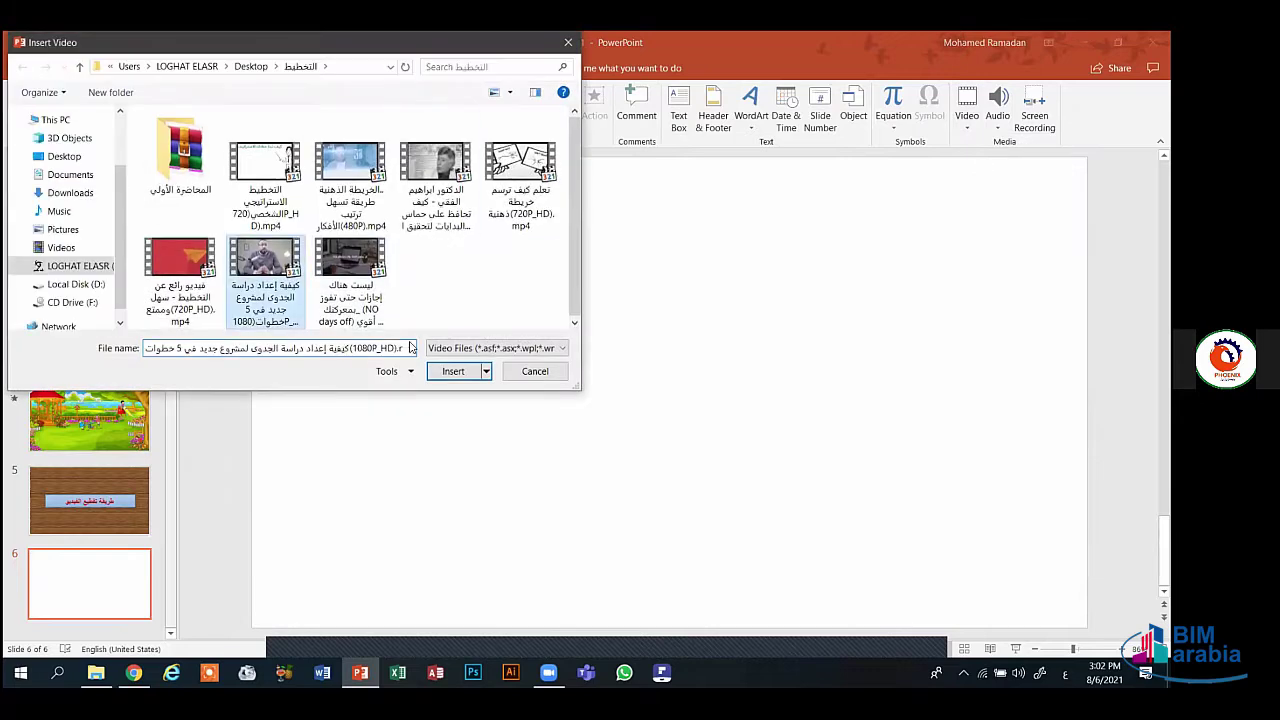
click(458, 370)
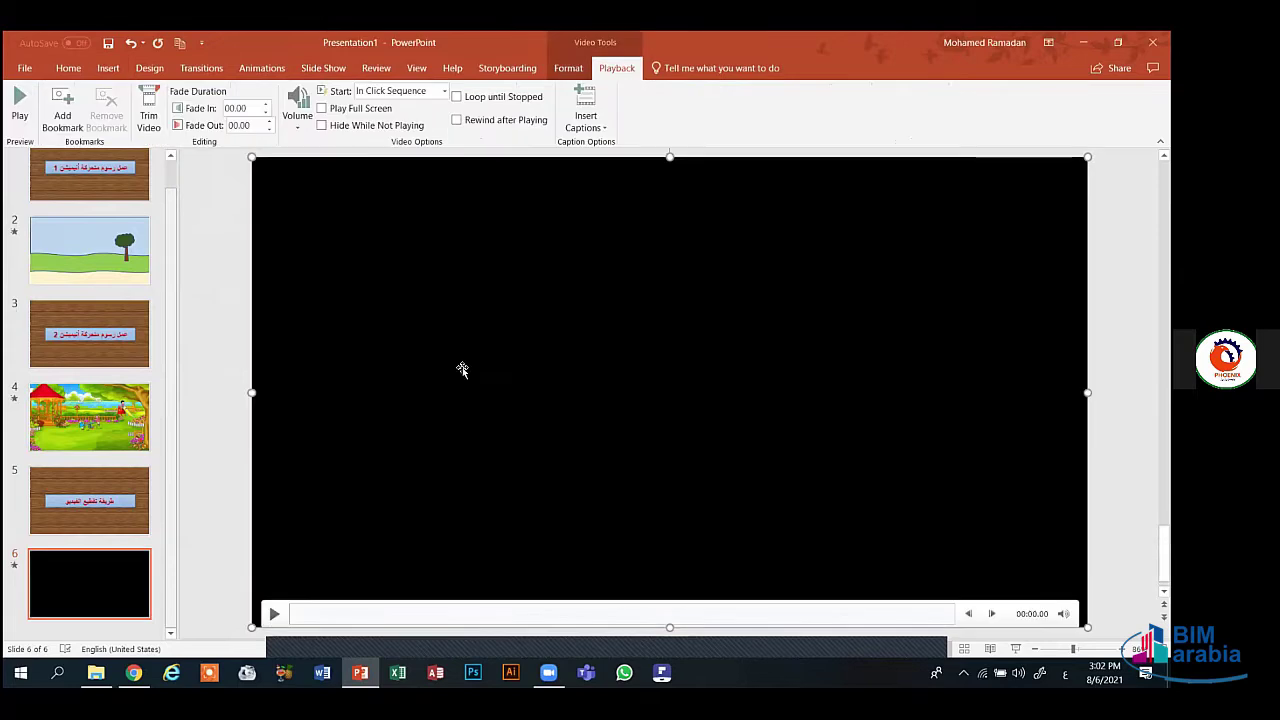
click(148, 111)
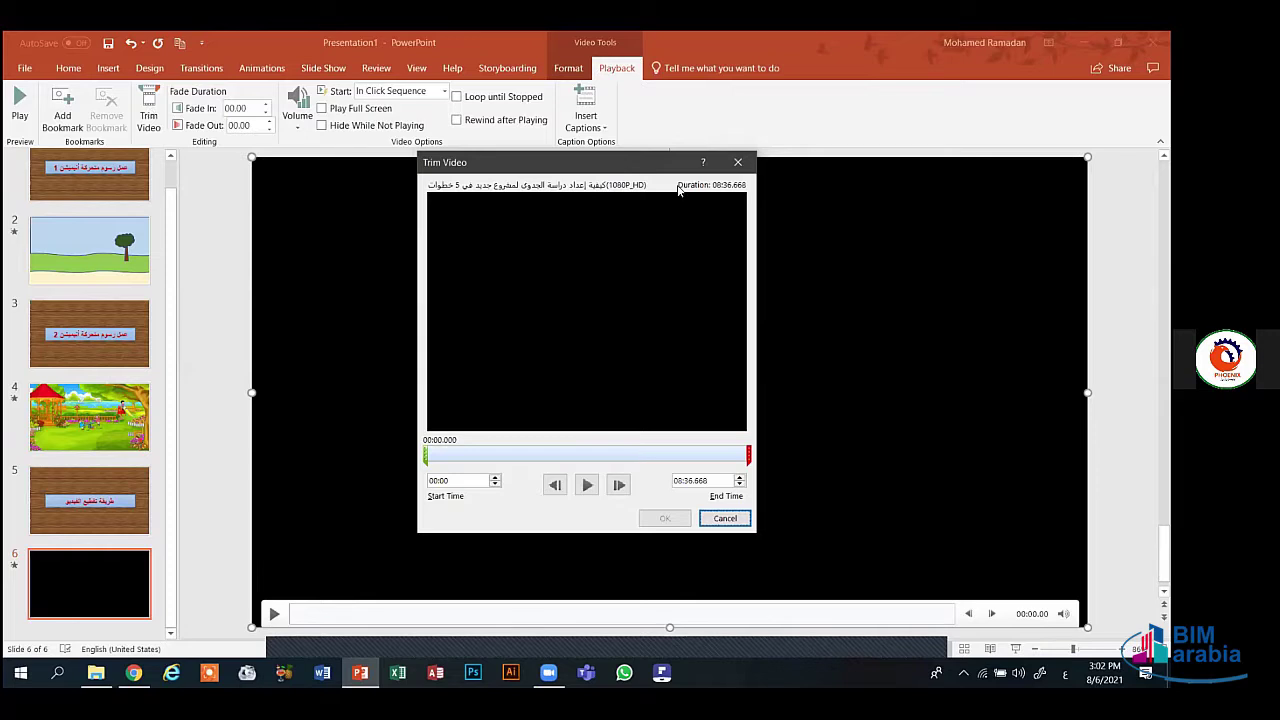
click(738, 161)
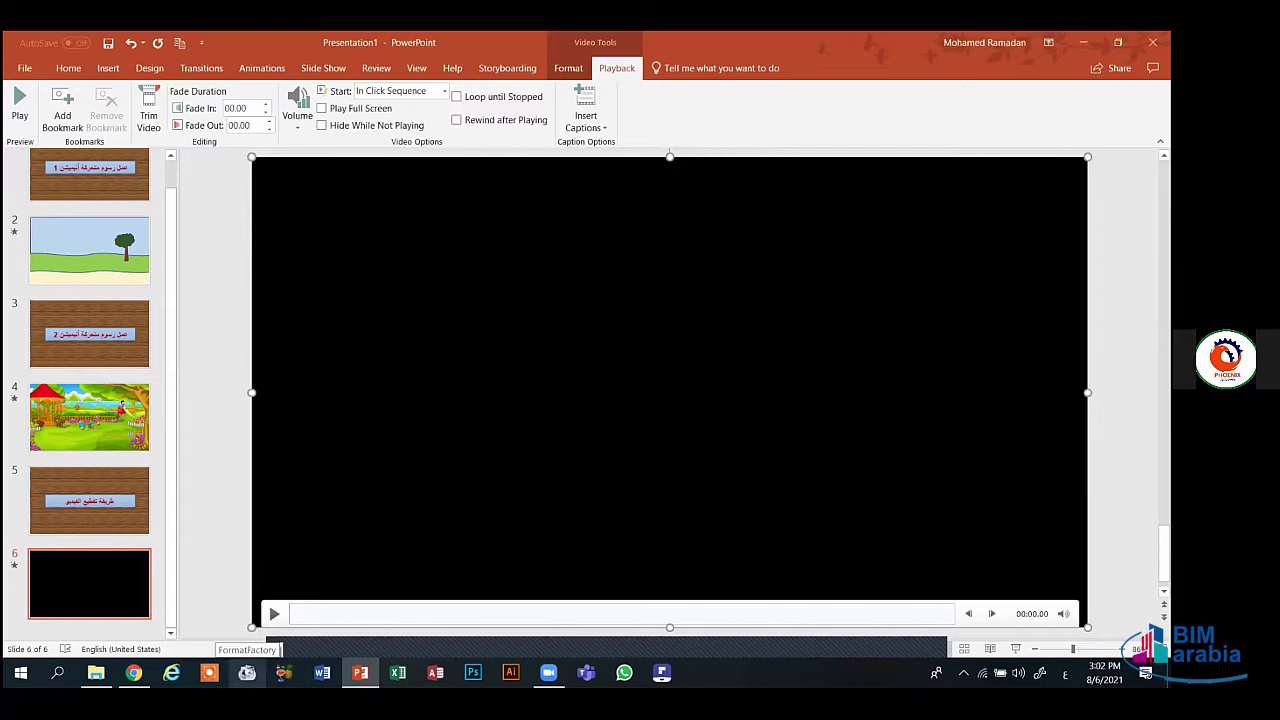
- Switch to FormatFactory, dismiss its update notice, and maximize its window
click(247, 672)
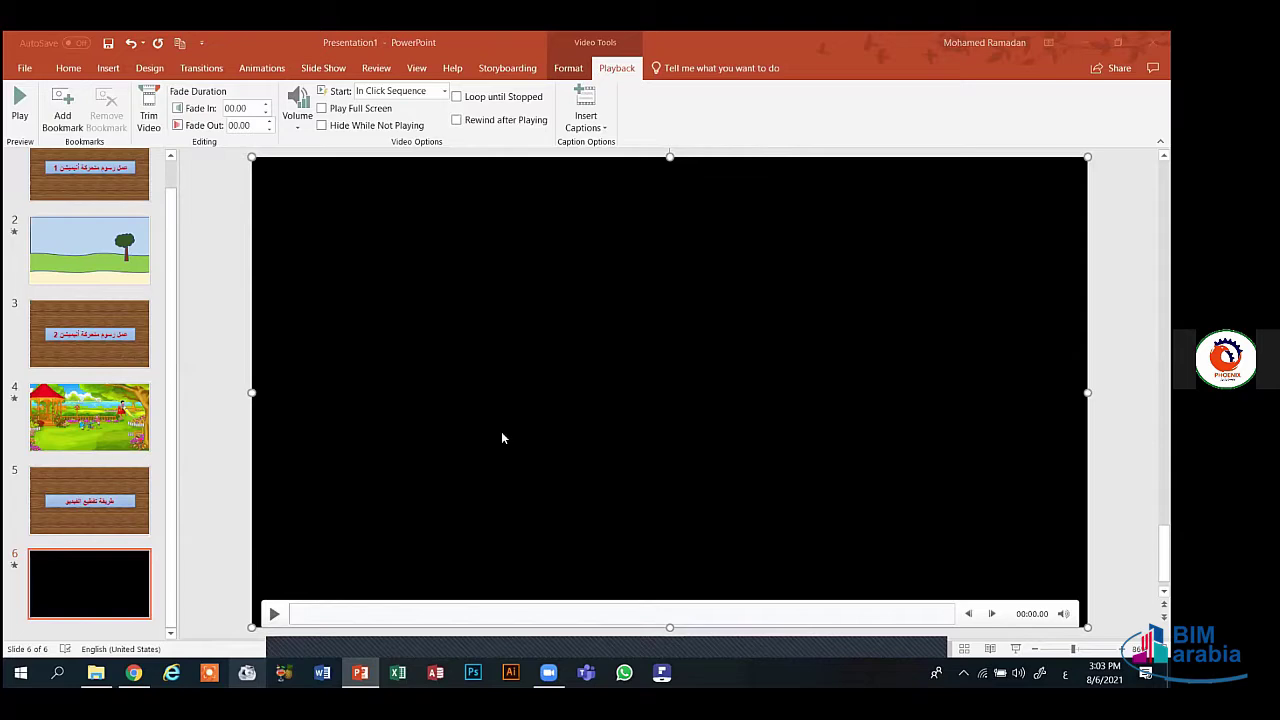
click(518, 406)
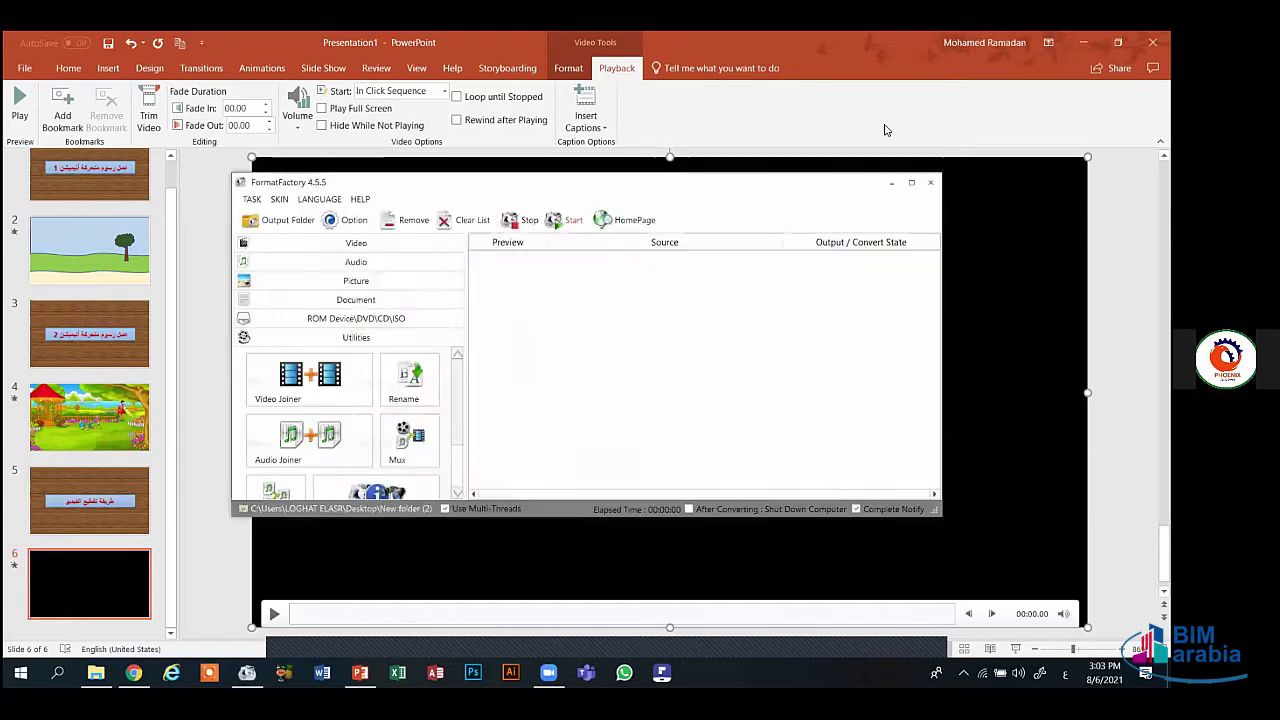
click(813, 199)
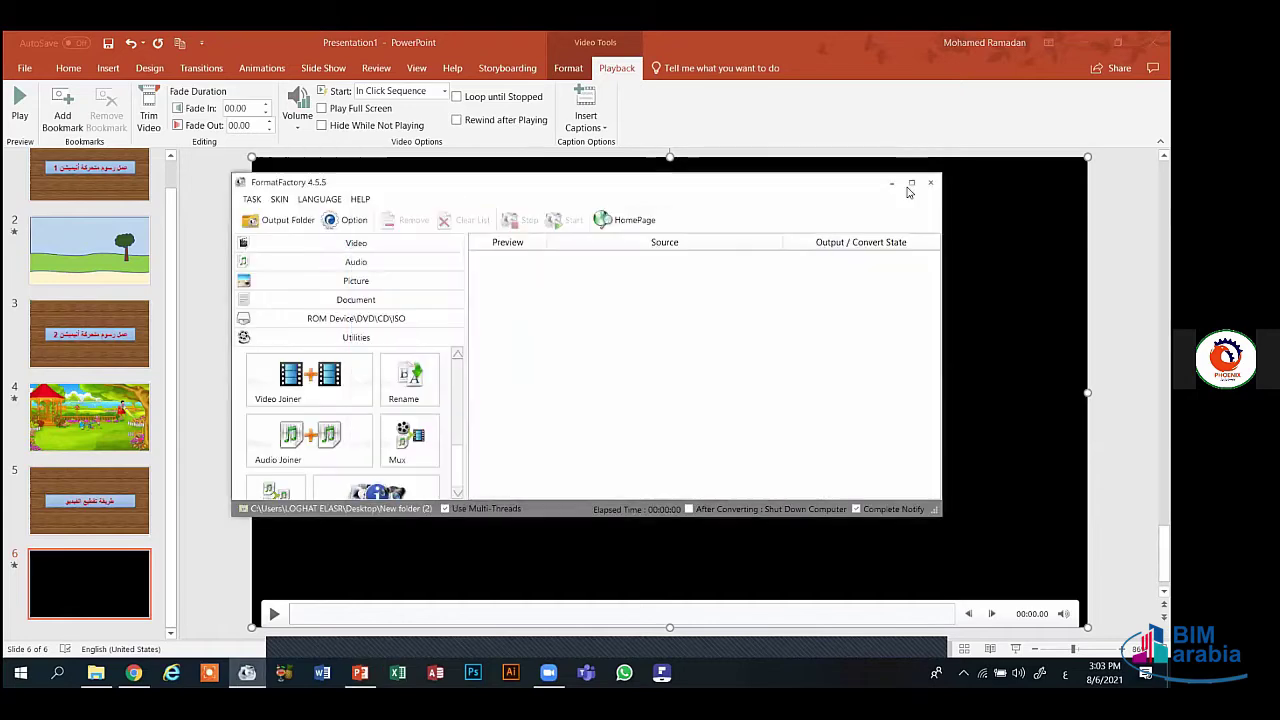
click(911, 184)
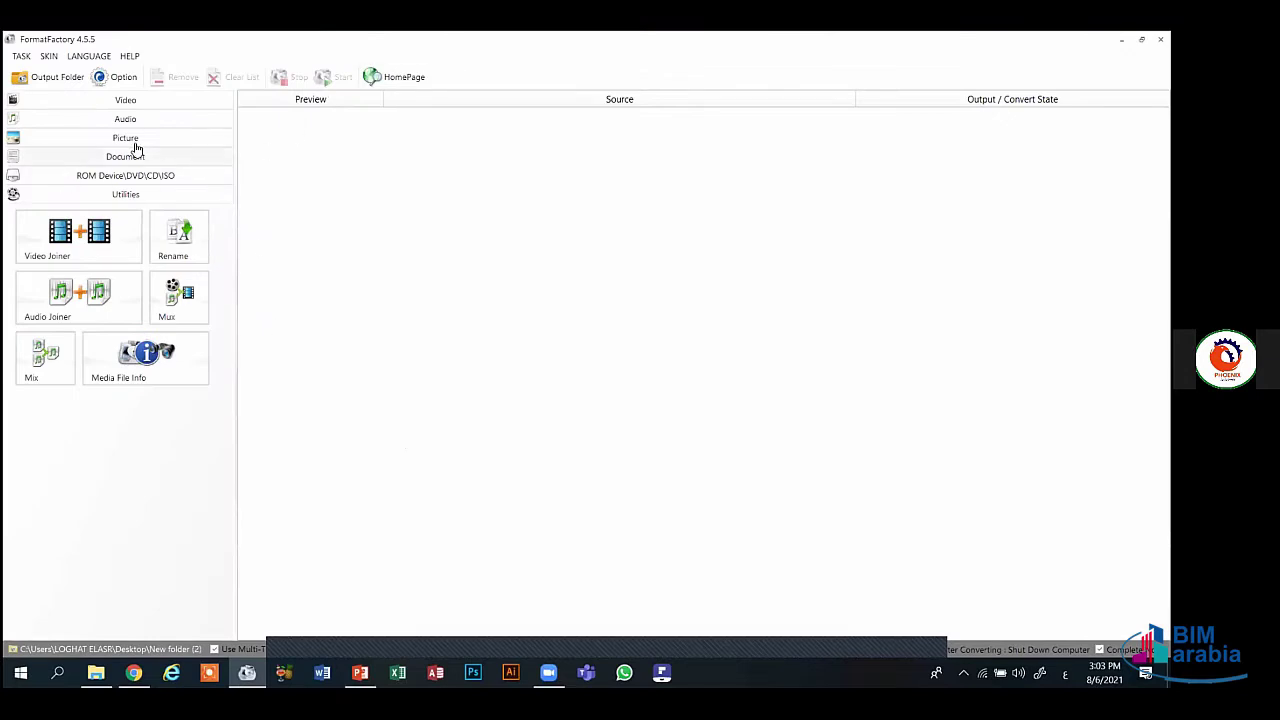
- Start an MP4 video conversion, cancel the file selection, and close the MP4 settings
click(123, 102)
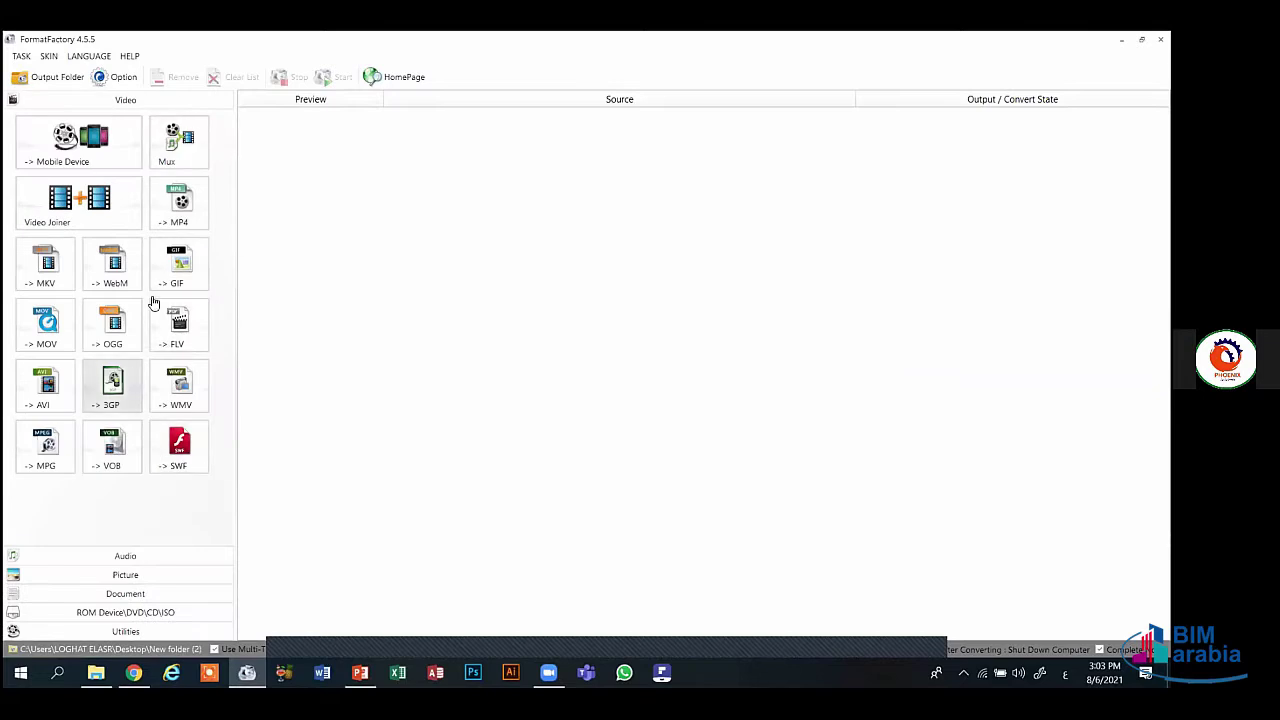
click(184, 215)
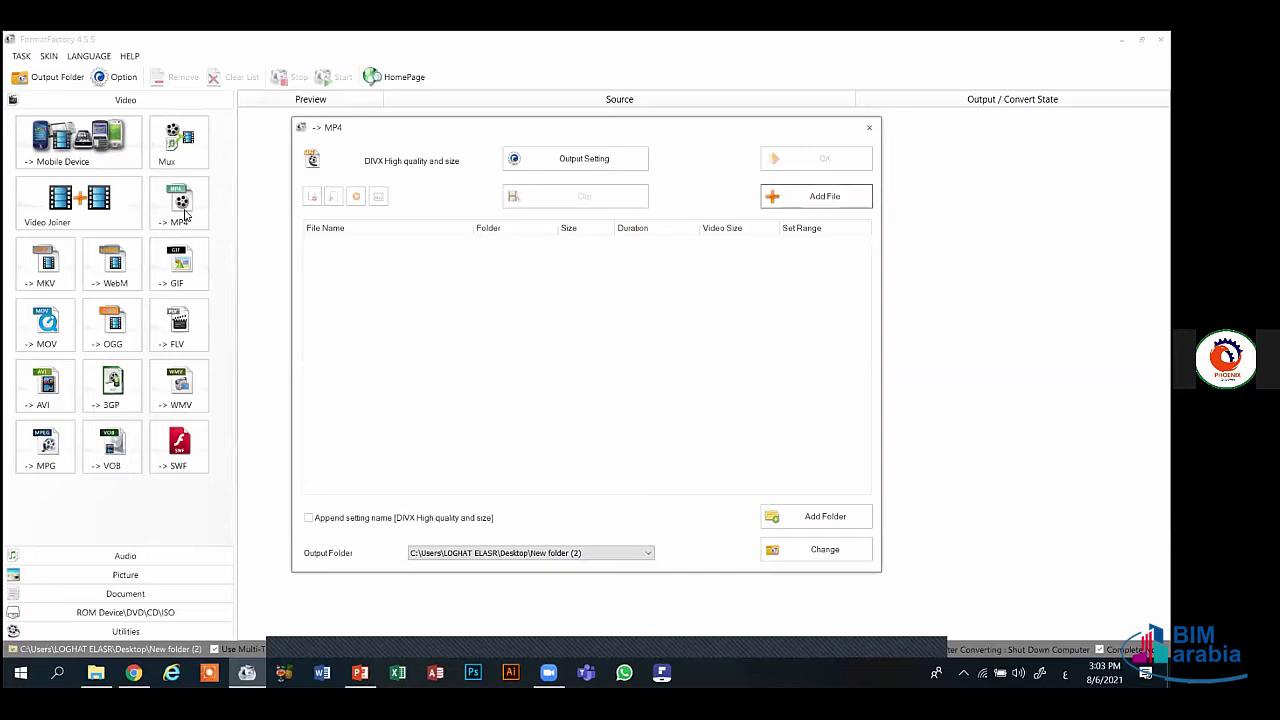
click(793, 201)
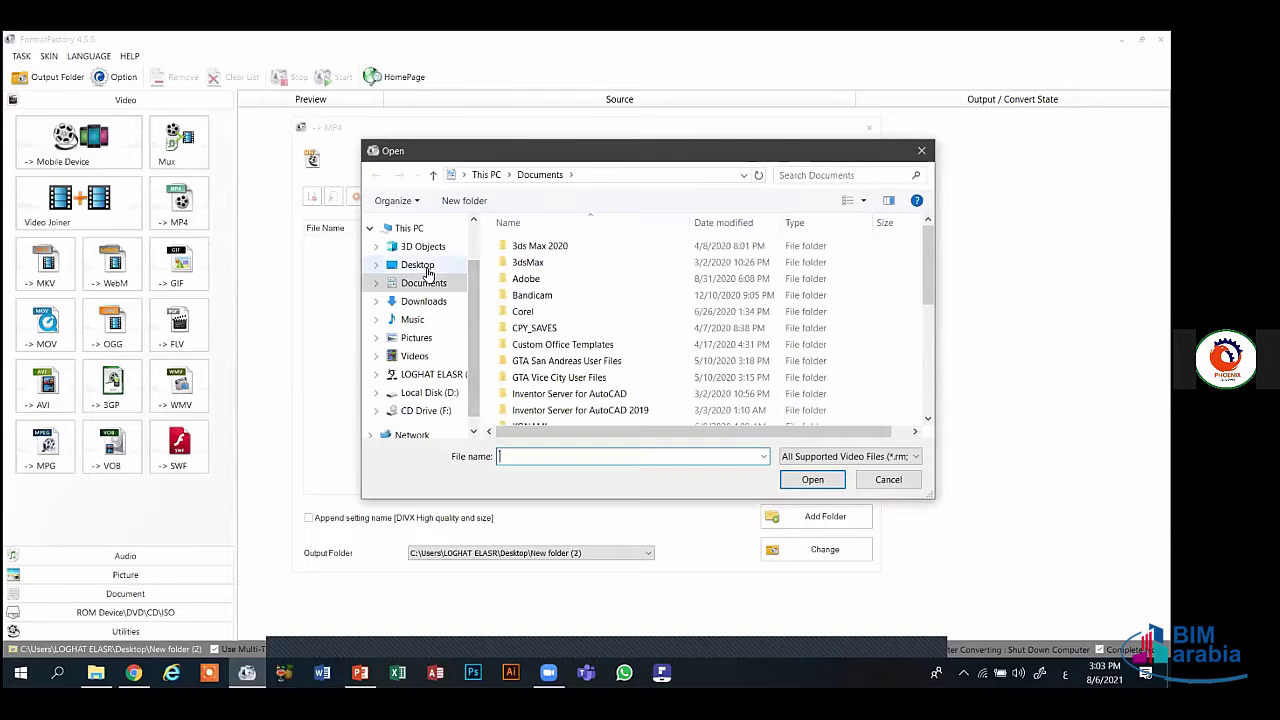
click(874, 484)
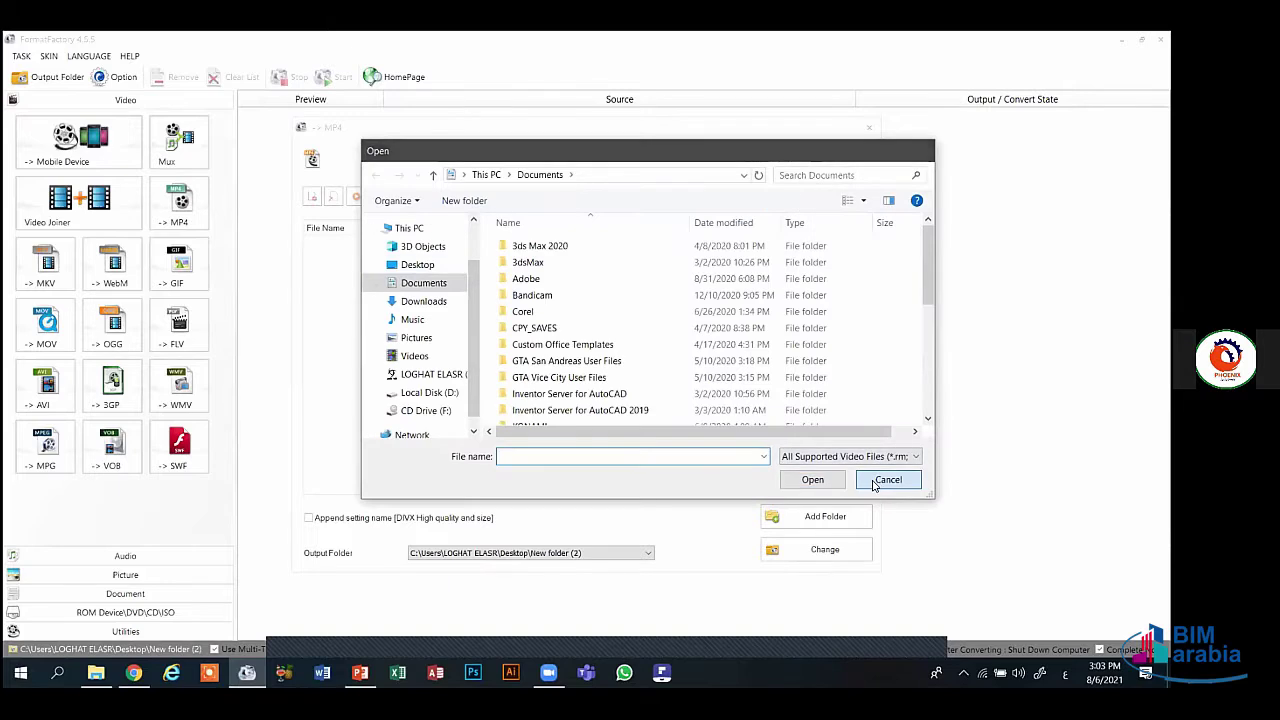
click(869, 128)
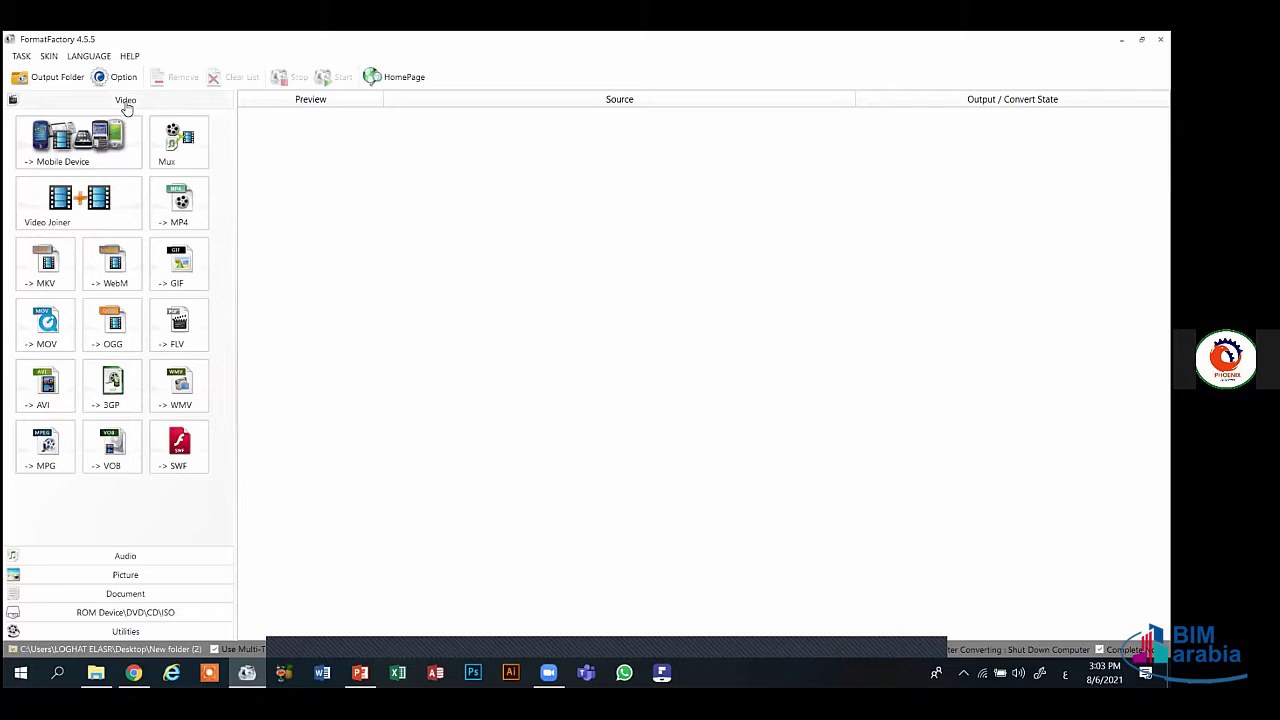
- Browse the Audio, Picture and Document converter categories, then Alt+Tab back to PowerPoint
click(152, 556)
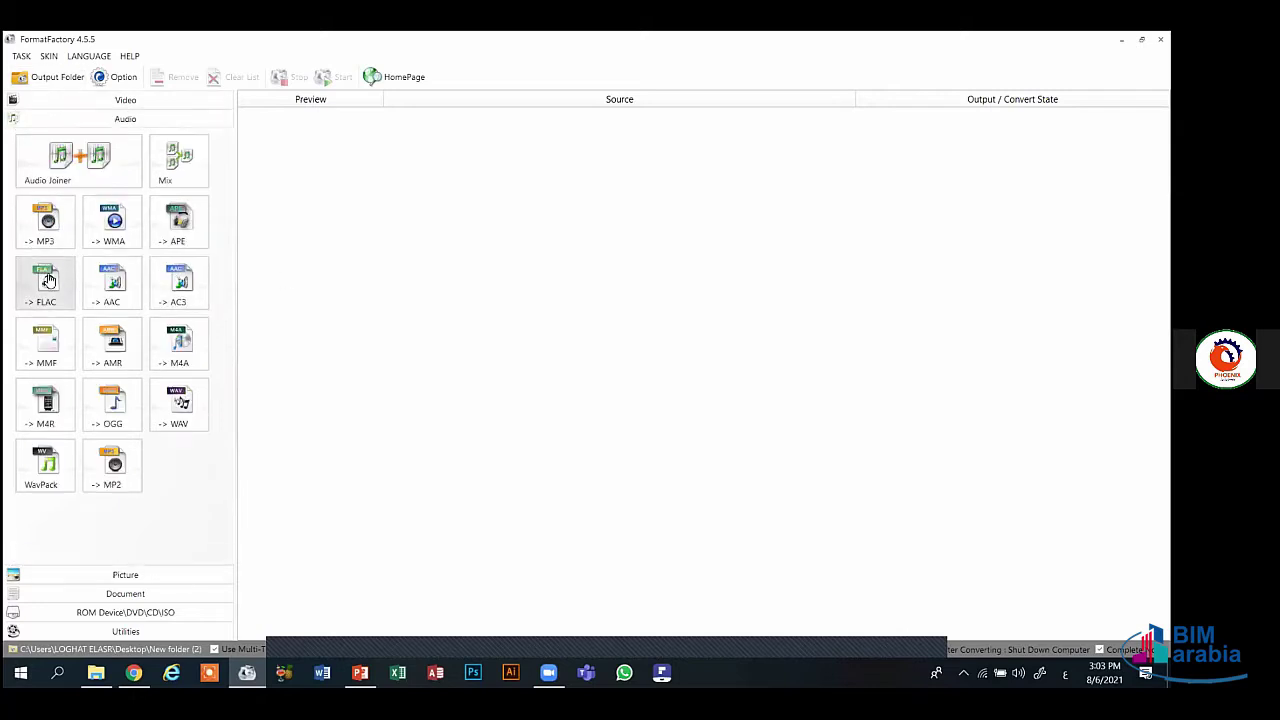
click(125, 577)
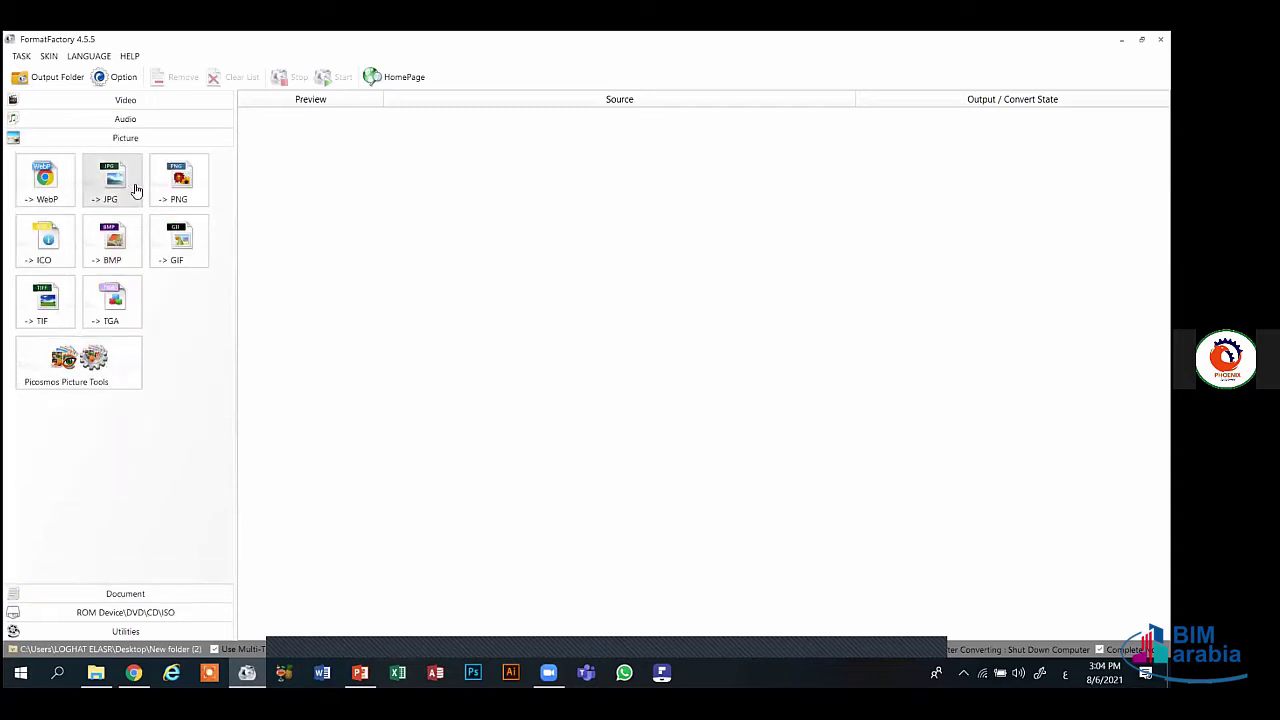
click(125, 594)
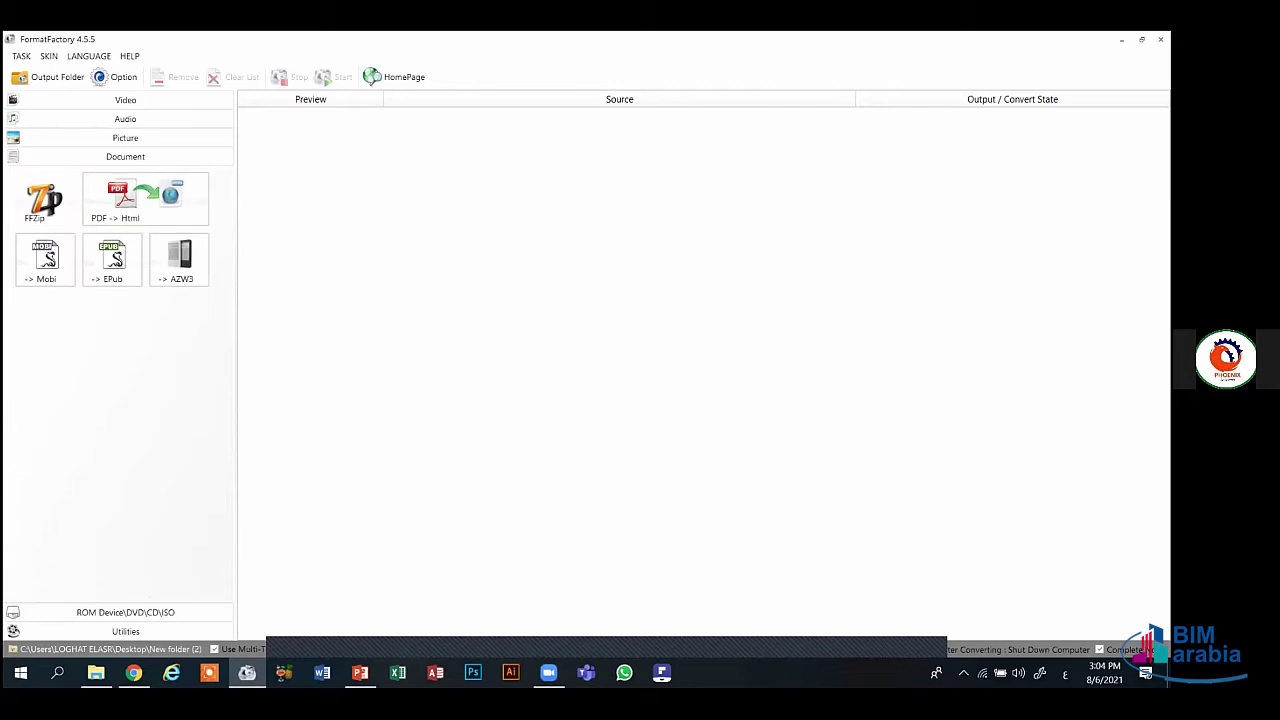
key(alt+Tab)
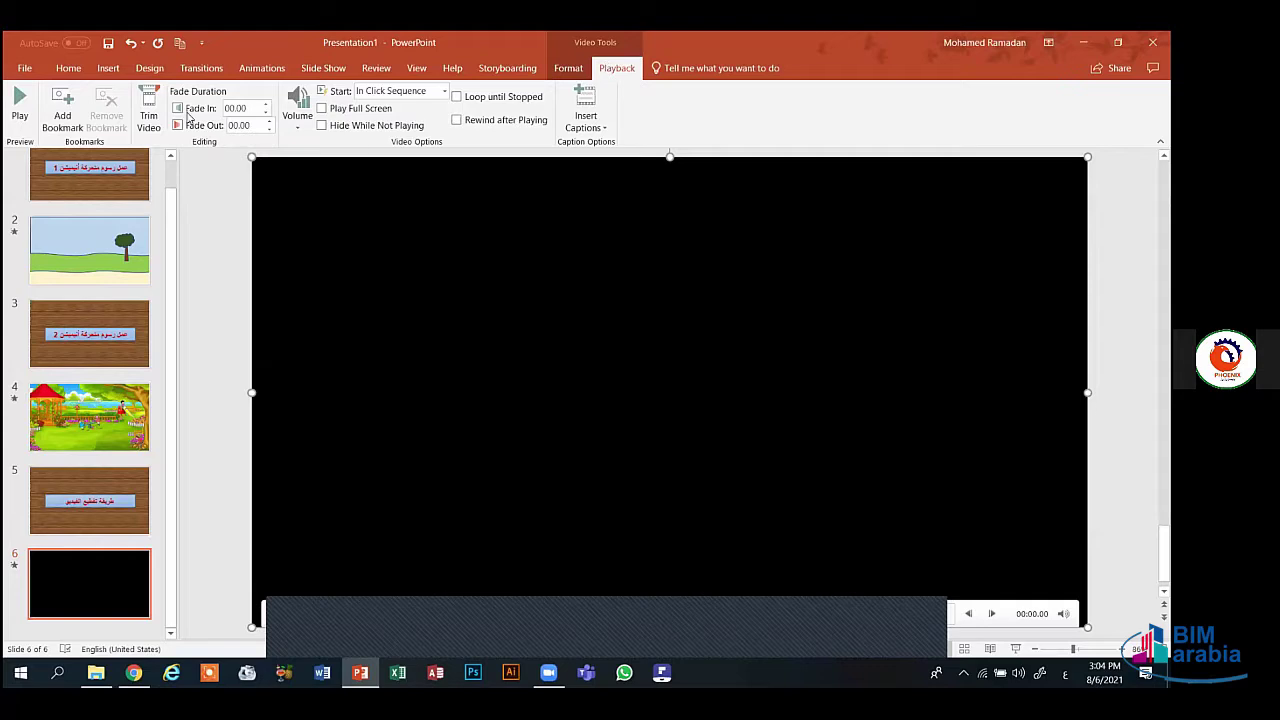
- Trim the slide 6 video to start at 01:27.586 and end at 07:45.517
click(150, 115)
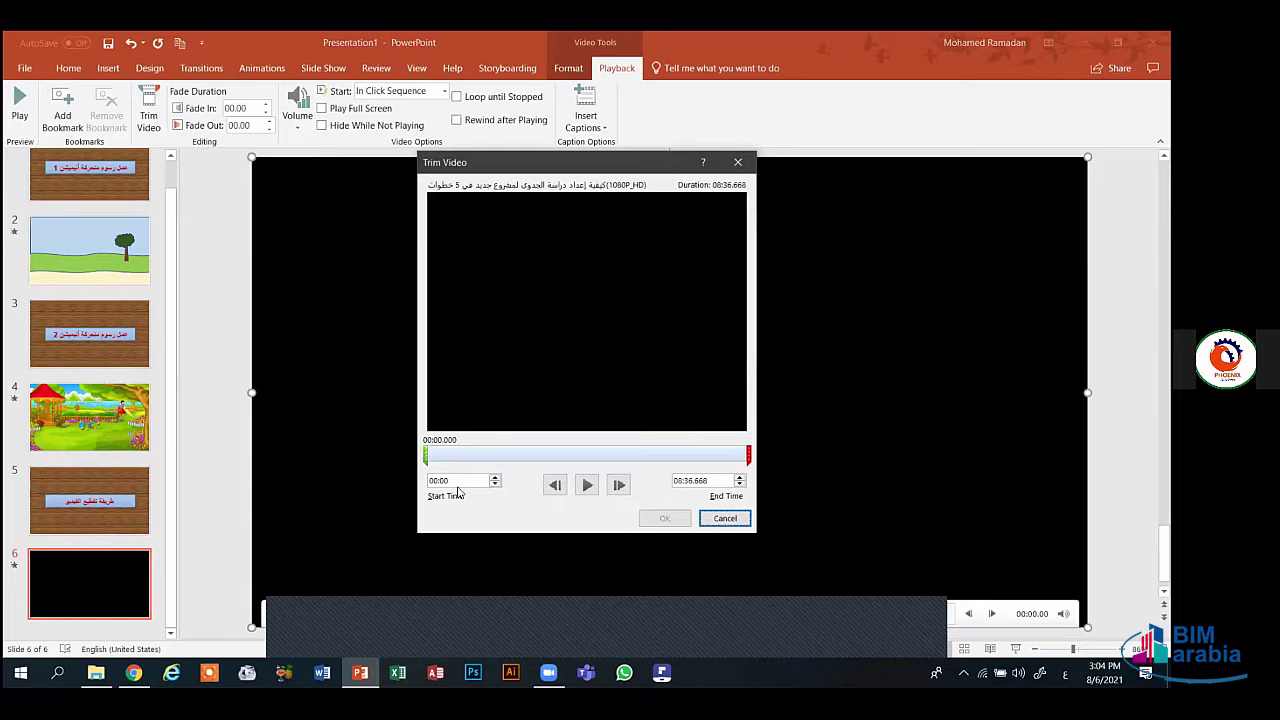
drag(425, 454, 480, 454)
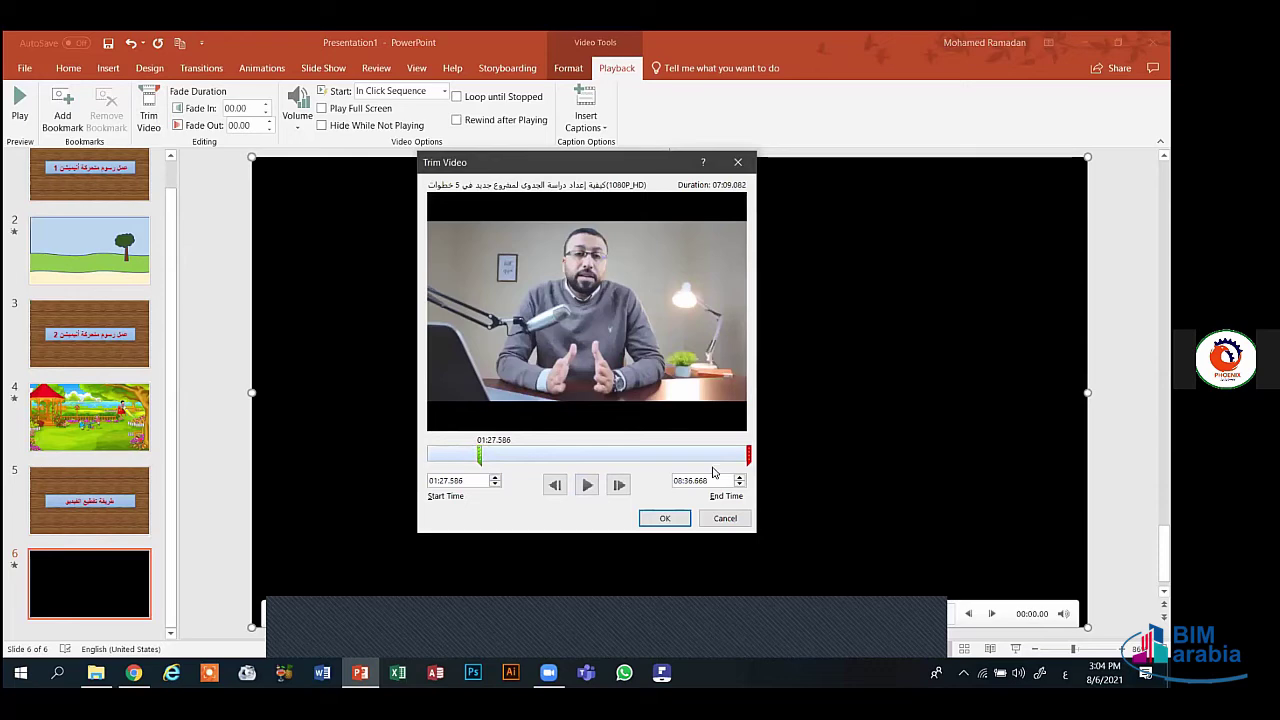
click(748, 457)
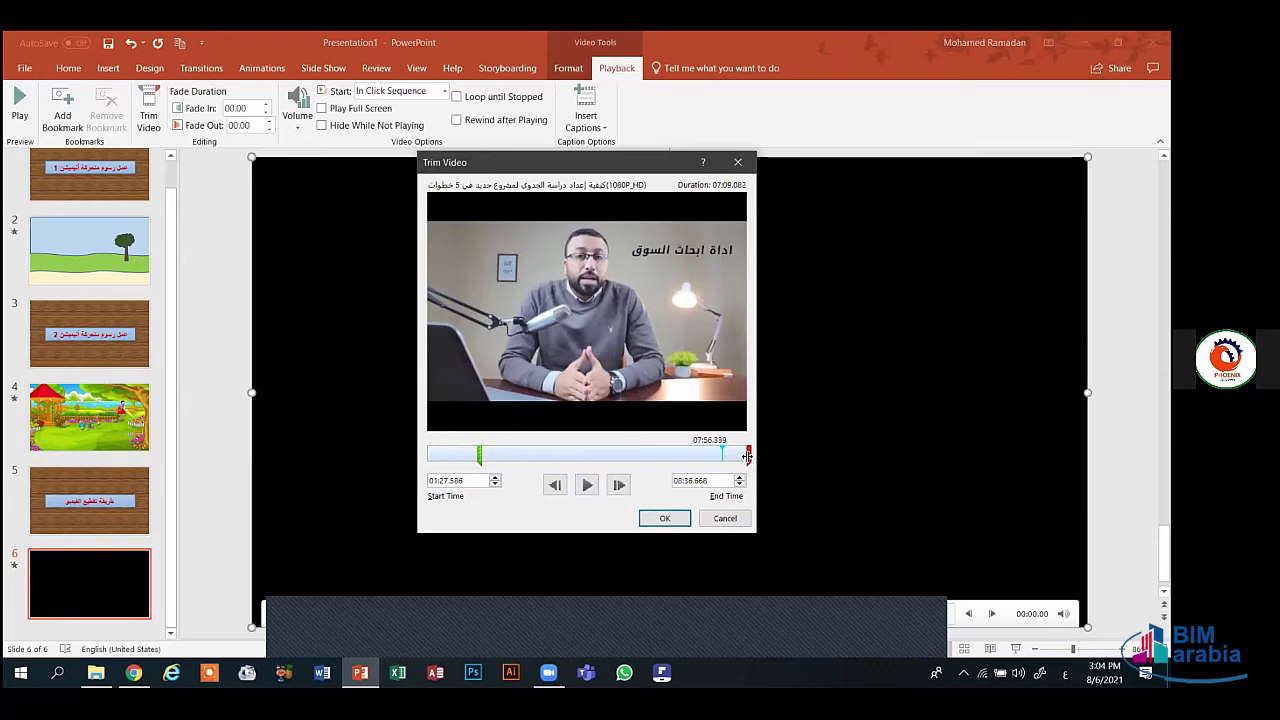
drag(748, 457, 715, 456)
- Preview the trimmed clip from around 03:58, playing and pausing it a few times
click(569, 457)
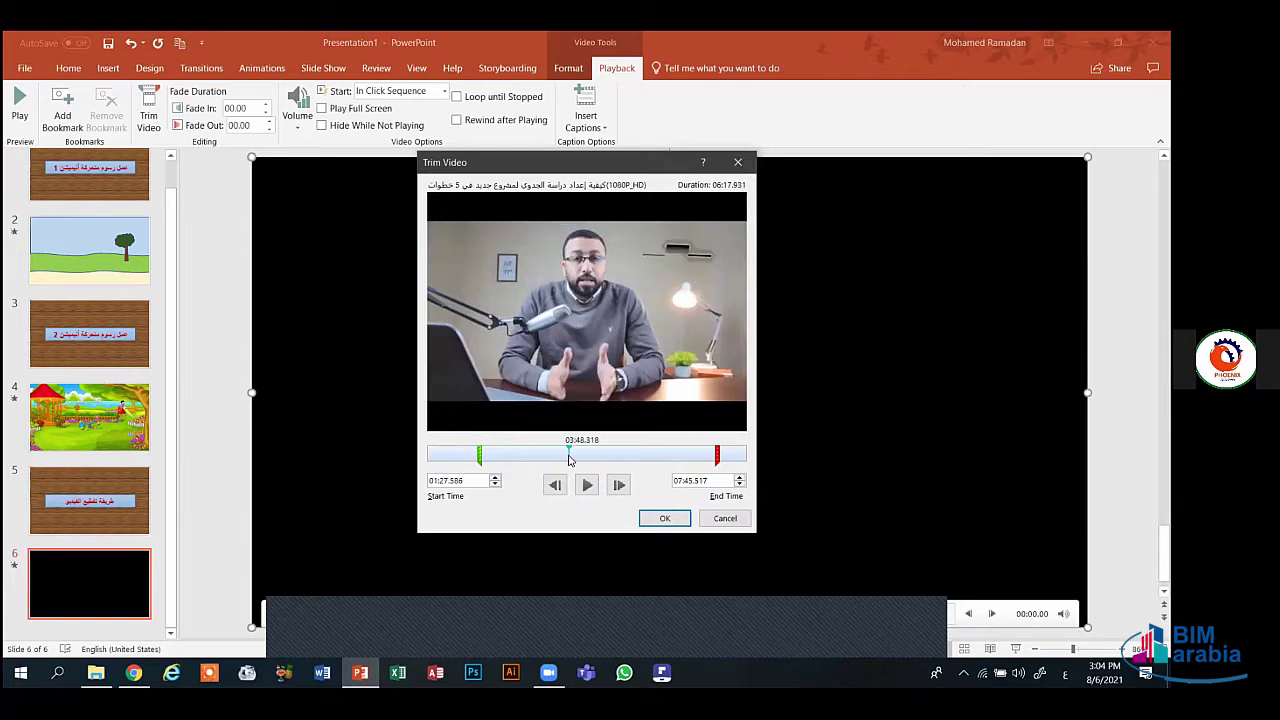
click(574, 457)
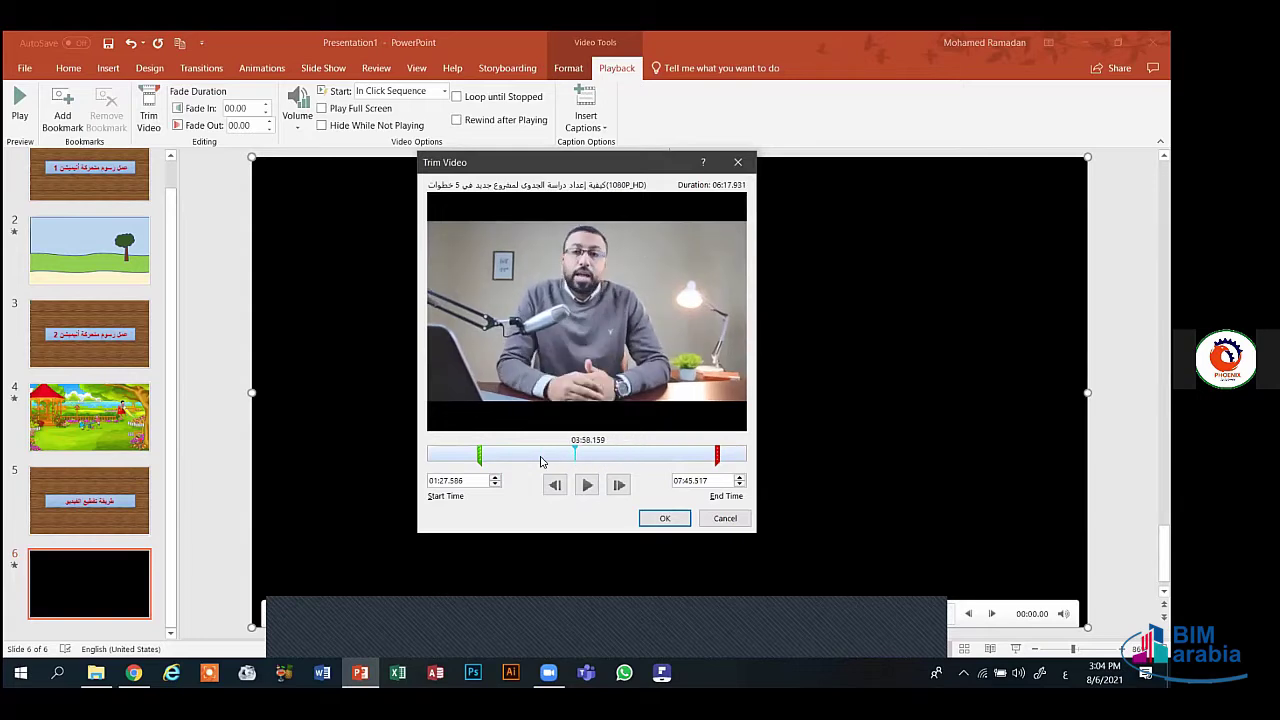
click(587, 485)
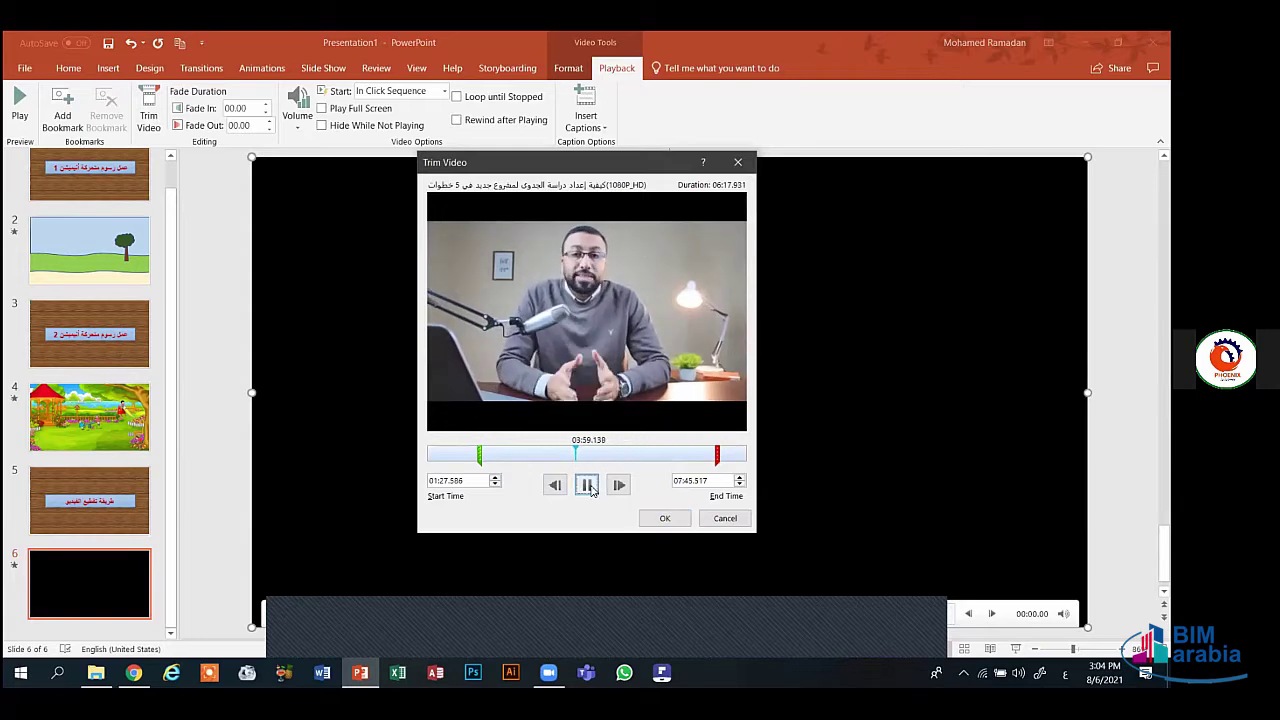
click(623, 457)
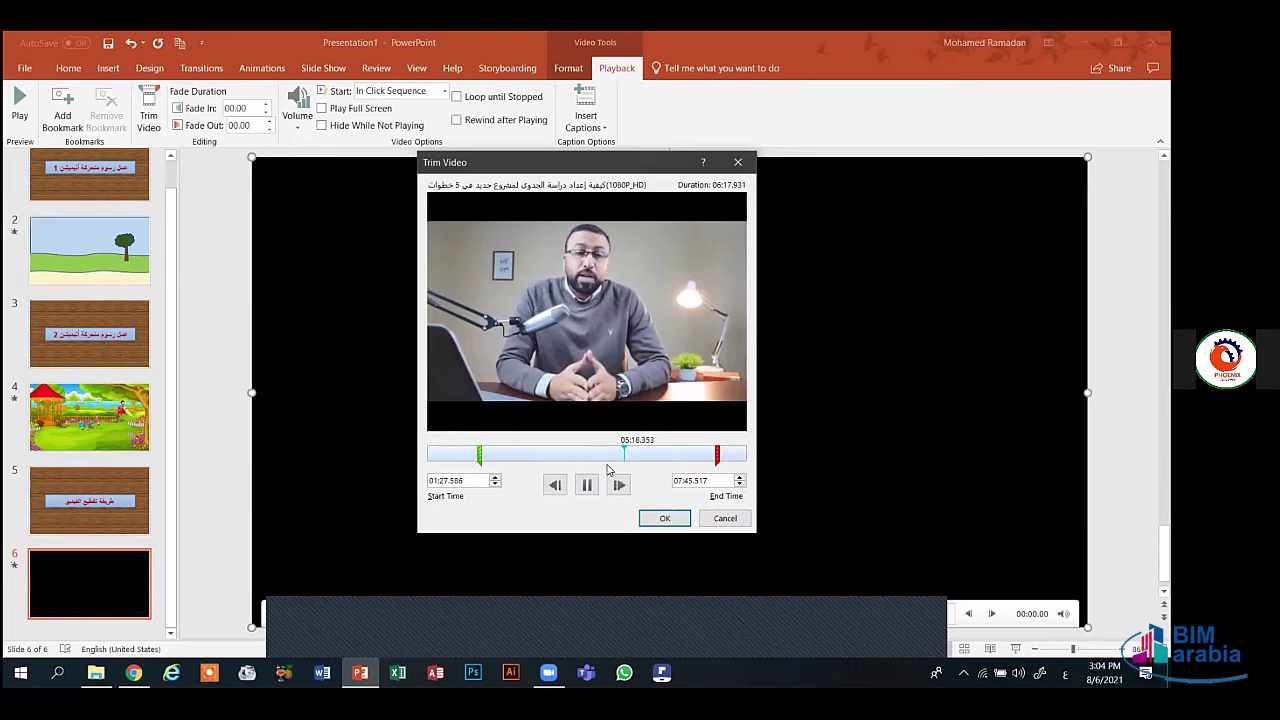
click(587, 485)
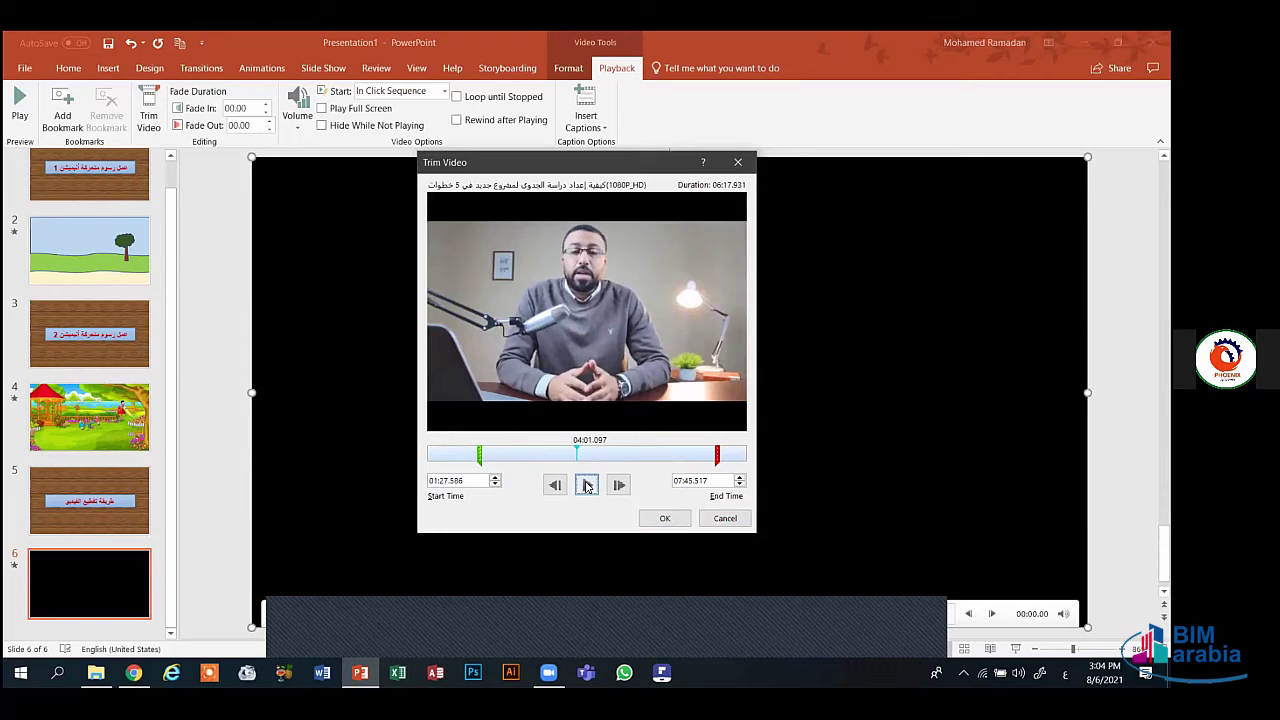
click(587, 485)
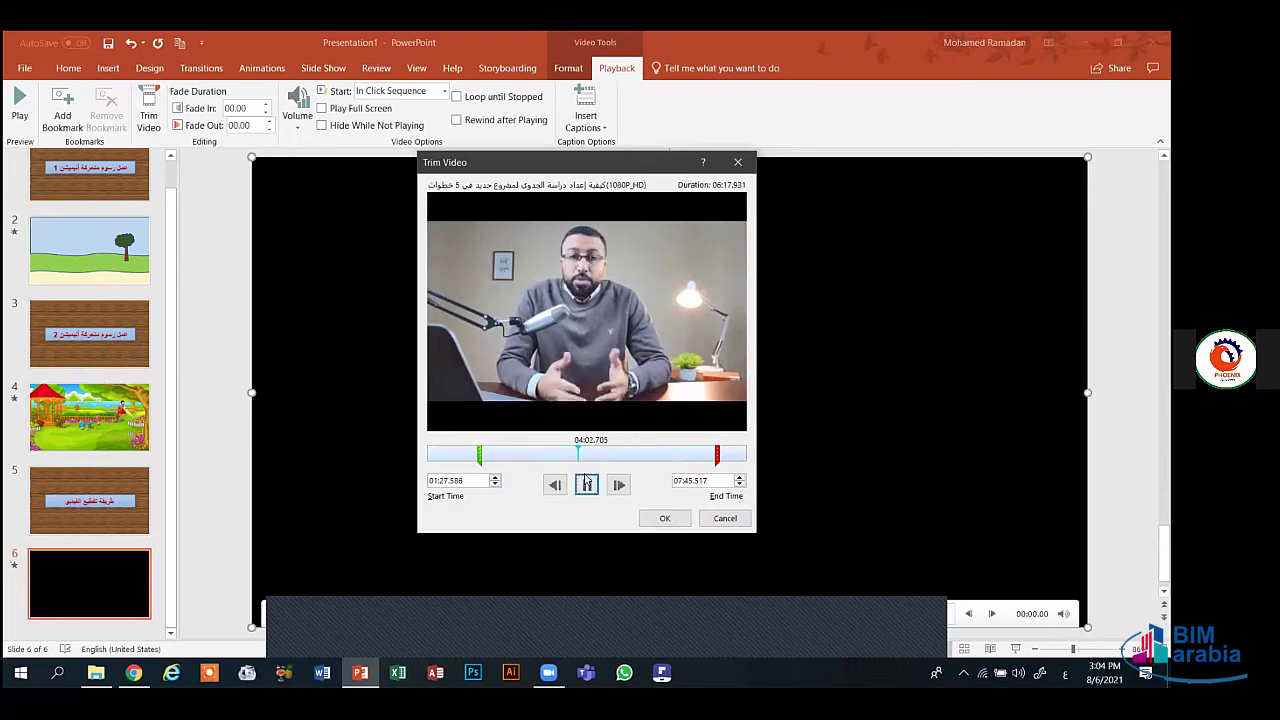
click(587, 485)
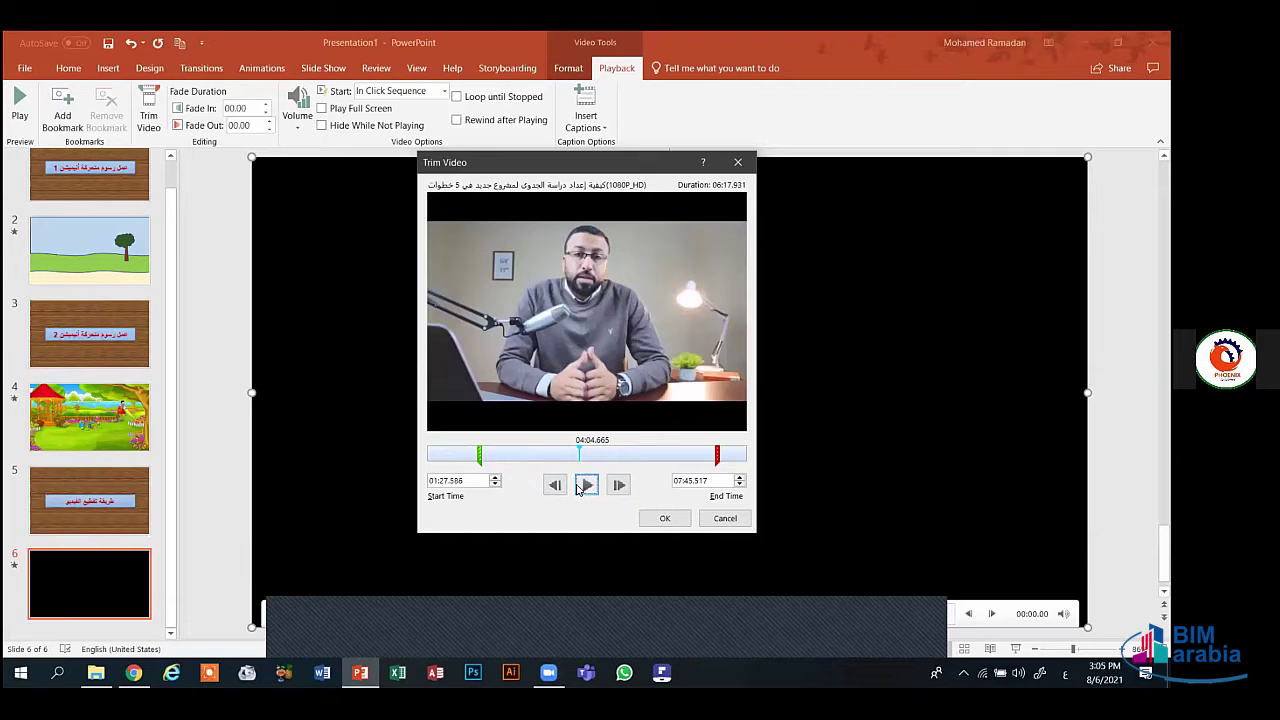
- Close the trim window and delete the video from slide 6, undoing an accidental slide 5 deletion
click(737, 161)
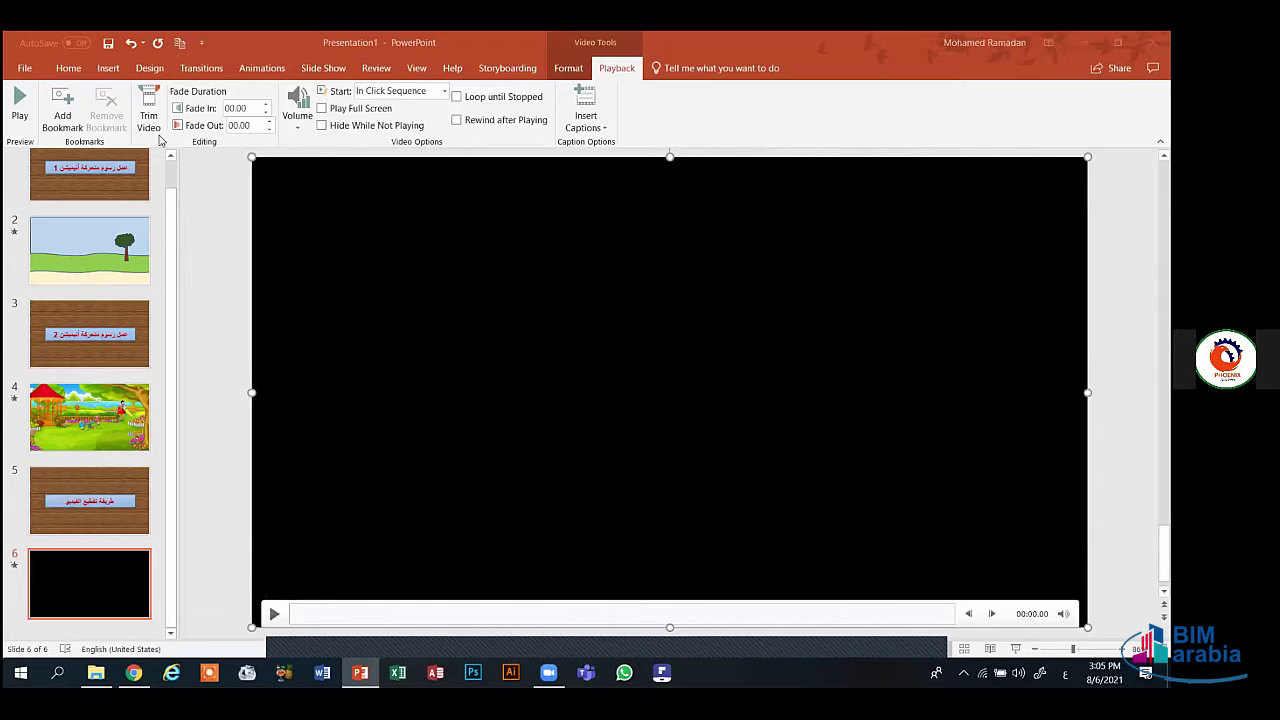
click(434, 330)
key(Delete)
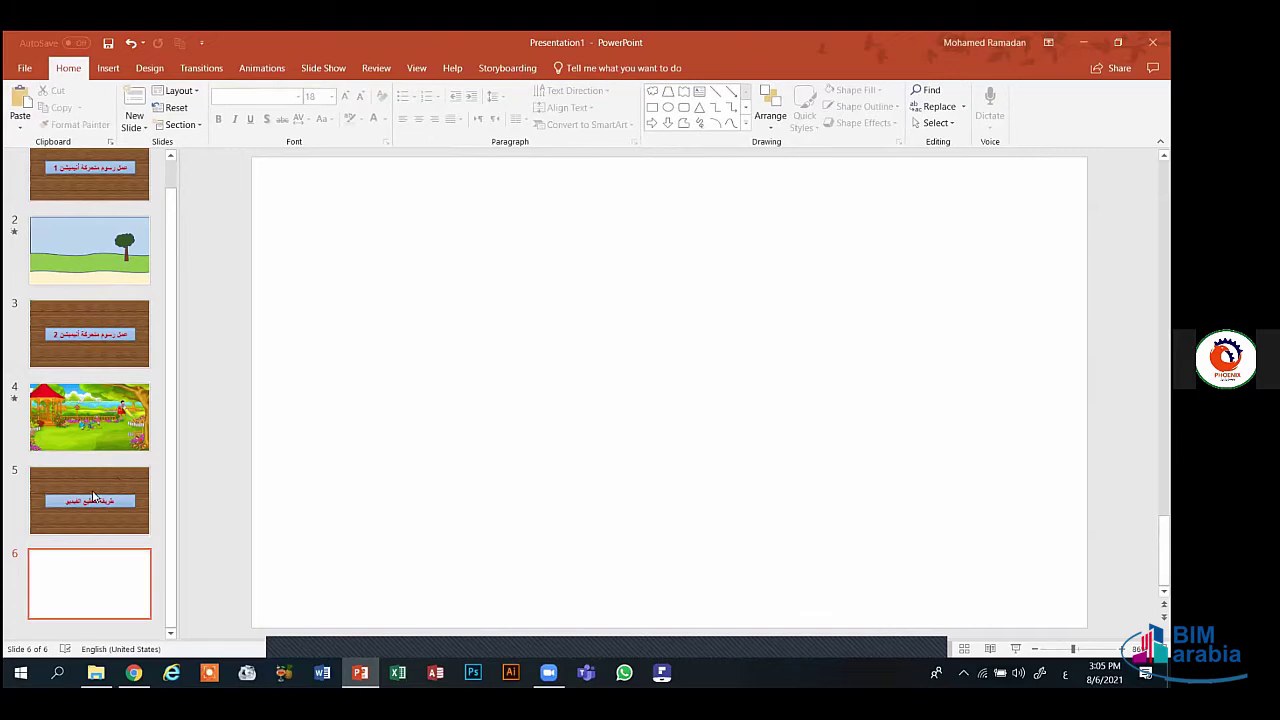
click(98, 492)
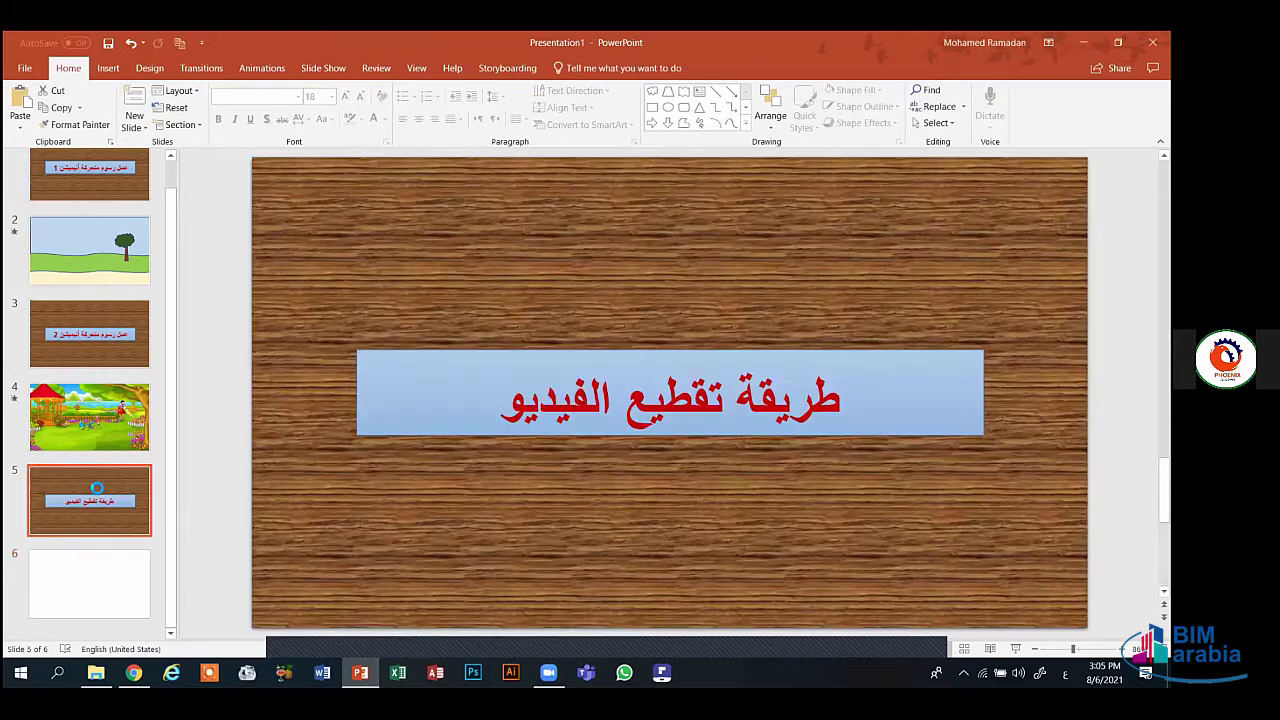
key(Delete)
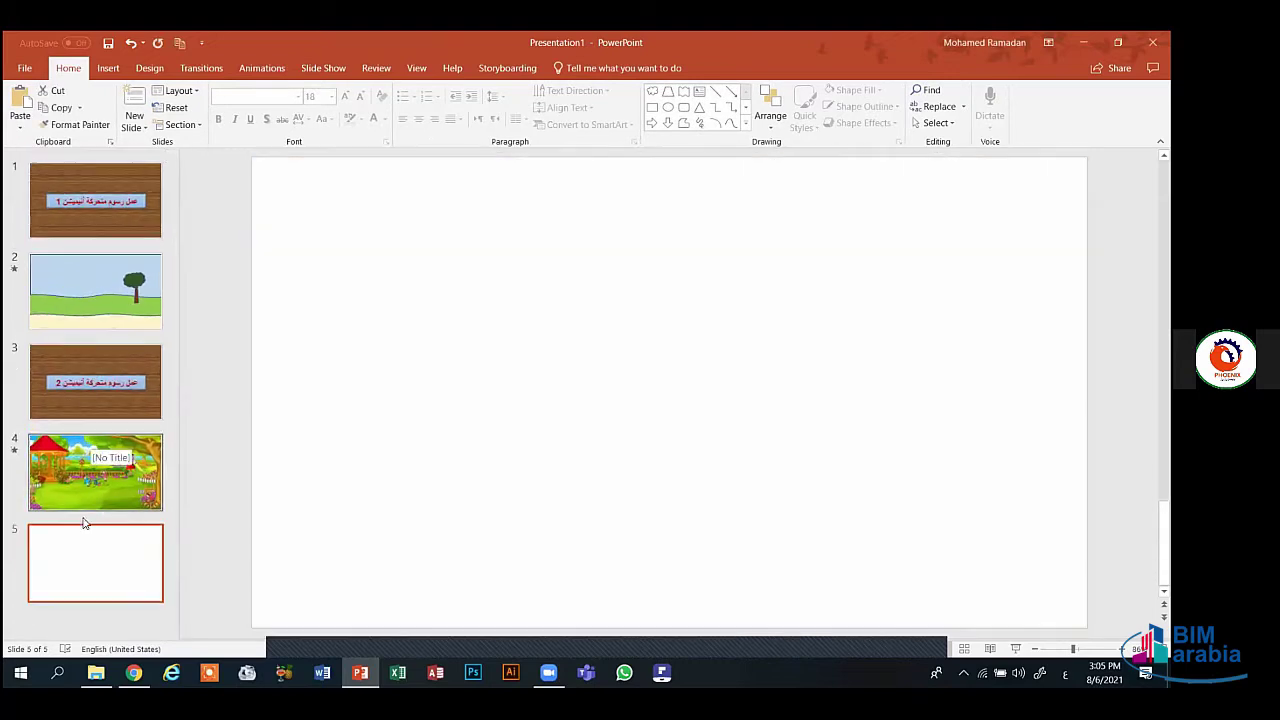
key(ctrl+z)
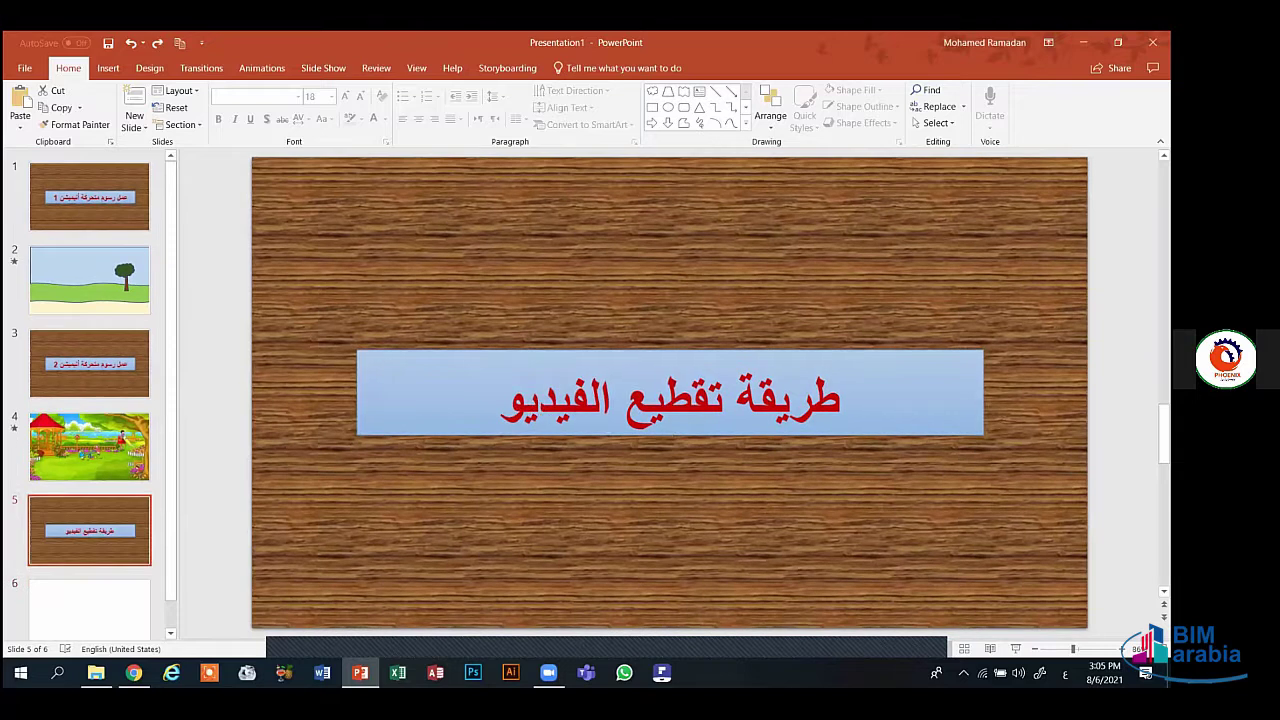
- Replace the end of slide 5's title with 'عمل عد تنازلي'
double_click(555, 400)
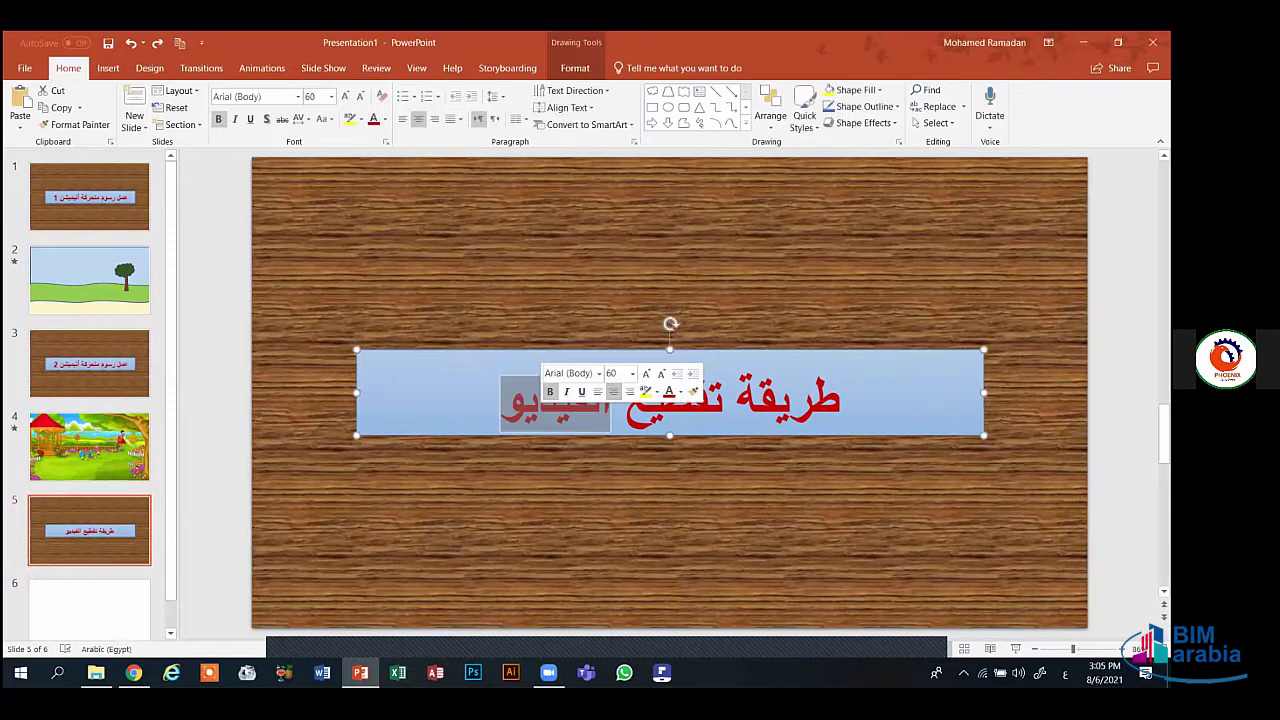
key(BackSpace)
key(BackSpace)
key(BackSpace)
key(BackSpace)
key(BackSpace)
key(BackSpace)
key(BackSpace)
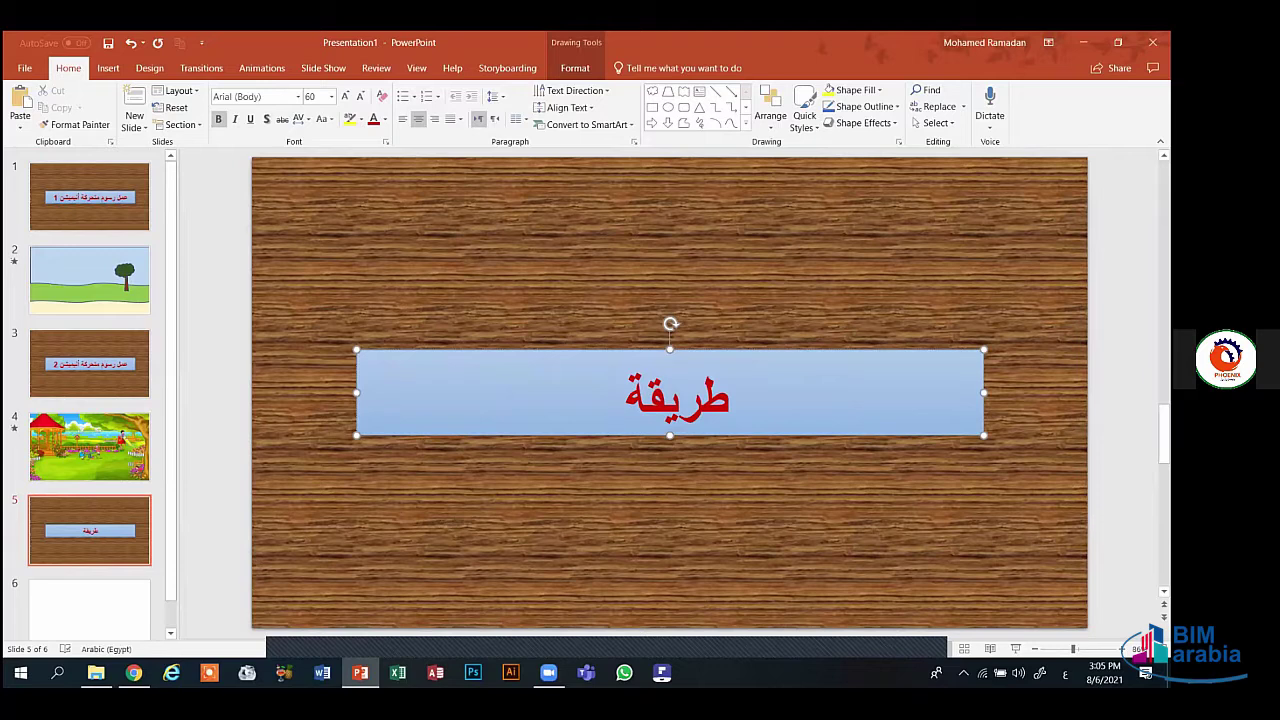
text(عمل عد)
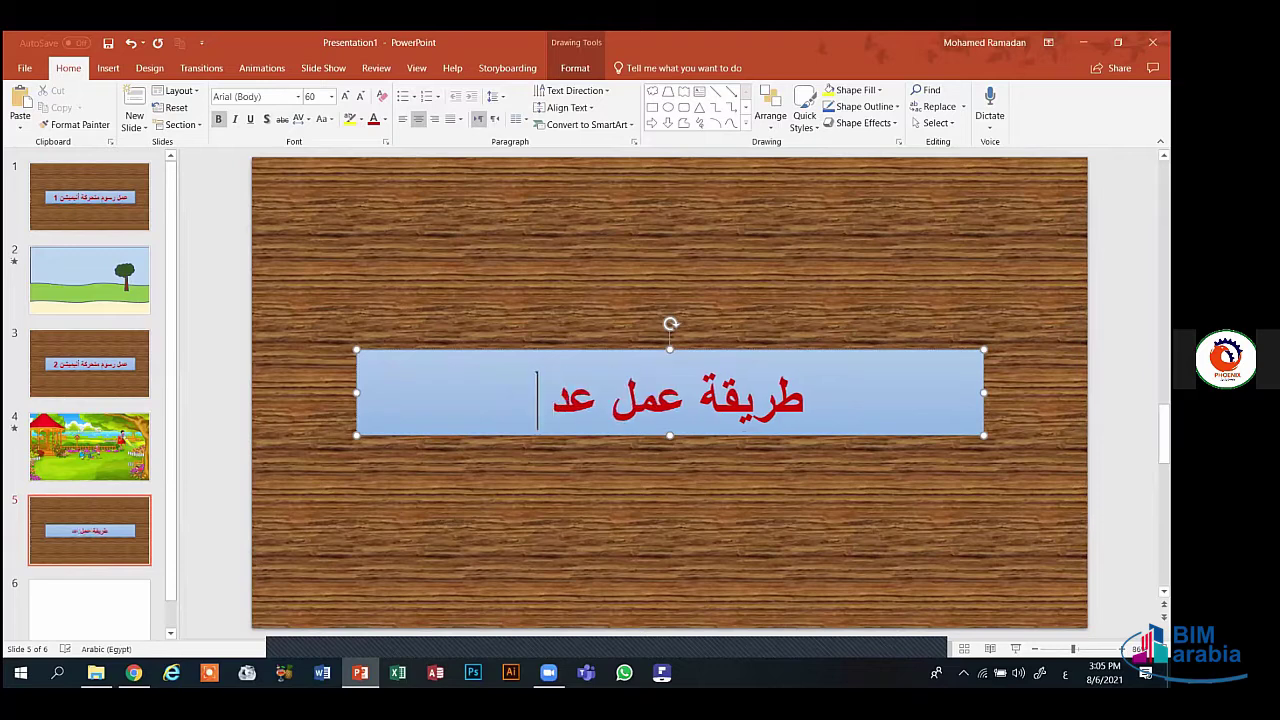
text( تنازلي)
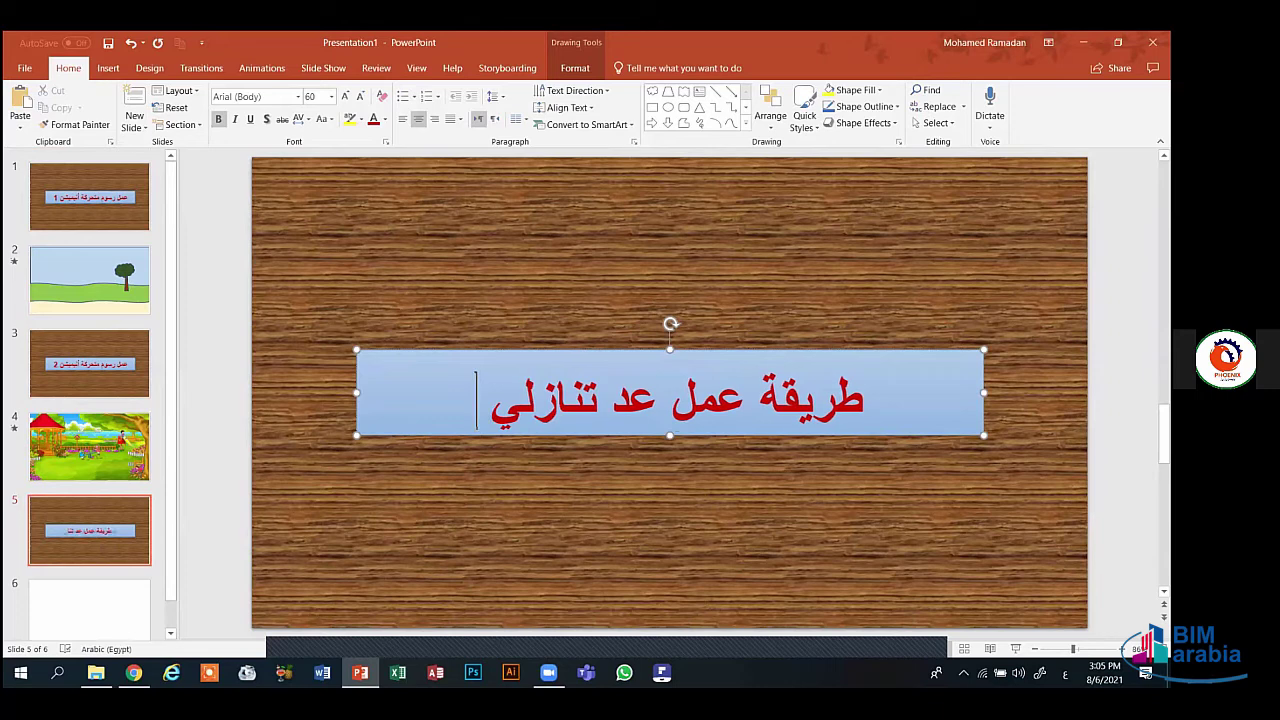
key(BackSpace)
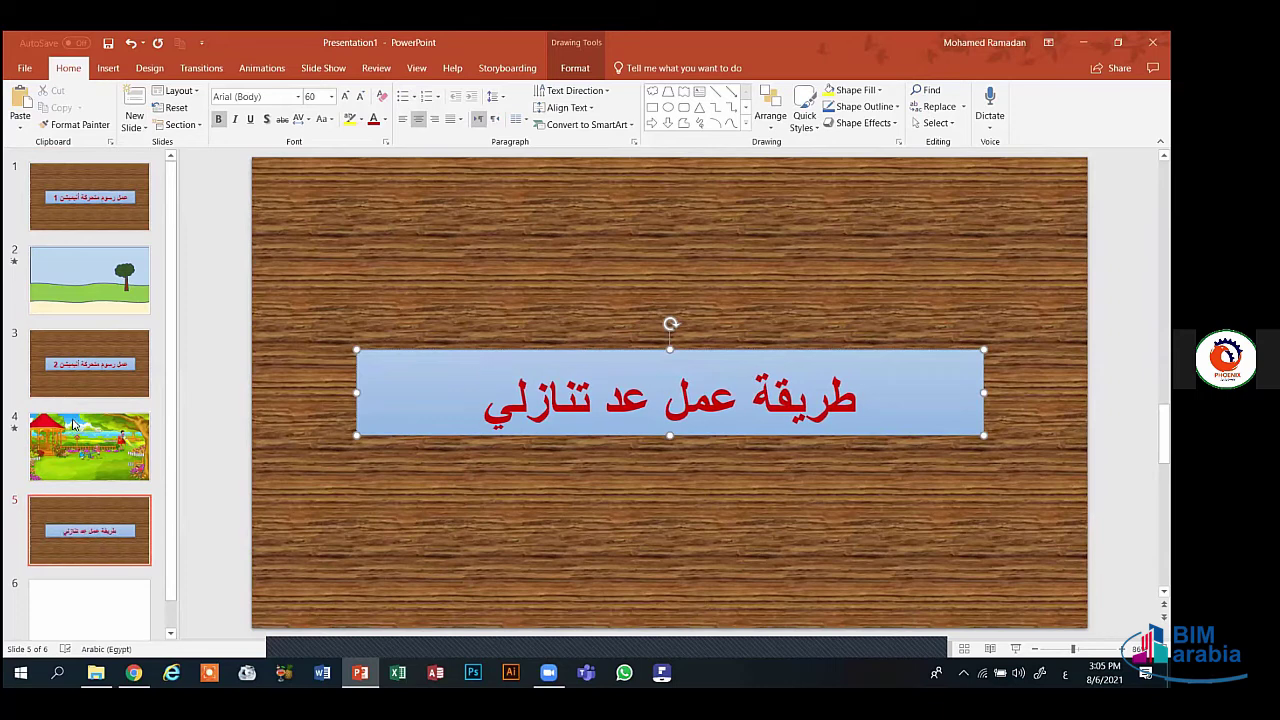
click(434, 490)
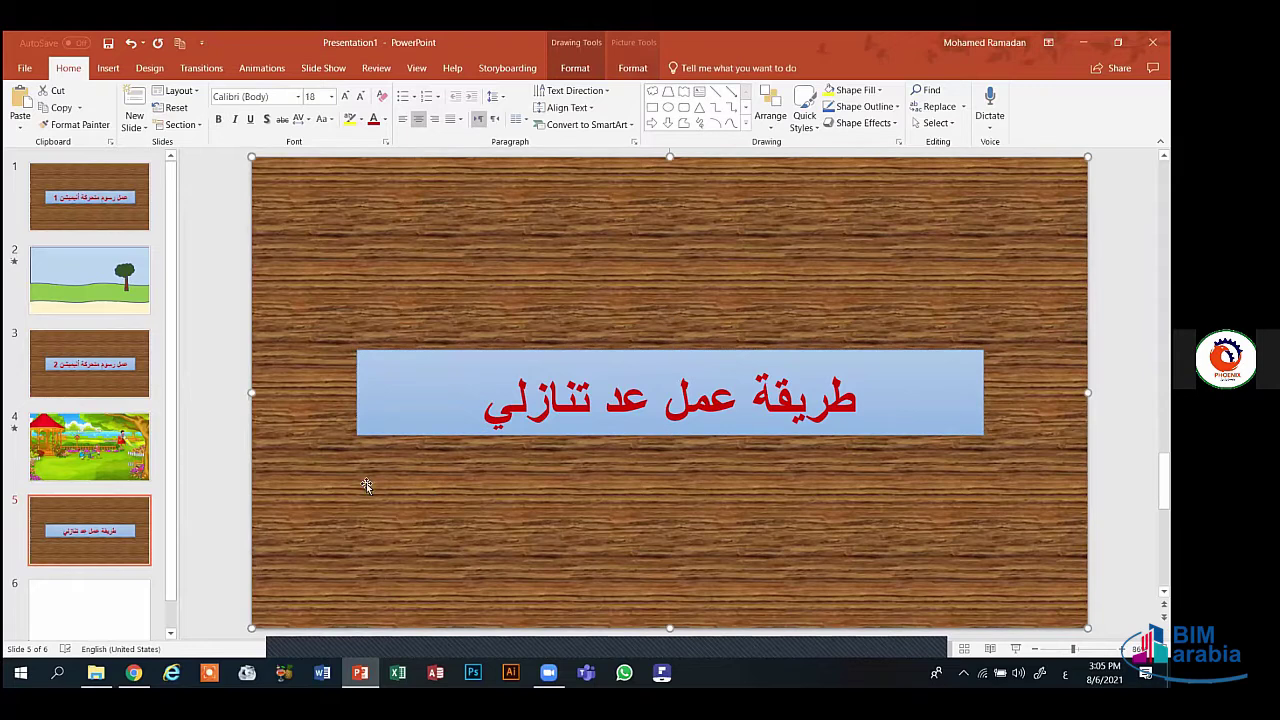
- Check the animation and transition options, then select the blank slide 6
click(284, 72)
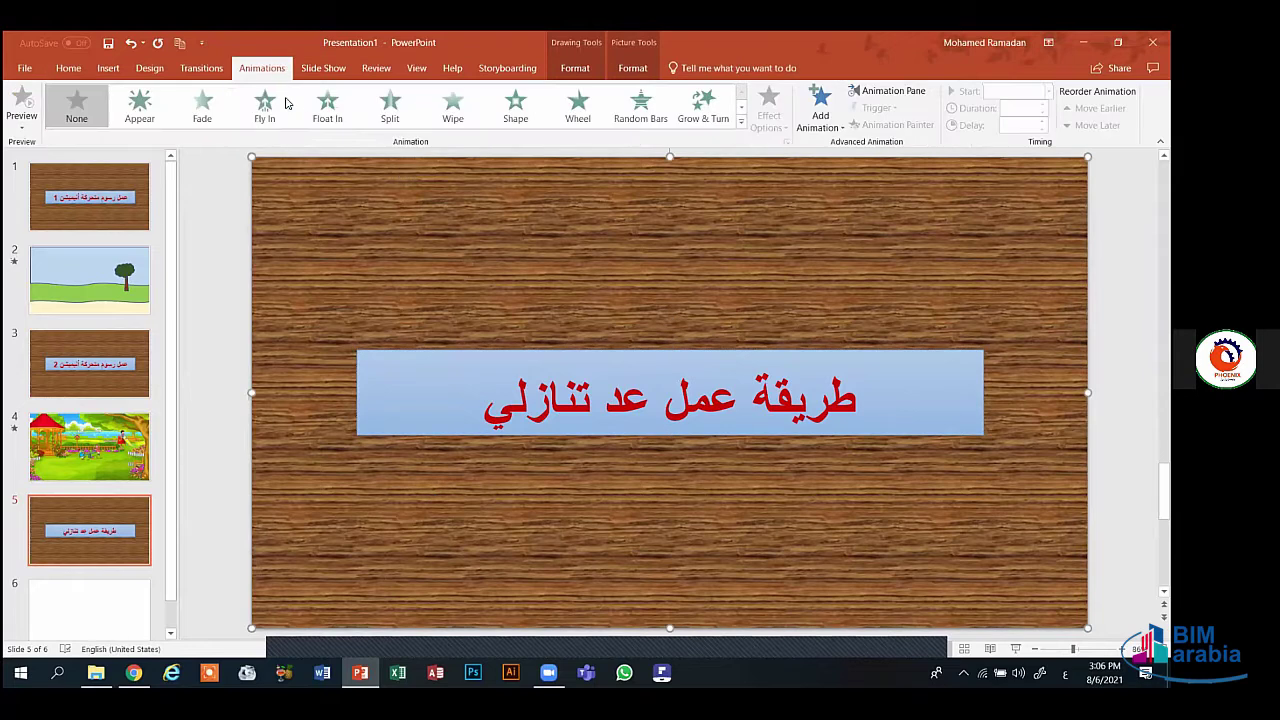
click(201, 70)
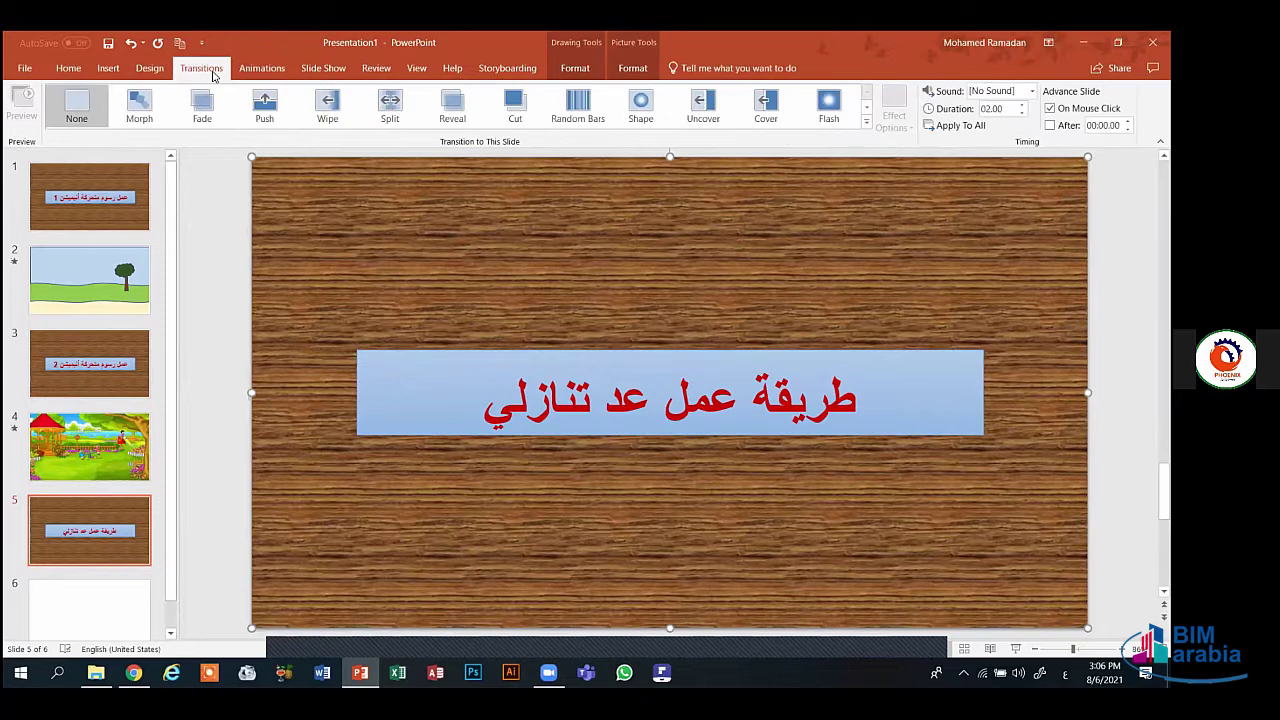
click(98, 626)
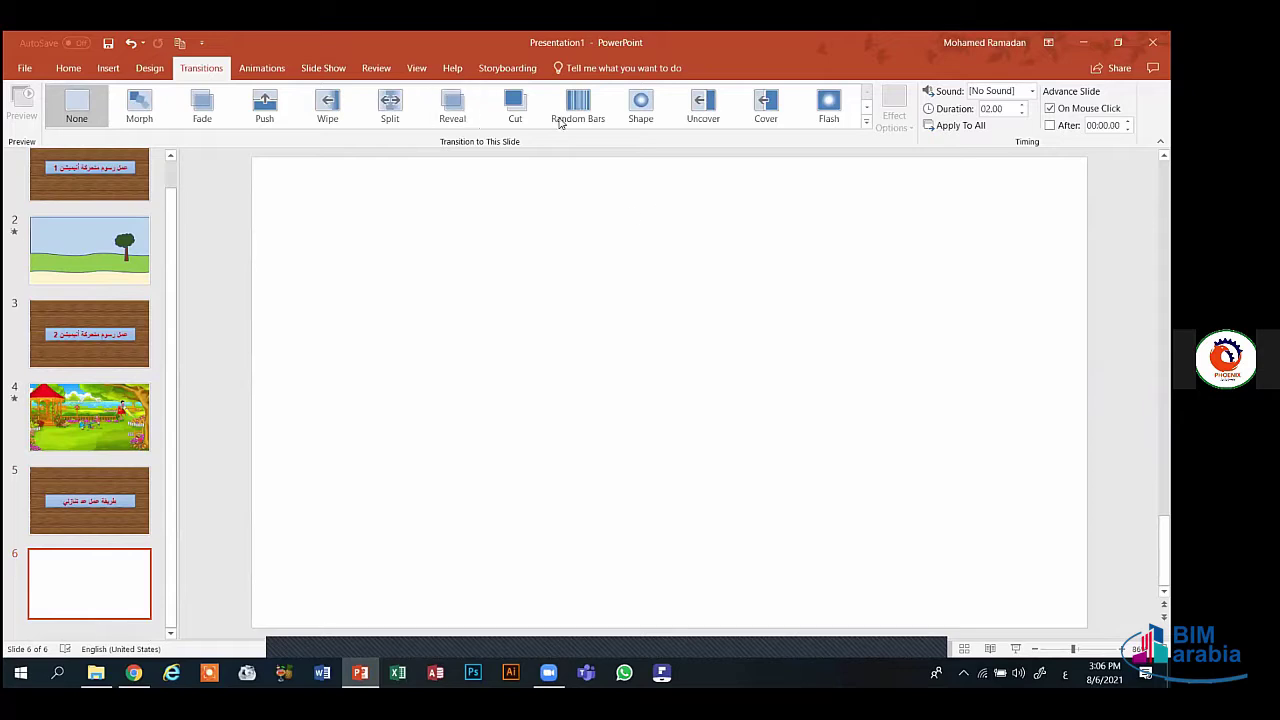
- Give slide 6 a gradient fill background whose first stop is Orange Accent 2 Lighter 40%
right_click(385, 266)
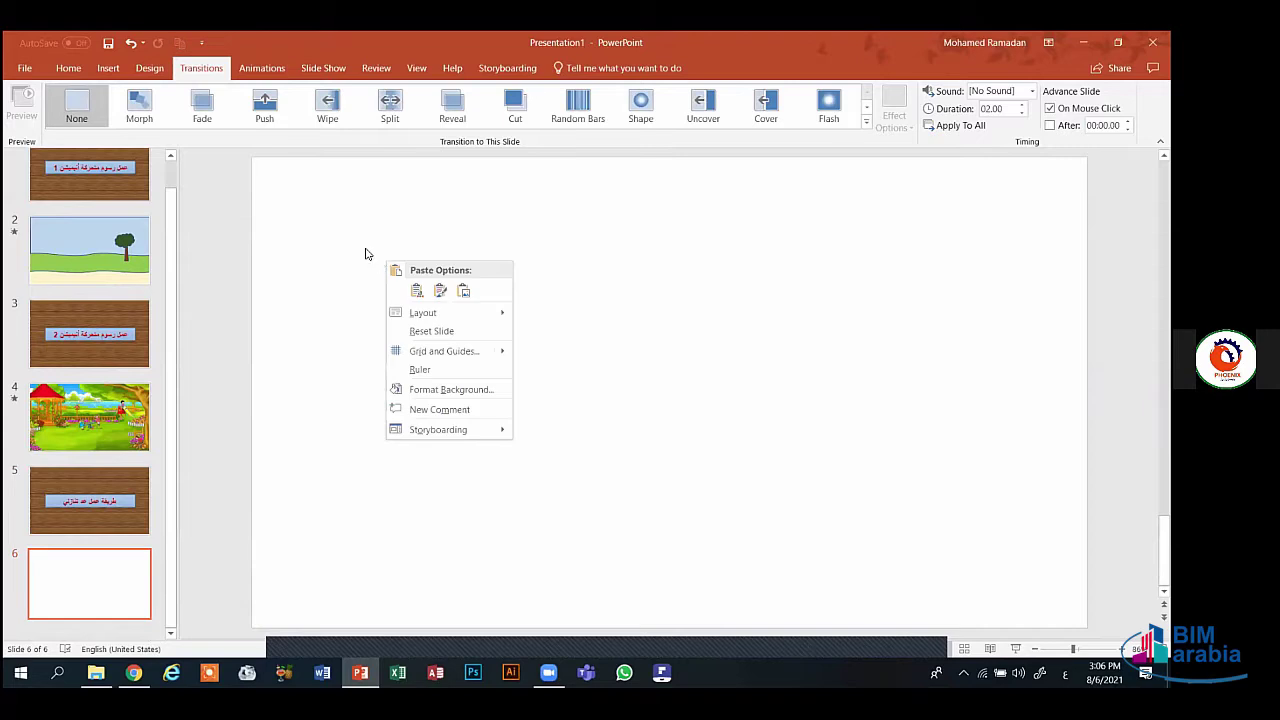
right_click(366, 254)
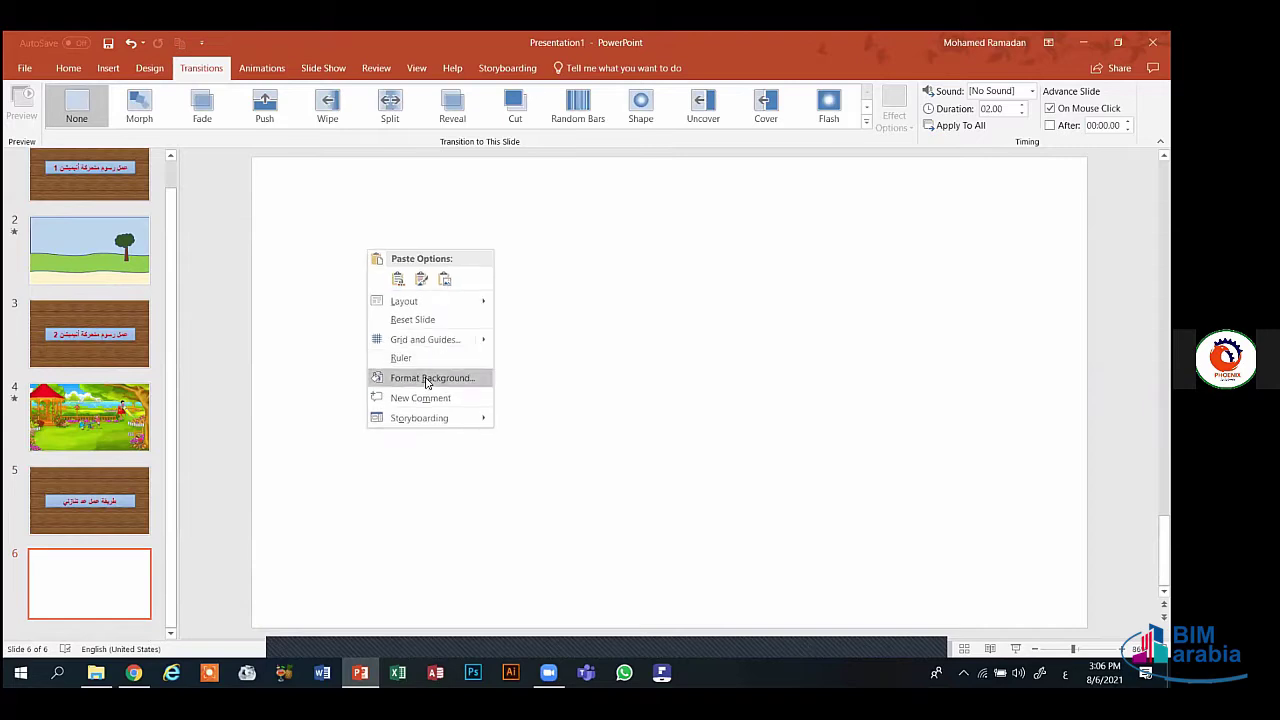
click(427, 378)
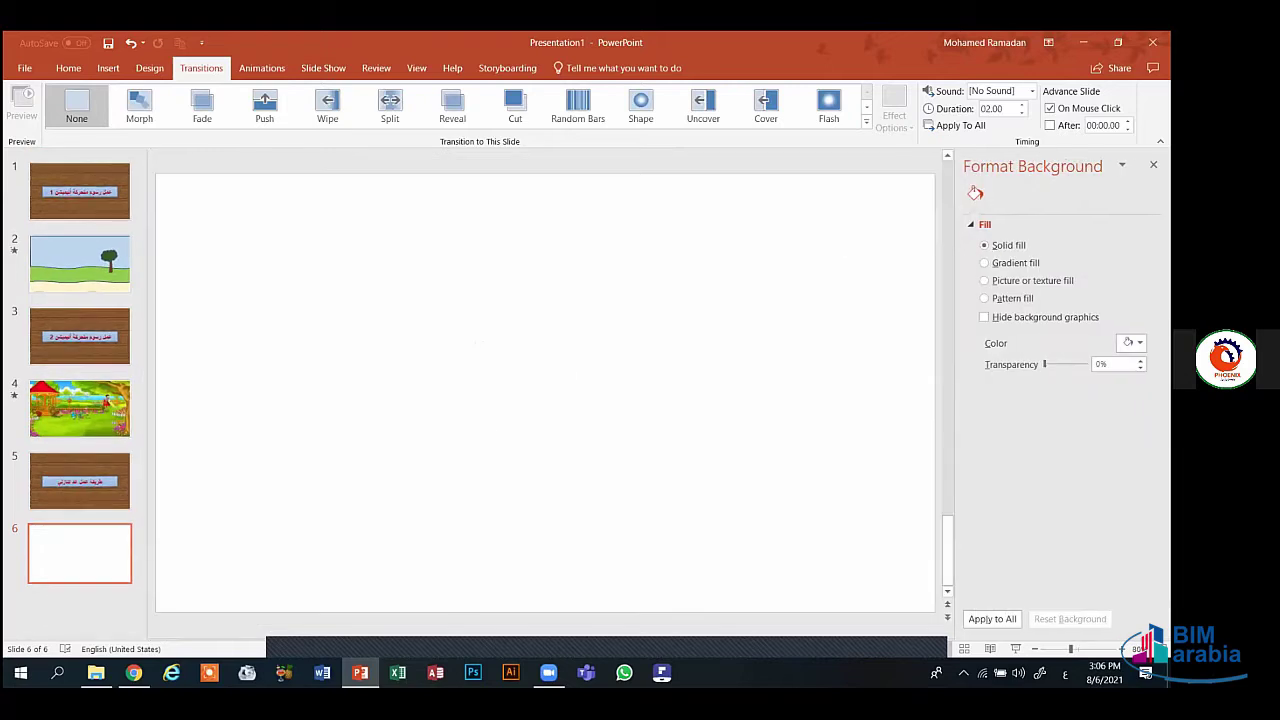
click(1133, 342)
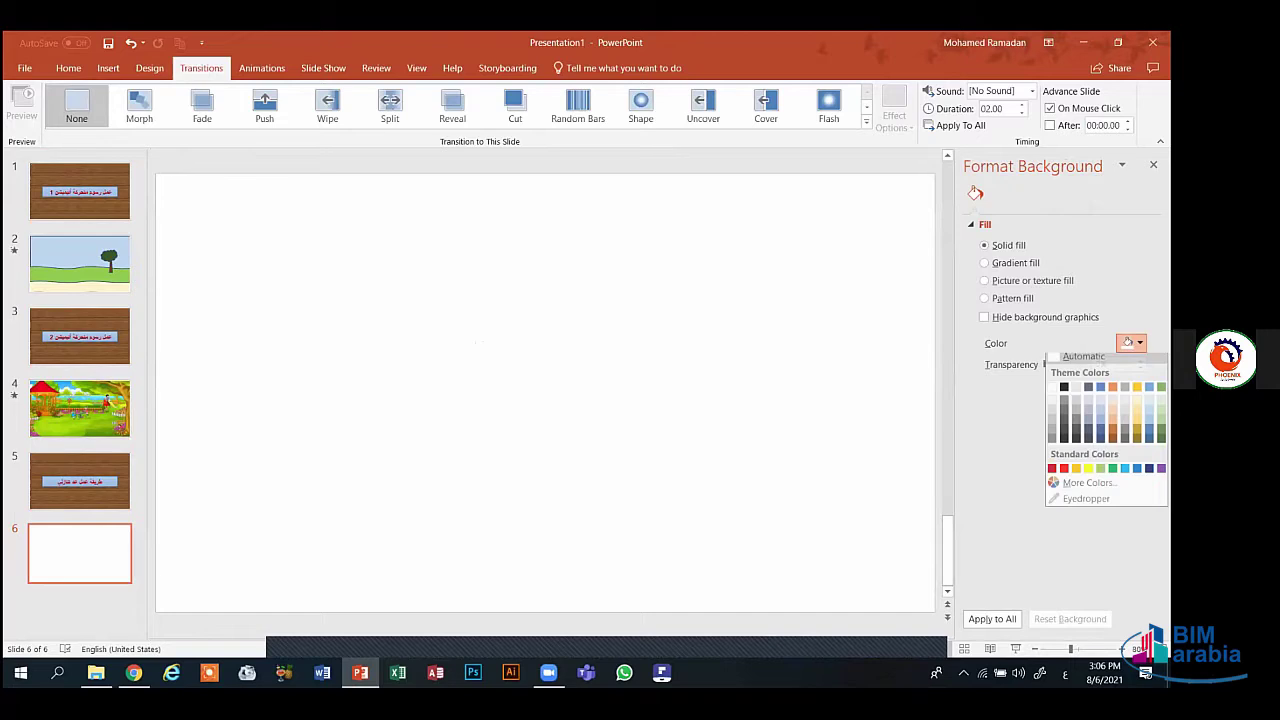
click(1016, 265)
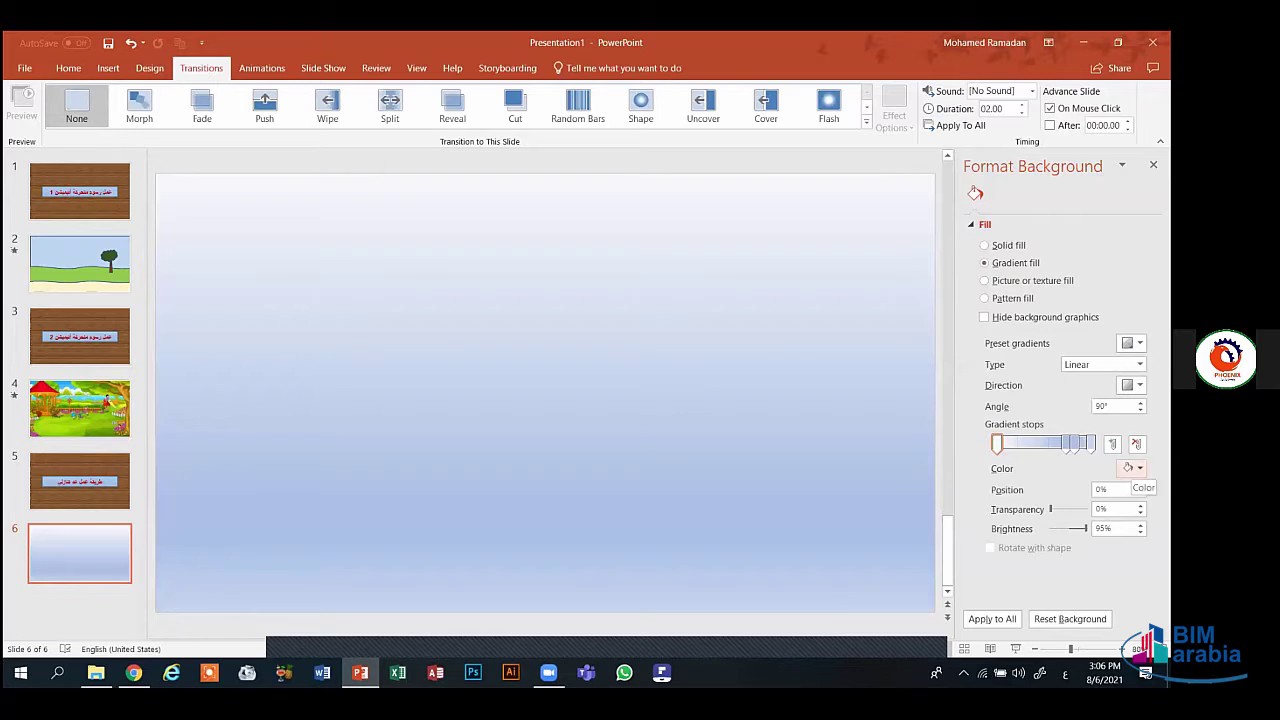
click(1139, 468)
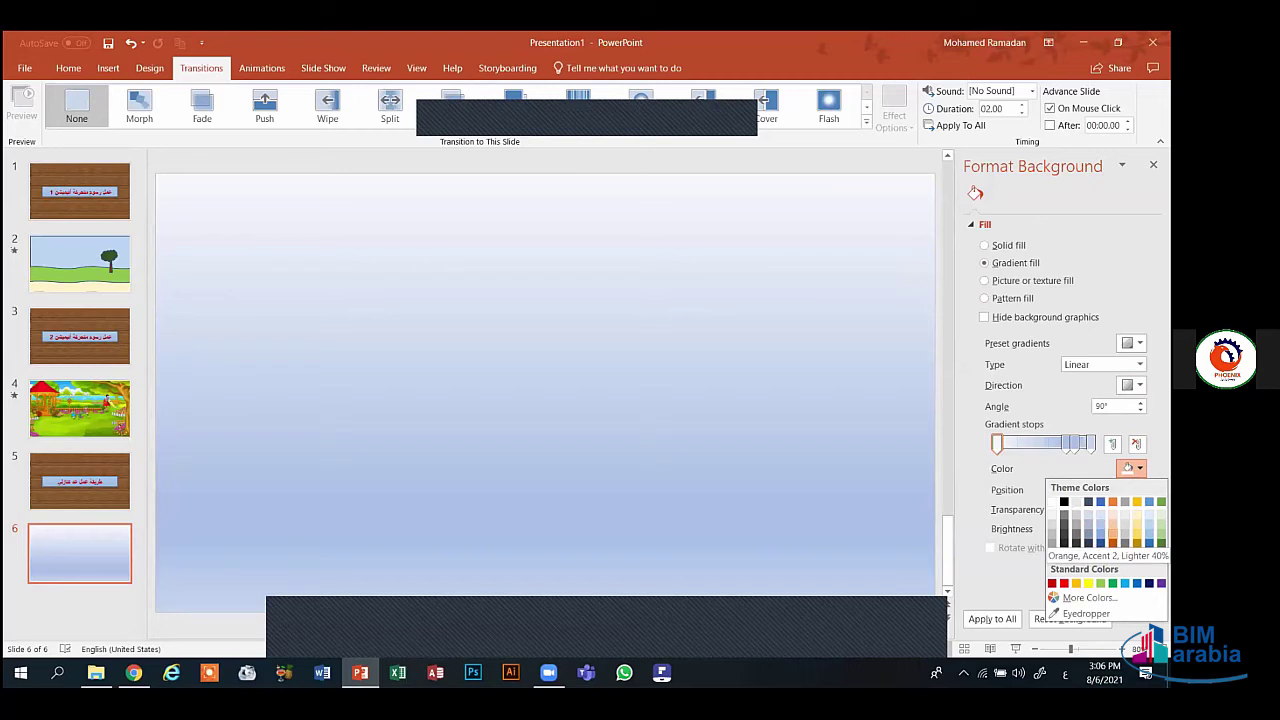
click(1112, 528)
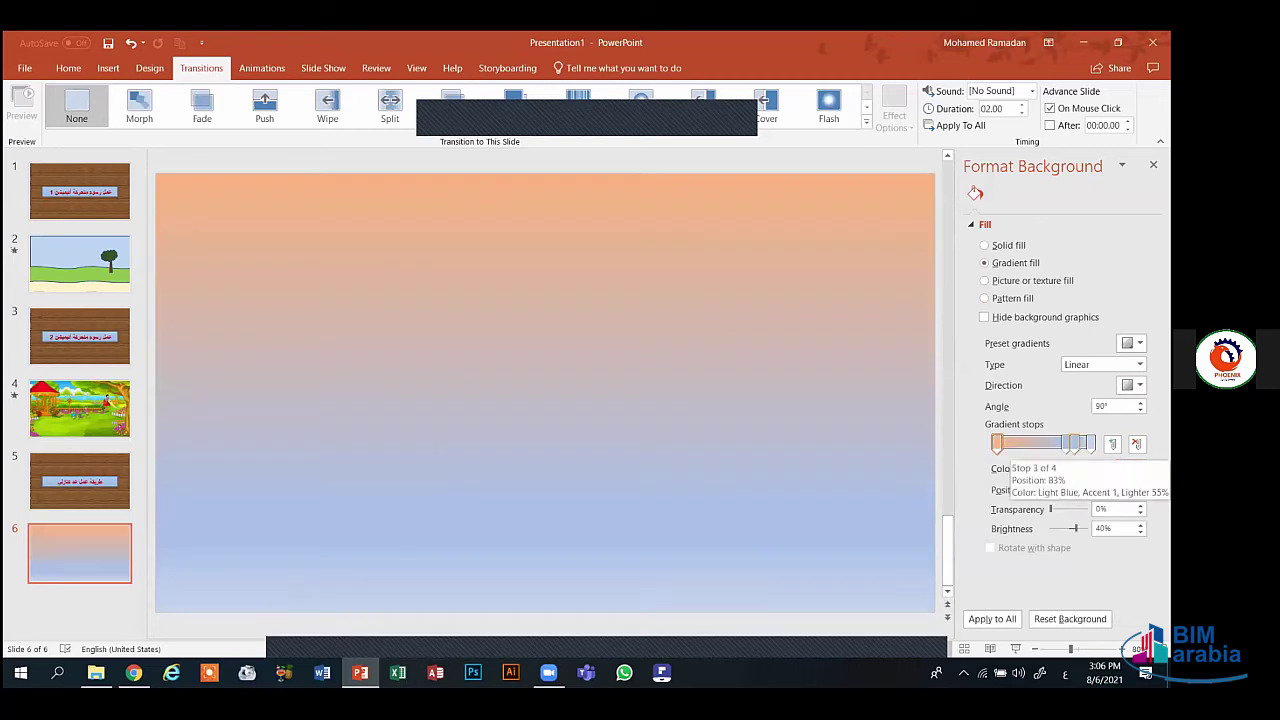
- Remove the extra gradient stops and adjust where the orange blends into blue
drag(1076, 443, 1090, 443)
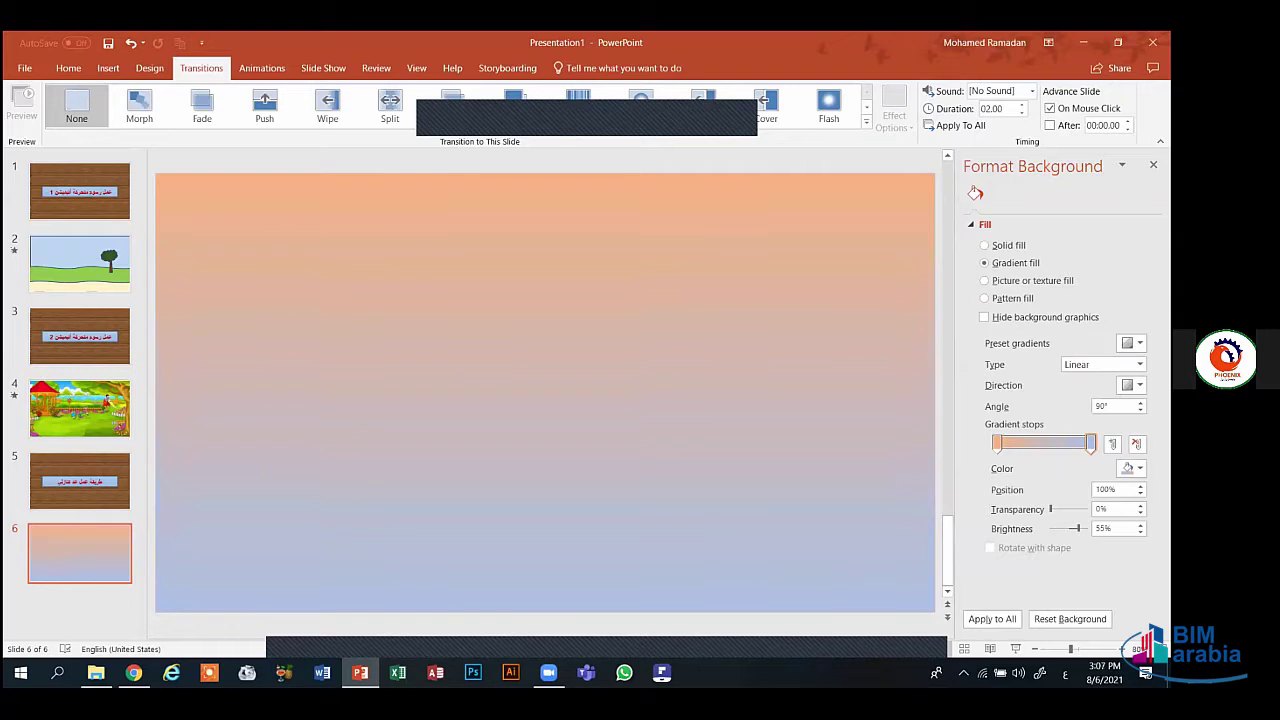
click(1137, 444)
click(1090, 443)
click(1136, 444)
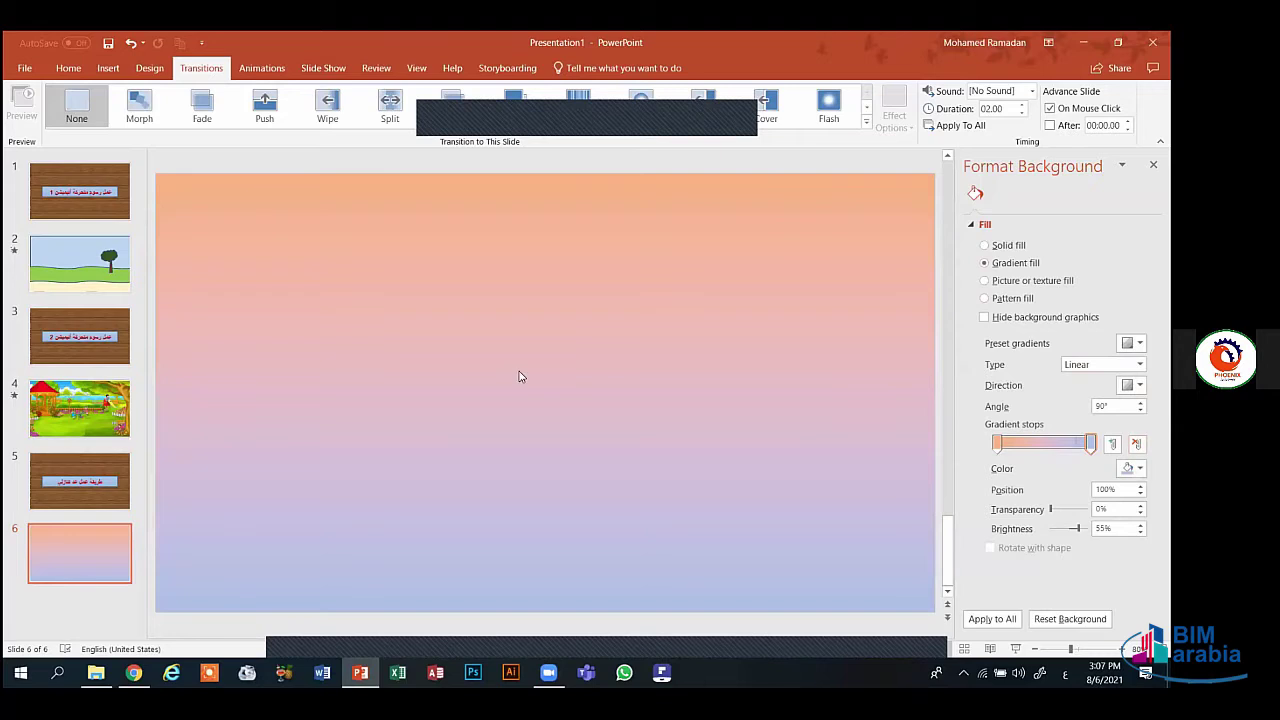
click(81, 467)
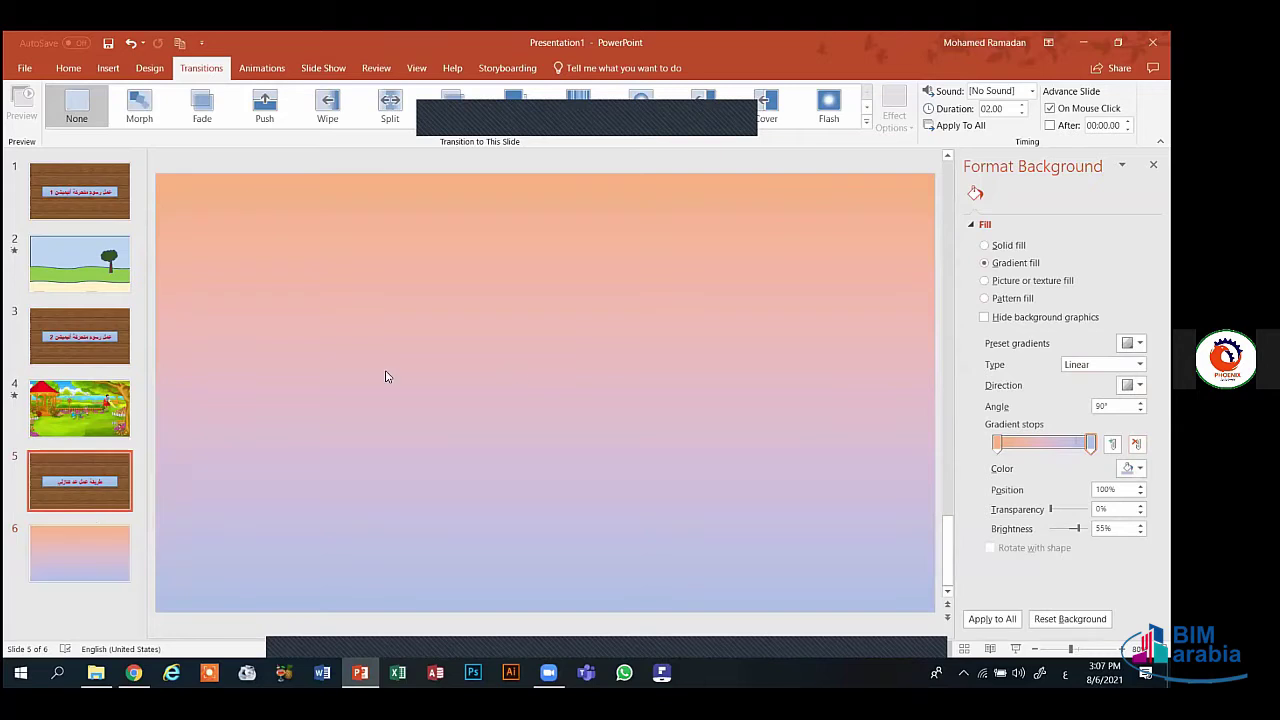
scroll(437, 354, down, 1)
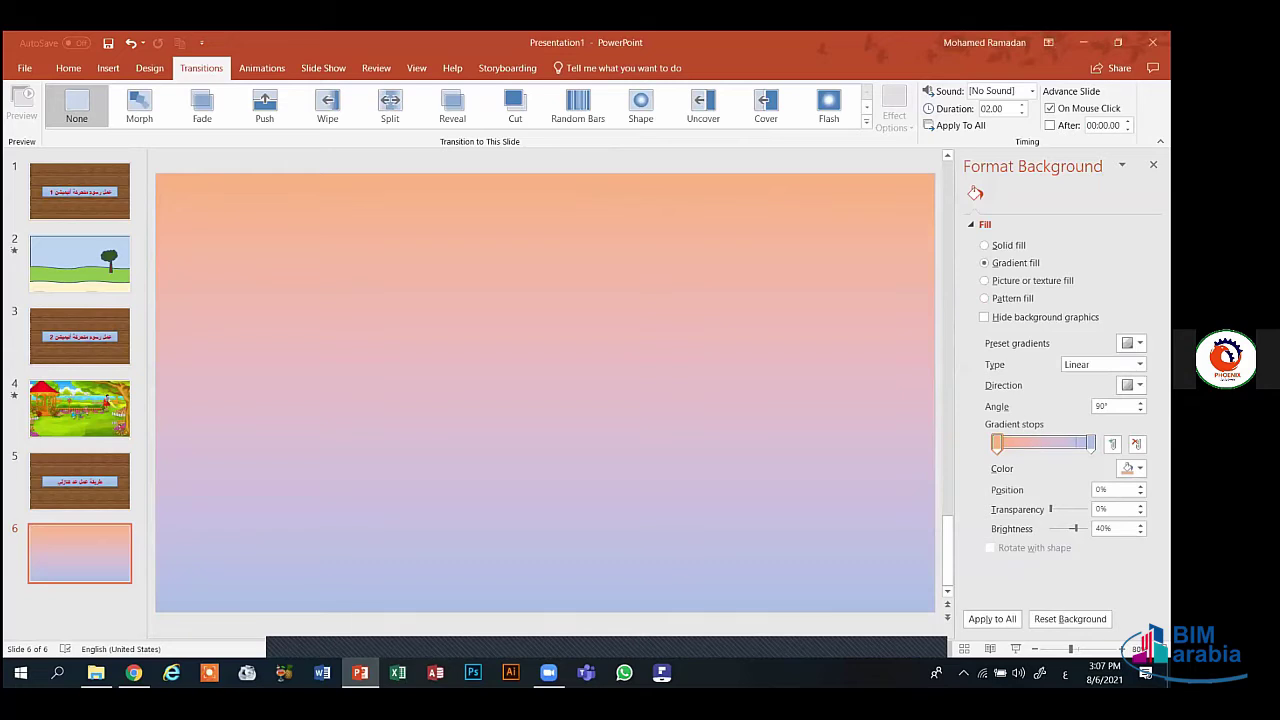
mouse_move(1091, 443)
mouse_down()
mouse_move(1008, 455)
mouse_move(1090, 455)
mouse_up()
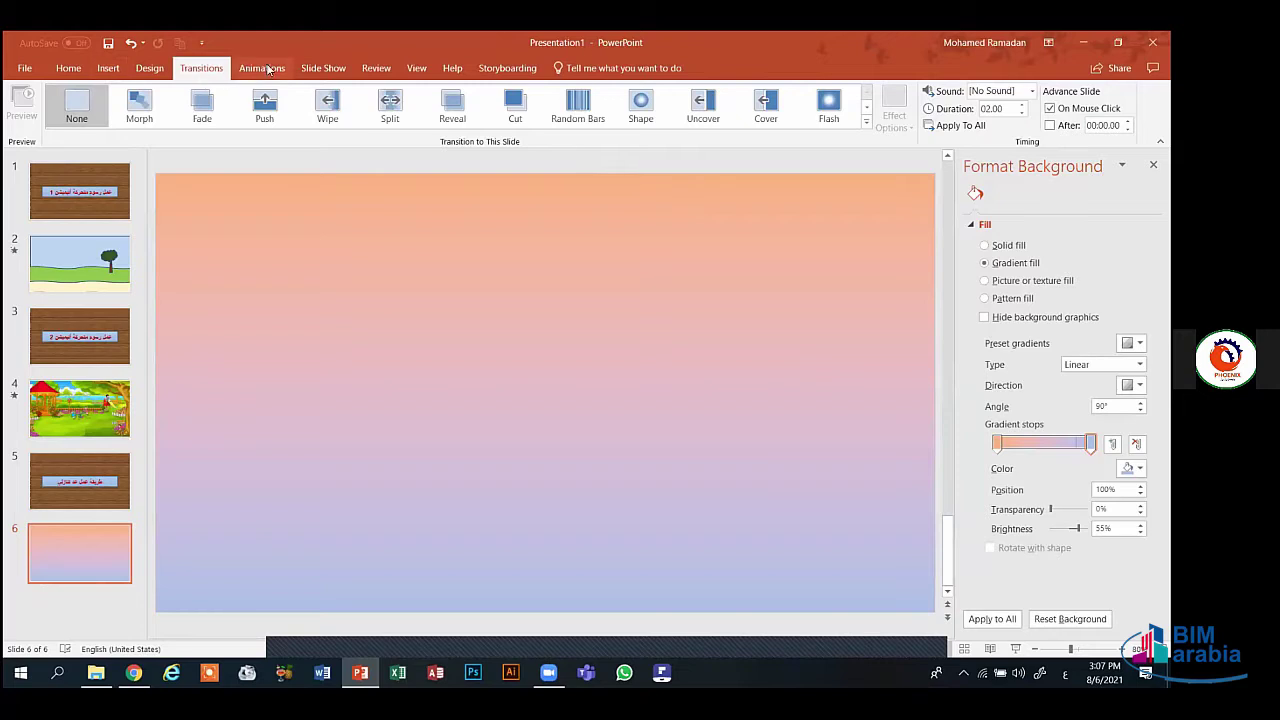
click(108, 68)
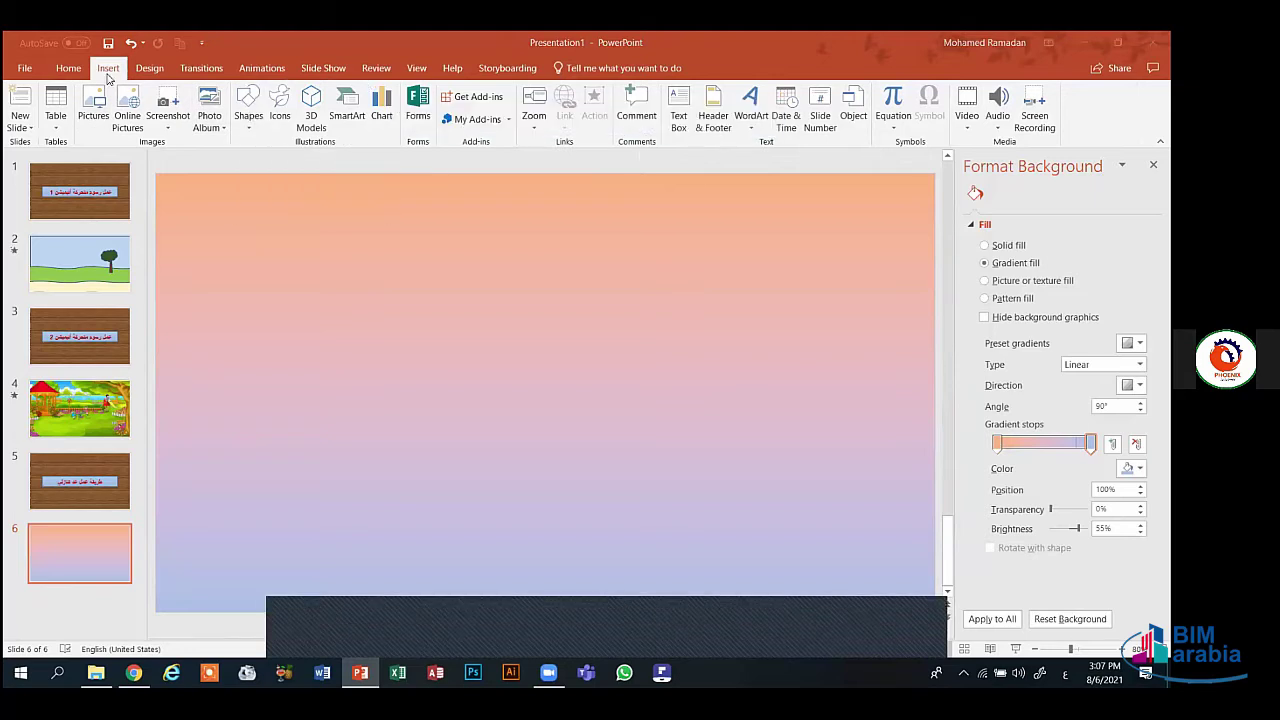
- Draw a large blue oval circle and move it toward the slide centre
click(242, 125)
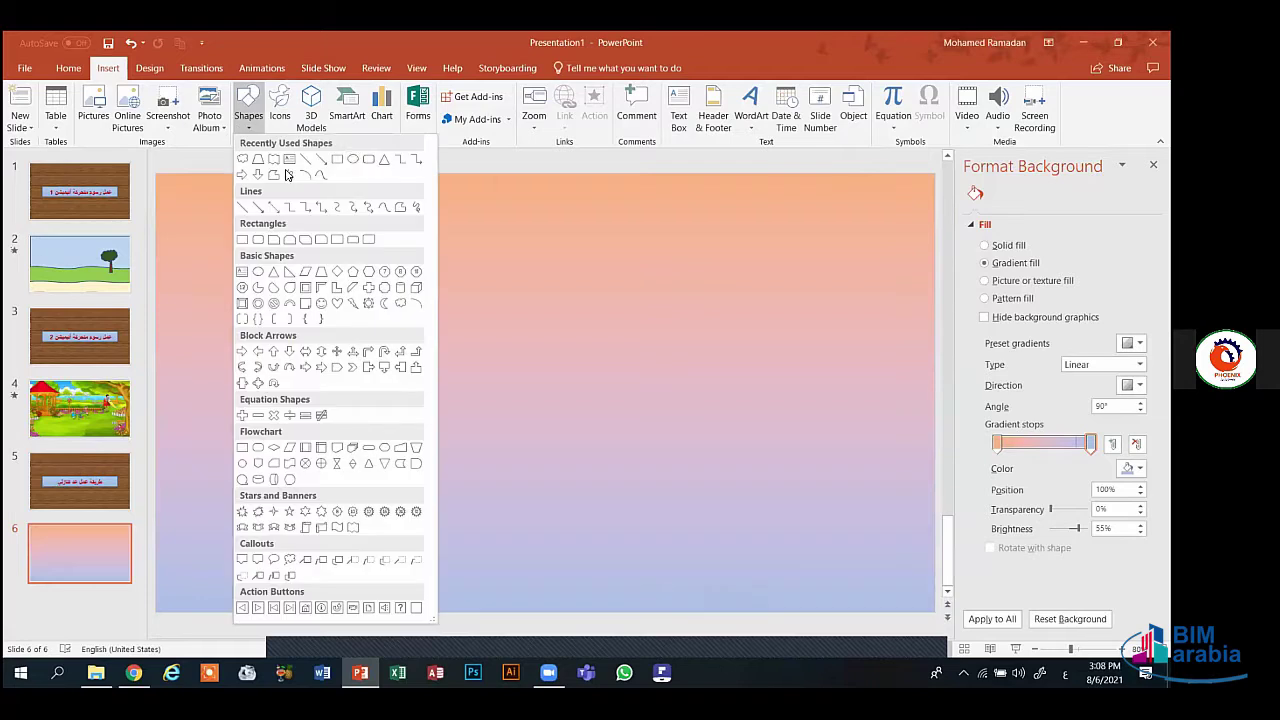
click(353, 162)
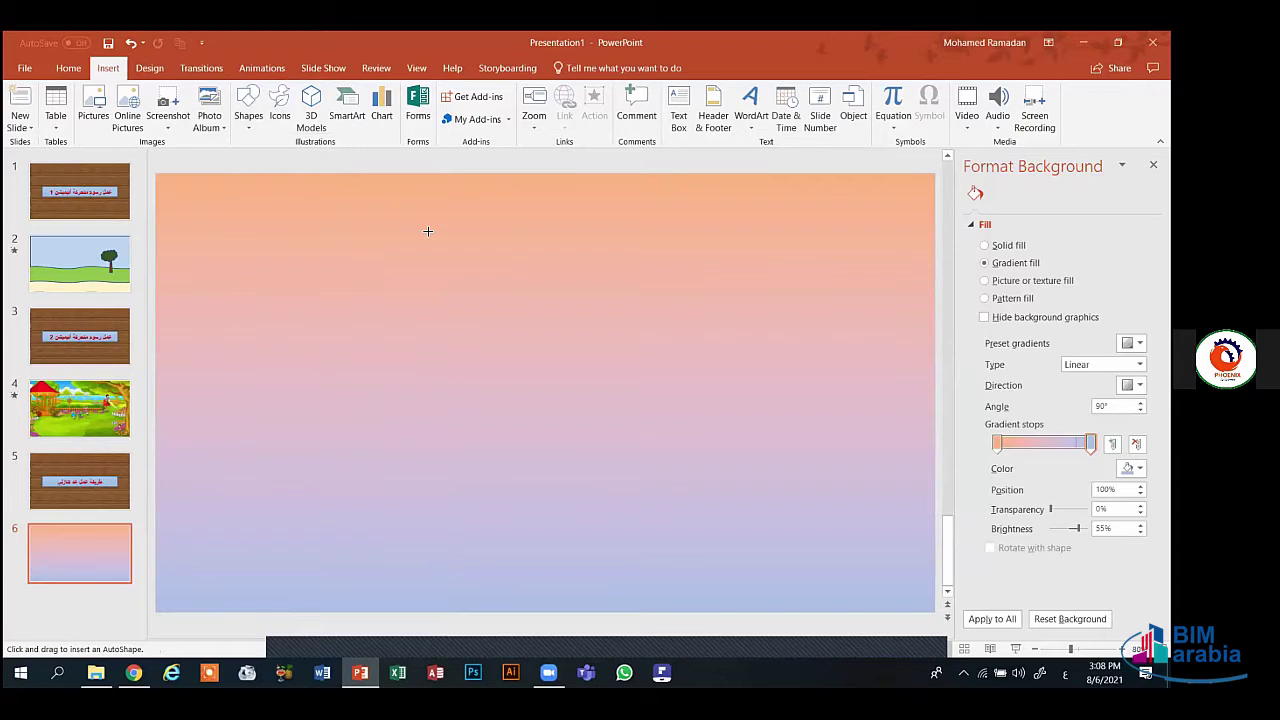
mouse_move(427, 231)
mouse_down()
mouse_move(428, 263)
mouse_move(628, 457)
mouse_move(787, 560)
mouse_up()
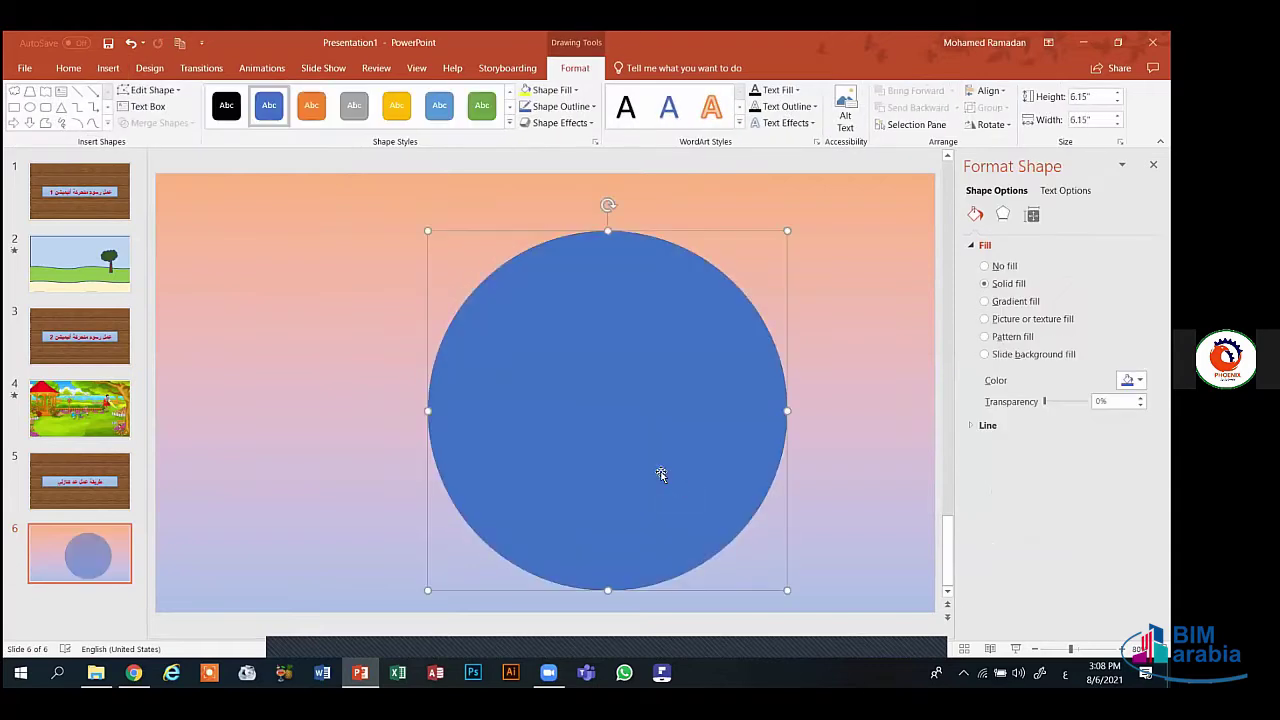
drag(661, 474, 599, 455)
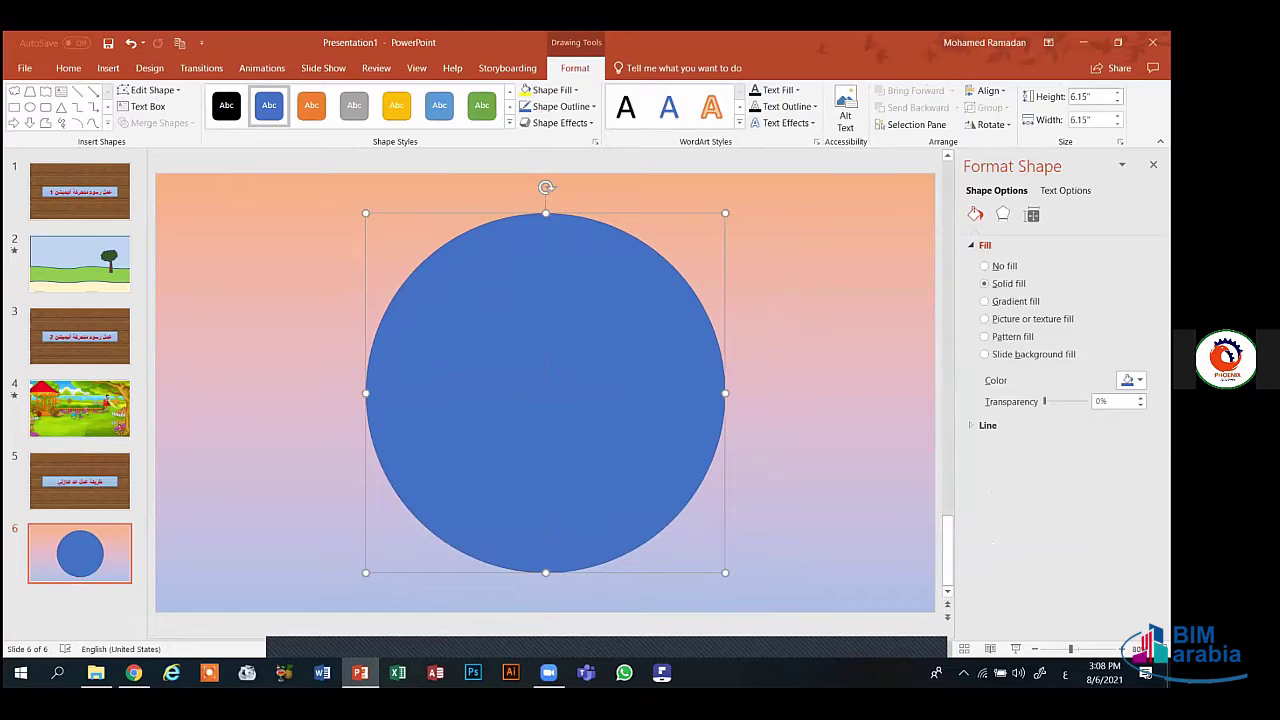
- Set the circle's height to 6 inches, first trying 6.7
click(1090, 96)
text(6.7)
key(Return)
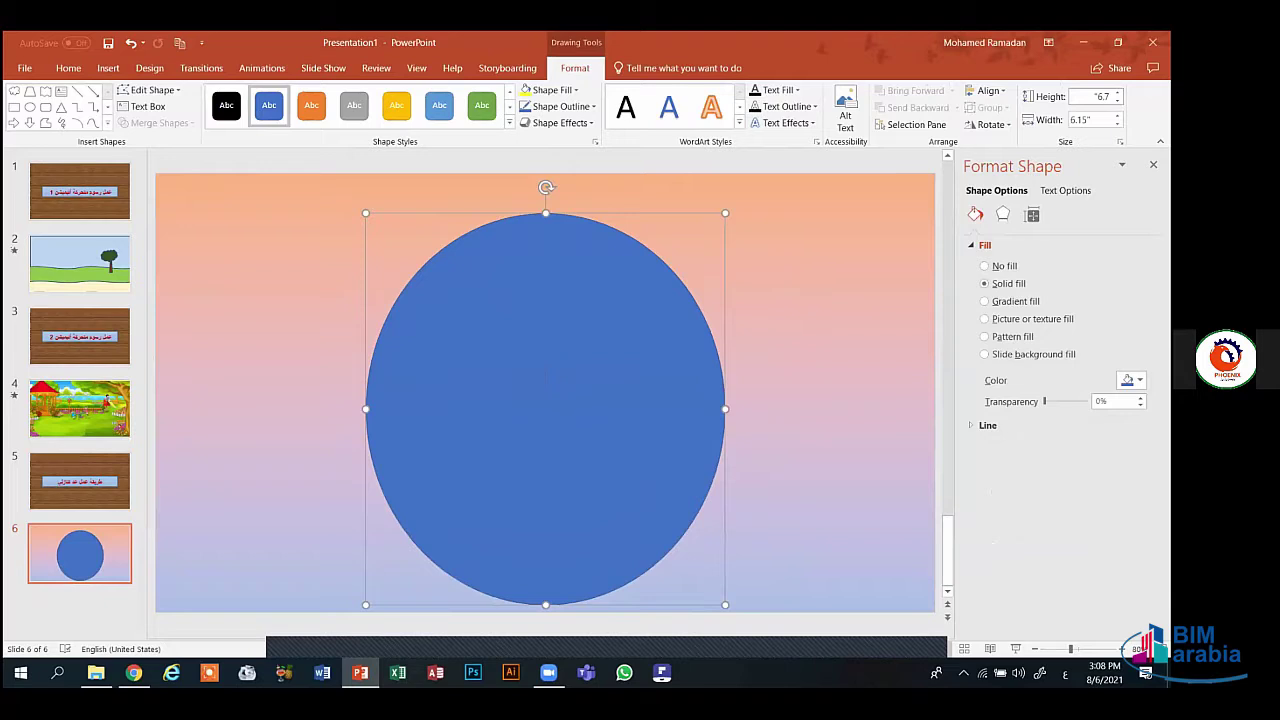
click(1100, 96)
text(6)
key(Return)
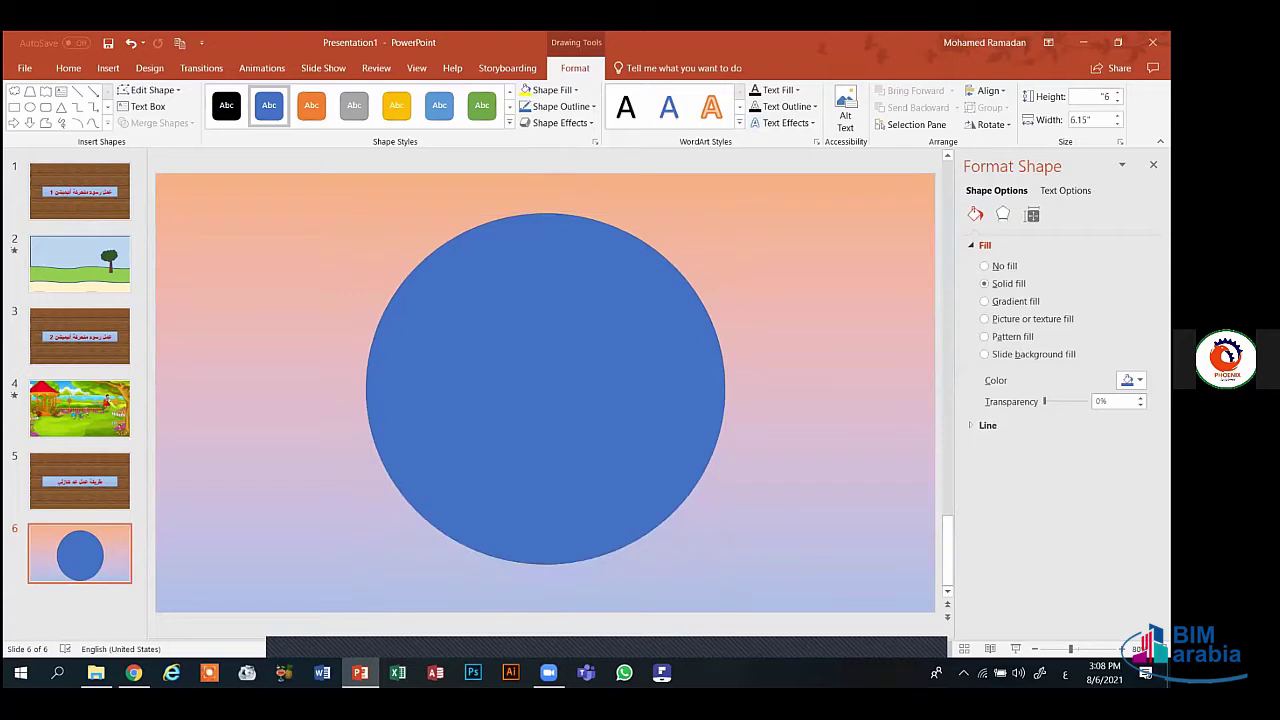
key(Escape)
- Reselect the circle and review its shape formatting options
click(657, 357)
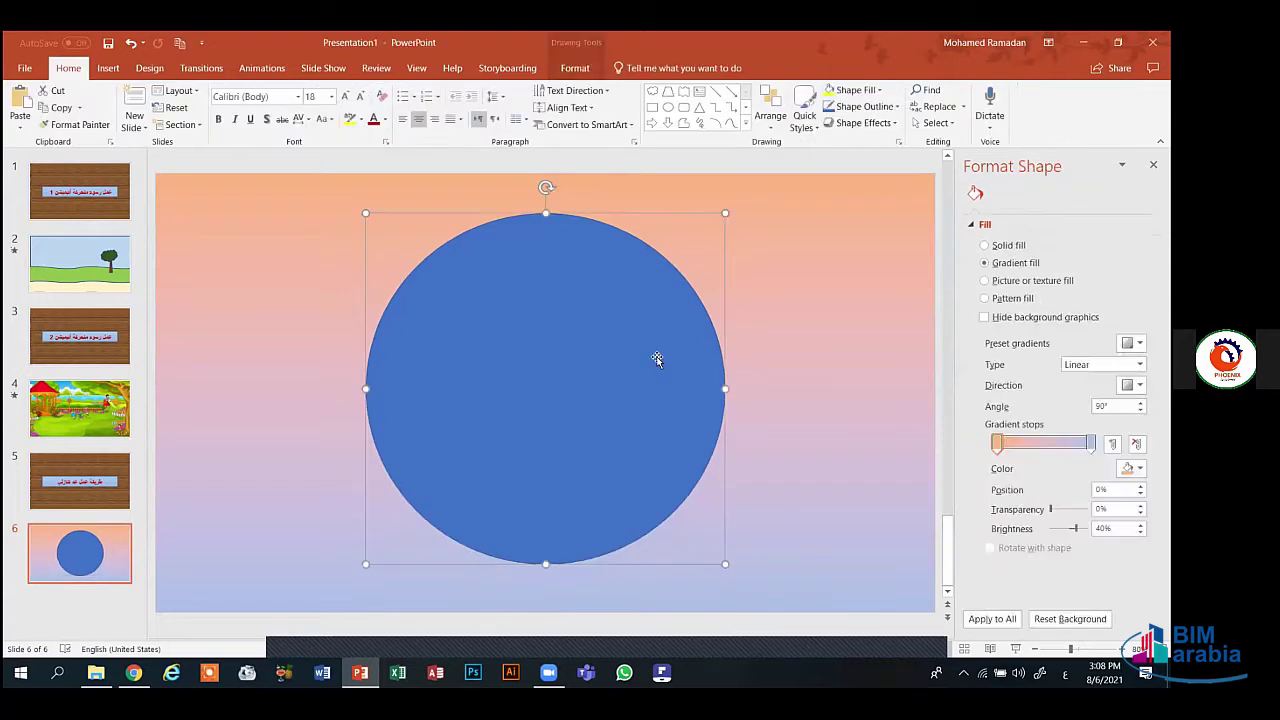
click(576, 69)
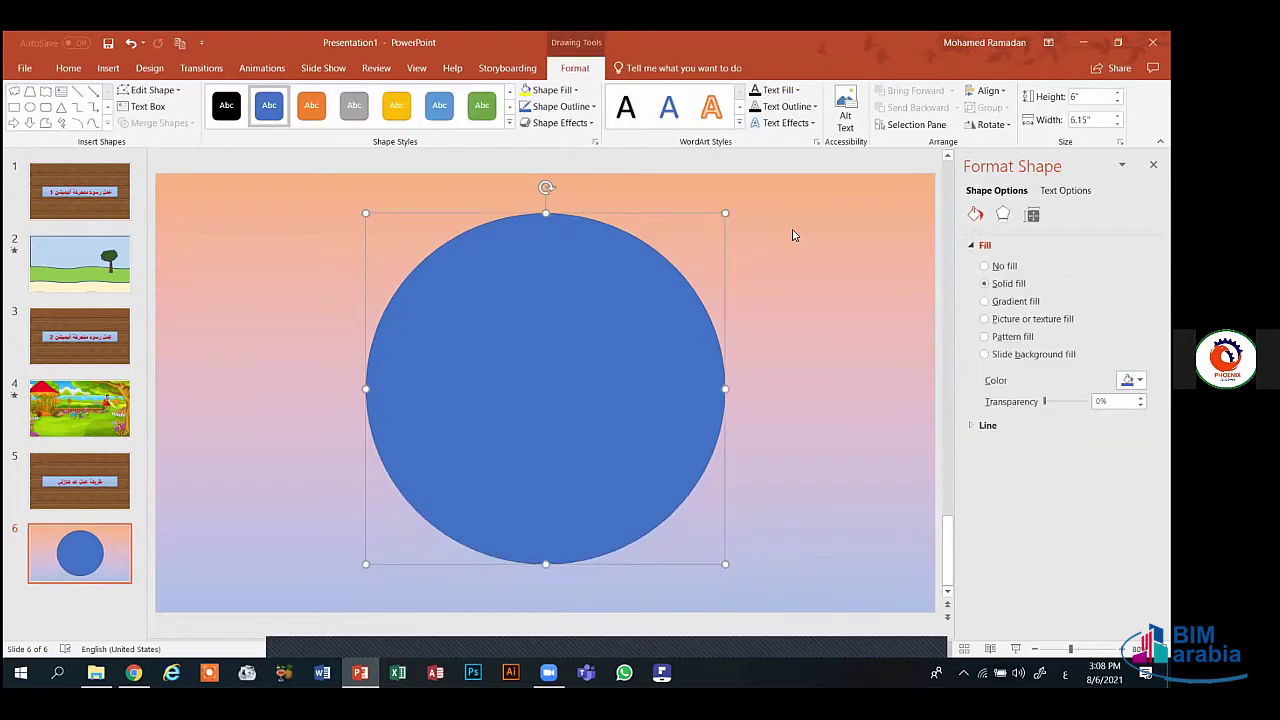
click(783, 274)
click(604, 361)
click(117, 67)
click(250, 118)
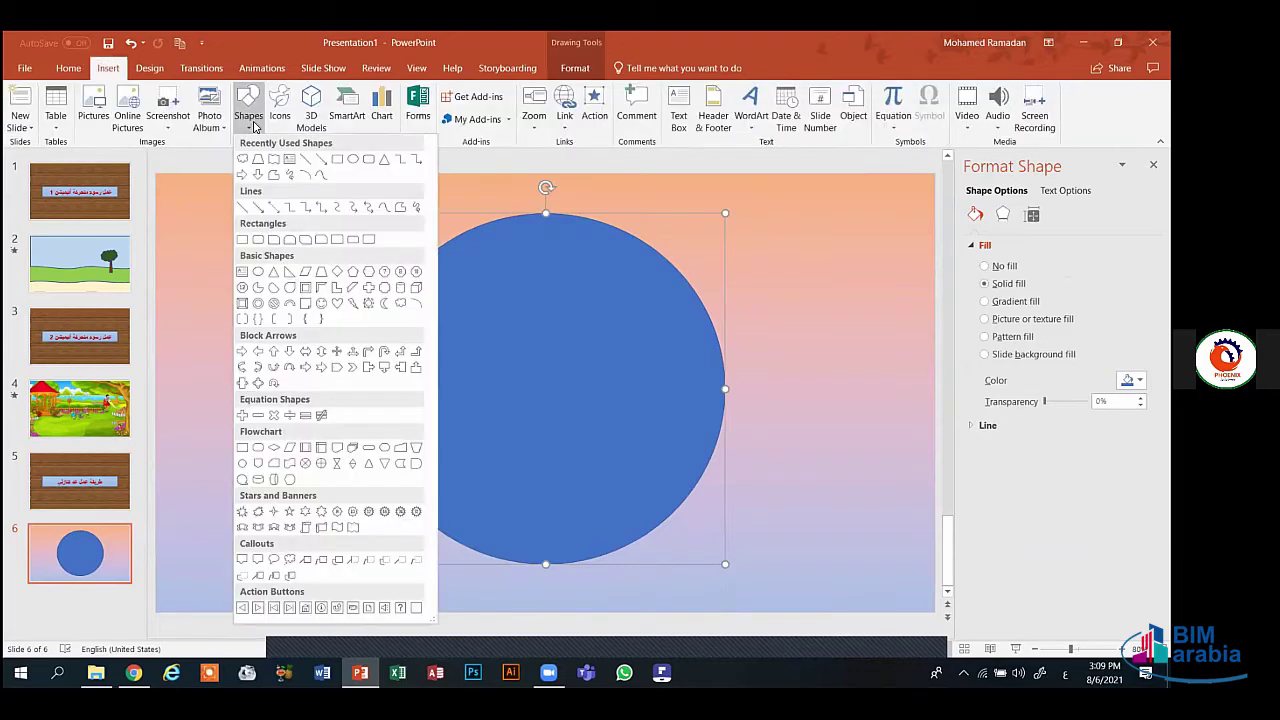
- Draw a smaller inner circle, centre it on the blue circle and give it a gradient fill
click(353, 159)
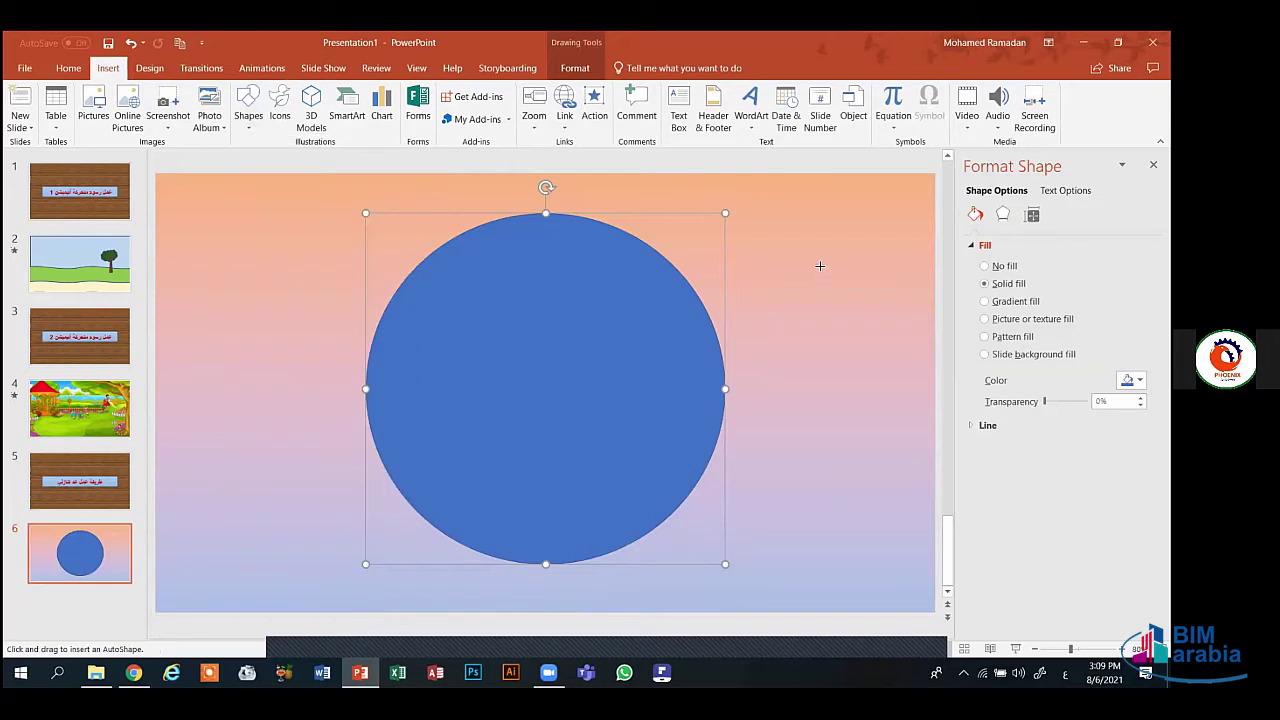
drag(826, 272, 578, 398)
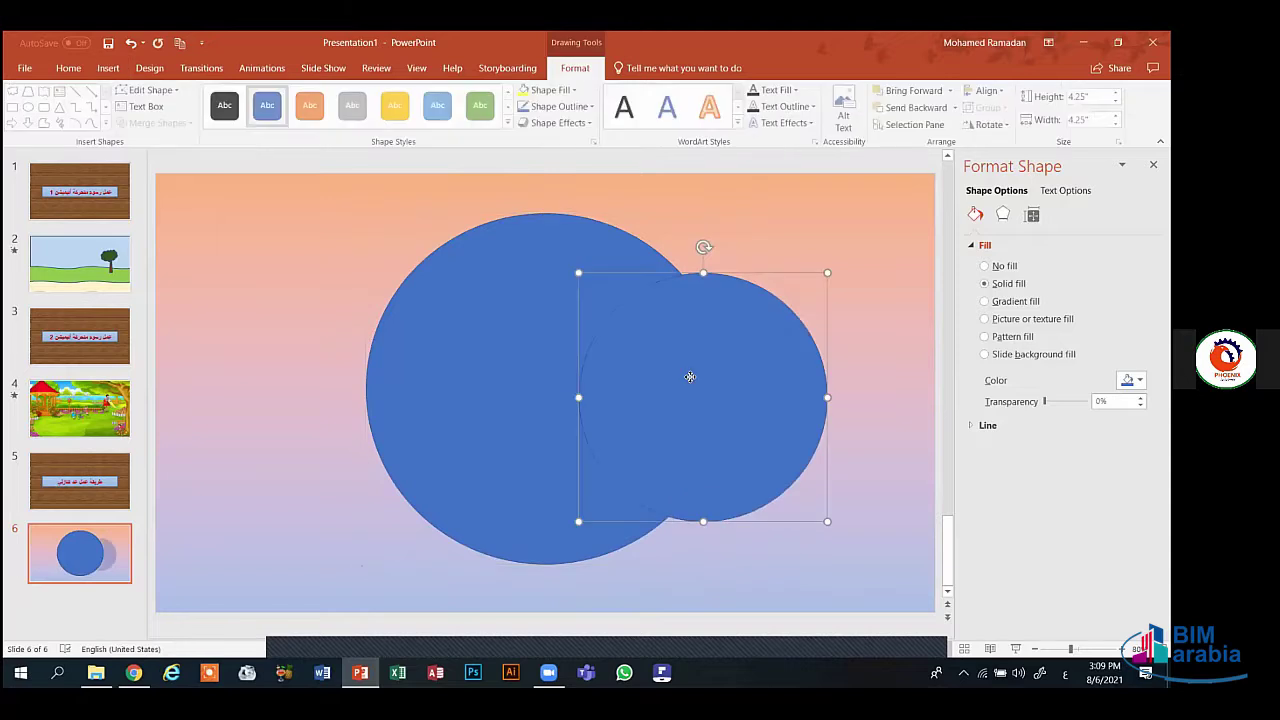
mouse_move(690, 376)
mouse_down()
mouse_move(520, 360)
mouse_move(533, 365)
mouse_up()
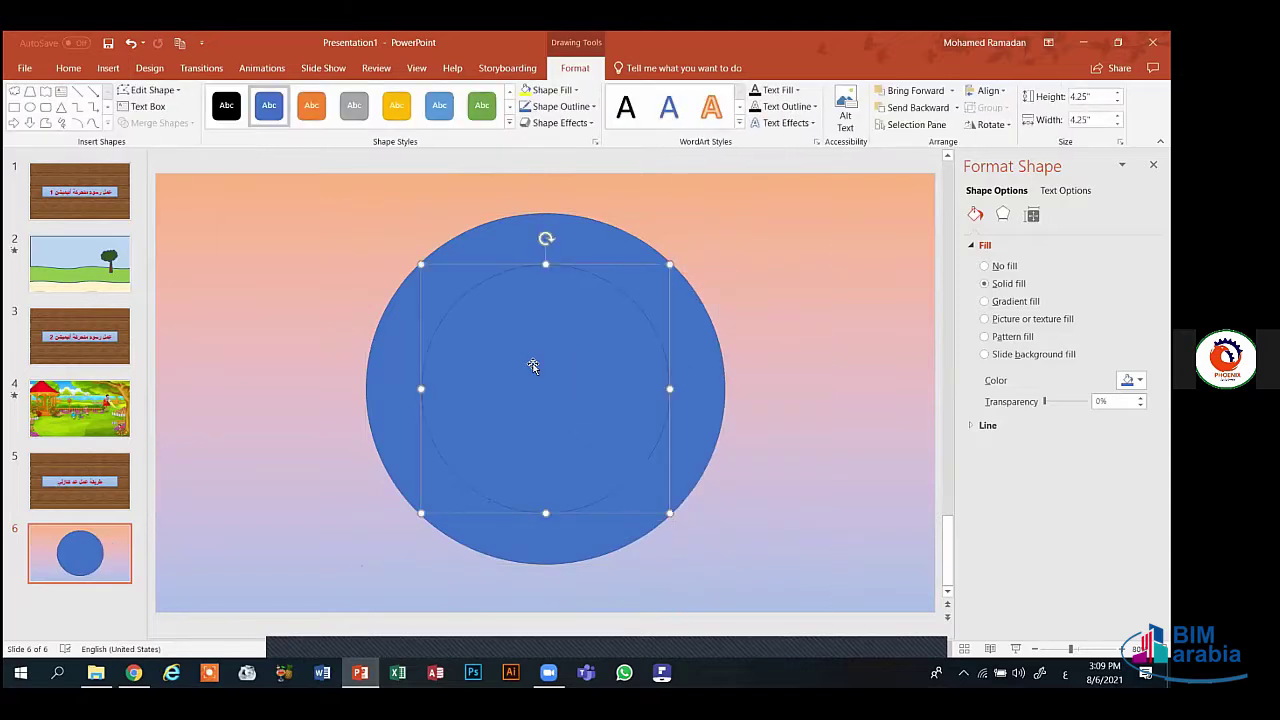
click(998, 302)
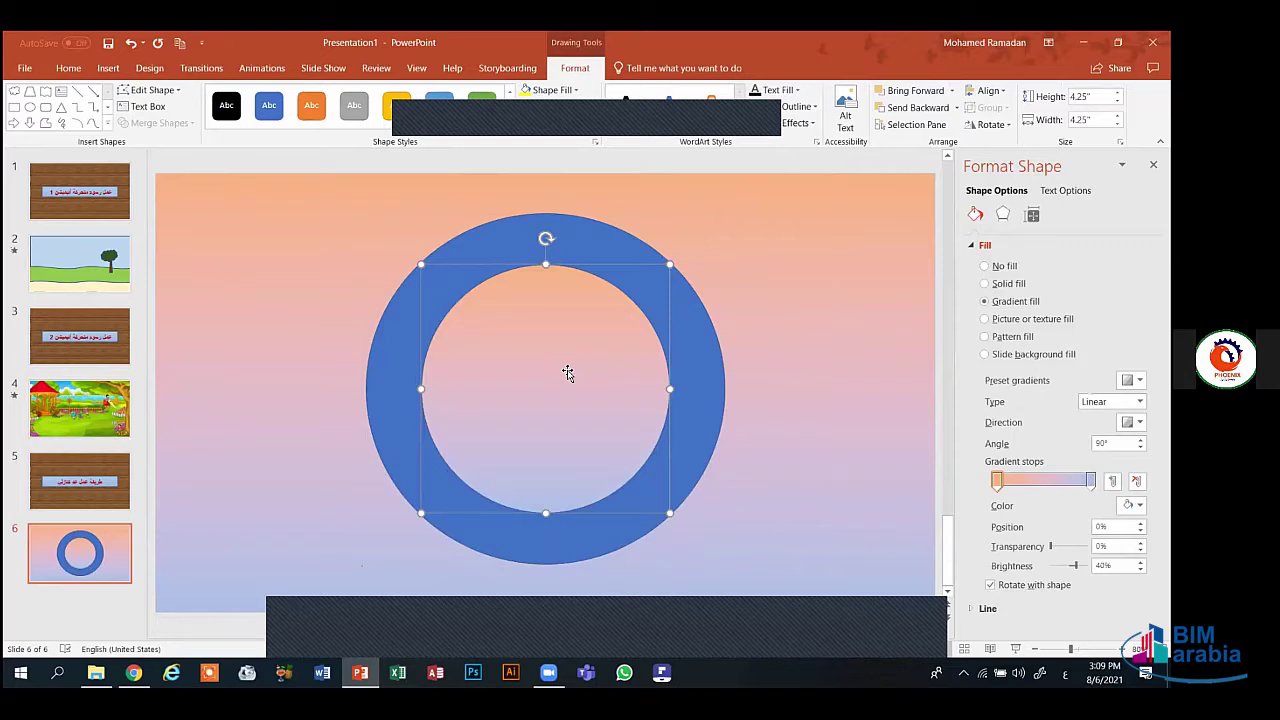
drag(567, 373, 571, 378)
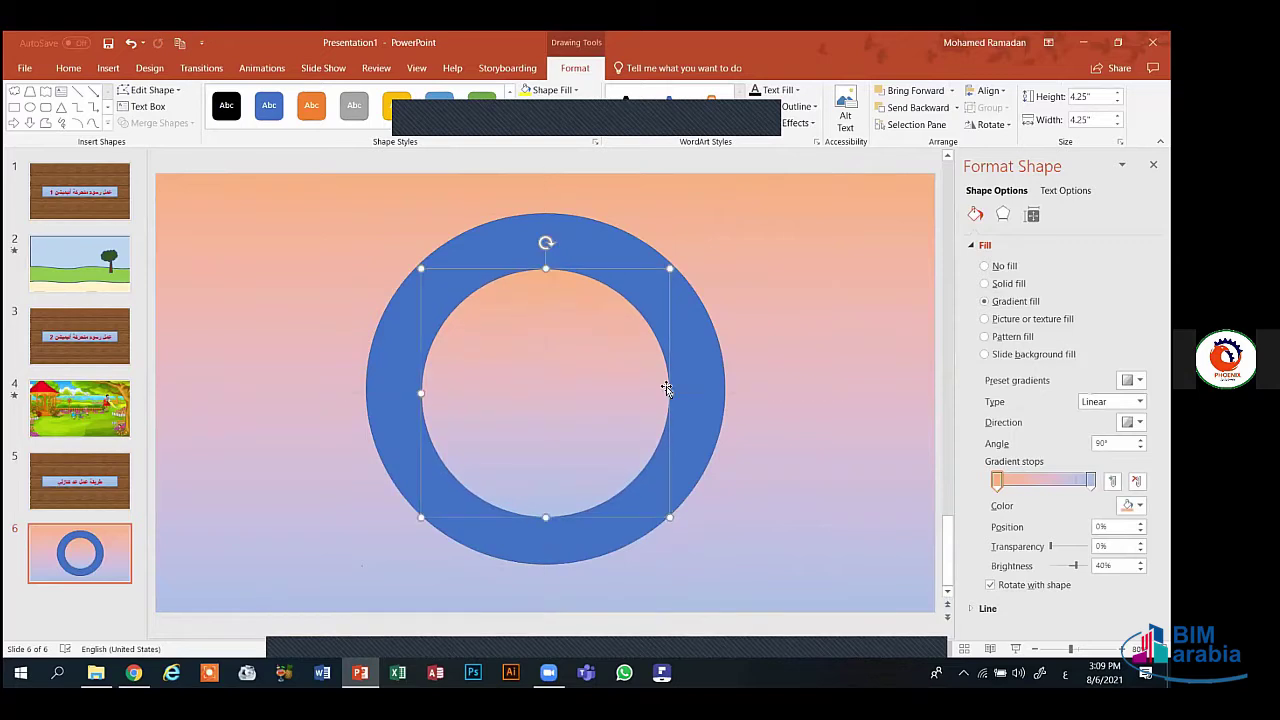
click(788, 358)
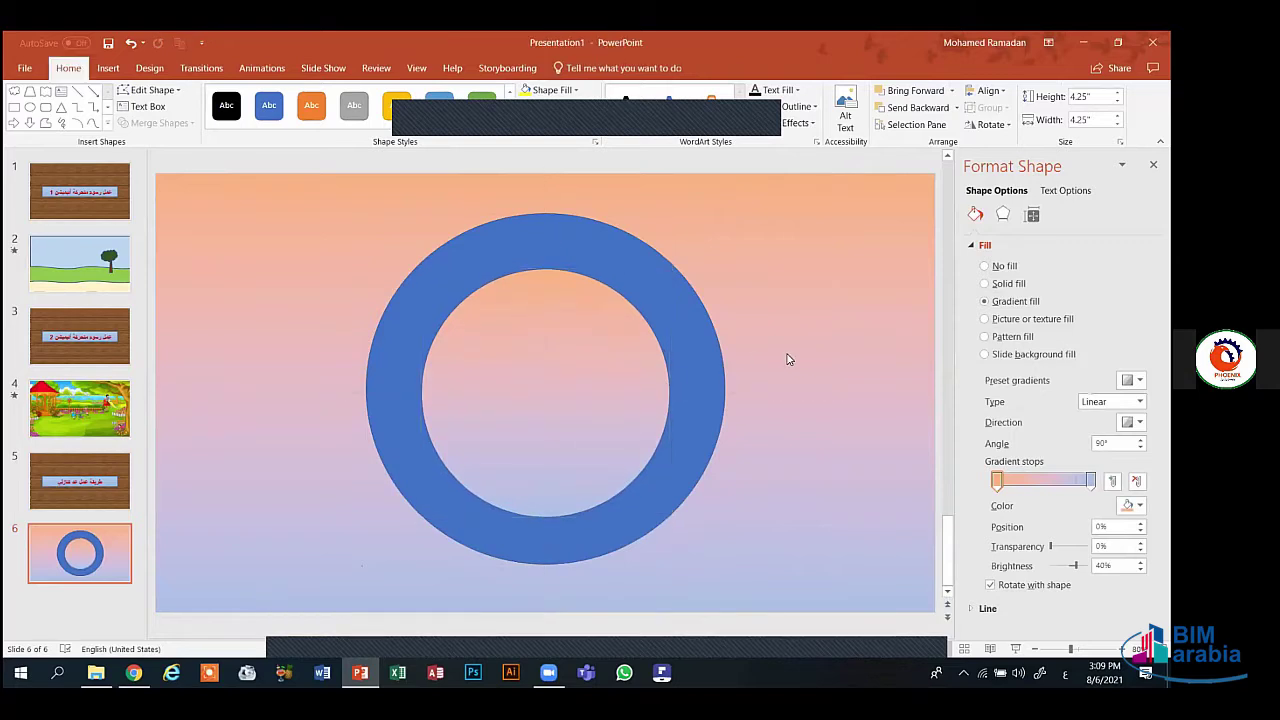
click(641, 398)
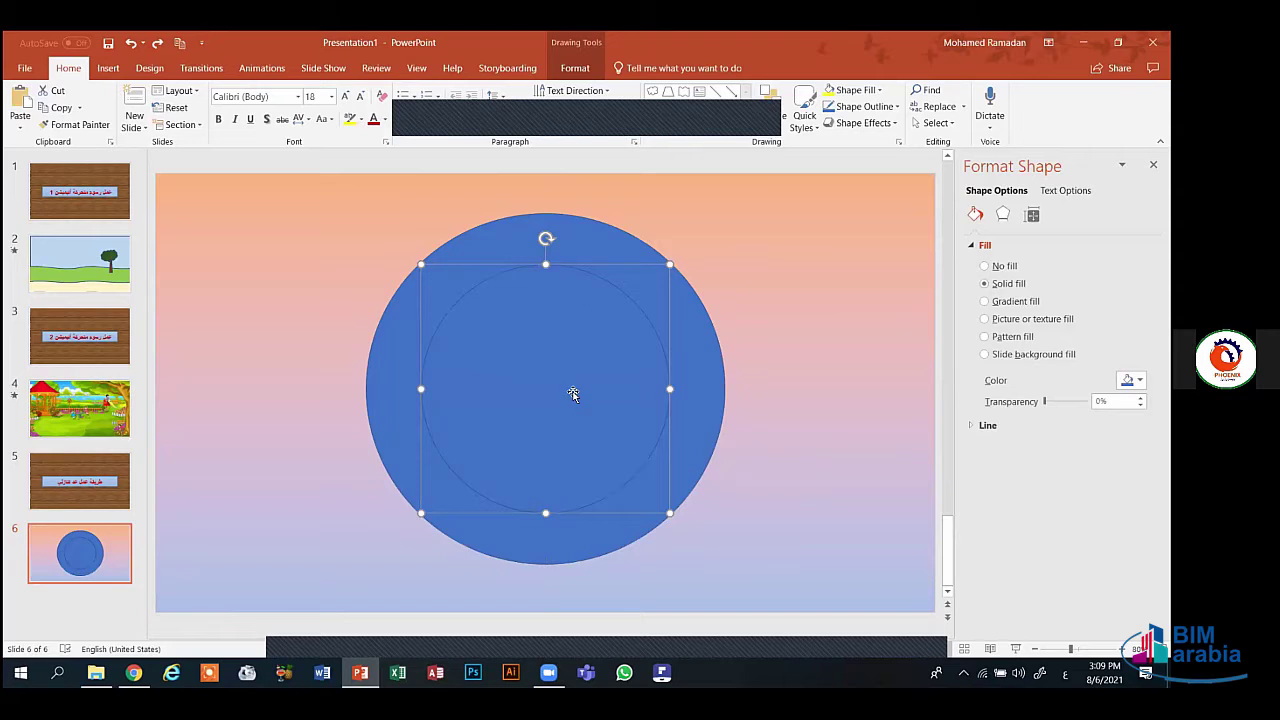
mouse_move(571, 340)
mouse_down()
mouse_move(567, 330)
mouse_move(566, 343)
mouse_up()
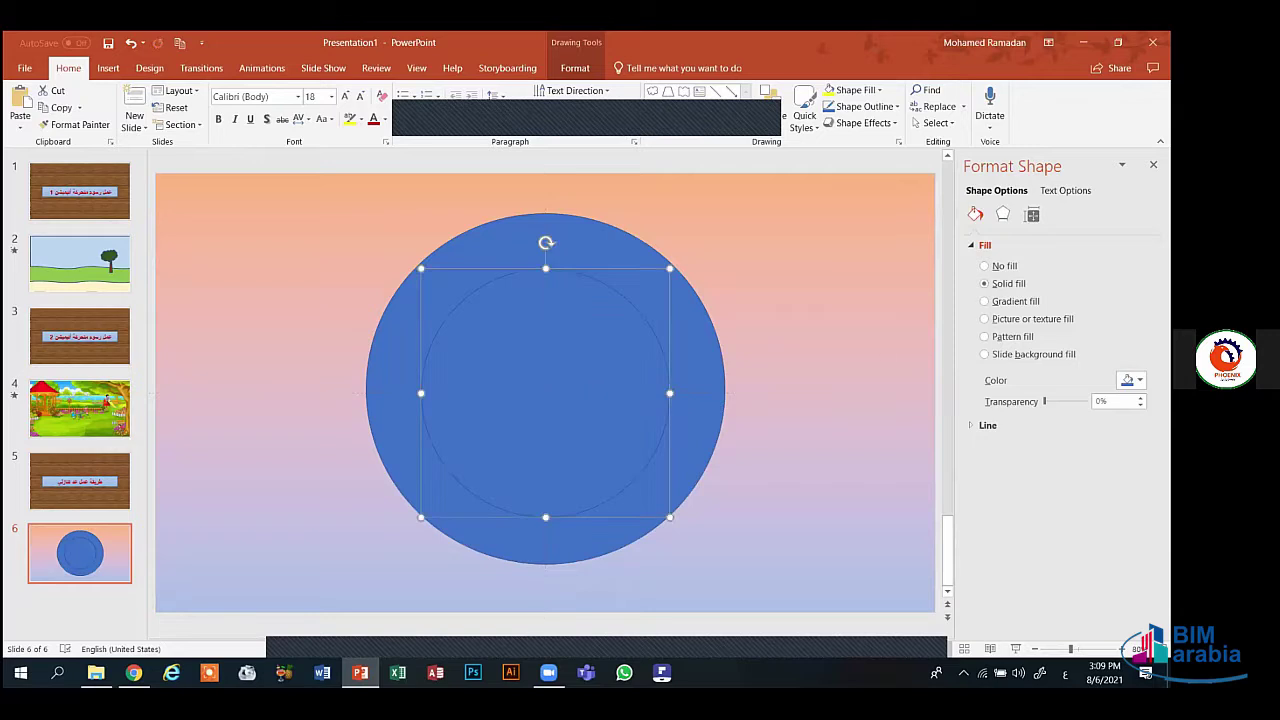
click(1015, 301)
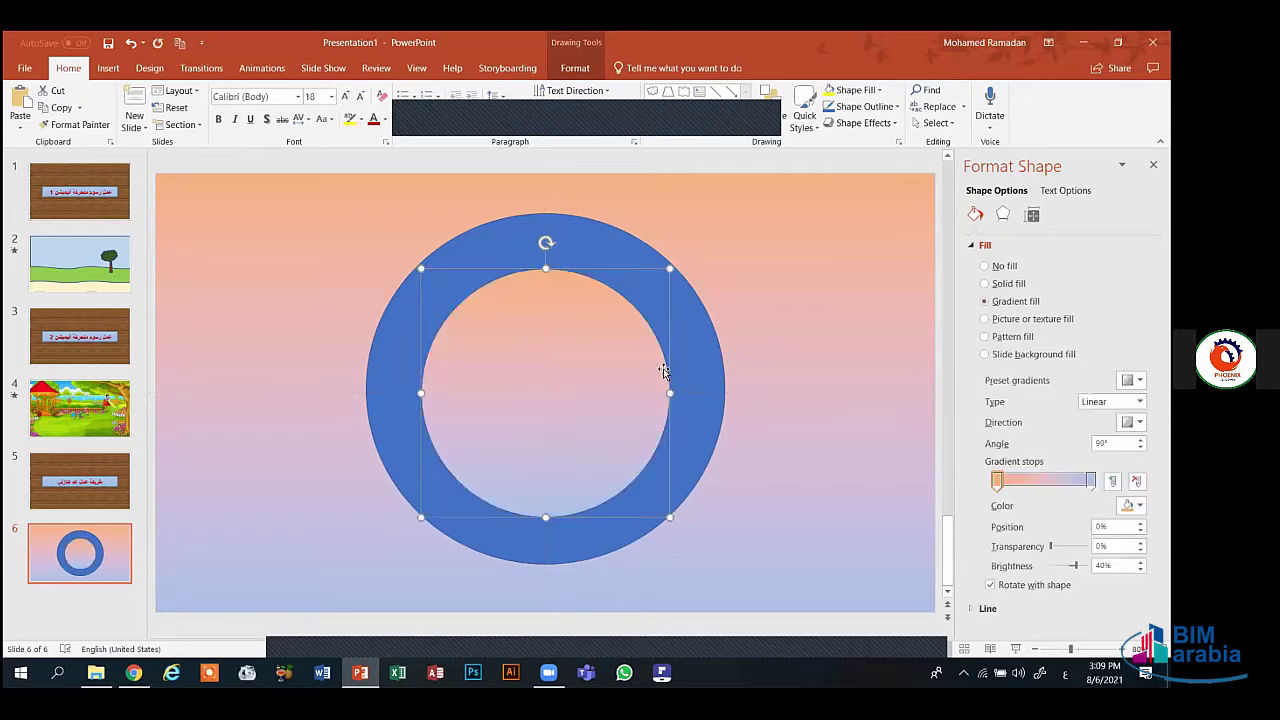
click(813, 335)
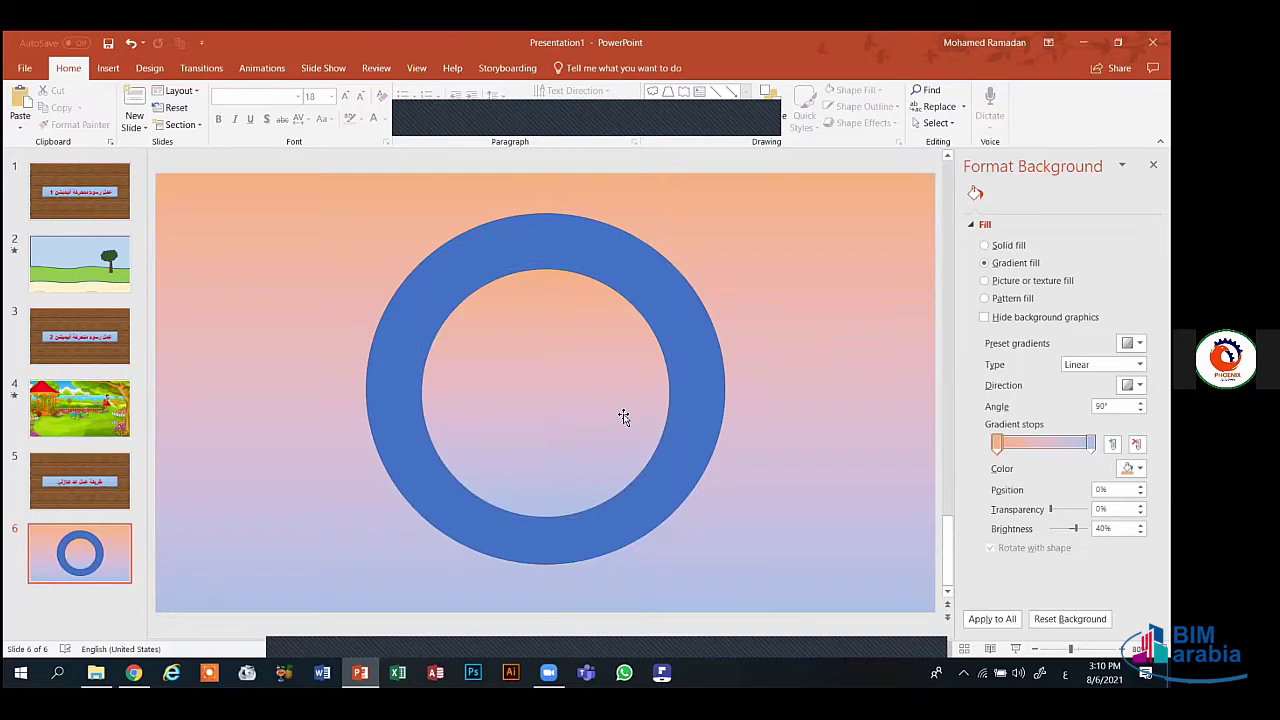
- Stretch the inner circle taller and wider and centre it within the blue circle
drag(614, 414, 611, 409)
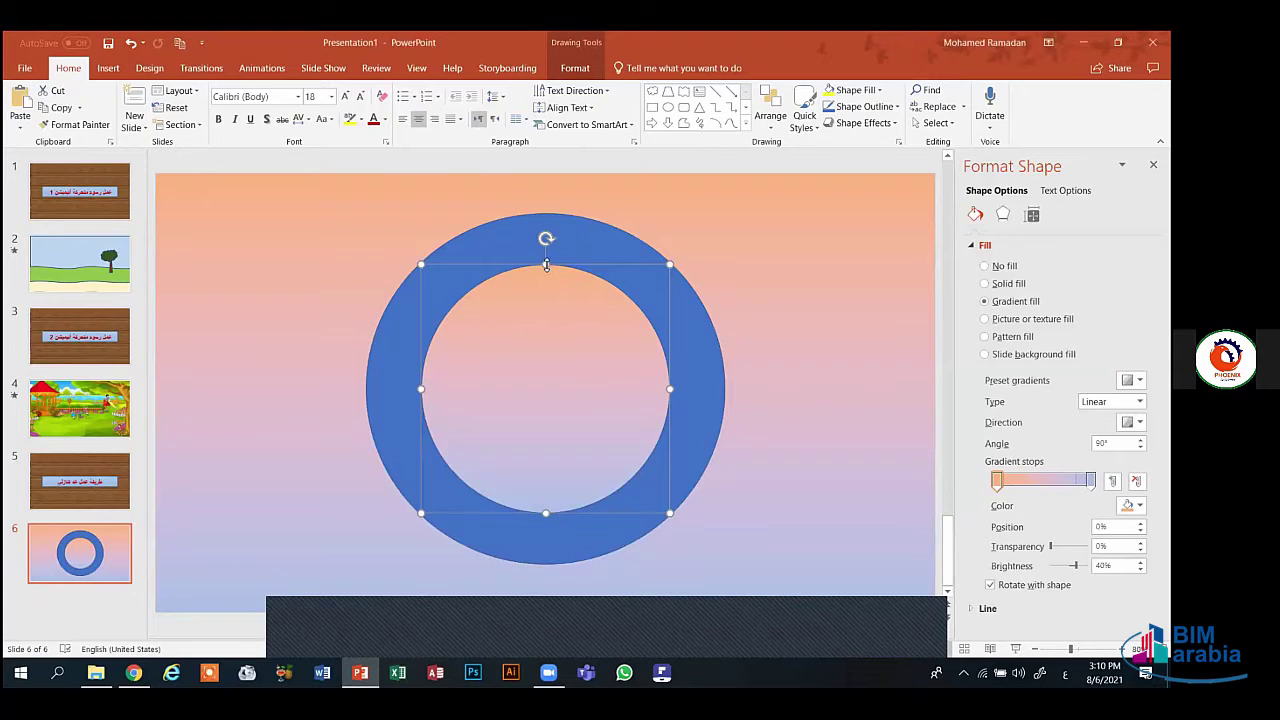
mouse_move(546, 265)
mouse_down()
mouse_move(547, 222)
mouse_move(546, 258)
mouse_up()
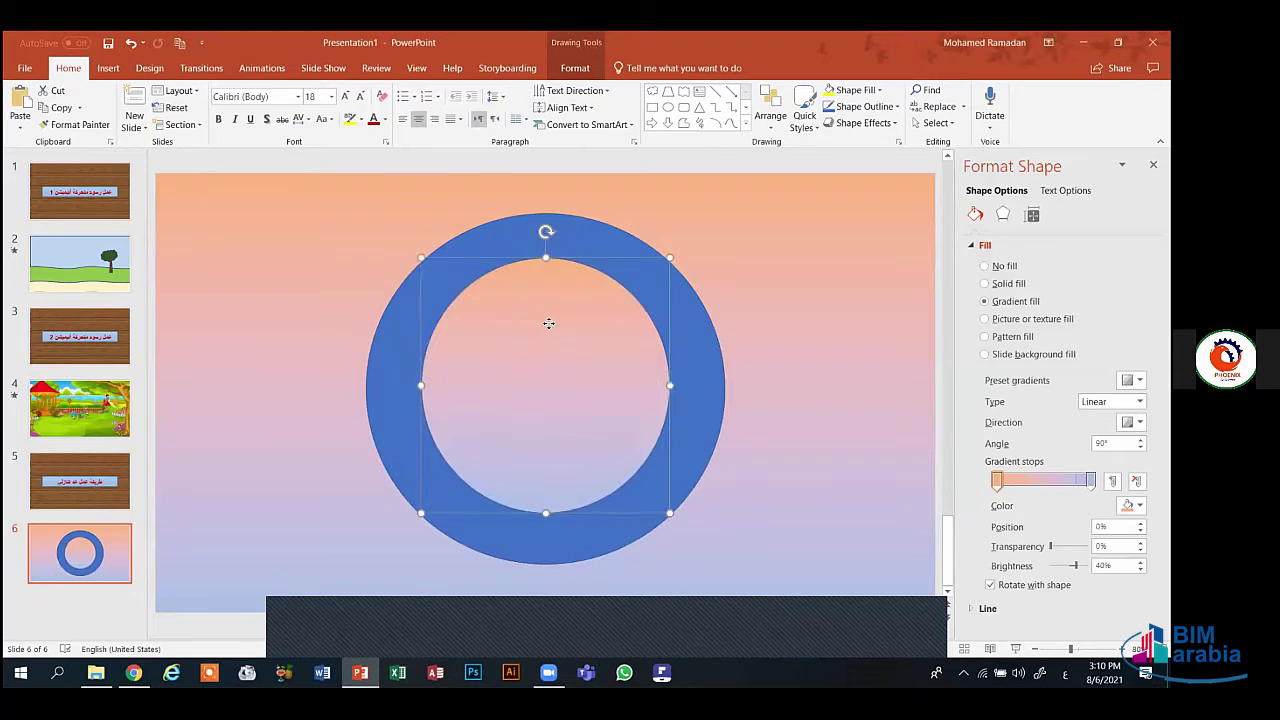
drag(548, 318, 550, 305)
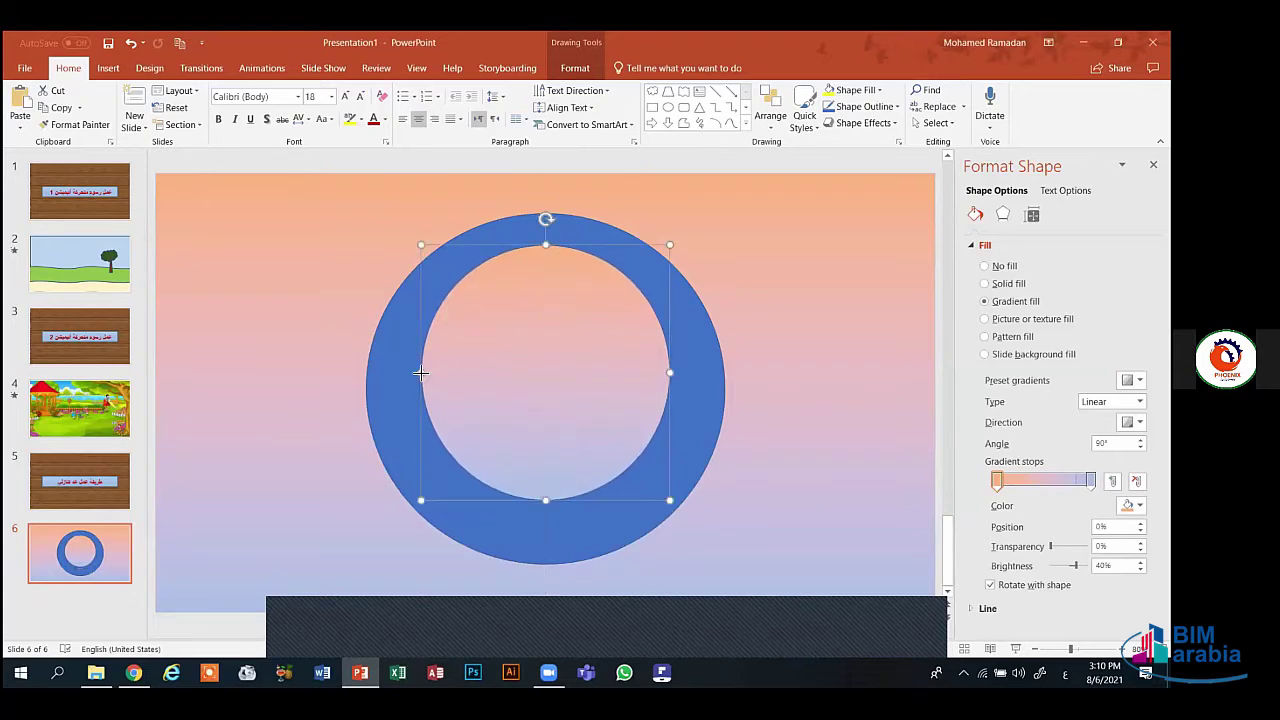
drag(420, 372, 388, 378)
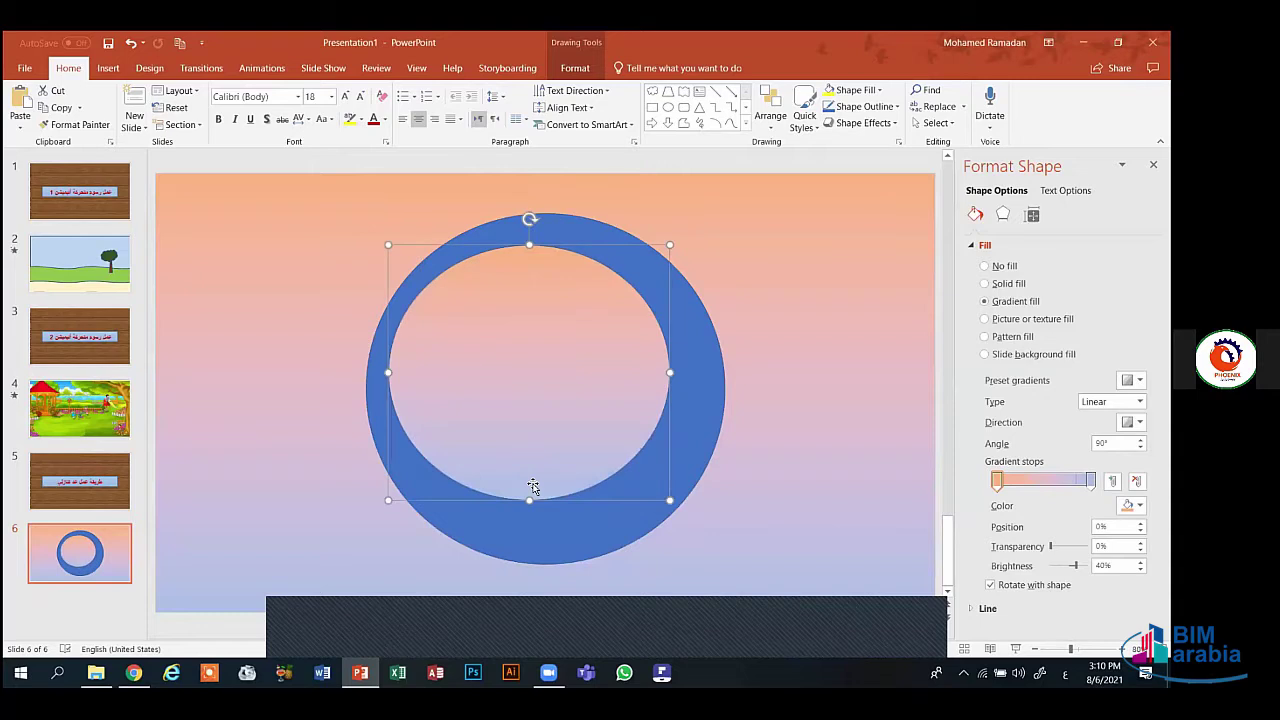
drag(529, 500, 537, 544)
shift+click(677, 394)
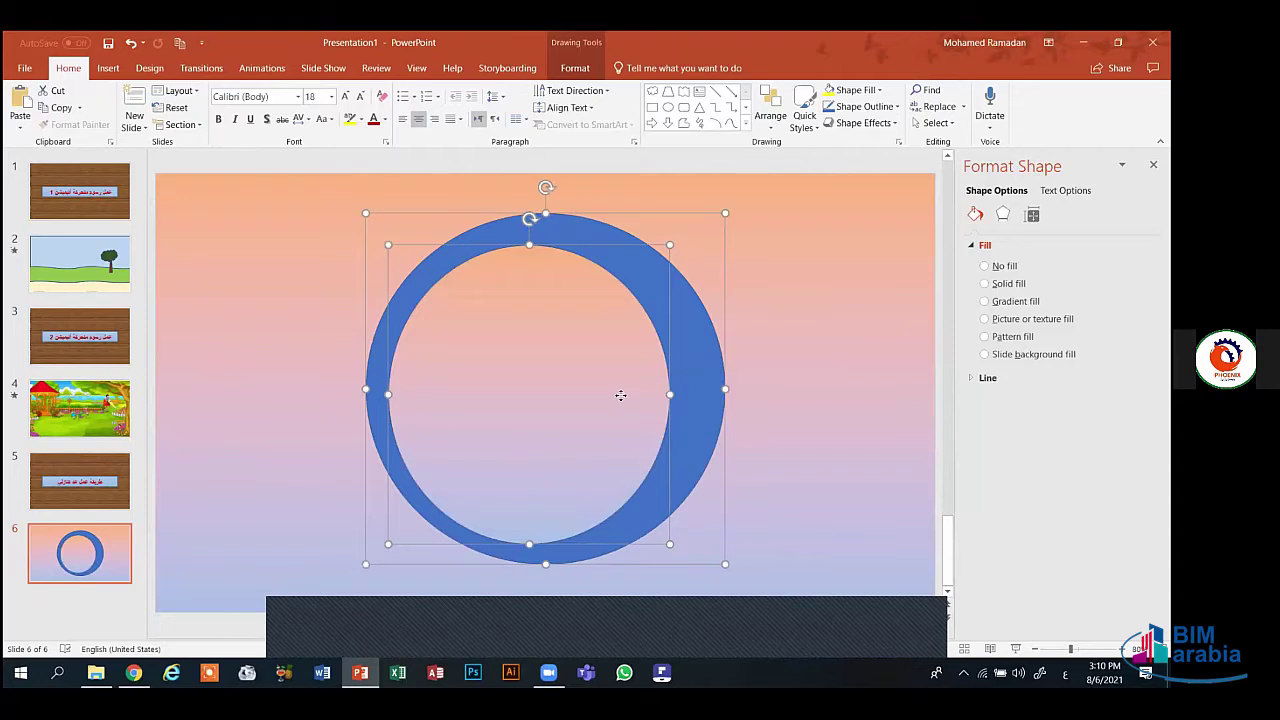
click(812, 368)
click(643, 365)
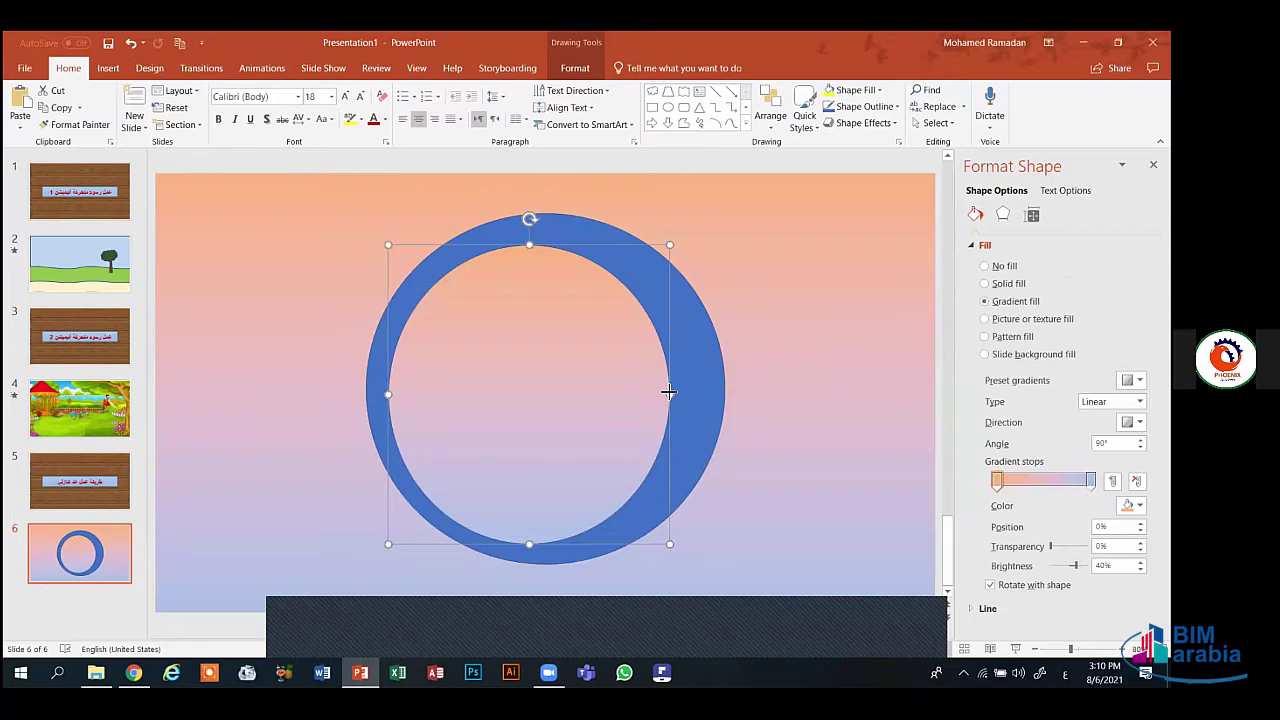
drag(669, 392, 697, 390)
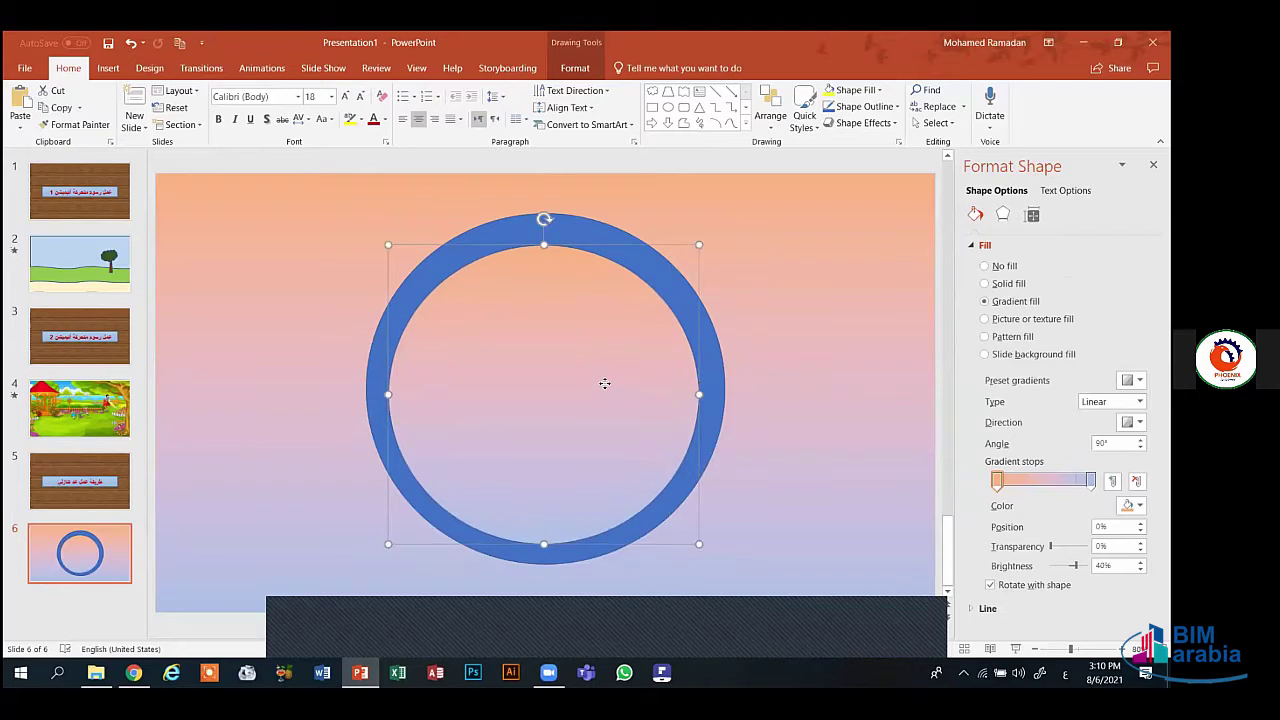
drag(603, 380, 603, 386)
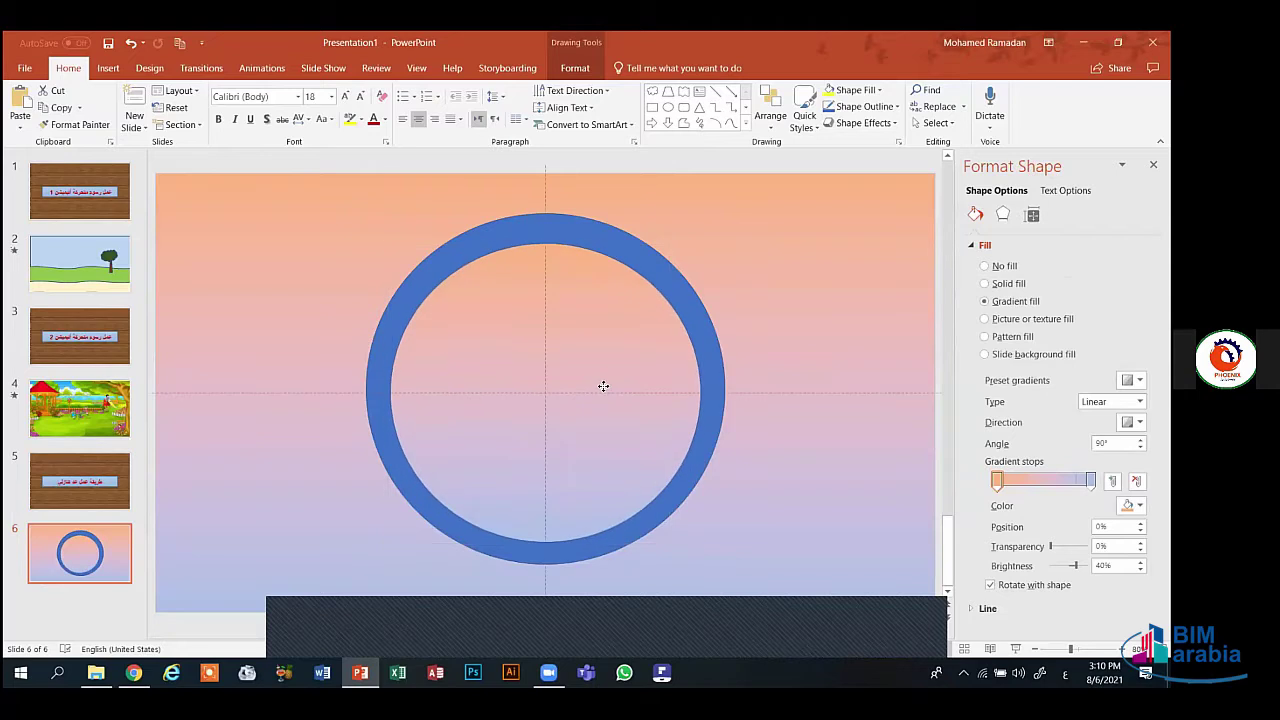
- Fine-tune the inner circle's top edge, then marquee-select both circles
click(823, 331)
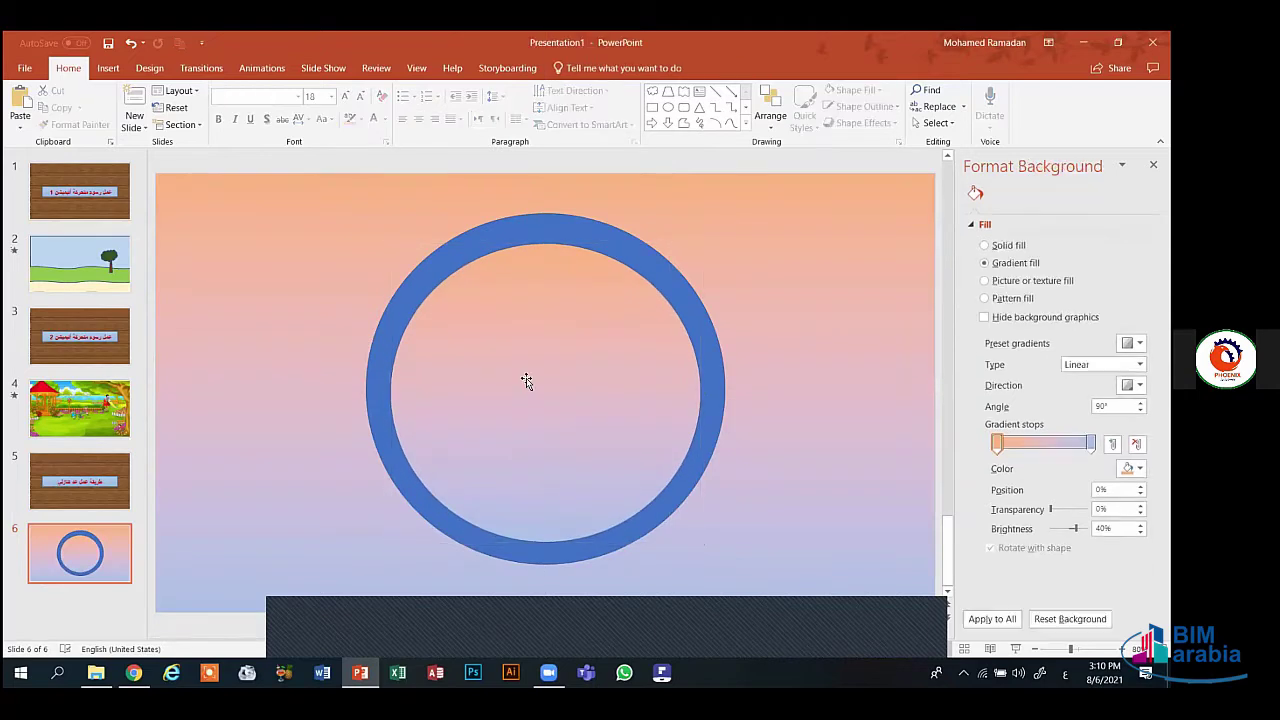
click(527, 381)
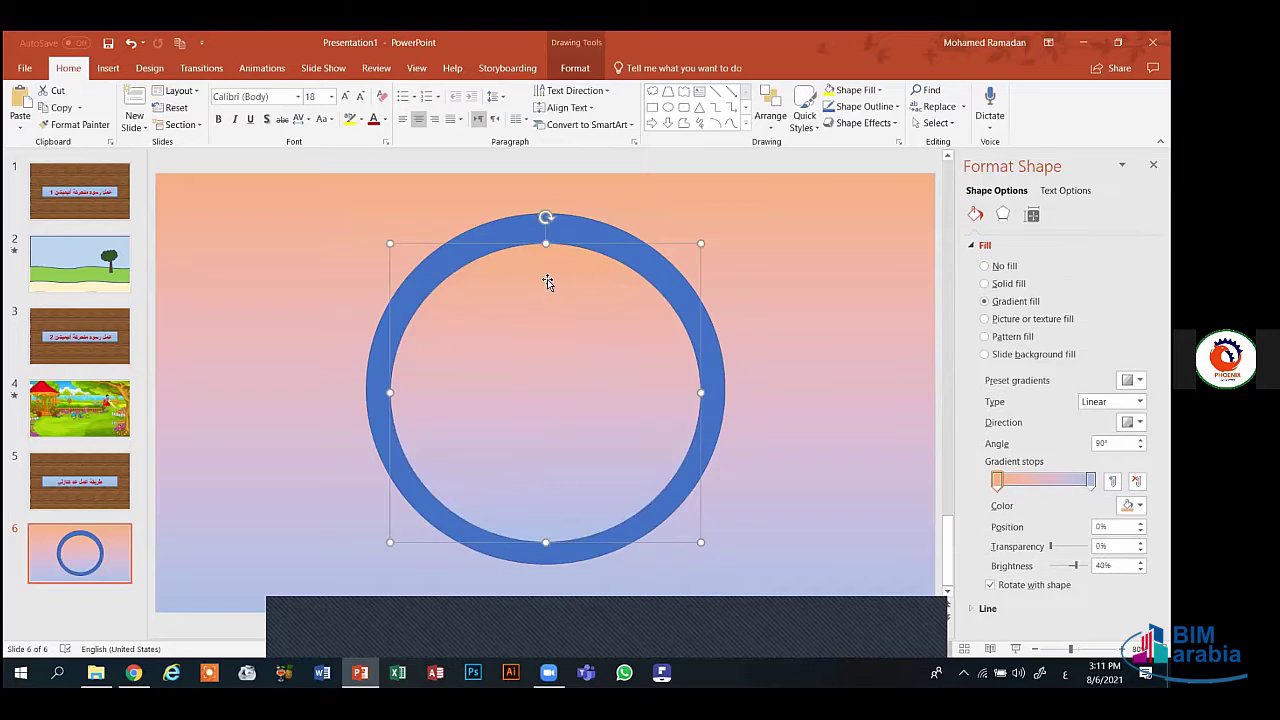
drag(545, 243, 545, 240)
click(748, 290)
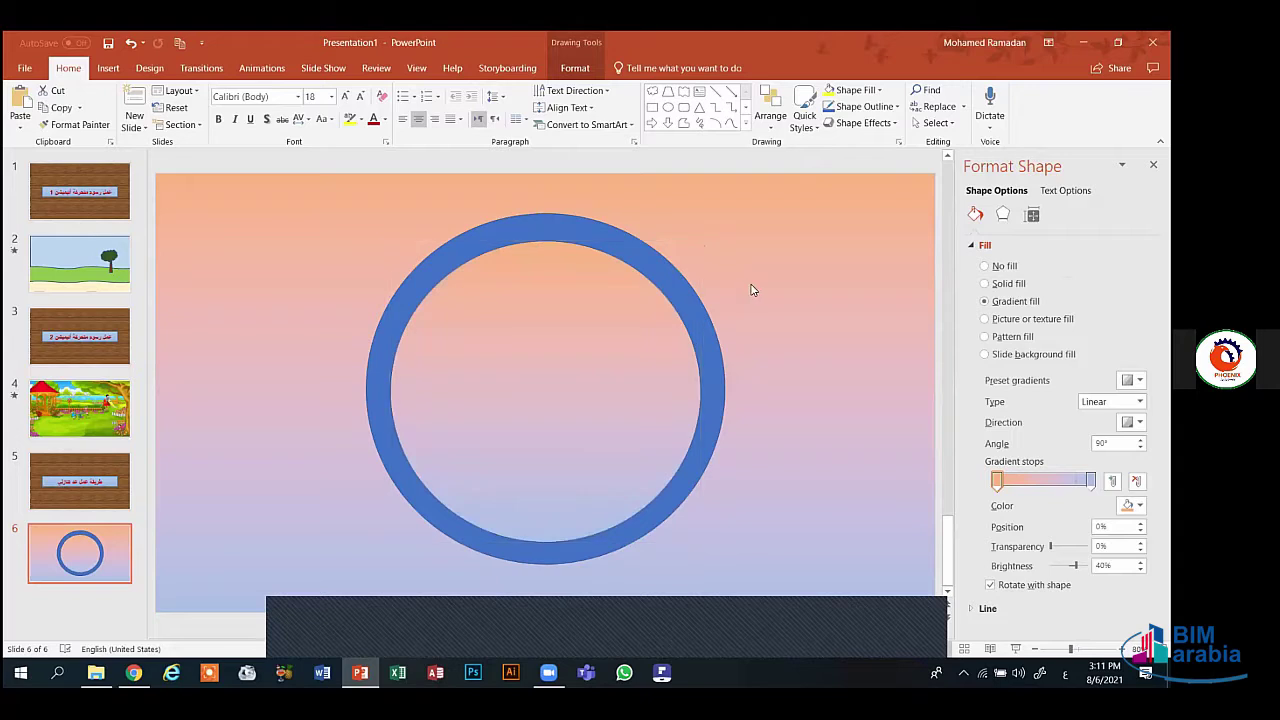
click(602, 395)
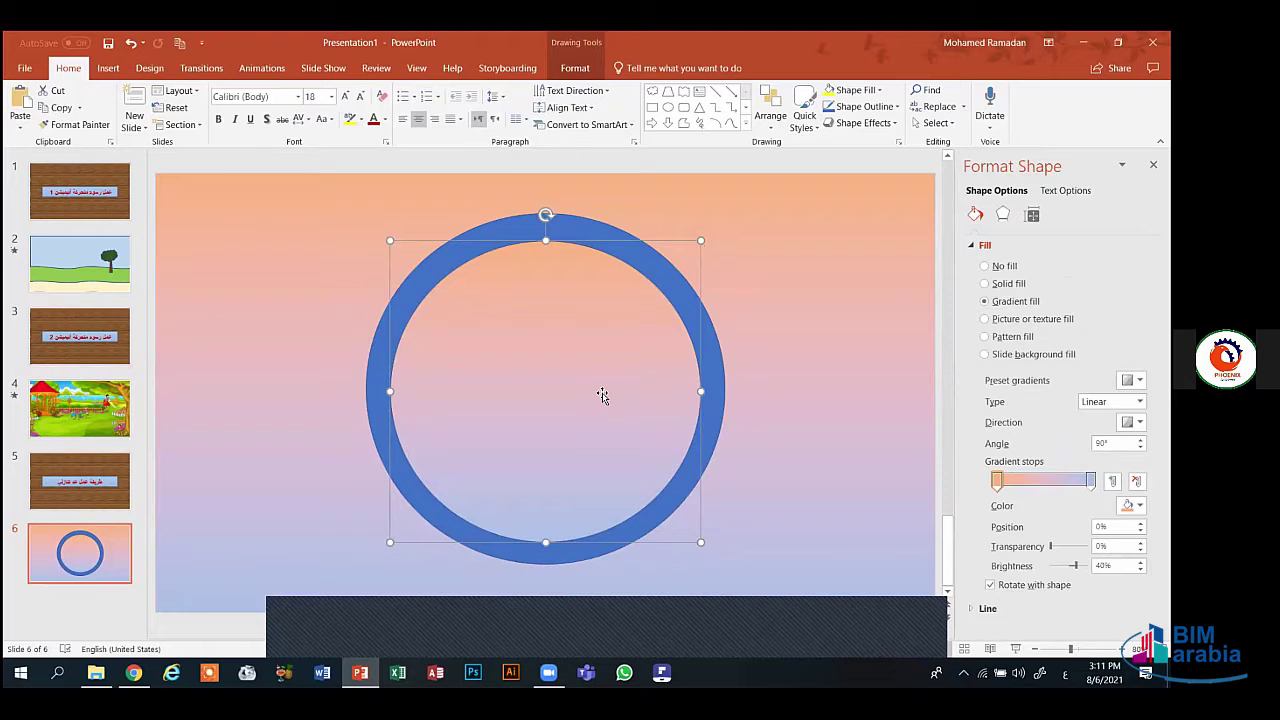
click(315, 290)
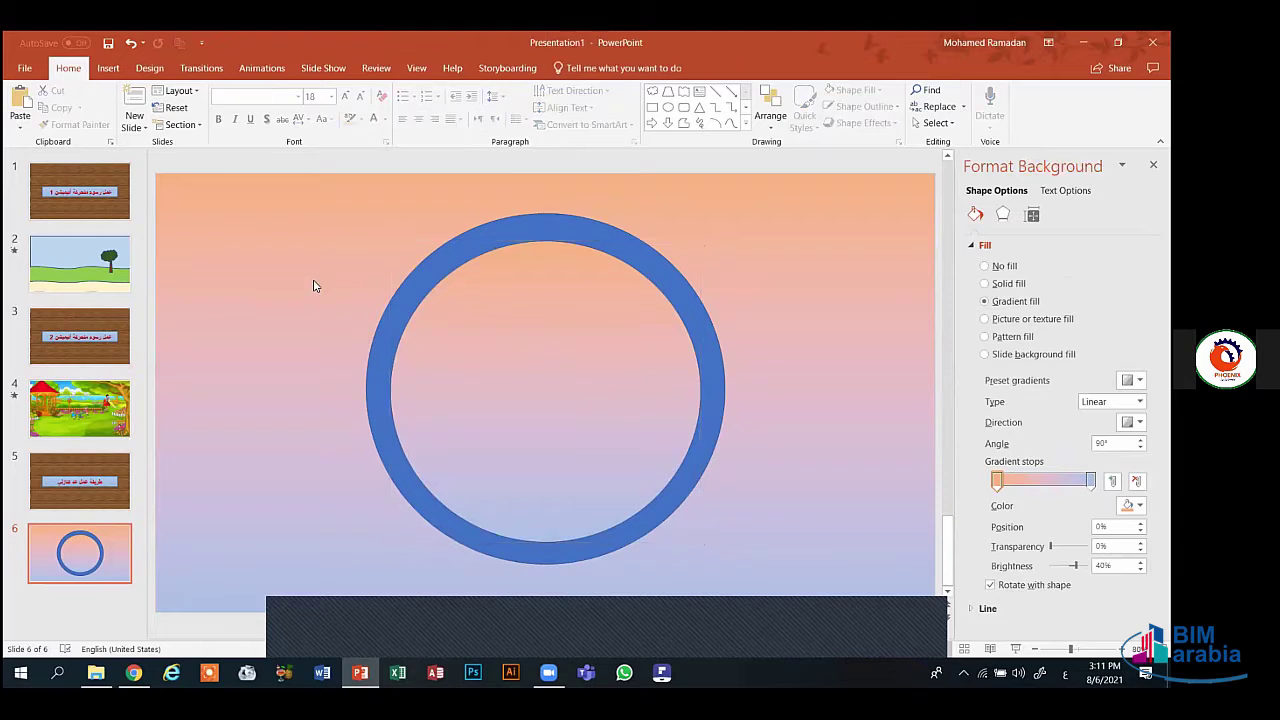
drag(271, 205, 840, 578)
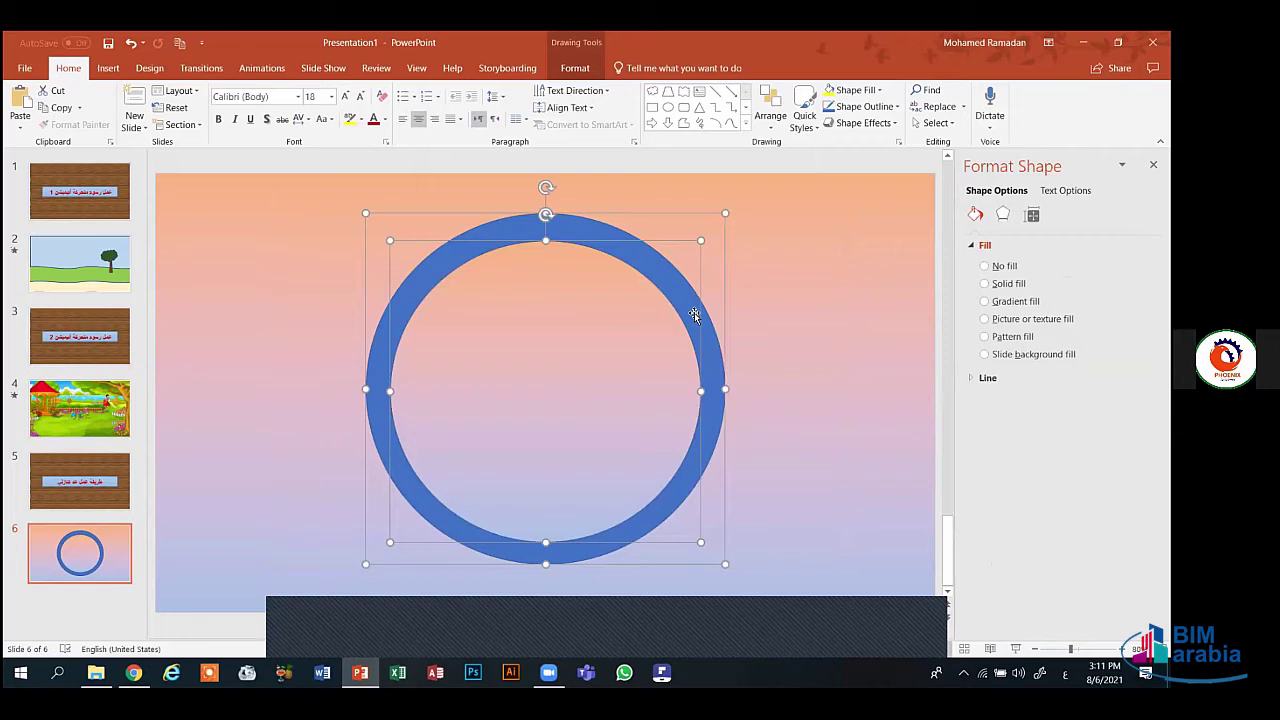
- Open the shortcut menu for the selected circles, then select the ring and nudge it slightly left
right_click(594, 343)
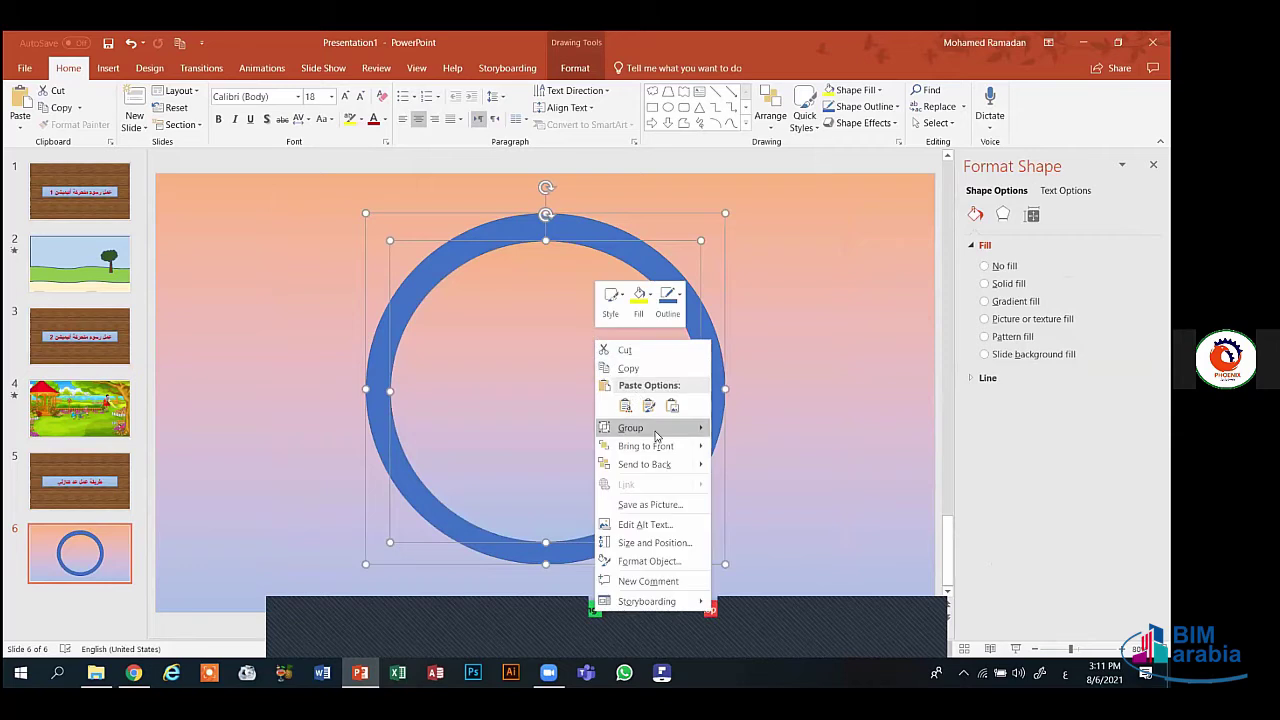
click(826, 343)
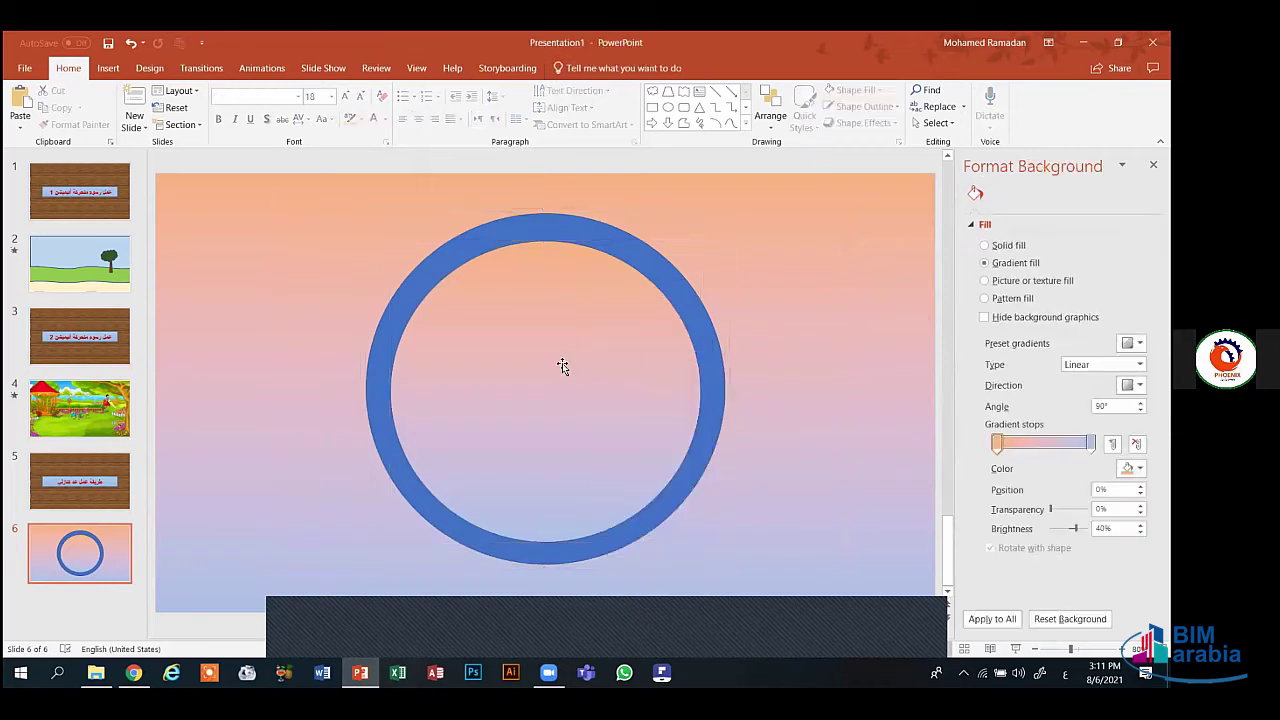
mouse_move(563, 367)
mouse_down()
mouse_move(526, 334)
mouse_move(561, 369)
mouse_up()
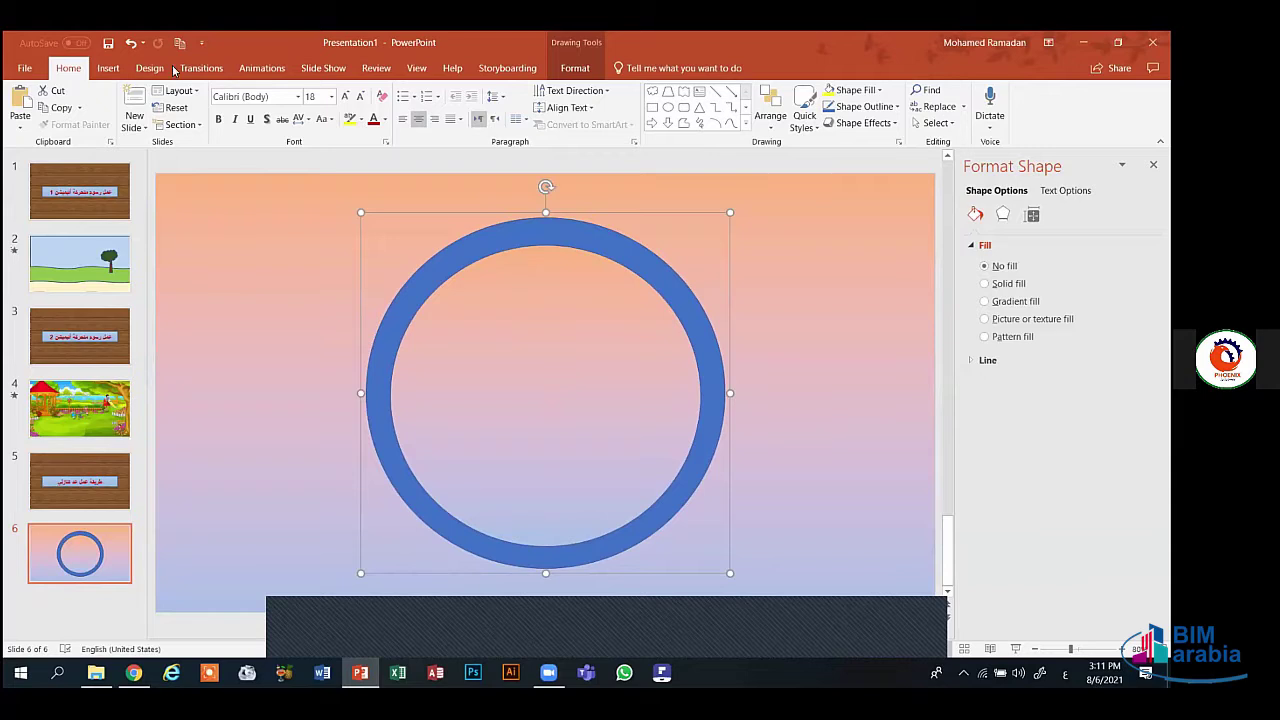
- Apply the Wheel entrance animation to the ring
click(256, 70)
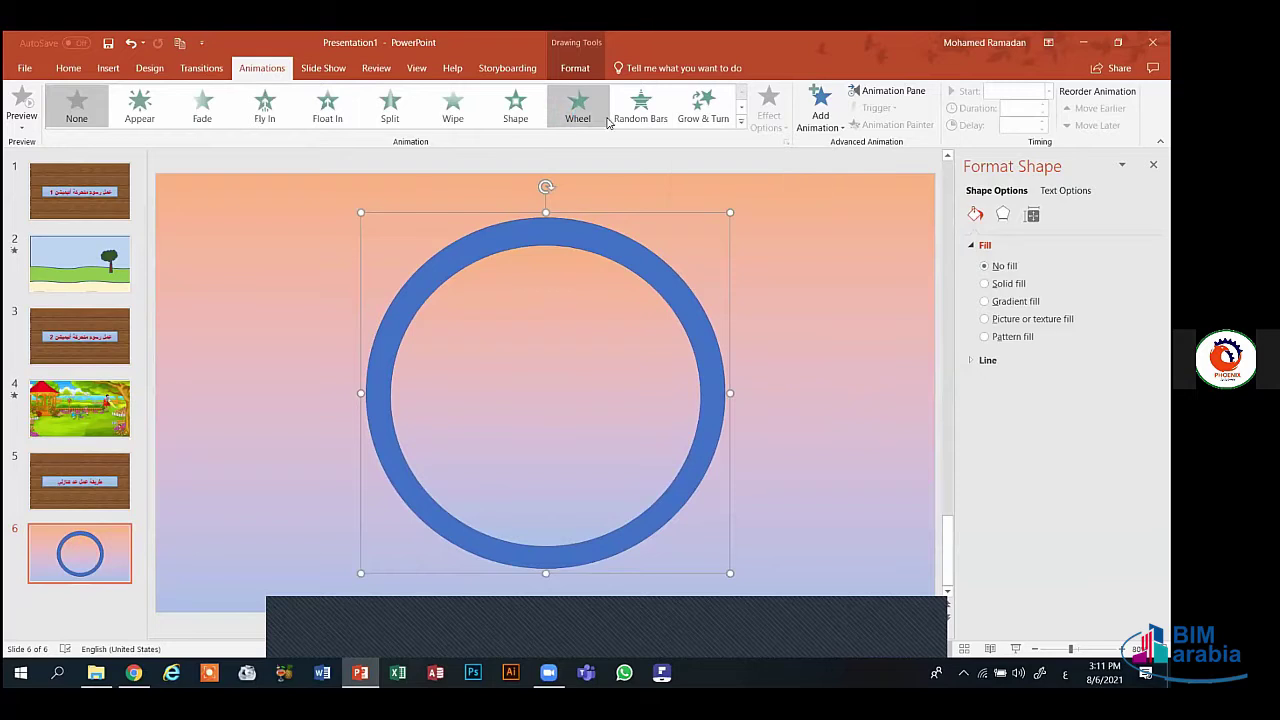
click(578, 110)
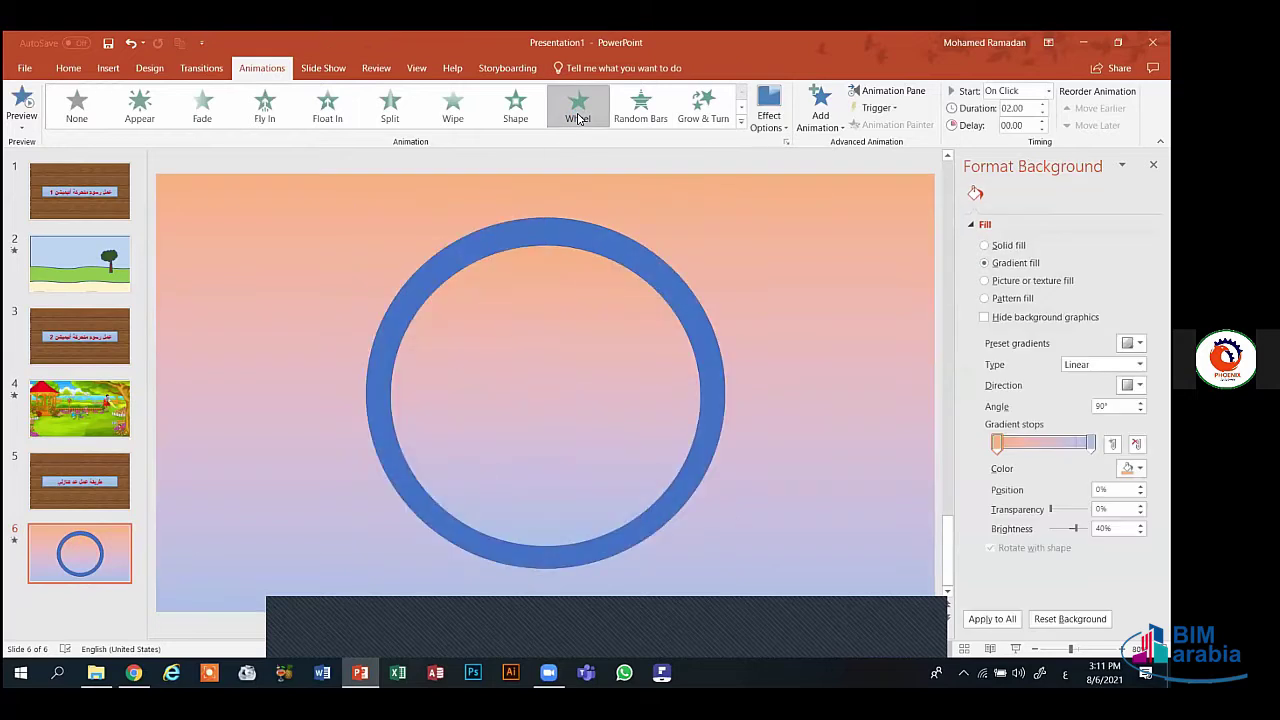
click(578, 110)
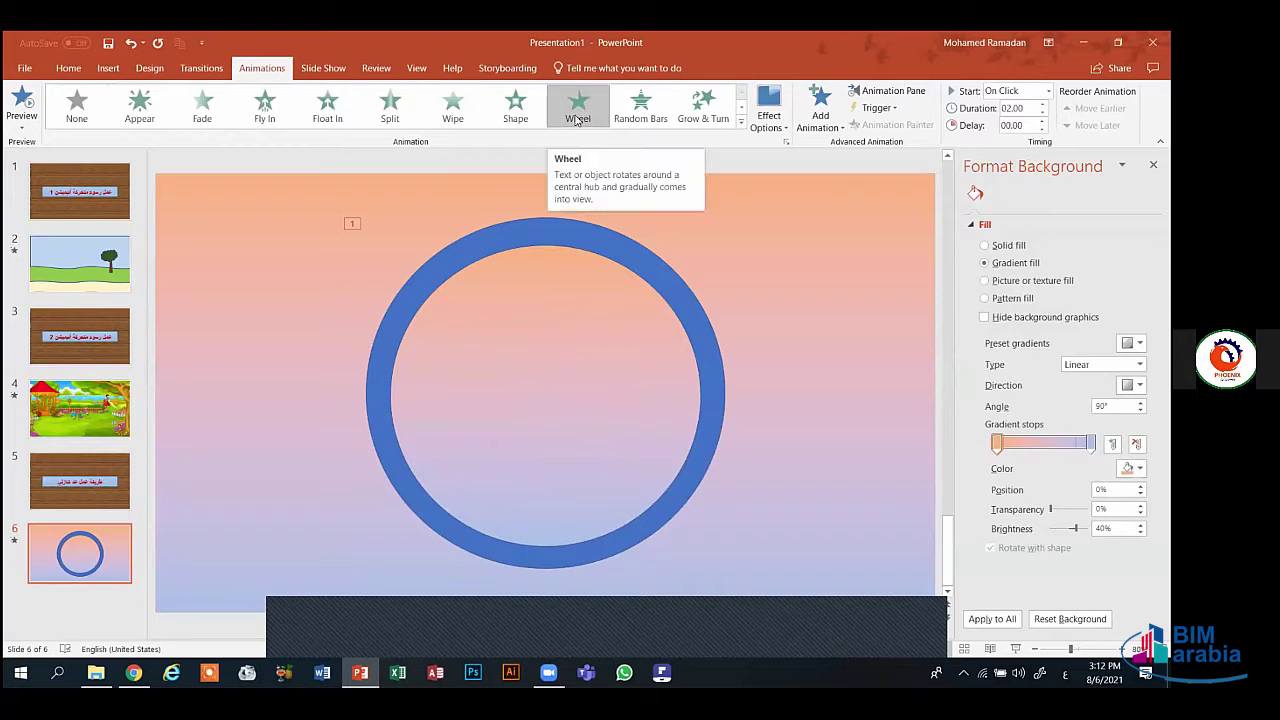
- Set the Wheel animation to start With Previous with a 01.00 duration, then preview it
click(1047, 92)
click(1020, 123)
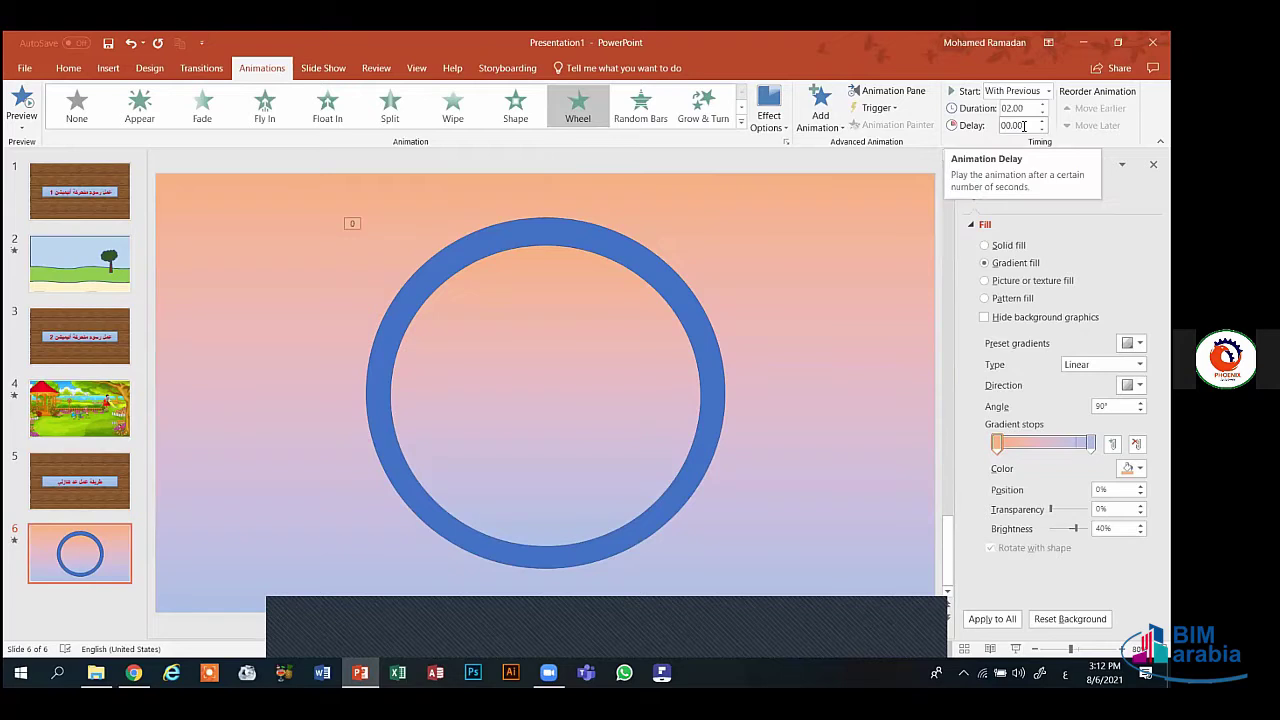
click(1041, 113)
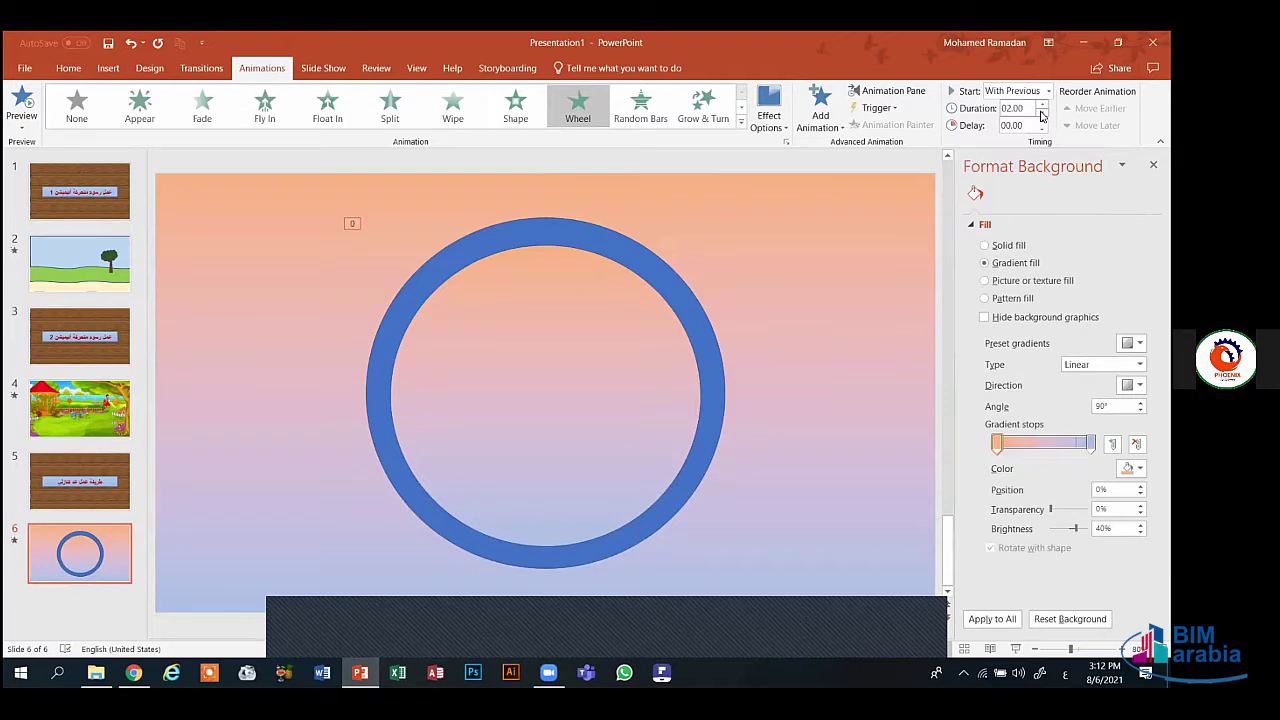
click(1041, 113)
click(1041, 115)
click(1041, 115)
click(1041, 115)
click(1041, 104)
click(1153, 165)
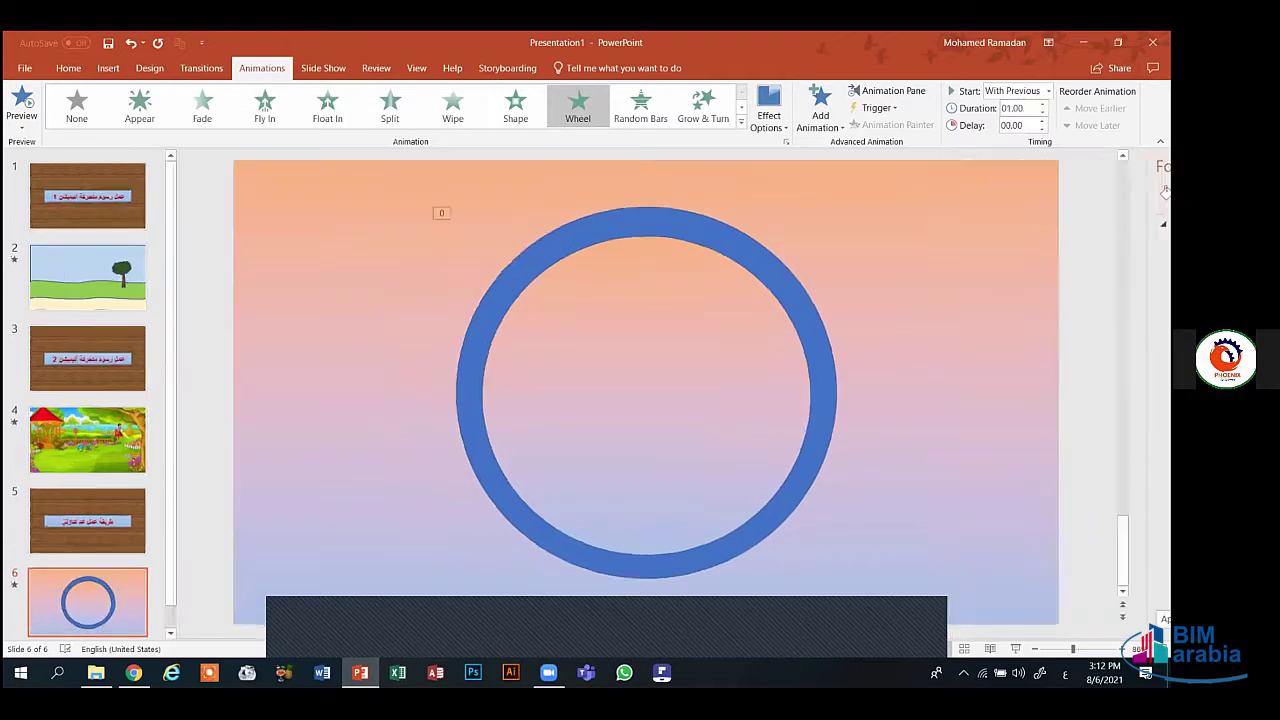
click(18, 100)
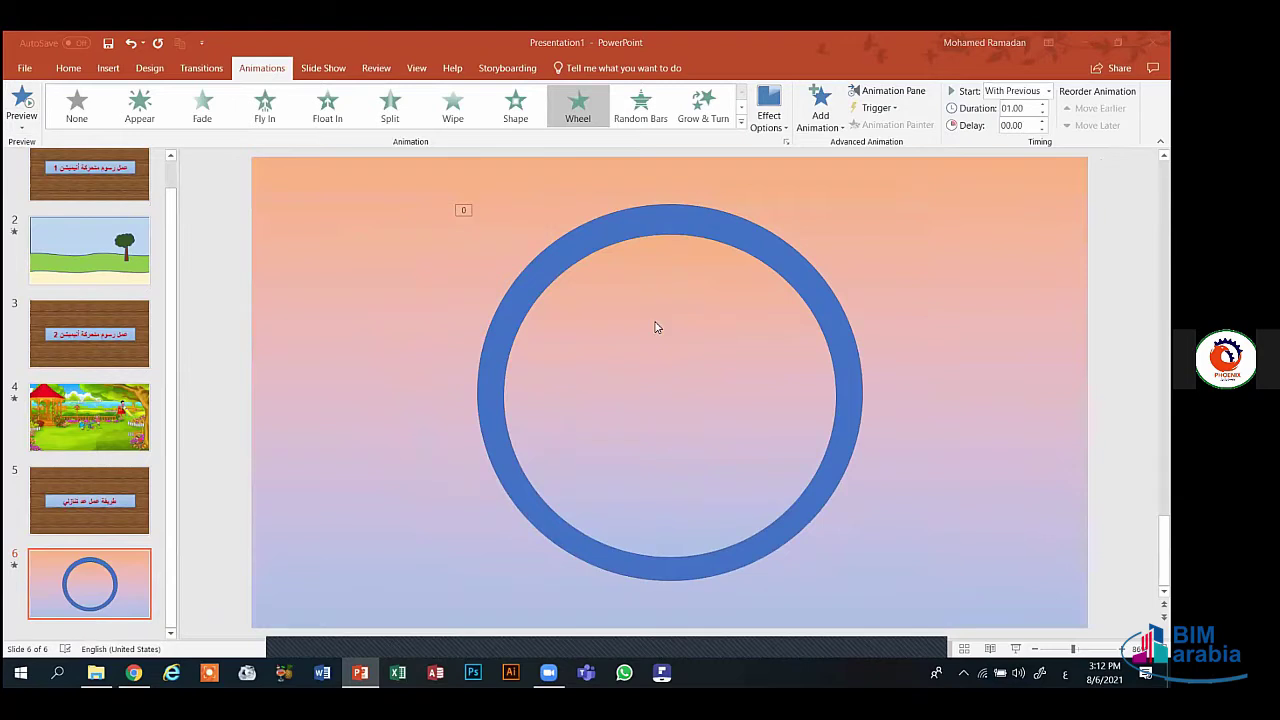
- Undo the ring's animation timing changes and its Wheel animation
click(419, 386)
key(ctrl+z)
click(419, 386)
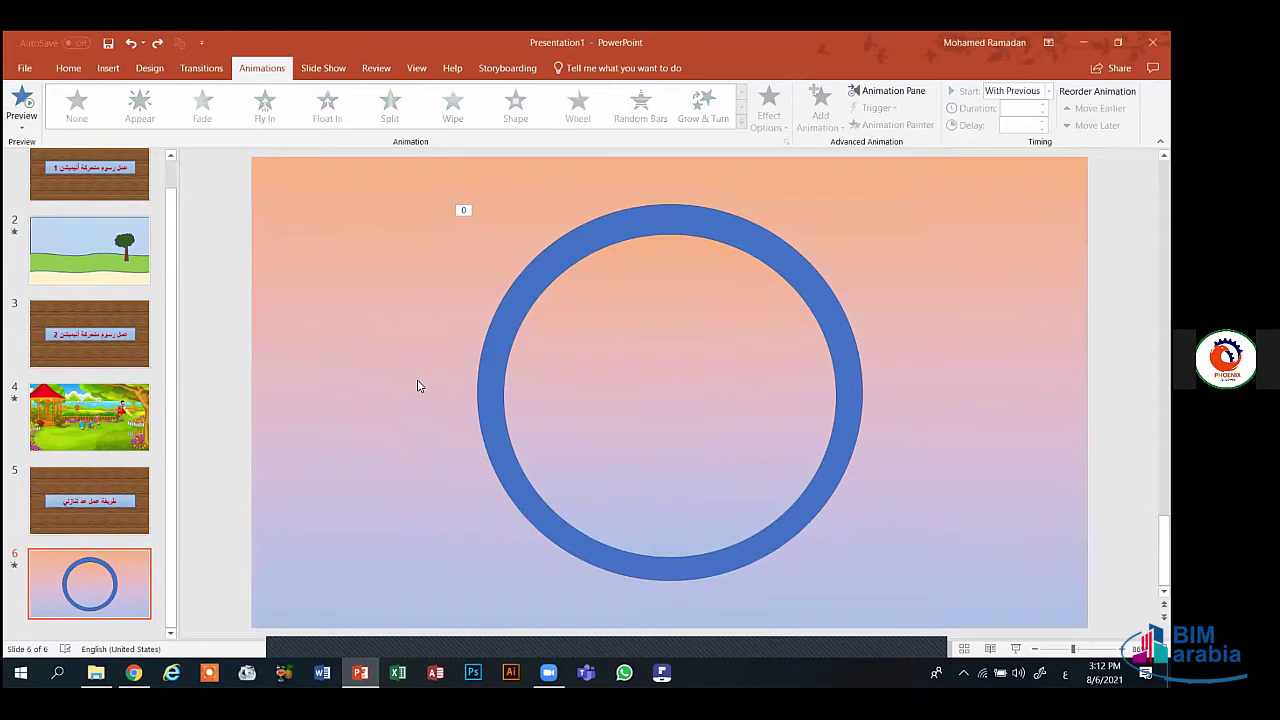
key(ctrl+z)
key(ctrl+z)
key(ctrl+z)
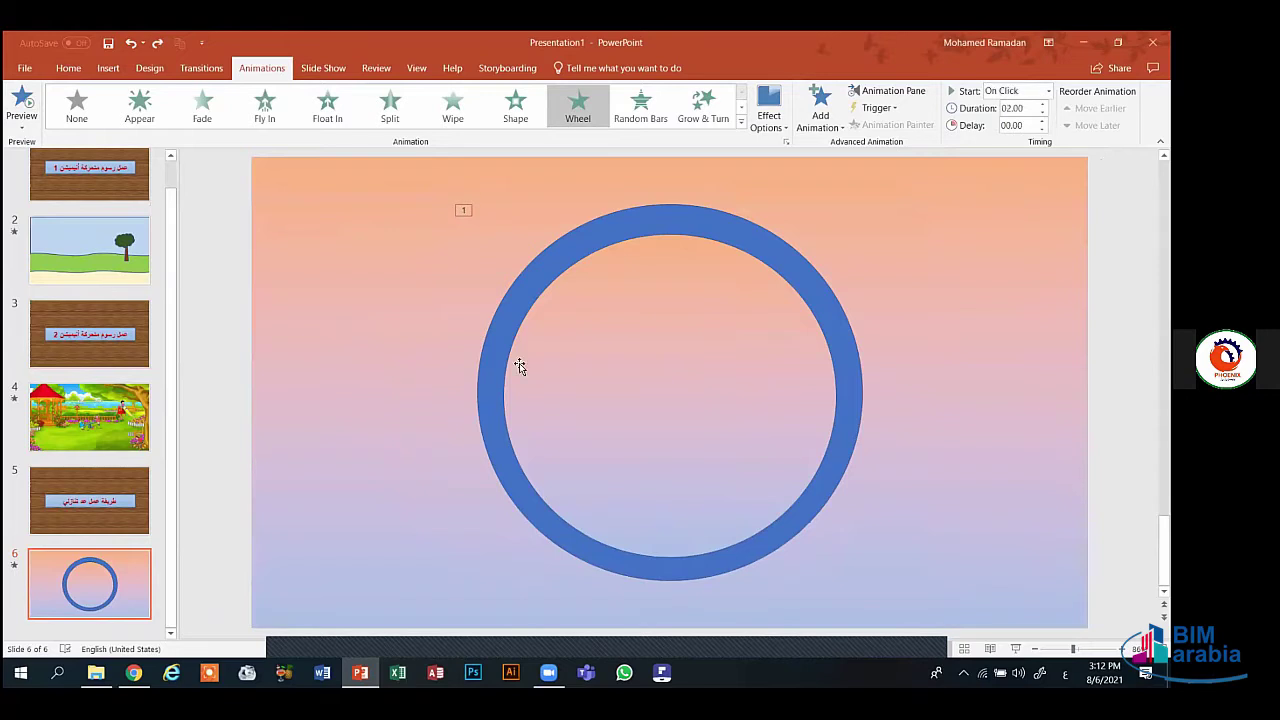
click(514, 362)
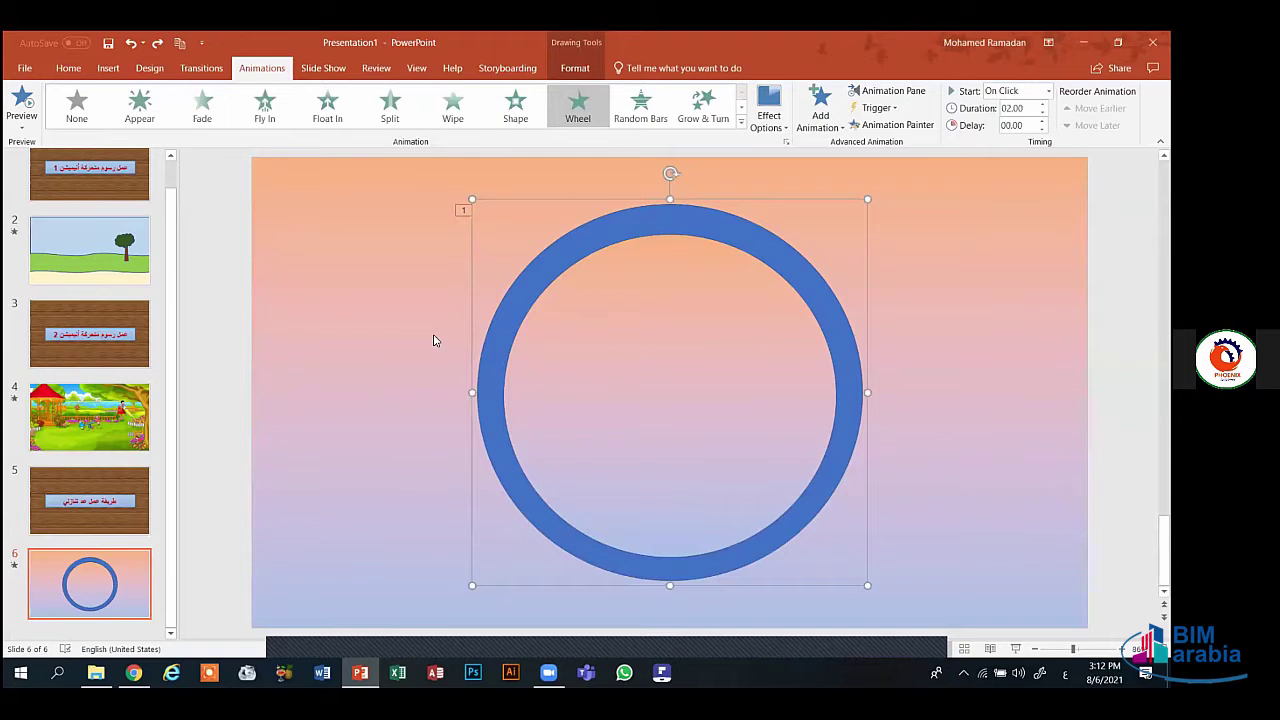
key(ctrl+z)
click(400, 329)
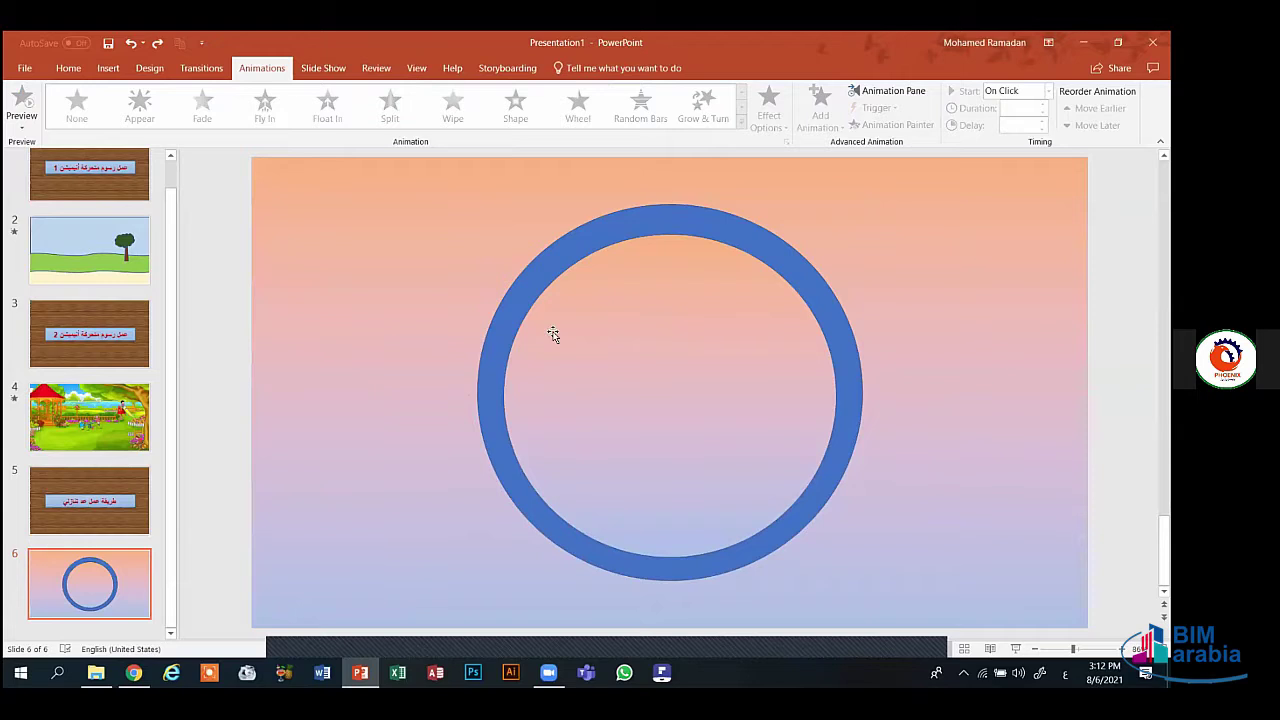
- Reapply Wheel to the ring, starting With Previous with a 01.00 duration, and preview it
click(583, 357)
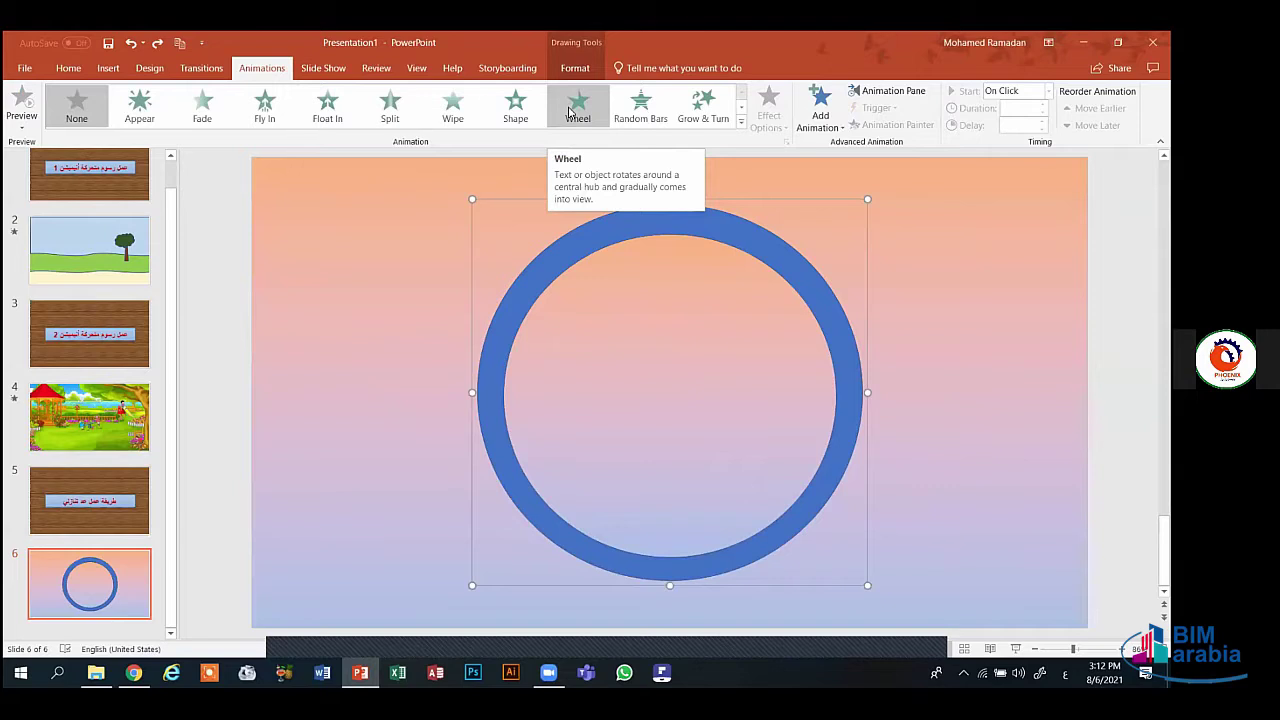
click(572, 110)
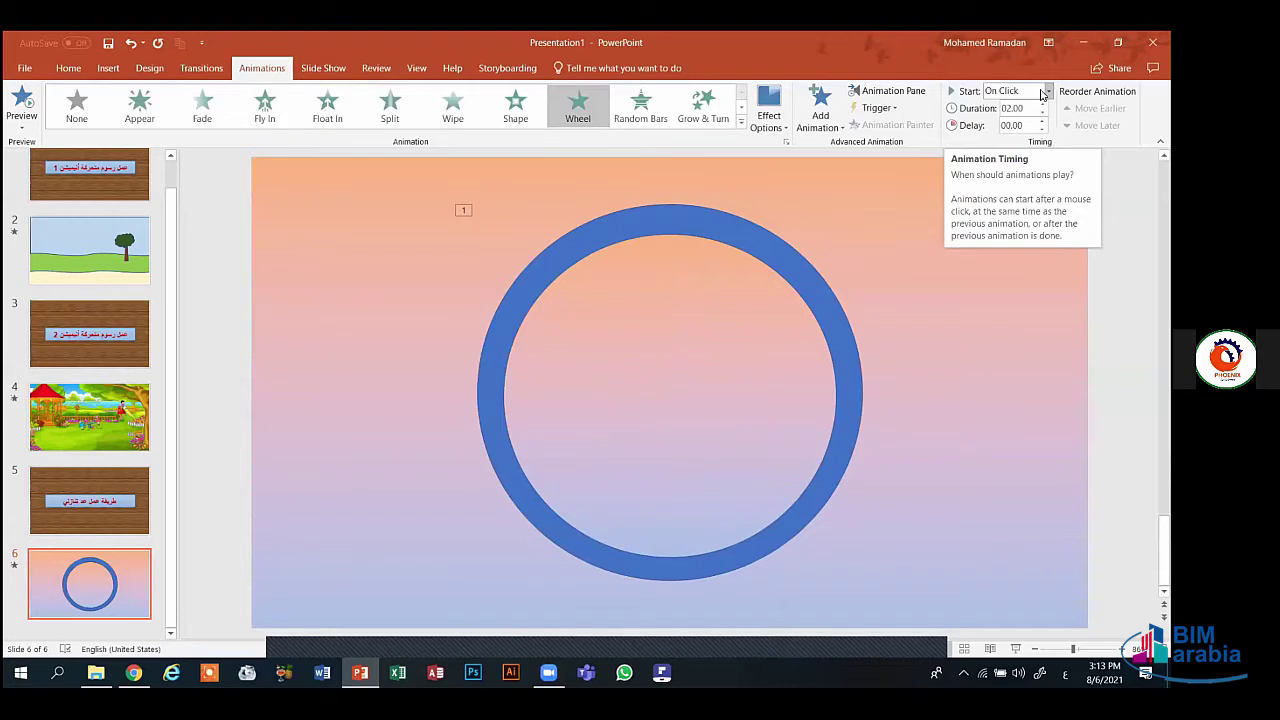
click(1044, 92)
click(1021, 123)
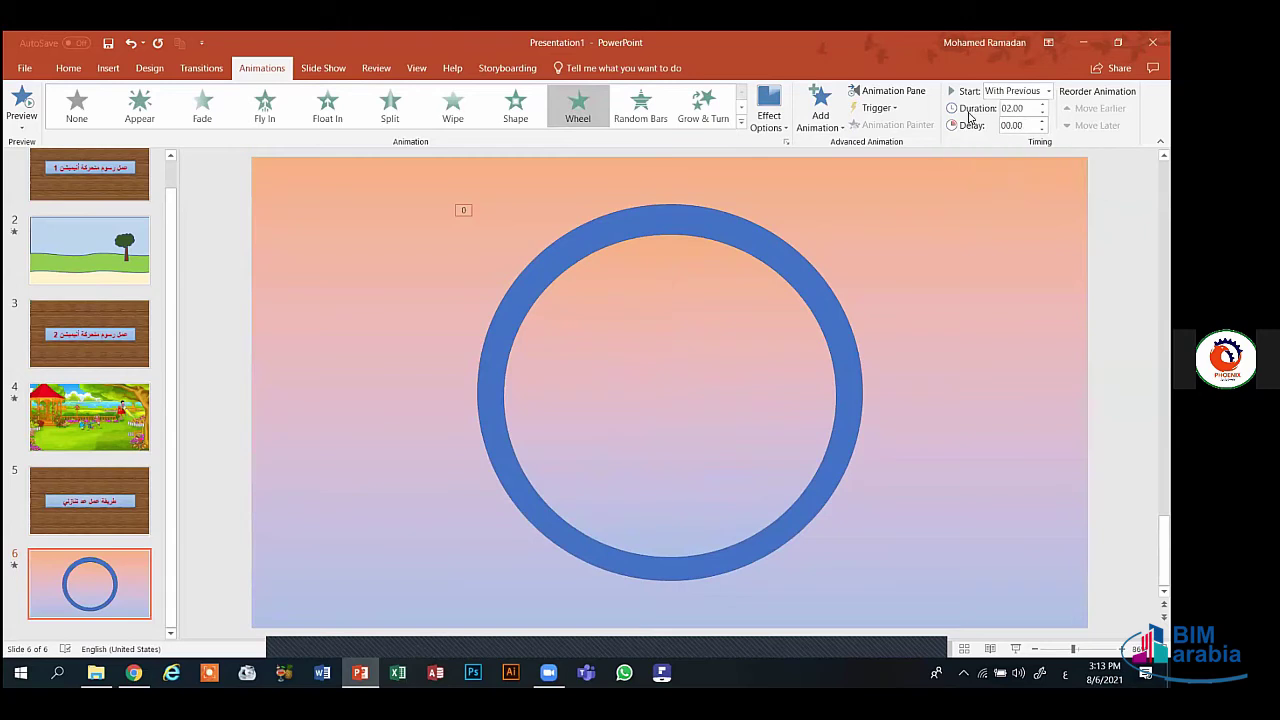
click(1042, 113)
click(1042, 113)
click(1042, 113)
click(1042, 116)
click(22, 103)
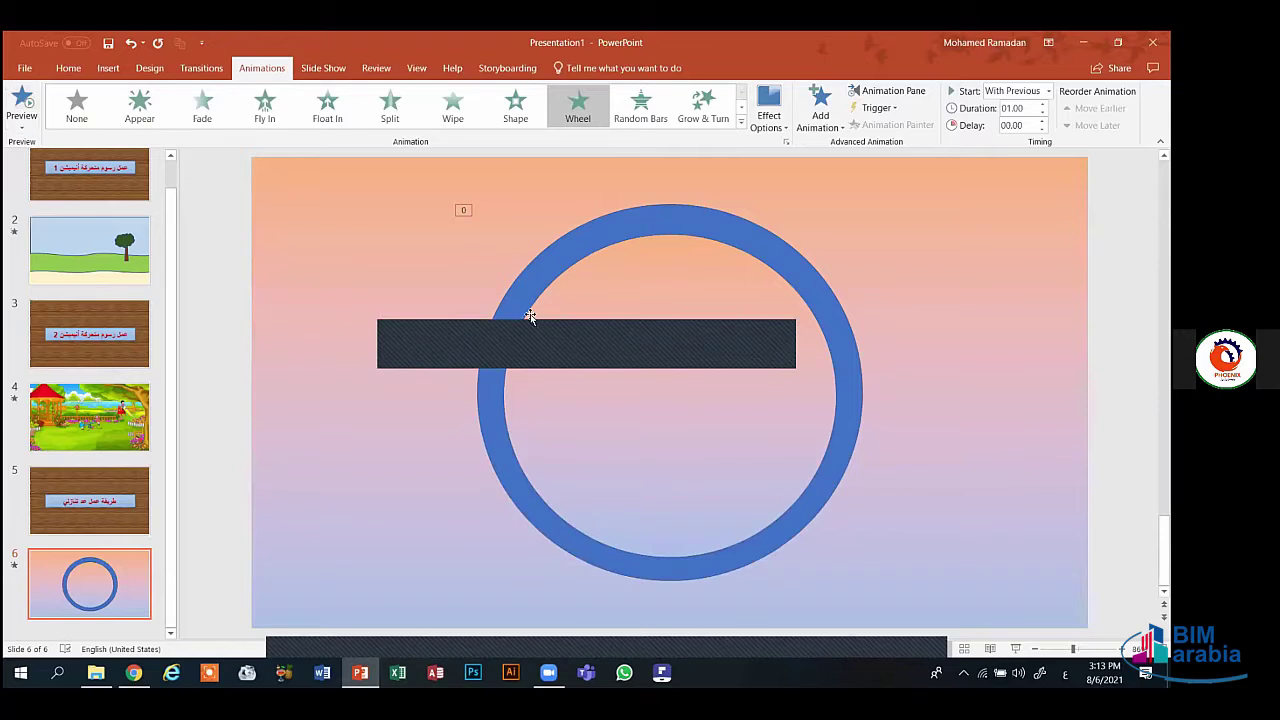
- Undo the With Previous timing and the Wheel animation on the ring again
click(555, 300)
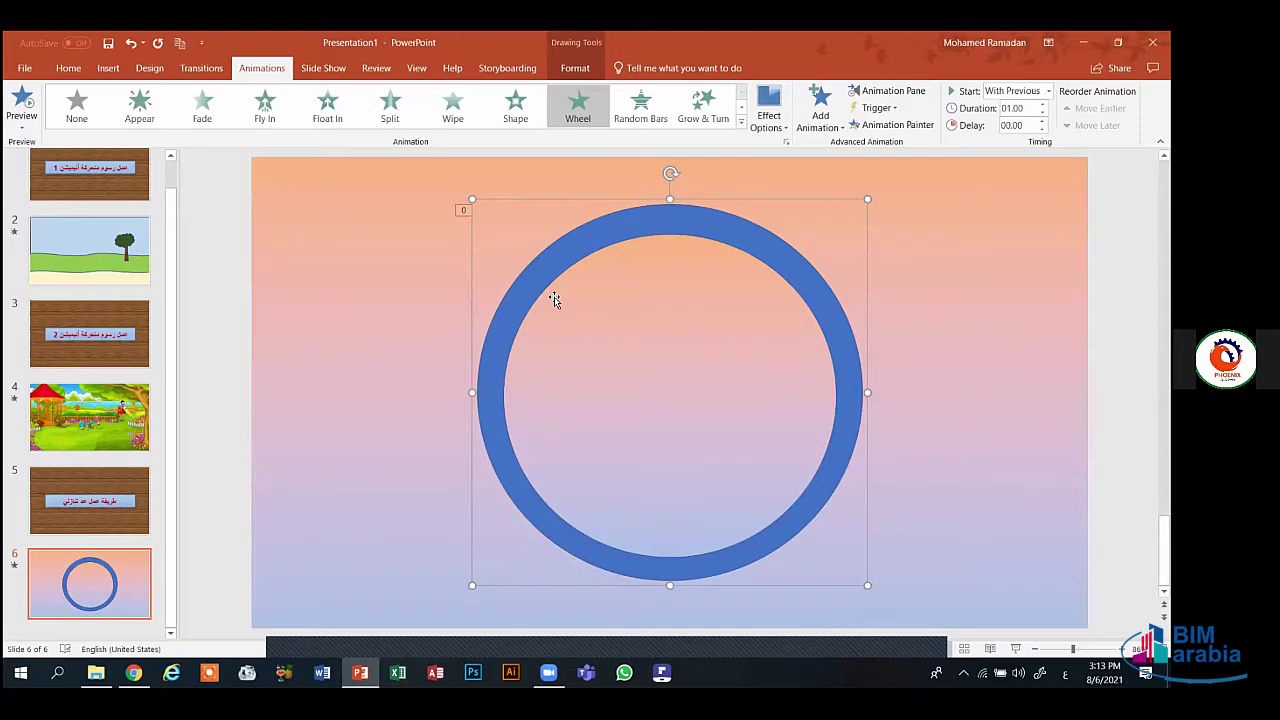
click(380, 310)
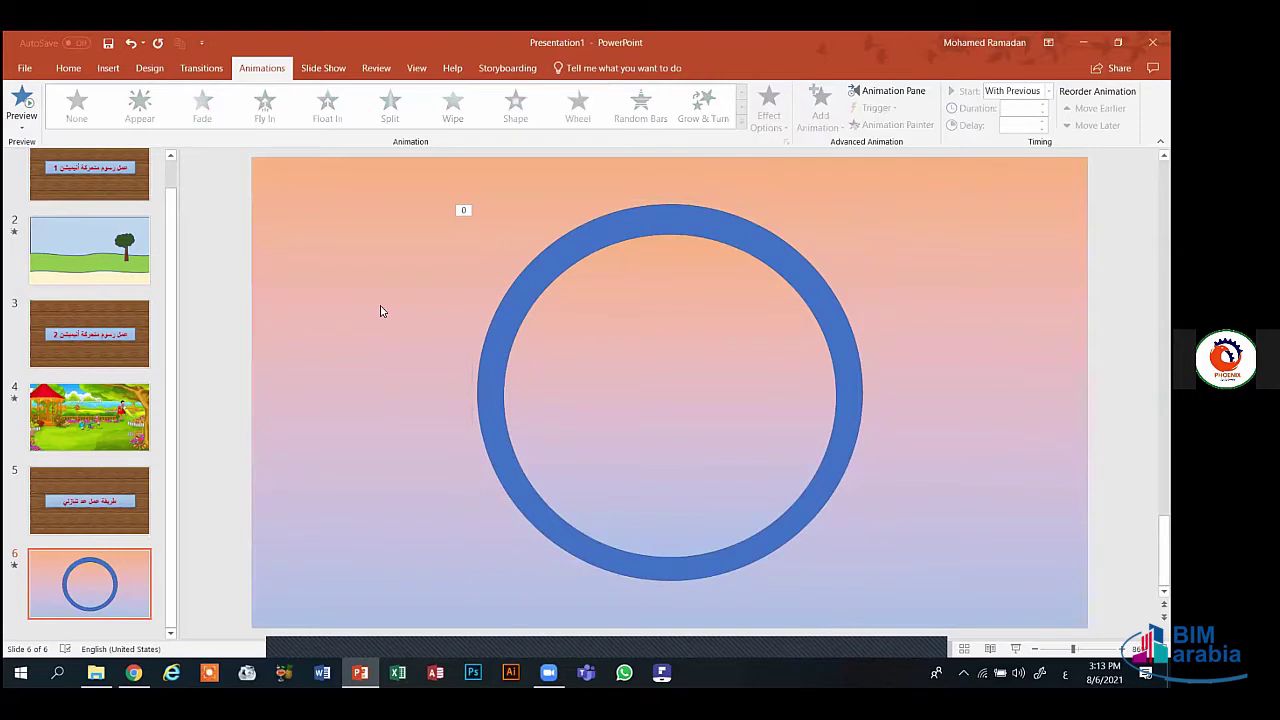
key(ctrl+z)
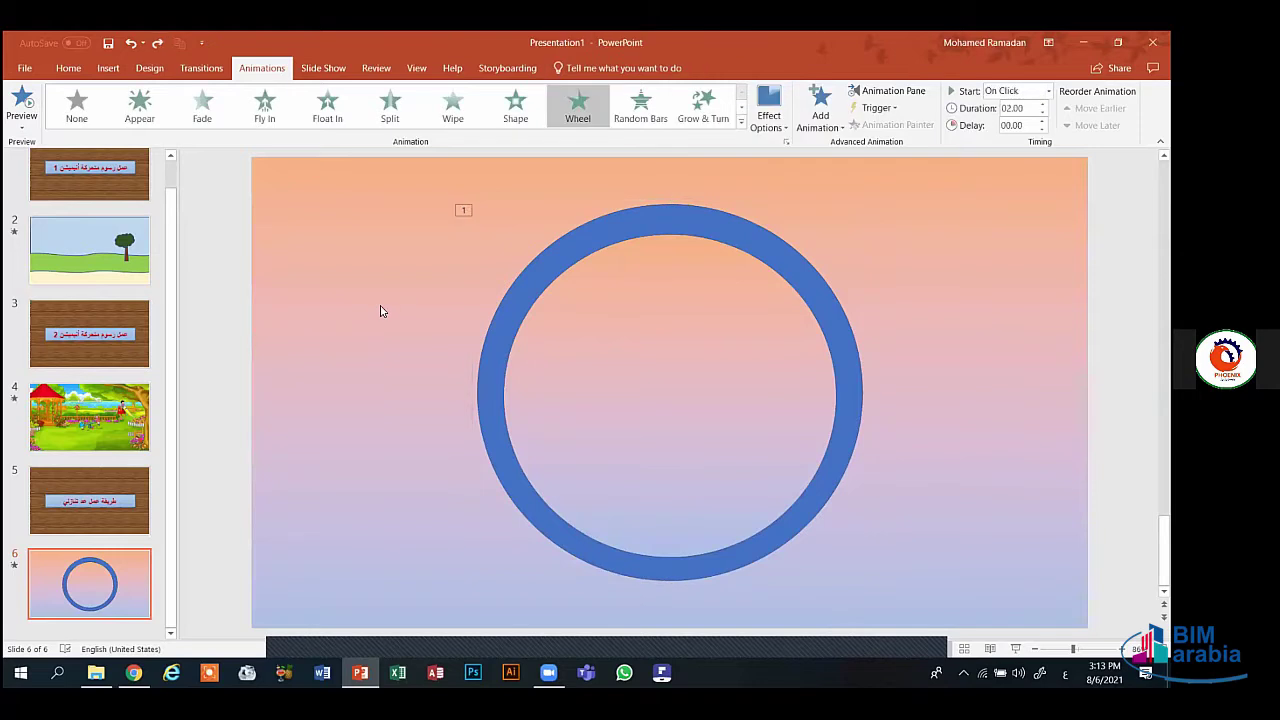
key(ctrl+z)
key(ctrl+z)
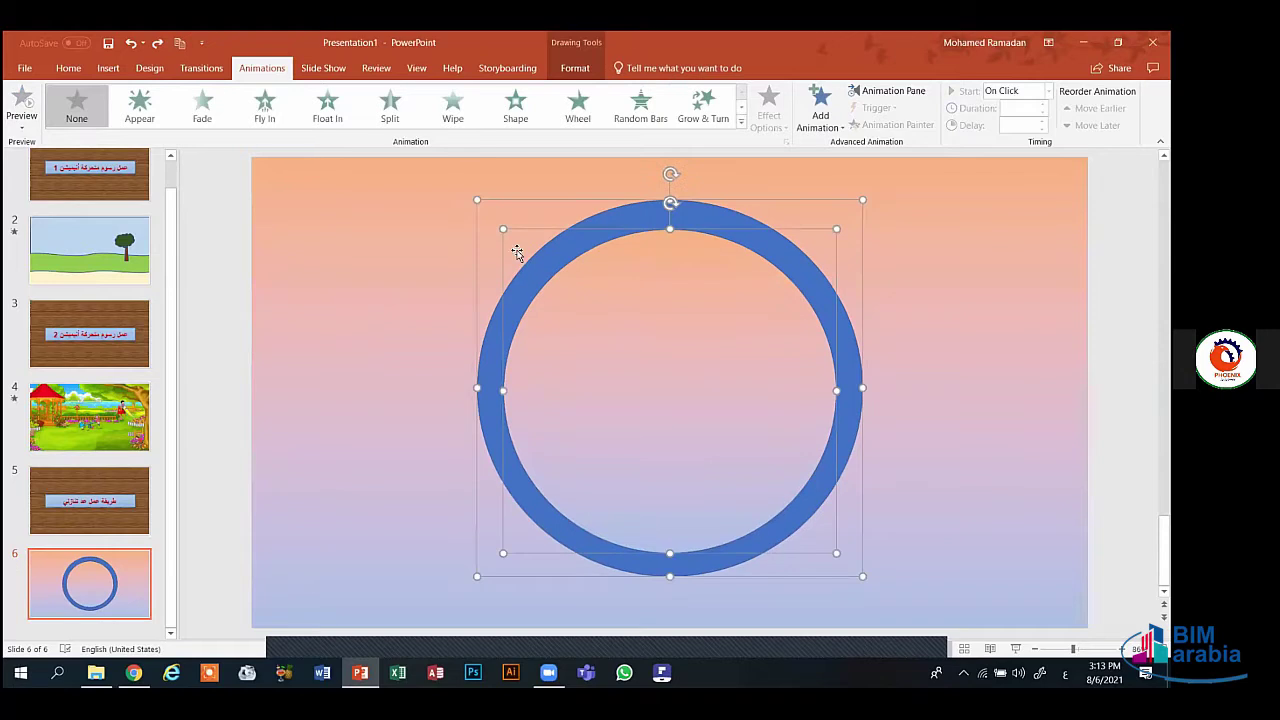
- Select both ring ovals together and apply the Wheel animation
click(898, 442)
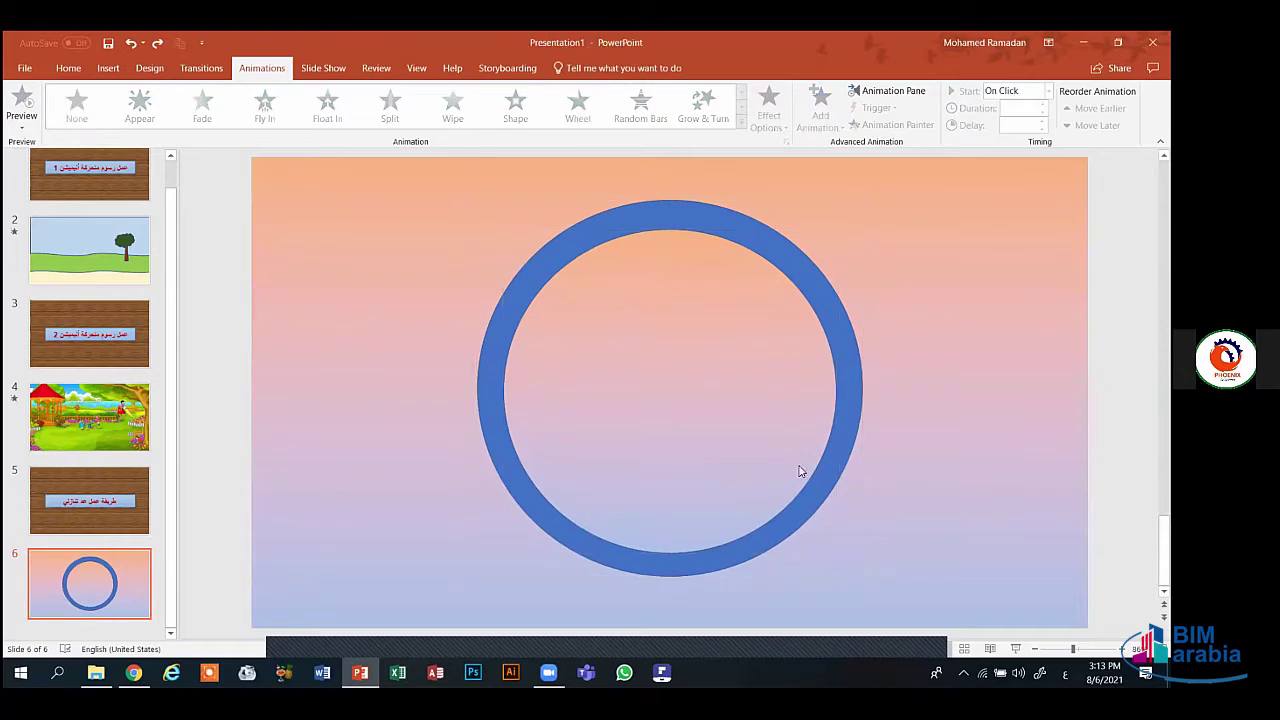
drag(392, 186, 1016, 647)
drag(982, 612, 981, 610)
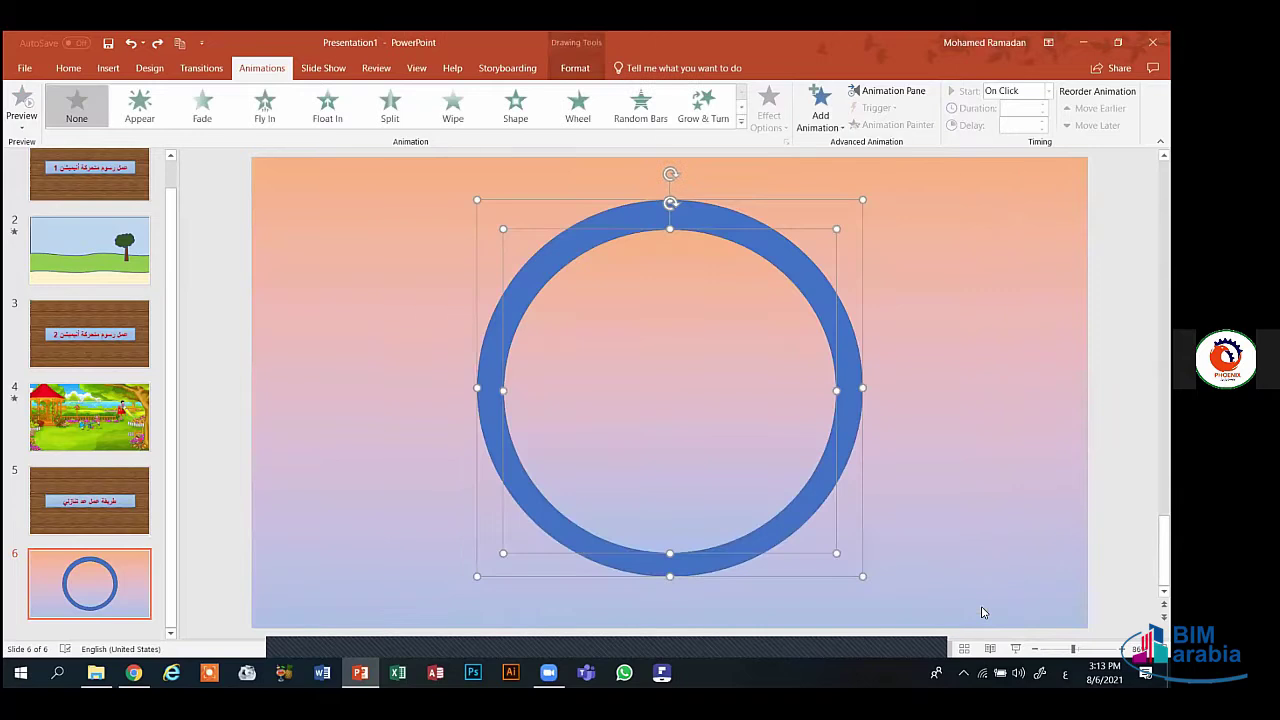
click(577, 109)
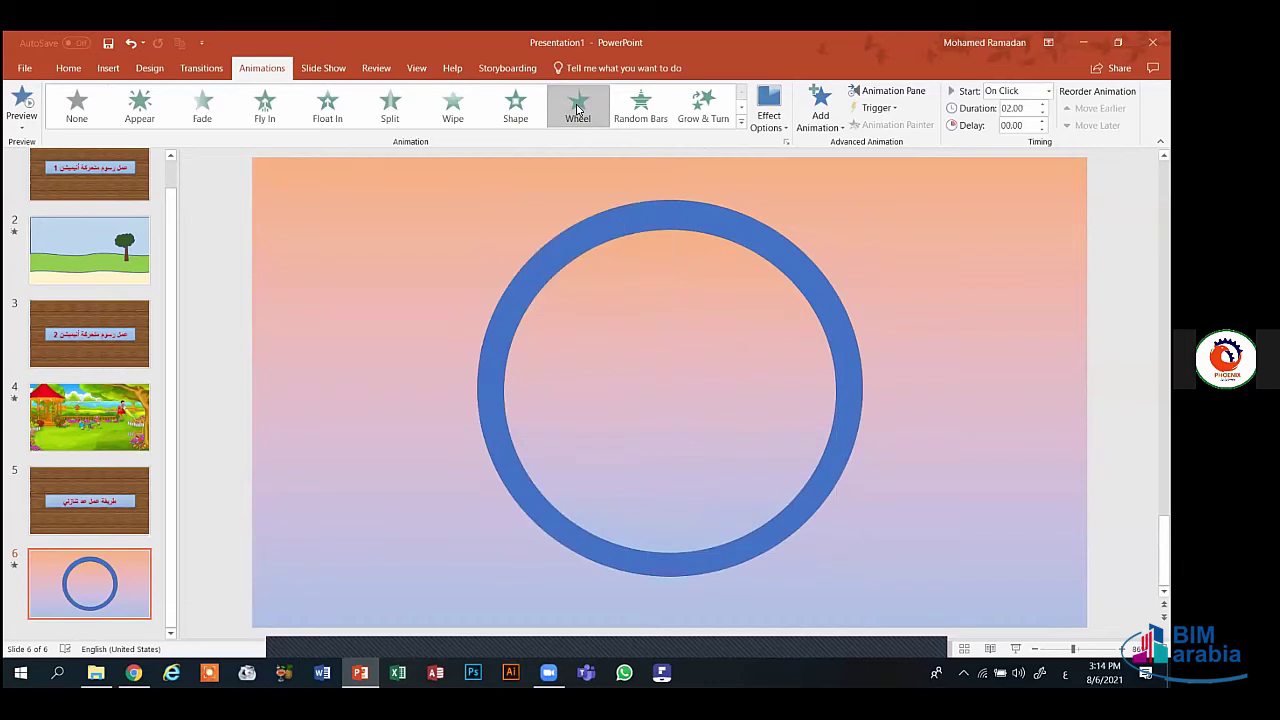
- Set the Wheel animation to start With Previous with a 01.00-second duration, then preview it
click(1047, 91)
click(1018, 123)
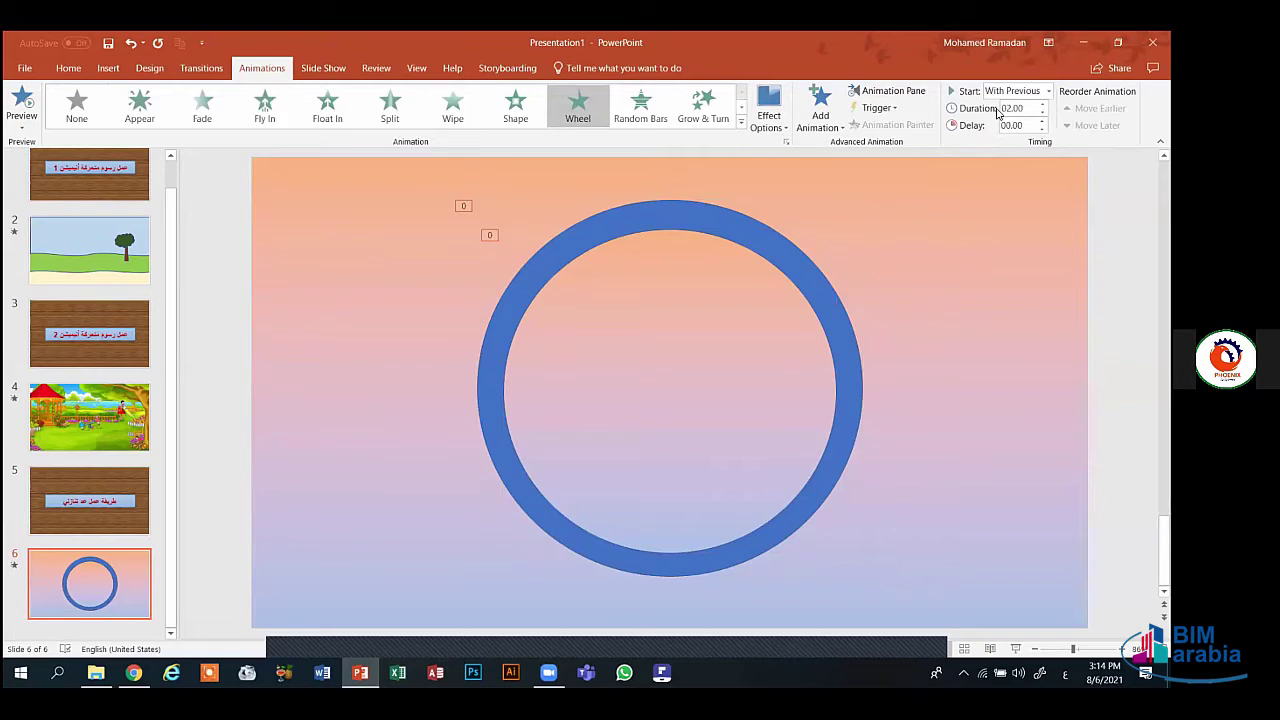
click(1043, 114)
click(1043, 114)
click(1043, 114)
click(1043, 114)
click(12, 100)
- From the Animation Pane, open Oval 8's Wheel Effect Options at the Timing settings
click(879, 95)
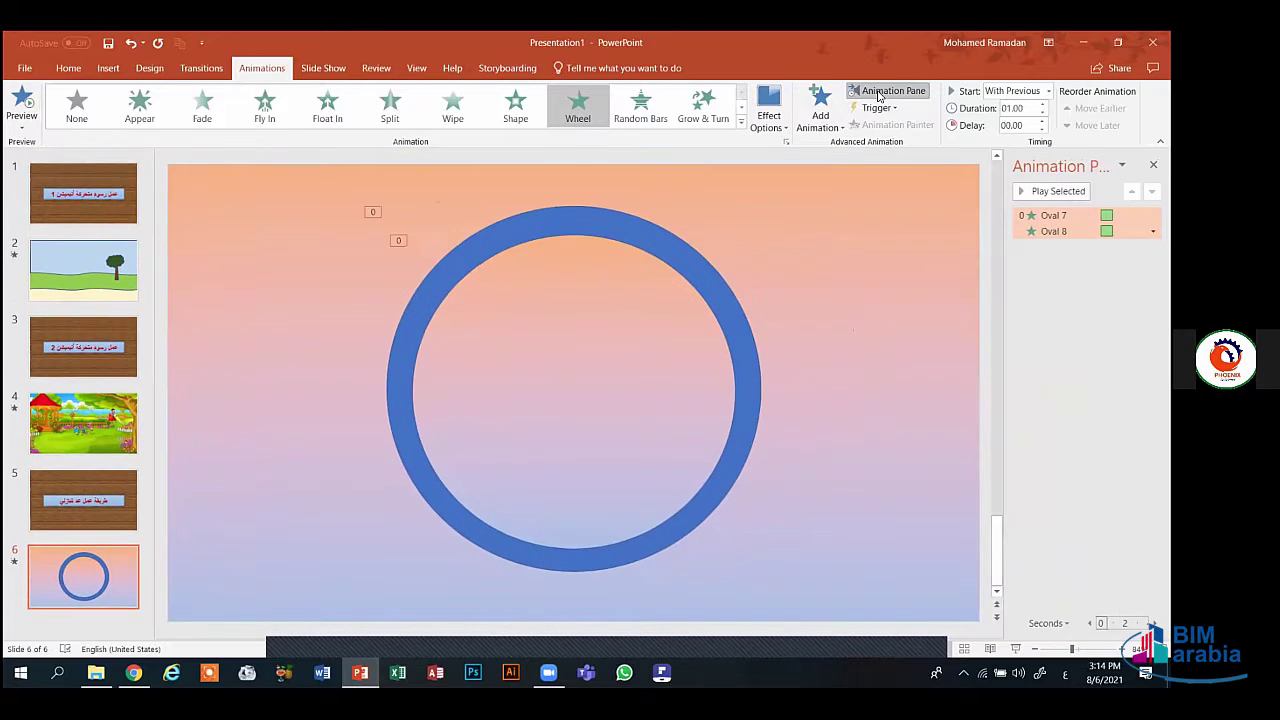
click(1060, 231)
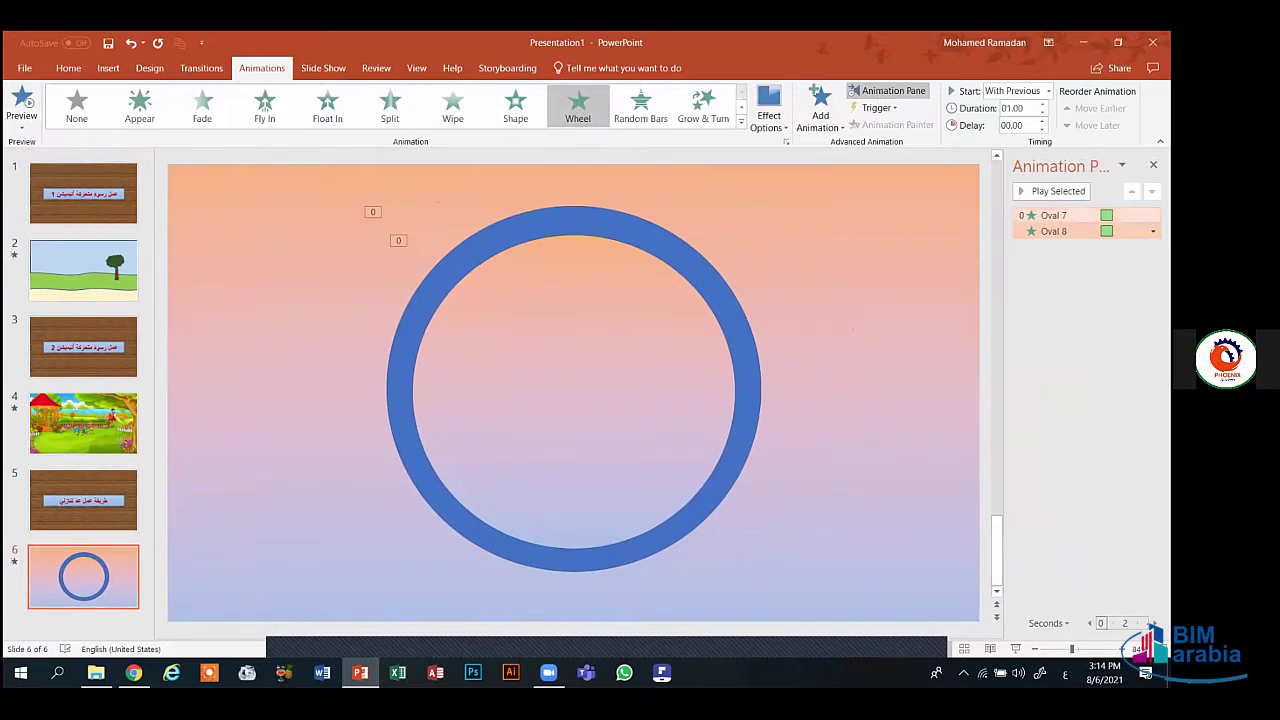
click(1152, 231)
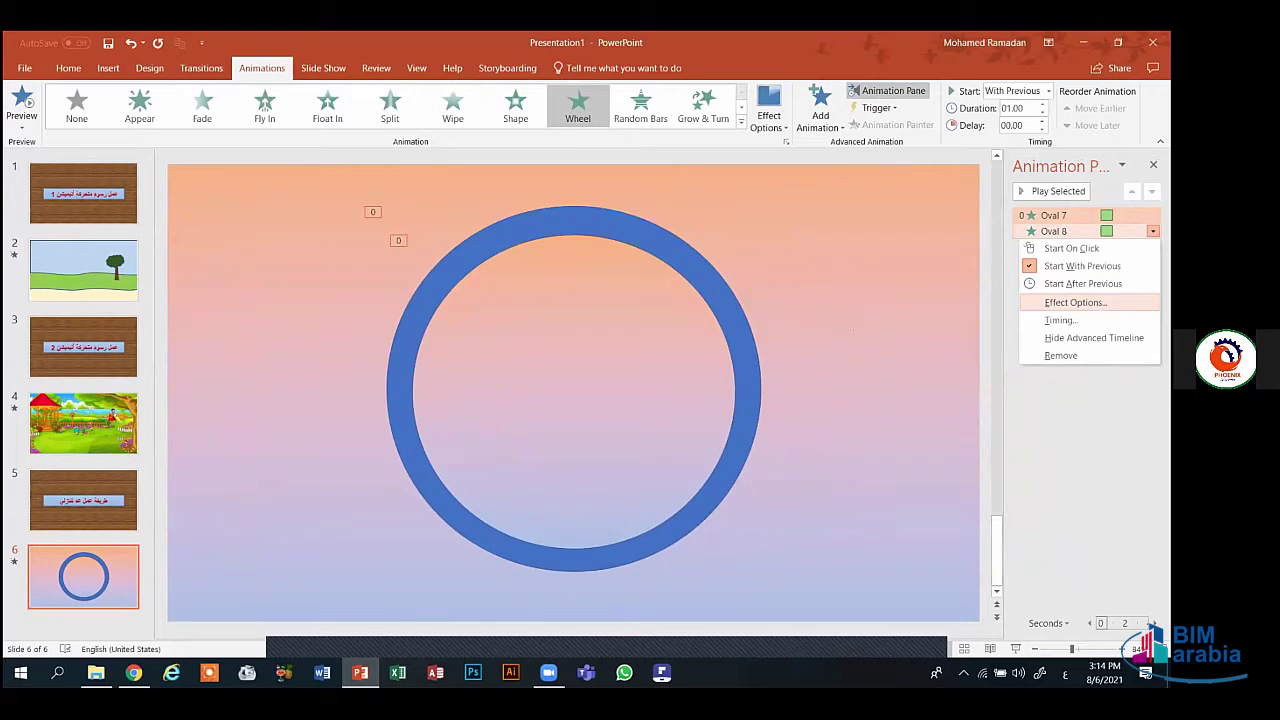
click(1075, 302)
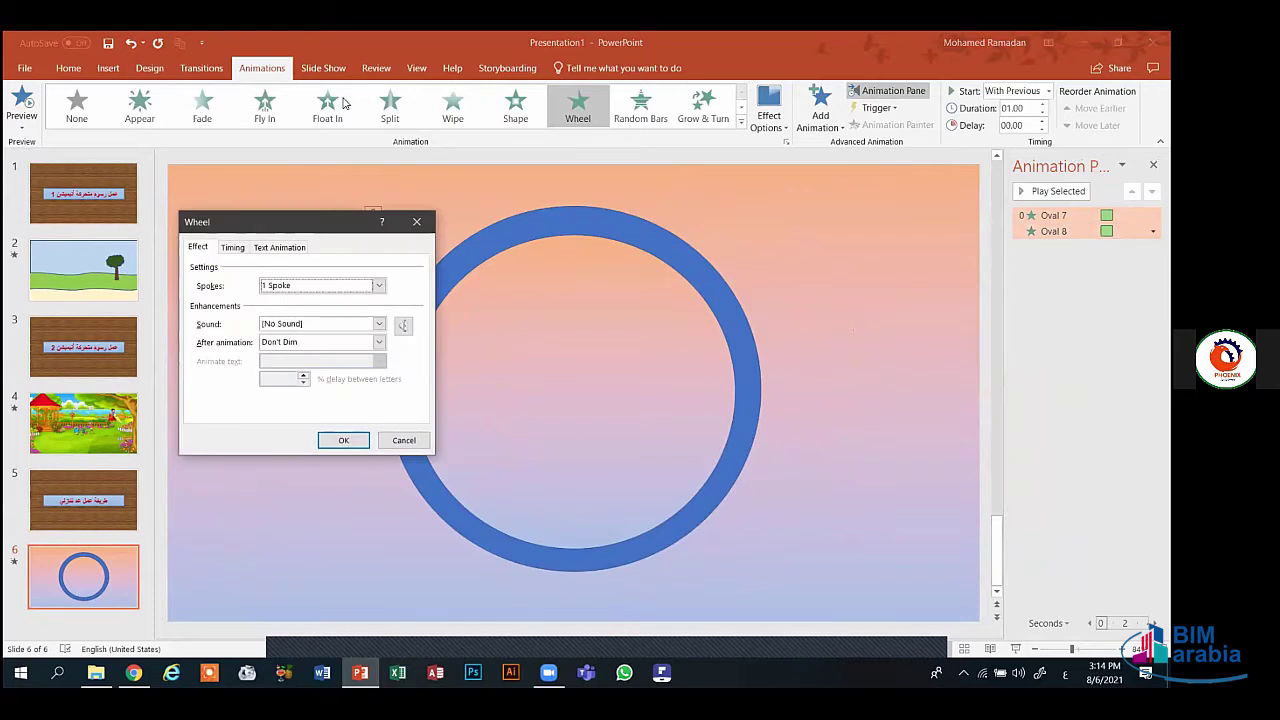
drag(322, 212, 669, 208)
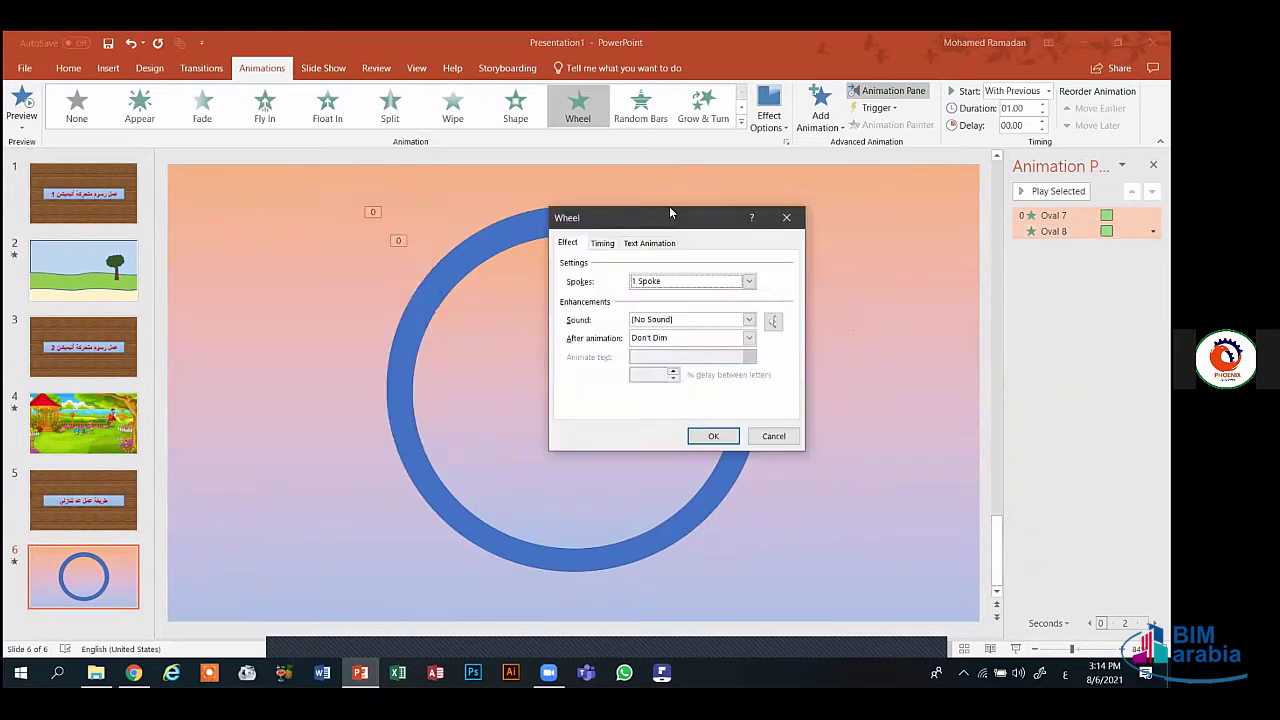
click(601, 247)
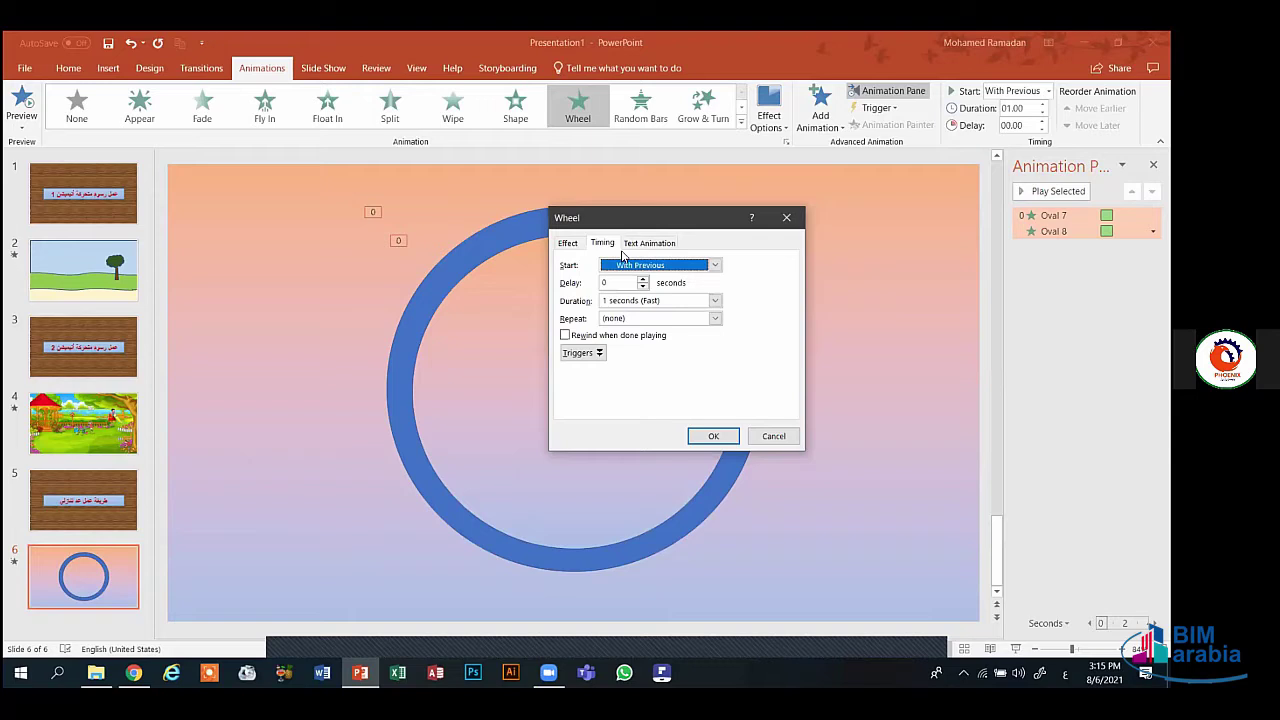
- Enter 11 in the Wheel animation's Repeat box, confirm it, and stop the preview
click(715, 318)
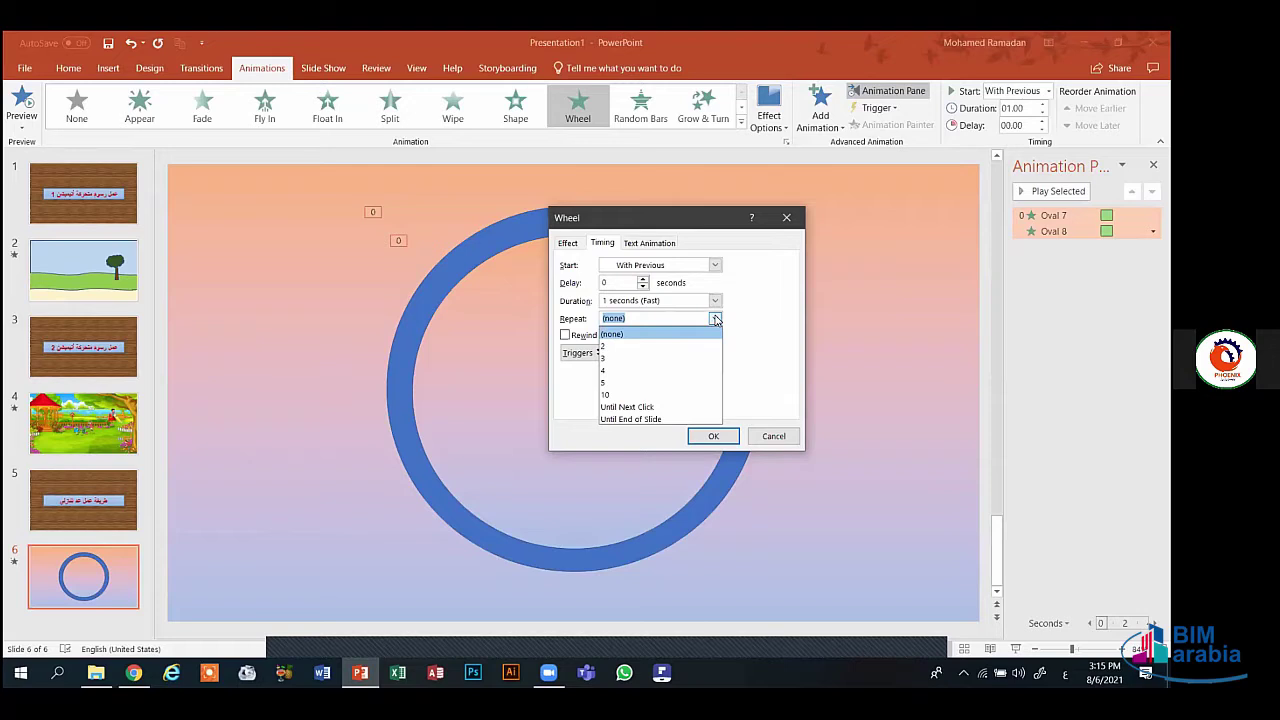
text(11)
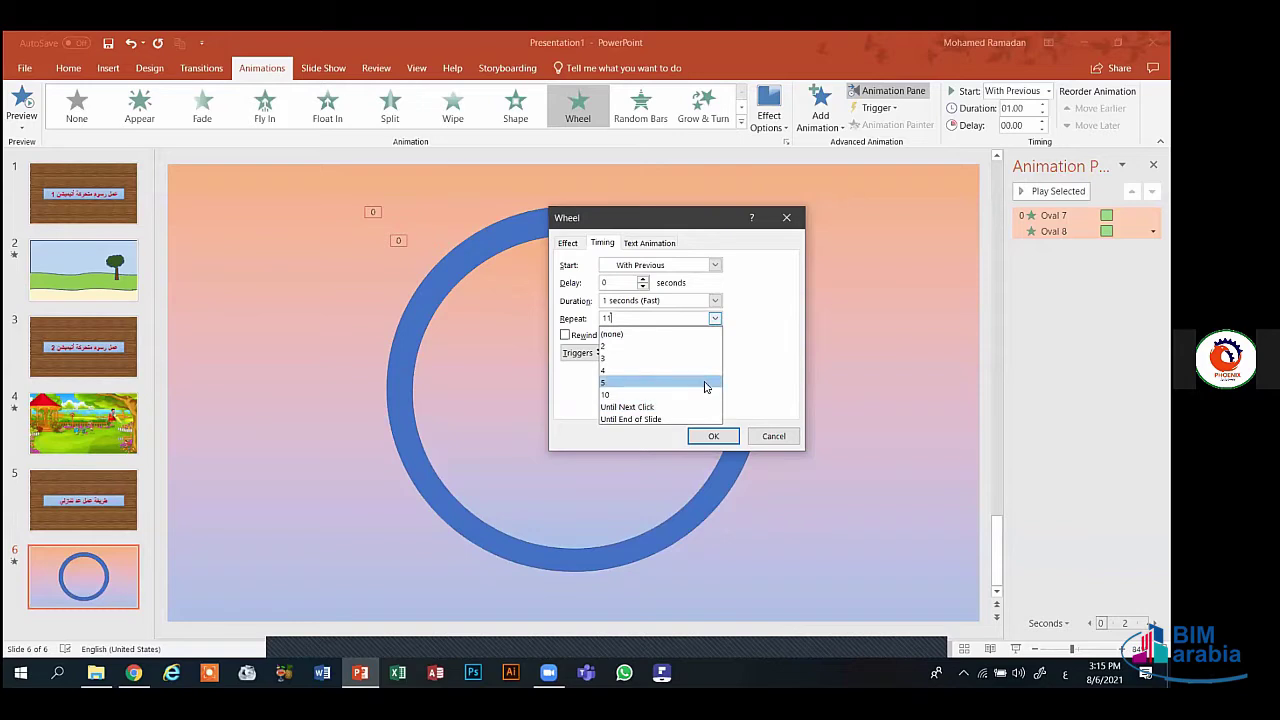
key(Escape)
click(662, 318)
text(1)
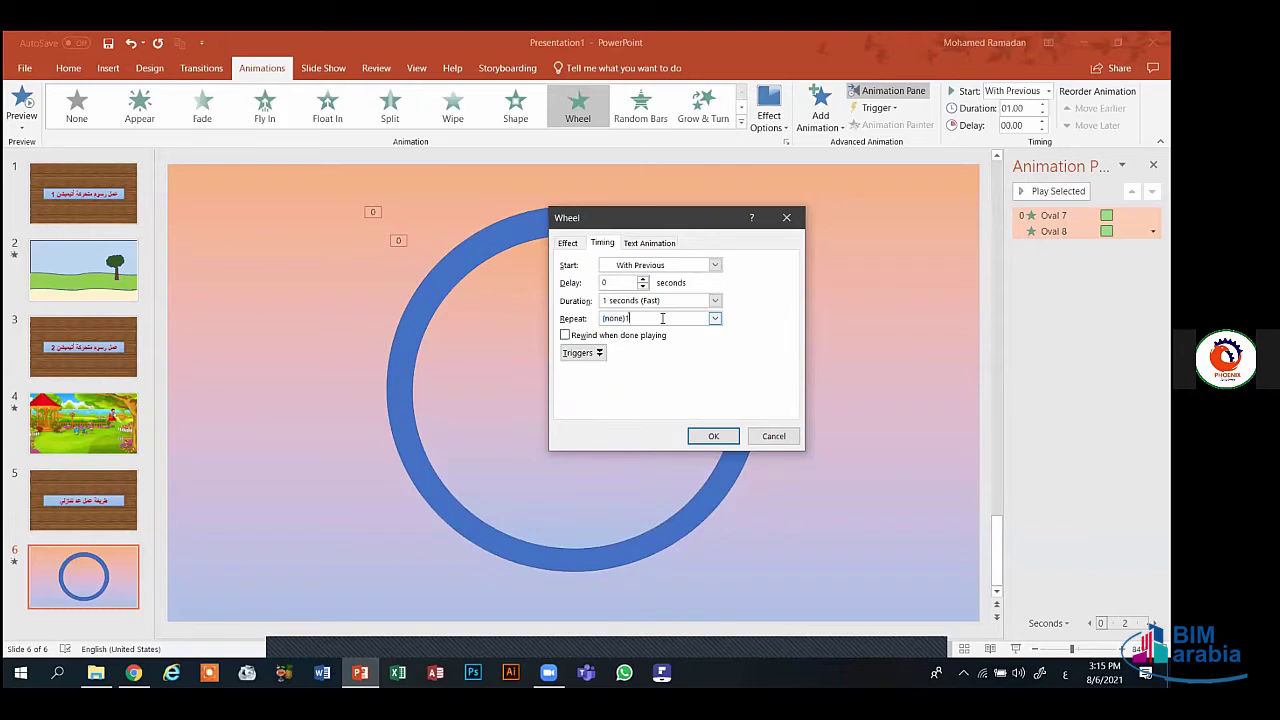
text(1)
key(Home)
key(Delete)
key(Delete)
key(Delete)
key(Delete)
key(Delete)
key(Delete)
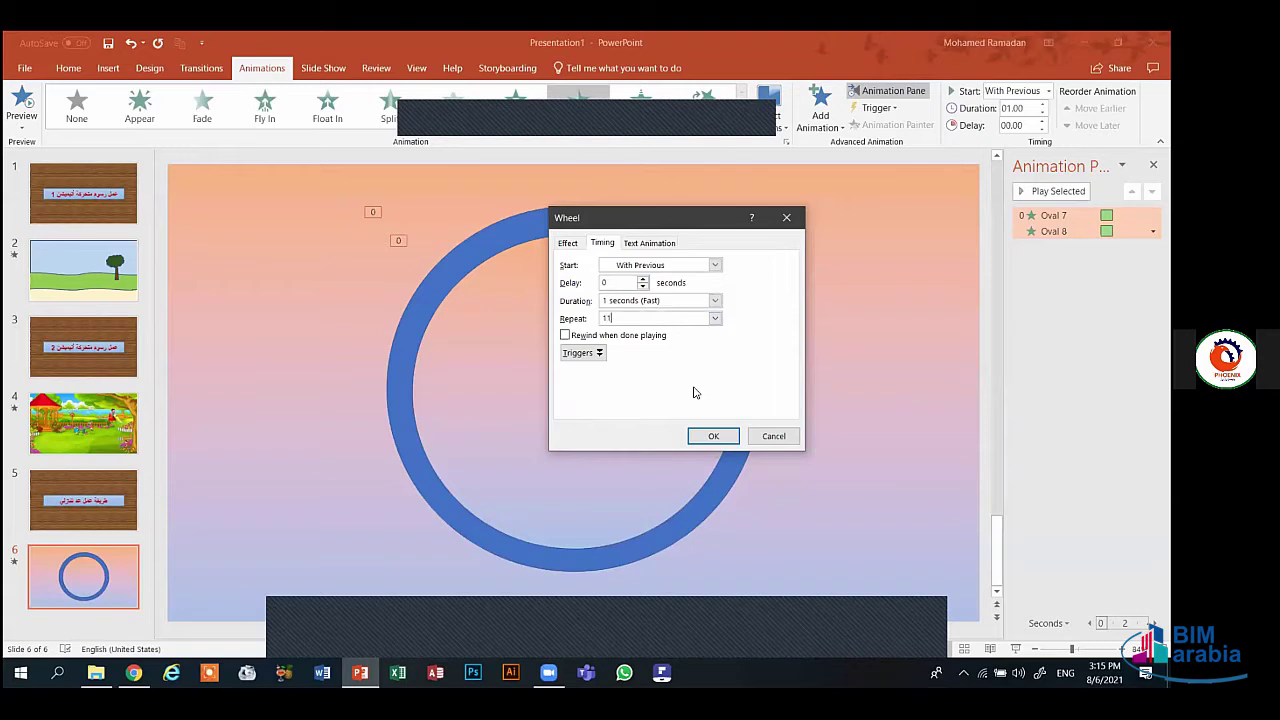
click(713, 437)
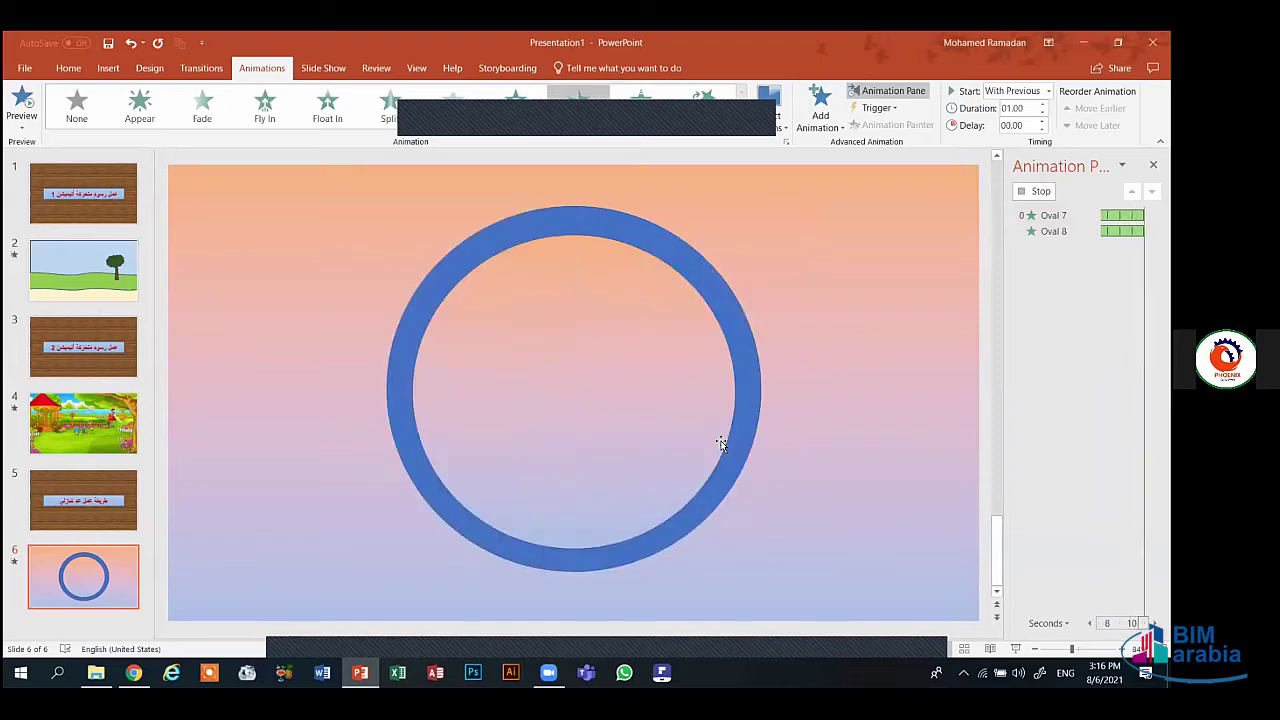
click(721, 443)
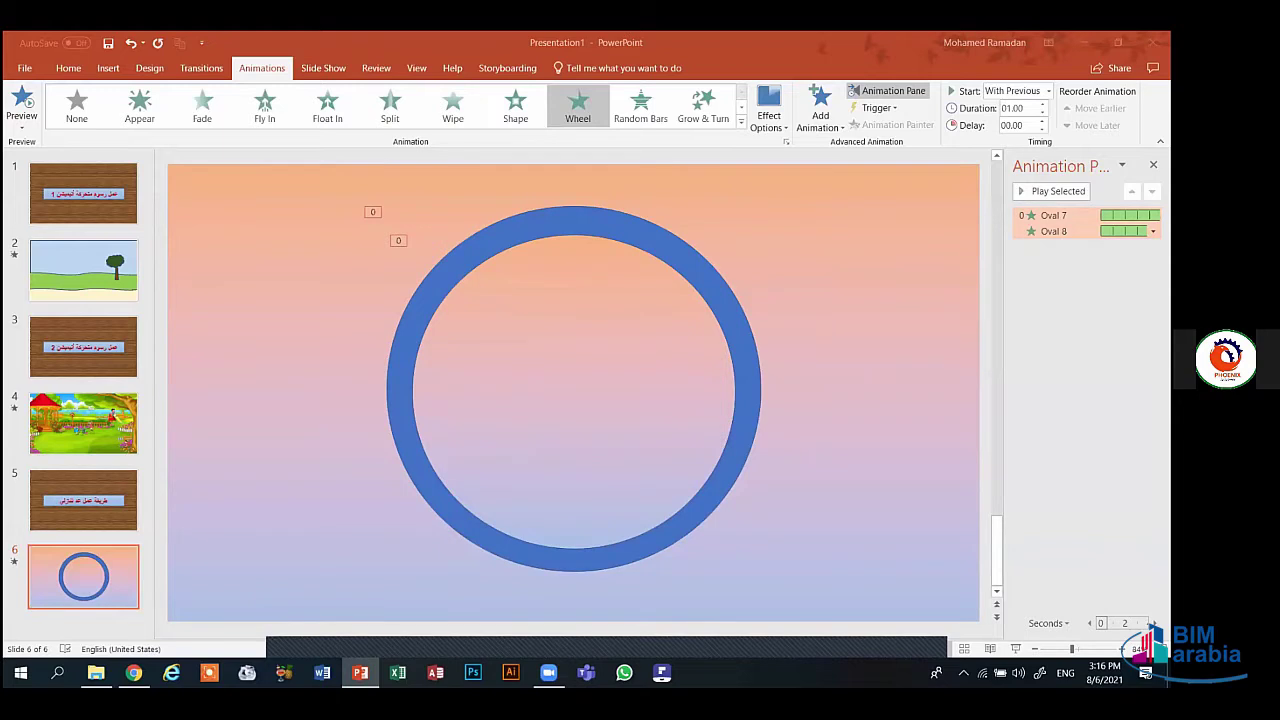
click(1152, 231)
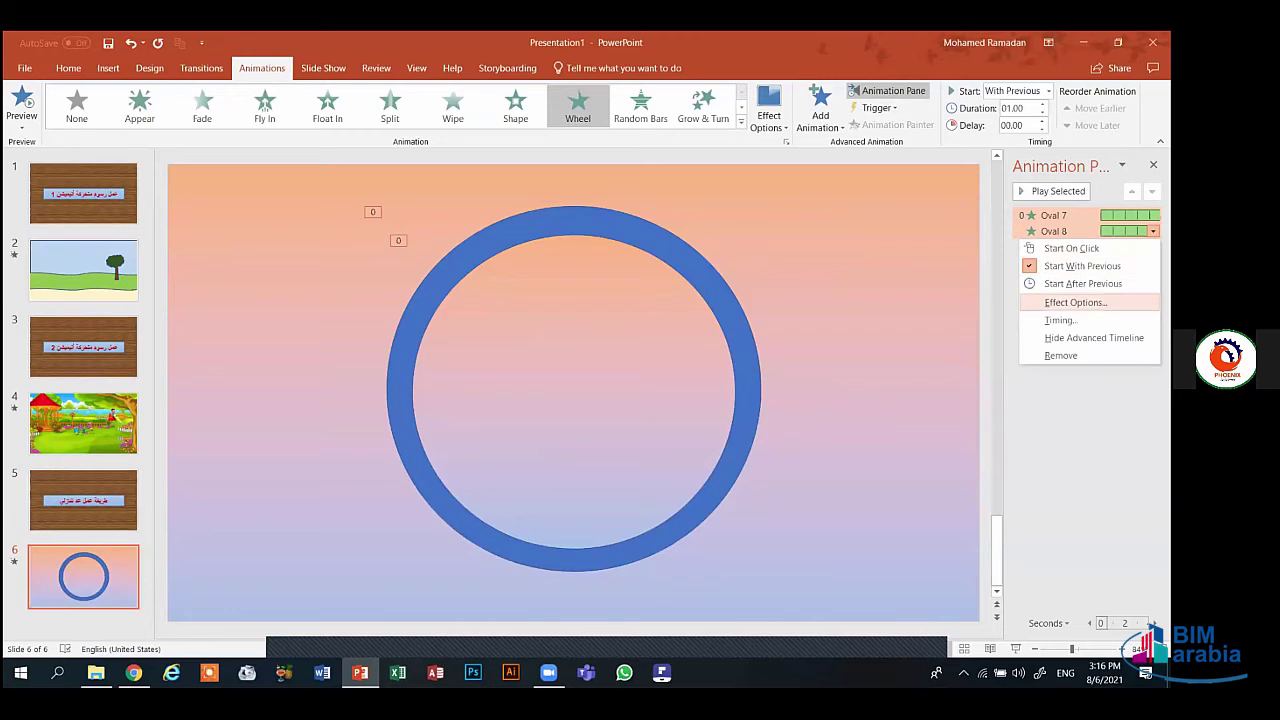
click(1075, 302)
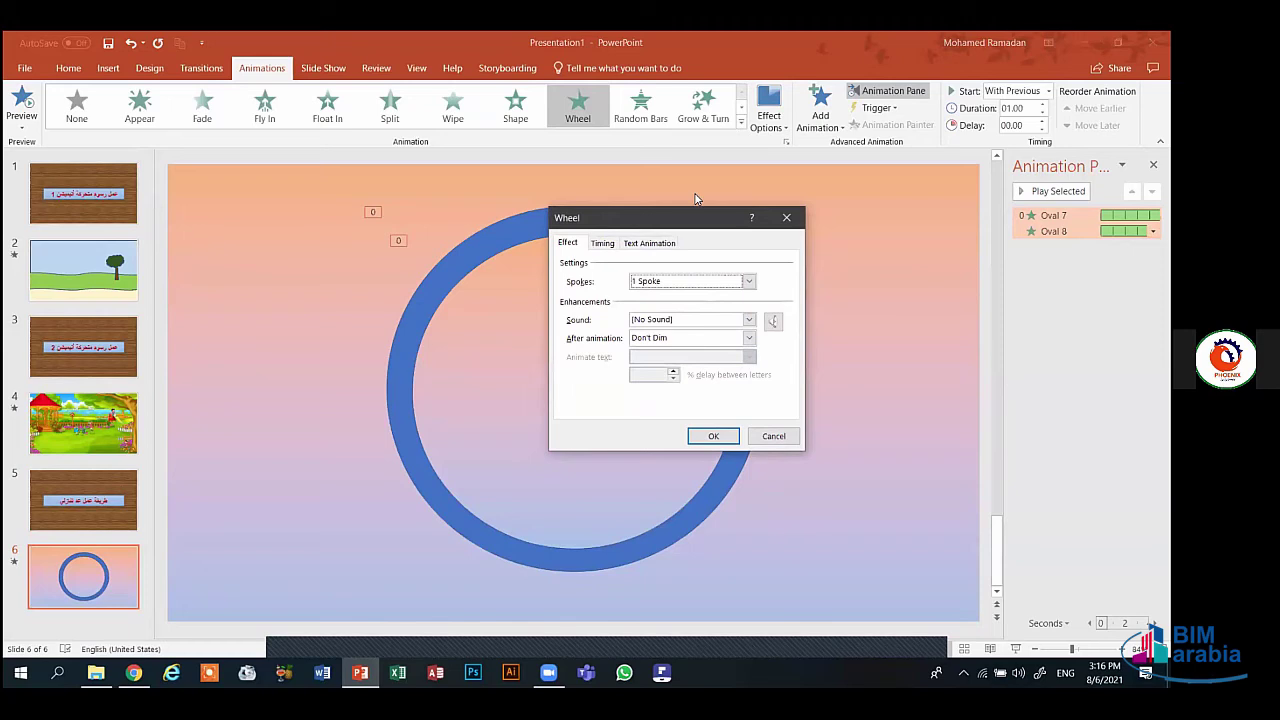
click(602, 243)
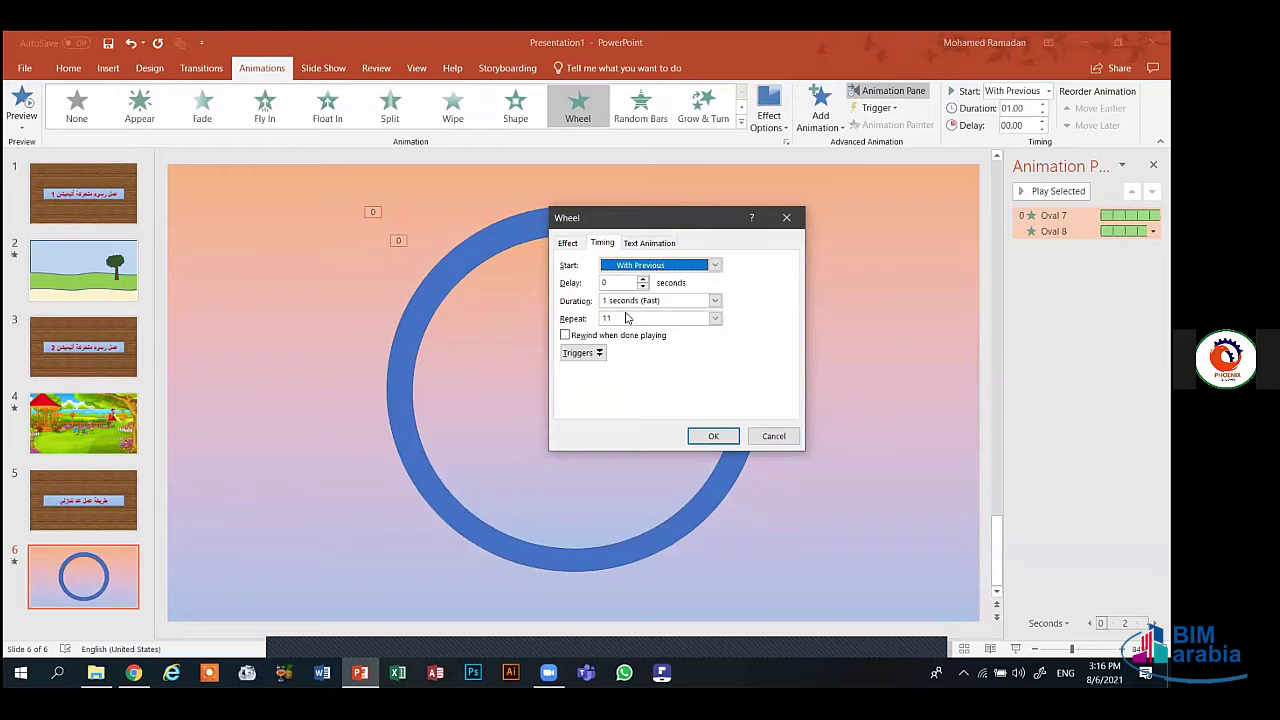
double_click(626, 317)
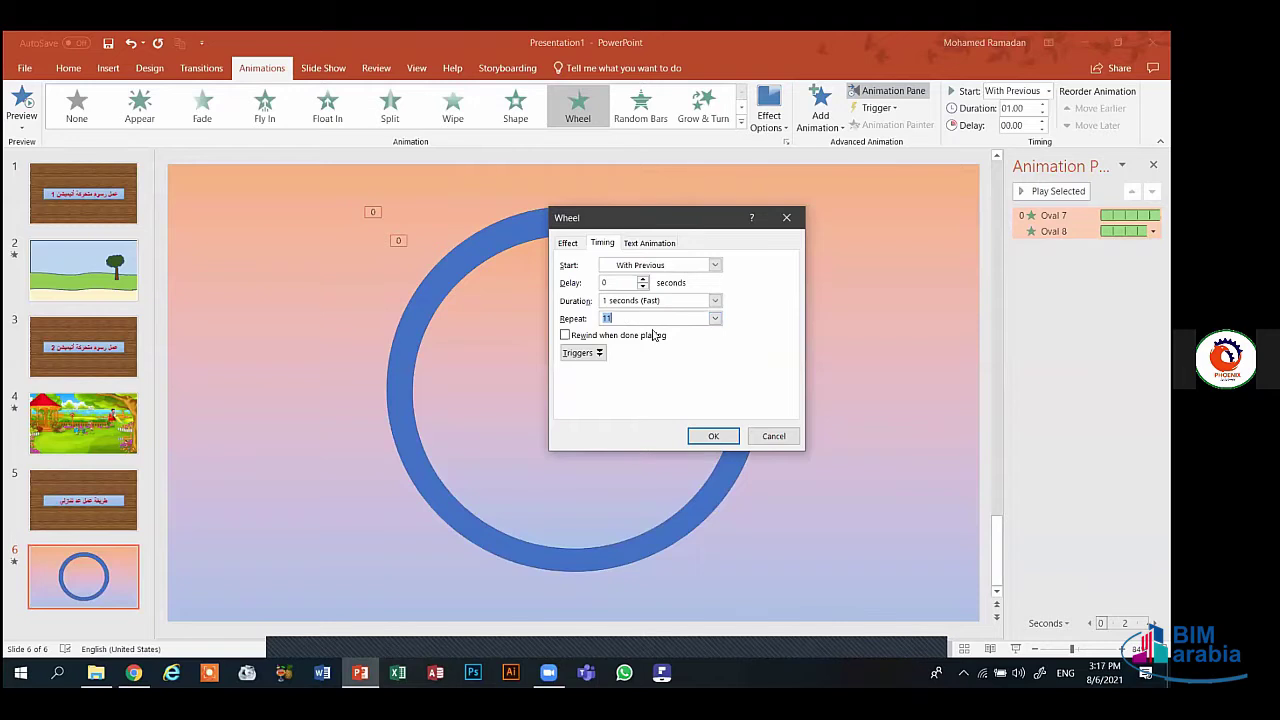
click(712, 437)
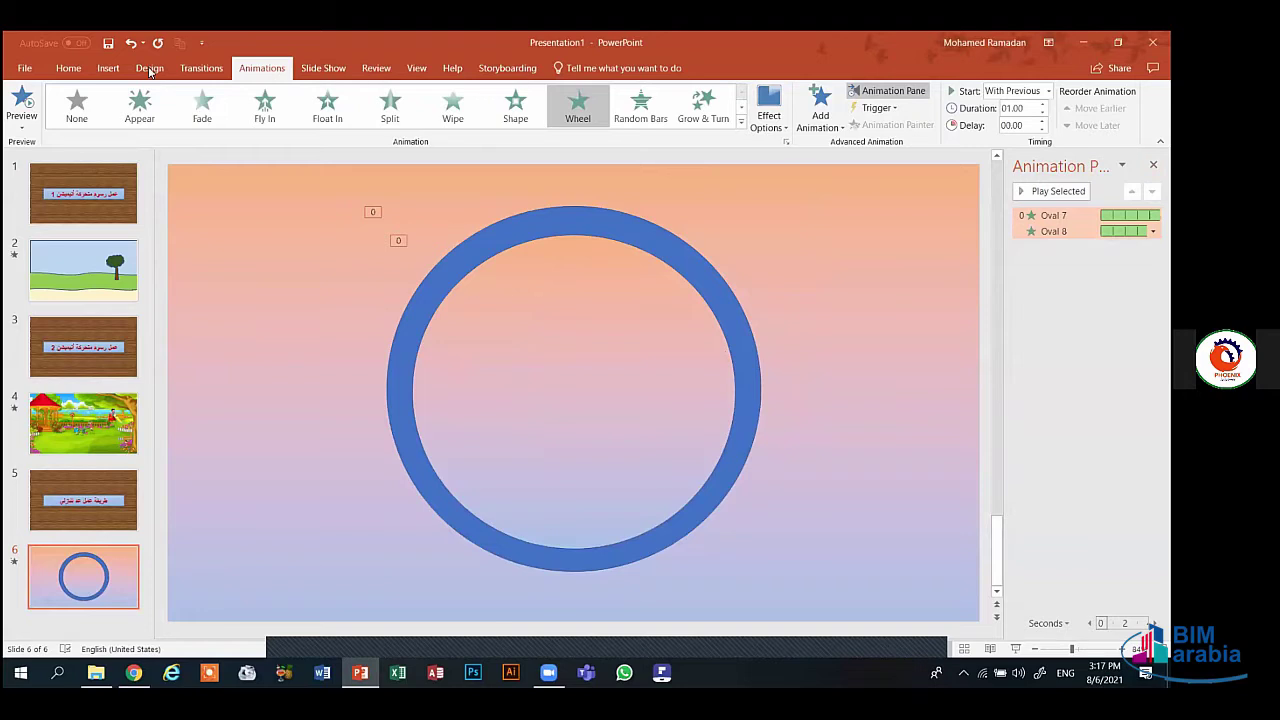
- Draw a text box at the slide's upper left and type 10
click(108, 68)
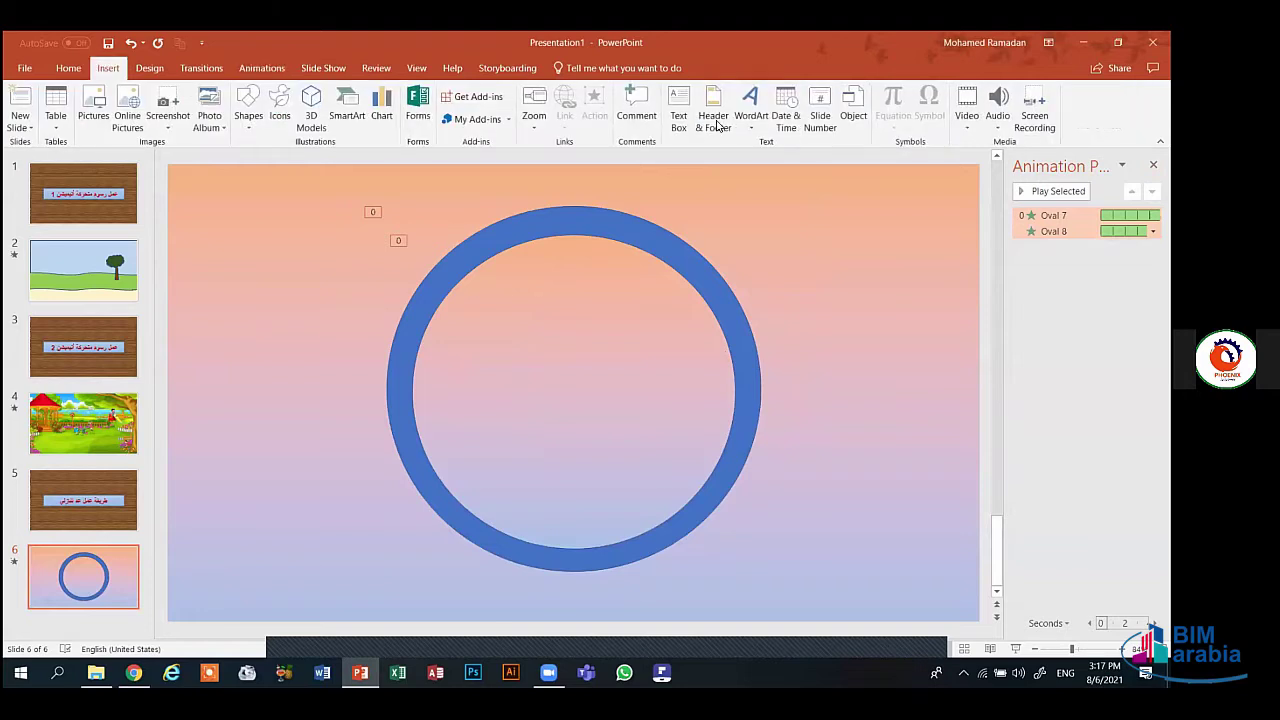
click(678, 120)
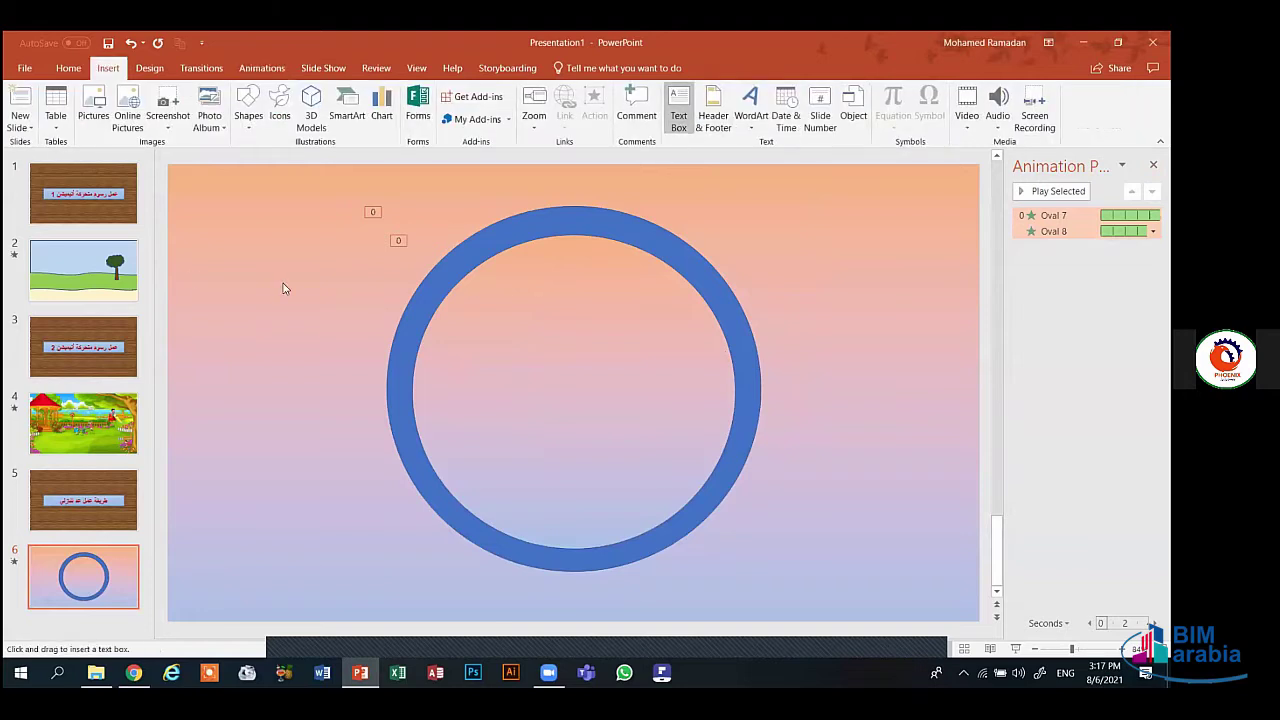
click(194, 272)
drag(208, 291, 271, 345)
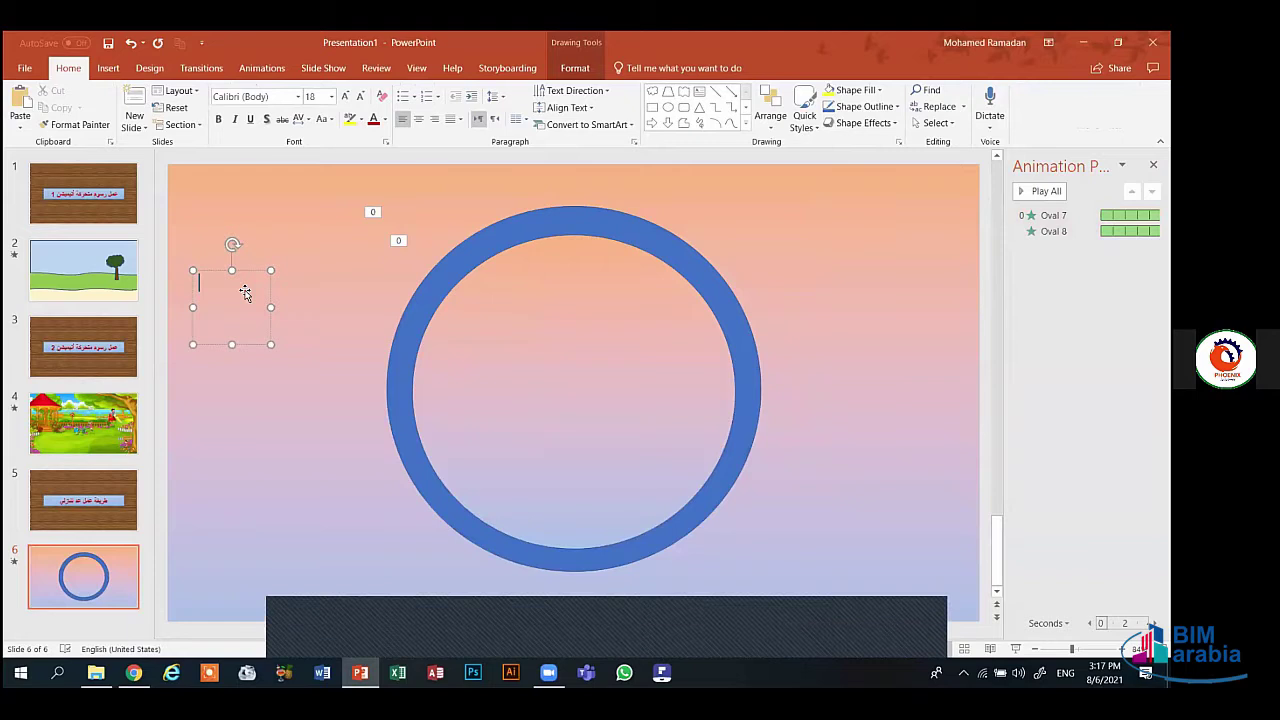
text(1)
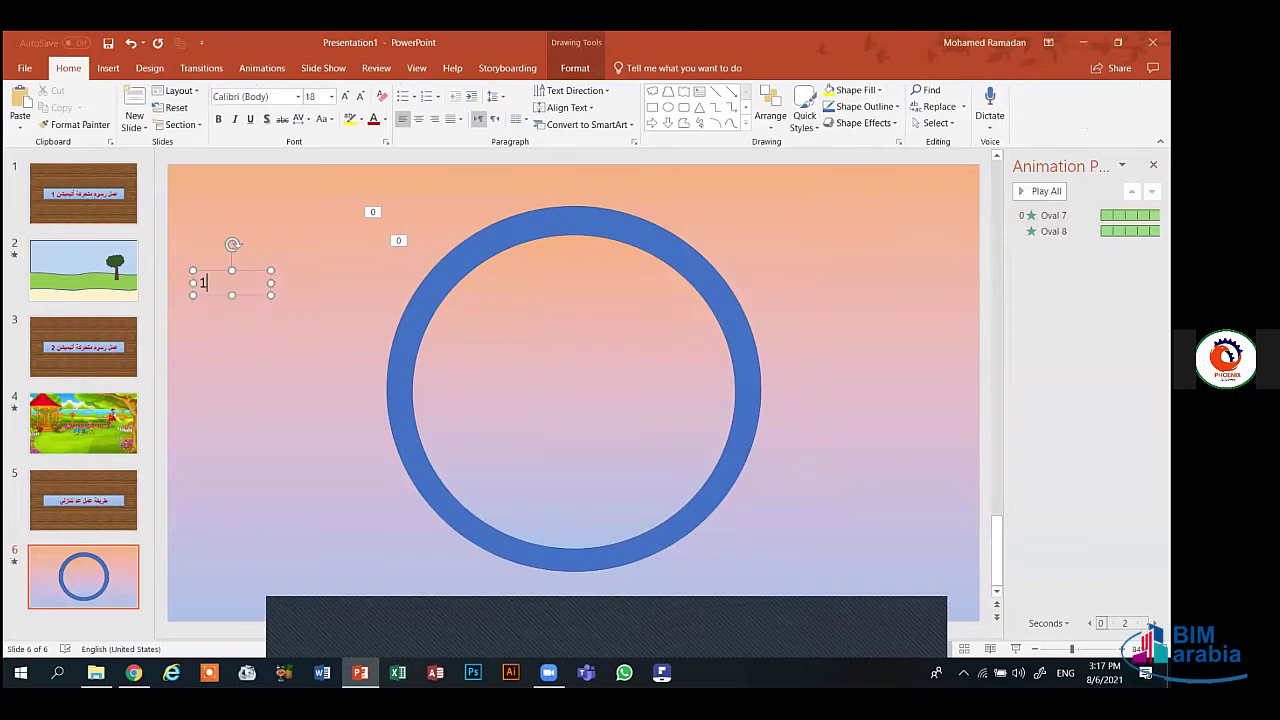
text(0)
- Centre the 10 in its box and make it bold at 48 pt
key(ctrl+a)
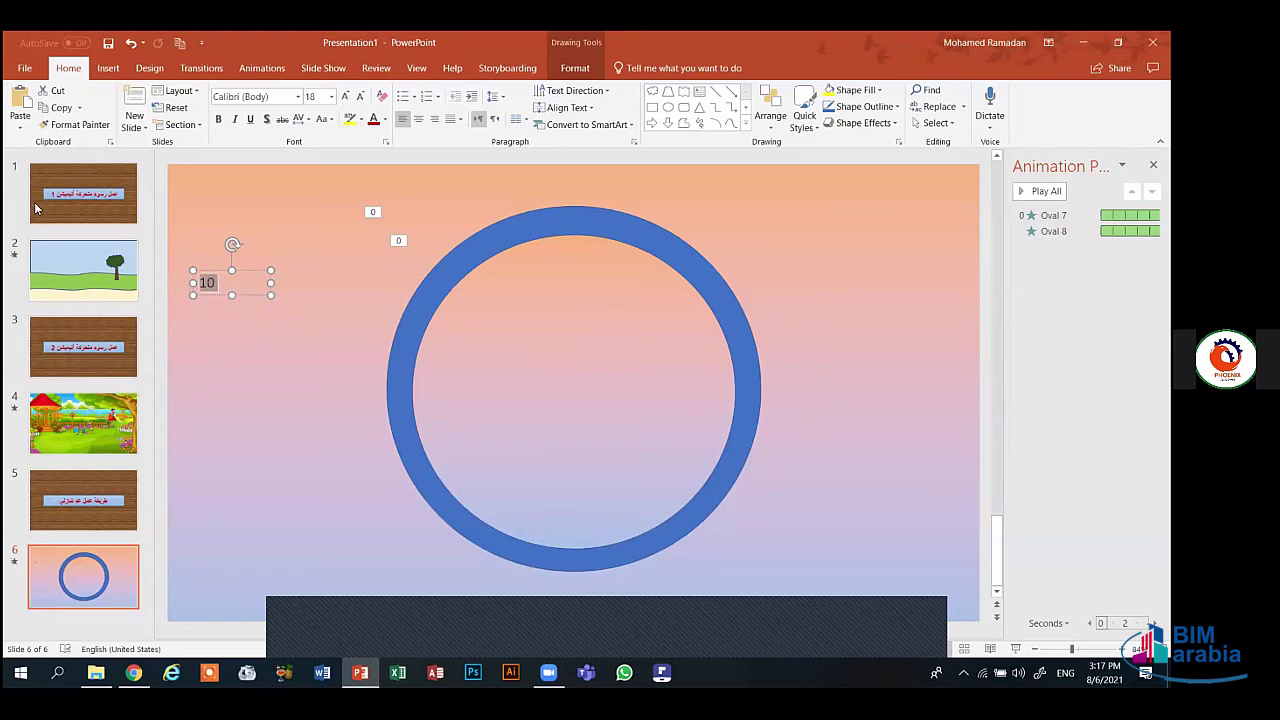
click(418, 119)
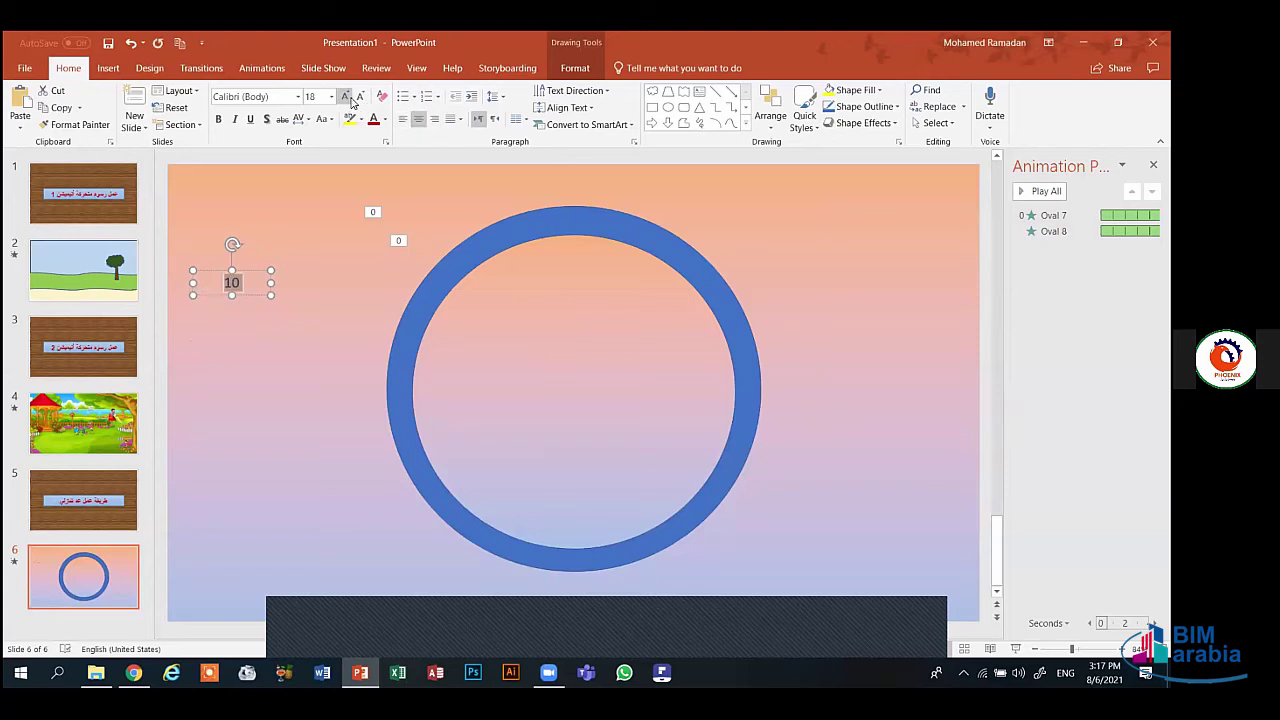
click(351, 101)
click(345, 96)
click(345, 96)
click(345, 96)
click(345, 96)
click(345, 96)
click(345, 96)
click(345, 96)
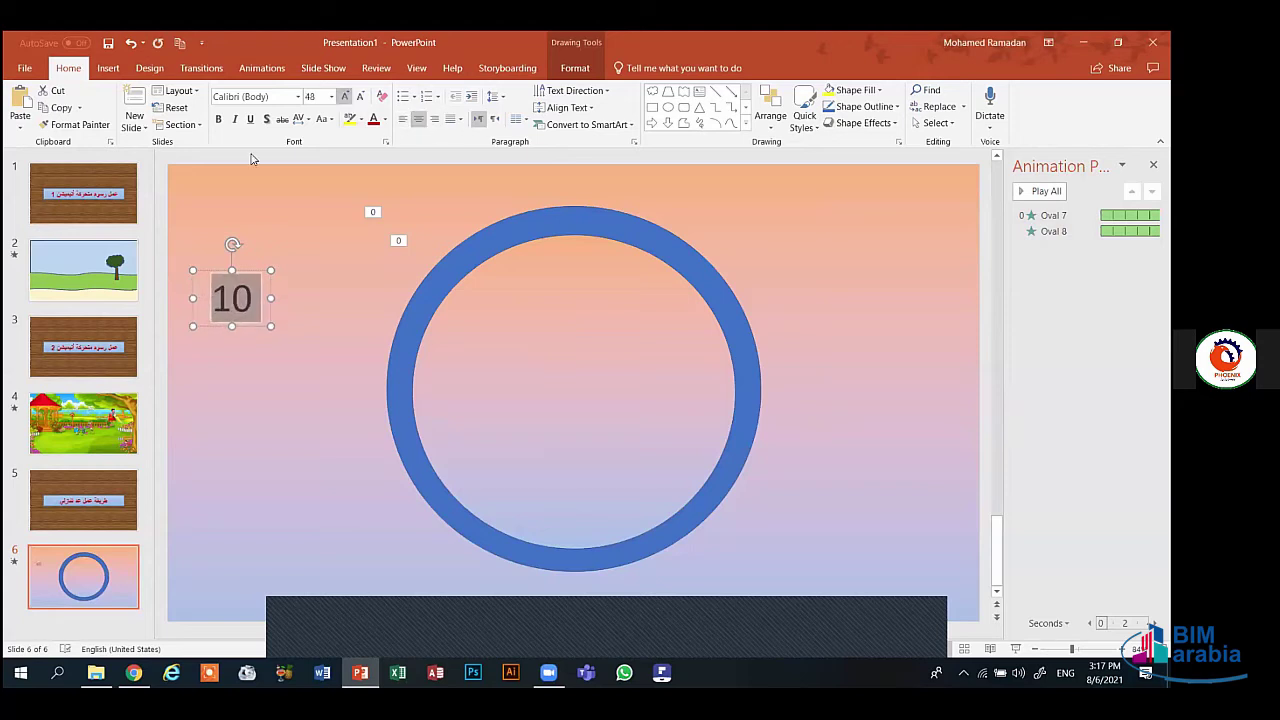
click(218, 119)
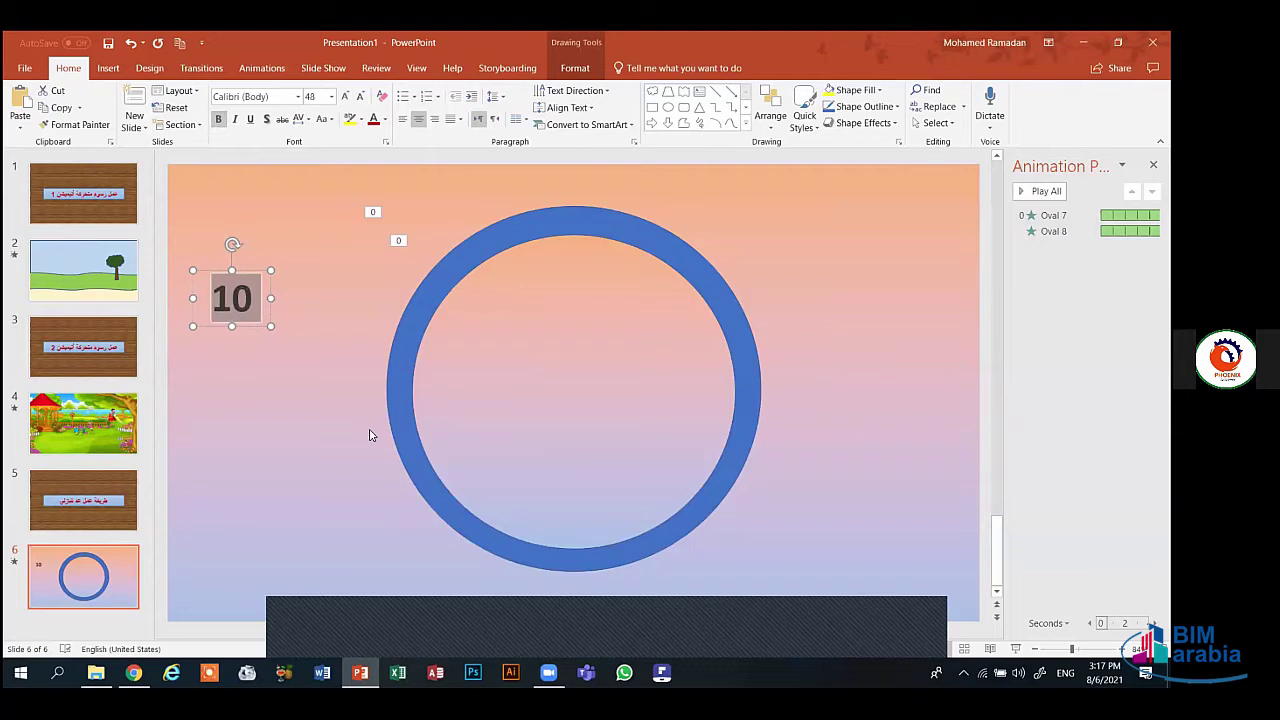
- Resize the numeral, settling at 72 pt so it stays on one line
click(358, 96)
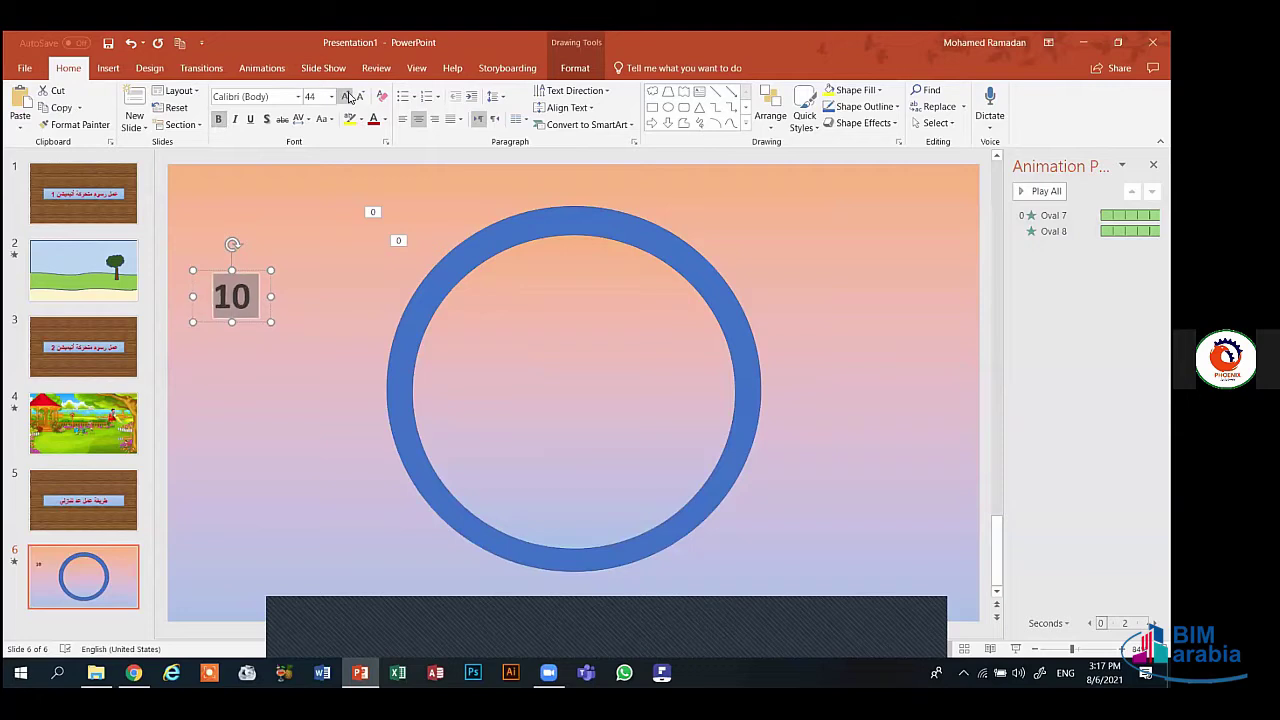
click(345, 96)
click(345, 96)
click(345, 96)
click(345, 96)
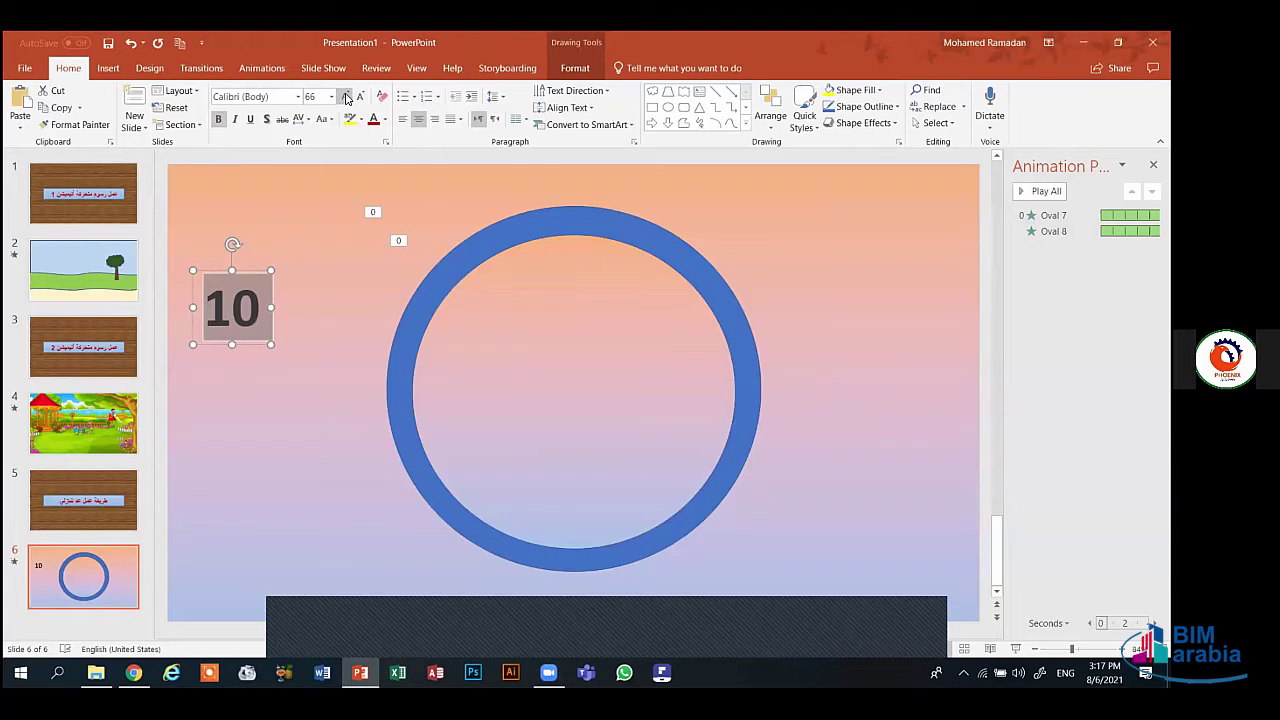
click(345, 96)
click(345, 96)
click(345, 96)
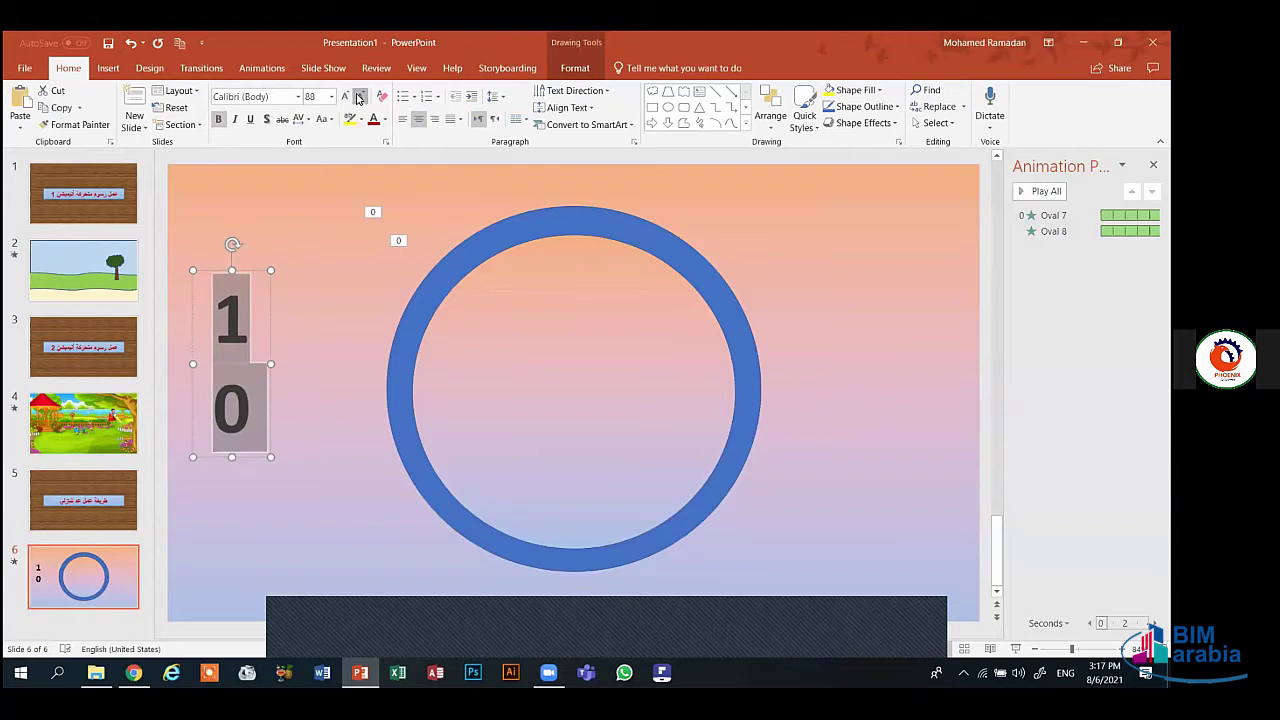
click(358, 96)
click(358, 96)
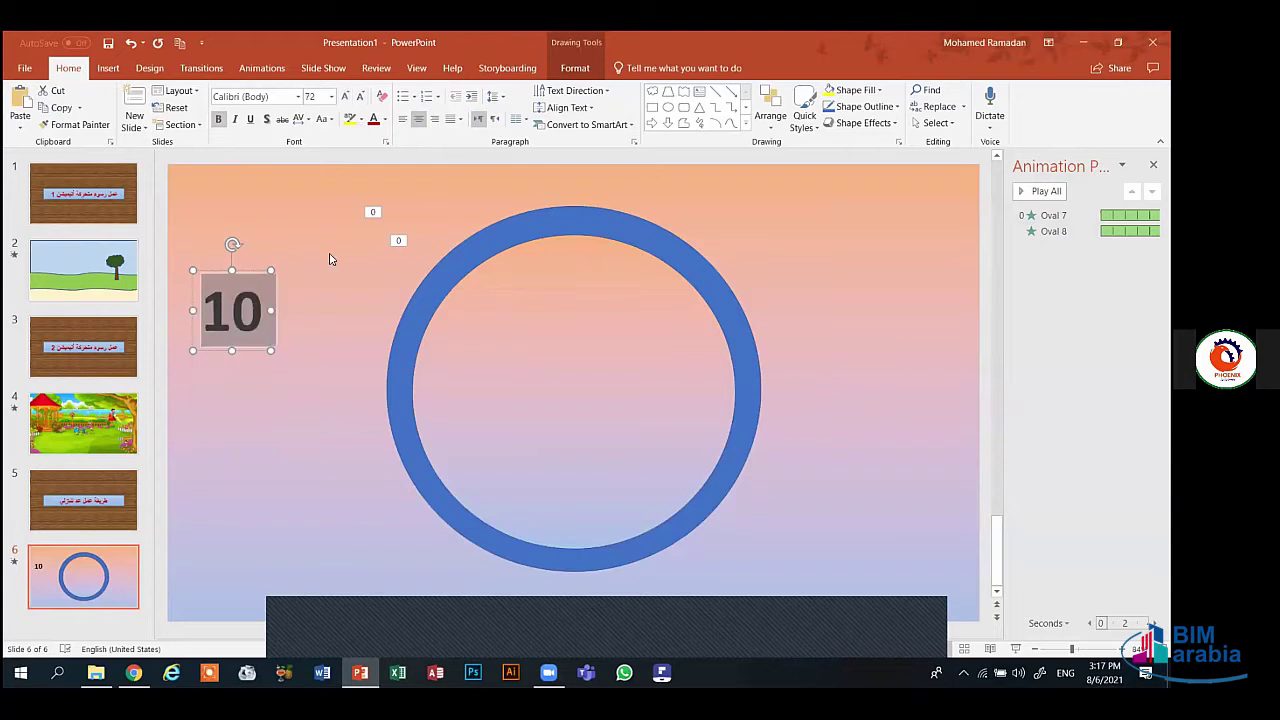
- Nudge the 10 box slightly right and up and enlarge the numeral to about 80 pt
click(234, 350)
click(235, 378)
click(233, 345)
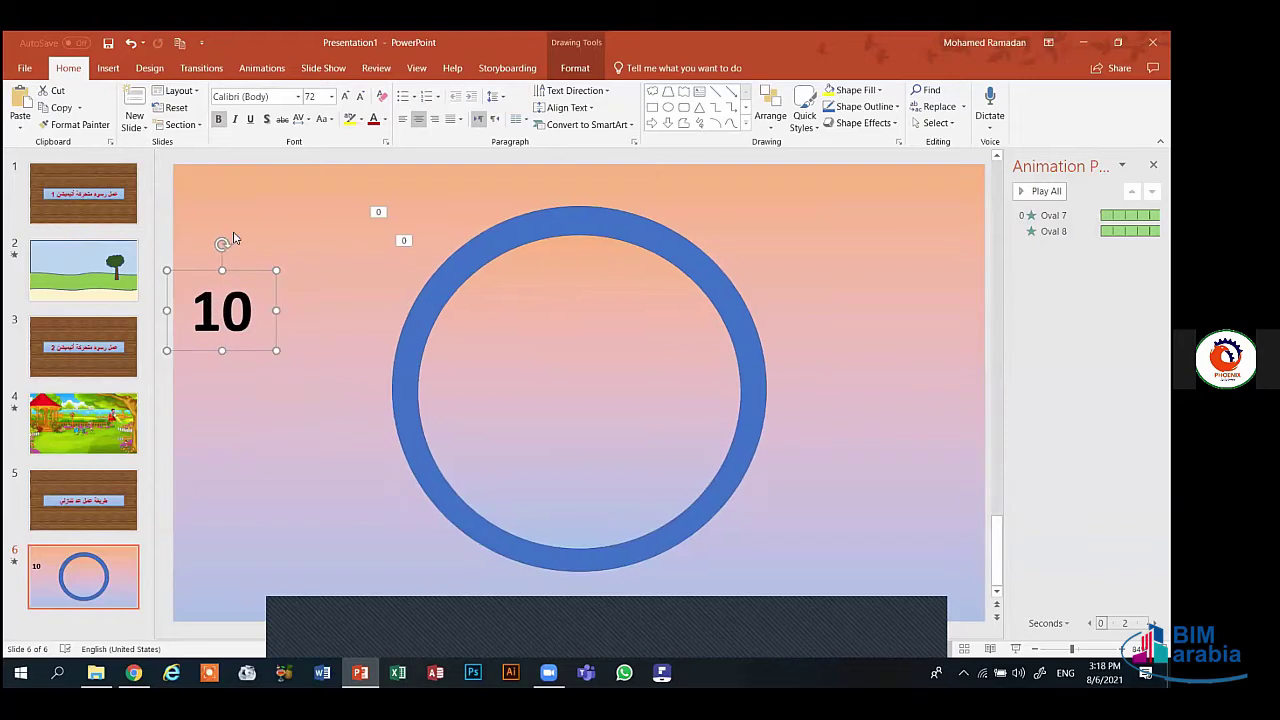
drag(241, 272, 266, 262)
double_click(262, 290)
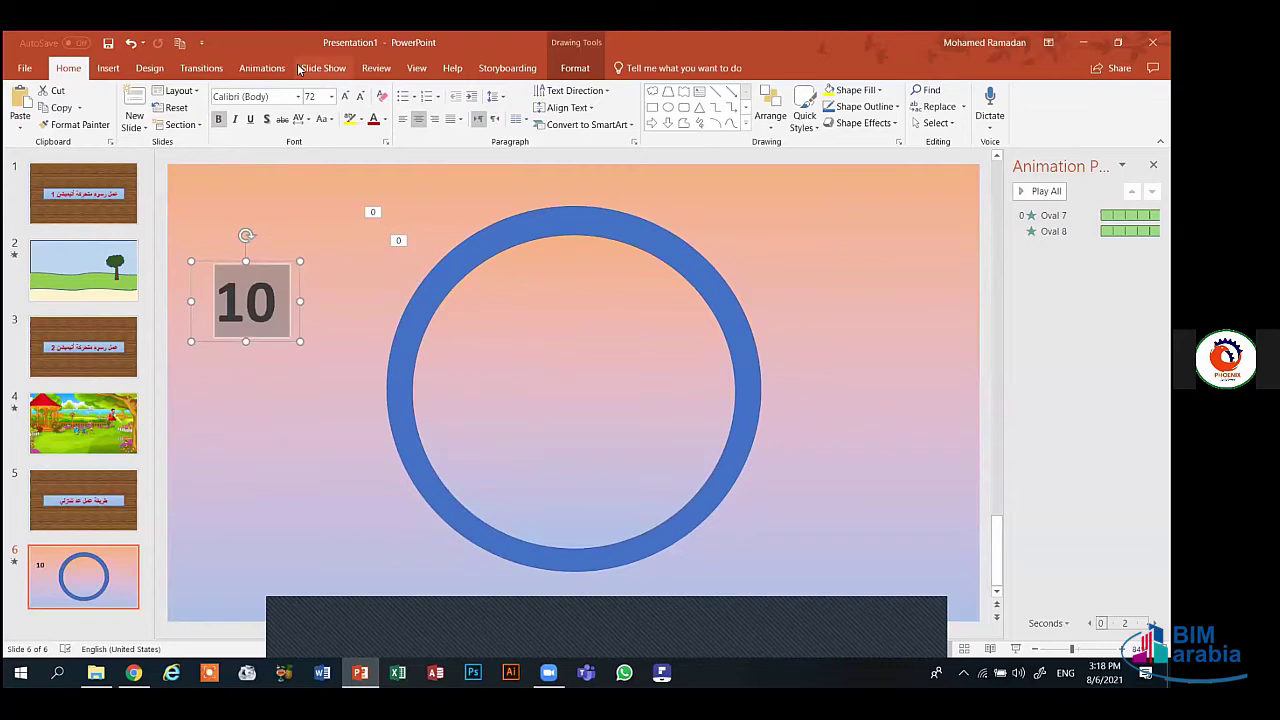
click(345, 96)
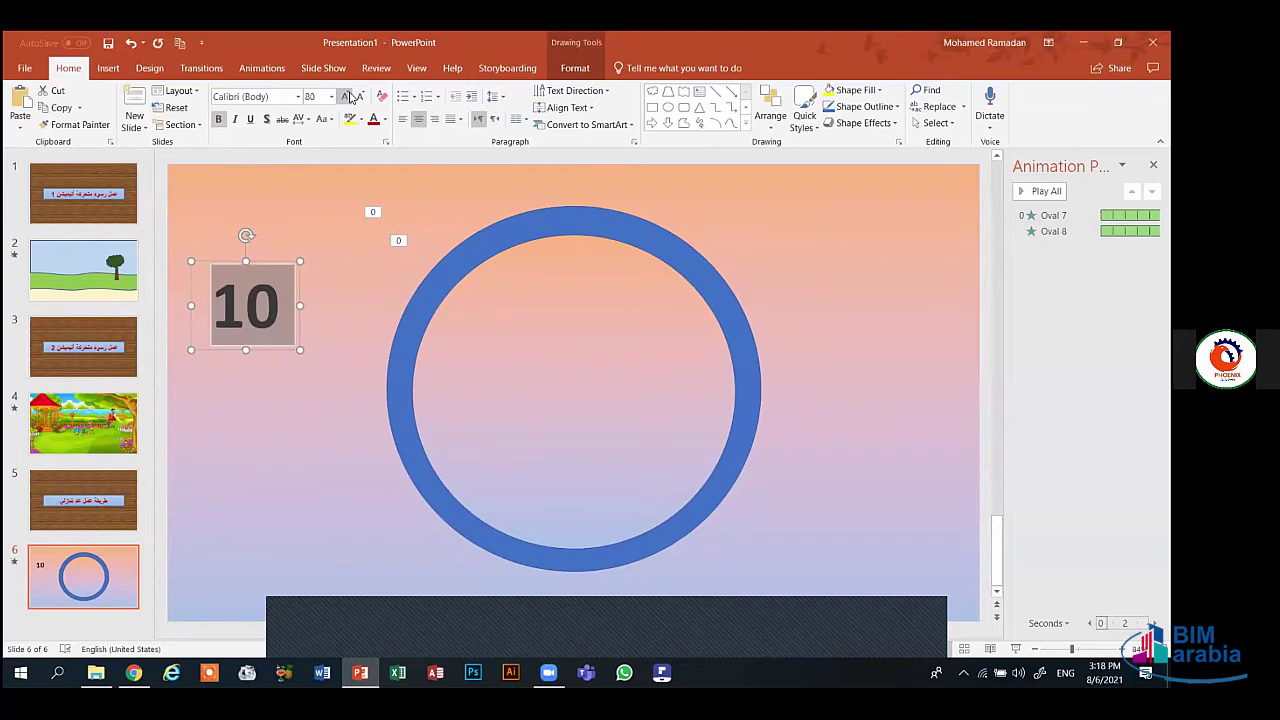
click(310, 370)
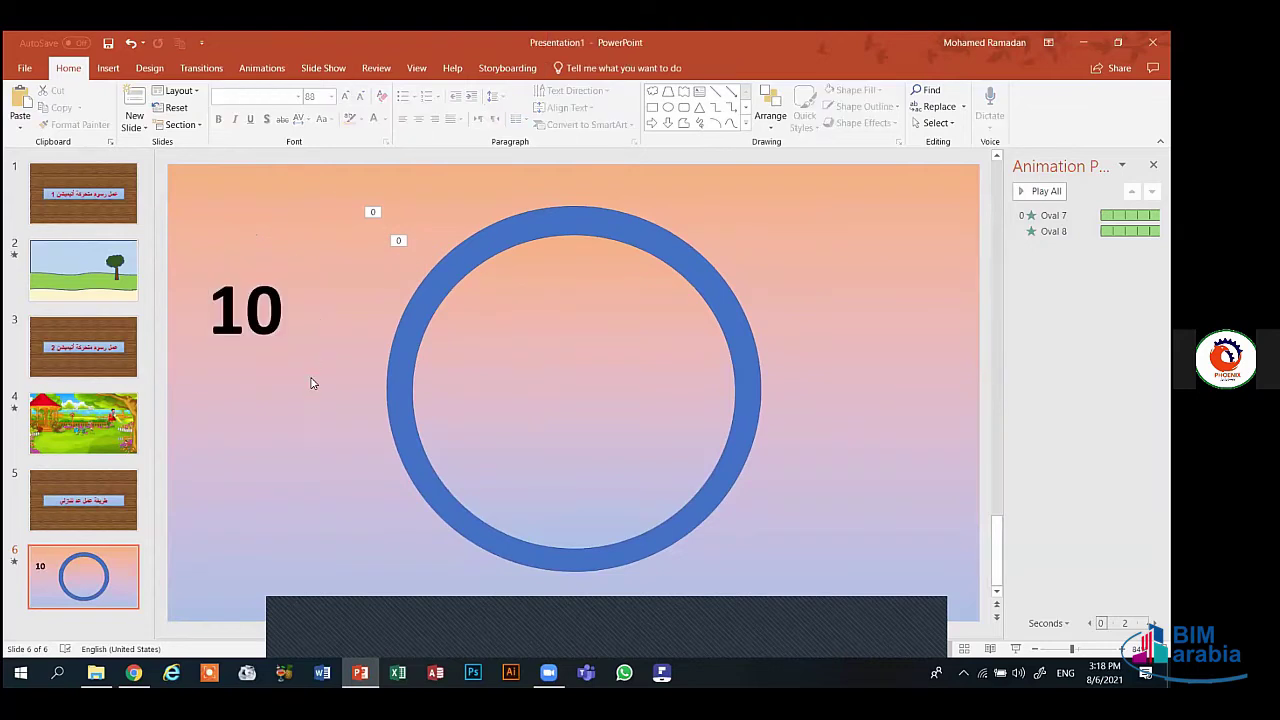
- Move the 10 box to the top-left corner and make copies trailing diagonally down-right
click(264, 326)
drag(262, 265, 254, 174)
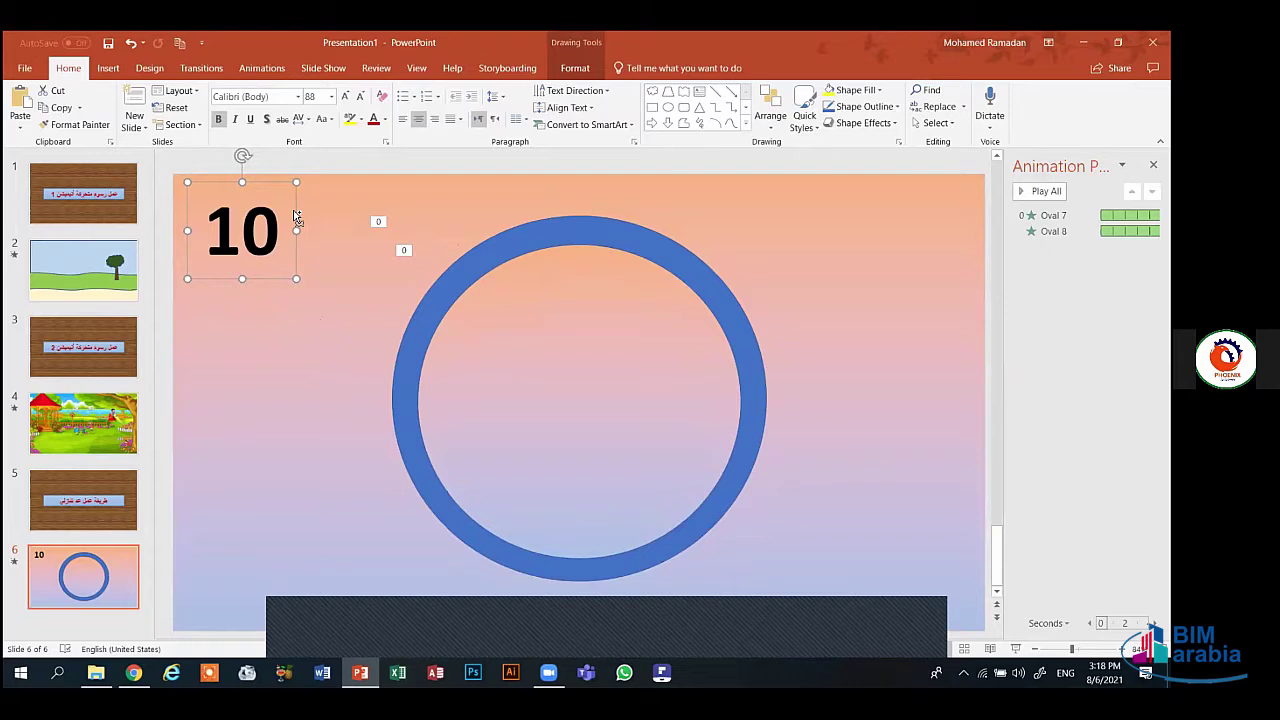
drag(296, 215, 367, 277)
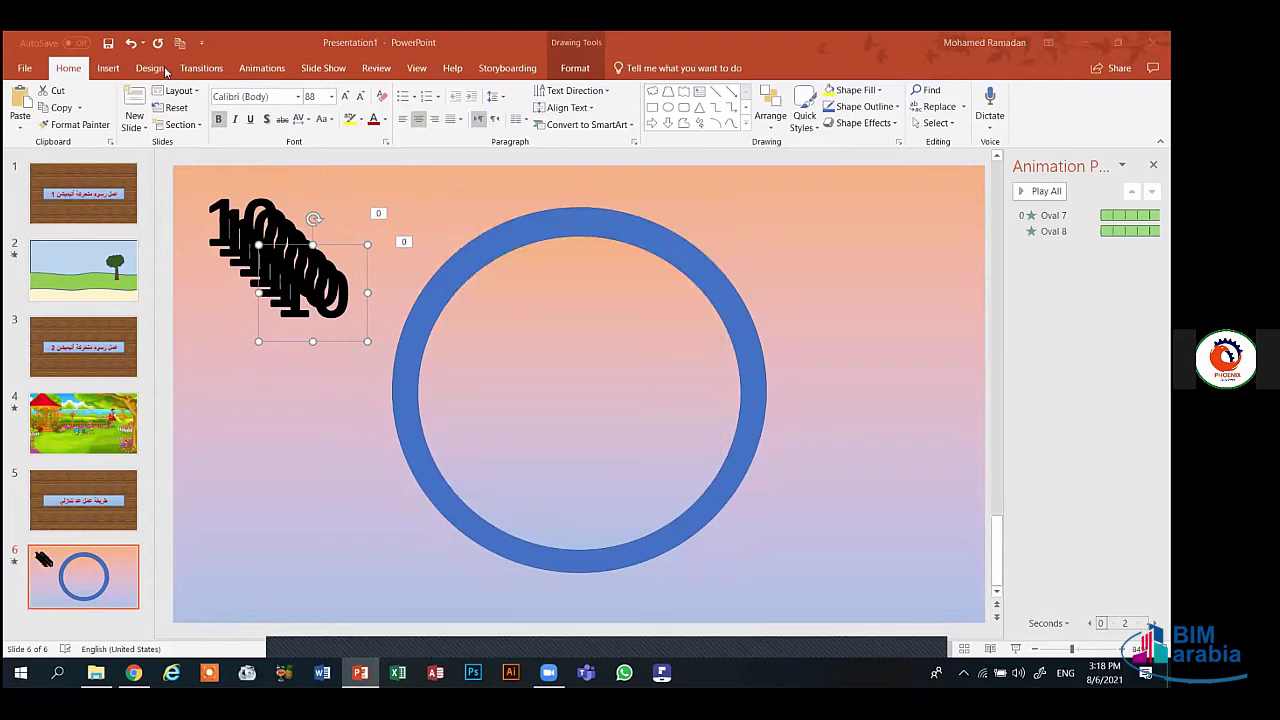
click(261, 70)
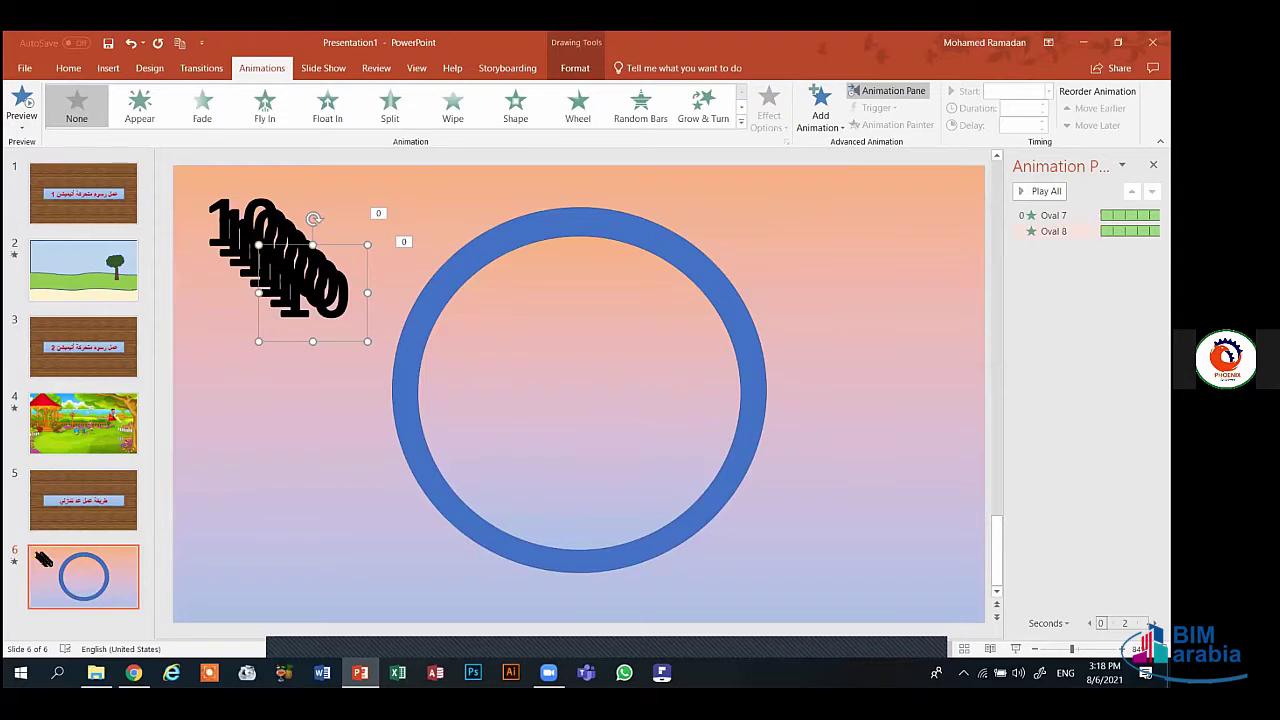
- Undo the fanned copies so a single bold 10 remains at the top left
key(ctrl+a)
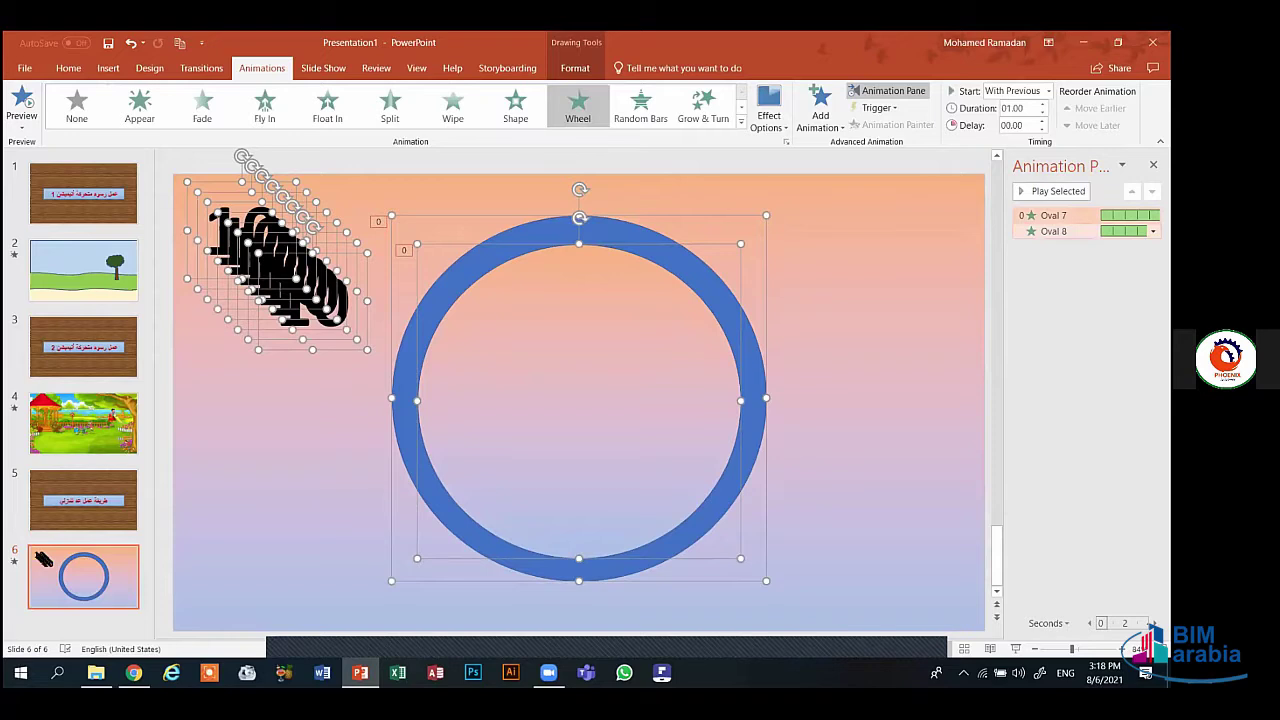
click(290, 407)
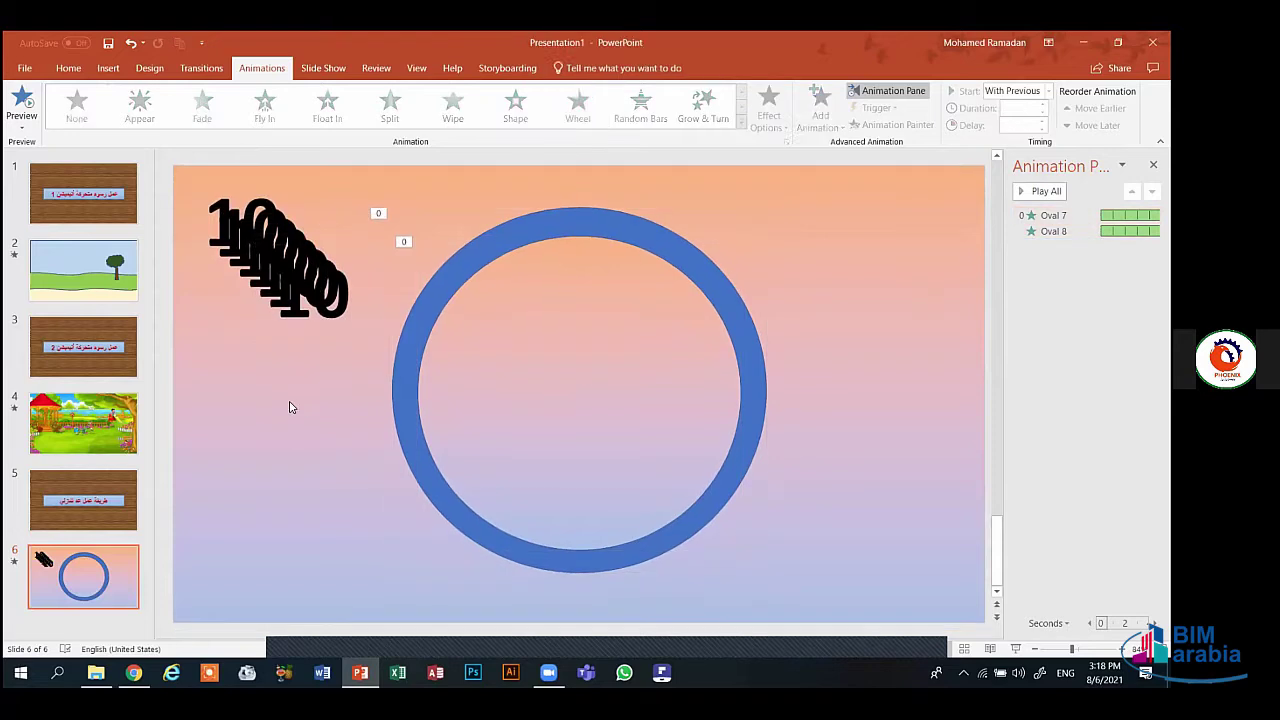
click(322, 288)
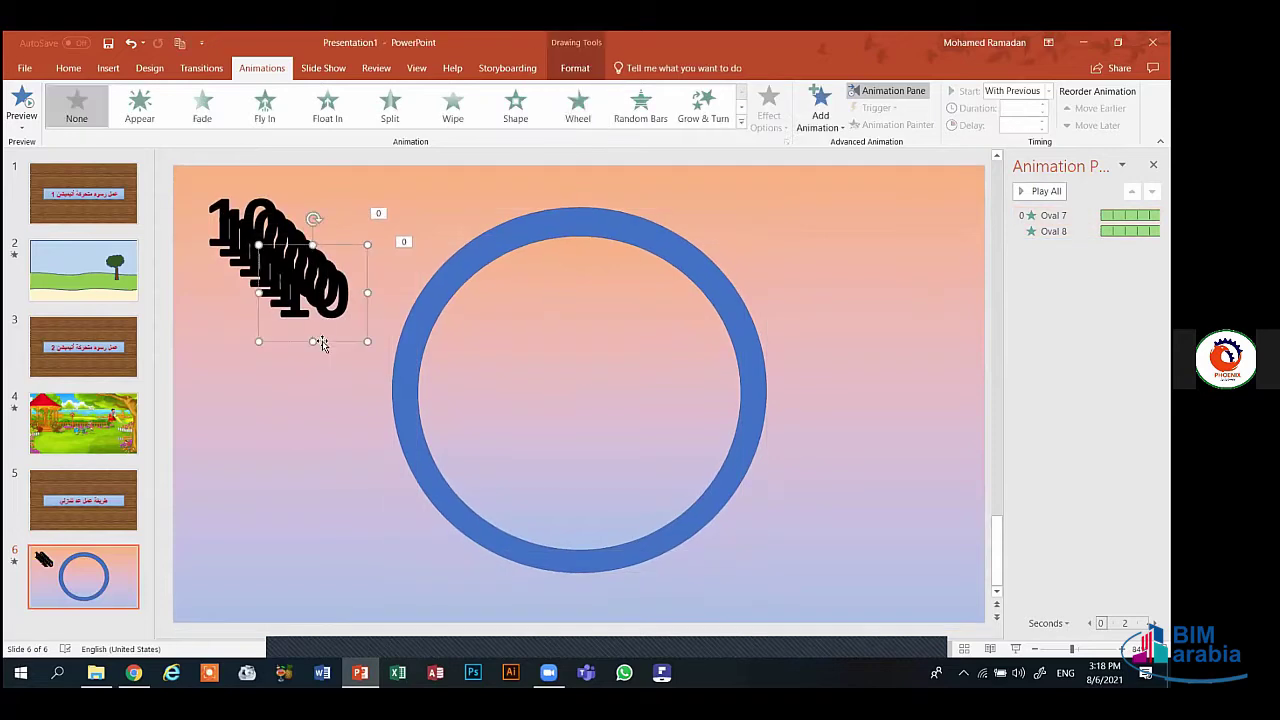
key(ctrl+z)
key(ctrl+z)
key(ctrl+z)
key(ctrl+z)
key(ctrl+z)
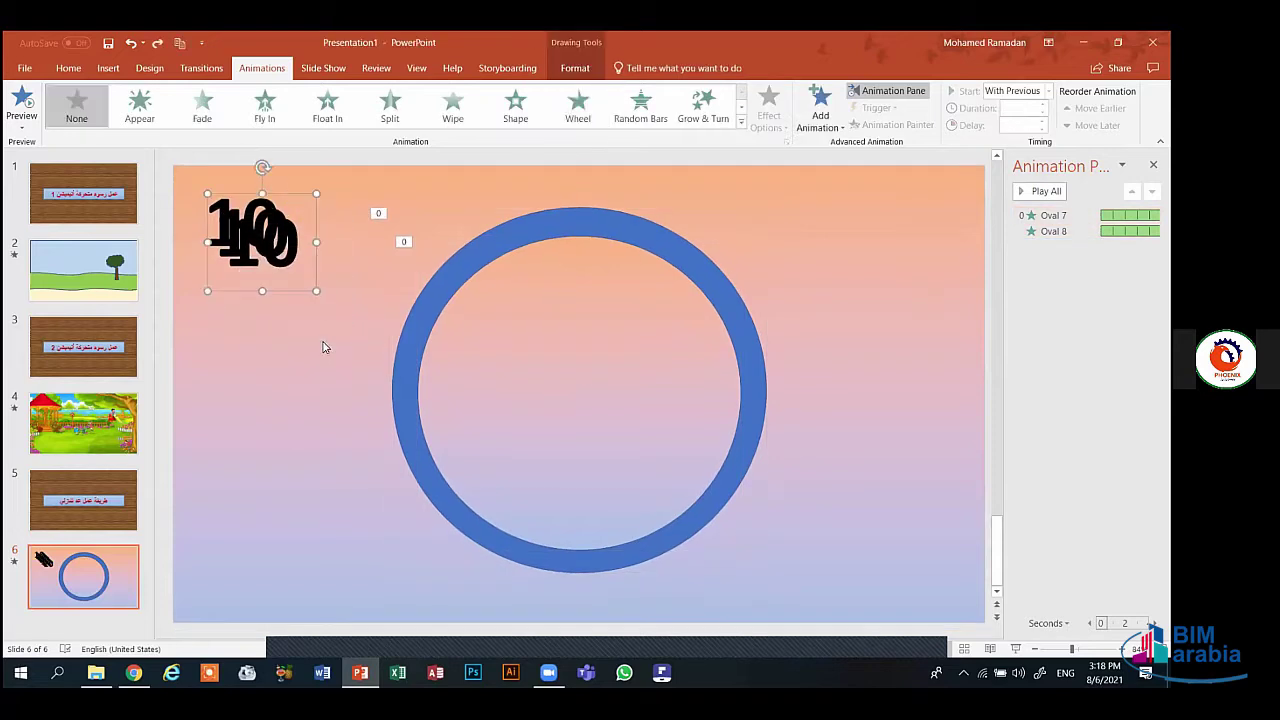
key(ctrl+z)
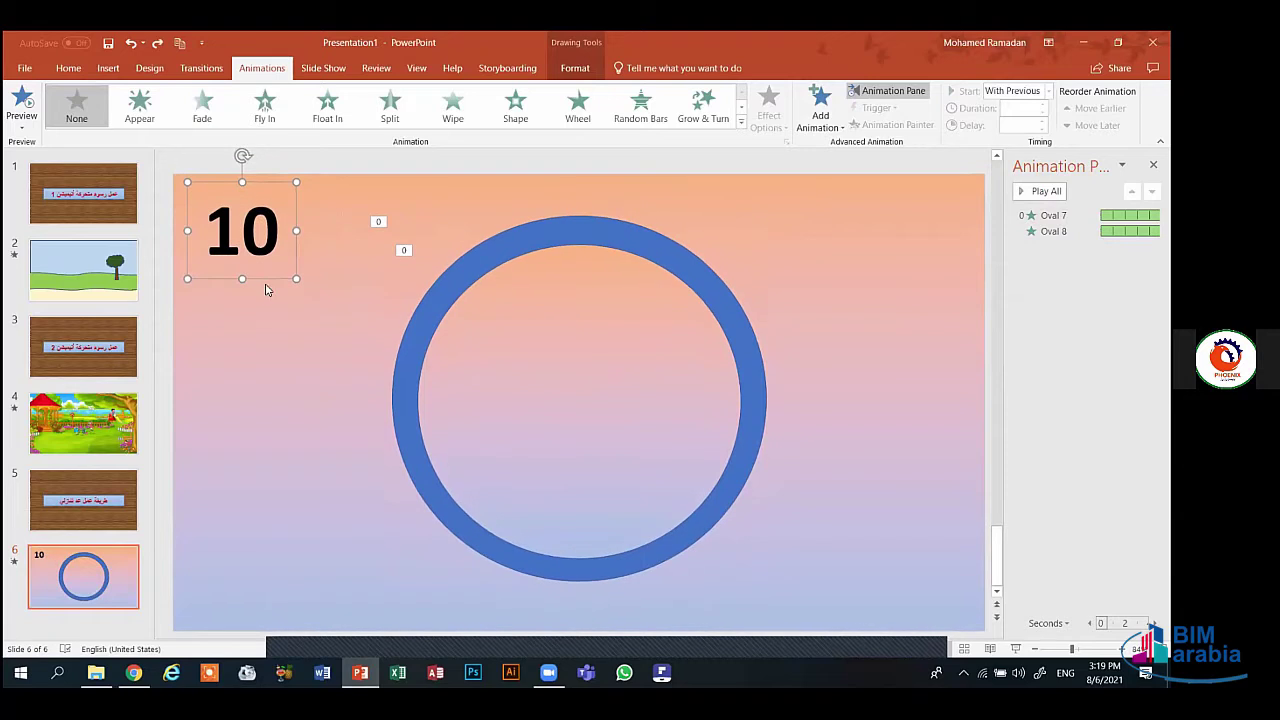
click(396, 325)
- Select the ring and both Oval 7 and Oval 8 animation entries, showing Oval 8's options
click(568, 336)
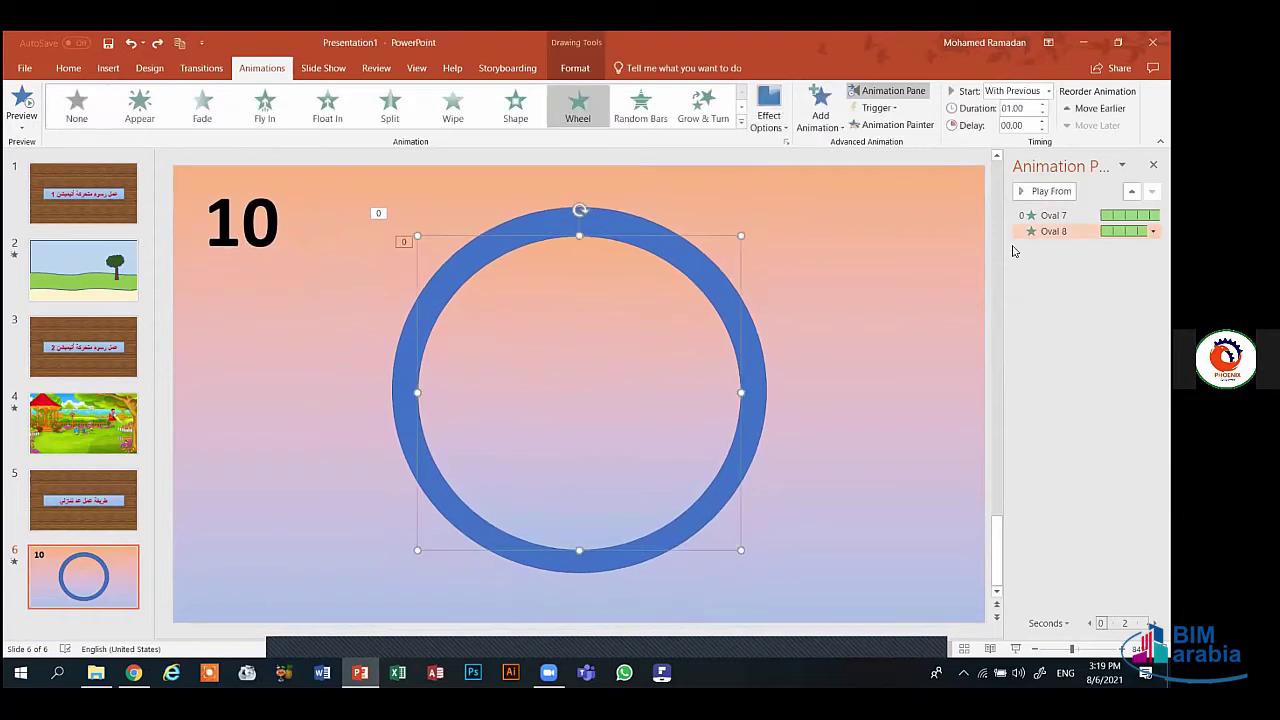
click(1050, 215)
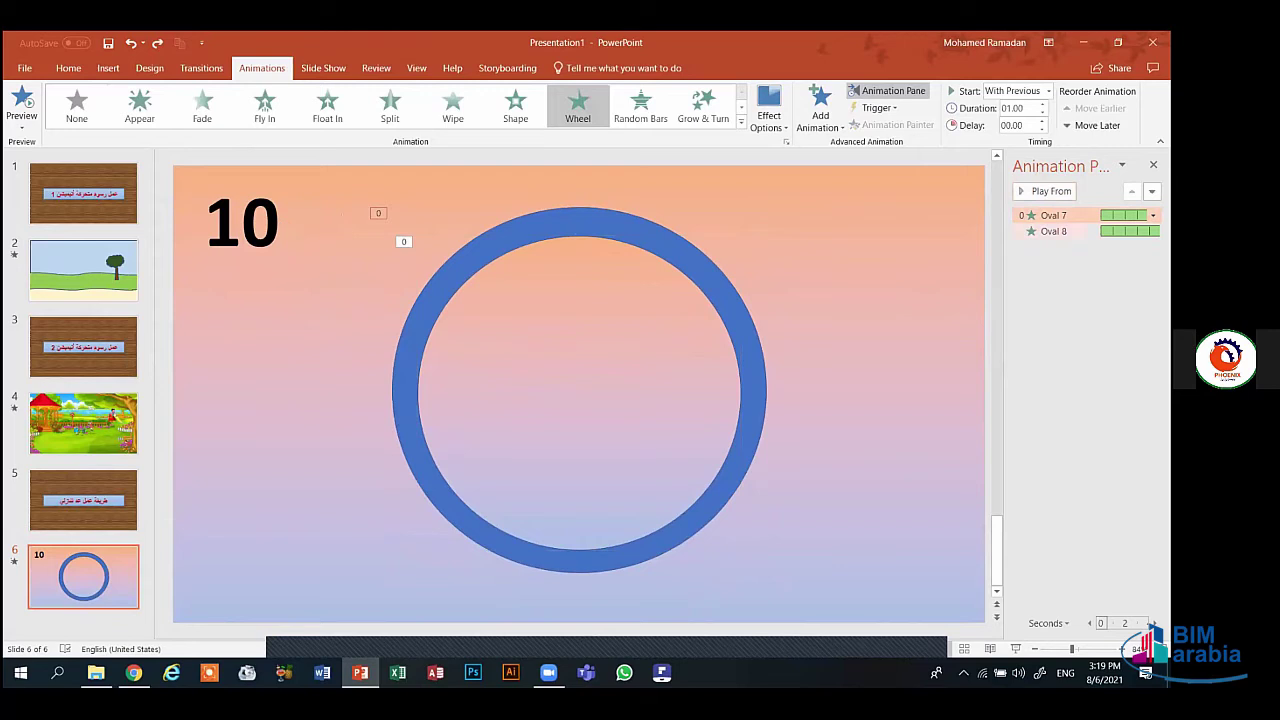
click(1050, 231)
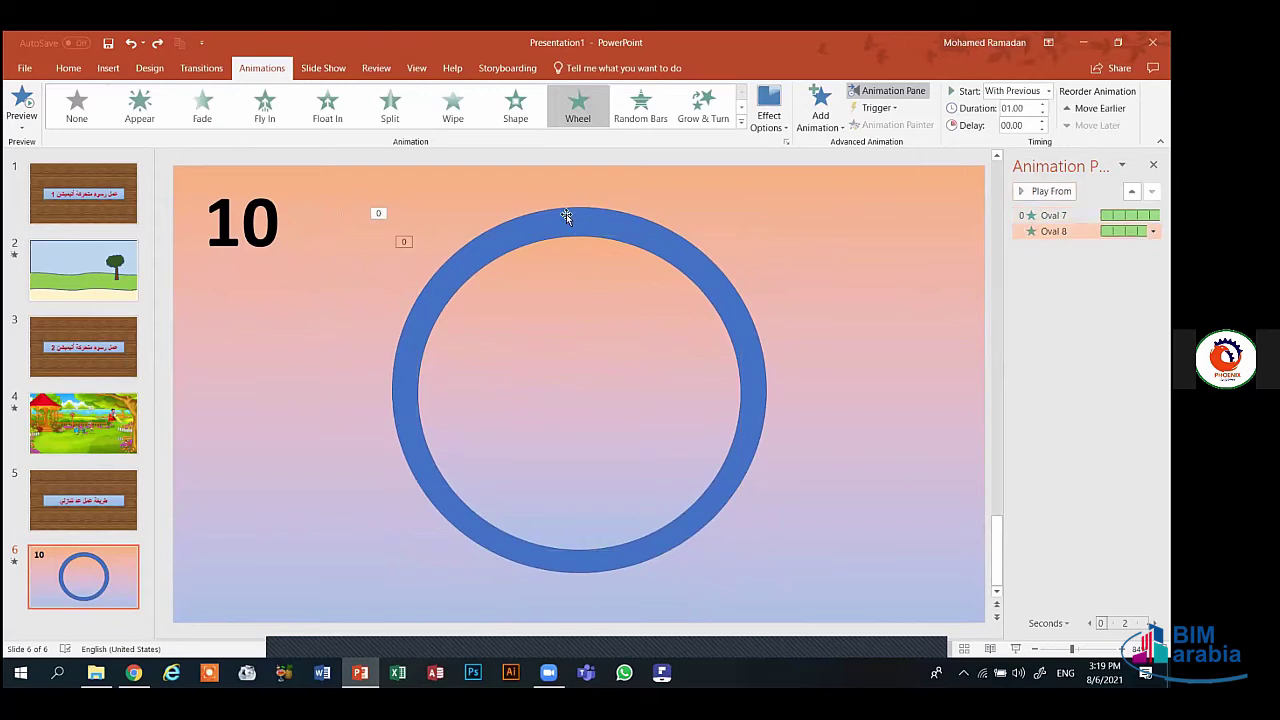
click(1050, 215)
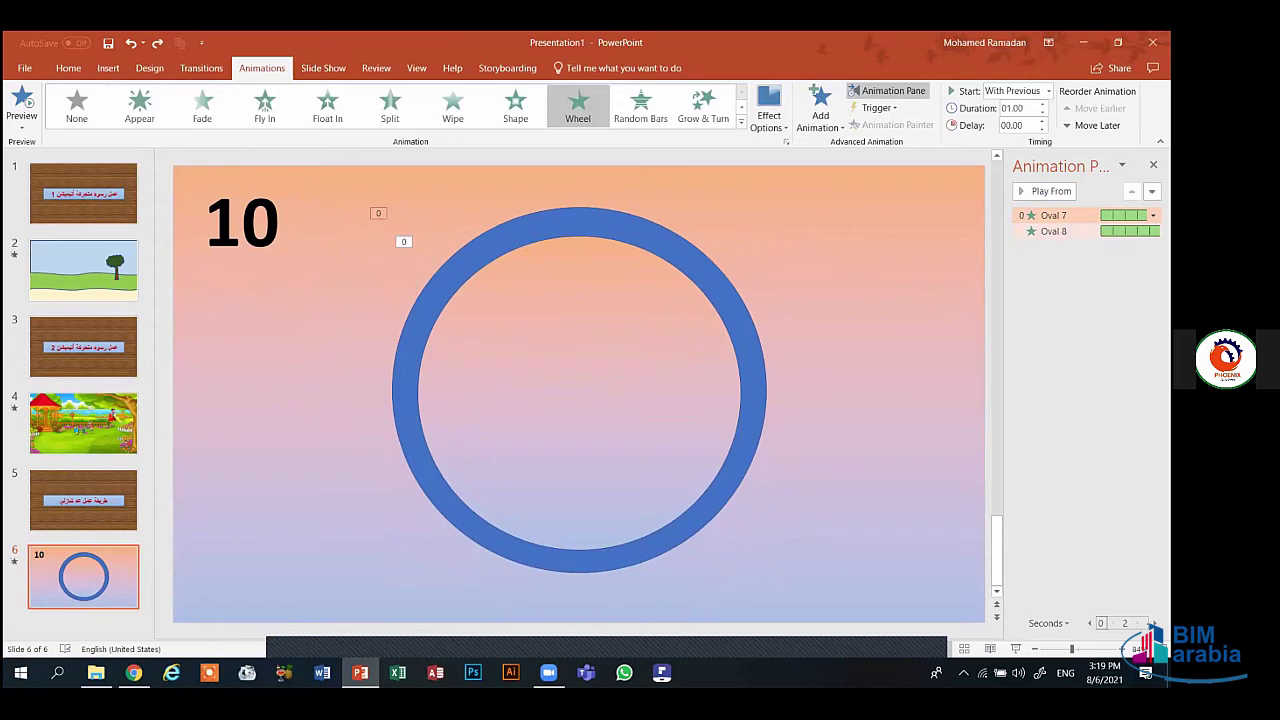
shift+click(1053, 231)
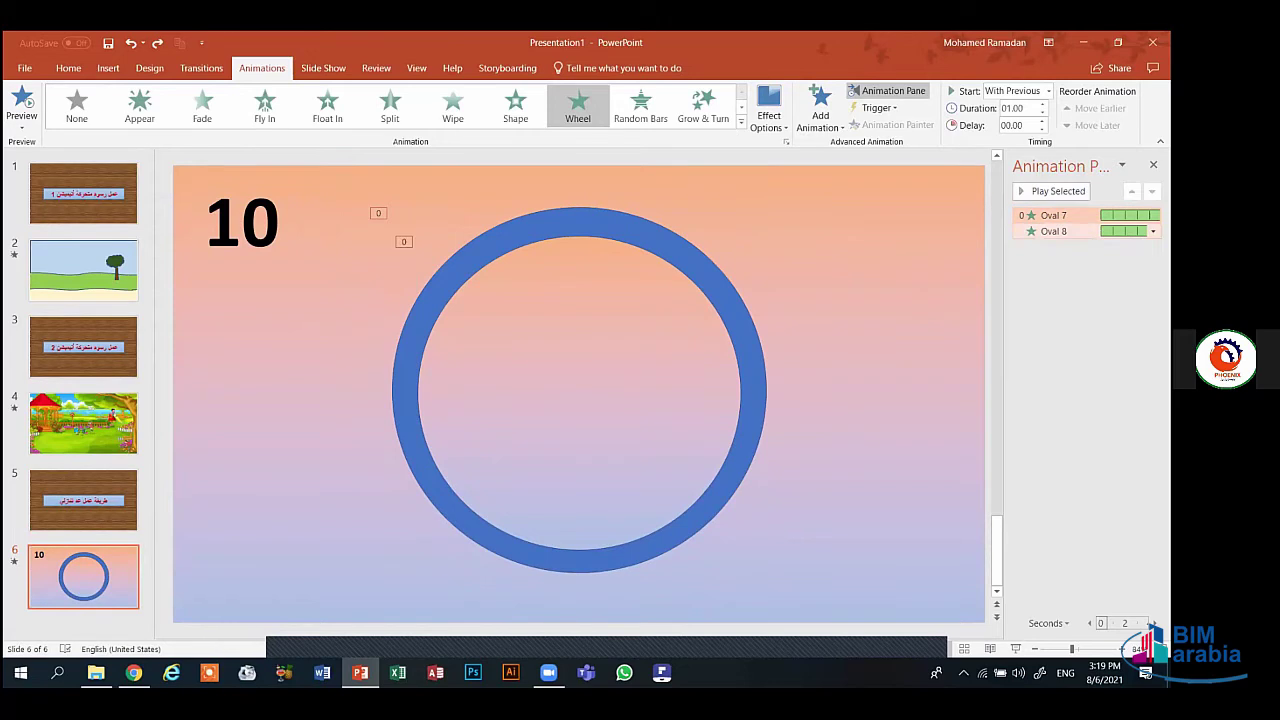
click(1152, 231)
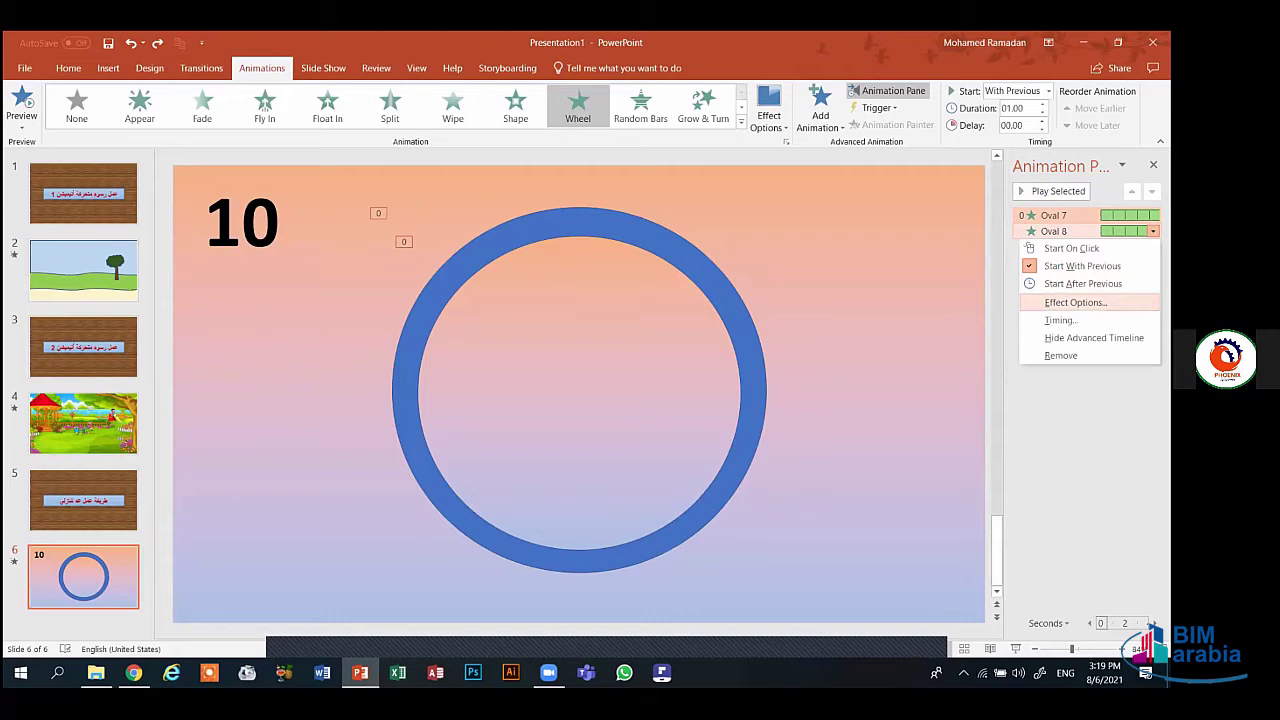
- Reopen Oval 8's Wheel timing settings and select the Repeat value of 11
click(1075, 302)
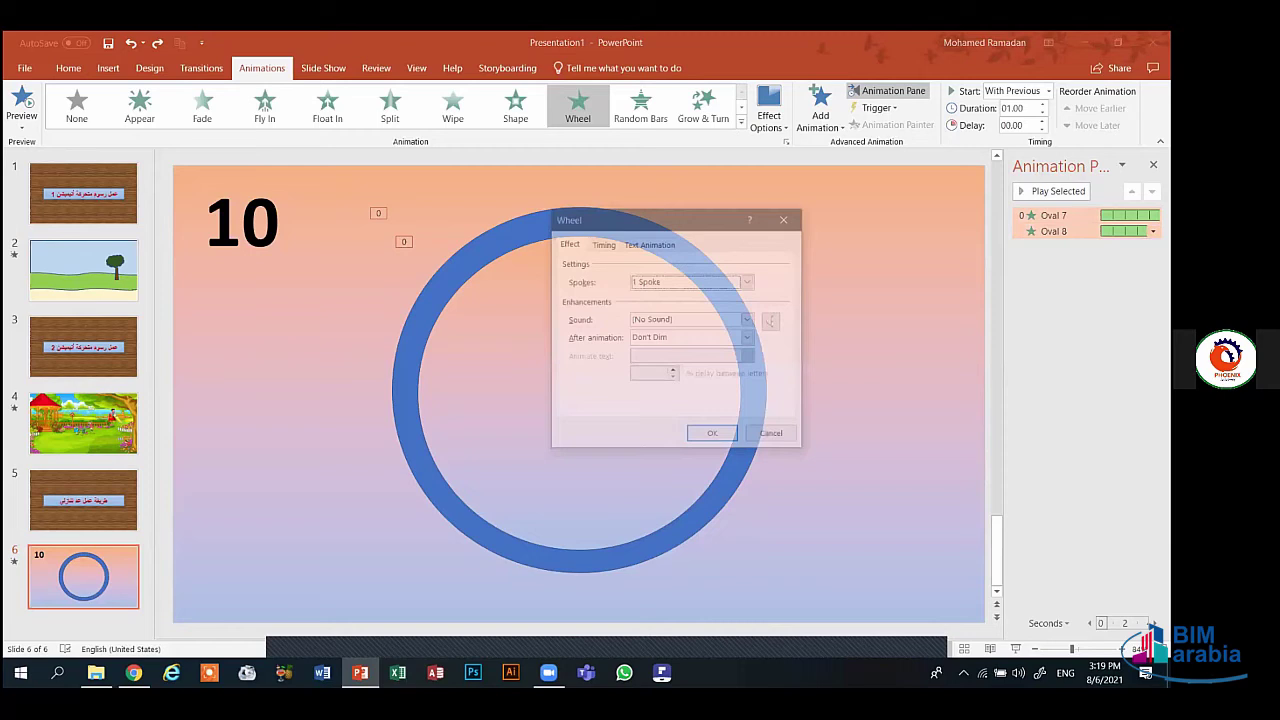
click(604, 243)
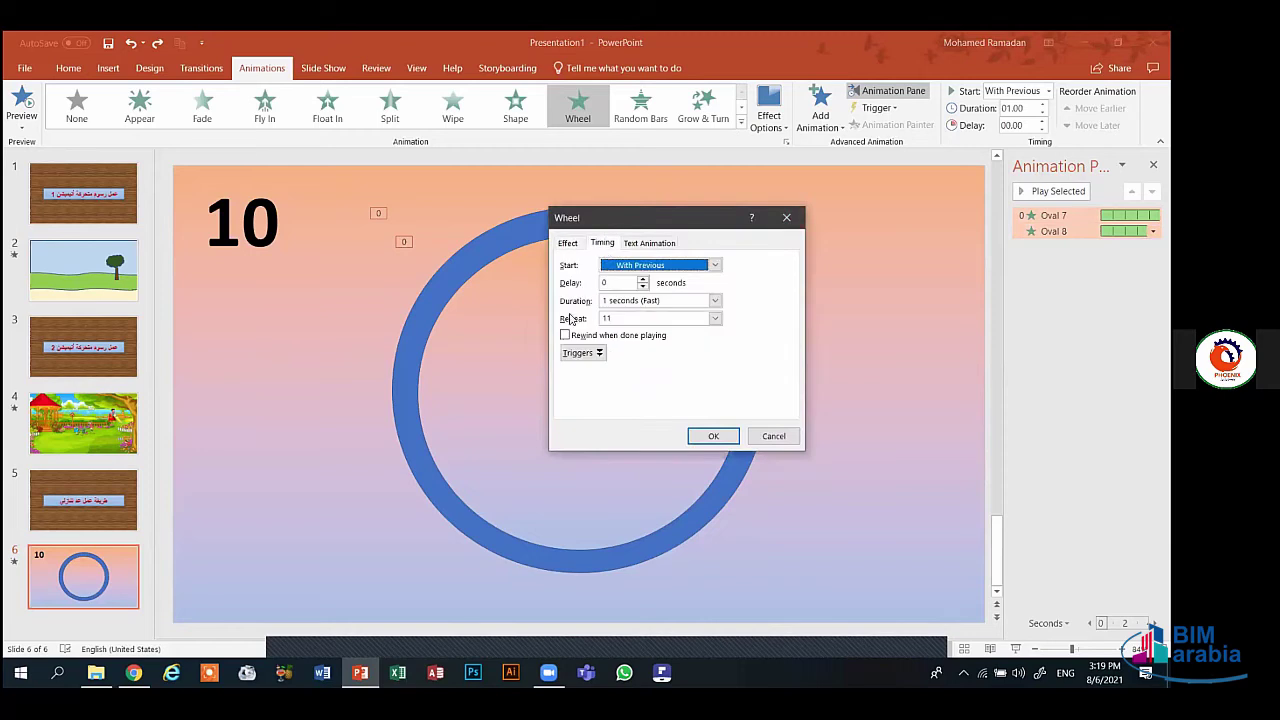
click(629, 317)
click(629, 317)
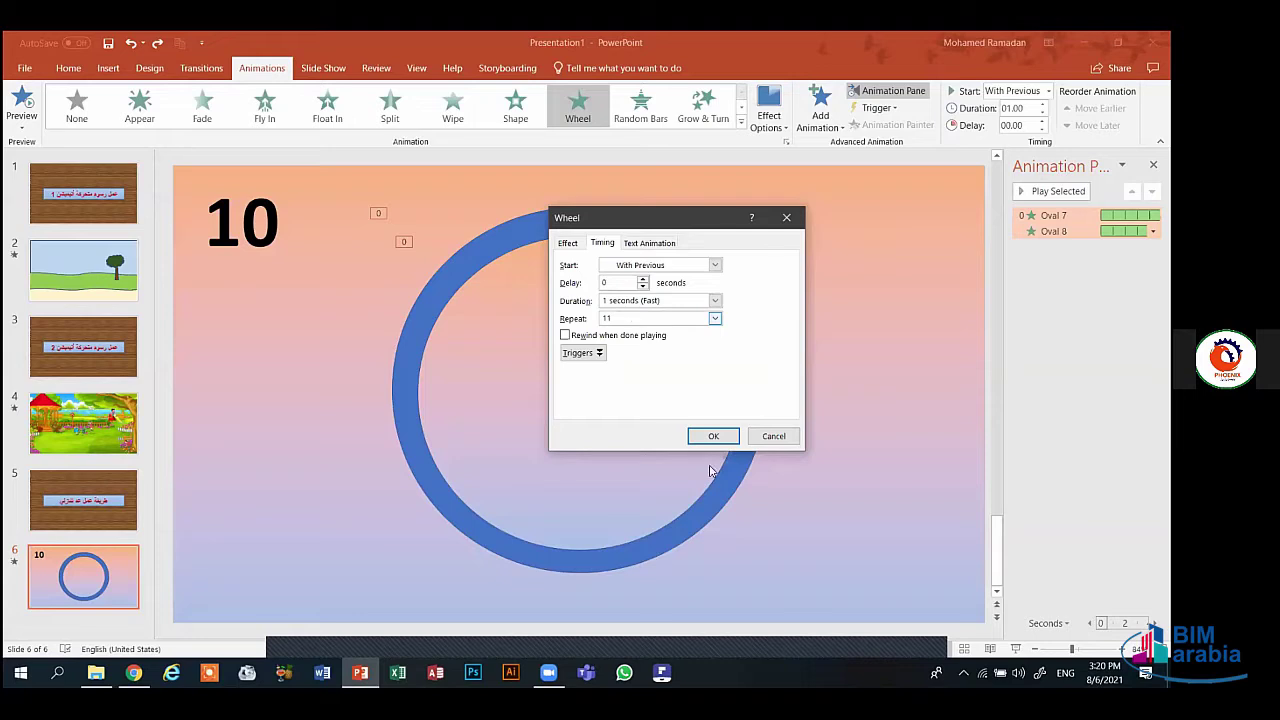
- Close the Wheel dialog and Animation Pane, then duplicate the 10 text box several times
click(769, 438)
click(1153, 165)
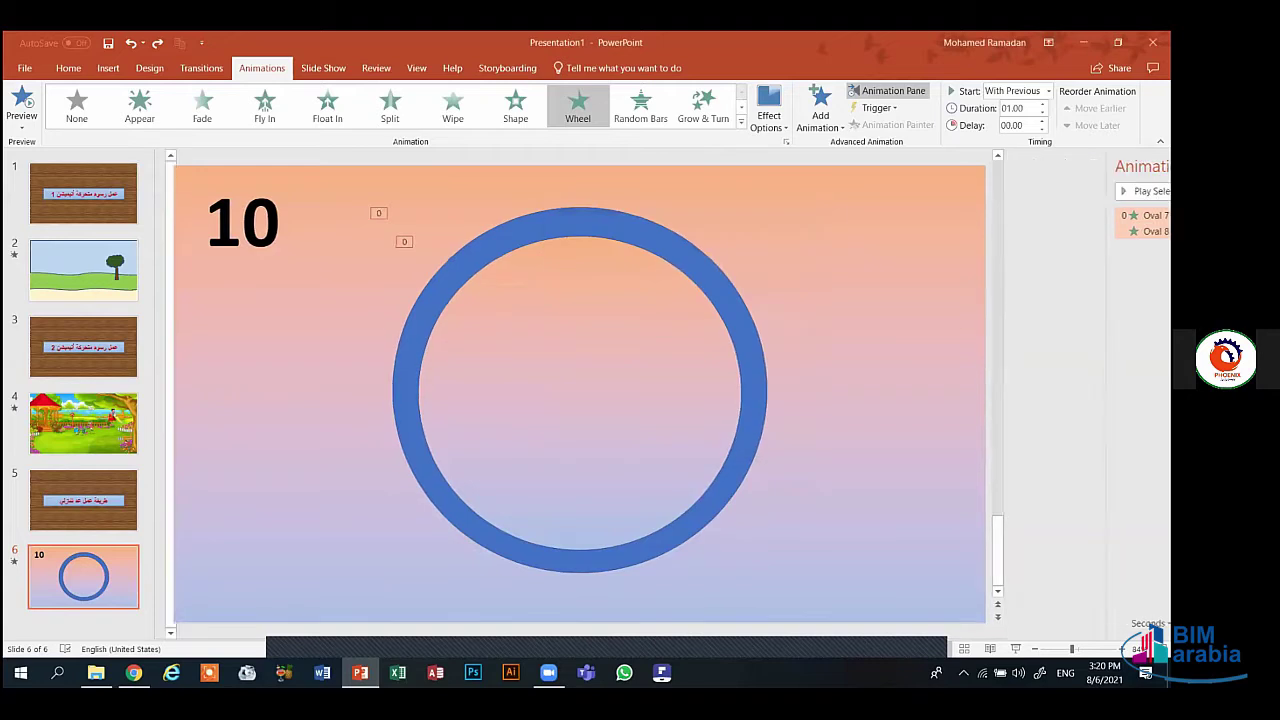
click(346, 206)
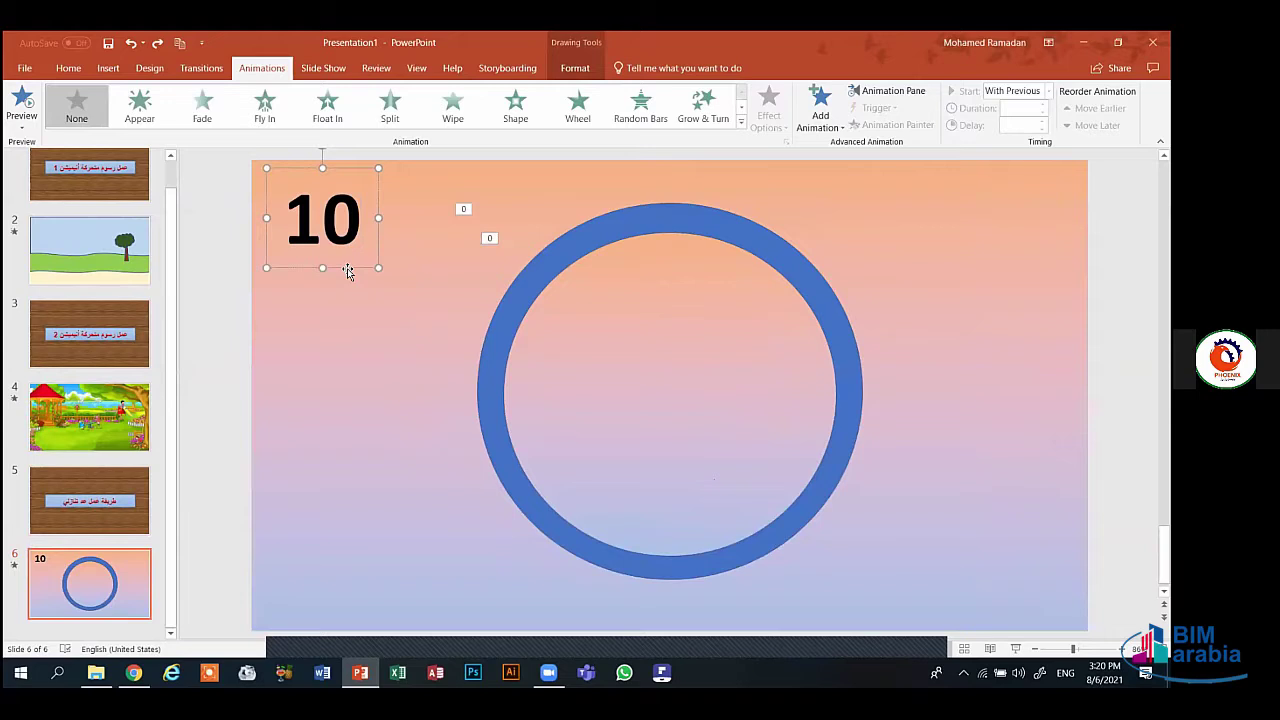
key(ctrl+d)
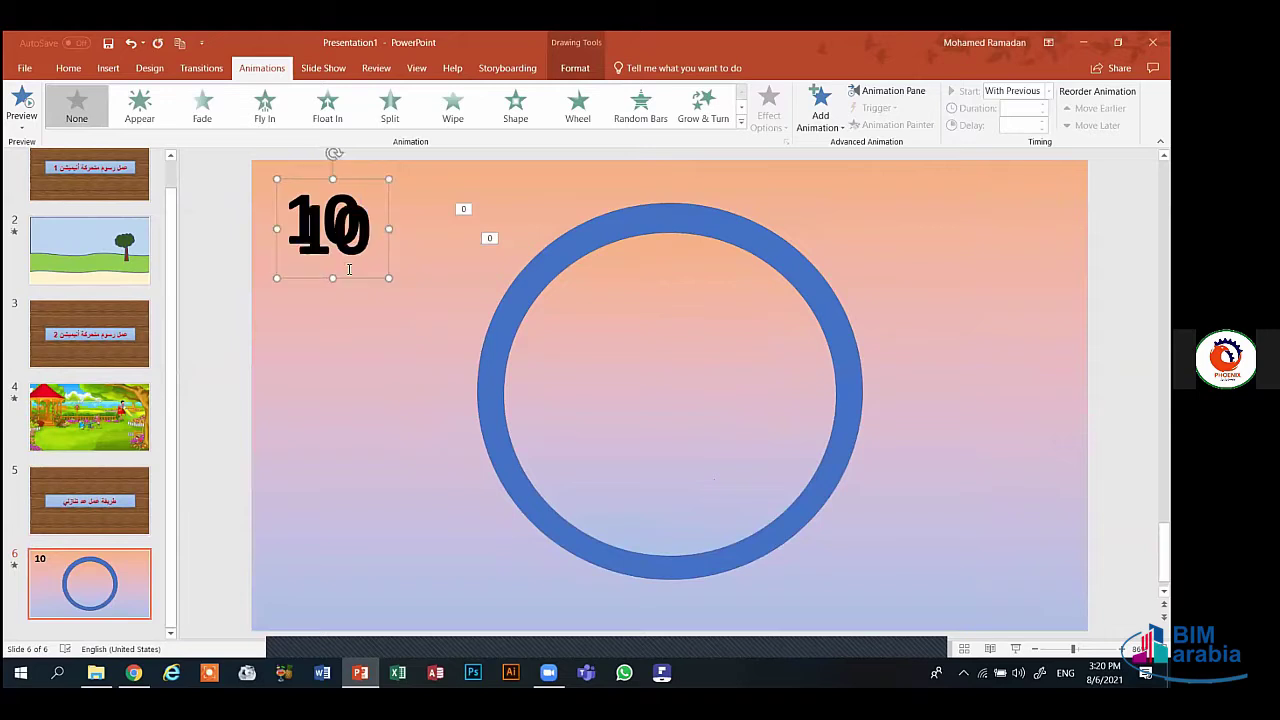
key(ctrl+d)
key(ctrl+d)
key(ctrl+d)
key(ctrl+d)
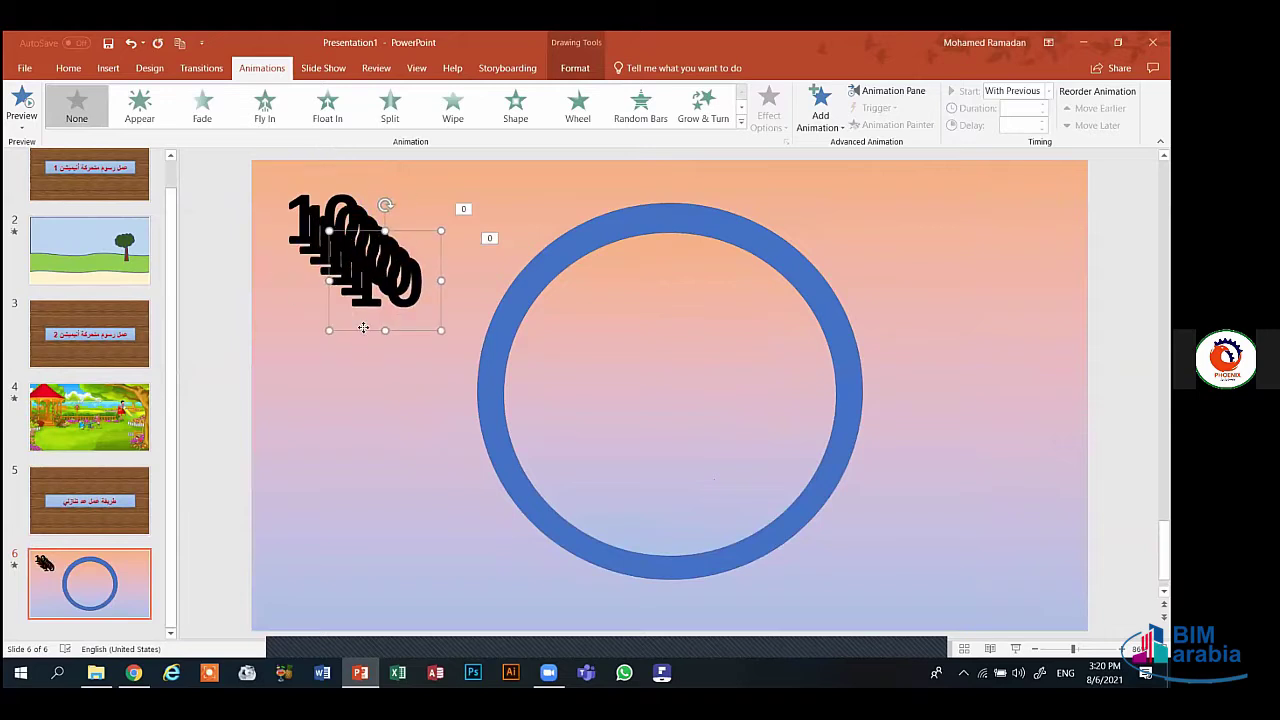
- Pull one 10 copy out of the stack and change its number to 9
drag(363, 328, 313, 417)
double_click(328, 397)
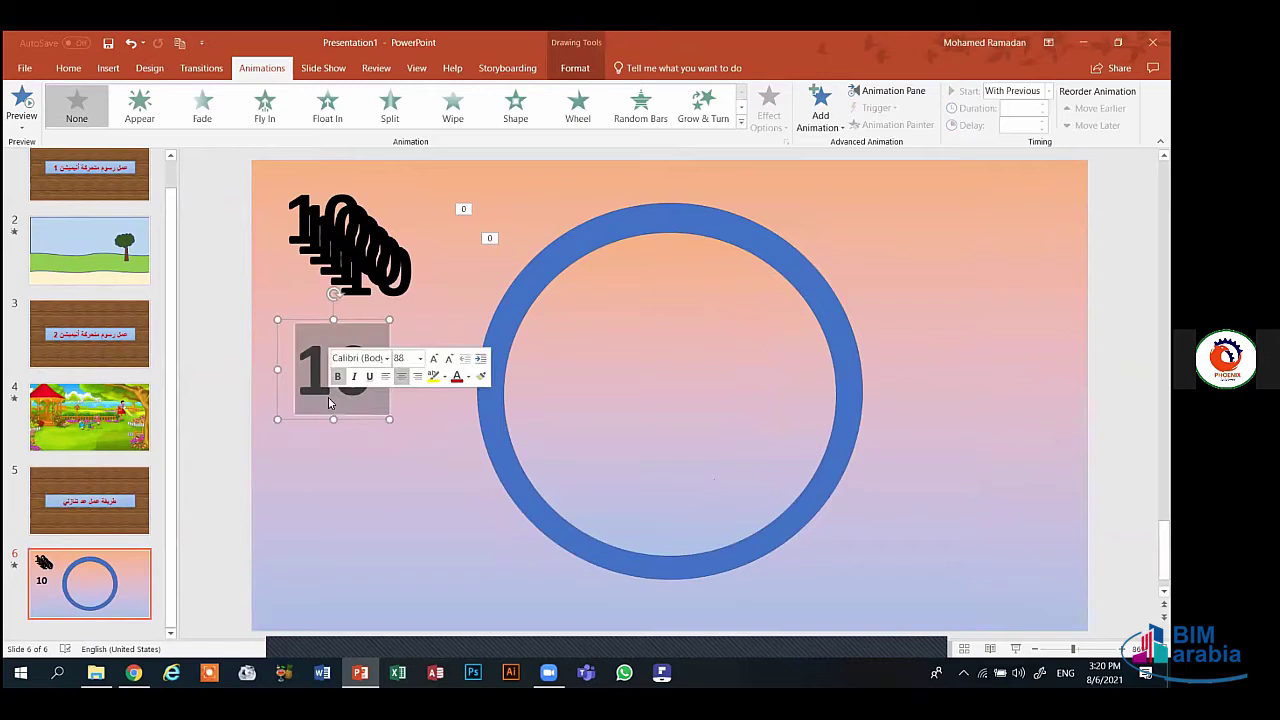
text(9)
click(375, 478)
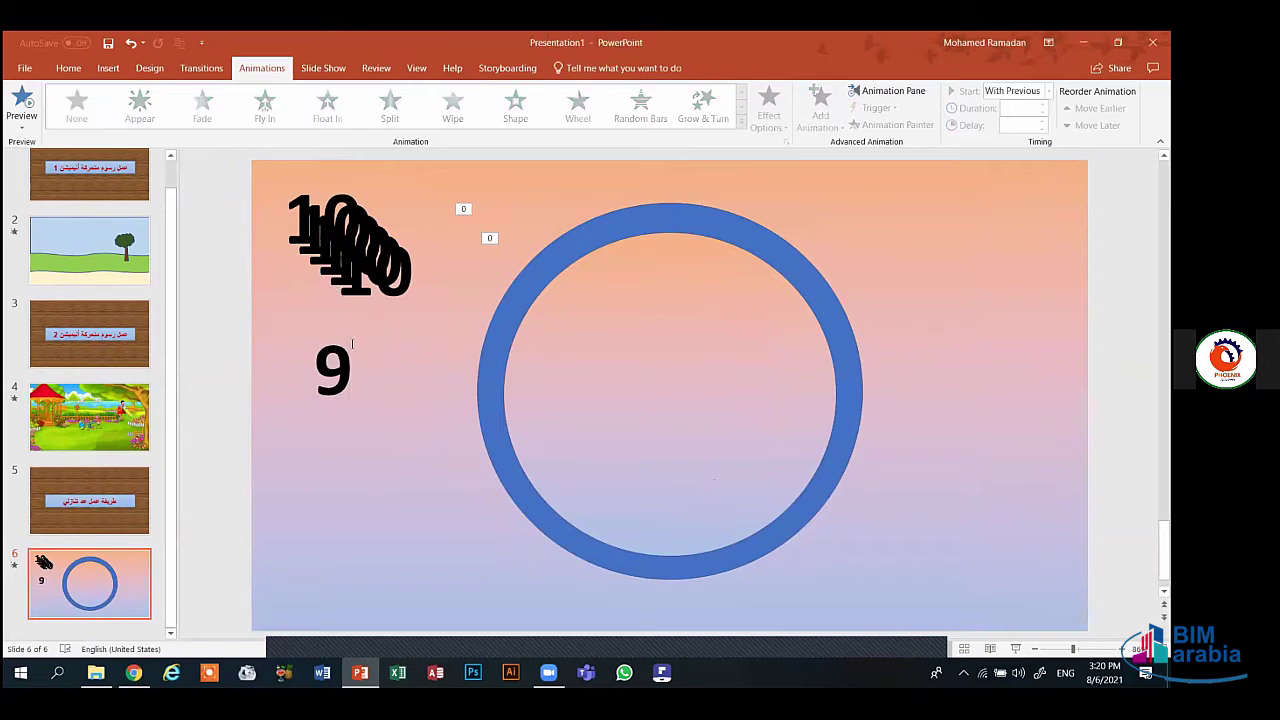
- Spread the remaining 10 copies around the slide: right of the ring, bottom right, inside the ring
click(372, 289)
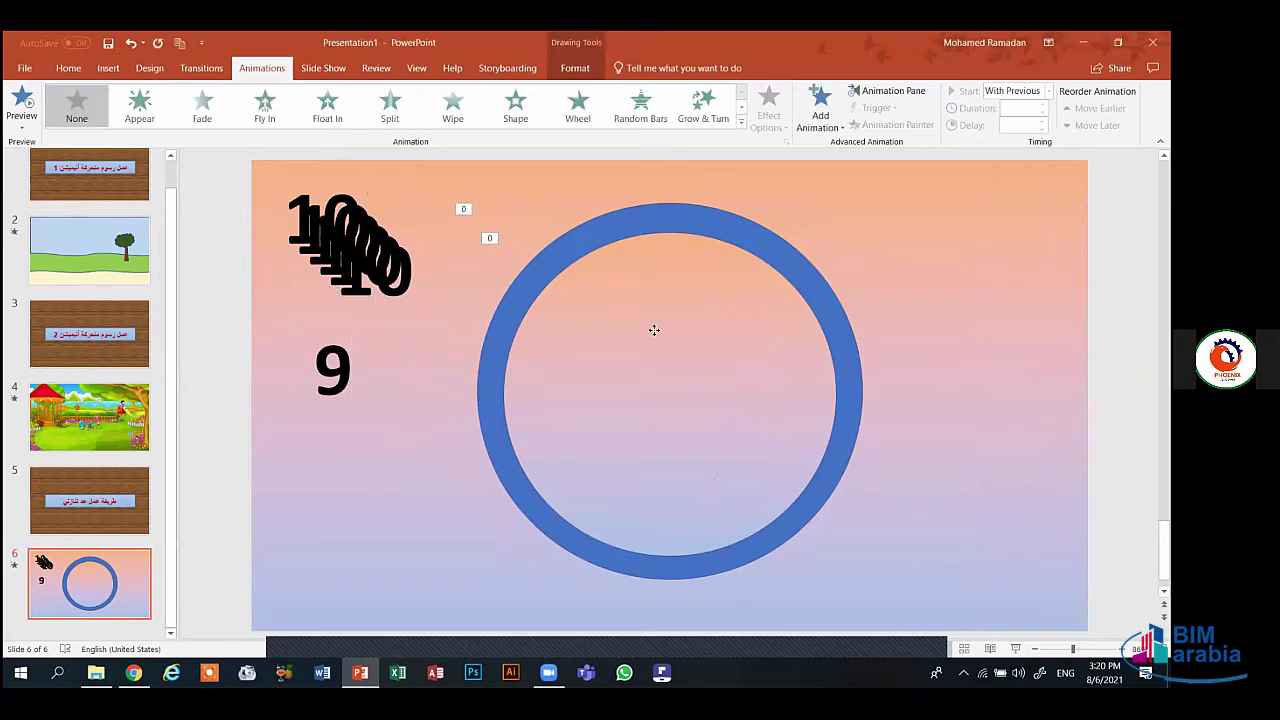
drag(654, 330, 944, 328)
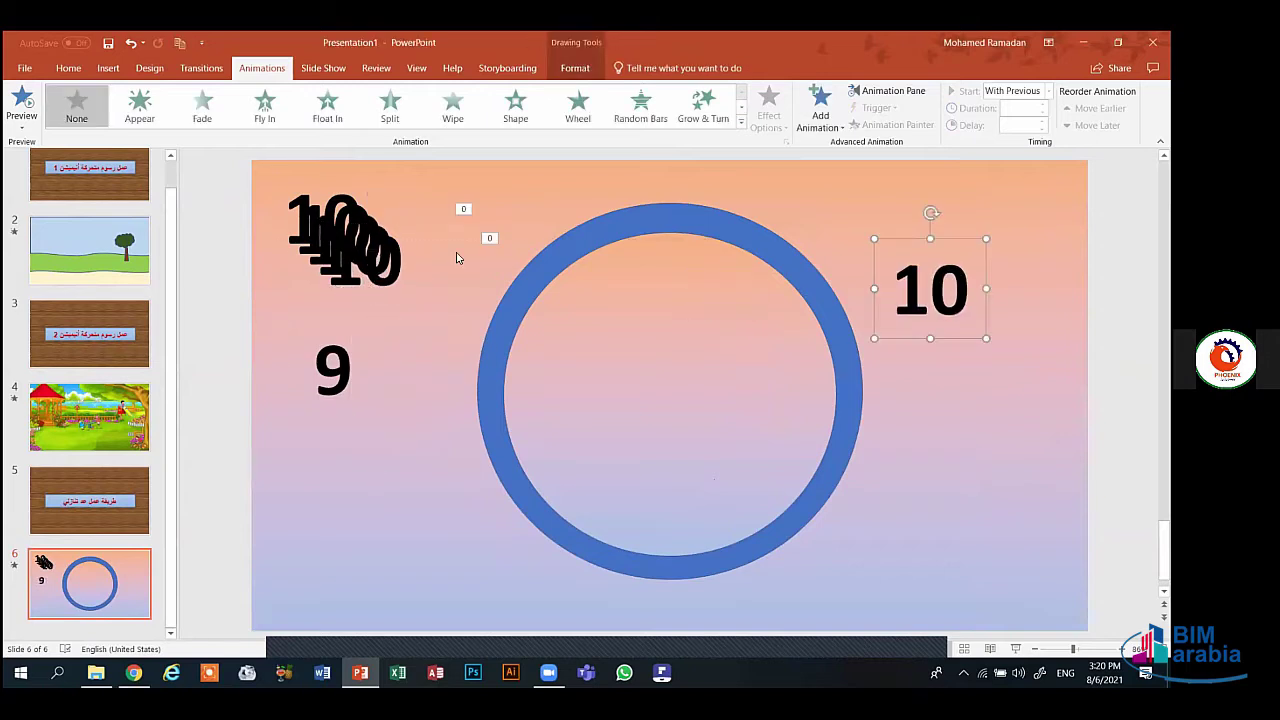
click(352, 262)
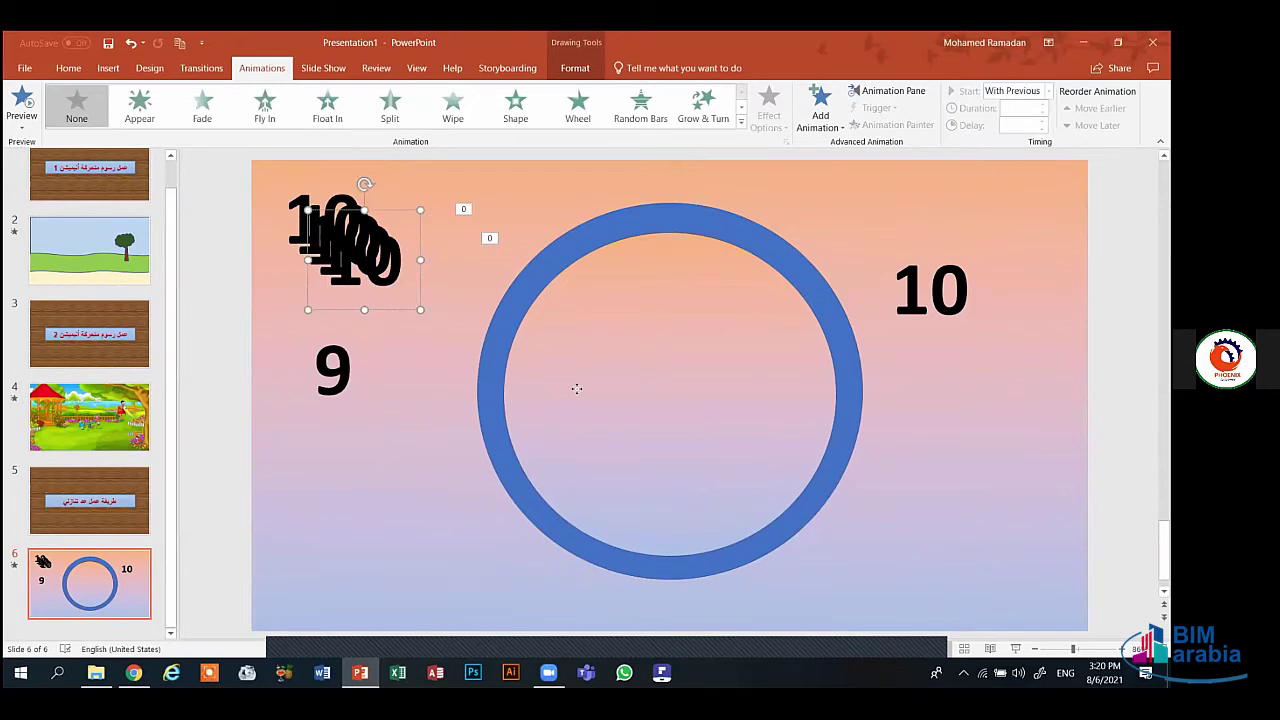
drag(576, 388, 925, 485)
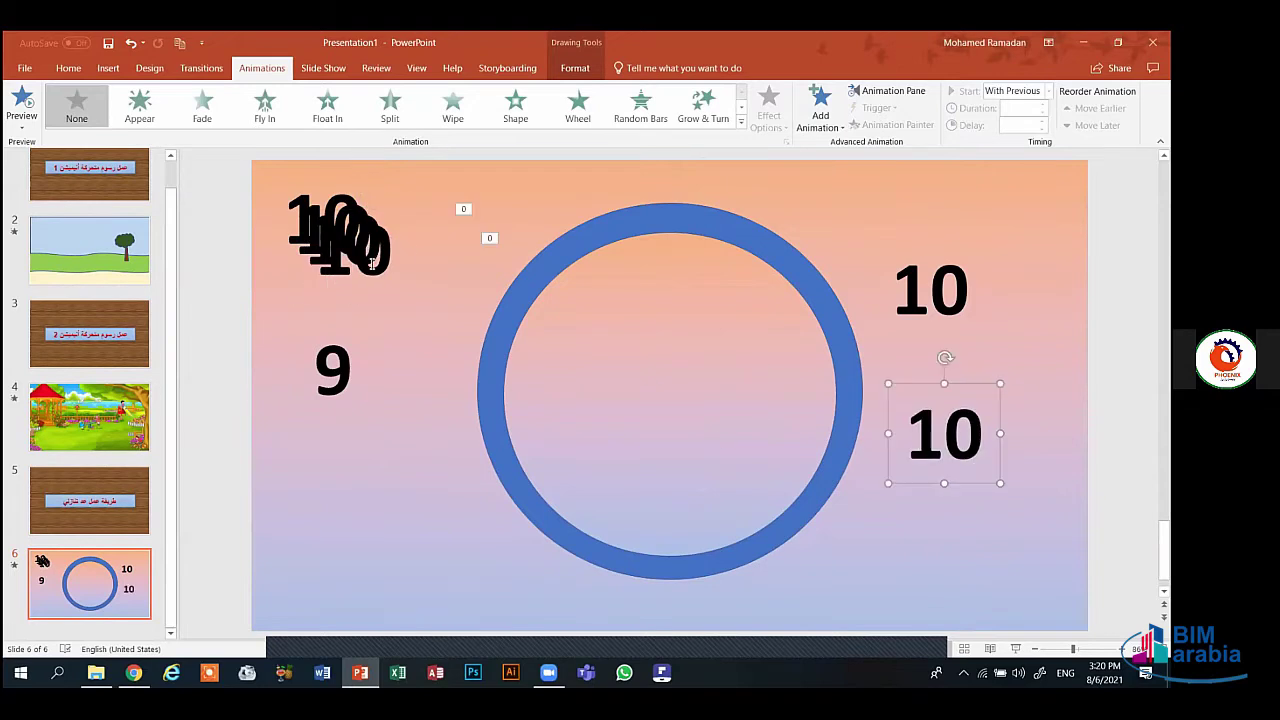
click(372, 263)
drag(360, 294, 1008, 623)
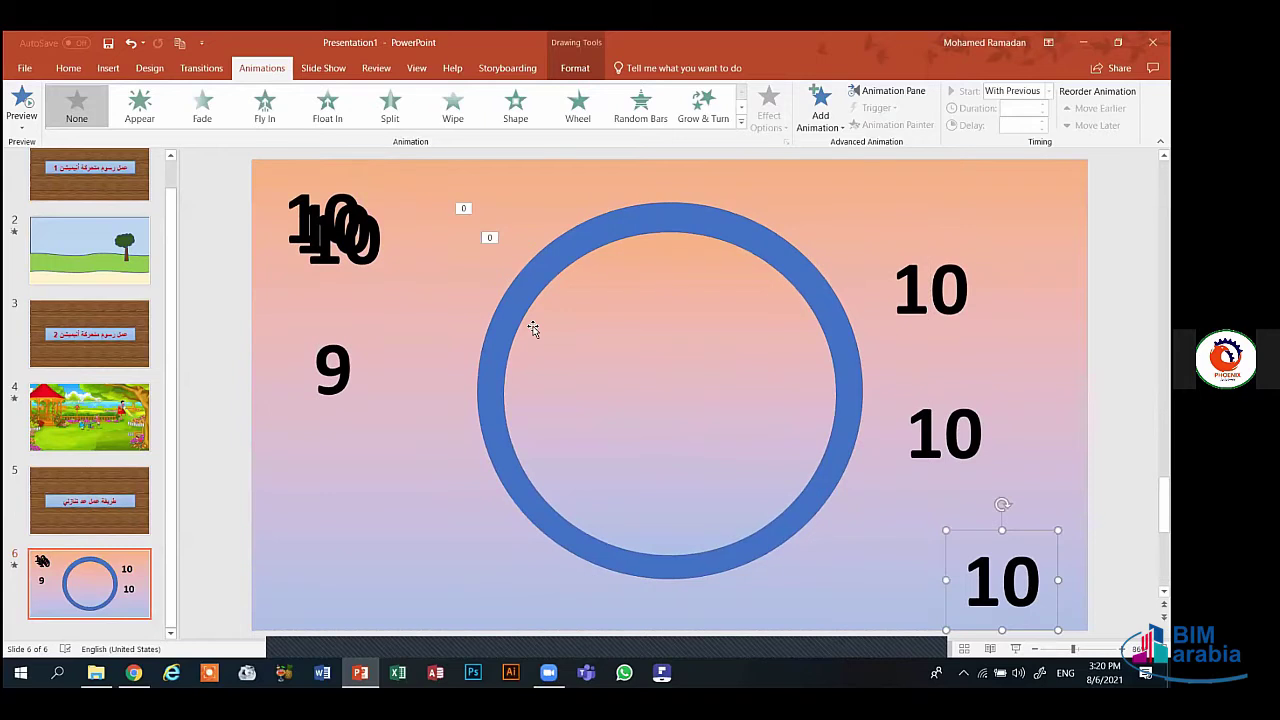
drag(300, 242, 800, 490)
click(370, 272)
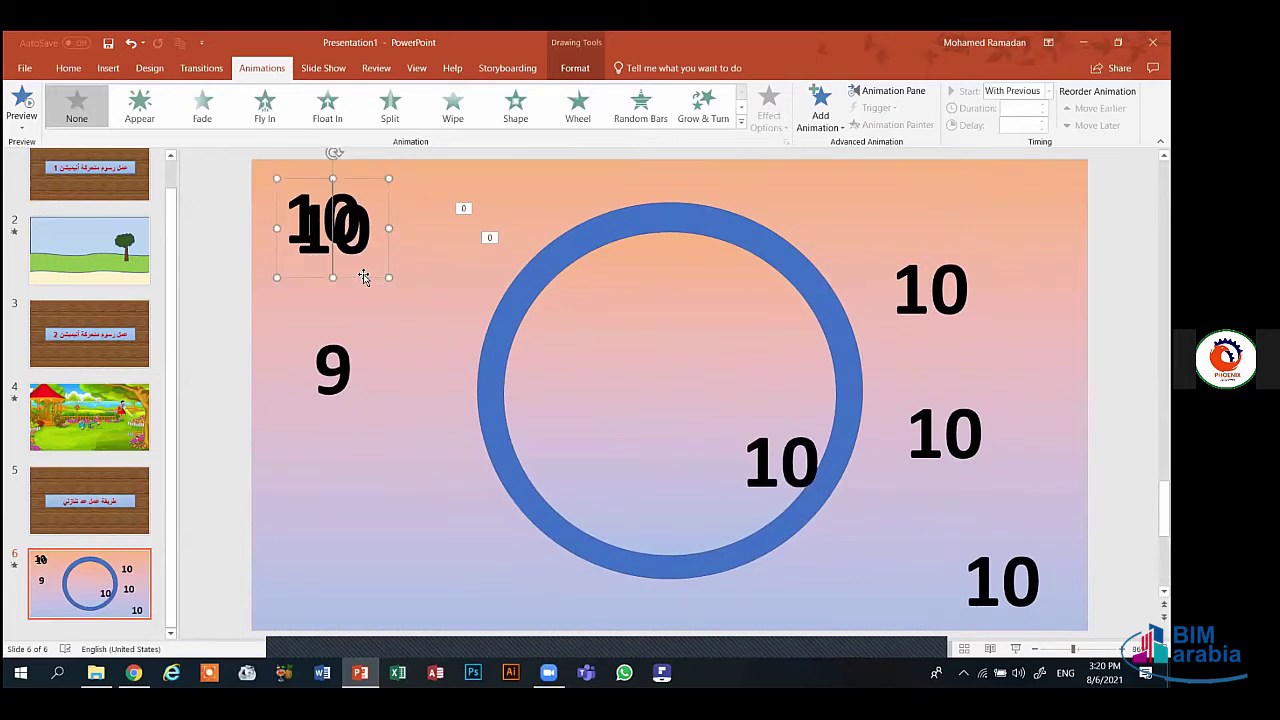
- Change another copy to 8 and stack the 9 and 8 beneath the 10 at left
drag(349, 243, 392, 296)
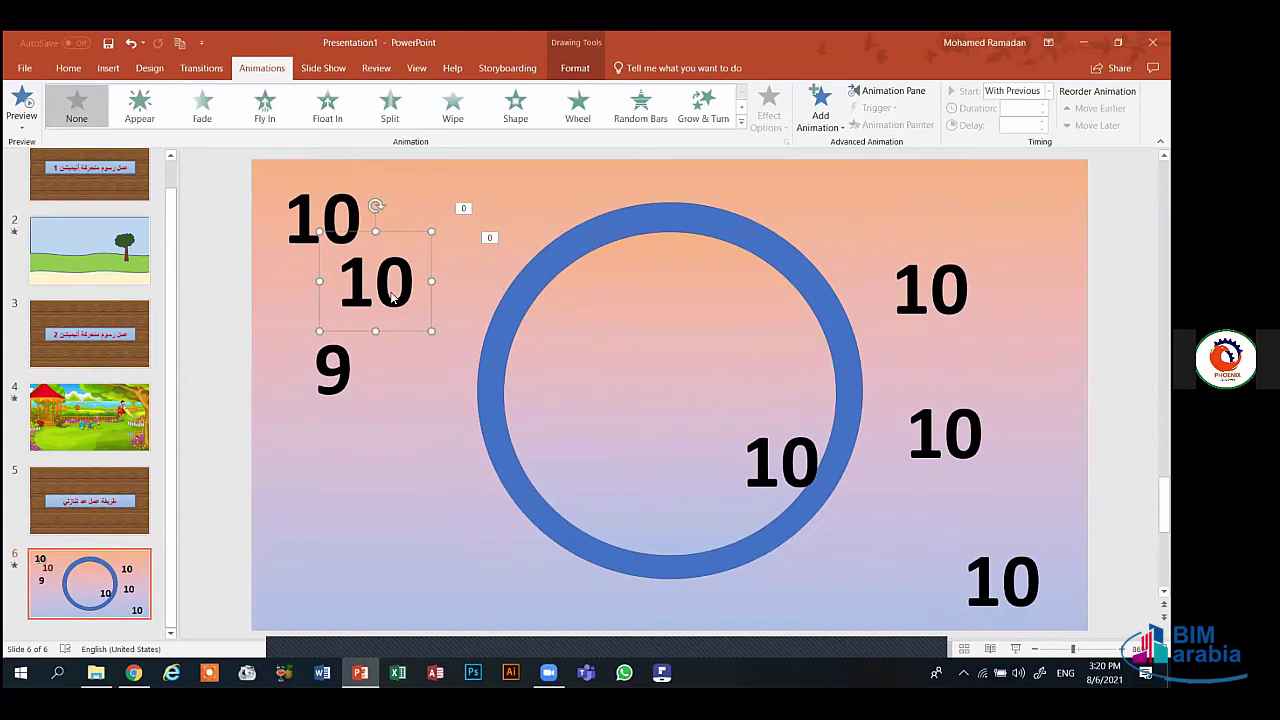
double_click(392, 290)
text(8)
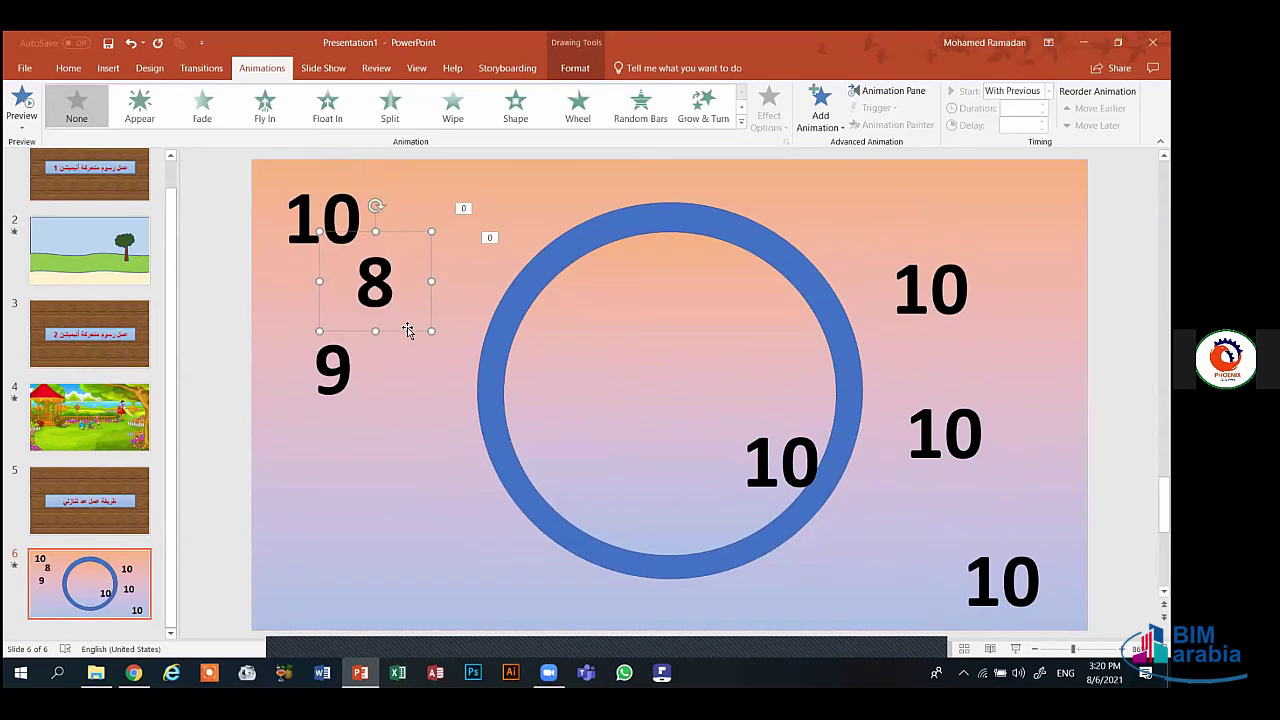
drag(408, 331, 398, 513)
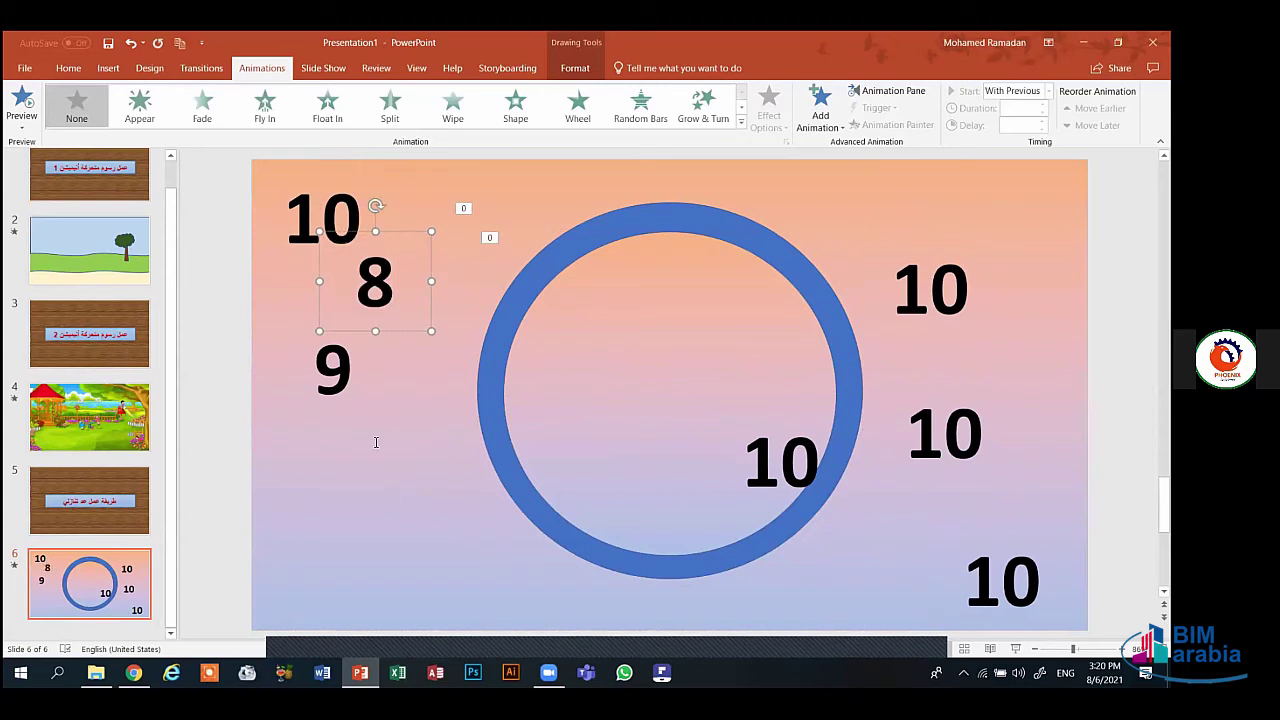
click(346, 400)
drag(357, 420, 352, 347)
click(368, 440)
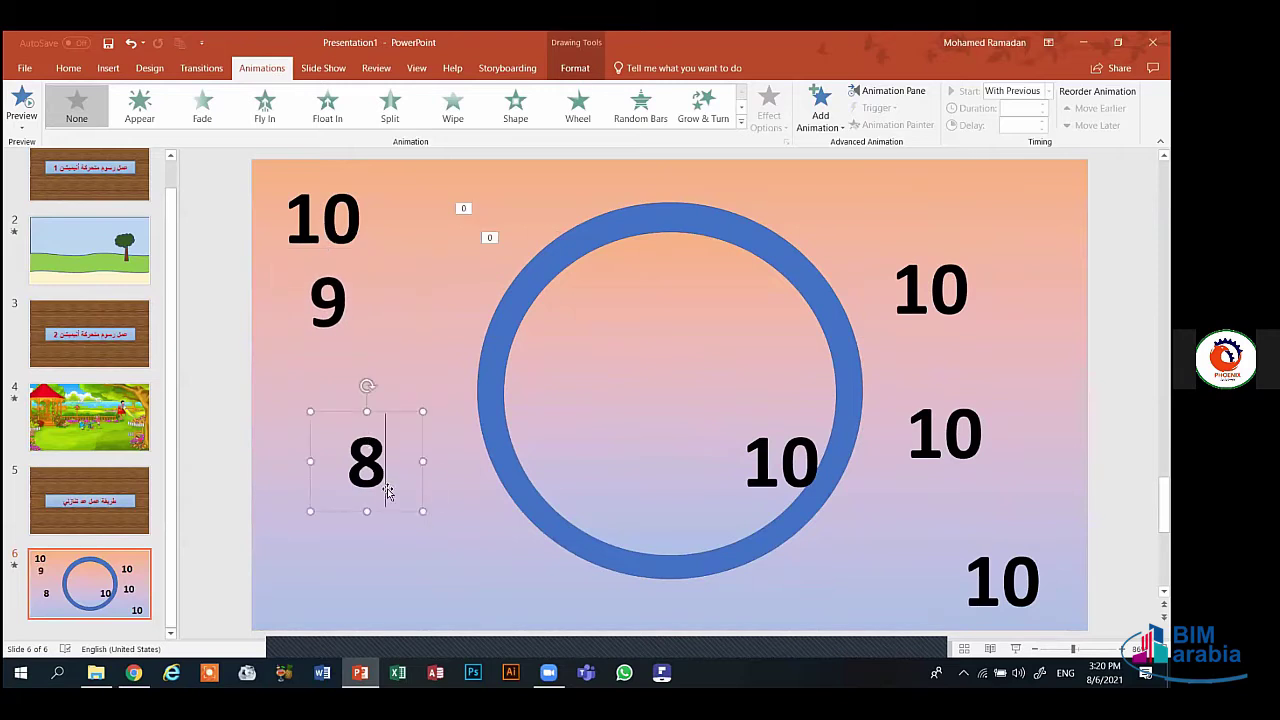
drag(397, 513, 360, 440)
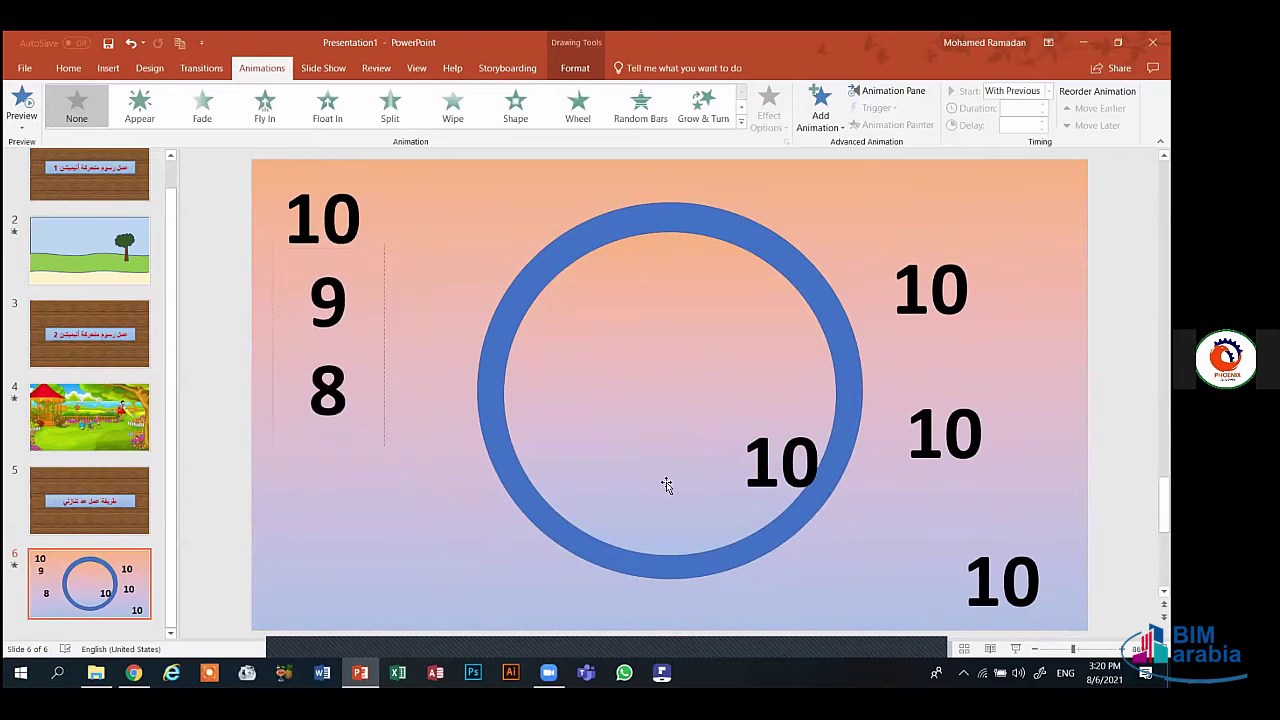
- Change two 10 copies to 7 and 6 and place them under the 8 at left
double_click(782, 472)
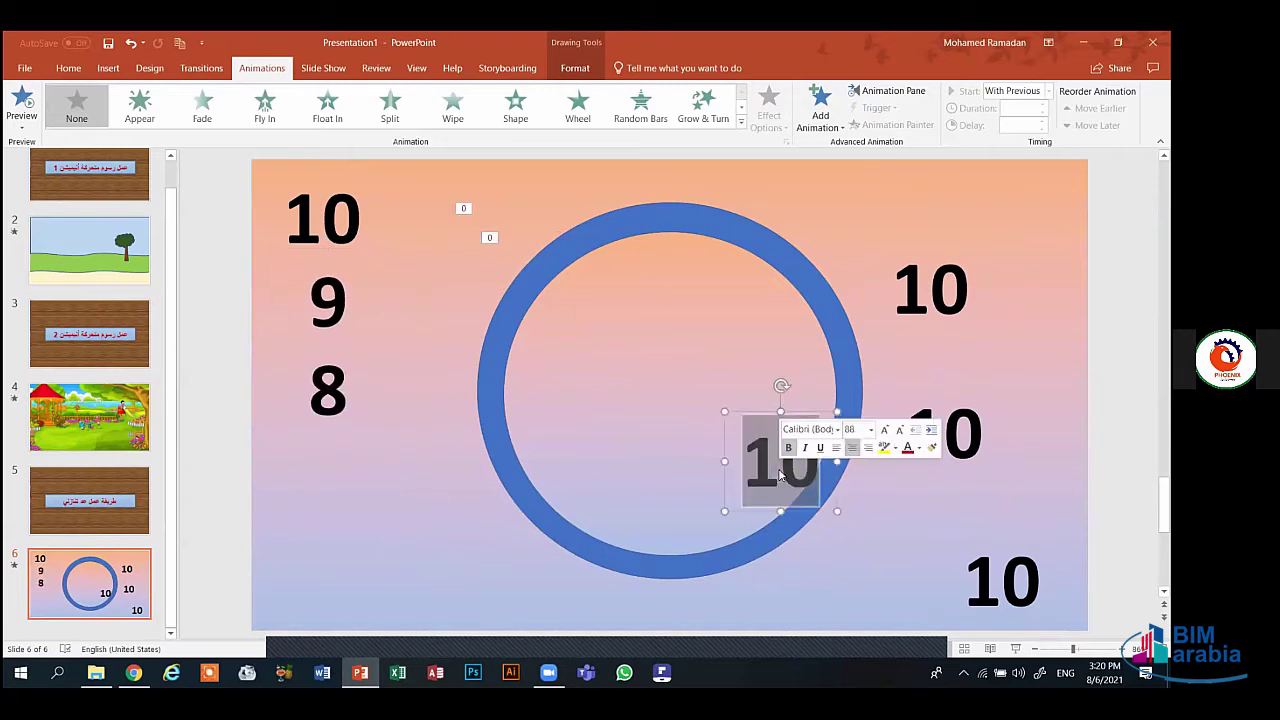
text(7)
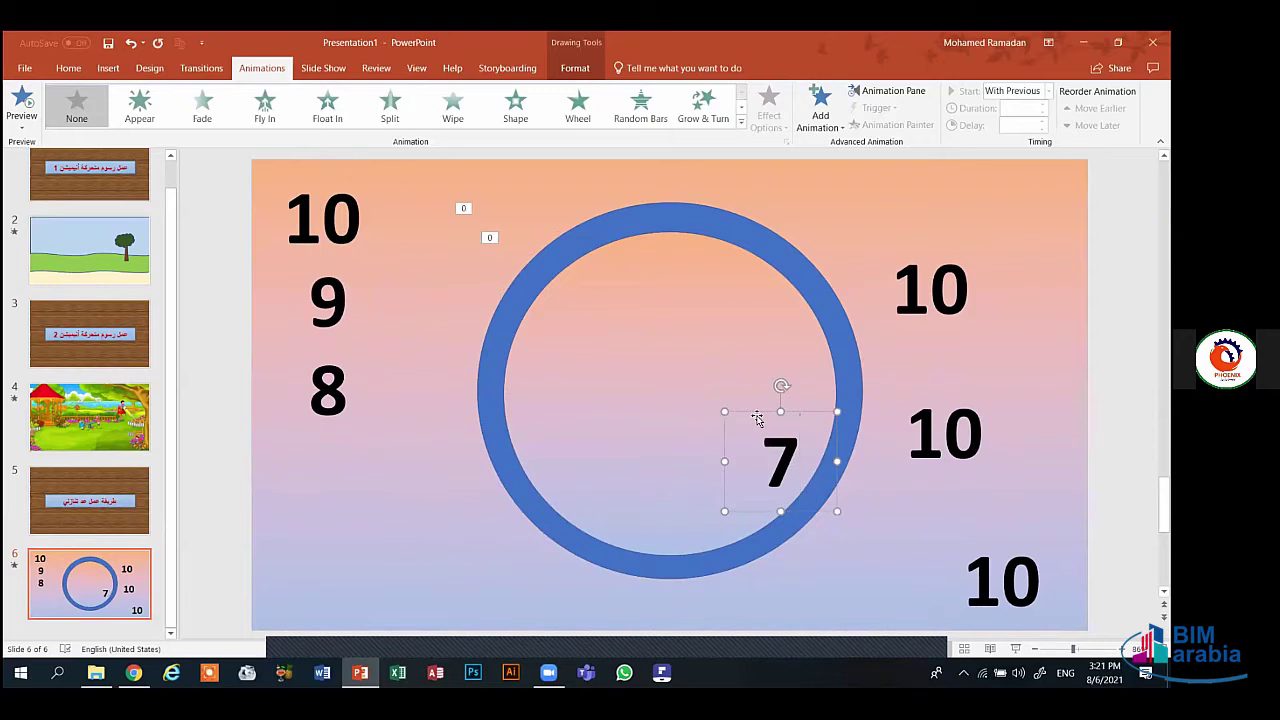
drag(757, 417, 312, 442)
double_click(919, 288)
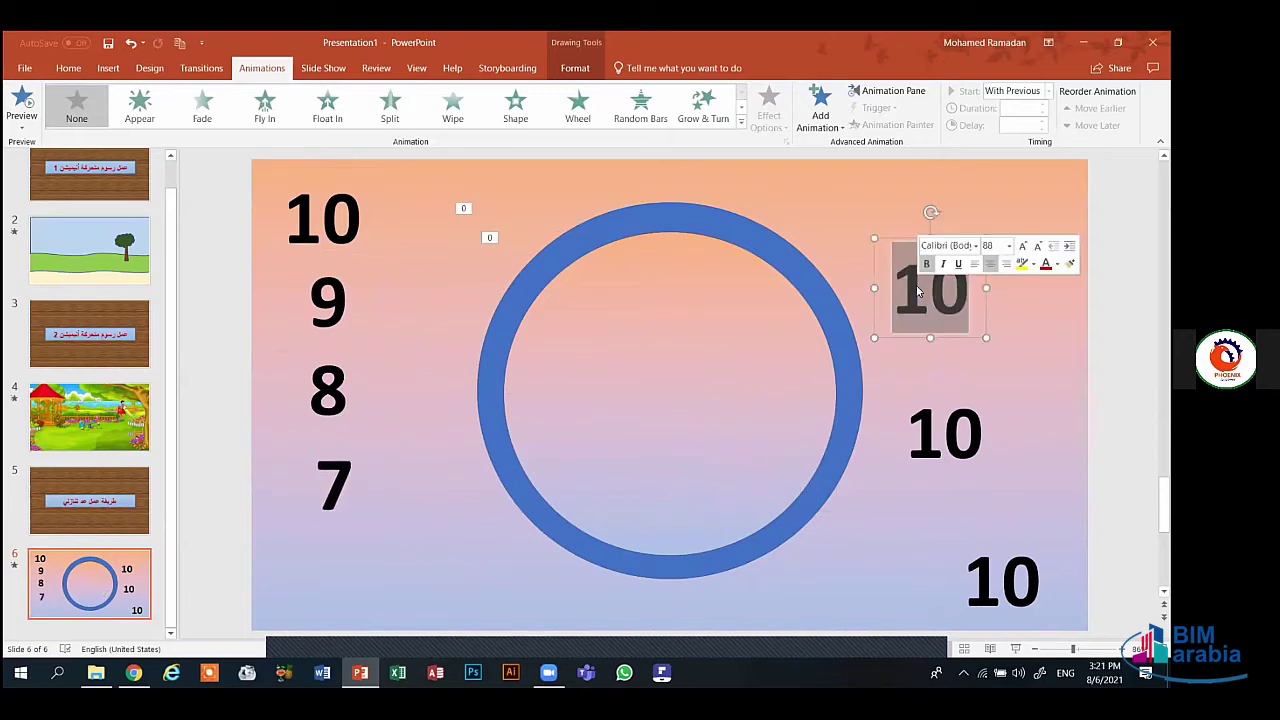
text(6)
drag(940, 337, 337, 580)
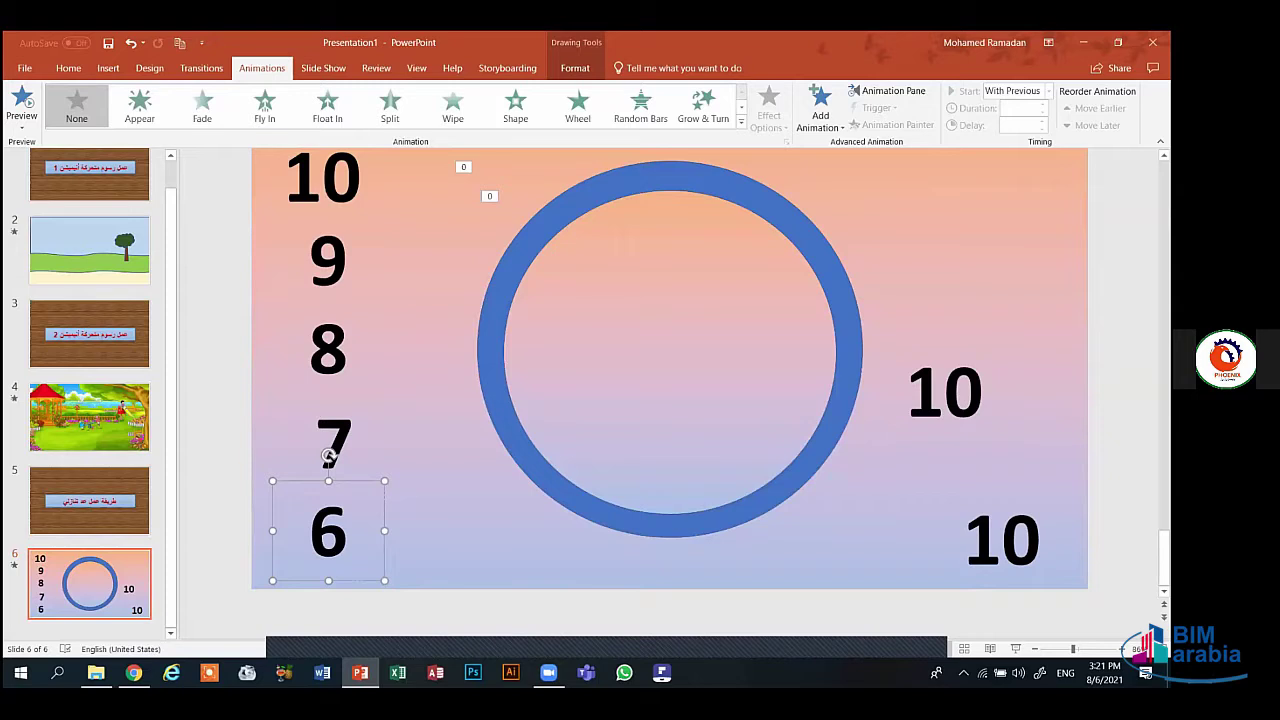
- Change the right-side copies to 5 and 4 and stack them at the top right
drag(1164, 556, 1164, 532)
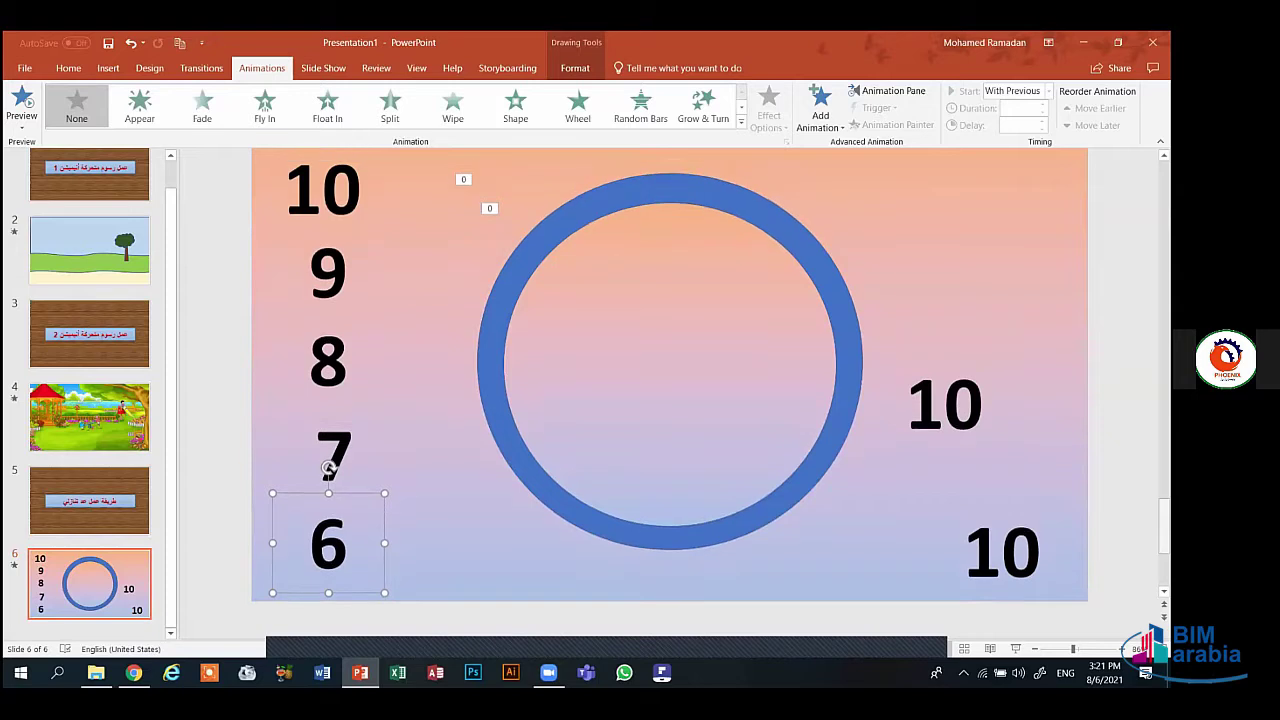
double_click(936, 420)
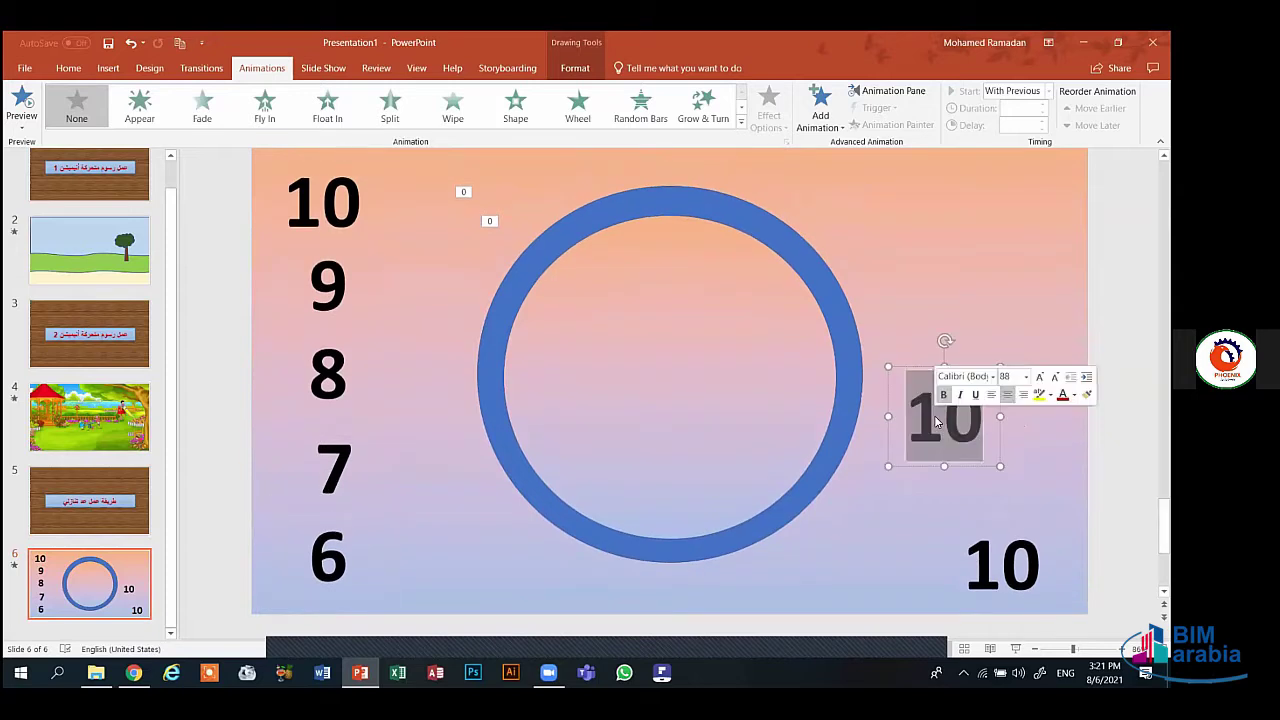
text(5)
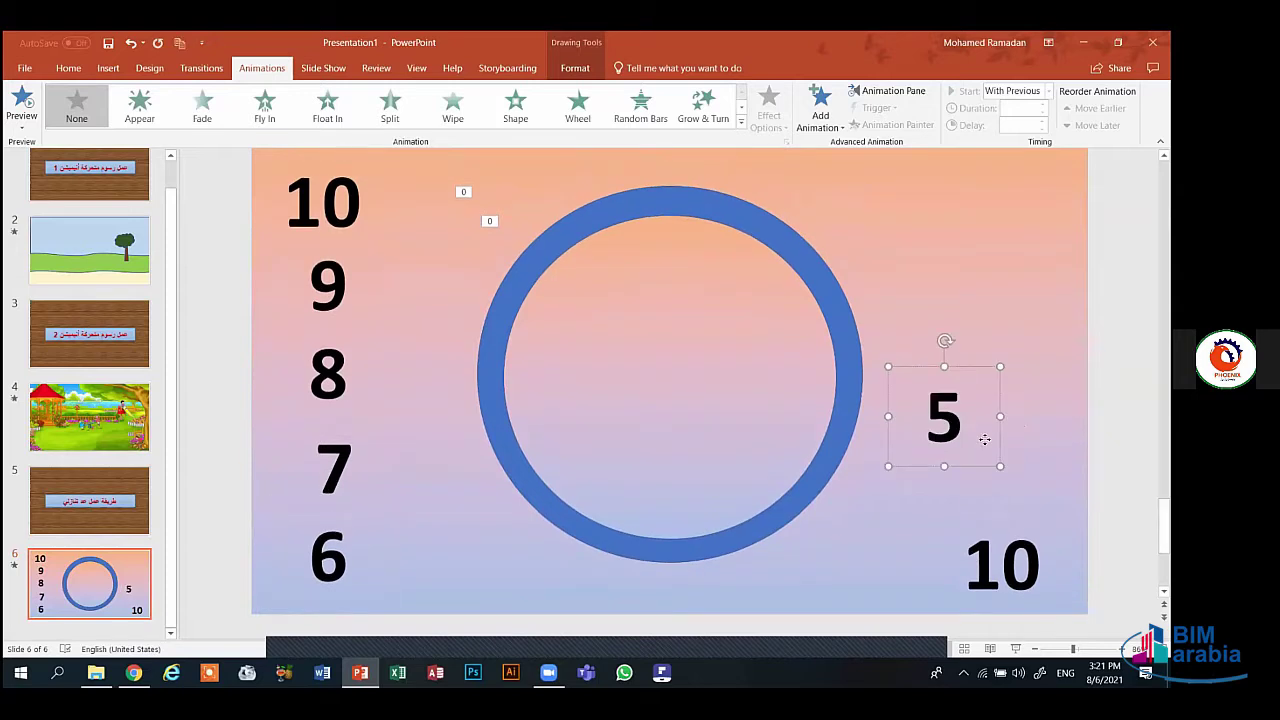
drag(985, 440, 1067, 224)
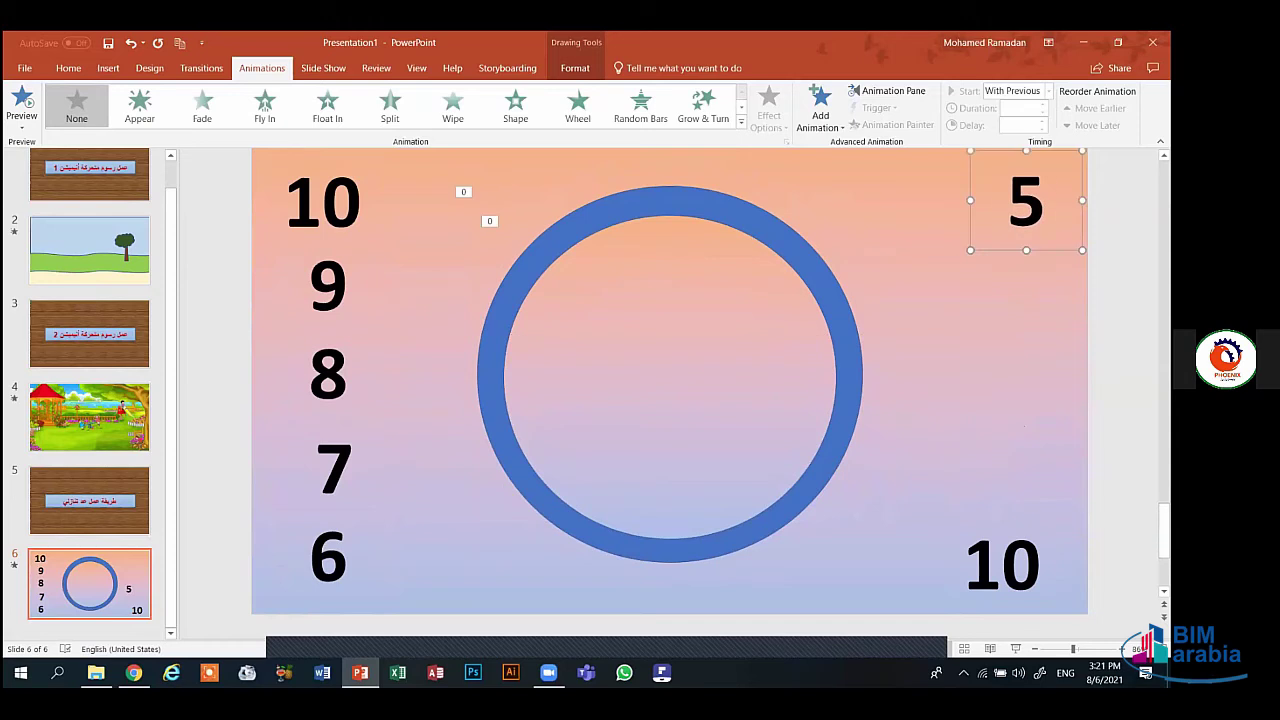
double_click(1010, 566)
text(4)
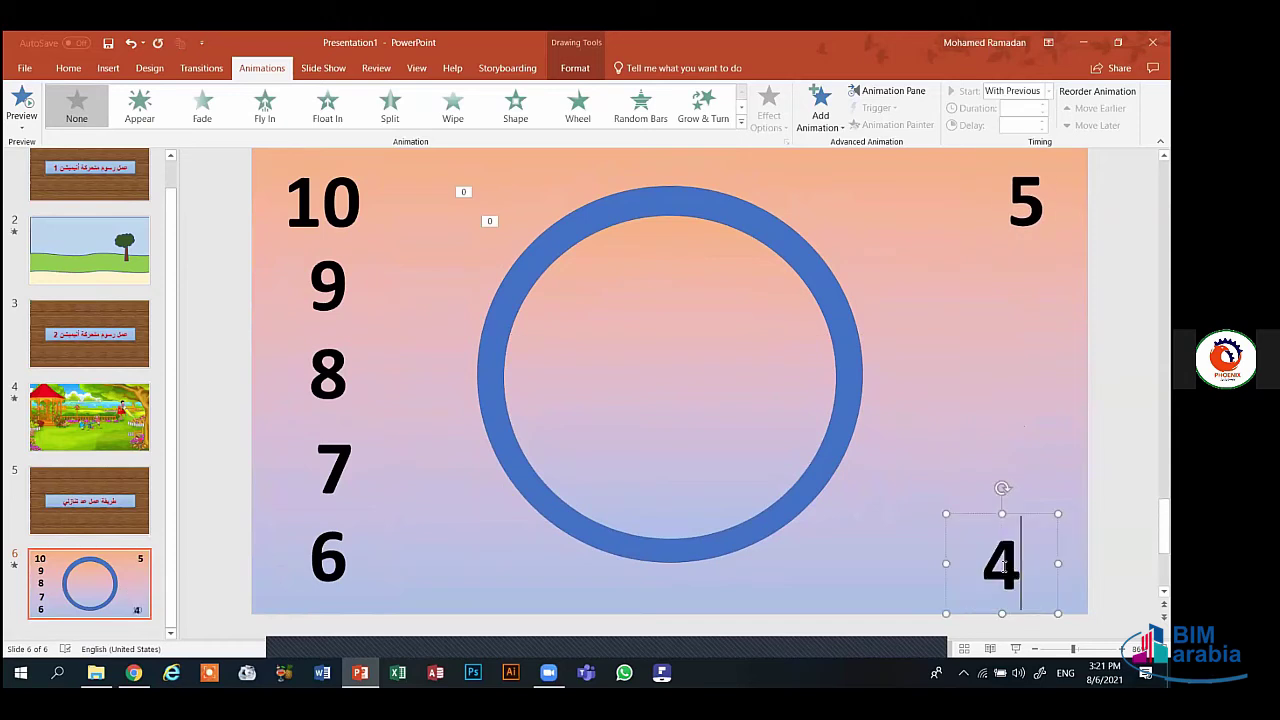
drag(970, 517, 995, 241)
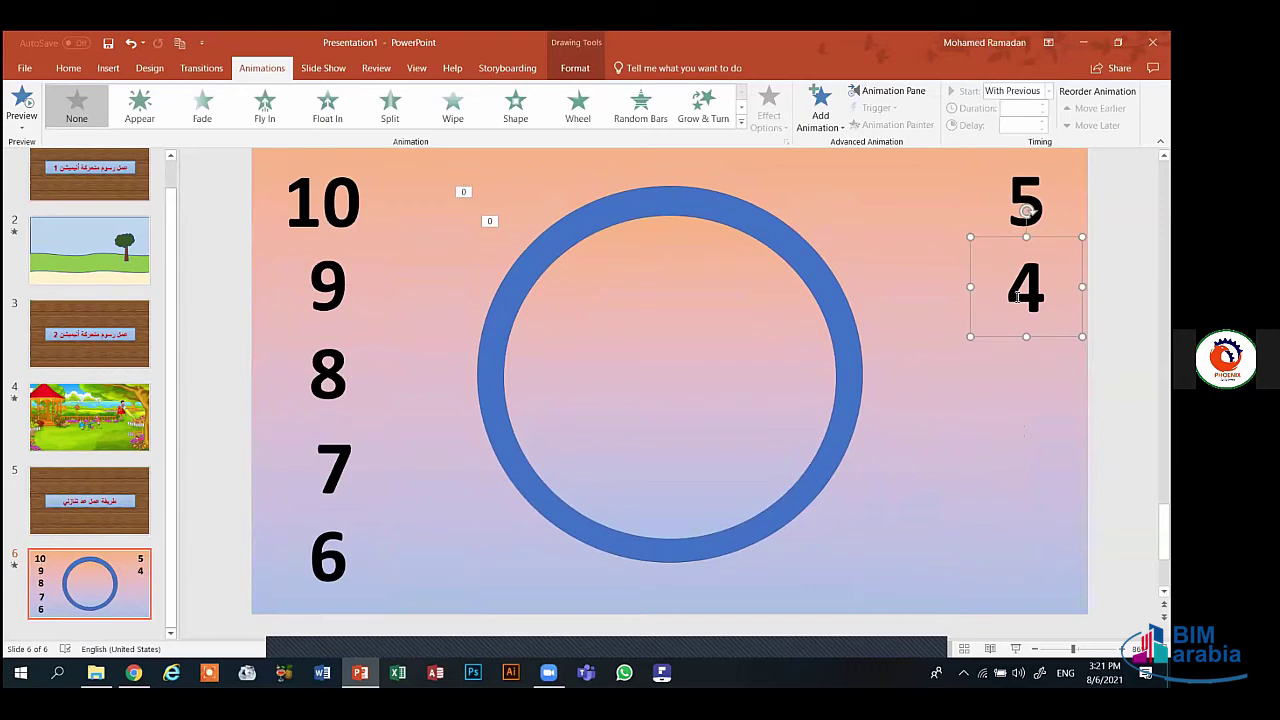
- Copy the 4 box downward twice, renumbering the copies 3 and 2
drag(1016, 296, 1002, 400)
click(1014, 383)
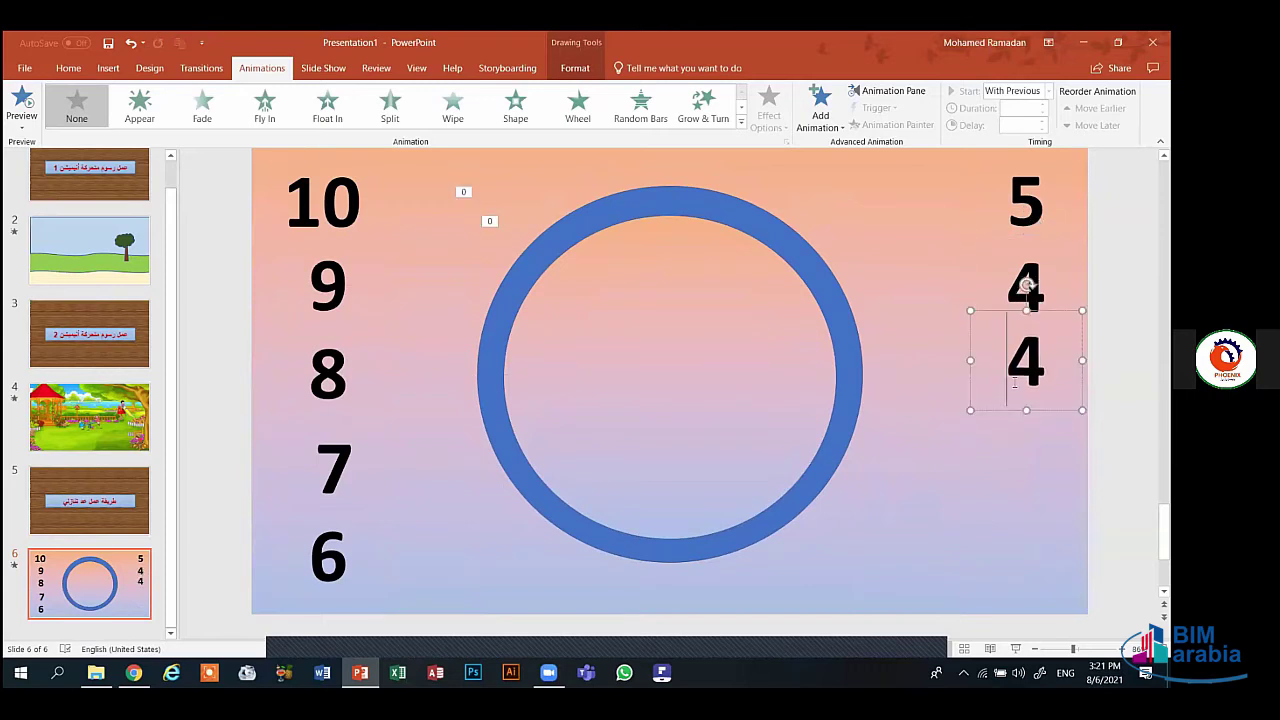
double_click(1014, 383)
text(3)
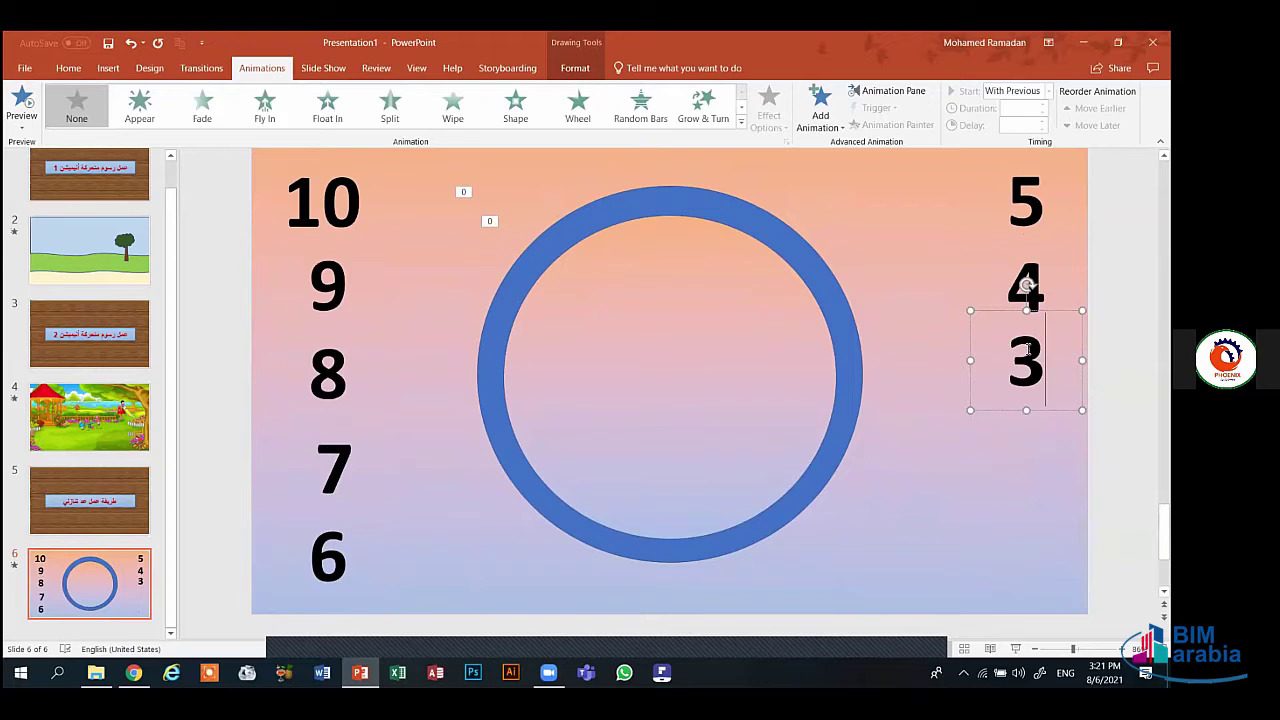
key(ctrl+d)
double_click(1014, 434)
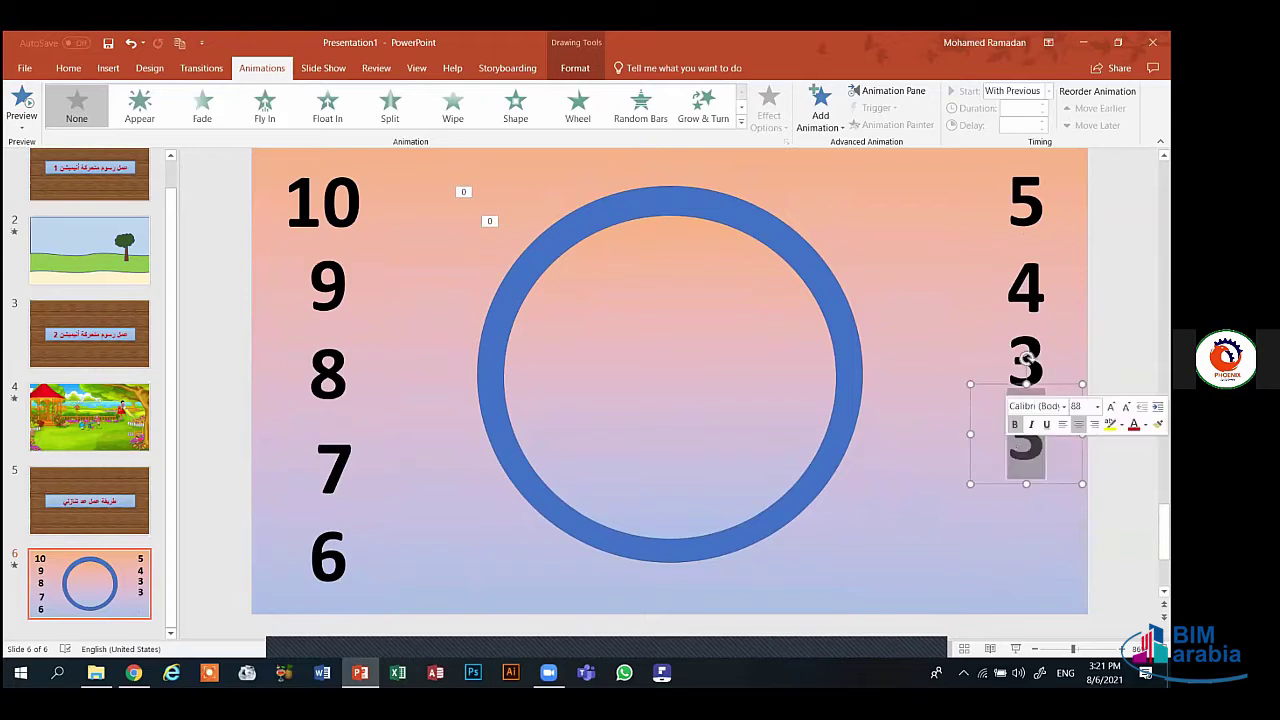
text(2)
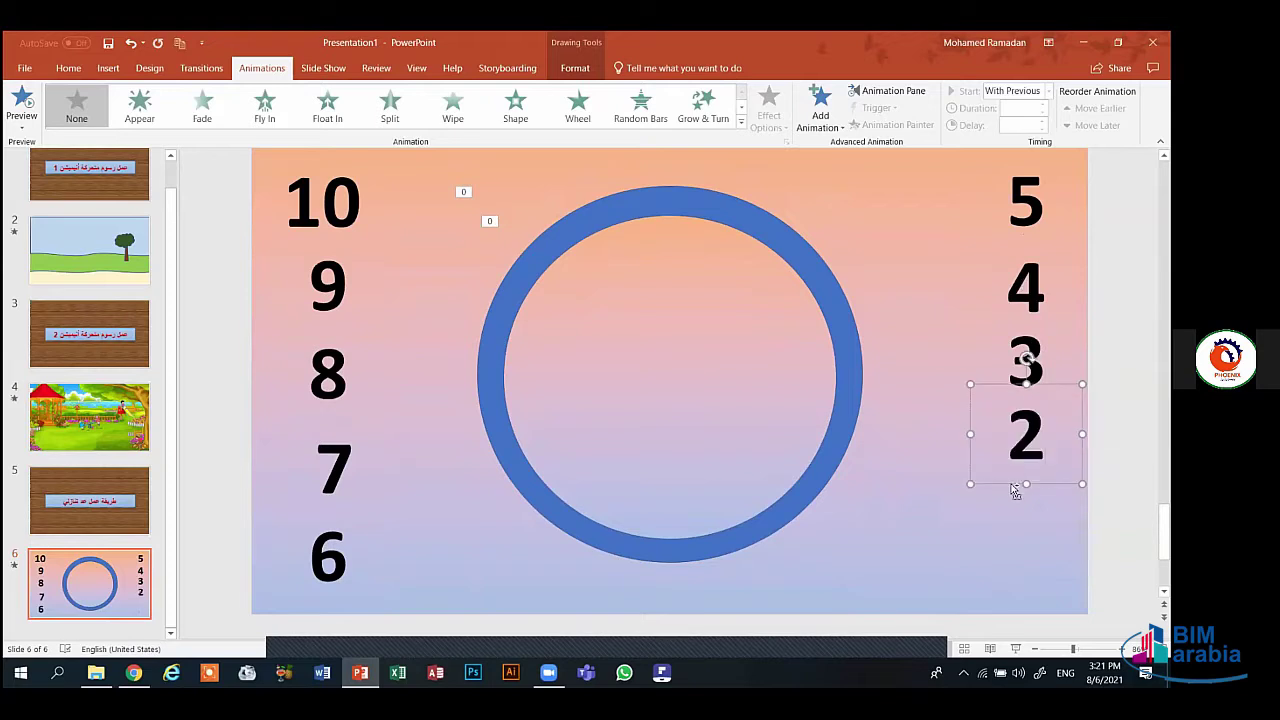
- Duplicate the 2 box and renumber the copies 1 and 0 near the slide bottom
key(ctrl+d)
key(ctrl+d)
drag(1005, 535, 889, 526)
click(1021, 512)
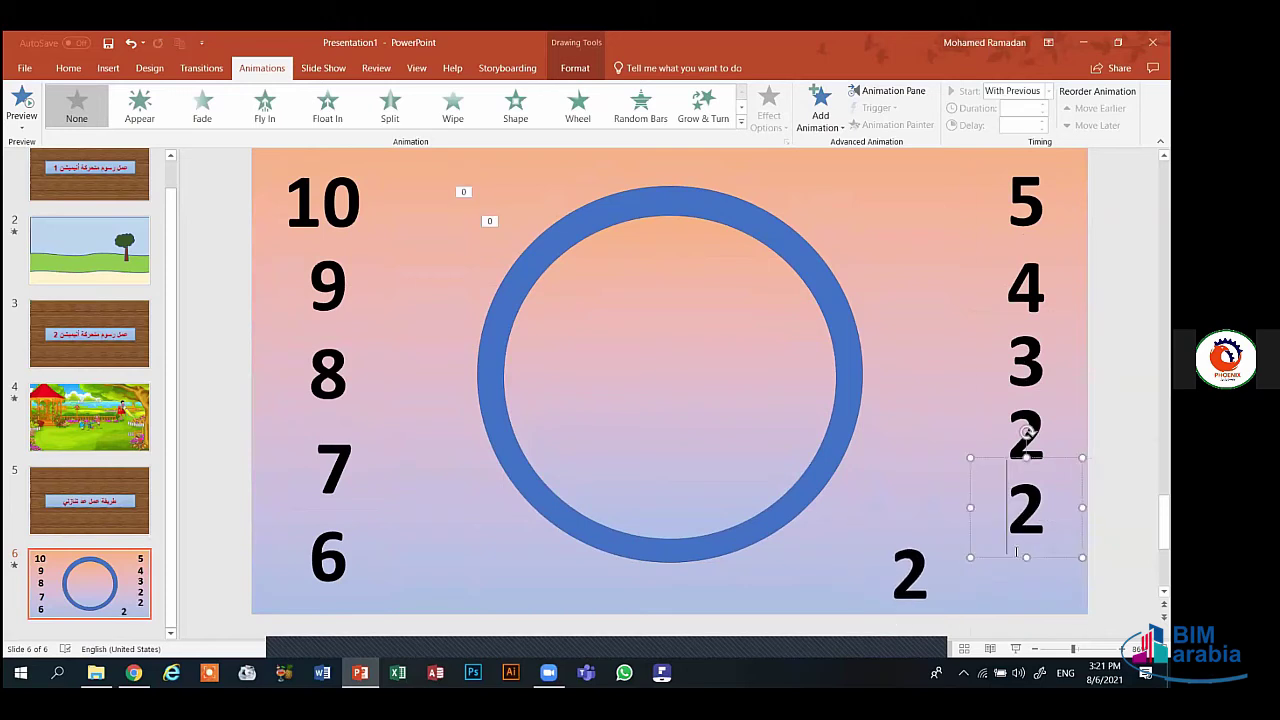
drag(1016, 551, 1011, 561)
double_click(1019, 548)
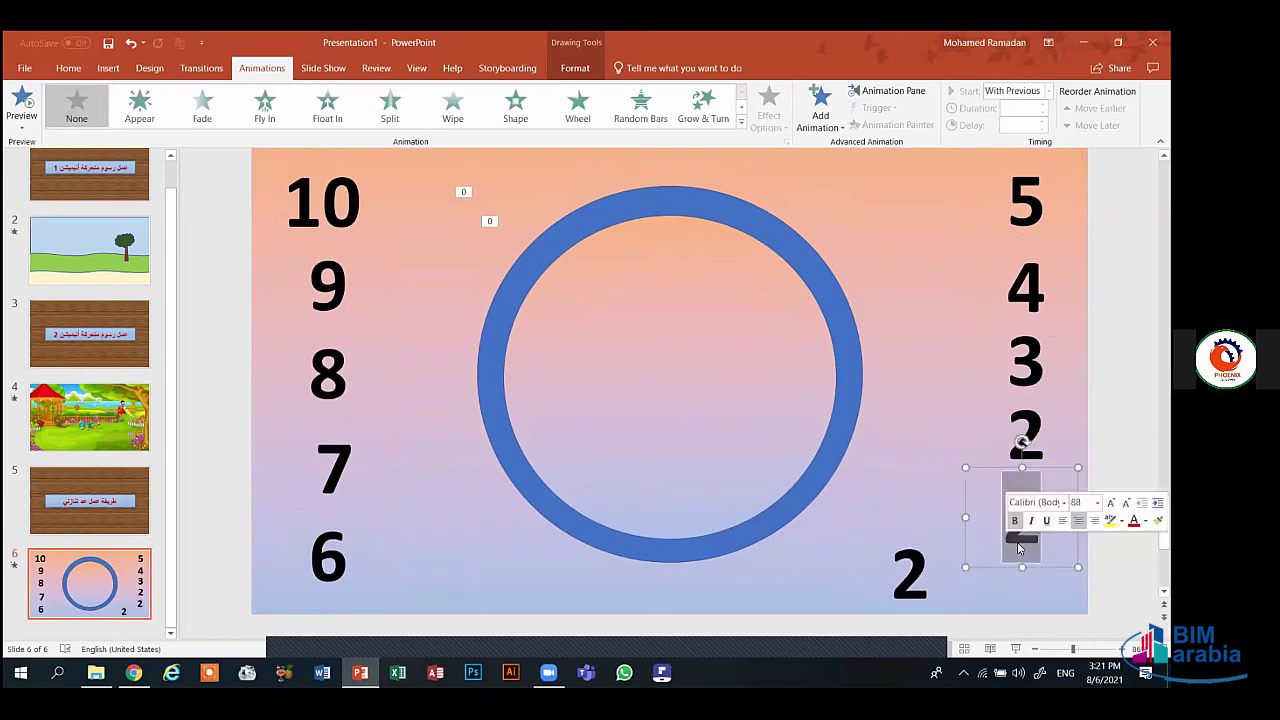
text(1)
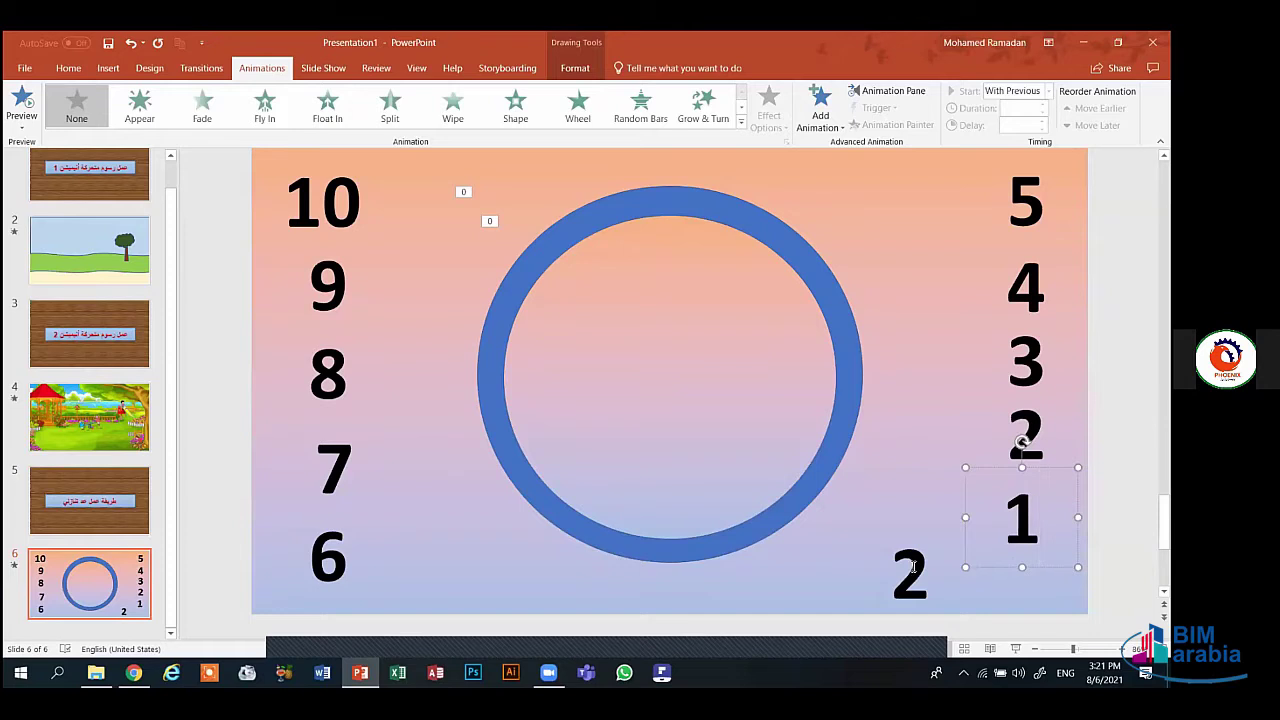
double_click(913, 567)
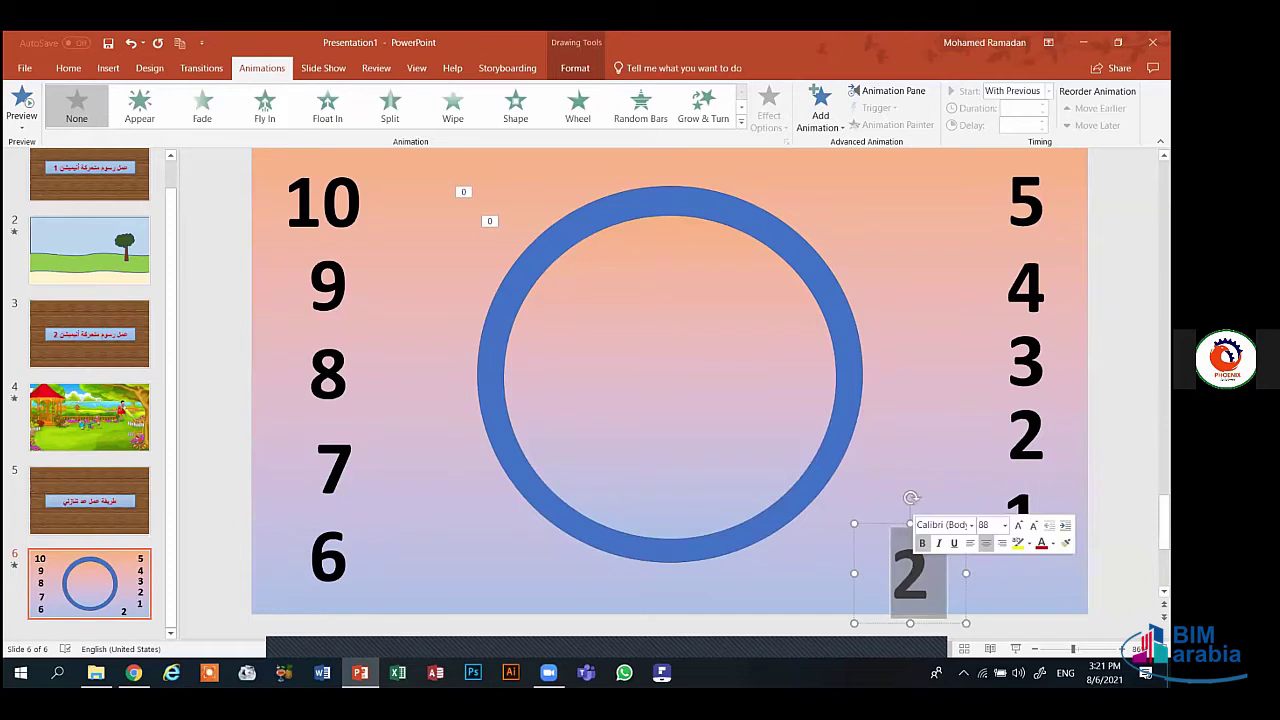
text(0)
click(932, 487)
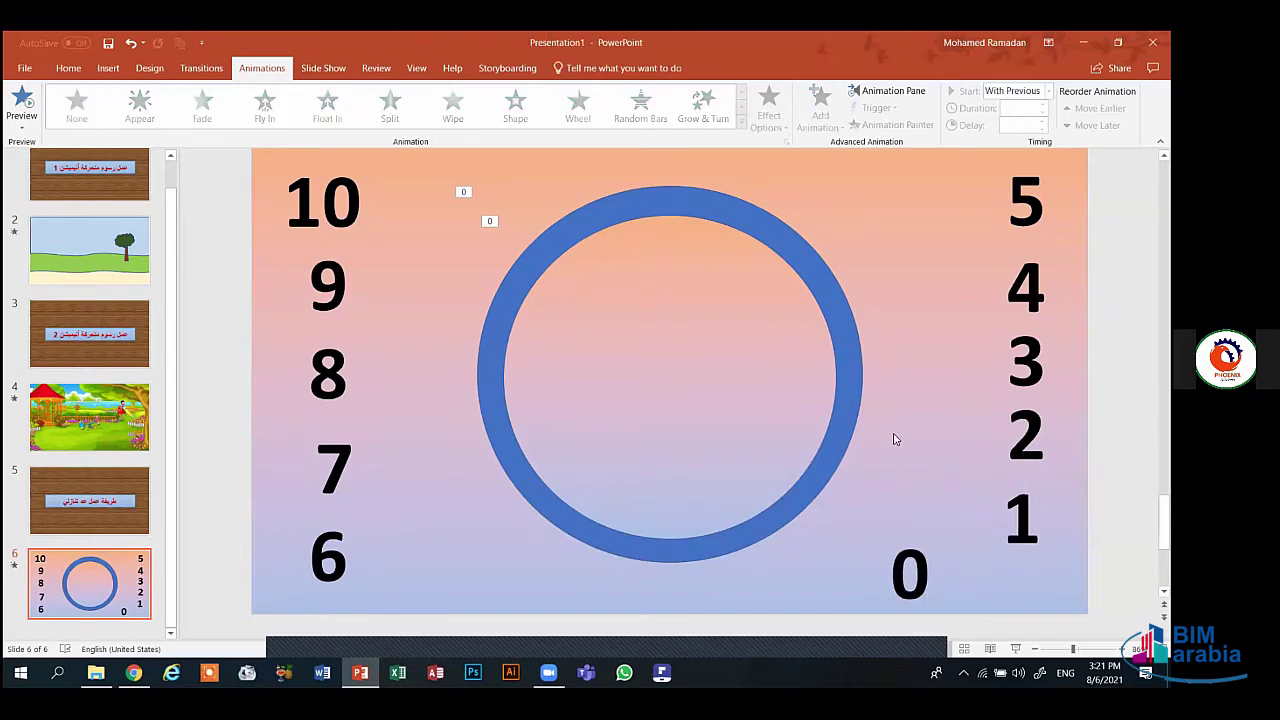
click(1024, 219)
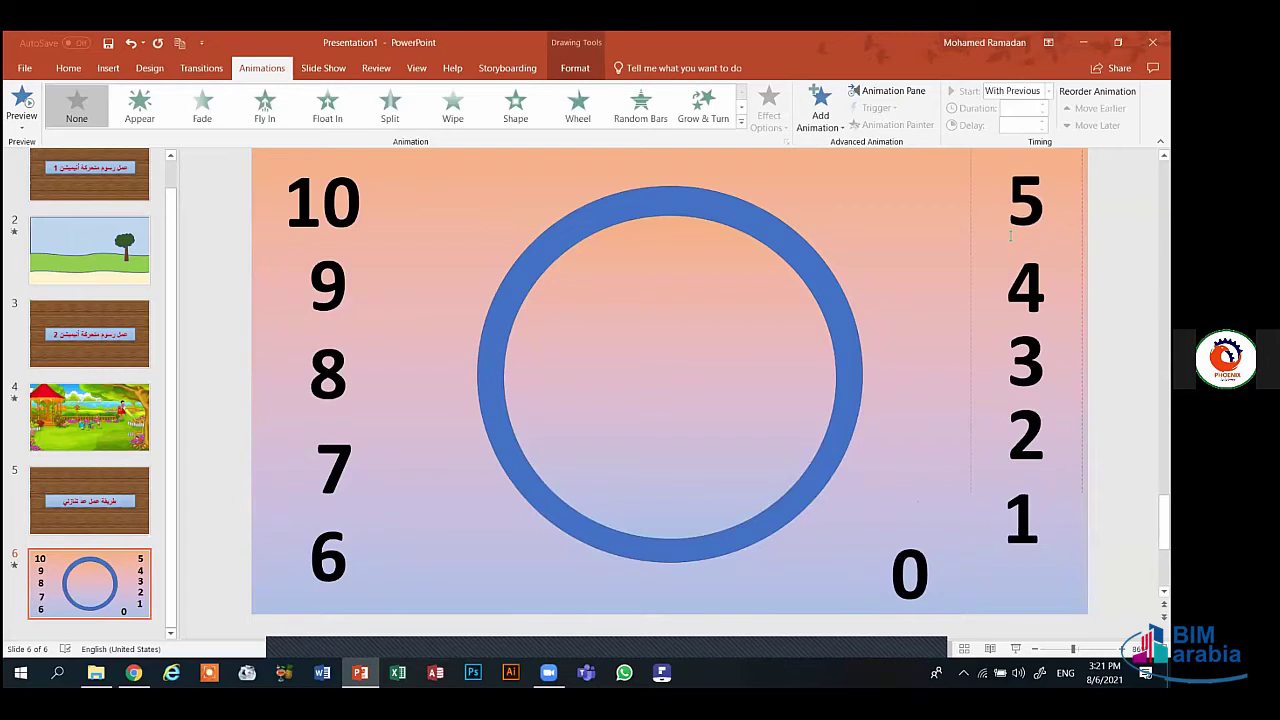
- Nudge the 5, 4, 3, 2 and 1 boxes to even spacing and move the 0 under the 1
drag(1012, 245, 1012, 233)
click(1016, 298)
drag(1010, 335, 1010, 318)
click(1021, 367)
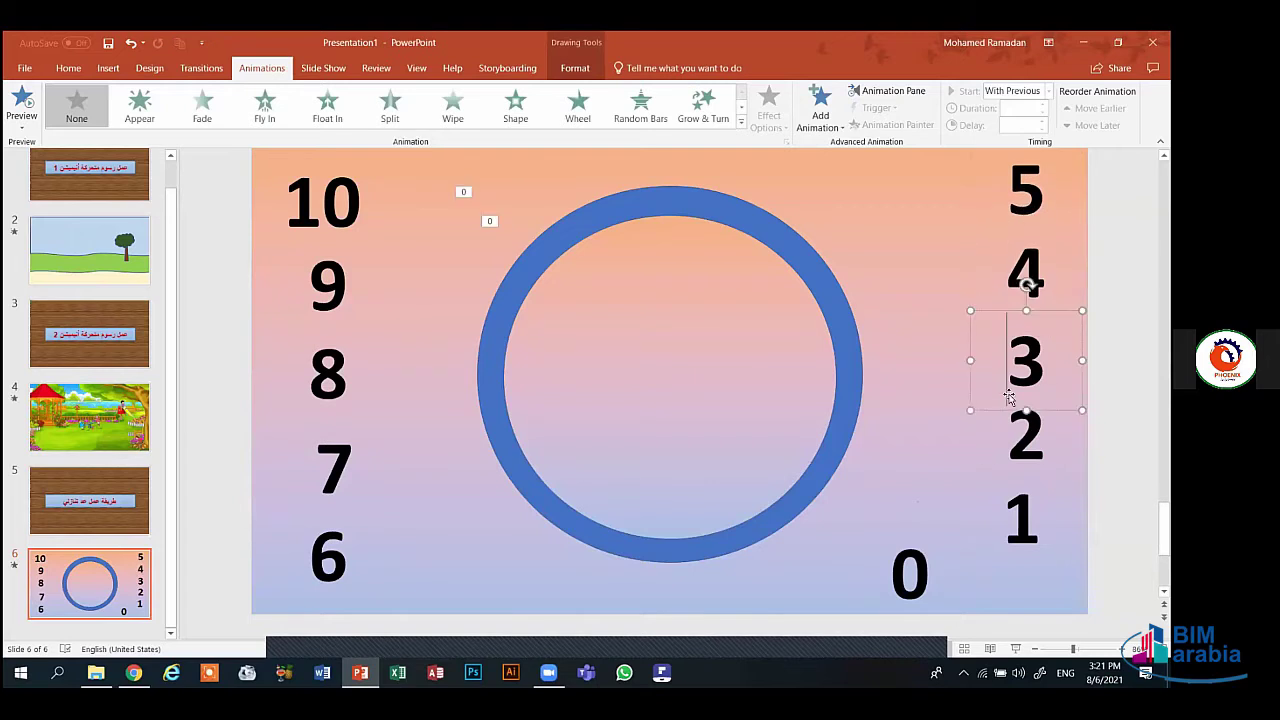
drag(1000, 409, 1001, 398)
click(1022, 446)
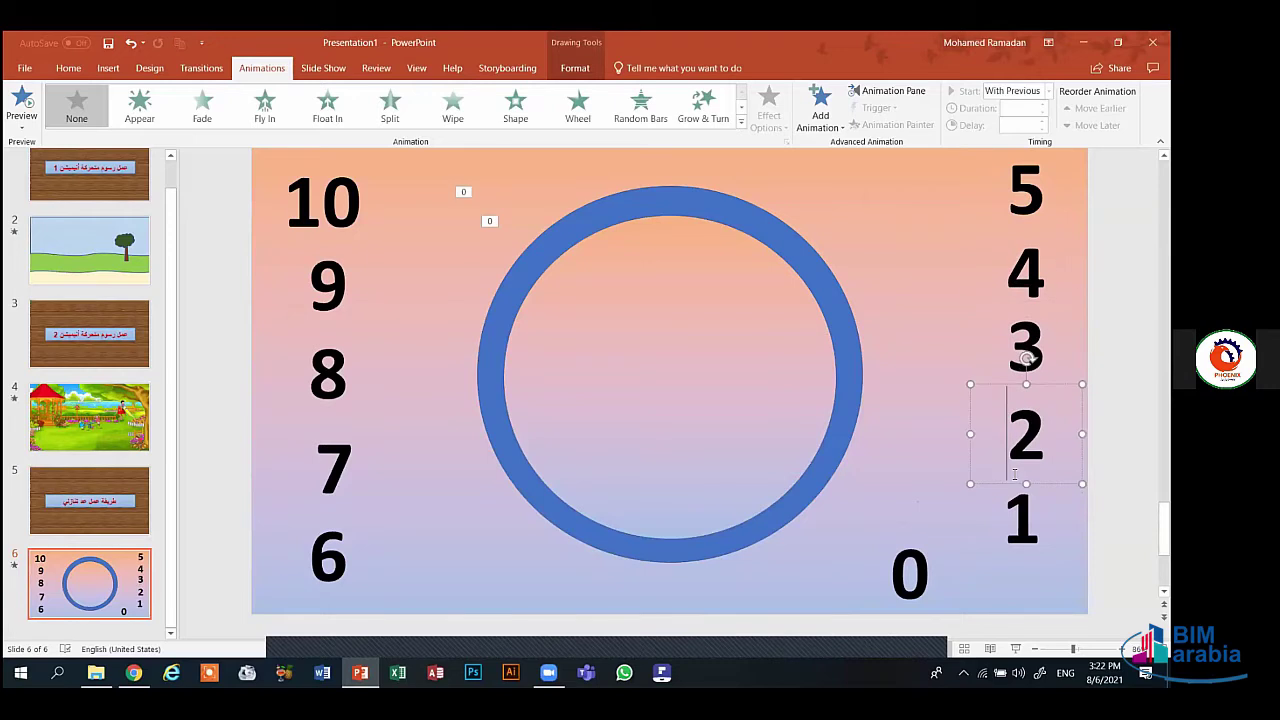
drag(1013, 482, 1013, 471)
mouse_move(1012, 548)
mouse_down()
mouse_move(1010, 566)
mouse_move(1009, 551)
mouse_up()
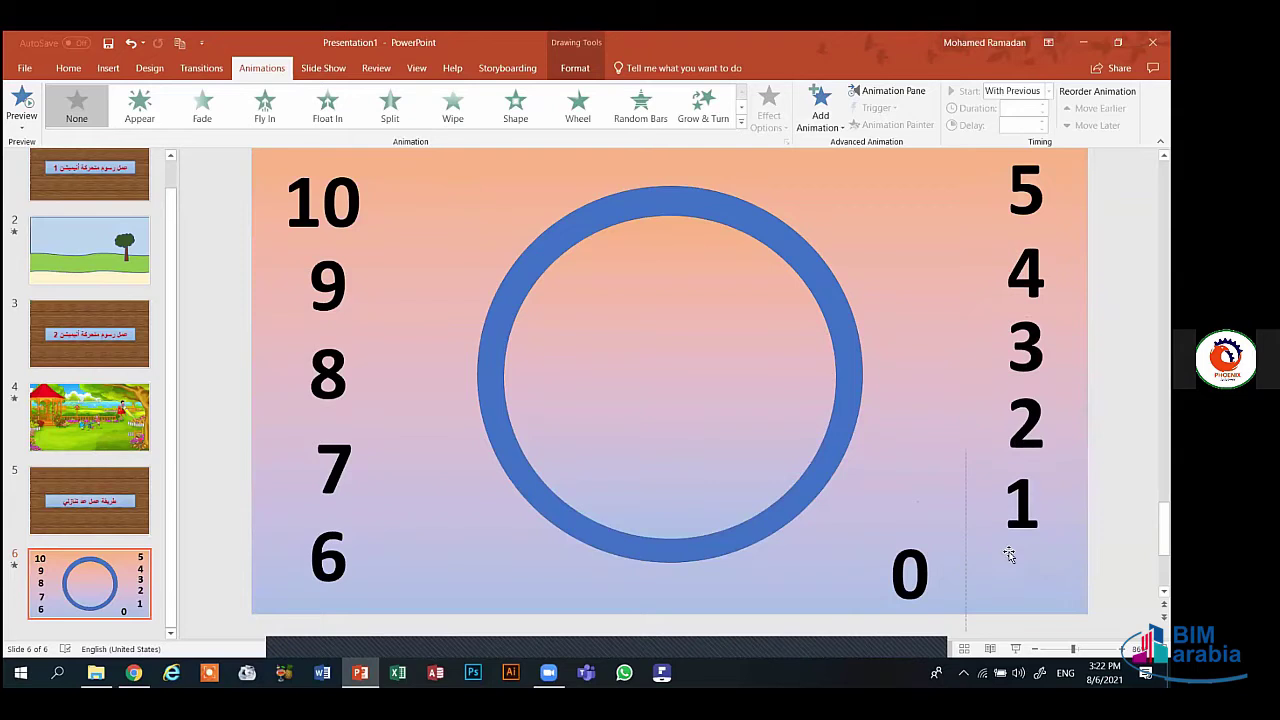
click(928, 585)
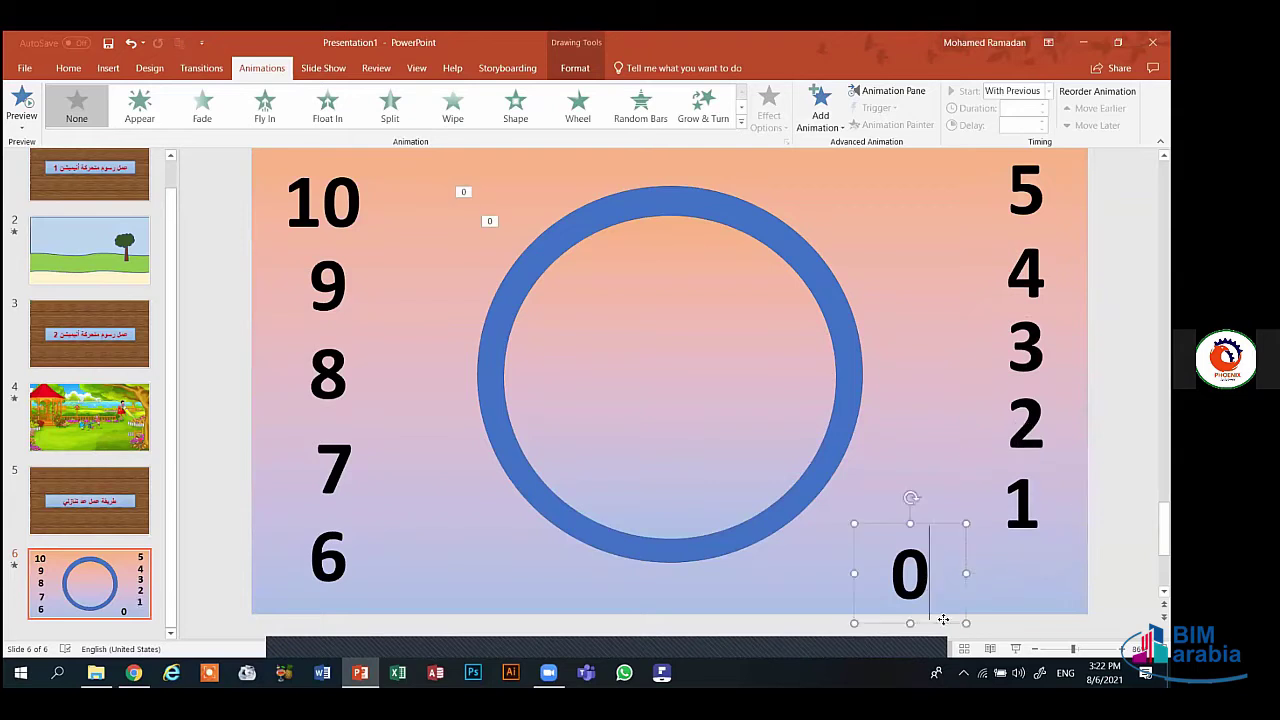
drag(944, 618, 1056, 621)
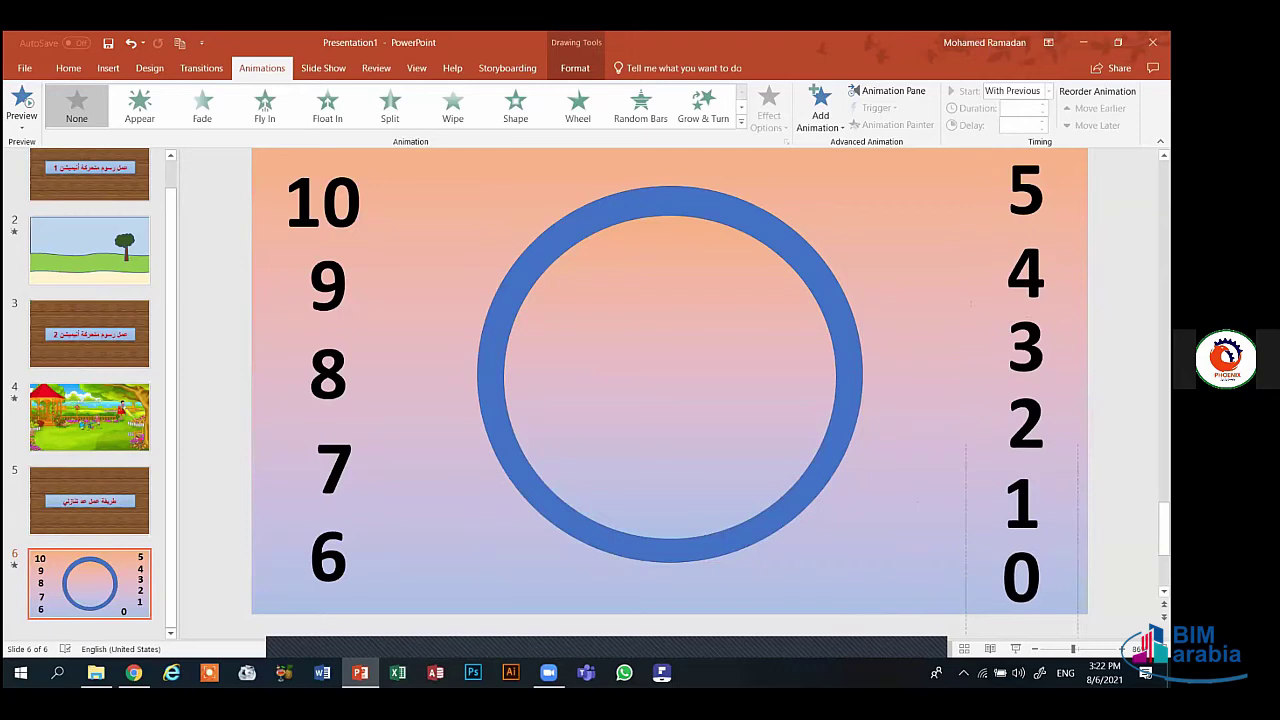
click(937, 563)
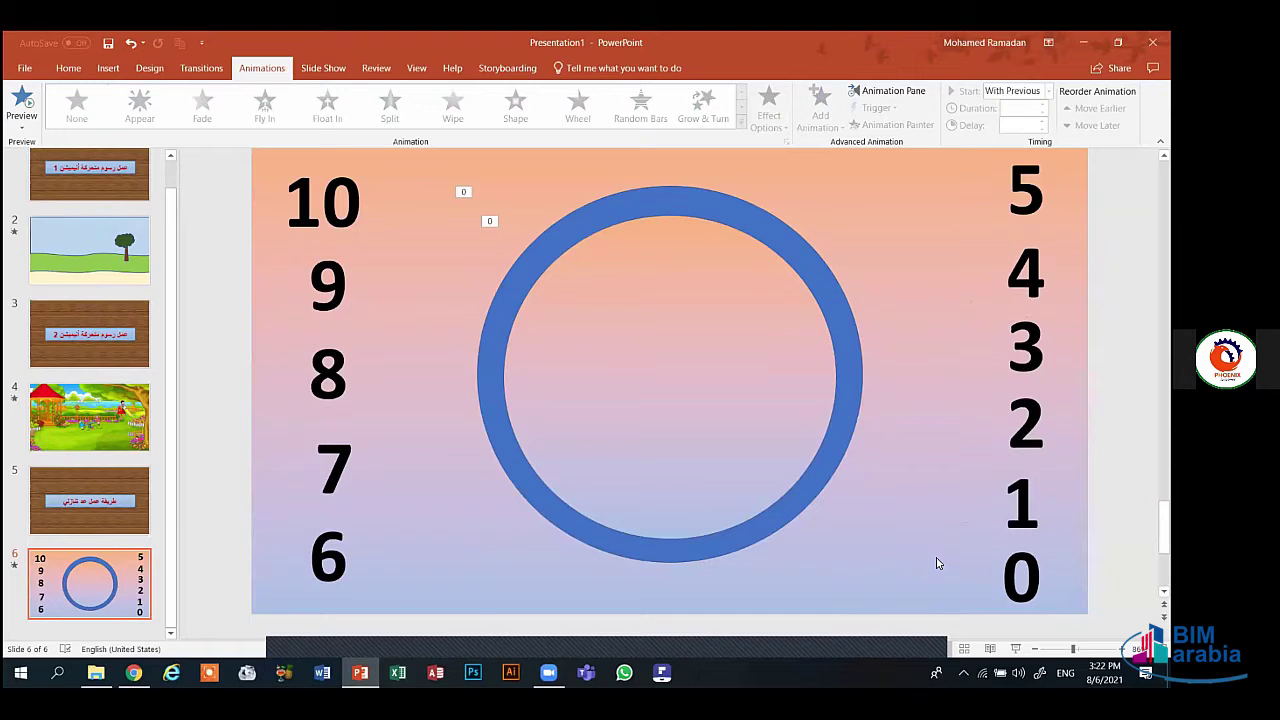
- Move the 10 from the left column into the centre of the blue ring, keeping the 9 at left
click(355, 251)
drag(362, 260, 627, 375)
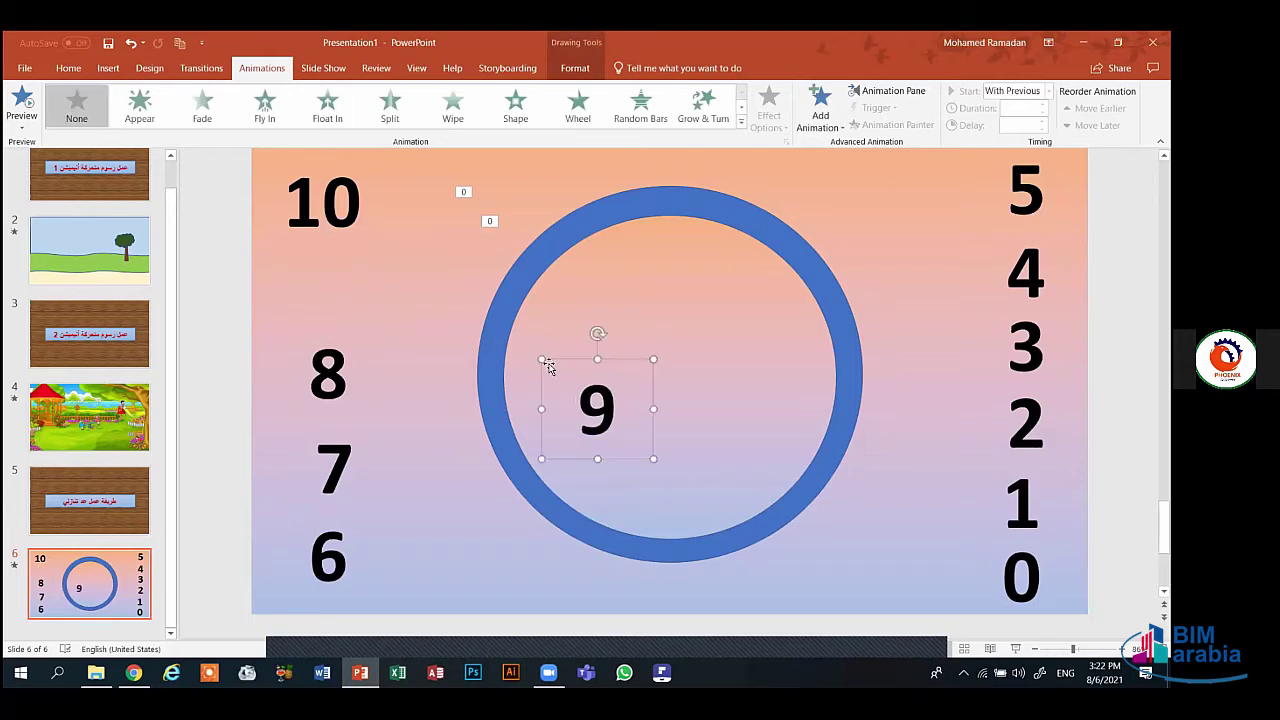
drag(548, 366, 262, 246)
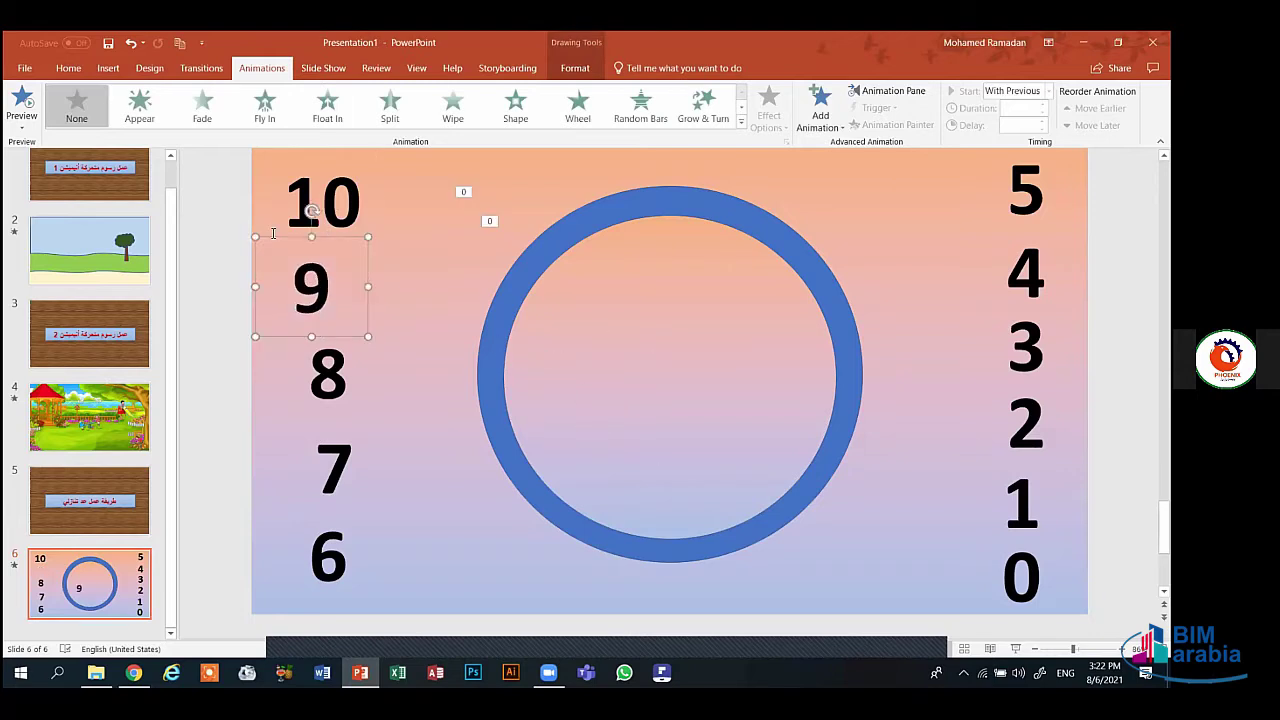
click(325, 200)
drag(350, 234, 700, 432)
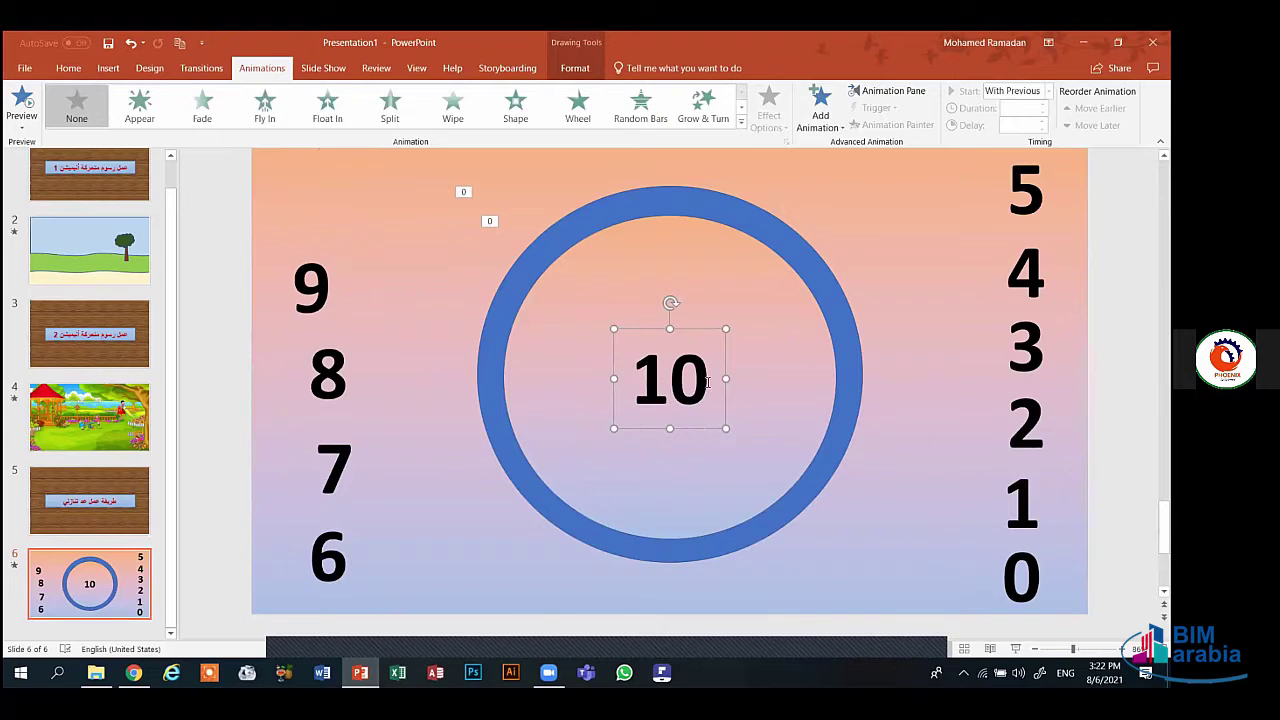
- Give the centred 10 an Appear entrance starting With Previous and display the Animation Pane
click(140, 108)
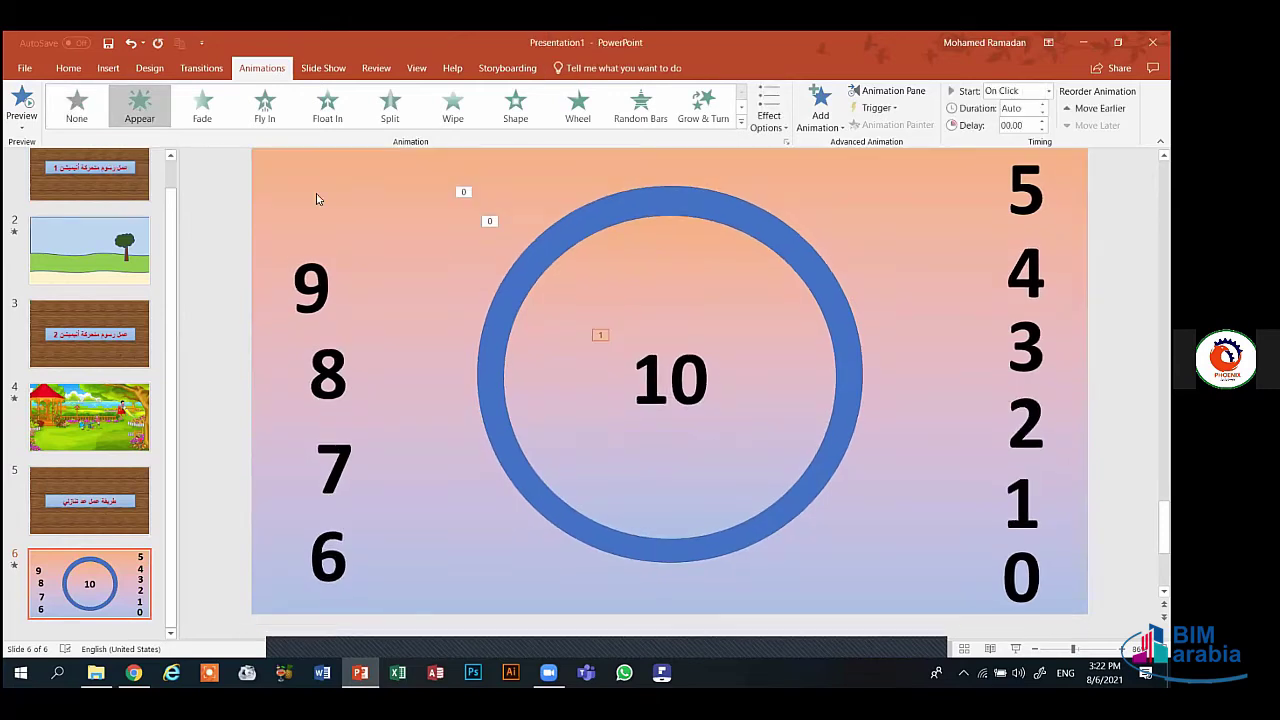
click(1045, 93)
click(1010, 196)
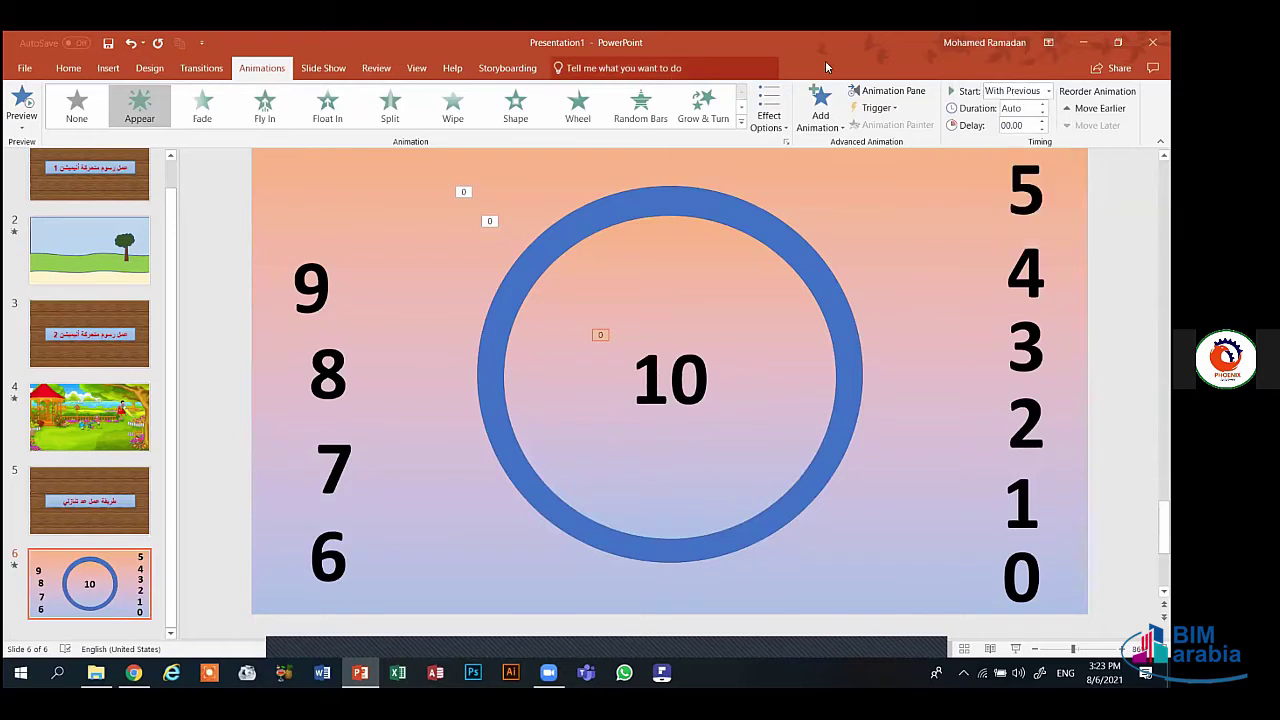
click(890, 92)
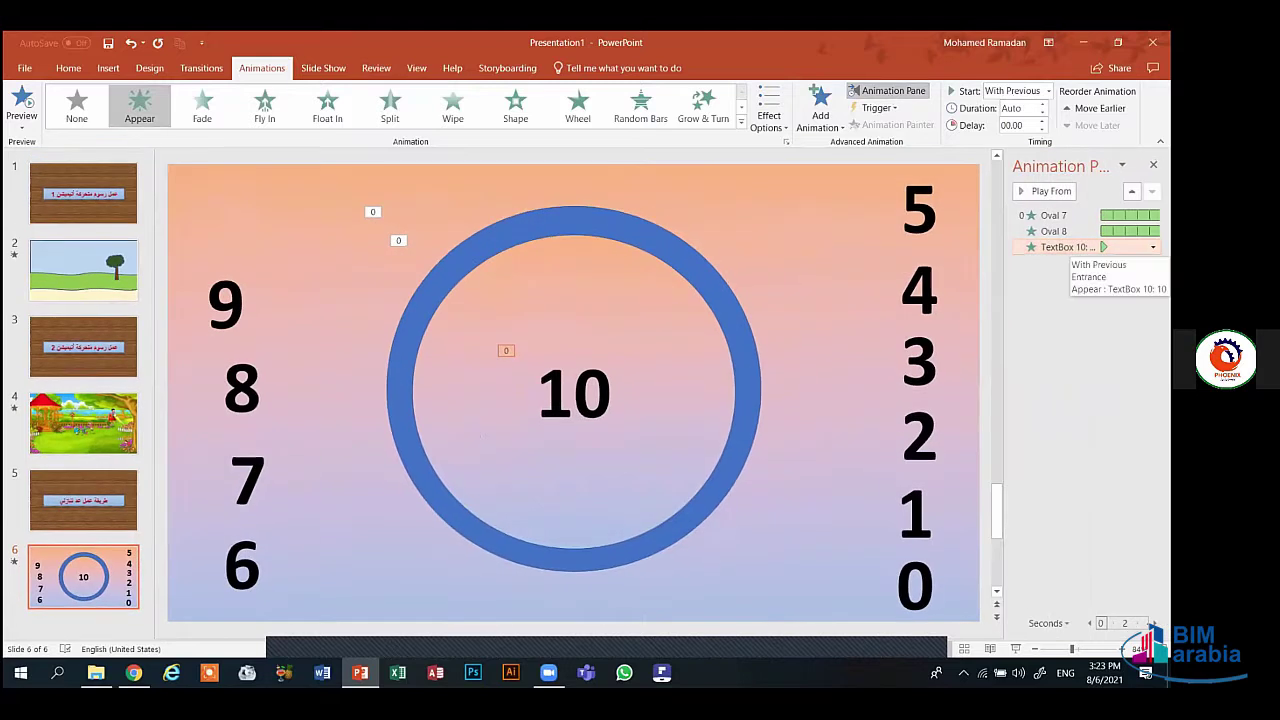
- Add the Click sound to the 10's animation through its Effect Options
click(1153, 247)
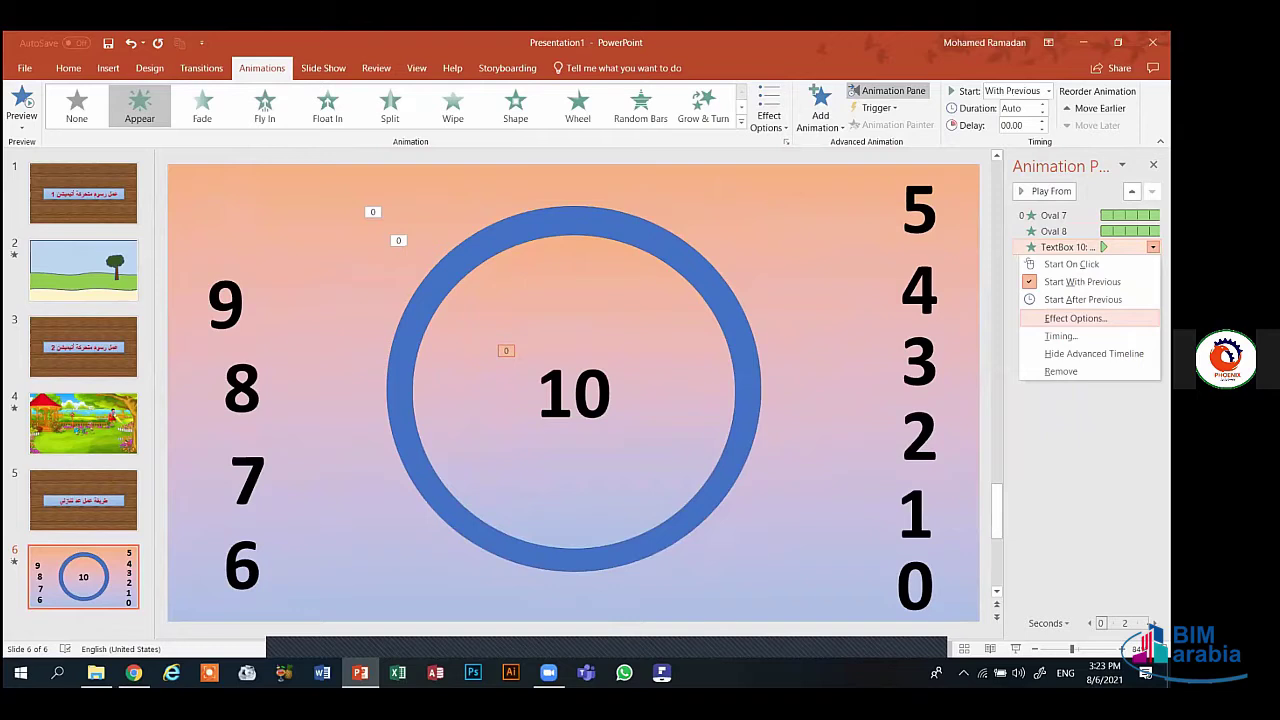
click(1075, 318)
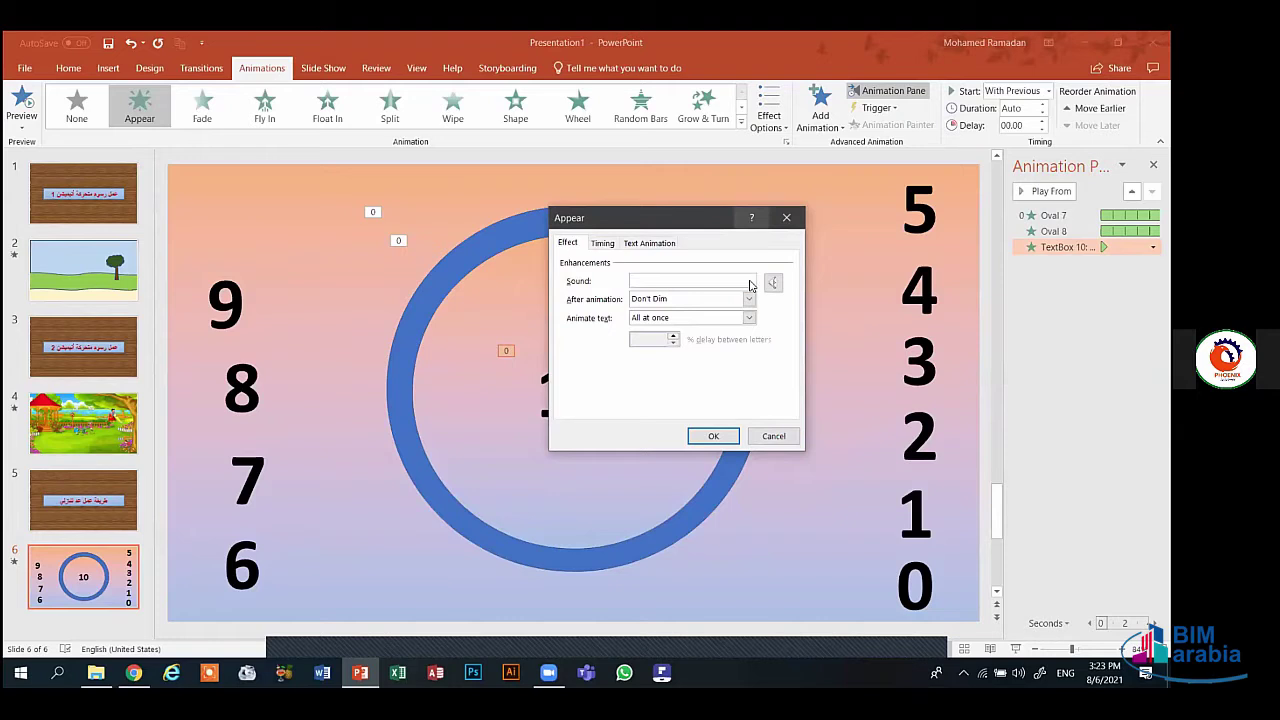
click(747, 281)
drag(749, 311, 749, 318)
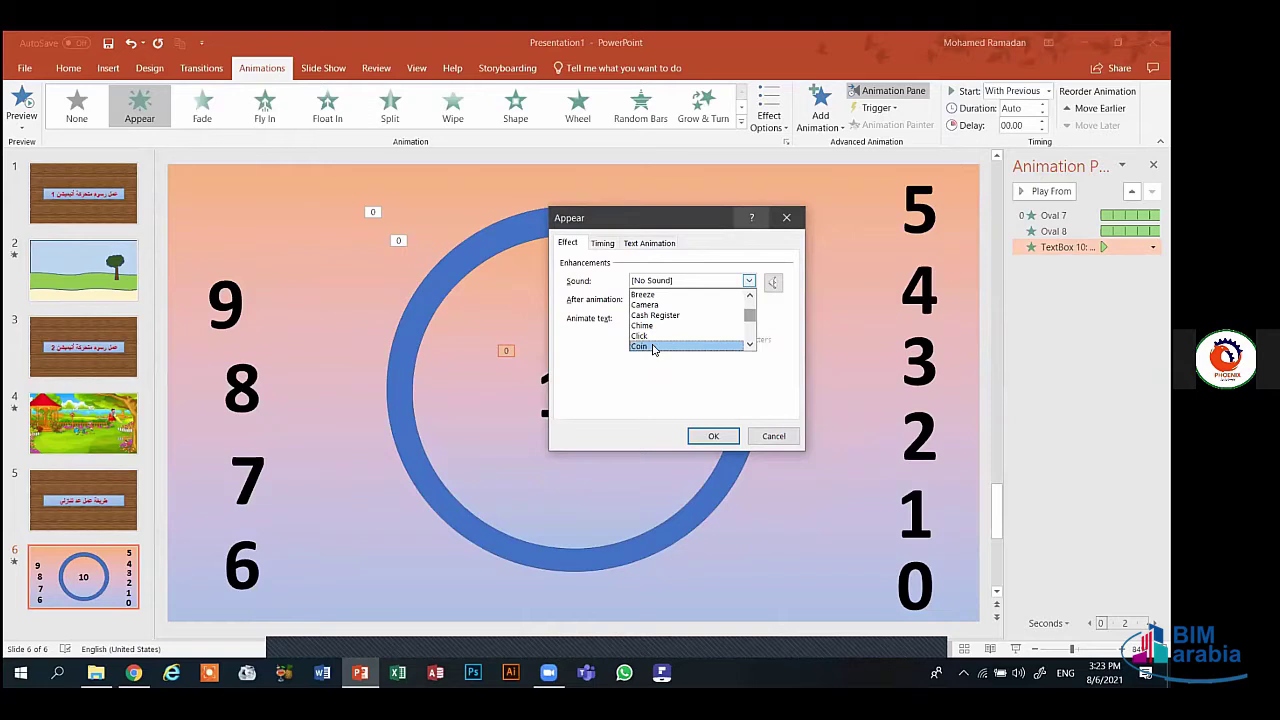
click(655, 336)
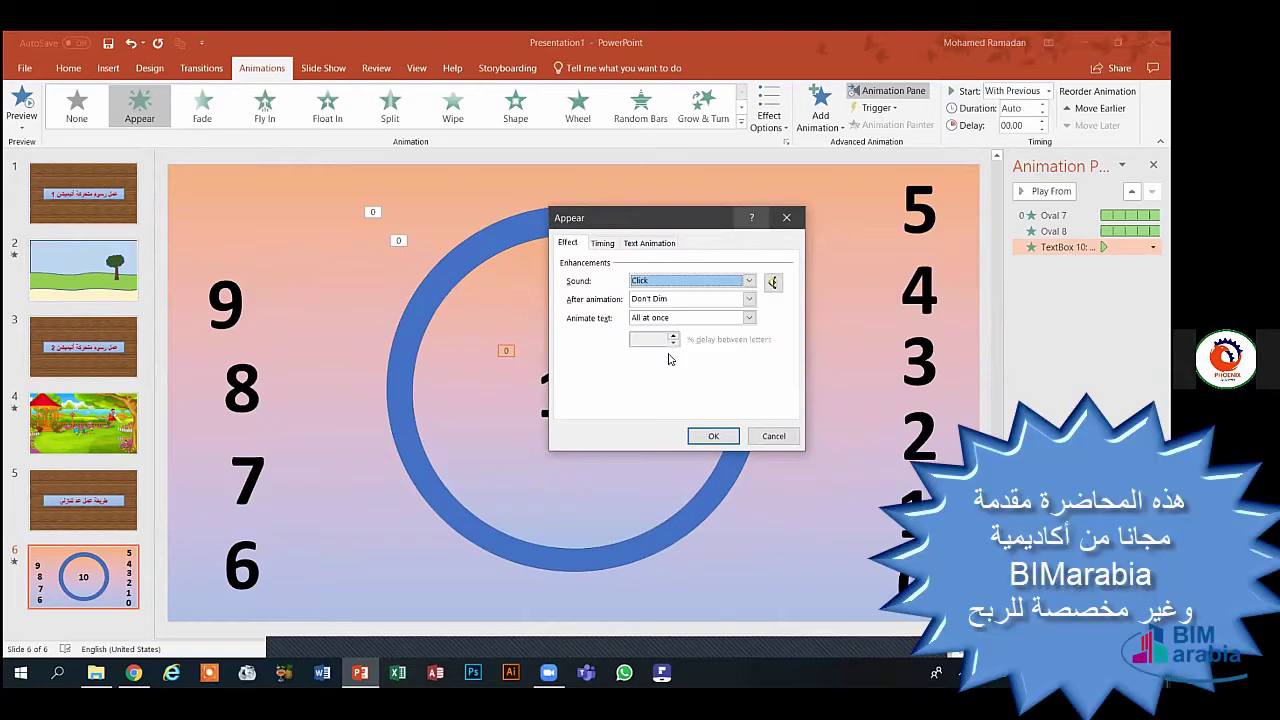
click(702, 436)
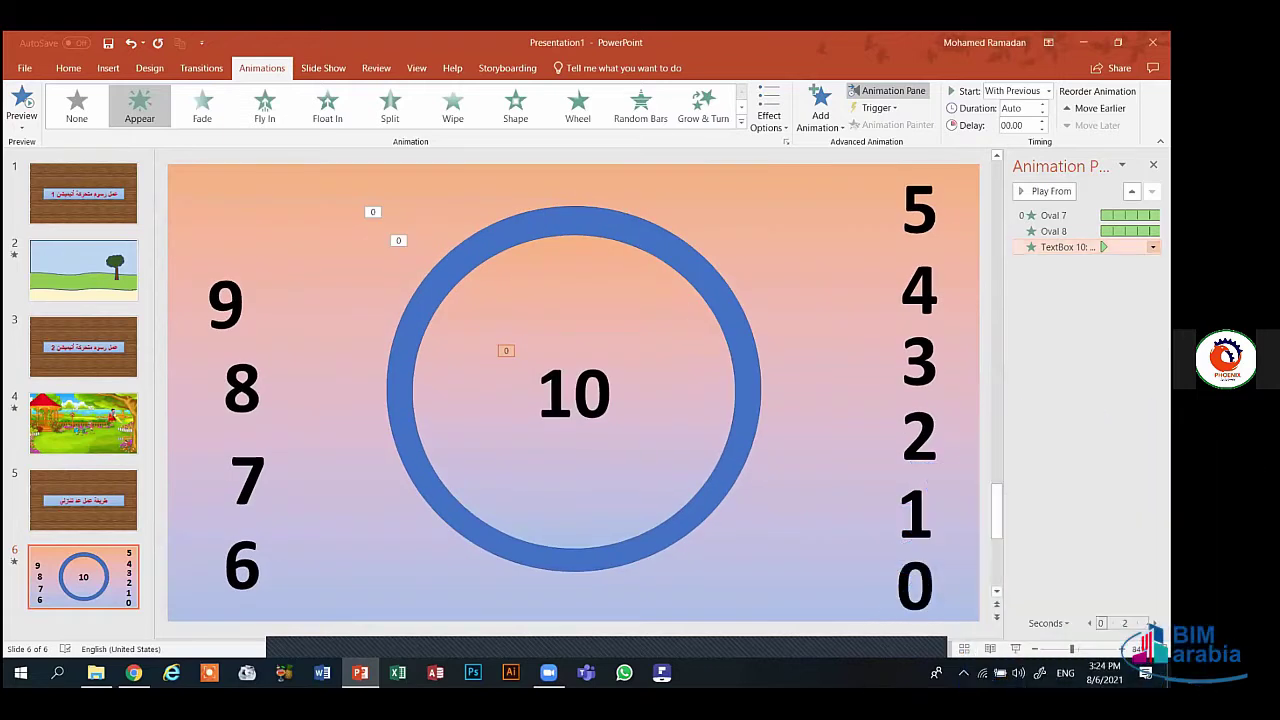
- Reopen the 10's effect options, keep the Click sound, check the volume, and confirm
click(1153, 247)
click(1075, 331)
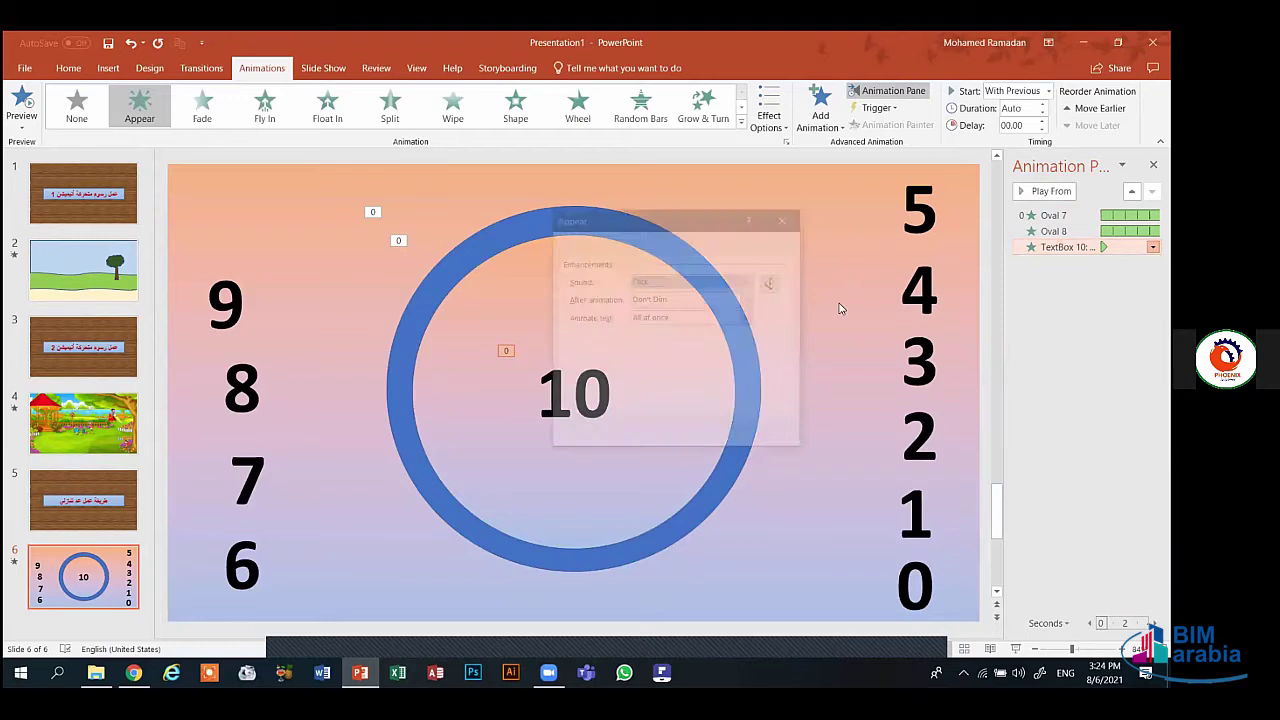
click(686, 281)
key(Down)
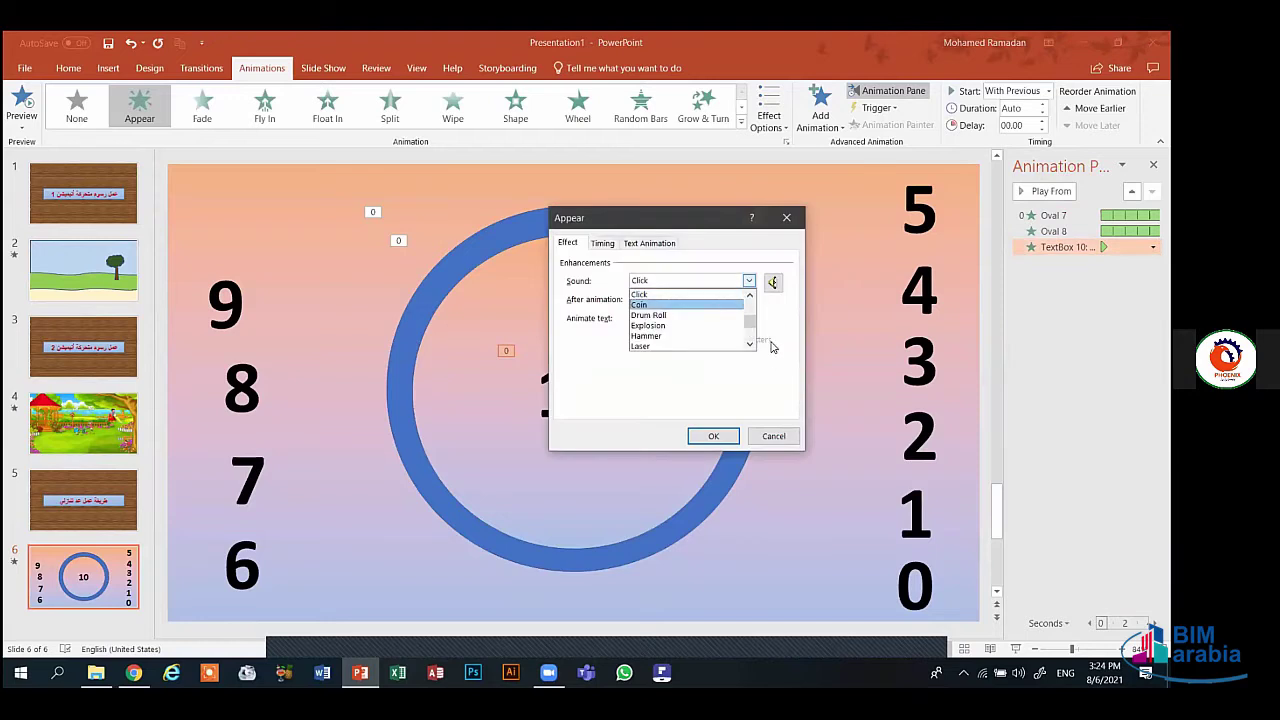
mouse_move(745, 327)
mouse_down()
mouse_move(747, 345)
mouse_move(743, 327)
mouse_up()
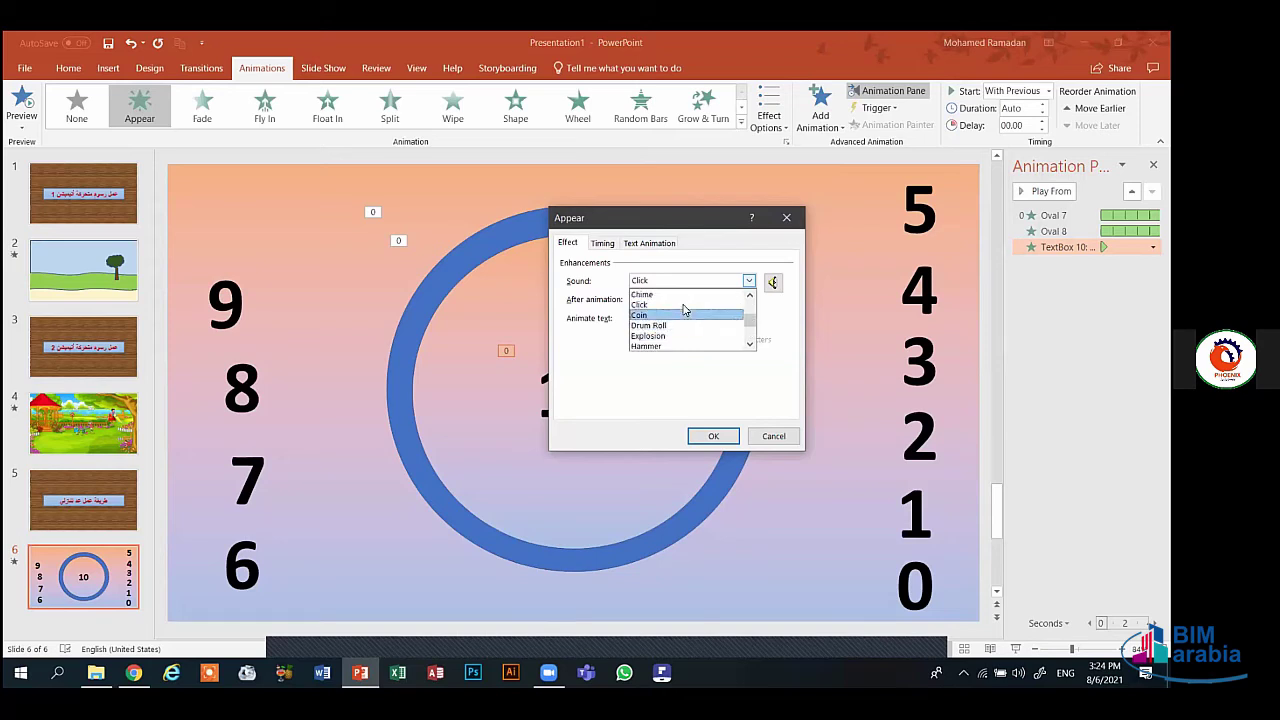
click(742, 304)
click(772, 282)
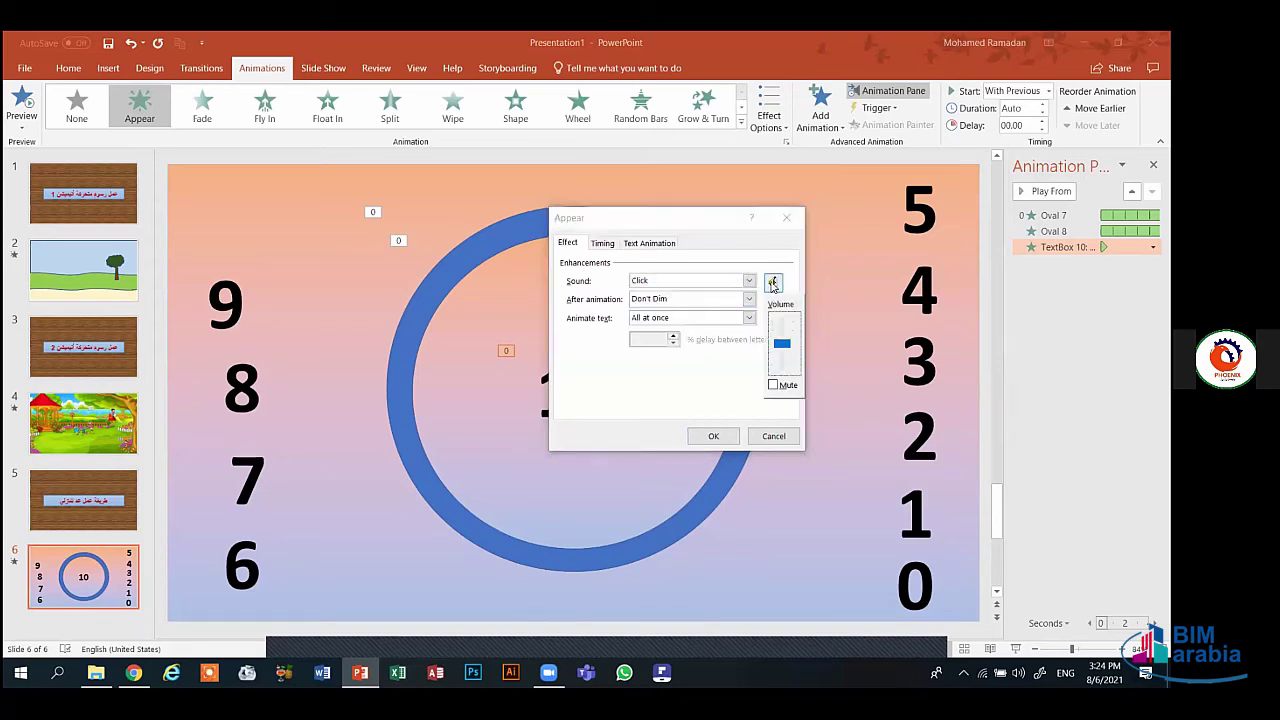
click(725, 386)
click(712, 435)
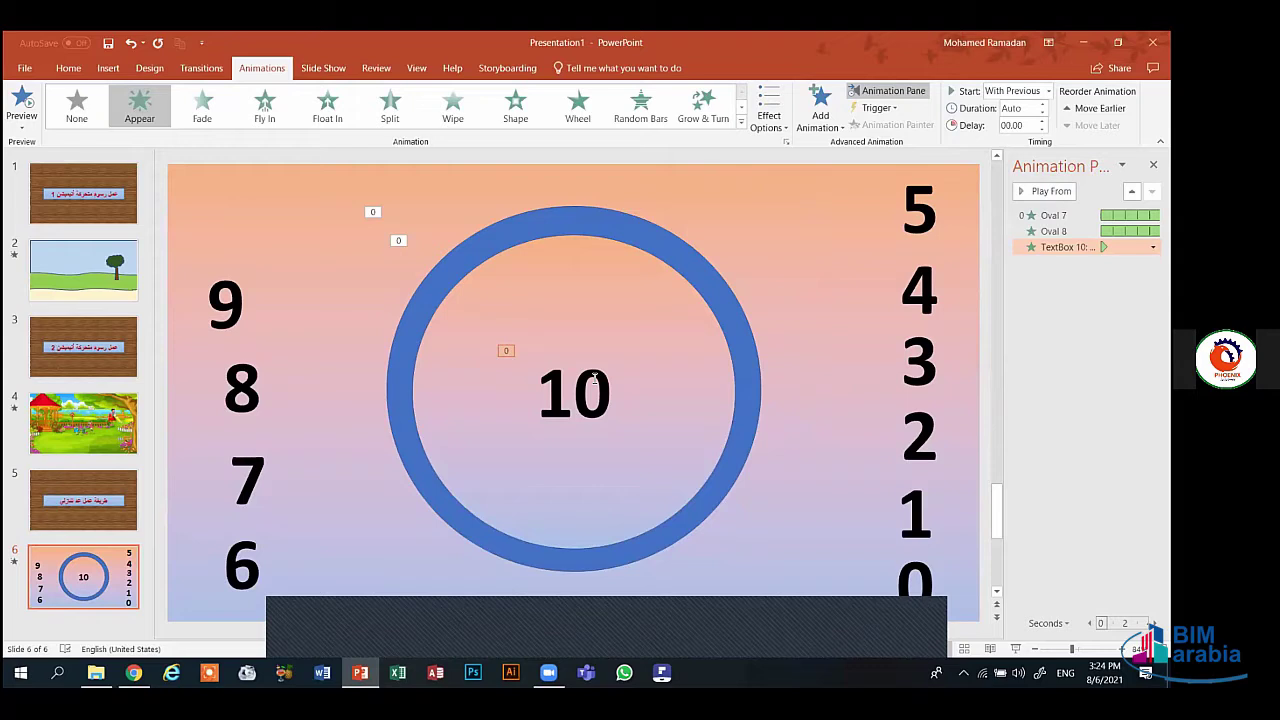
- Switch the 10's effect to the Disappear exit, preview it, and set its delay to 01.00
click(741, 110)
click(741, 110)
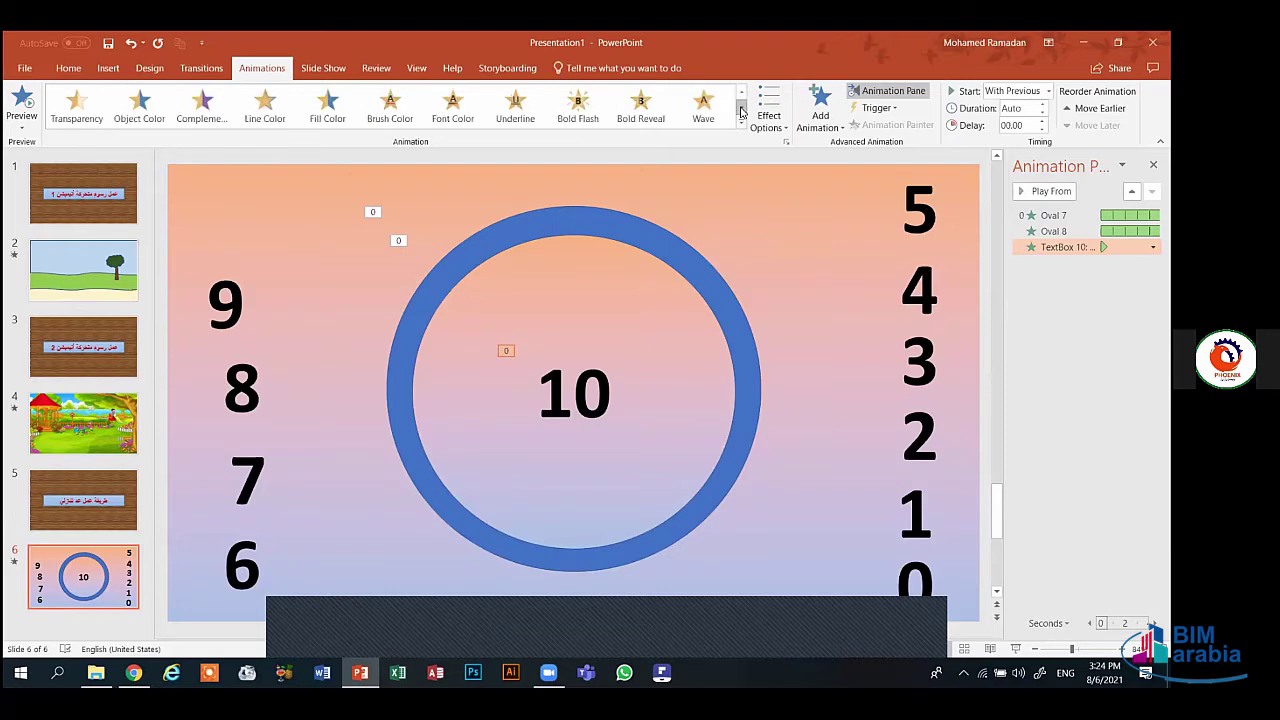
click(741, 110)
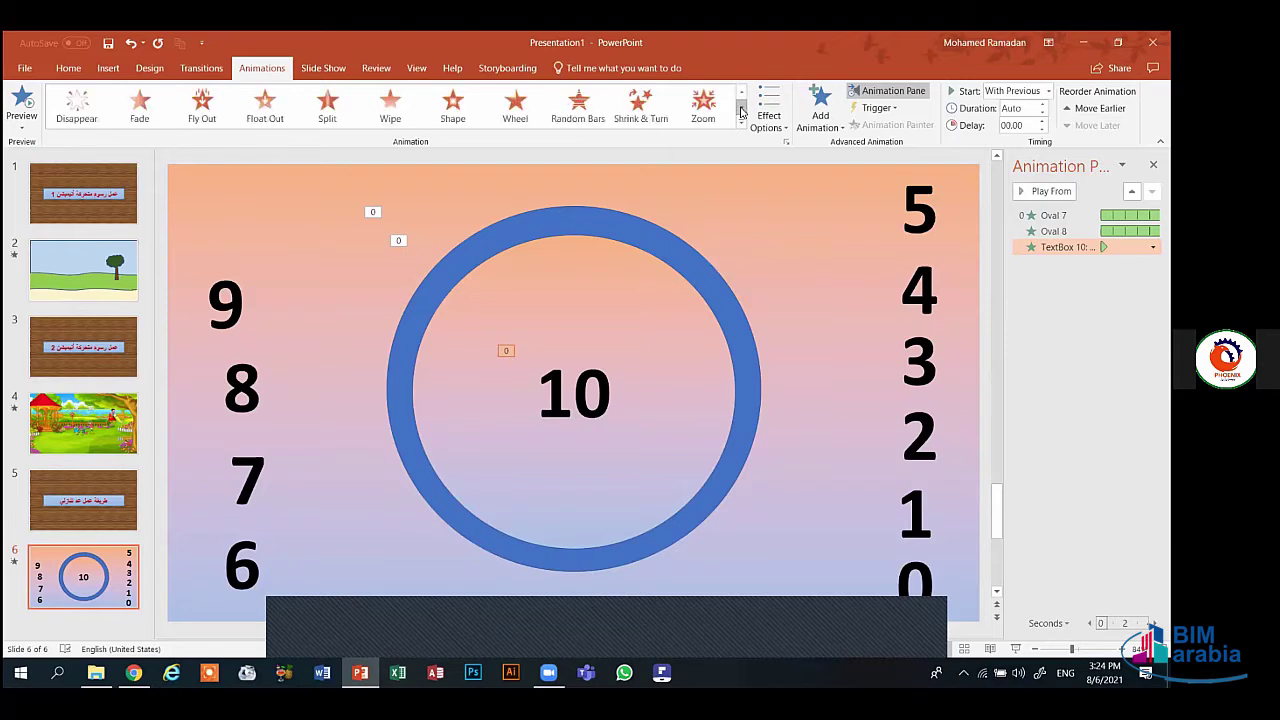
click(68, 110)
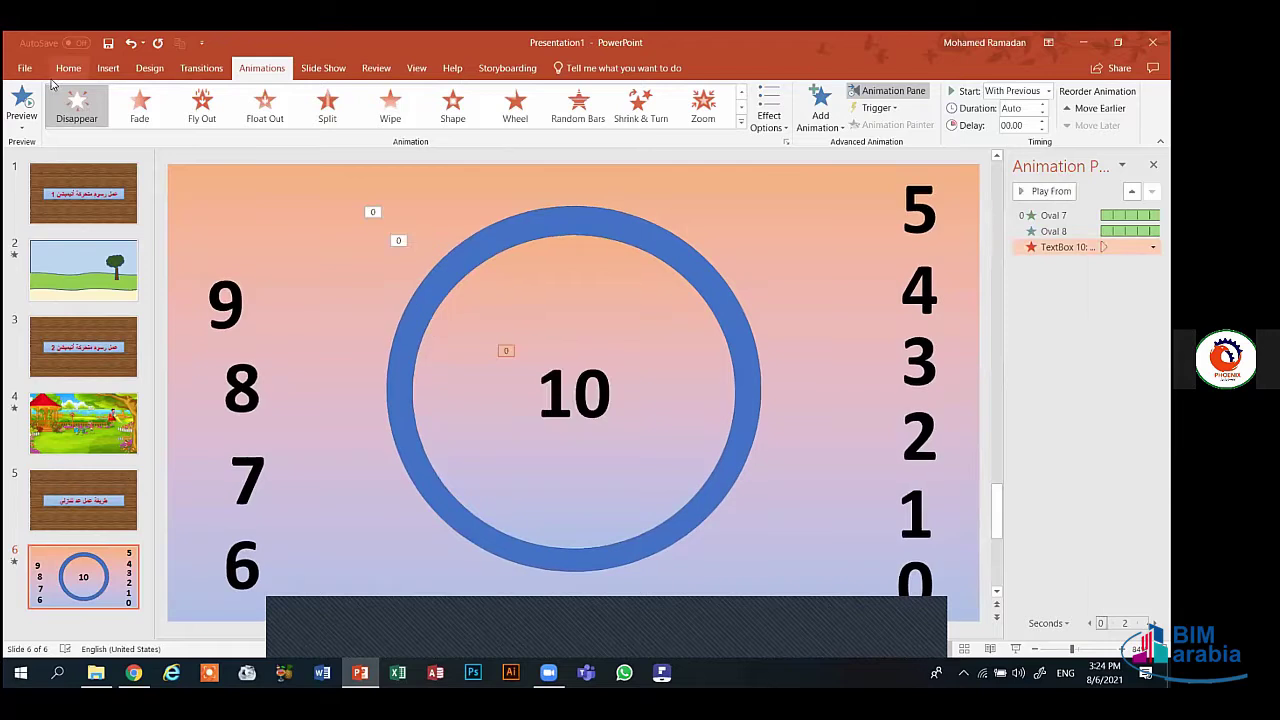
click(22, 100)
click(1043, 119)
click(1043, 119)
click(1043, 119)
click(1043, 119)
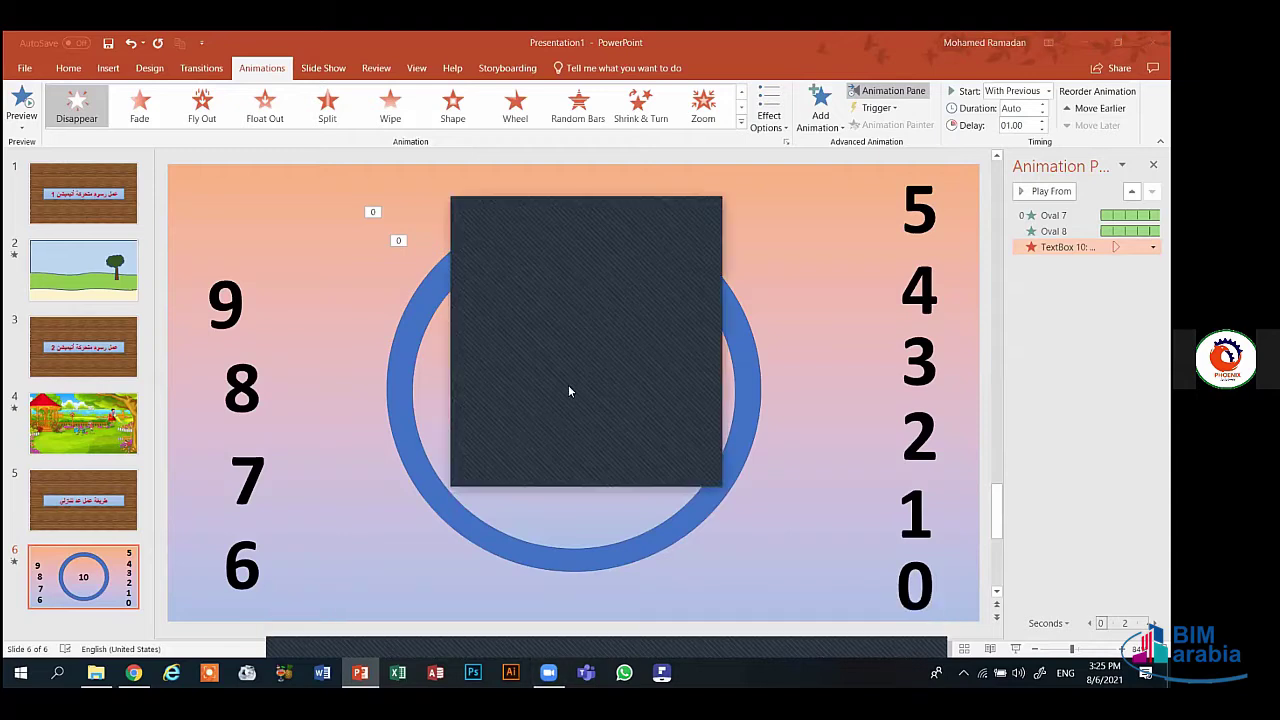
- Place the 9 over the 10 at the ring's centre and give it an Appear entrance
click(233, 296)
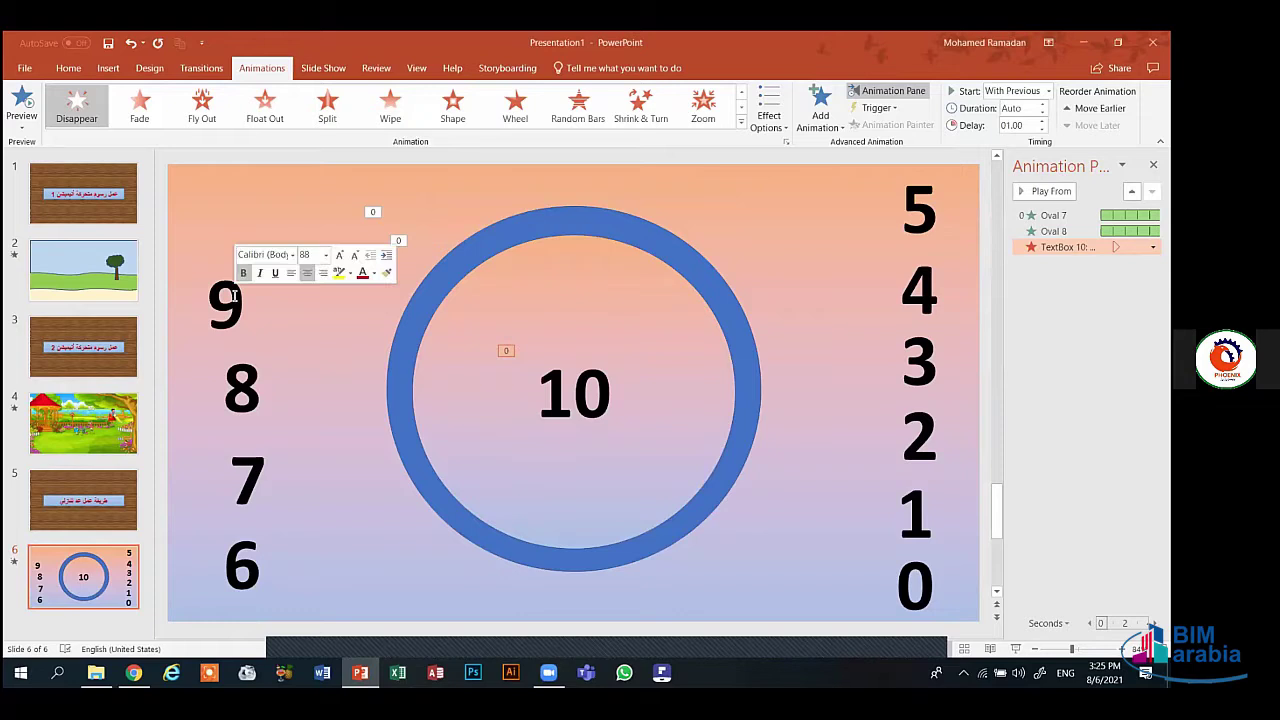
mouse_move(200, 251)
mouse_down()
mouse_move(220, 243)
mouse_move(233, 255)
mouse_up()
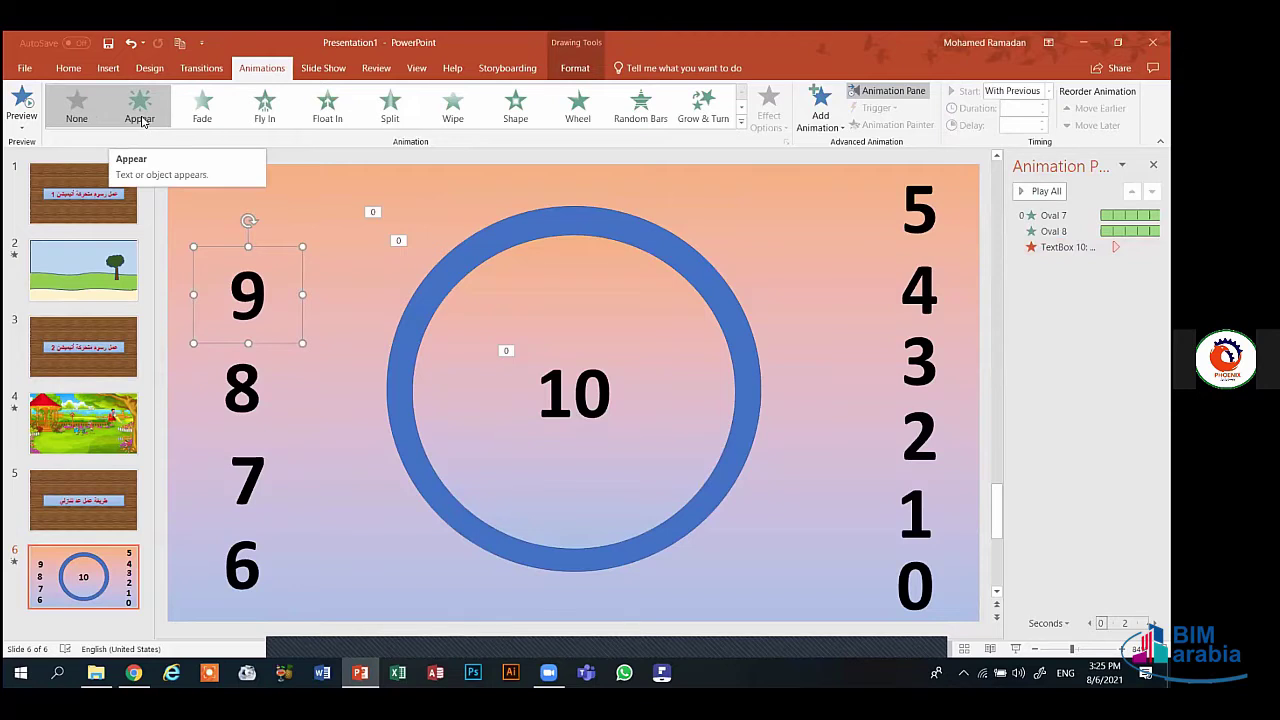
click(141, 120)
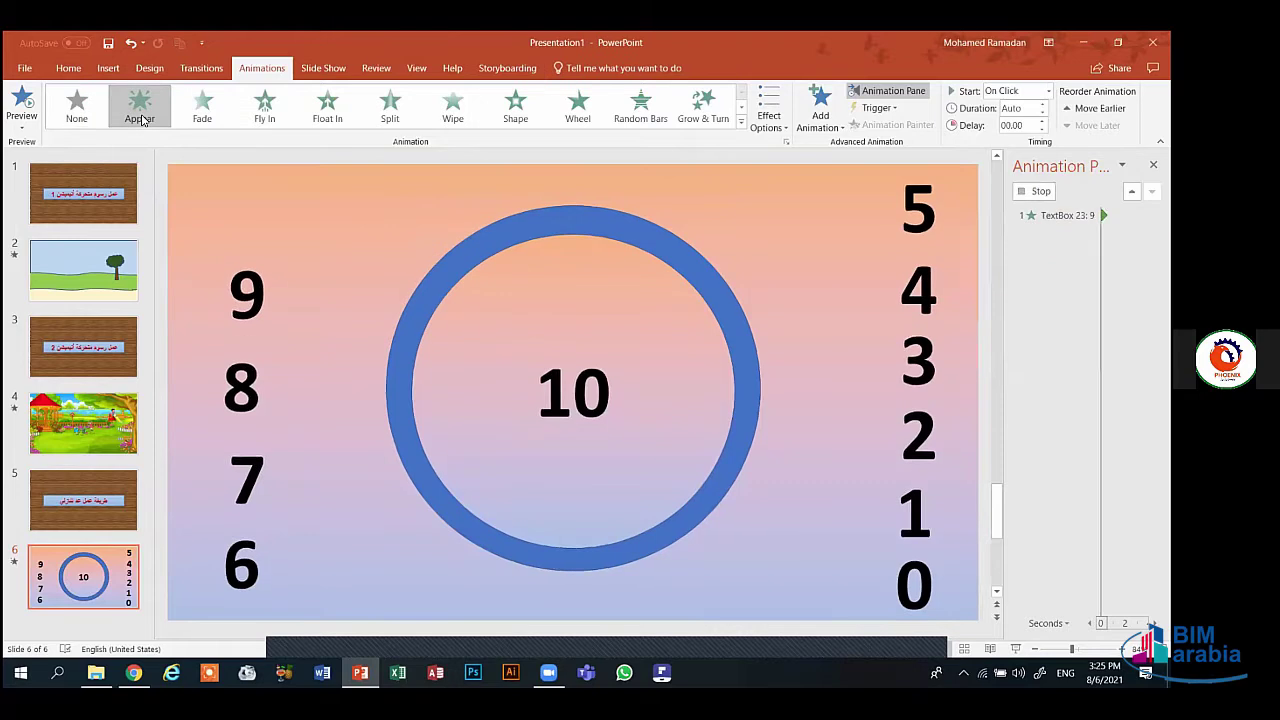
key(ctrl+z)
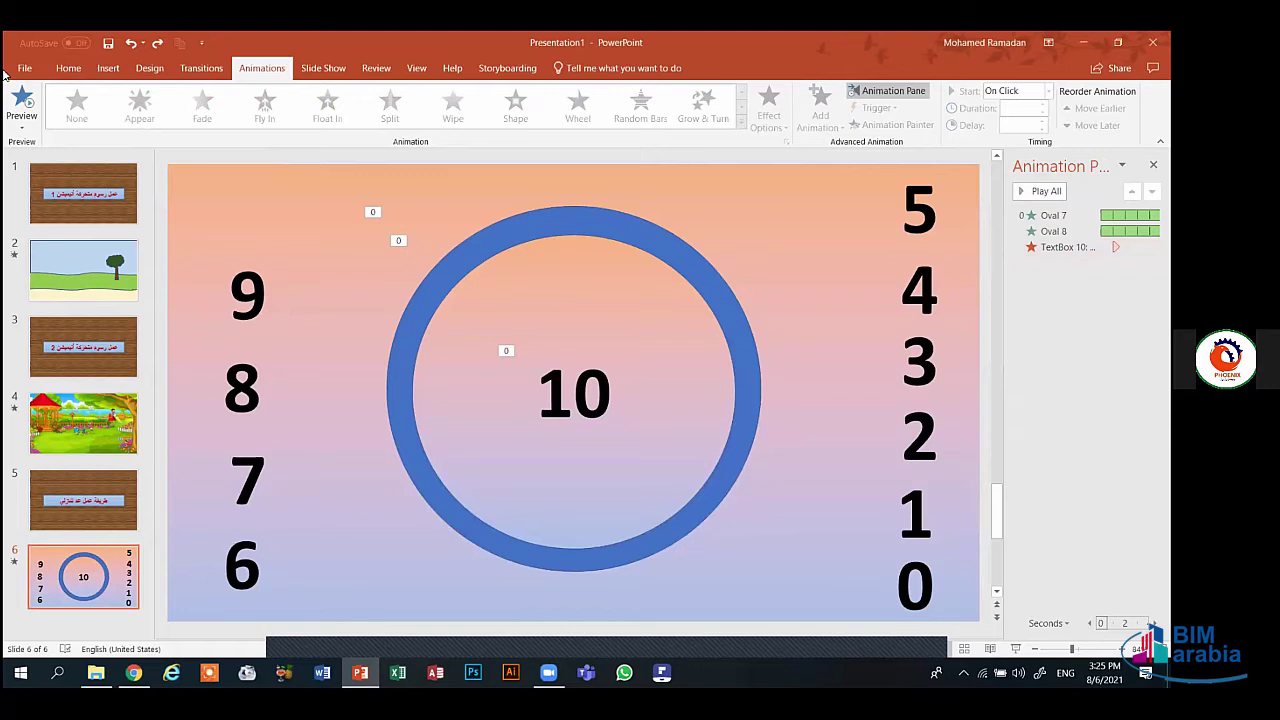
click(258, 287)
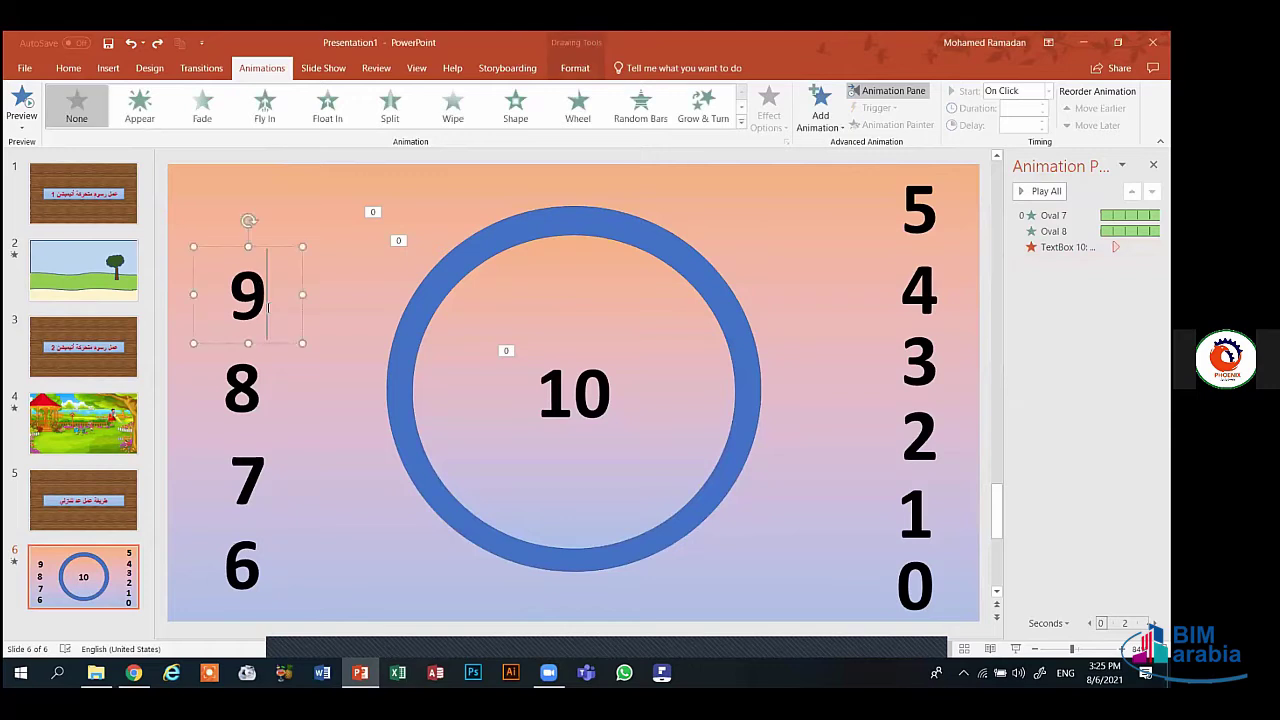
mouse_move(286, 346)
mouse_down()
mouse_move(523, 380)
mouse_move(298, 366)
mouse_move(277, 349)
mouse_move(560, 362)
mouse_move(640, 455)
mouse_move(610, 442)
mouse_up()
click(281, 344)
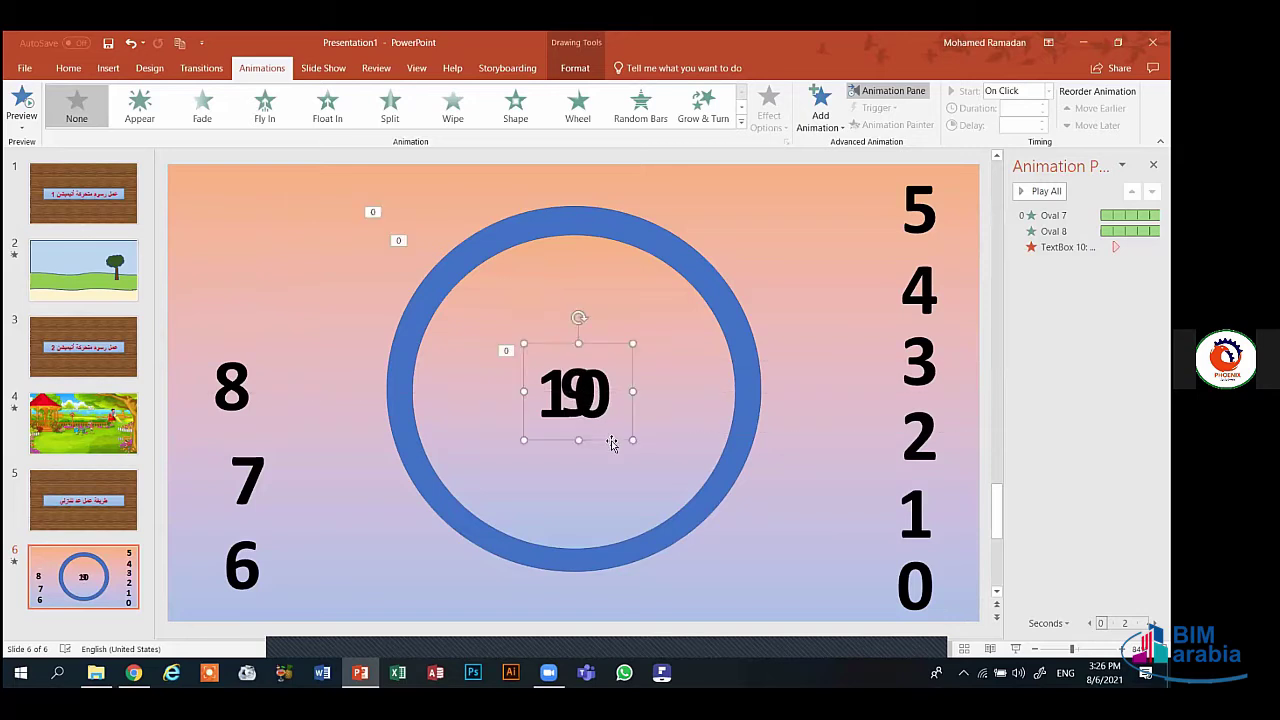
click(139, 111)
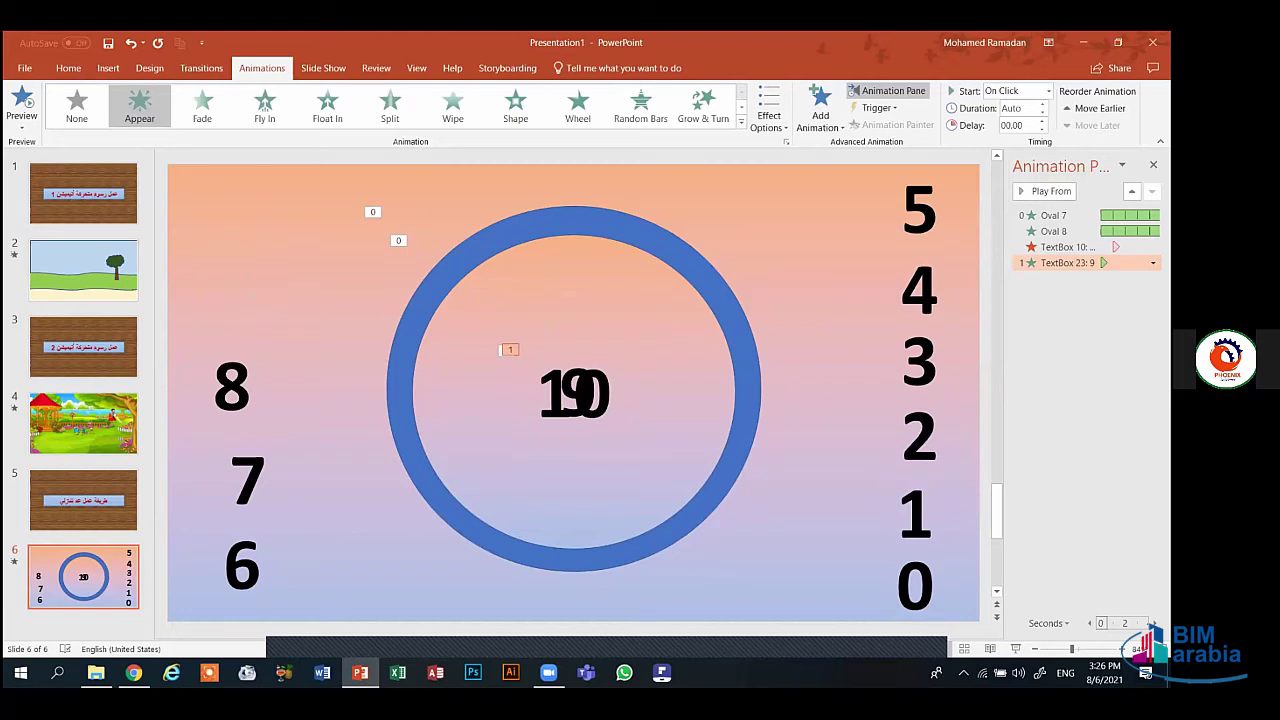
- Set the 9's entrance to start With Previous with a 01.00 delay
click(1048, 91)
click(1012, 117)
click(1042, 121)
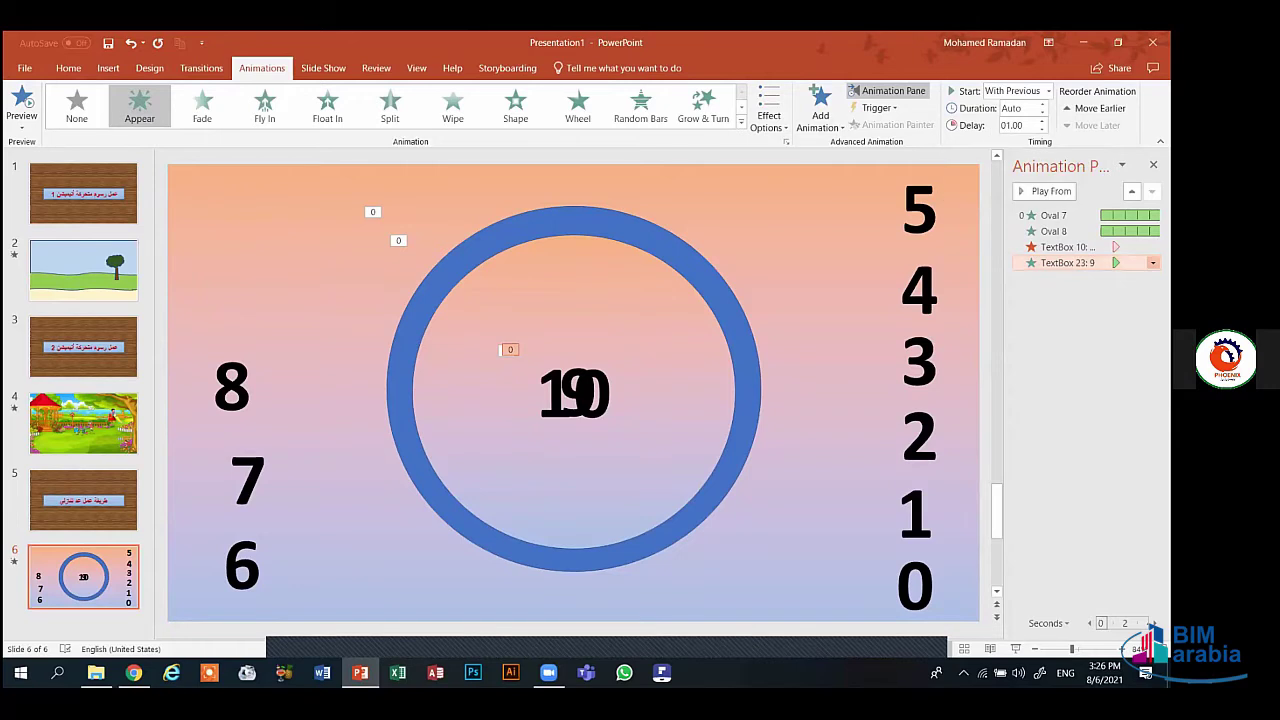
- Add the Click sound to the 9's Appear entrance in its Effect Options
click(1153, 262)
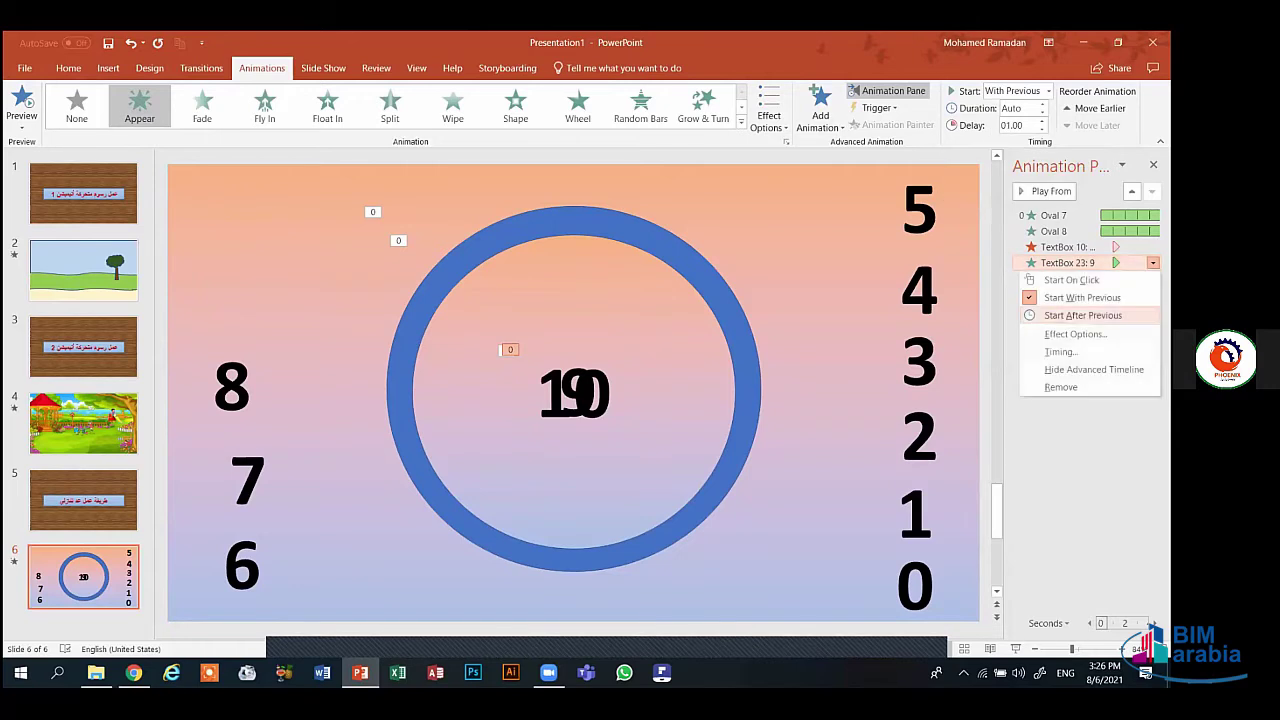
click(1075, 334)
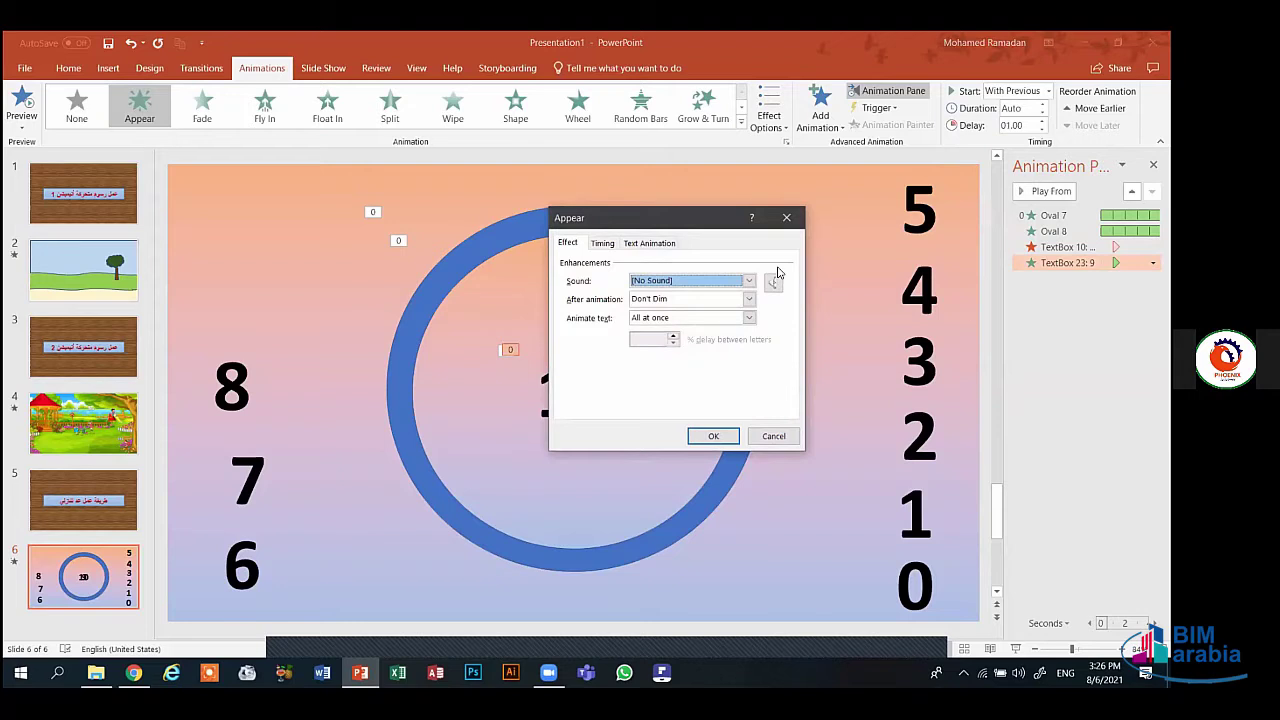
click(748, 281)
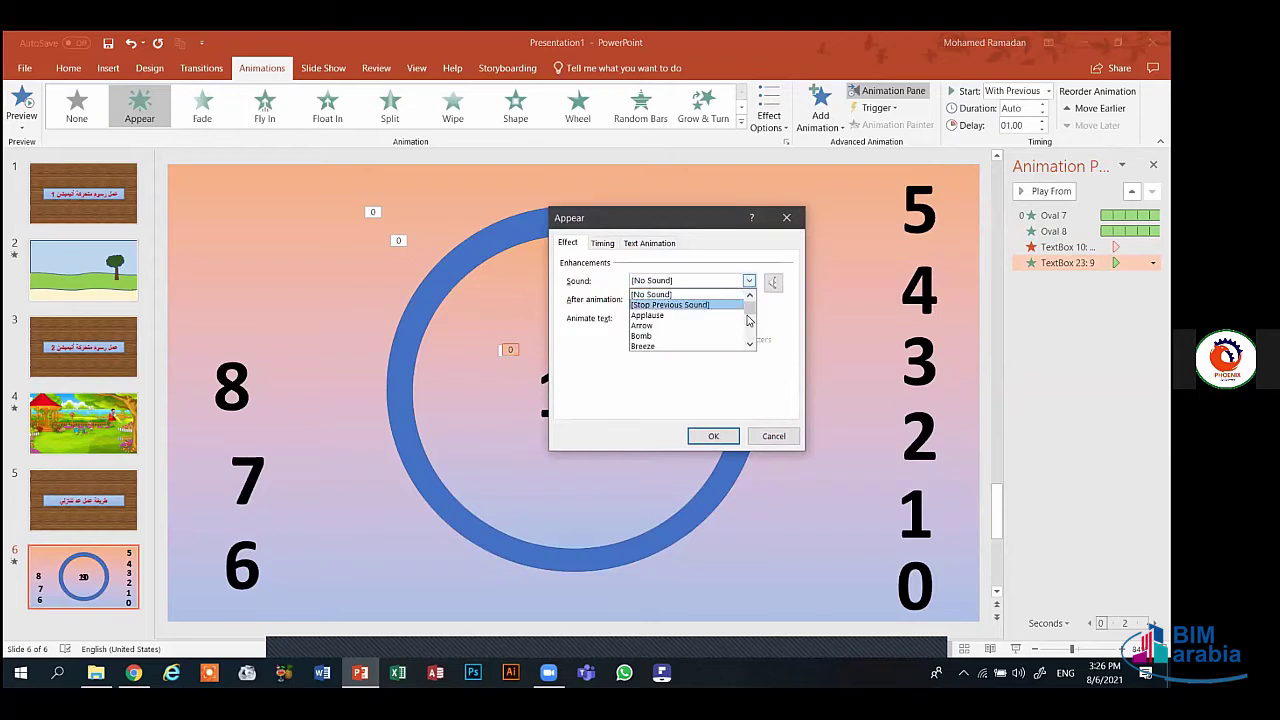
scroll(749, 317, down, 1)
scroll(749, 317, down, 3)
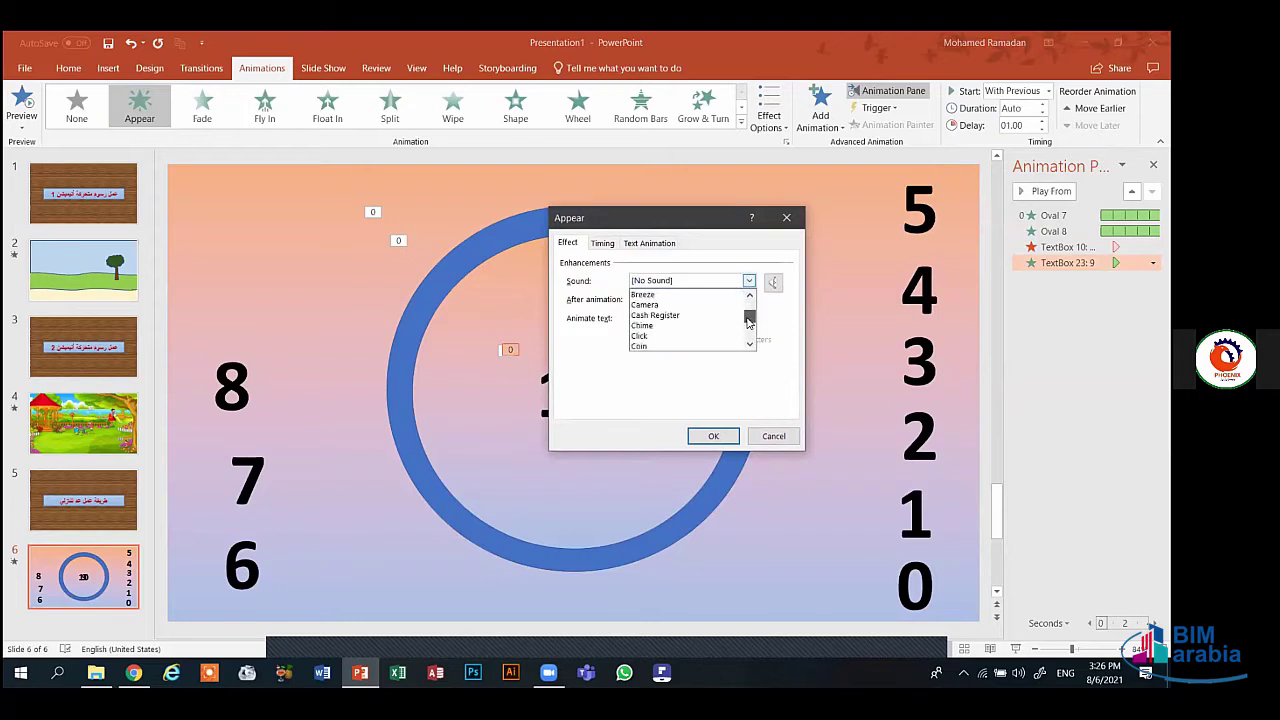
click(663, 337)
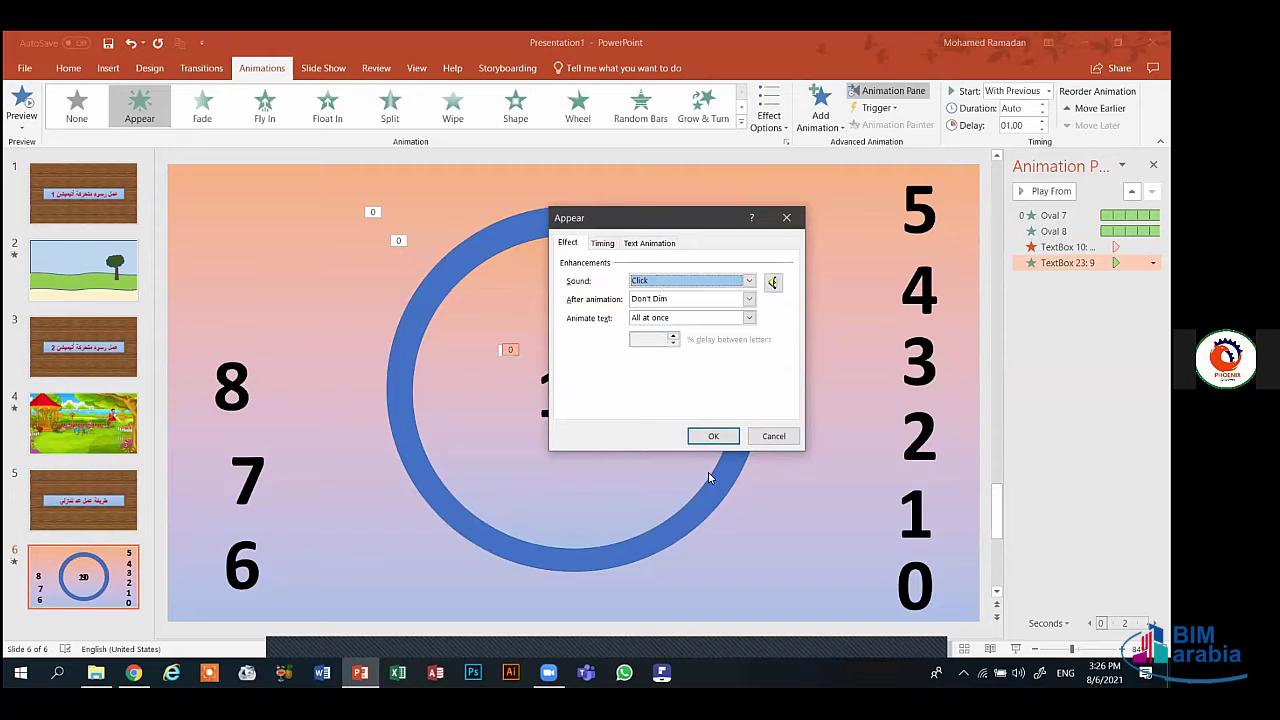
click(713, 436)
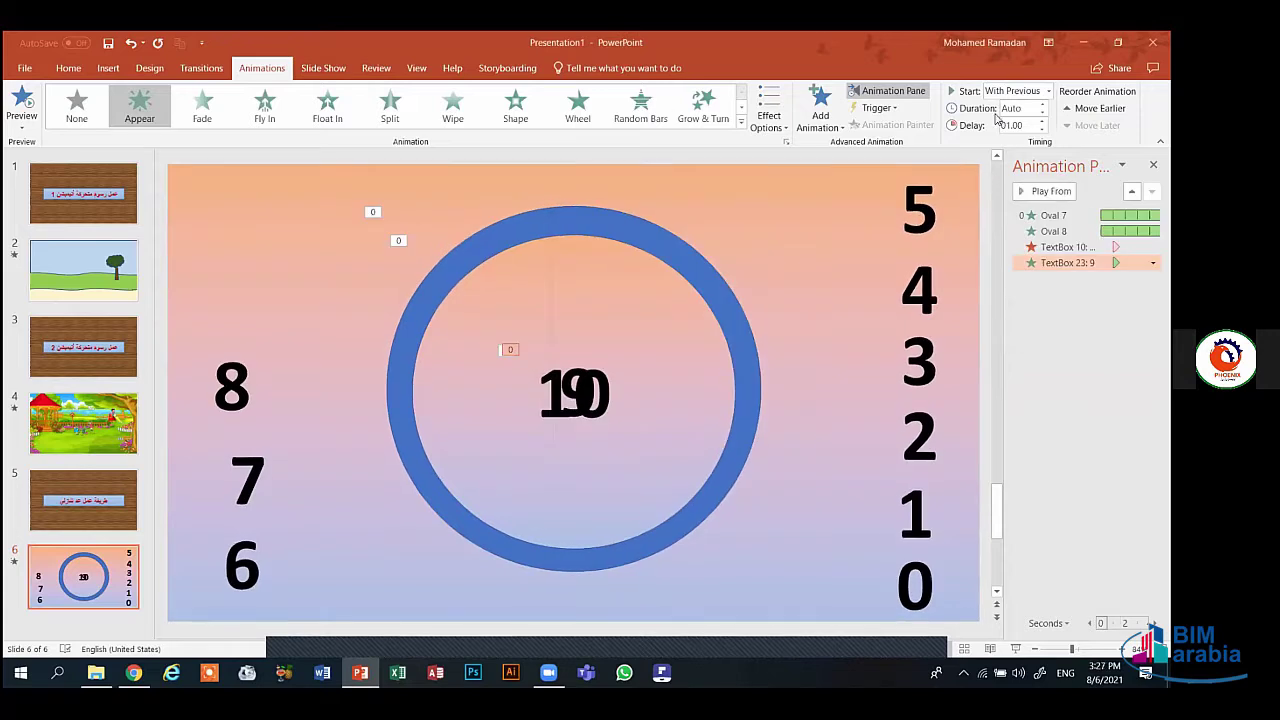
- Add a Disappear exit to the 9, preview it, and raise its delay to 02.00
click(826, 128)
click(816, 500)
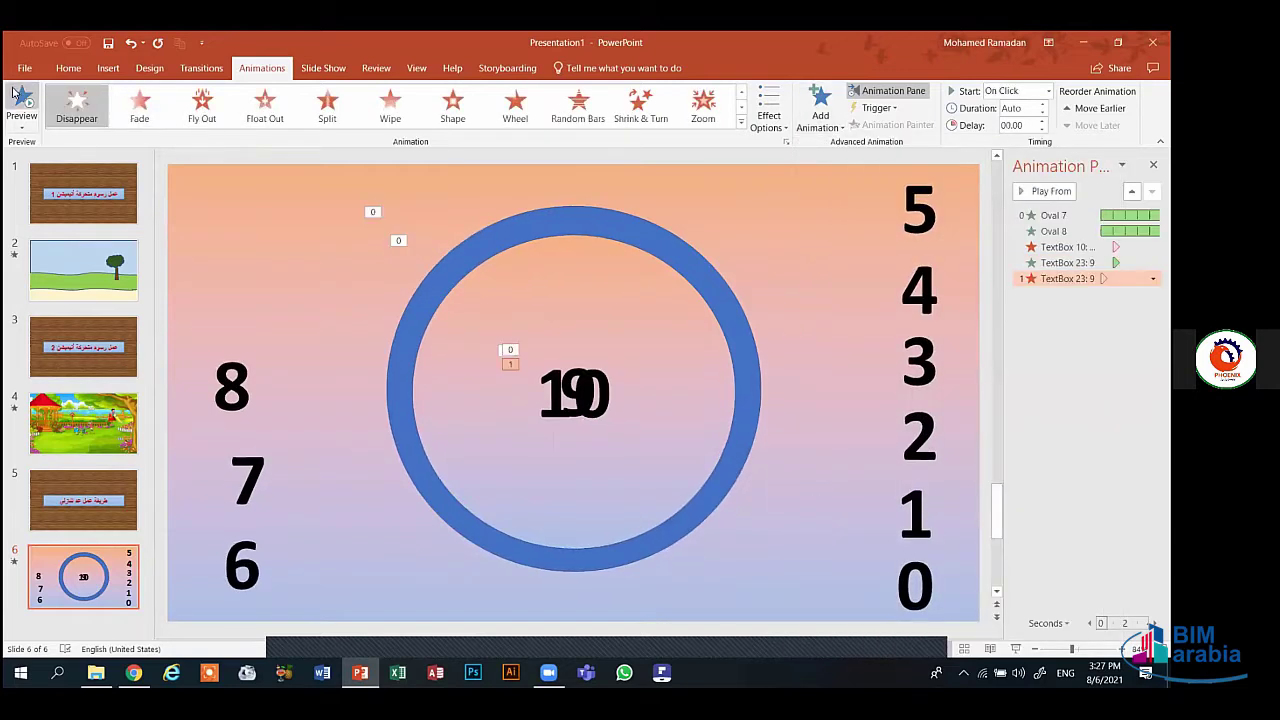
click(17, 96)
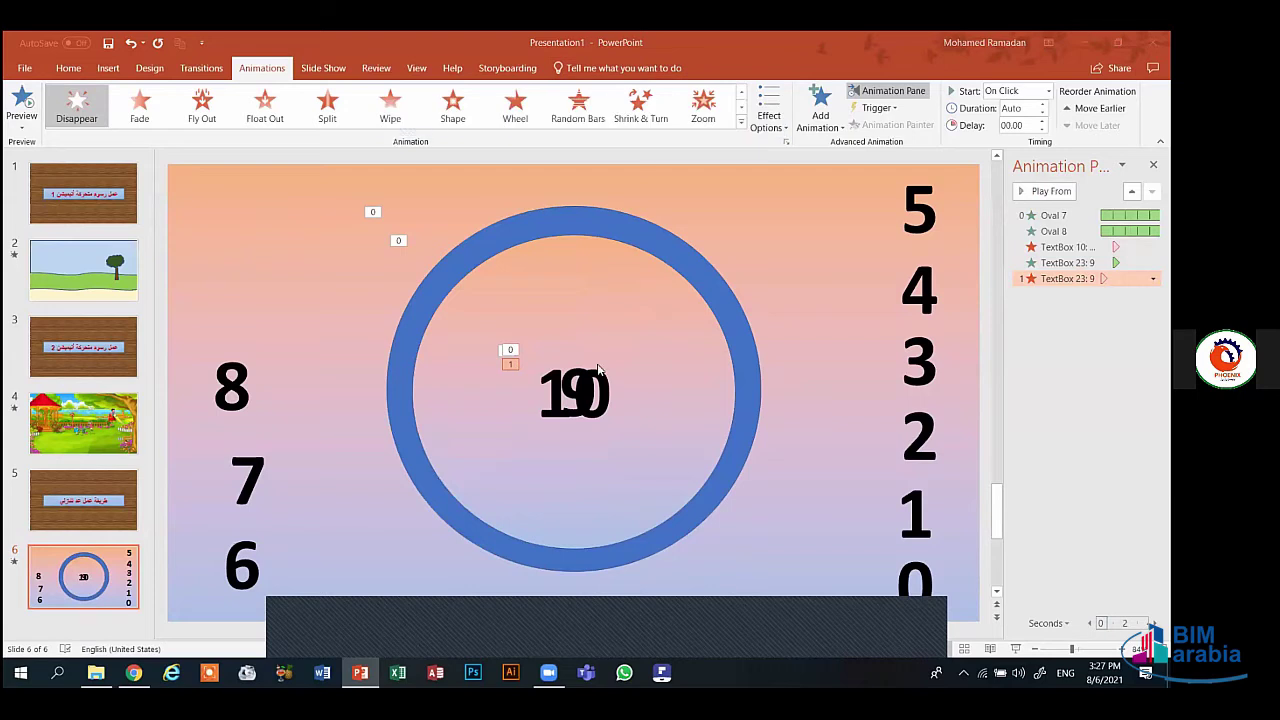
click(1043, 122)
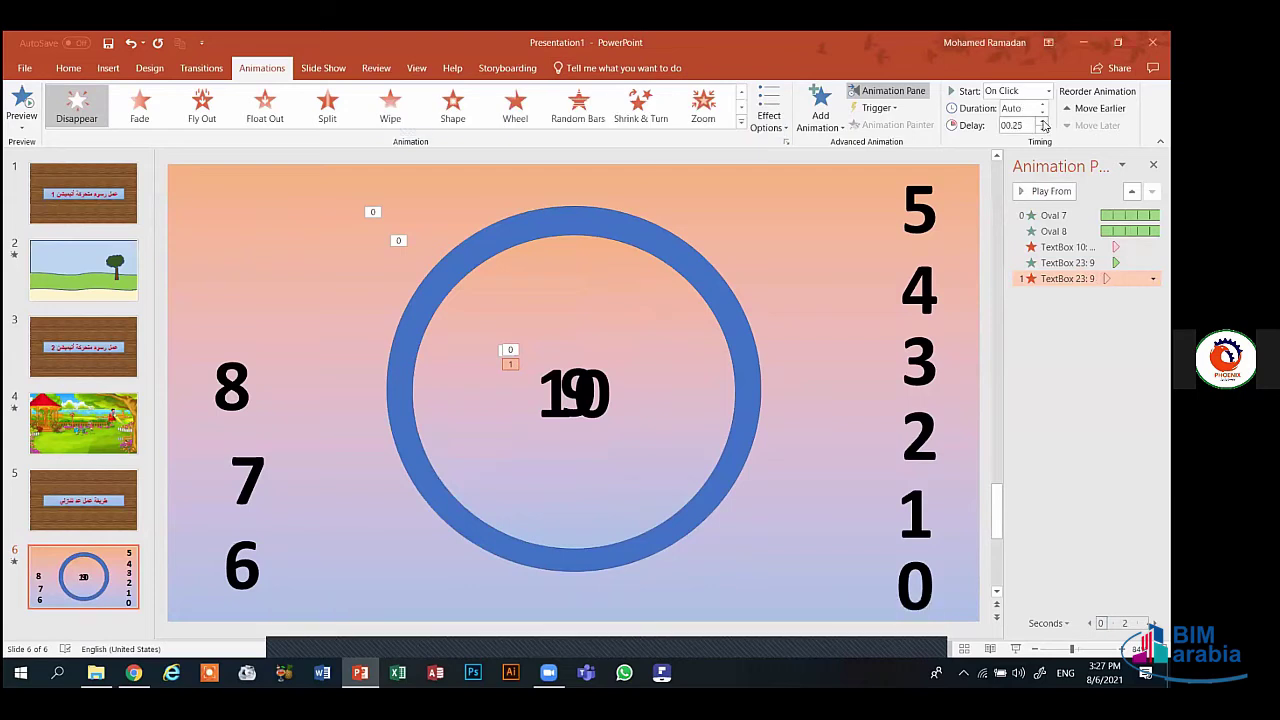
click(1043, 122)
click(1043, 122)
click(1043, 122)
click(1043, 122)
click(1043, 122)
click(1043, 122)
click(1043, 122)
- Move the 8 onto the ring's centre and give it an Appear entrance starting With Previous
click(230, 372)
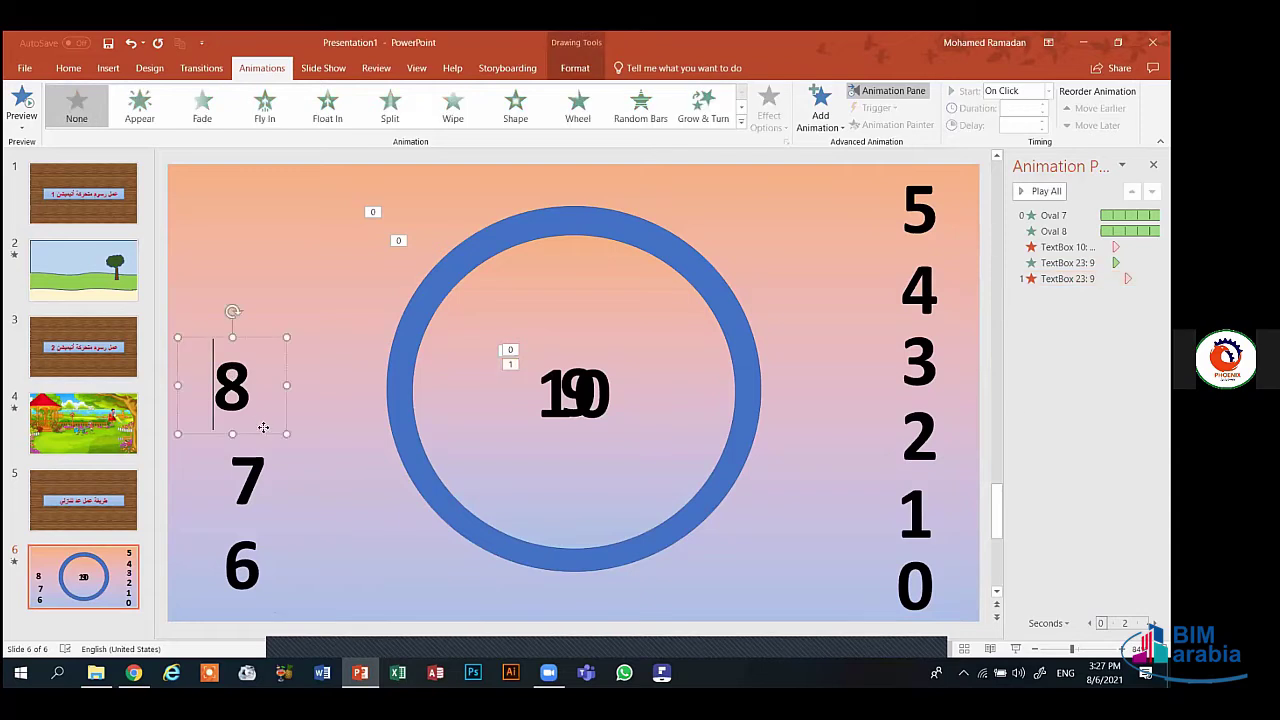
drag(263, 427, 612, 434)
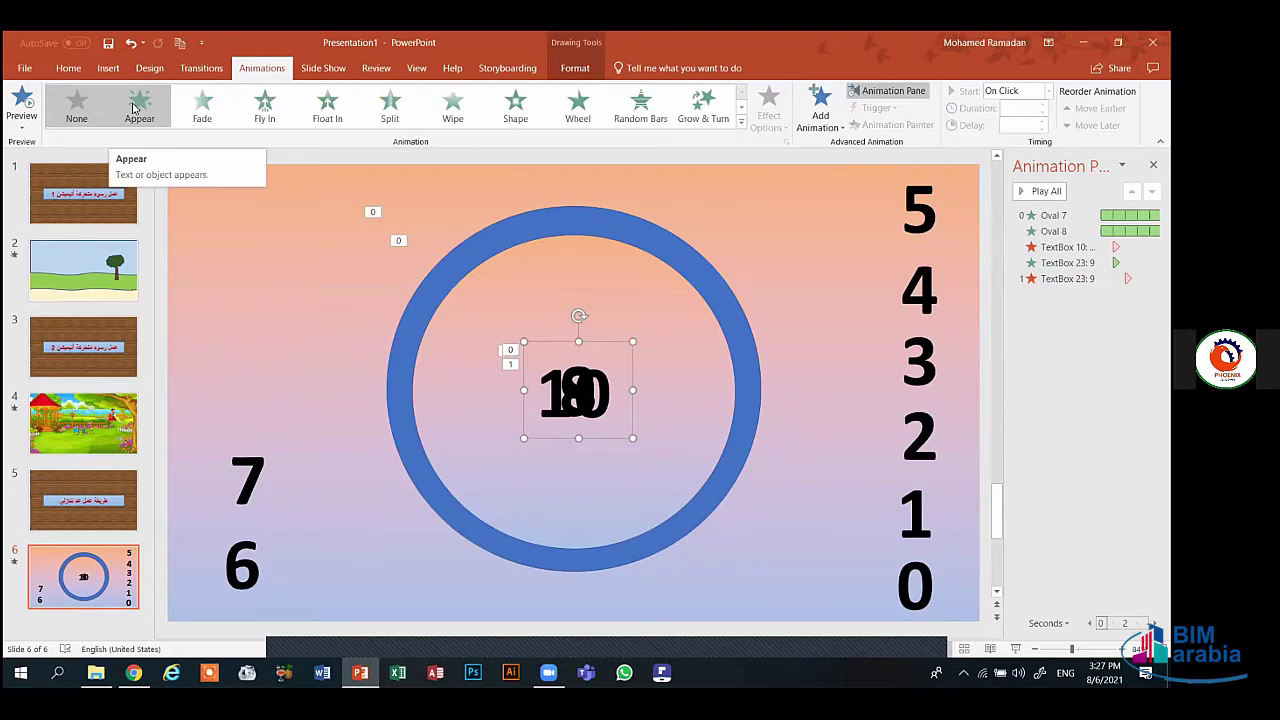
click(134, 108)
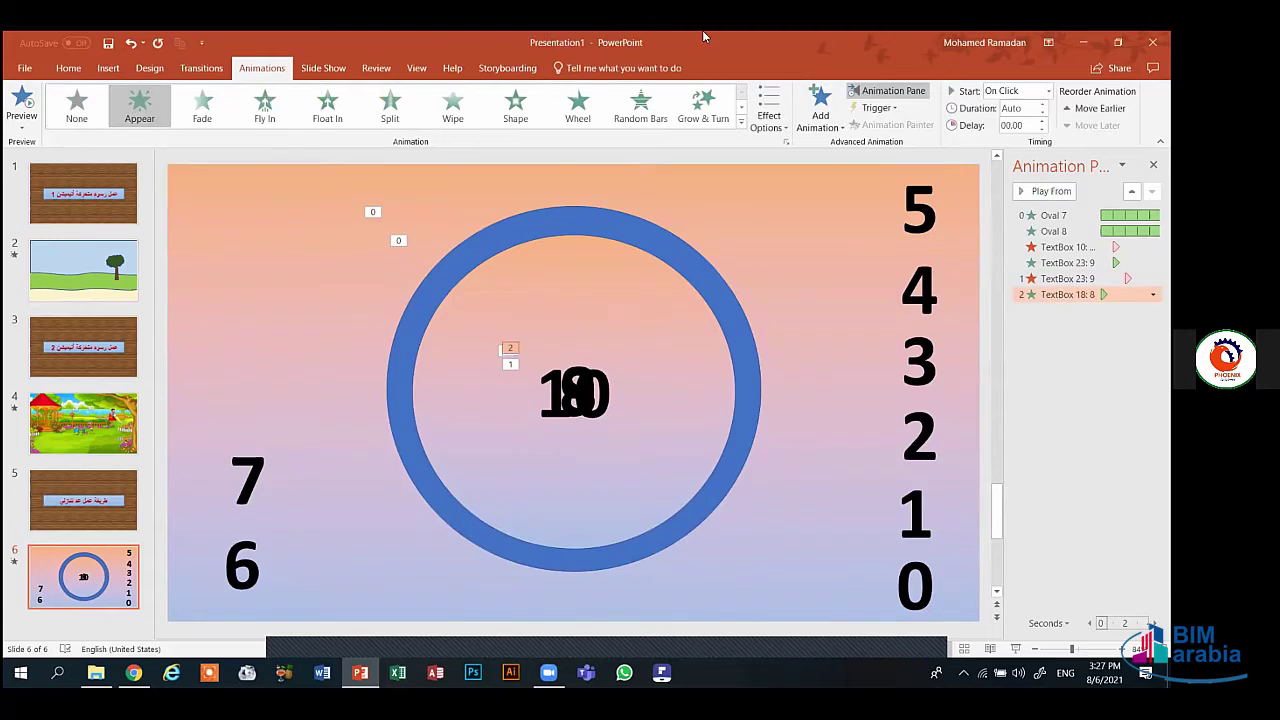
click(1046, 91)
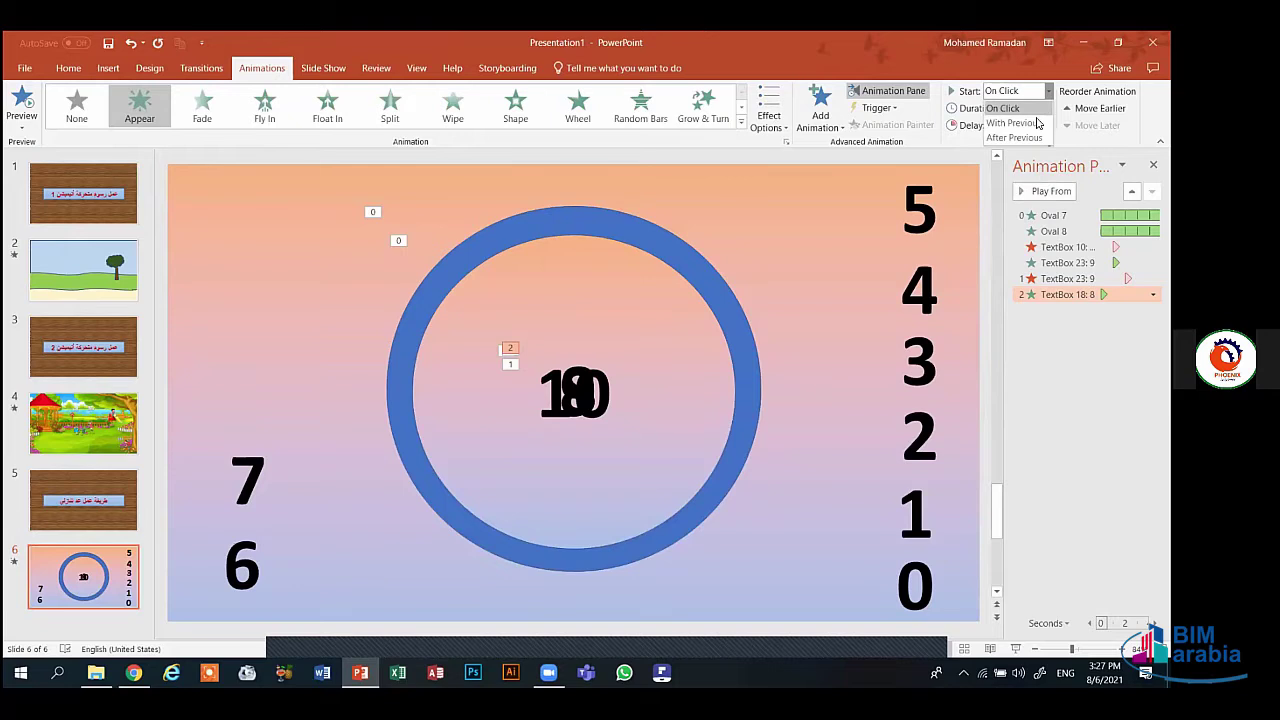
click(1036, 121)
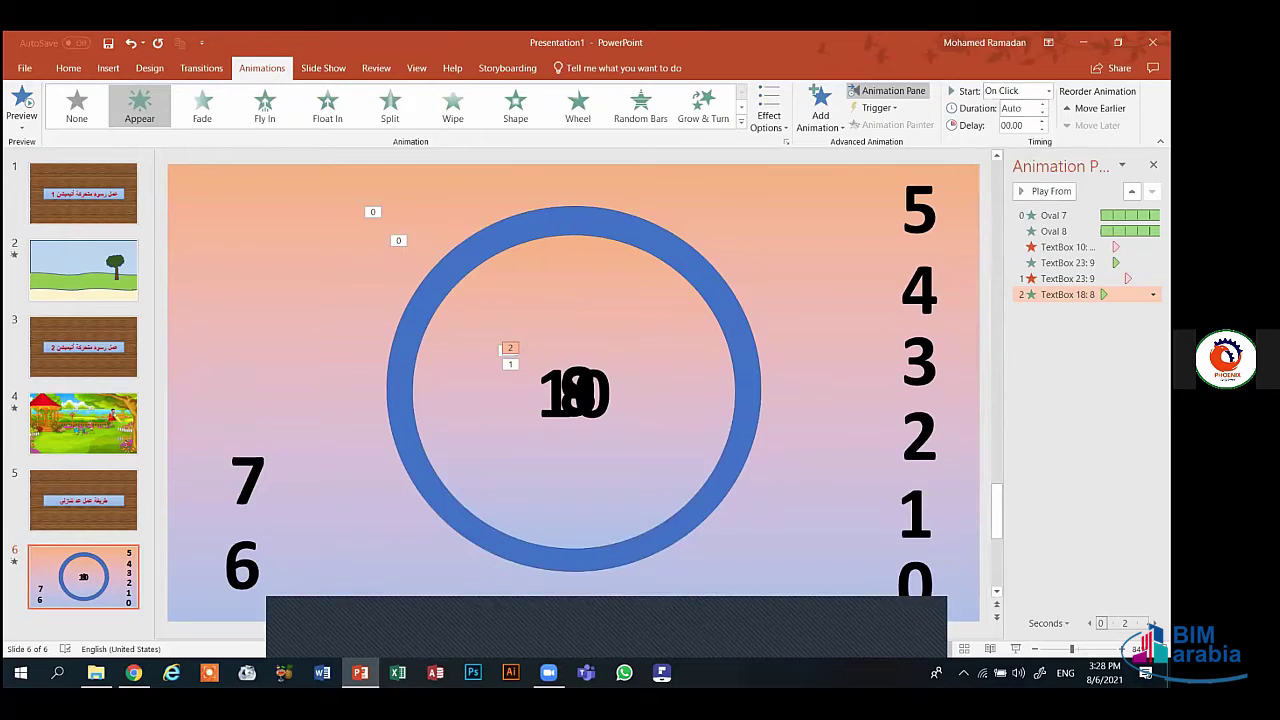
click(1046, 91)
click(1025, 121)
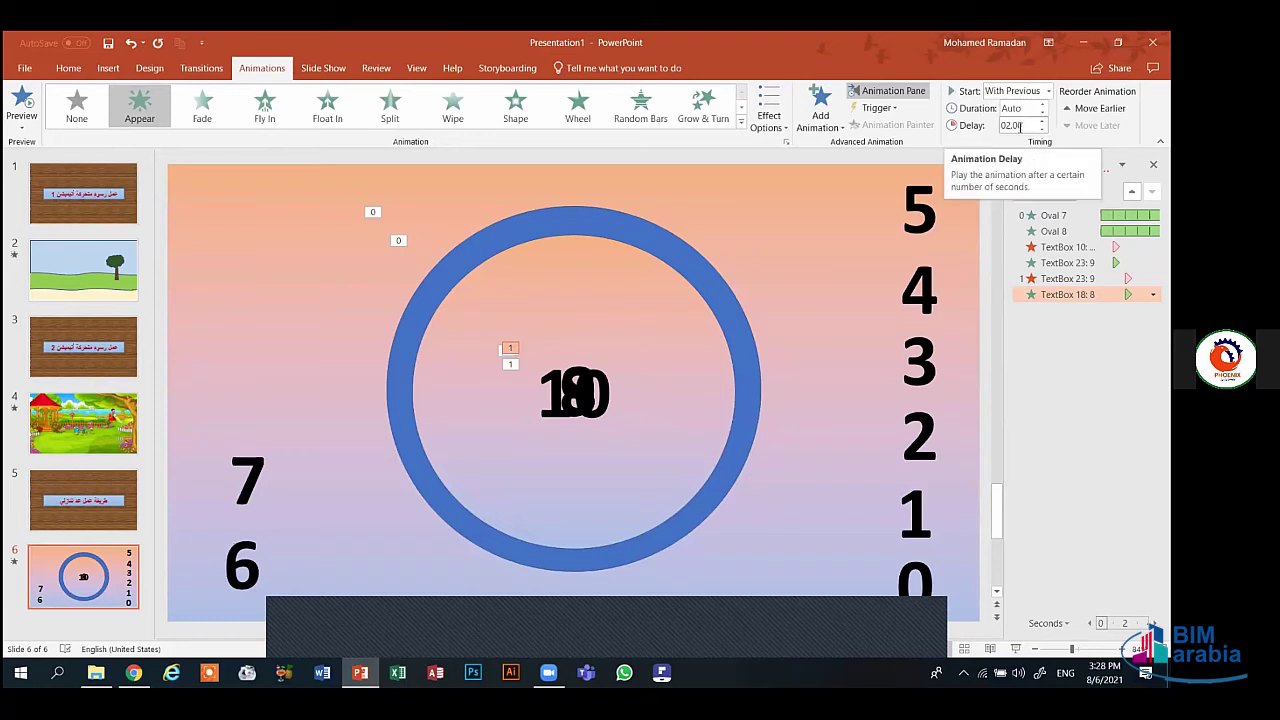
- Set the Click sound in the 8's Appear effect options
click(1153, 294)
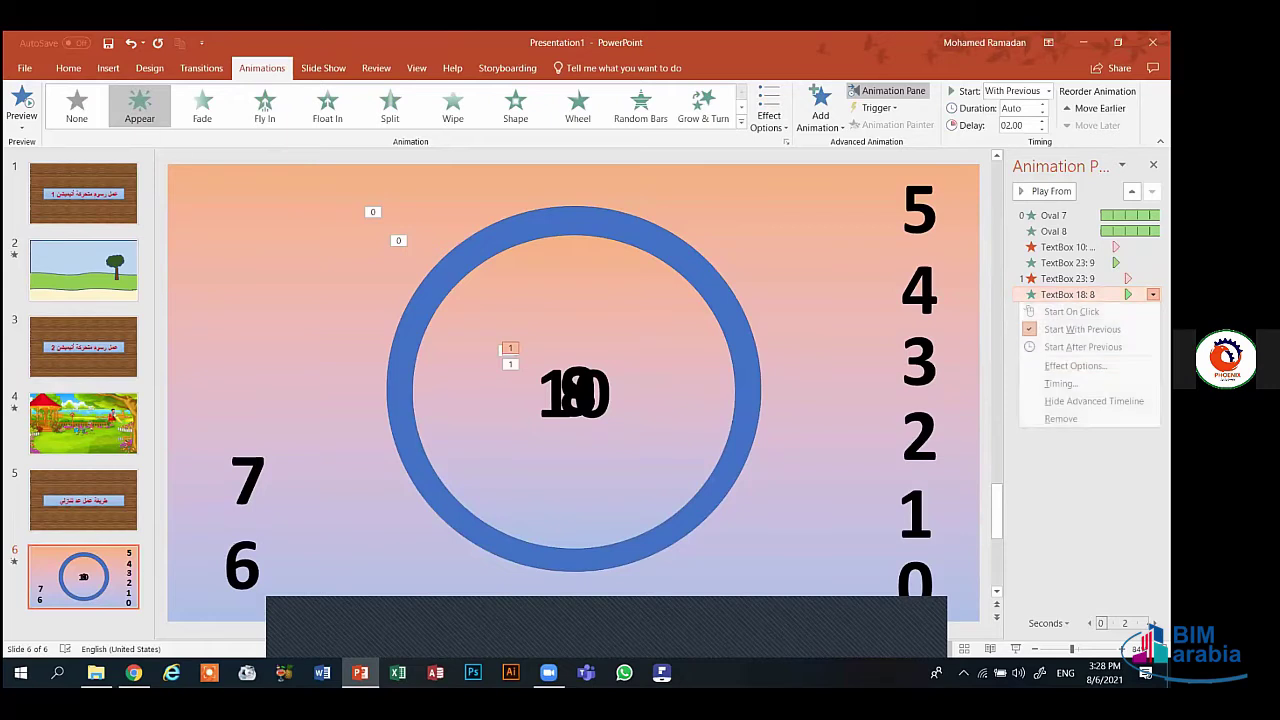
click(1153, 294)
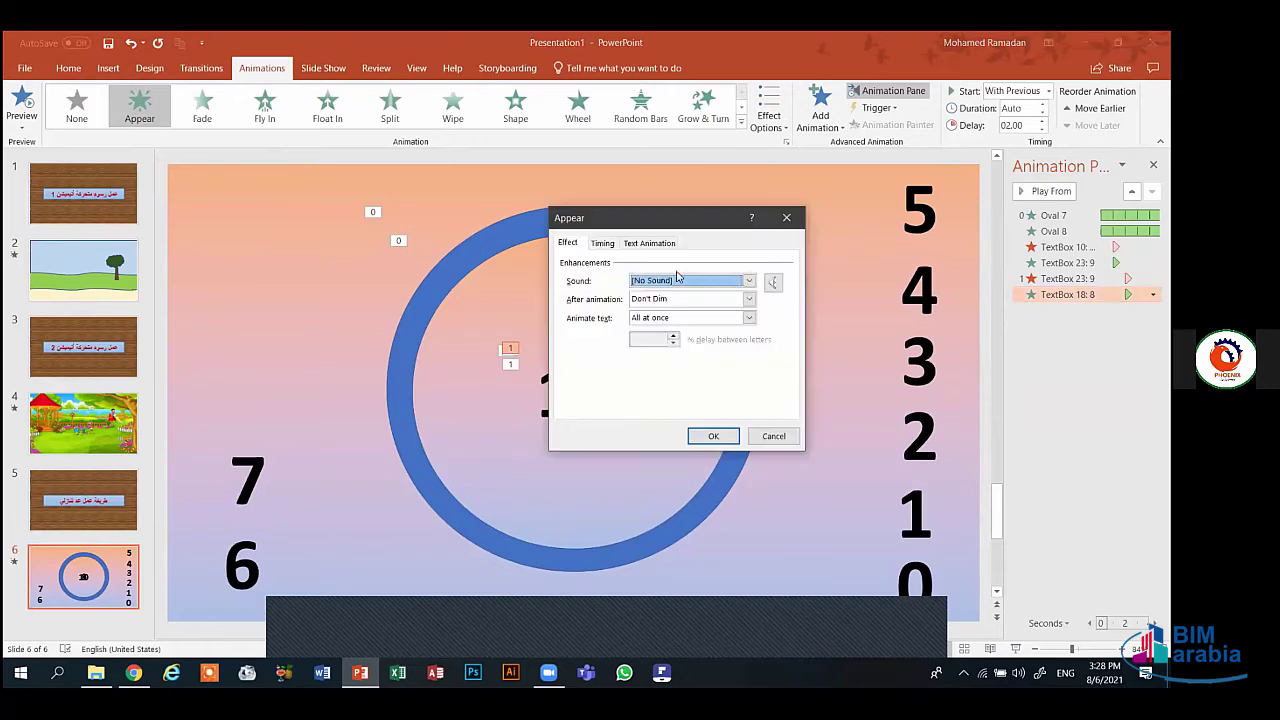
click(718, 284)
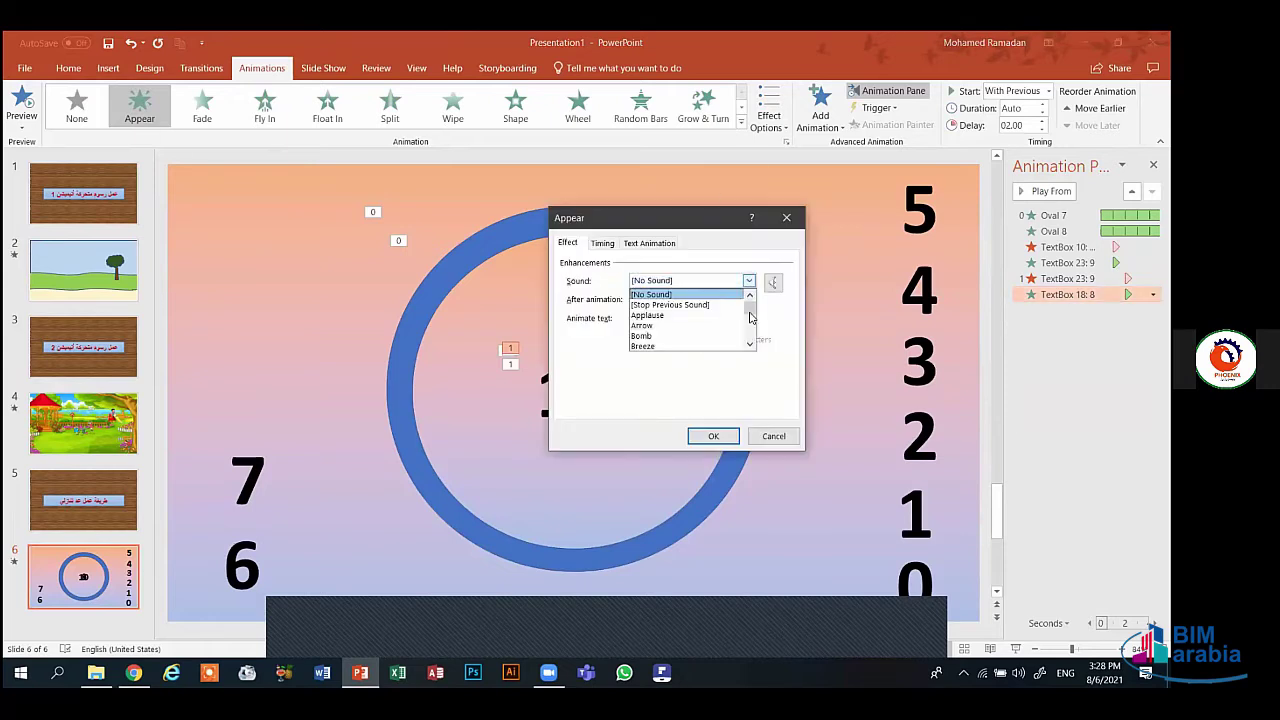
click(750, 318)
click(704, 326)
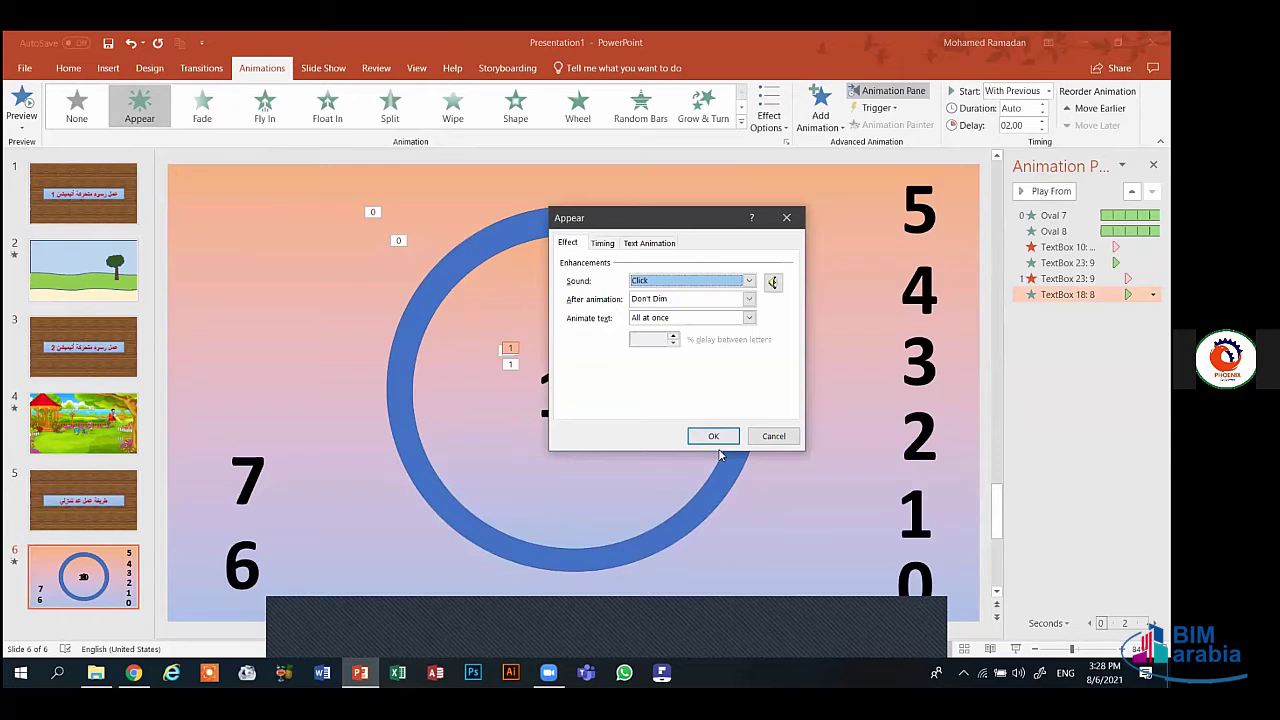
click(716, 436)
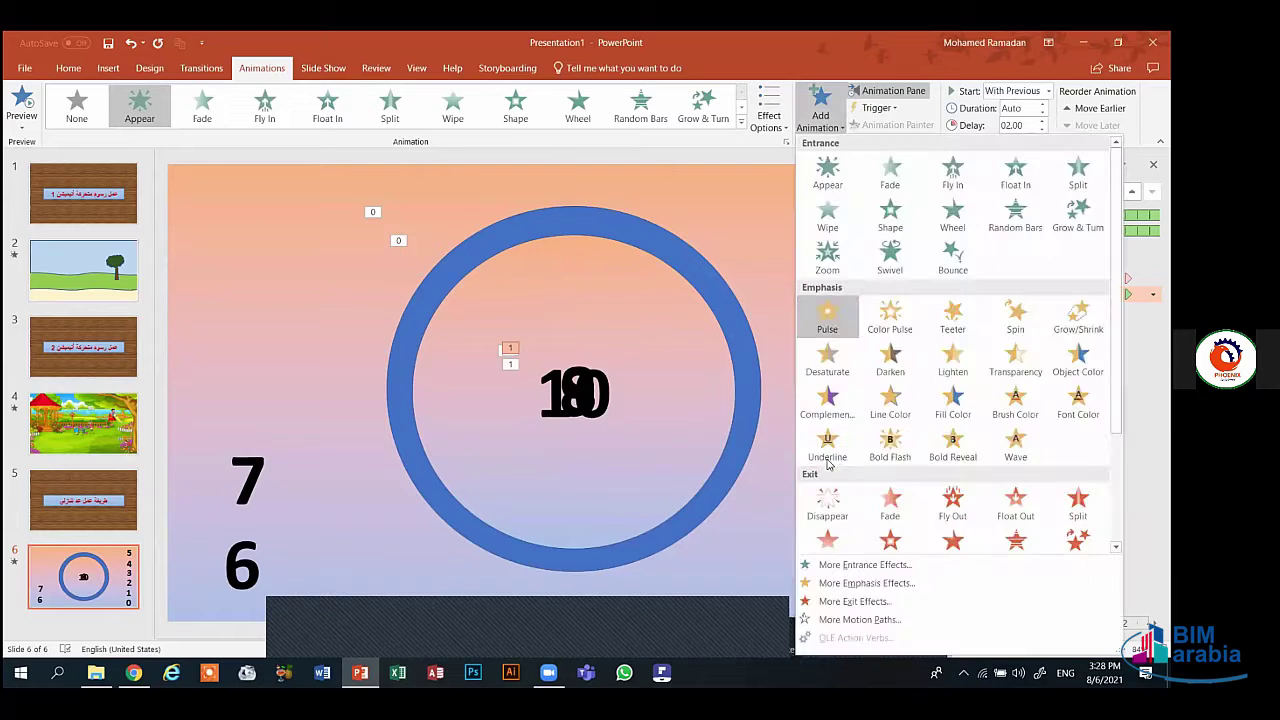
- Add a Disappear exit to the 8 and raise its delay to 02.00 seconds
click(820, 506)
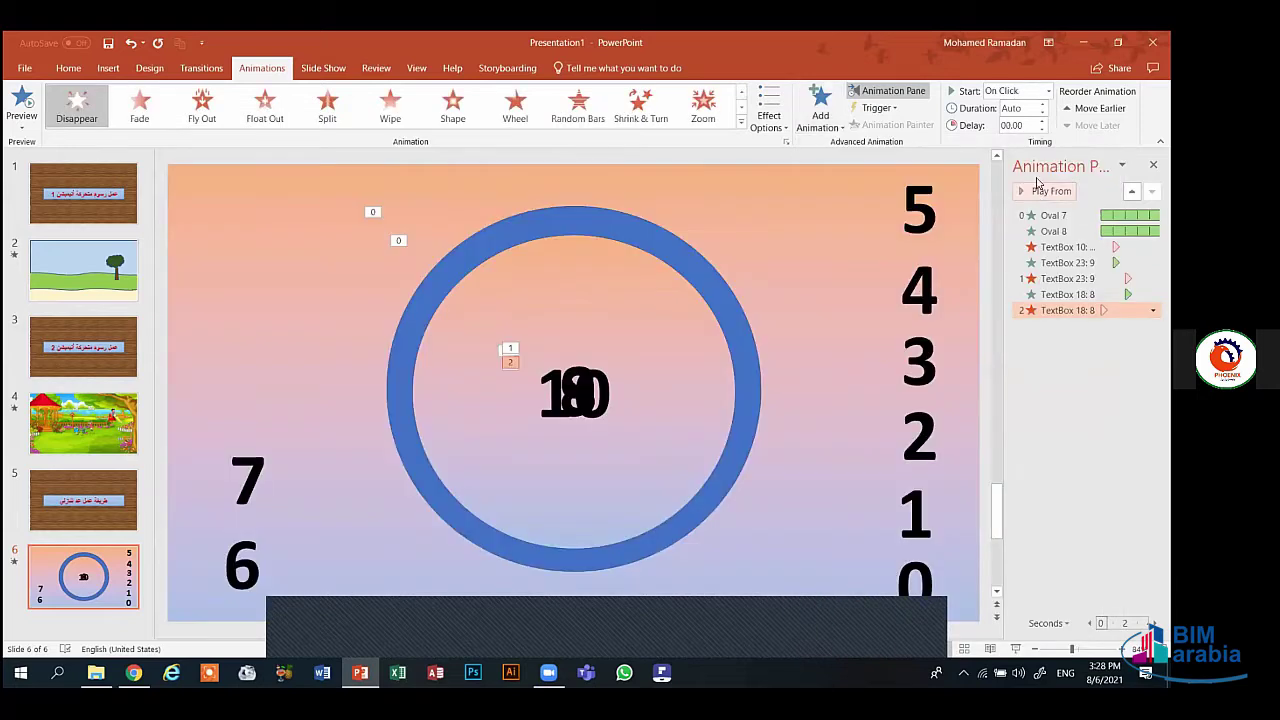
click(1042, 121)
click(1042, 121)
click(1042, 121)
click(1042, 121)
click(1042, 121)
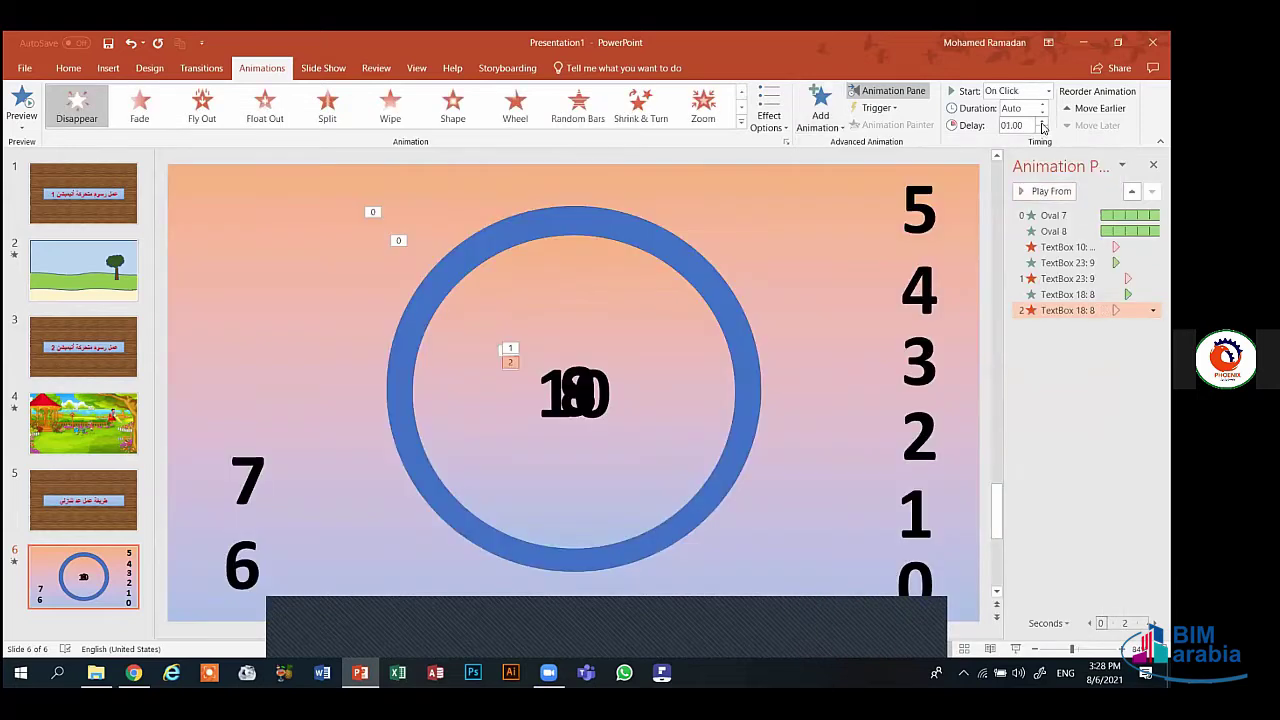
click(1042, 121)
click(1042, 121)
click(1042, 121)
click(1042, 121)
click(1042, 121)
click(1042, 121)
click(1042, 121)
- Set the 8's exit to start With Previous, then select the 7 text box
click(1012, 91)
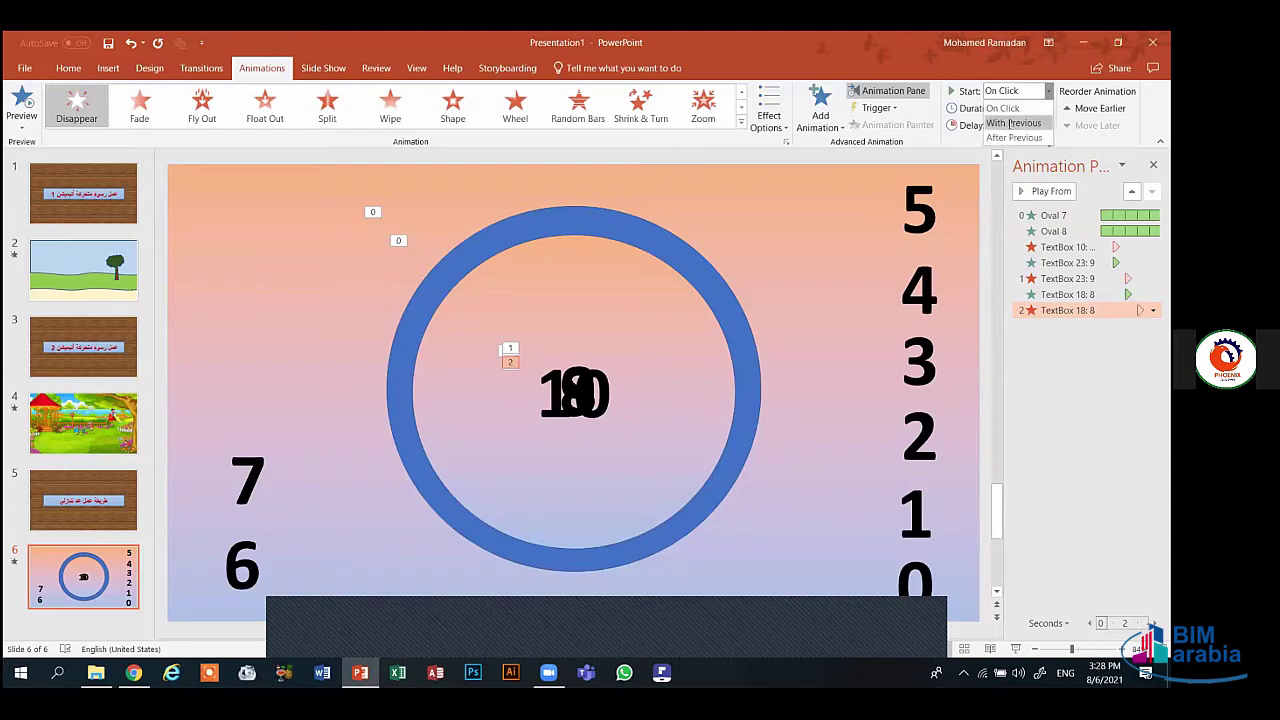
click(1011, 123)
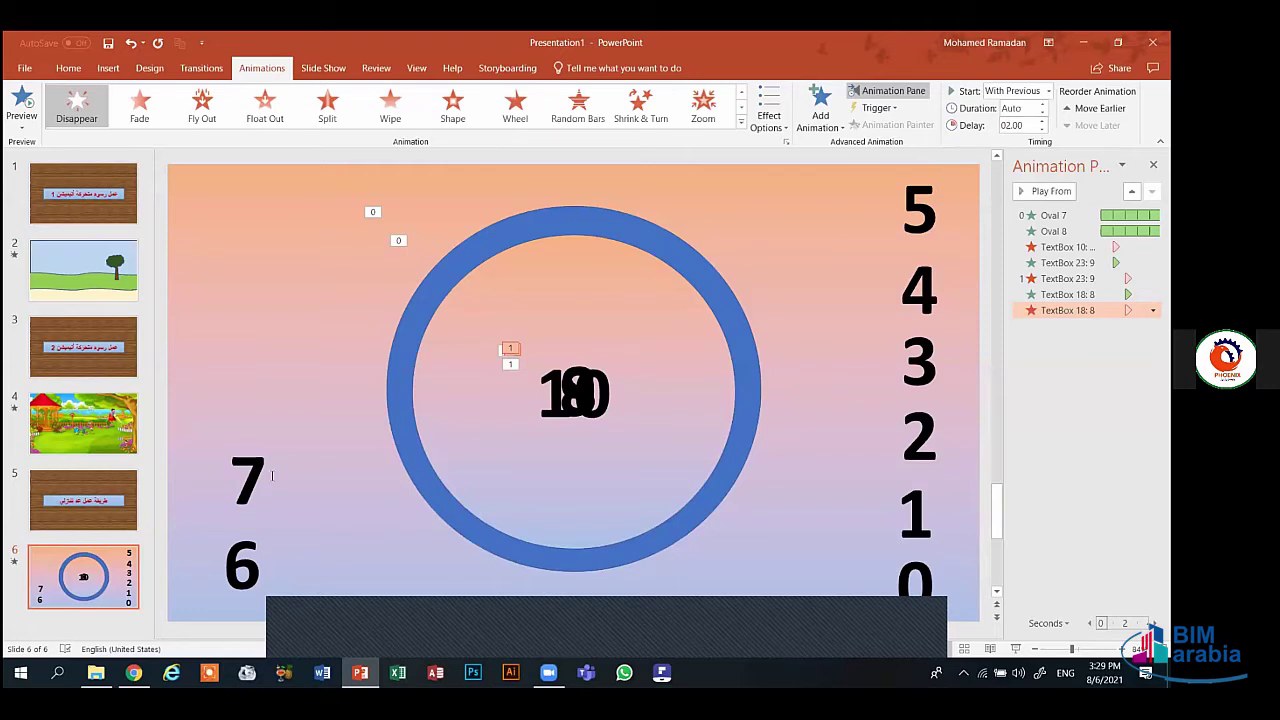
click(252, 472)
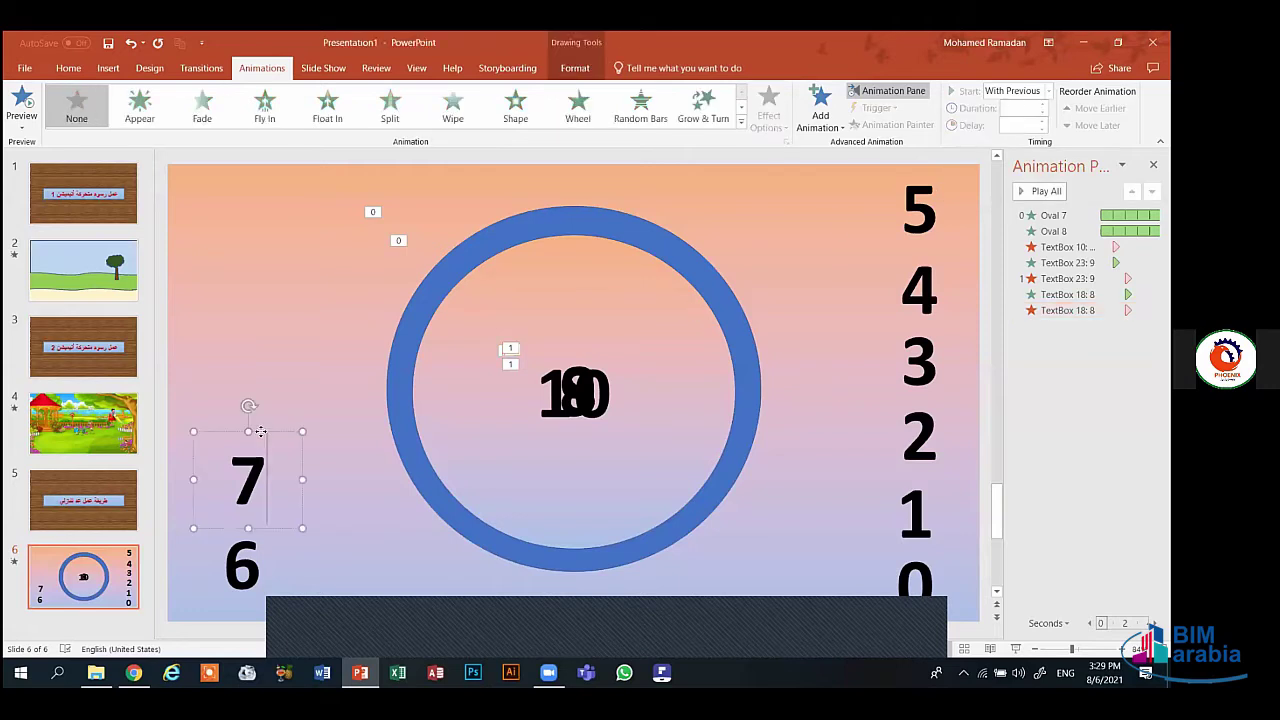
- Drag the 7 into the ring's centre with an Appear entrance starting With Previous
drag(261, 441, 591, 345)
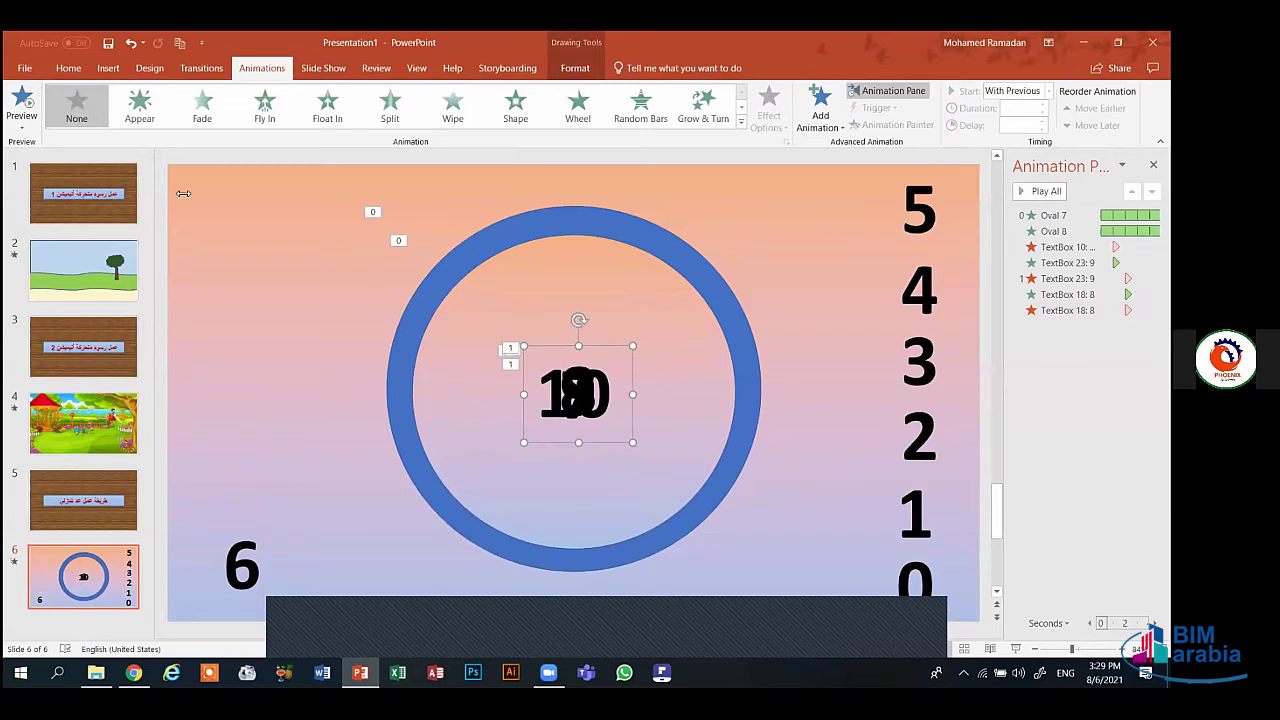
click(139, 105)
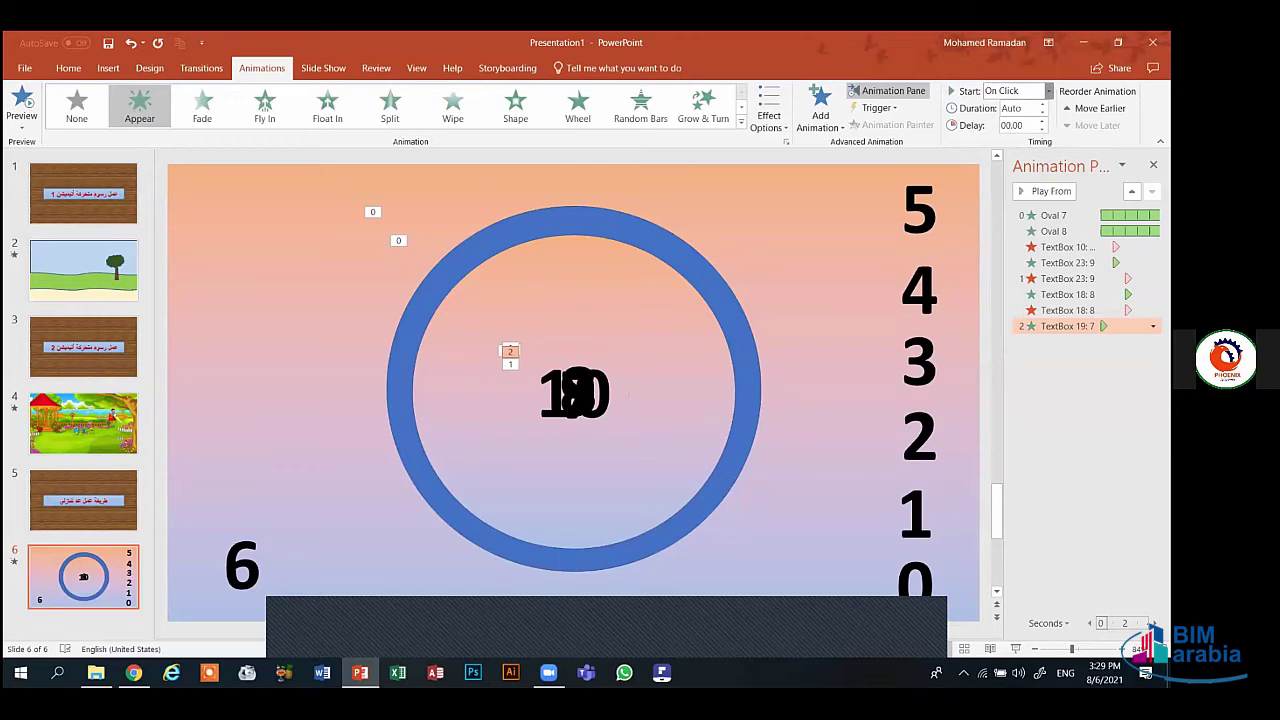
click(1048, 91)
click(1013, 122)
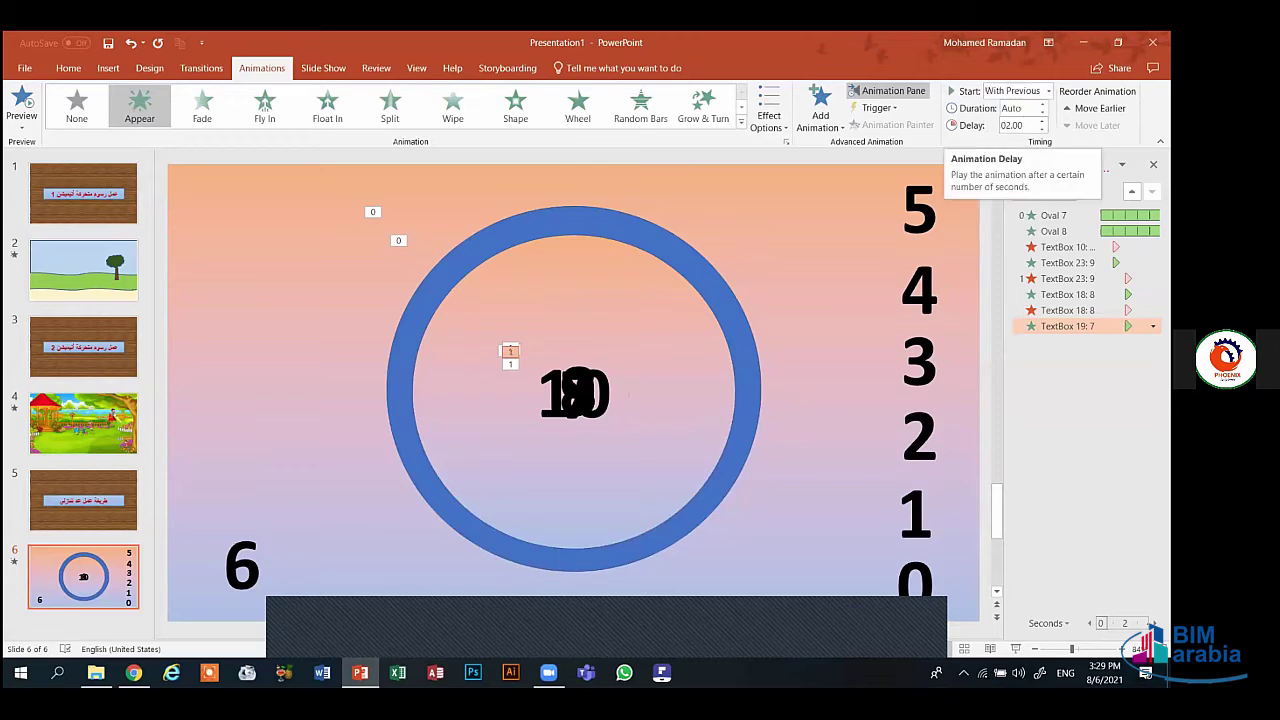
- Set the Click sound in the 7's Appear effect options
click(1153, 326)
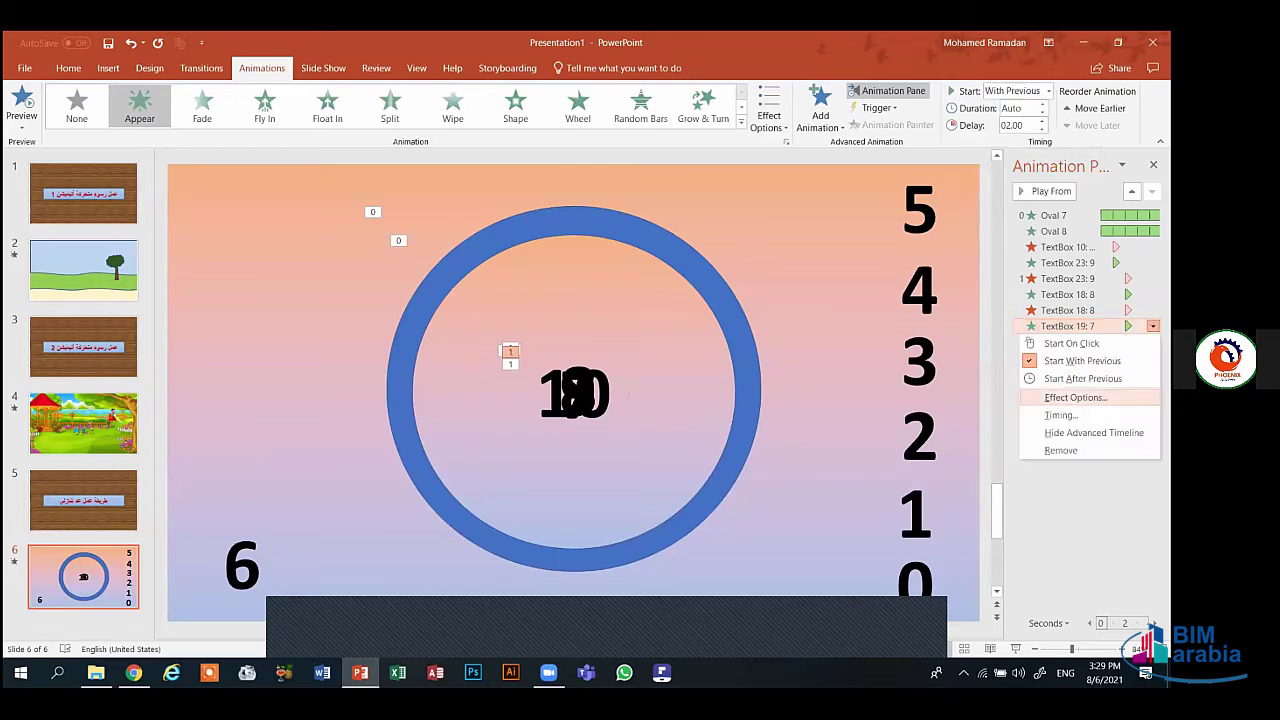
click(1070, 398)
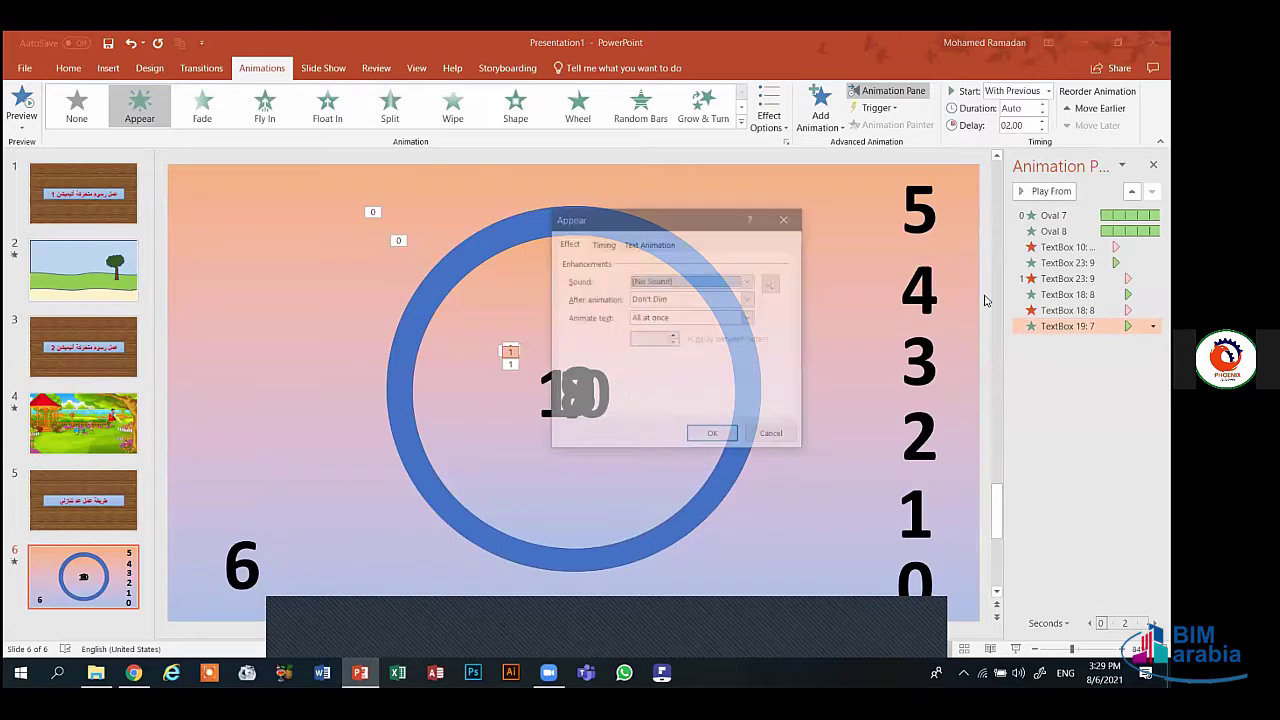
click(725, 282)
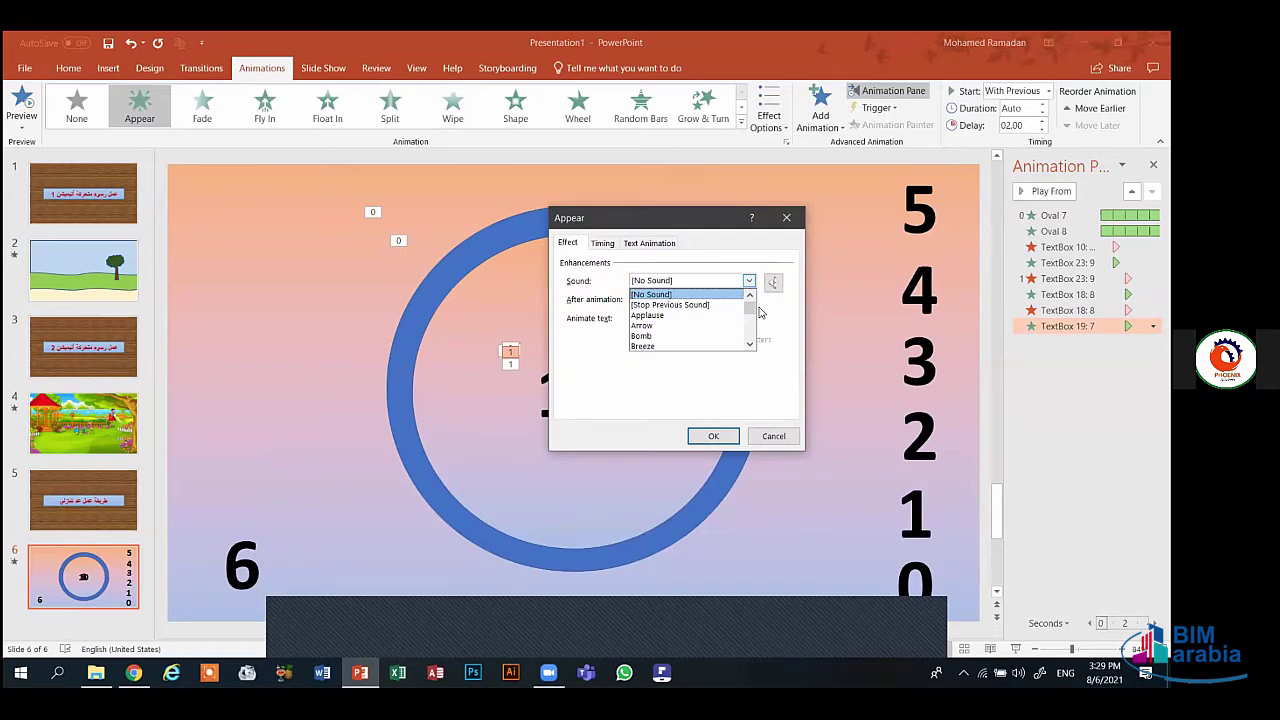
drag(750, 313, 750, 322)
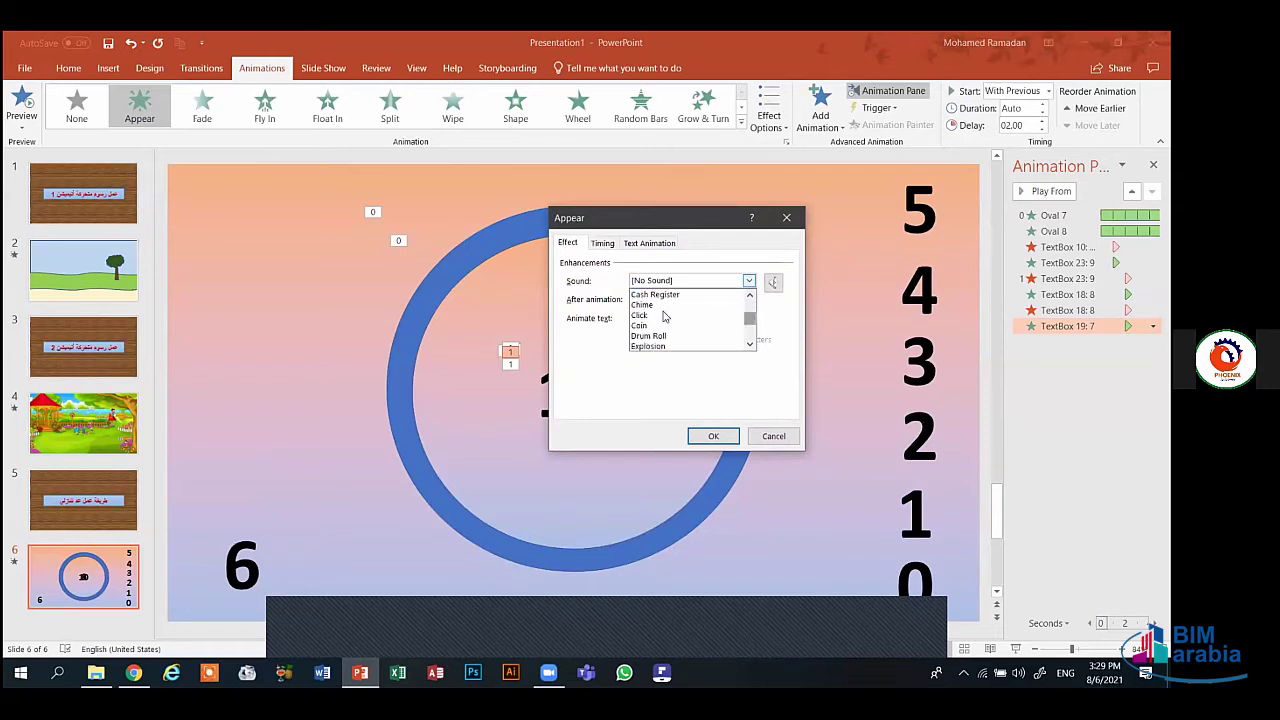
click(665, 317)
click(714, 435)
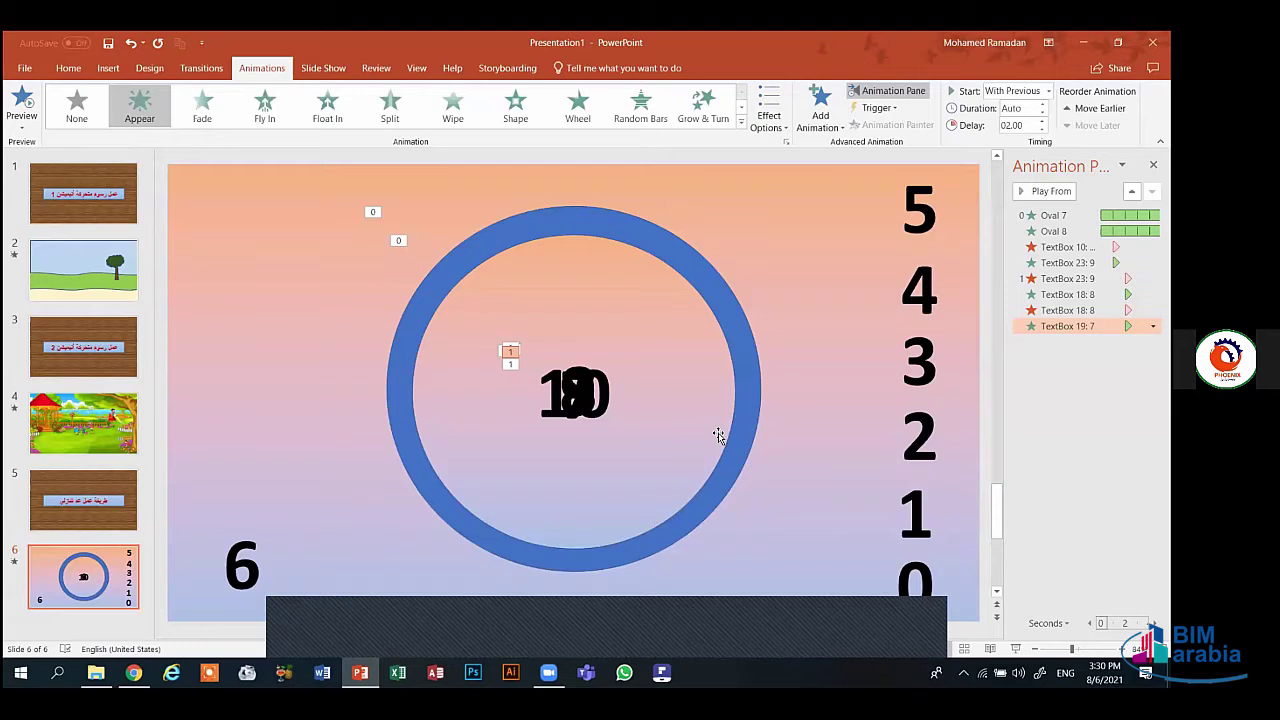
- Give the 7 a Disappear exit, With Previous, with a 04.00-second delay
click(818, 118)
click(830, 505)
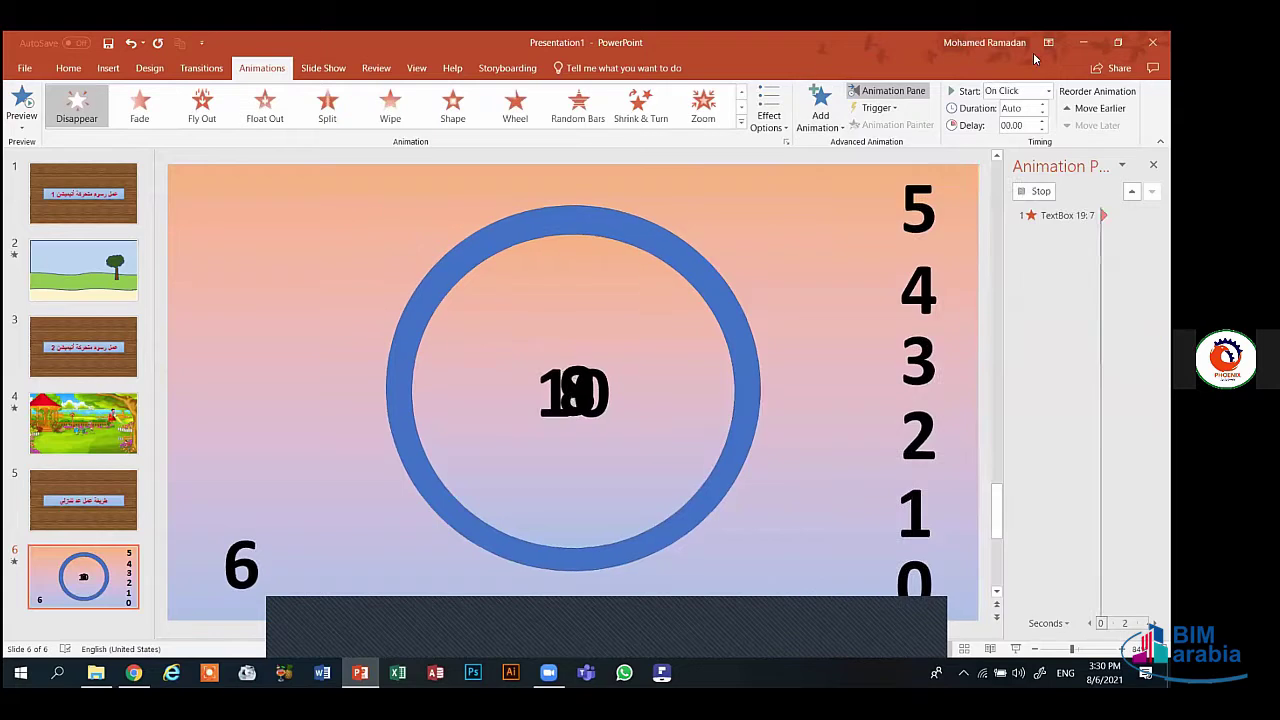
click(1040, 92)
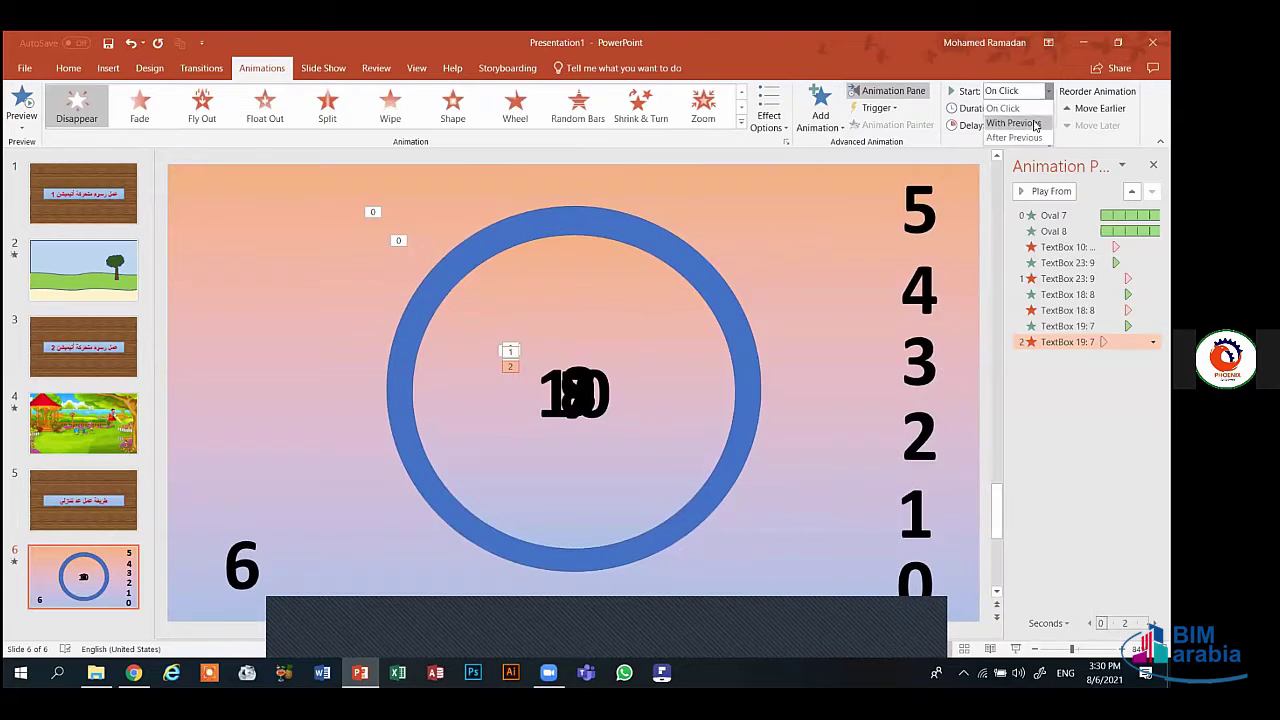
click(1035, 124)
click(1040, 121)
click(1040, 121)
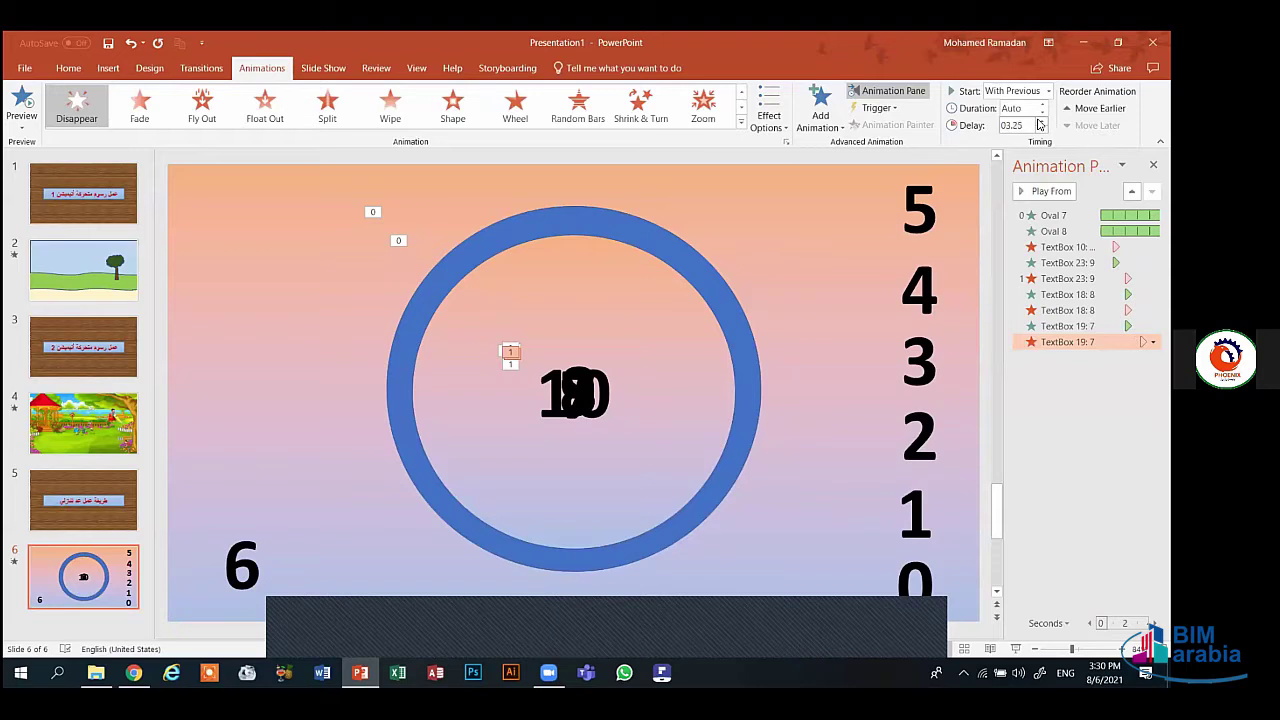
click(1041, 120)
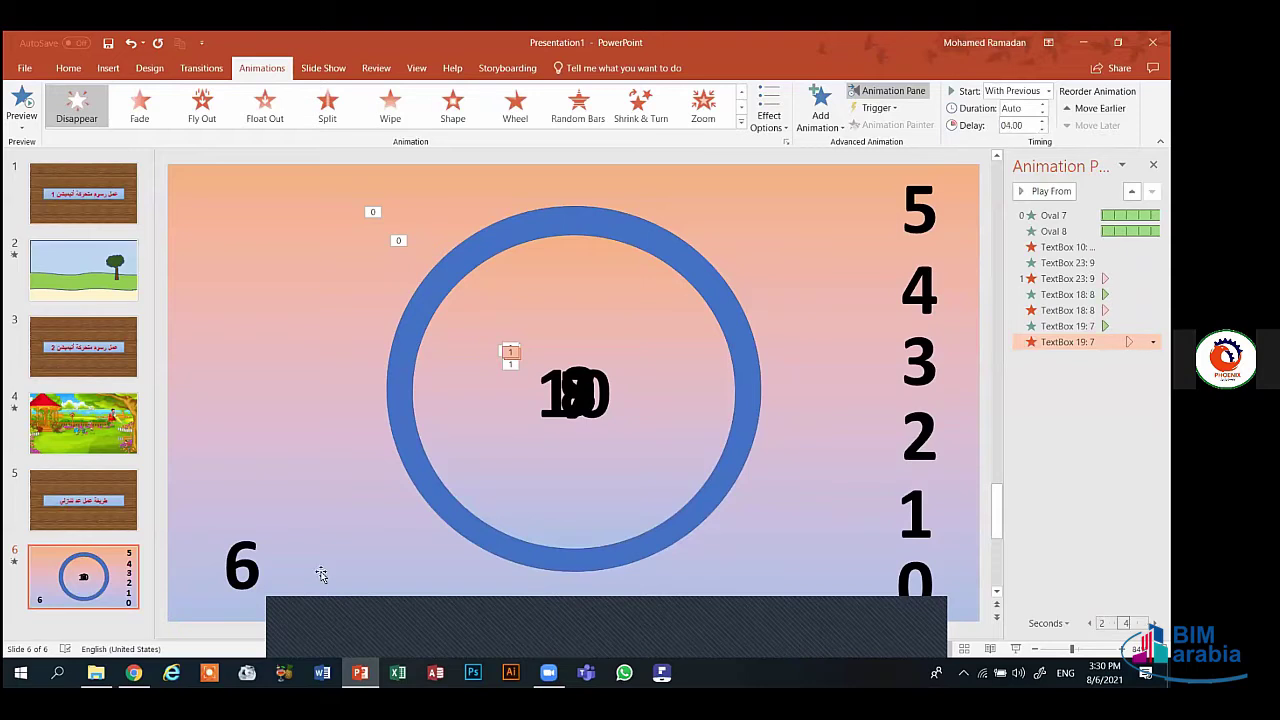
- Move the 6 into the ring's centre with an Appear entrance starting With Previous
click(250, 562)
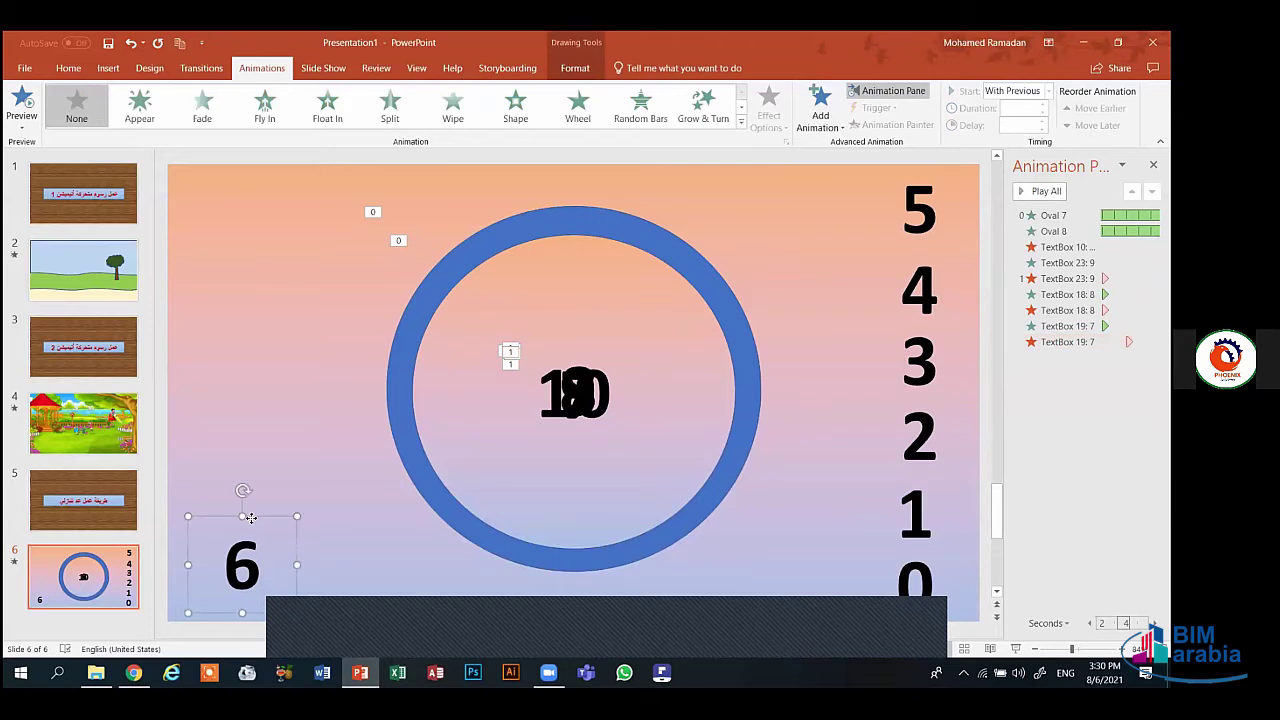
drag(250, 517, 580, 345)
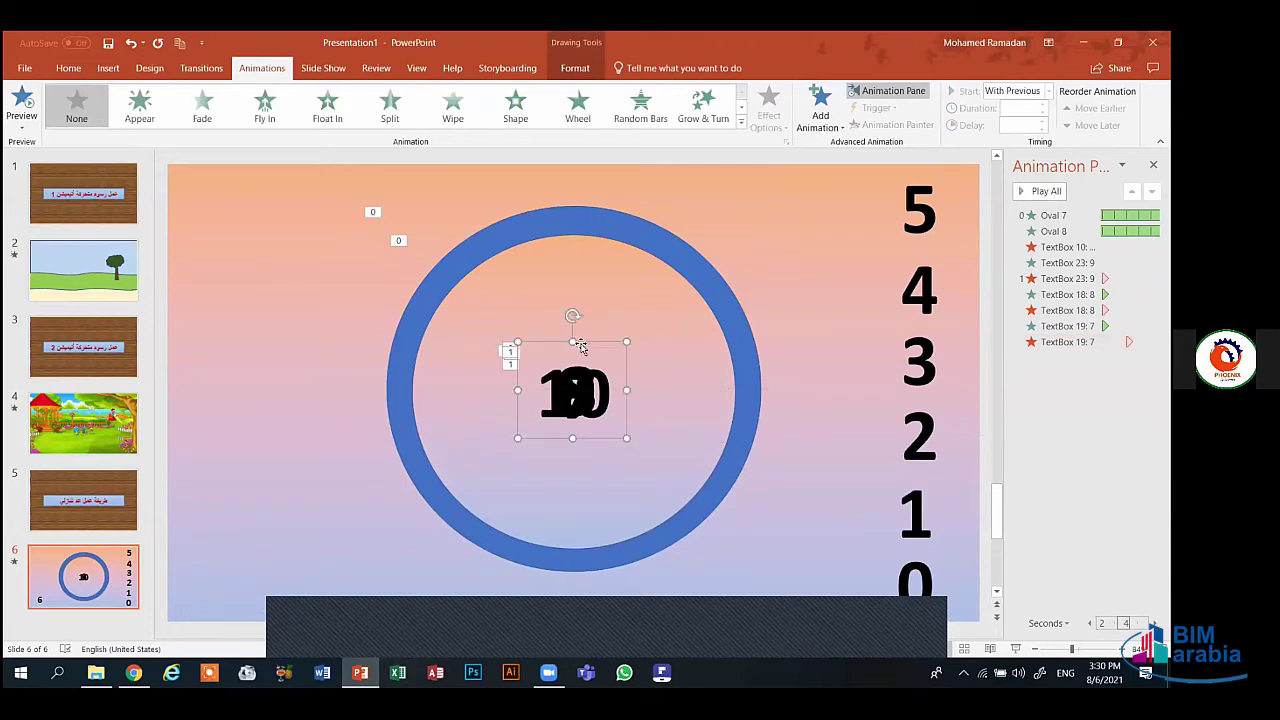
click(139, 105)
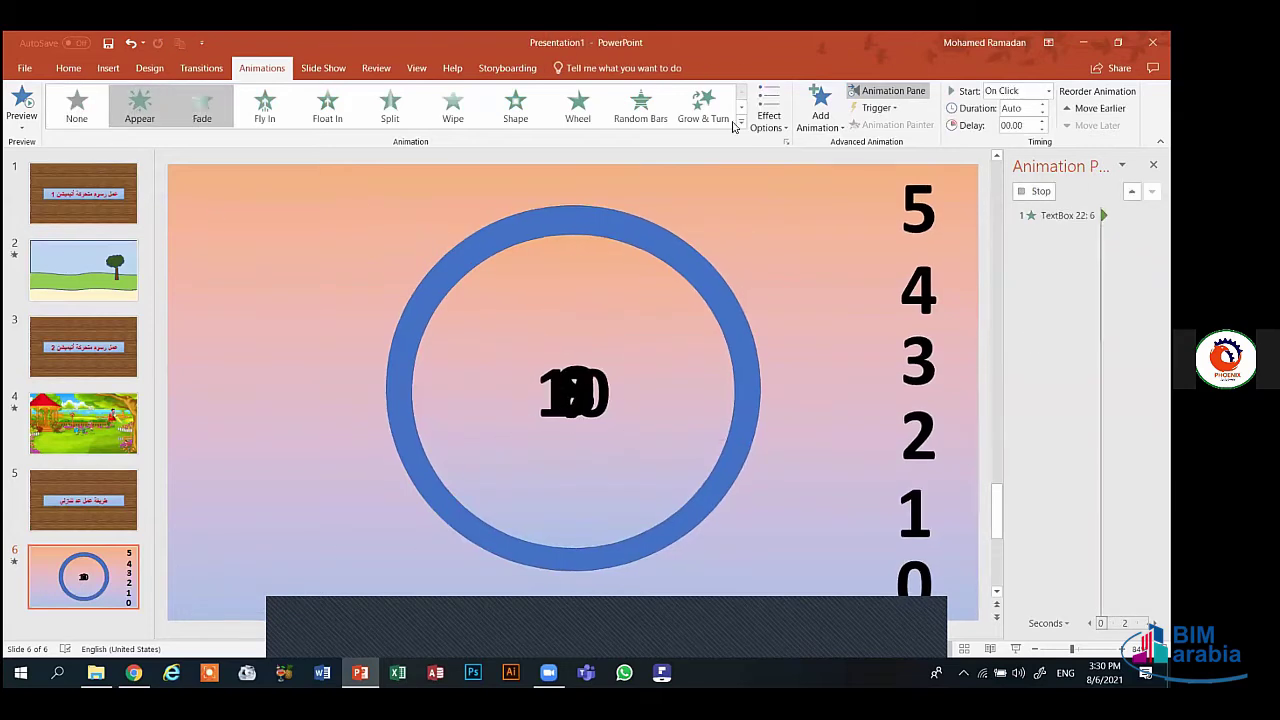
click(988, 91)
click(997, 124)
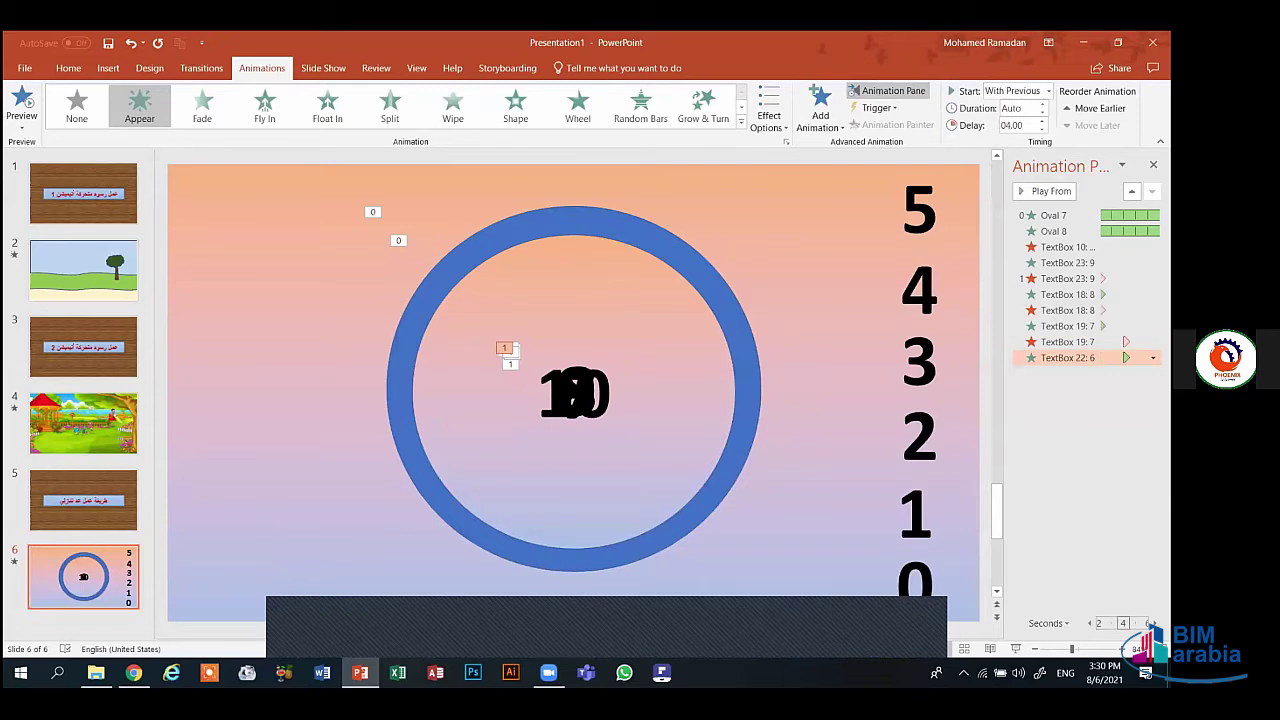
- Set the Click sound in the 6's Appear effect options
click(1153, 358)
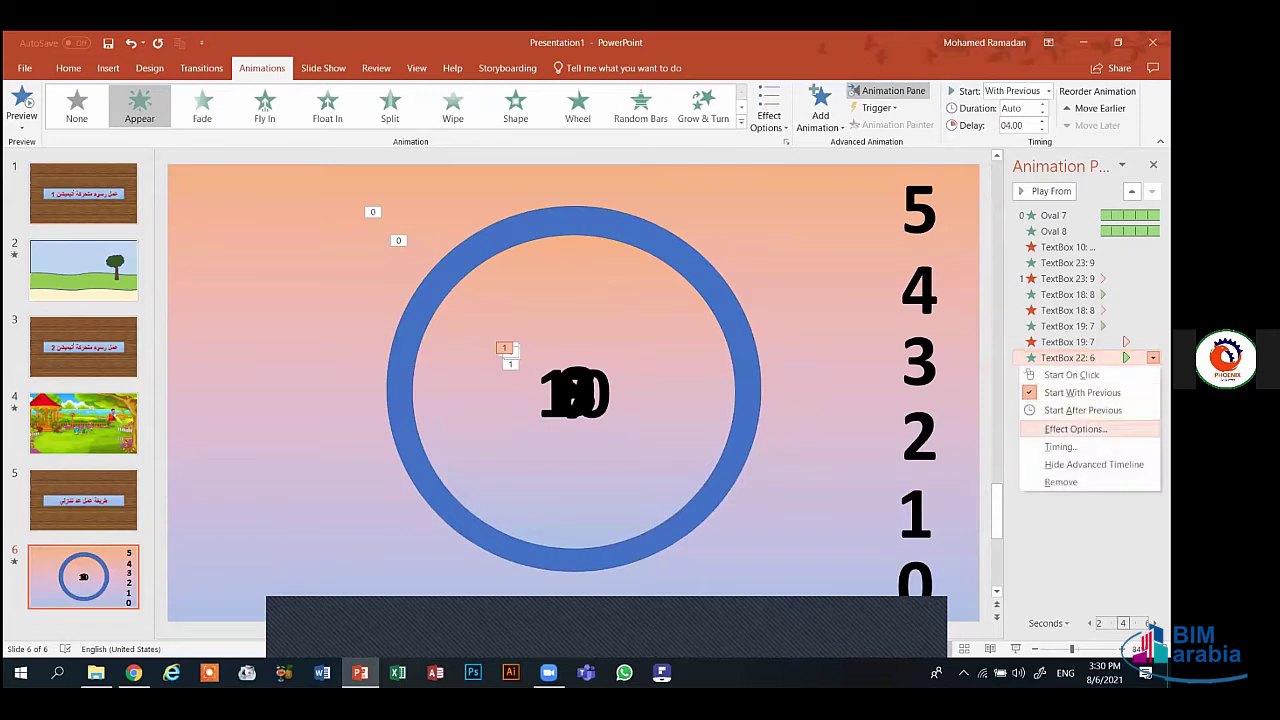
click(1071, 426)
click(749, 280)
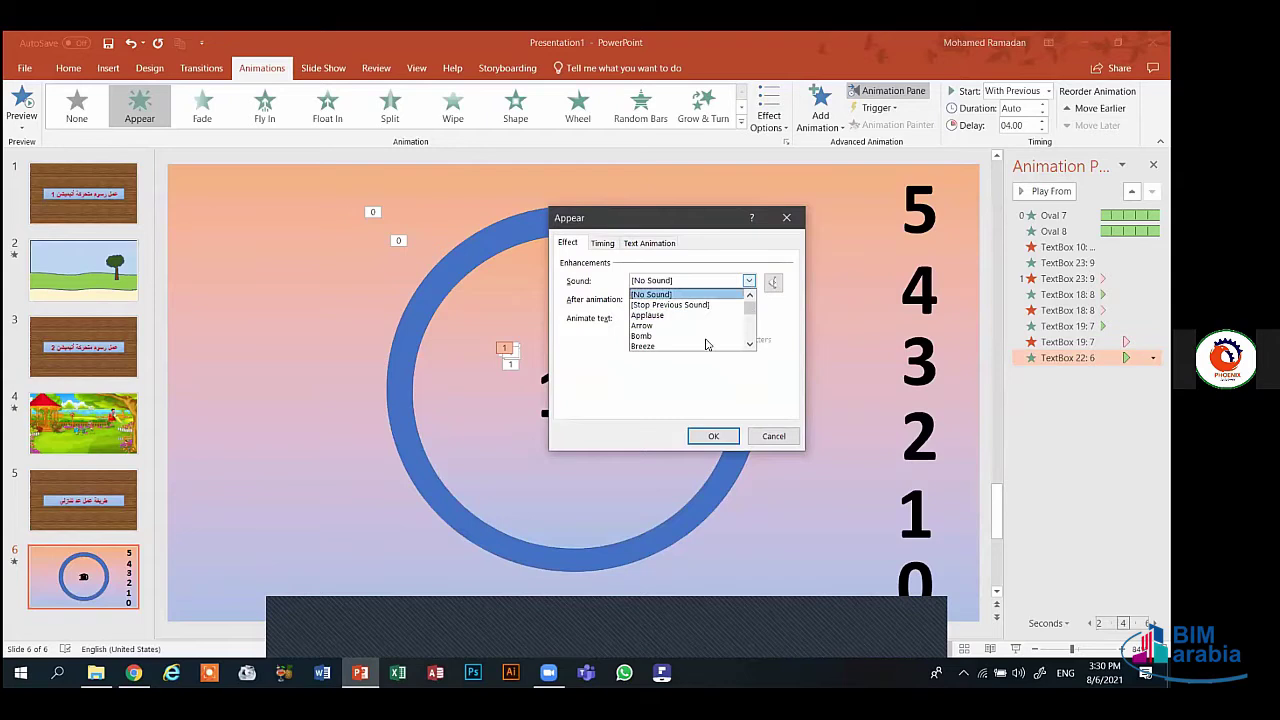
scroll(750, 316, down, 3)
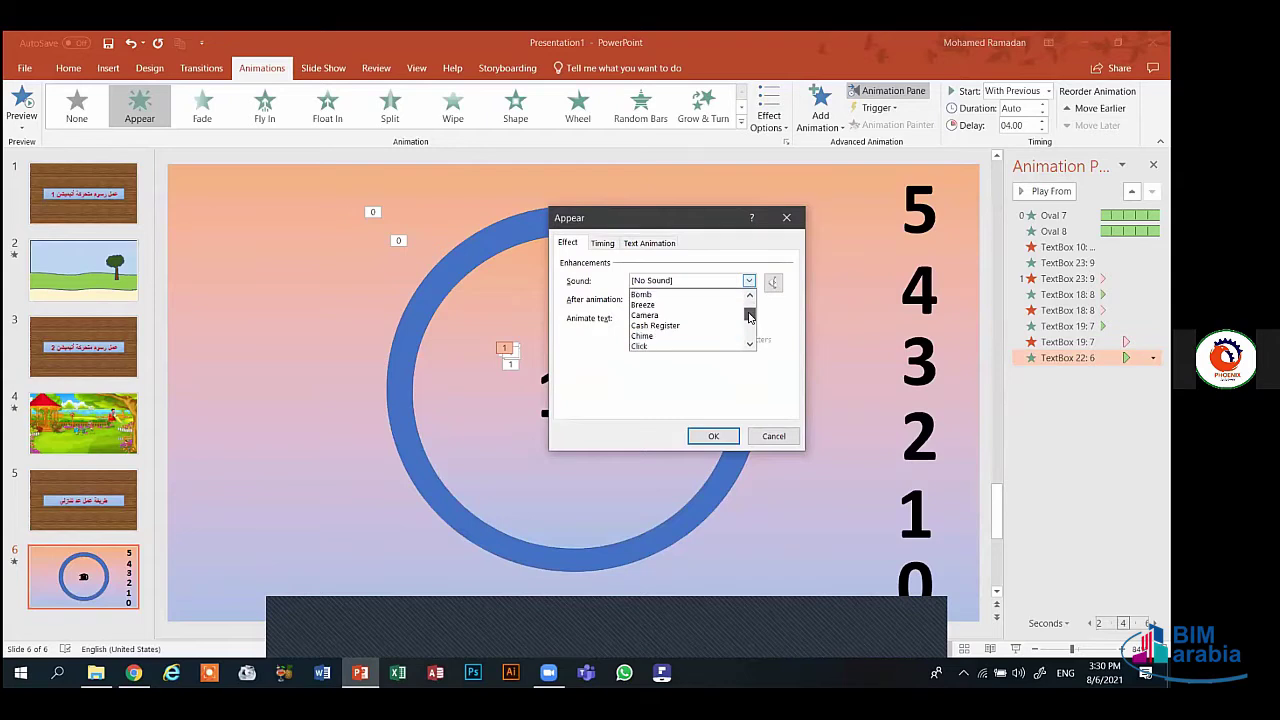
click(697, 336)
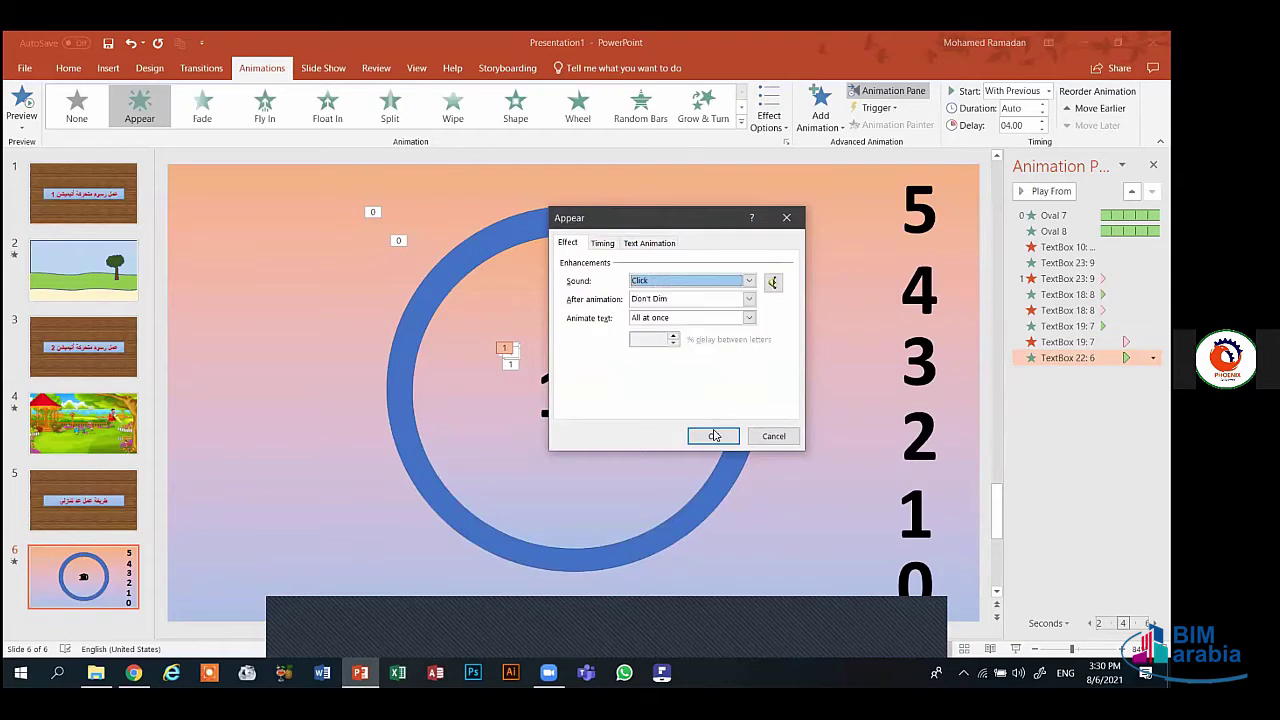
click(713, 436)
- Add a Disappear exit to the 6, With Previous, with a 05.00-second delay
click(820, 114)
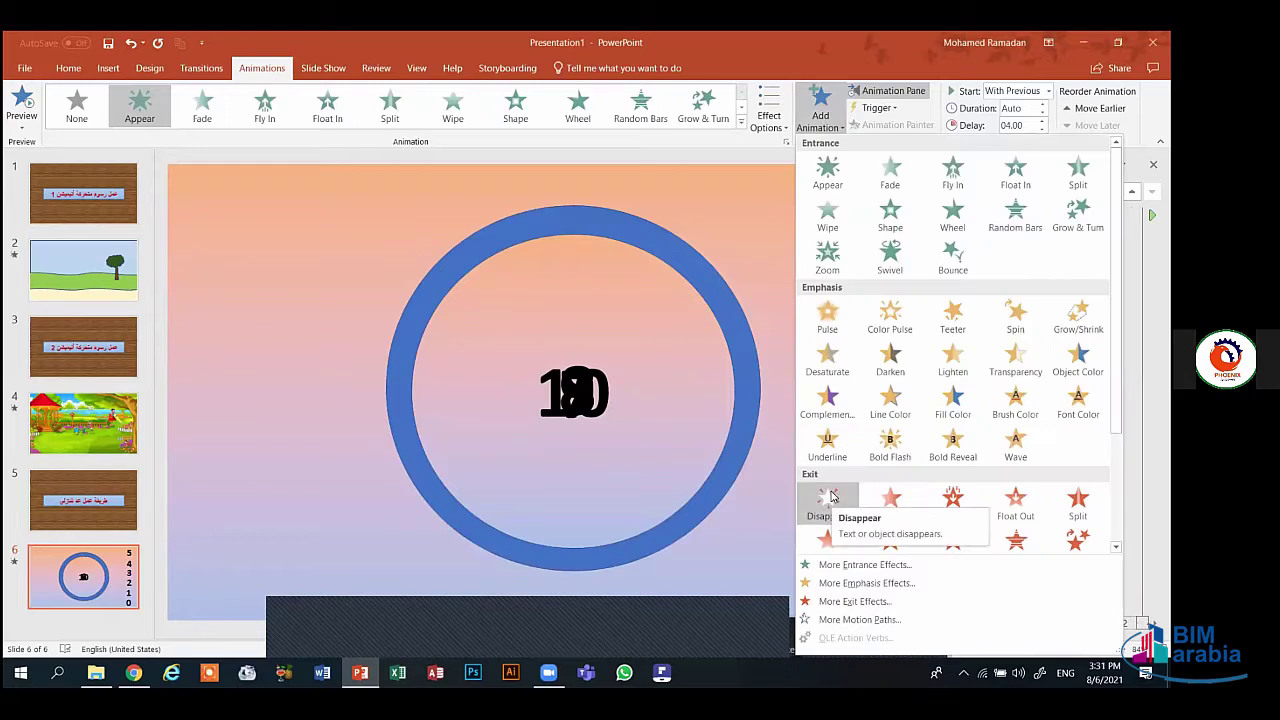
click(829, 500)
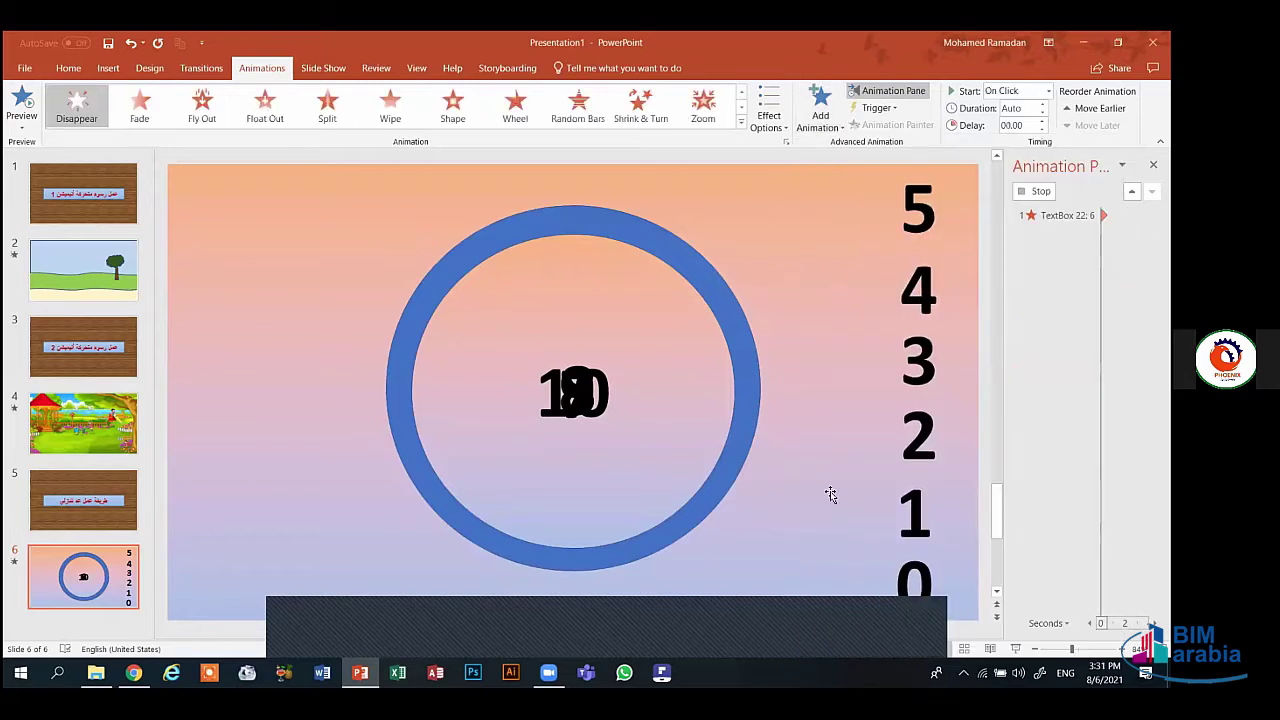
click(1048, 91)
click(1013, 123)
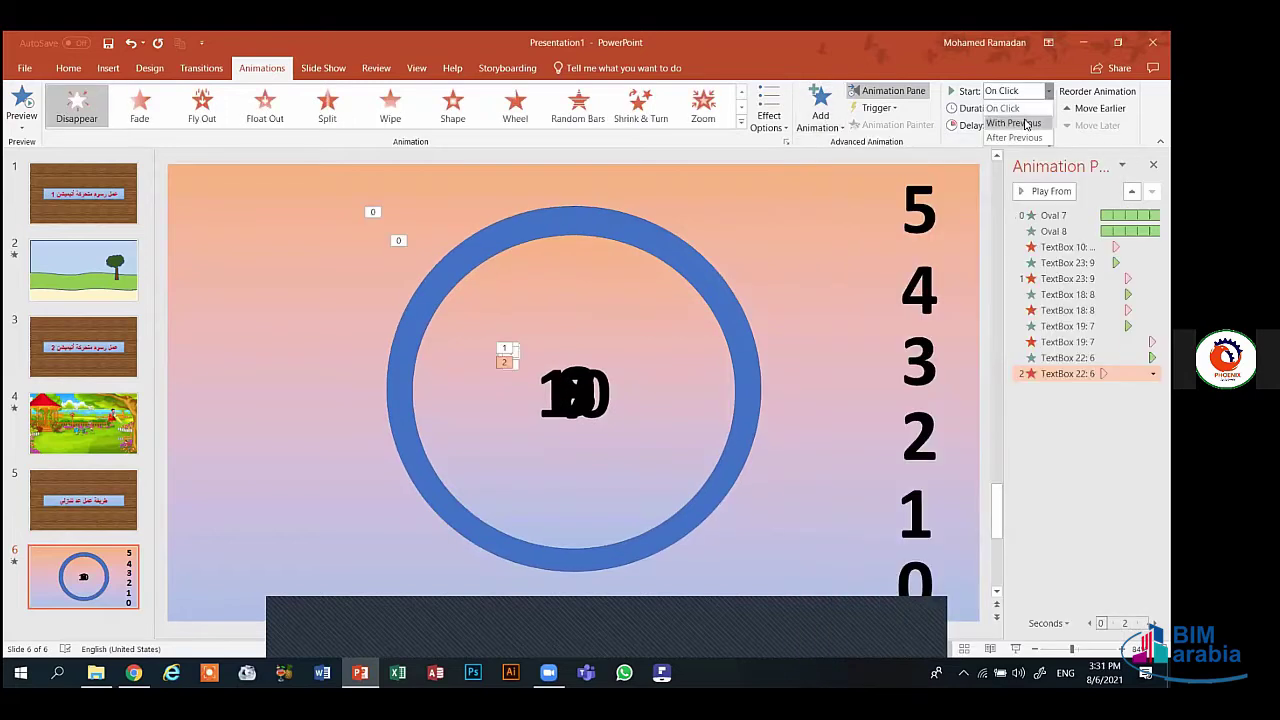
click(1043, 119)
click(1043, 119)
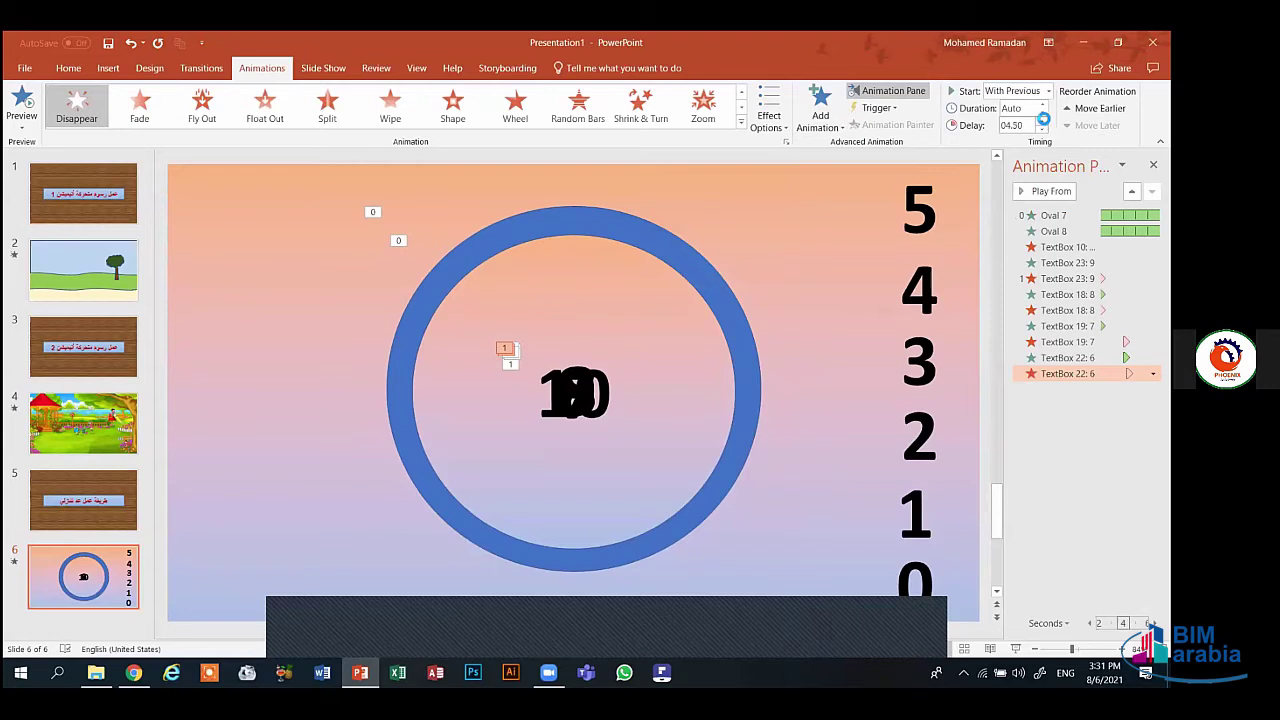
click(1043, 120)
click(1044, 121)
click(21, 102)
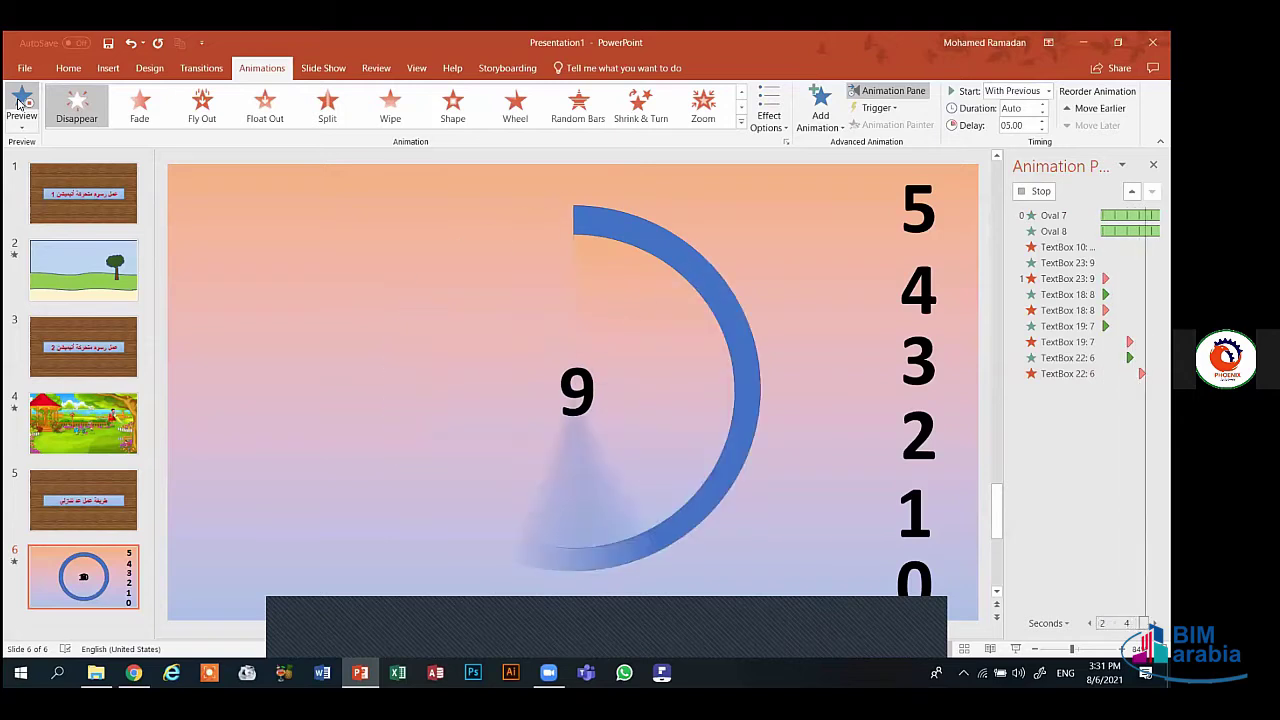
click(18, 103)
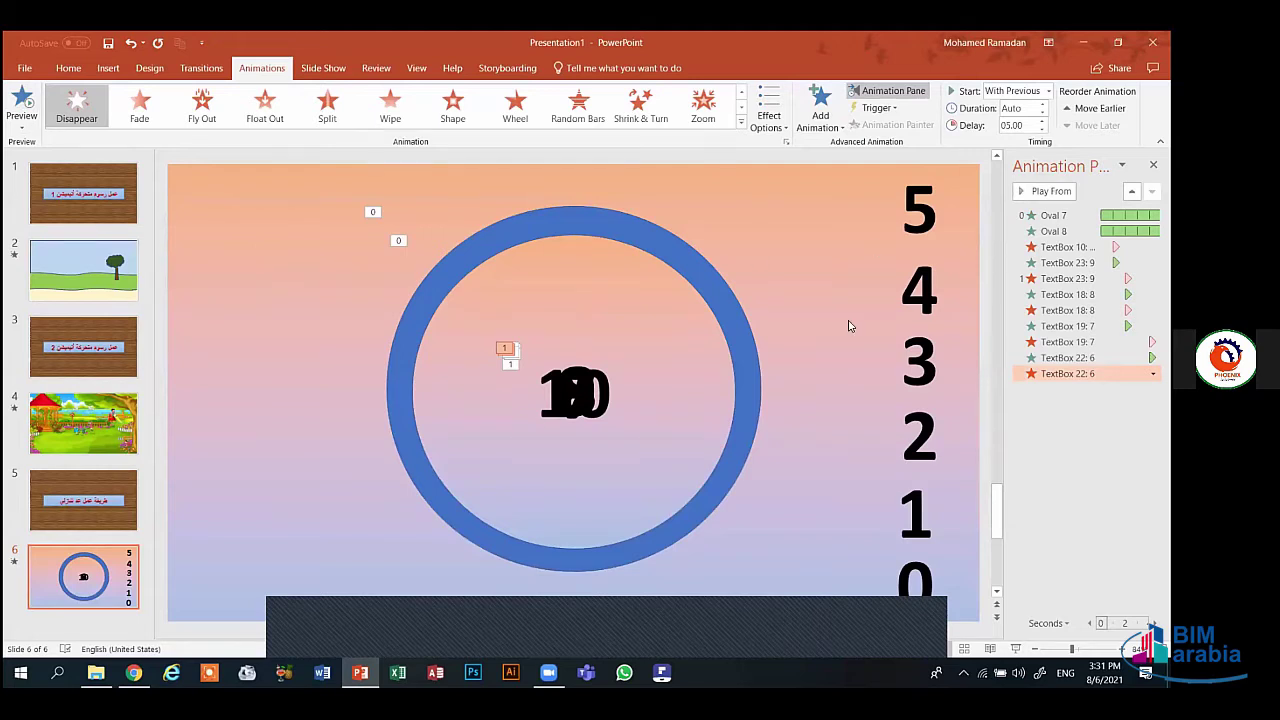
key(ctrl+a)
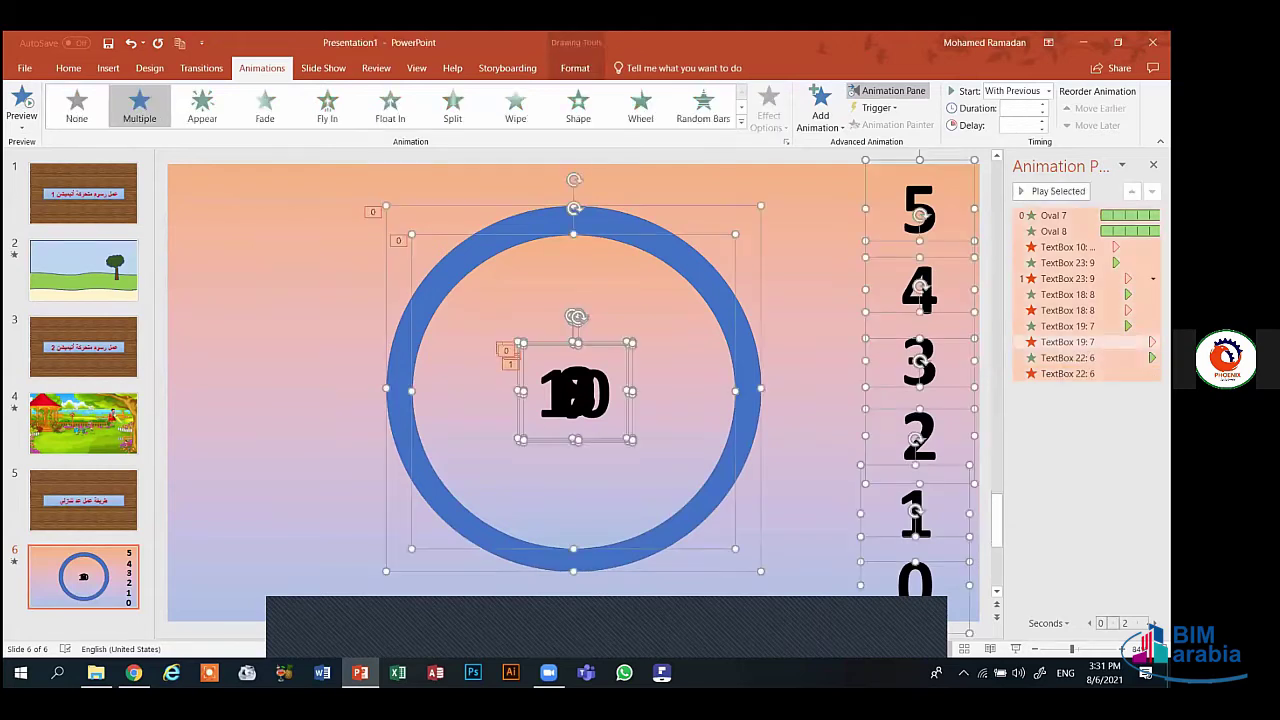
click(296, 341)
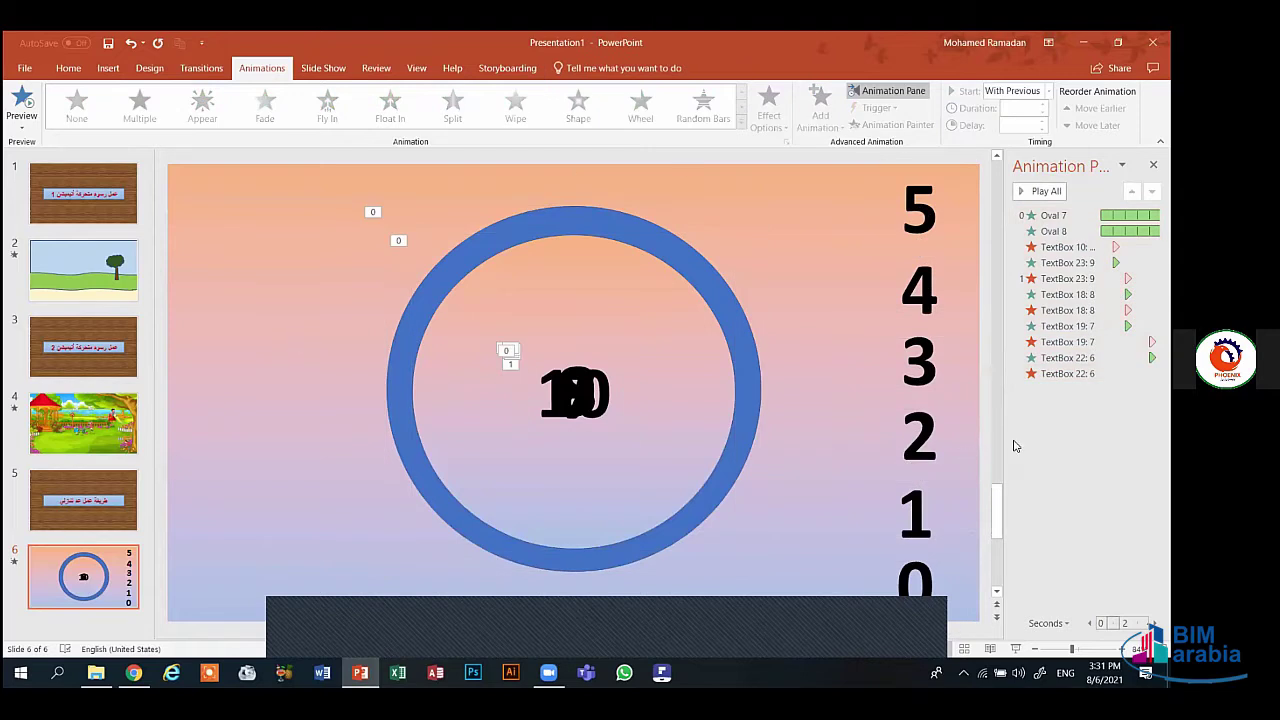
key(ctrl+a)
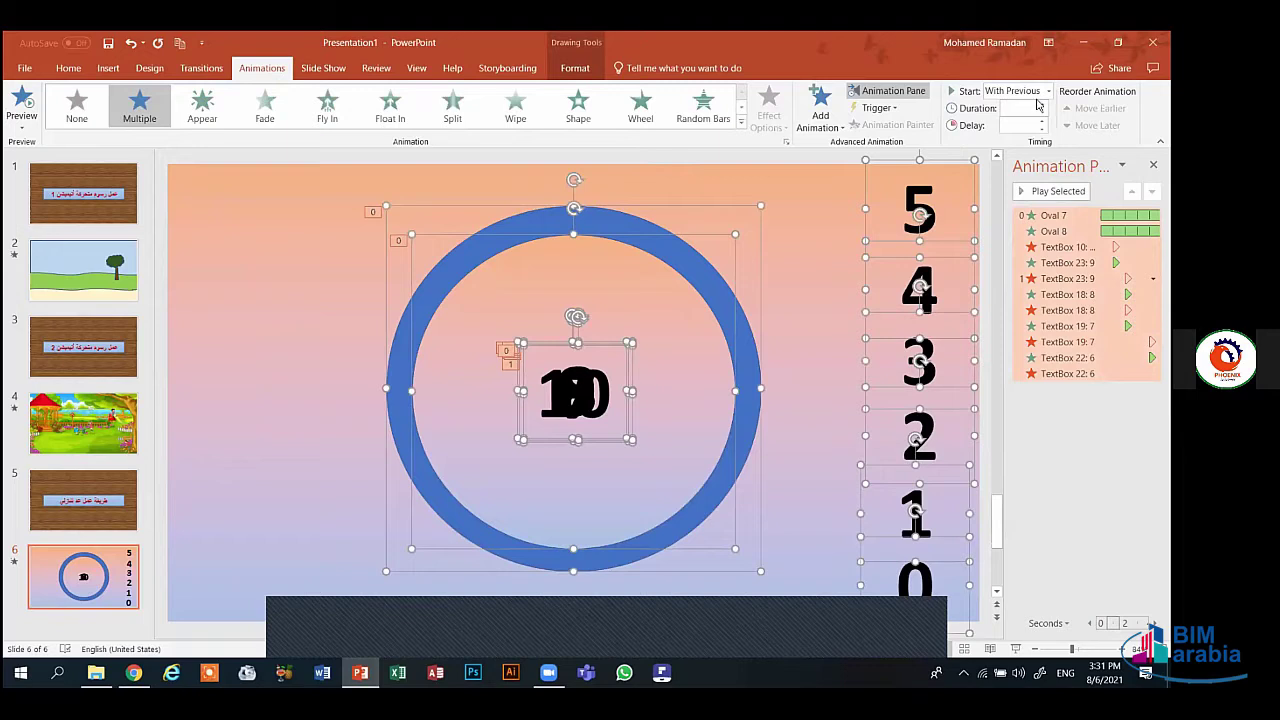
click(328, 318)
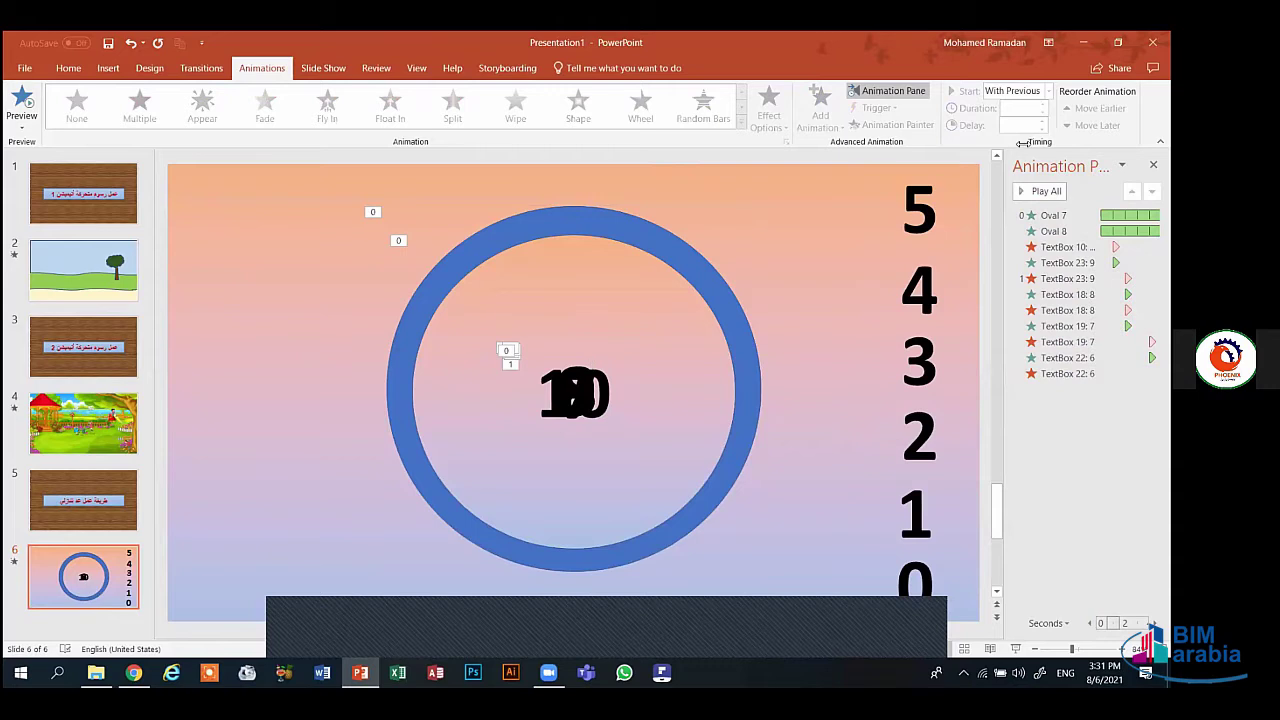
click(922, 205)
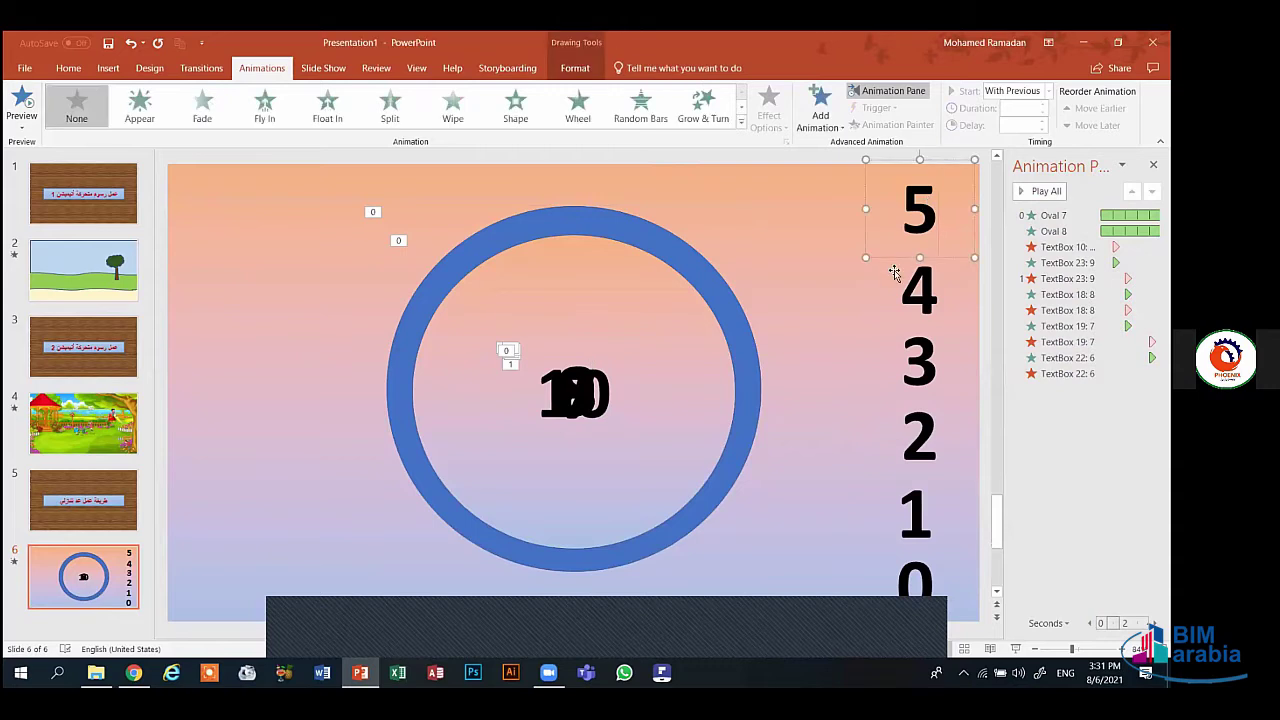
click(894, 273)
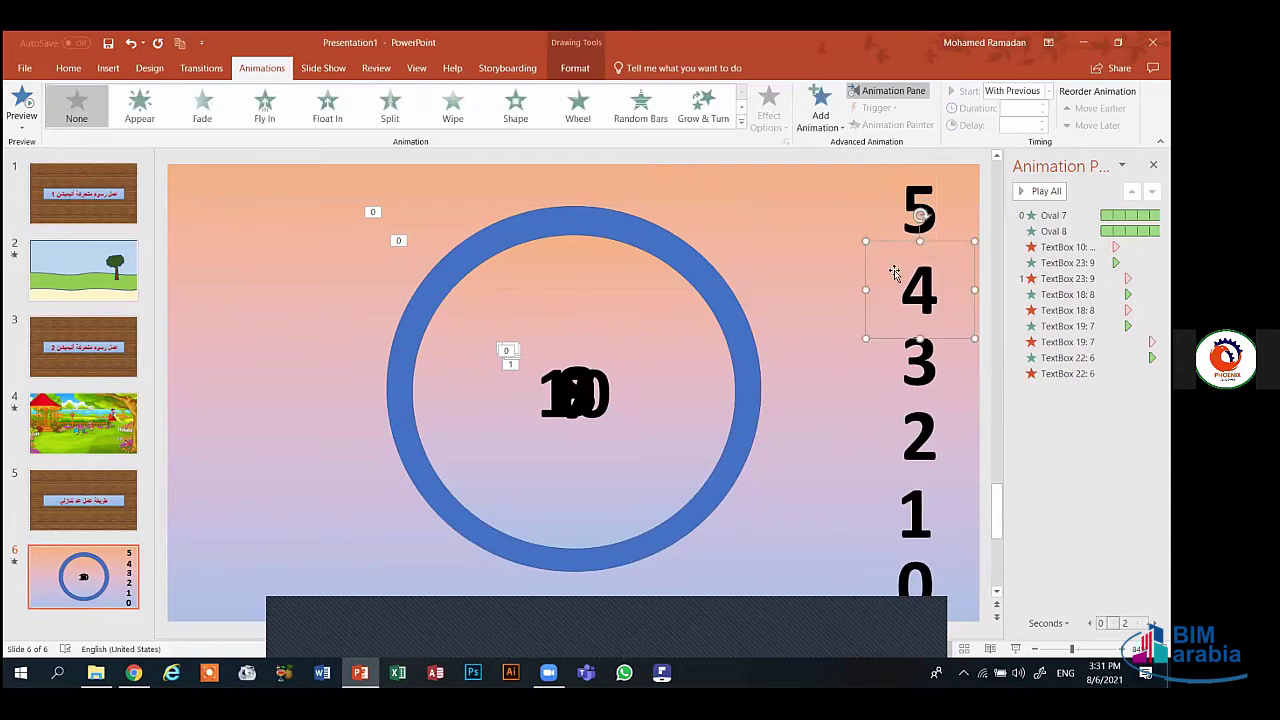
click(914, 200)
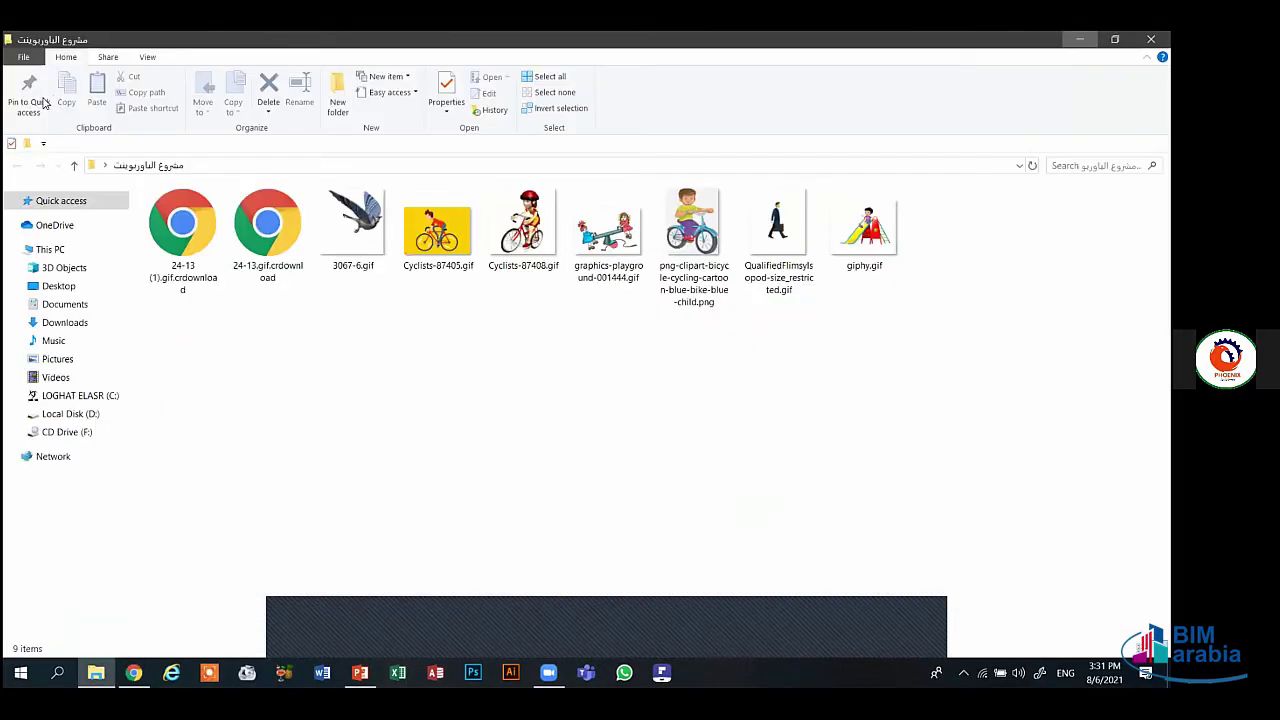
- Open File Explorer and browse drive D down into the مايكروسوفت أوفيس folders
key(super+d)
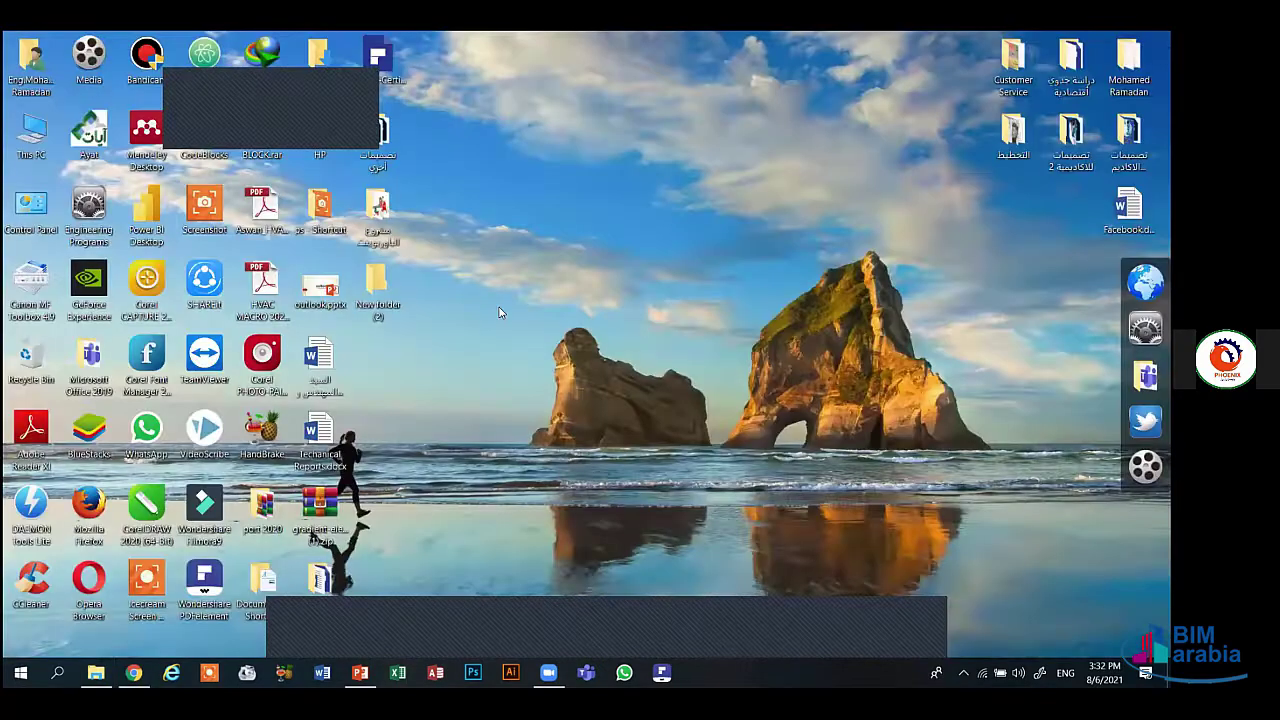
key(super+e)
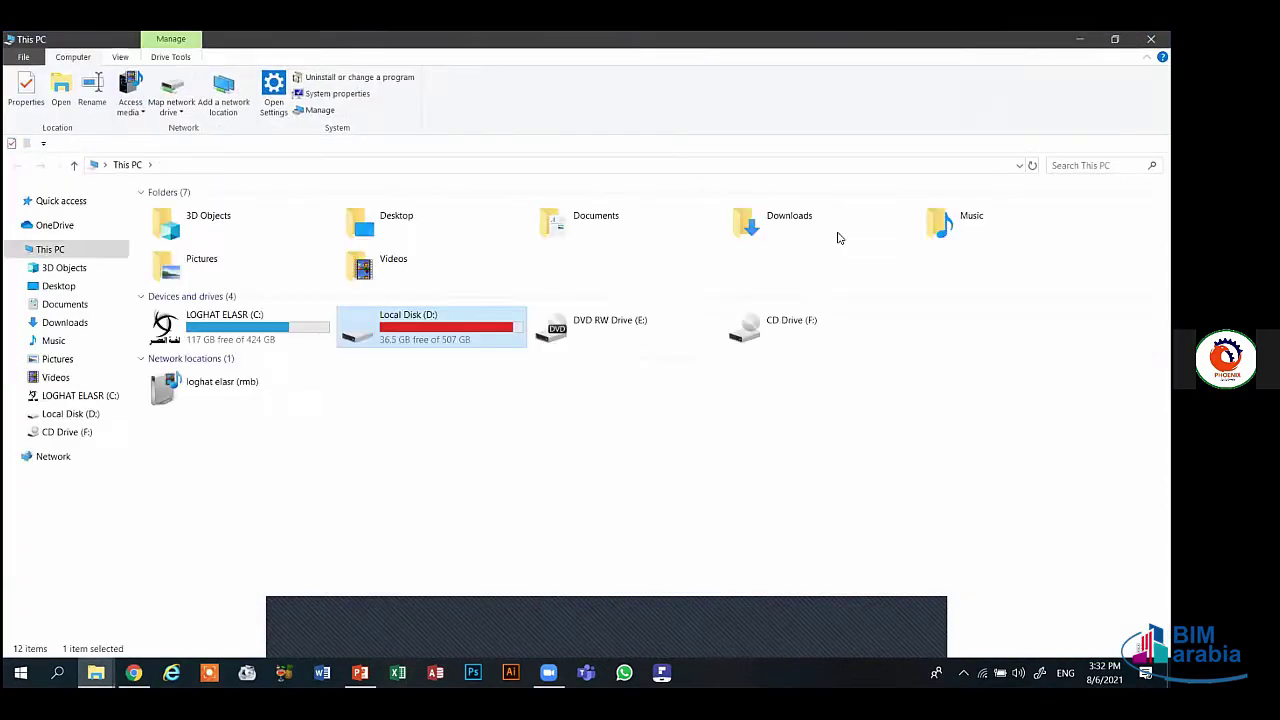
key(Return)
double_click(605, 228)
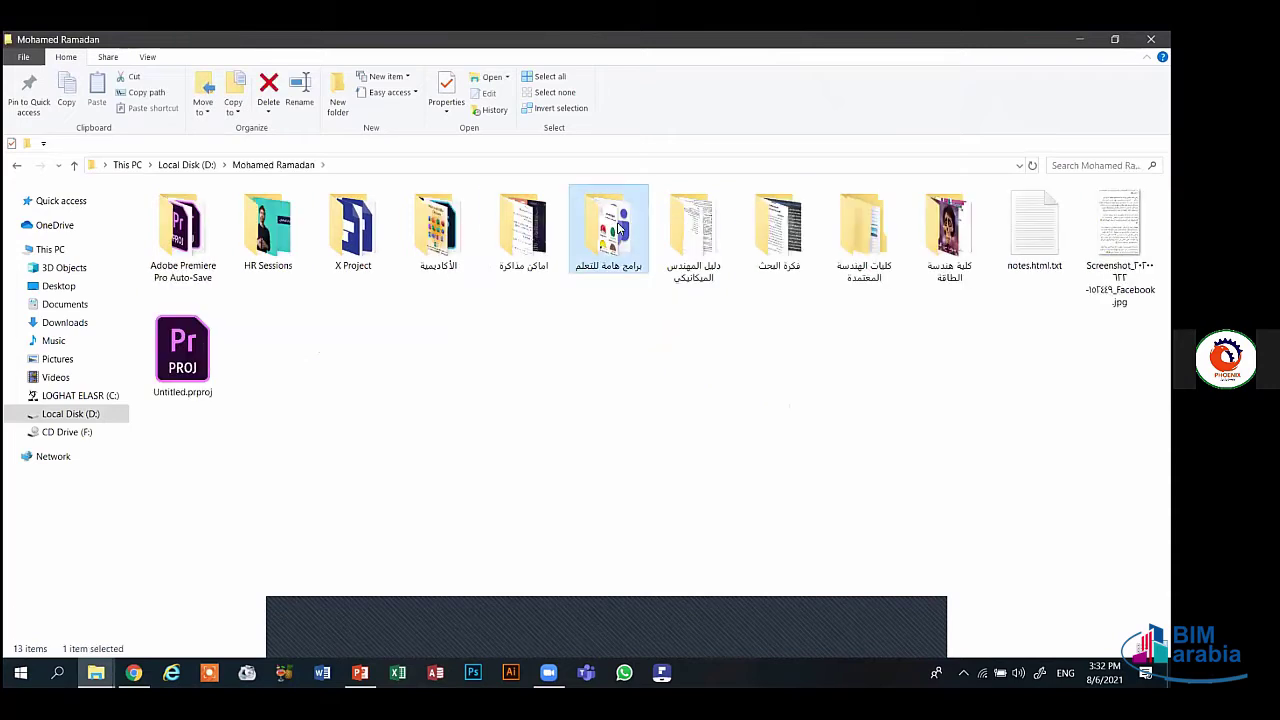
double_click(608, 228)
click(705, 258)
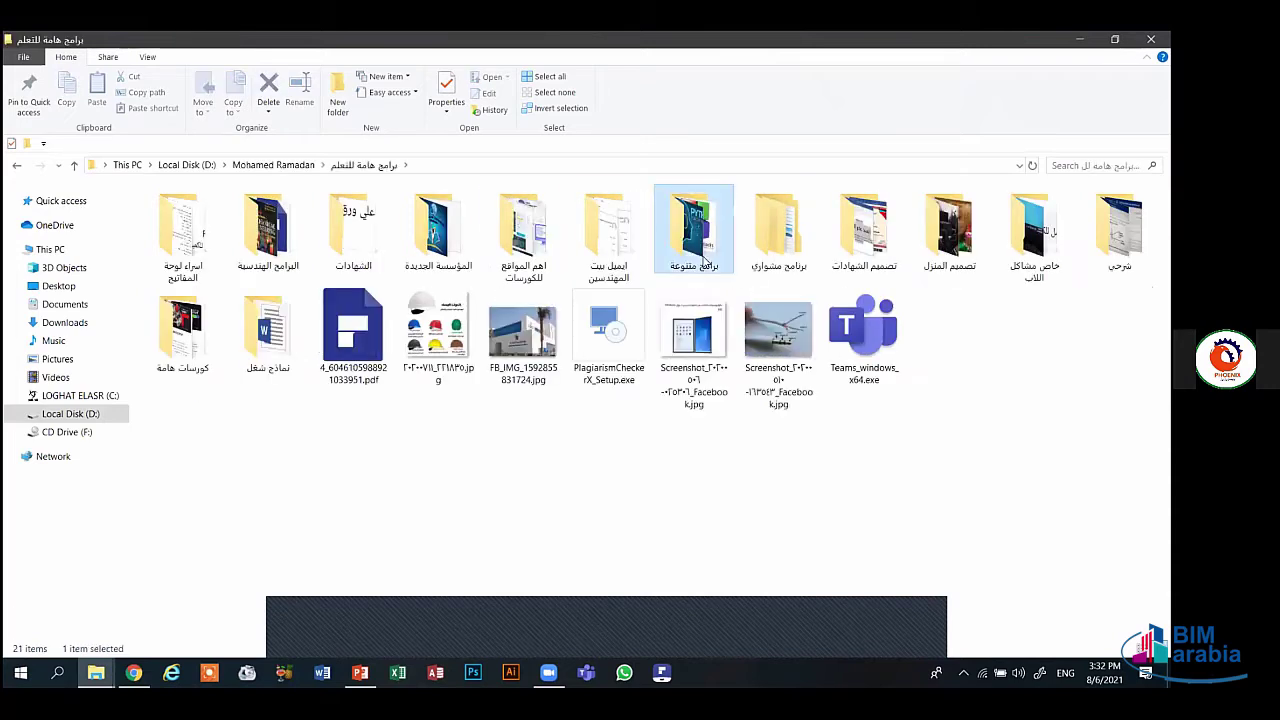
double_click(705, 258)
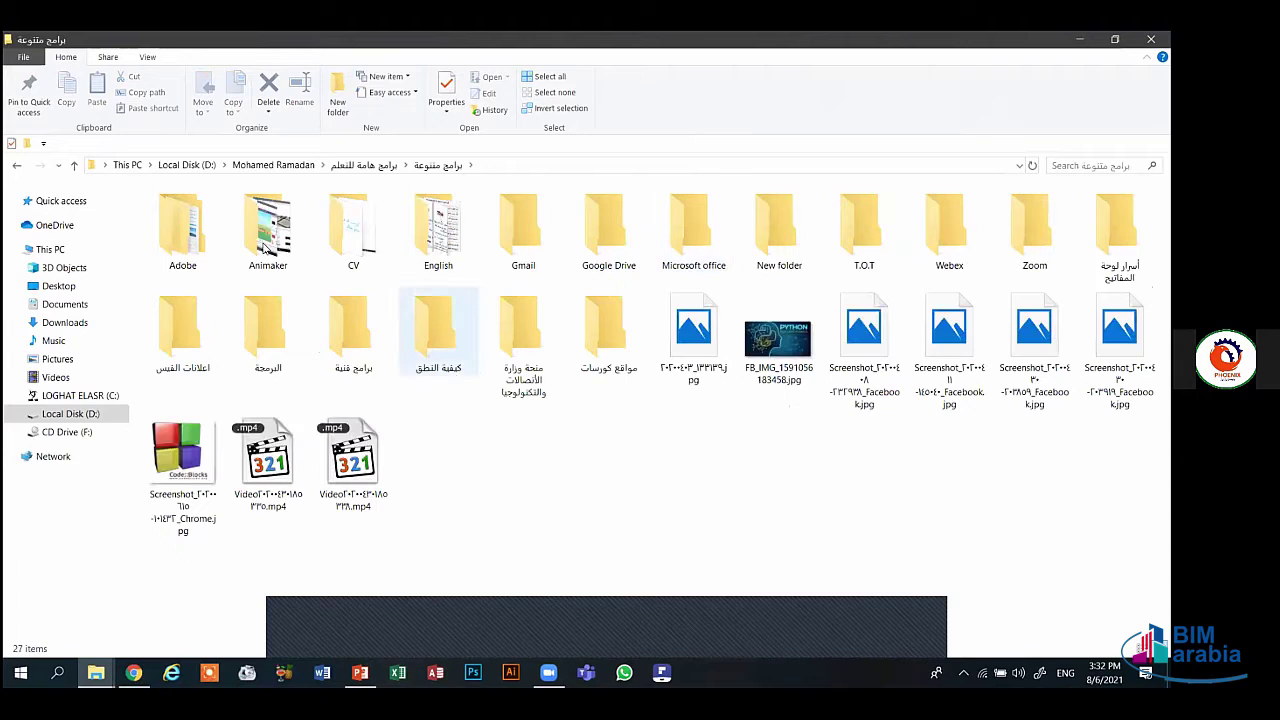
double_click(438, 325)
double_click(266, 230)
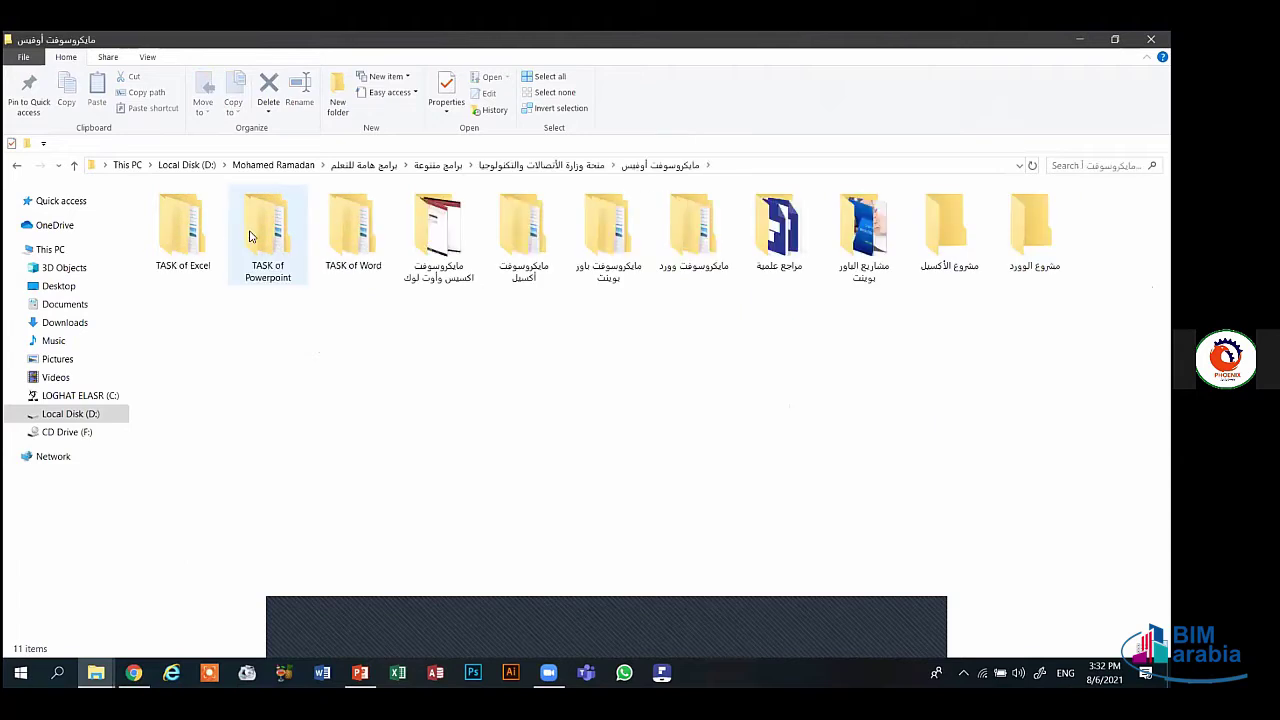
double_click(250, 236)
double_click(200, 246)
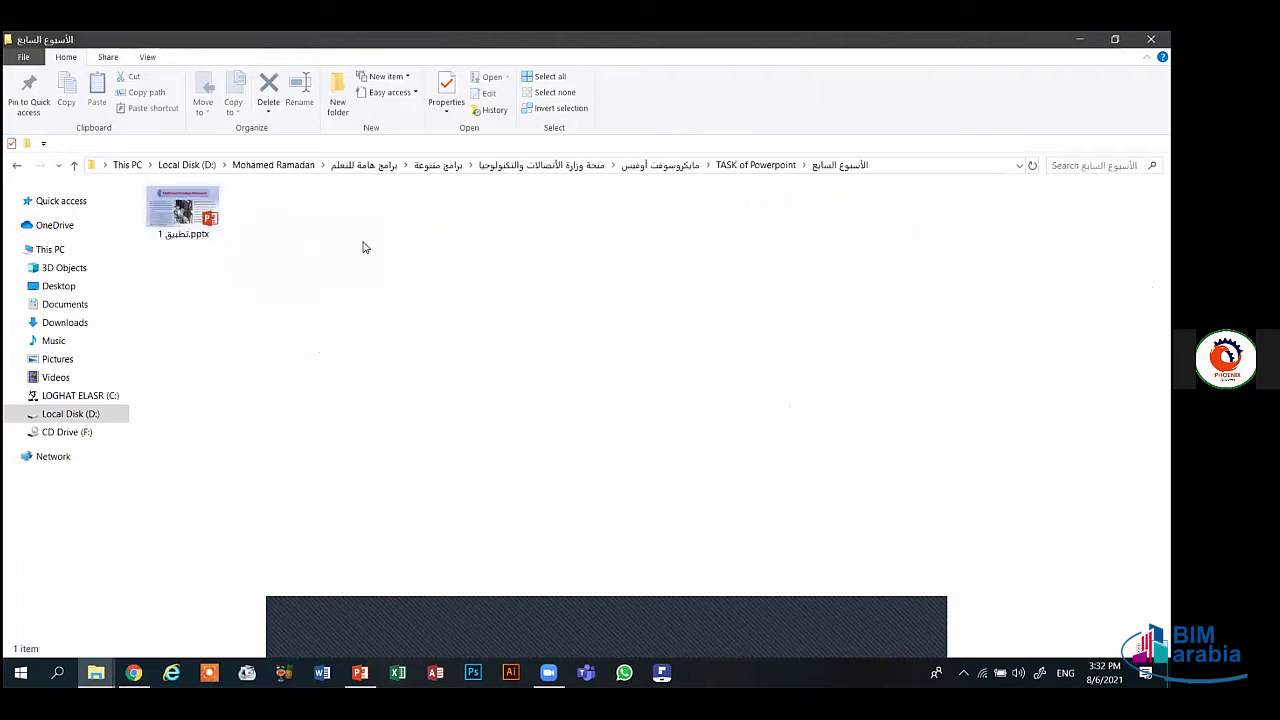
- Open the Project presentation from مشاريع الباور بوينت > المشروع النهائي
key(BackSpace)
key(BackSpace)
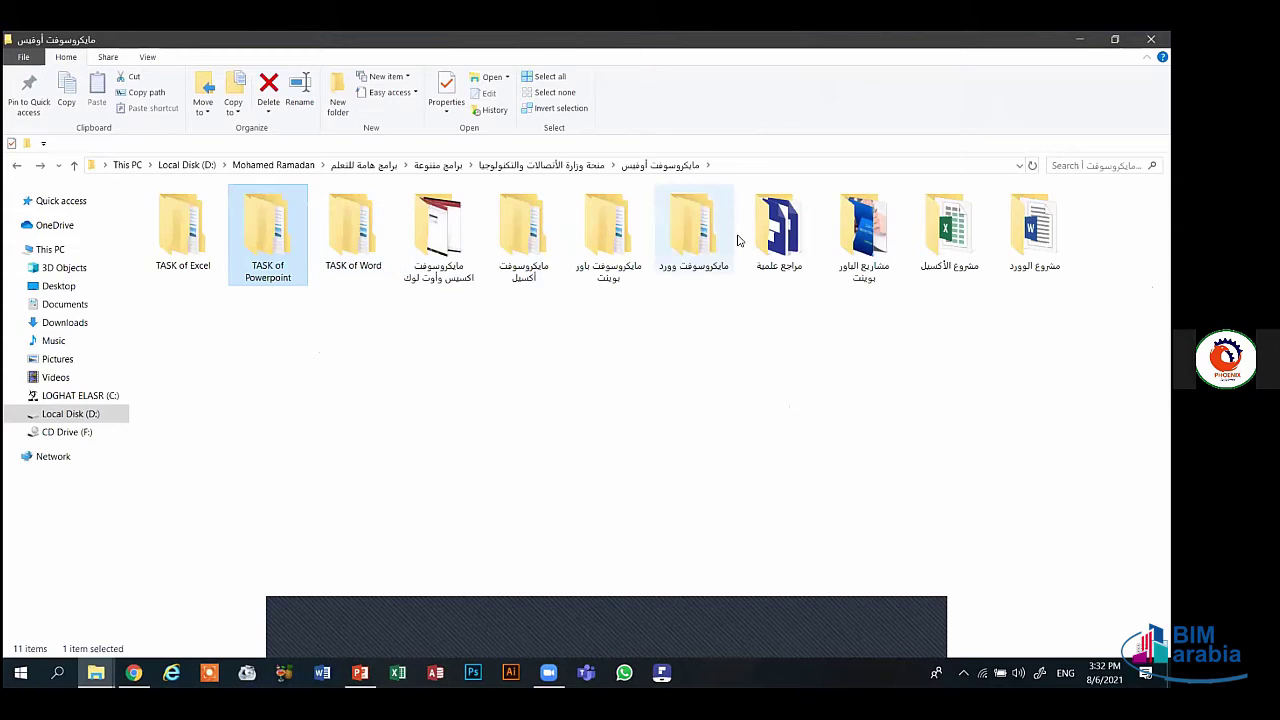
double_click(860, 235)
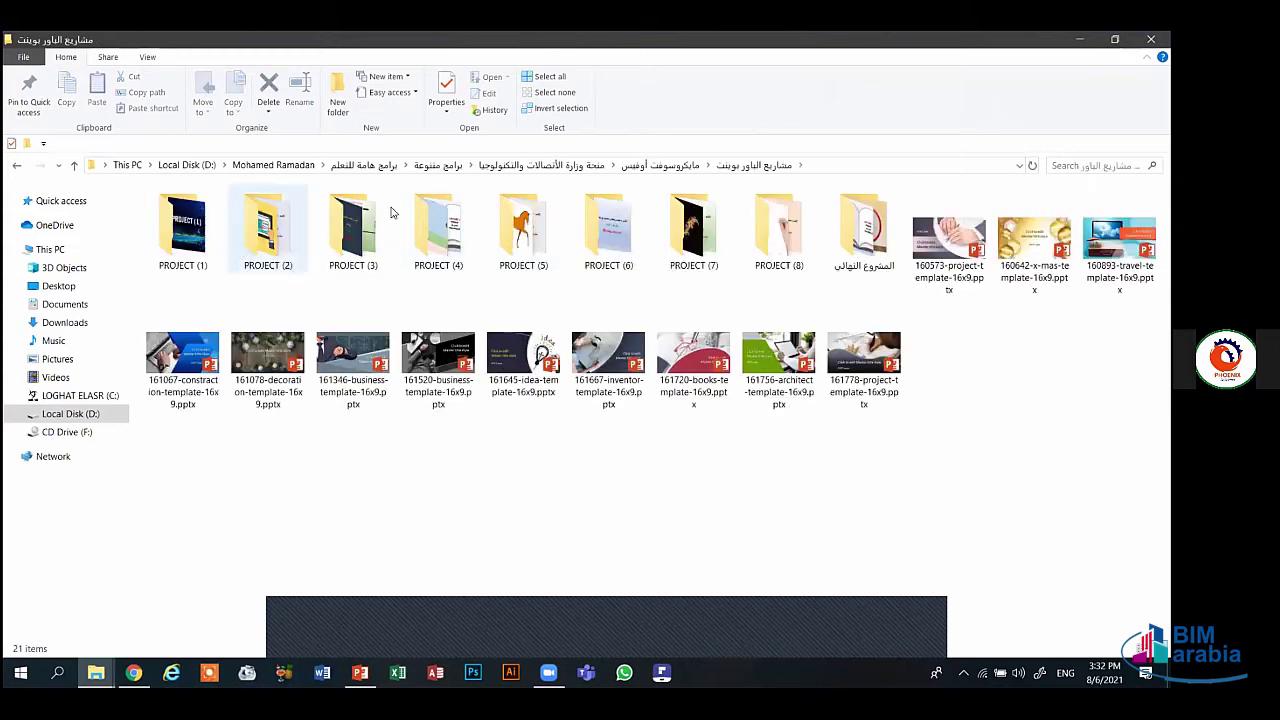
click(353, 230)
double_click(860, 232)
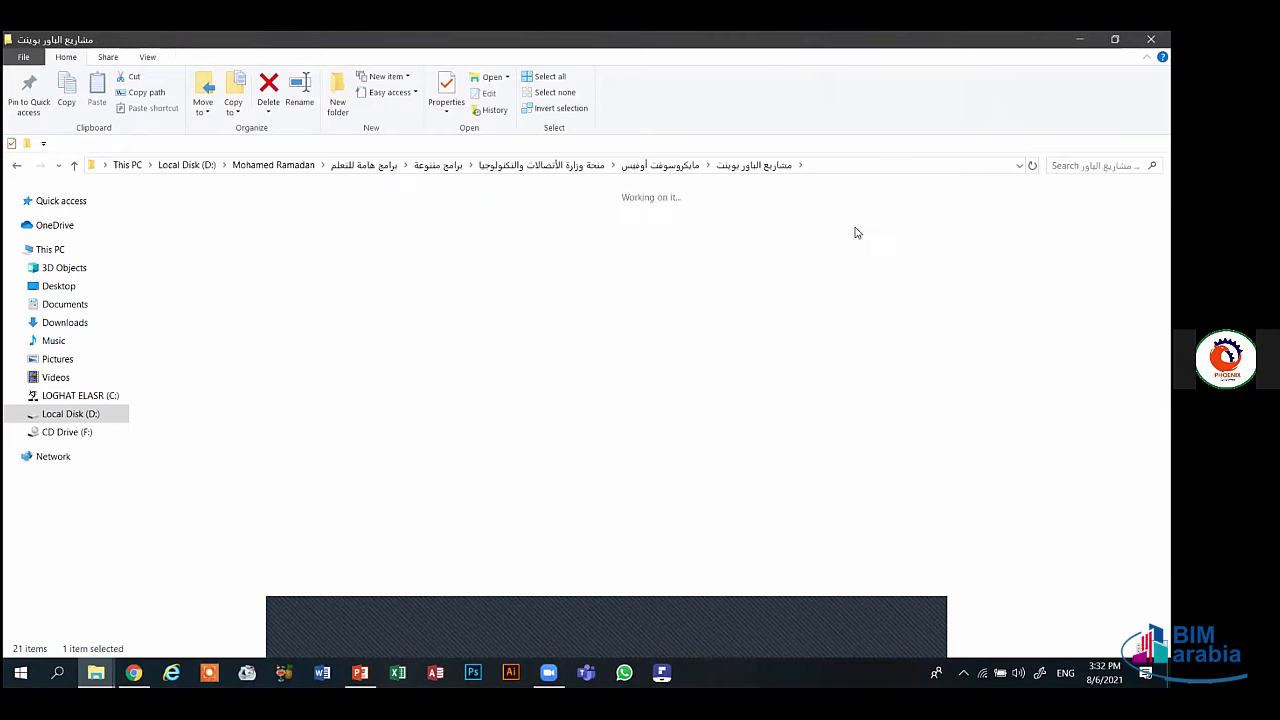
click(365, 251)
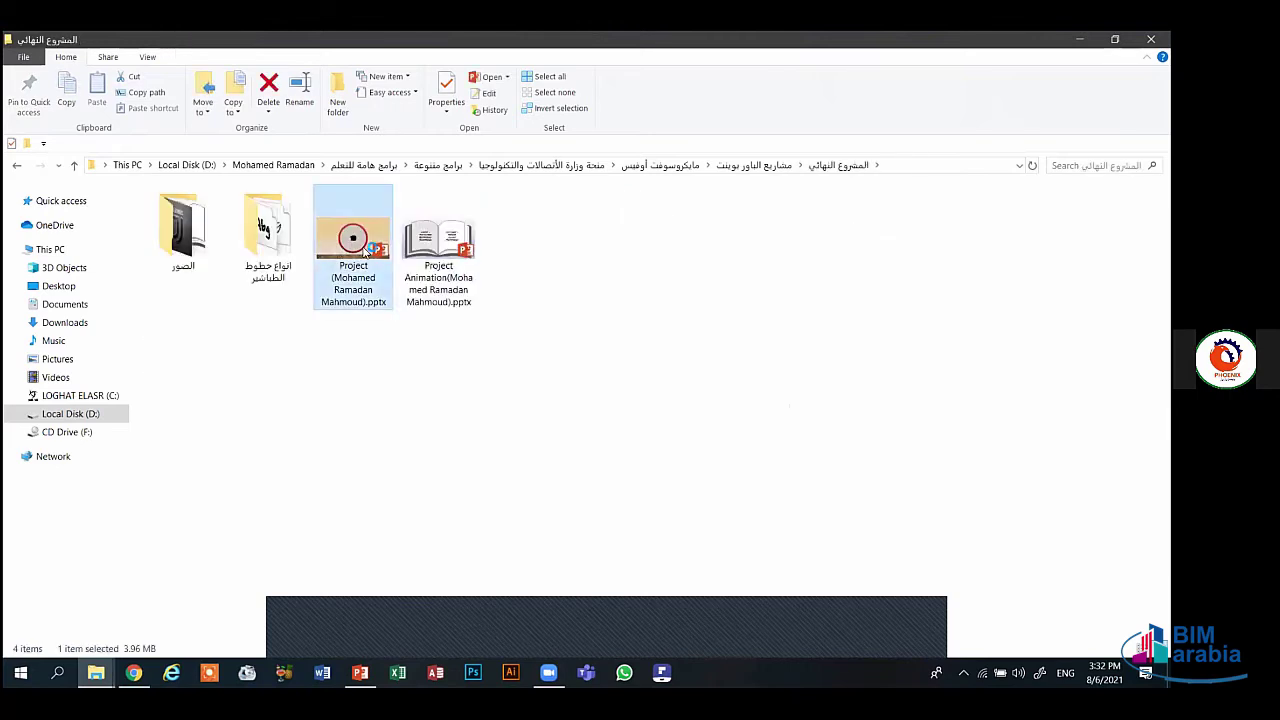
double_click(365, 251)
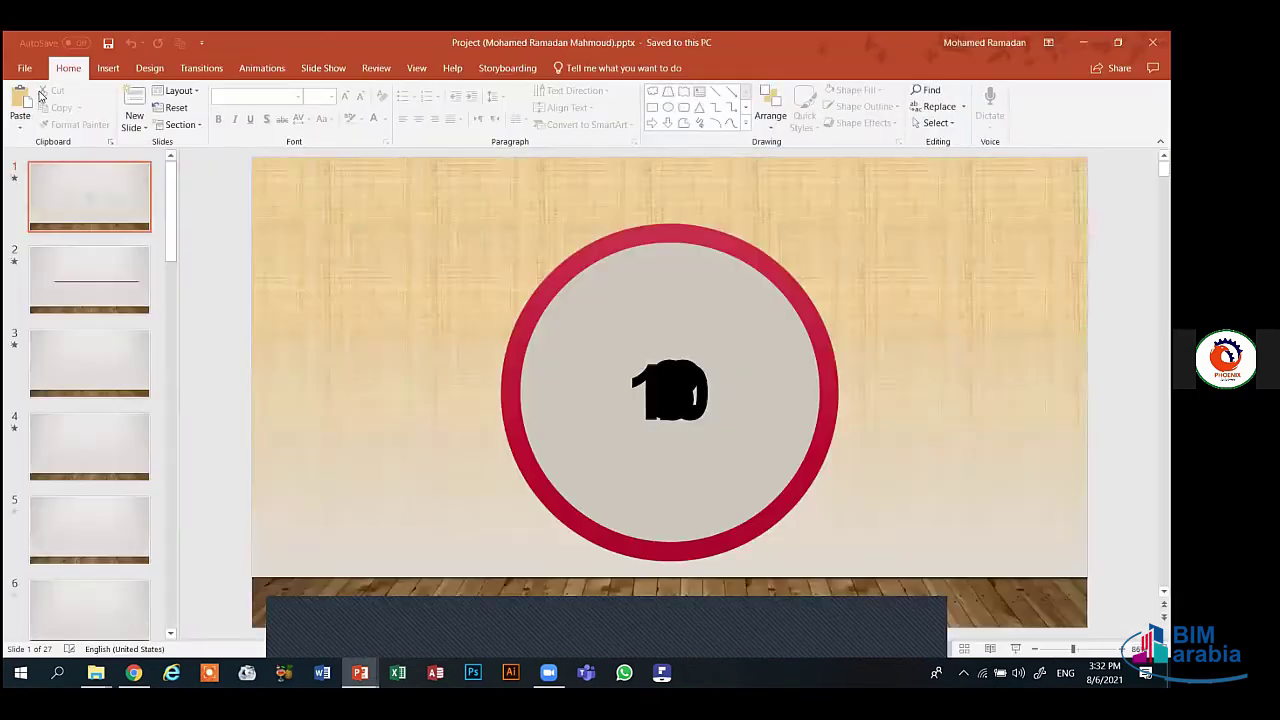
- Preview the red-ring countdown animation on the finished project's slide 1
click(262, 68)
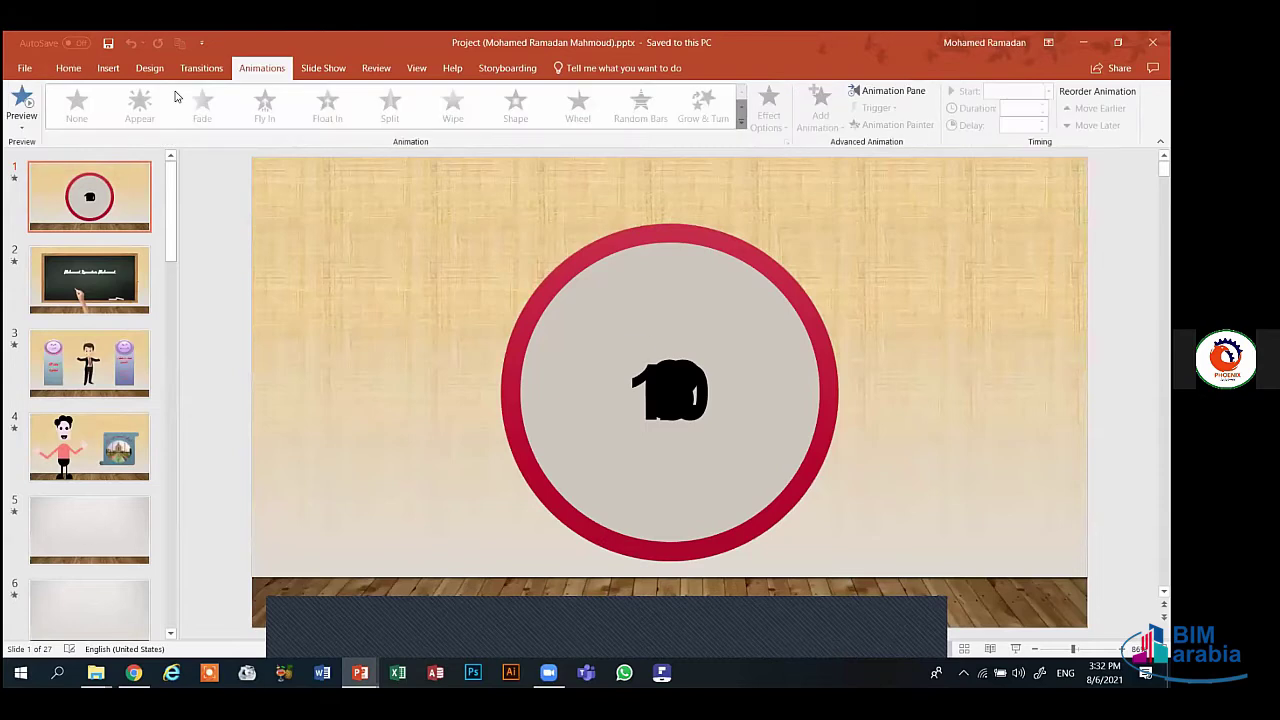
click(22, 95)
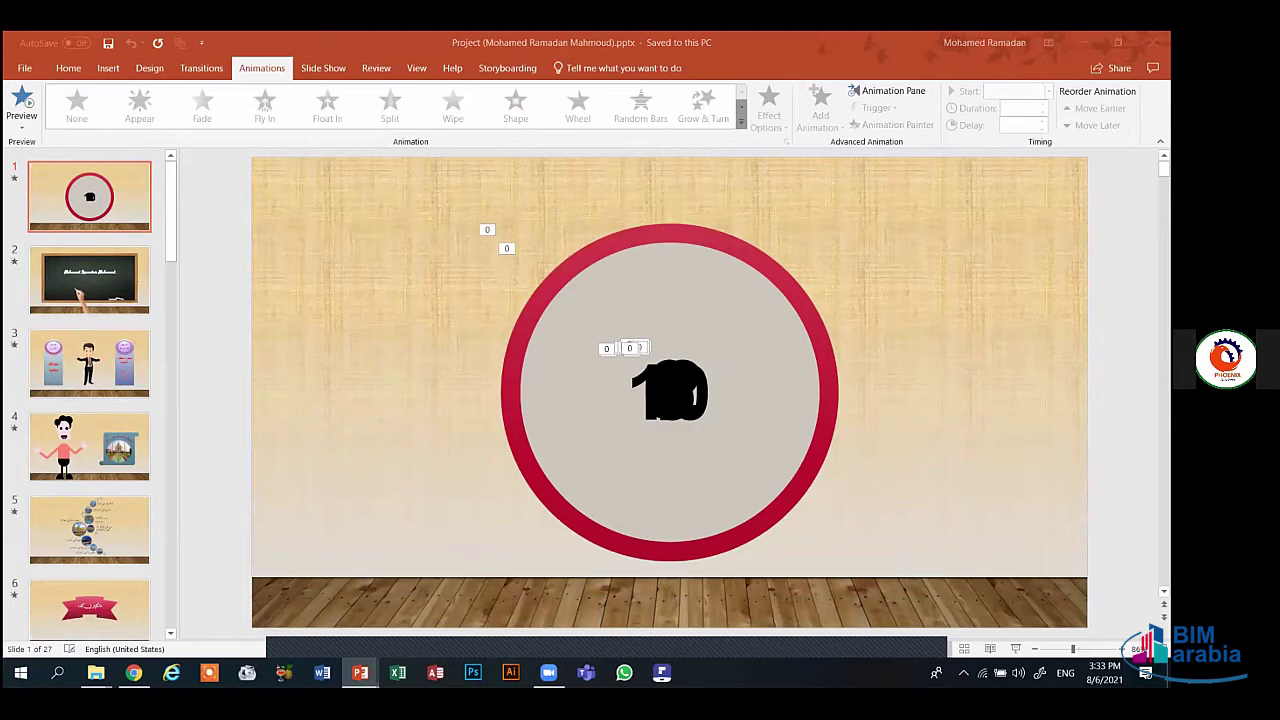
- Back in Presentation1, set the number's exit animation to start After Previous
mouse_move(360, 672)
click(260, 607)
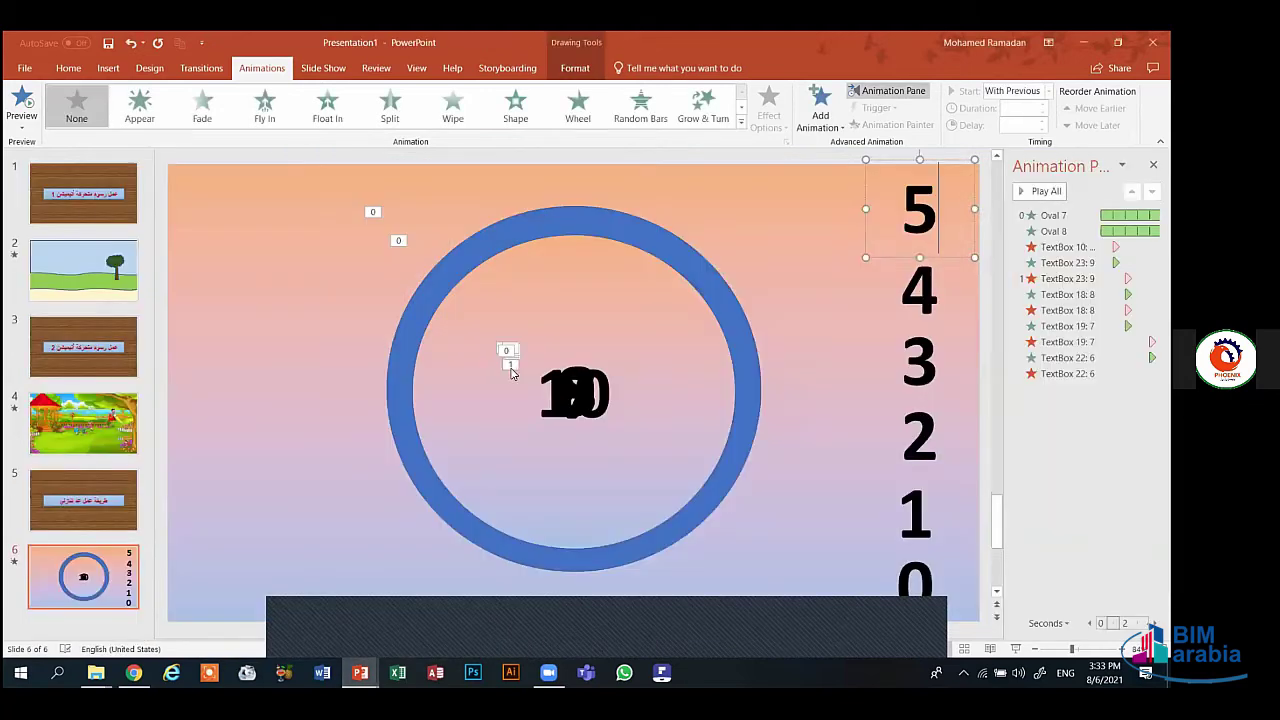
click(510, 366)
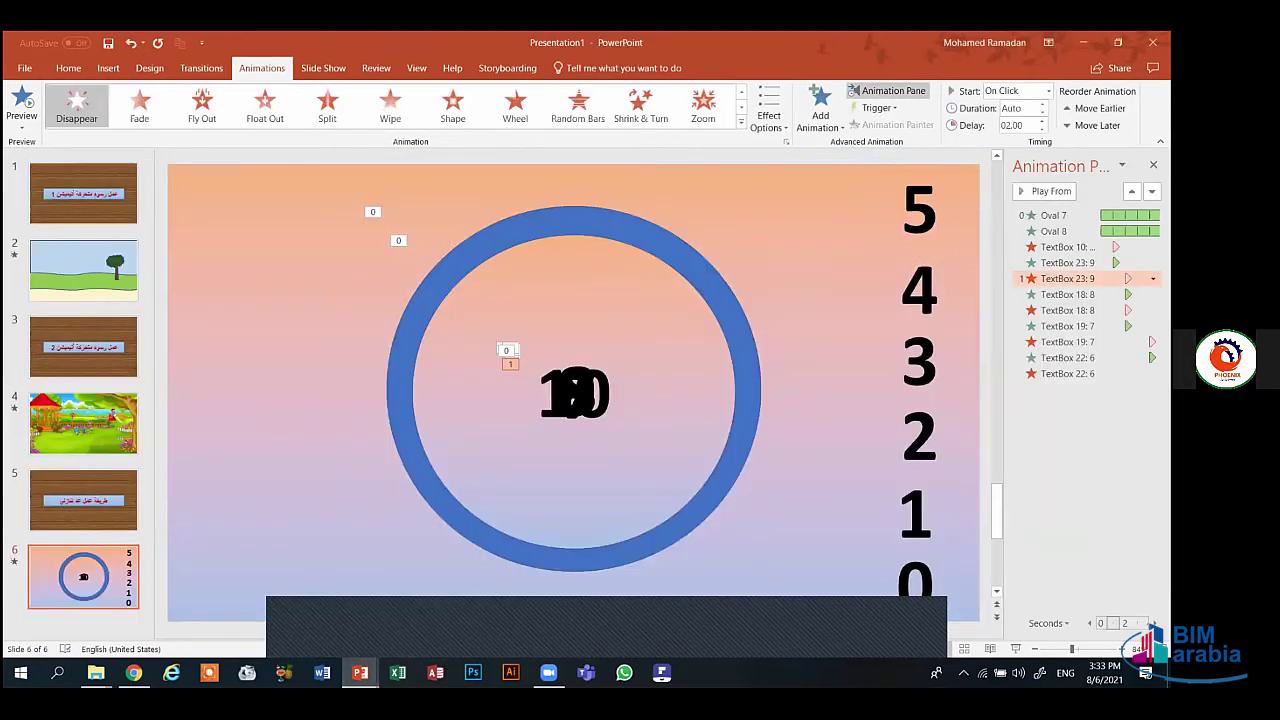
click(1015, 91)
click(1020, 132)
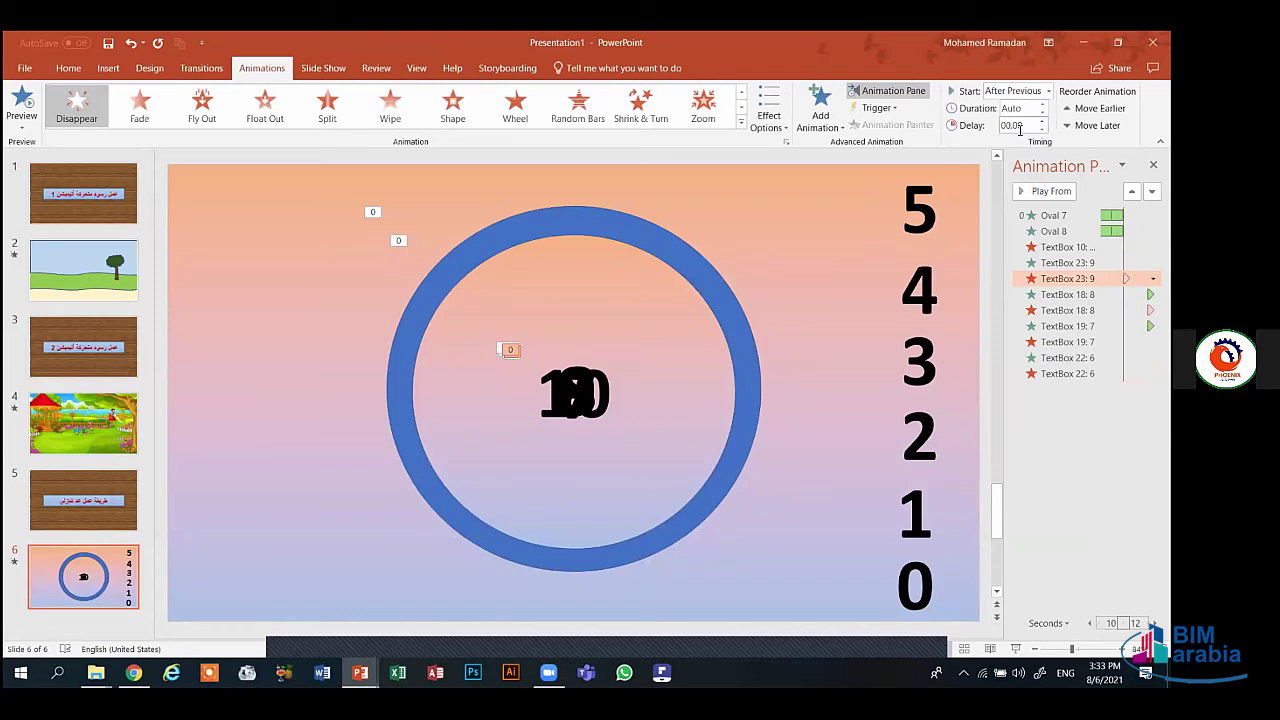
- Set every animation in the list to start With Previous and preview the slide
click(504, 348)
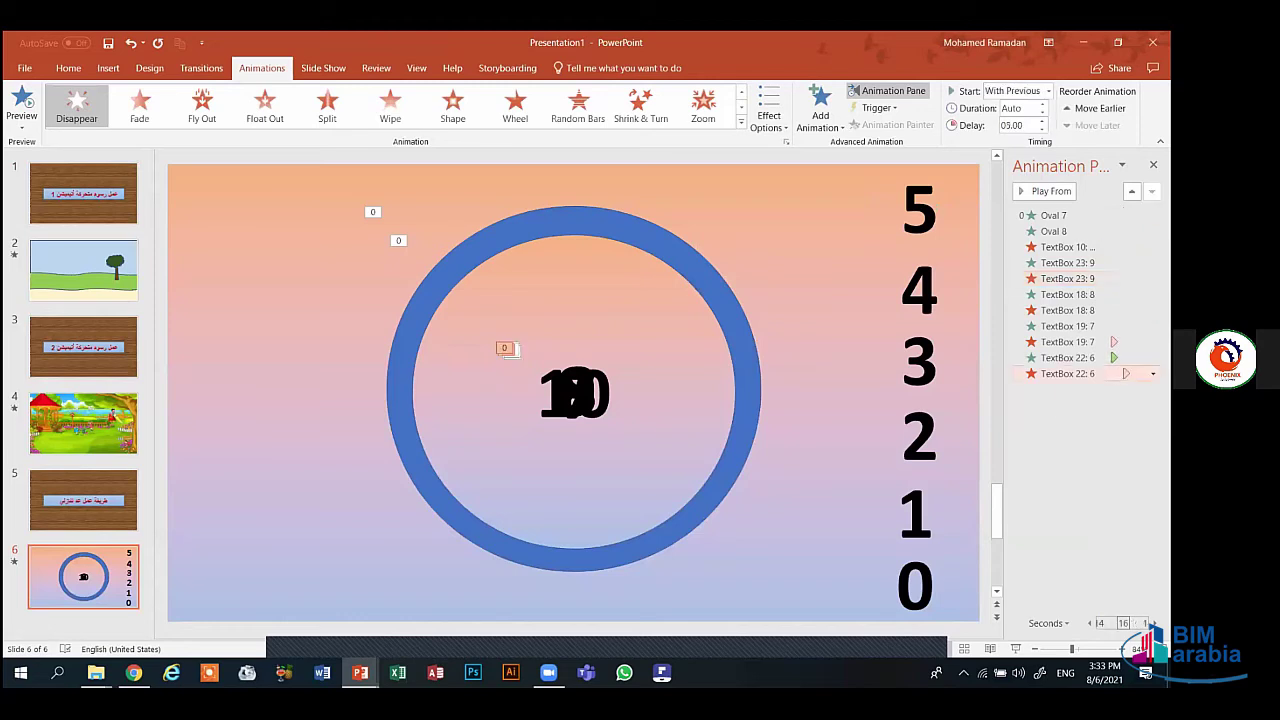
shift+click(1040, 216)
click(1018, 91)
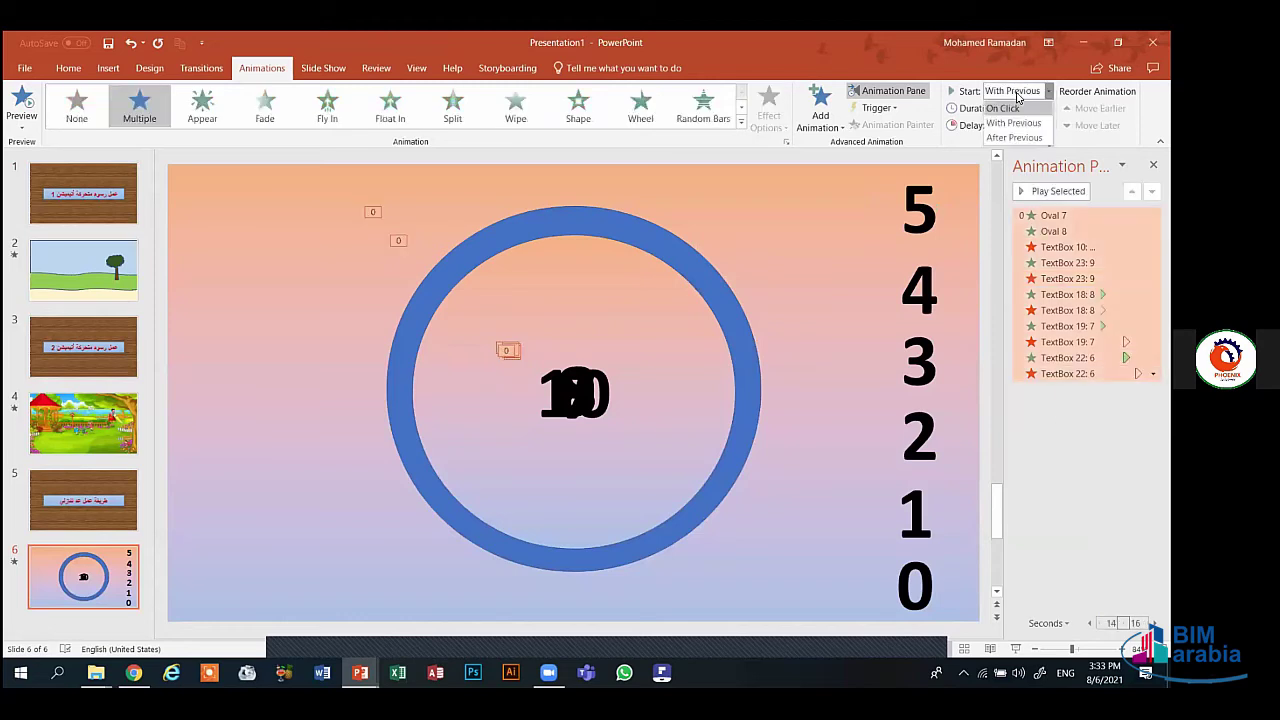
click(1014, 122)
click(313, 310)
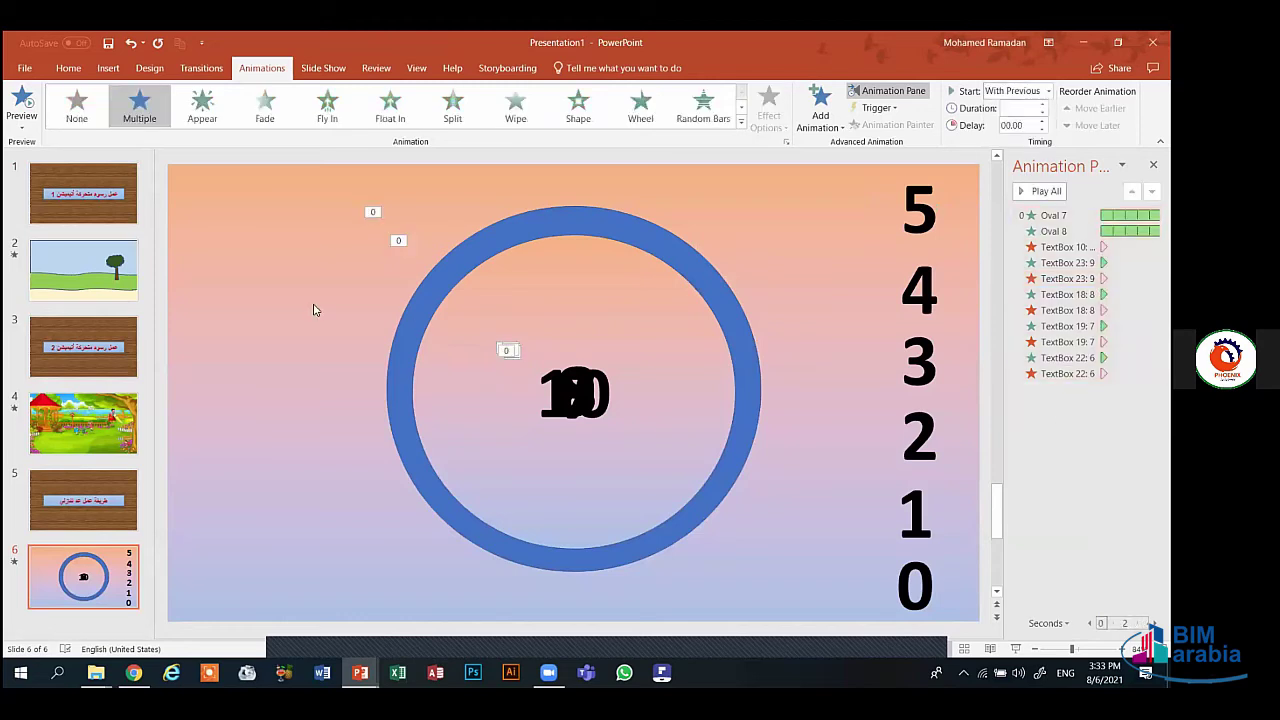
click(20, 100)
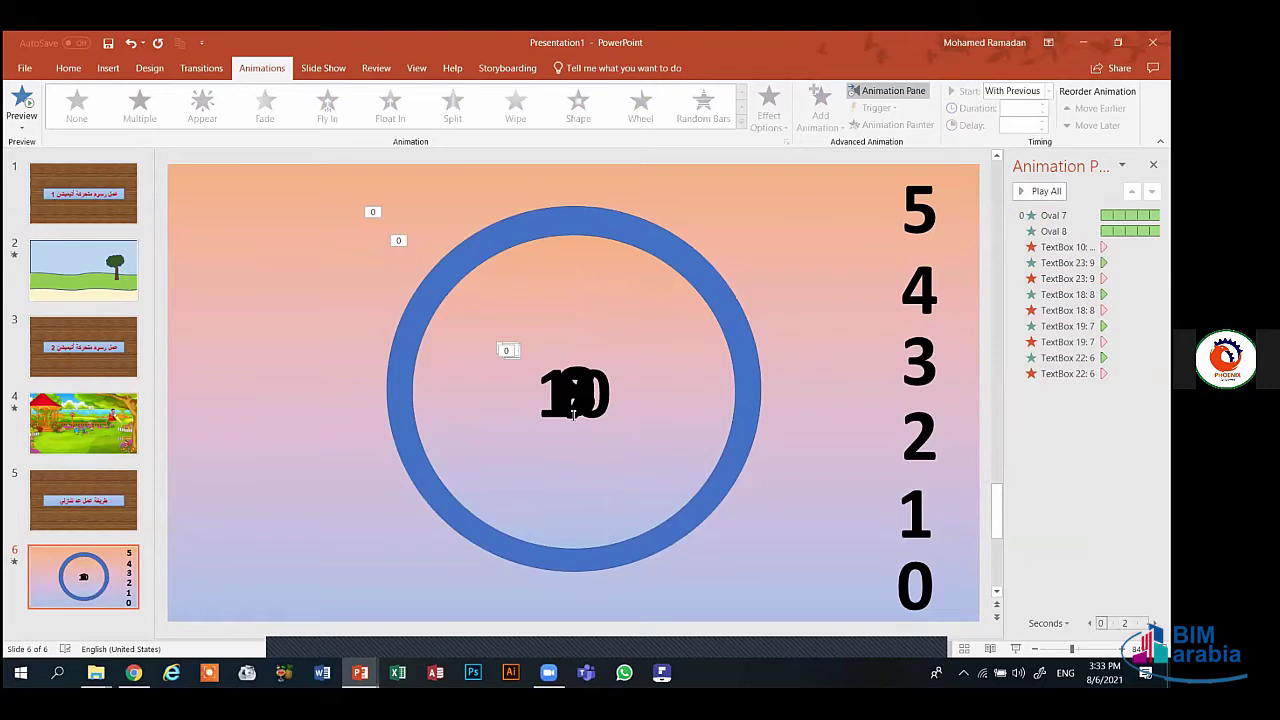
- Delete the stacked number text box from the ring centre
click(597, 392)
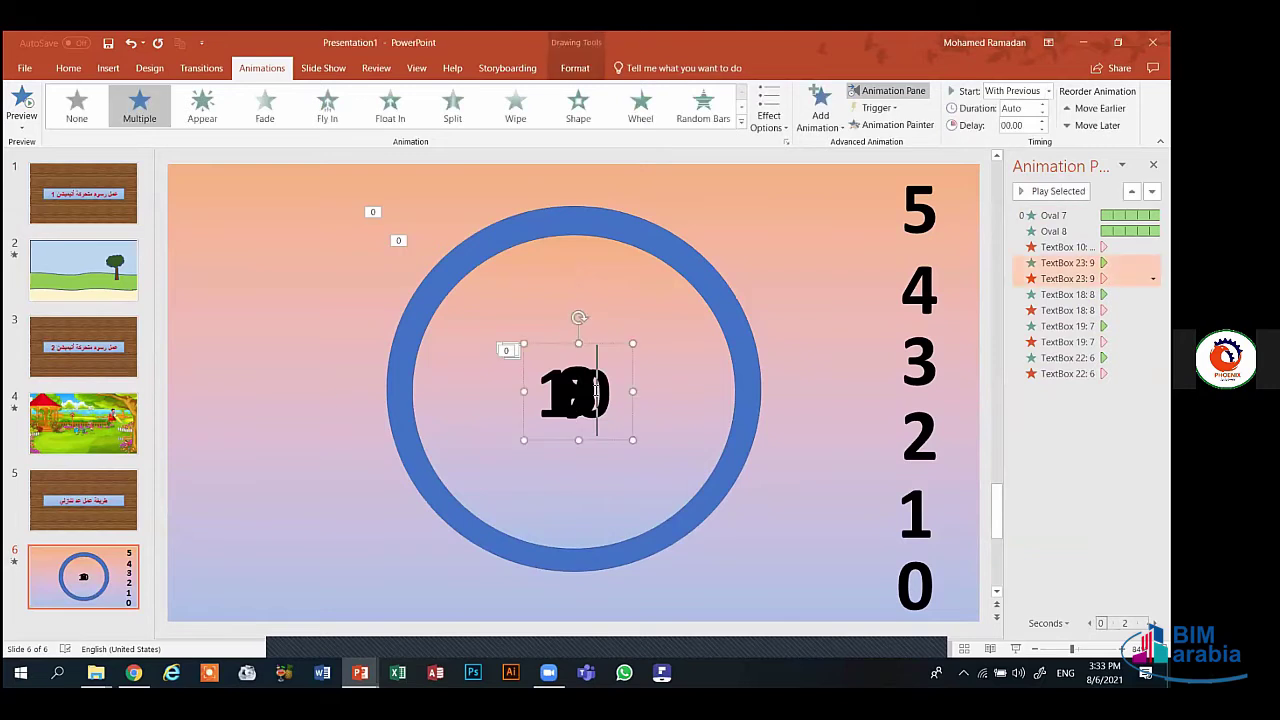
click(562, 341)
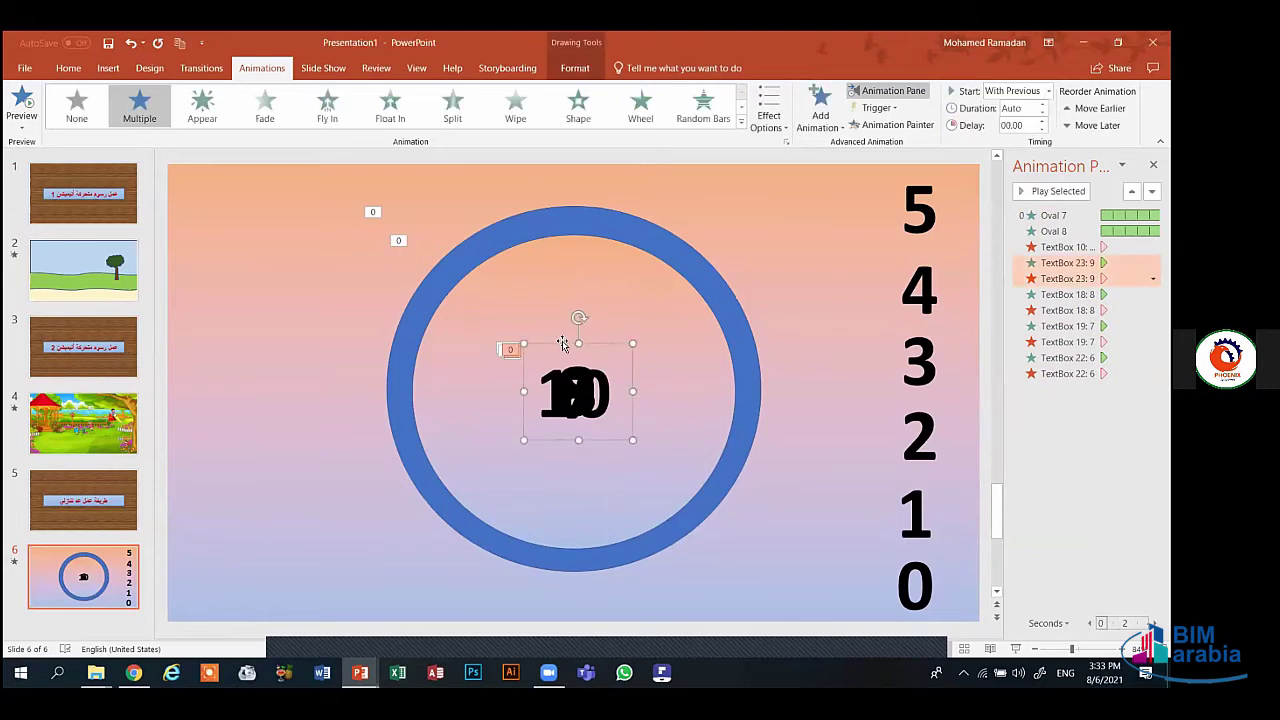
key(Delete)
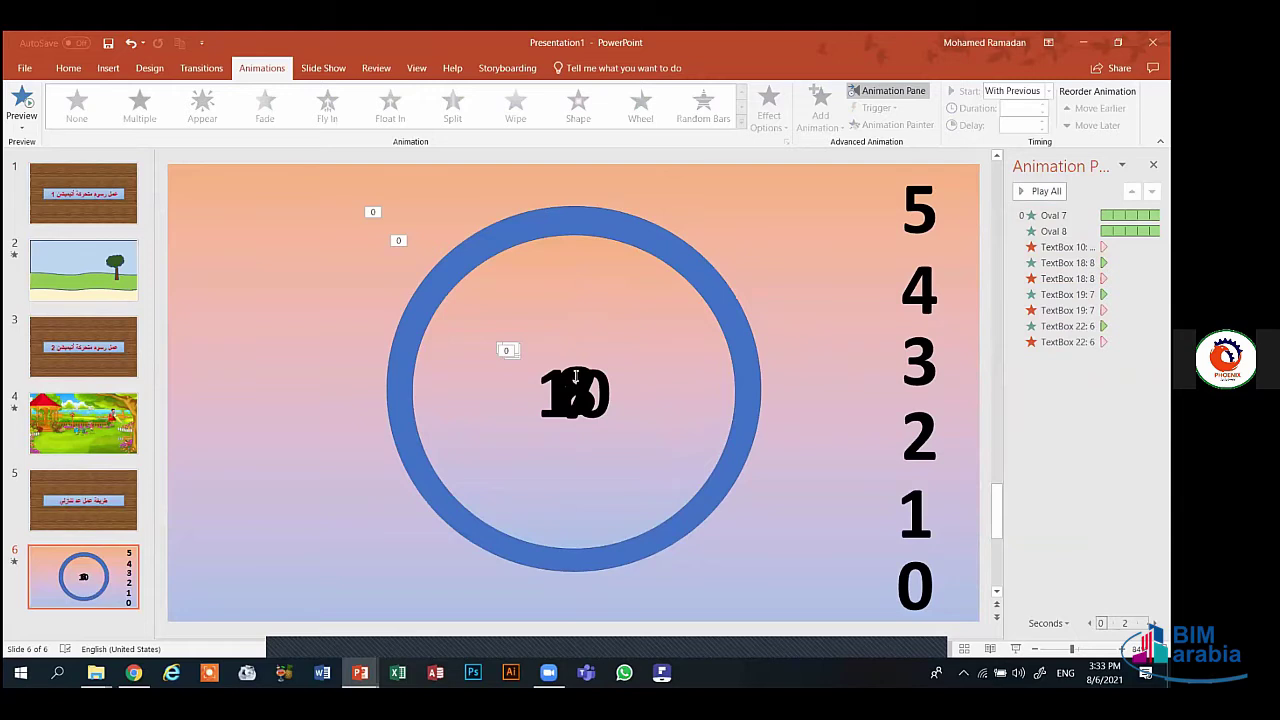
- Delete the TextBox 22, 19 and 18 number boxes from the ring centre
click(552, 340)
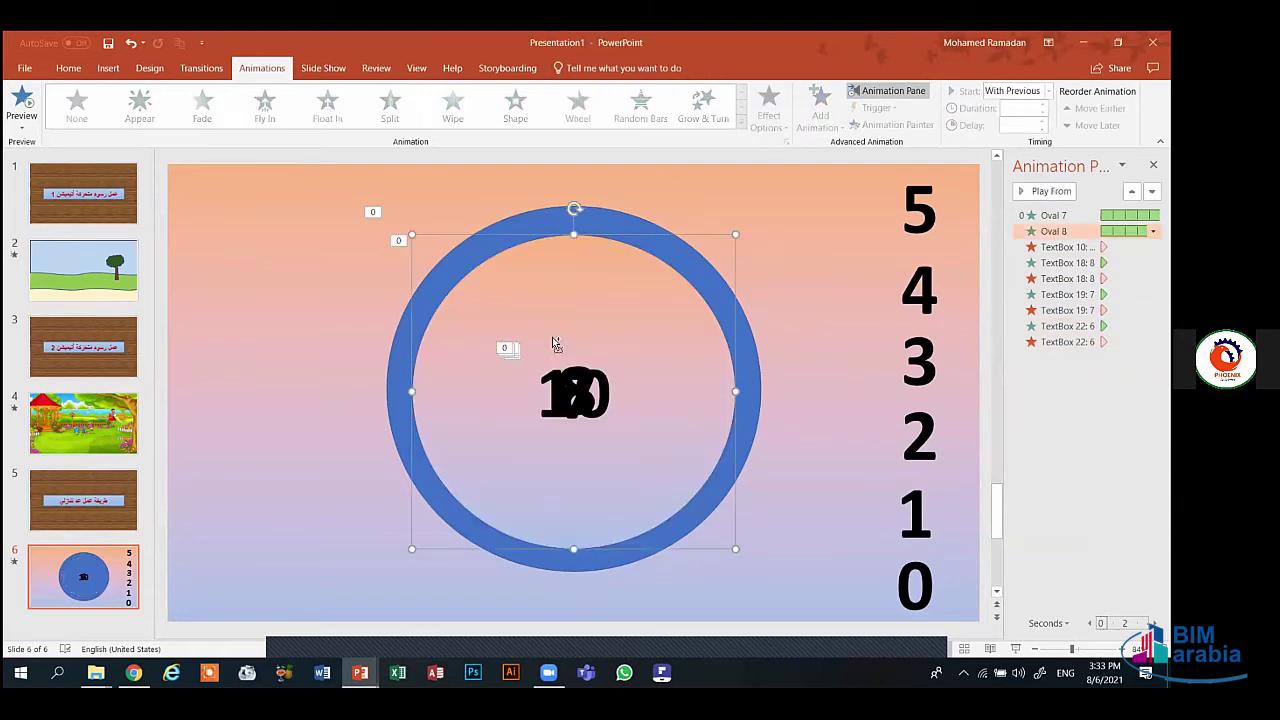
double_click(556, 344)
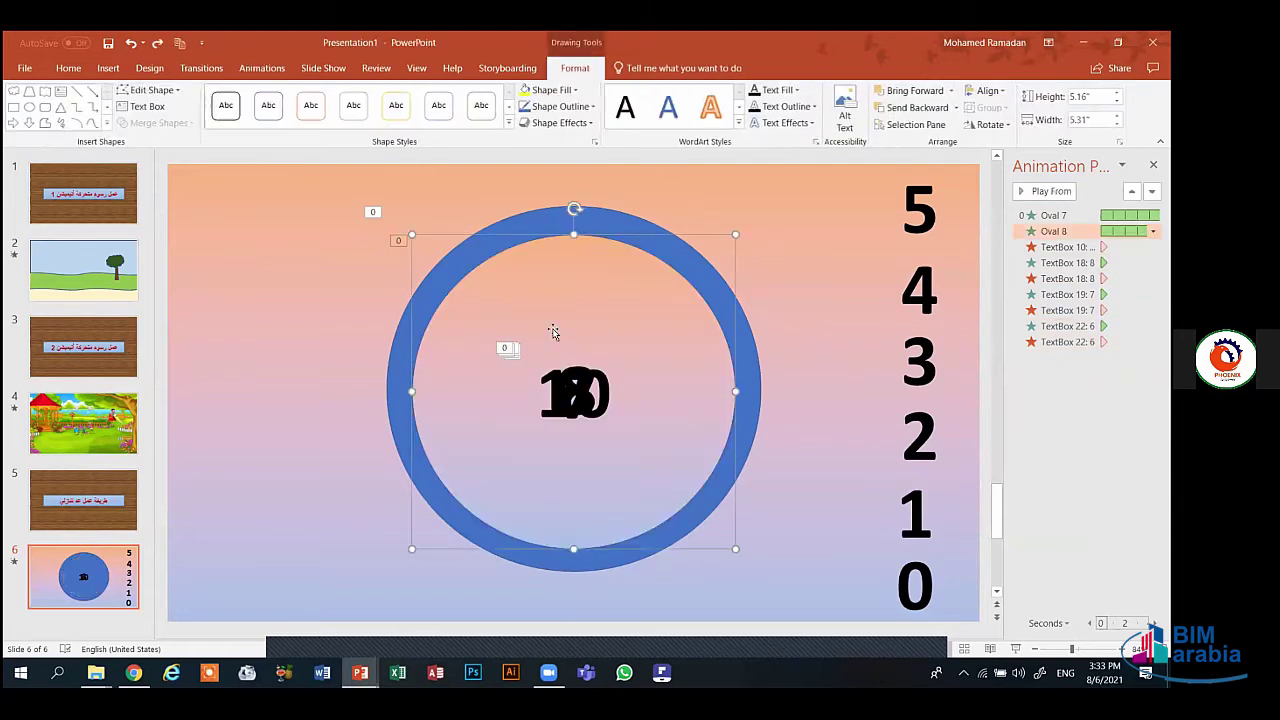
click(573, 400)
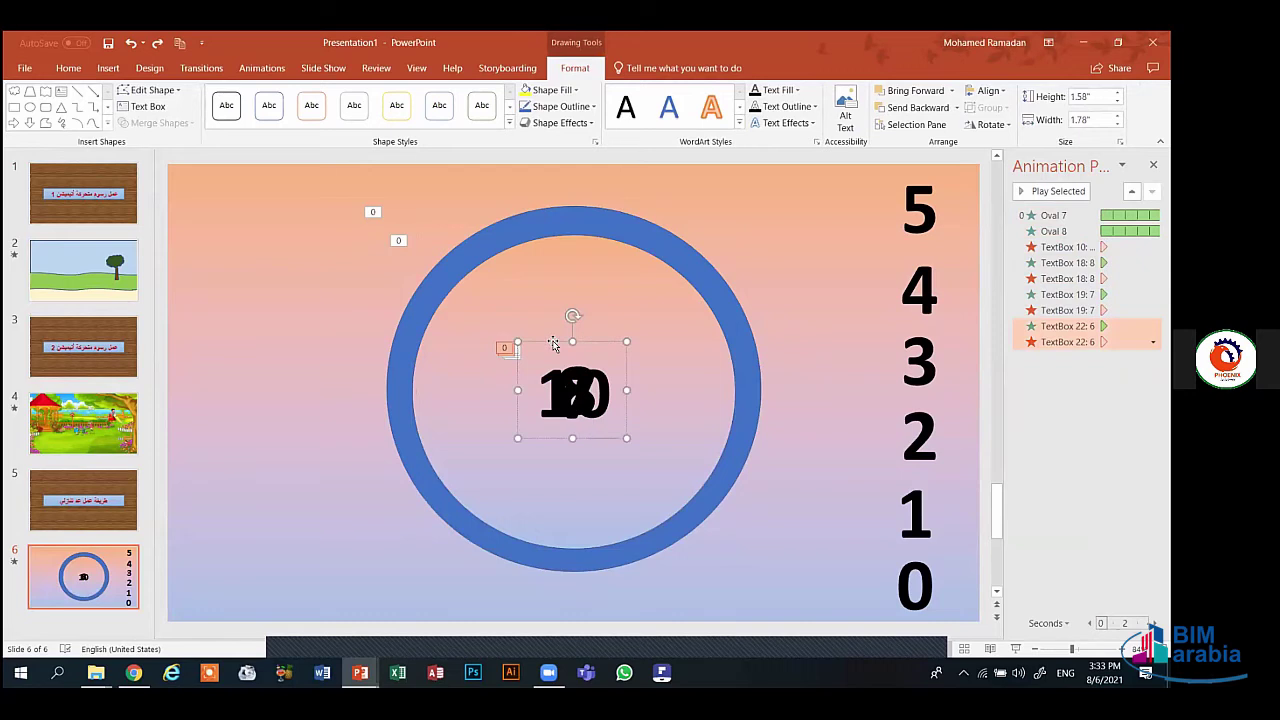
key(Delete)
click(569, 375)
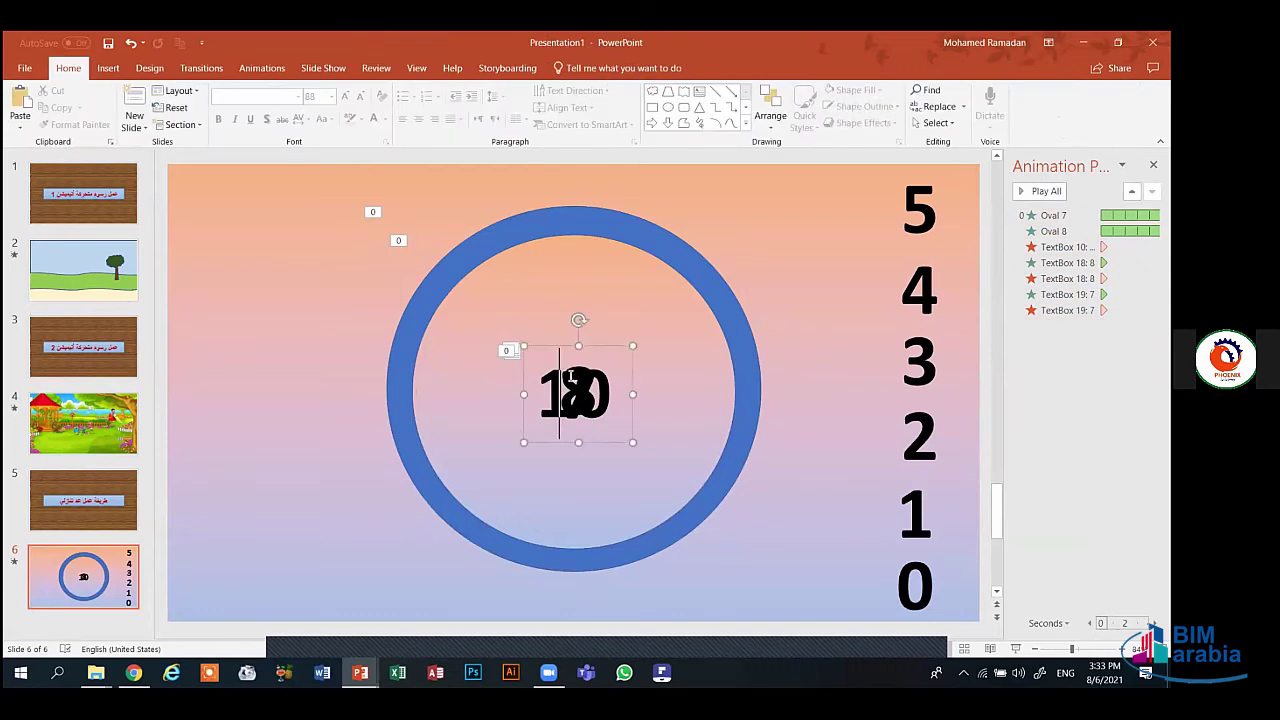
click(559, 347)
key(Delete)
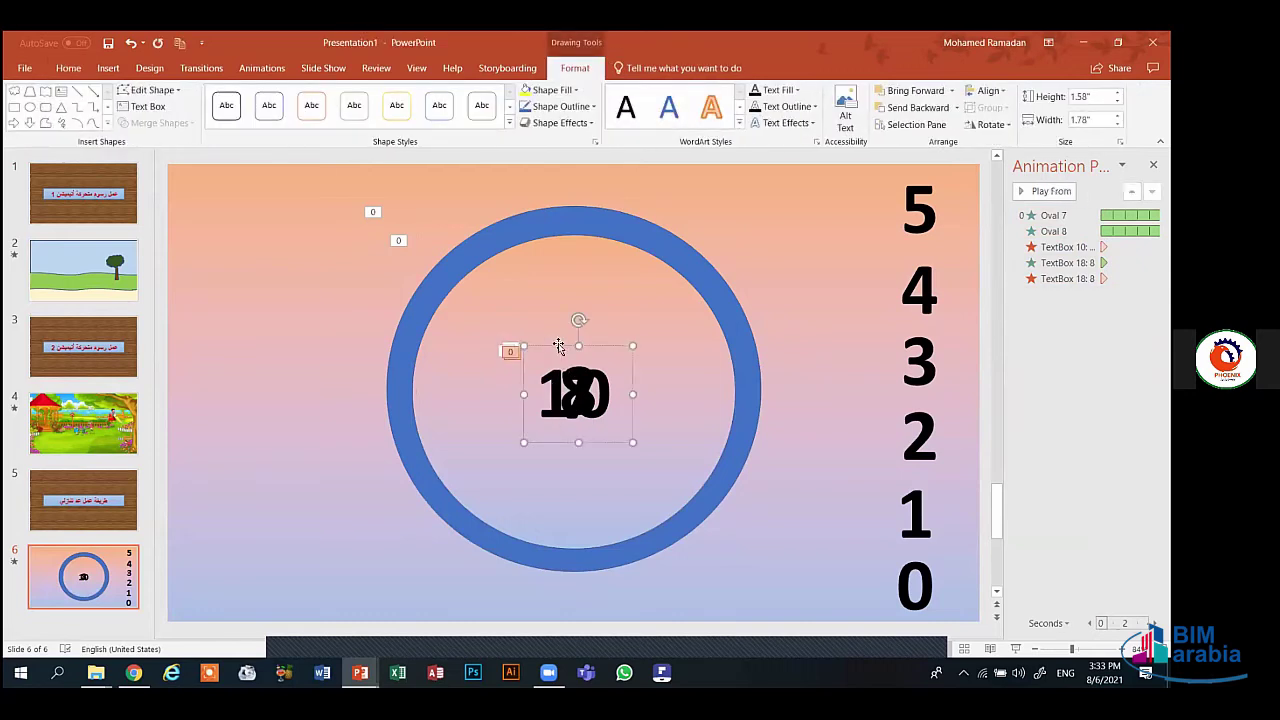
click(561, 345)
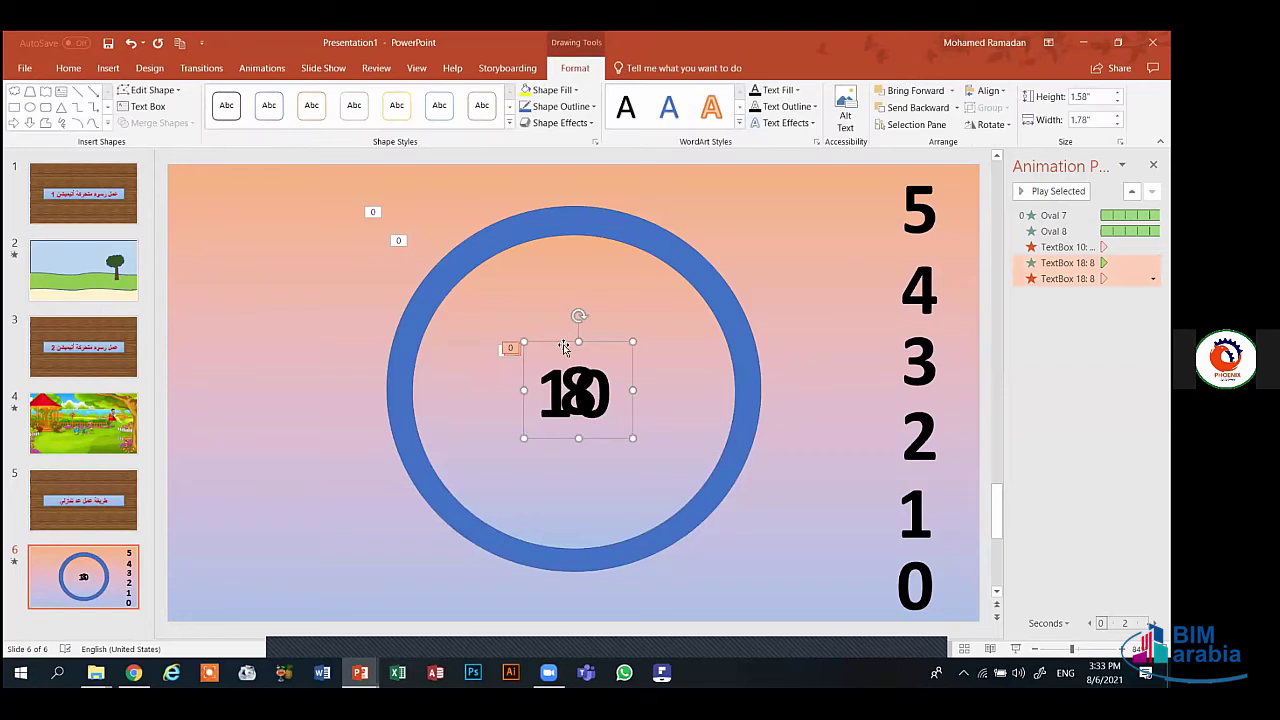
key(Delete)
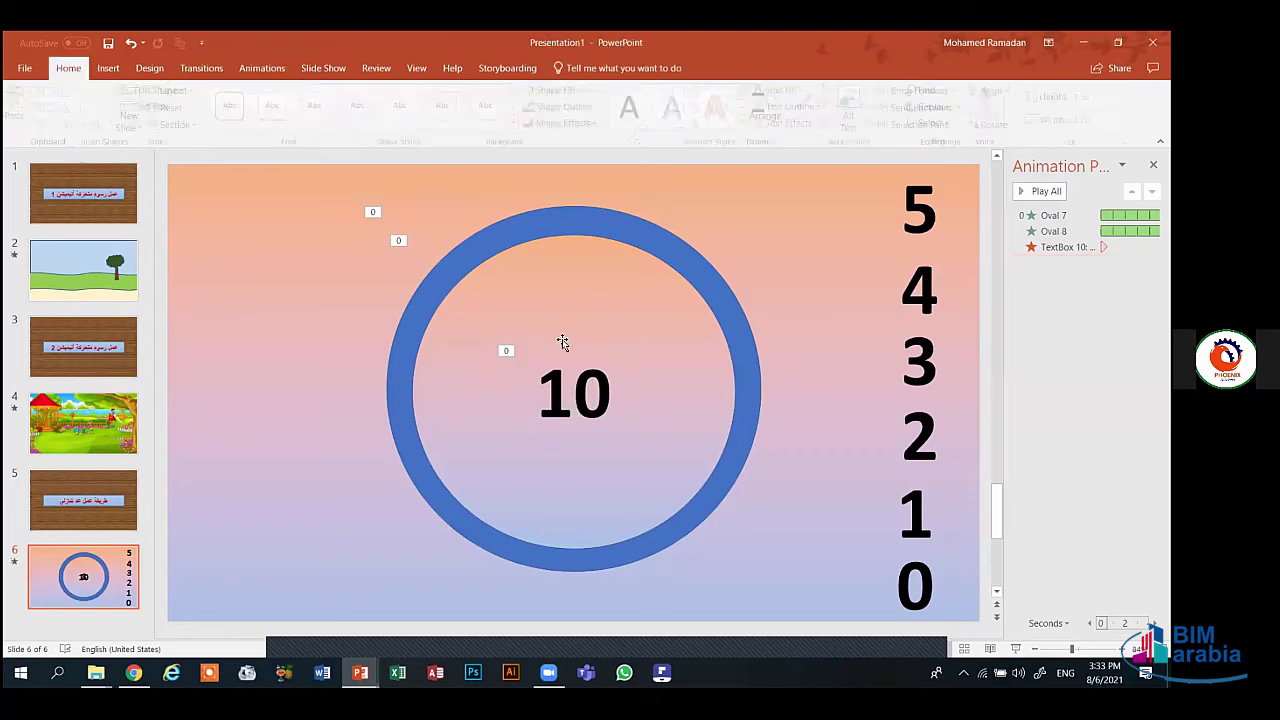
- Delete the remaining 10 text box from the ring centre
click(571, 395)
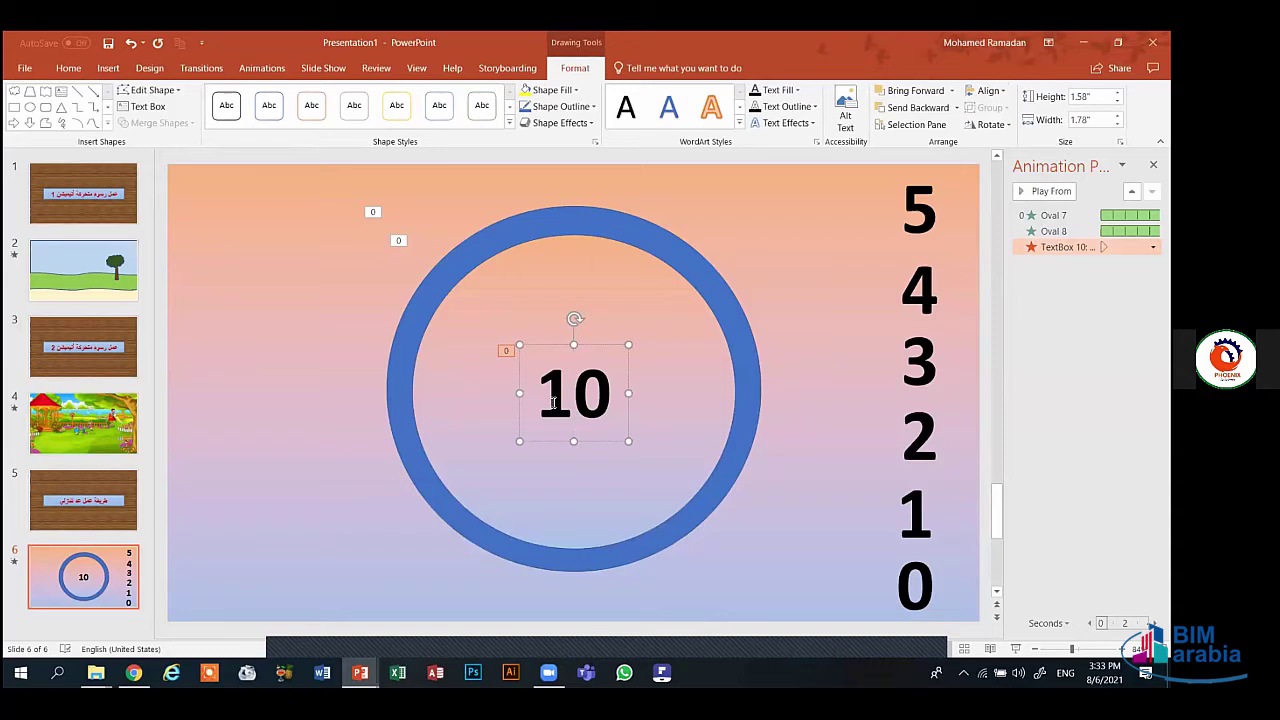
click(548, 343)
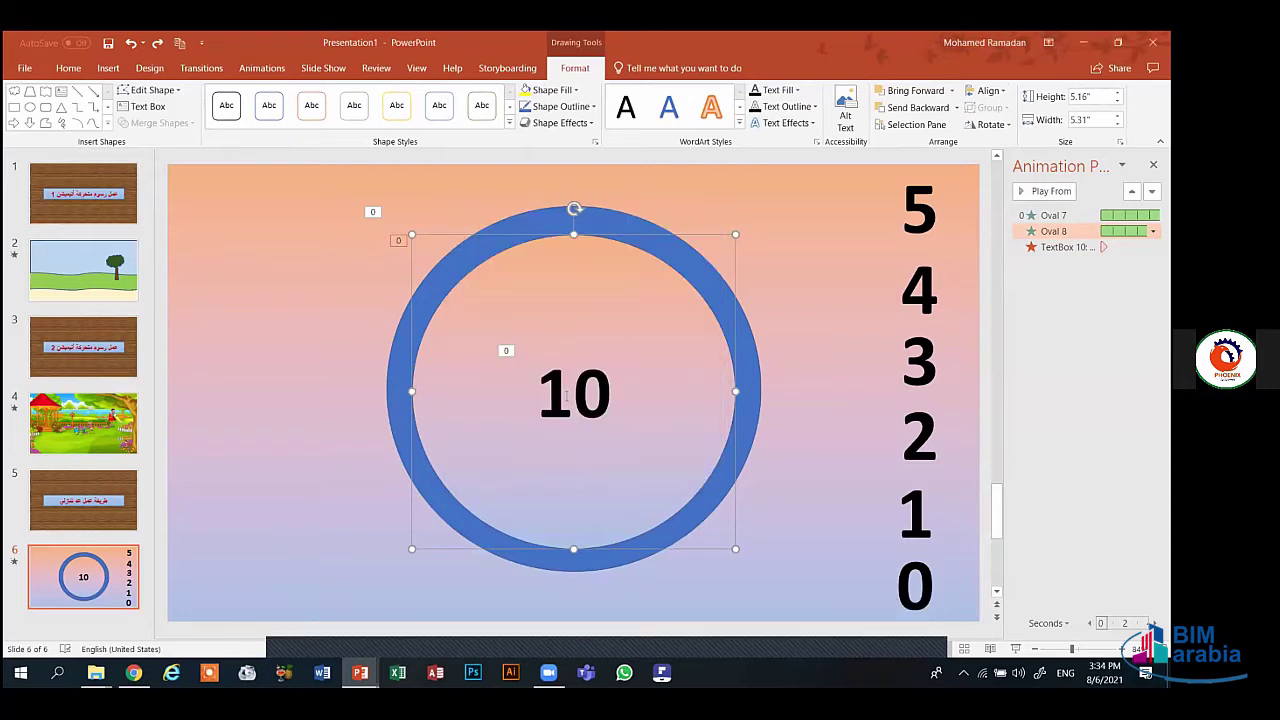
click(555, 364)
click(548, 350)
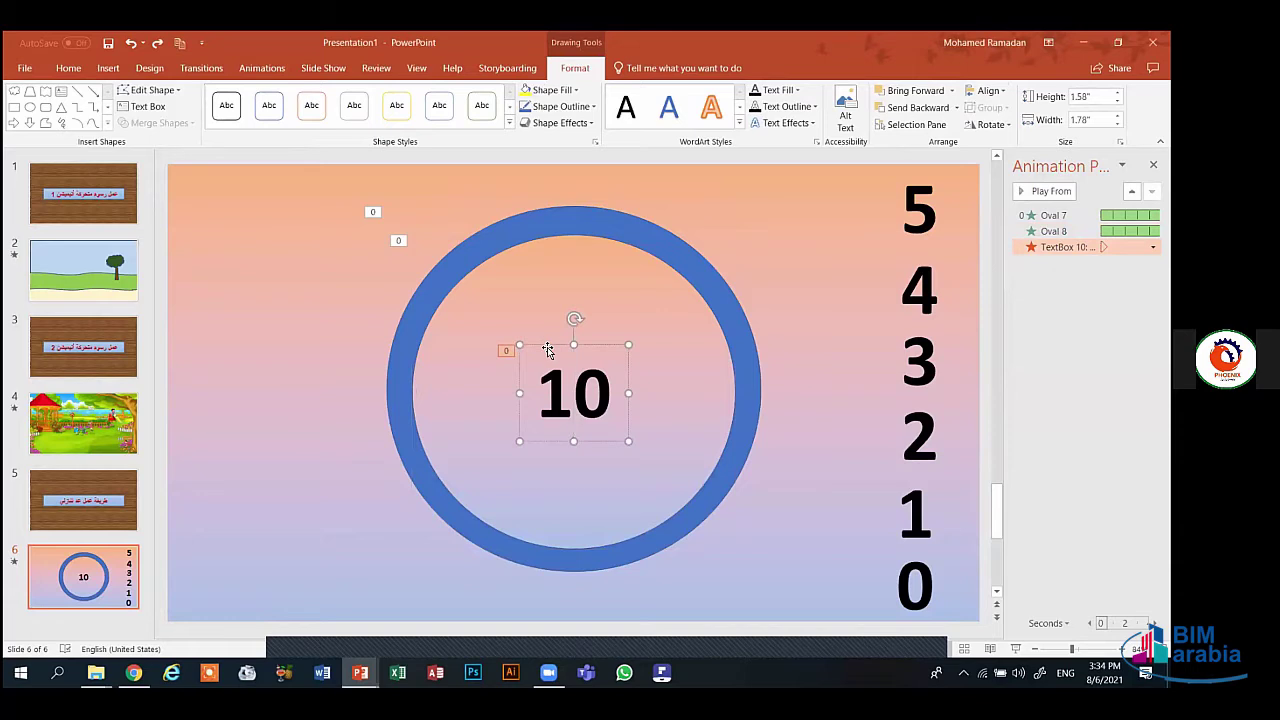
key(Delete)
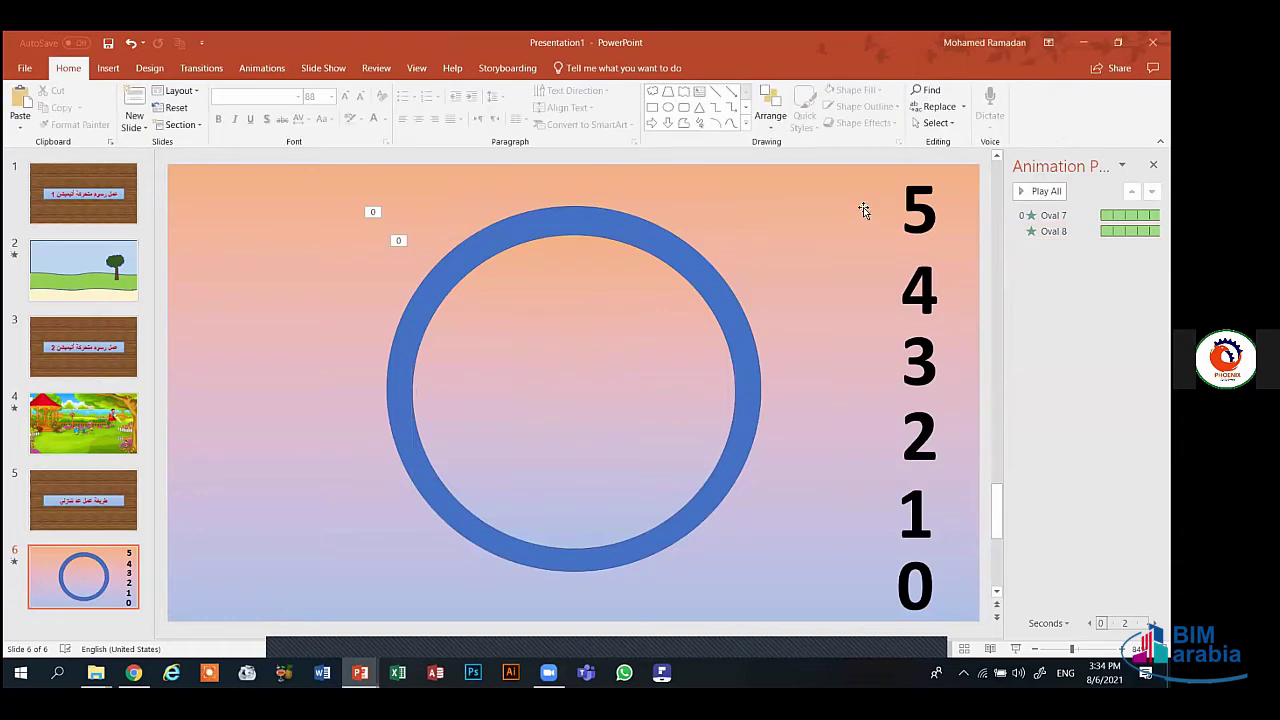
click(913, 208)
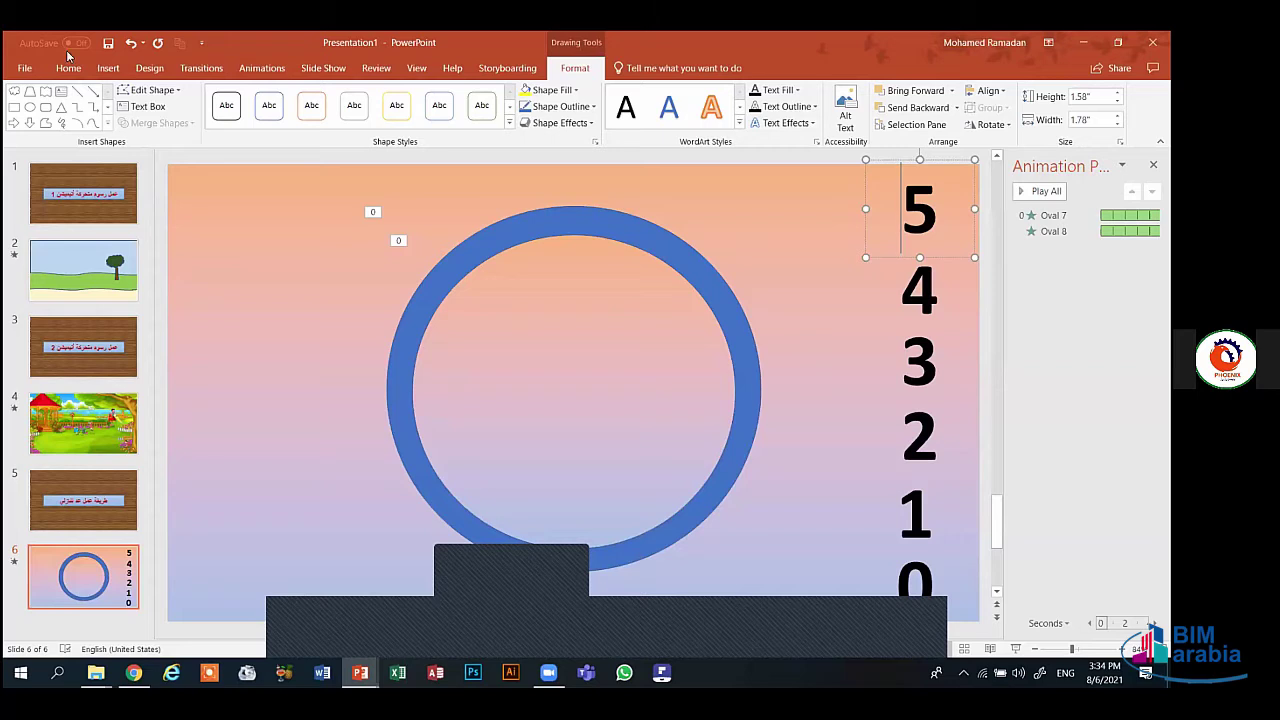
- Browse the Insert tab and New Slide layouts, closing them without adding a slide
click(108, 68)
click(68, 68)
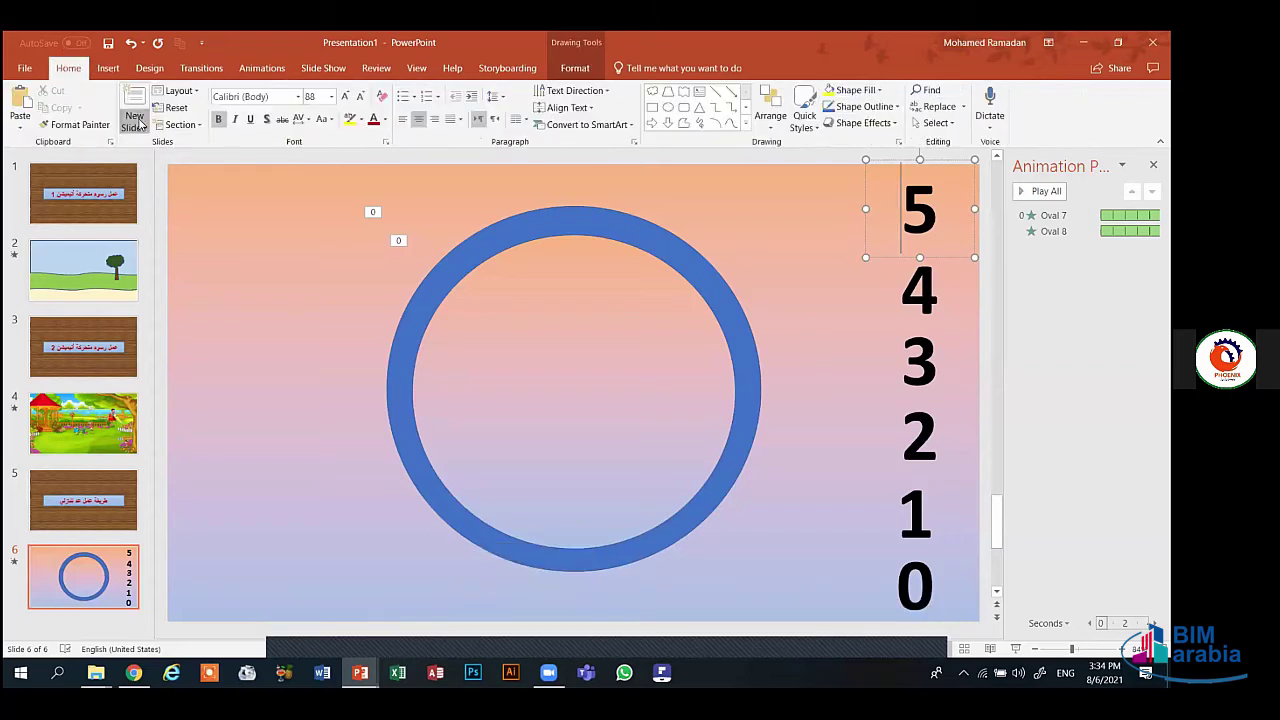
click(133, 122)
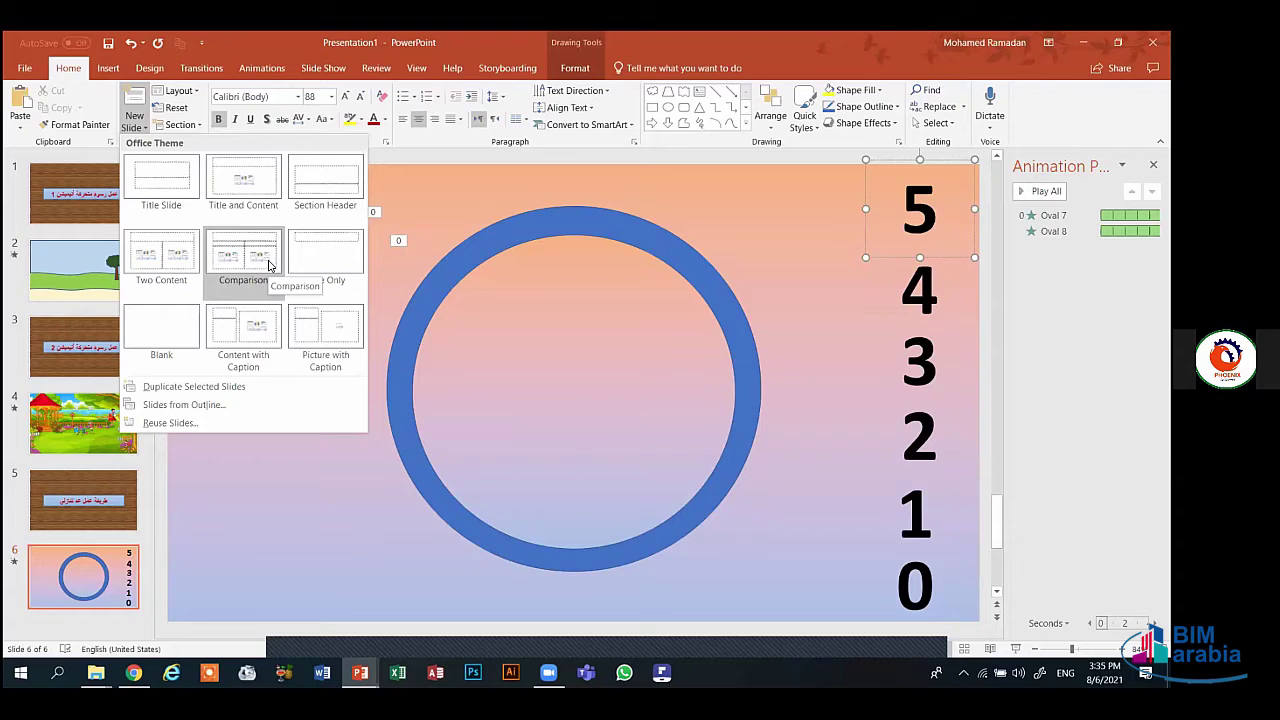
click(585, 328)
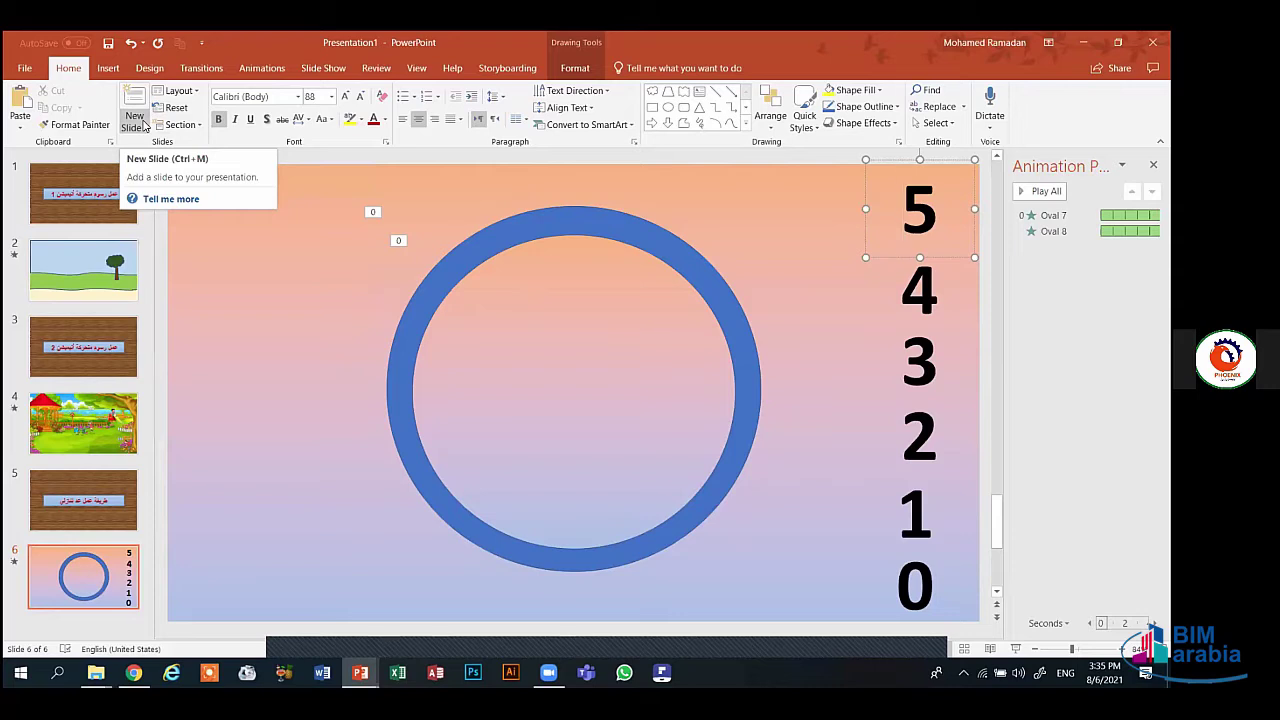
click(372, 545)
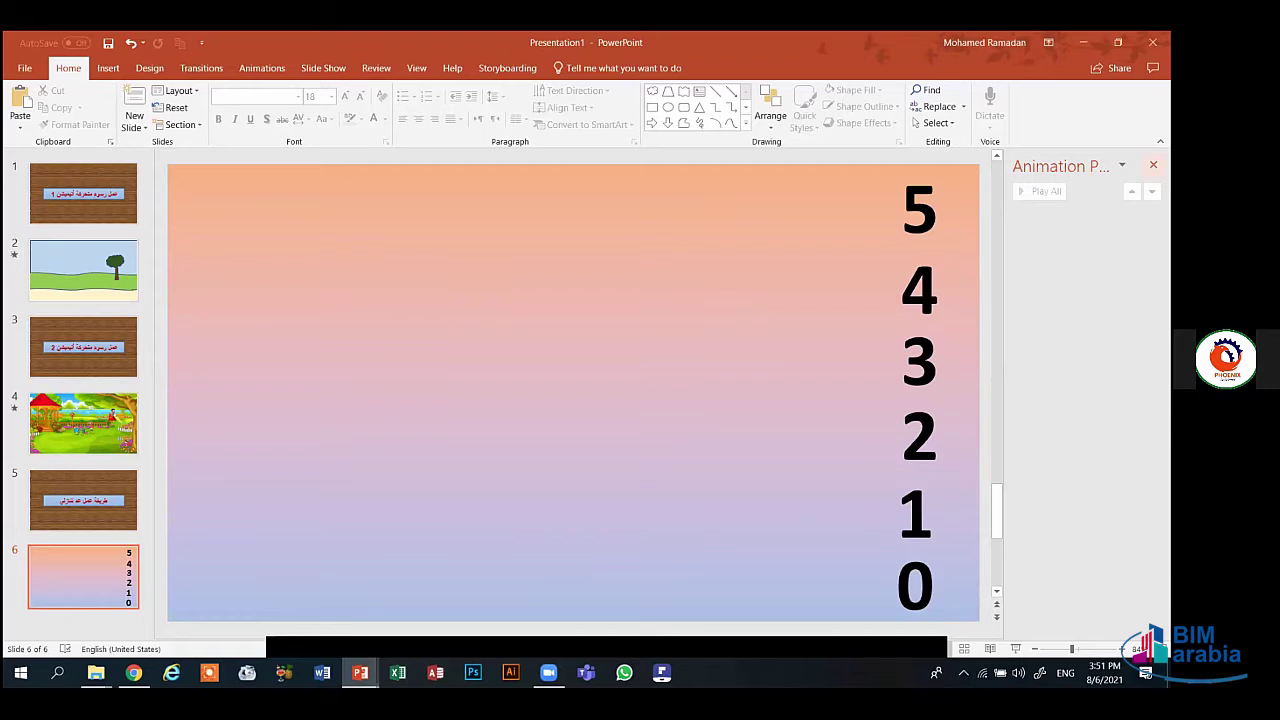
- Close the Animation Pane and bring up the Insert commands to draw the circle
click(1153, 165)
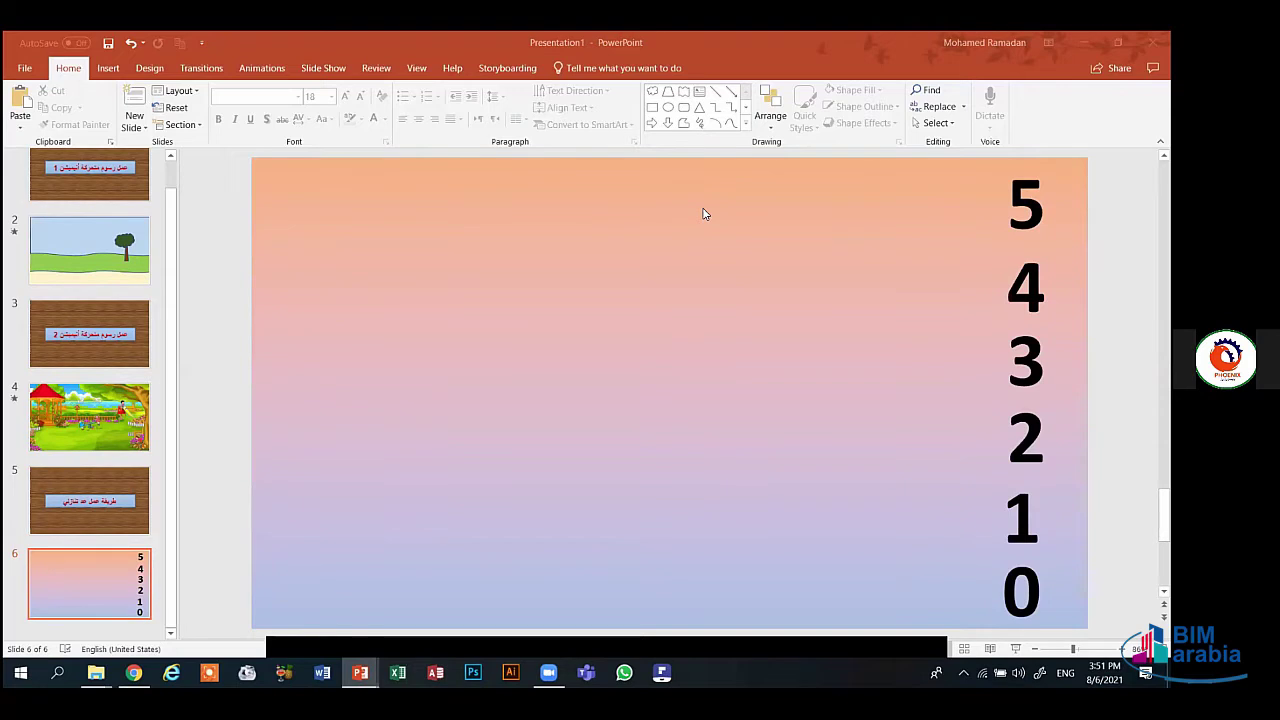
click(108, 67)
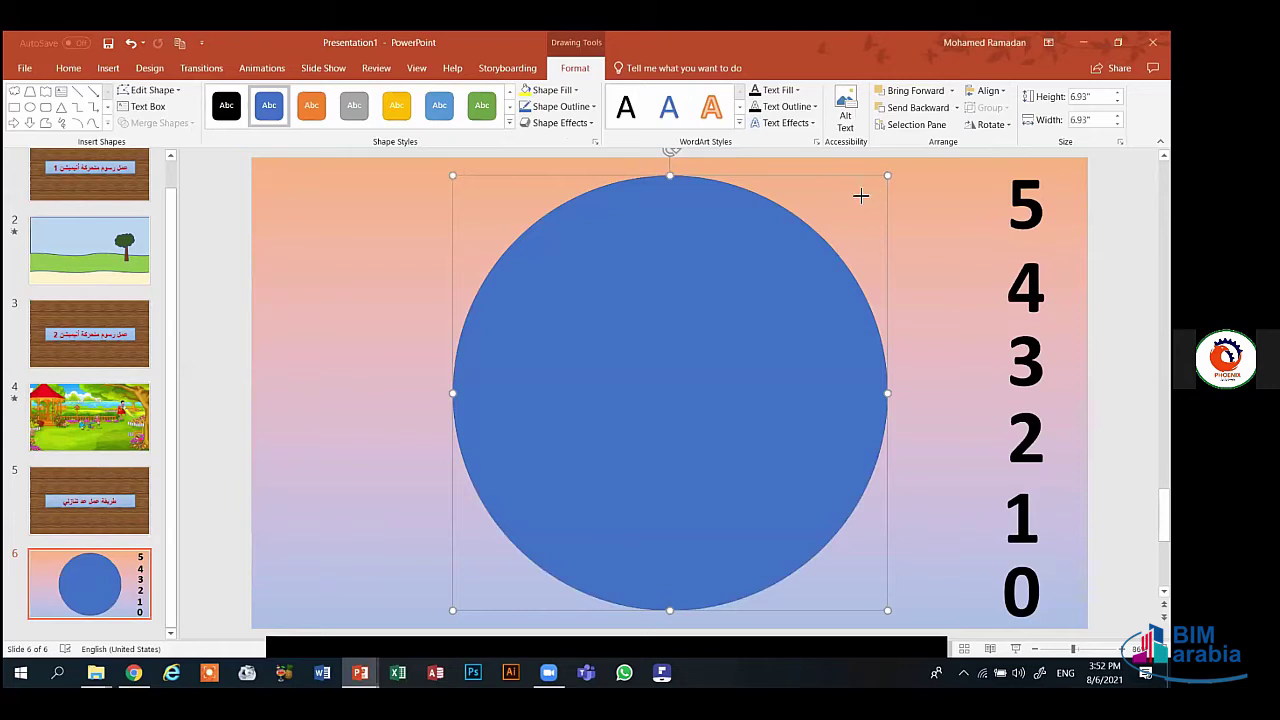
- Resize the inner circle to 6.21 inches and give it the background's gradient fill, leaving a blue ring
drag(709, 330, 714, 326)
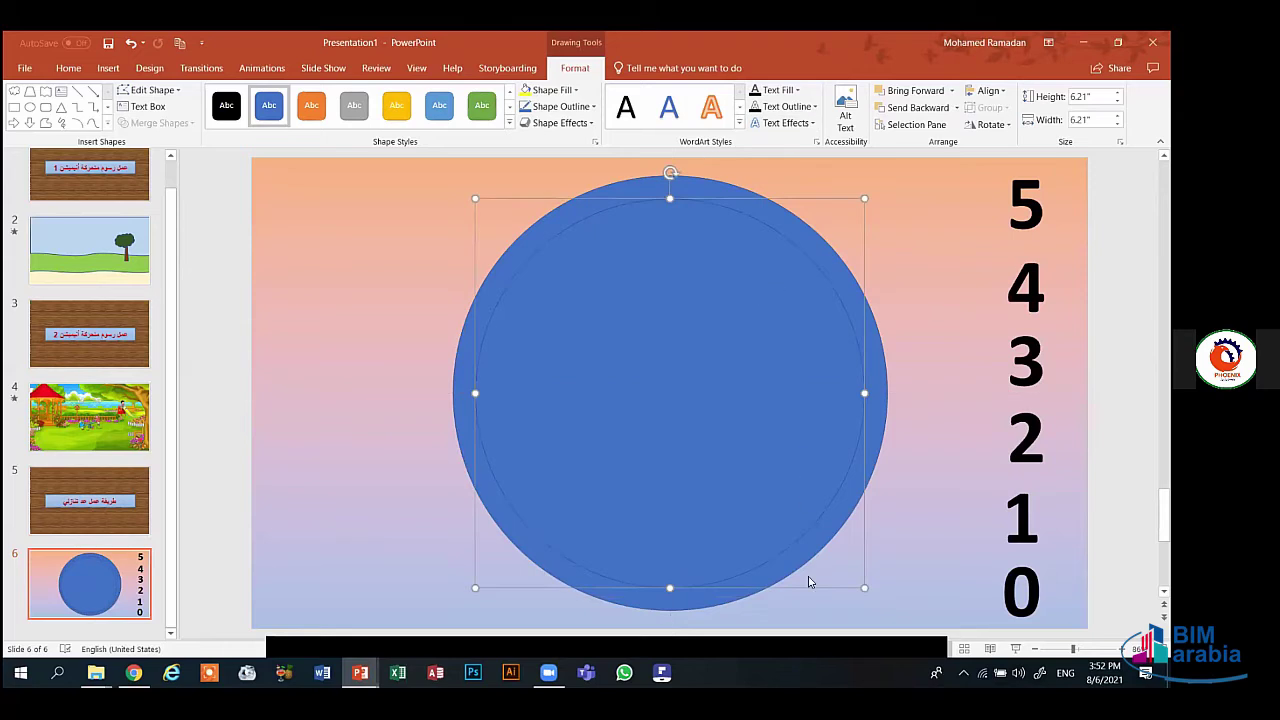
right_click(821, 610)
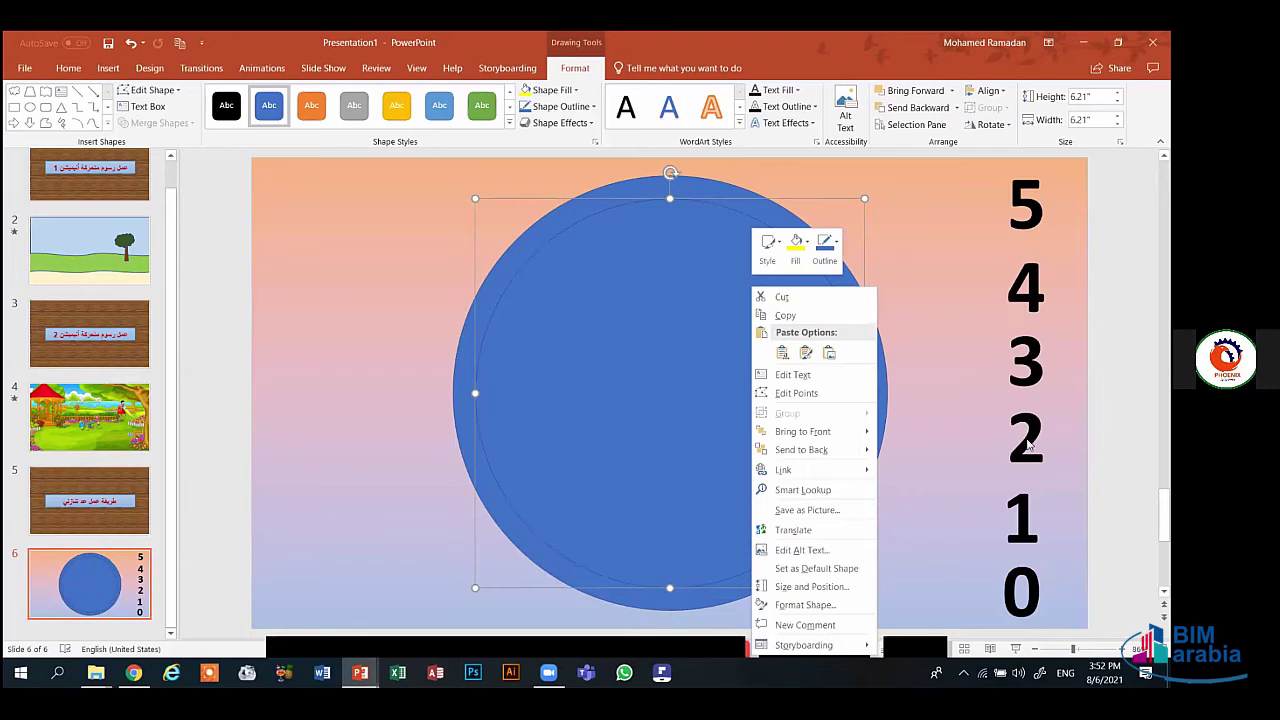
key(Return)
click(1005, 303)
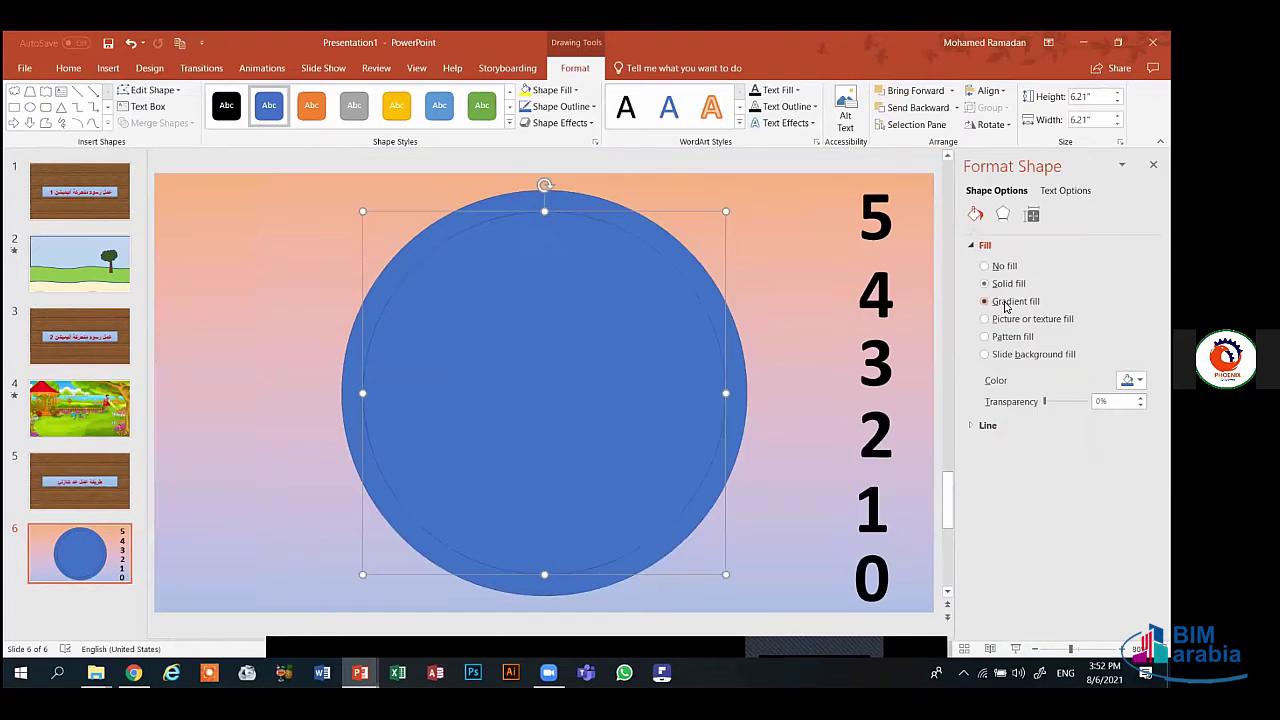
click(771, 266)
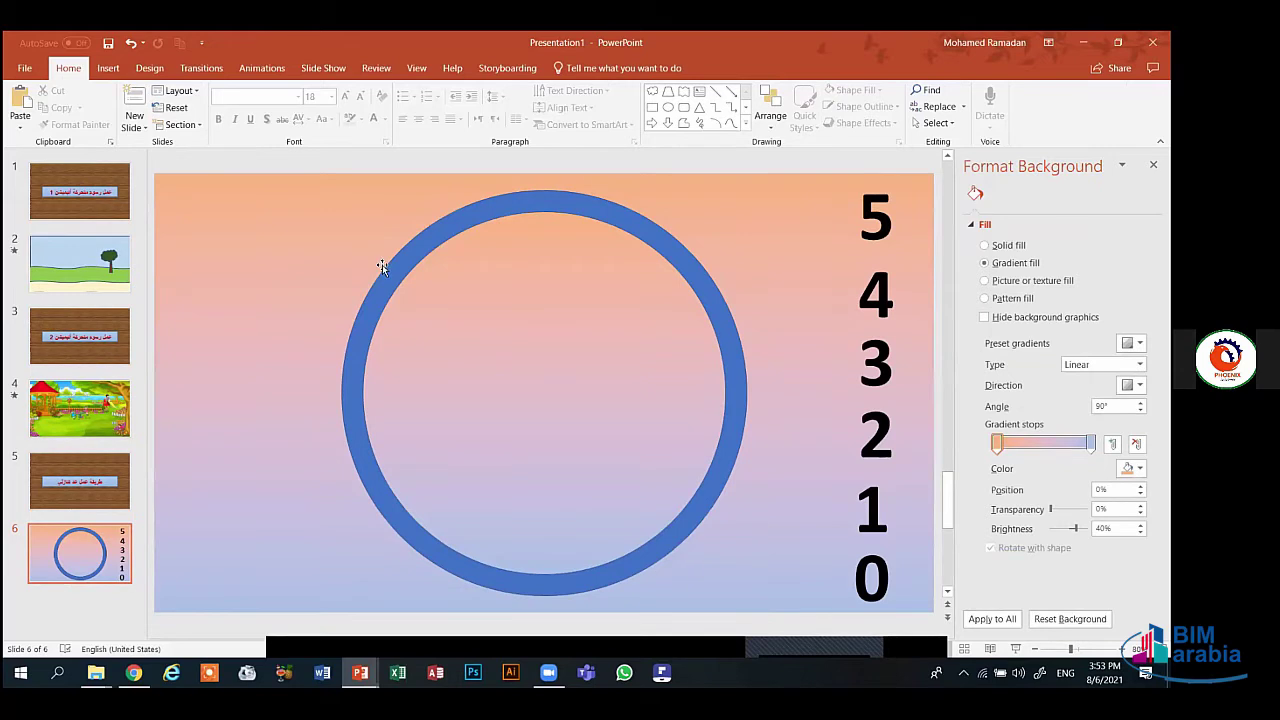
- Select the outer blue ring plus the inner circle together, then bring up the Animations ribbon
drag(296, 201, 756, 594)
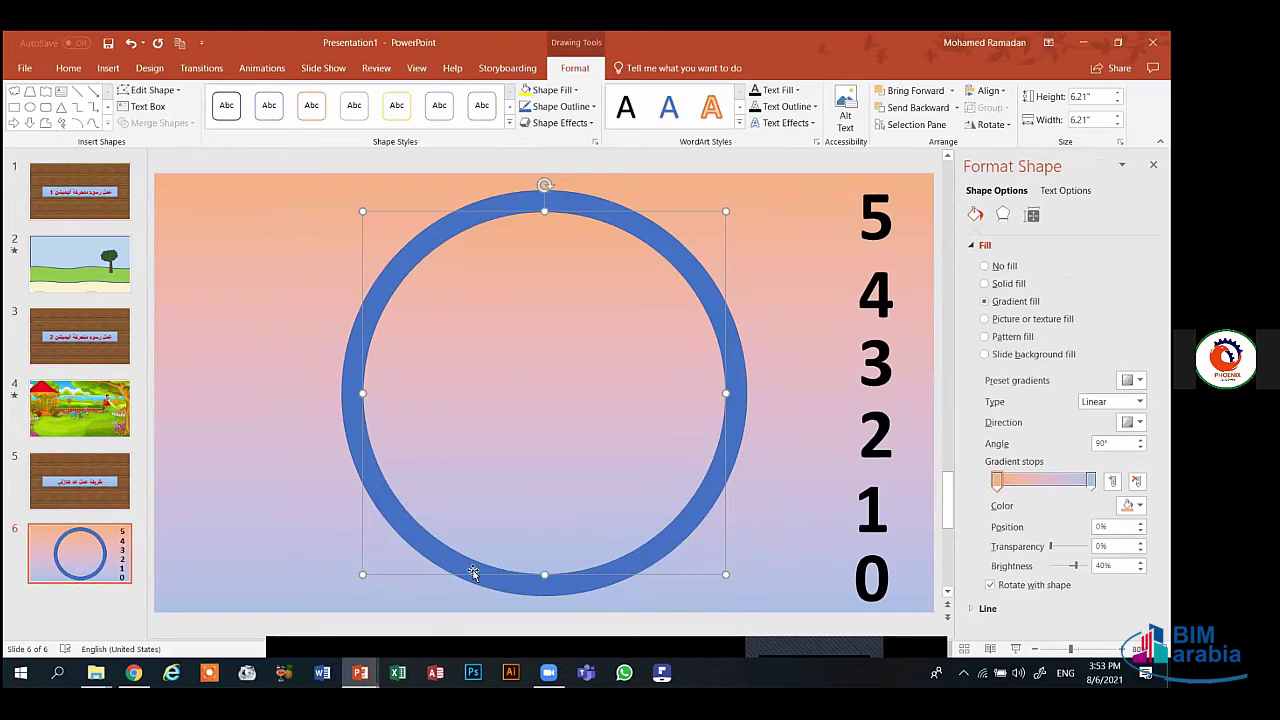
click(288, 379)
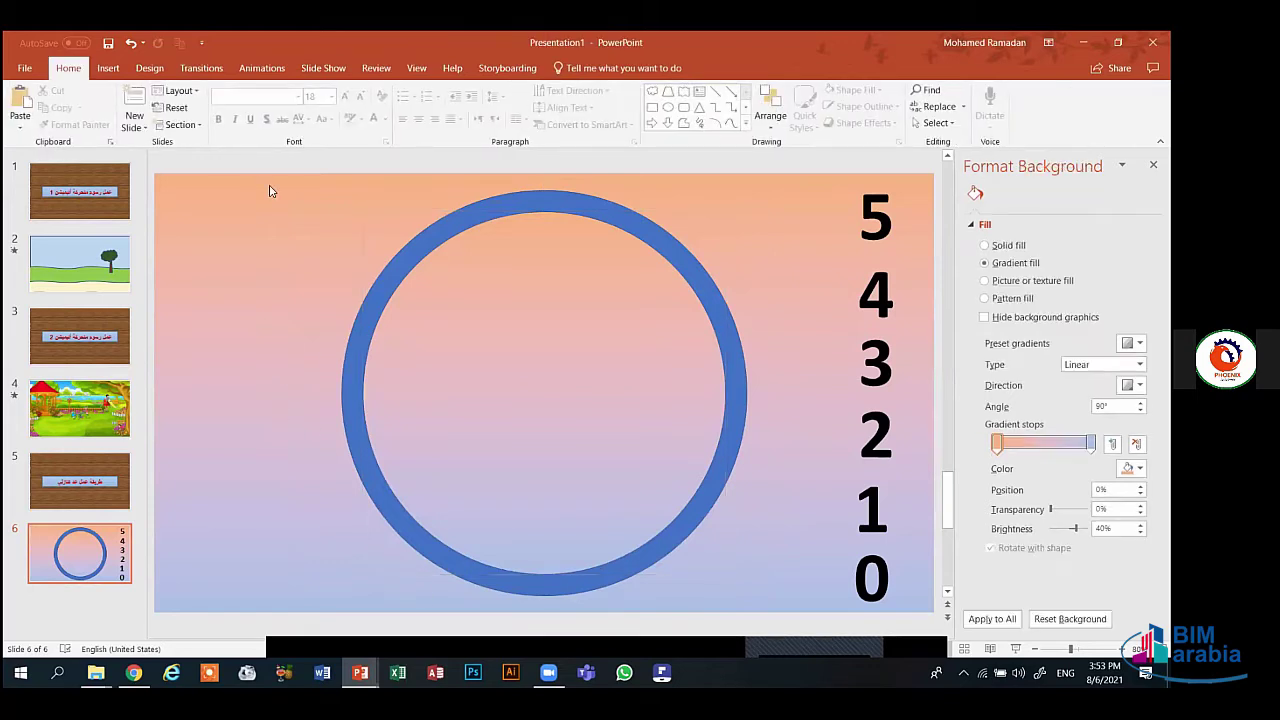
drag(254, 190, 778, 582)
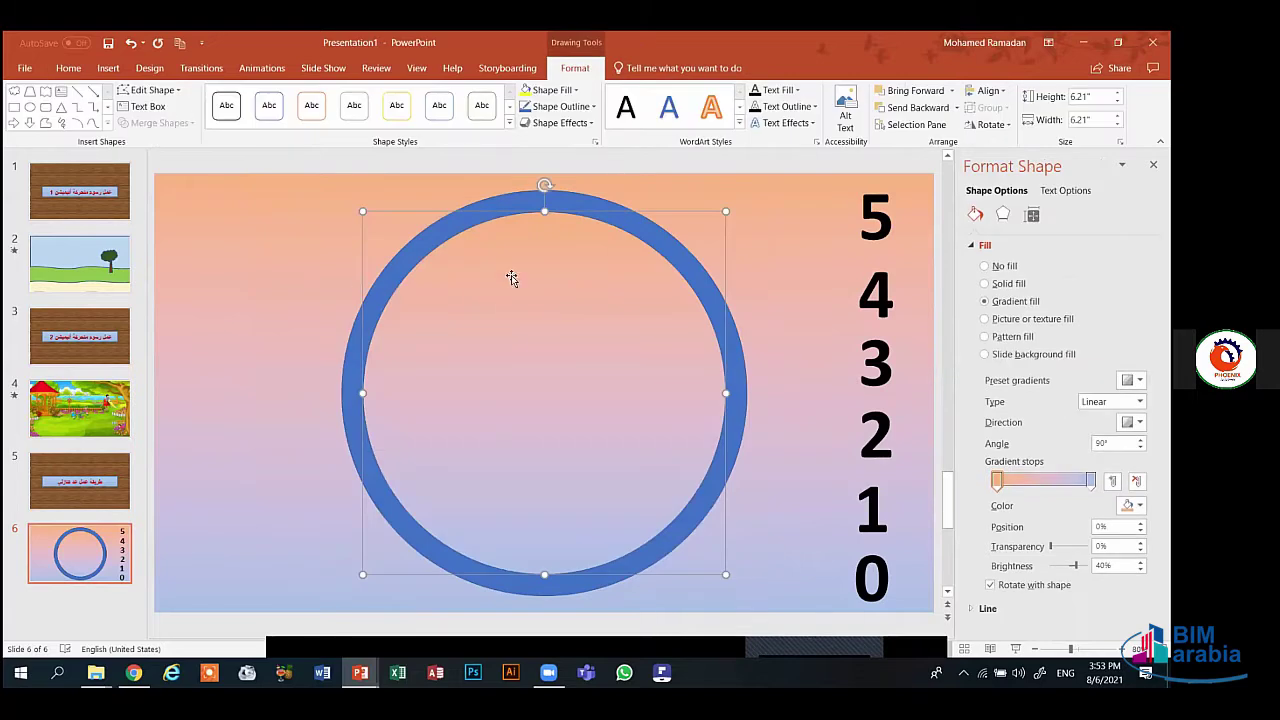
click(526, 200)
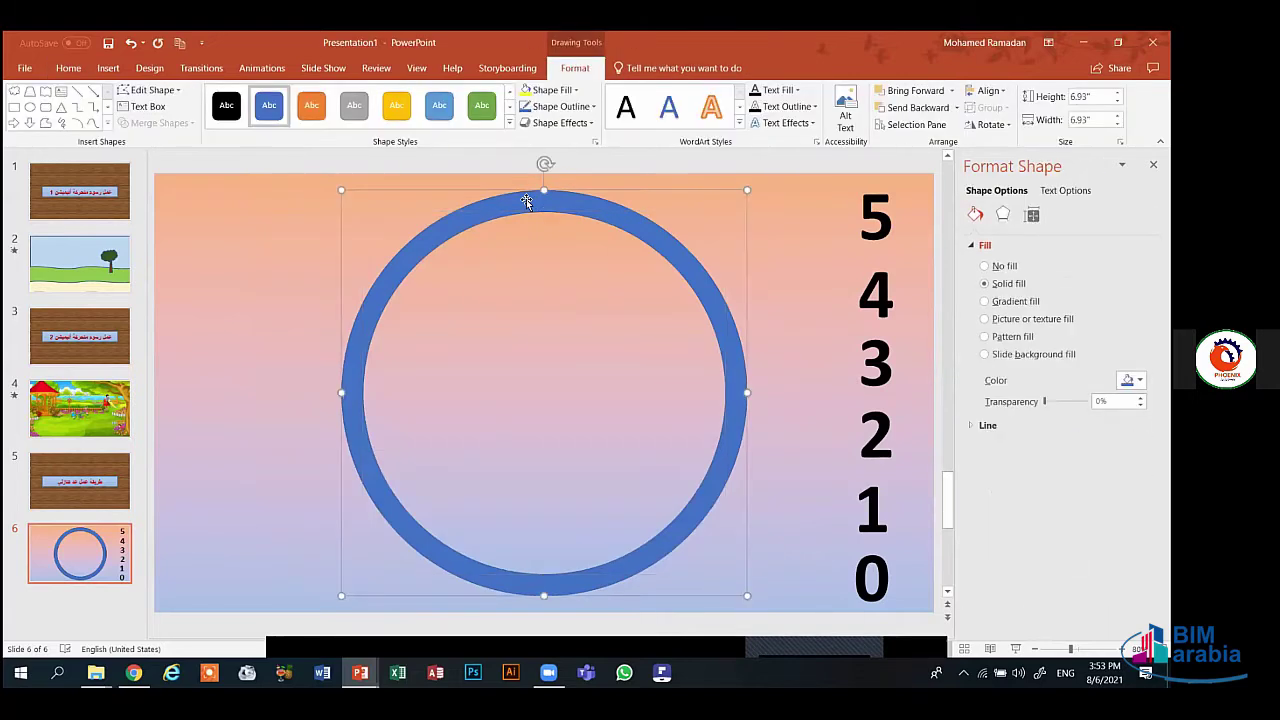
shift+click(508, 286)
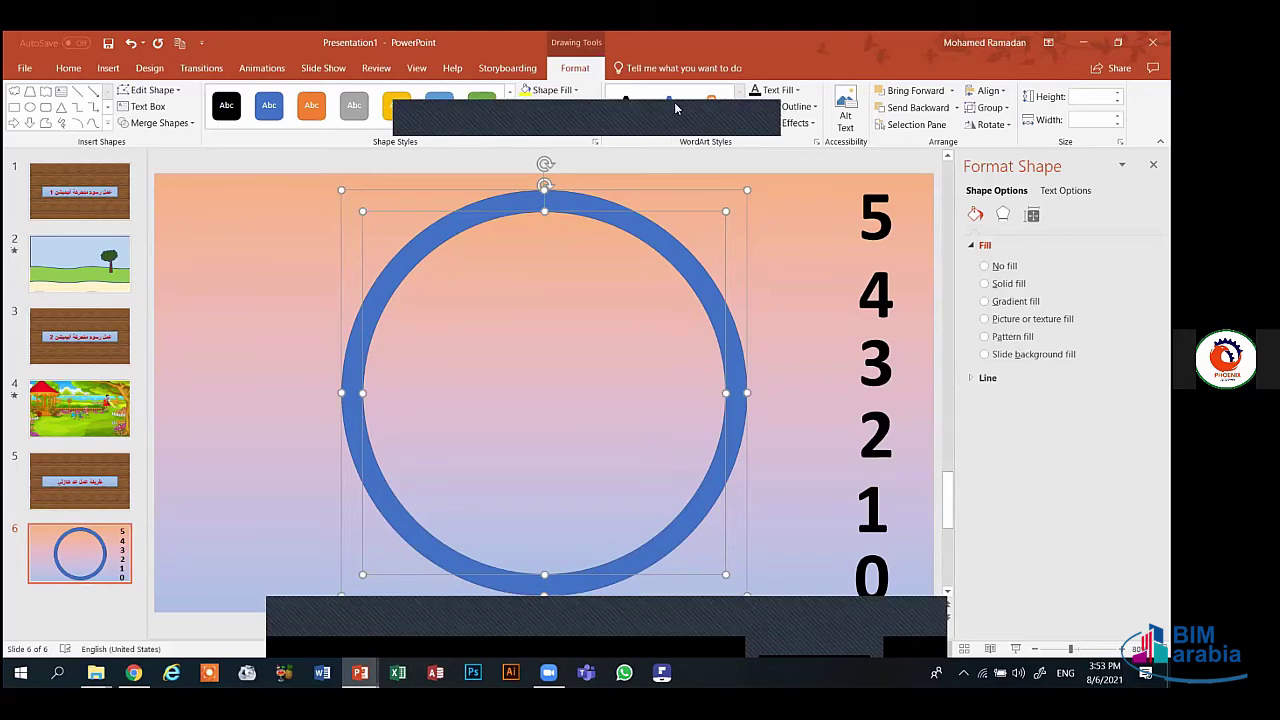
click(263, 67)
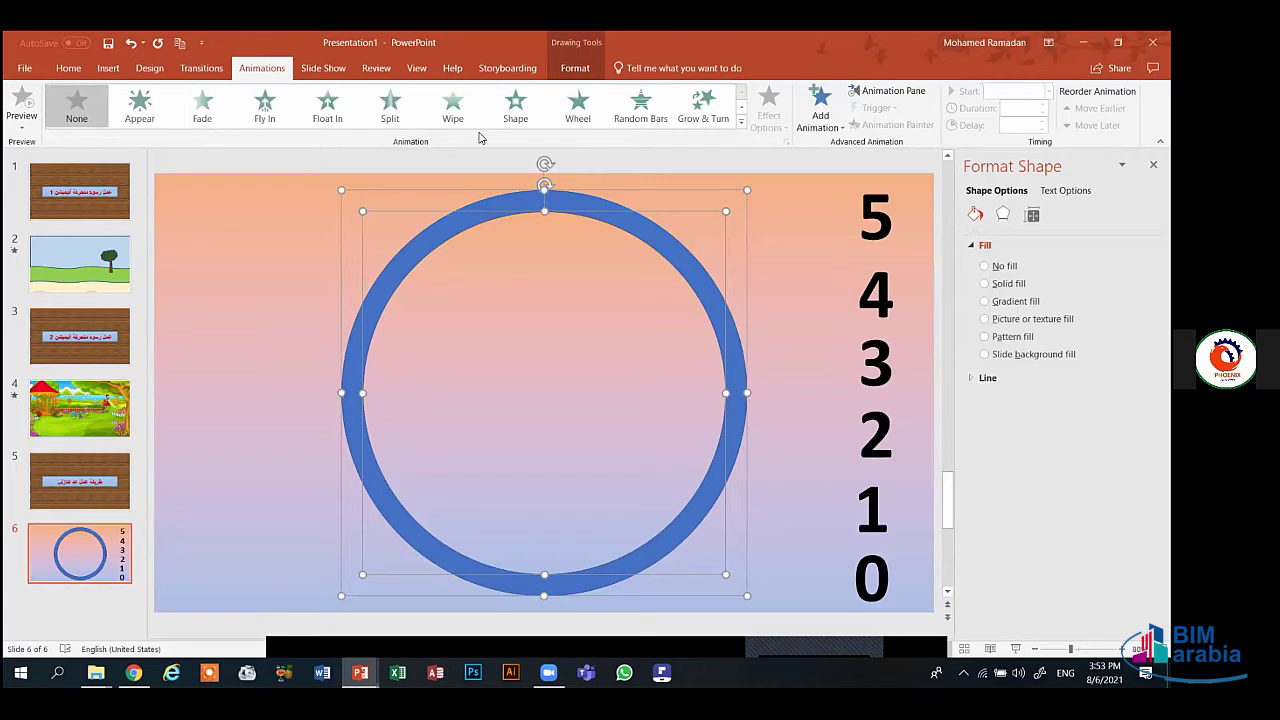
- Apply the Wheel entrance to both circles with a 01.00-second duration and preview it
click(581, 107)
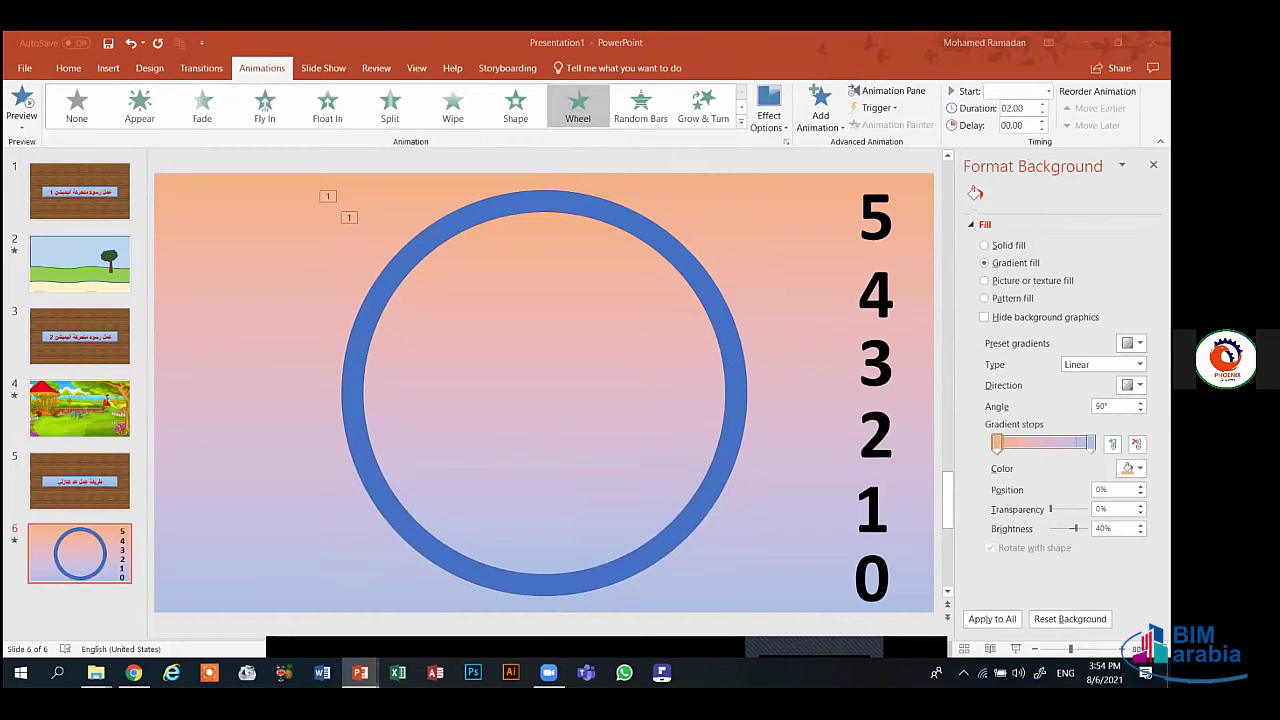
click(1042, 116)
click(1042, 116)
click(1042, 116)
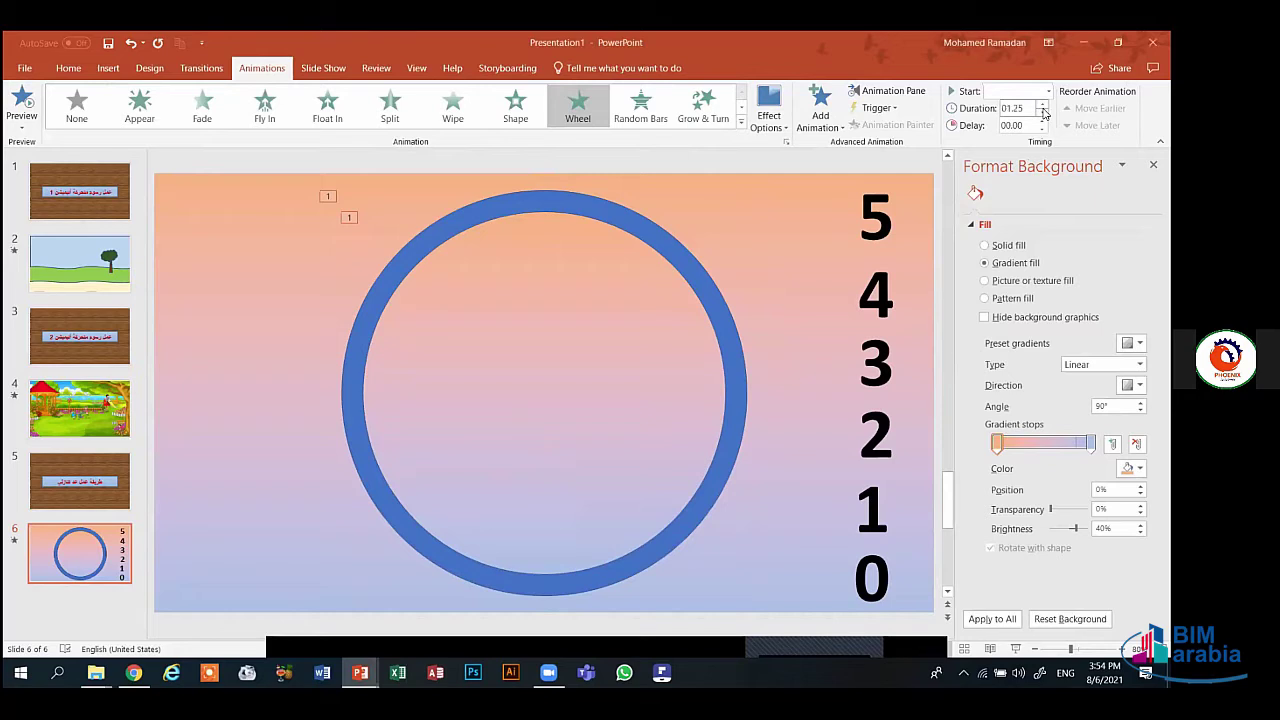
click(1042, 115)
click(17, 96)
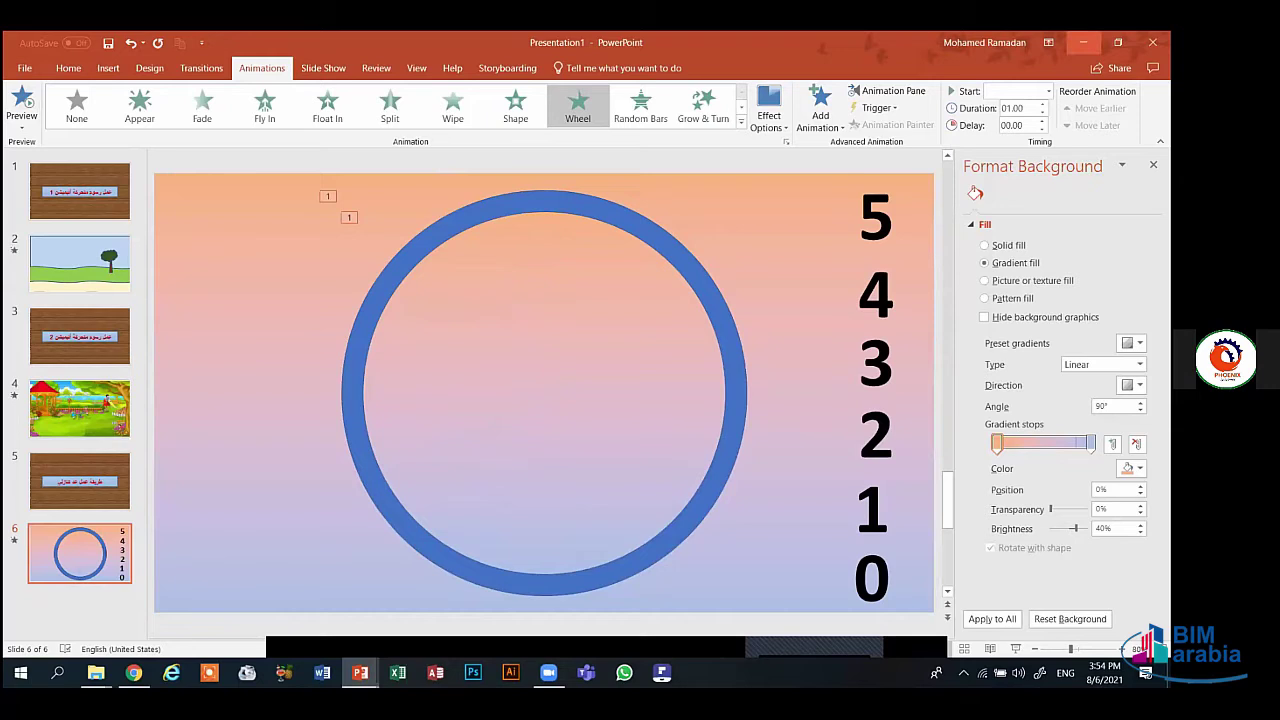
- Make the Wheel start With Previous, then bring up Oval 29's effect settings from the Animation Pane
click(1048, 91)
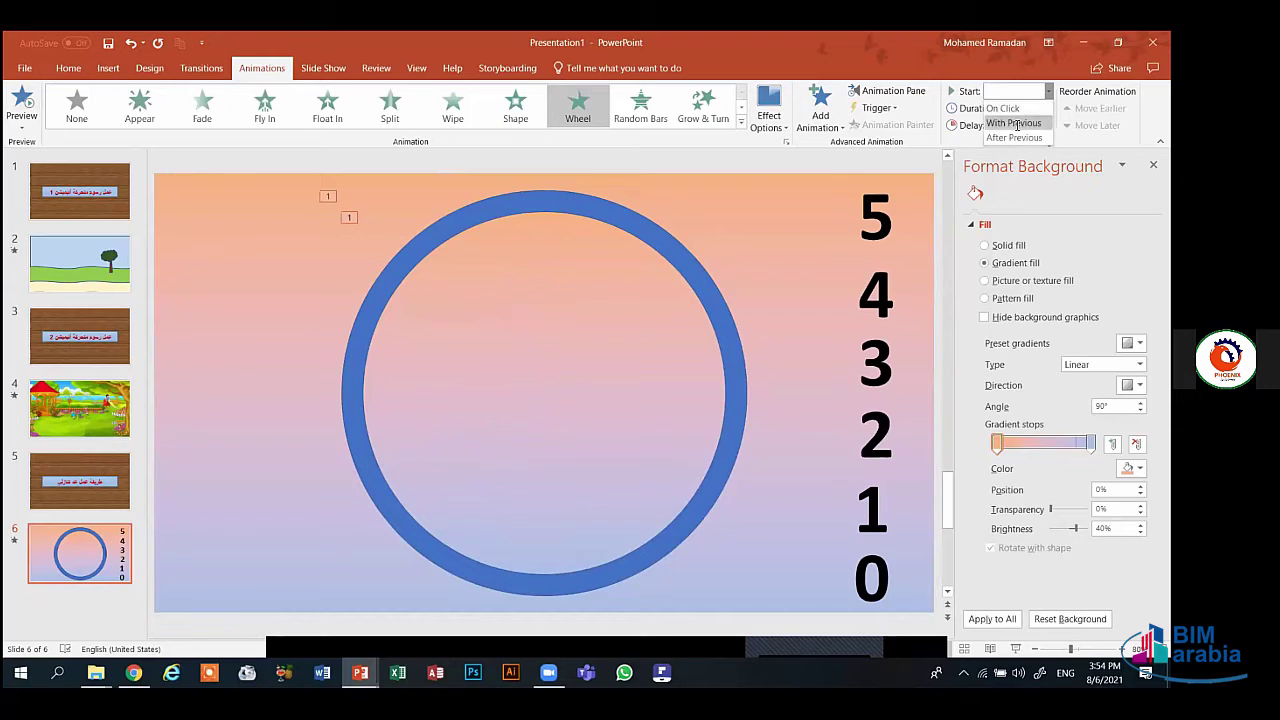
click(1017, 124)
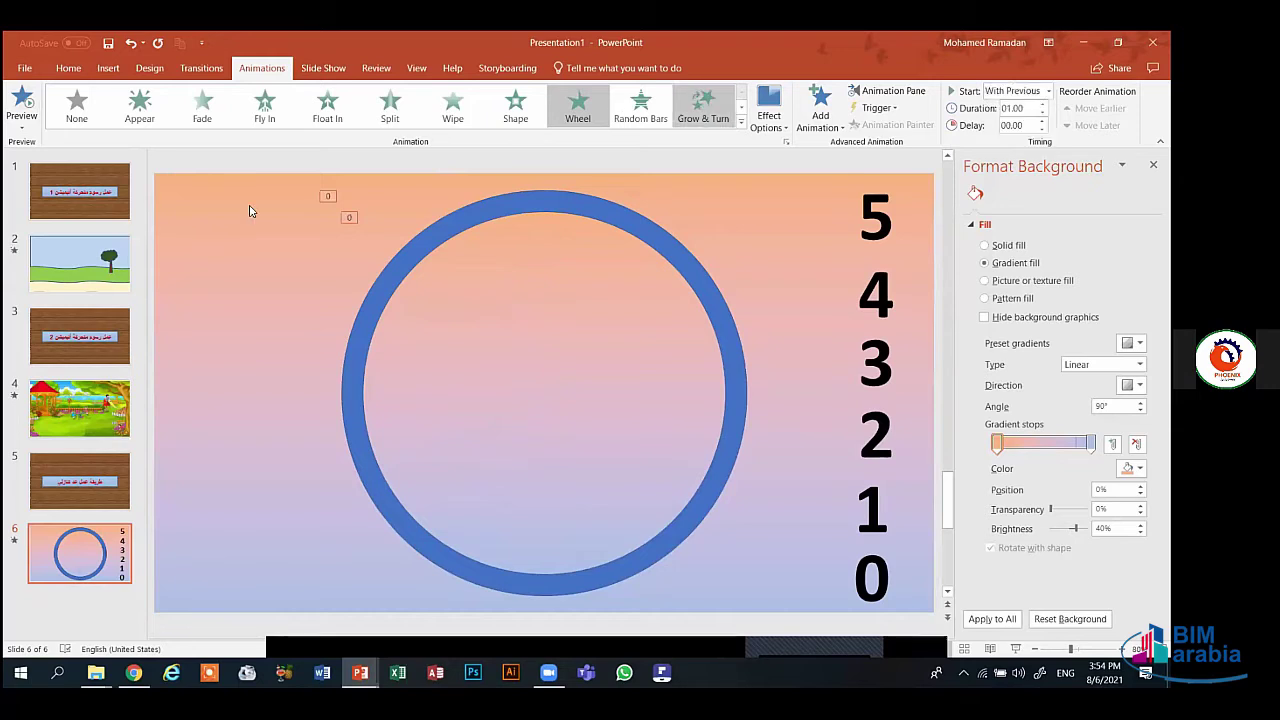
click(22, 103)
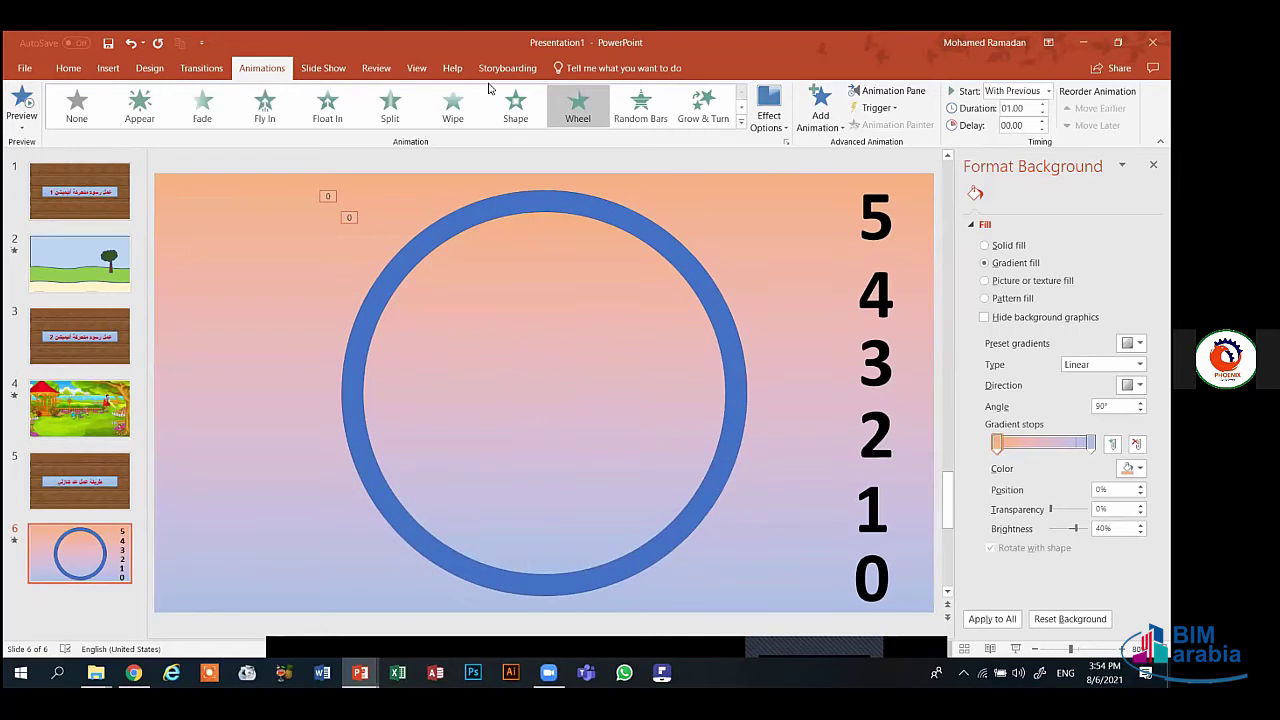
click(893, 91)
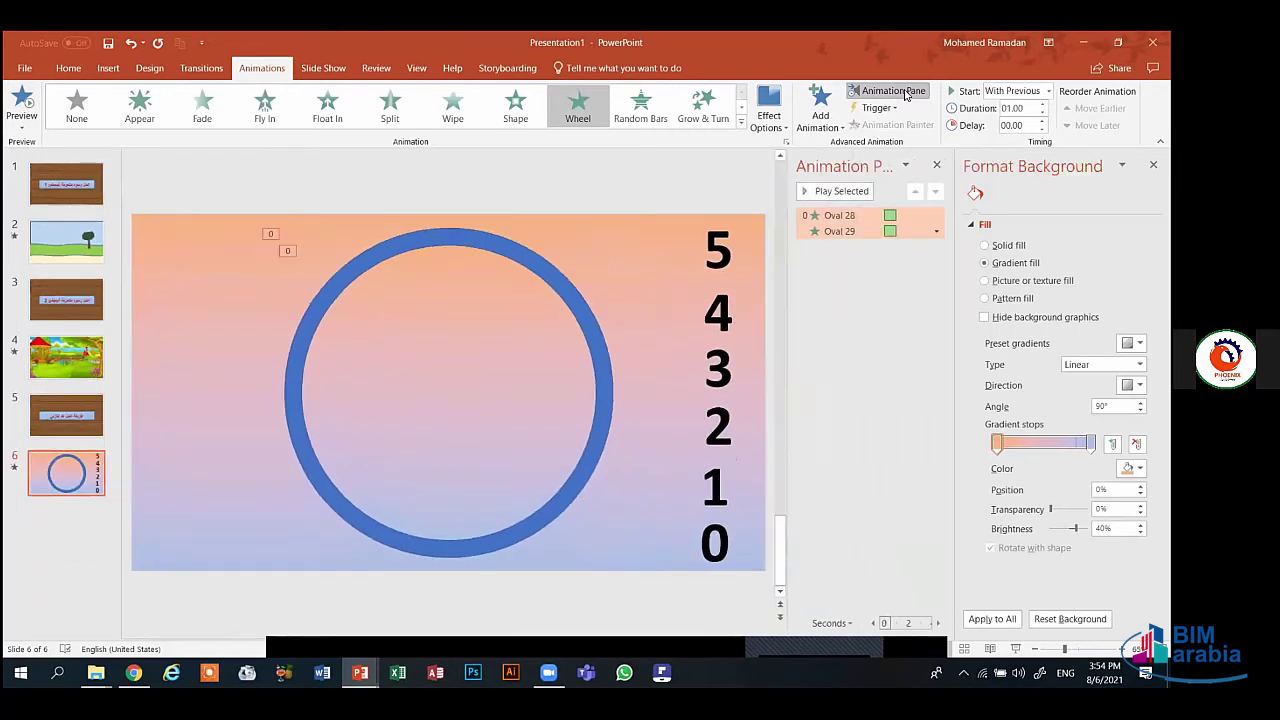
click(937, 233)
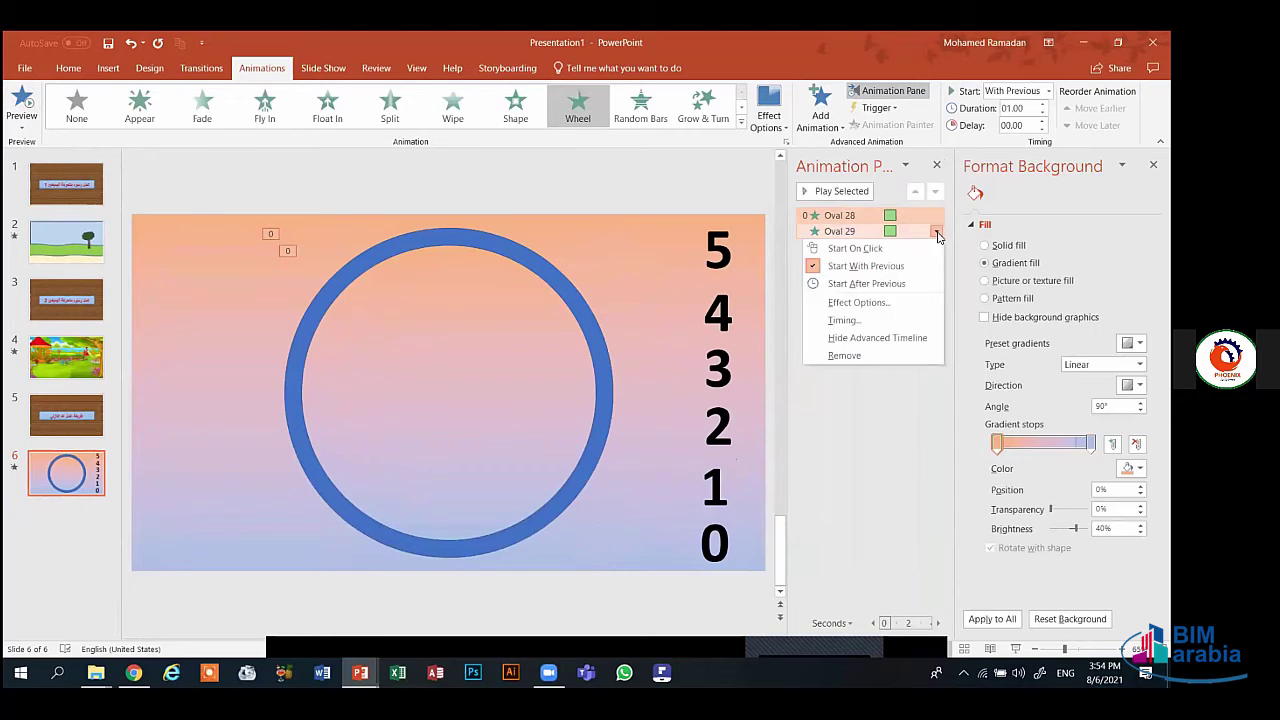
click(873, 302)
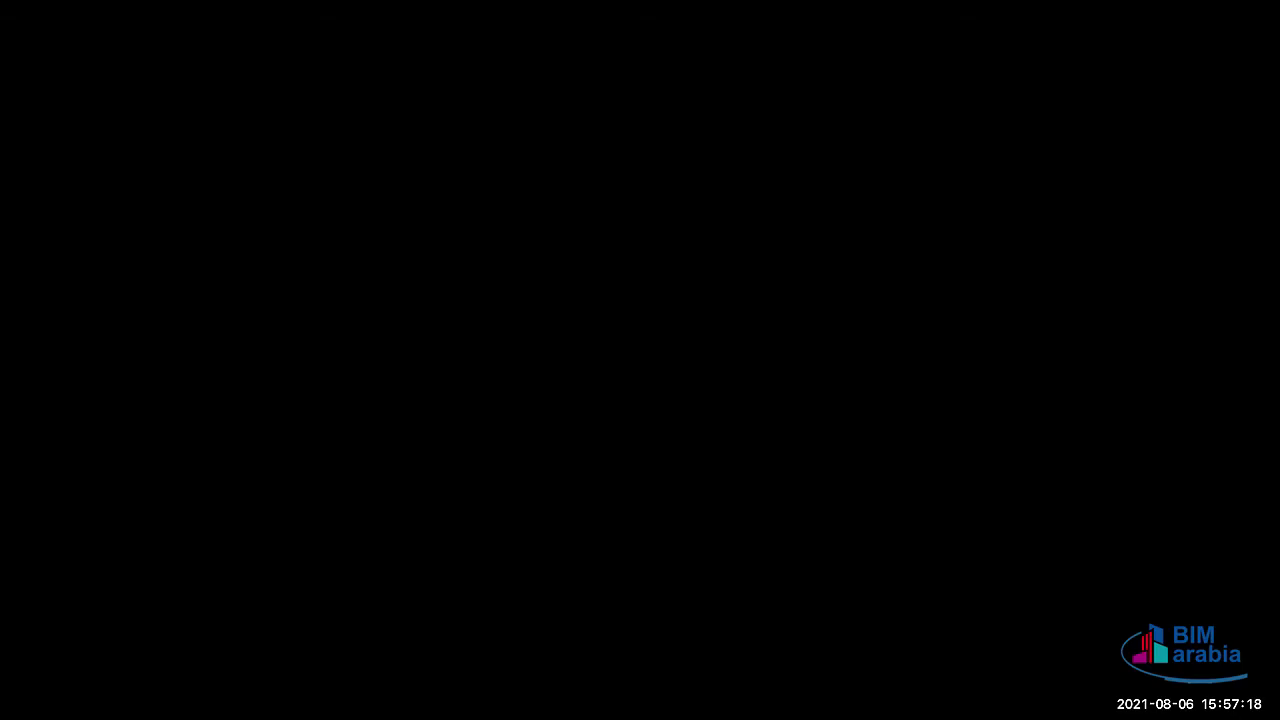
- Set Oval 29's Wheel animation timing to repeat 6 times and confirm
click(836, 320)
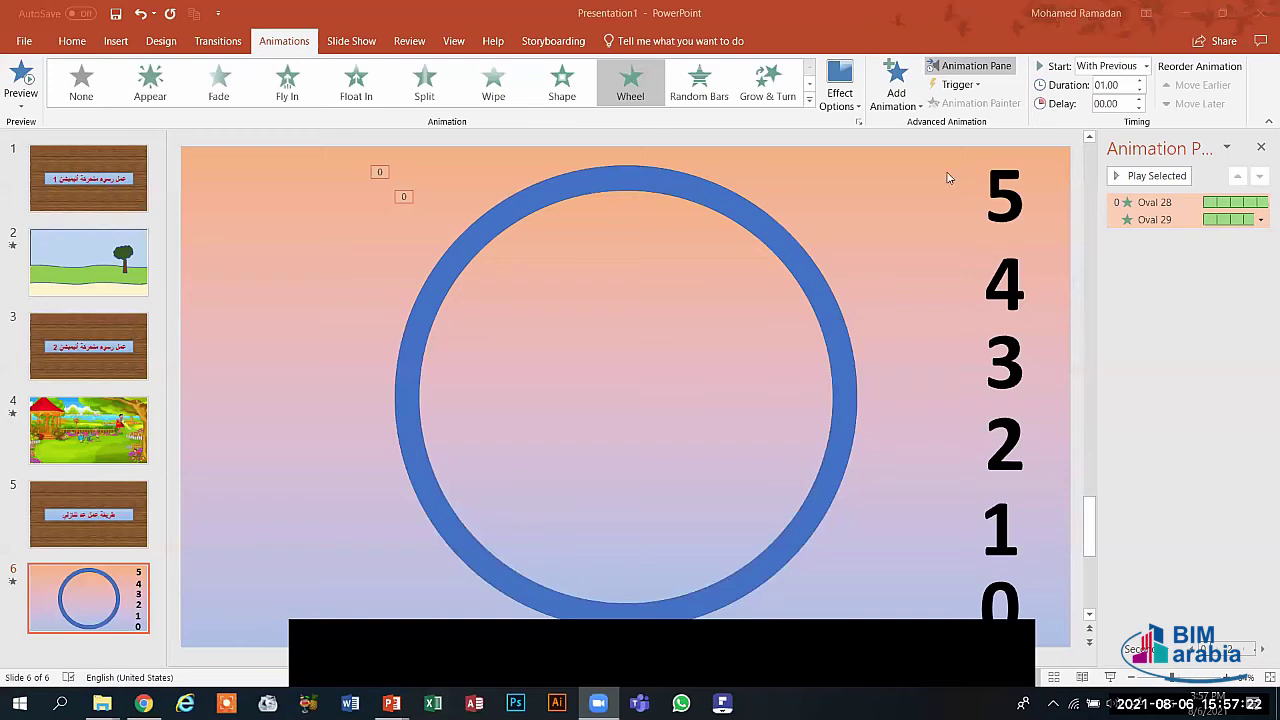
click(1260, 222)
click(1260, 222)
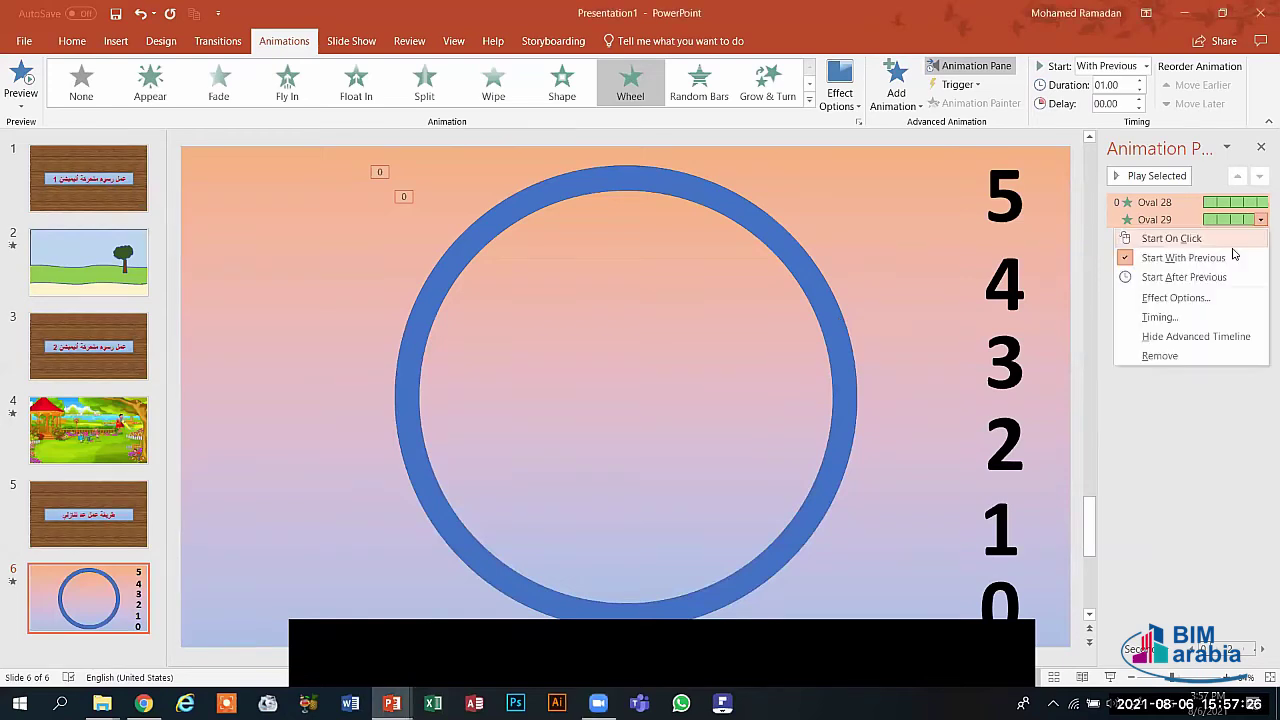
click(1176, 298)
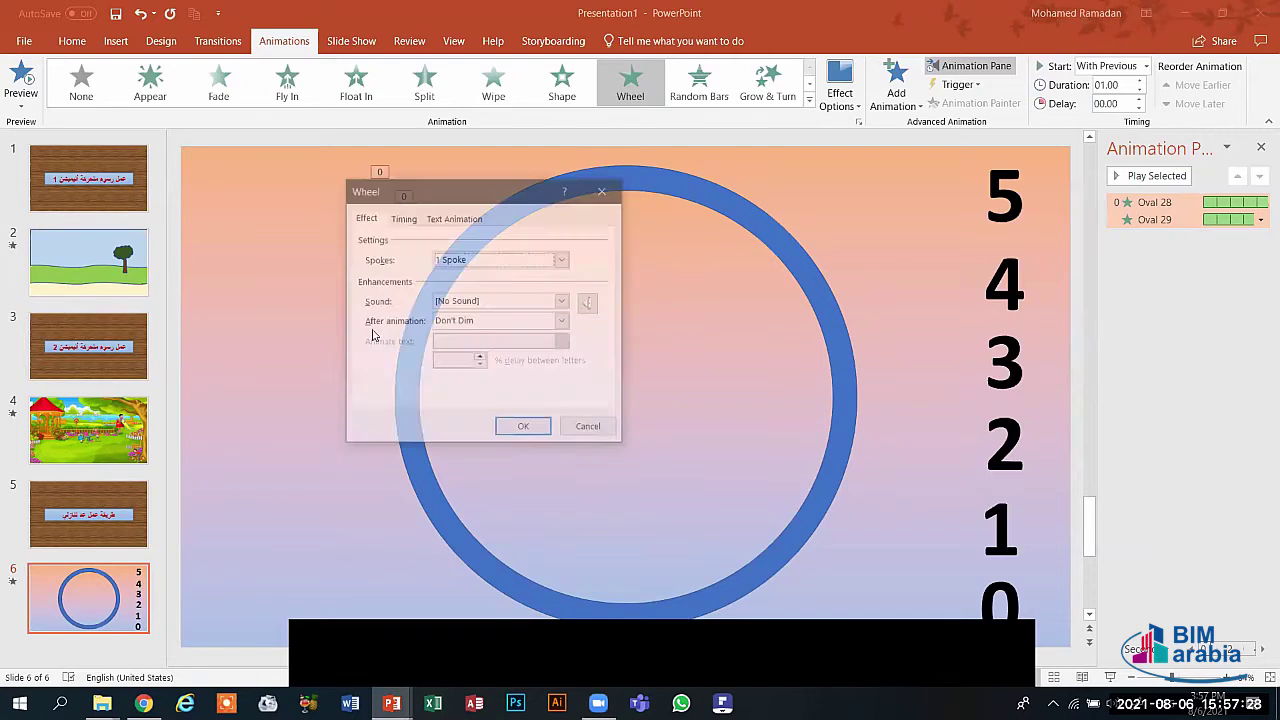
click(405, 218)
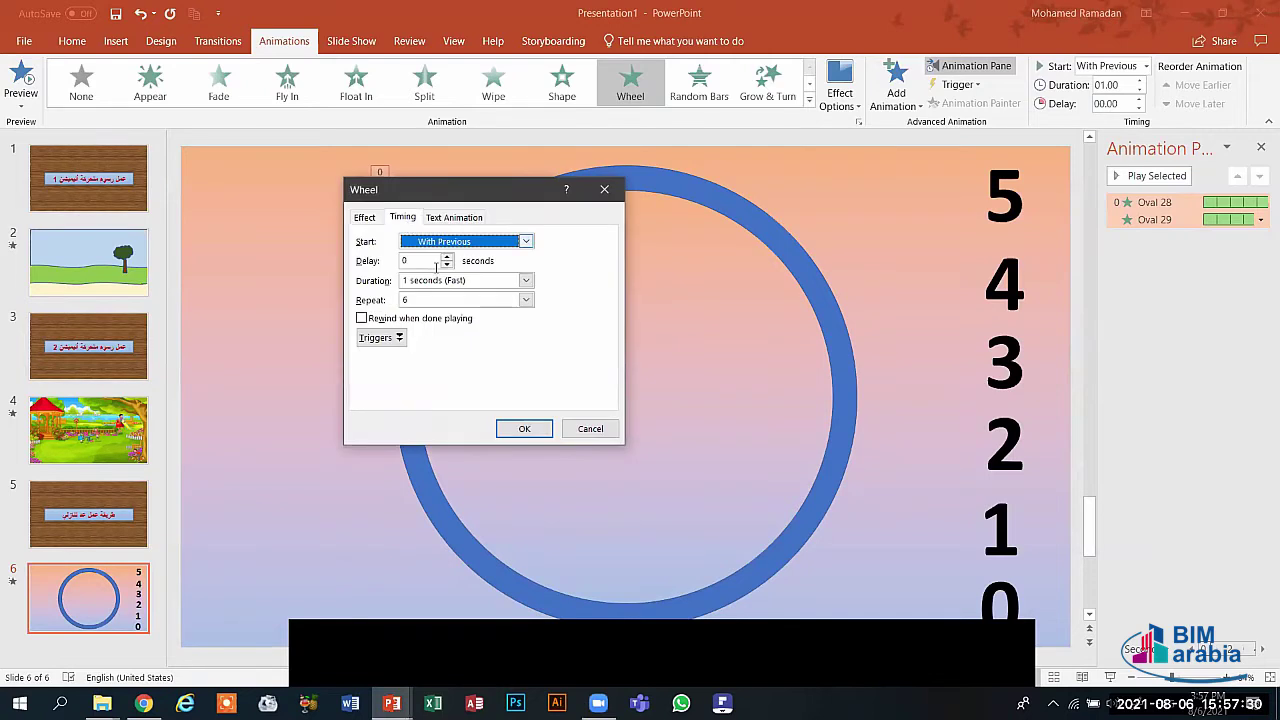
click(434, 299)
text(6)
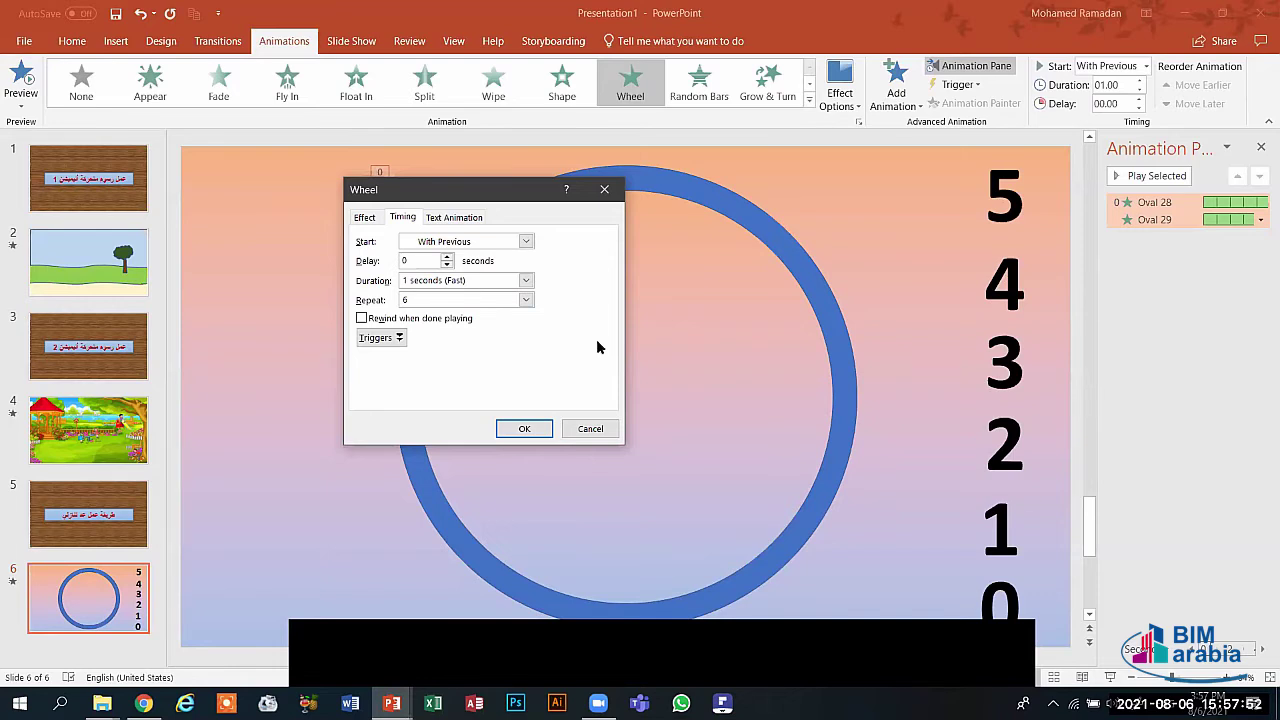
click(522, 429)
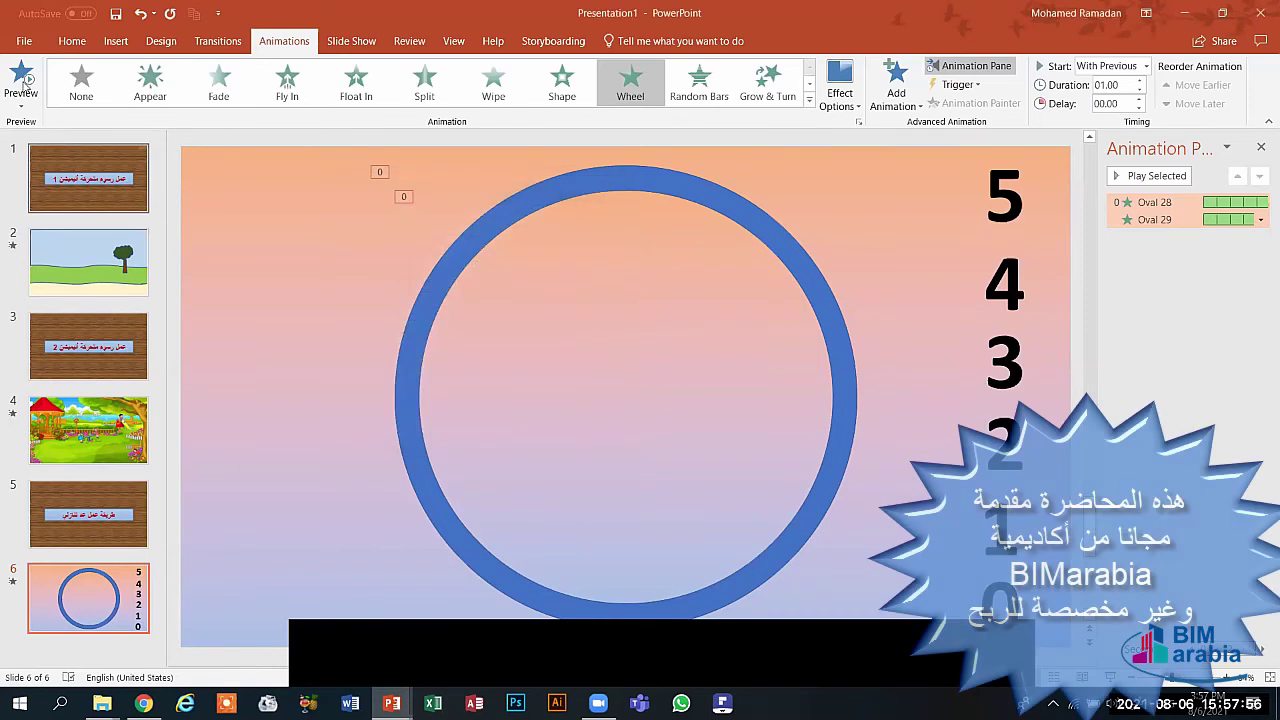
click(22, 76)
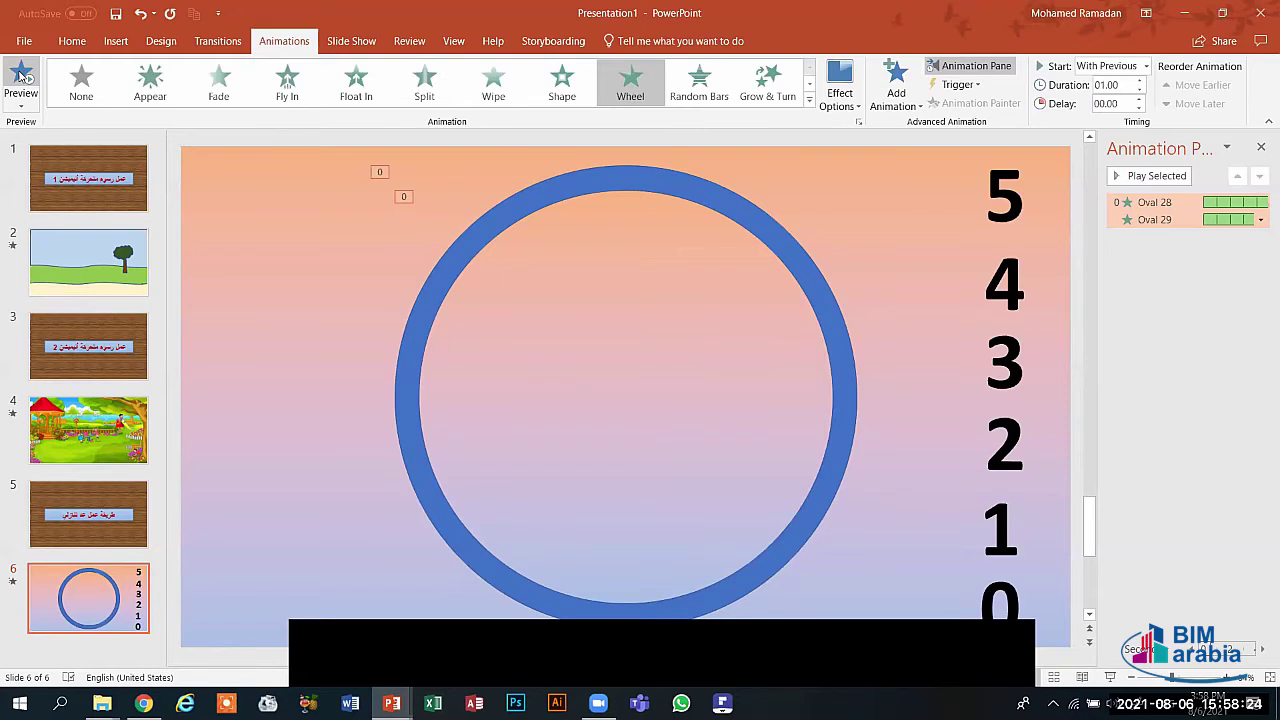
click(116, 41)
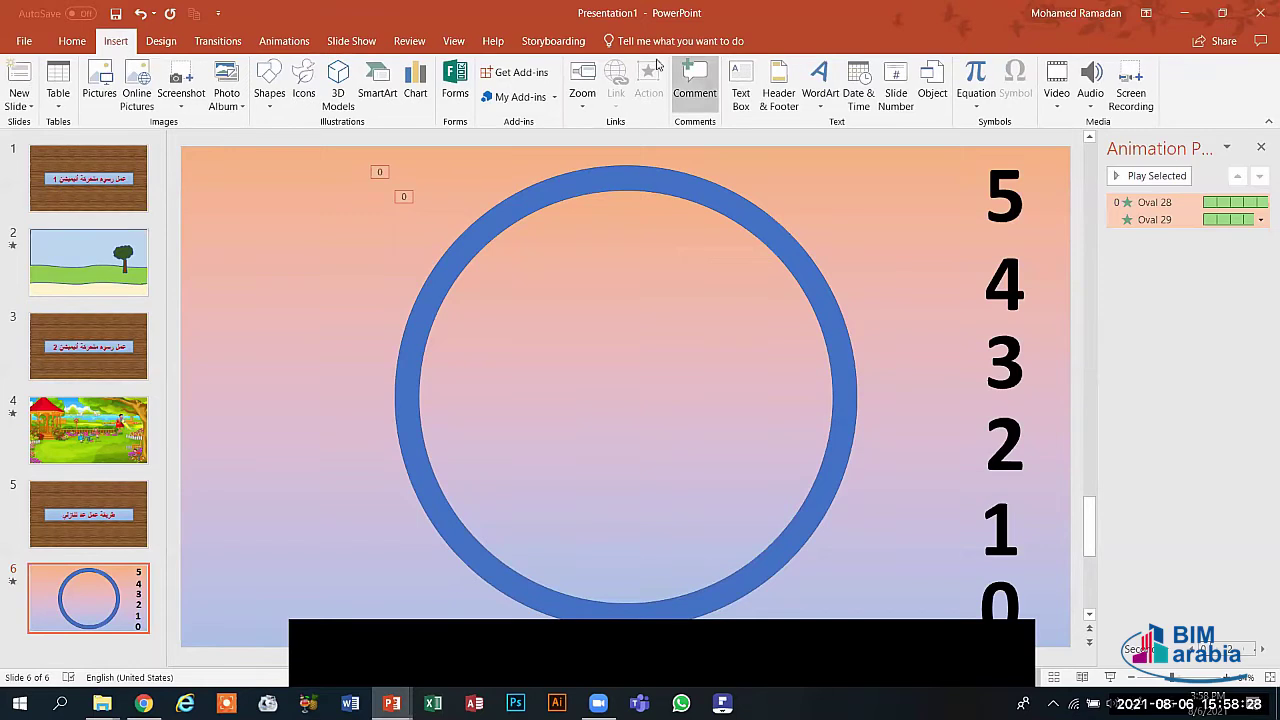
click(741, 83)
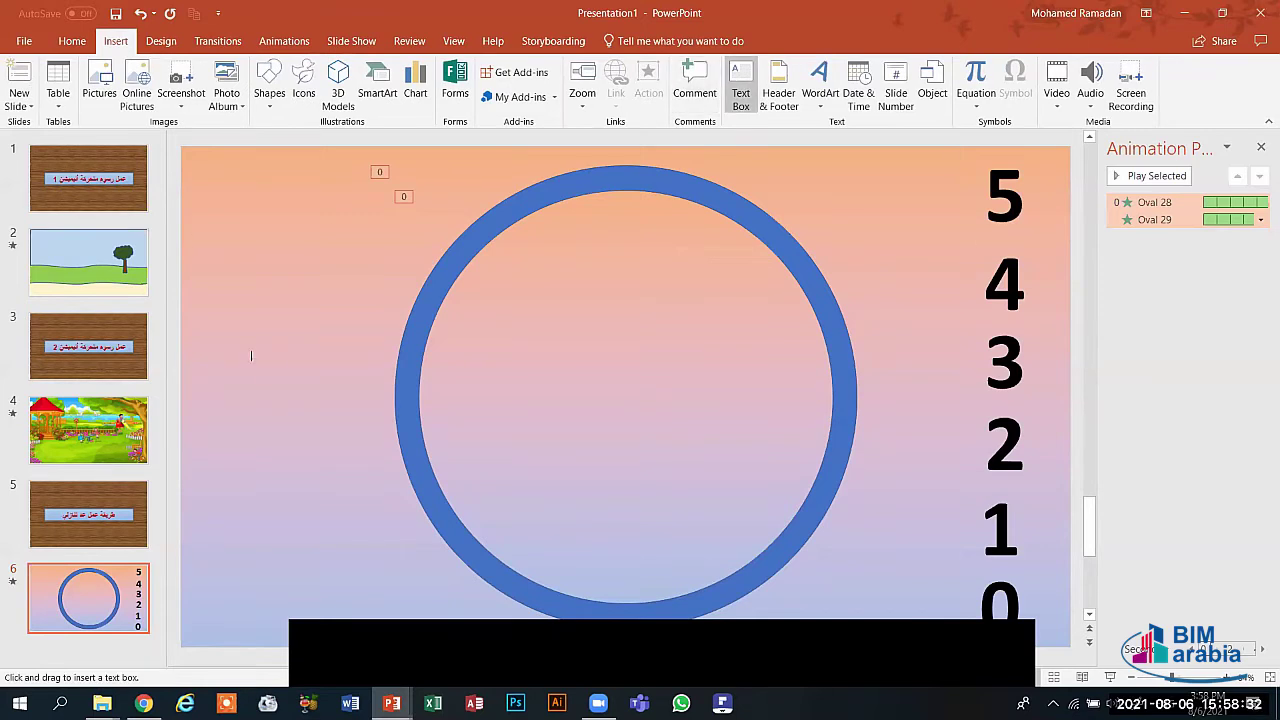
drag(244, 352, 326, 435)
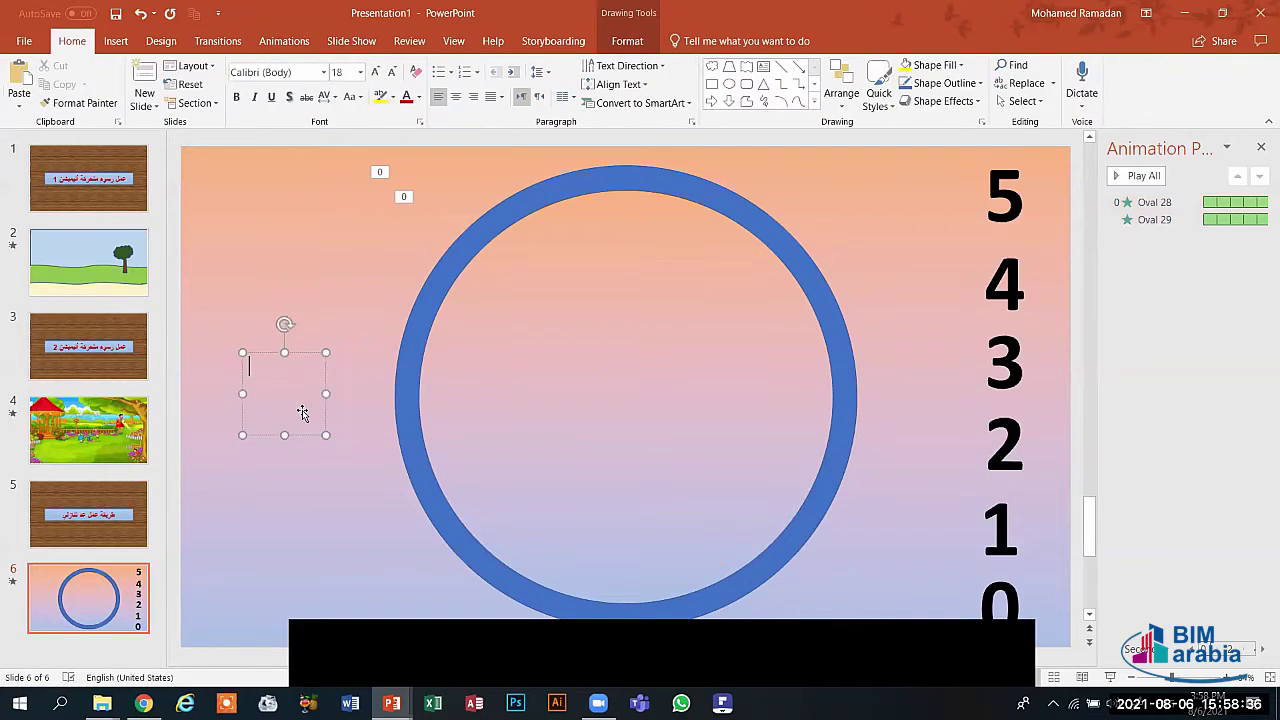
text(5)
click(294, 458)
click(253, 364)
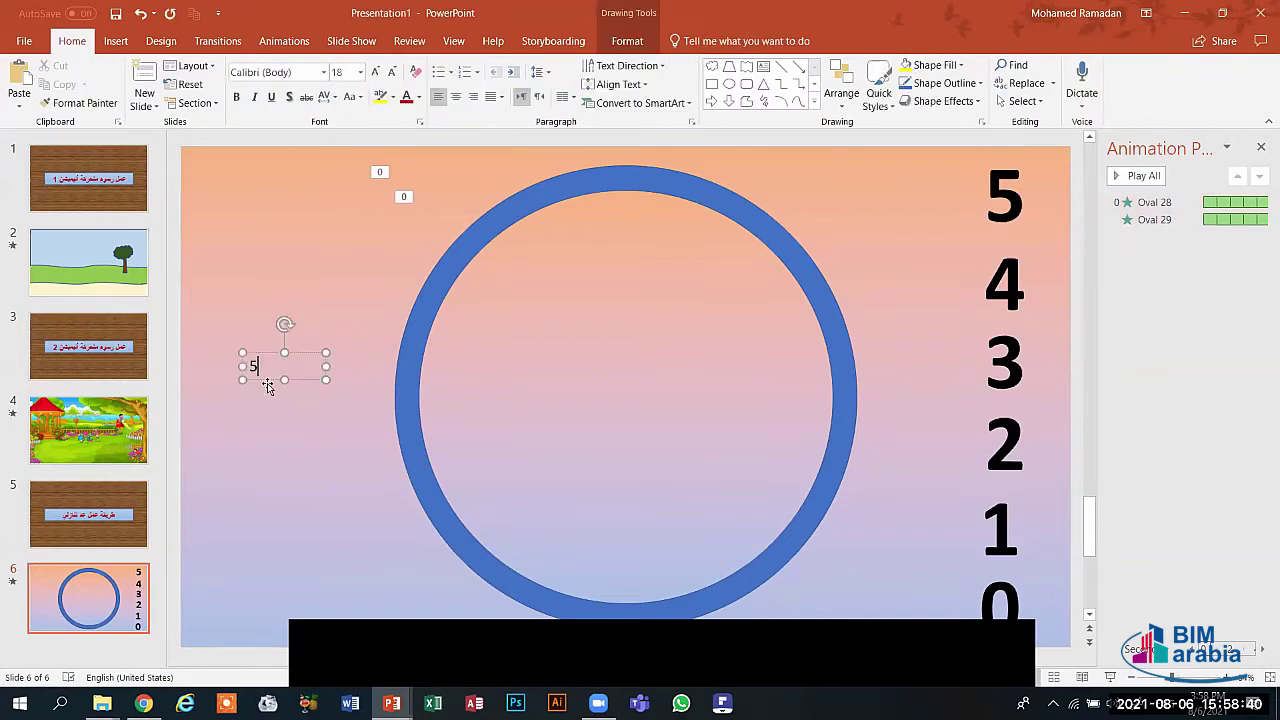
click(268, 388)
drag(268, 388, 281, 395)
key(Delete)
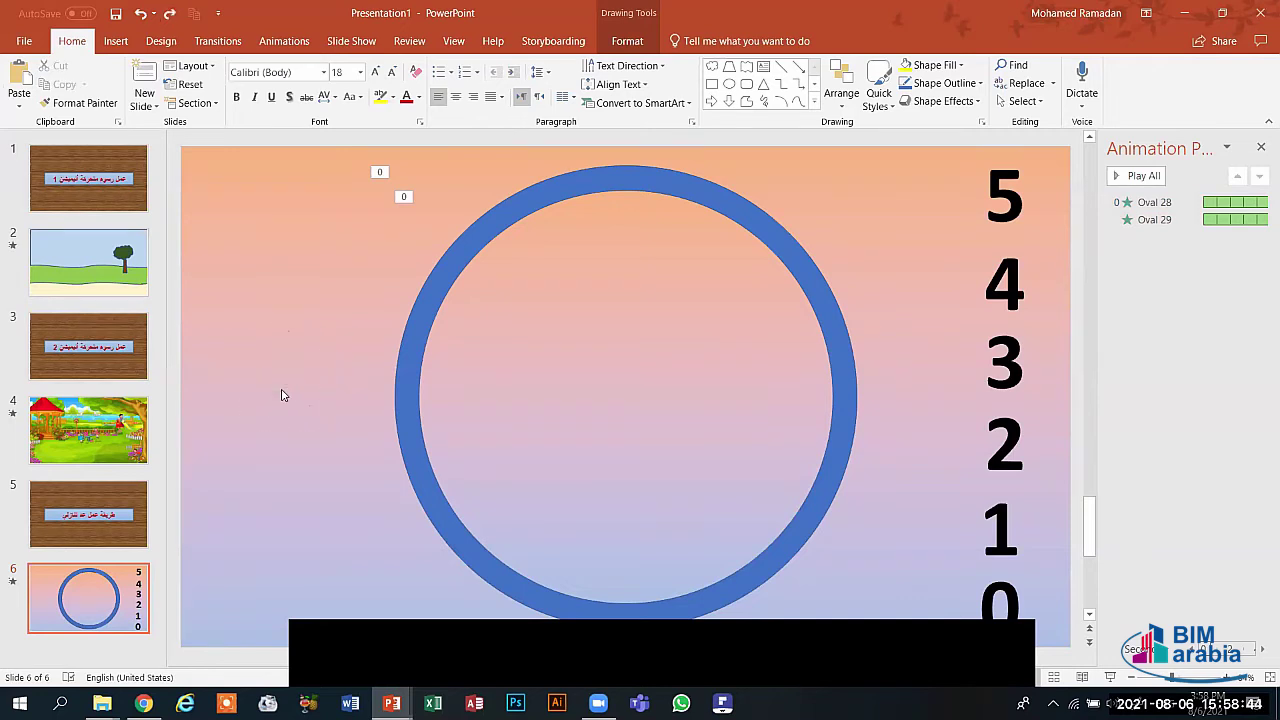
click(1005, 208)
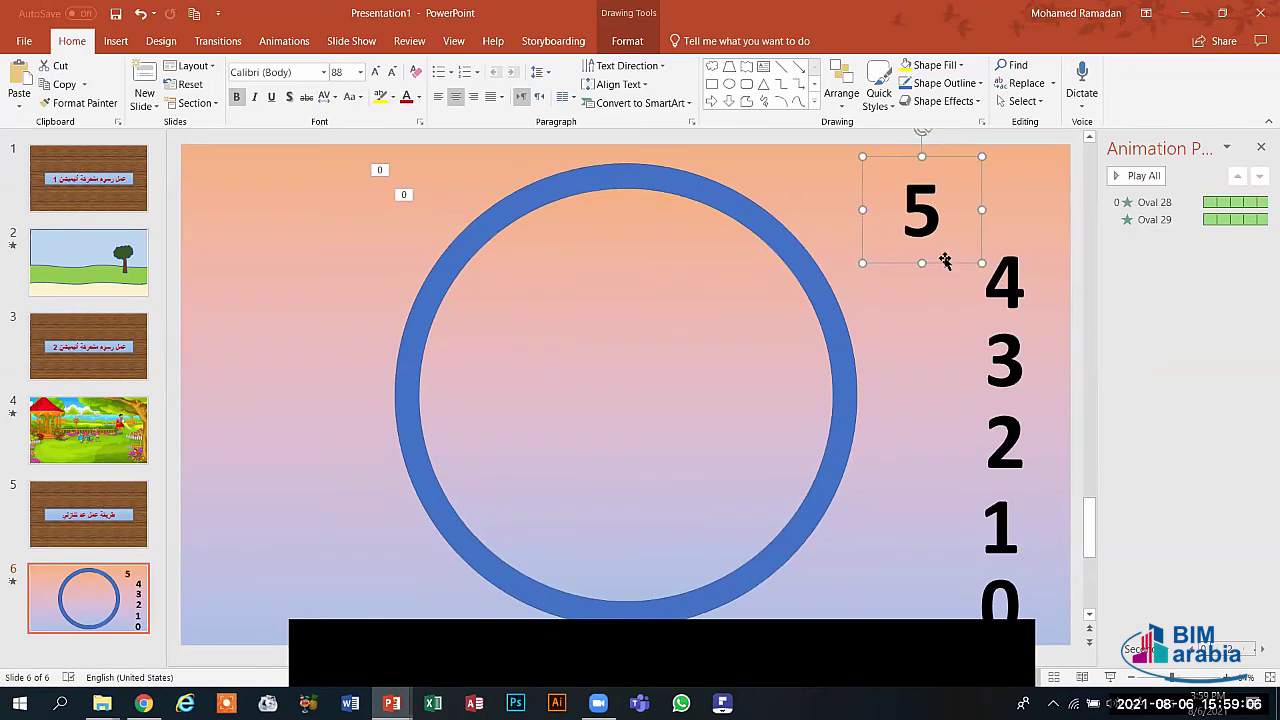
- Bring the 5 text box to front and move it into the centre of the ring
drag(945, 261, 870, 260)
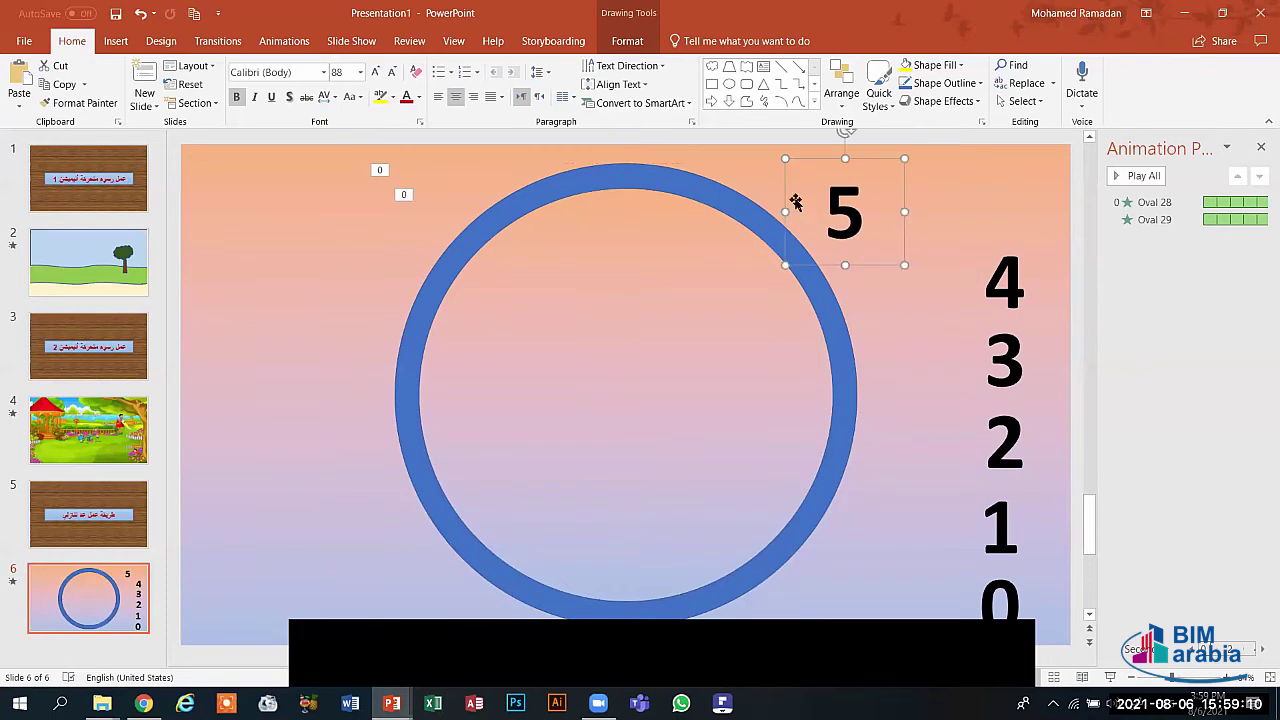
click(640, 43)
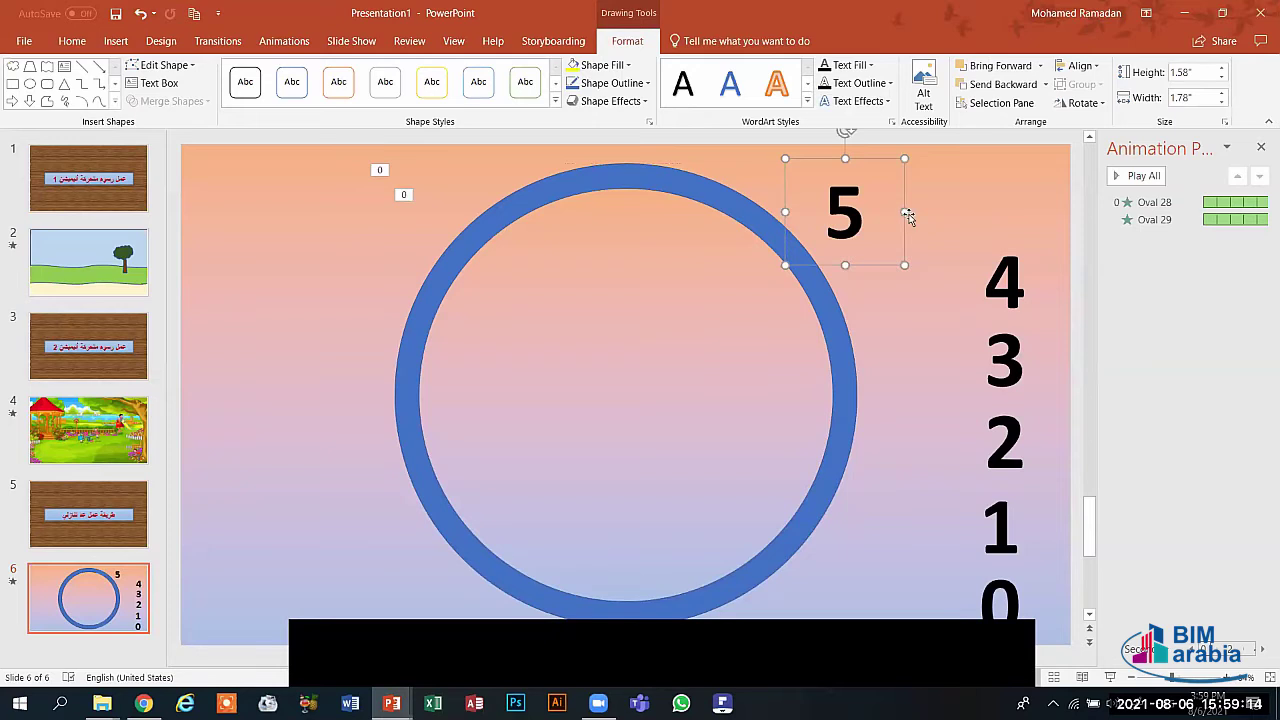
click(1040, 68)
click(1008, 106)
drag(880, 262, 666, 444)
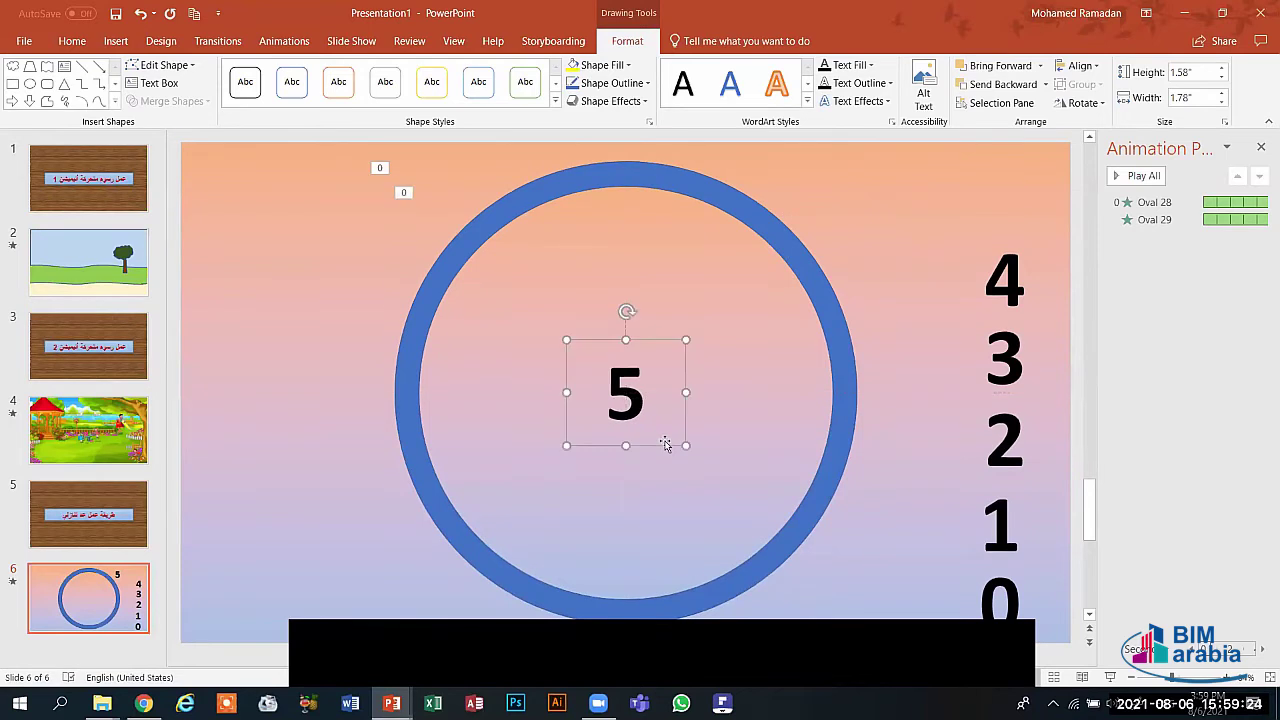
- Give the 5 the black shadowed text style
scroll(670, 440, down, 1)
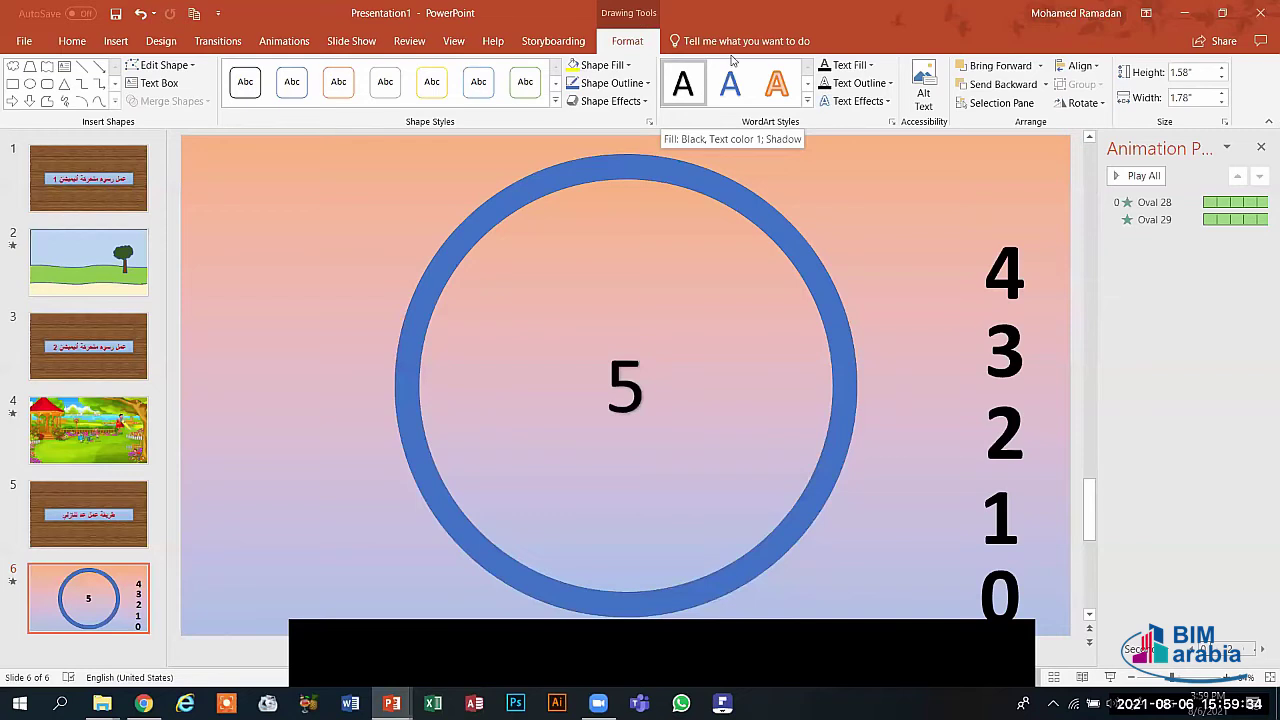
click(702, 97)
click(282, 41)
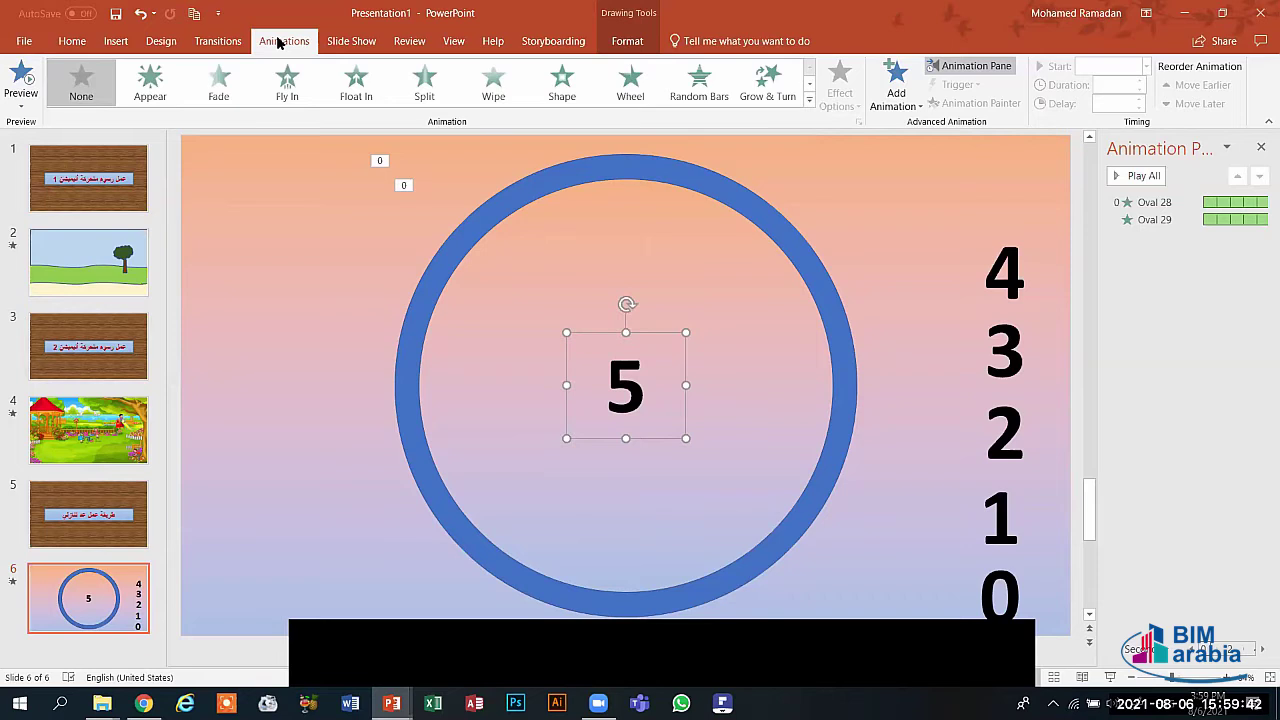
- Give the 5 an Appear entrance starting With Previous, with a Click sound
click(150, 85)
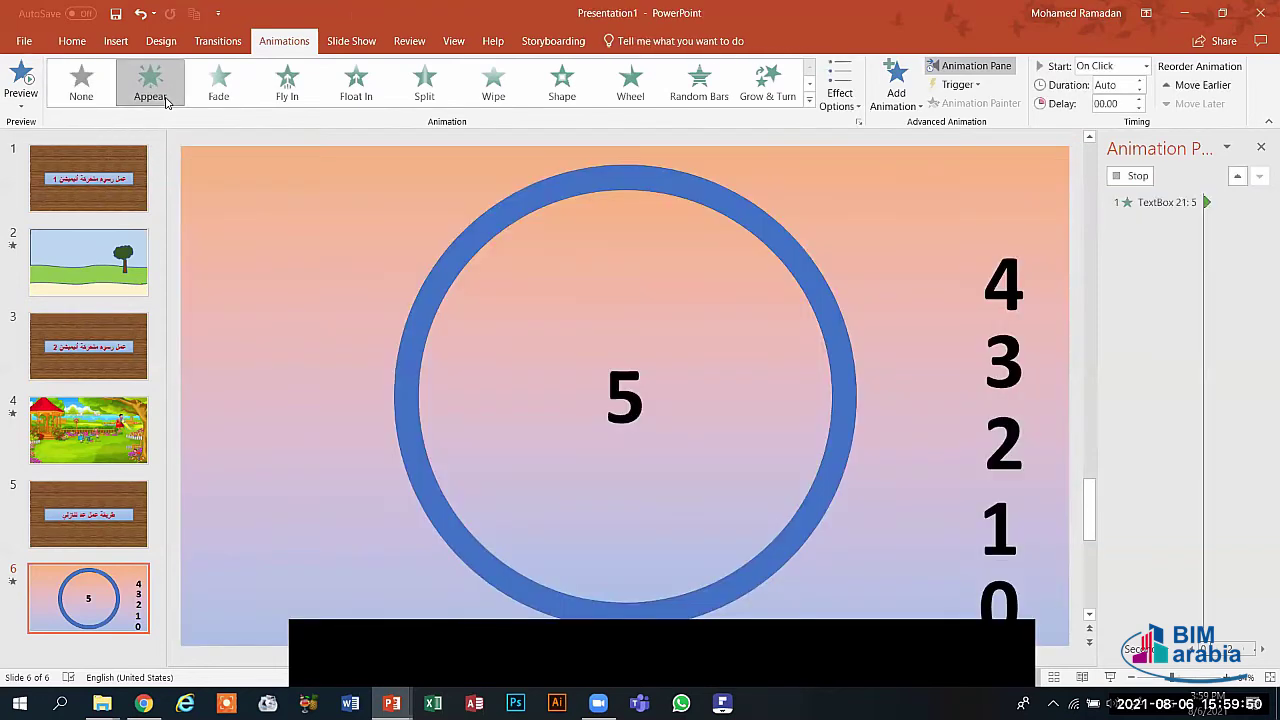
click(1147, 67)
click(1122, 101)
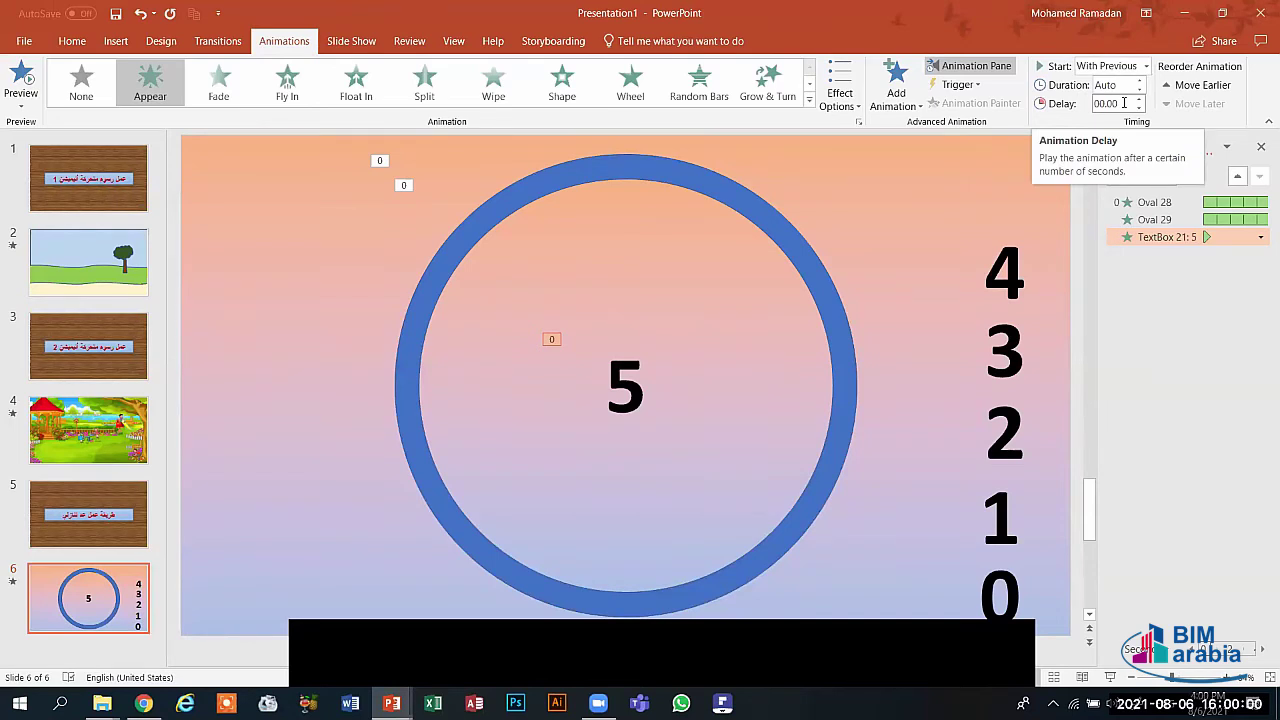
click(1260, 237)
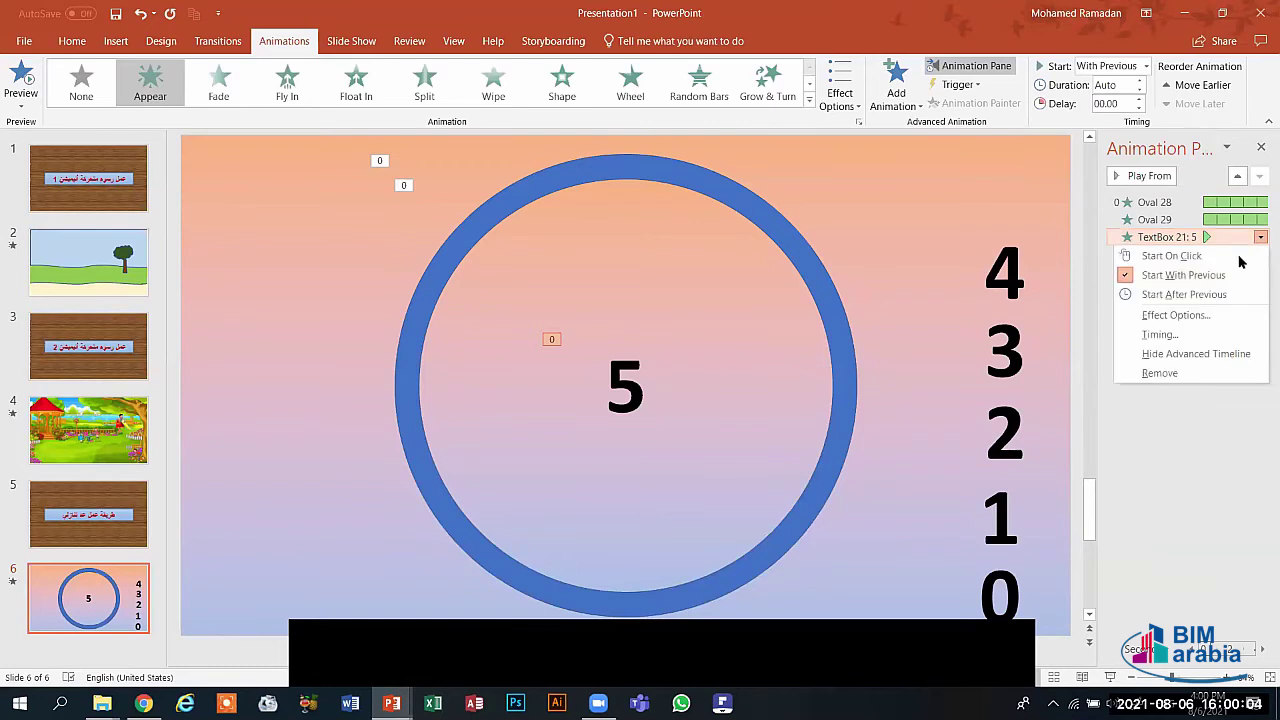
click(1185, 315)
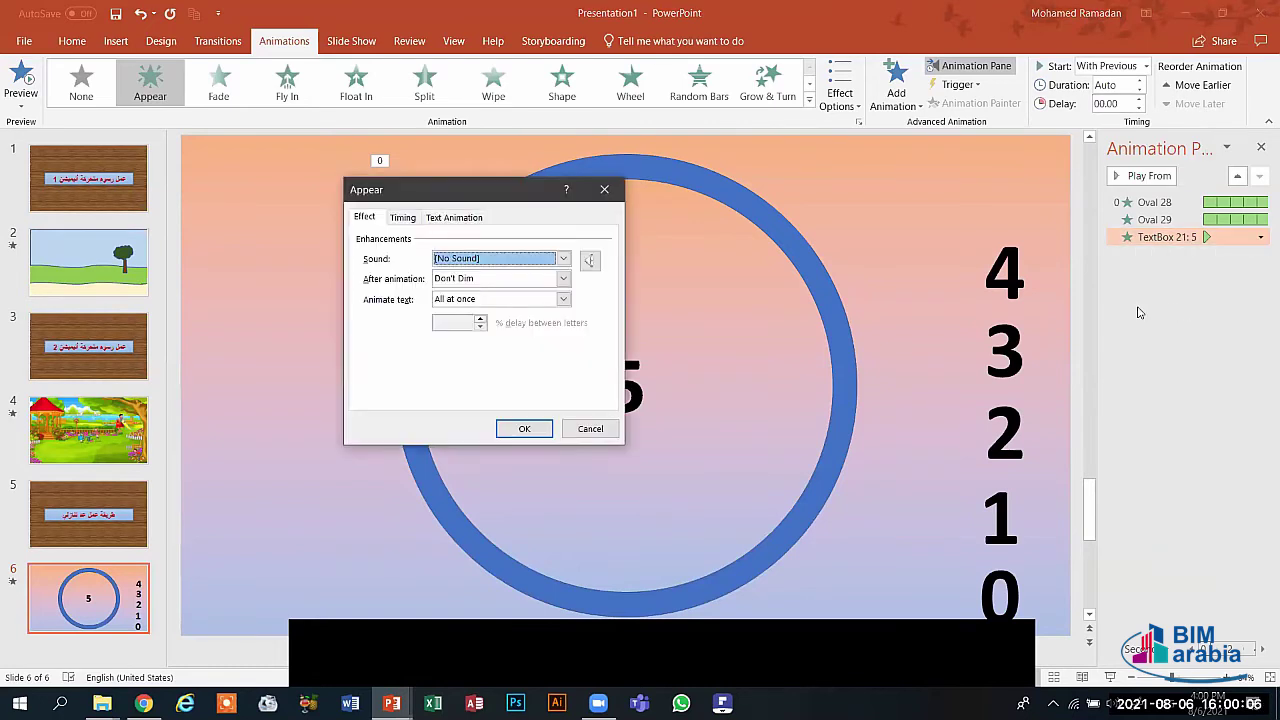
click(563, 259)
drag(563, 293, 563, 308)
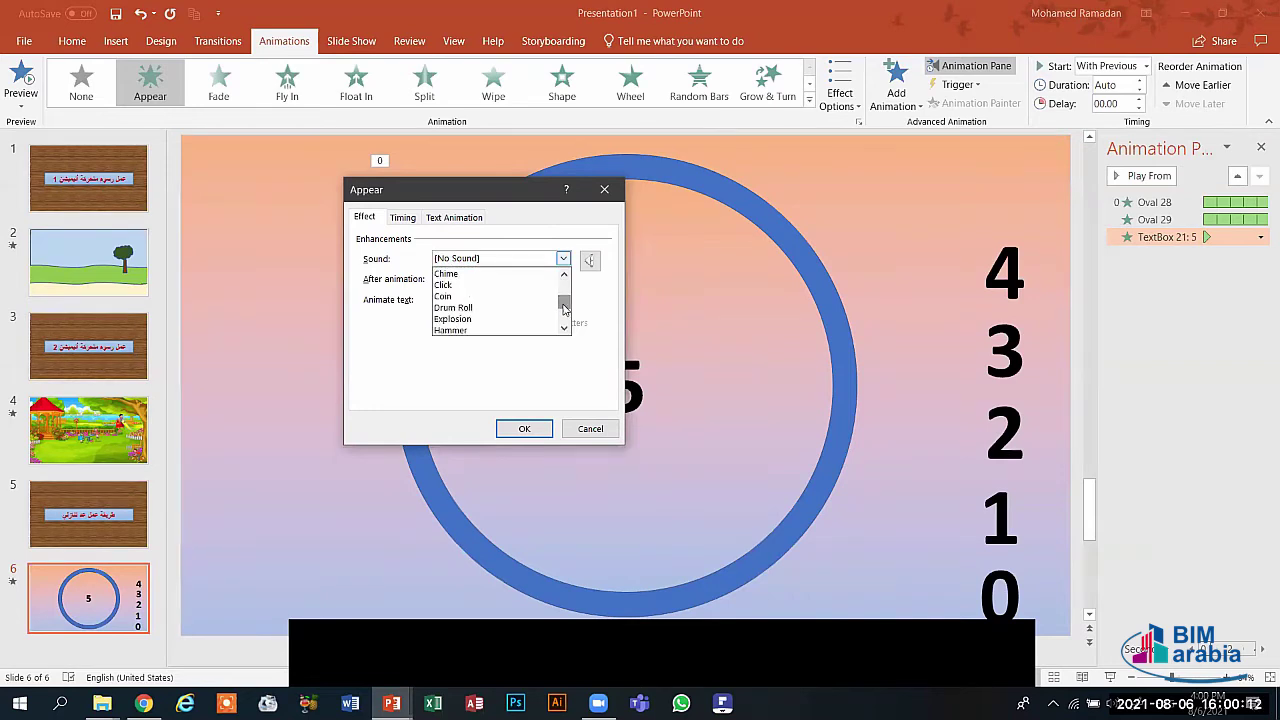
click(466, 285)
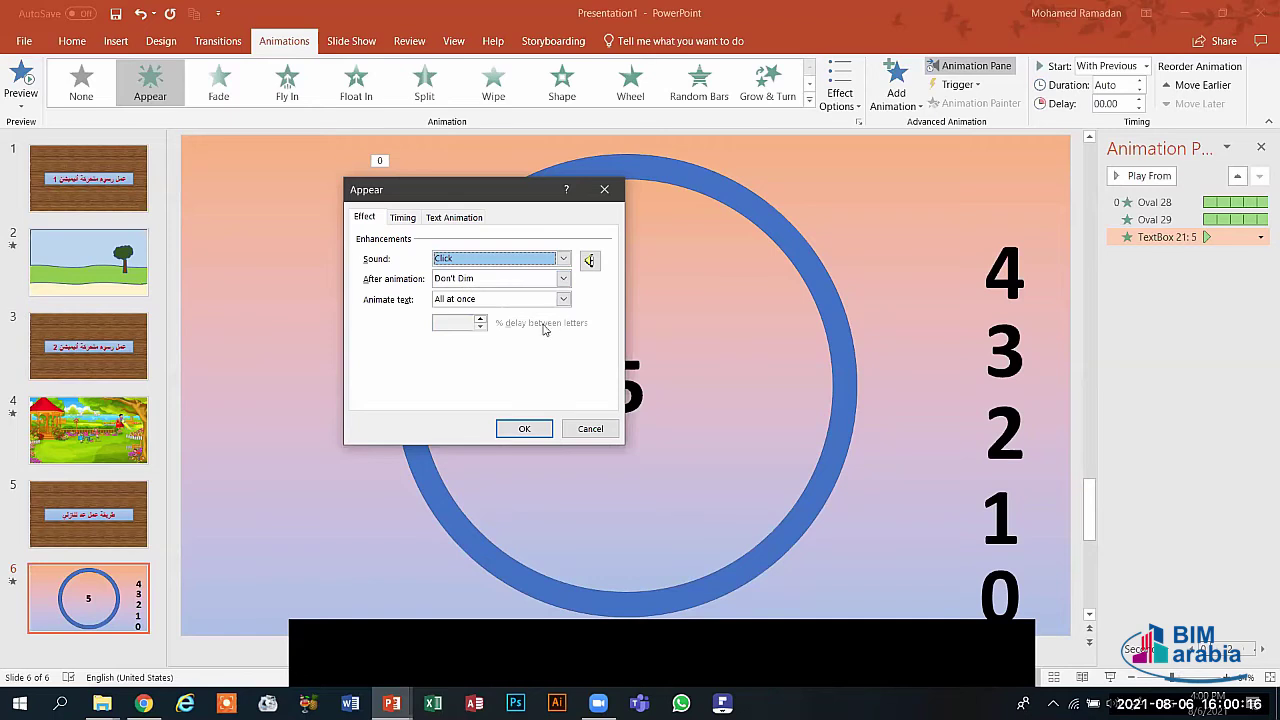
click(522, 428)
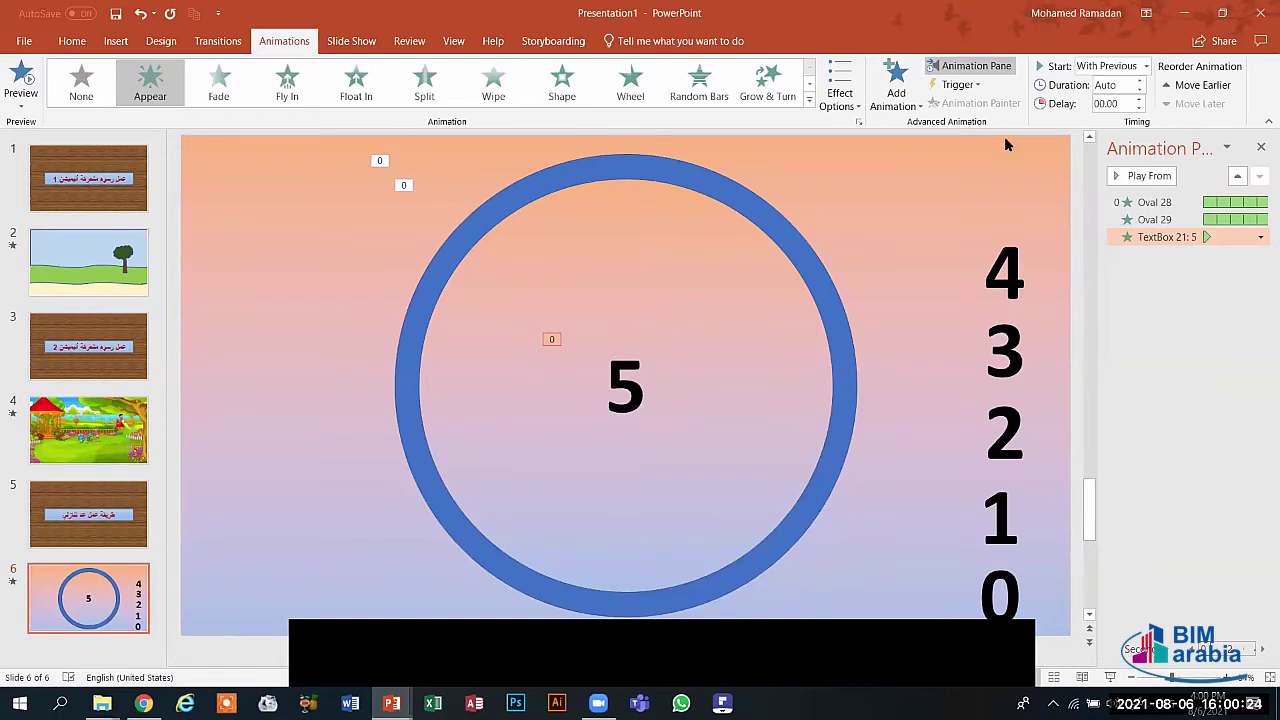
- Add a Disappear exit to the 5, starting With Previous after a 01.00-second delay
click(897, 91)
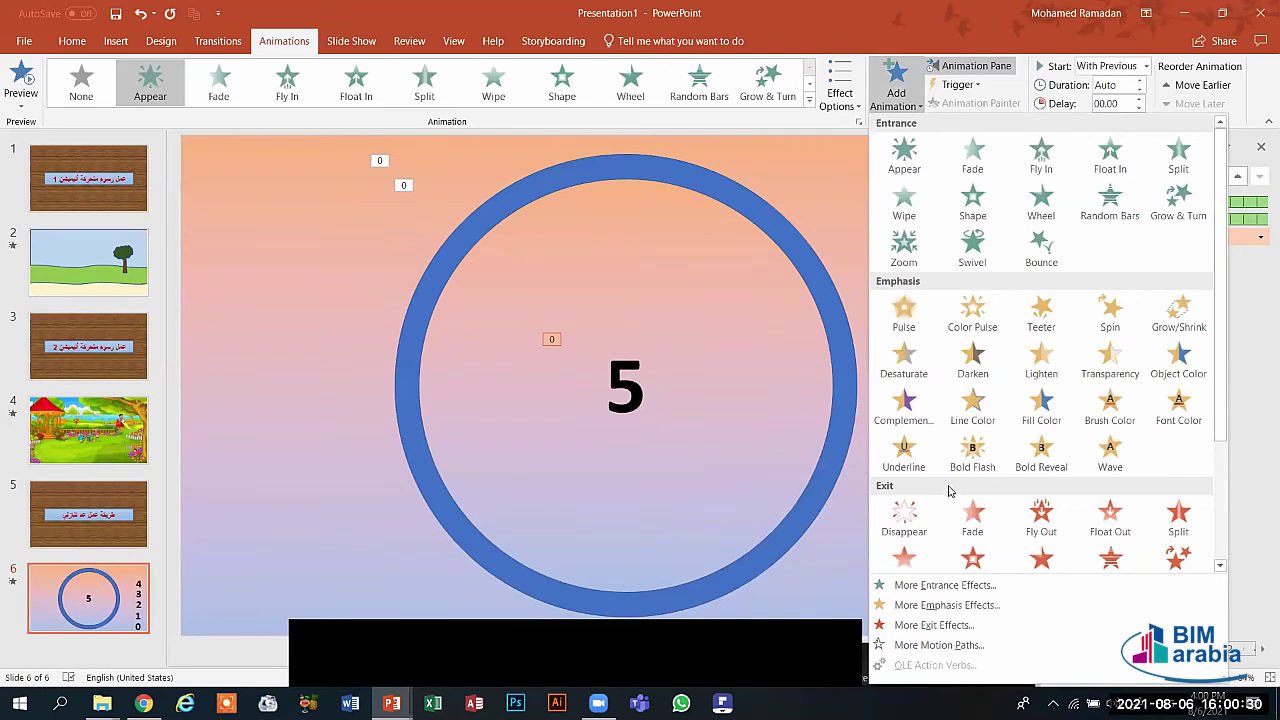
click(905, 519)
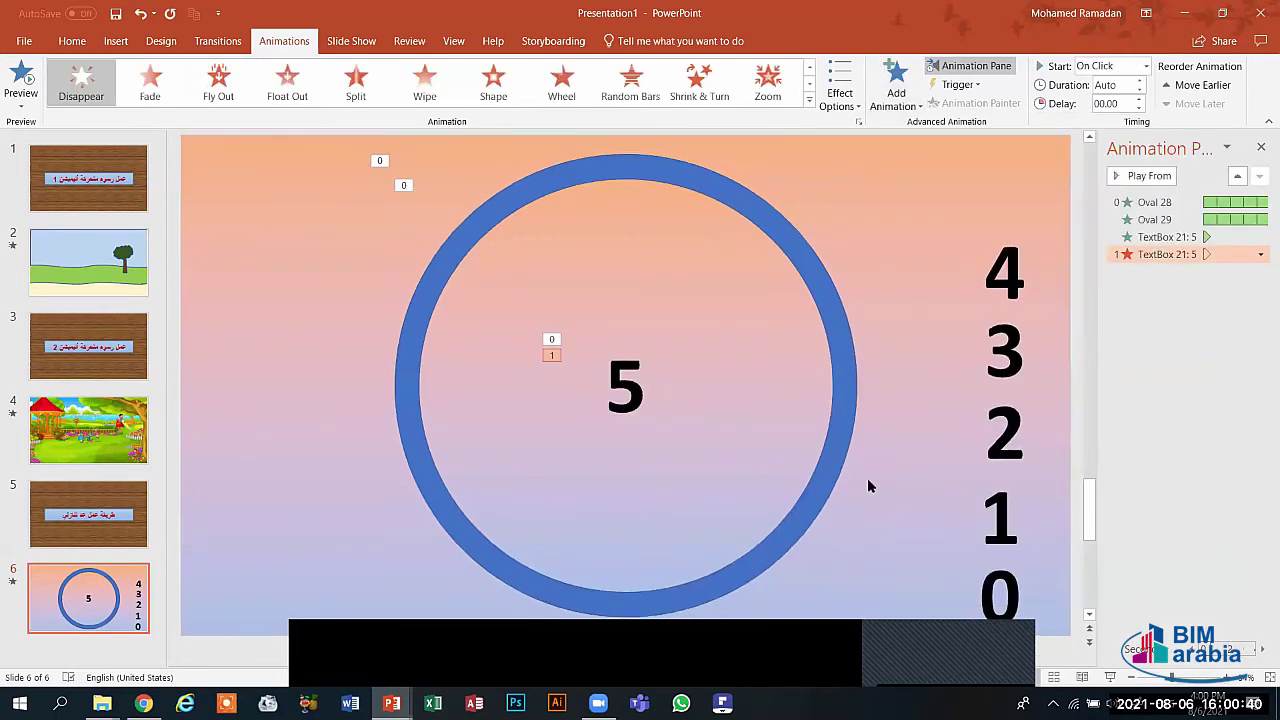
click(1146, 66)
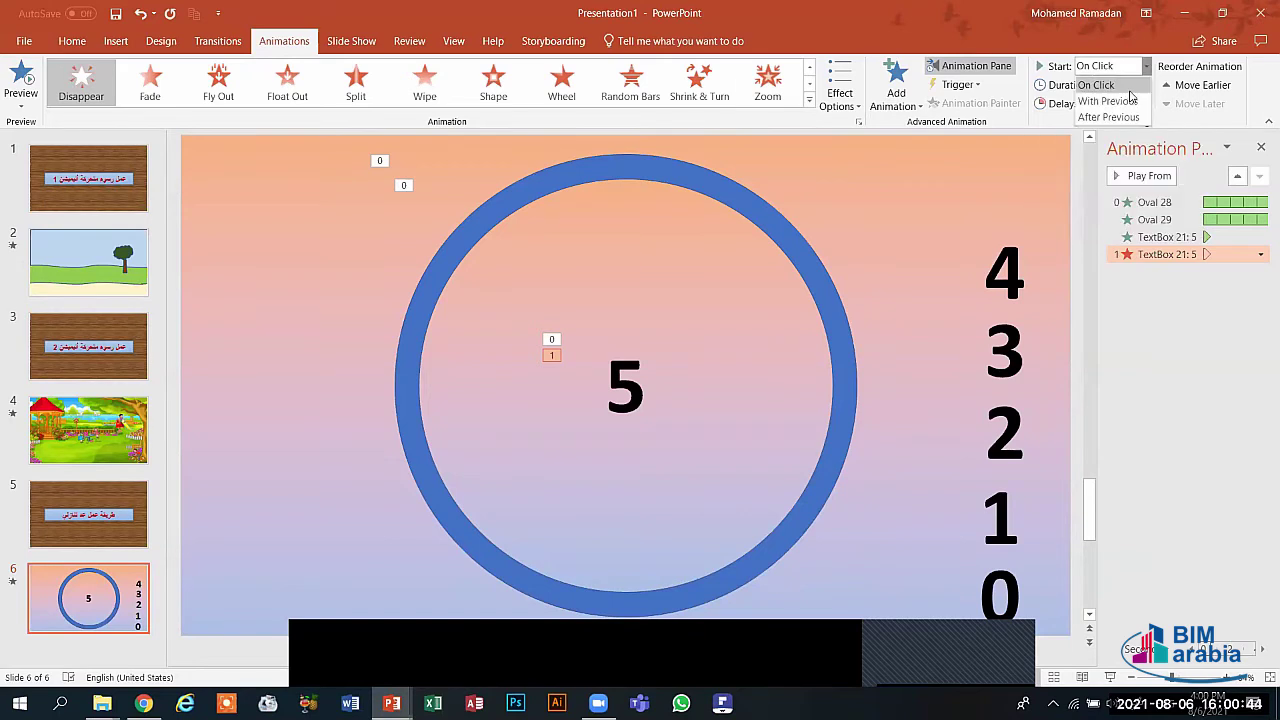
click(1128, 98)
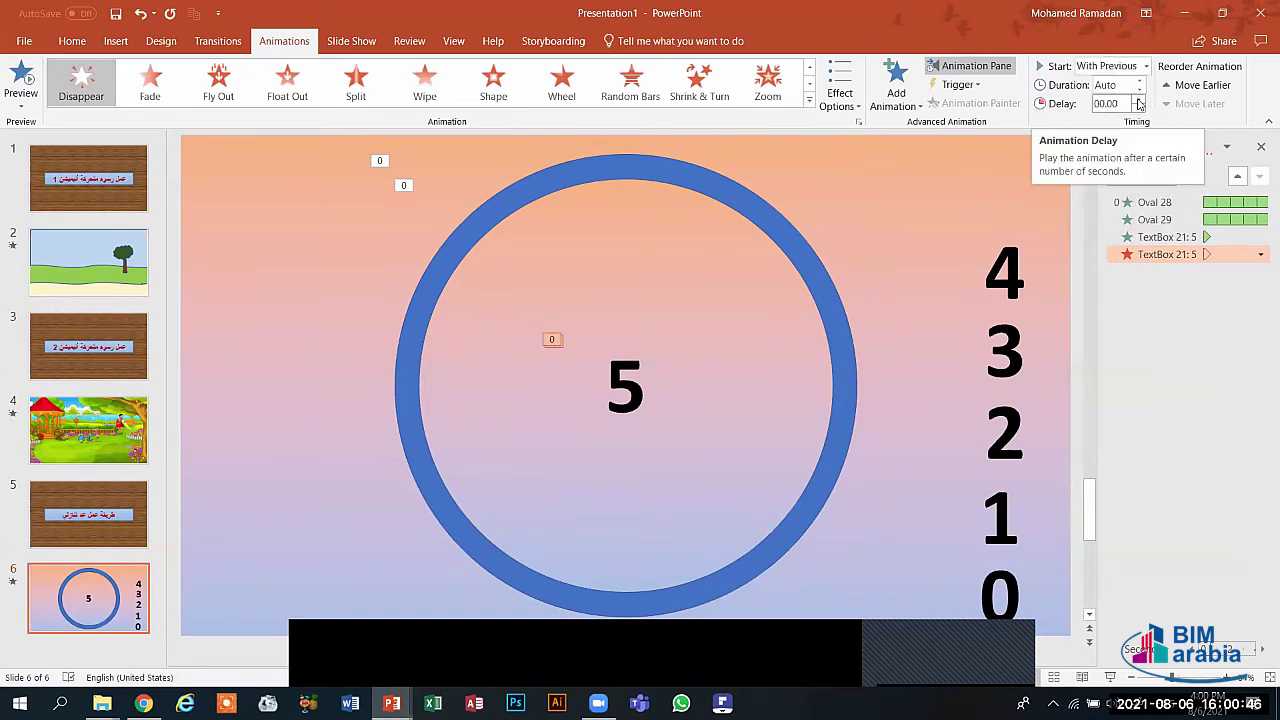
click(1138, 101)
click(1138, 101)
click(1138, 101)
click(1138, 101)
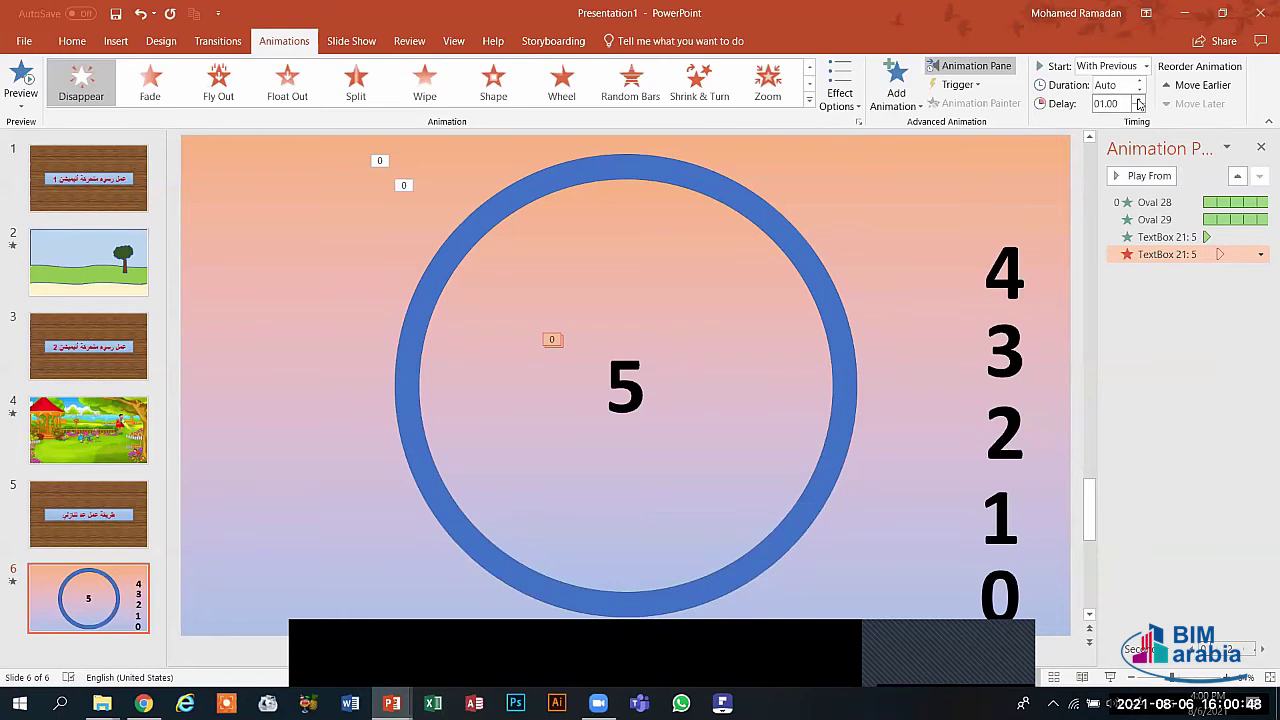
click(23, 75)
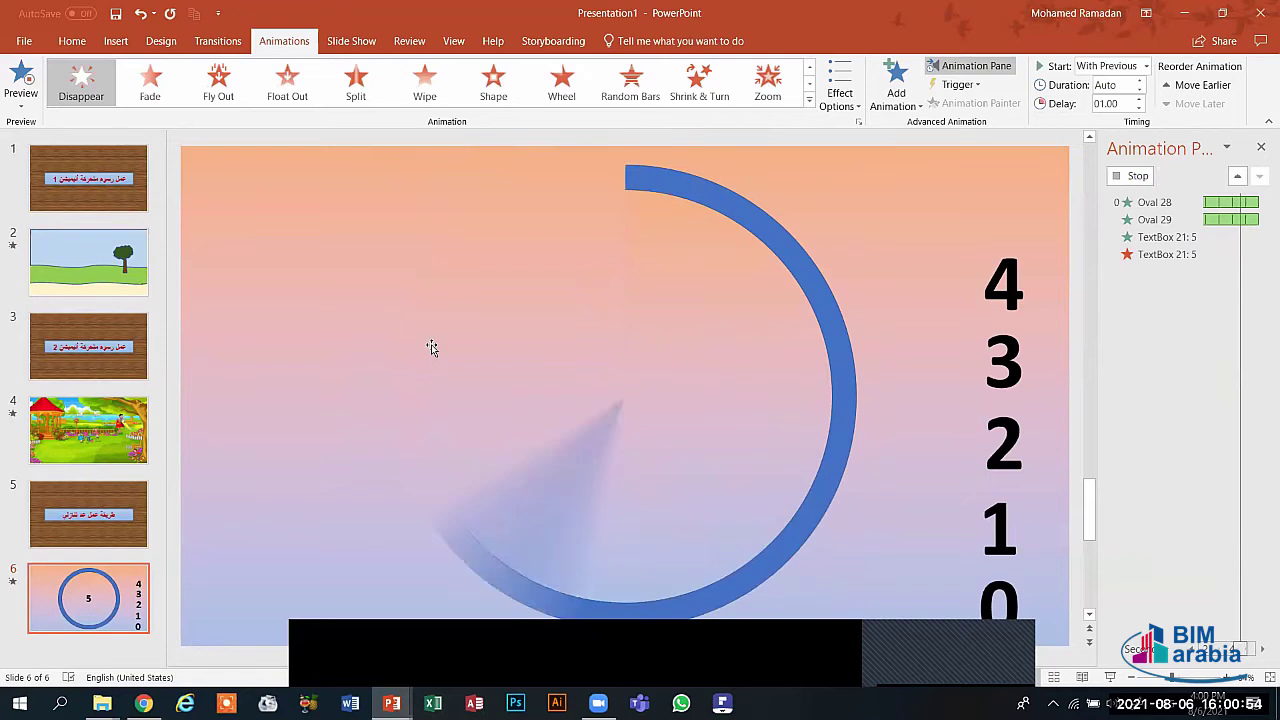
click(1000, 290)
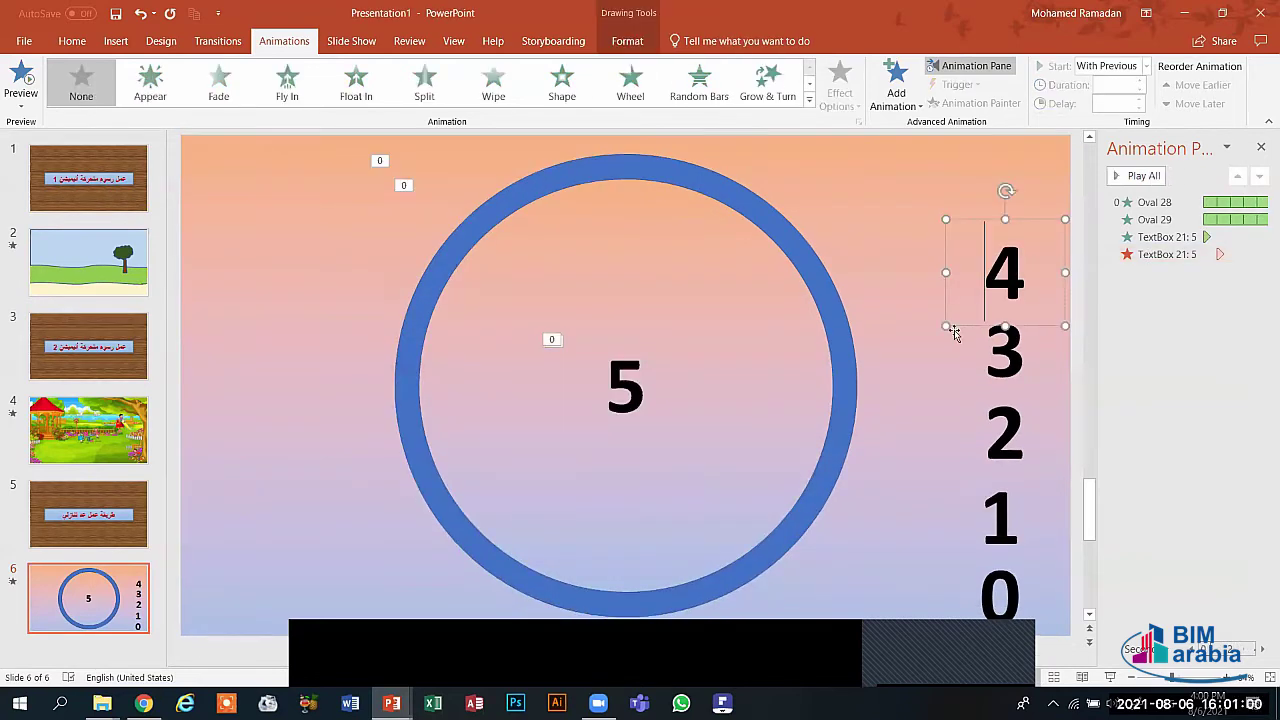
- Move the 3 aside, stack the 4 in front over the 5, and give it an Appear entrance
drag(951, 331, 812, 391)
drag(890, 362, 957, 335)
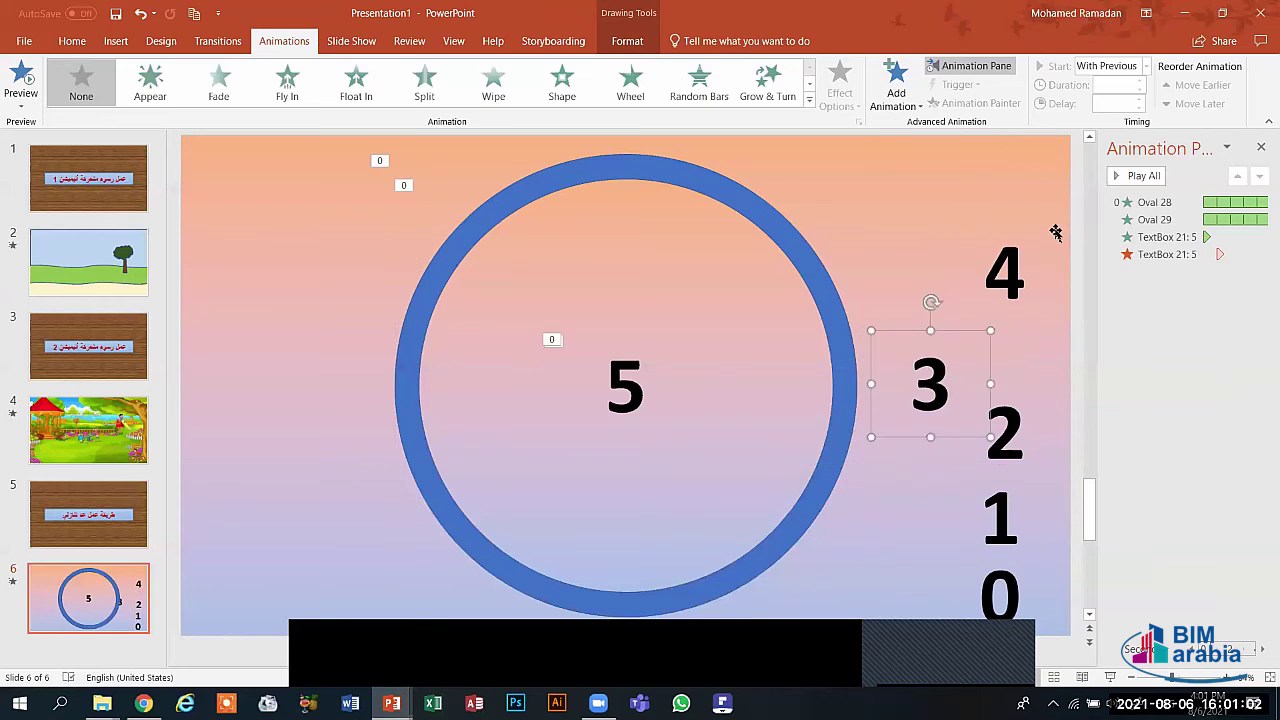
click(1026, 254)
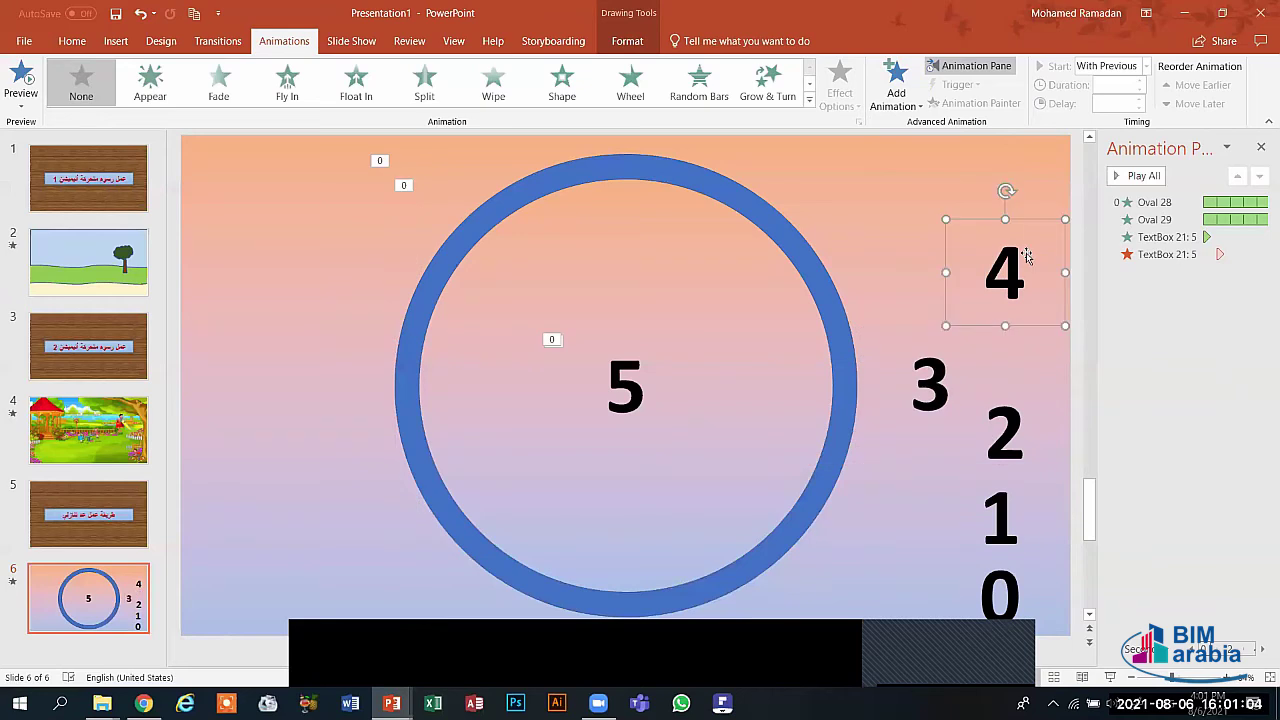
drag(958, 328, 750, 380)
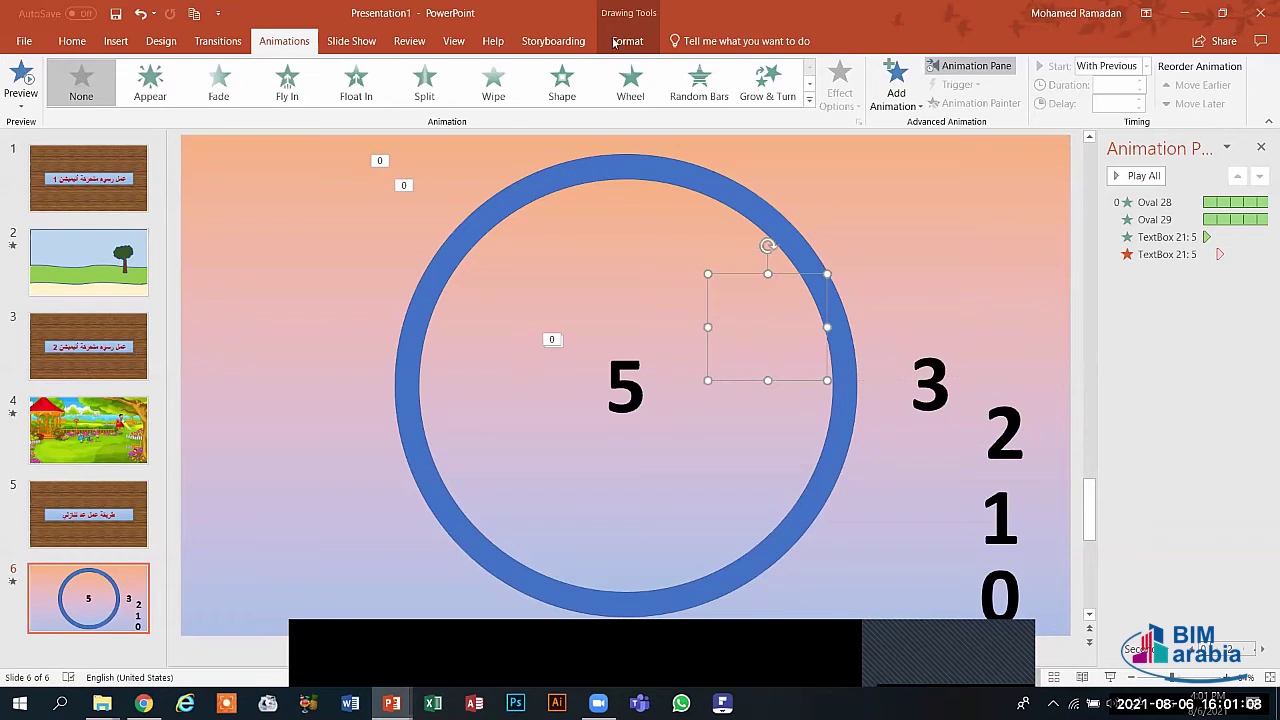
scroll(922, 66, down, 6)
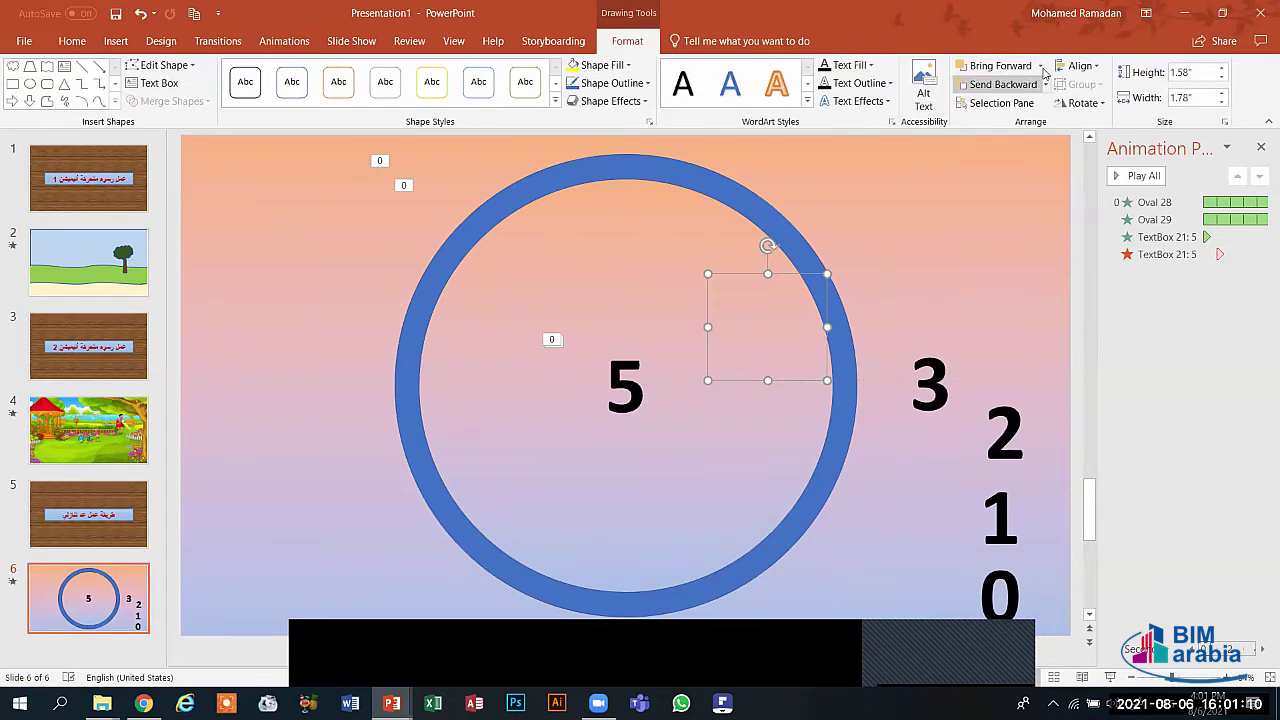
click(1041, 67)
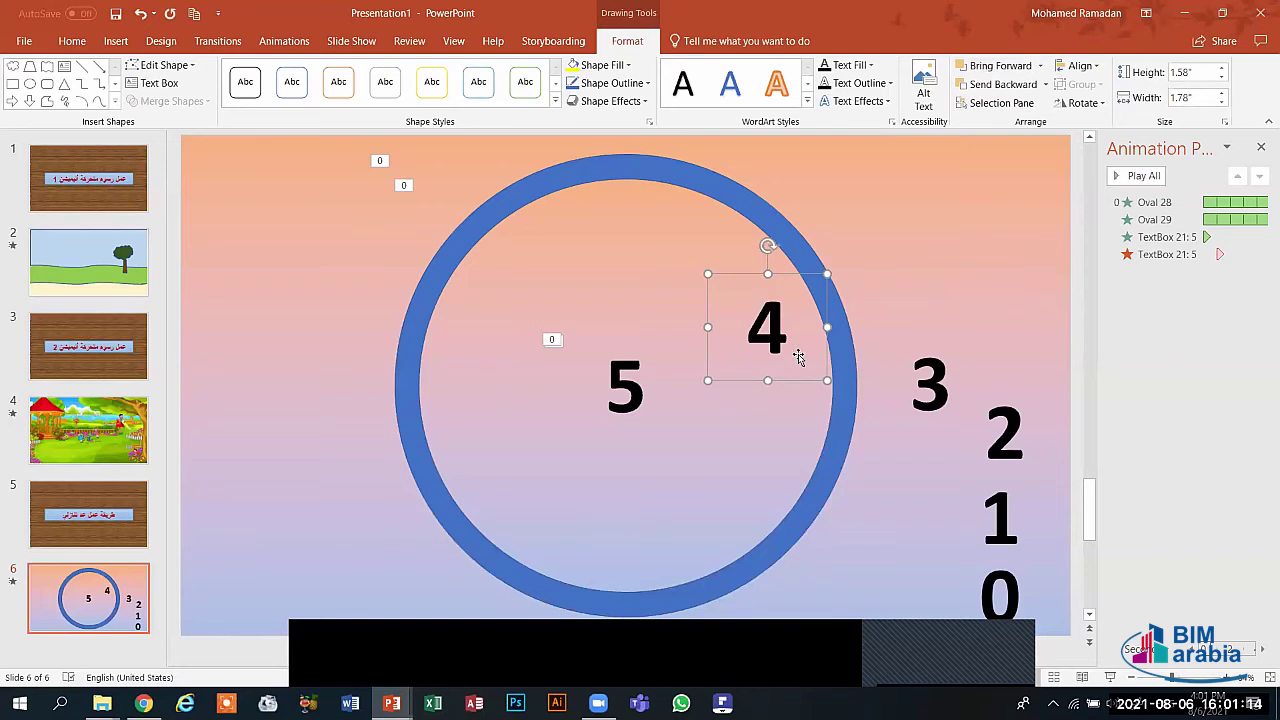
drag(794, 382, 651, 444)
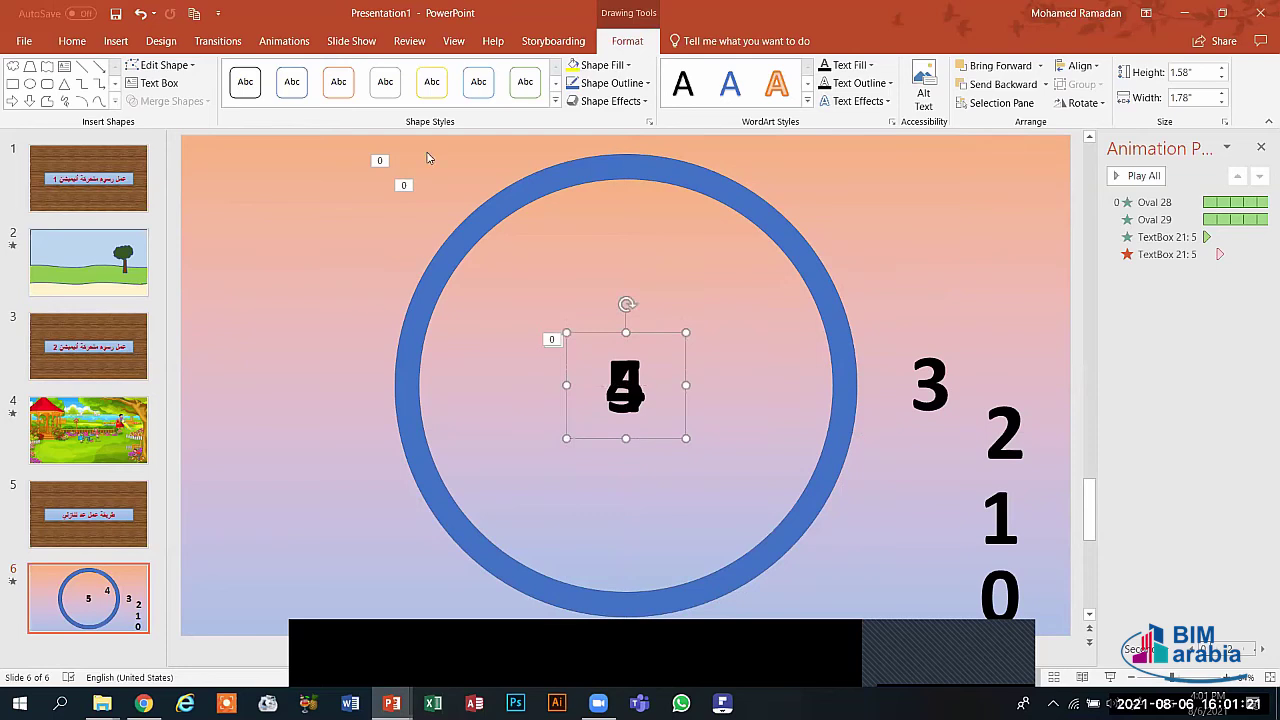
click(285, 41)
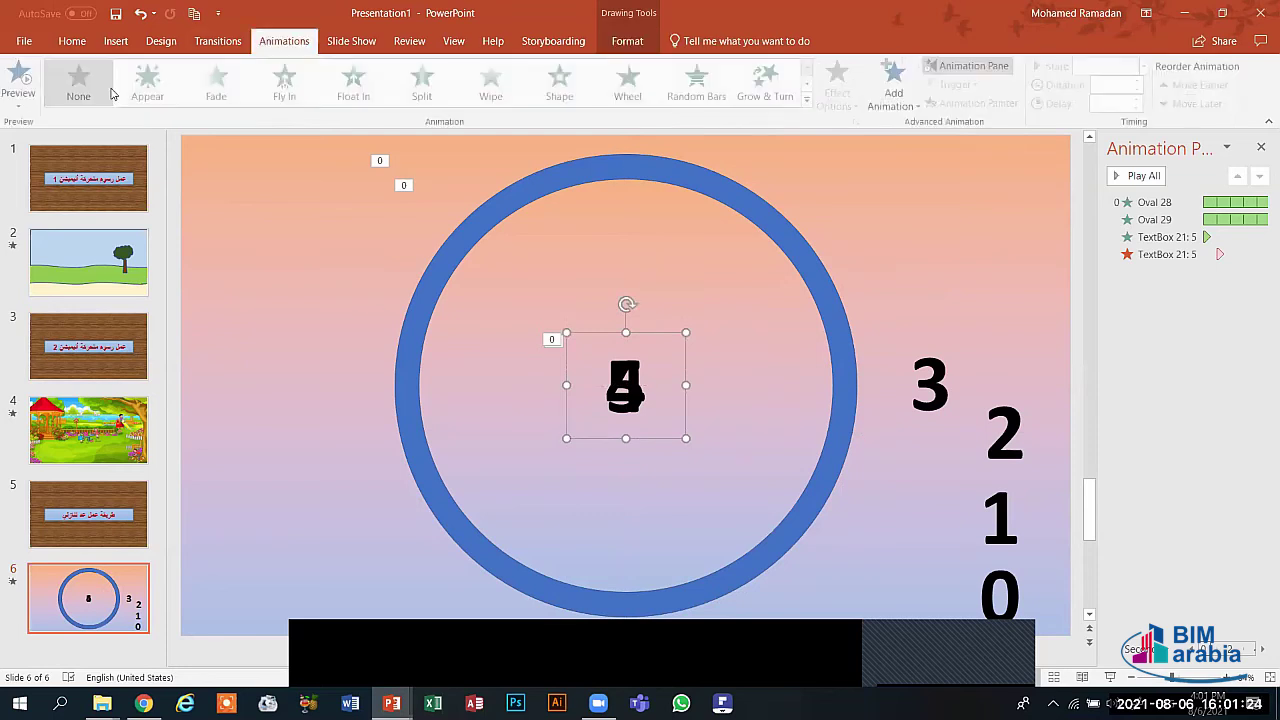
click(136, 90)
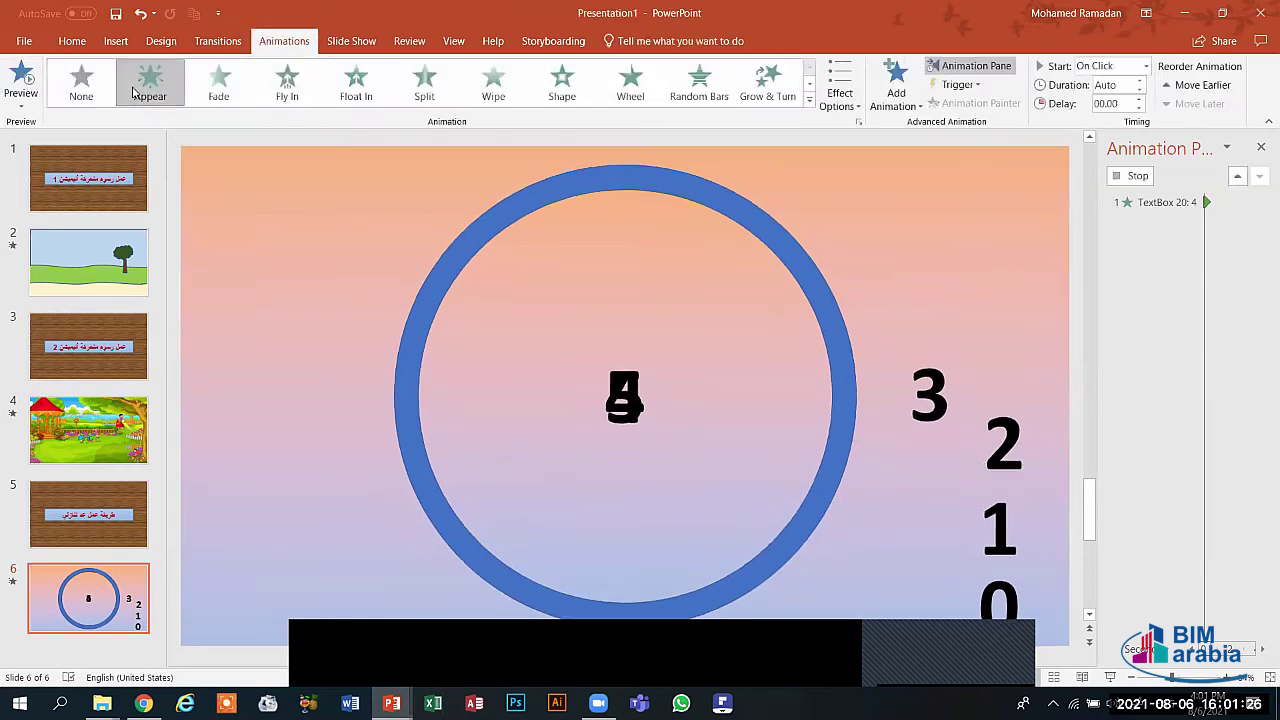
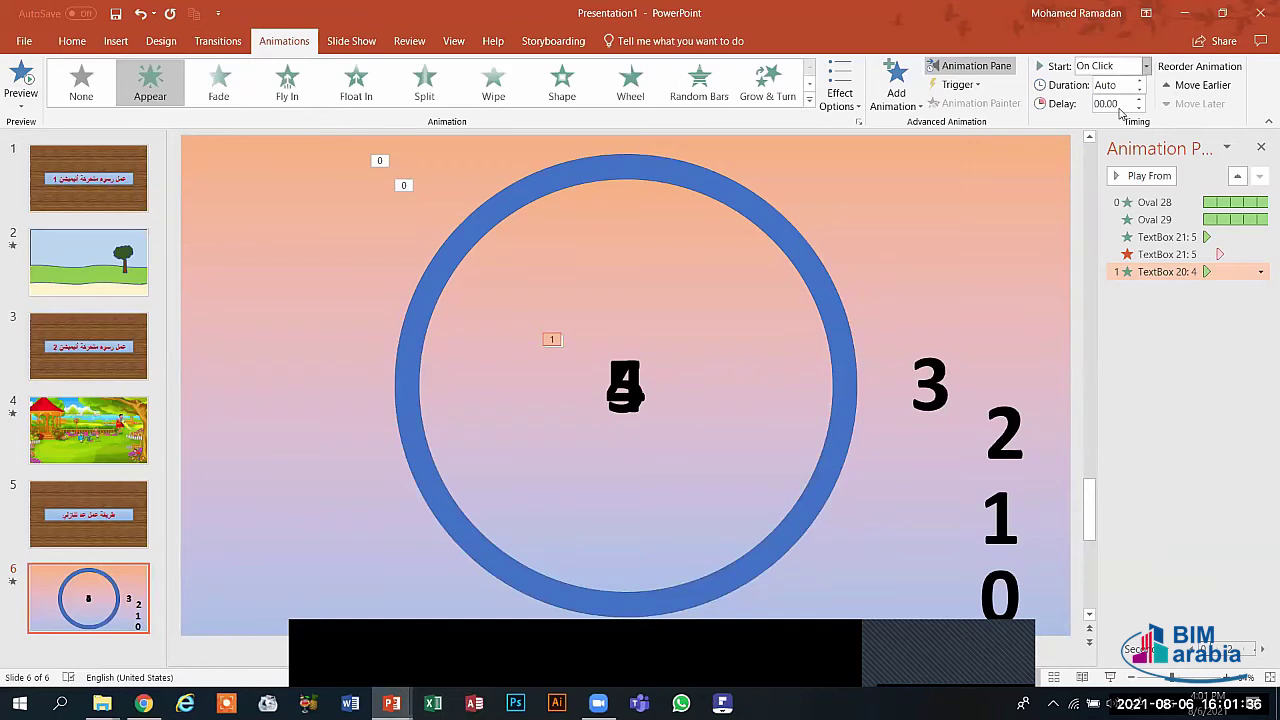
- Set the 4's Appear to start With Previous and add the Click sound in Effect Options
click(1146, 65)
click(1118, 101)
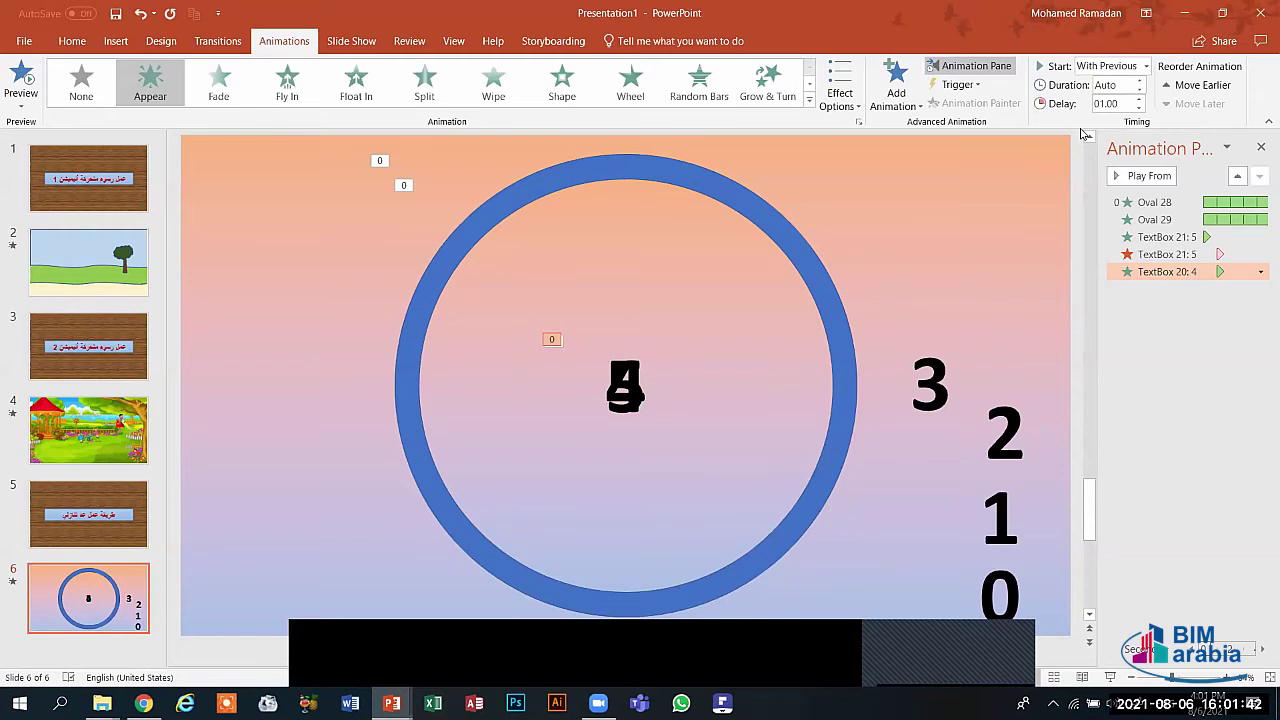
click(1260, 272)
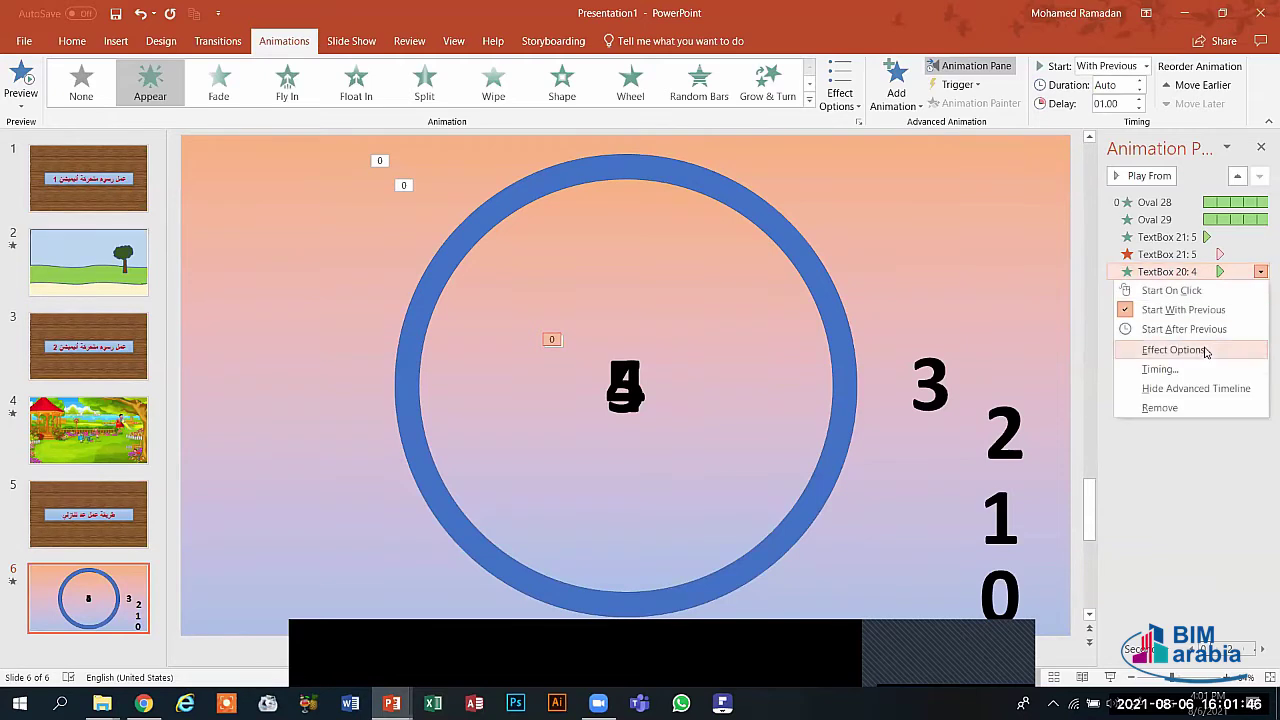
click(1190, 350)
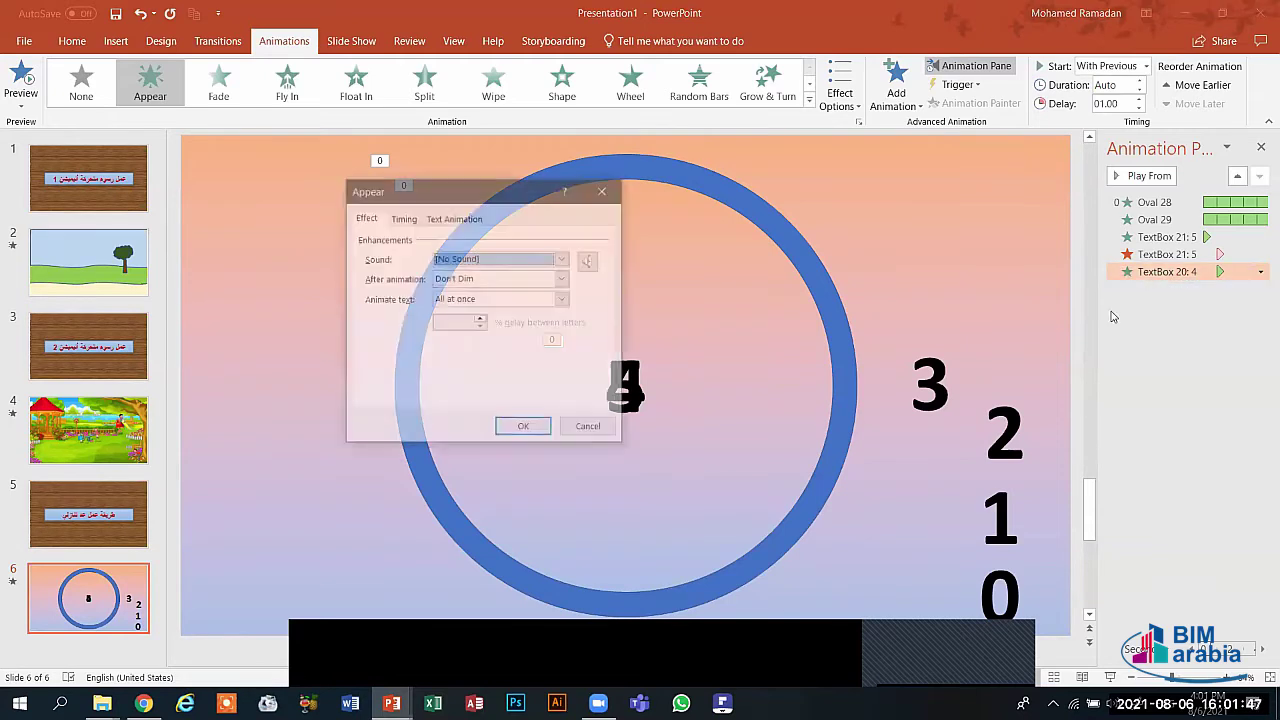
click(563, 258)
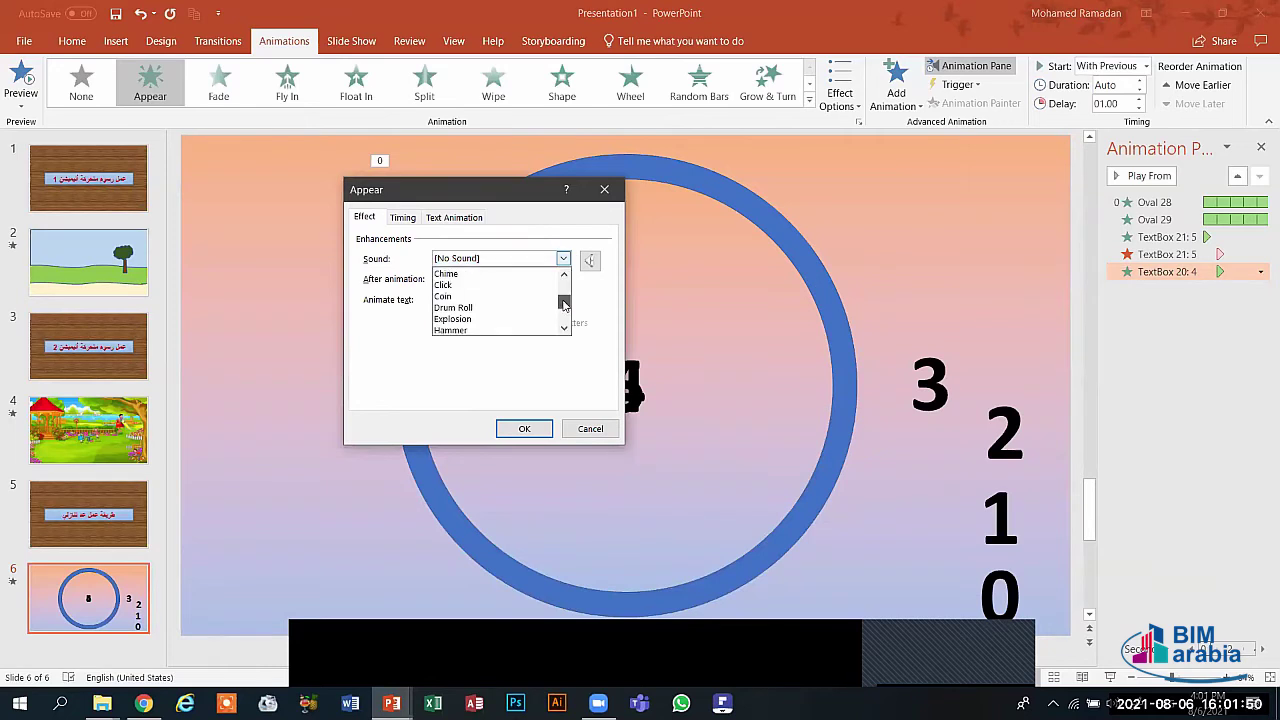
click(443, 285)
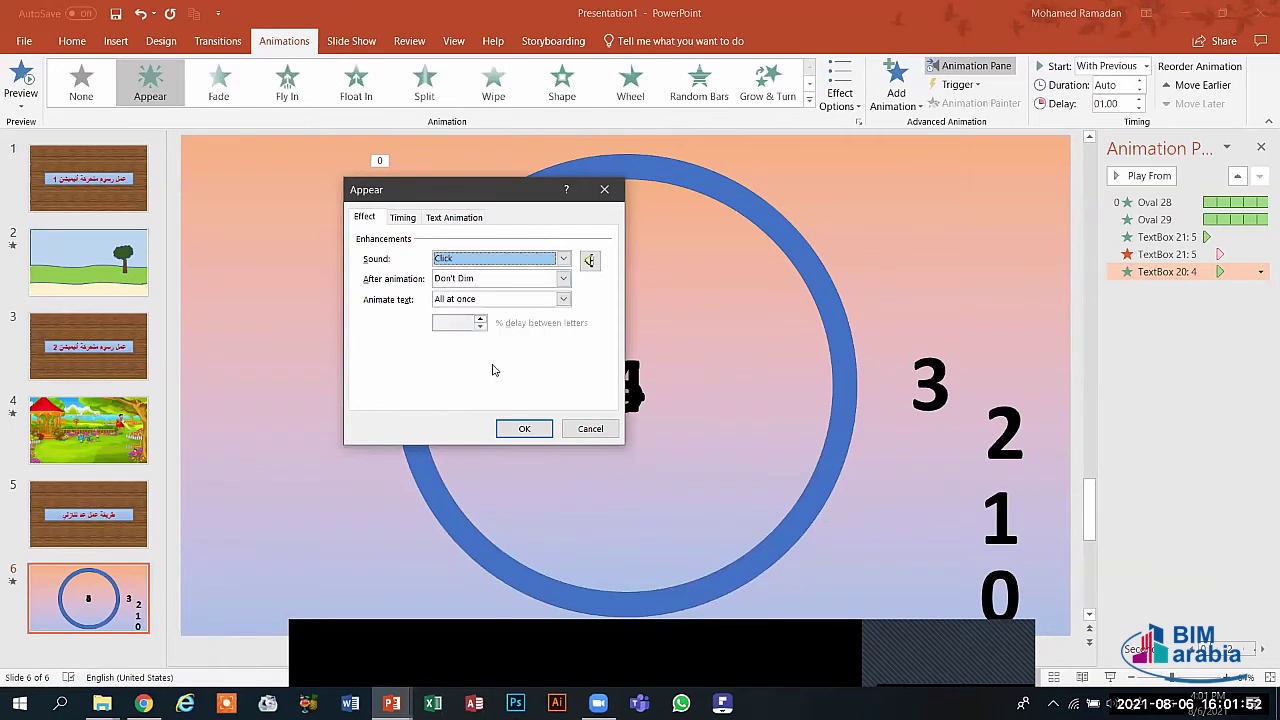
click(521, 429)
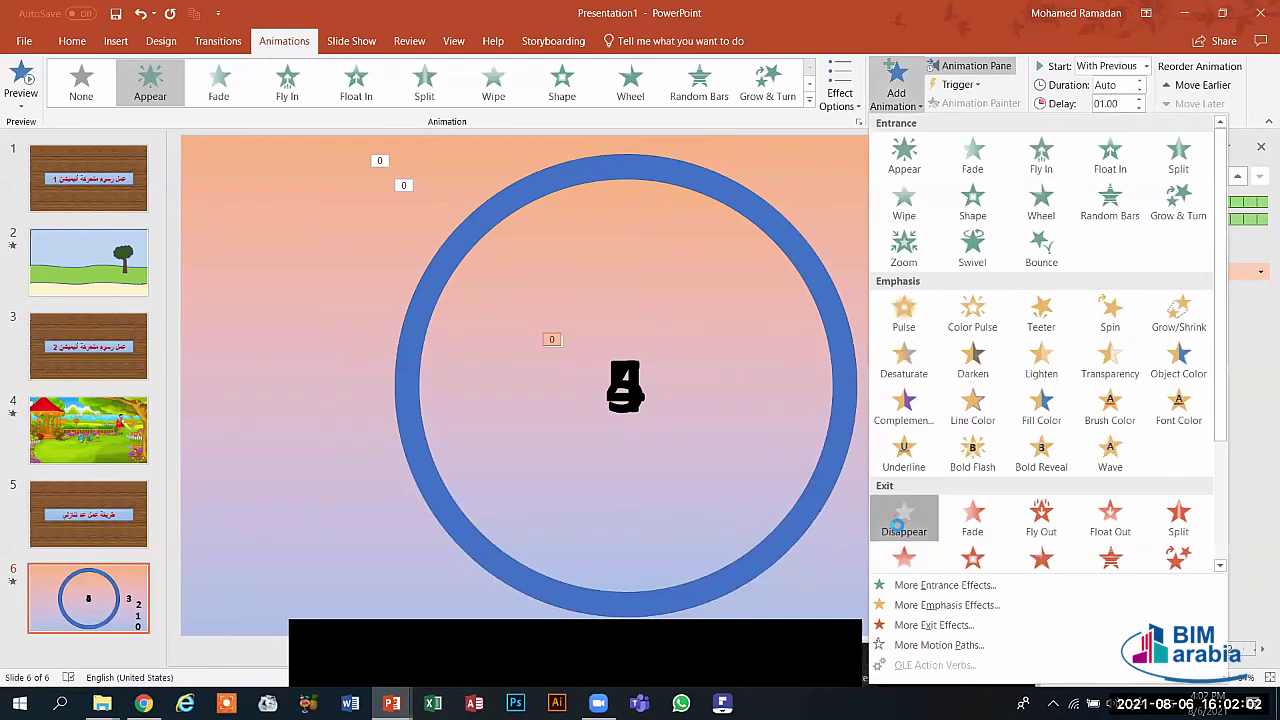
- Add a Disappear exit to the 4 starting With Previous after 2 seconds, then preview the slide
click(900, 525)
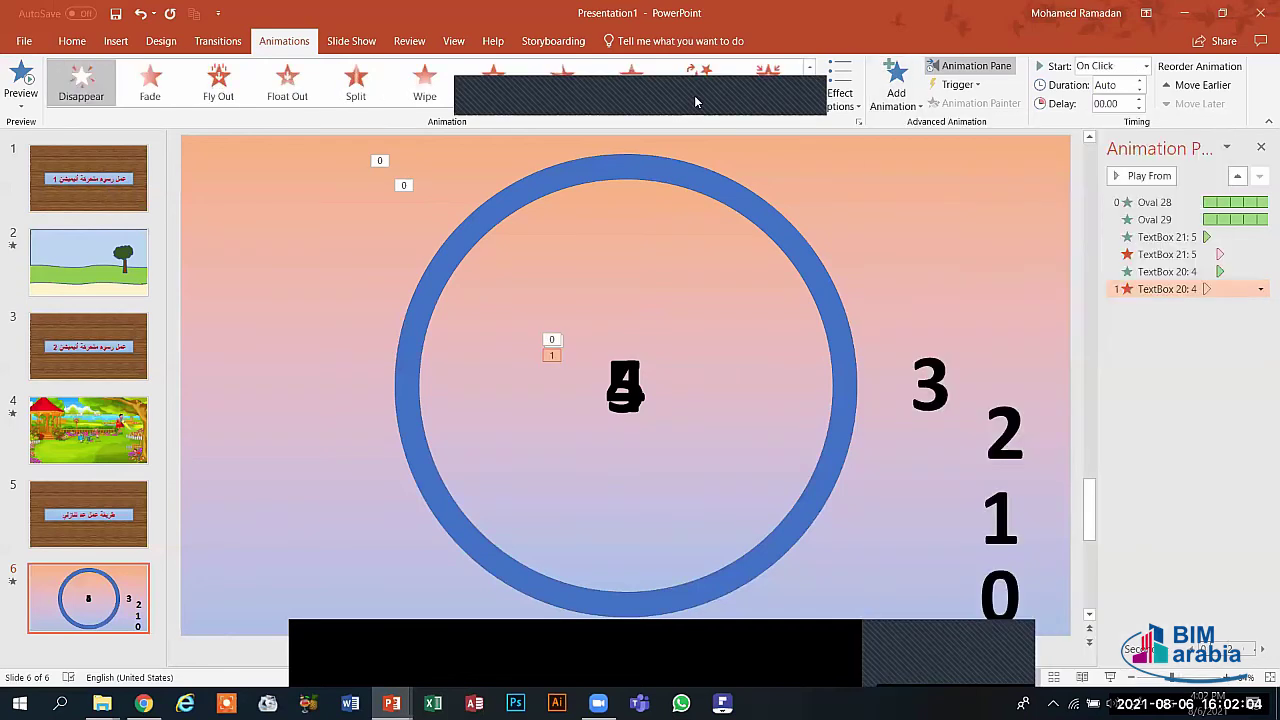
click(1146, 66)
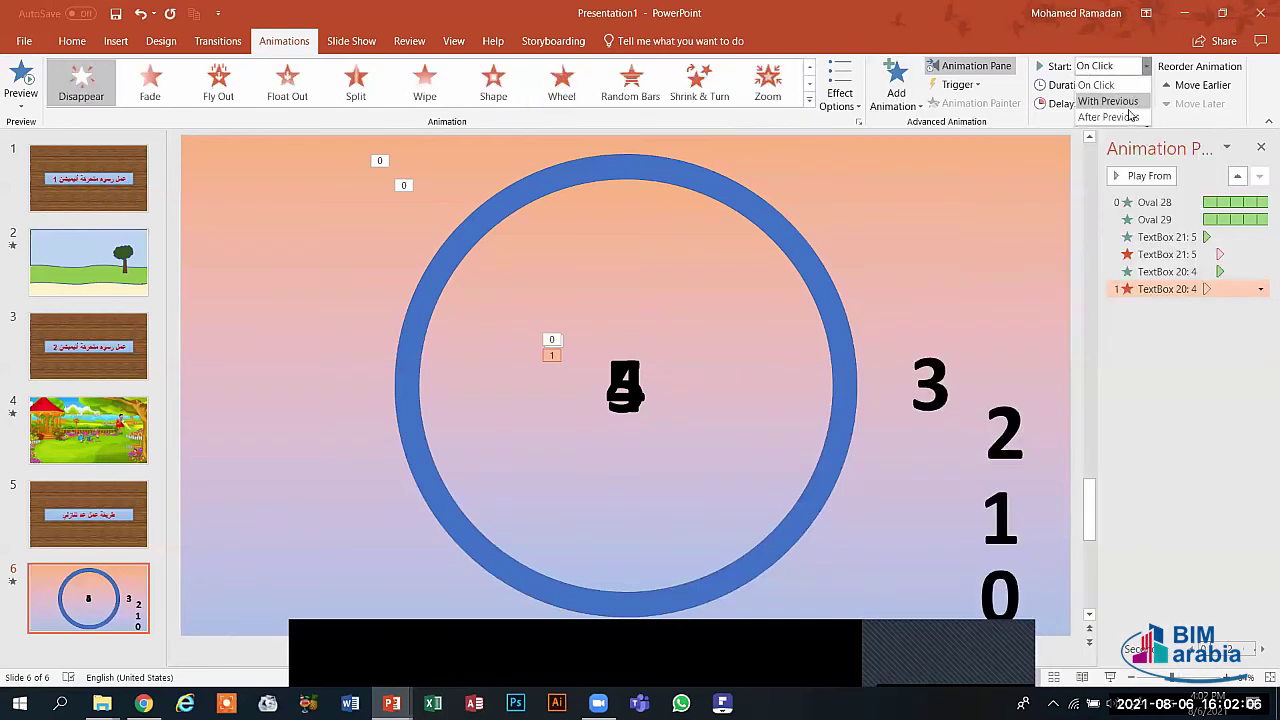
click(1131, 102)
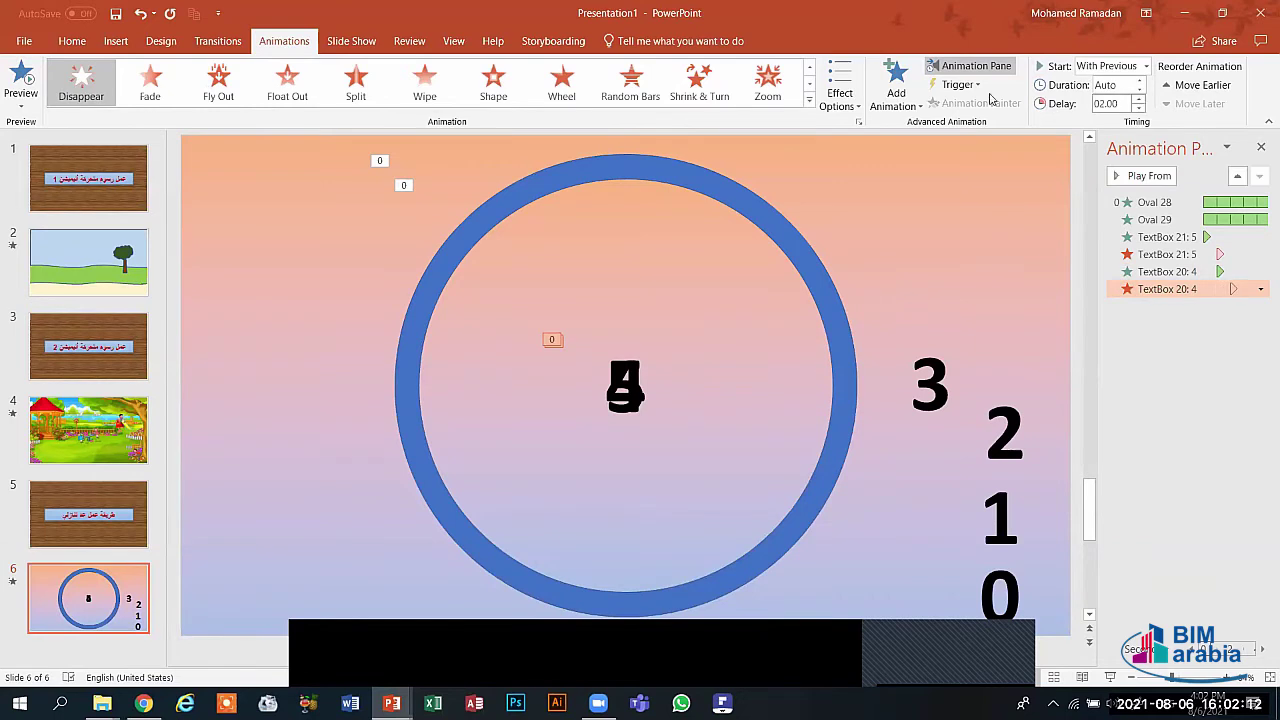
click(18, 78)
- Move the 3 text box onto the circle's centre, bring it to front, and apply Appear
click(924, 378)
mouse_move(680, 429)
mouse_down()
mouse_move(746, 391)
mouse_move(778, 390)
mouse_up()
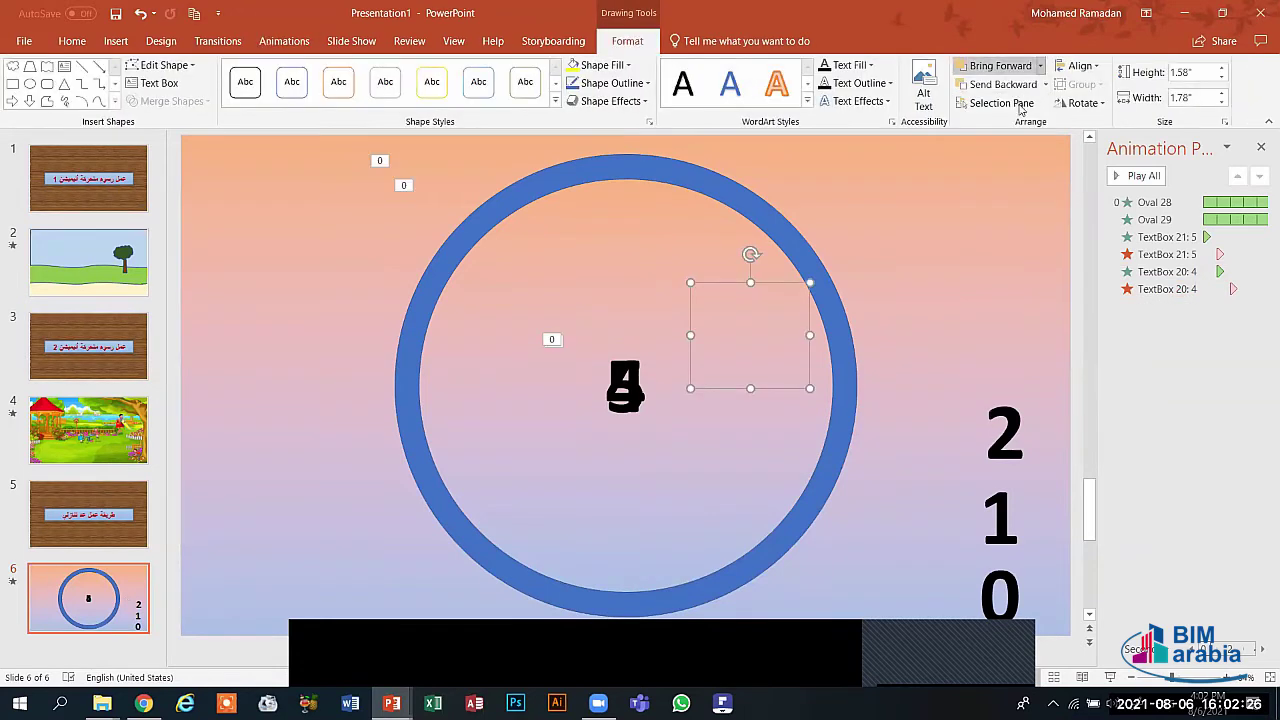
click(1039, 65)
click(1020, 97)
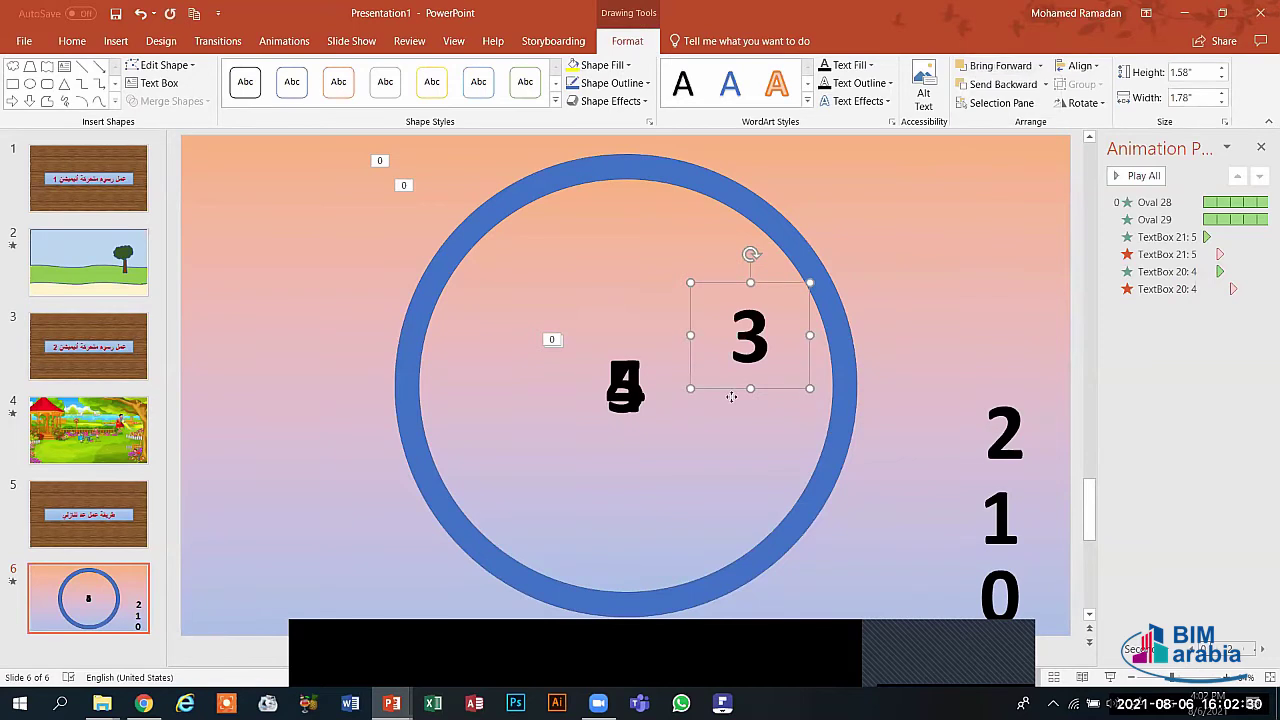
drag(665, 425, 663, 434)
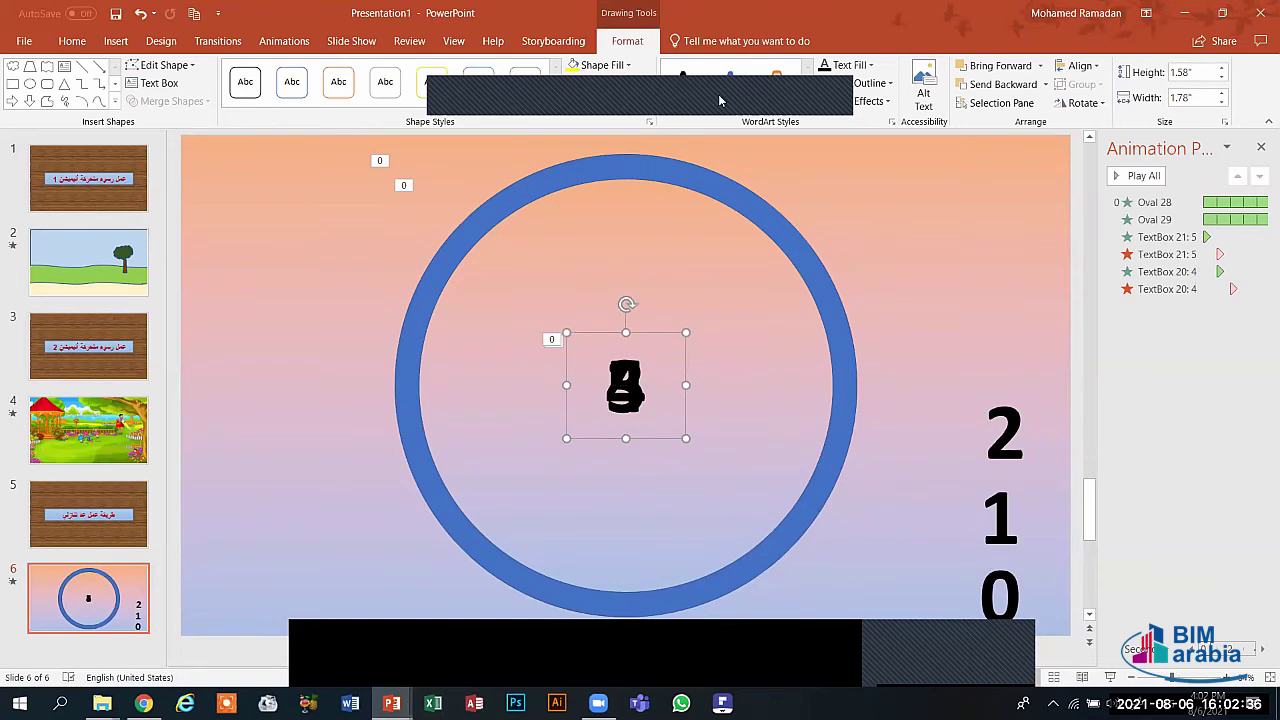
click(262, 46)
click(150, 80)
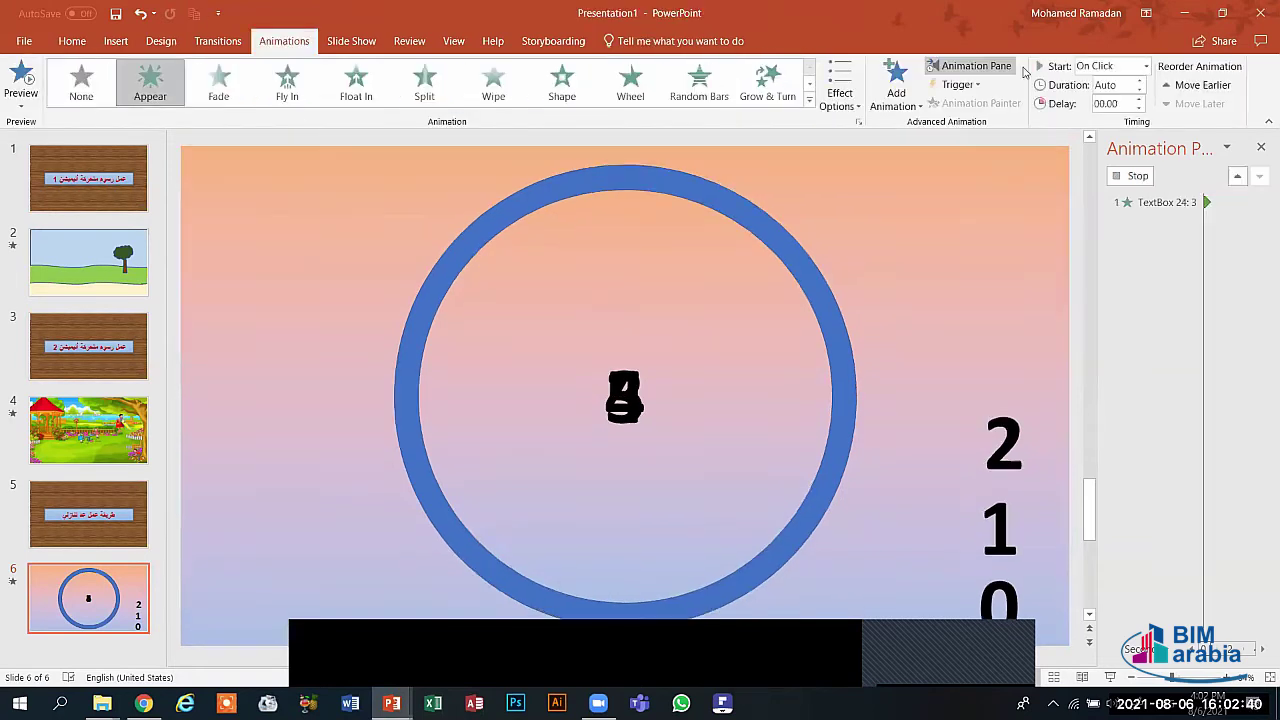
- Start the 3's Appear With Previous with a 02.0-second delay
click(1145, 66)
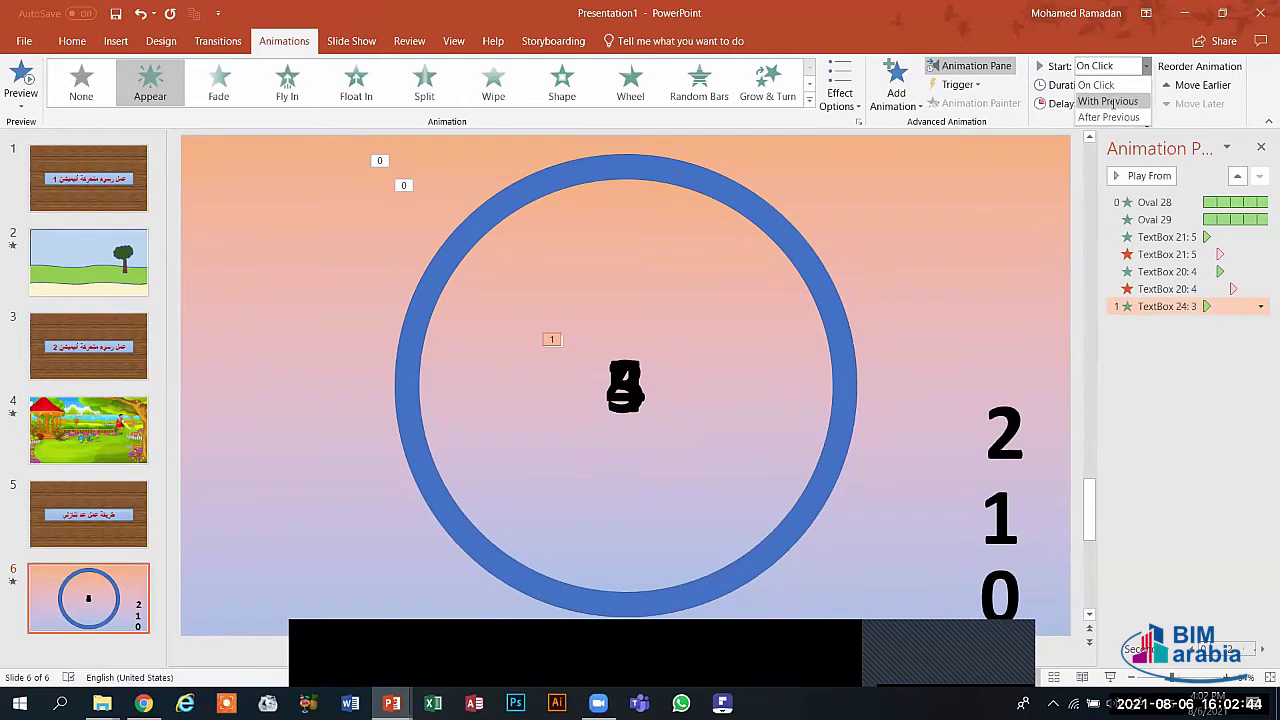
click(1110, 102)
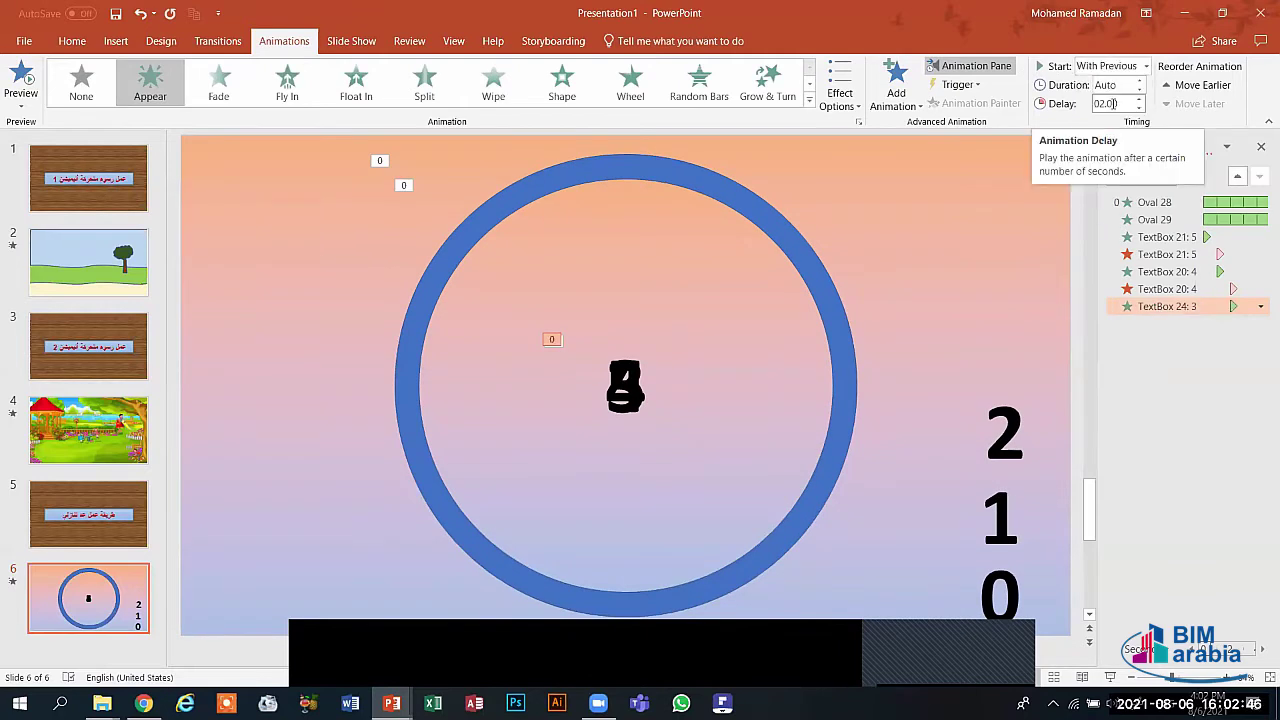
text(02.0)
key(Return)
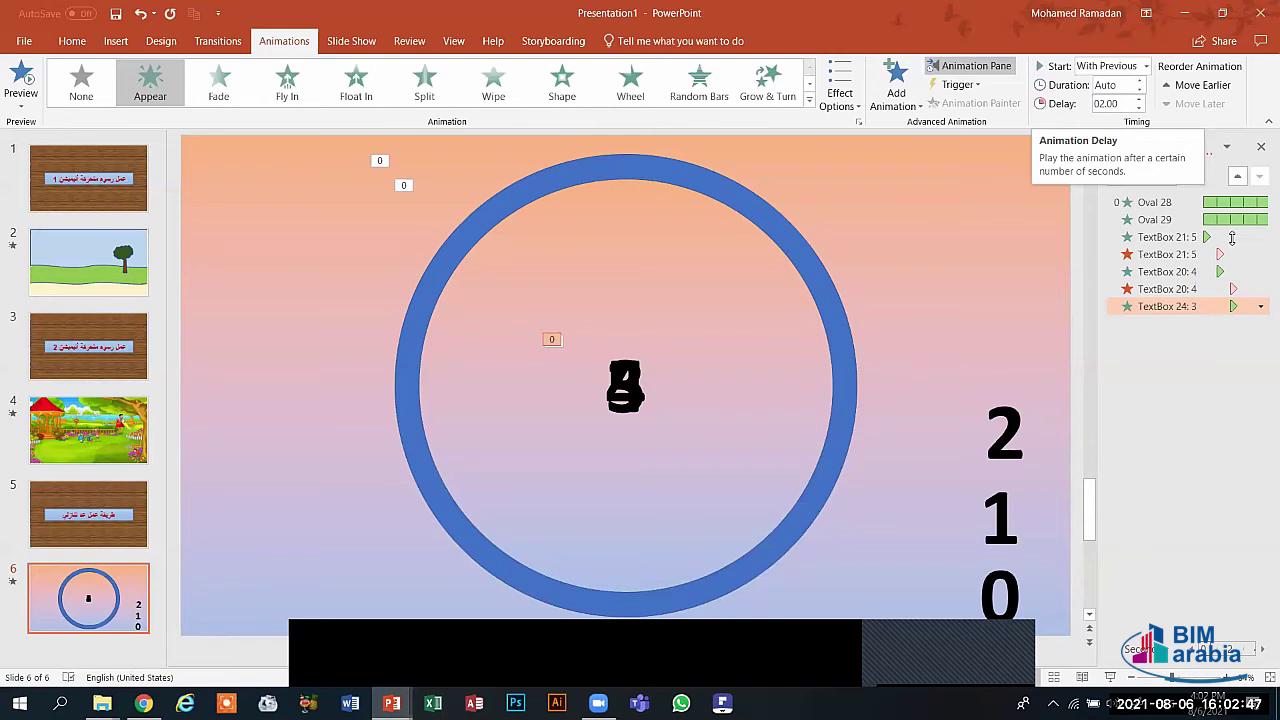
- Give the TextBox 24:3 Appear effect the Click sound
click(1260, 309)
click(877, 266)
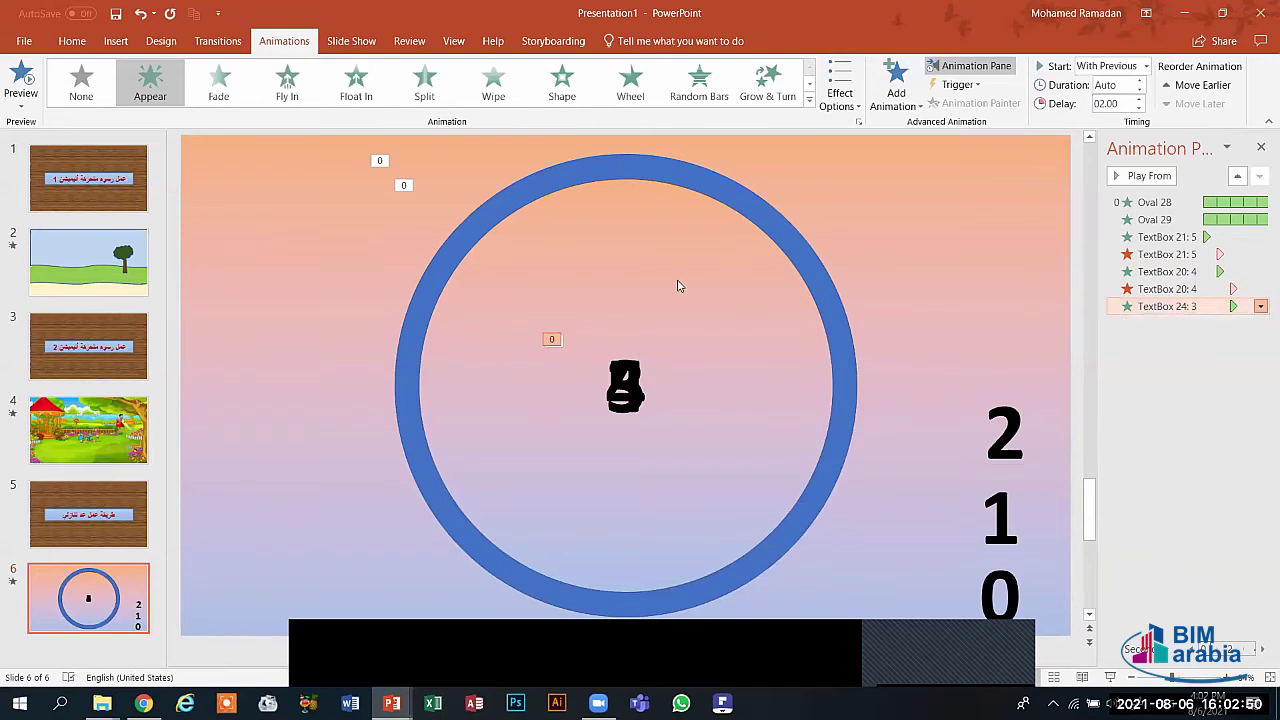
click(563, 258)
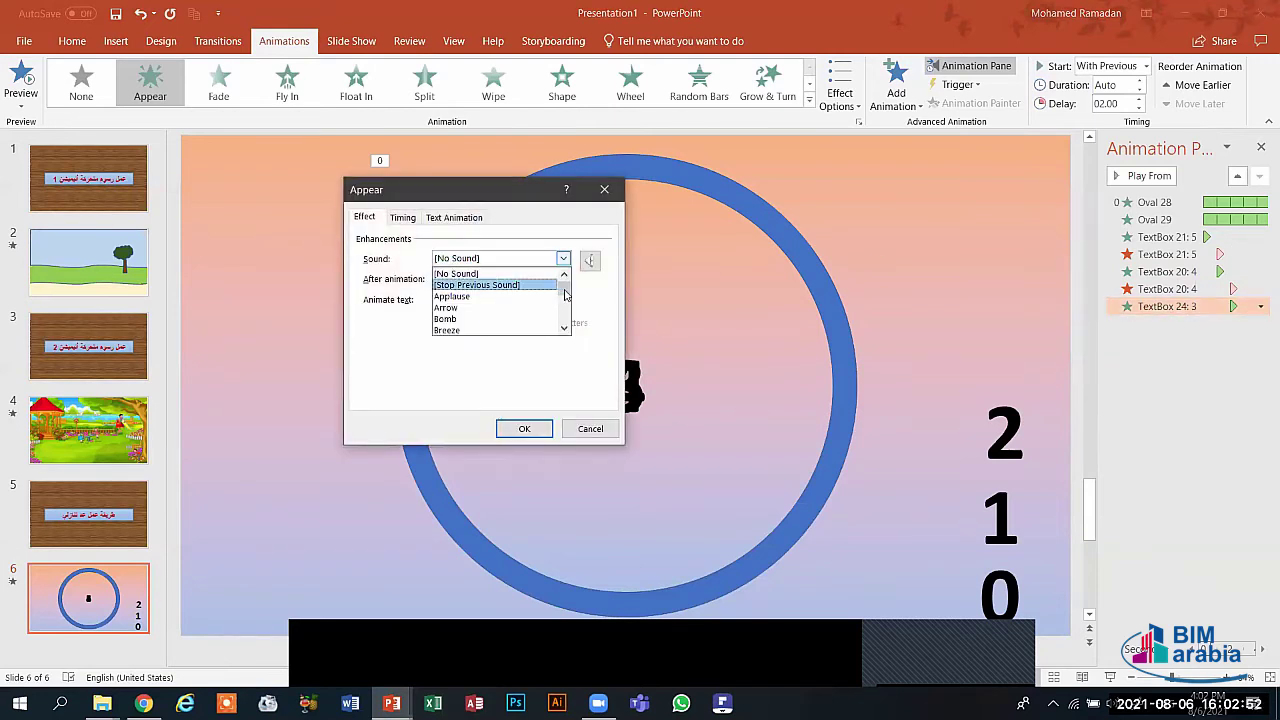
drag(565, 293, 566, 302)
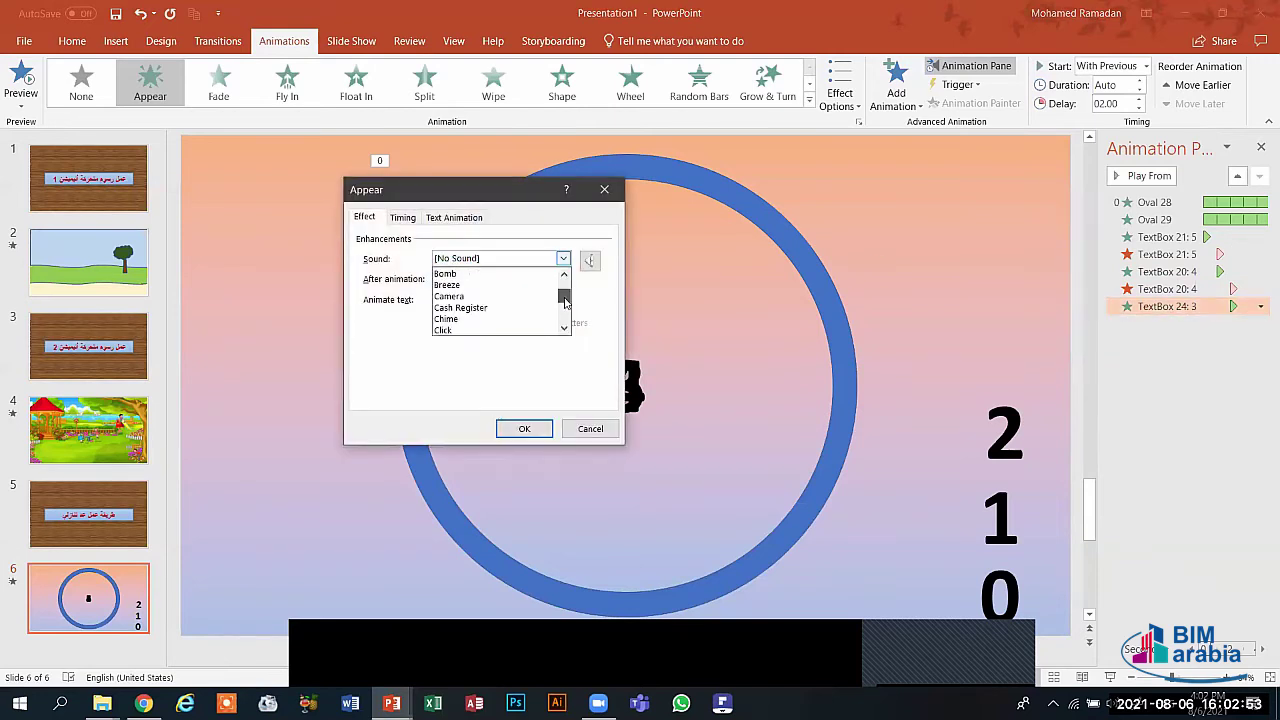
click(480, 330)
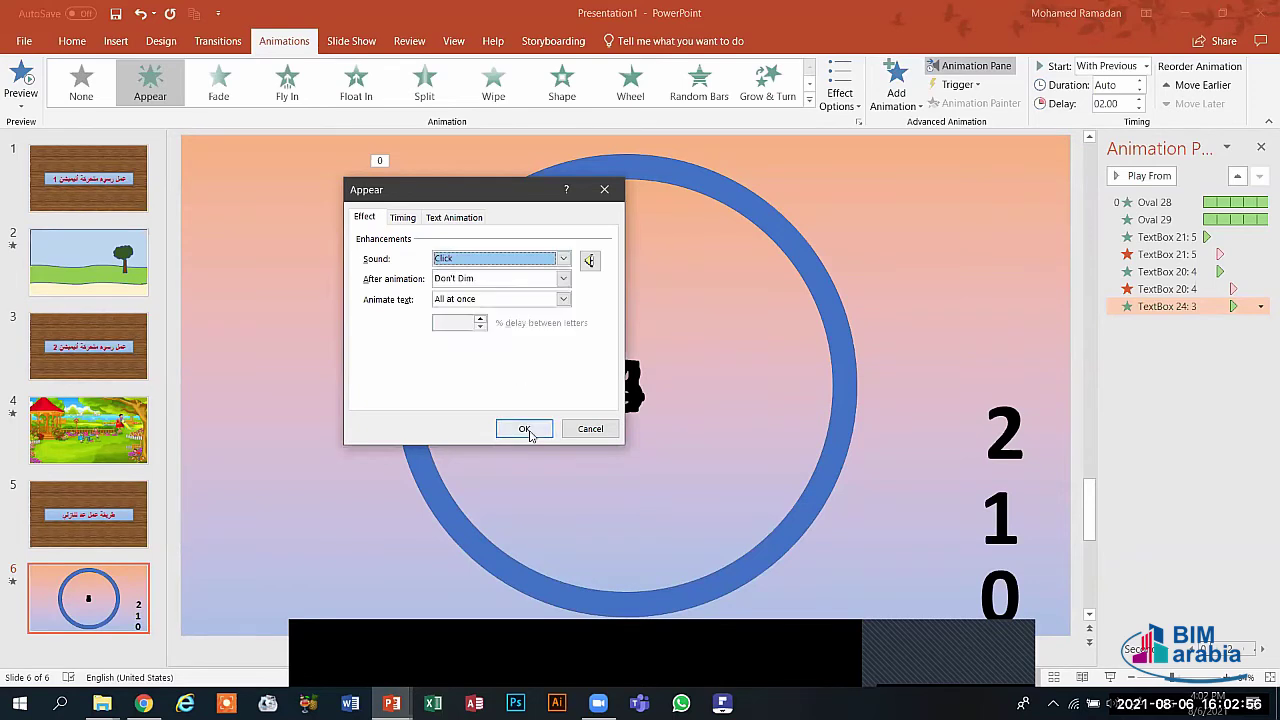
click(524, 428)
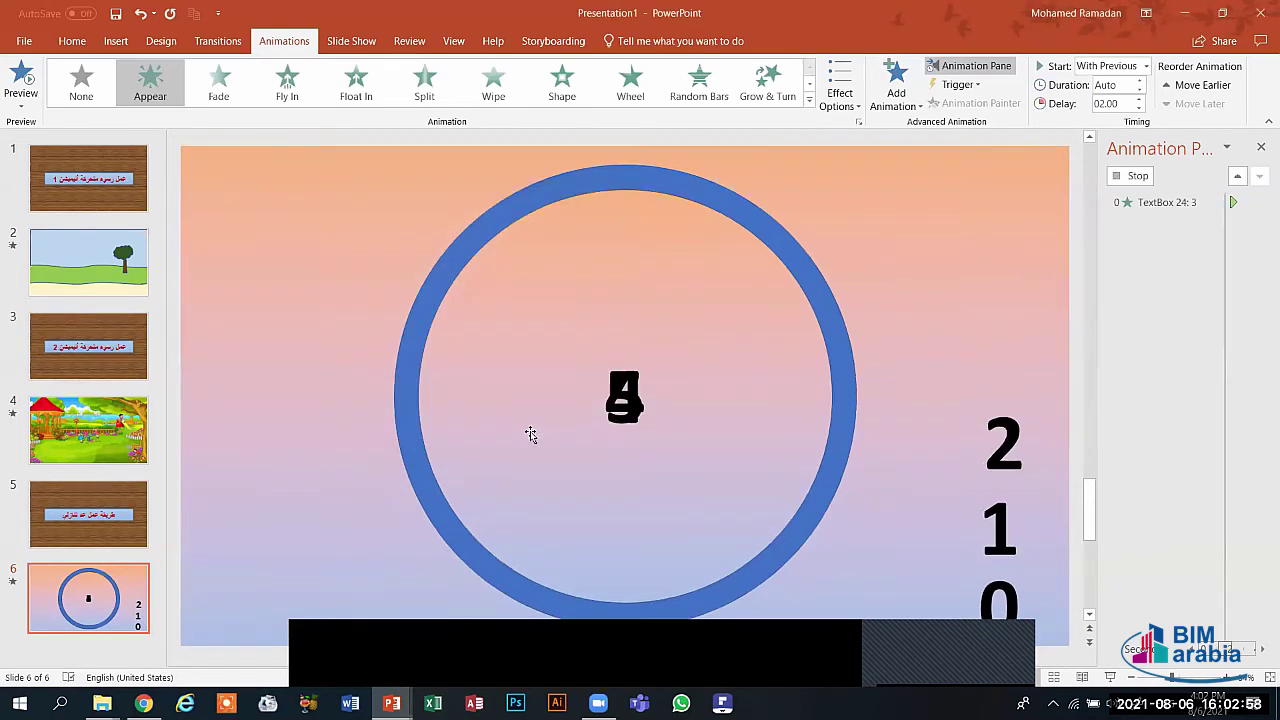
- Add a Disappear exit to the 3, starting With Previous with the delay raised to 03.00
click(893, 80)
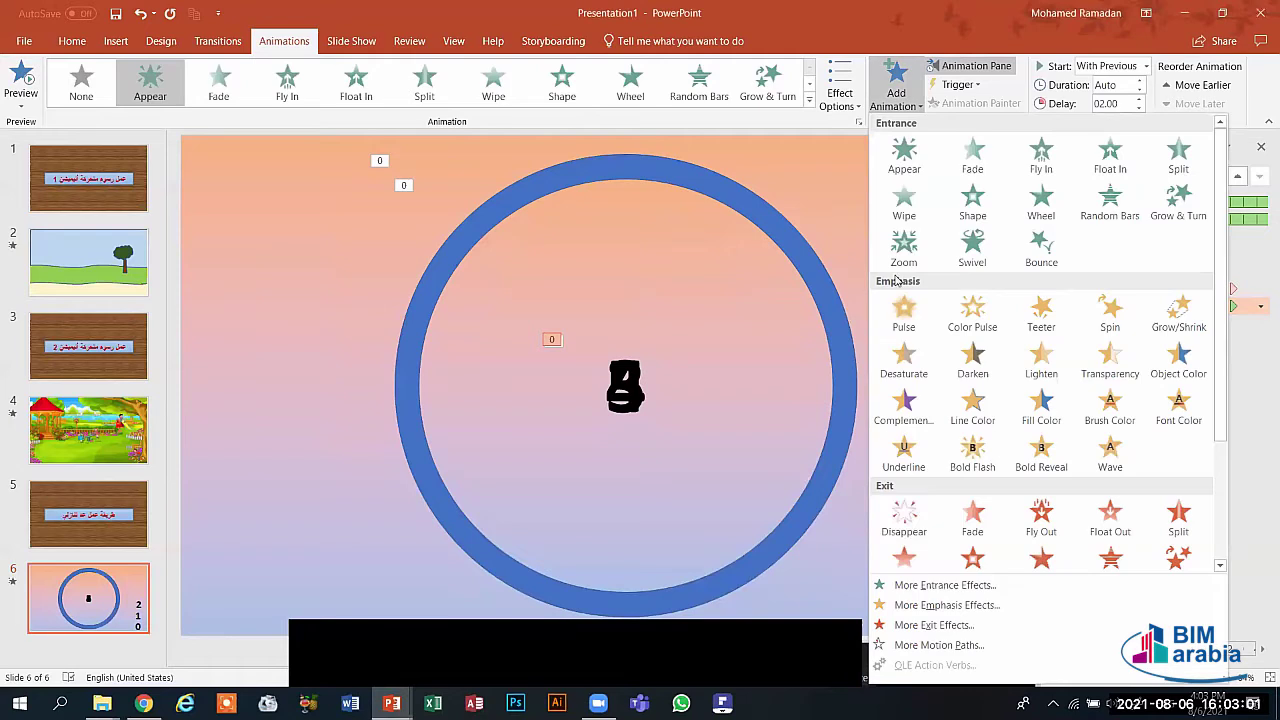
click(898, 520)
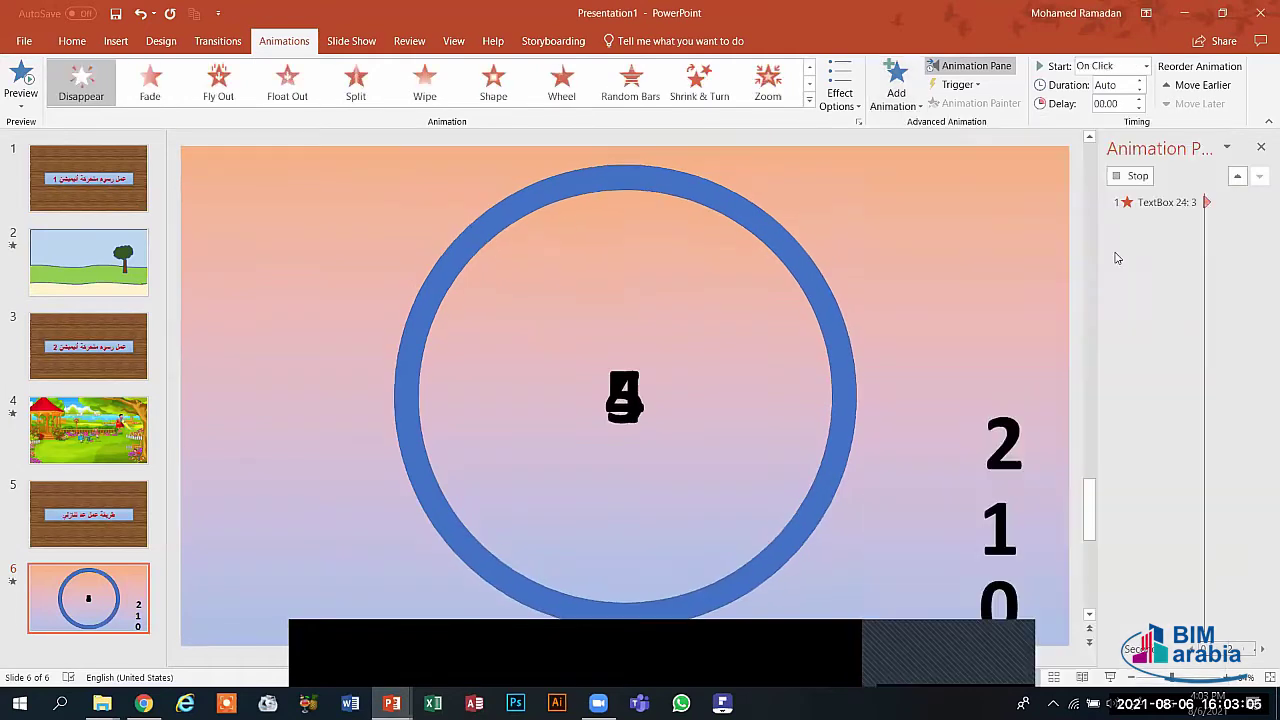
click(1147, 66)
click(1108, 101)
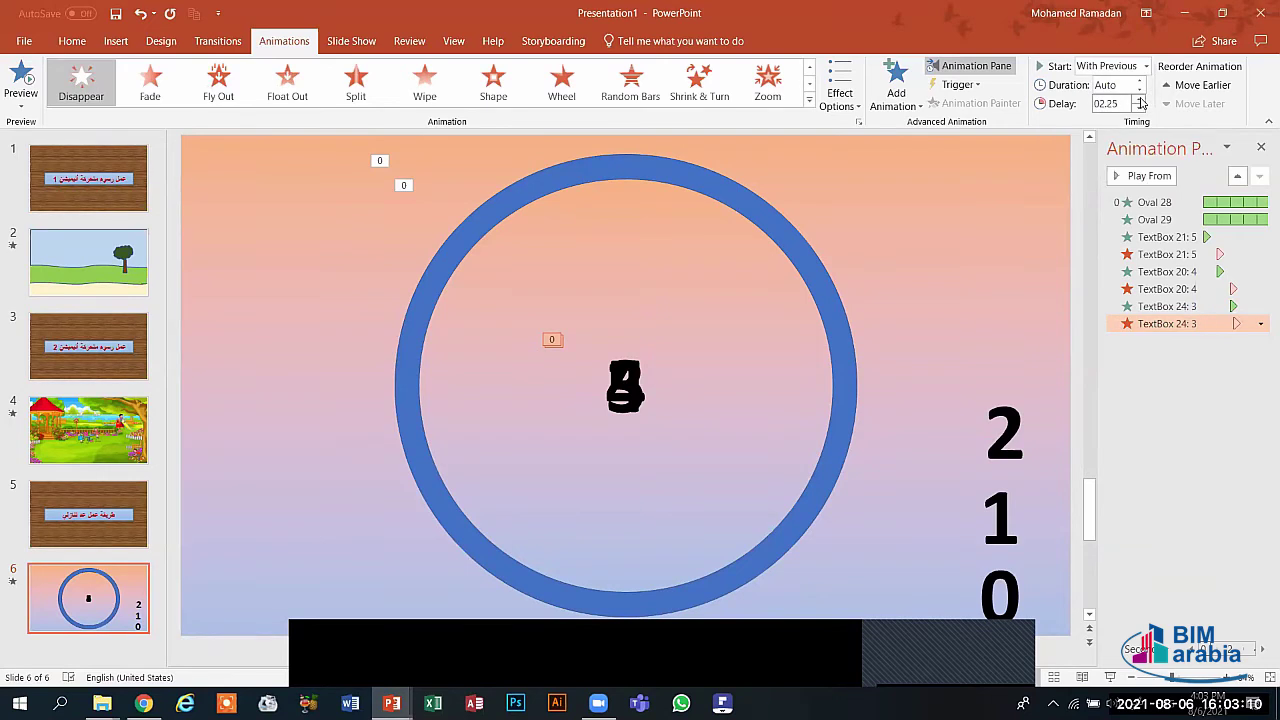
click(1140, 99)
click(1140, 99)
- Bring the 2 text box to front, drag it to the ring's centre, and apply Appear
click(1043, 494)
mouse_move(1043, 494)
mouse_down()
mouse_move(759, 472)
mouse_move(762, 428)
mouse_up()
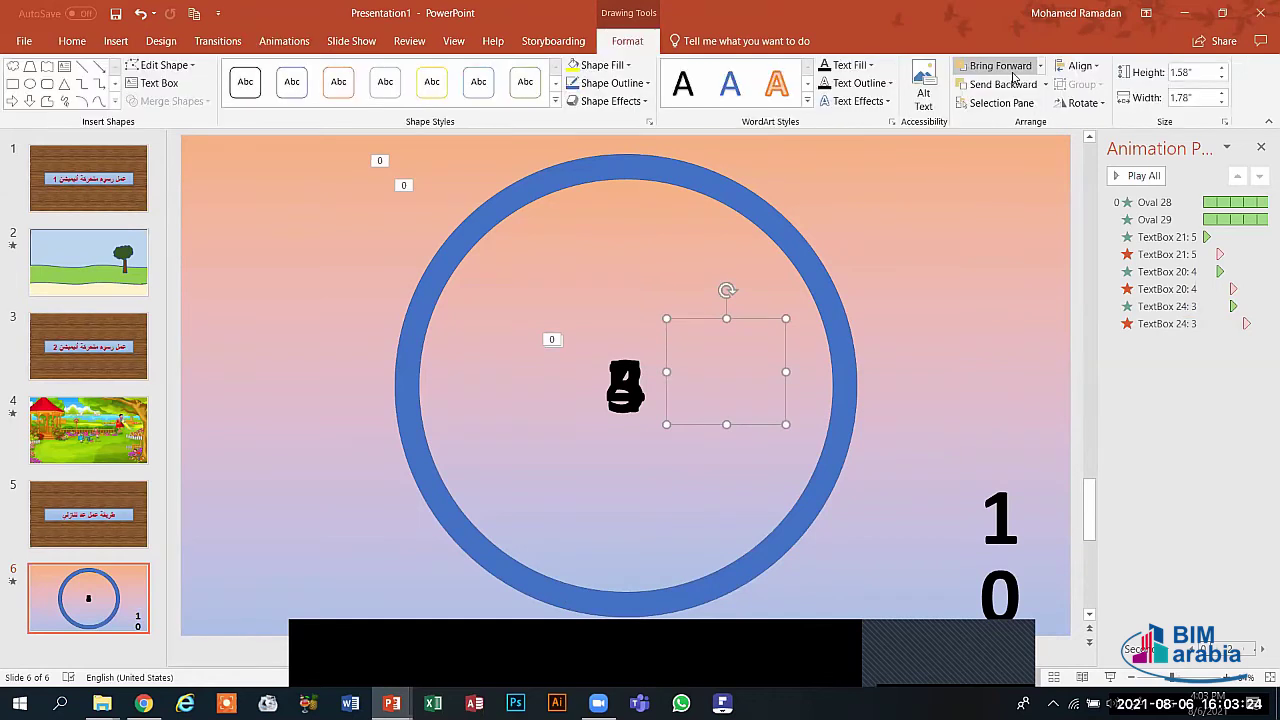
click(1041, 66)
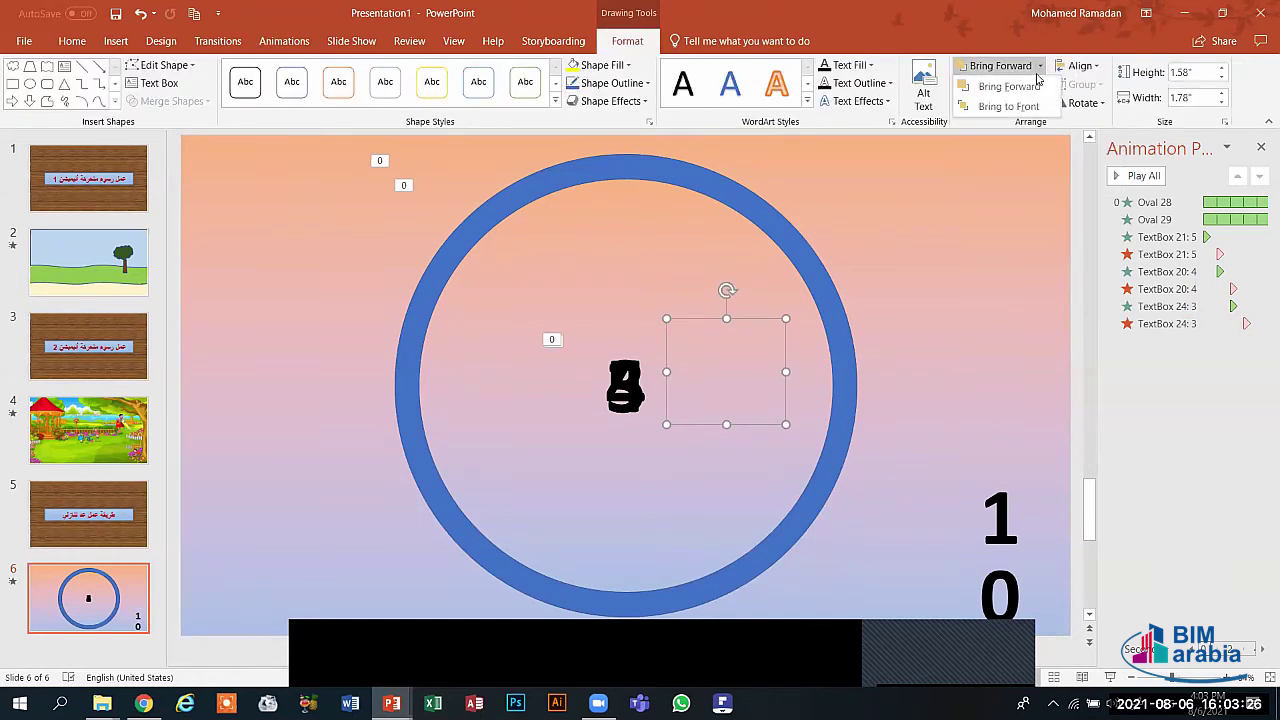
click(1027, 107)
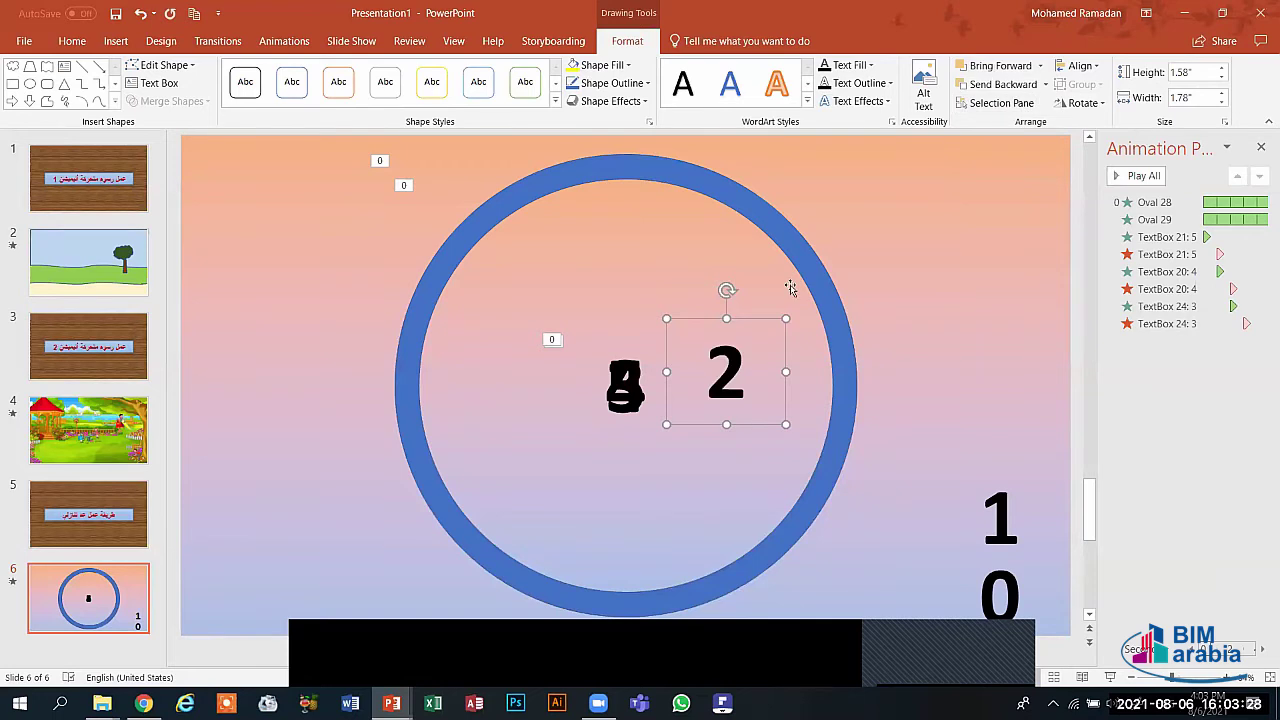
drag(755, 319, 652, 335)
click(284, 41)
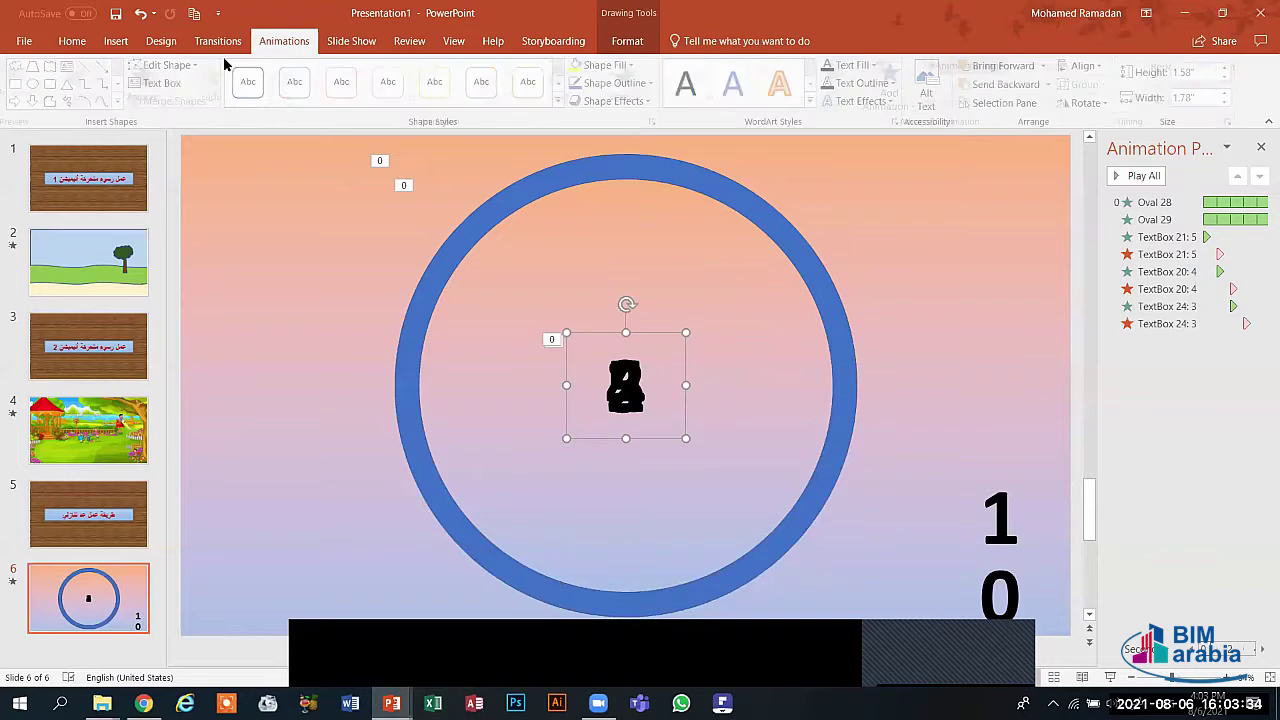
click(166, 76)
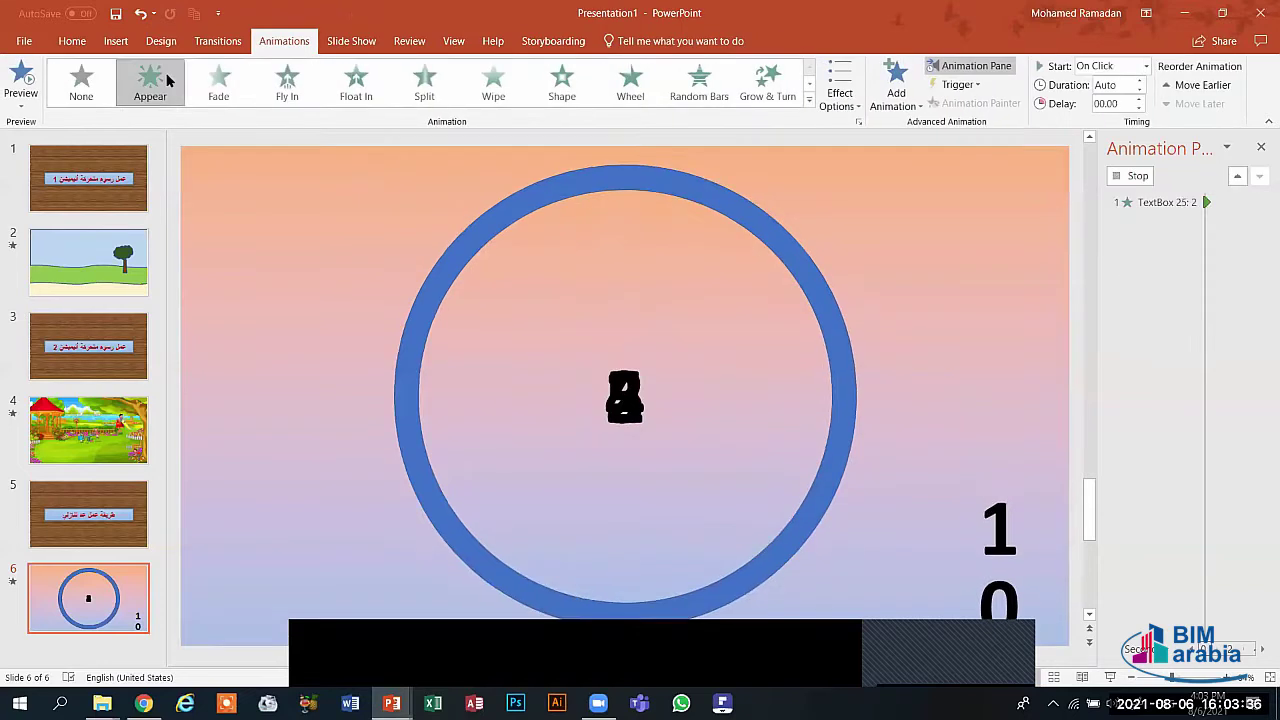
- Start the 2's Appear With Previous with a 3-second delay
click(1146, 66)
click(1100, 101)
click(1105, 103)
text(3)
key(Return)
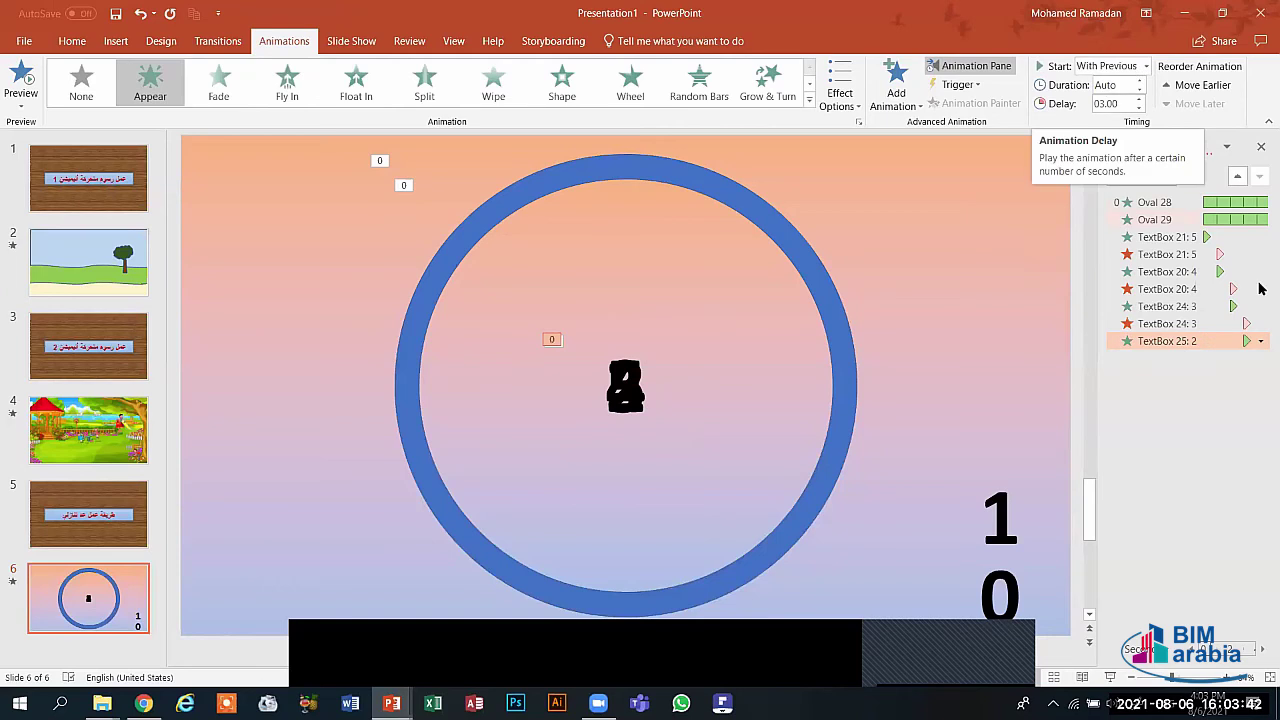
- Give the 2's Appear effect the Click sound
click(1261, 341)
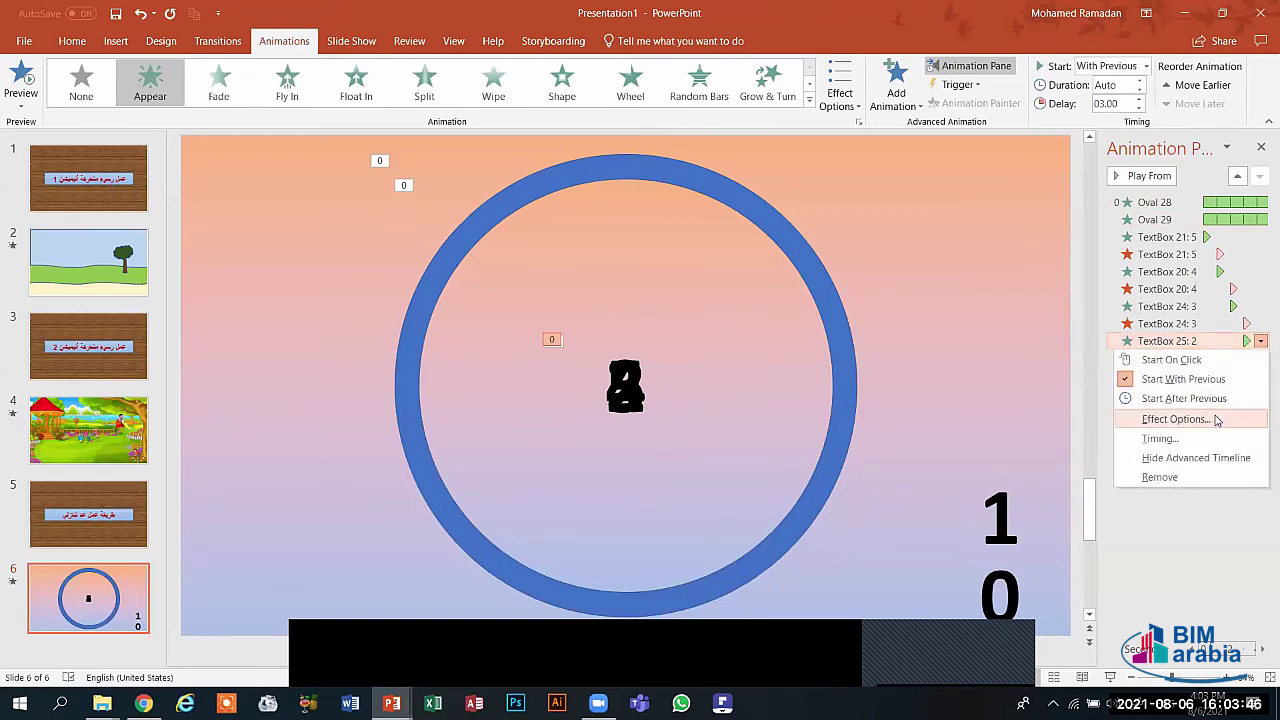
click(1216, 420)
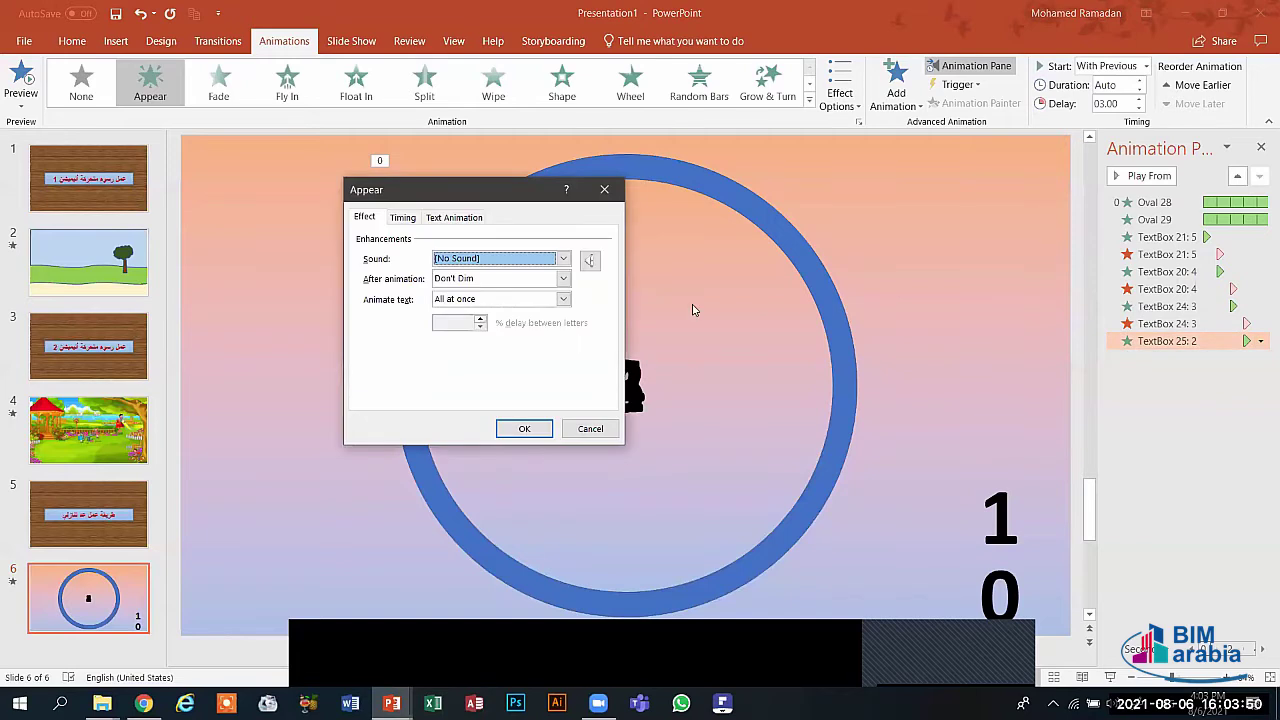
click(564, 258)
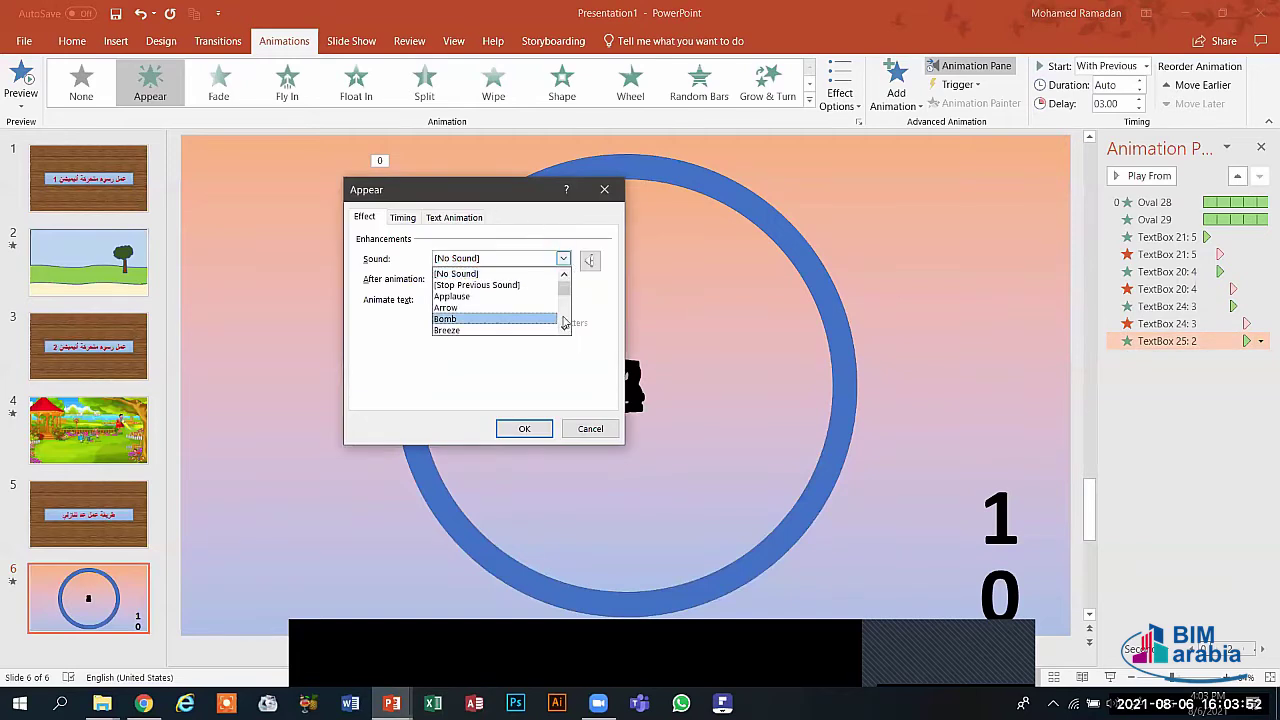
drag(565, 293, 565, 305)
click(472, 323)
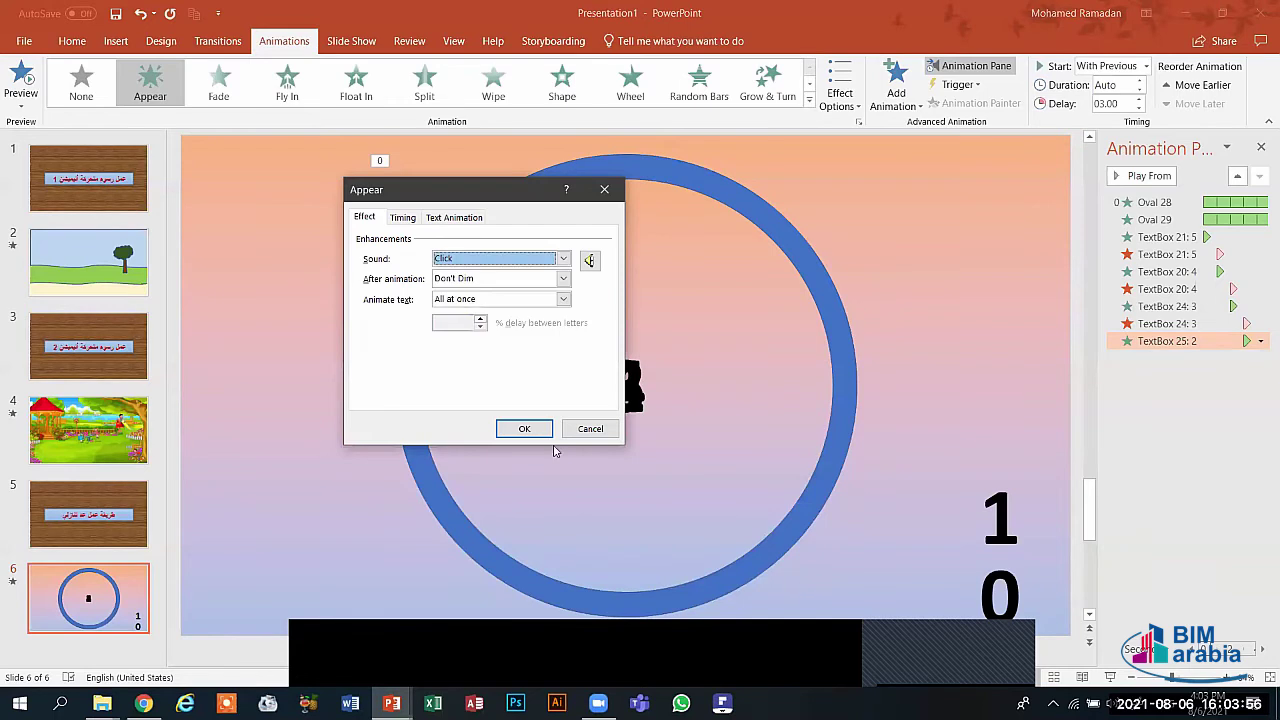
click(524, 429)
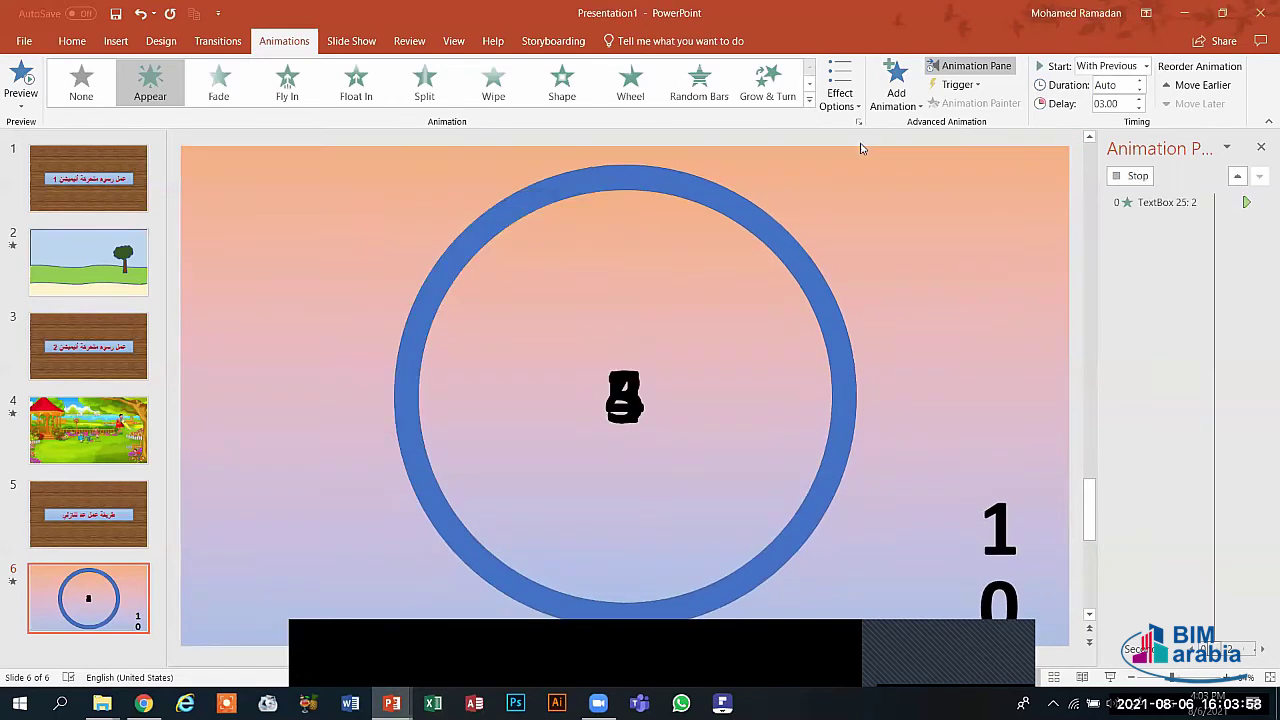
- Add a Disappear exit to the 2, starting With Previous with the delay raised to 04.00
click(893, 100)
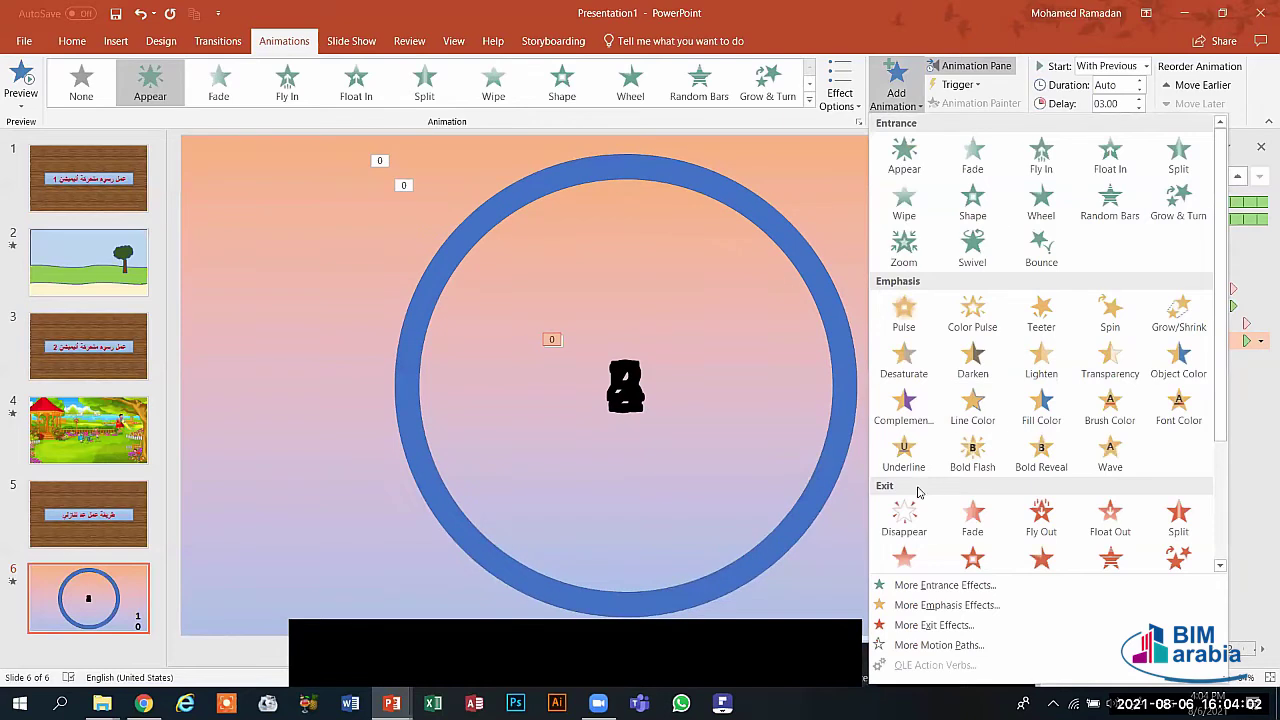
click(904, 517)
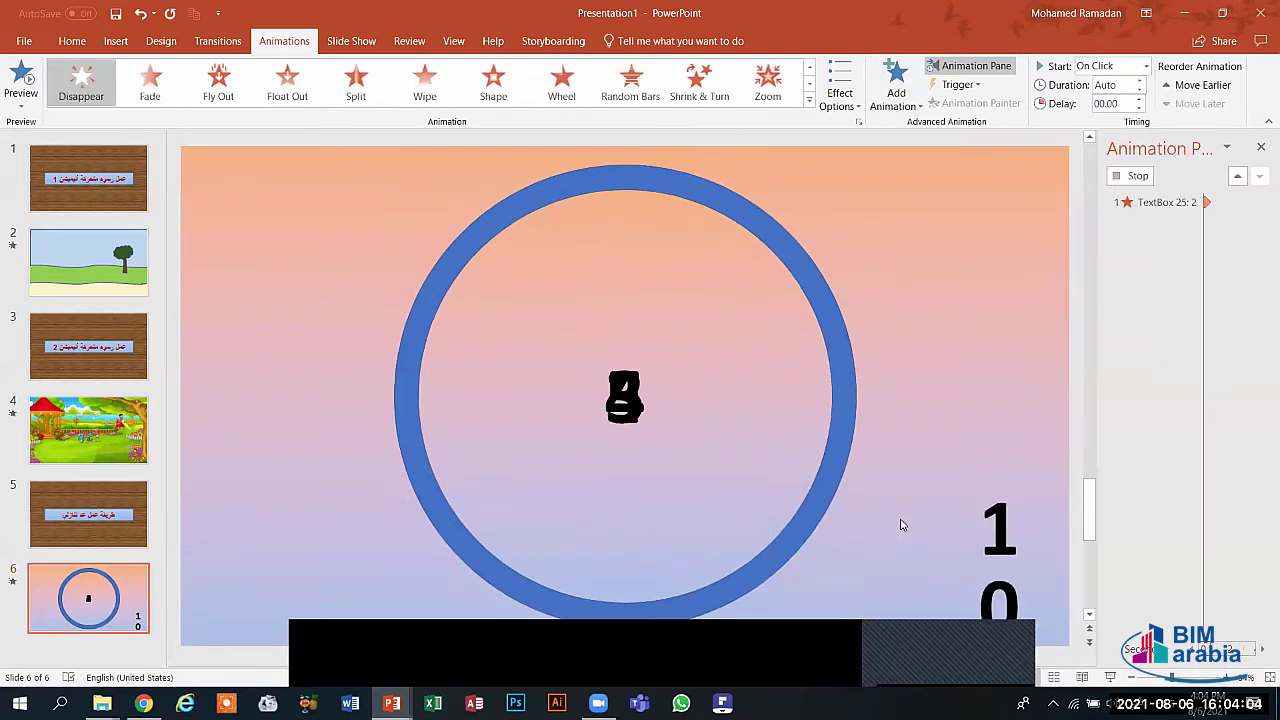
click(1147, 67)
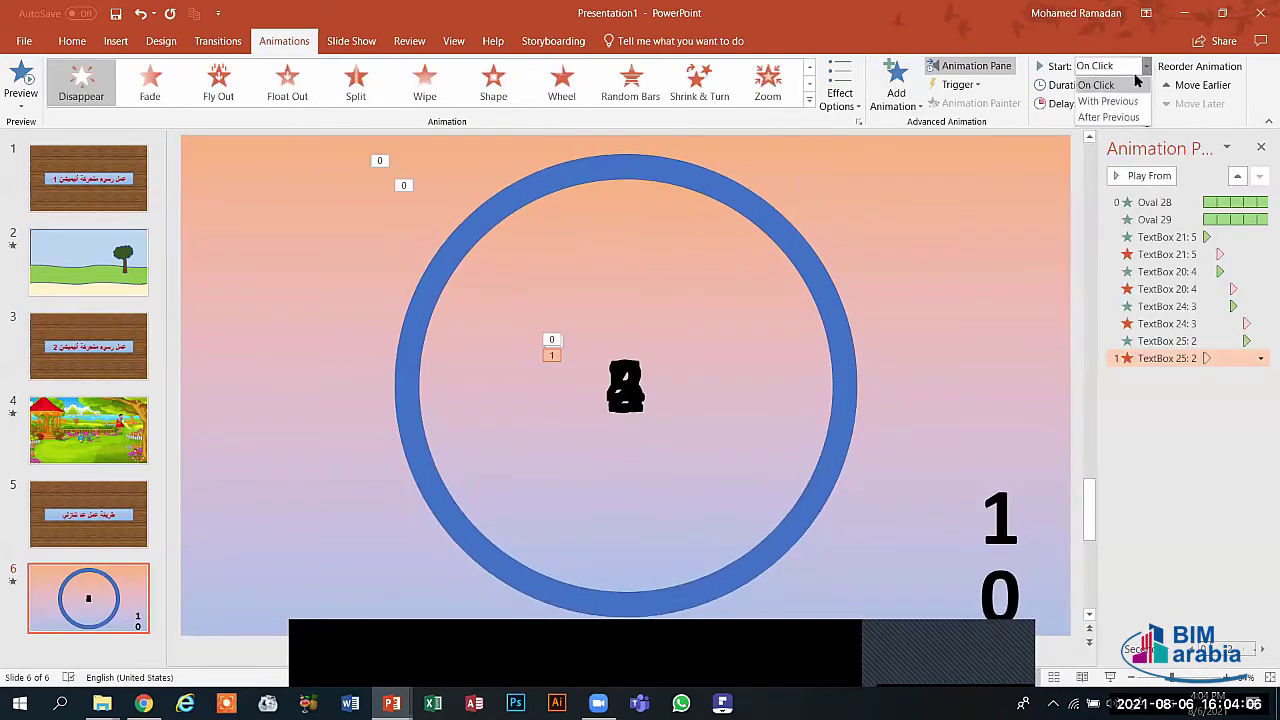
click(1108, 102)
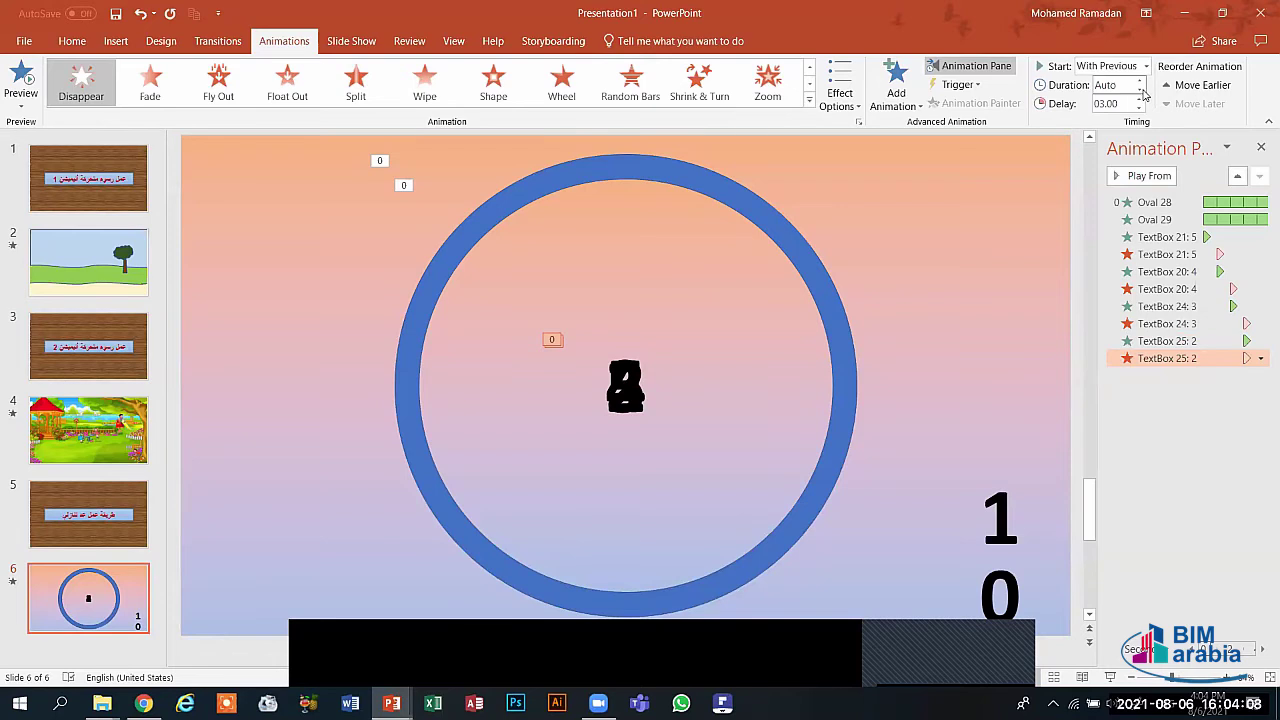
click(1141, 100)
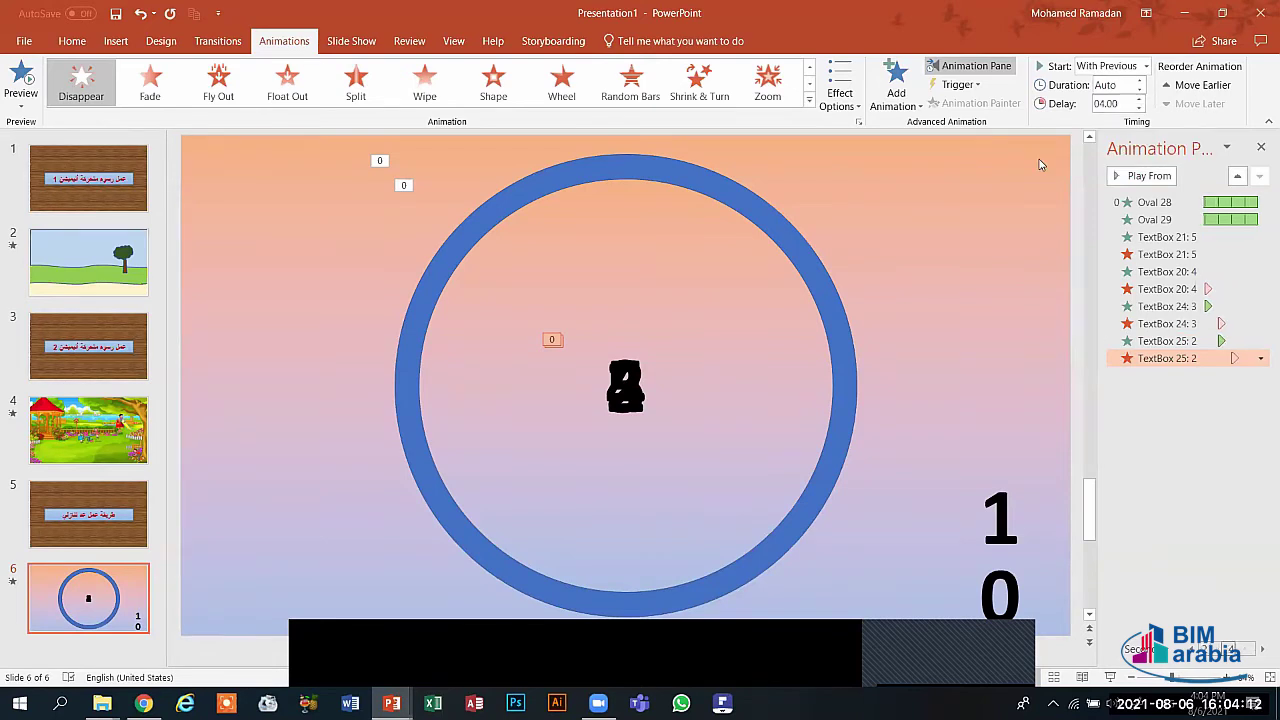
click(1001, 489)
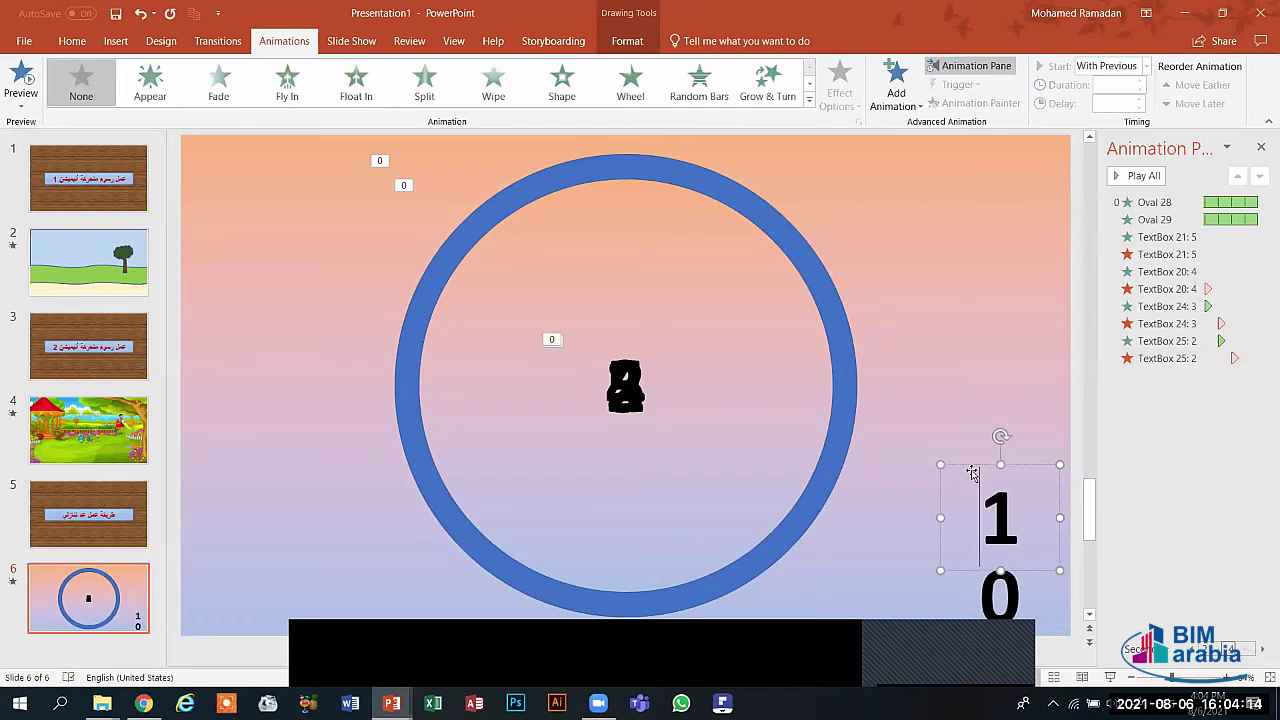
- Bring the 1 text box to front and drag it onto the ring's centre, undoing an accidental oval move
mouse_move(971, 466)
mouse_down()
mouse_move(856, 376)
mouse_move(720, 340)
mouse_up()
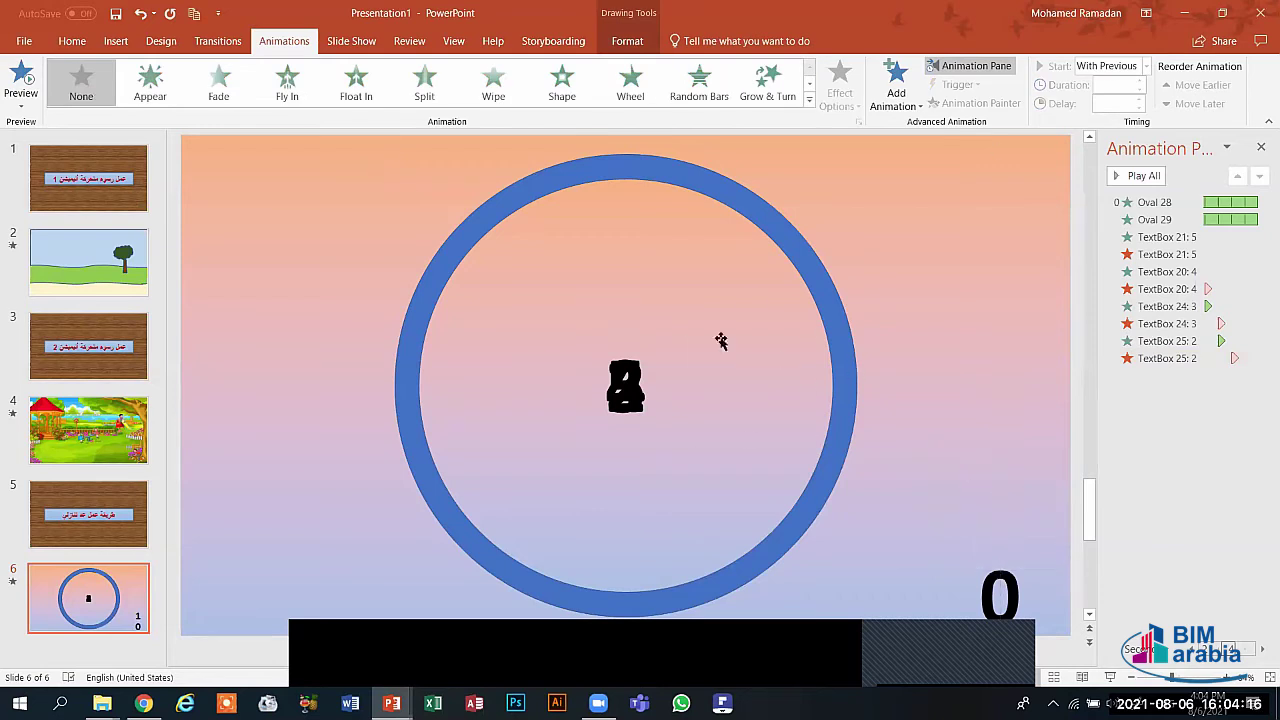
click(626, 40)
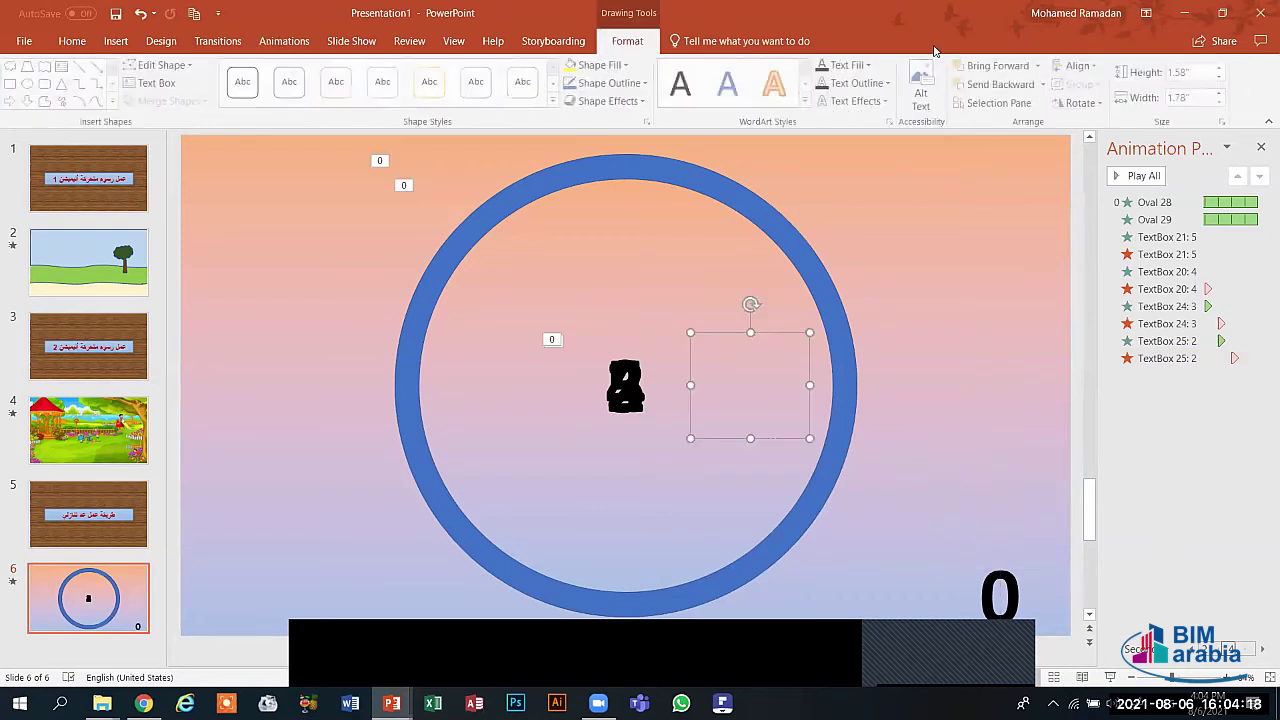
click(1041, 66)
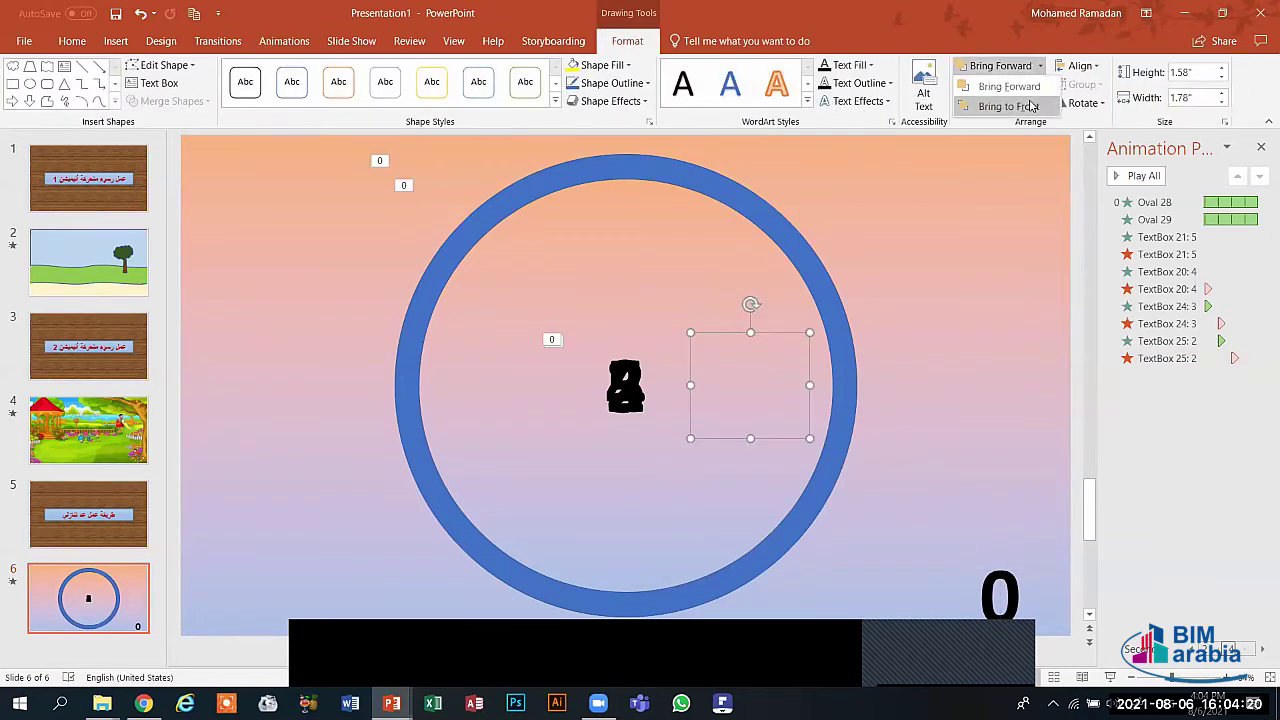
click(1030, 106)
drag(749, 331, 698, 334)
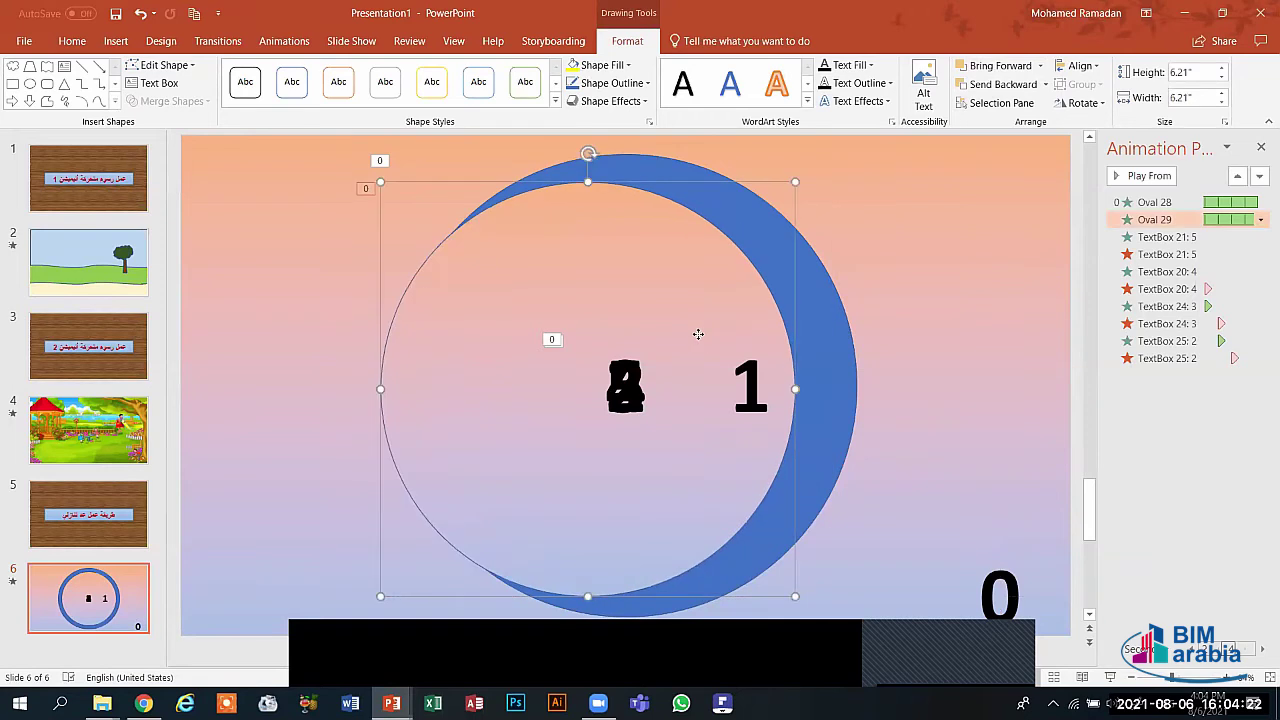
click(694, 337)
key(ctrl+z)
click(750, 367)
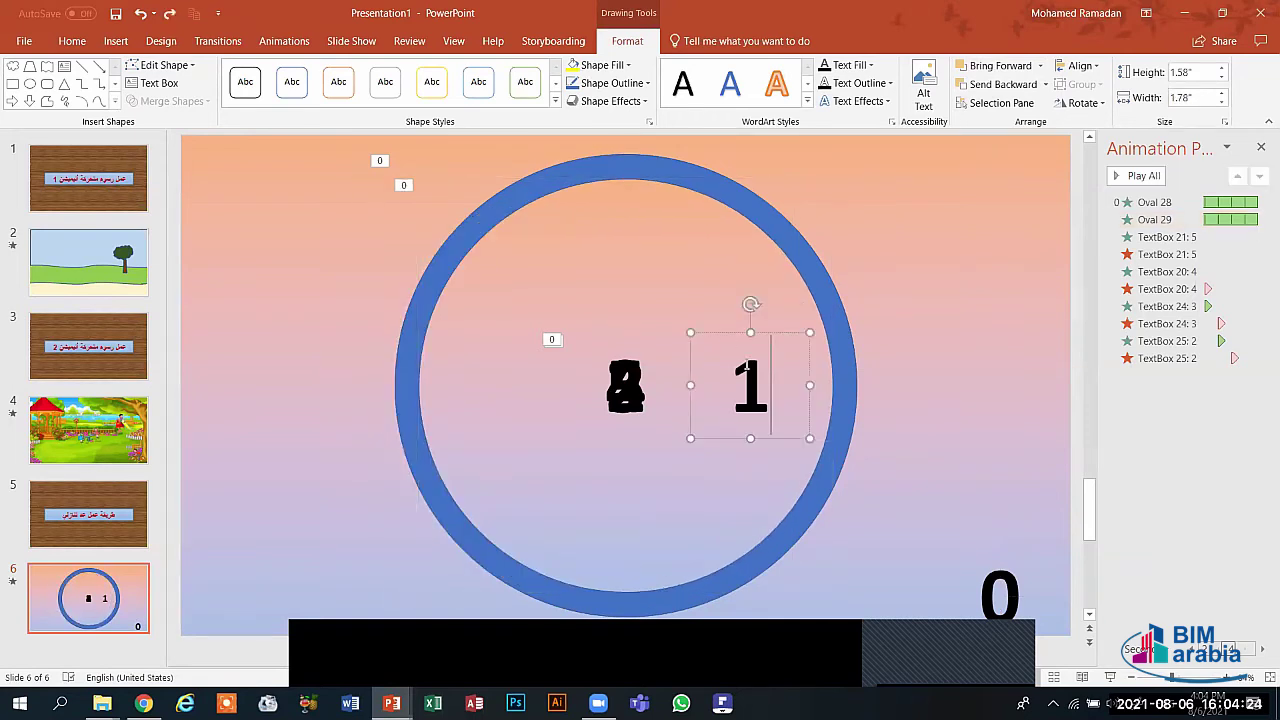
drag(727, 331, 602, 331)
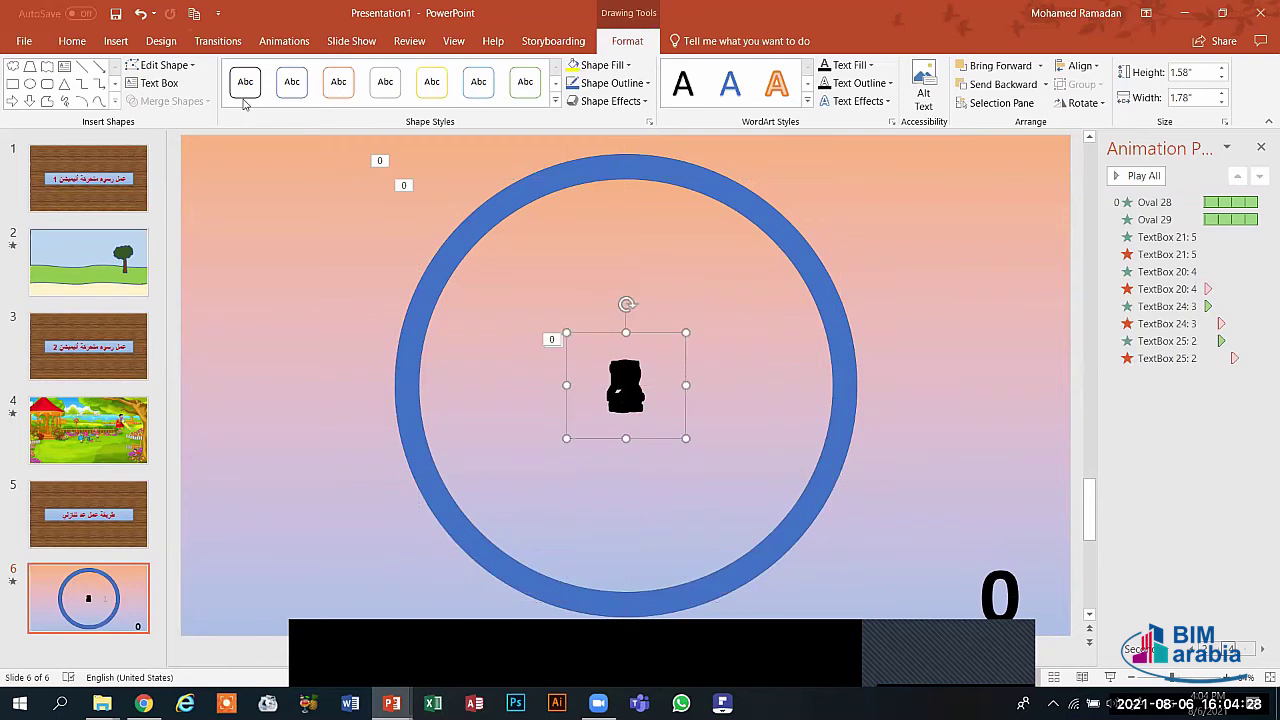
click(284, 41)
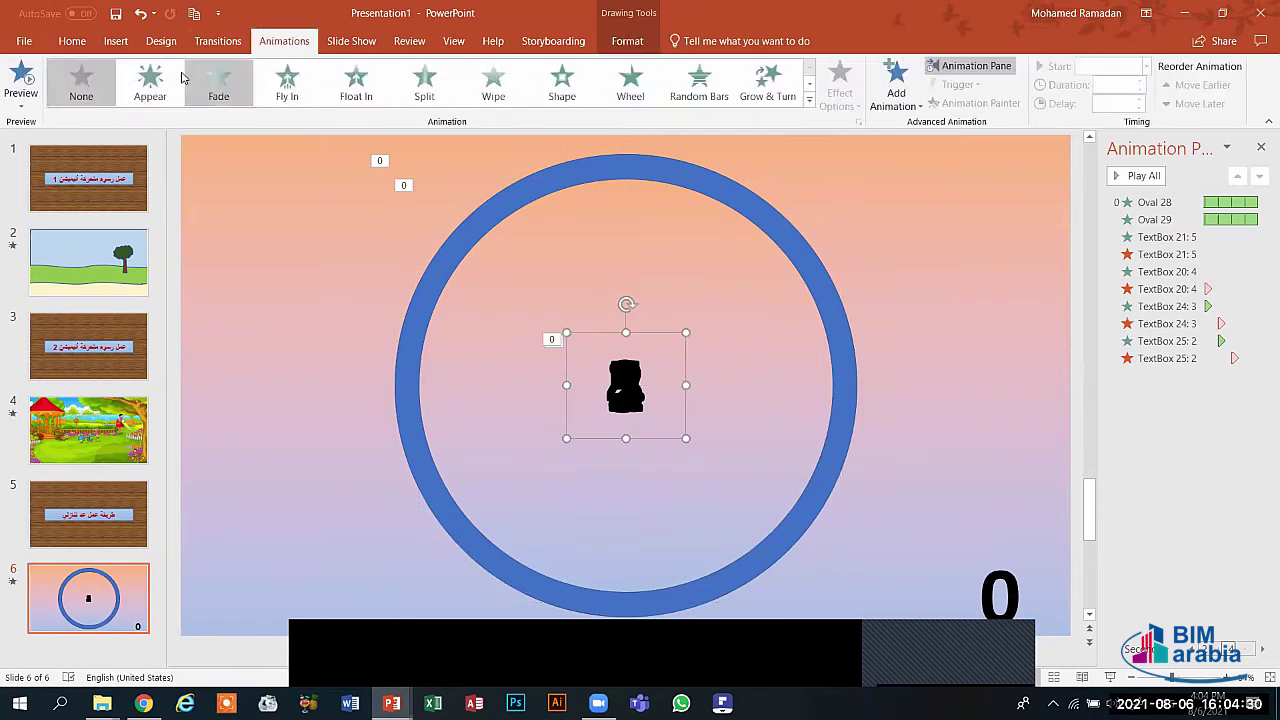
- Give the 1 an Appear entrance starting With Previous, with the Click sound
click(150, 80)
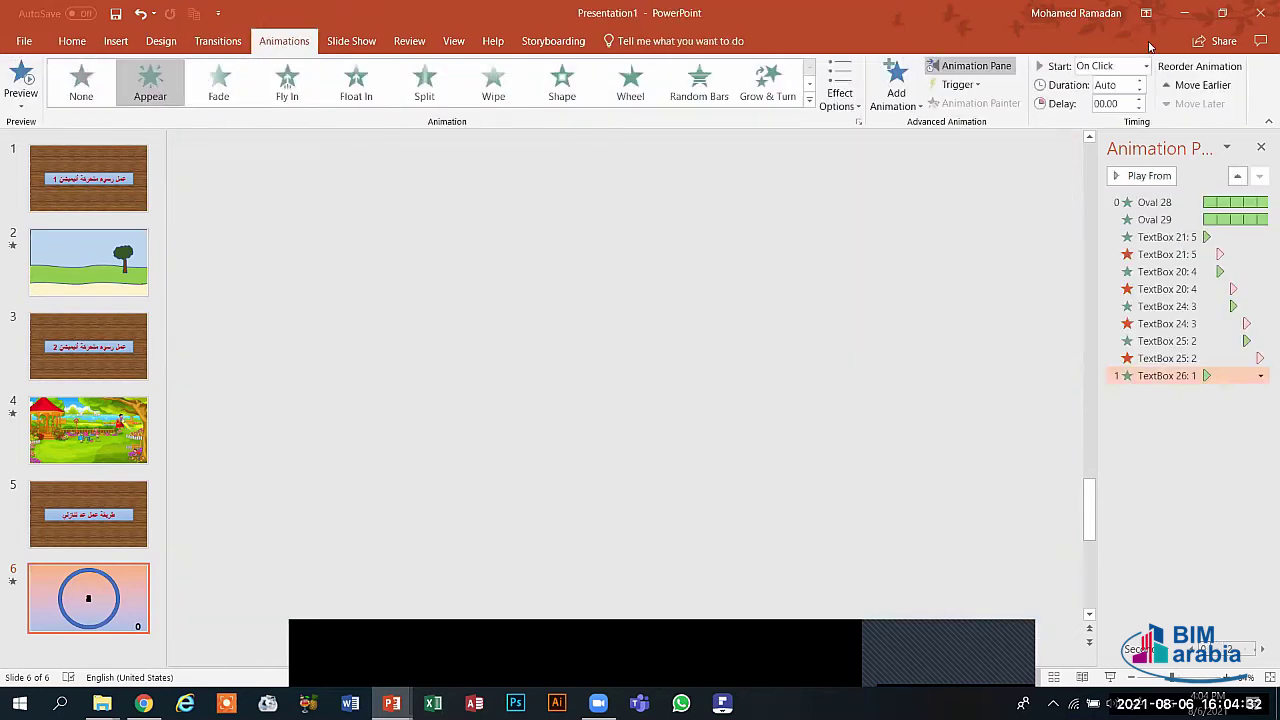
click(1145, 66)
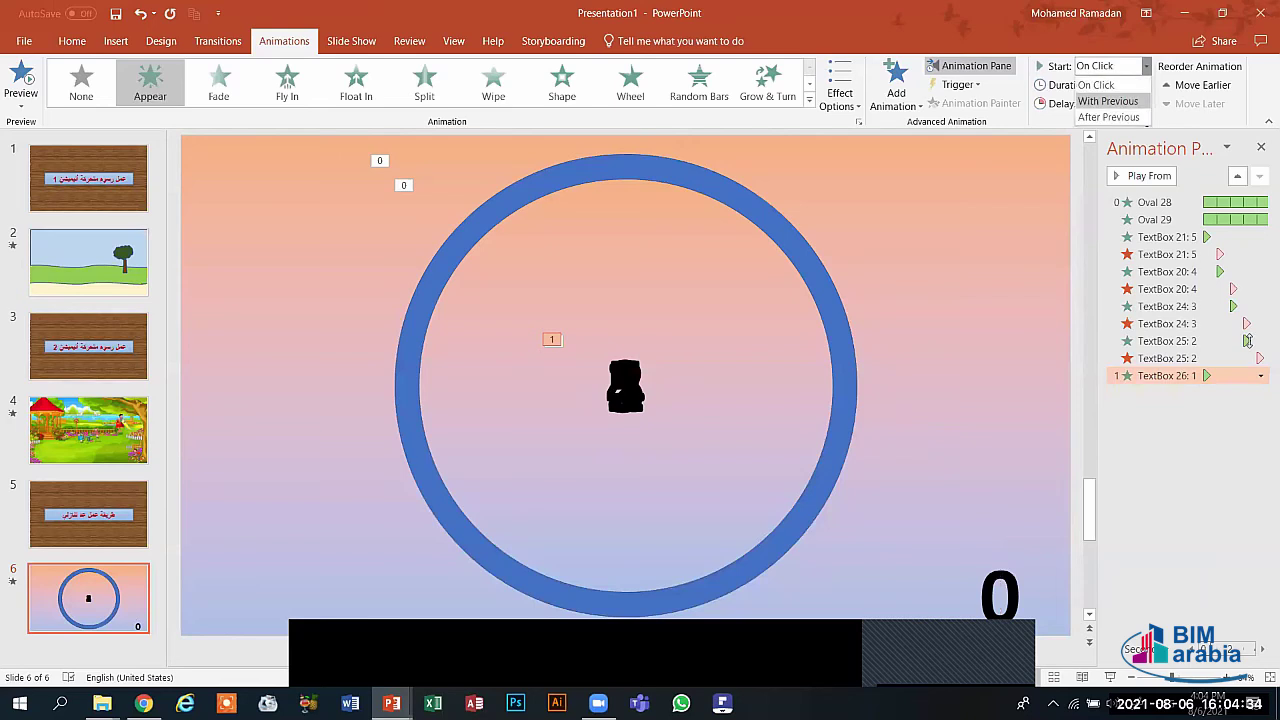
click(1110, 96)
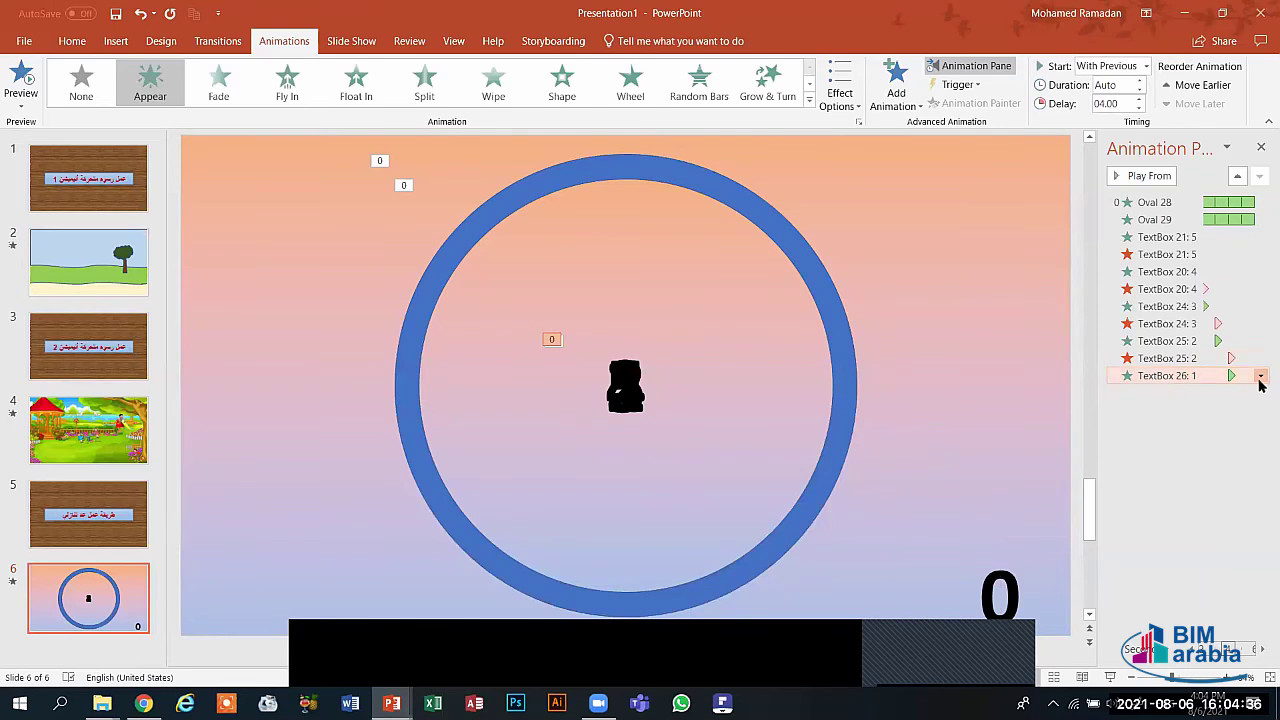
click(1260, 377)
click(1180, 456)
click(563, 258)
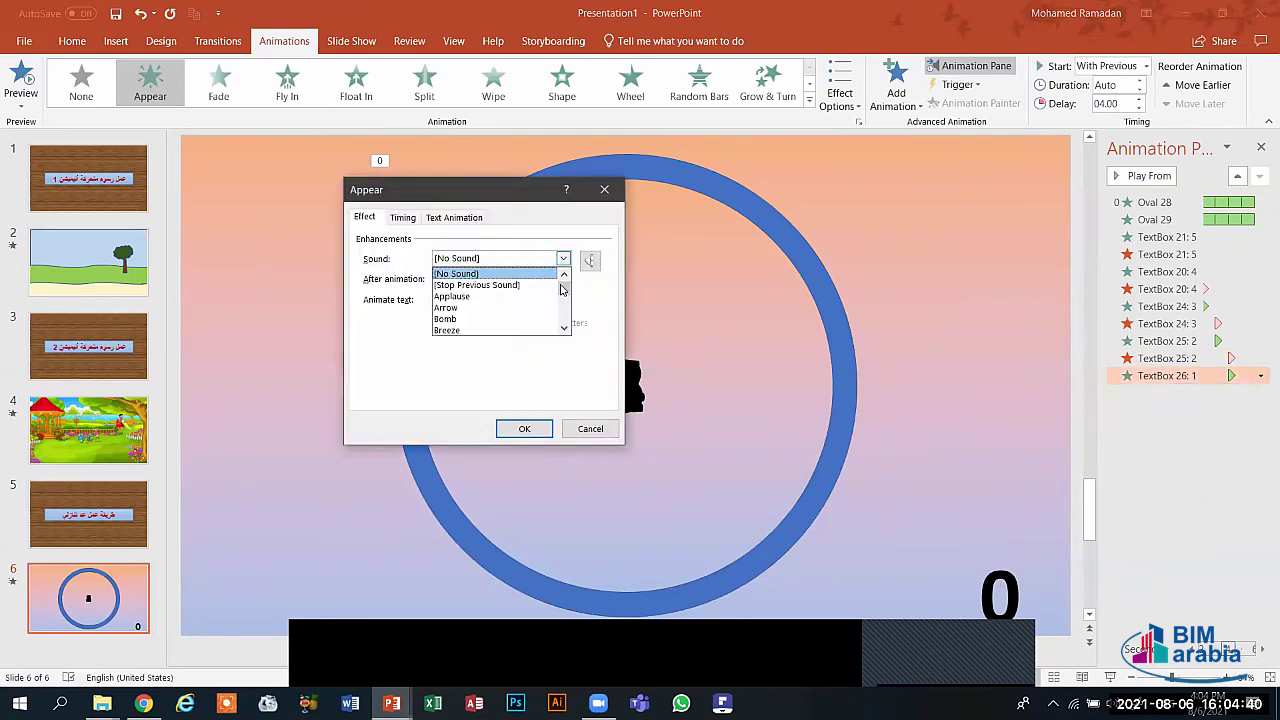
drag(565, 298, 565, 308)
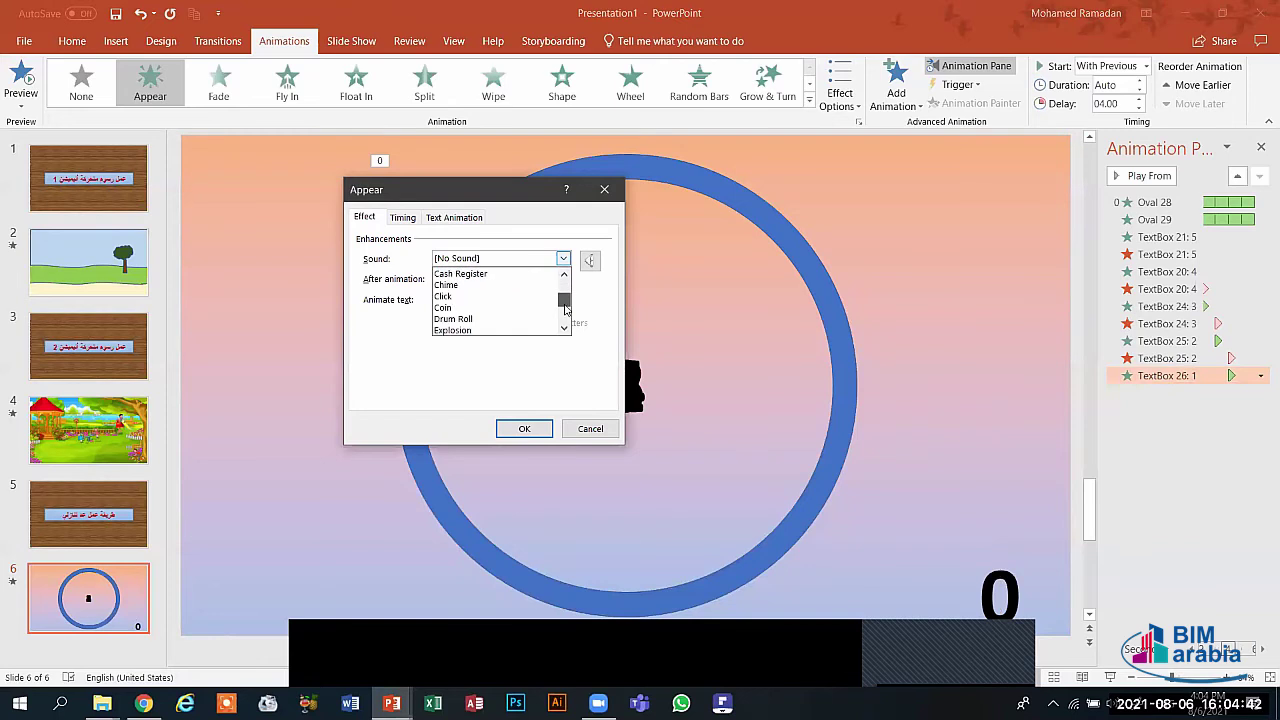
click(452, 298)
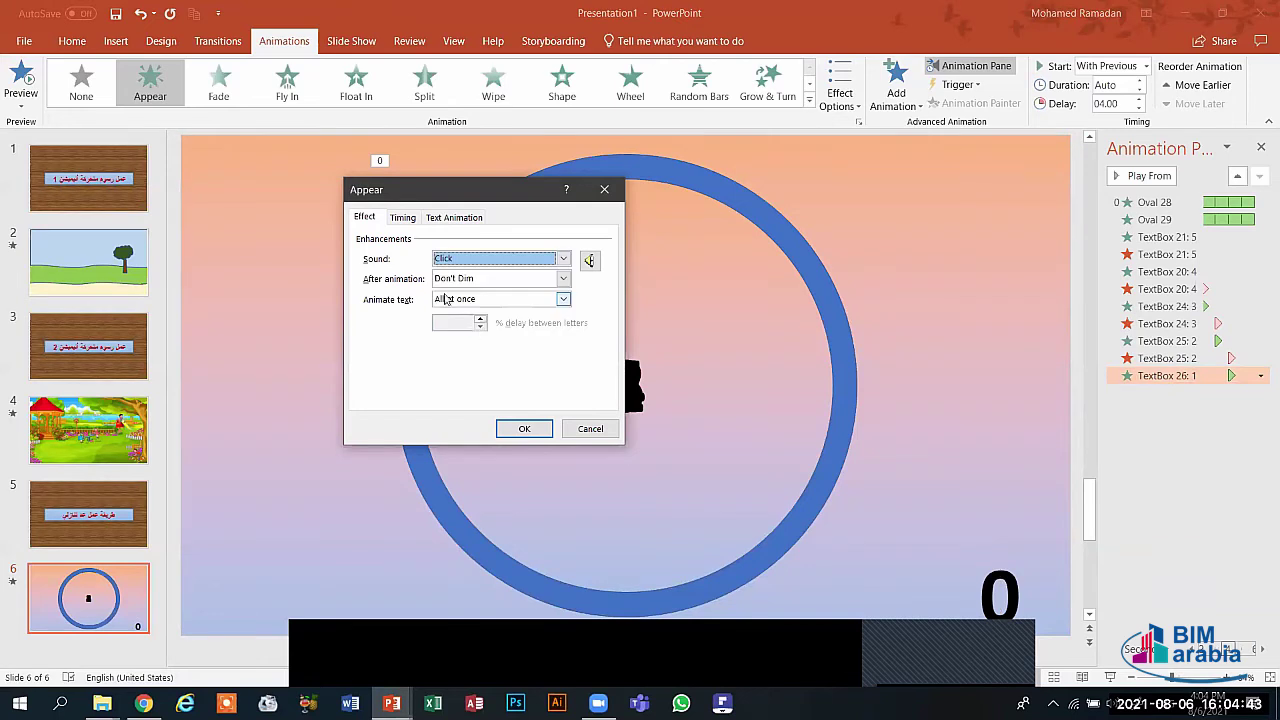
click(523, 429)
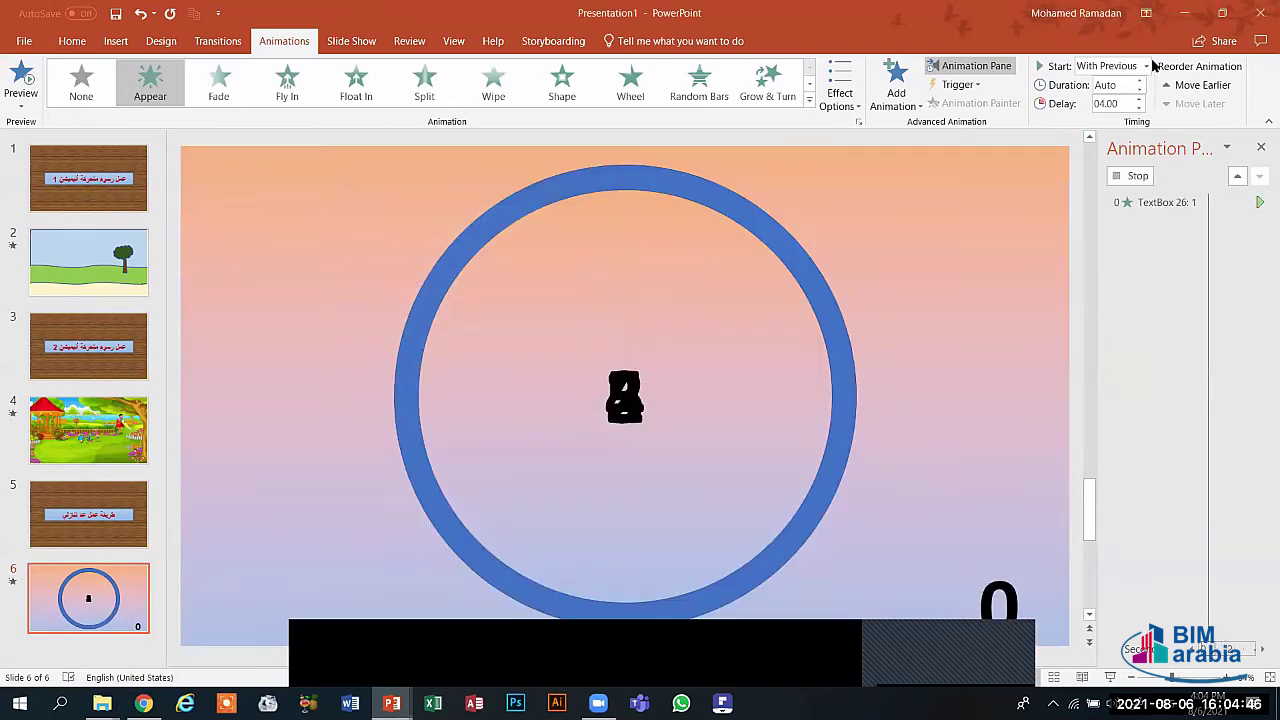
- Add a Disappear exit to the 1, starting With Previous with a 5-second delay
click(906, 93)
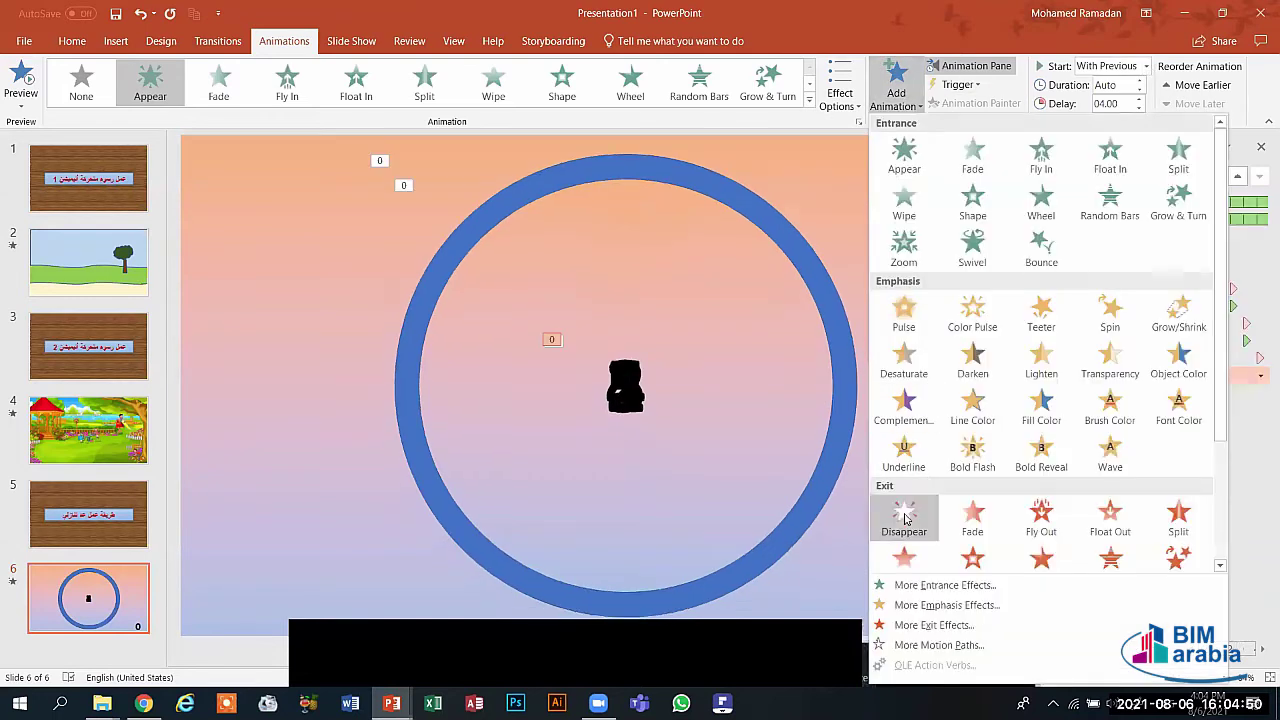
click(907, 518)
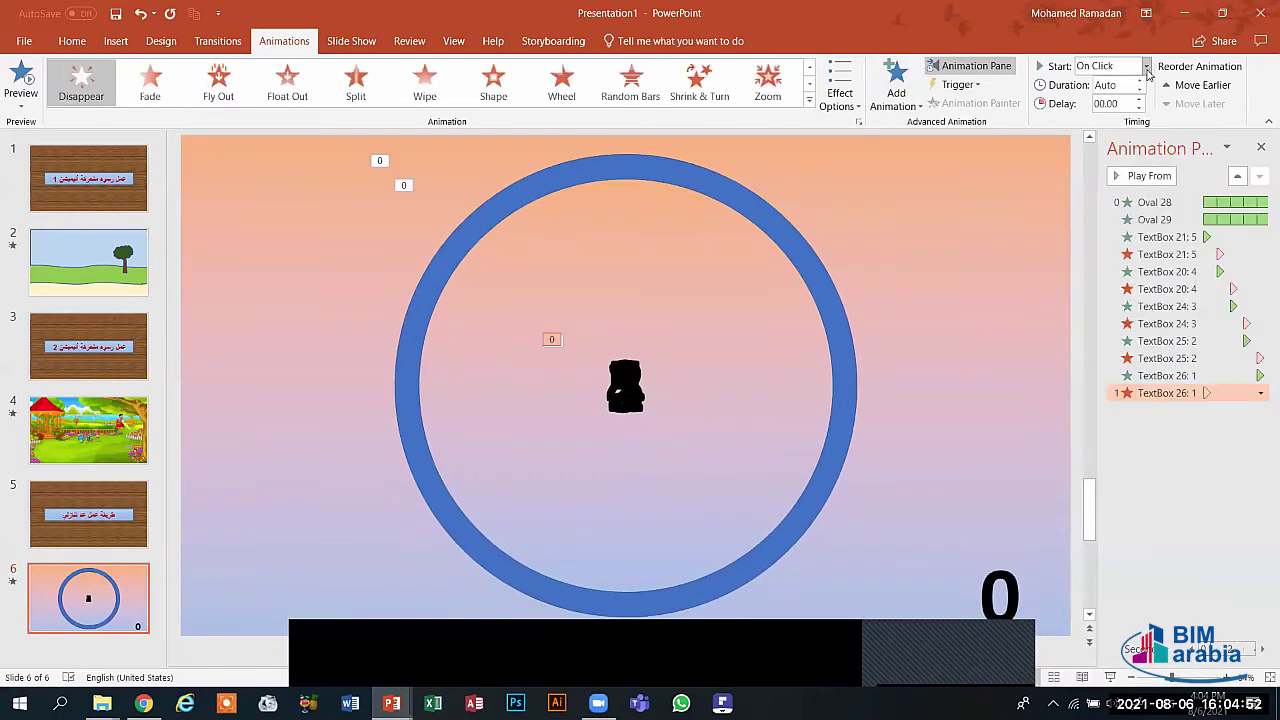
click(1146, 66)
click(1124, 103)
click(1124, 103)
text(4.5)
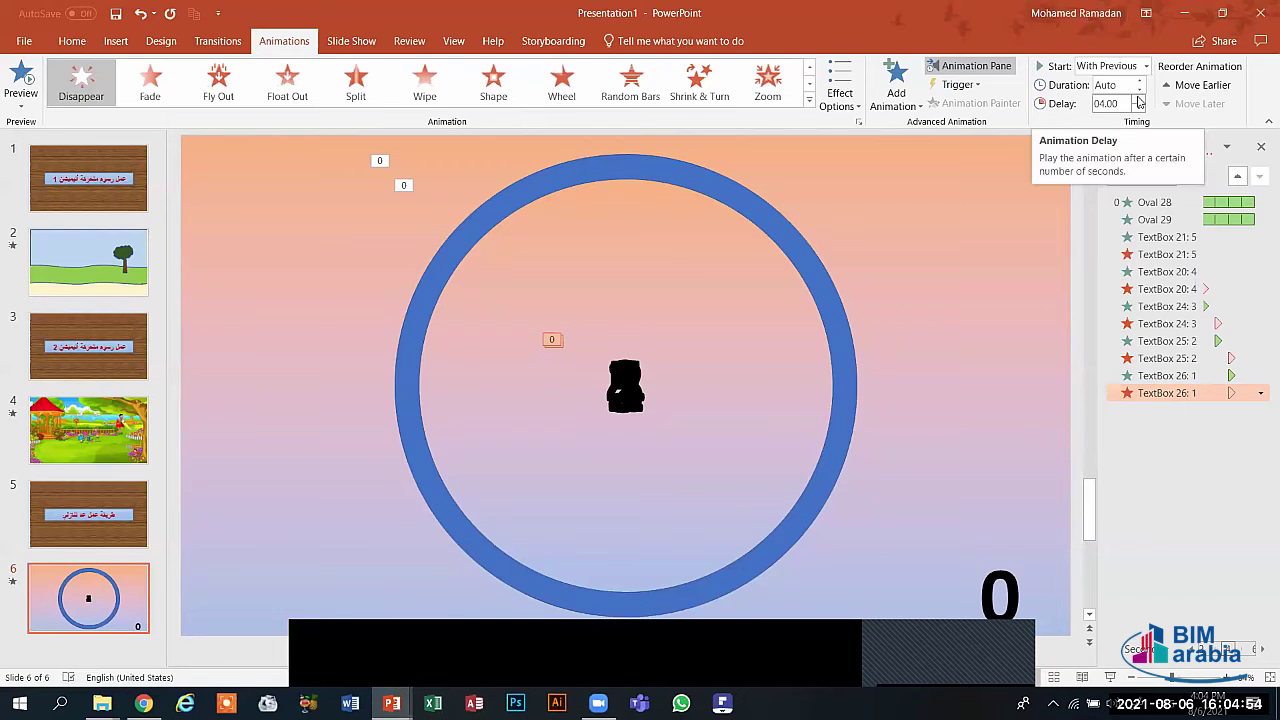
key(Return)
click(1138, 99)
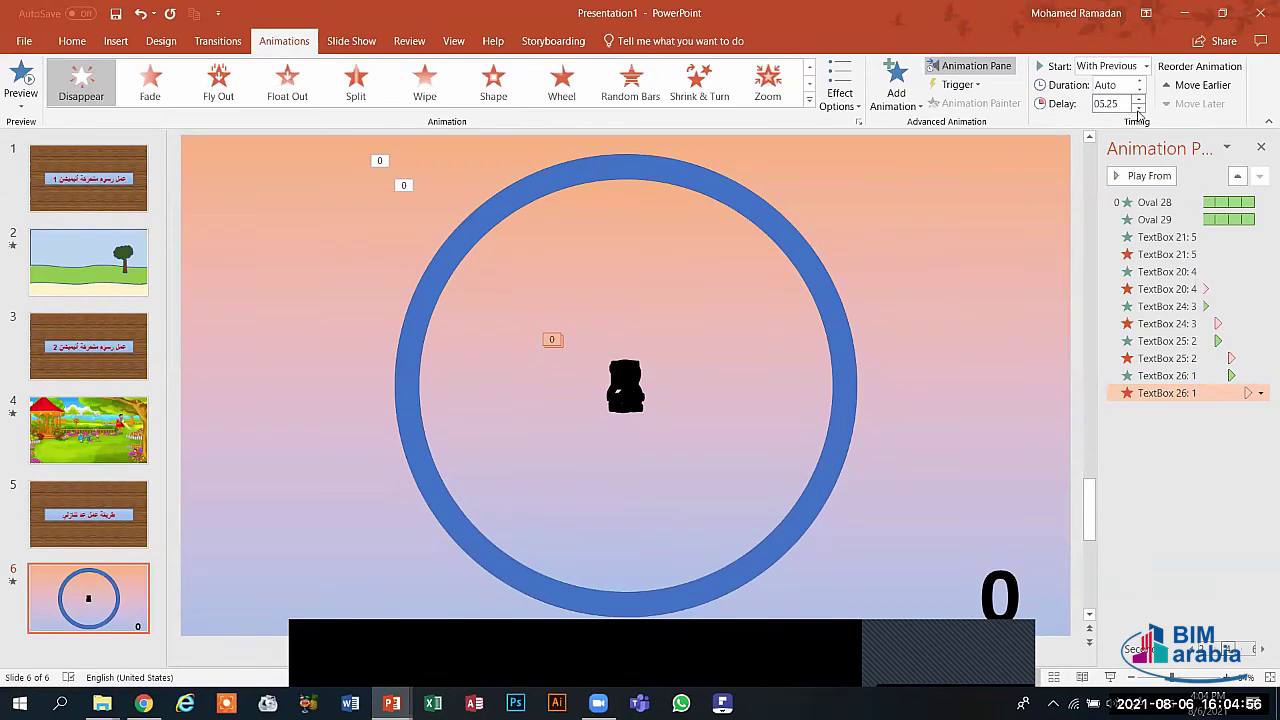
click(1138, 109)
click(993, 597)
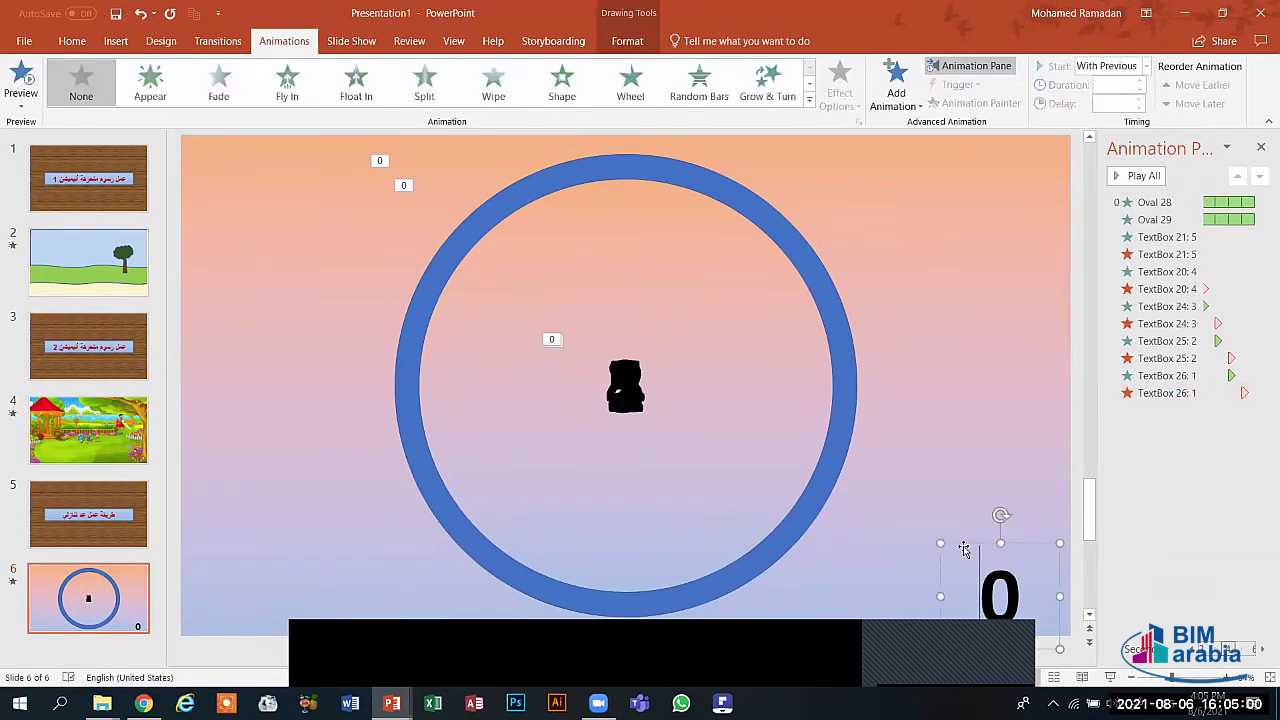
- Bring the large 0 to the front and place it over the central black shape
drag(902, 518, 700, 305)
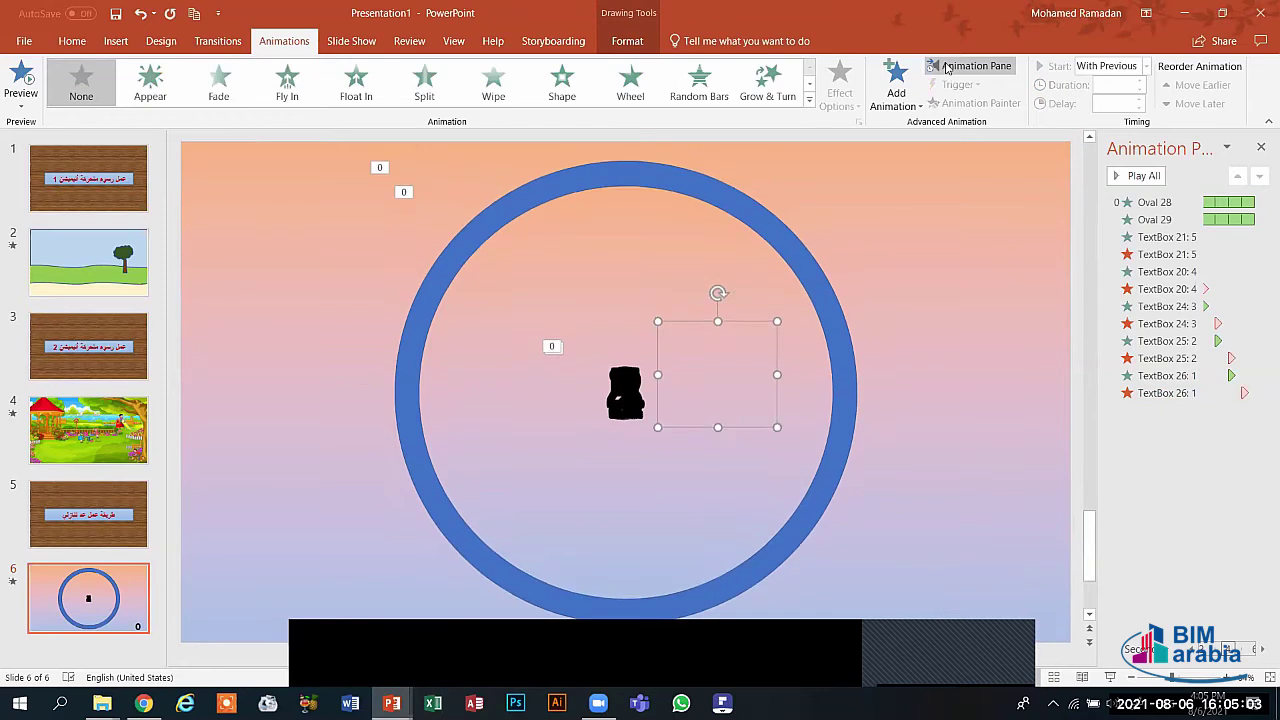
click(636, 44)
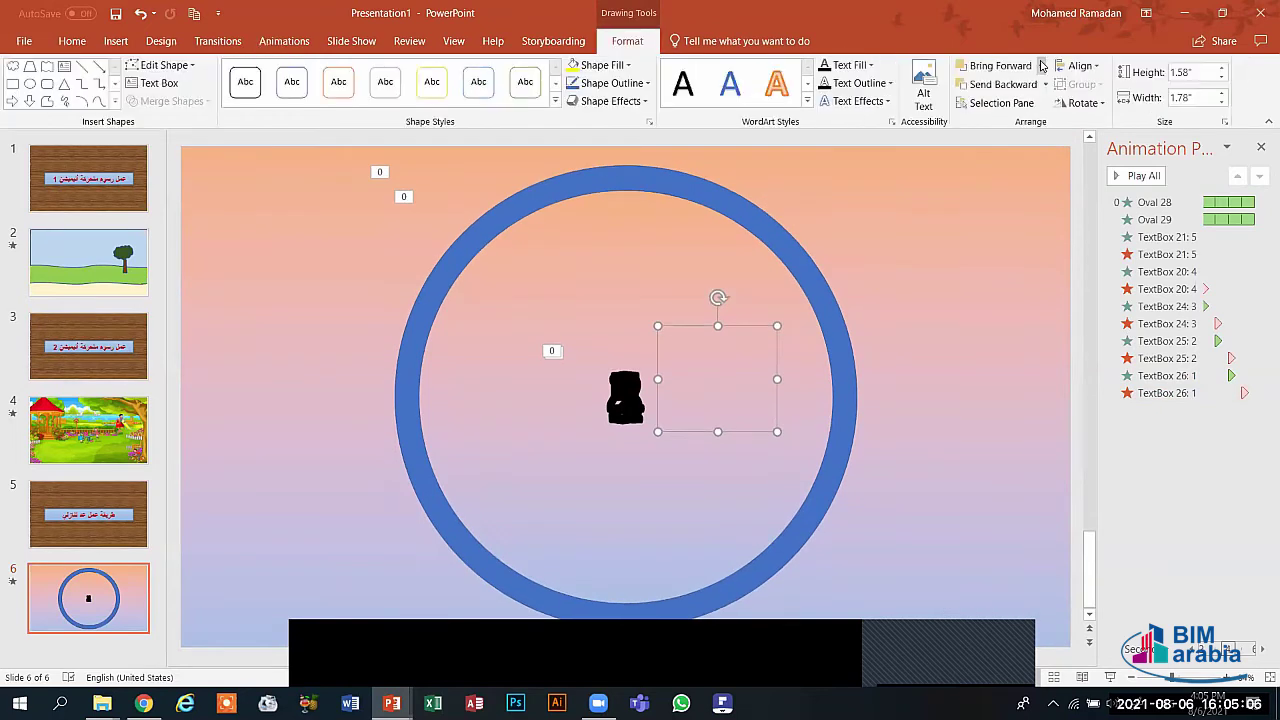
click(1040, 66)
click(1029, 104)
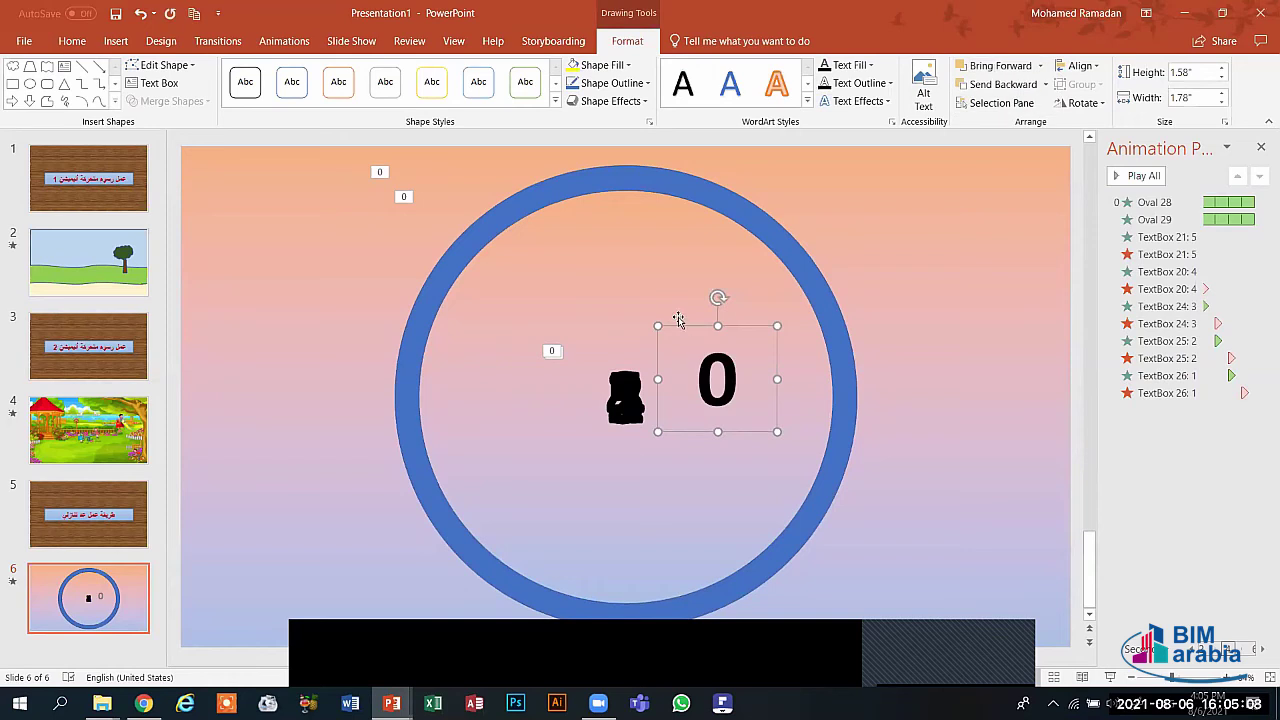
drag(680, 329, 589, 346)
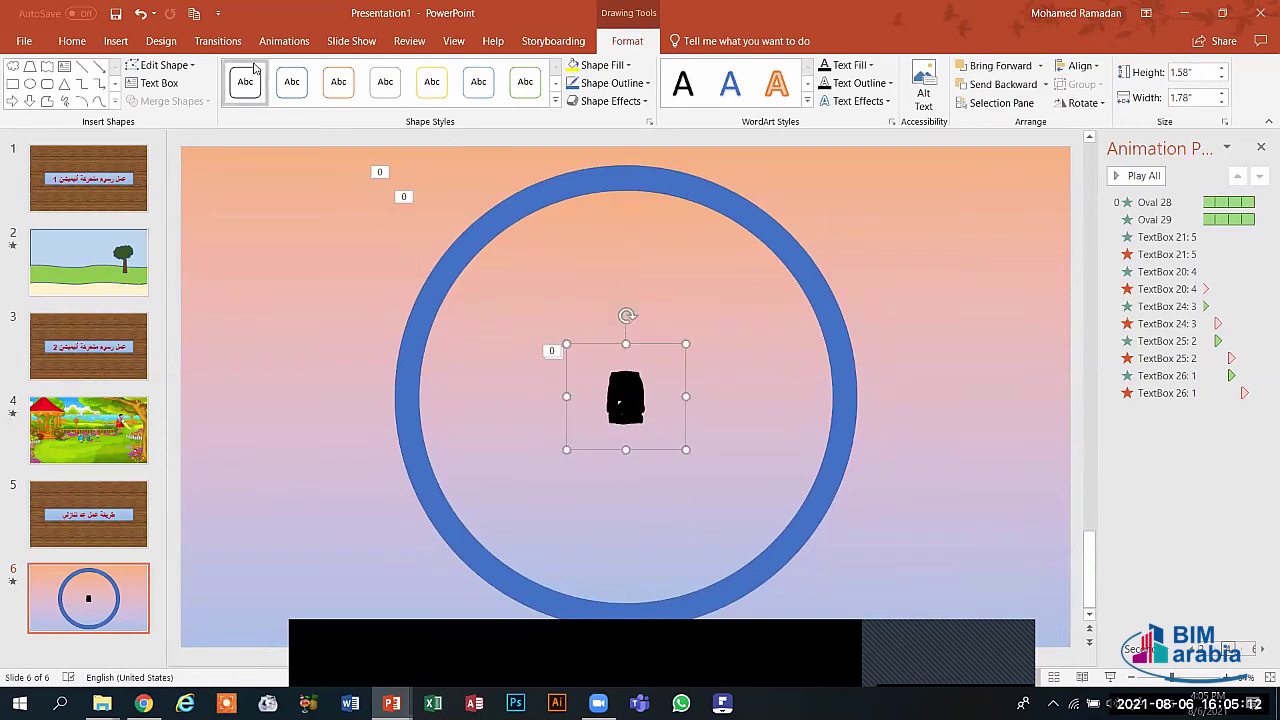
click(270, 46)
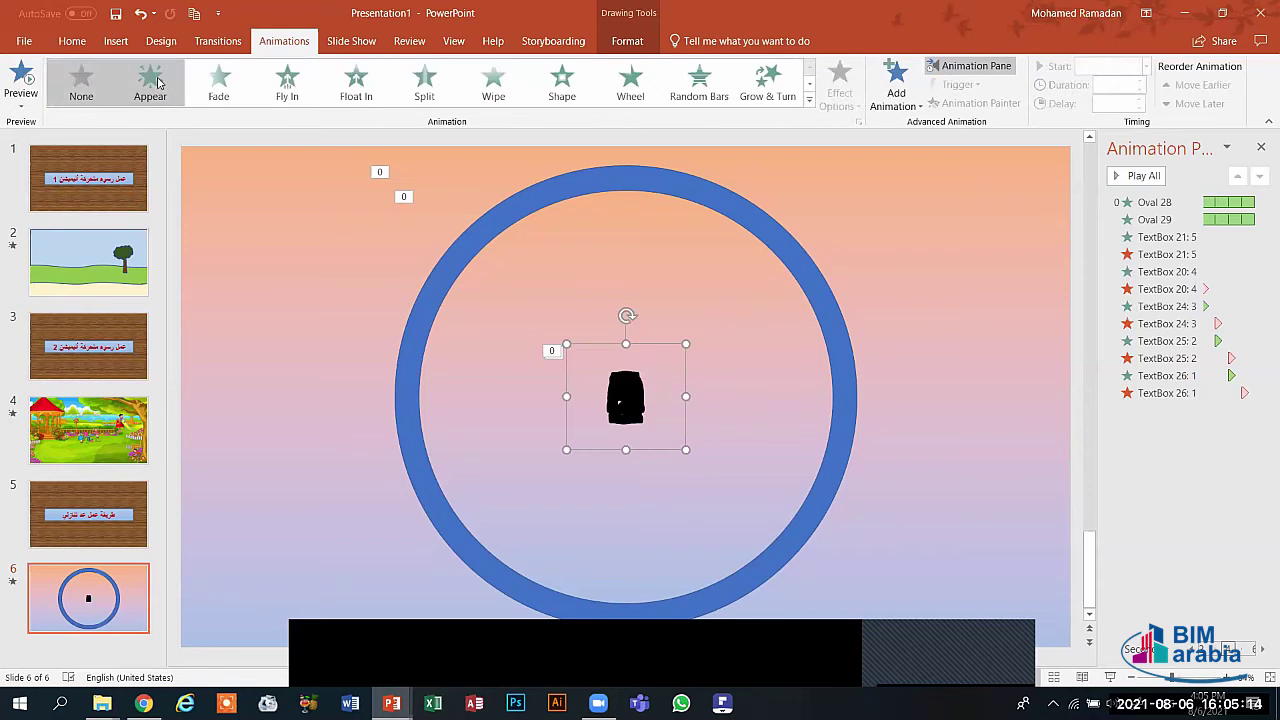
- Give the 0 an Appear entrance starting With Previous, with a Click sound
click(152, 82)
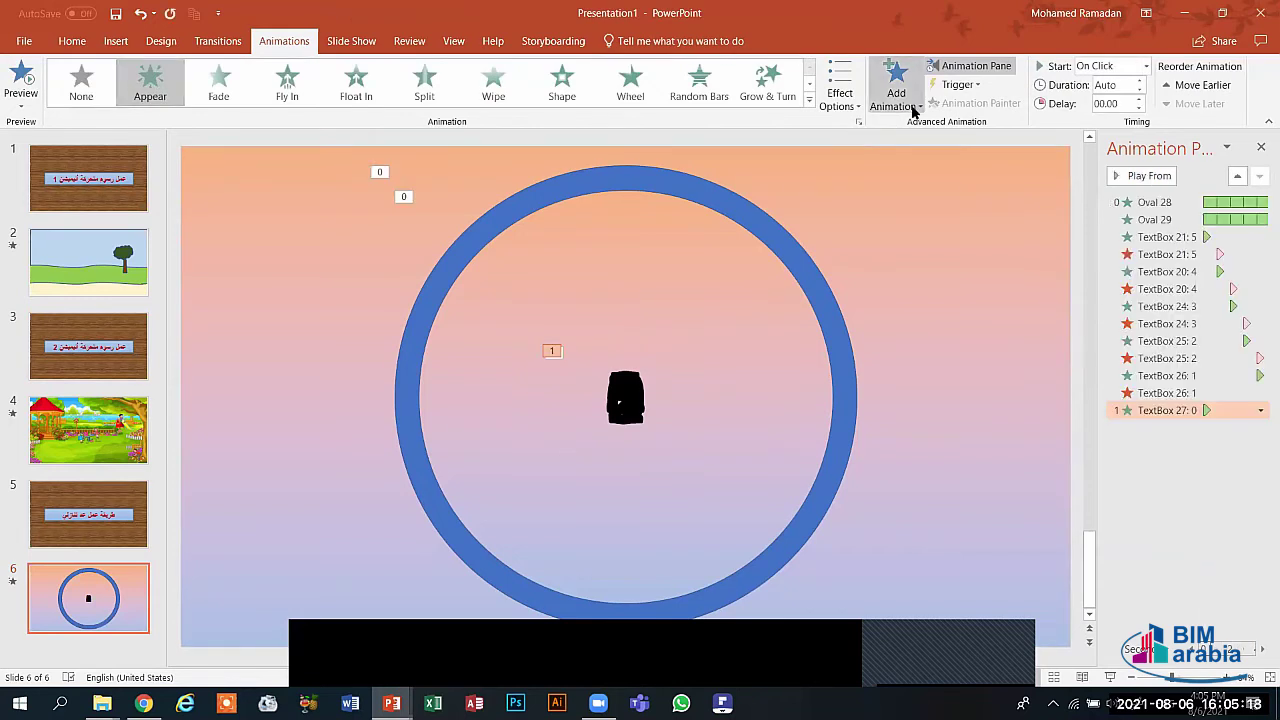
click(1112, 68)
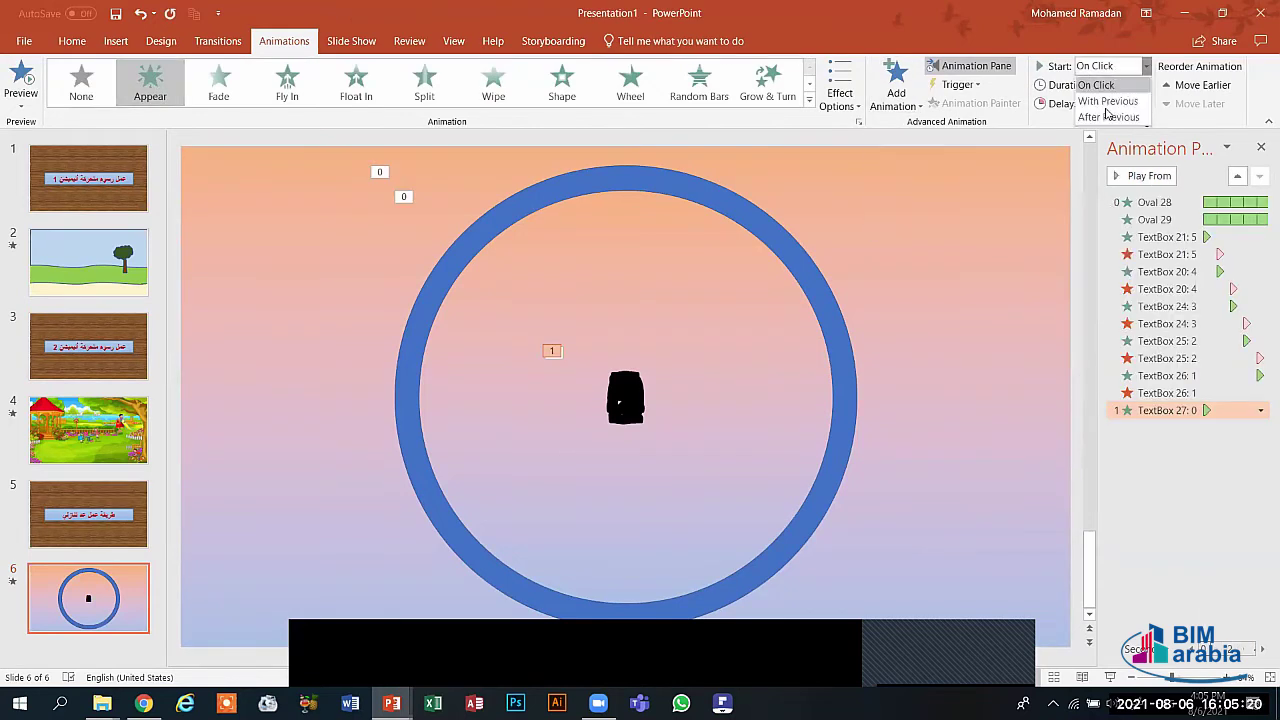
click(1107, 101)
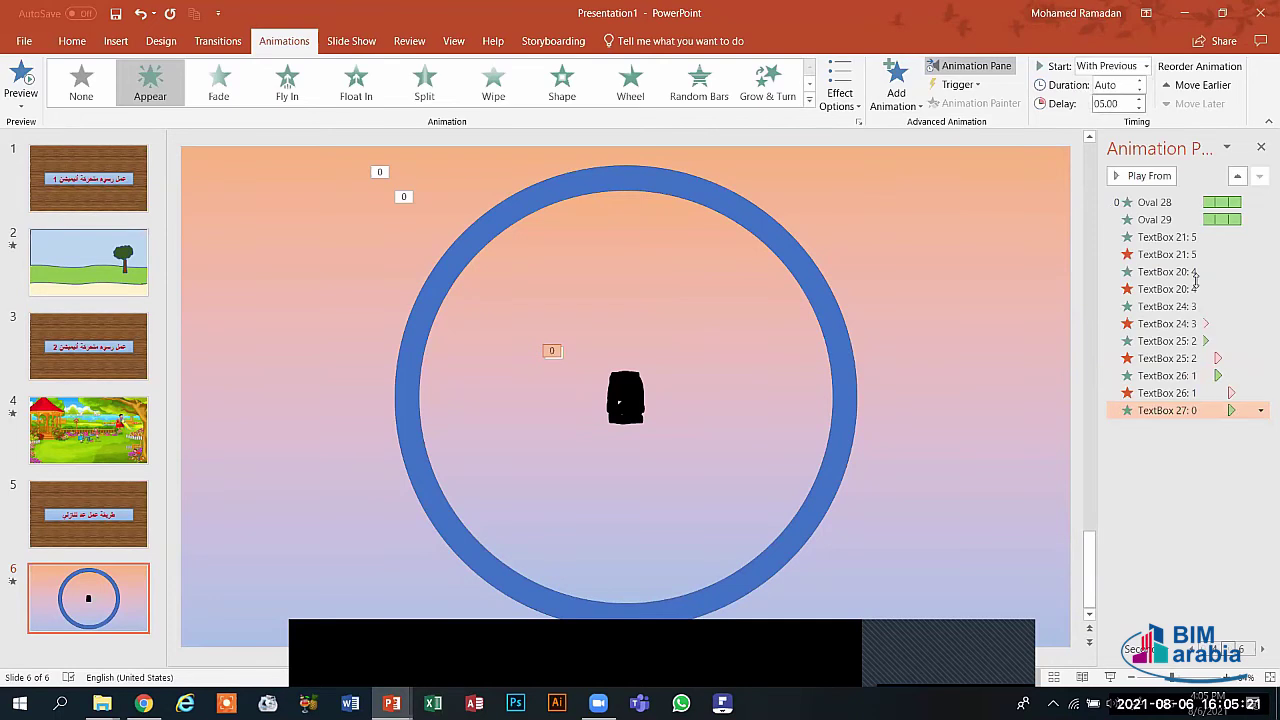
click(1260, 411)
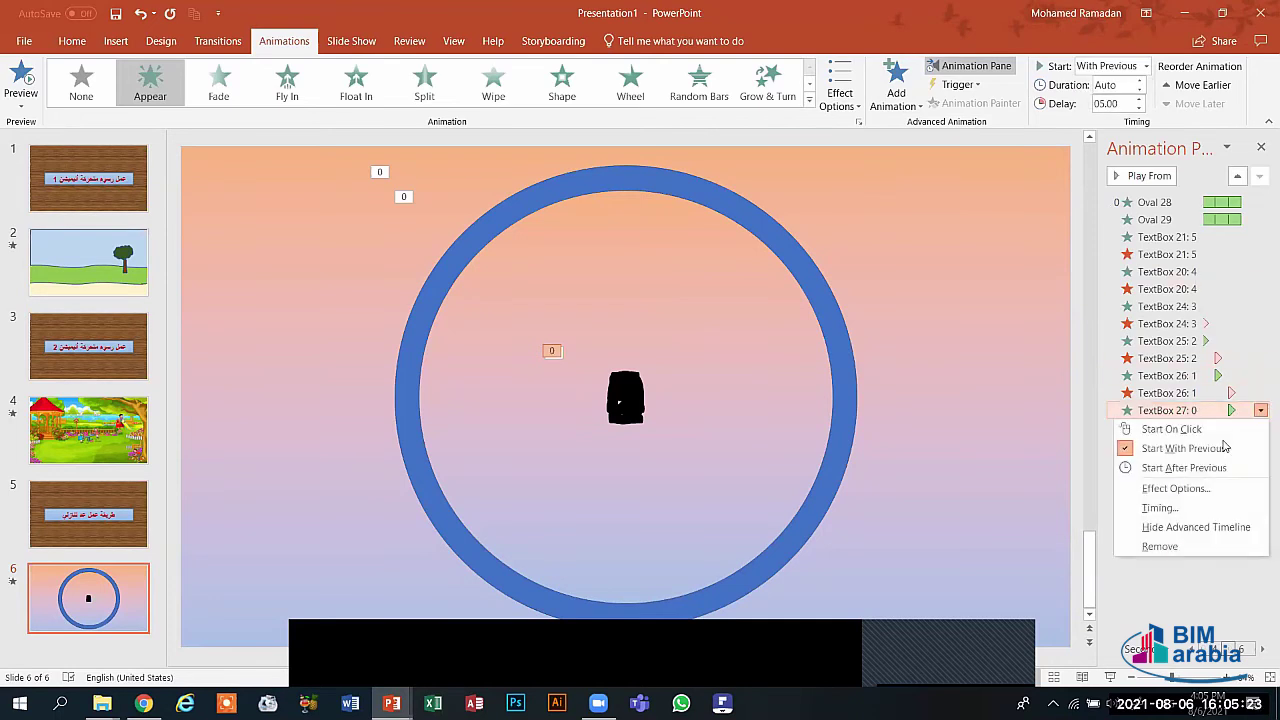
click(1190, 496)
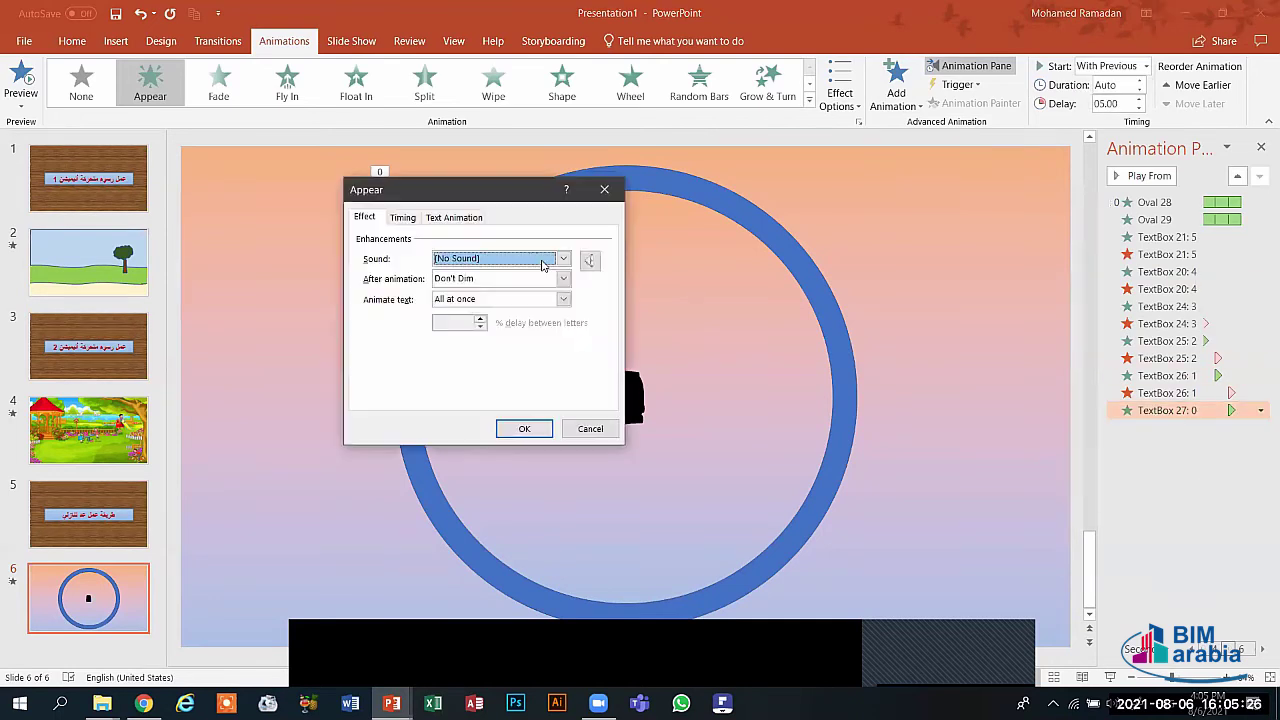
click(543, 264)
drag(569, 288, 568, 303)
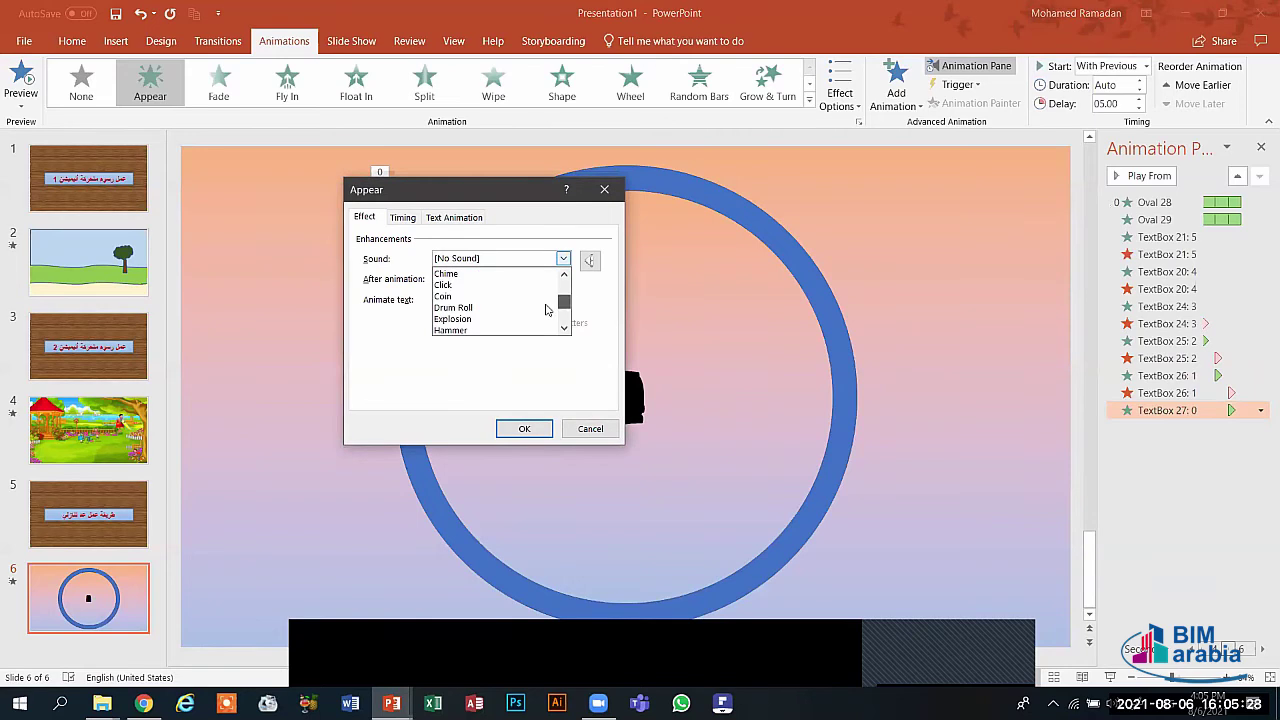
click(490, 285)
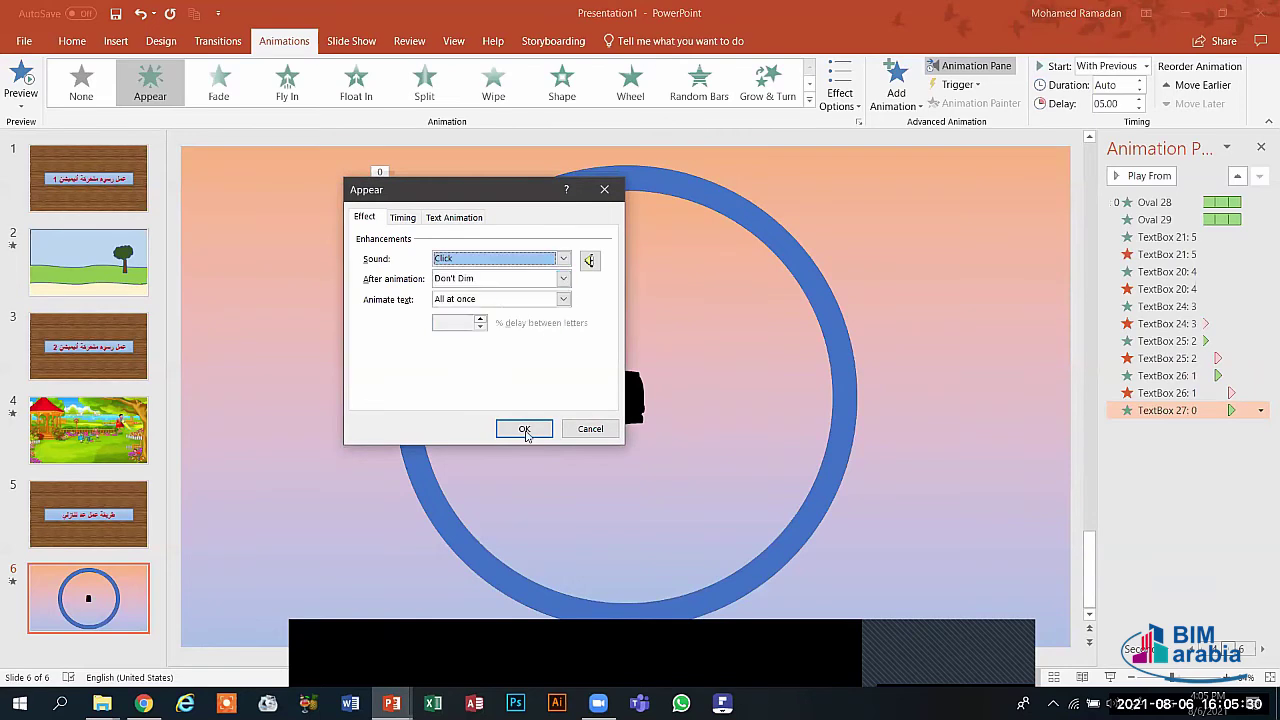
click(524, 429)
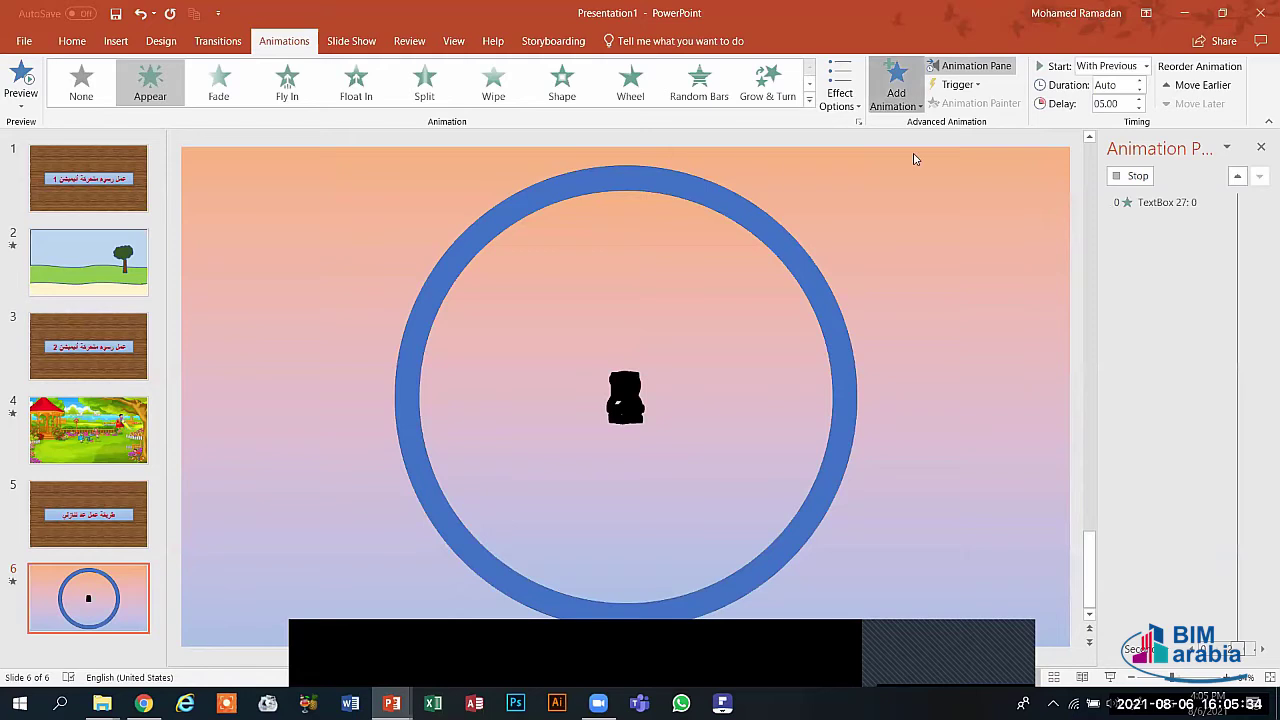
- Add a Disappear exit to the 0, With Previous after 6 seconds, and preview
click(896, 82)
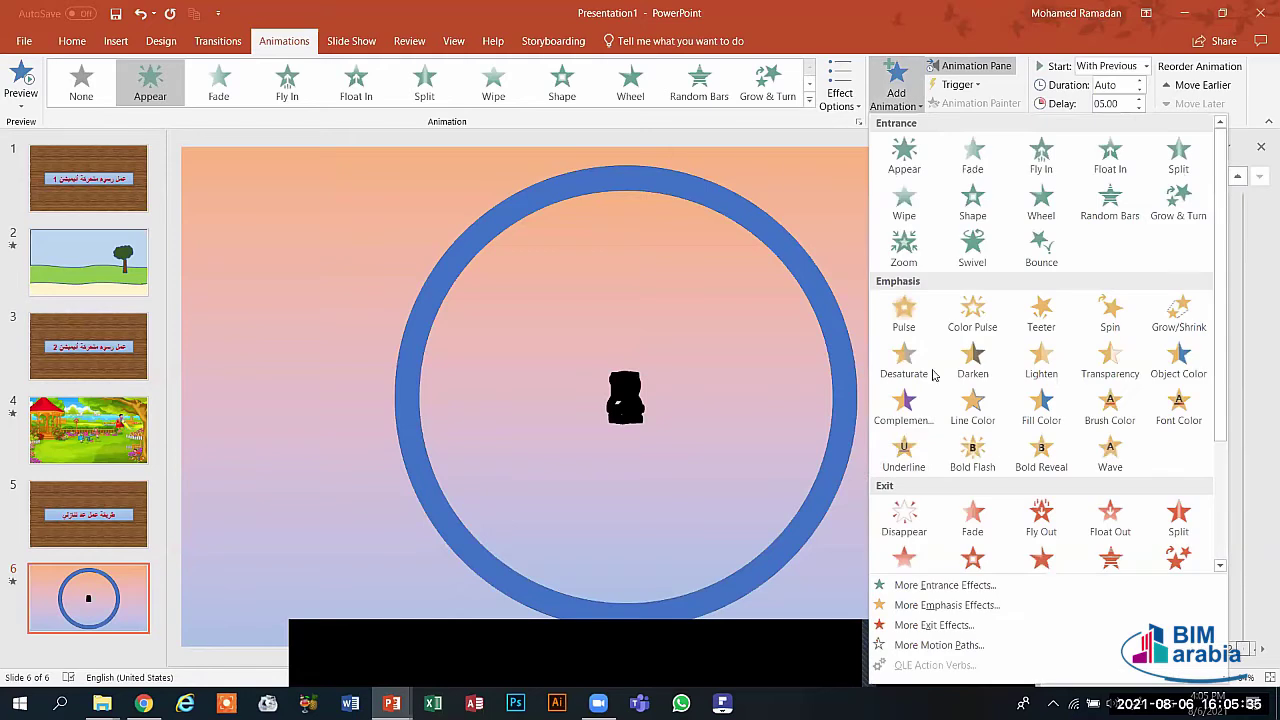
click(905, 518)
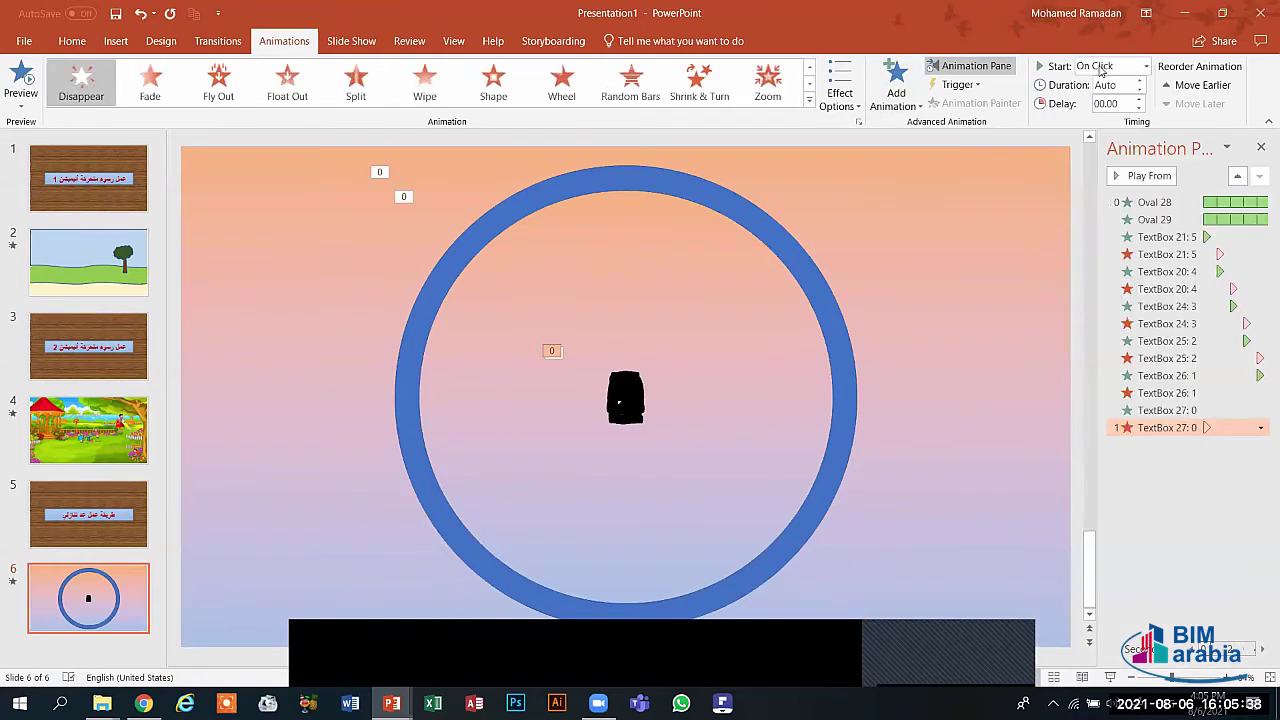
click(1100, 66)
click(1105, 88)
click(1142, 101)
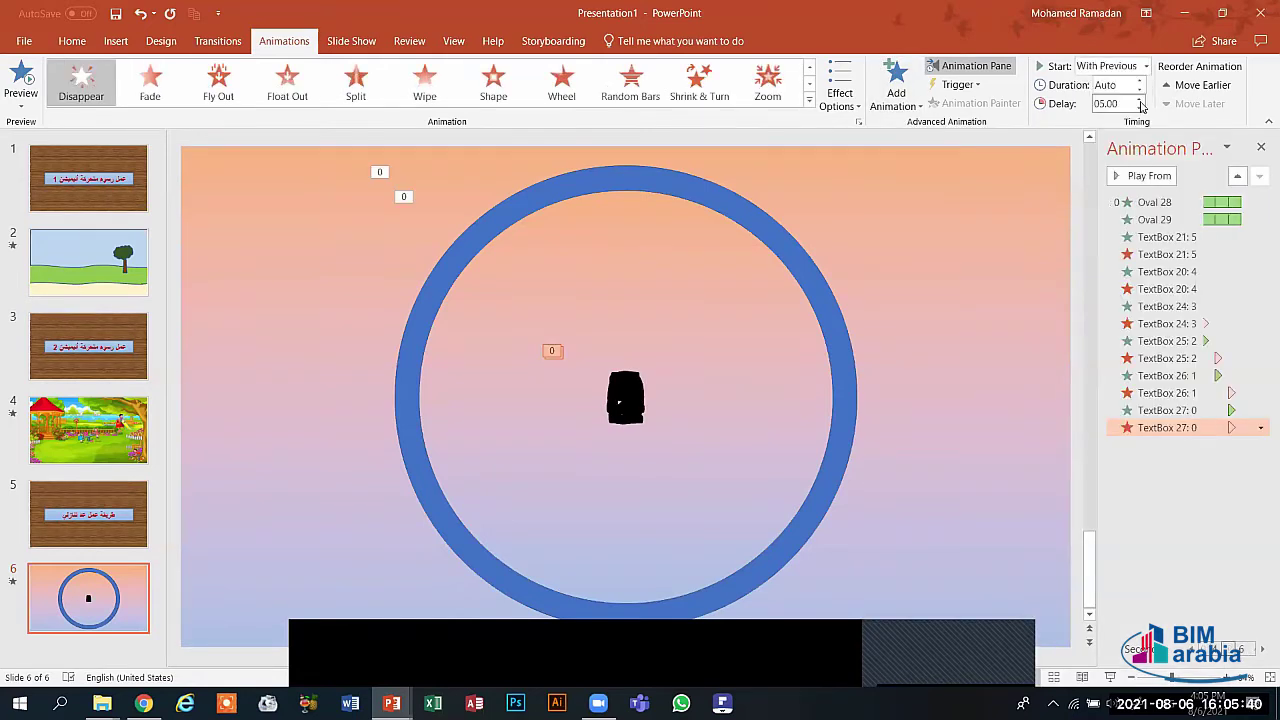
click(1142, 102)
click(22, 78)
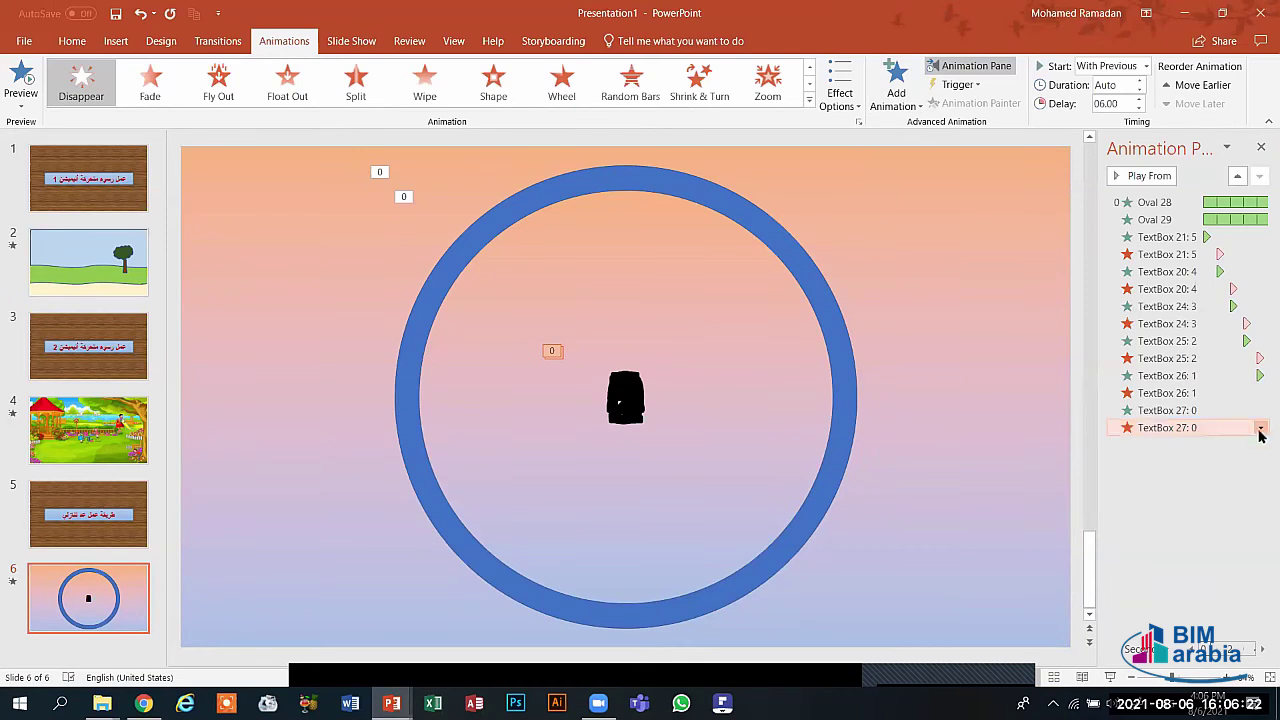
click(1160, 203)
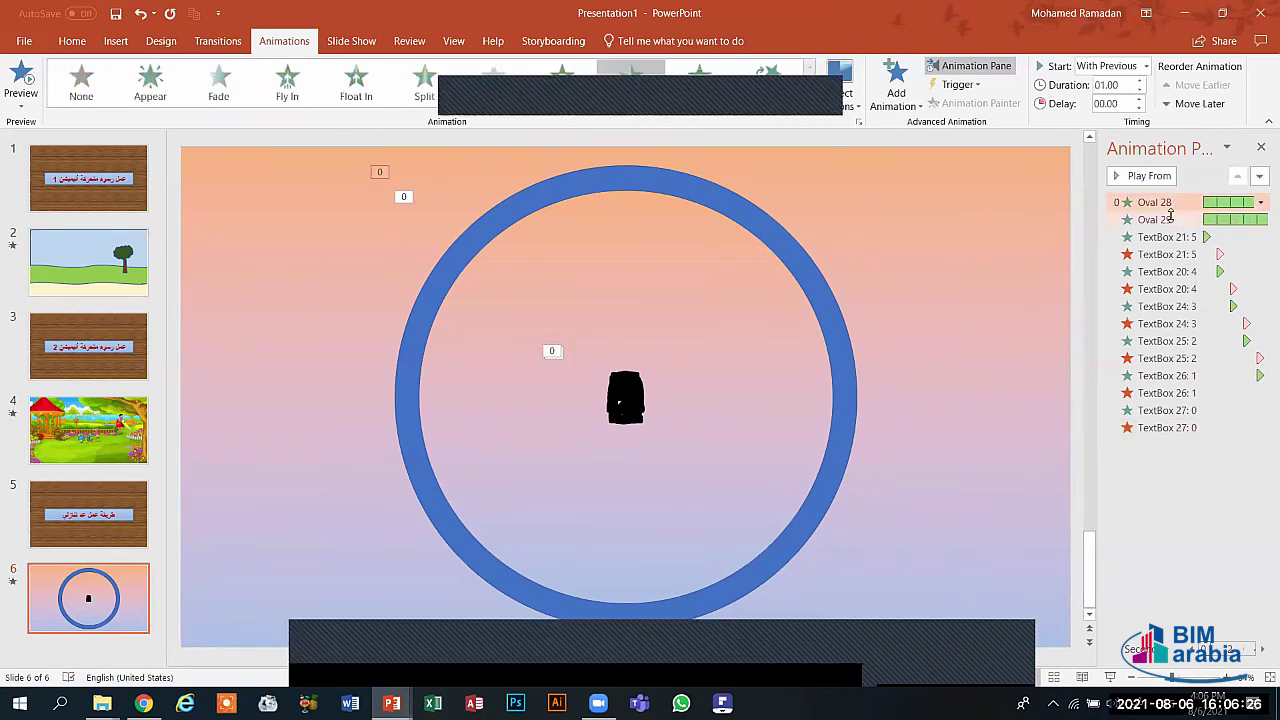
shift+click(1170, 217)
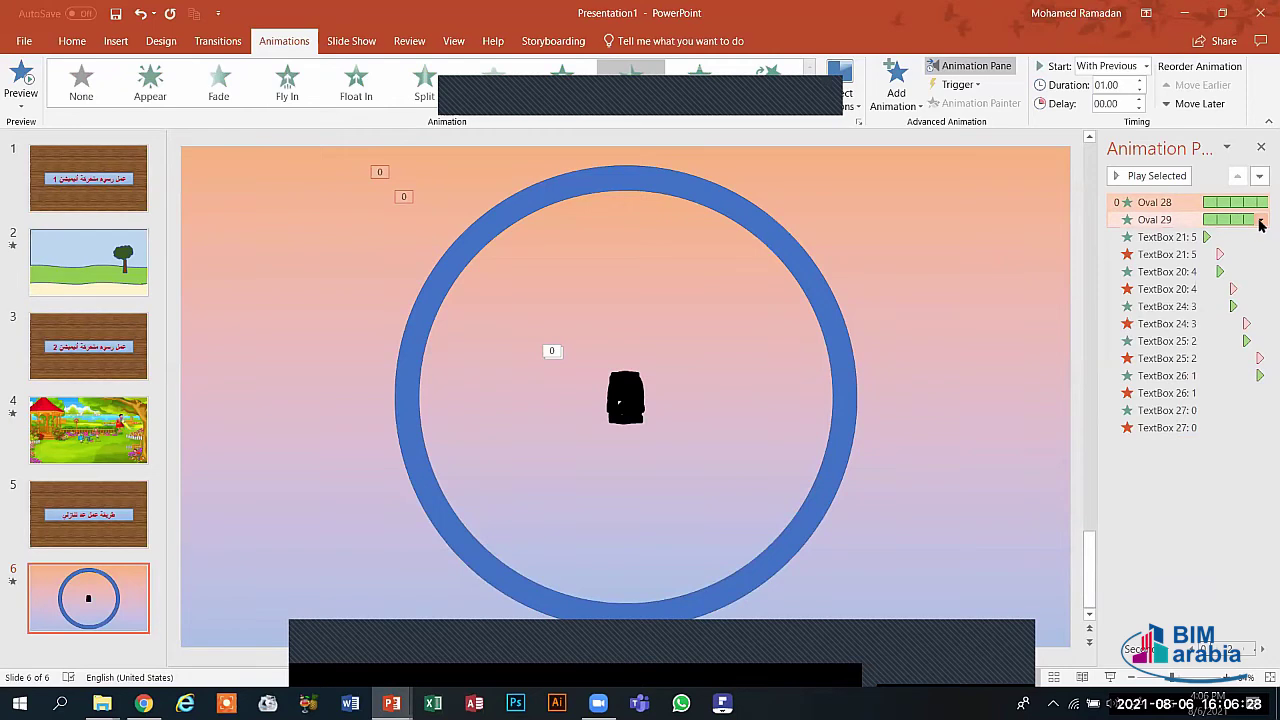
click(1260, 219)
click(1194, 291)
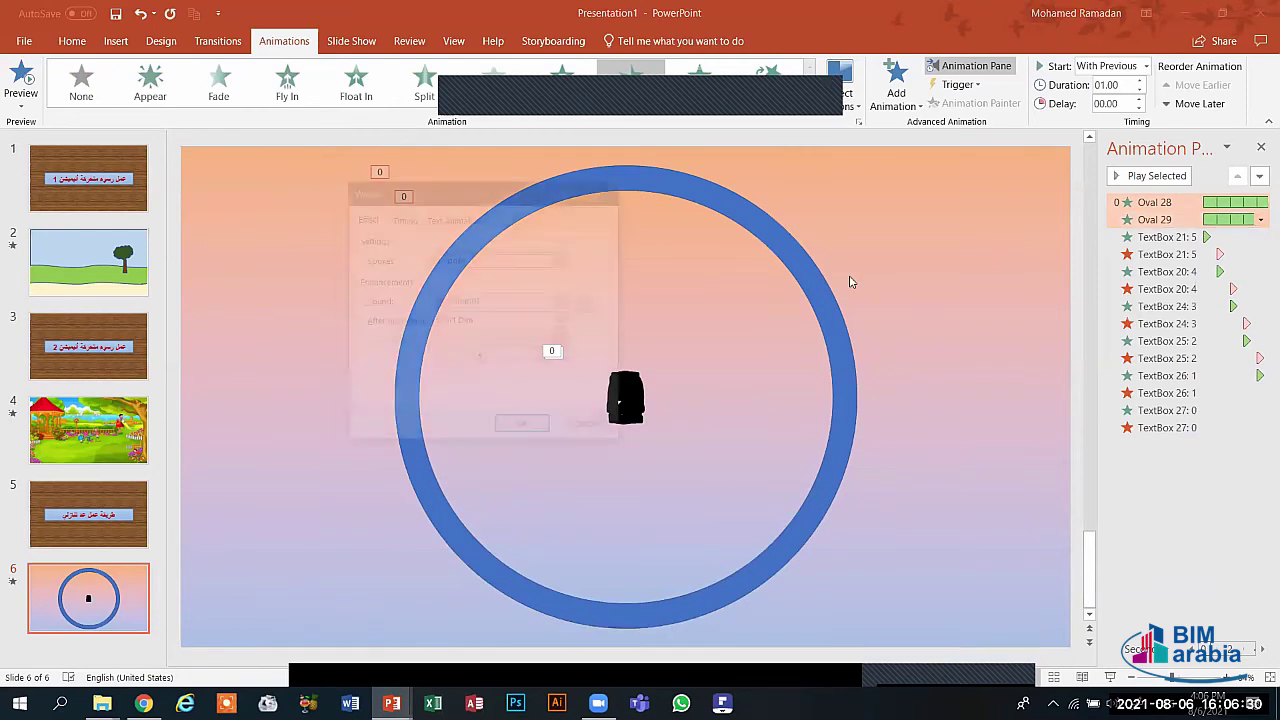
click(401, 217)
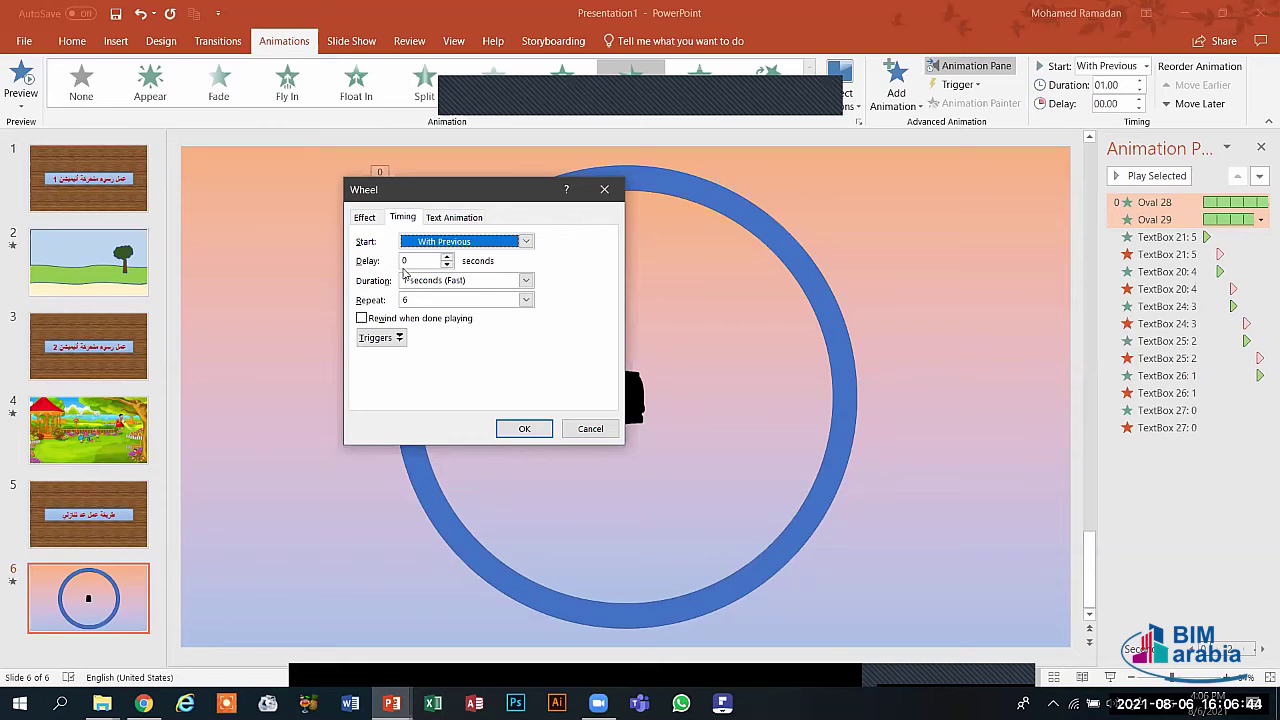
click(417, 305)
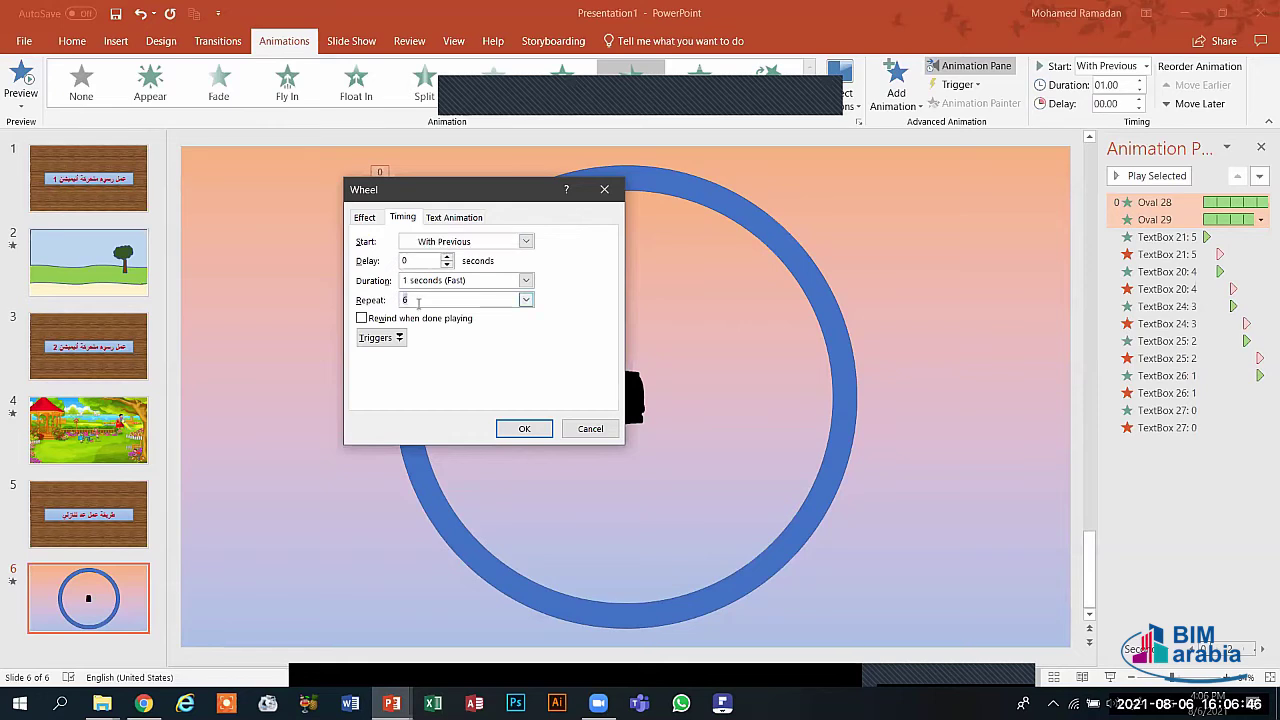
click(584, 427)
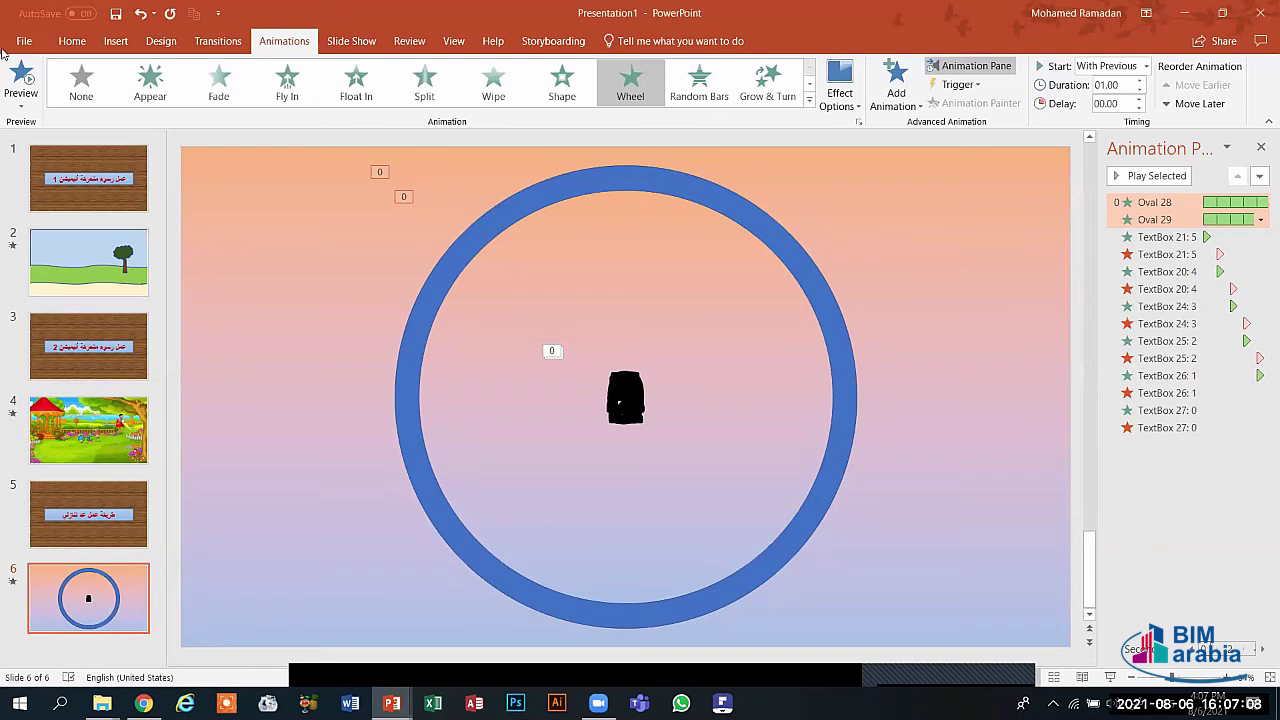
click(22, 78)
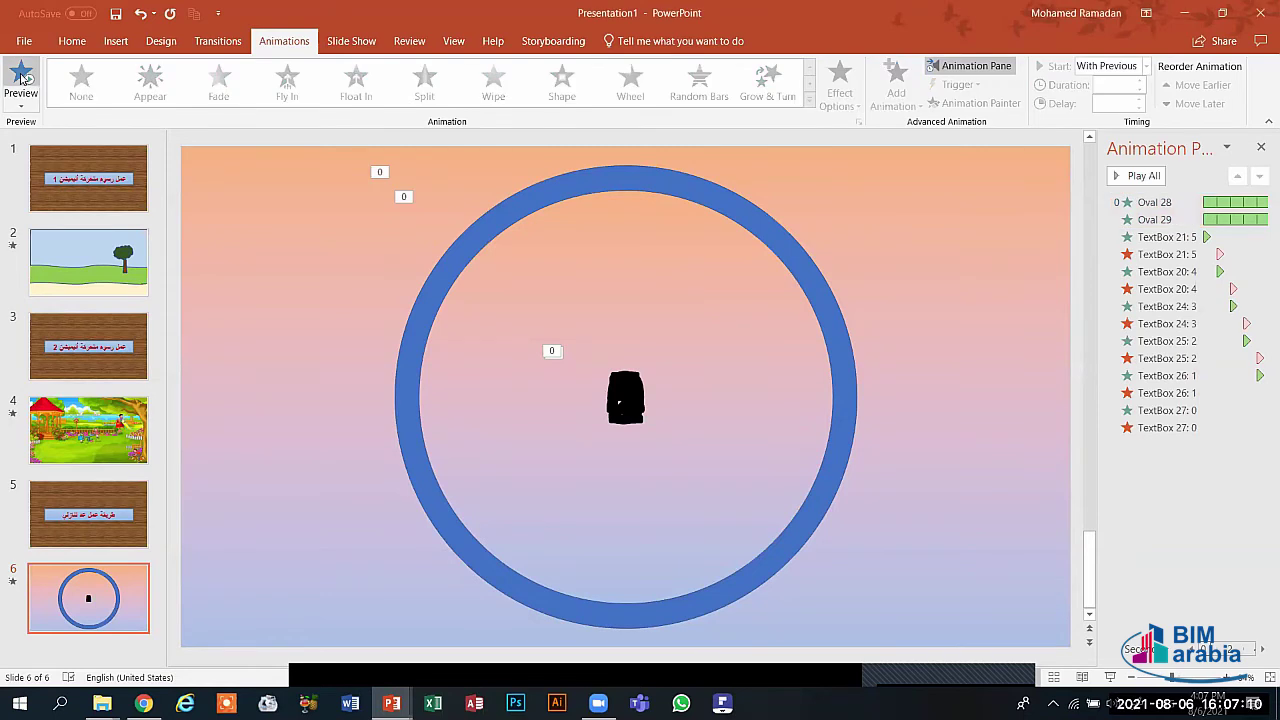
click(22, 78)
- Duplicate wood title slide 5 and move the copy after the ring slide
right_click(115, 522)
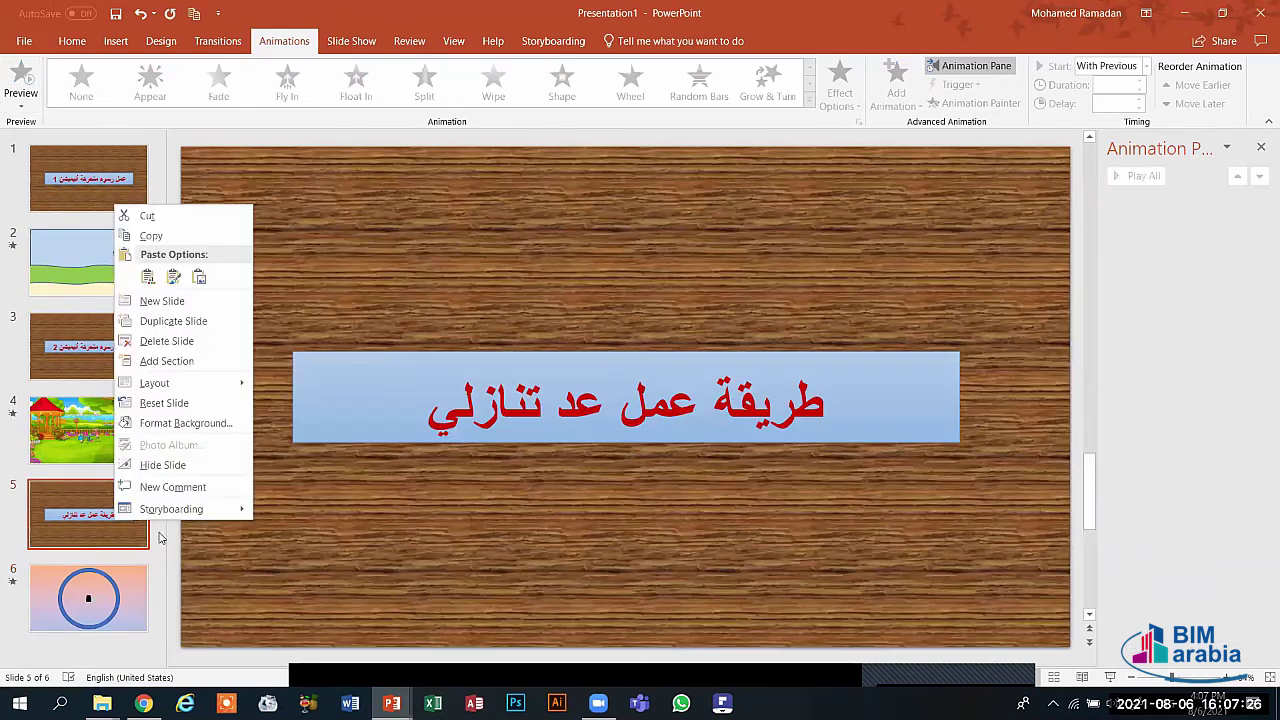
key(a)
key(Return)
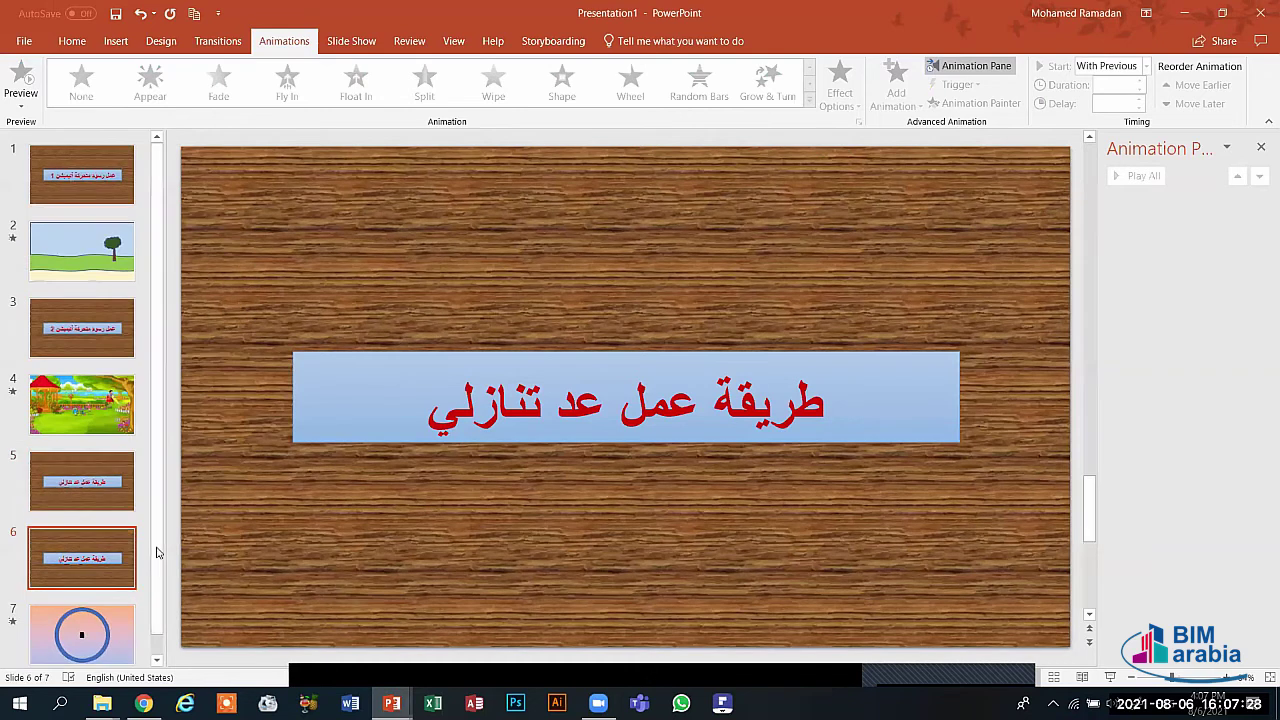
drag(115, 553, 130, 614)
- Change the copied slide's title to 'طريقة عمل مقدمة (إنترو)'
click(440, 423)
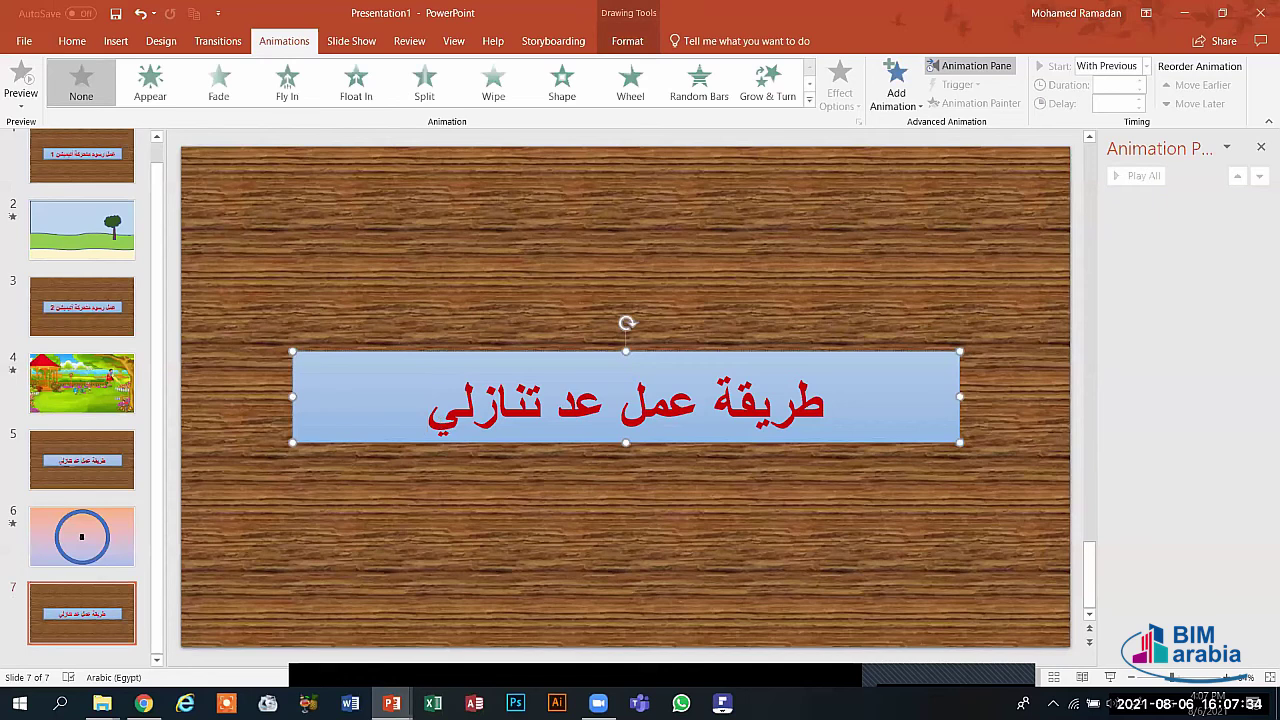
key(BackSpace)
key(BackSpace)
key(BackSpace)
key(BackSpace)
key(BackSpace)
key(BackSpace)
key(BackSpace)
key(BackSpace)
key(BackSpace)
key(BackSpace)
key(BackSpace)
key(BackSpace)
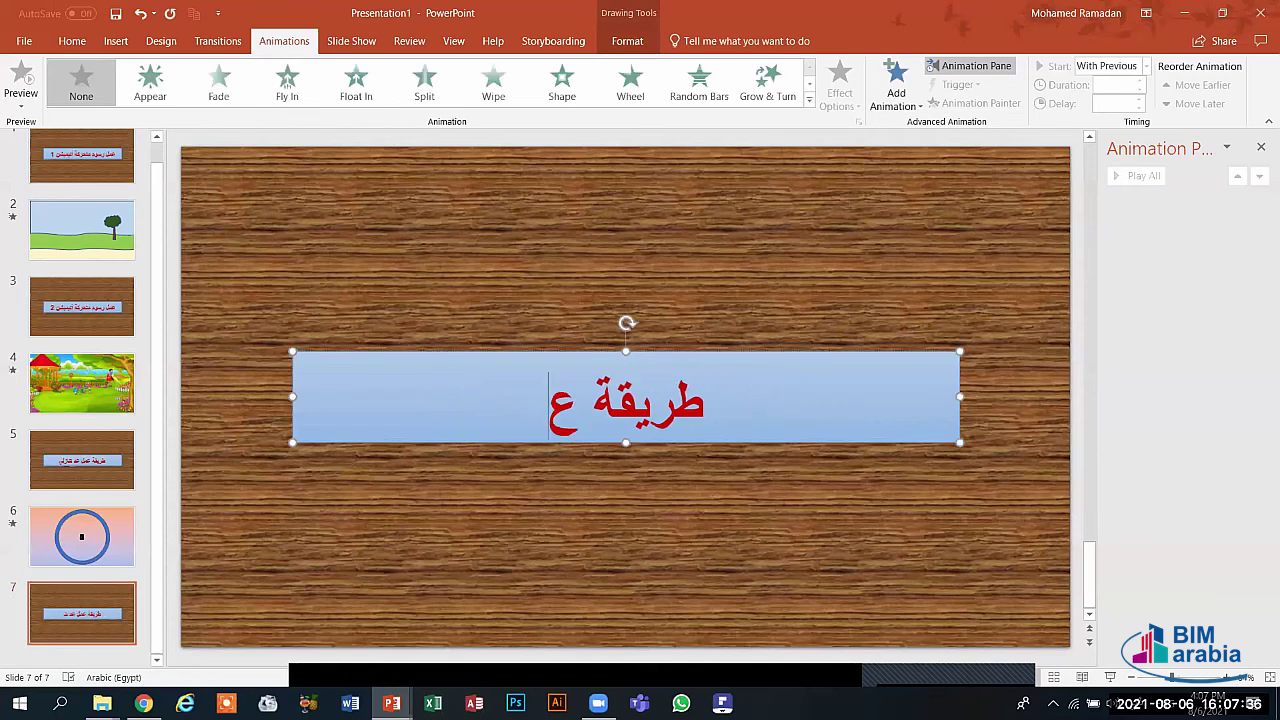
key(alt+shift)
text(lg)
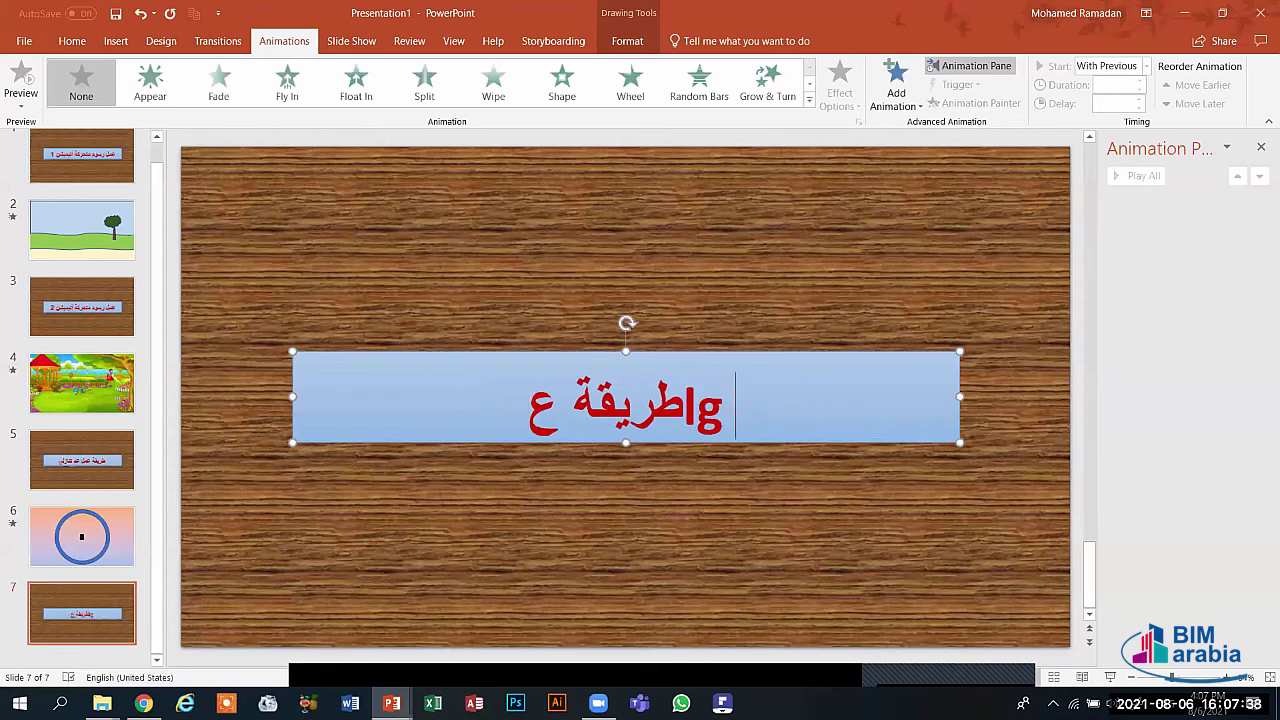
key(BackSpace)
key(BackSpace)
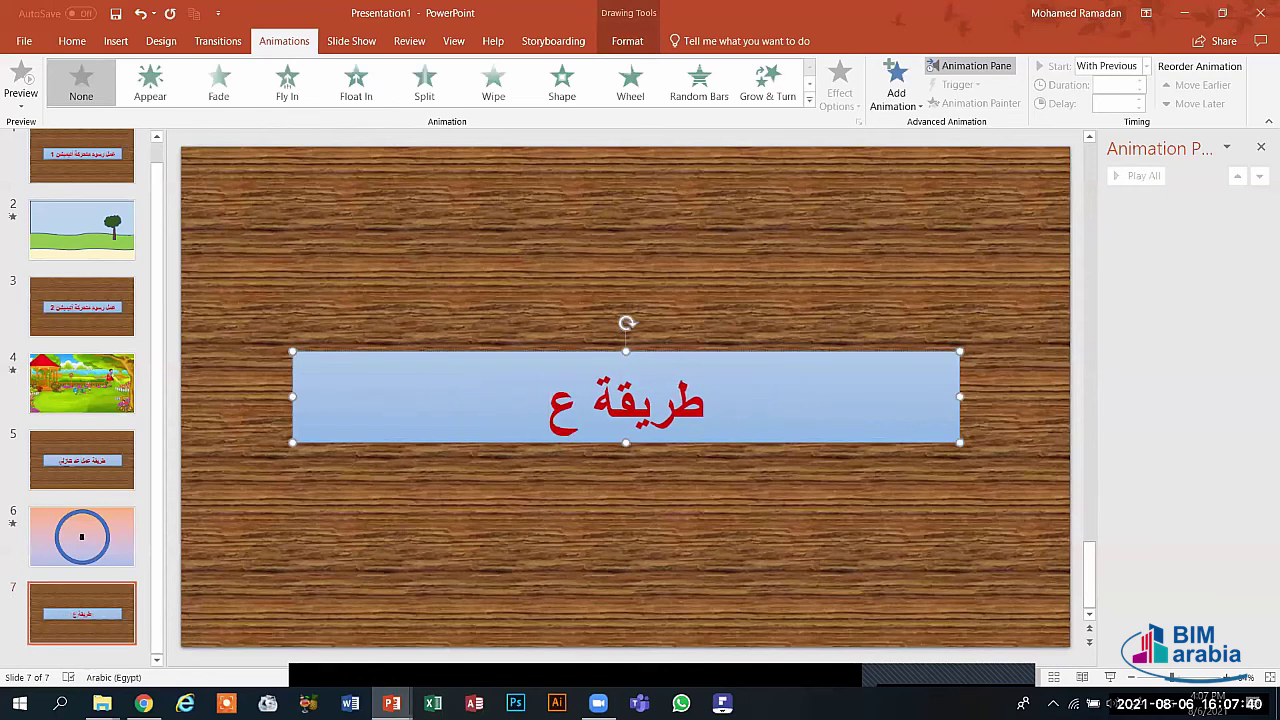
key(alt+shift)
text(مل )
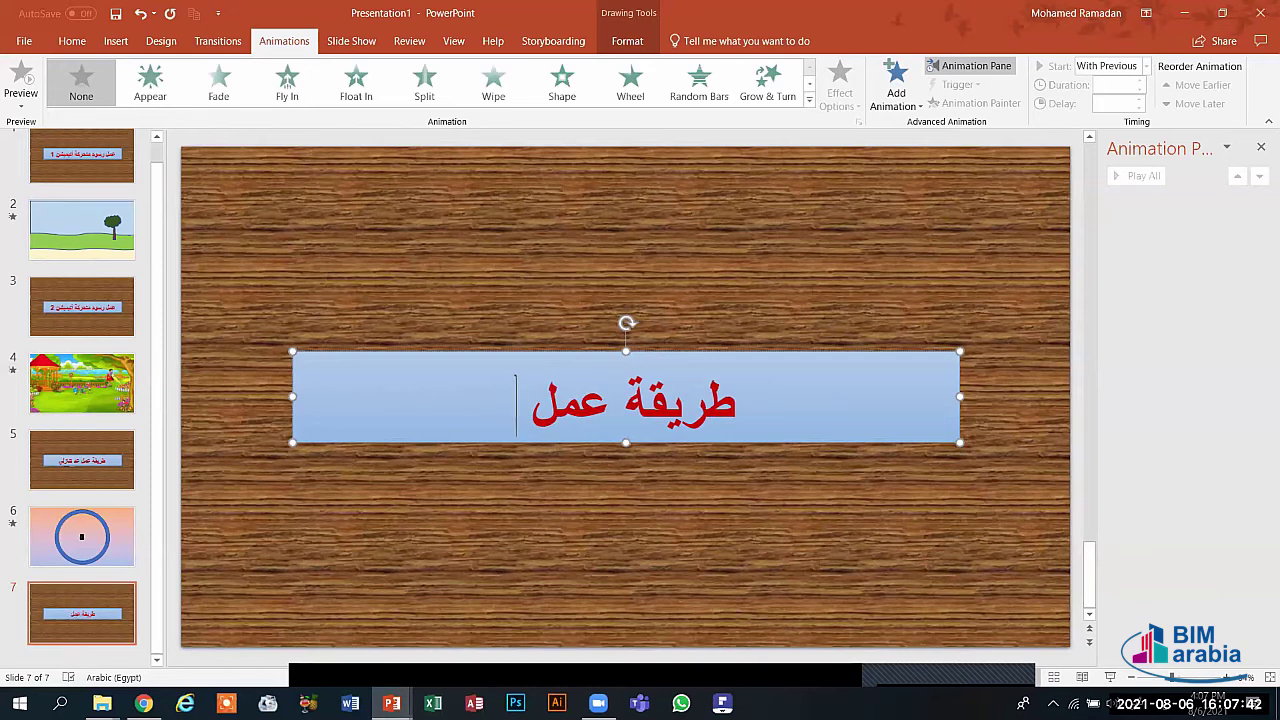
text(مقدمة )
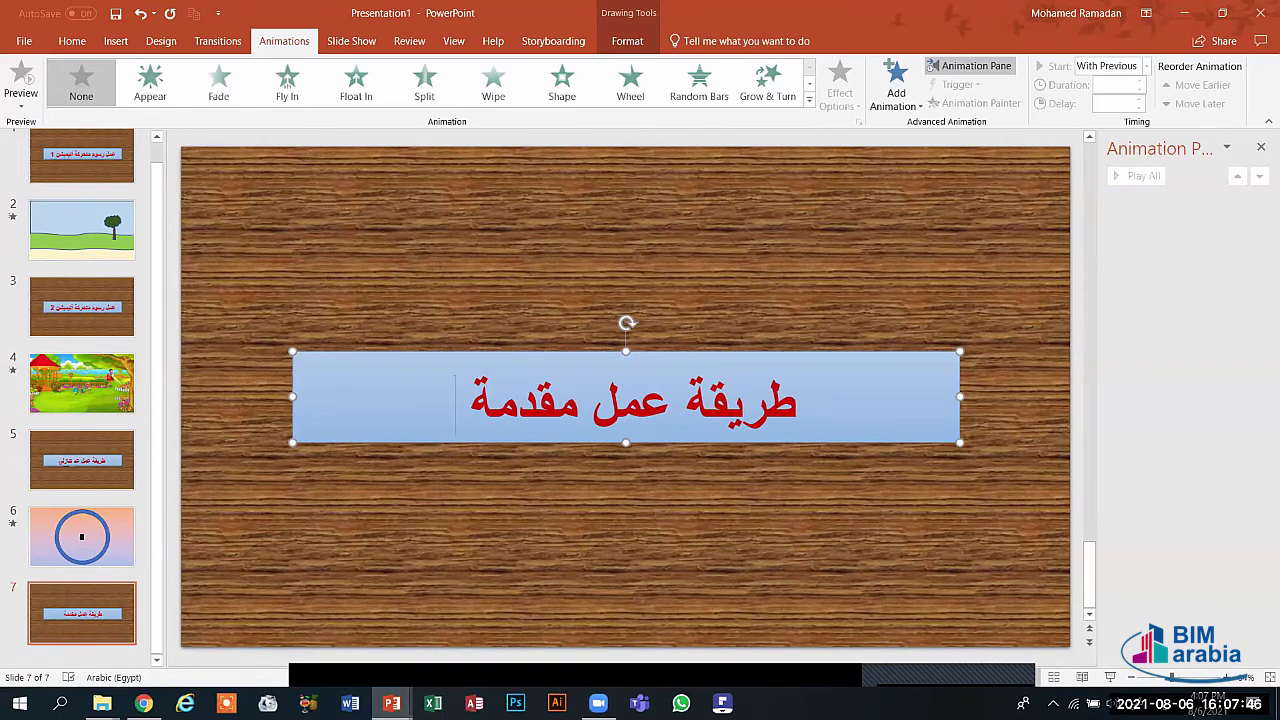
text(()
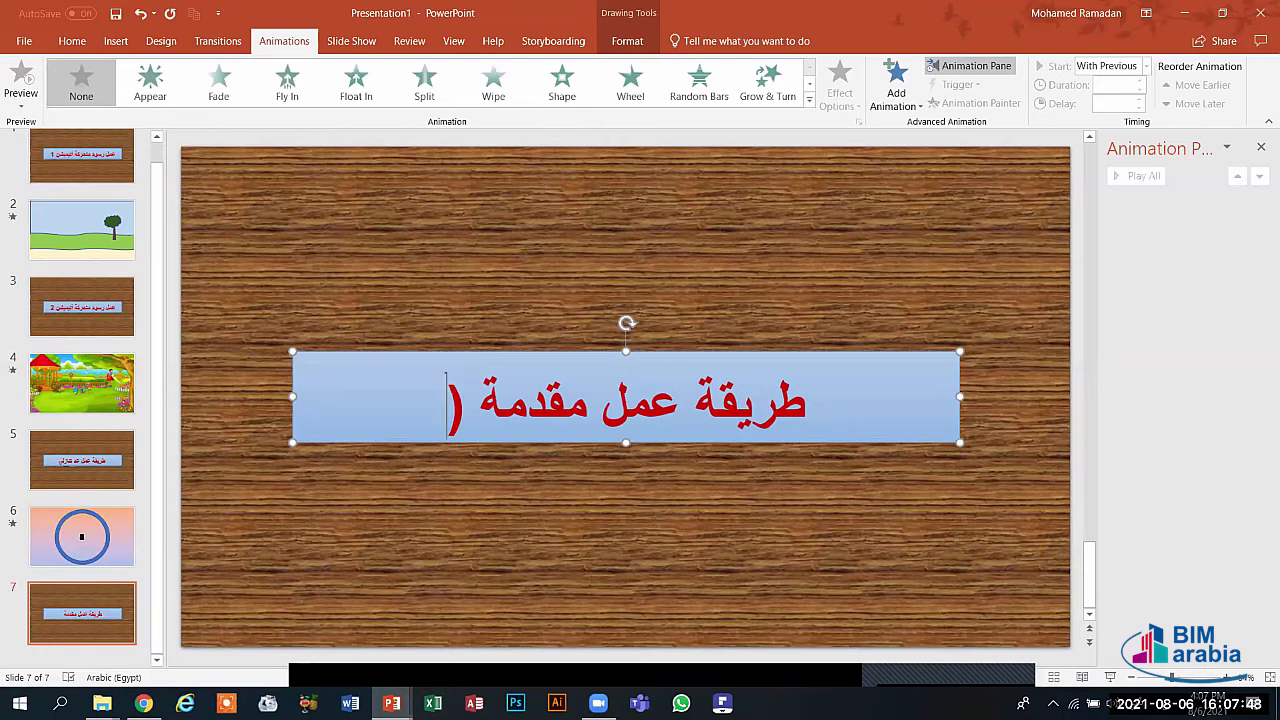
text(إ)
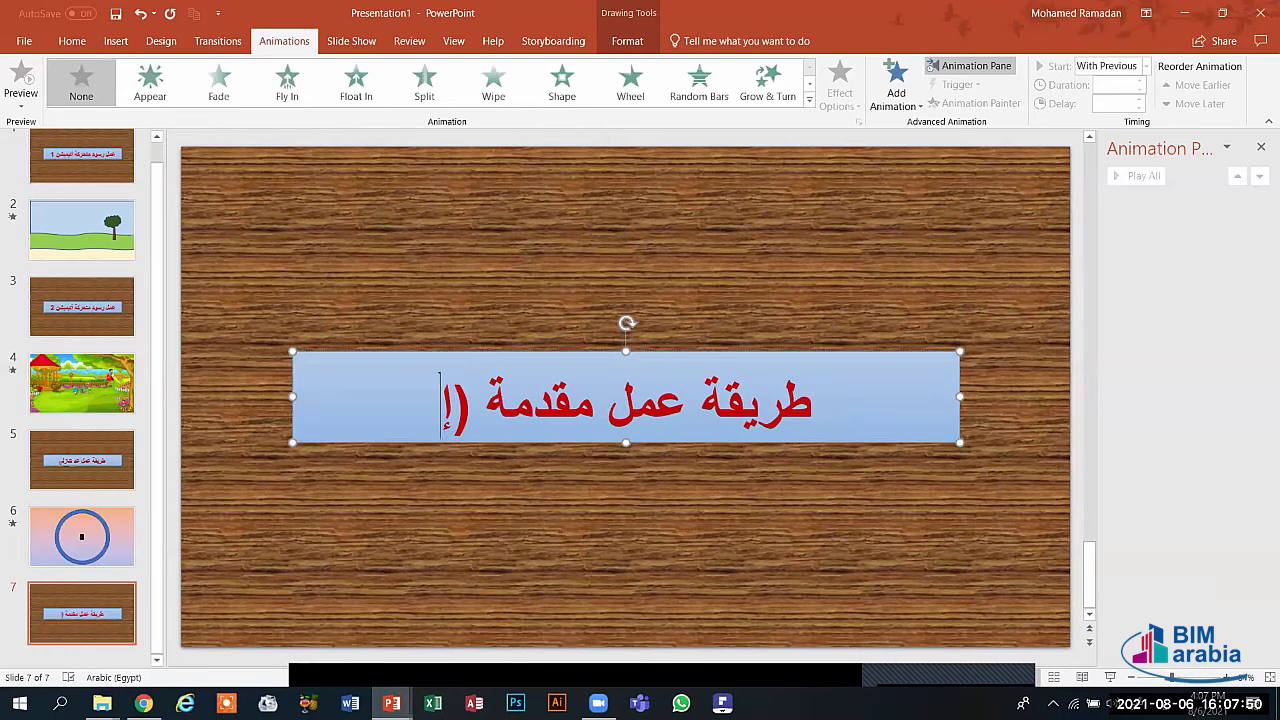
text(نترو)
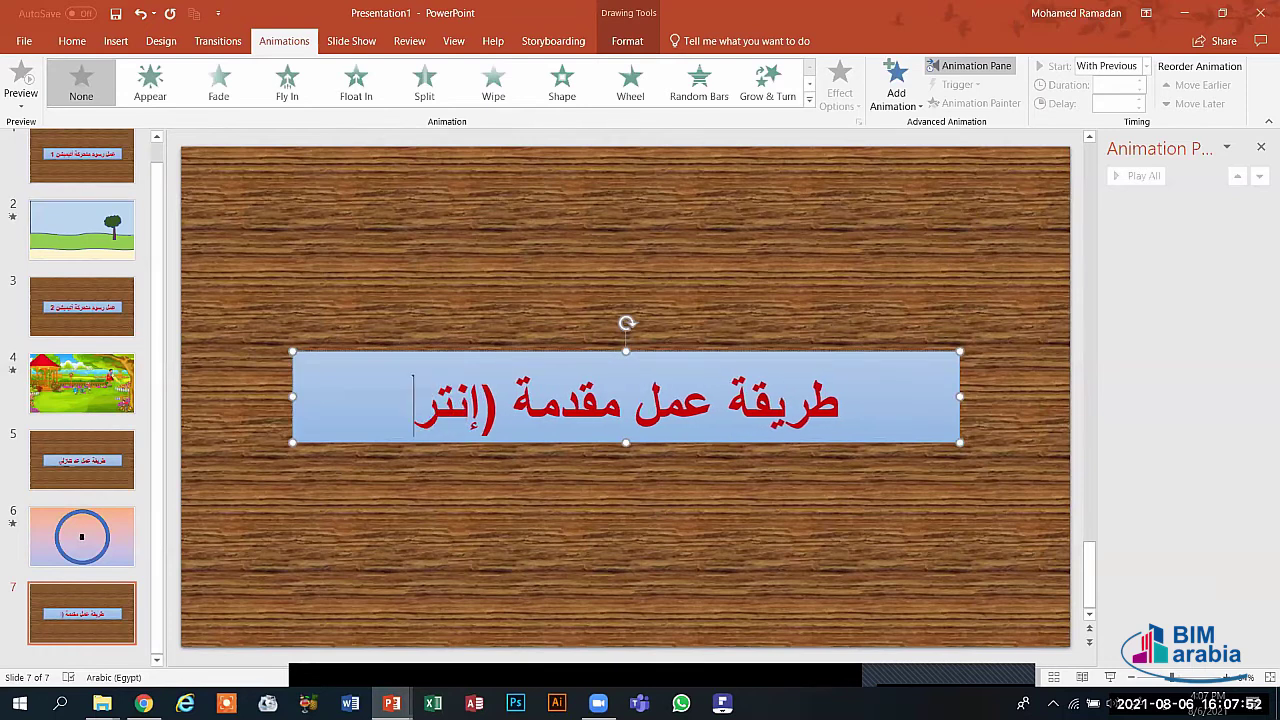
click(401, 382)
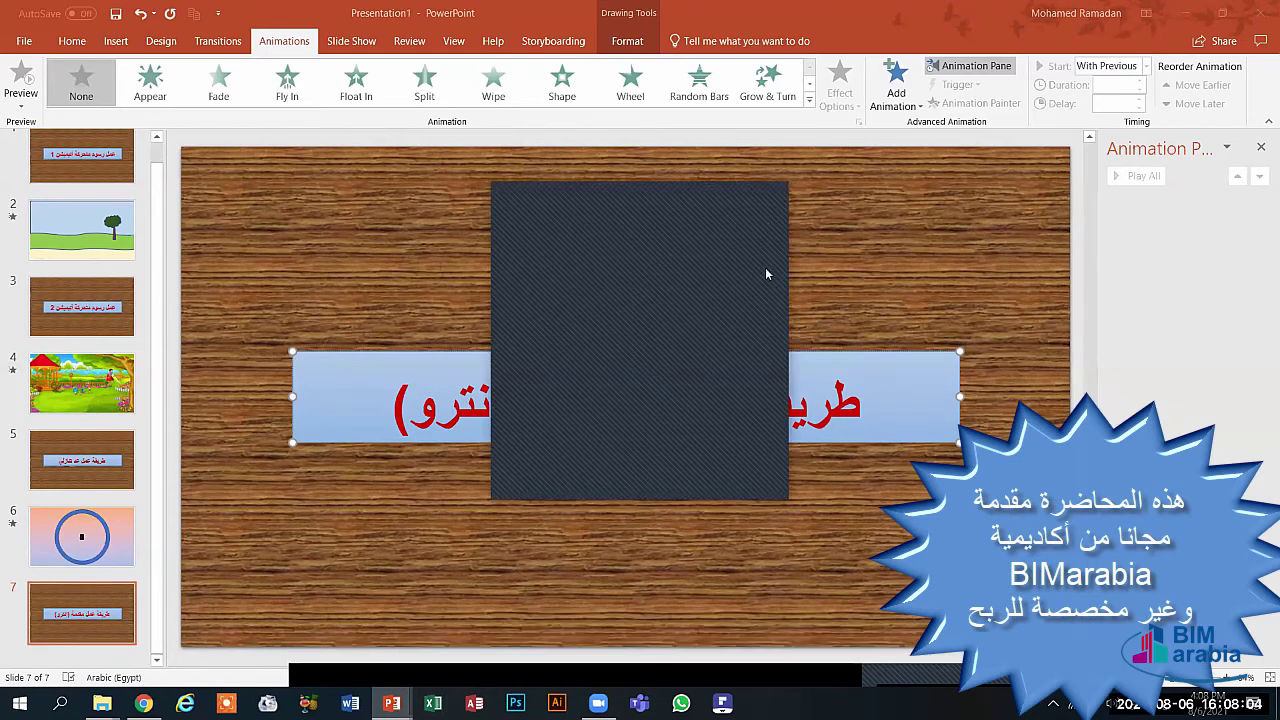
click(765, 203)
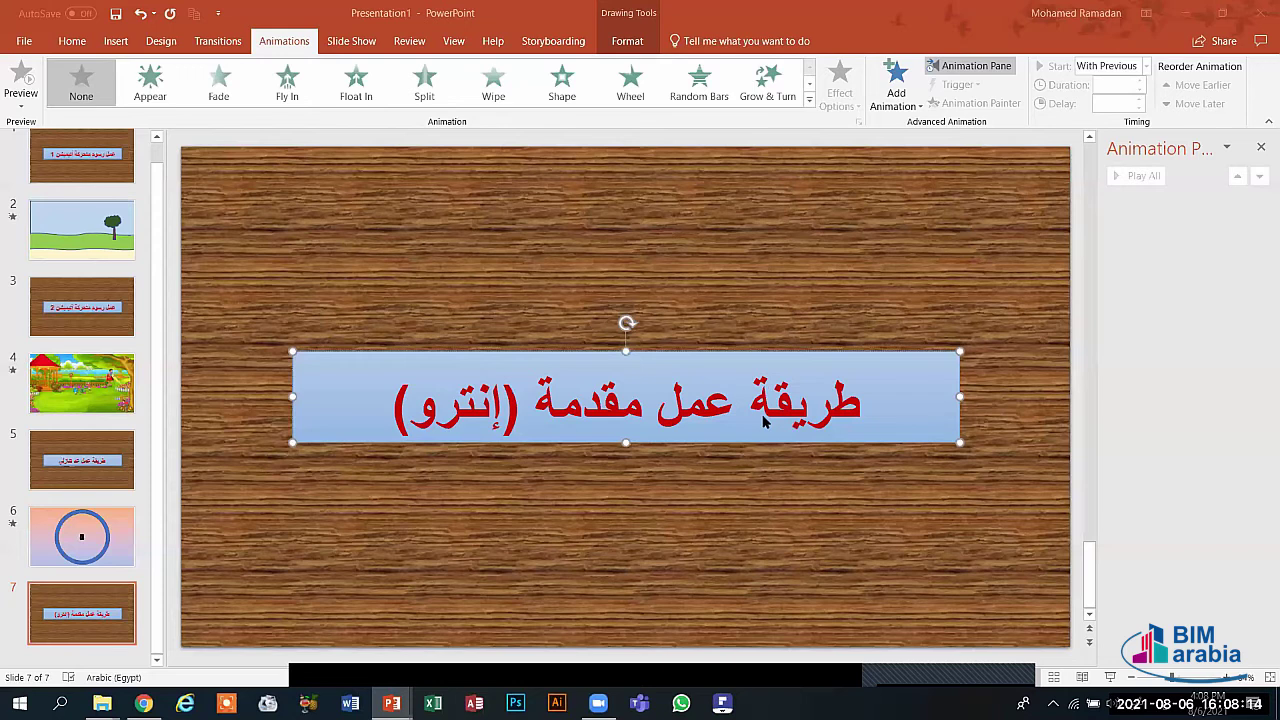
mouse_move(648, 660)
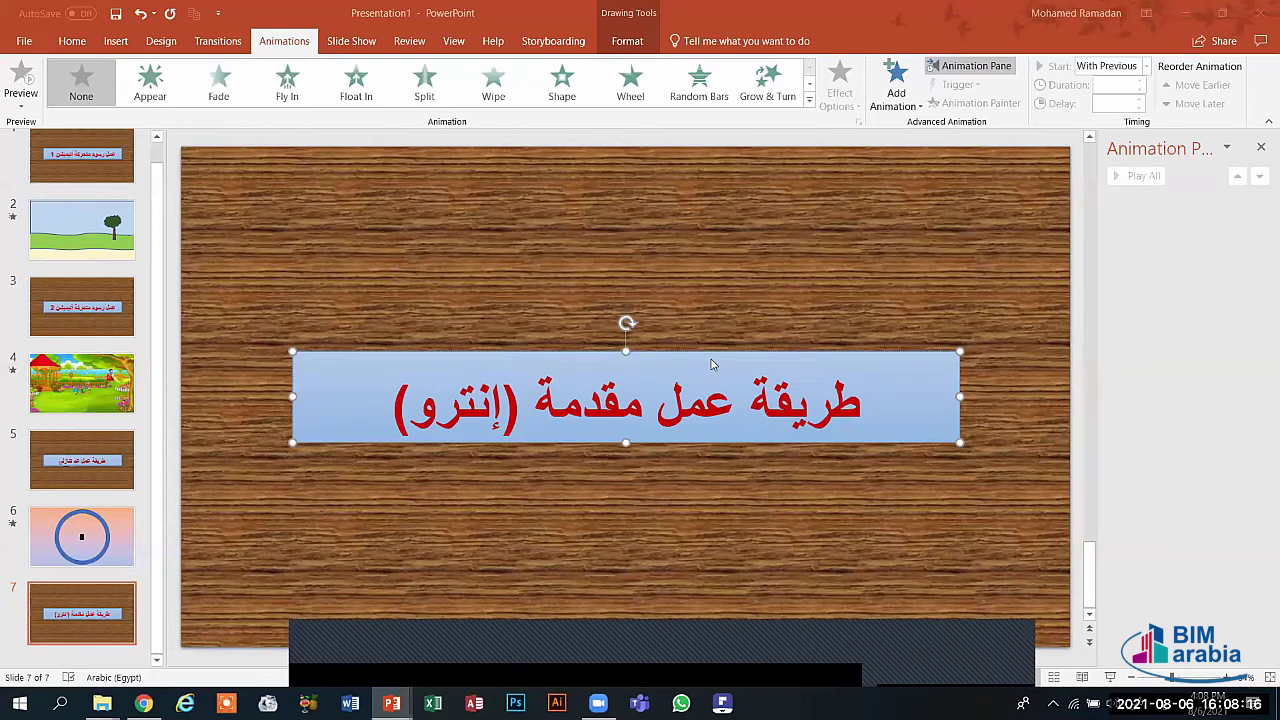
click(489, 597)
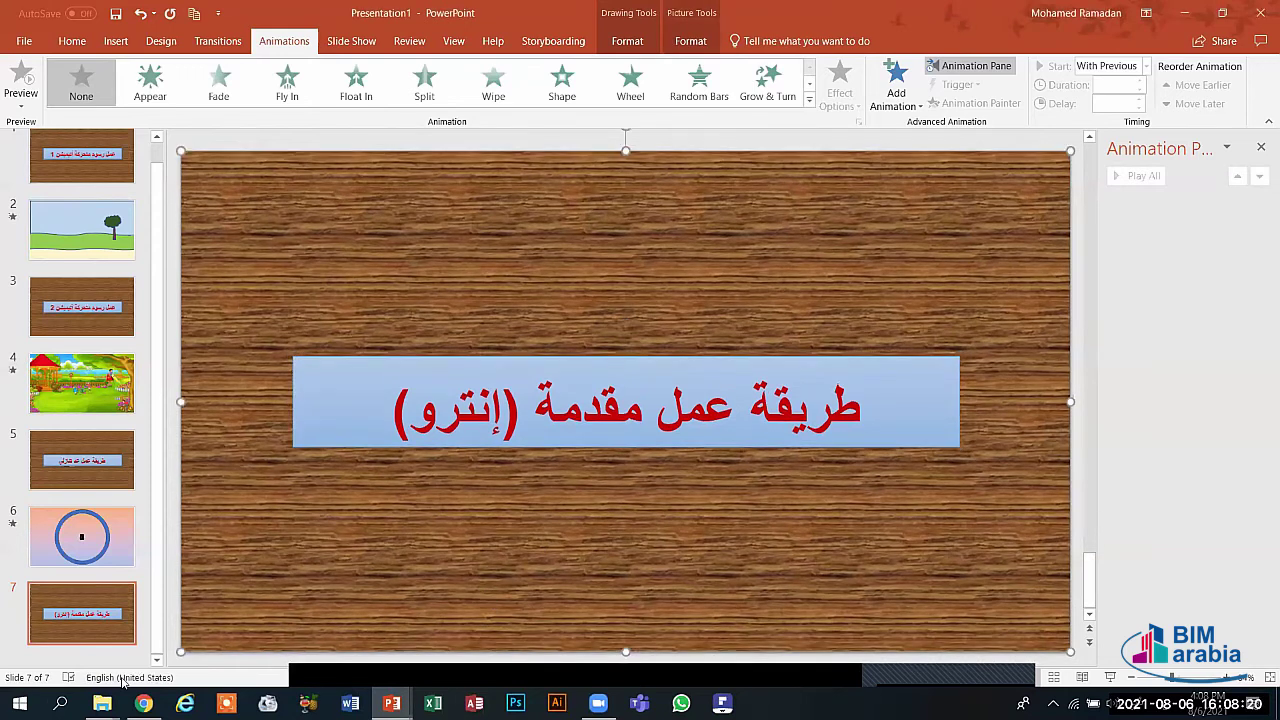
- Duplicate the intro slide and delete its wood background and blue title banner
right_click(80, 641)
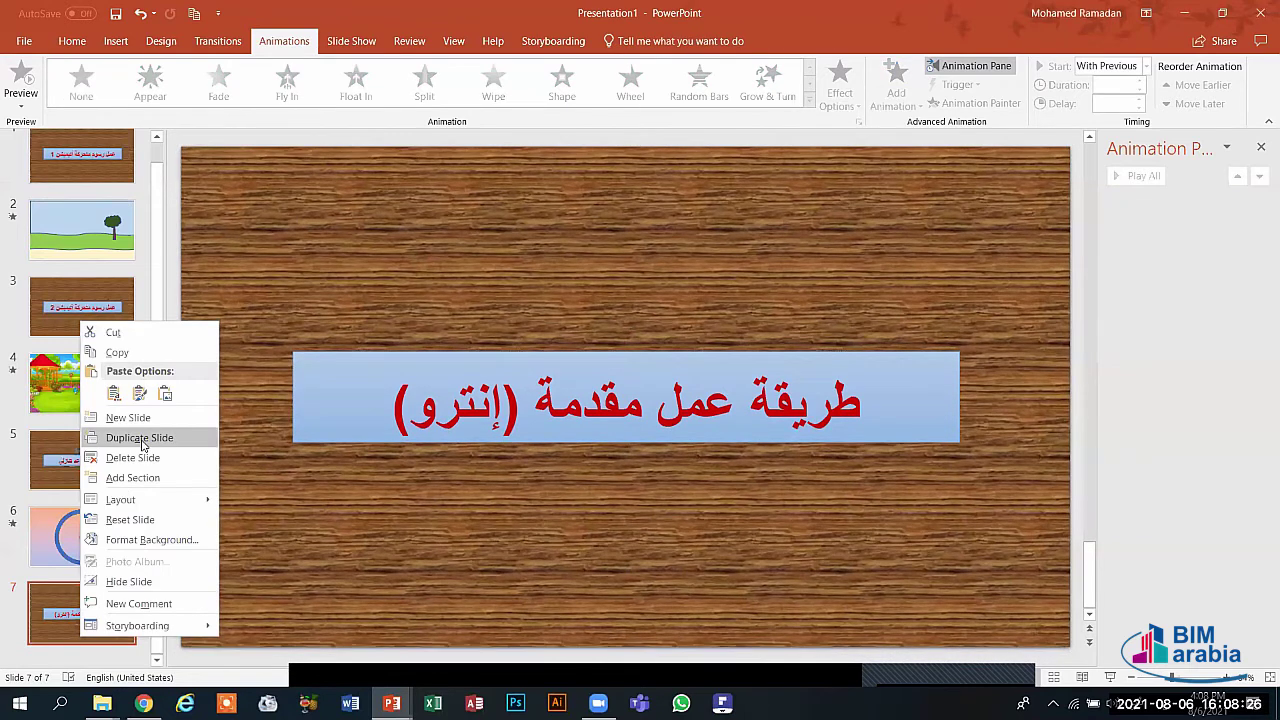
click(140, 440)
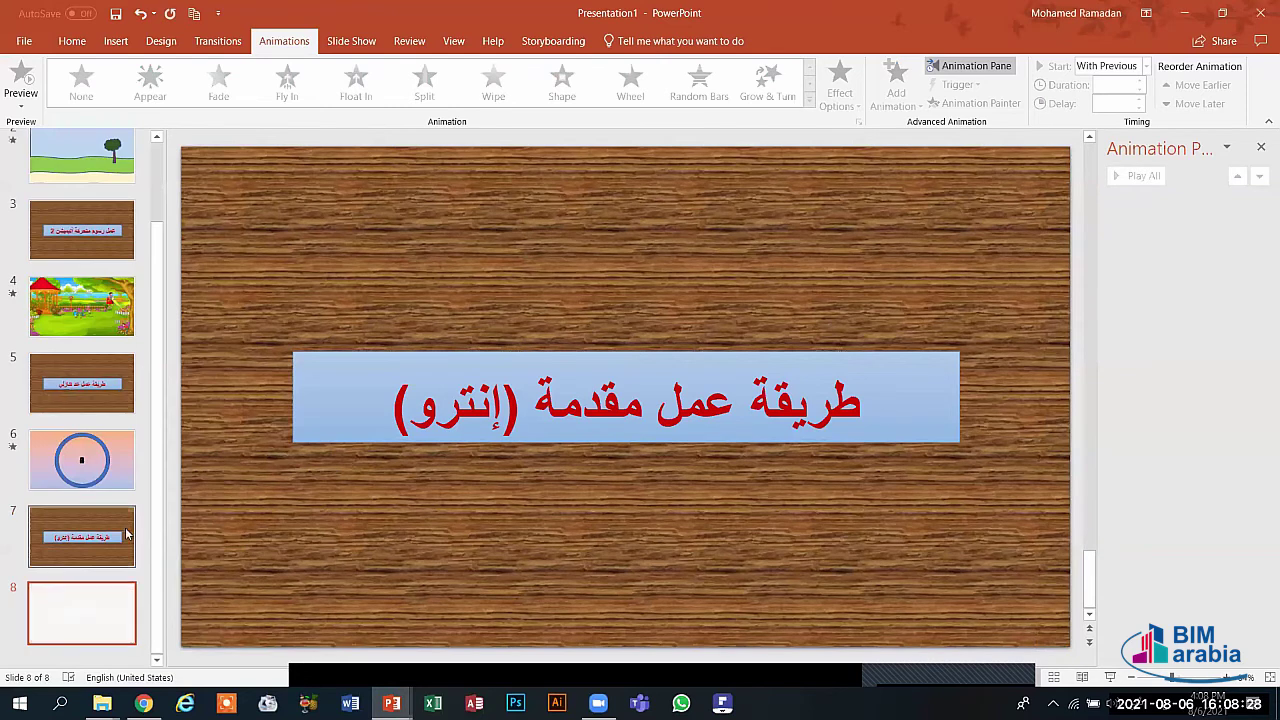
click(316, 453)
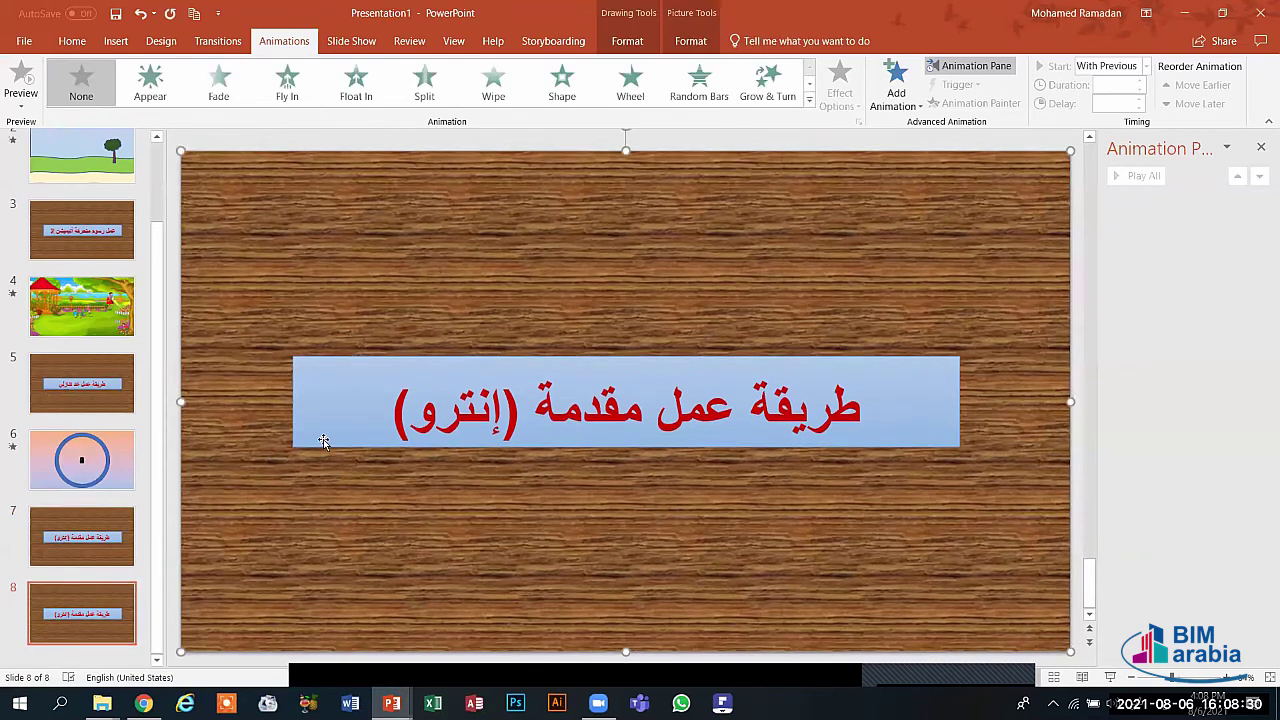
key(Delete)
click(328, 435)
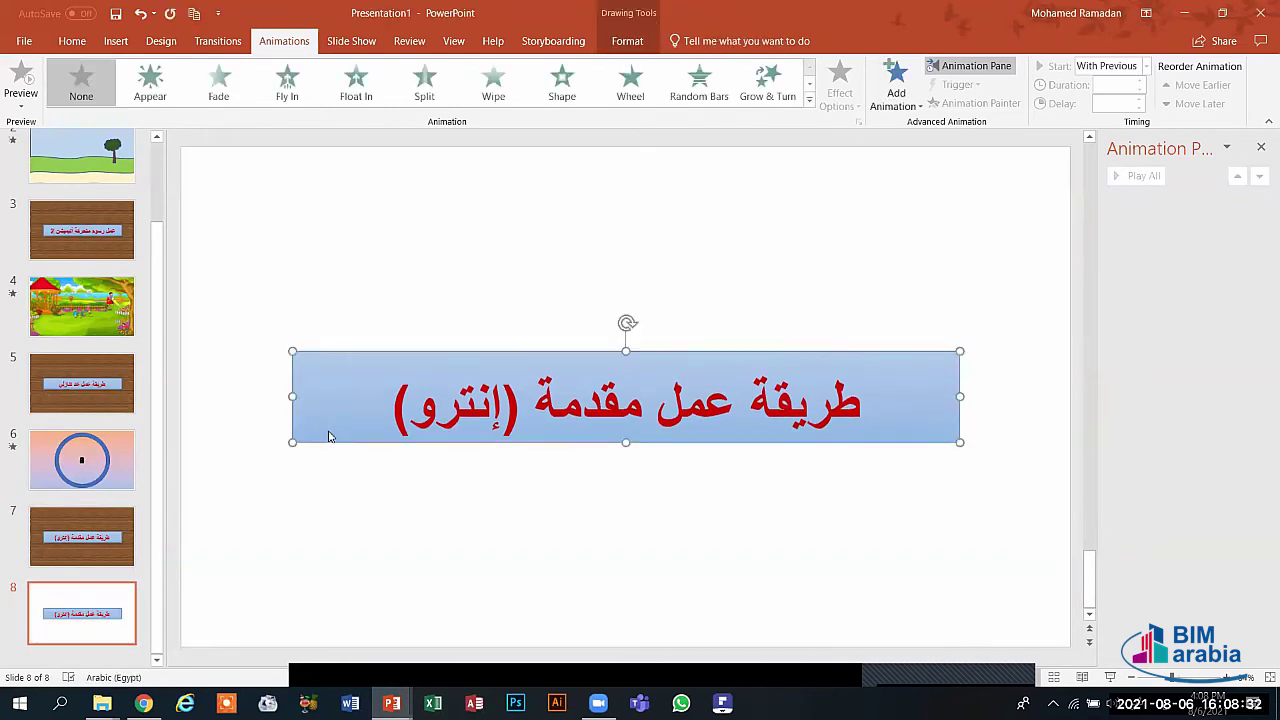
key(Delete)
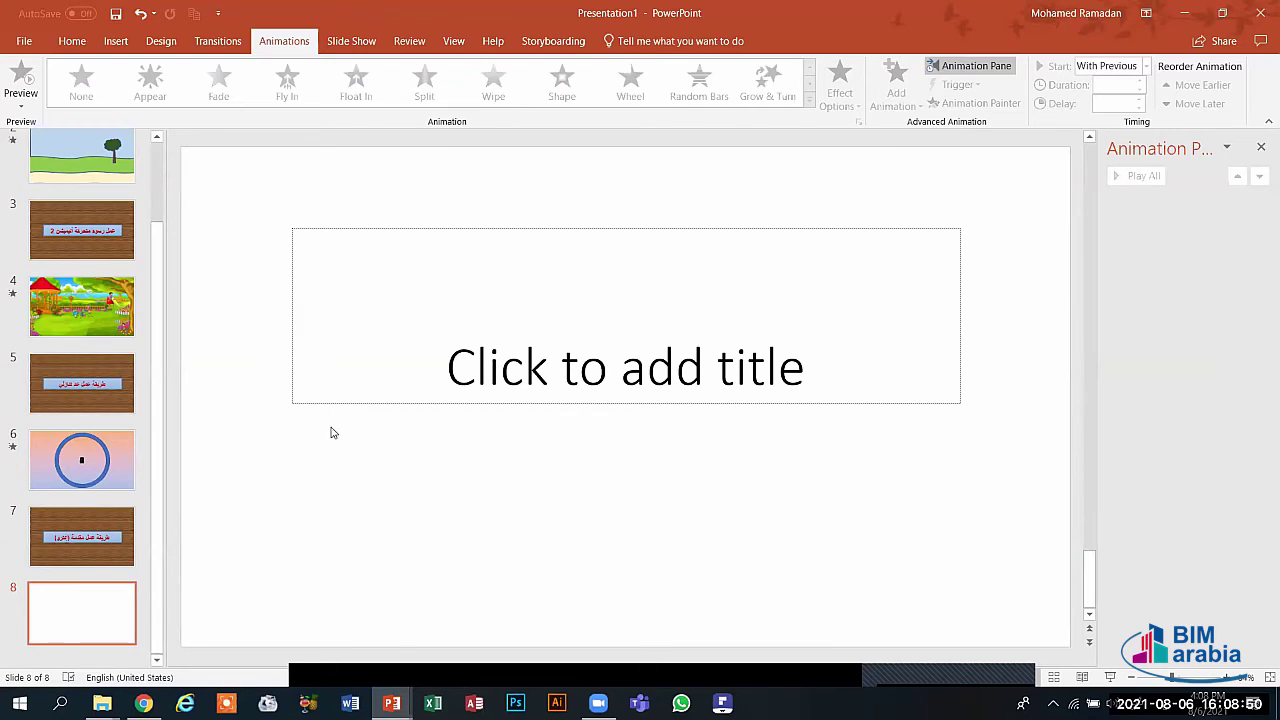
- Delete the empty title placeholder so slide 8 is completely blank
click(363, 400)
click(364, 404)
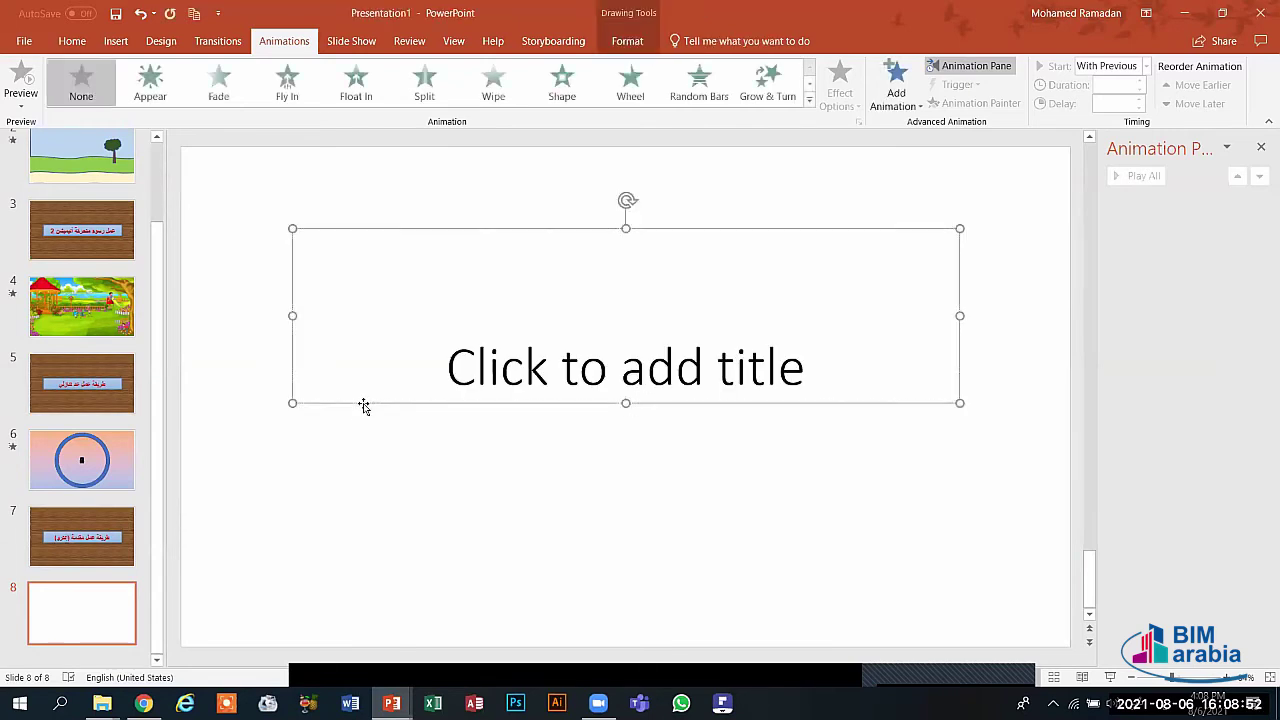
key(Delete)
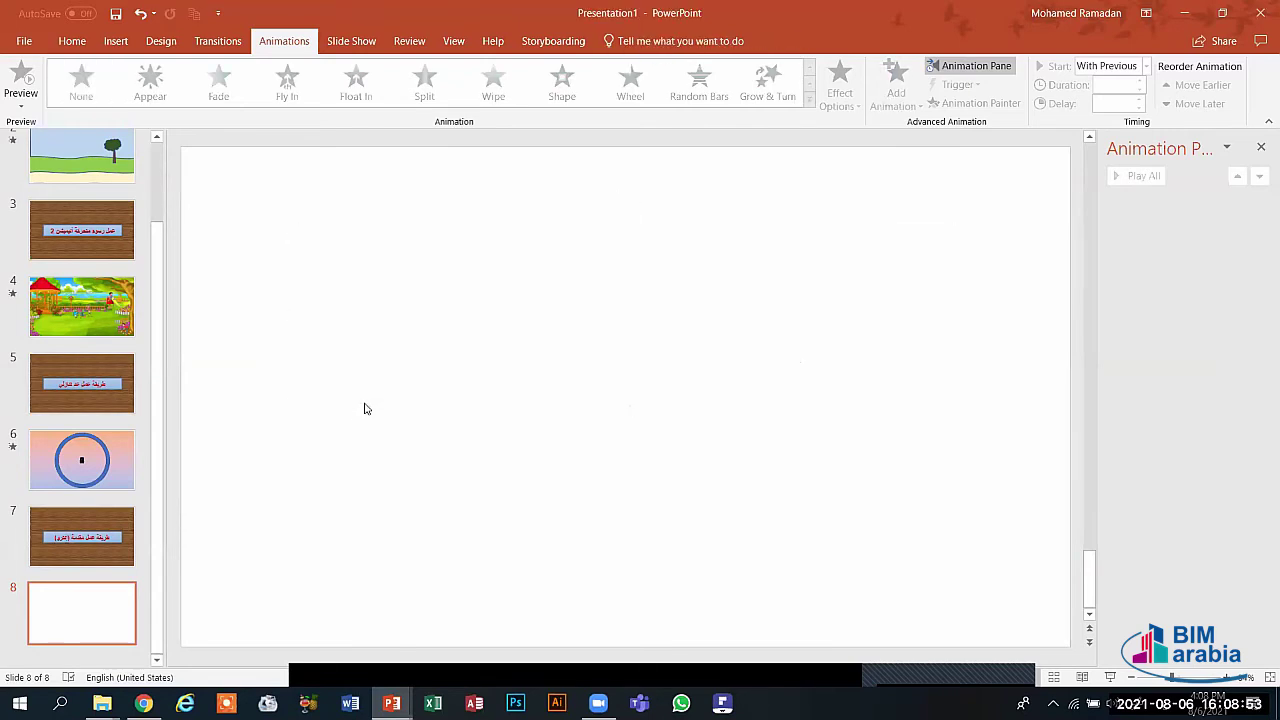
click(116, 41)
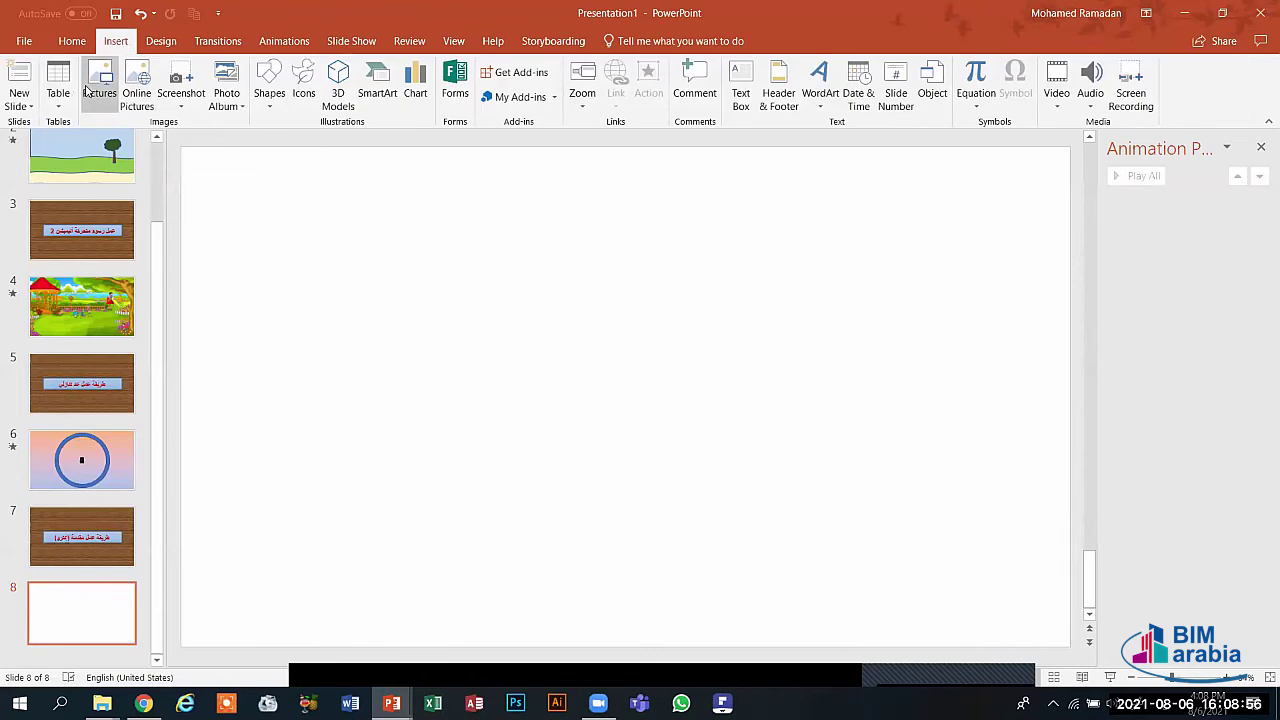
- Insert orange (1).png from D: > X Project > Logo onto slide 8
click(88, 90)
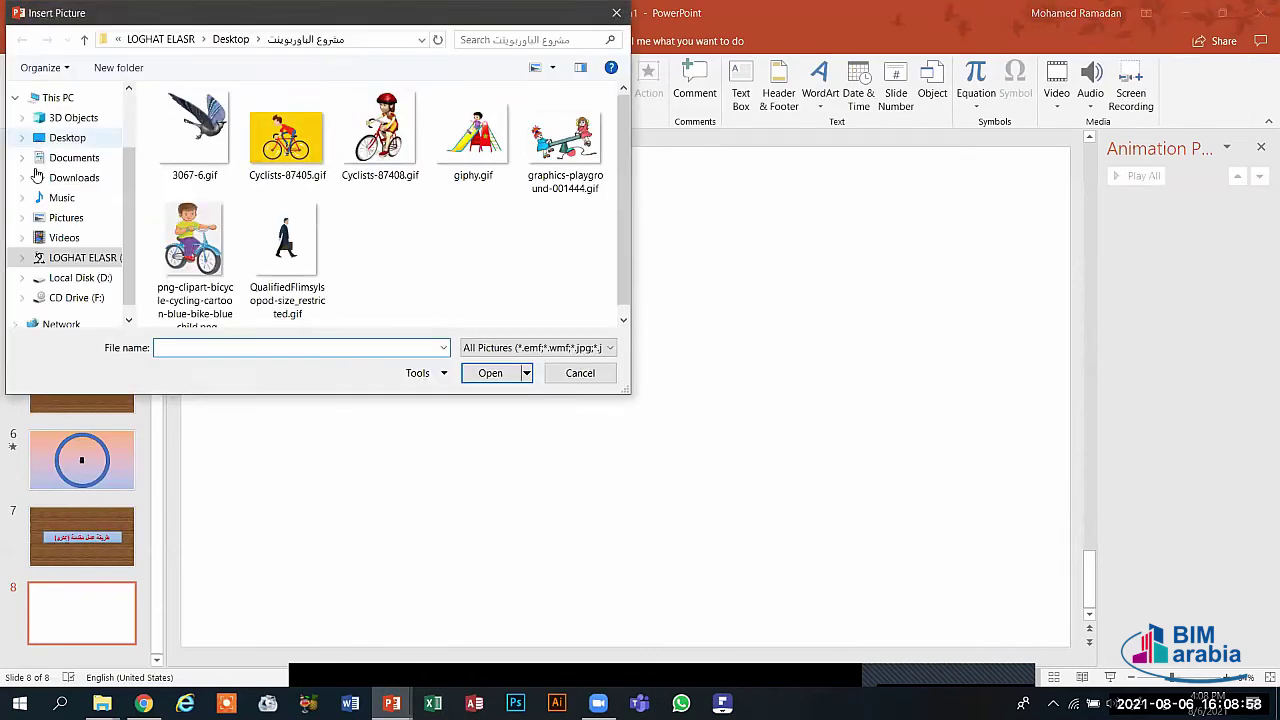
click(72, 137)
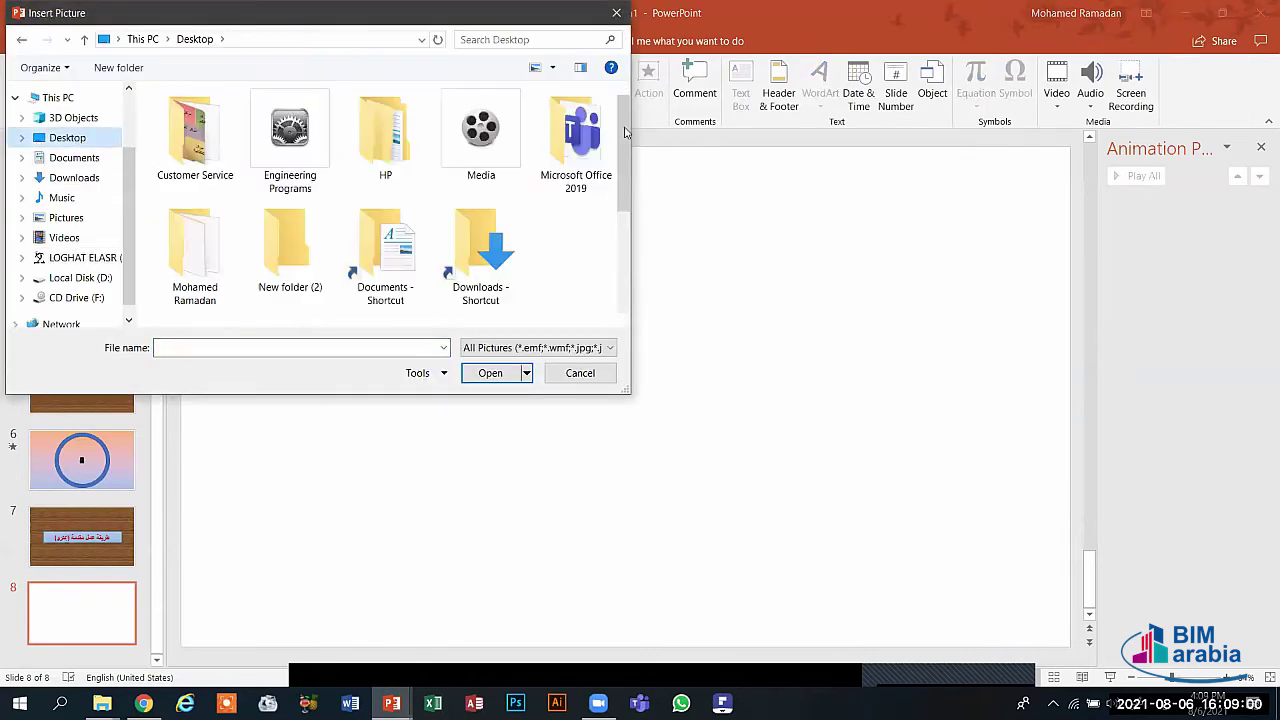
drag(624, 130, 621, 204)
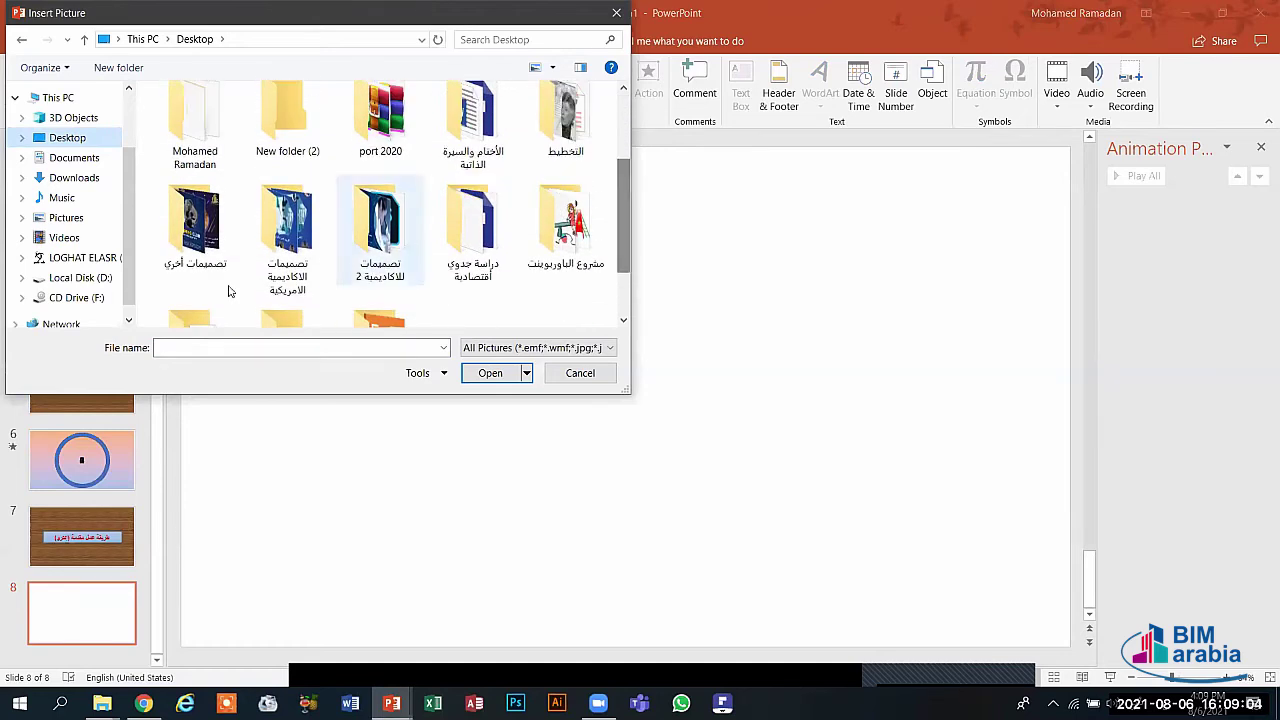
click(80, 277)
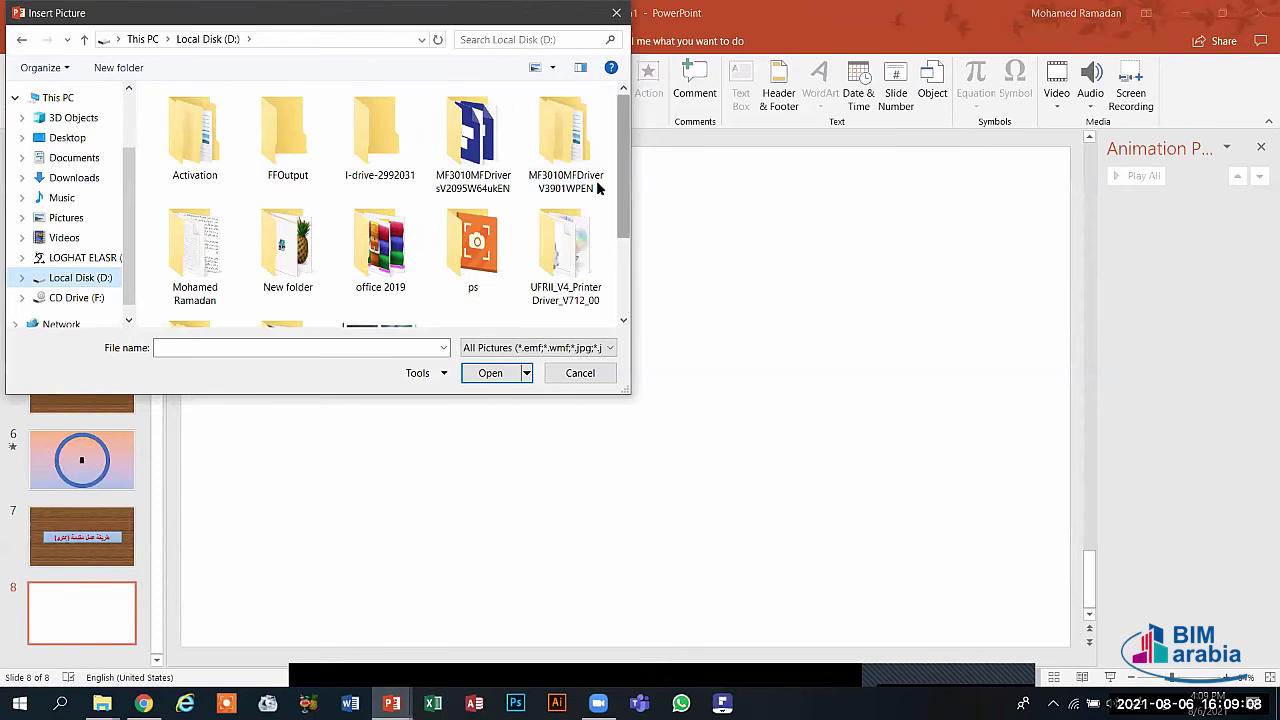
double_click(218, 272)
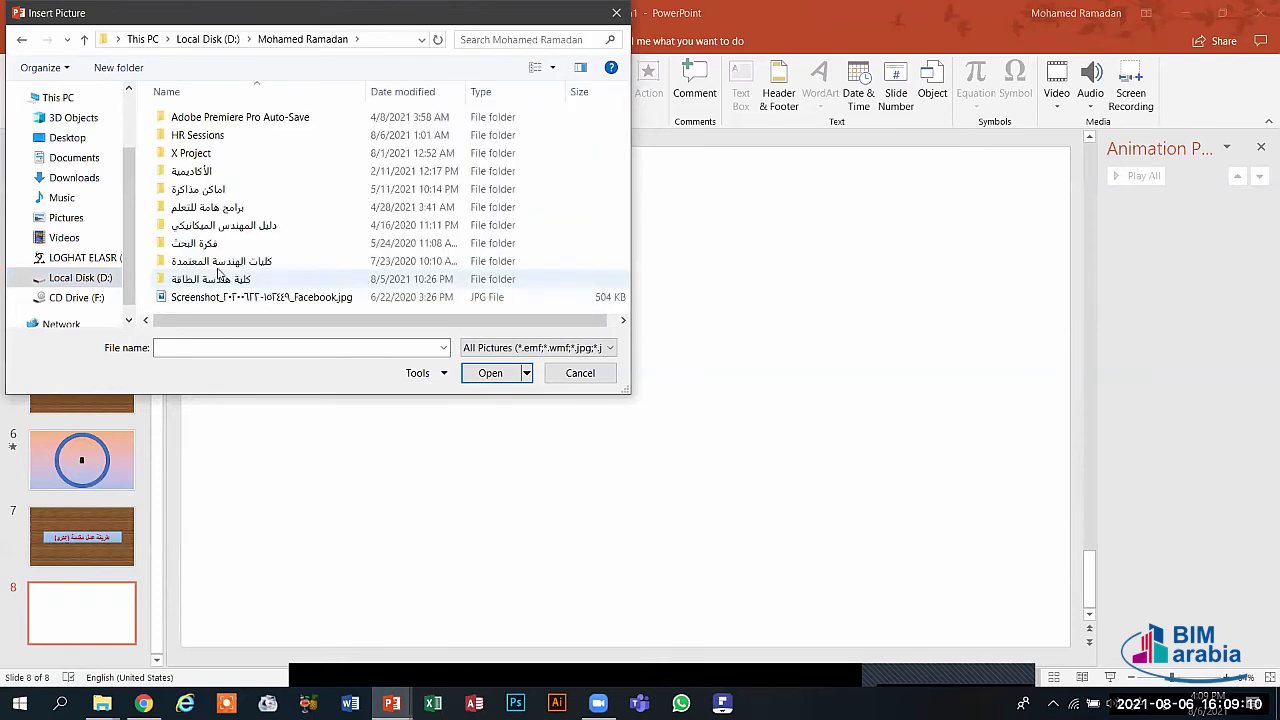
double_click(209, 153)
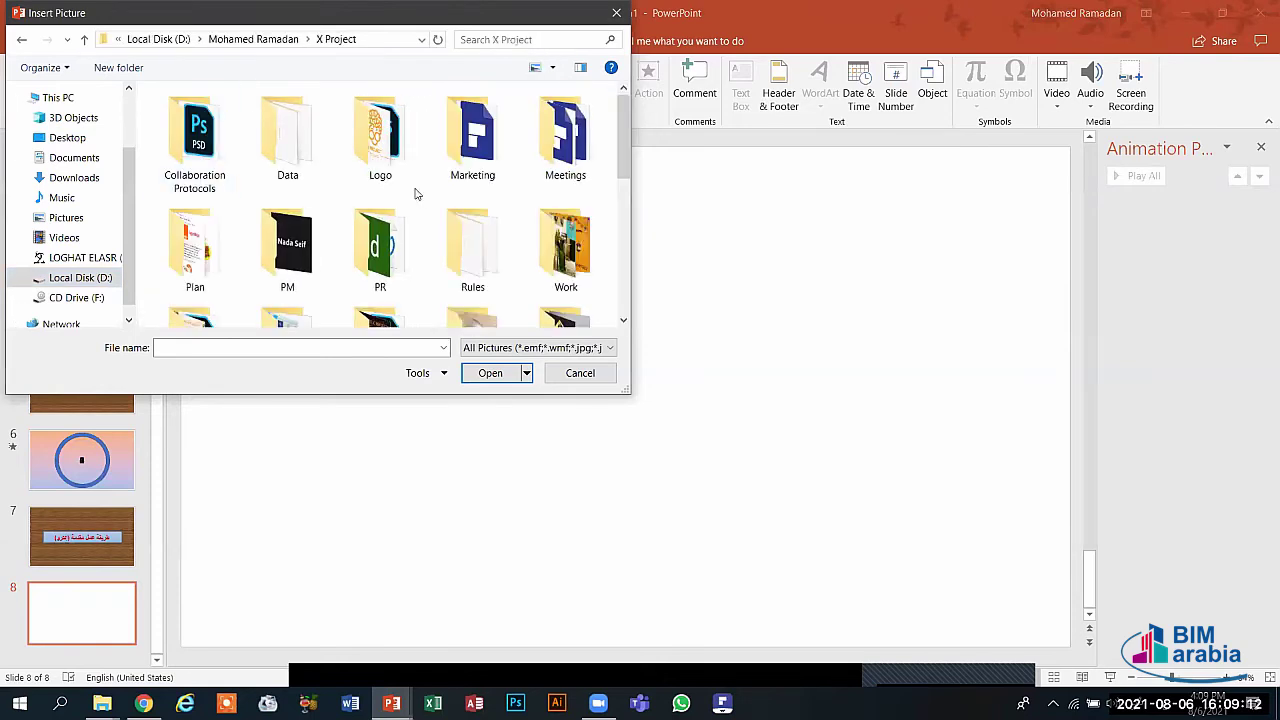
double_click(395, 160)
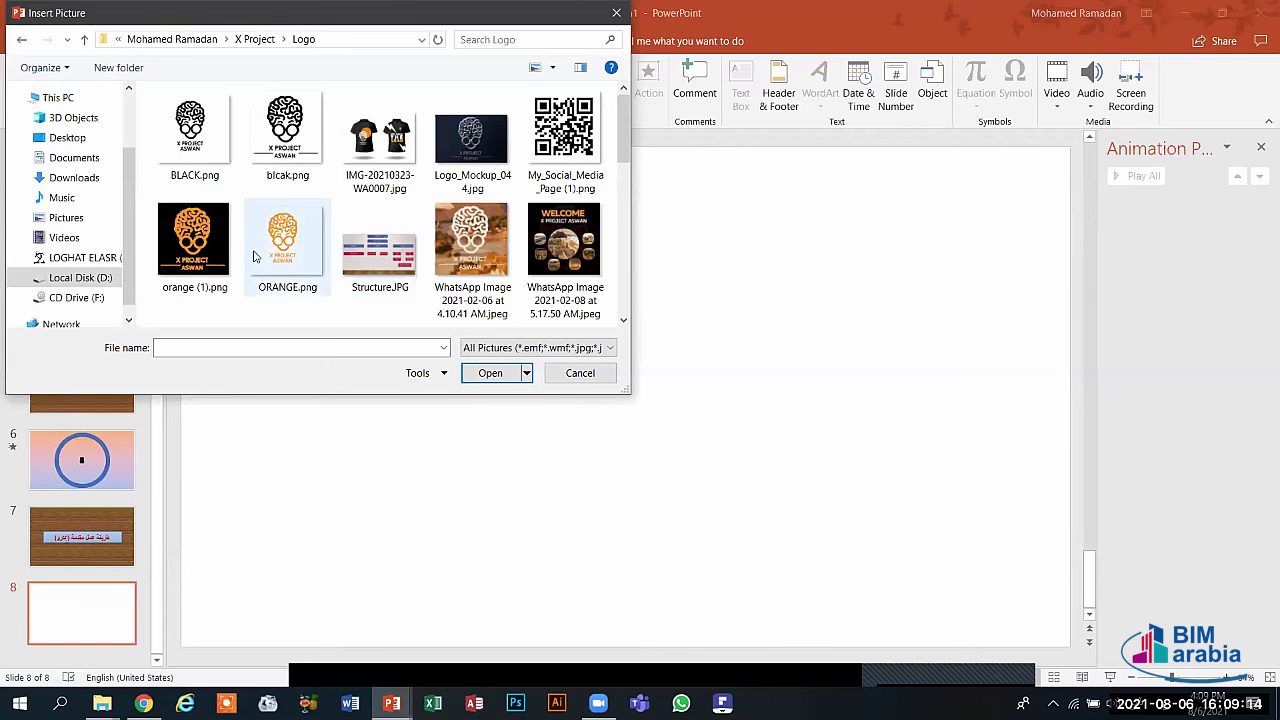
click(215, 250)
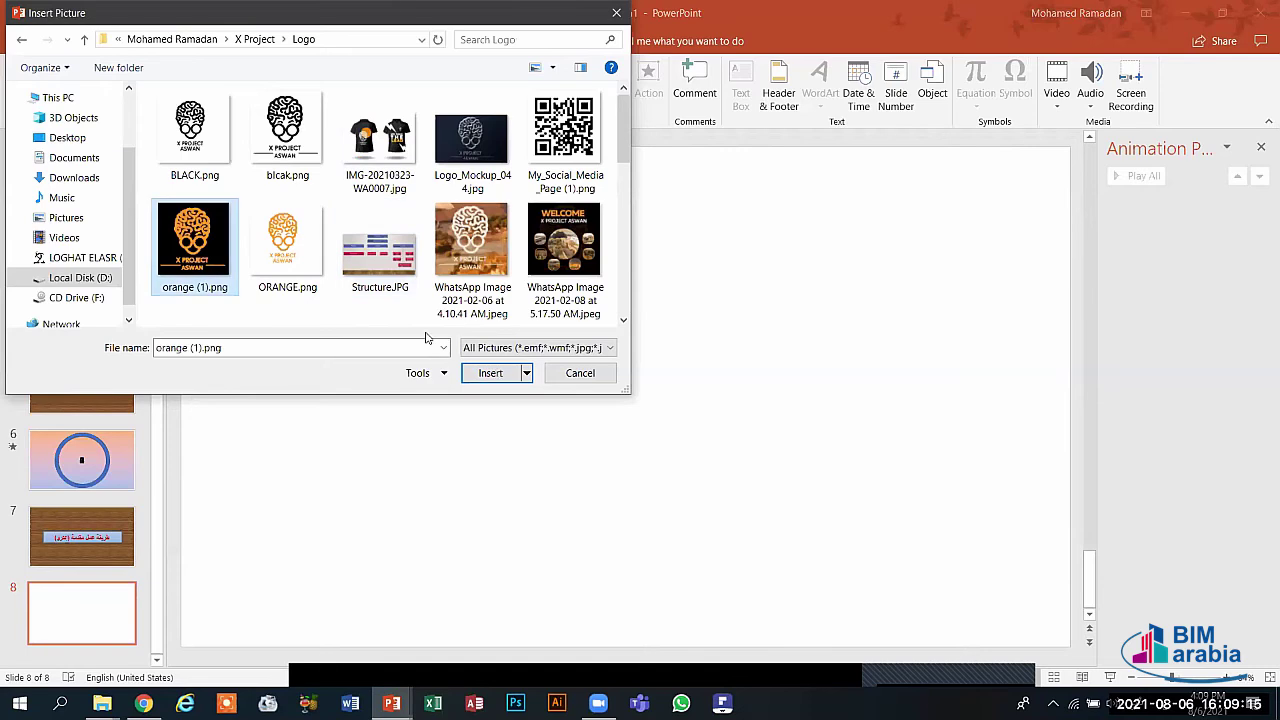
click(491, 375)
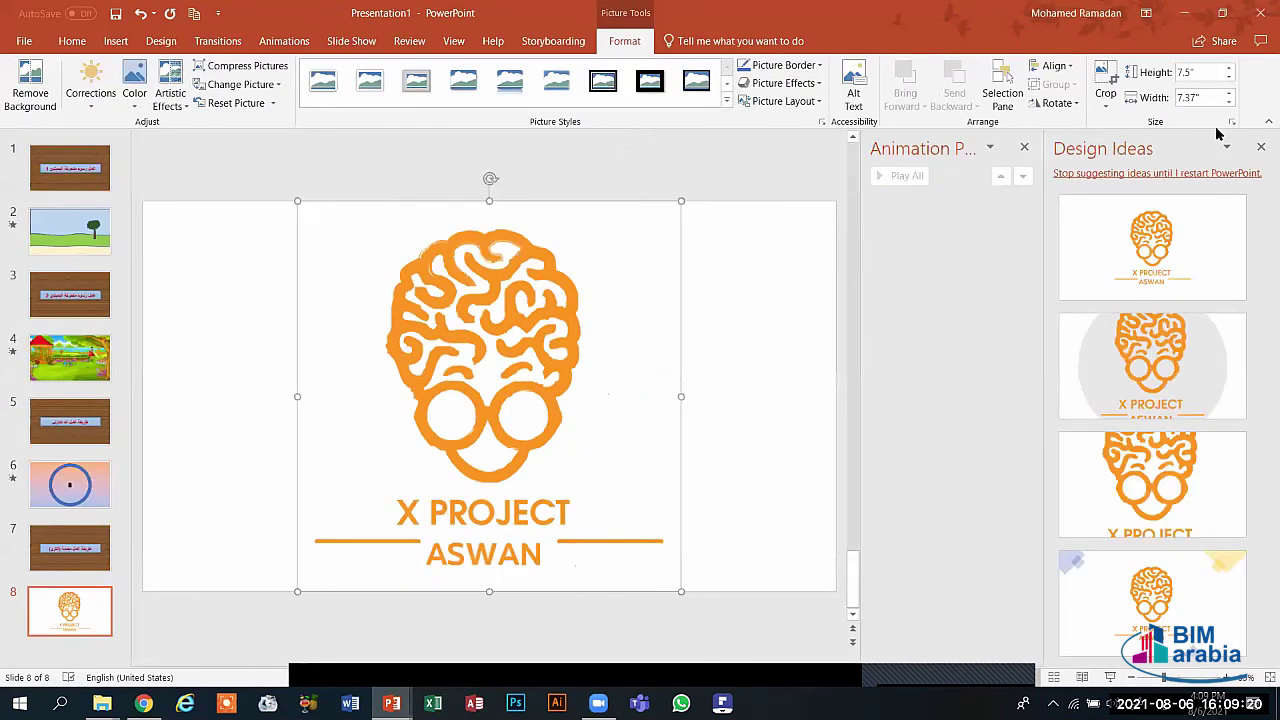
- Close Design Ideas and the Animation Pane, and resize the orange logo smaller, centred on the slide
click(1260, 147)
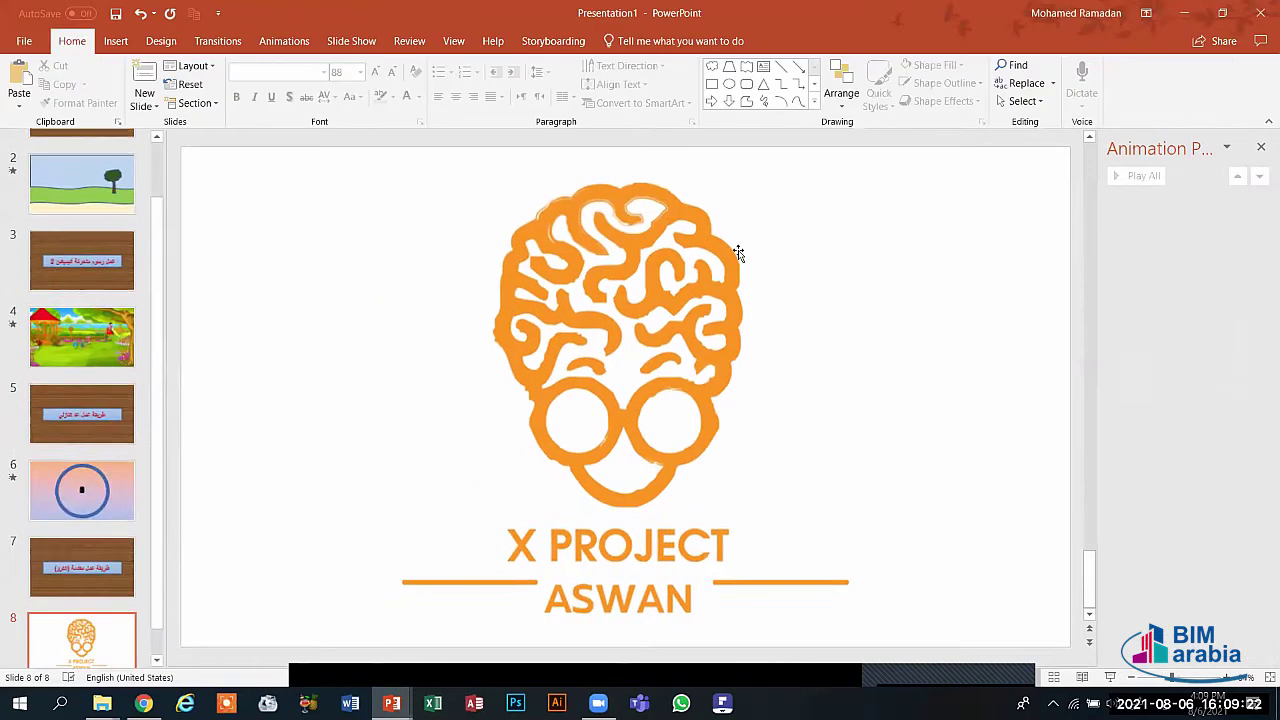
click(738, 253)
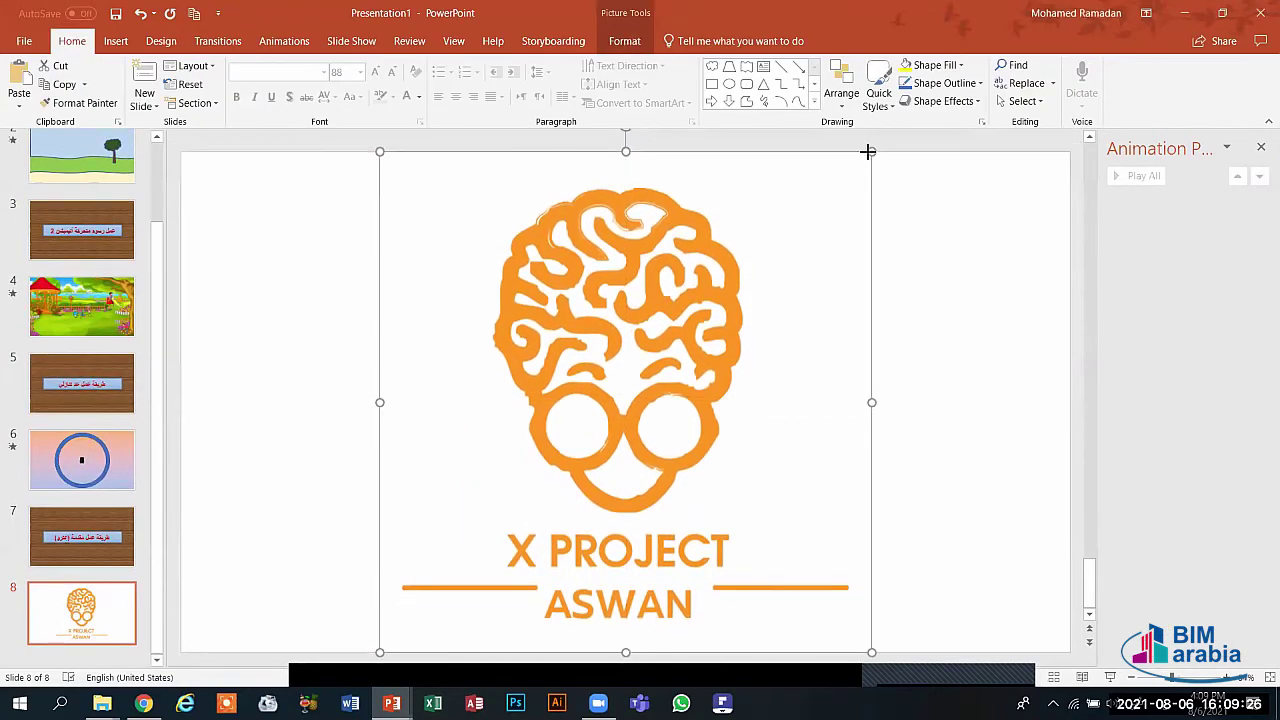
drag(868, 152, 670, 354)
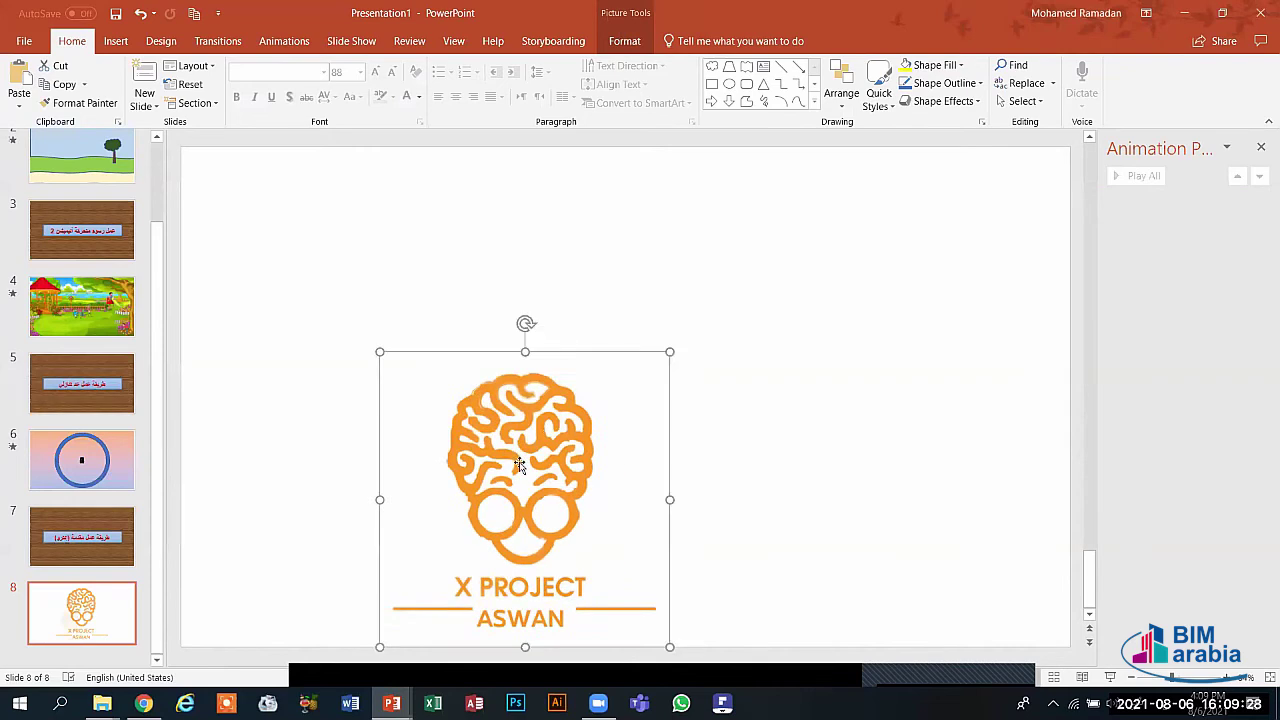
drag(519, 464, 626, 356)
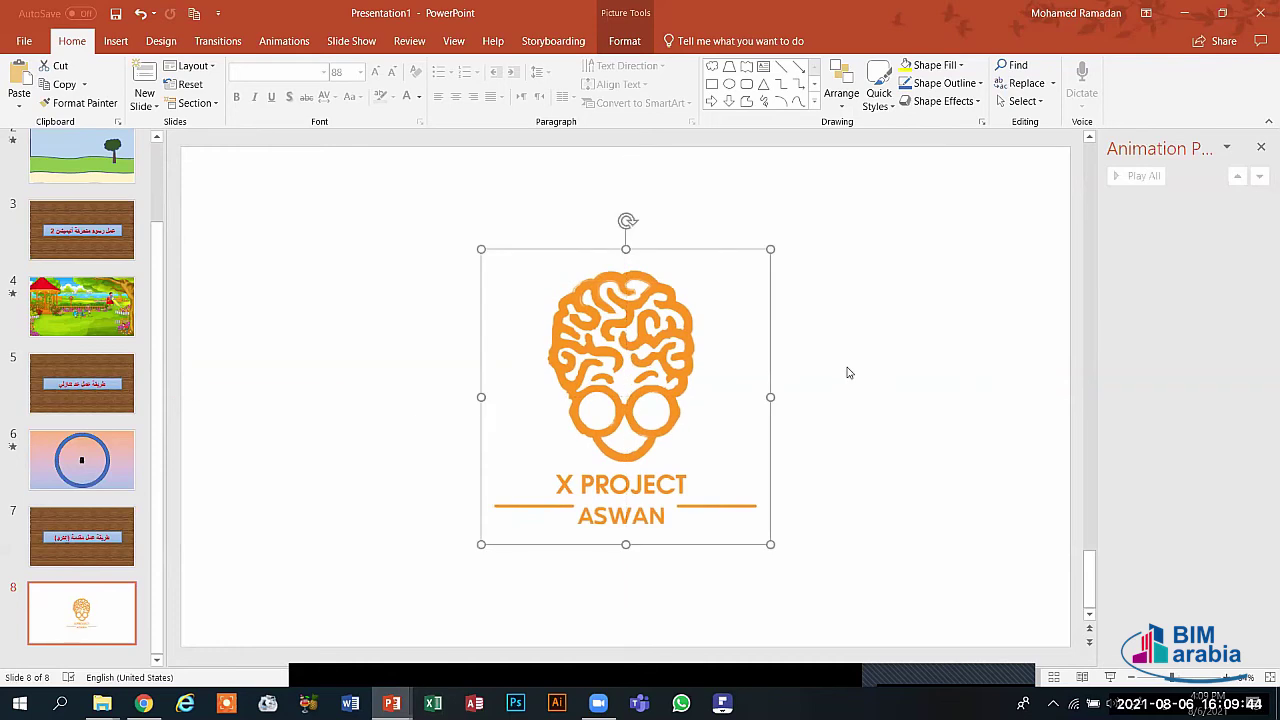
click(847, 373)
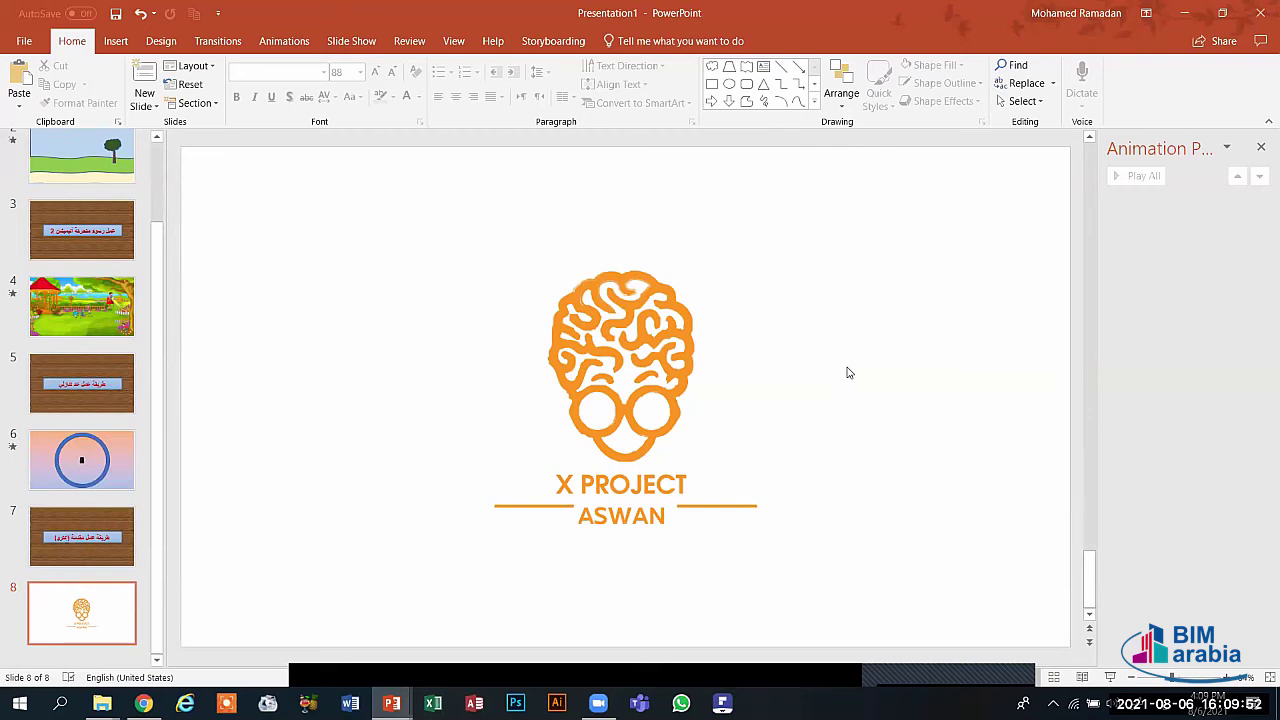
click(1261, 147)
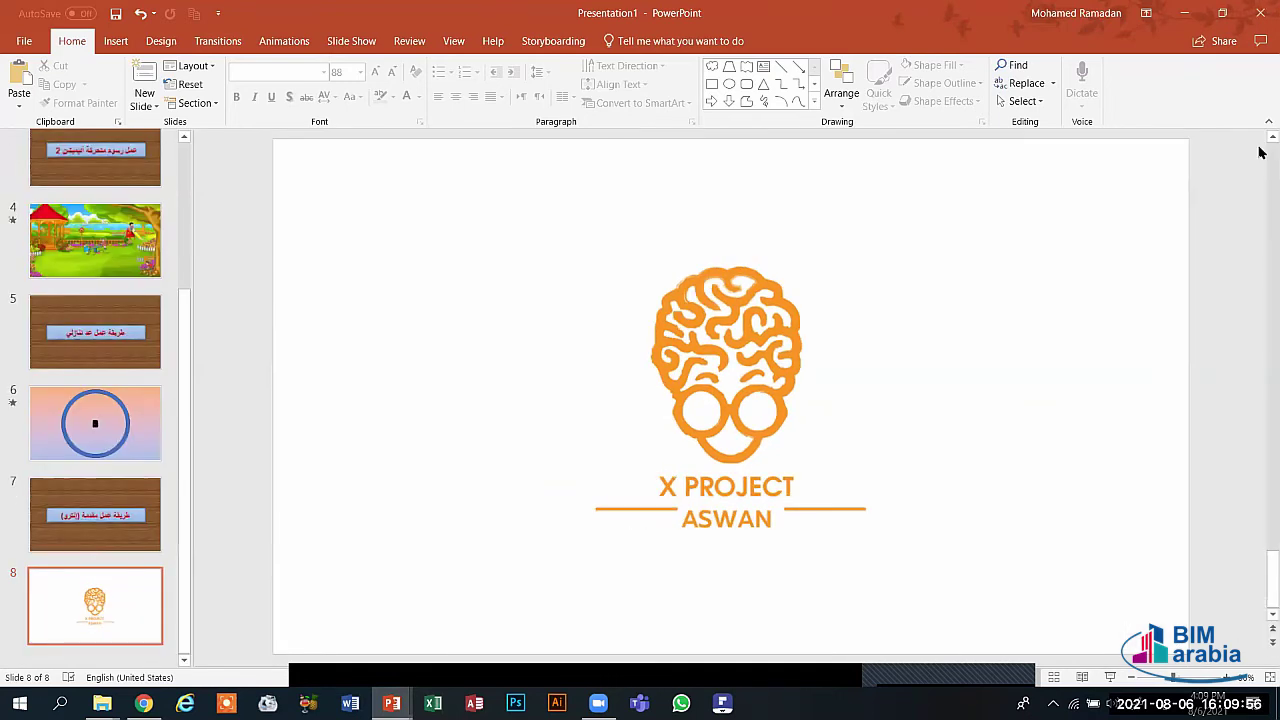
- Draw a thin rectangle bar across the top, copy it to the bottom, and make both orange
click(117, 41)
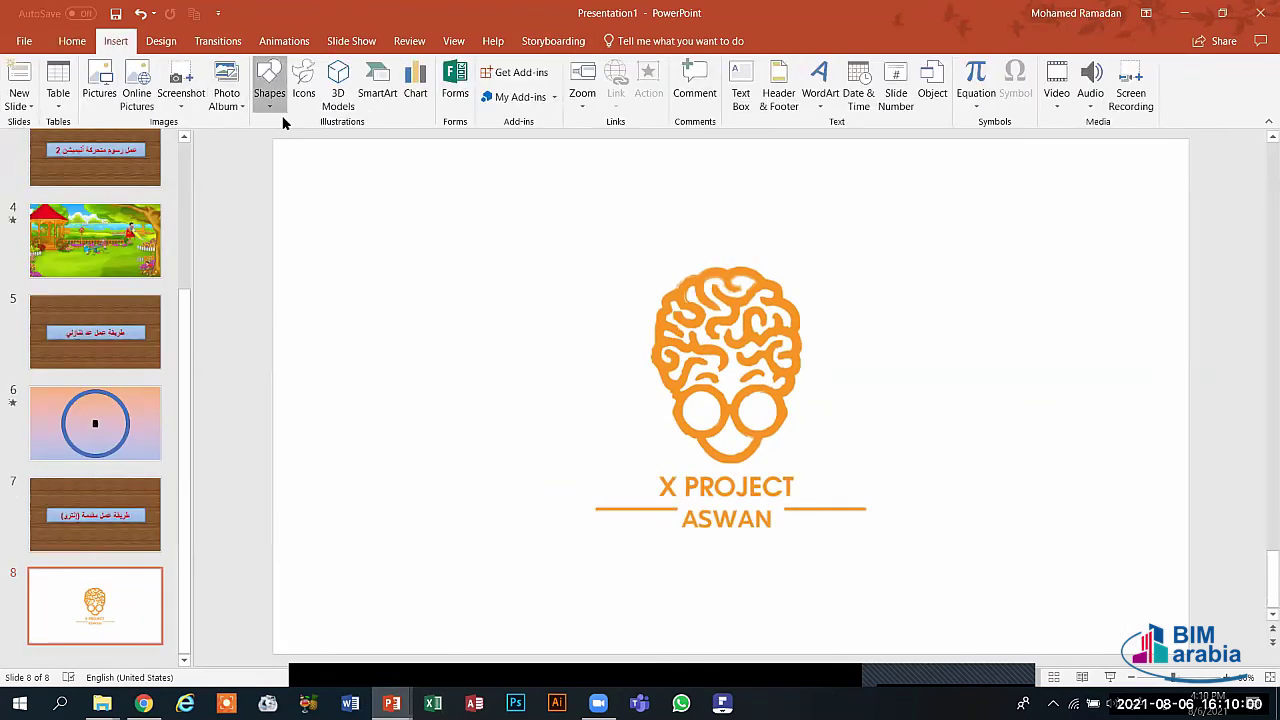
click(283, 118)
click(274, 226)
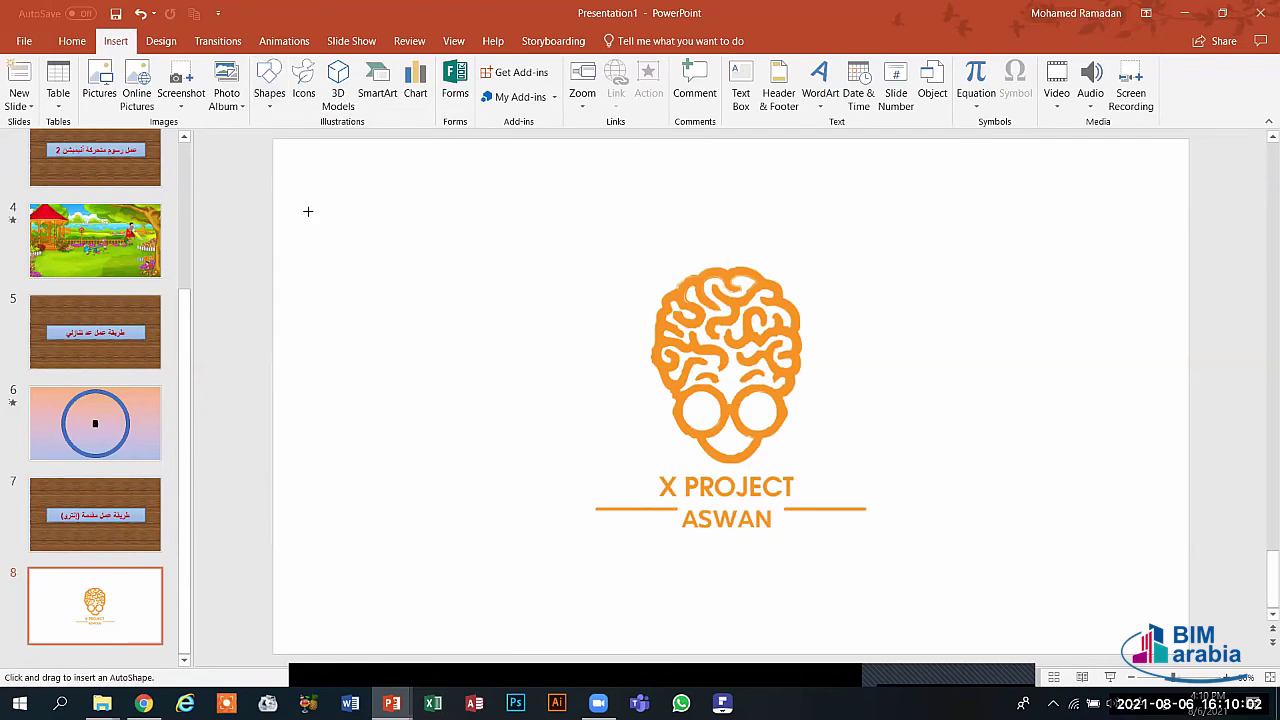
mouse_move(320, 156)
mouse_down()
mouse_move(391, 189)
mouse_move(694, 211)
mouse_move(985, 183)
mouse_move(1170, 185)
mouse_up()
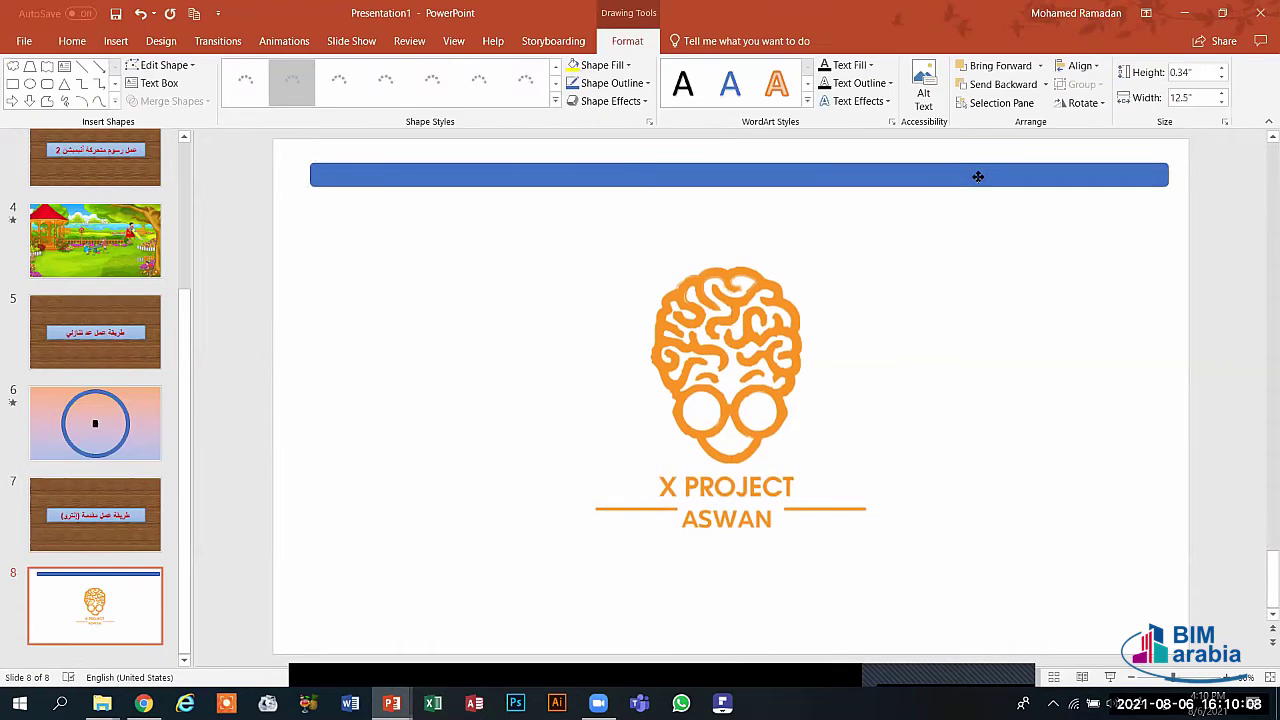
drag(978, 176, 933, 628)
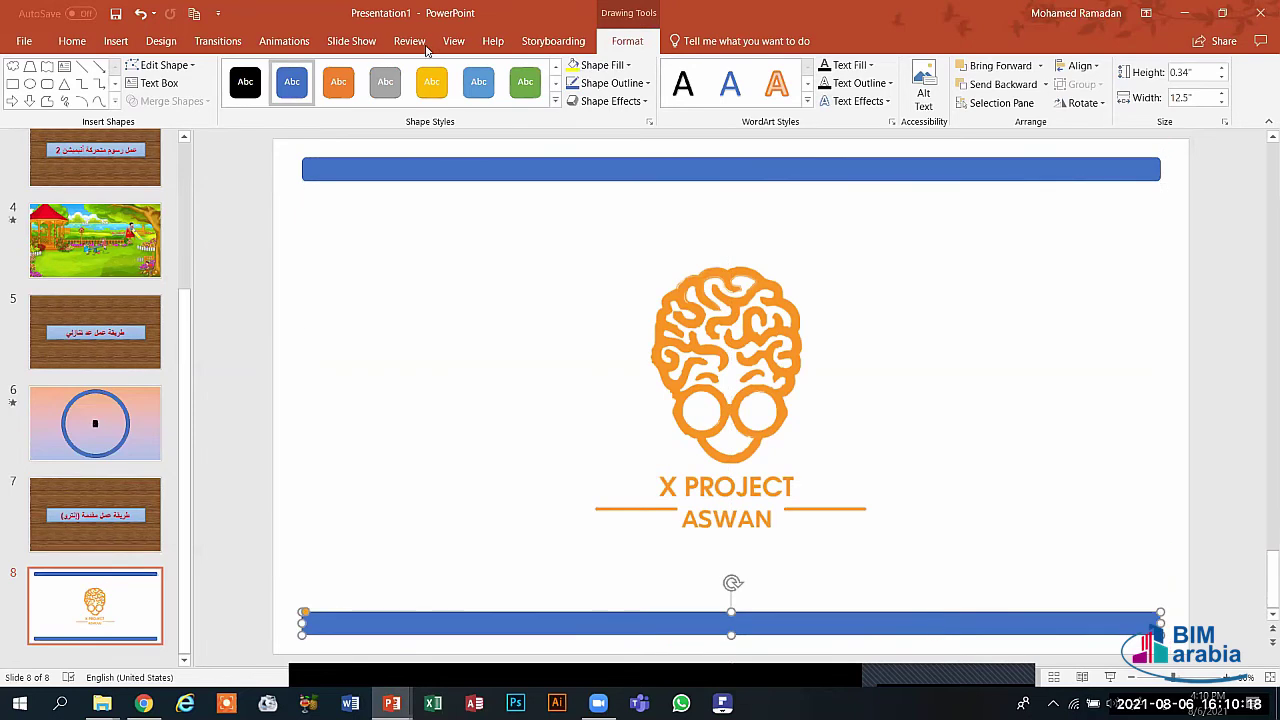
click(338, 81)
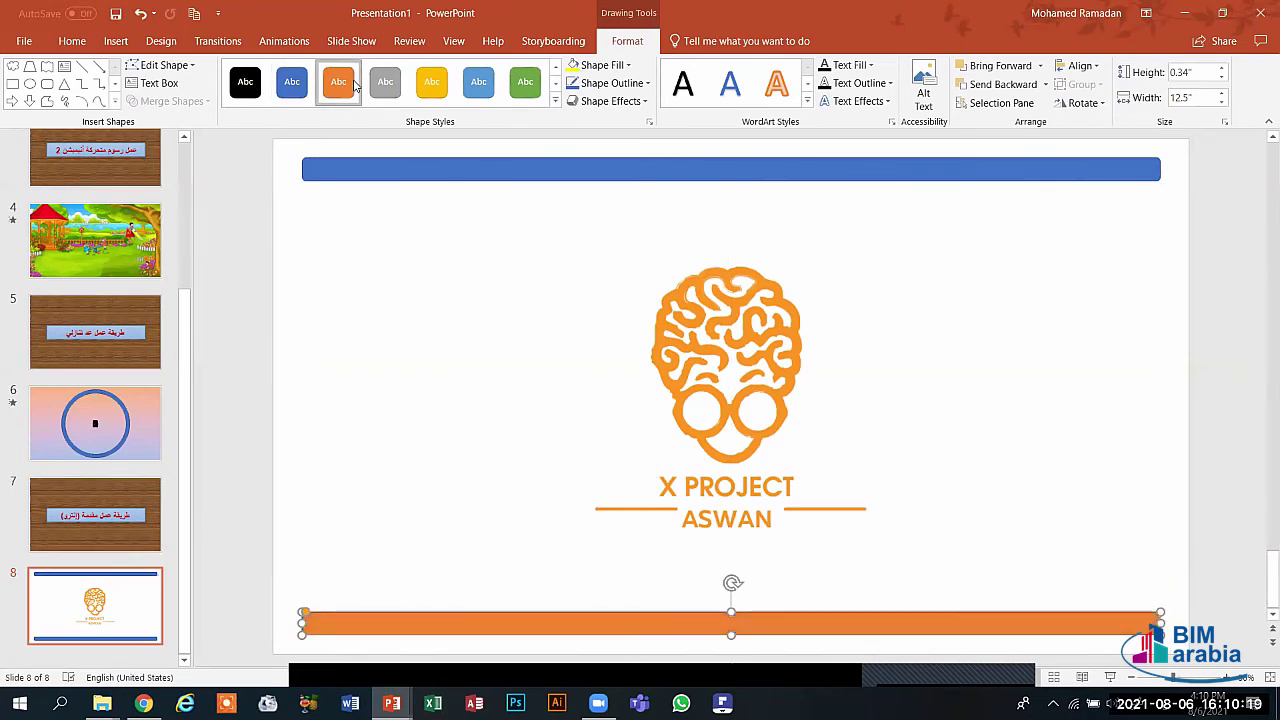
click(465, 175)
click(338, 81)
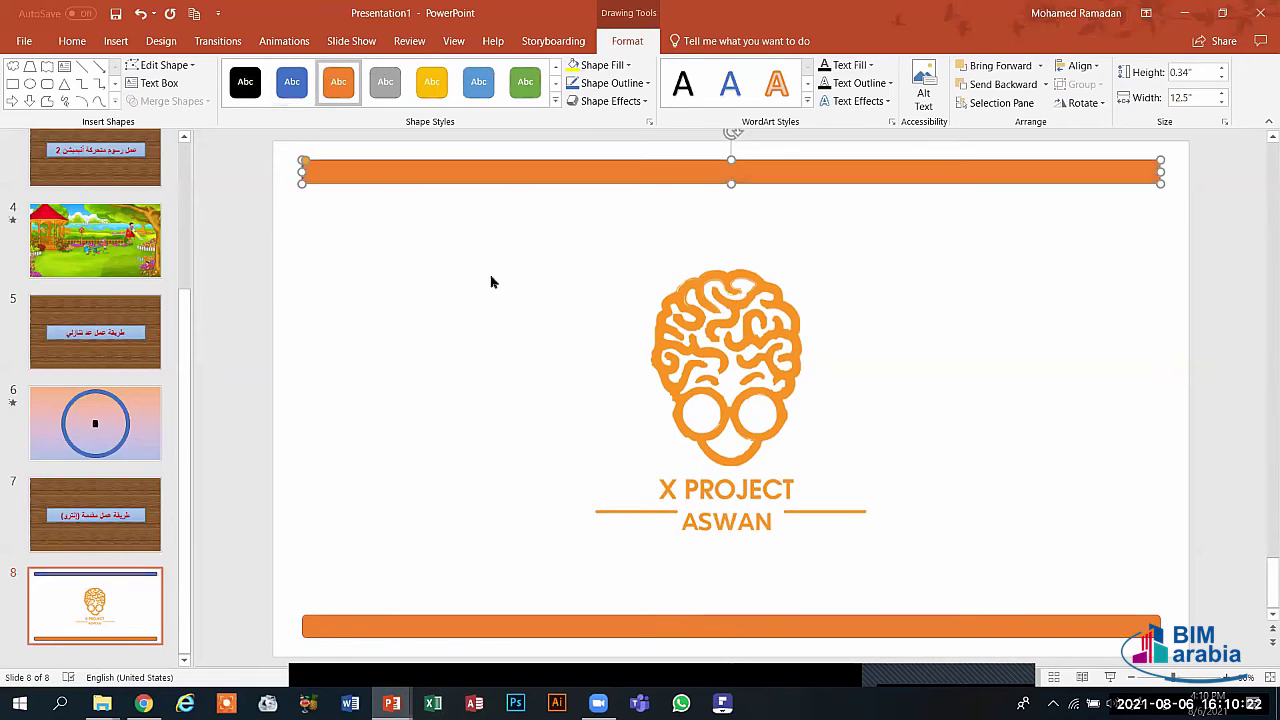
click(491, 286)
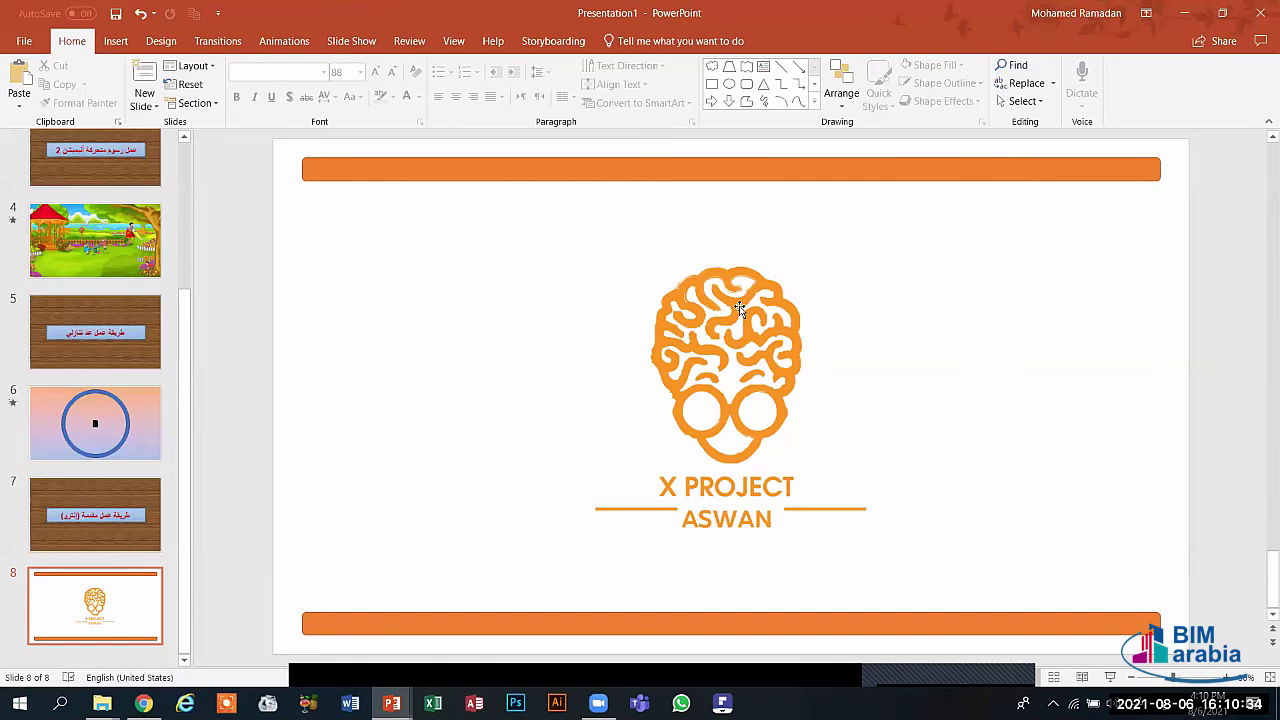
- Set No Outline on both the top and bottom orange bars
click(333, 165)
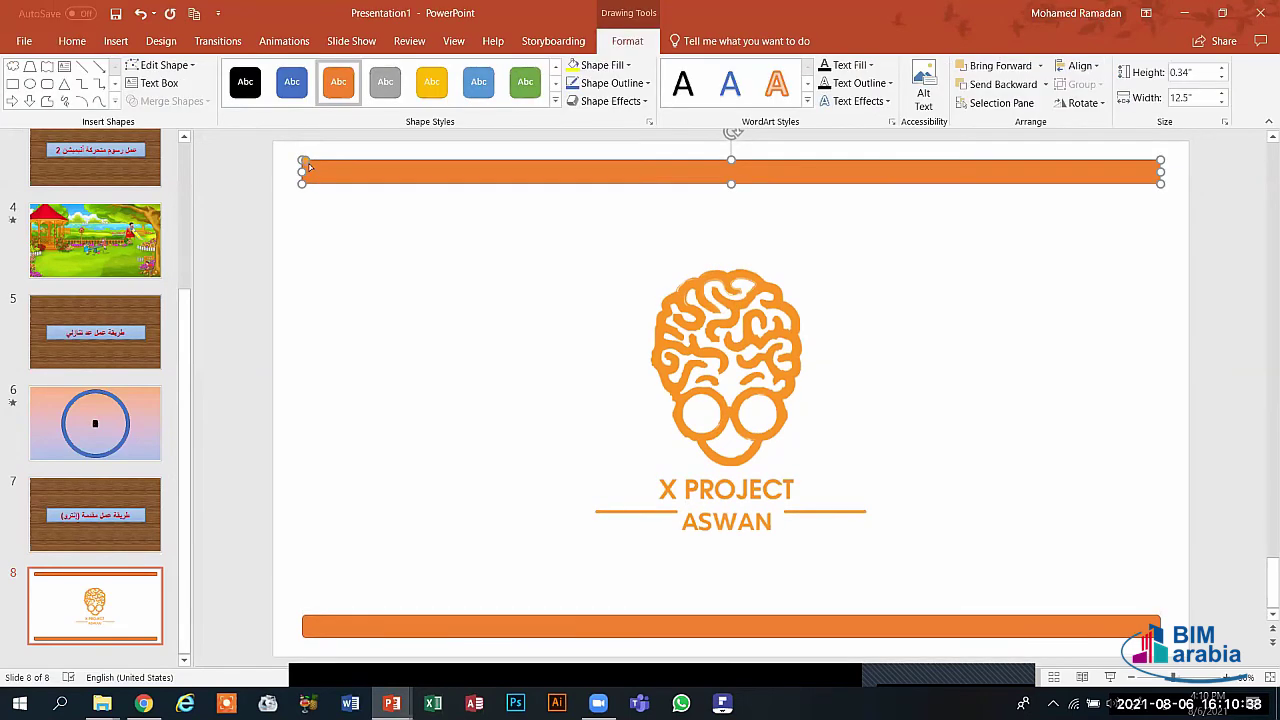
mouse_move(313, 170)
mouse_down()
mouse_move(349, 177)
mouse_move(313, 168)
mouse_up()
drag(325, 627, 340, 622)
click(958, 270)
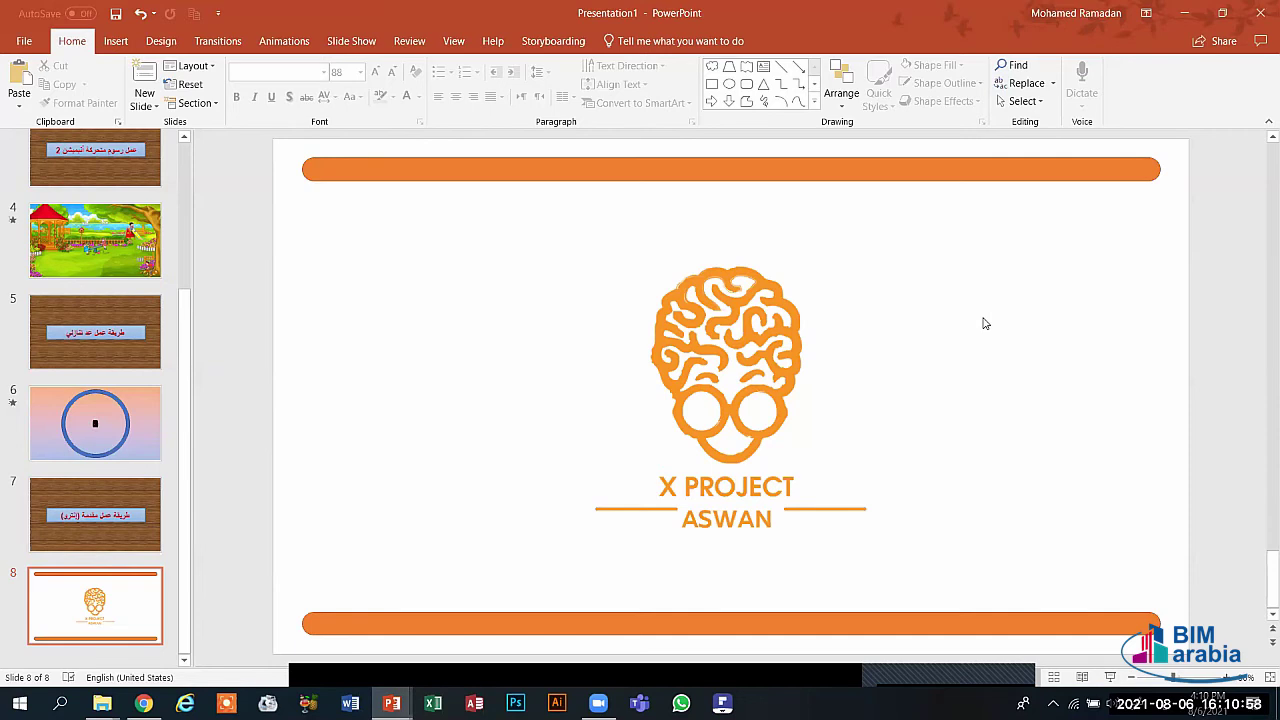
click(647, 165)
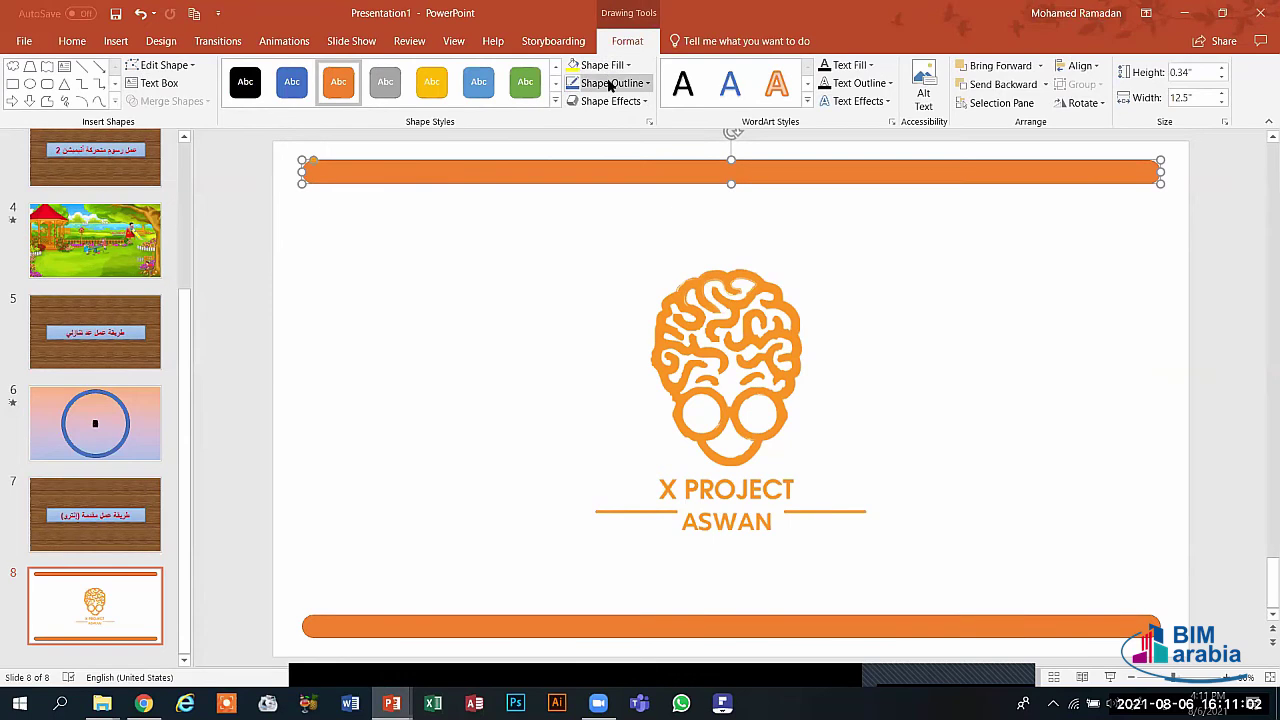
click(610, 86)
click(600, 220)
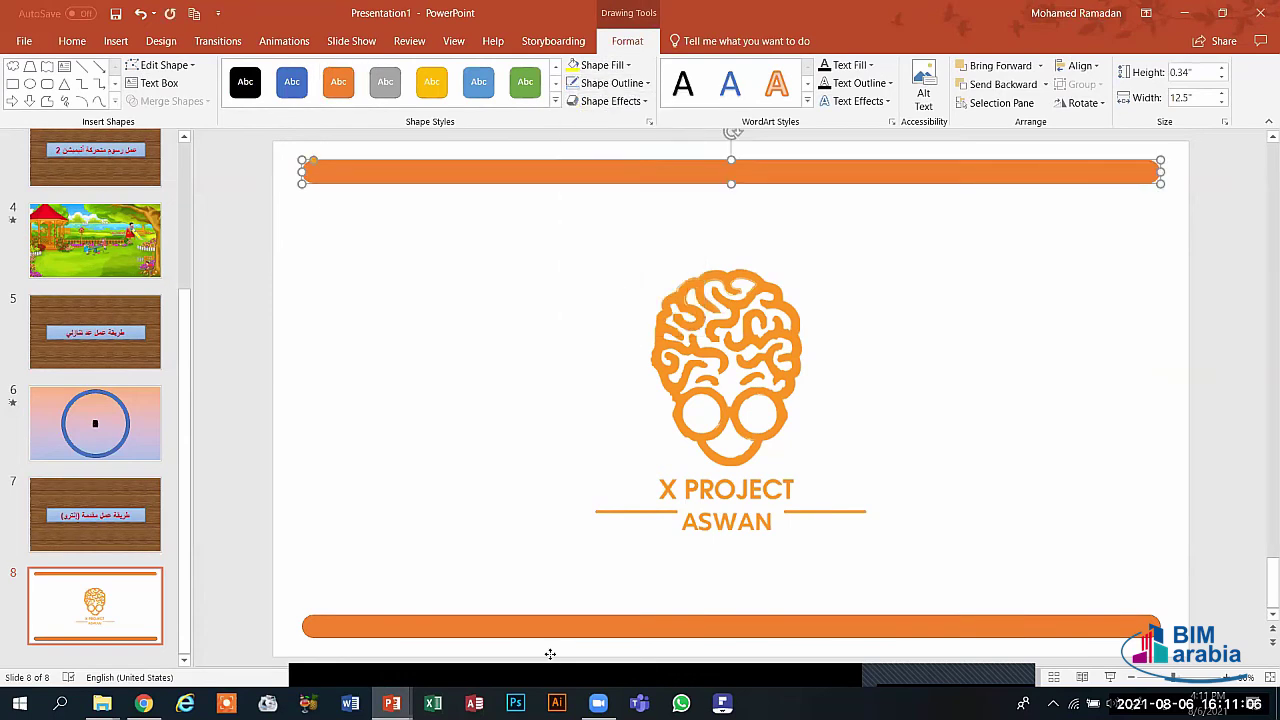
click(409, 628)
click(610, 83)
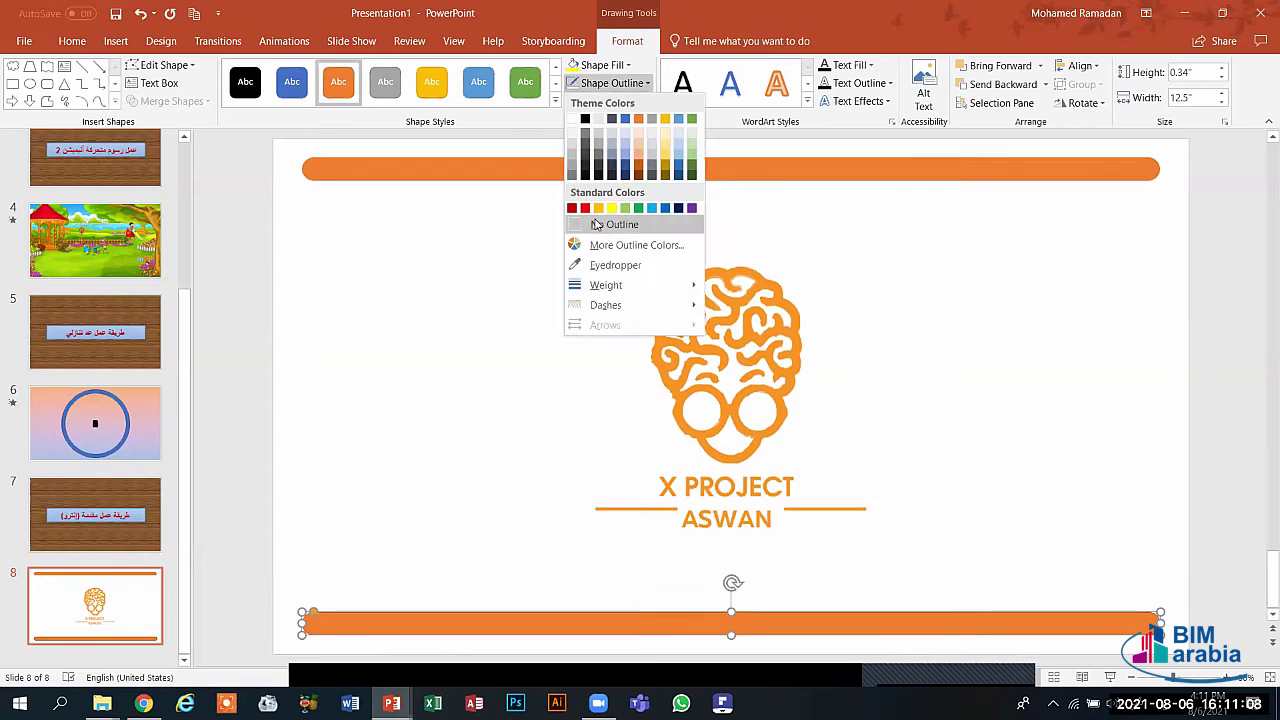
click(600, 220)
click(537, 334)
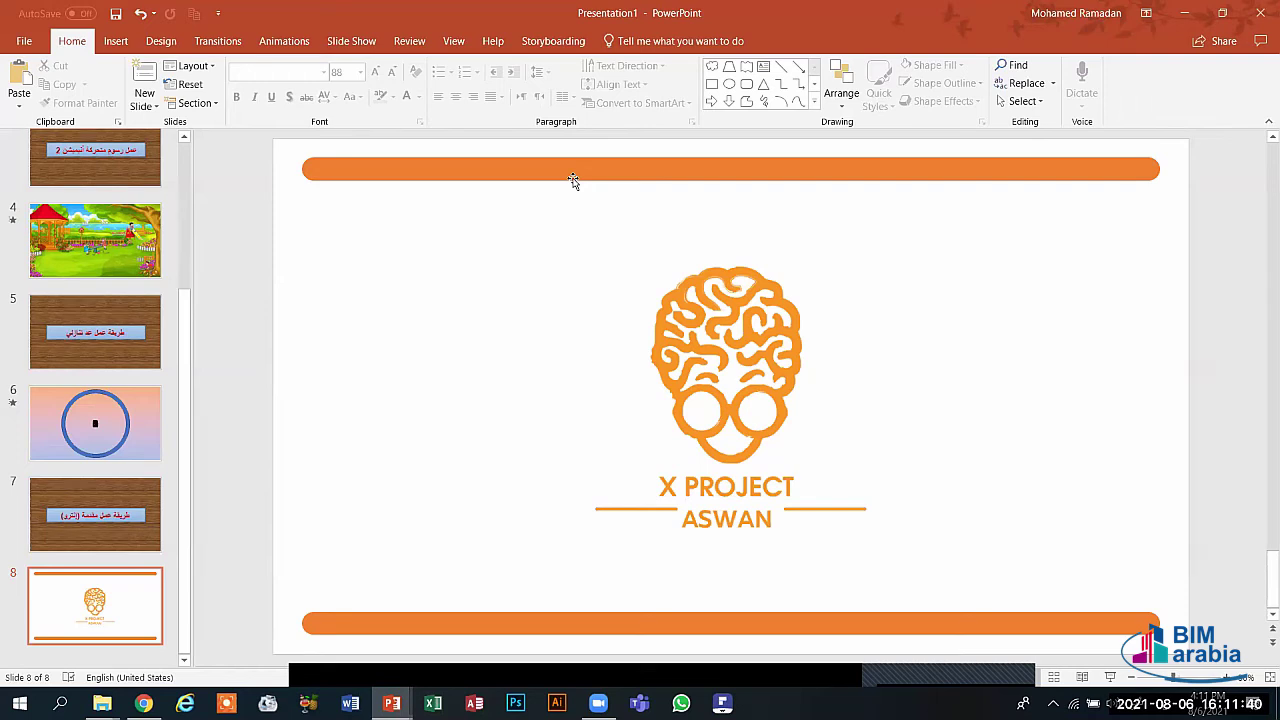
- Copy the top bar, fill the copy light orange, and move it over the top bar
click(578, 178)
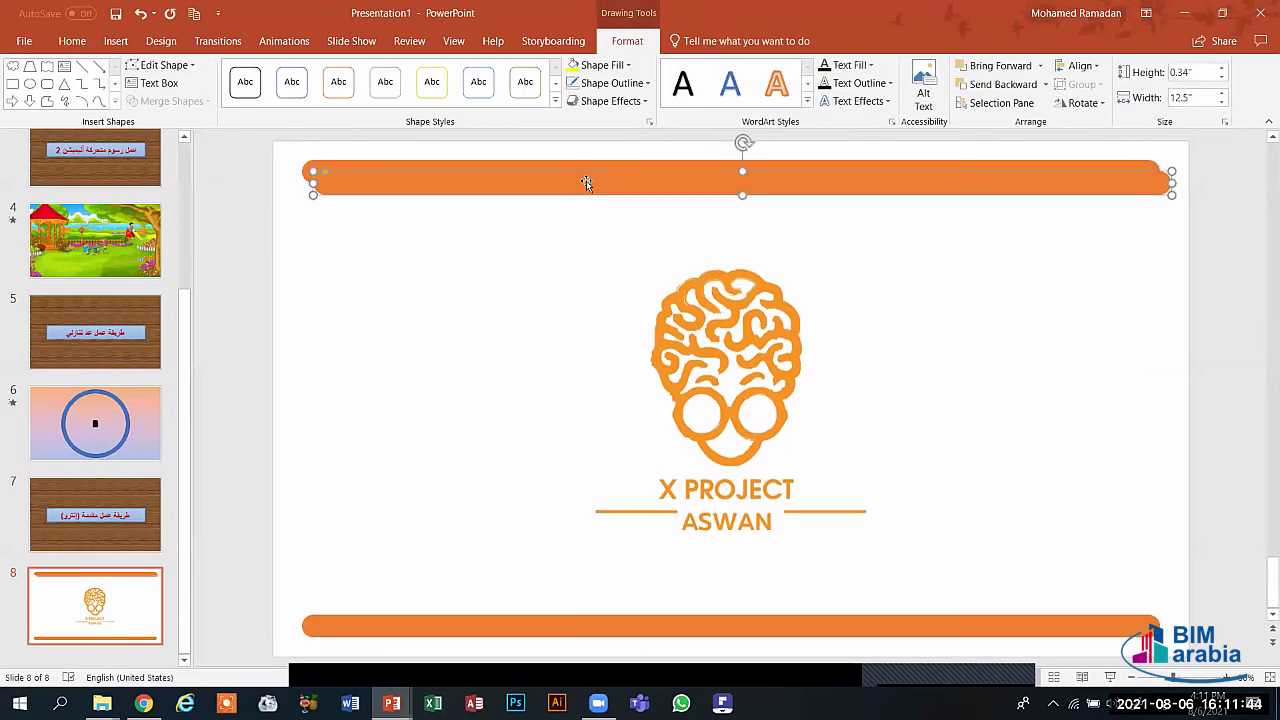
drag(585, 180, 582, 228)
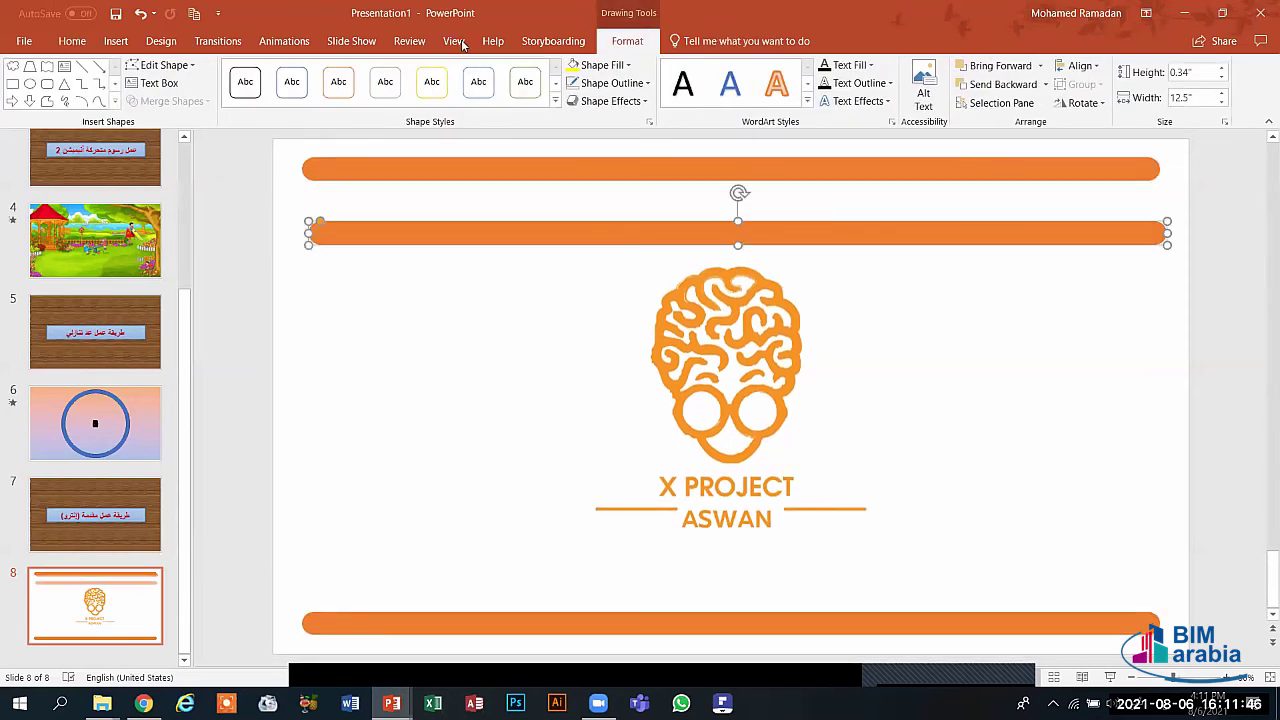
click(627, 66)
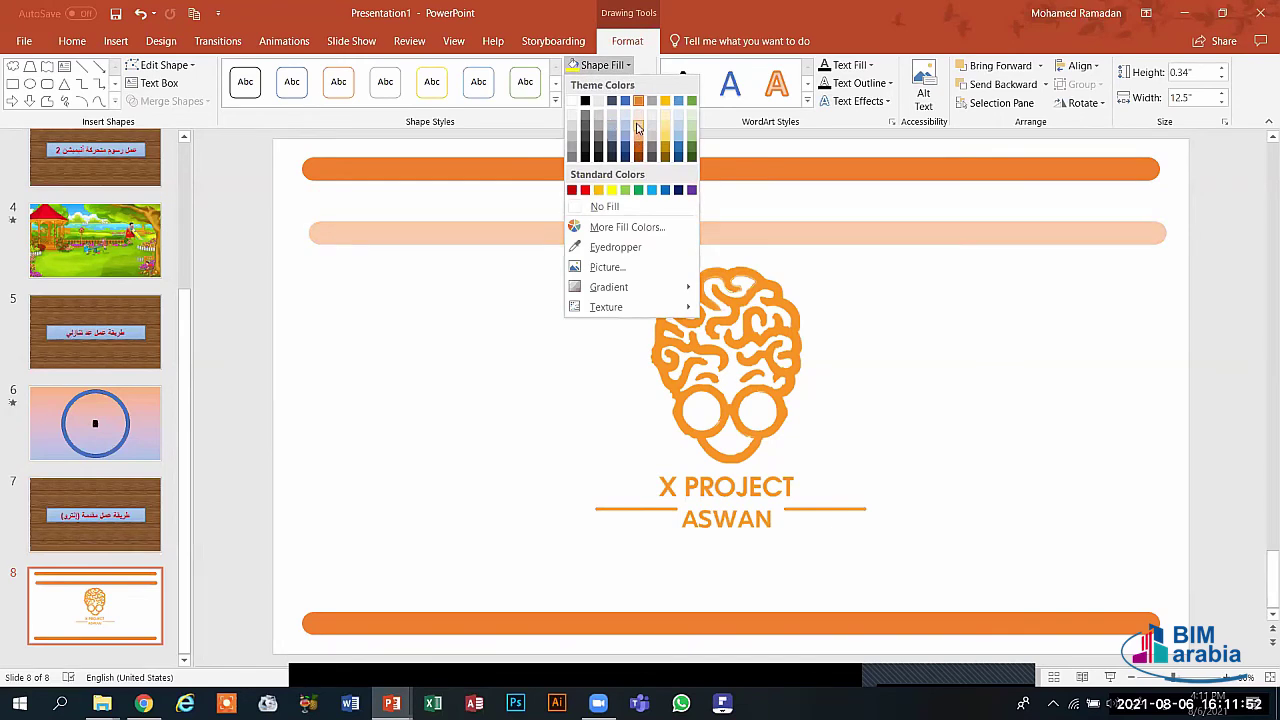
click(637, 130)
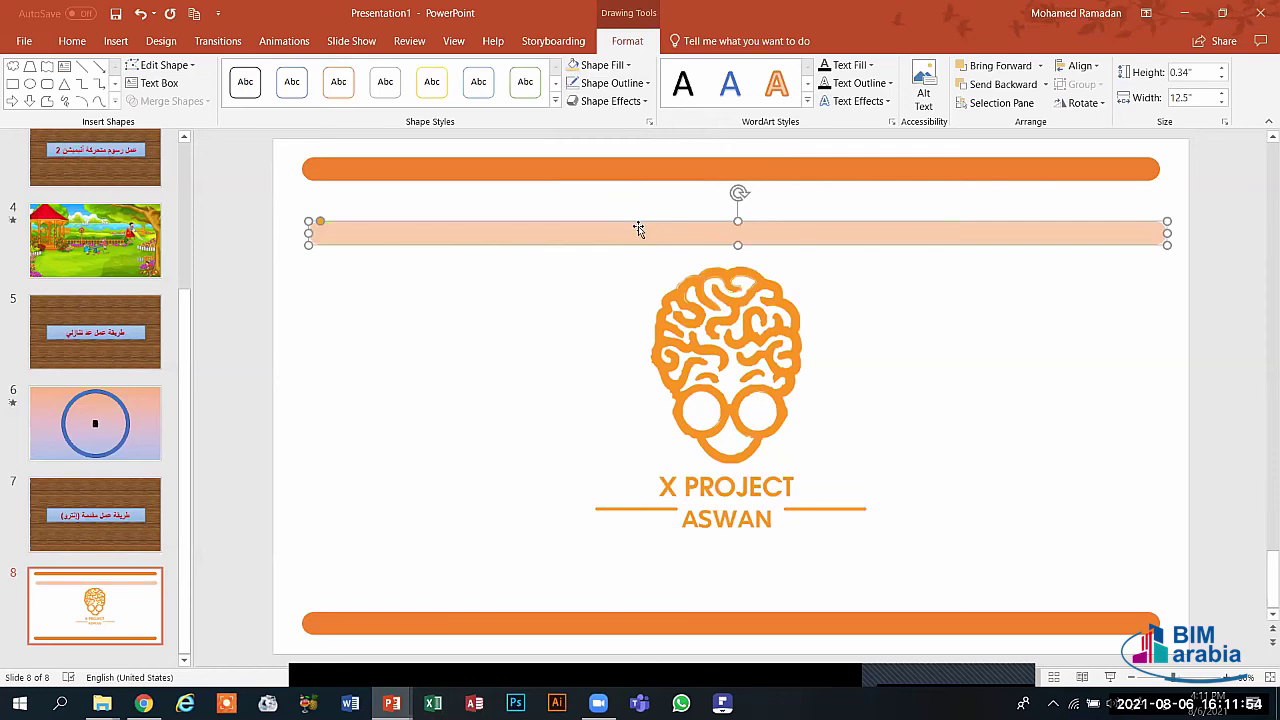
drag(640, 229, 631, 167)
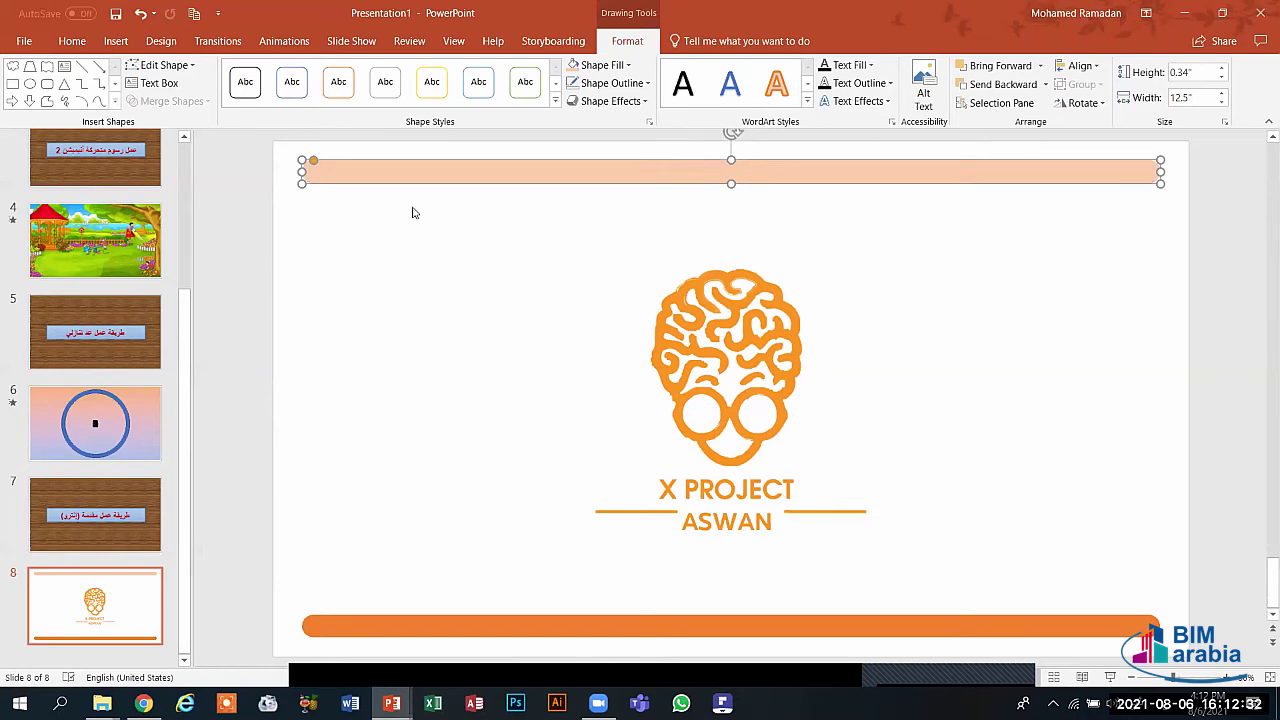
- Shorten the light bar so the darker orange right end still shows
drag(313, 160, 330, 171)
drag(1159, 171, 1090, 177)
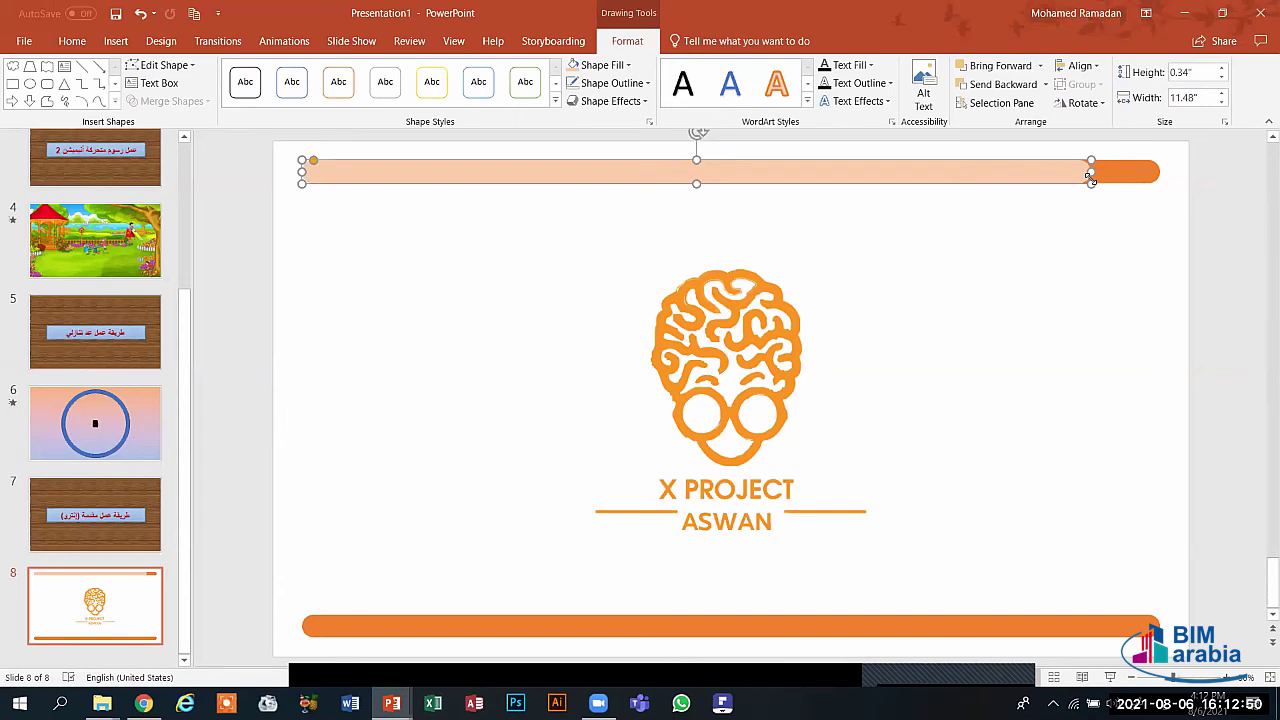
click(1023, 254)
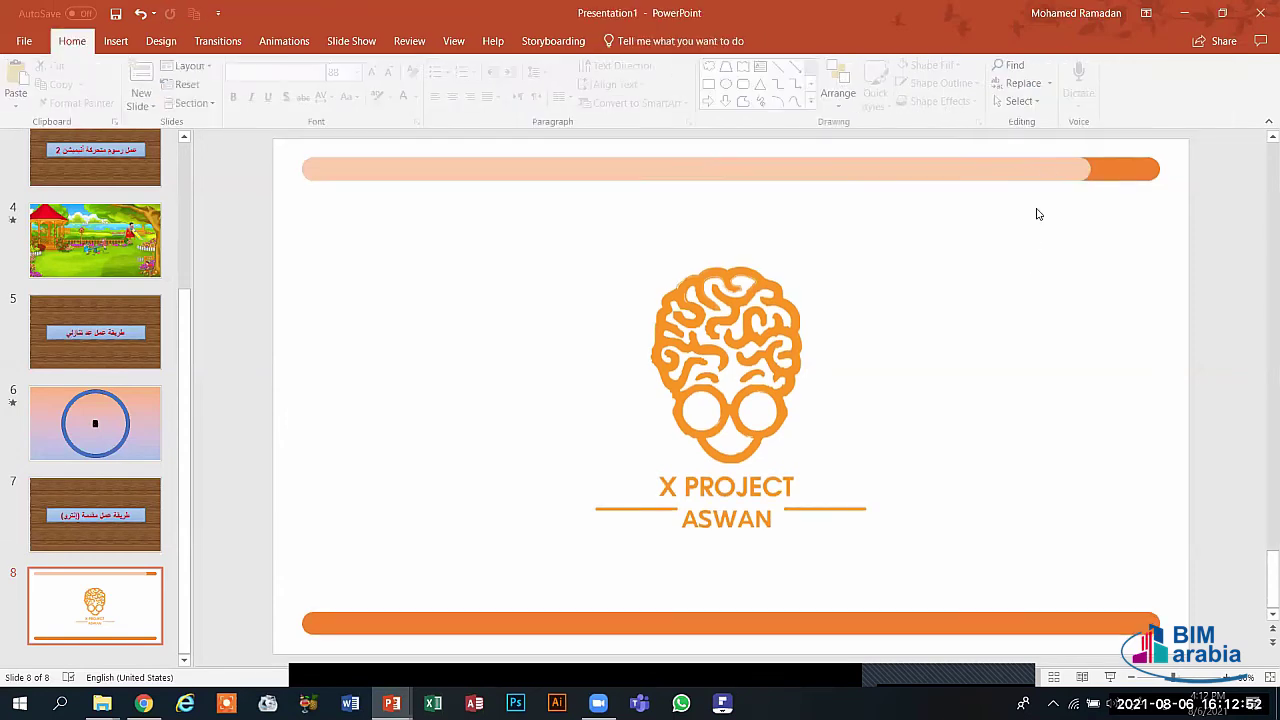
click(1047, 170)
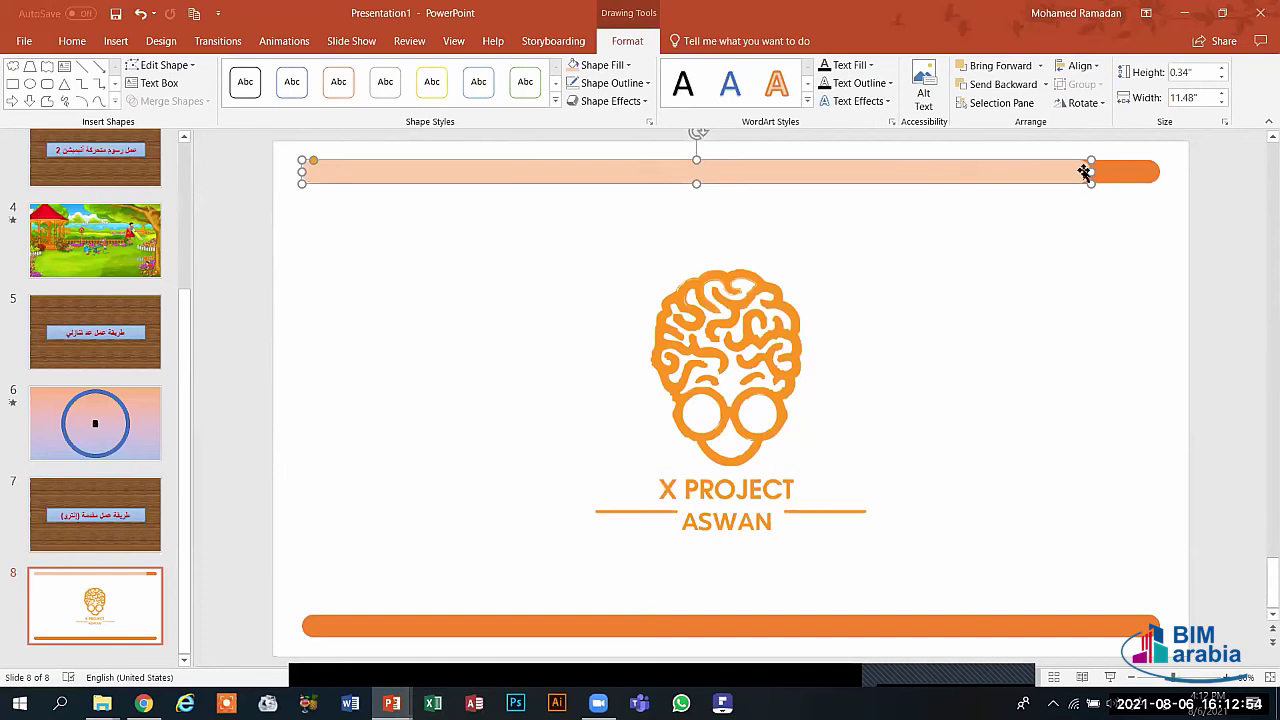
click(296, 42)
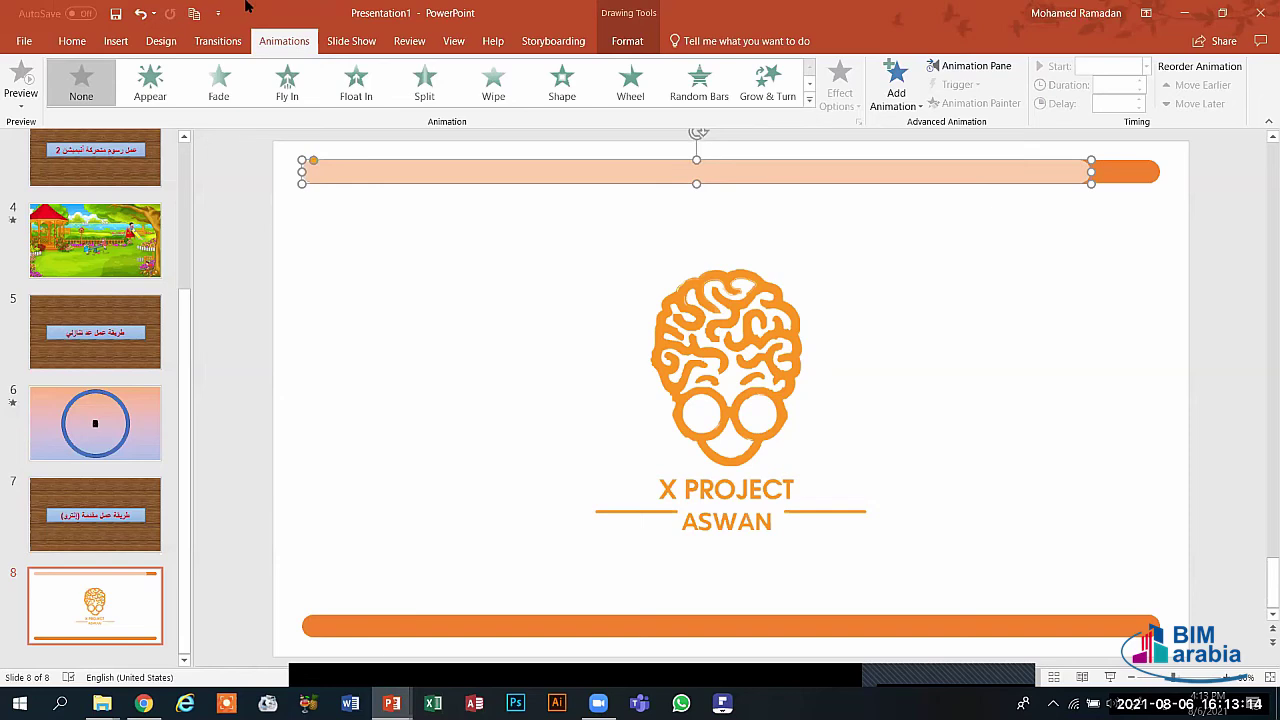
- Give the light top bar a Wipe from the left lasting 02.00 seconds
click(508, 90)
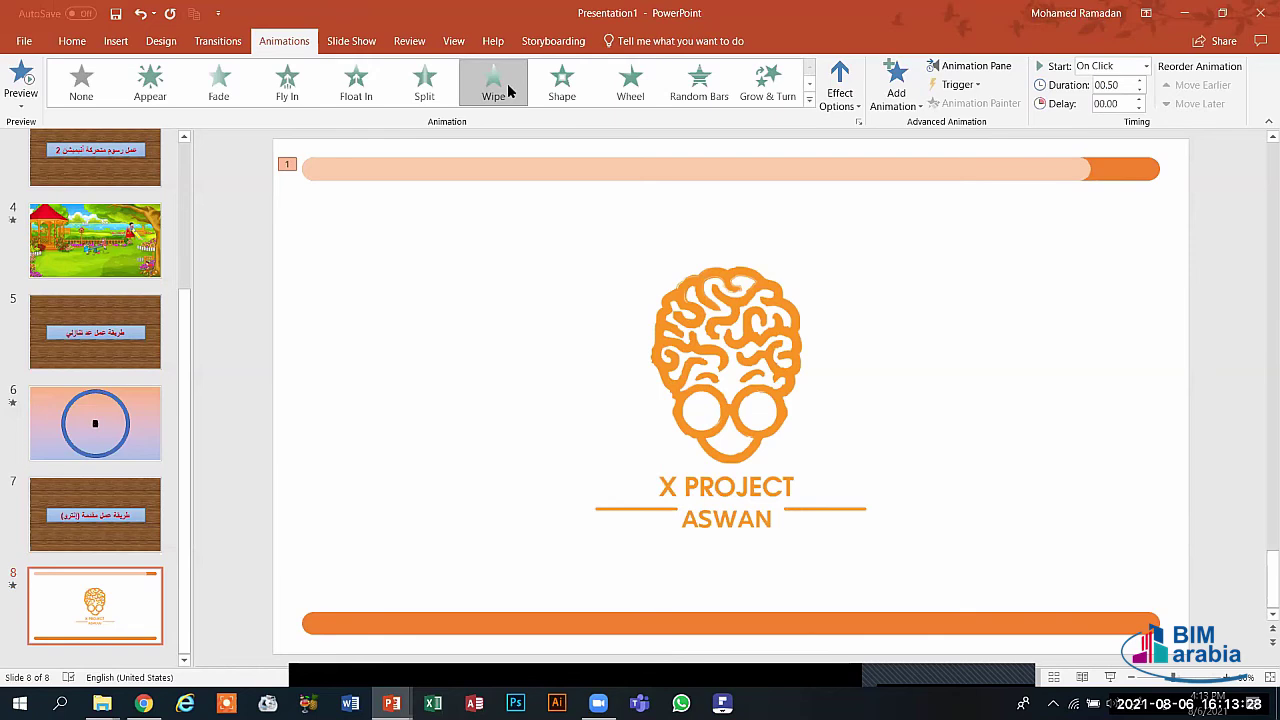
click(508, 91)
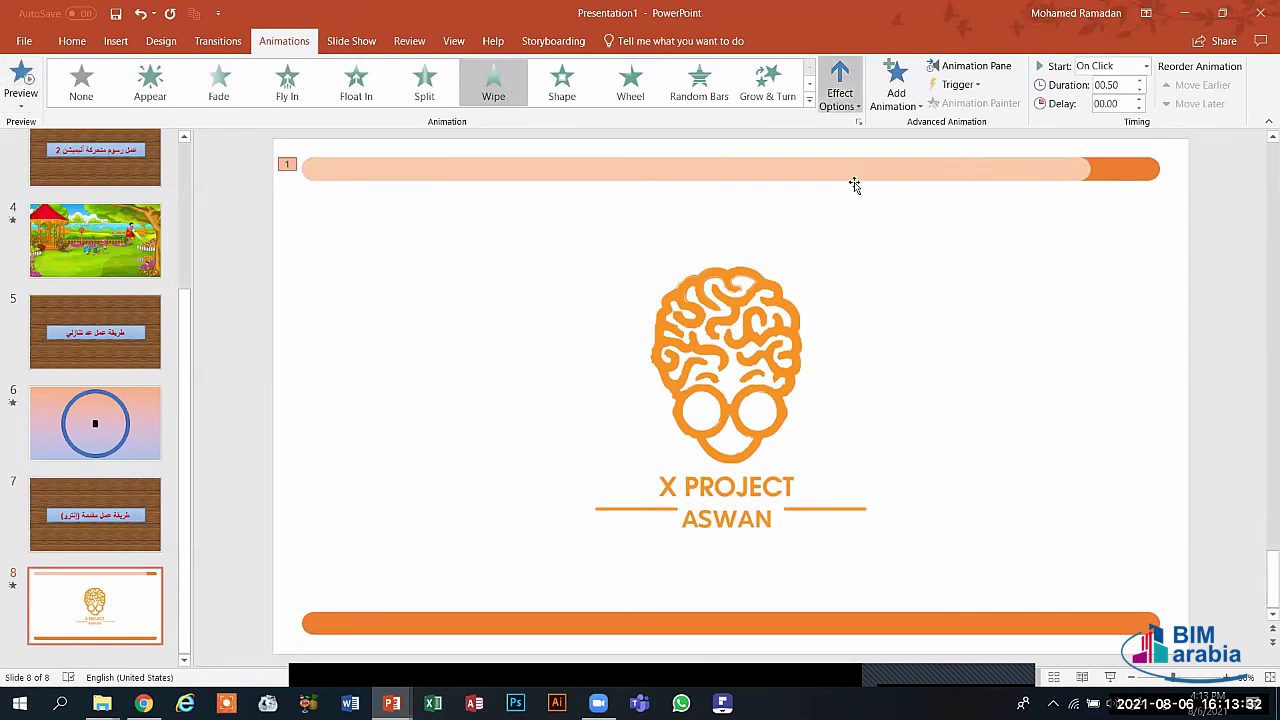
click(854, 185)
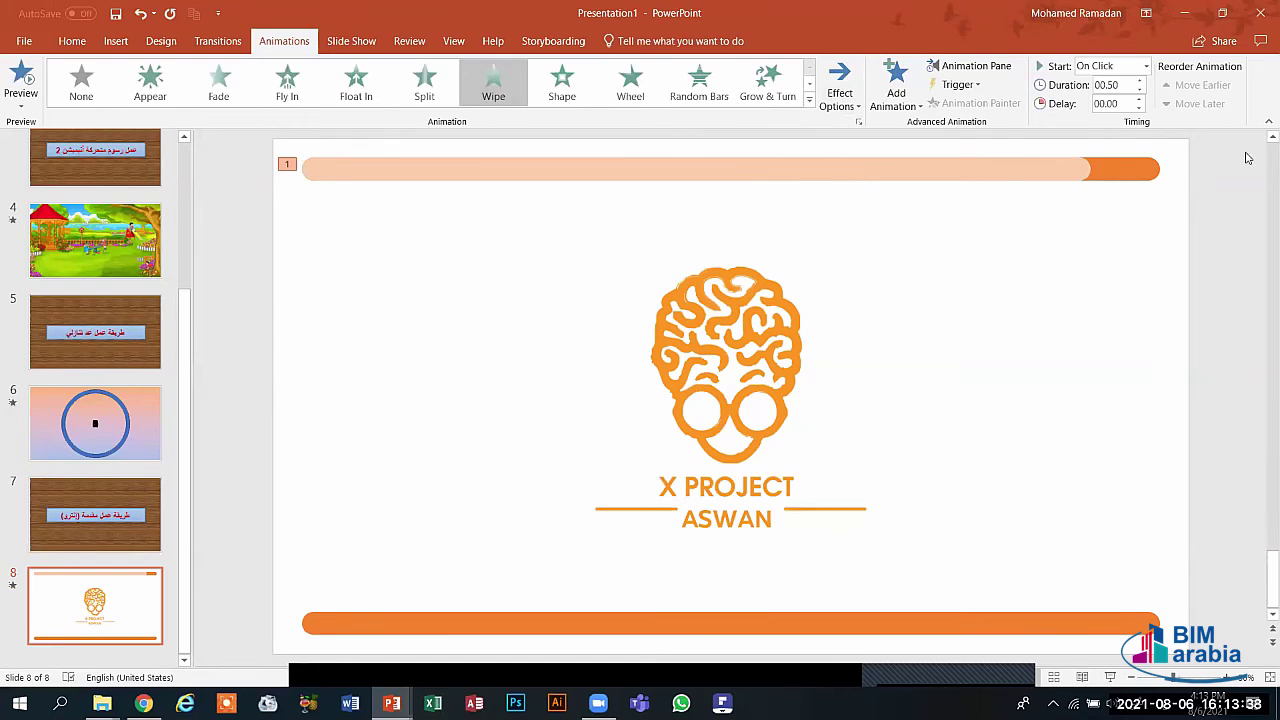
click(1142, 81)
click(1142, 81)
click(1142, 81)
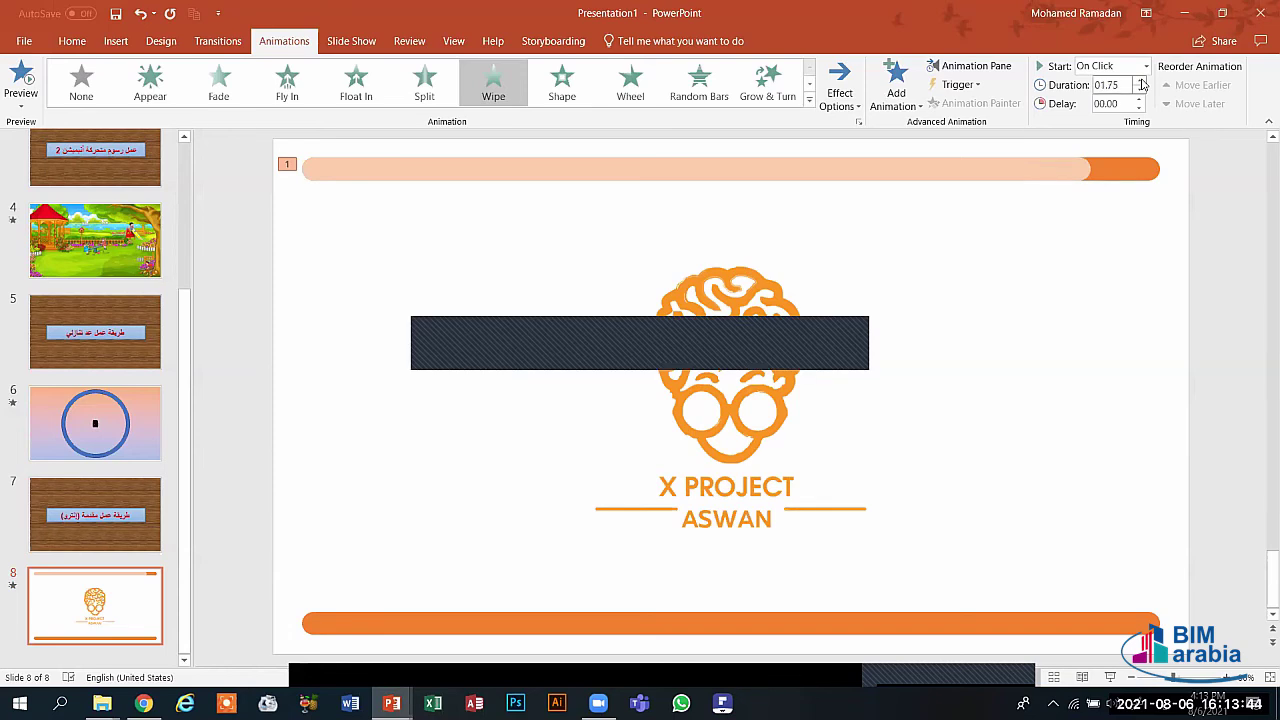
click(1142, 81)
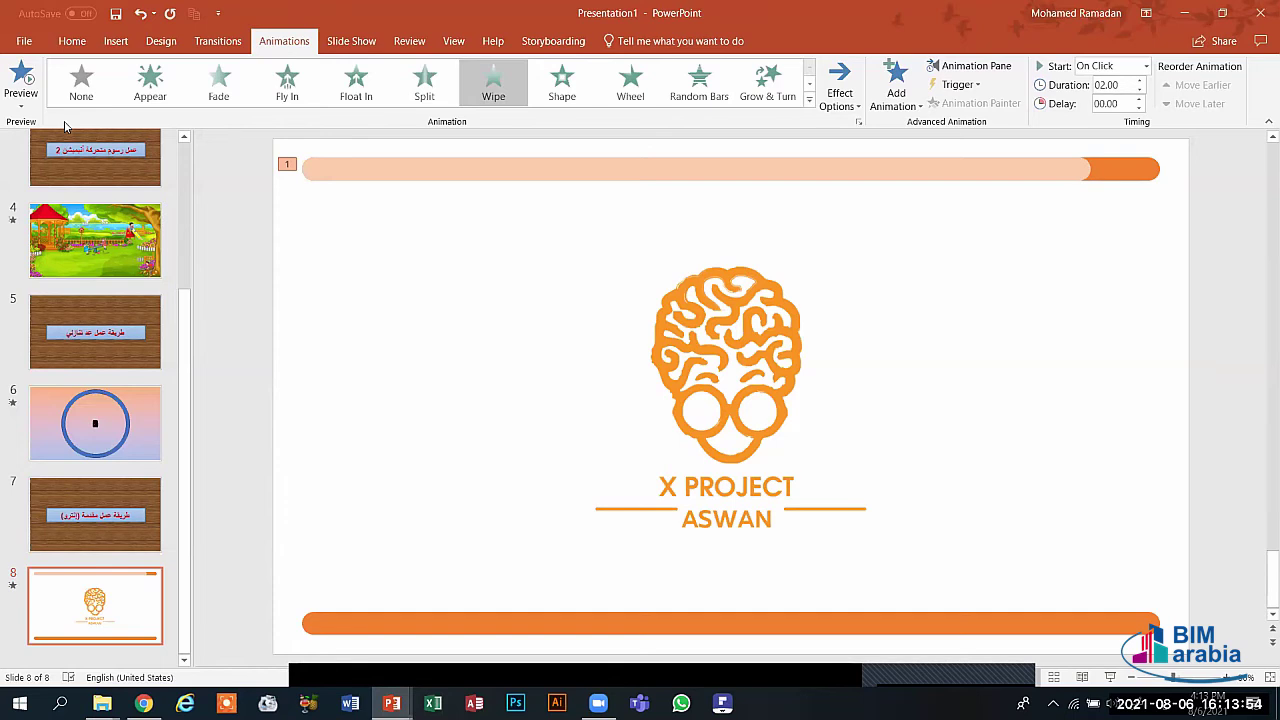
- Set the wipe to start With Previous and select the bottom orange bar
click(1110, 68)
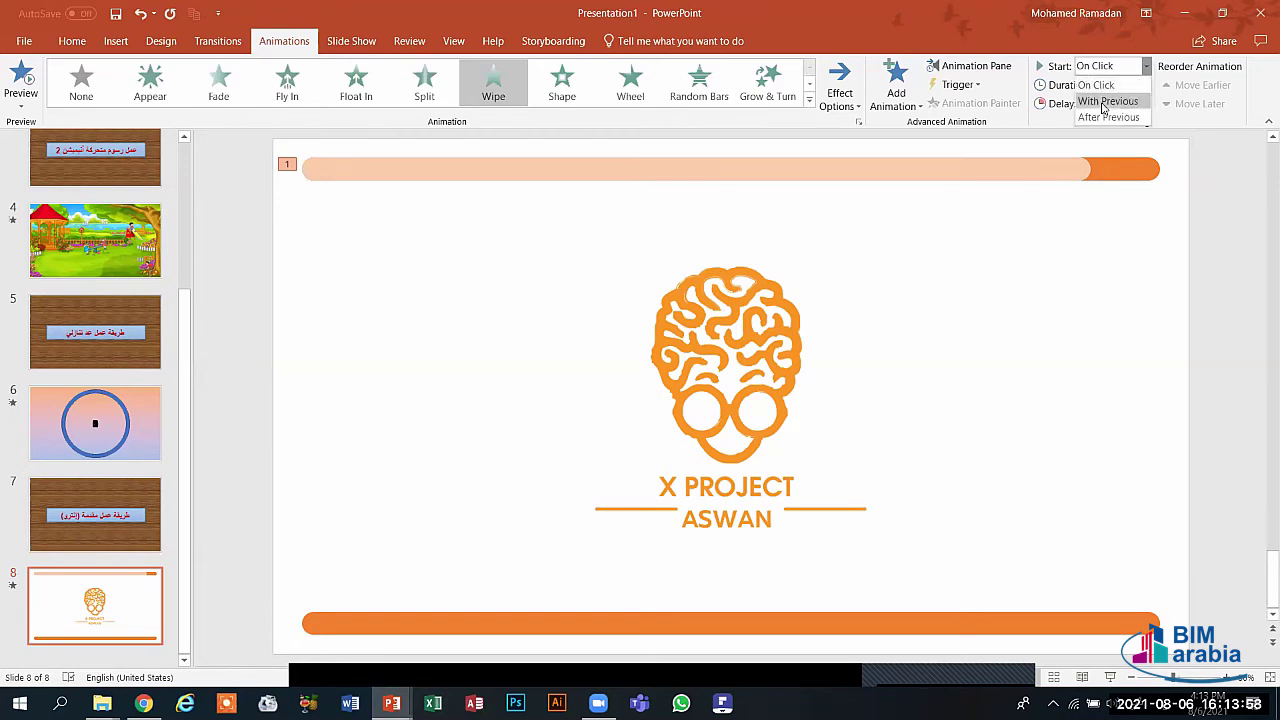
click(1104, 104)
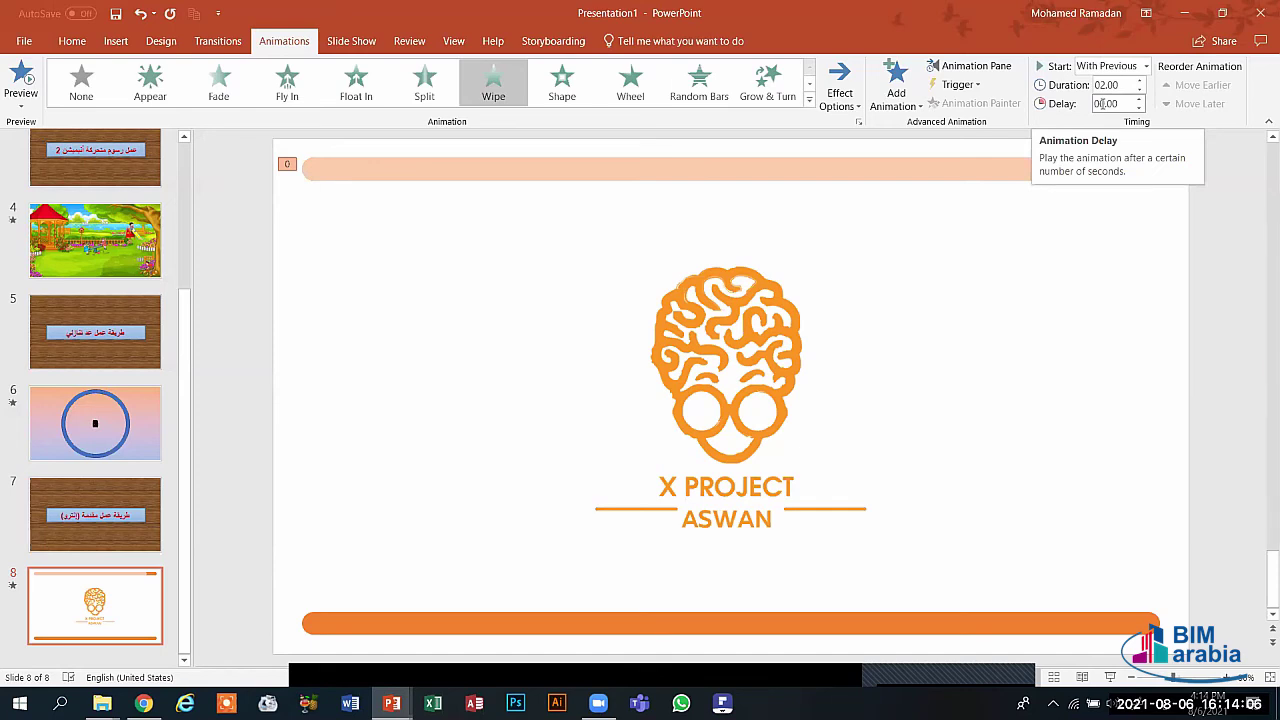
click(966, 609)
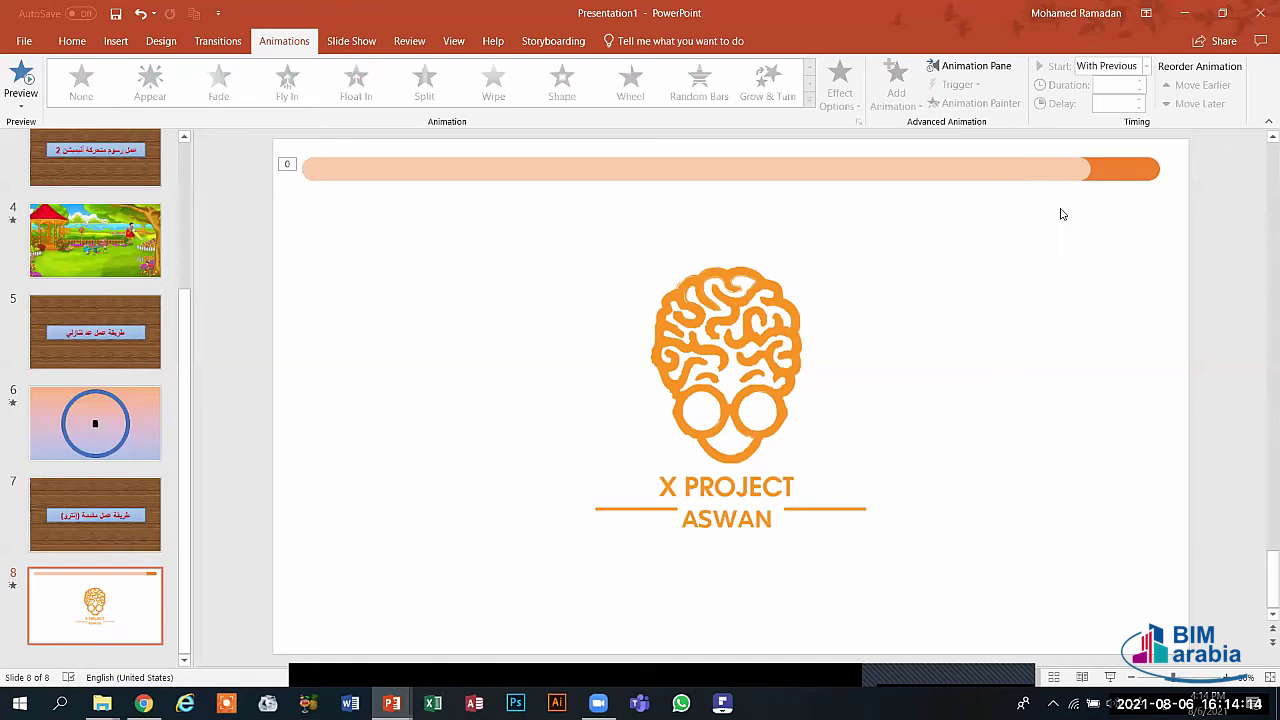
click(1035, 170)
click(462, 137)
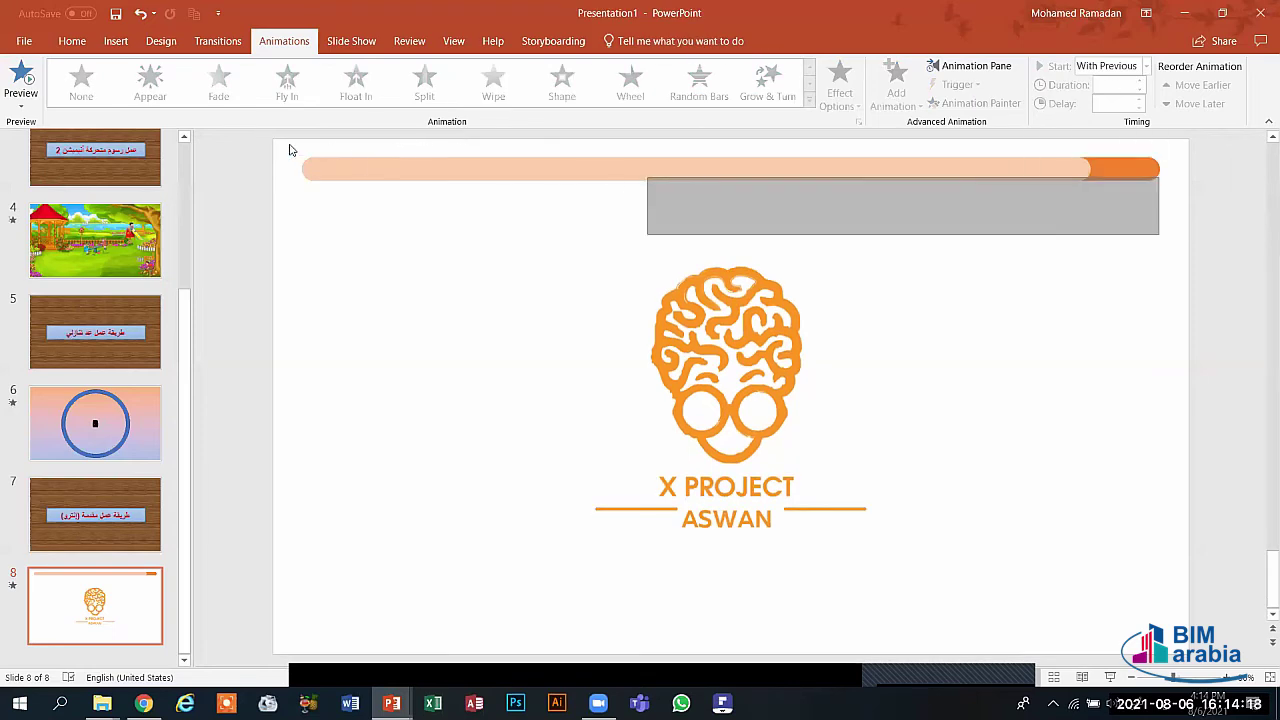
- Duplicate slide 8's two-tone top bar, peach over orange, and place the copy along the bottom edge
click(659, 176)
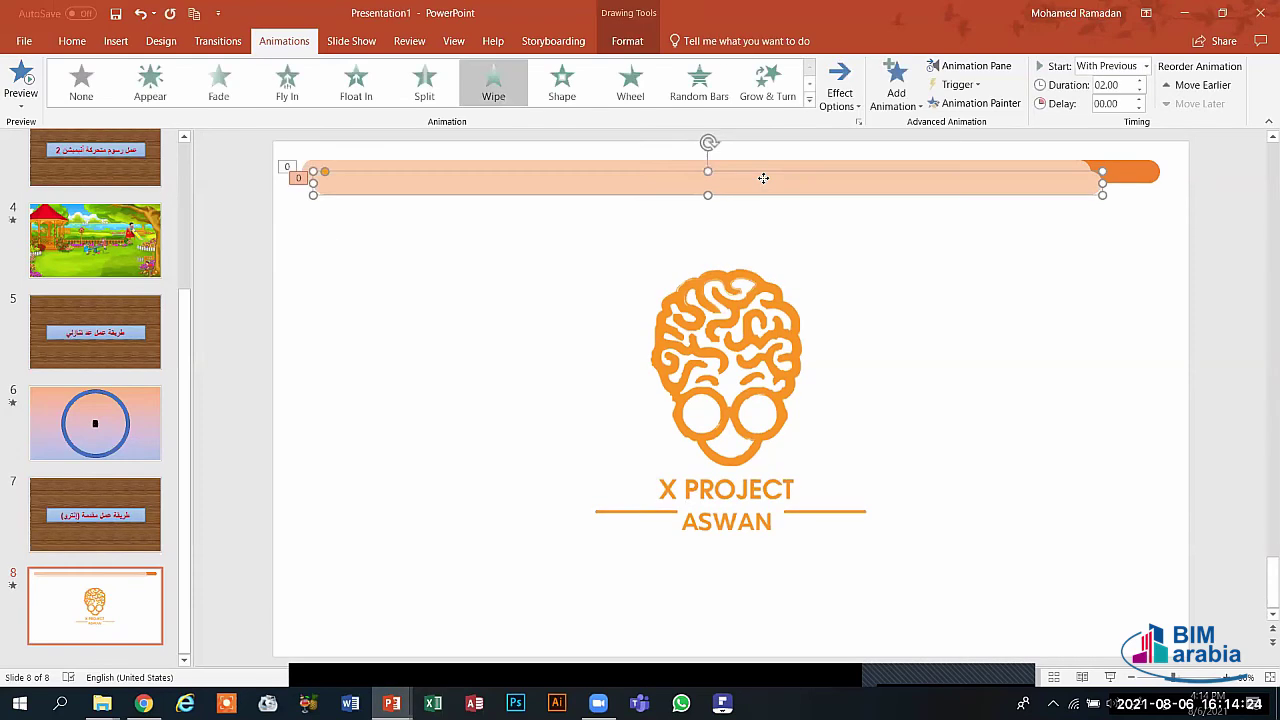
drag(763, 177, 766, 257)
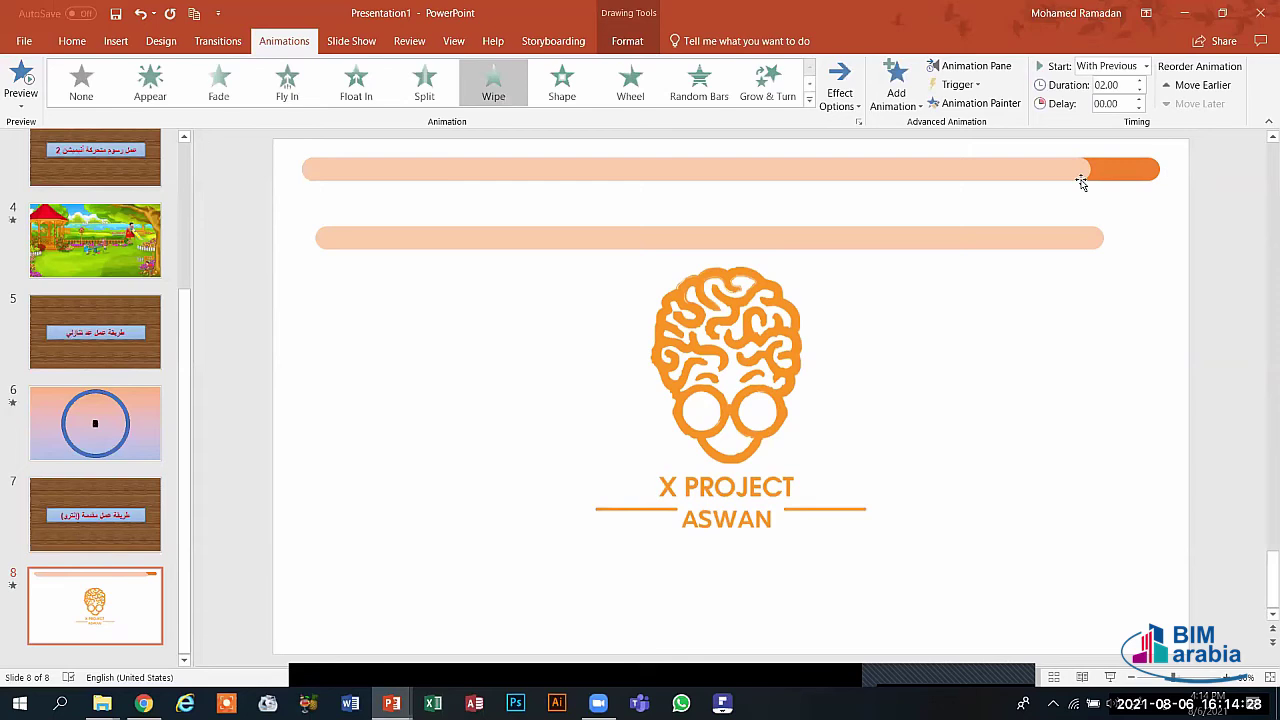
key(ctrl+z)
key(ctrl+z)
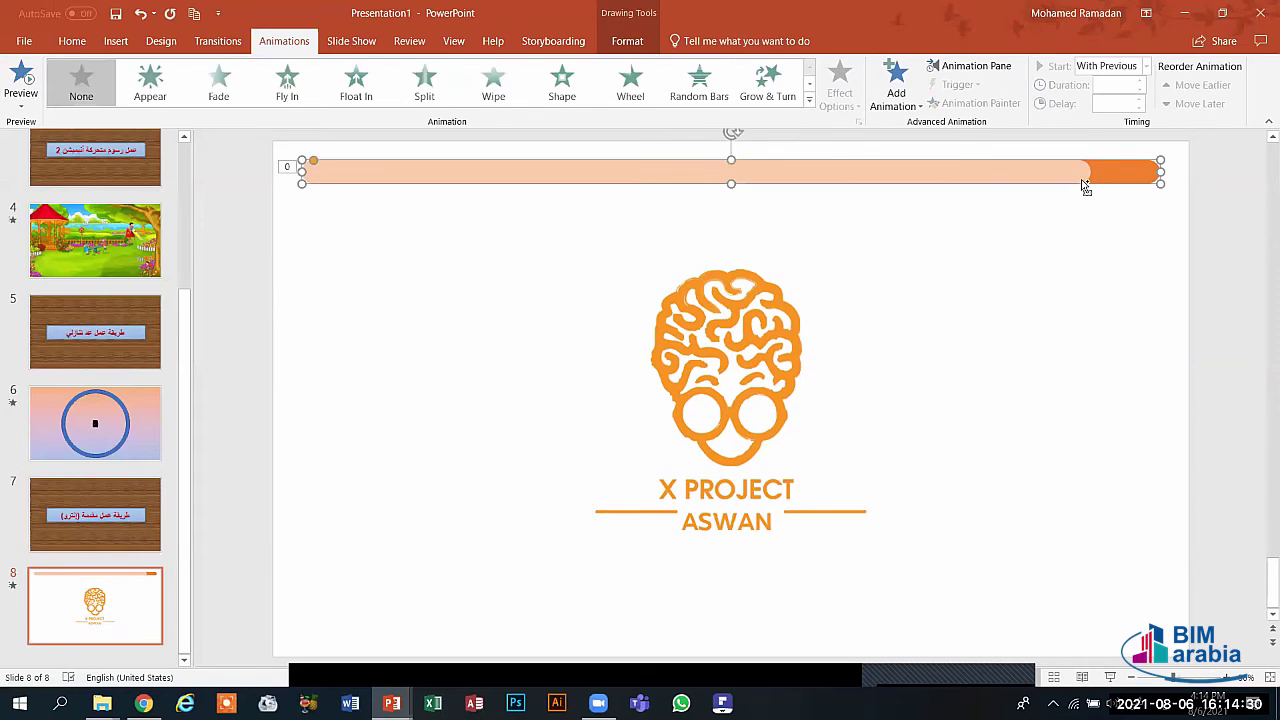
key(ctrl+v)
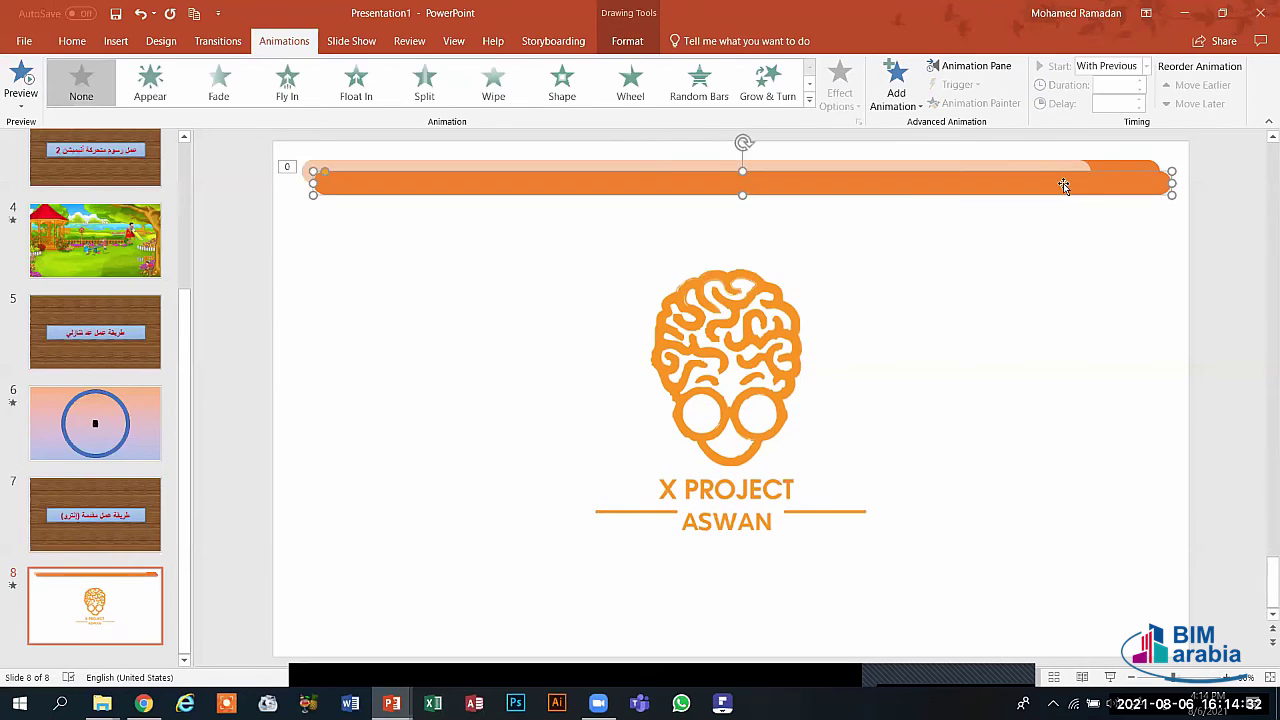
key(ctrl+z)
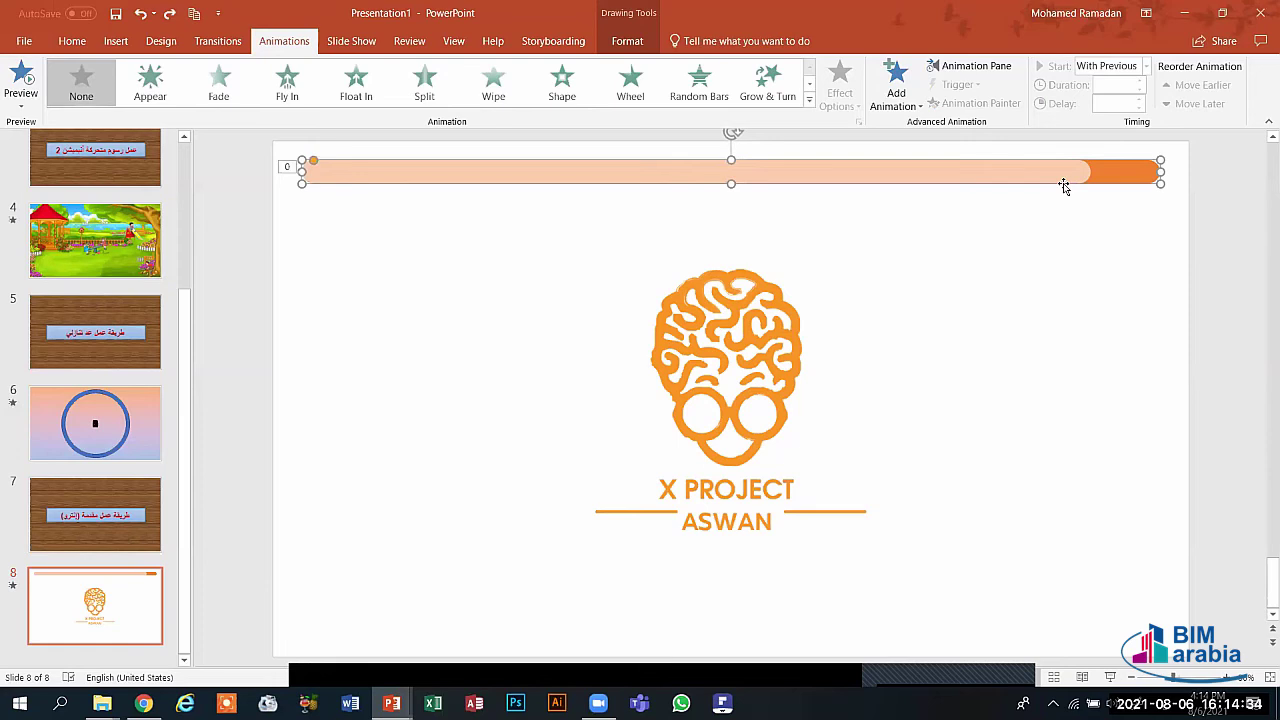
click(1006, 170)
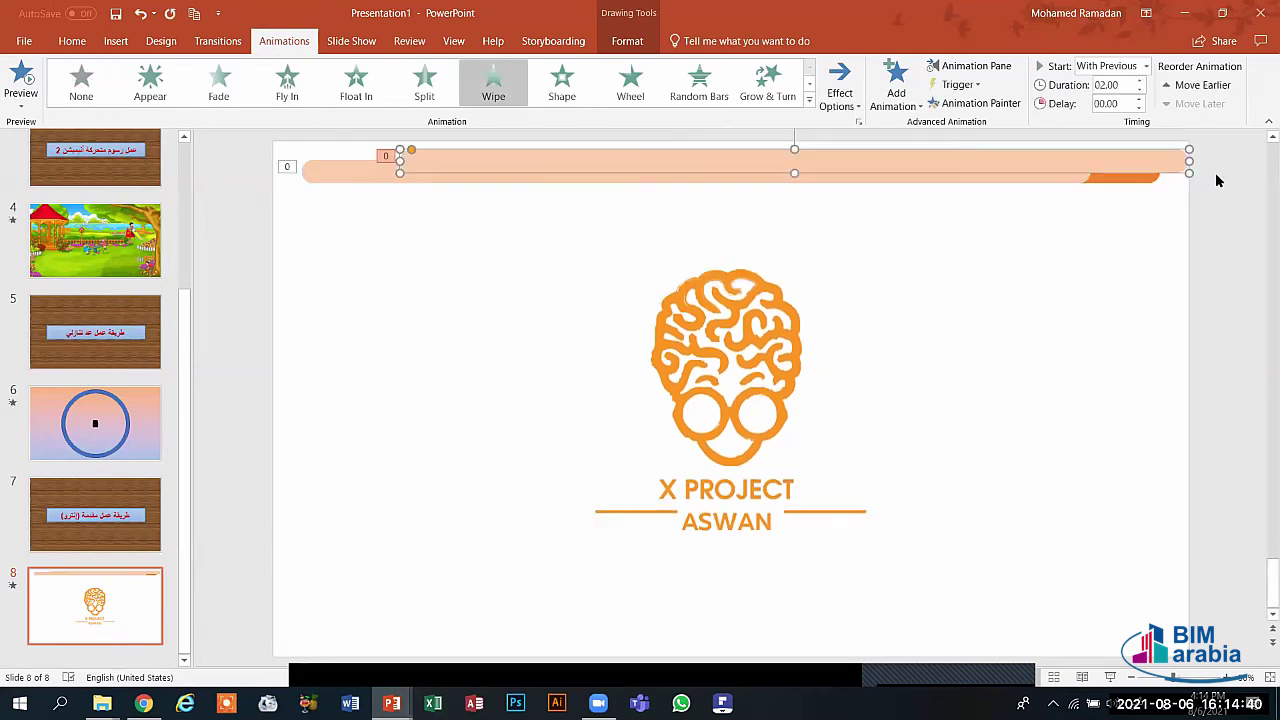
shift+click(1151, 178)
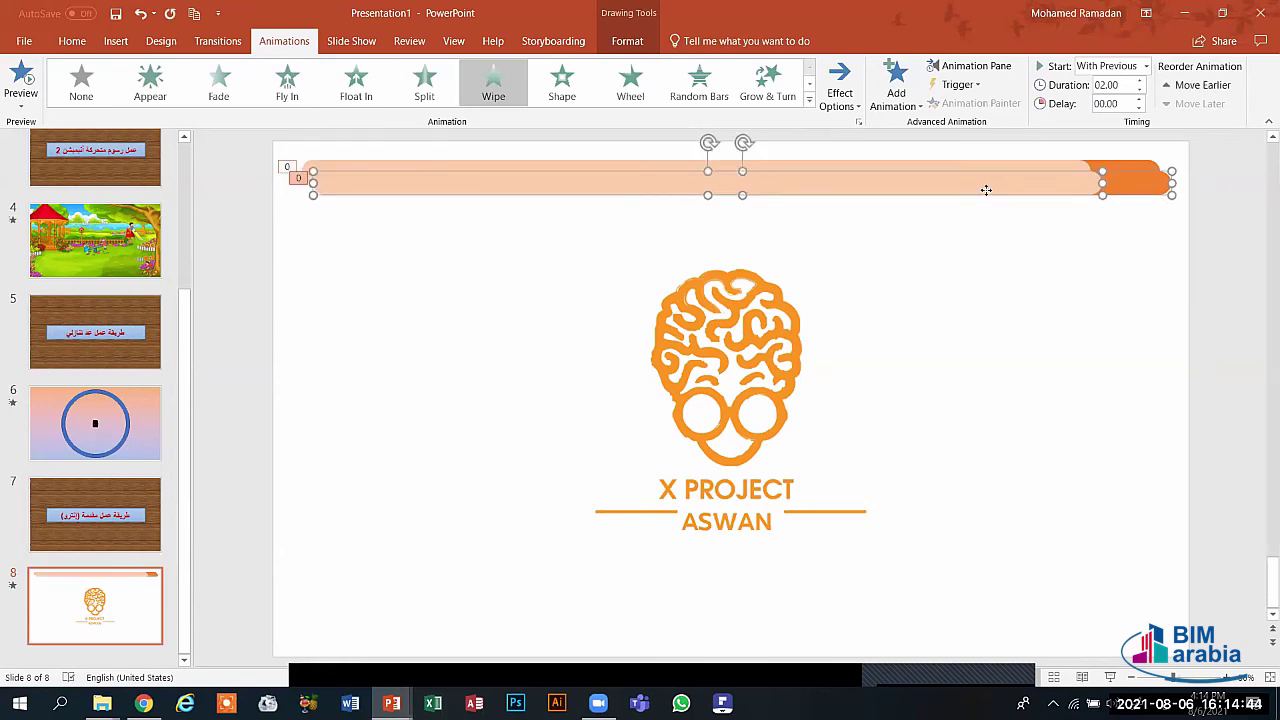
key(ctrl+d)
drag(994, 551, 970, 633)
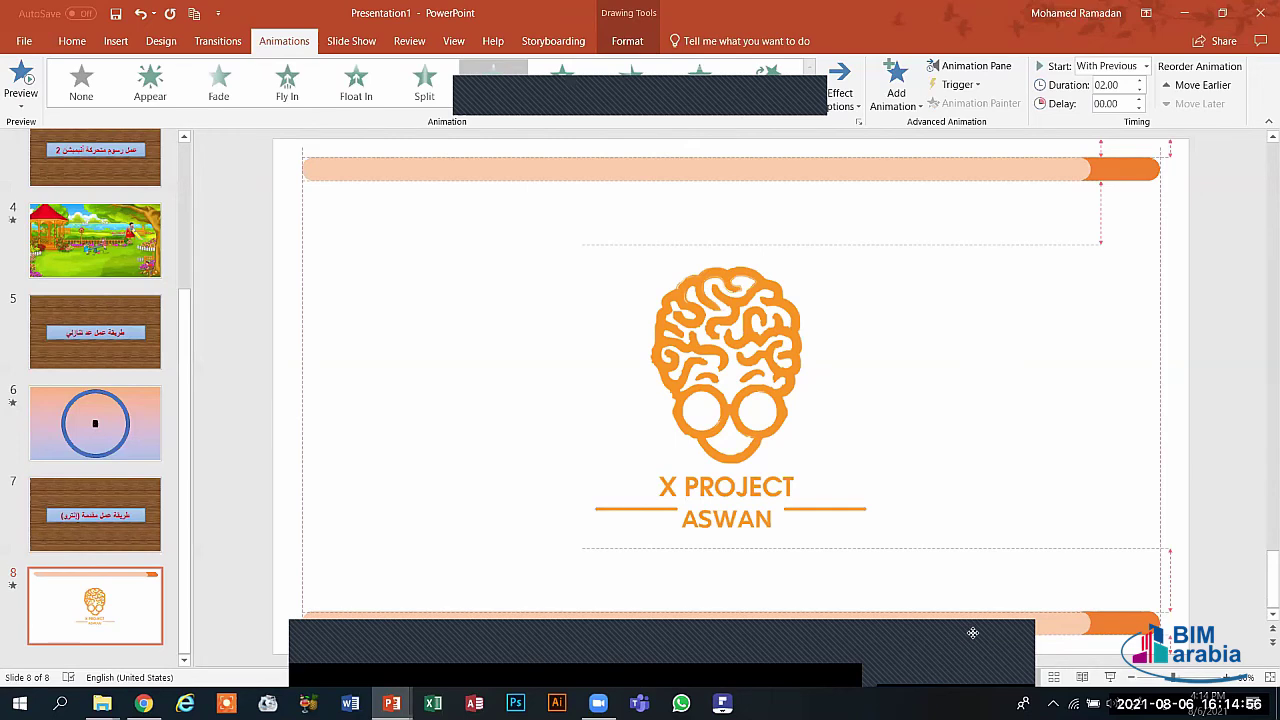
- Preview slide 8's bar animation, then shift the bottom bar's light section right so the orange end sits left
click(15, 78)
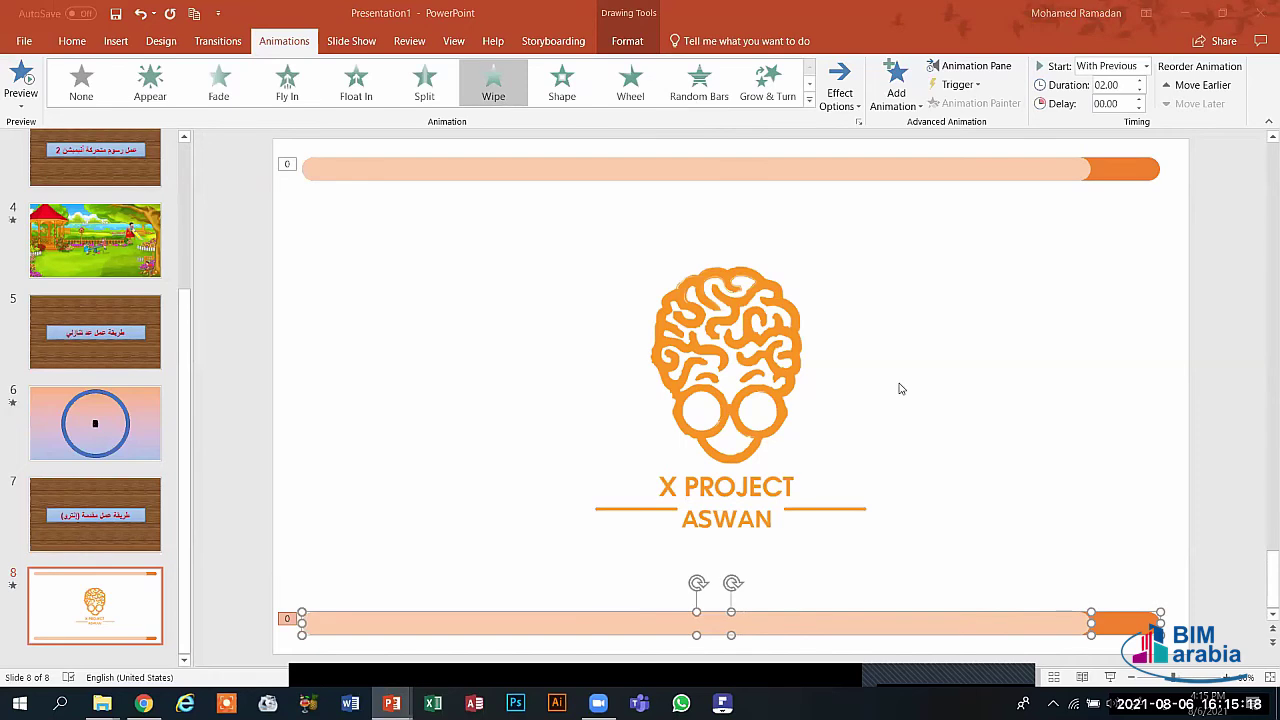
key(Escape)
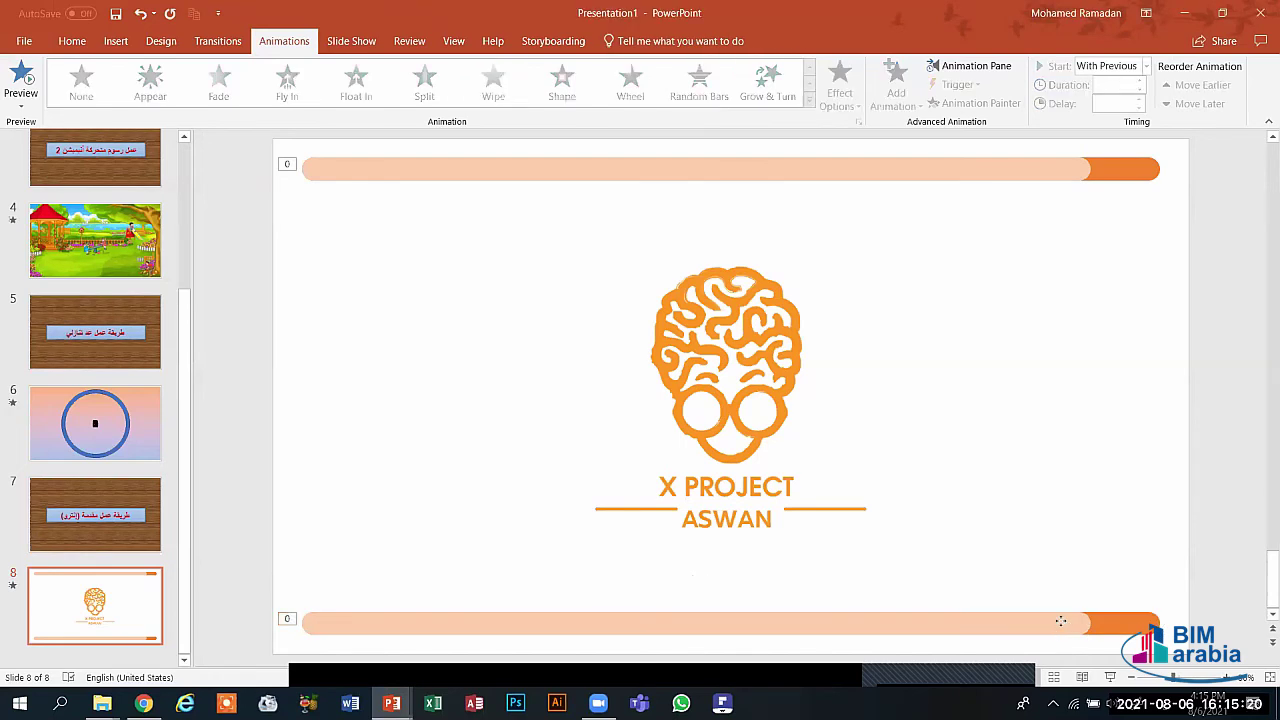
drag(1060, 621, 1126, 618)
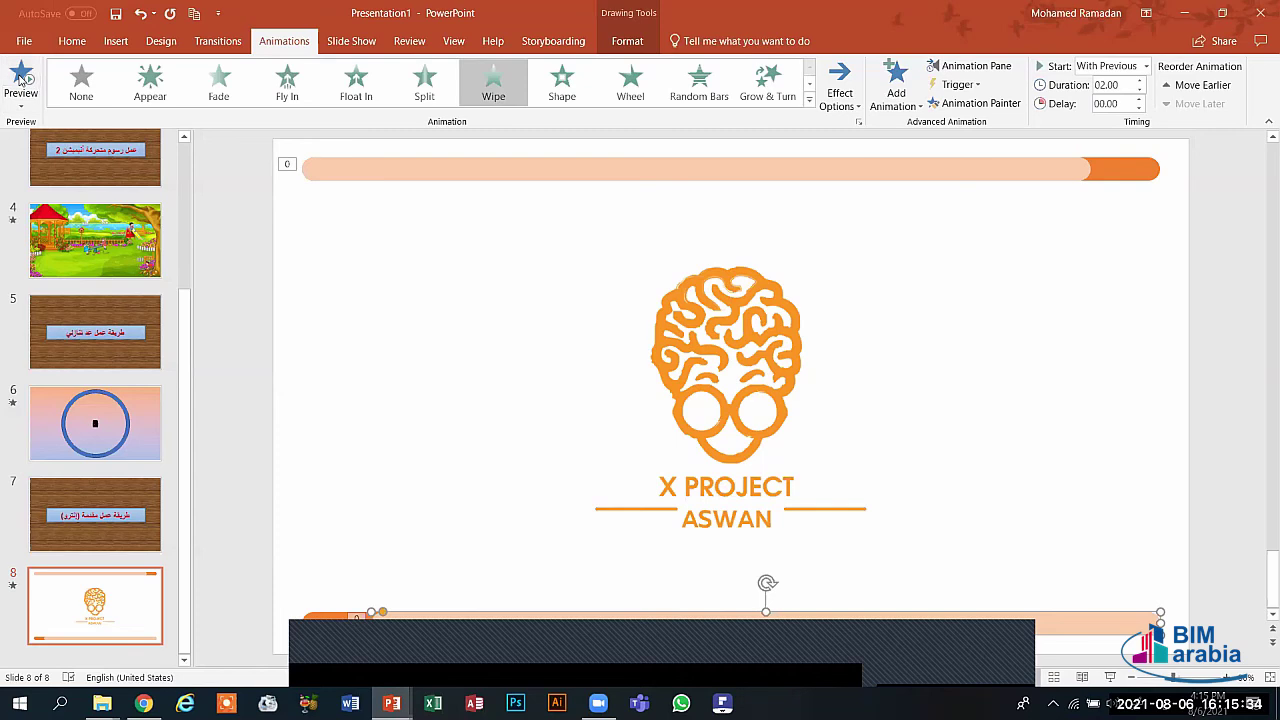
click(20, 78)
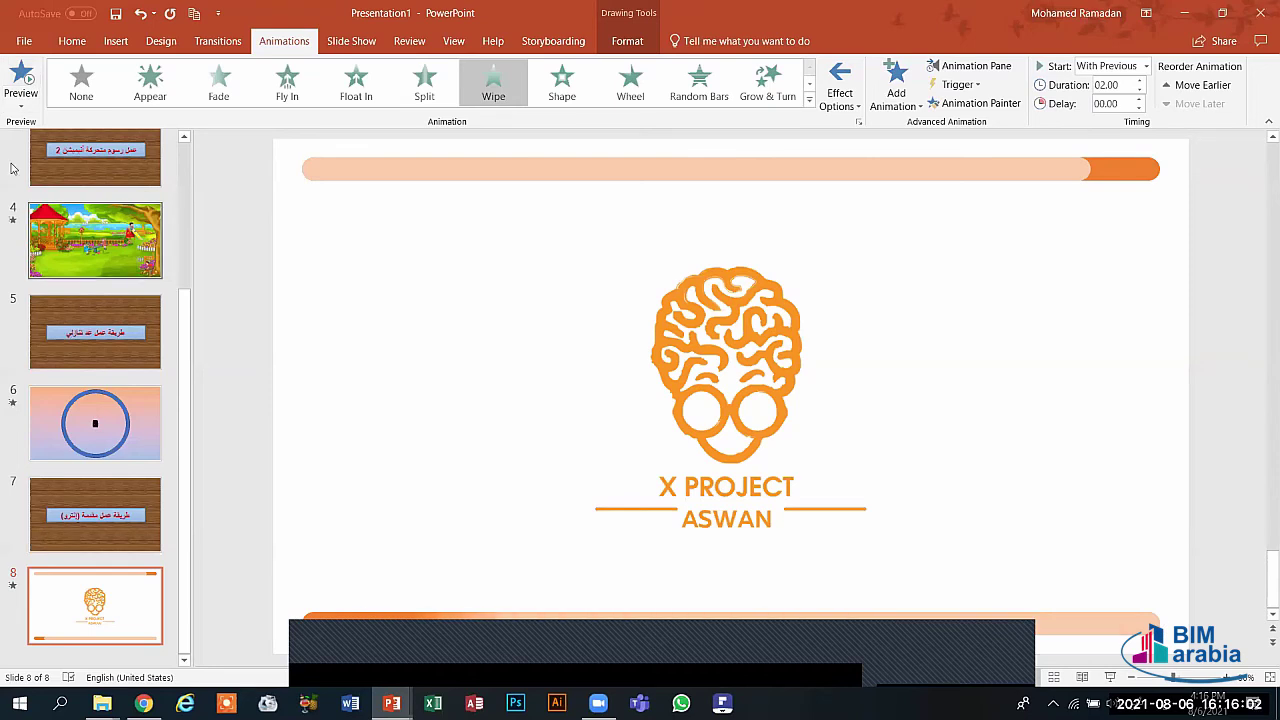
click(10, 70)
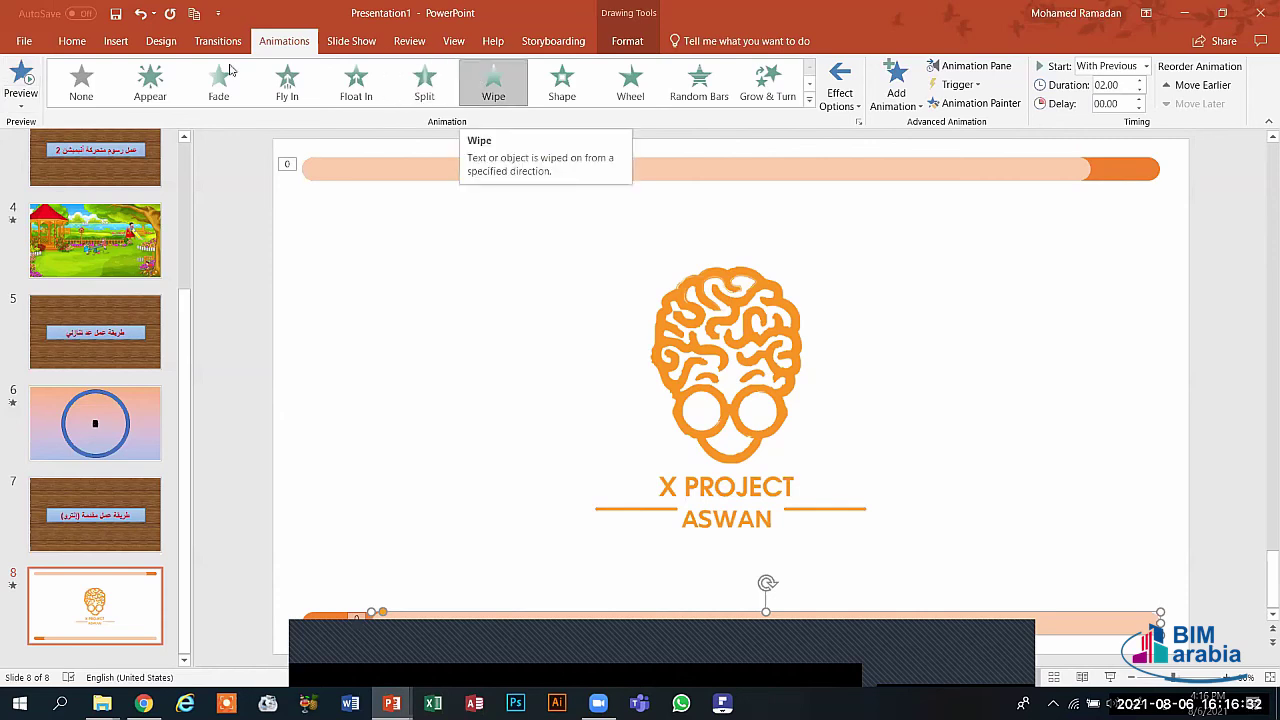
- Try Wipe and Shape on the bottom bar, then give the X PROJECT ASWAN logo the Shape entrance
click(478, 80)
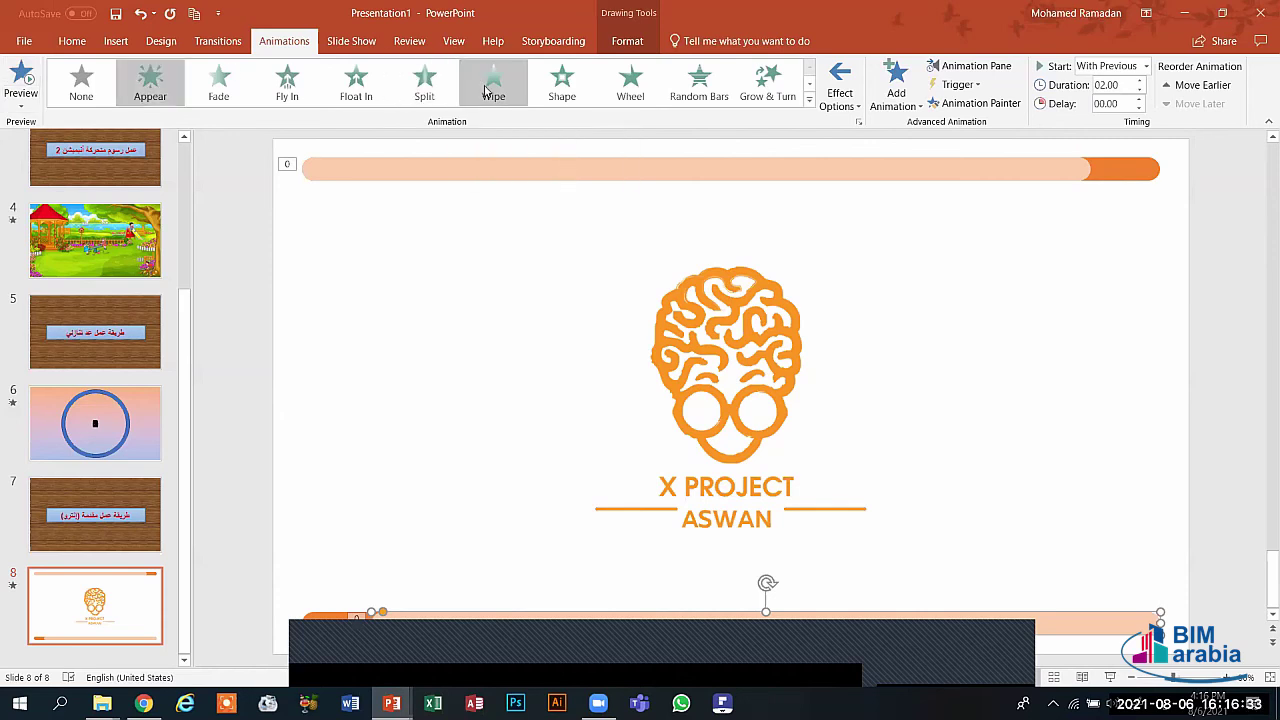
click(561, 92)
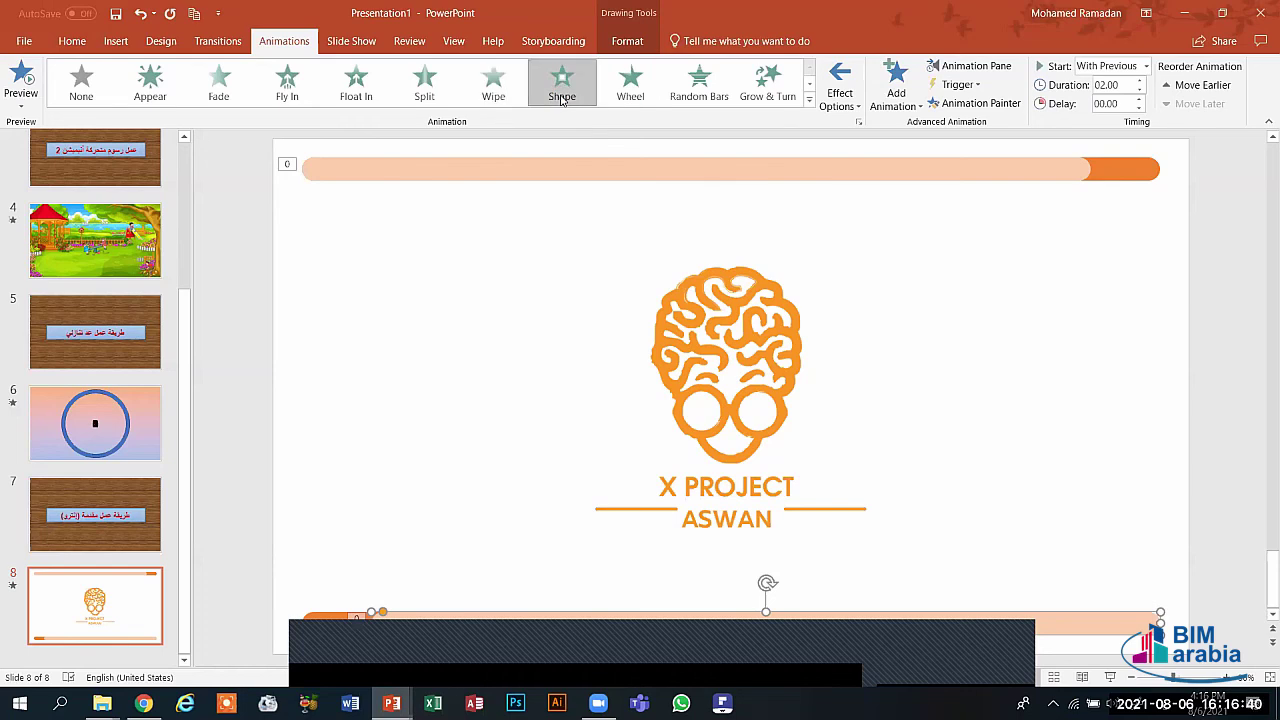
click(803, 408)
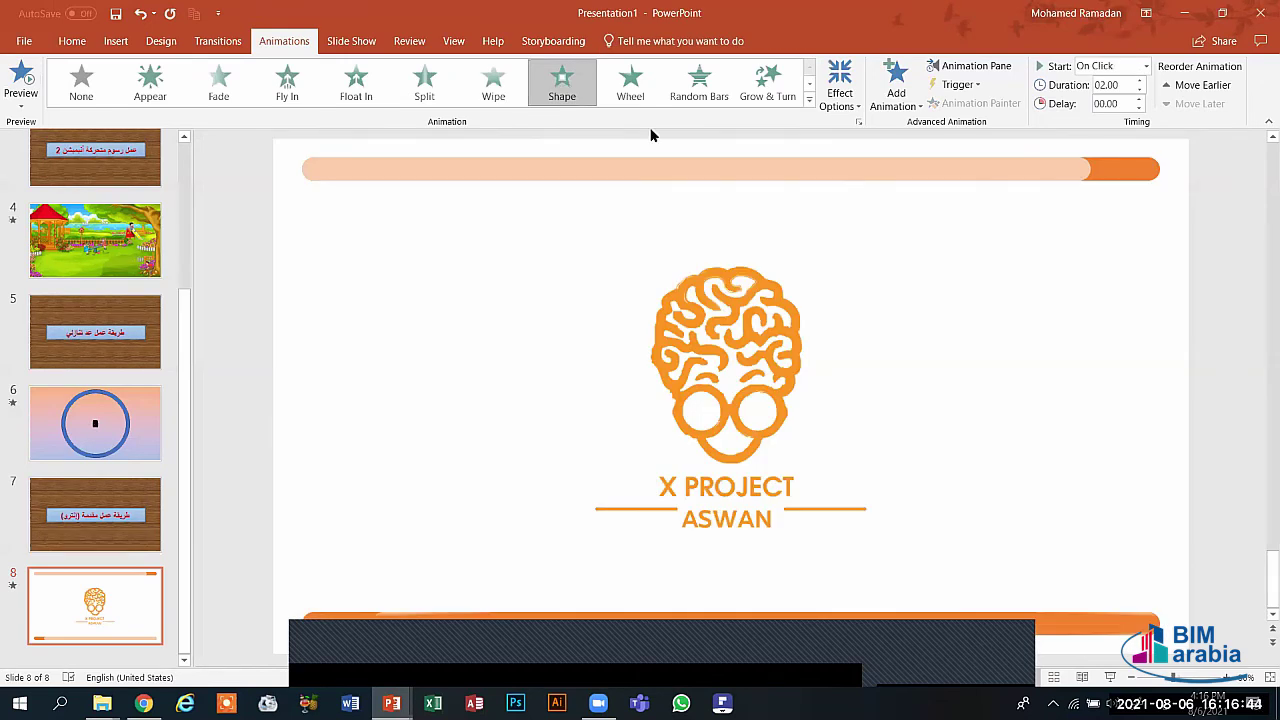
click(563, 82)
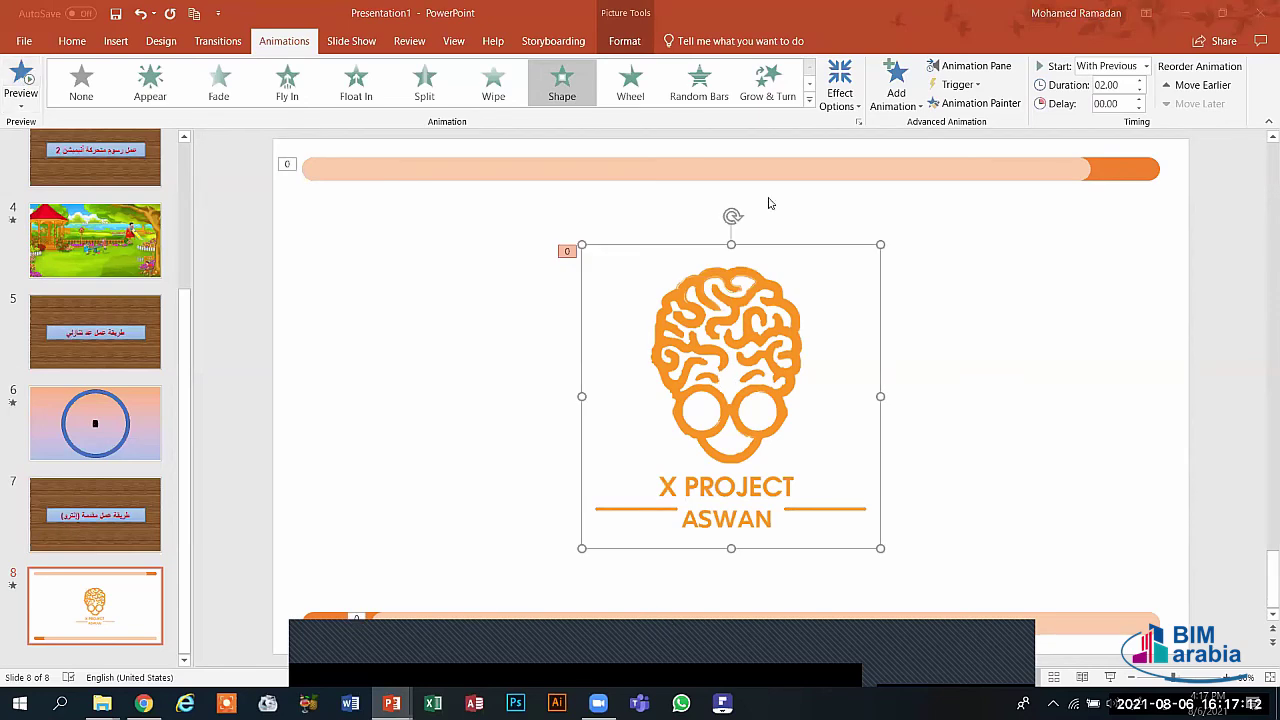
- Set the logo's Shape entrance delay to 01.00 and preview slide 8 with the bars wiping in
click(22, 70)
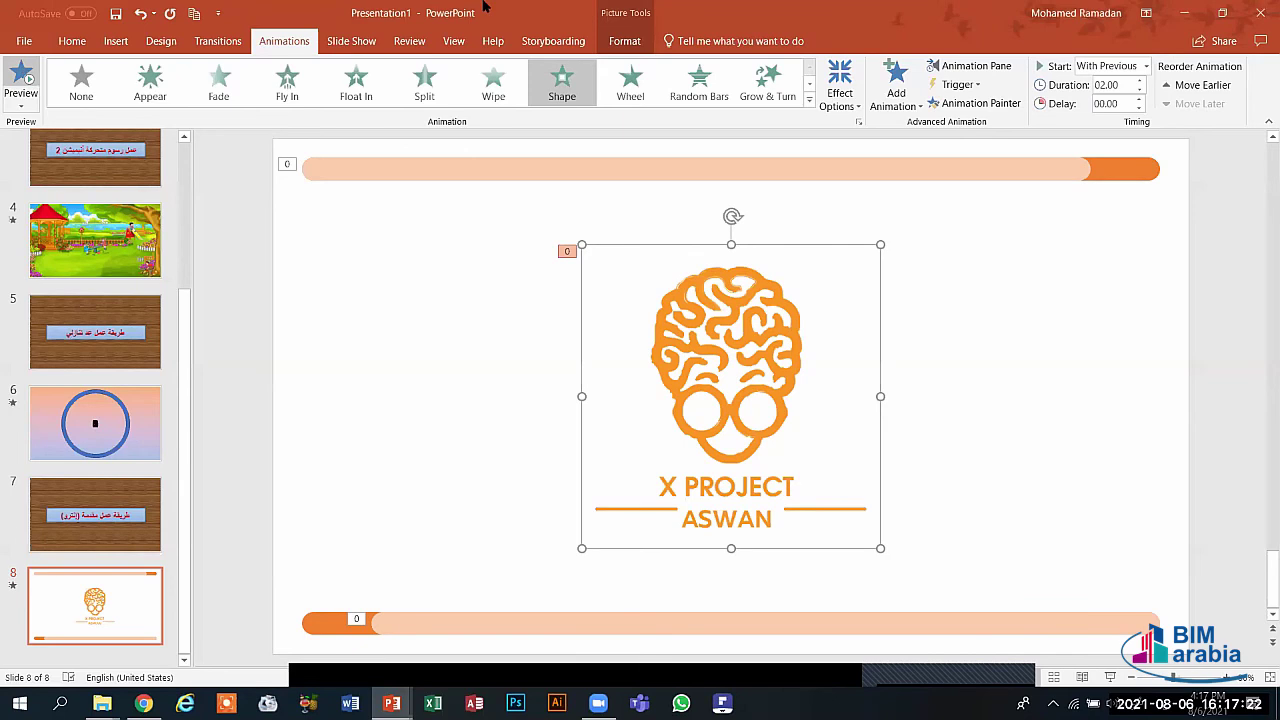
click(1139, 99)
click(1139, 99)
click(1139, 99)
click(1139, 99)
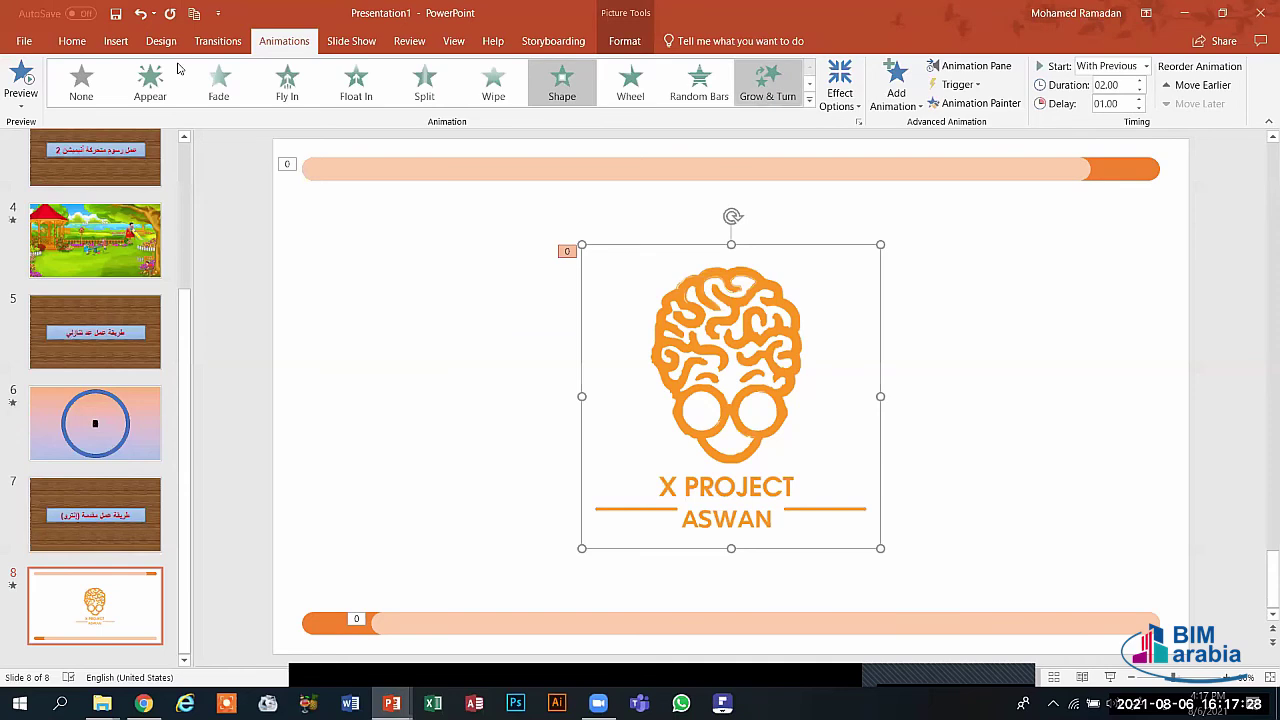
click(24, 76)
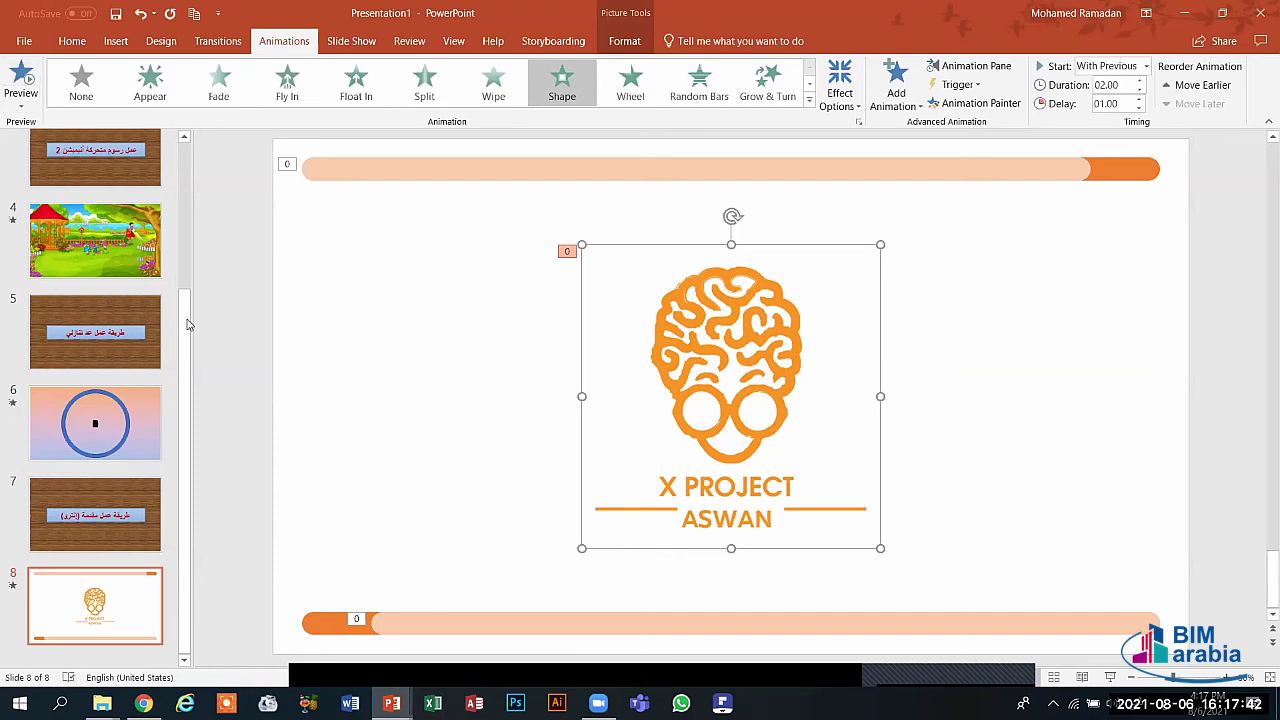
- Review section title slides 1 and 3 in the Slides pane
click(171, 188)
scroll(171, 170, up, 2)
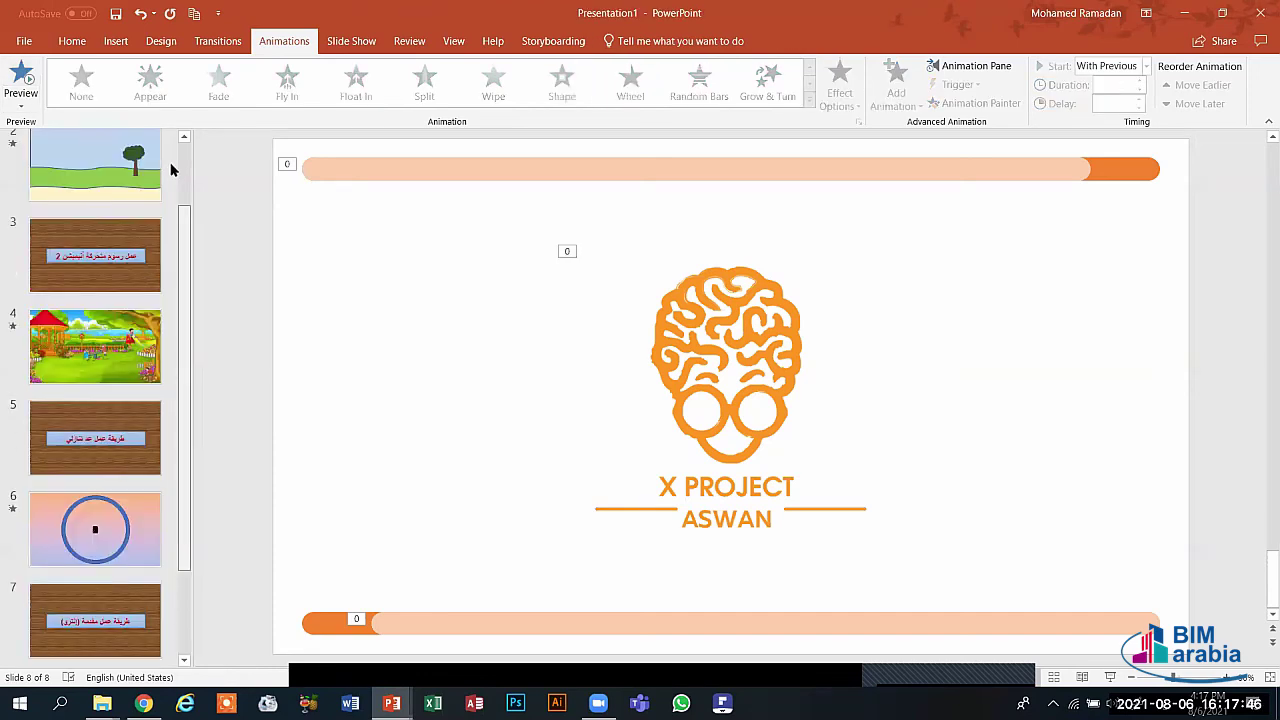
scroll(171, 170, up, 2)
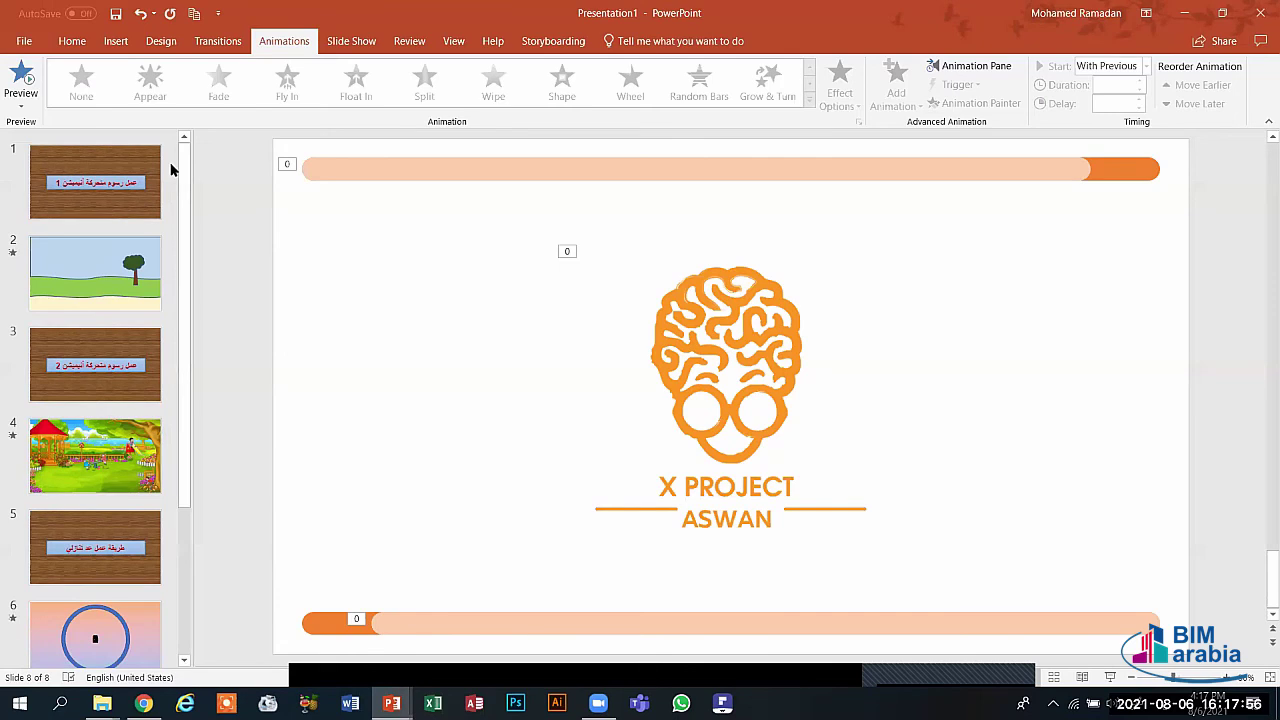
click(98, 196)
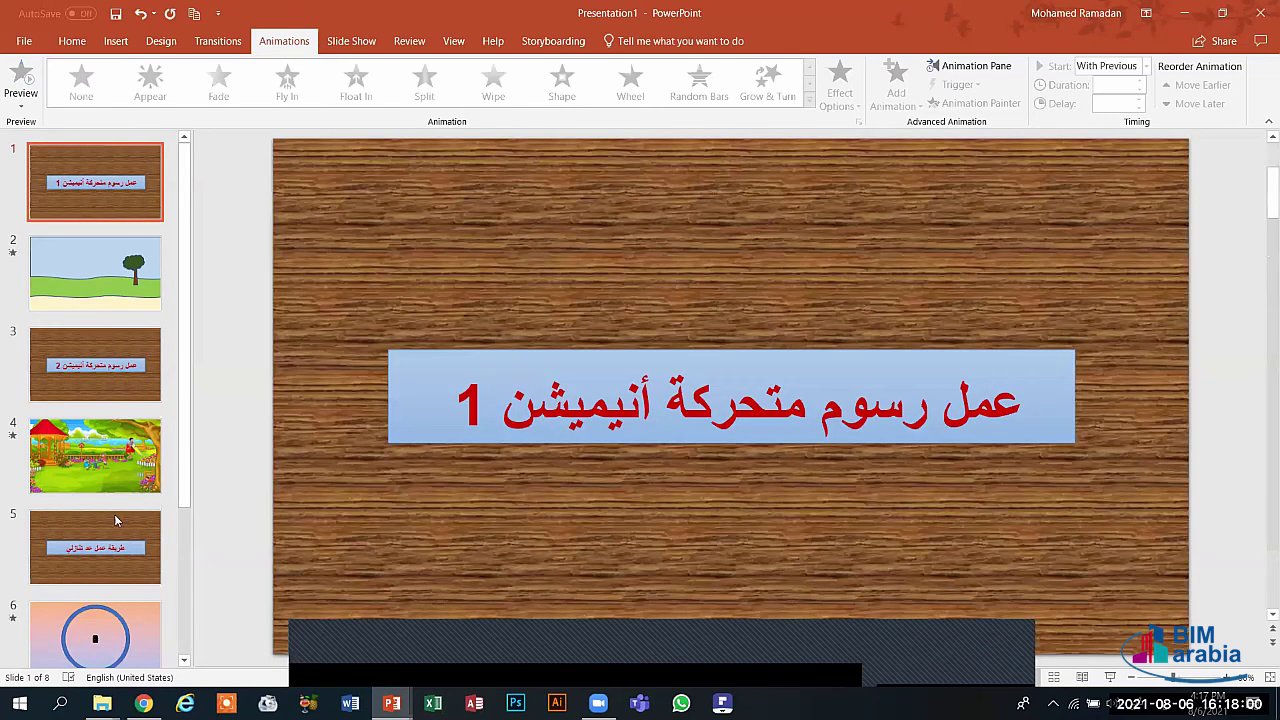
key(Down)
key(Down)
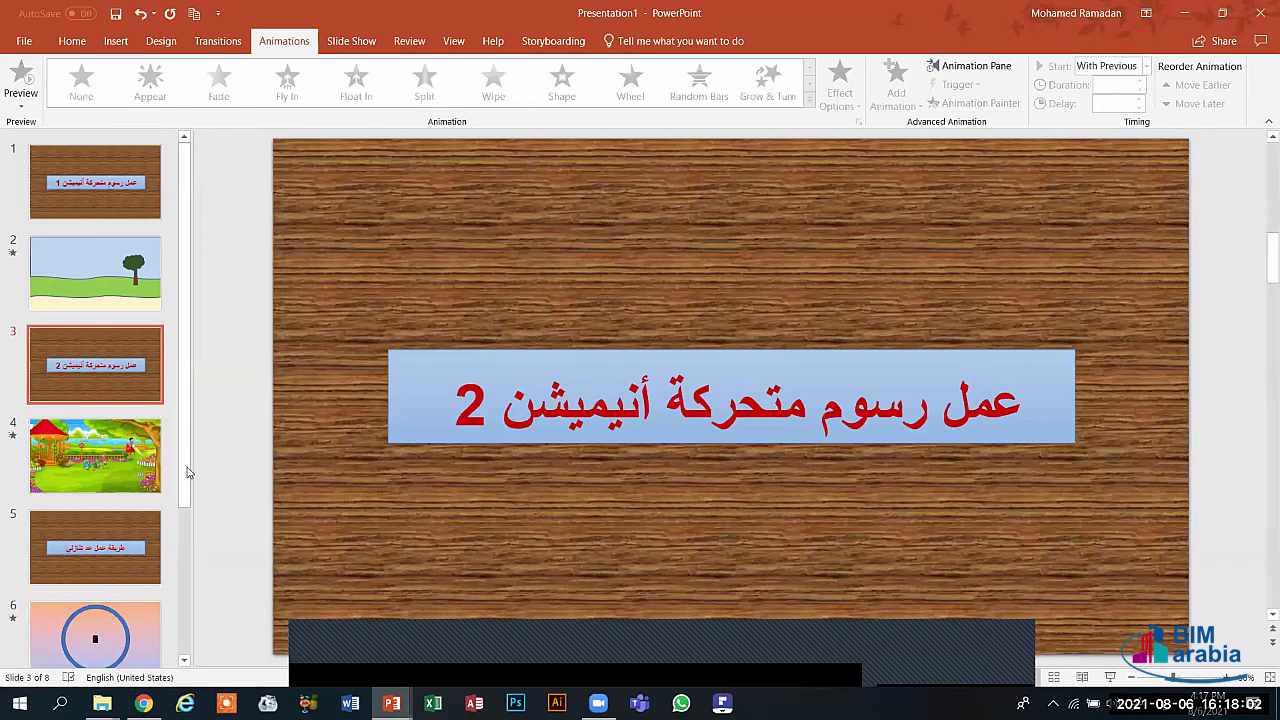
- Check countdown title slide 5, then settle on intro title slide 7, "طريقة عمل مقدمة (إنترو)"
click(146, 577)
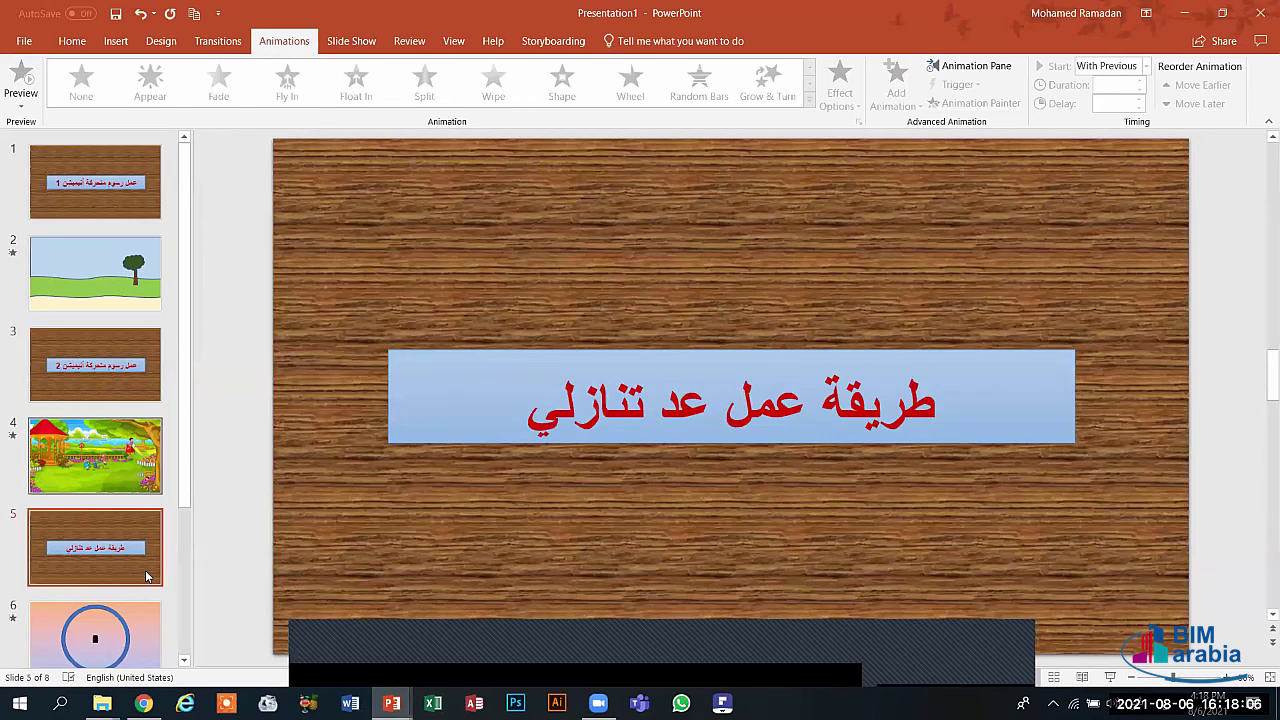
scroll(146, 577, down, 2)
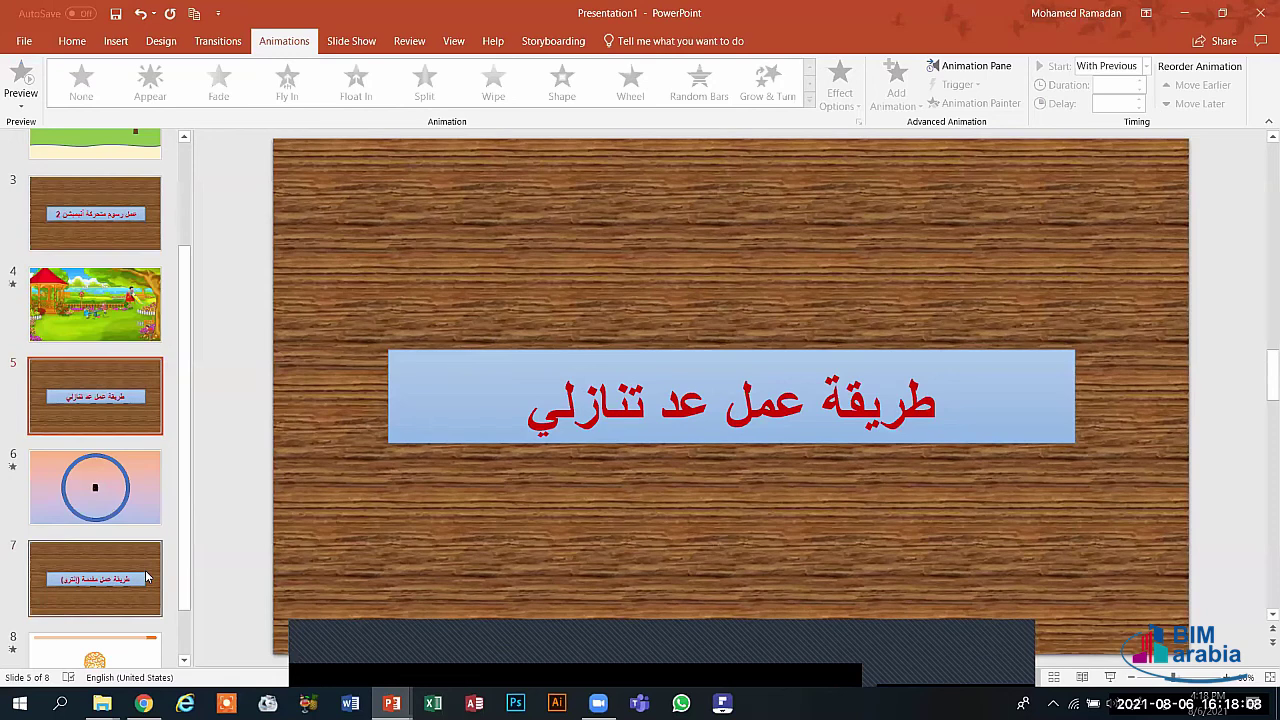
click(146, 577)
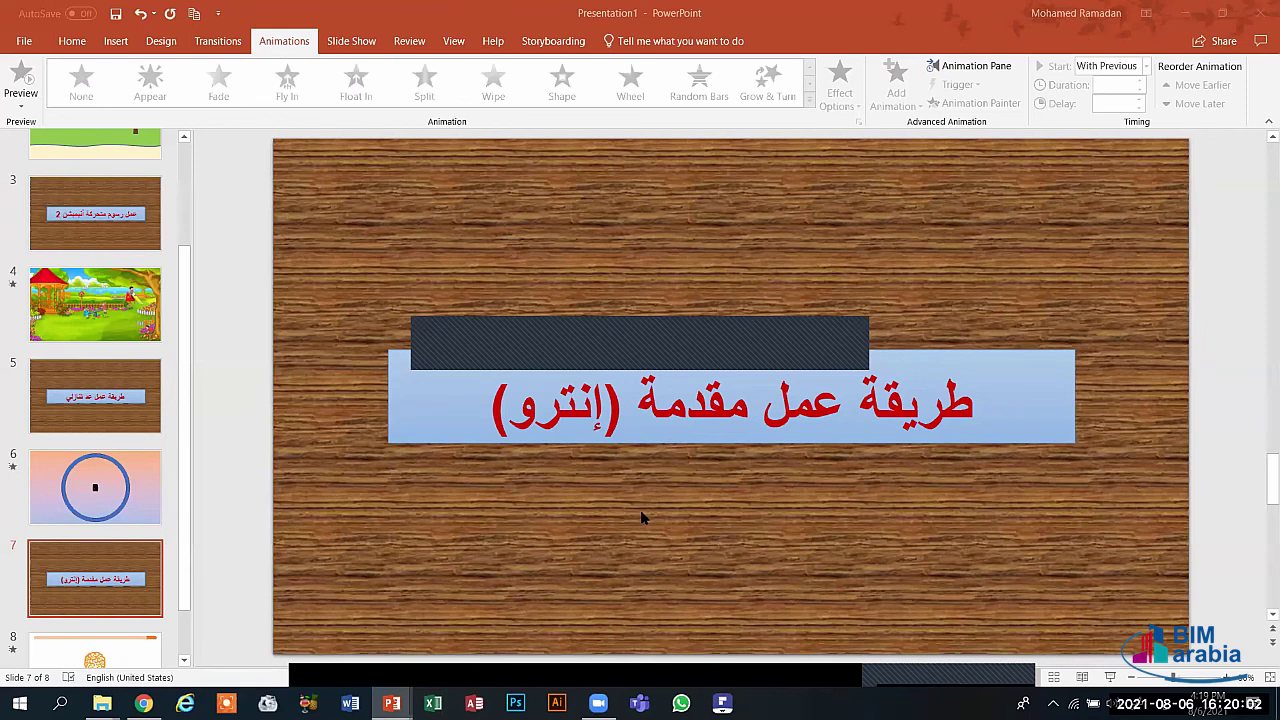
click(150, 406)
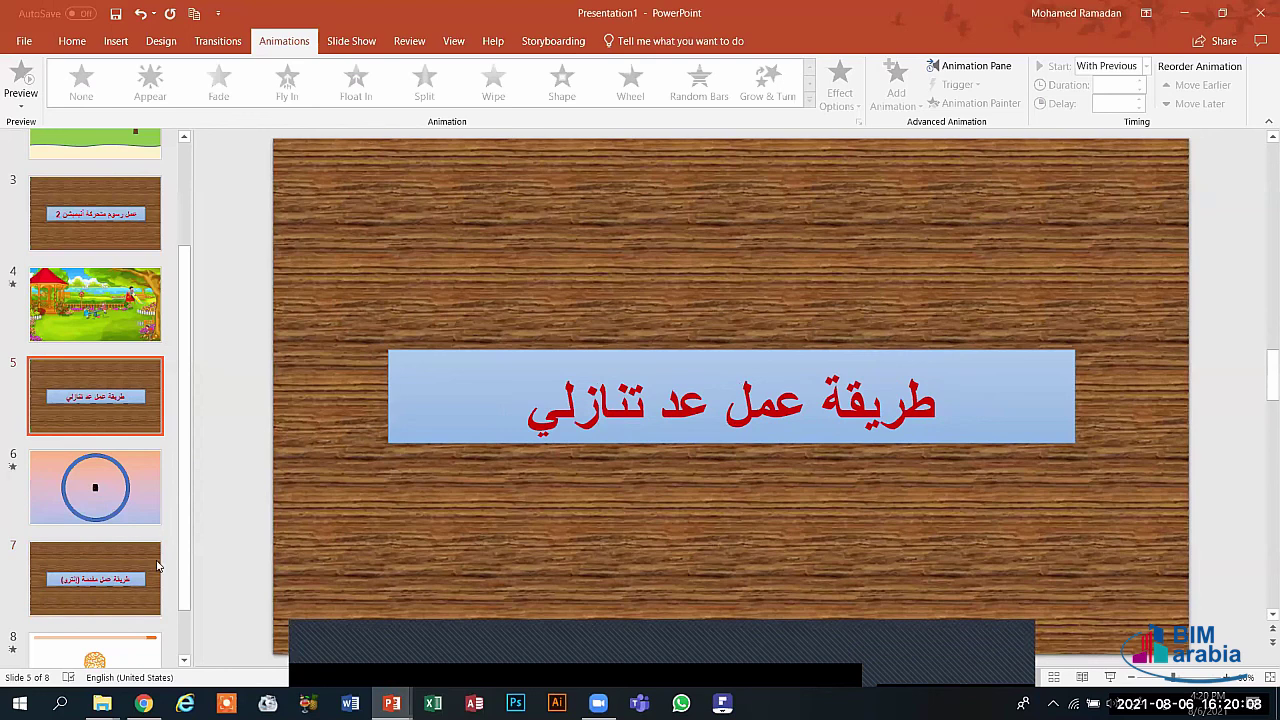
click(126, 602)
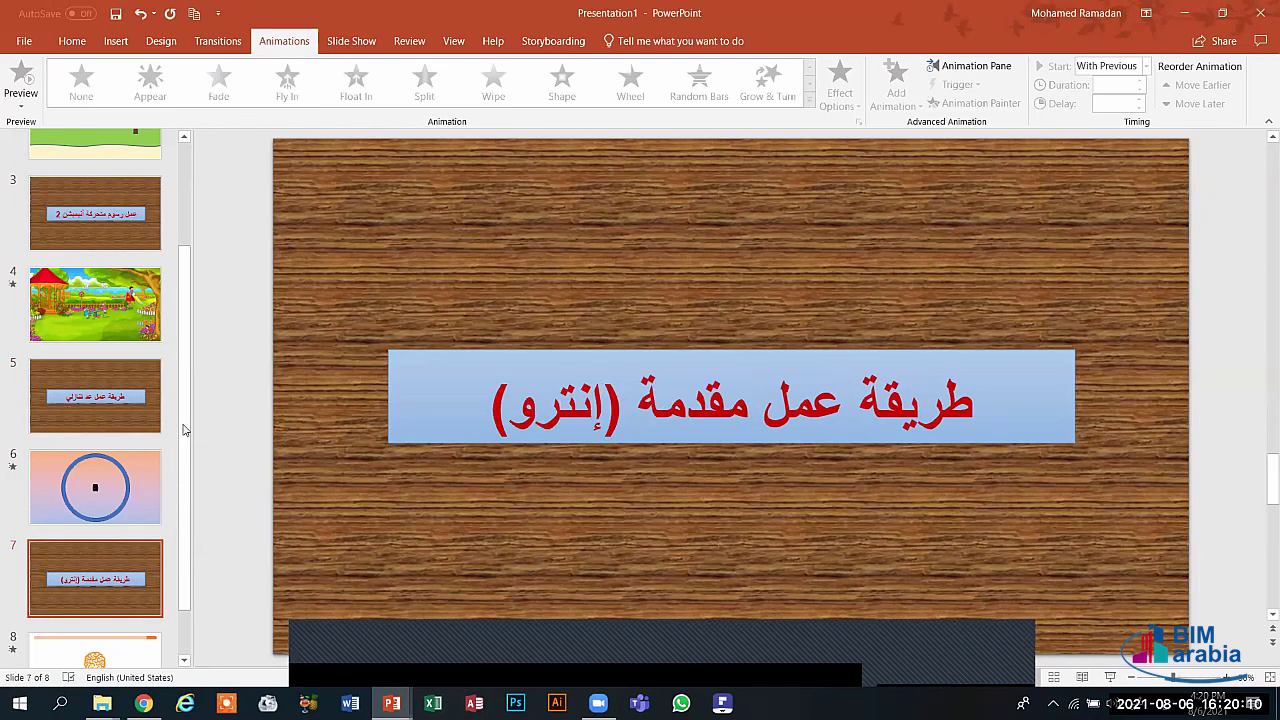
scroll(140, 340, up, 3)
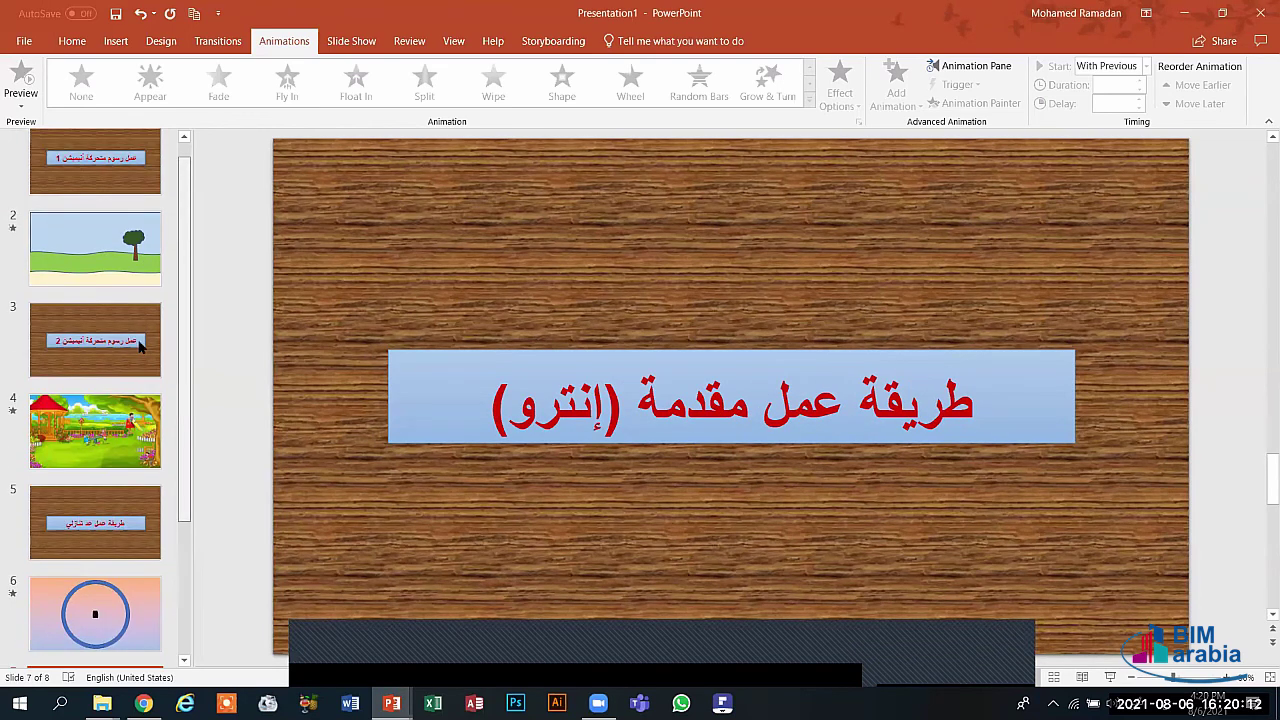
click(140, 343)
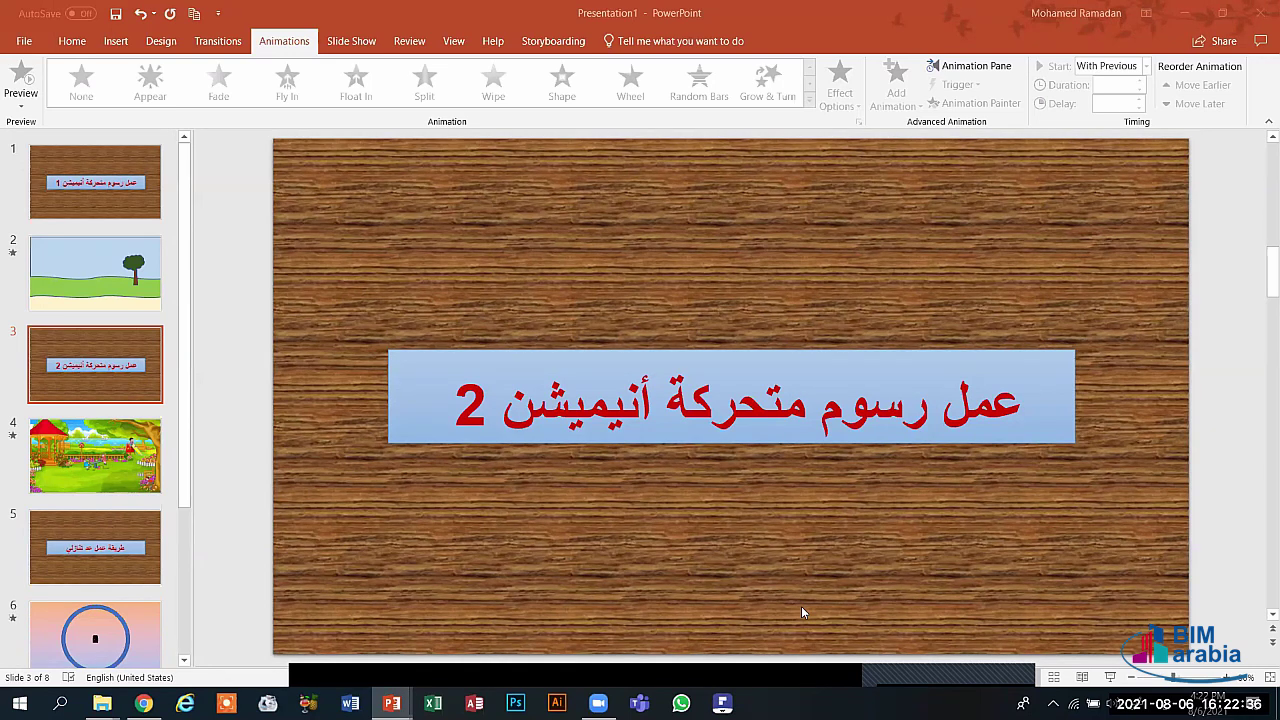
mouse_move(656, 676)
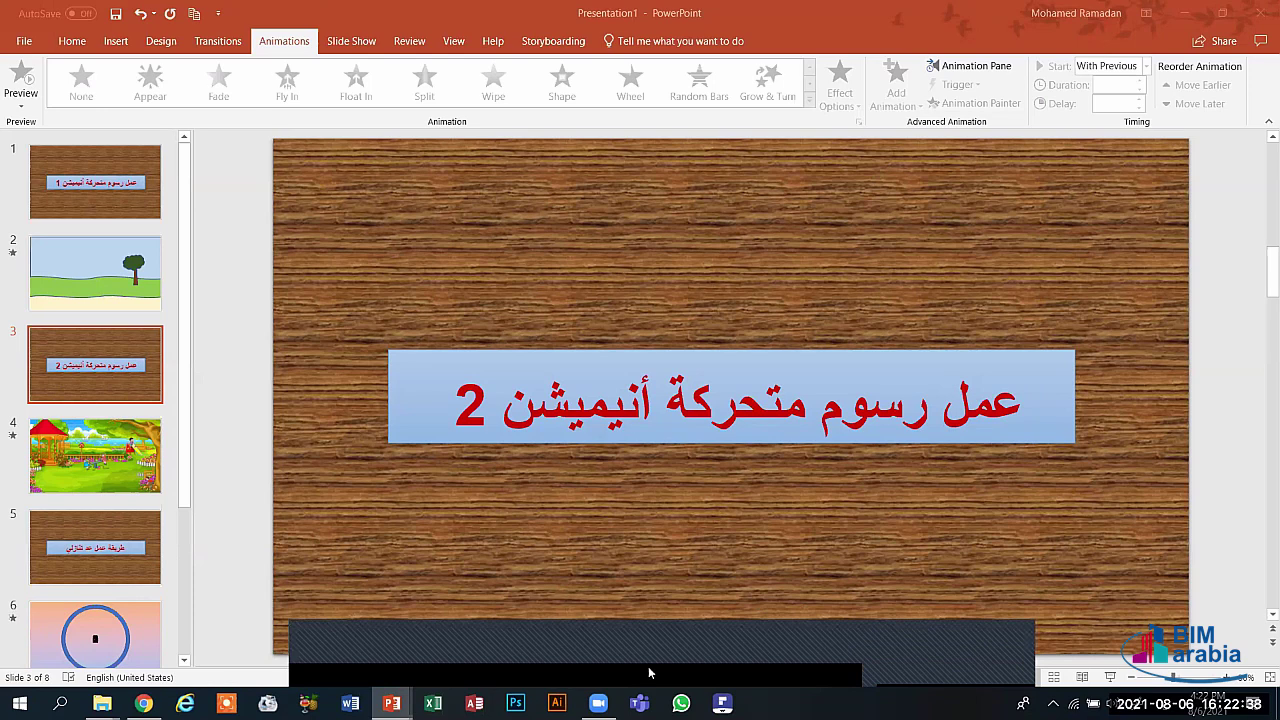